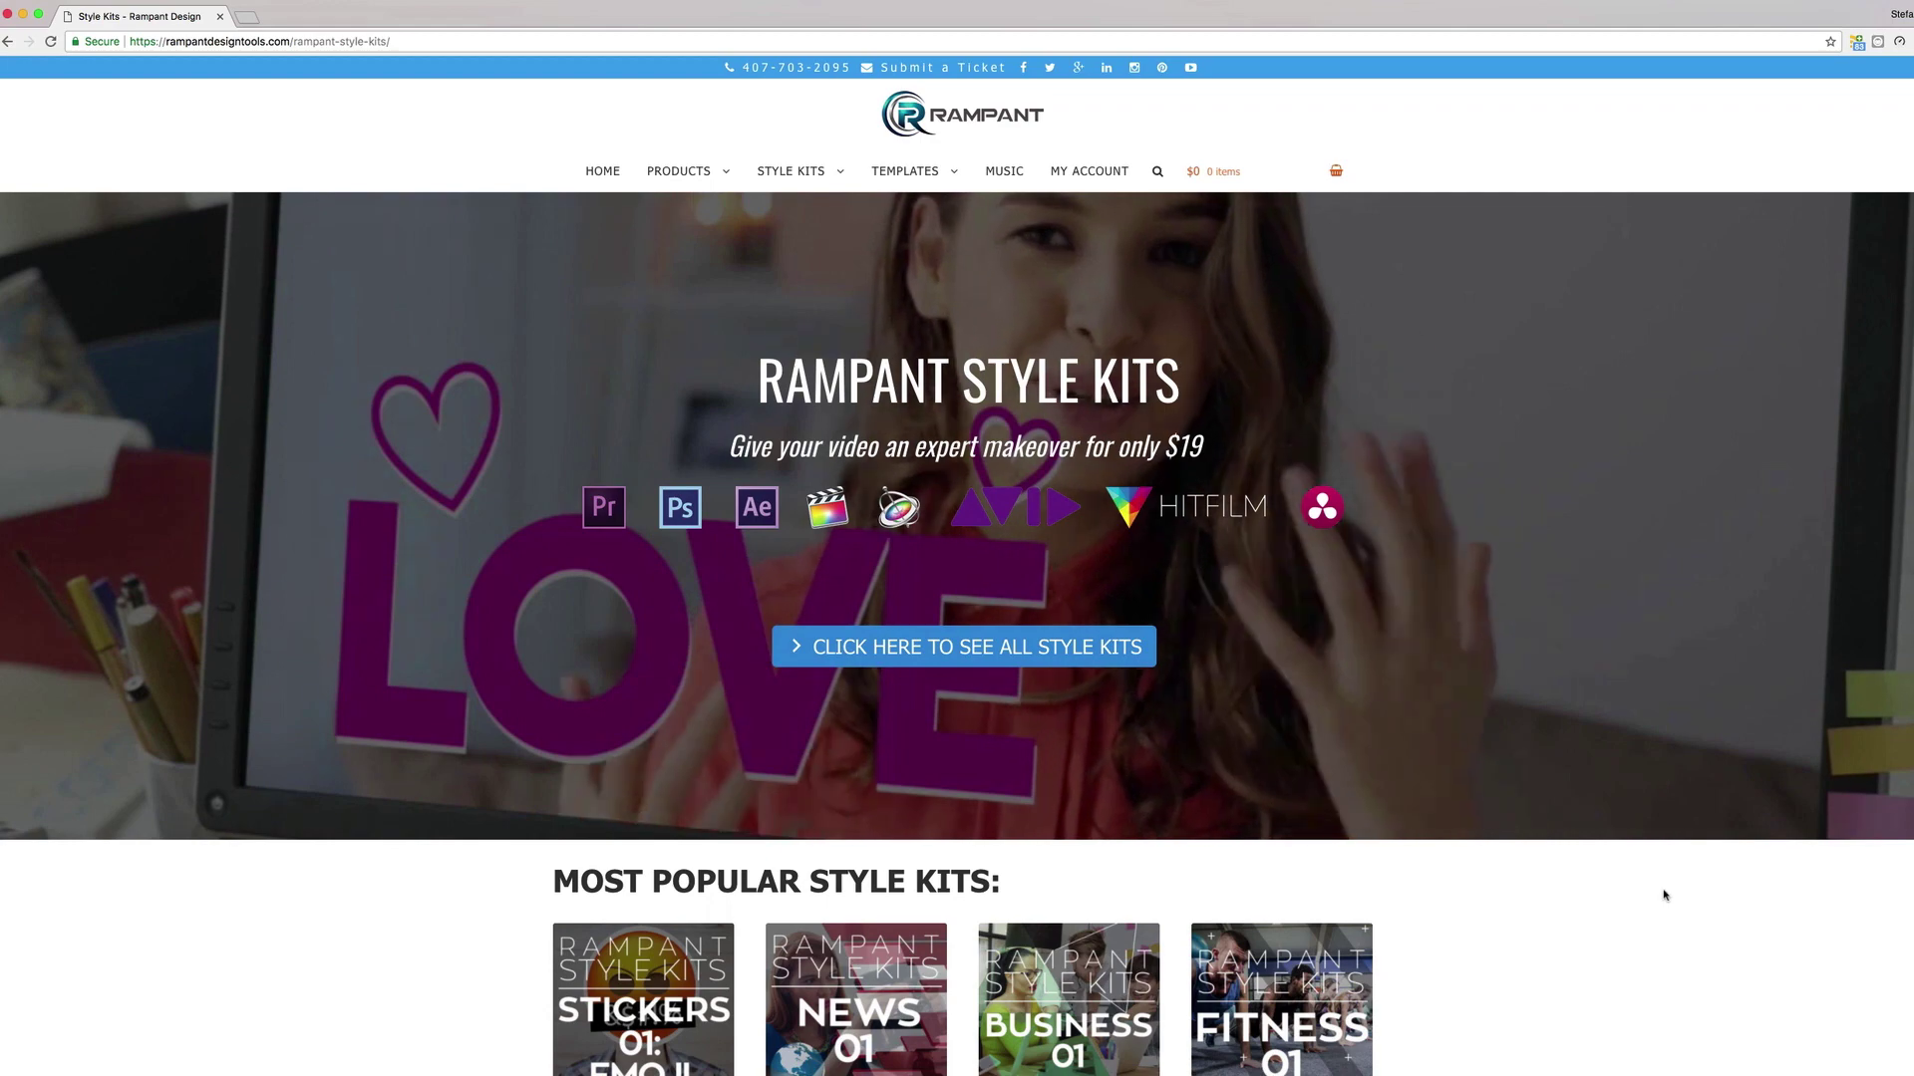
Look through the most popular style kits on the Rampant Style Kits page.
{"action": "scroll", "coordinate": [1663, 896], "scroll_direction": "down", "scroll_amount": 3}
{"action": "scroll", "coordinate": [1663, 896], "scroll_direction": "down", "scroll_amount": 5}
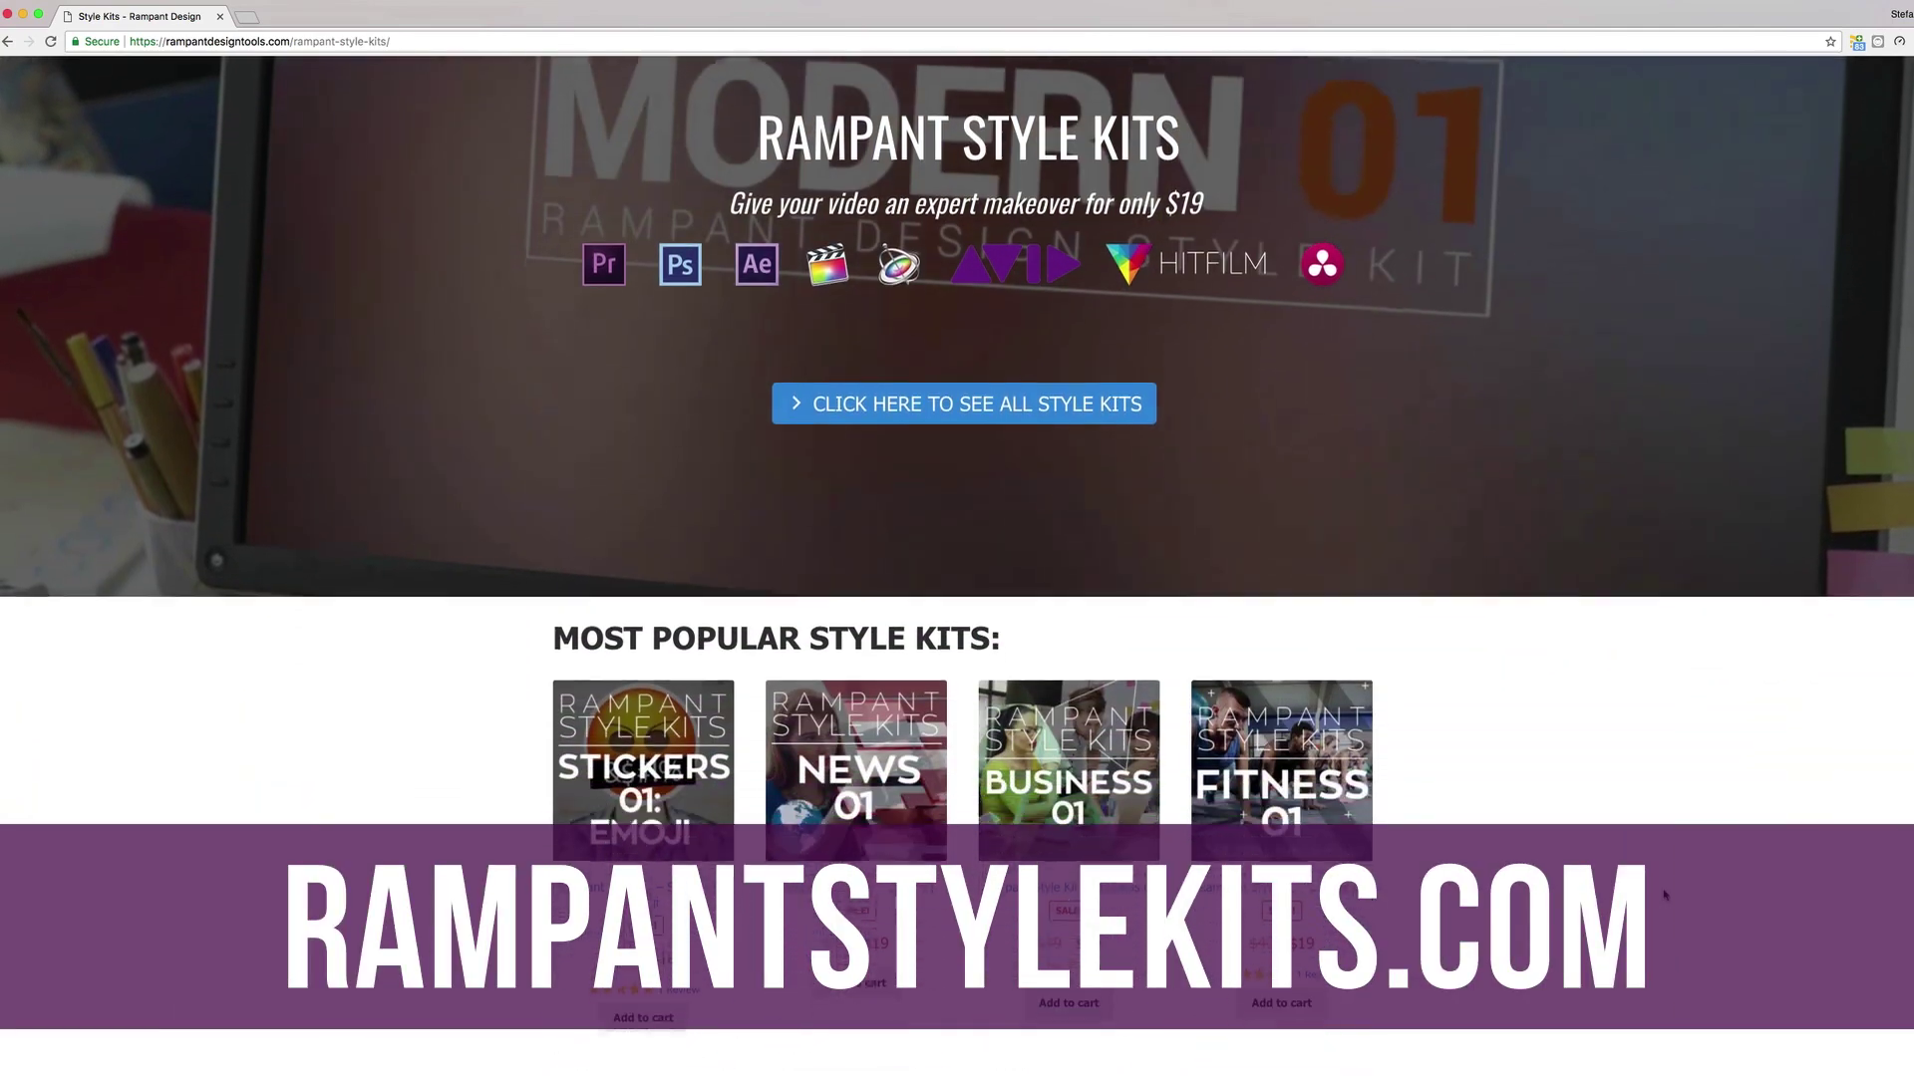
{"action": "scroll", "coordinate": [1663, 895], "scroll_direction": "down", "scroll_amount": 6}
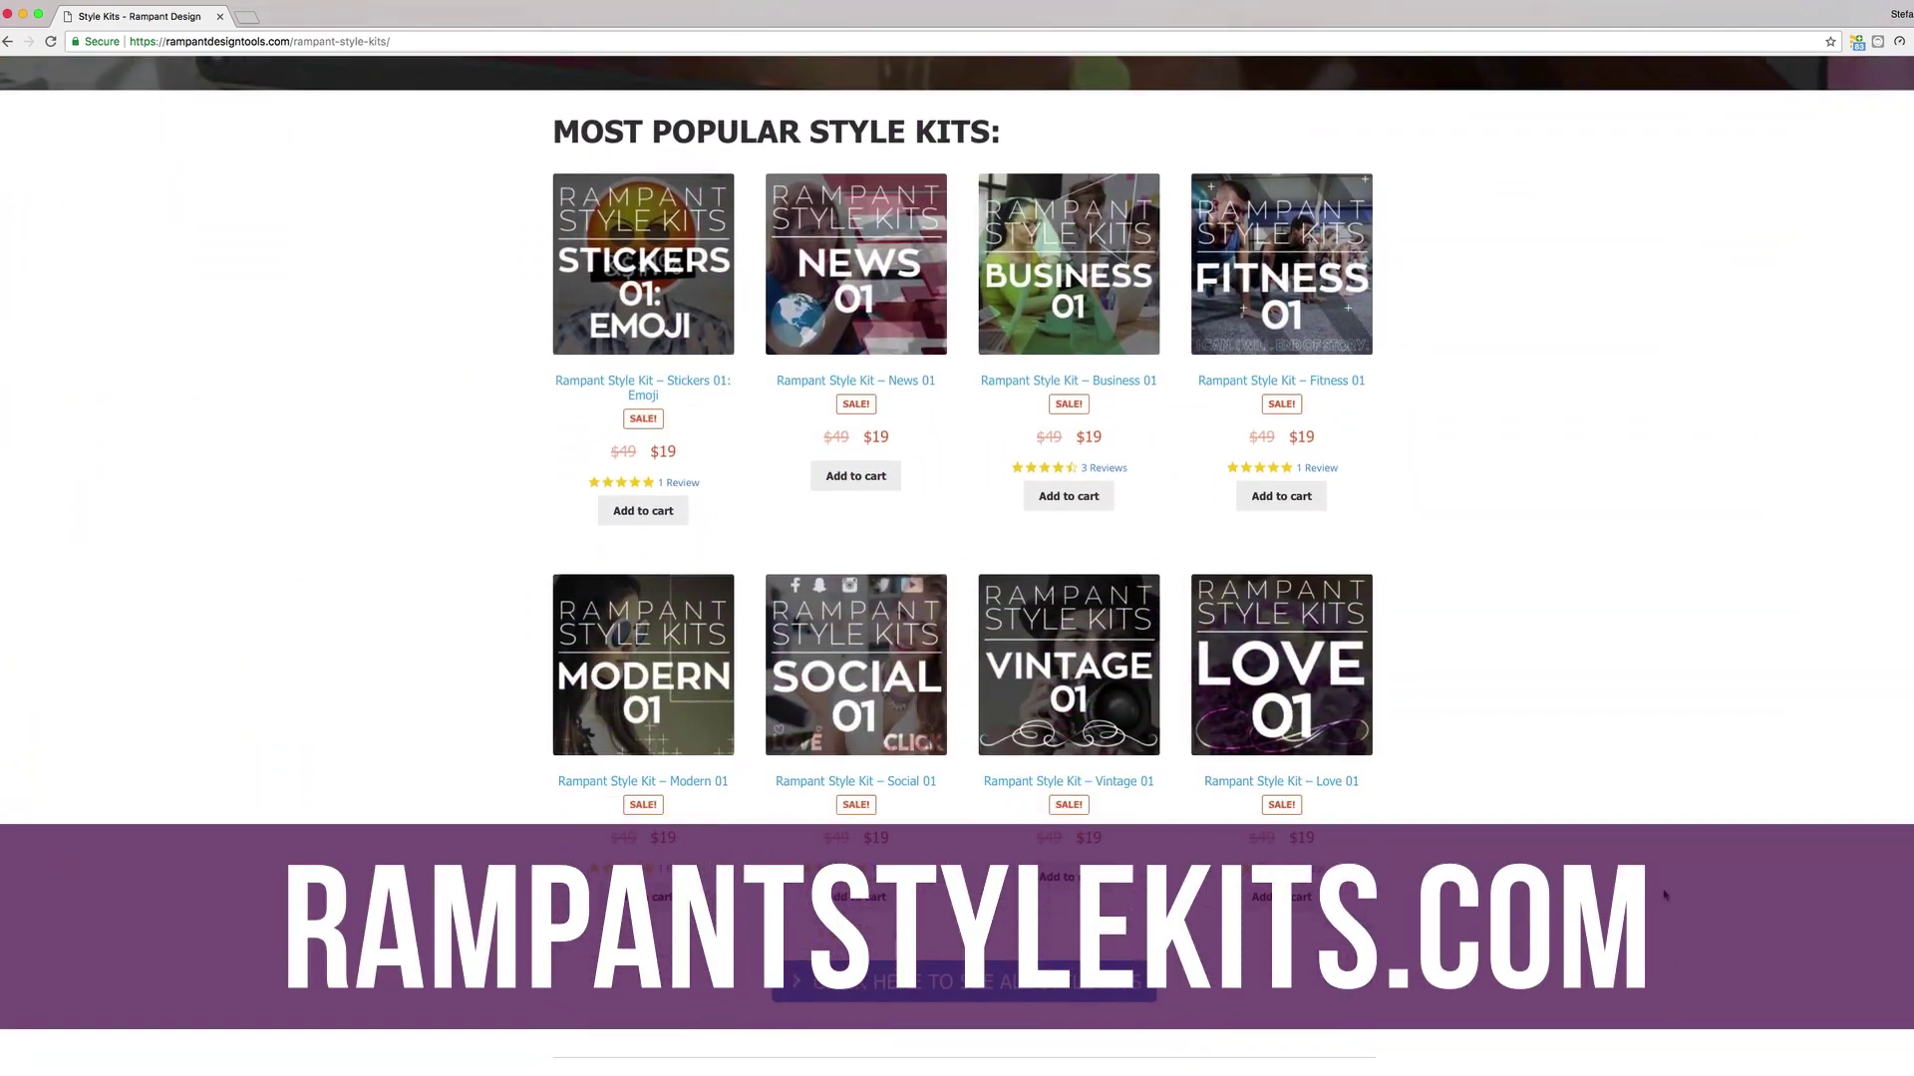
{"action": "scroll", "coordinate": [1663, 895], "scroll_direction": "down", "scroll_amount": 1}
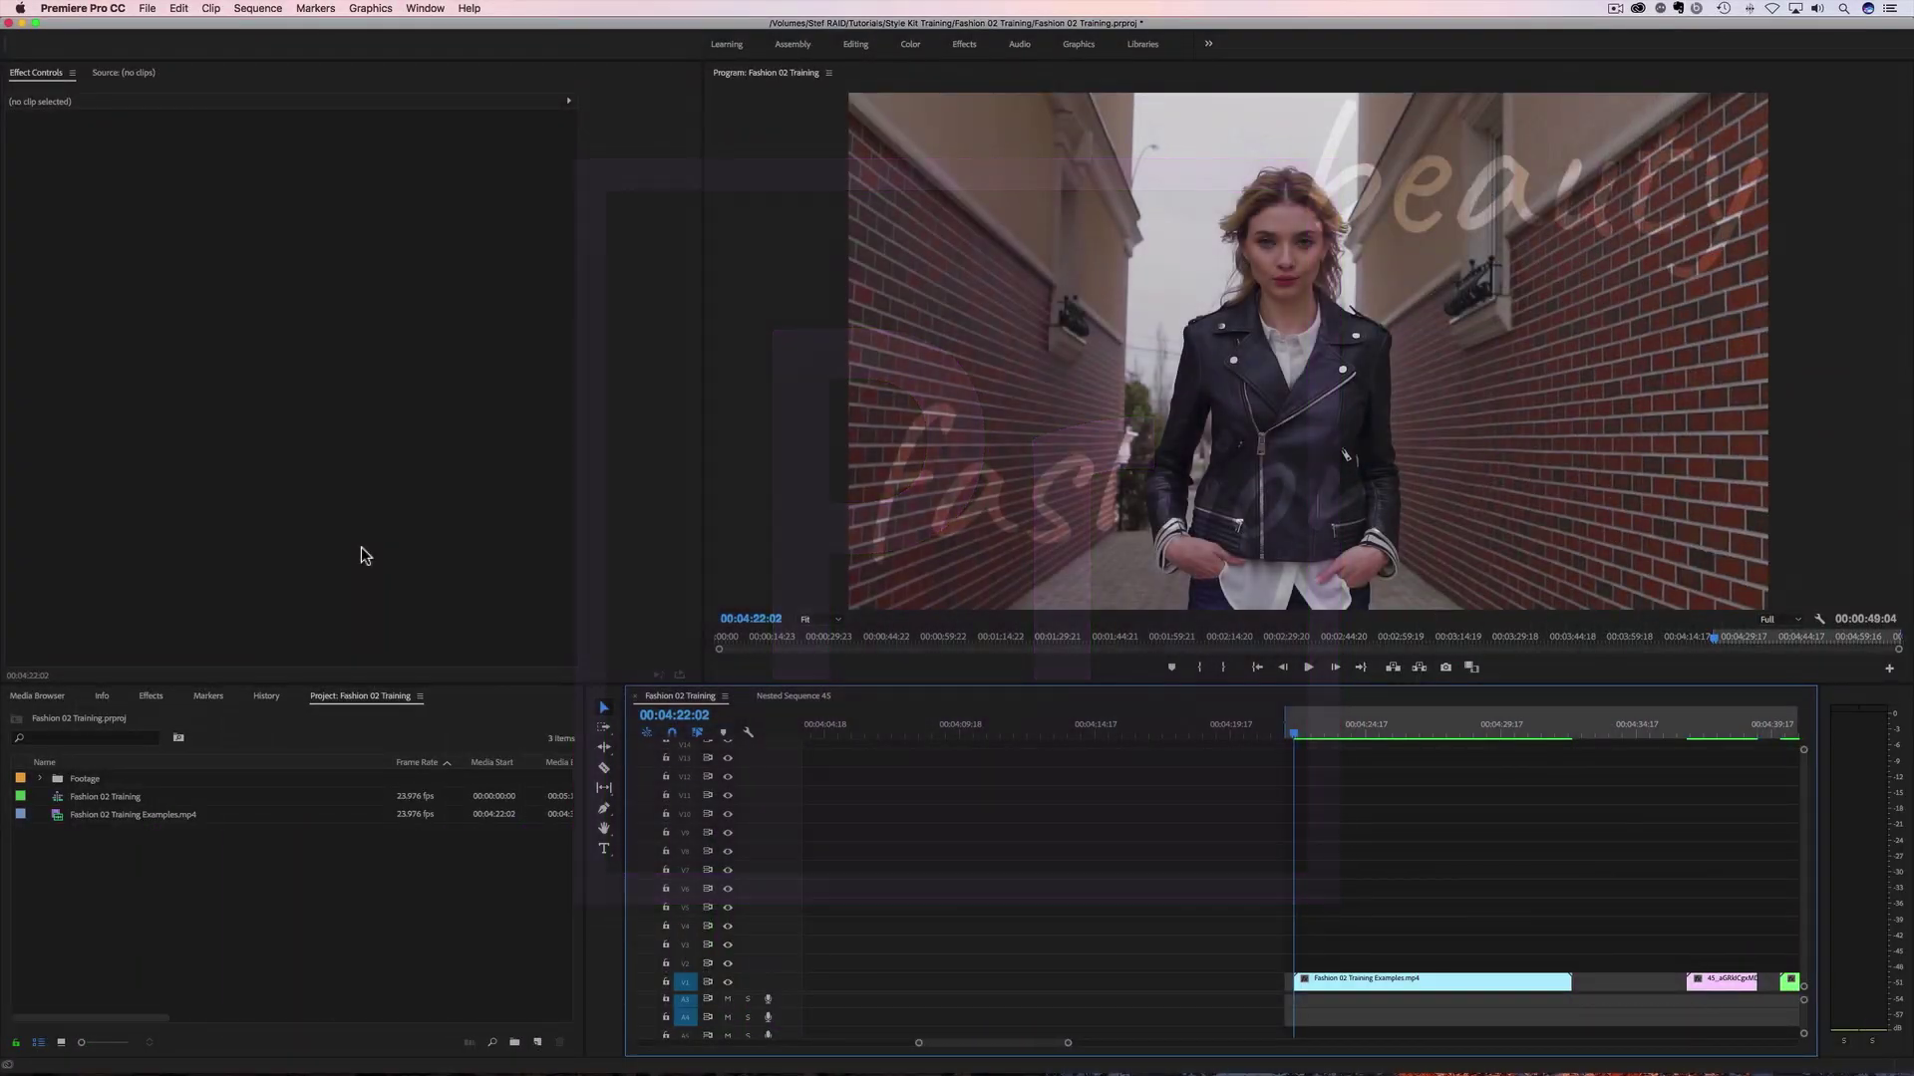
Switch to Premiere Pro and play the Fashion 02 Training Examples.mp4 clip from its start, then return the playhead near its beginning.
{"action": "left_click", "coordinate": [1289, 736]}
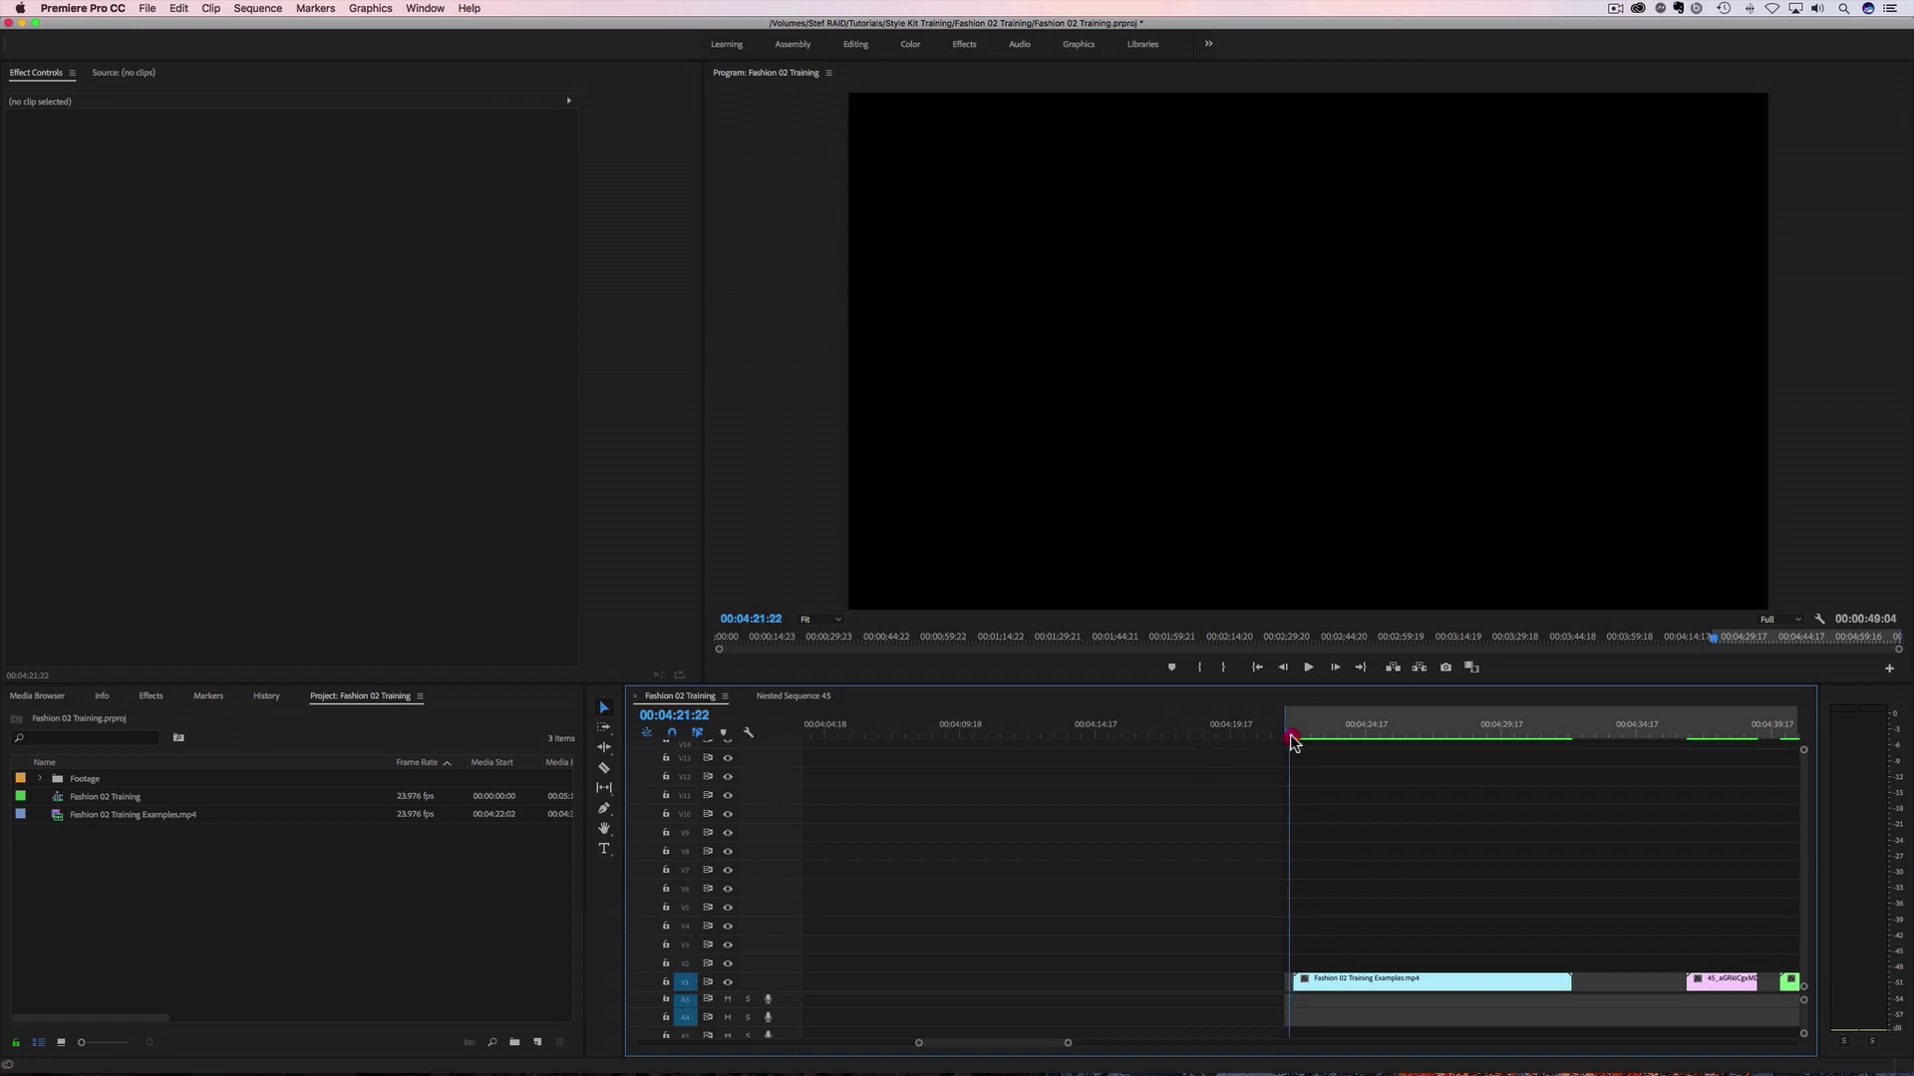
{"action": "key", "text": "space"}
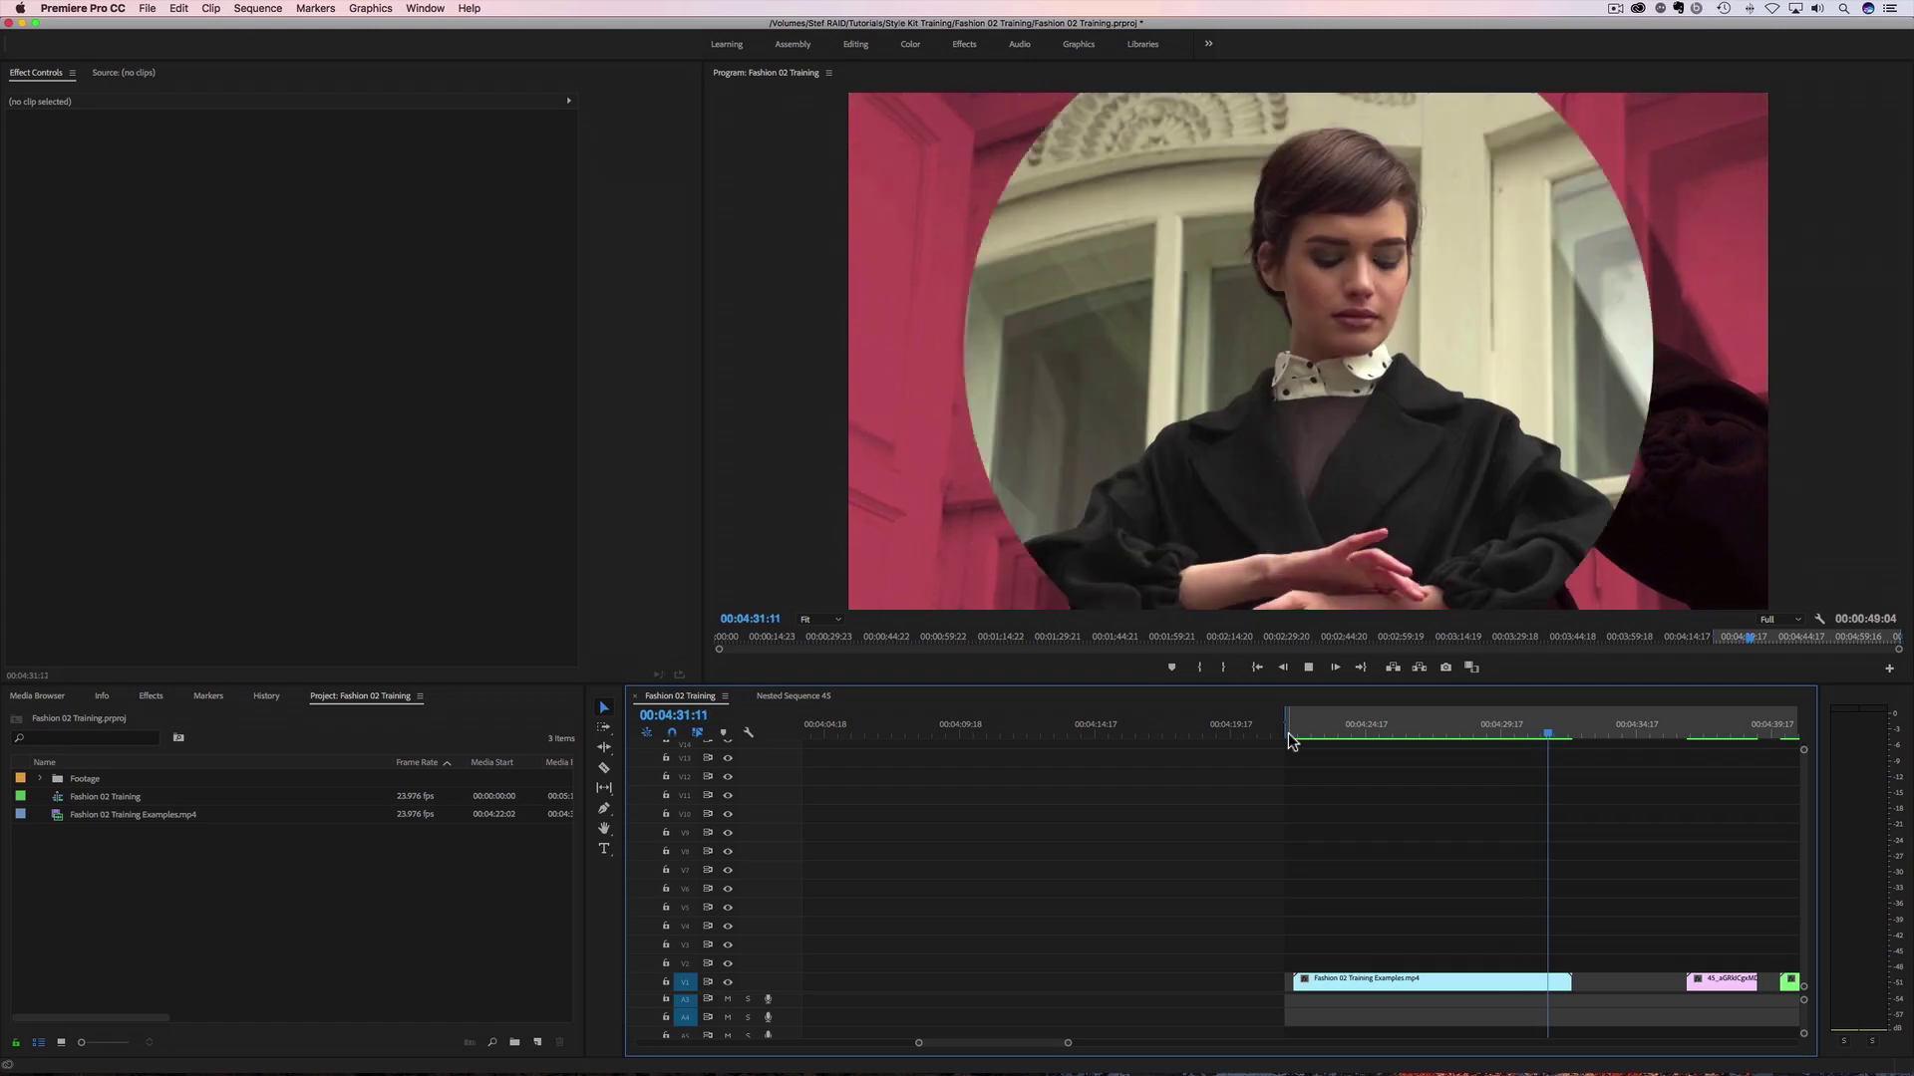
{"action": "left_click_drag", "start_coordinate": [1511, 739], "coordinate": [1307, 766]}
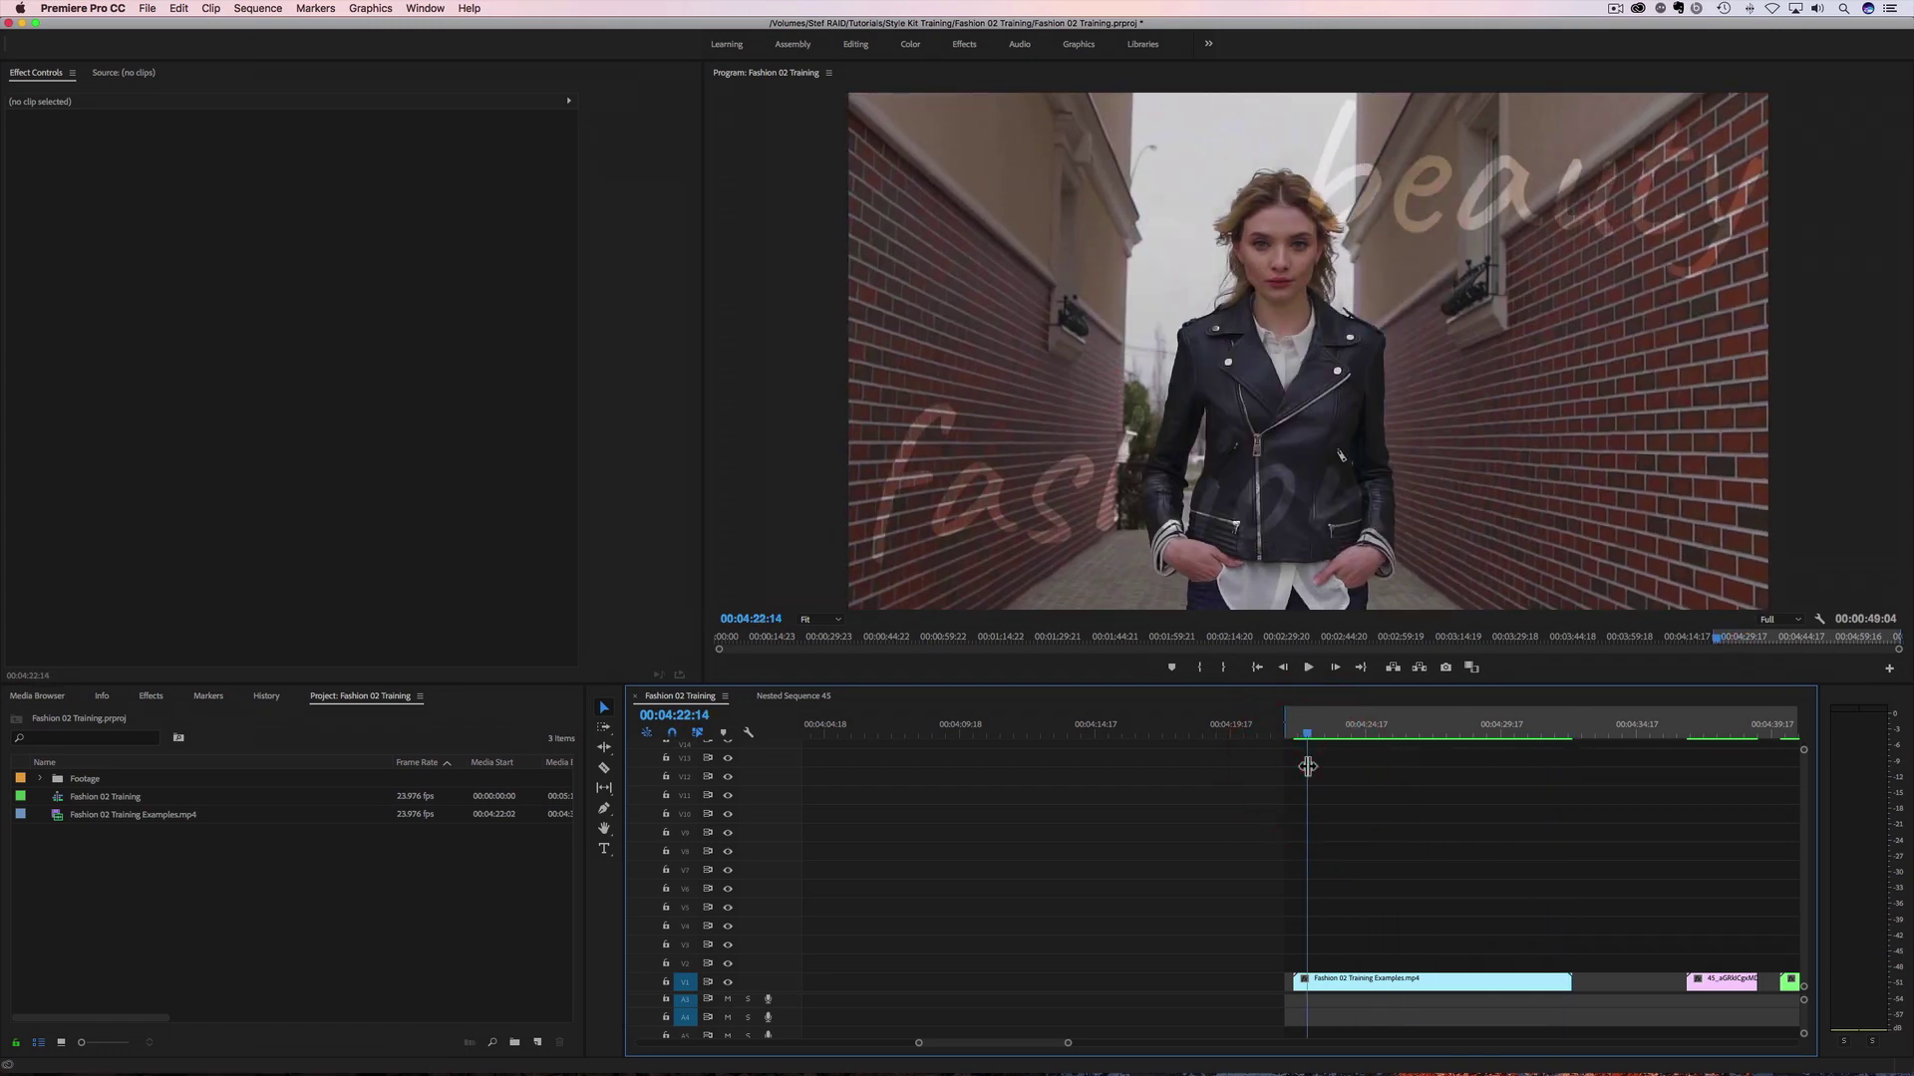
Play the first pink clip after the examples clip and park the playhead on it at 00:04:37:09.
{"action": "scroll", "coordinate": [1286, 760], "scroll_direction": "down", "scroll_amount": 5}
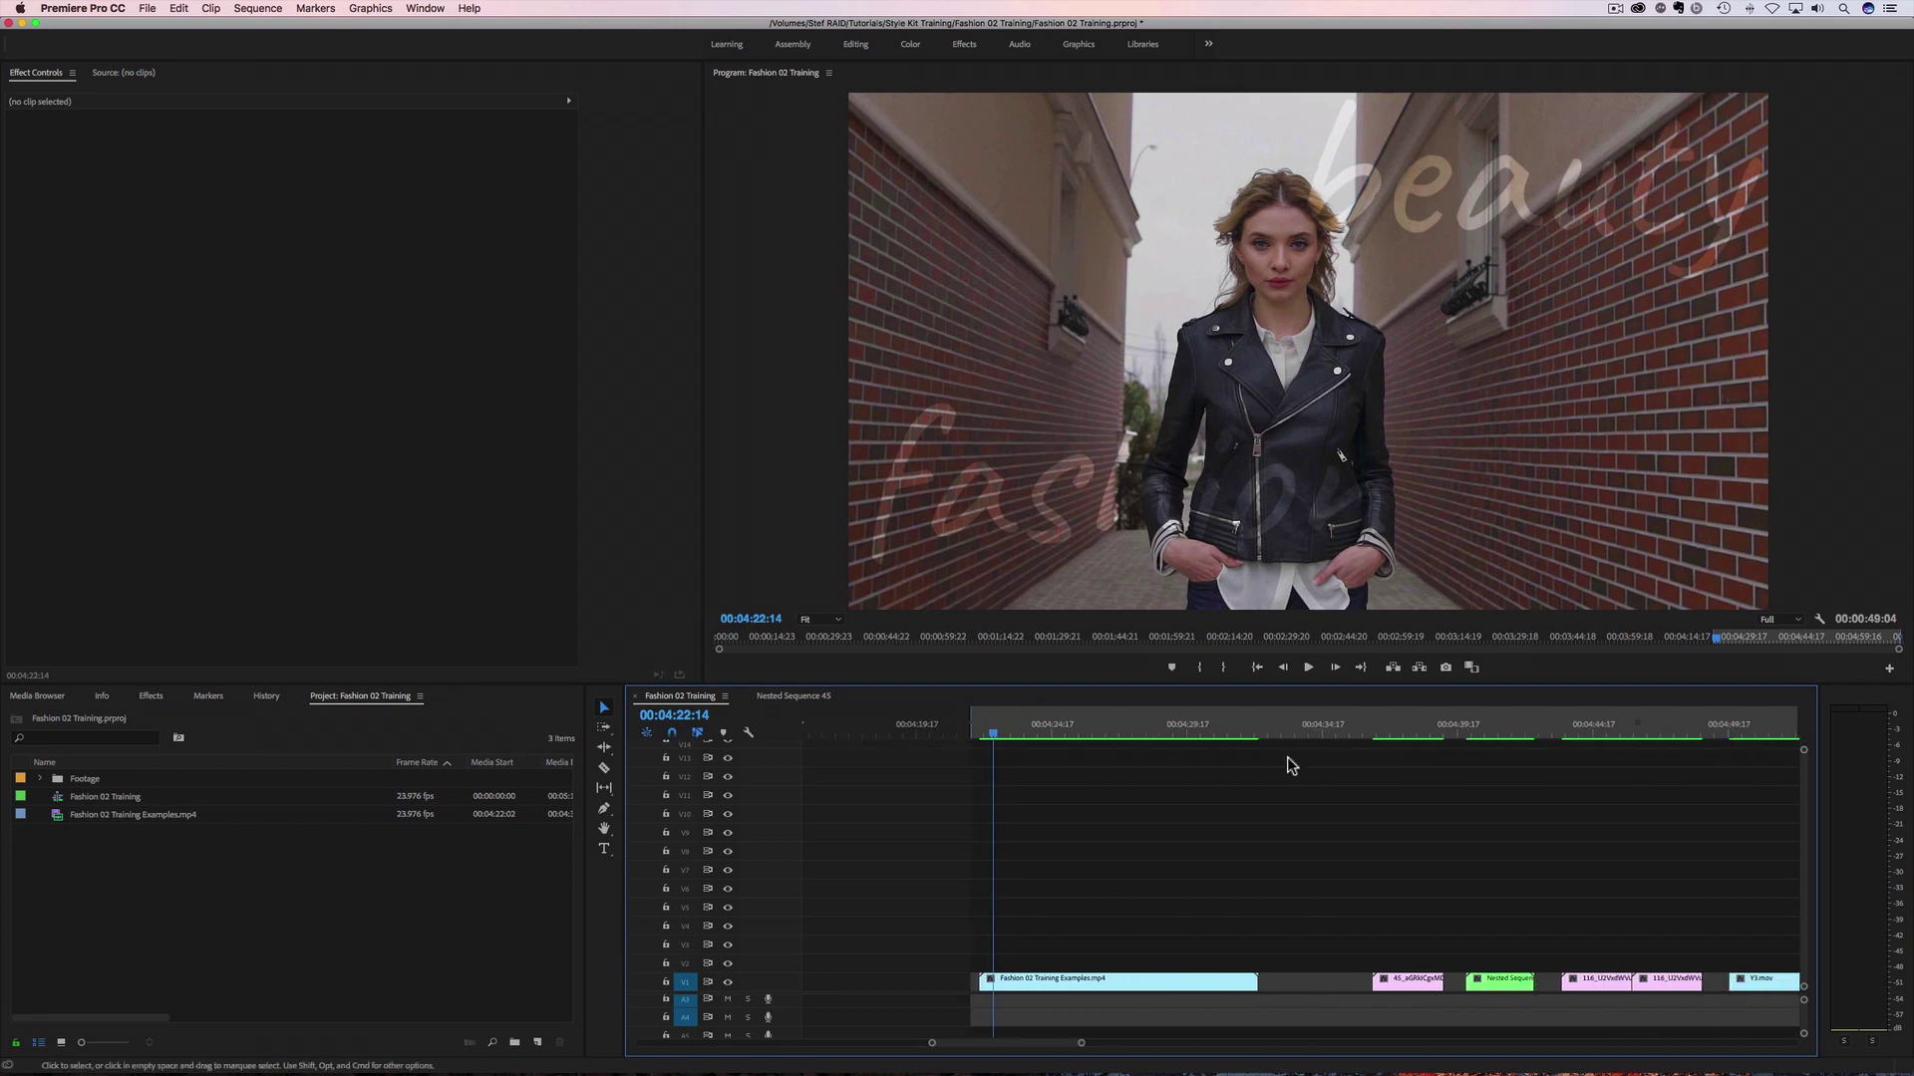
{"action": "left_click", "coordinate": [1266, 736]}
{"action": "key", "text": "space"}
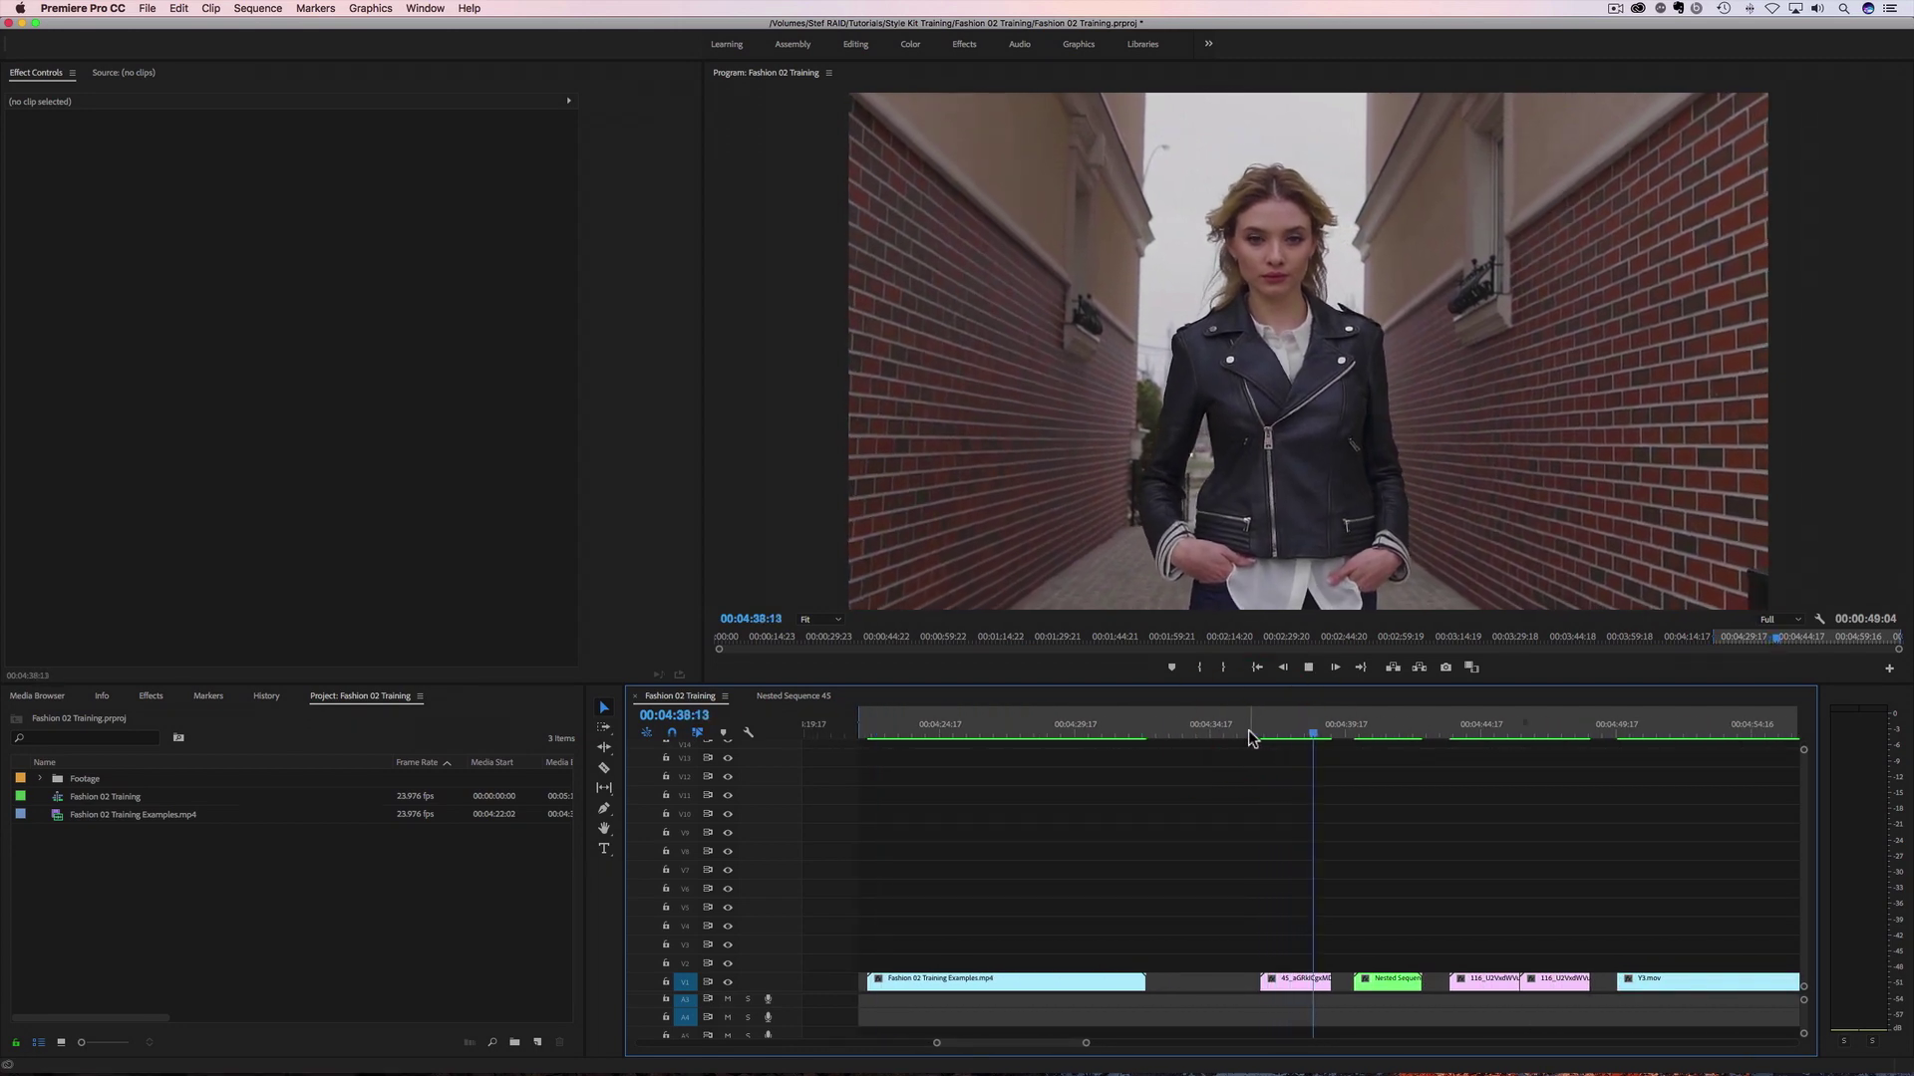
{"action": "key", "text": "space"}
{"action": "left_click_drag", "start_coordinate": [1328, 739], "coordinate": [1281, 742]}
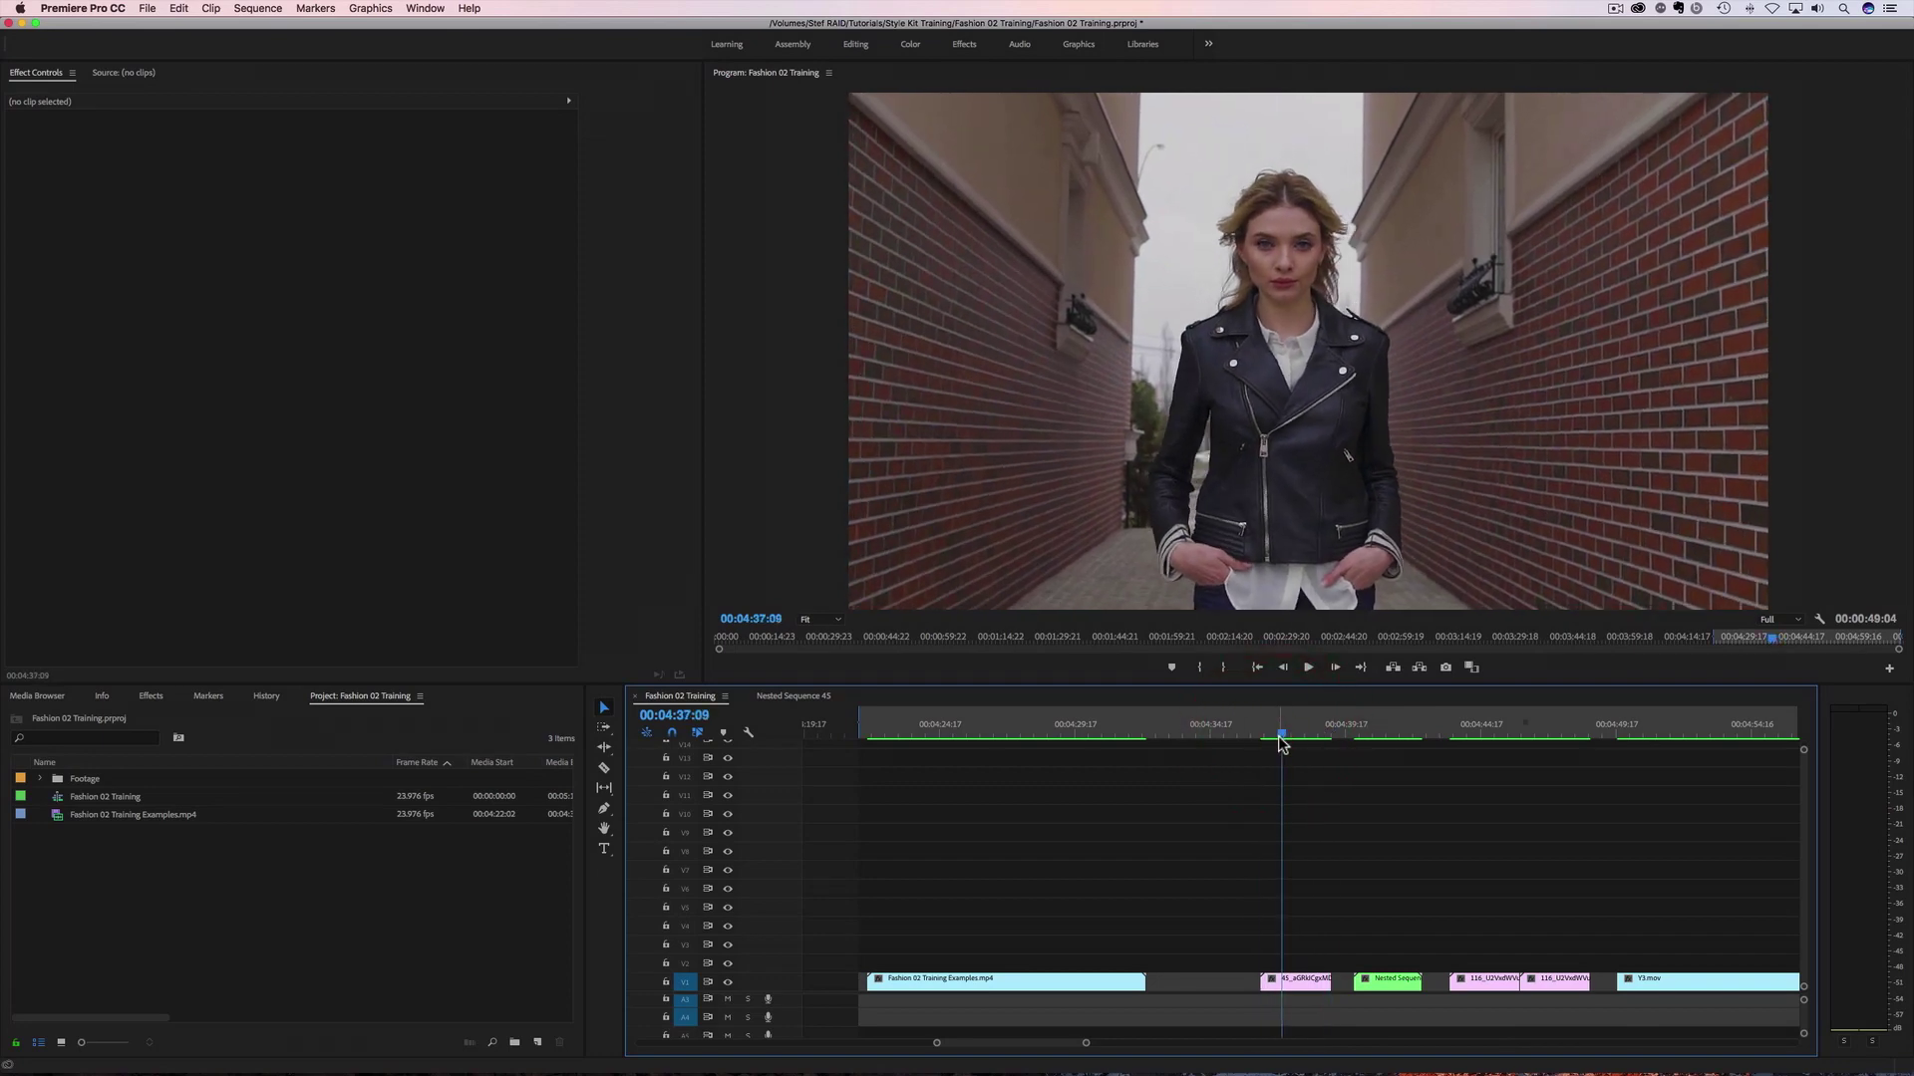
Switch to Finder with the Fashion 02 folder and check the Animated Elements subfolder.
{"action": "left_click", "coordinate": [289, 919]}
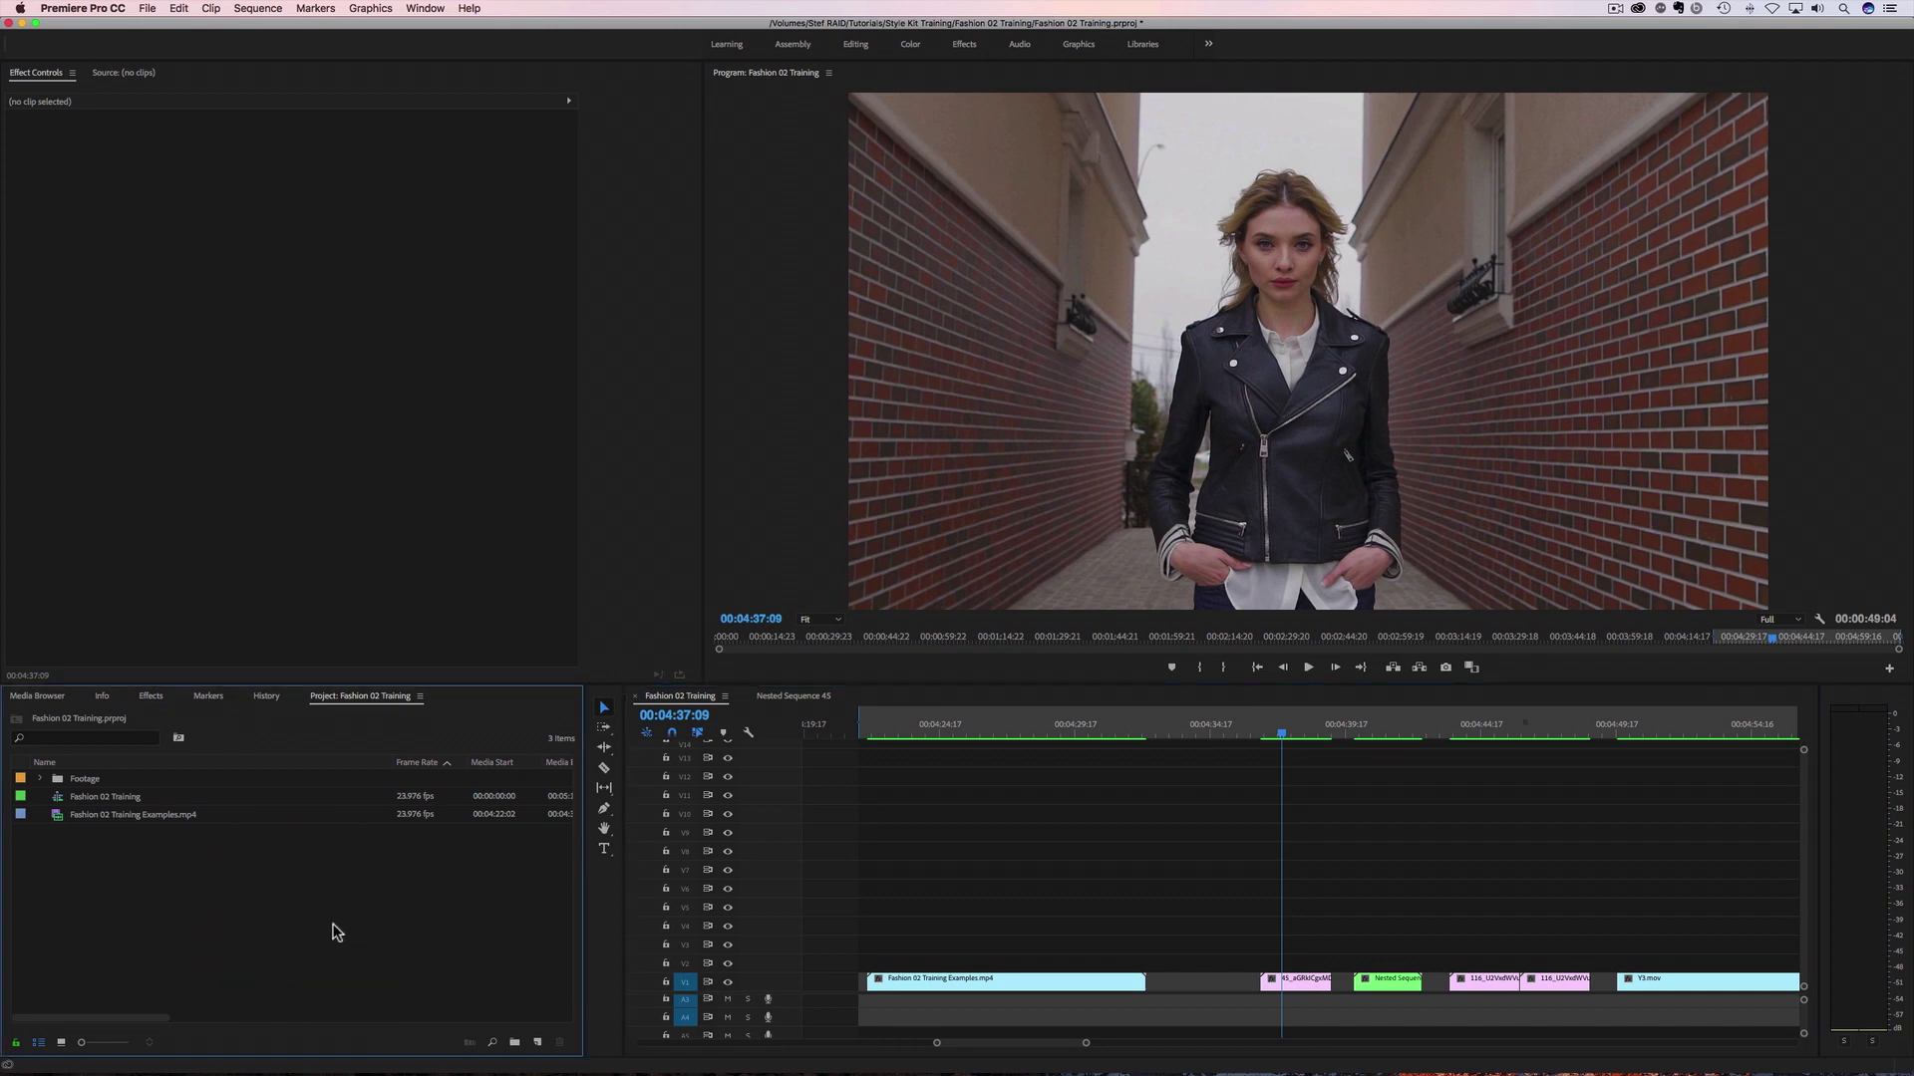
{"action": "key", "text": "super+Tab"}
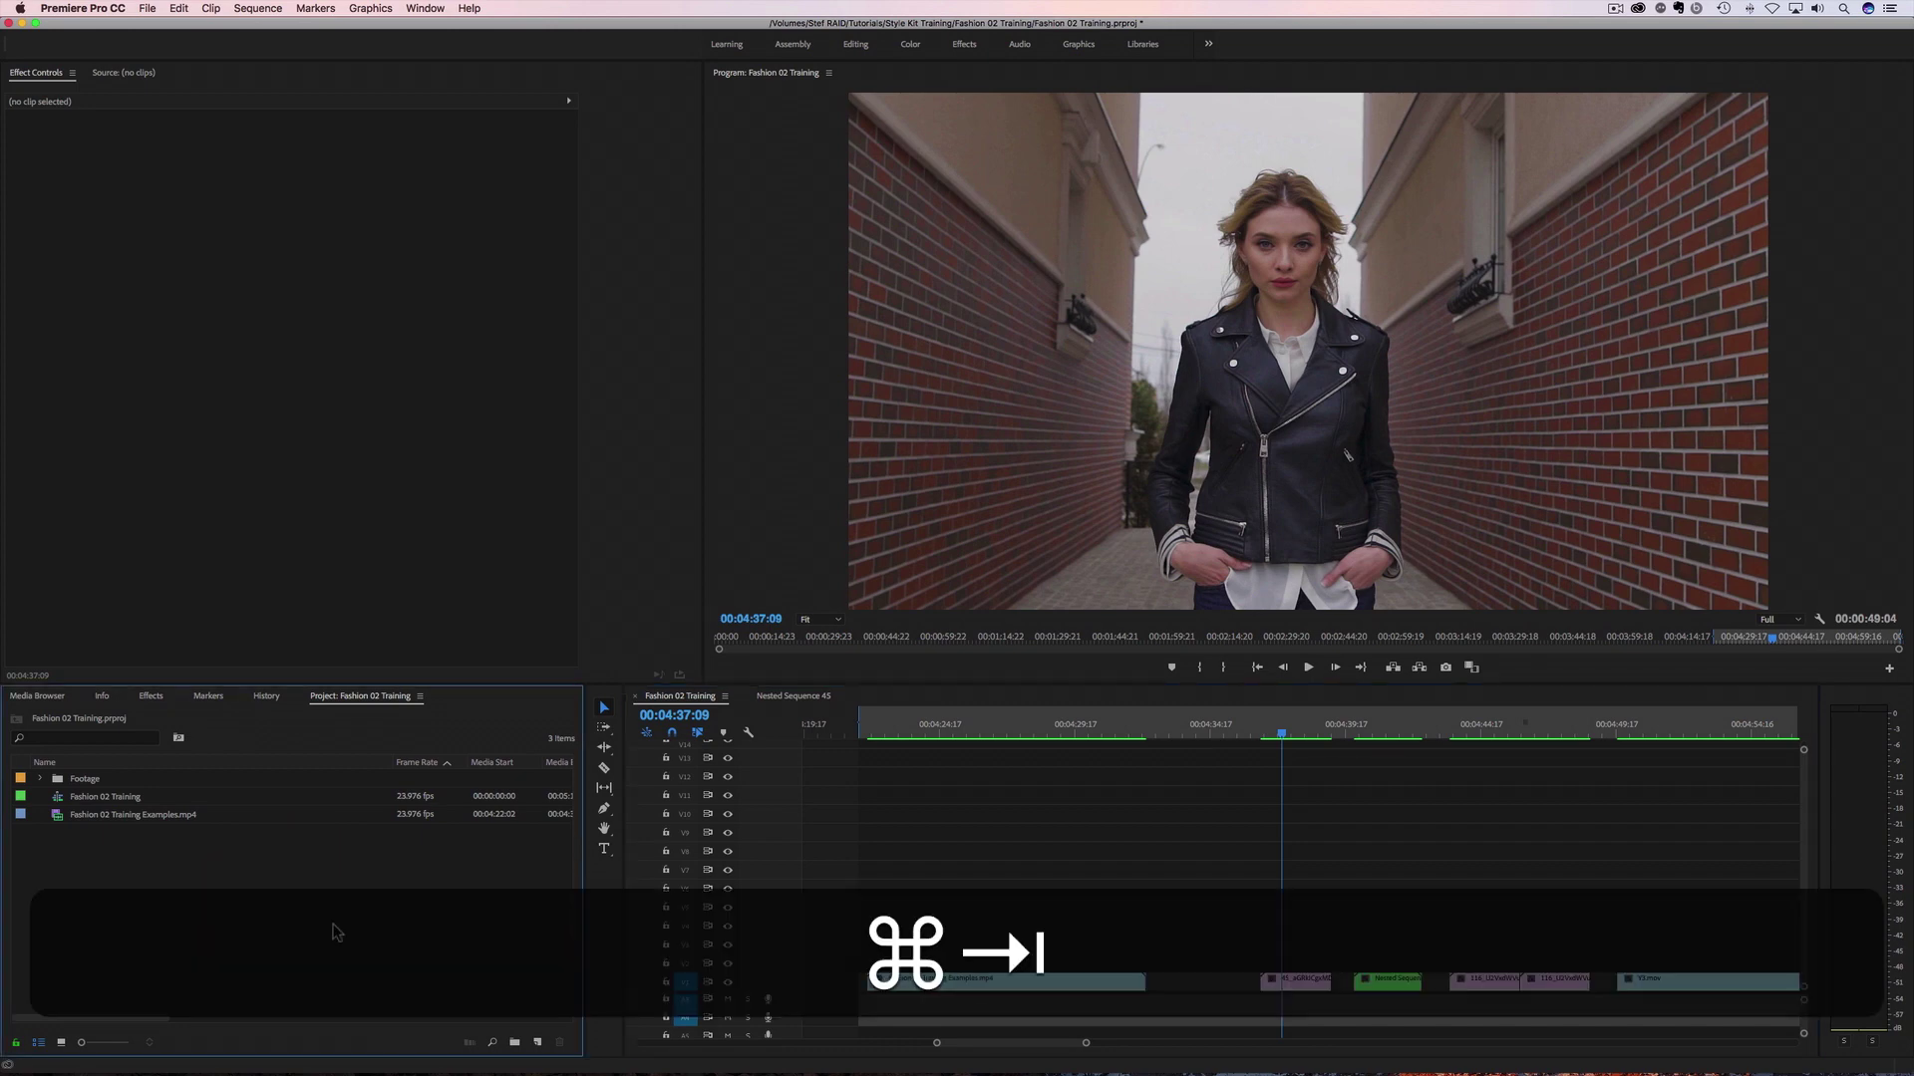
{"action": "key", "text": "super+Tab"}
{"action": "key", "text": "super+Tab"}
{"action": "key", "text": "super+Tab"}
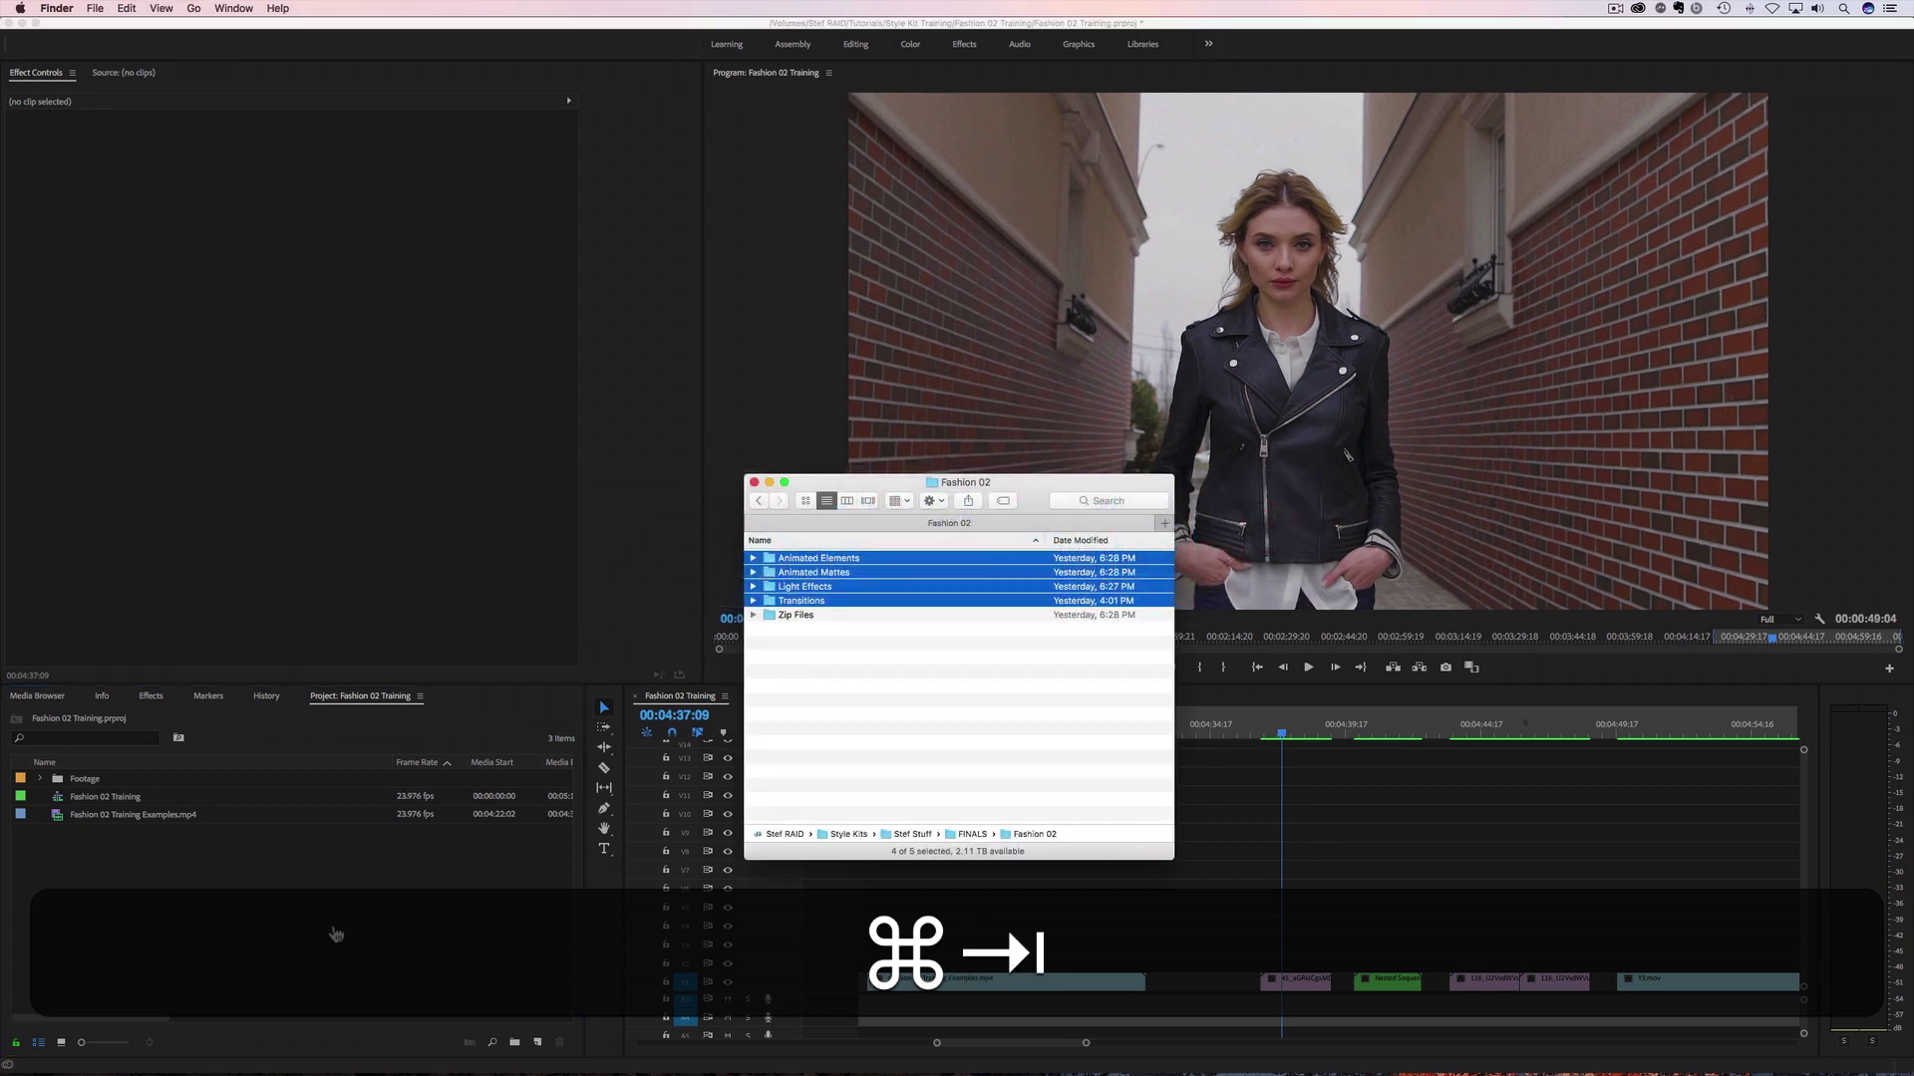
{"action": "left_click", "coordinate": [849, 681]}
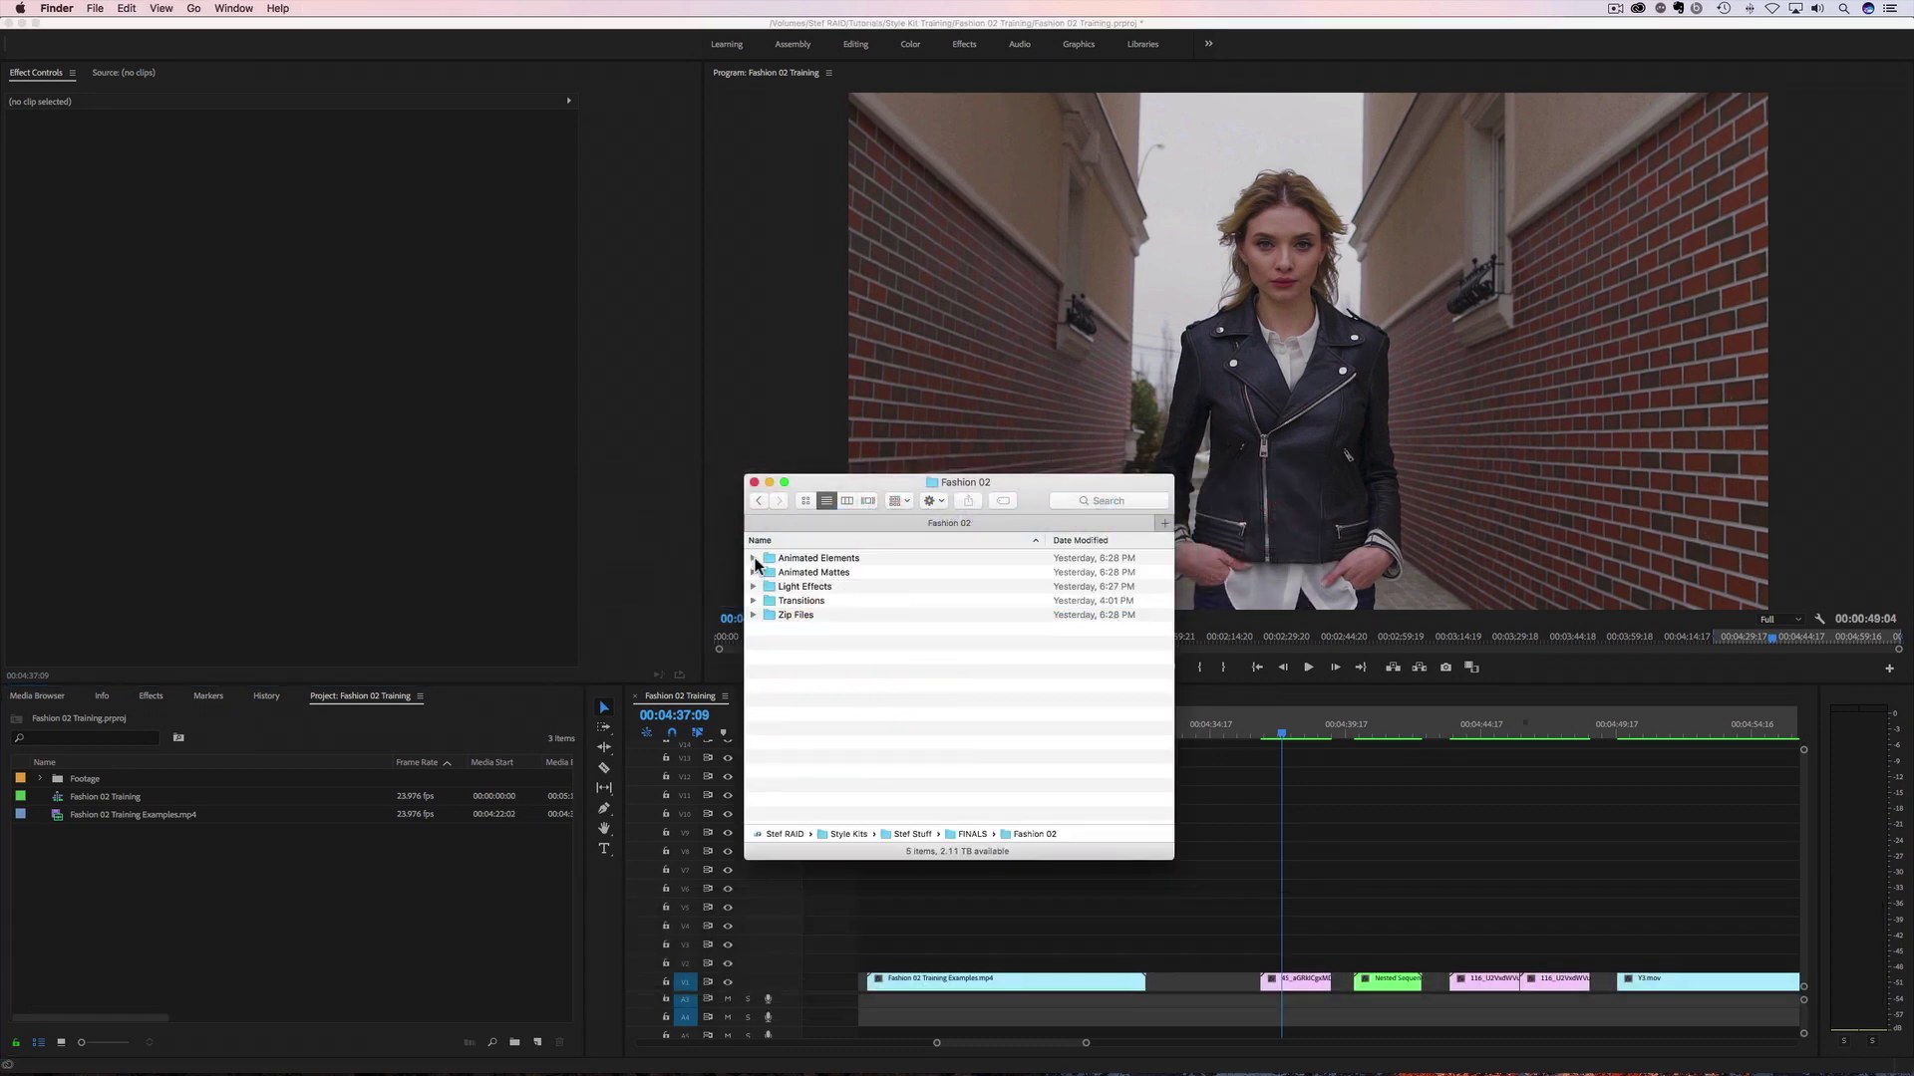
{"action": "left_click", "coordinate": [754, 559]}
{"action": "left_click", "coordinate": [754, 559]}
Import the Animated Elements, Animated Mattes, Light Effects and Transitions folders into the Premiere Pro project.
{"action": "left_click", "coordinate": [789, 558]}
{"action": "left_click", "coordinate": [796, 605], "text": "shift"}
{"action": "left_click_drag", "start_coordinate": [795, 605], "coordinate": [399, 875]}
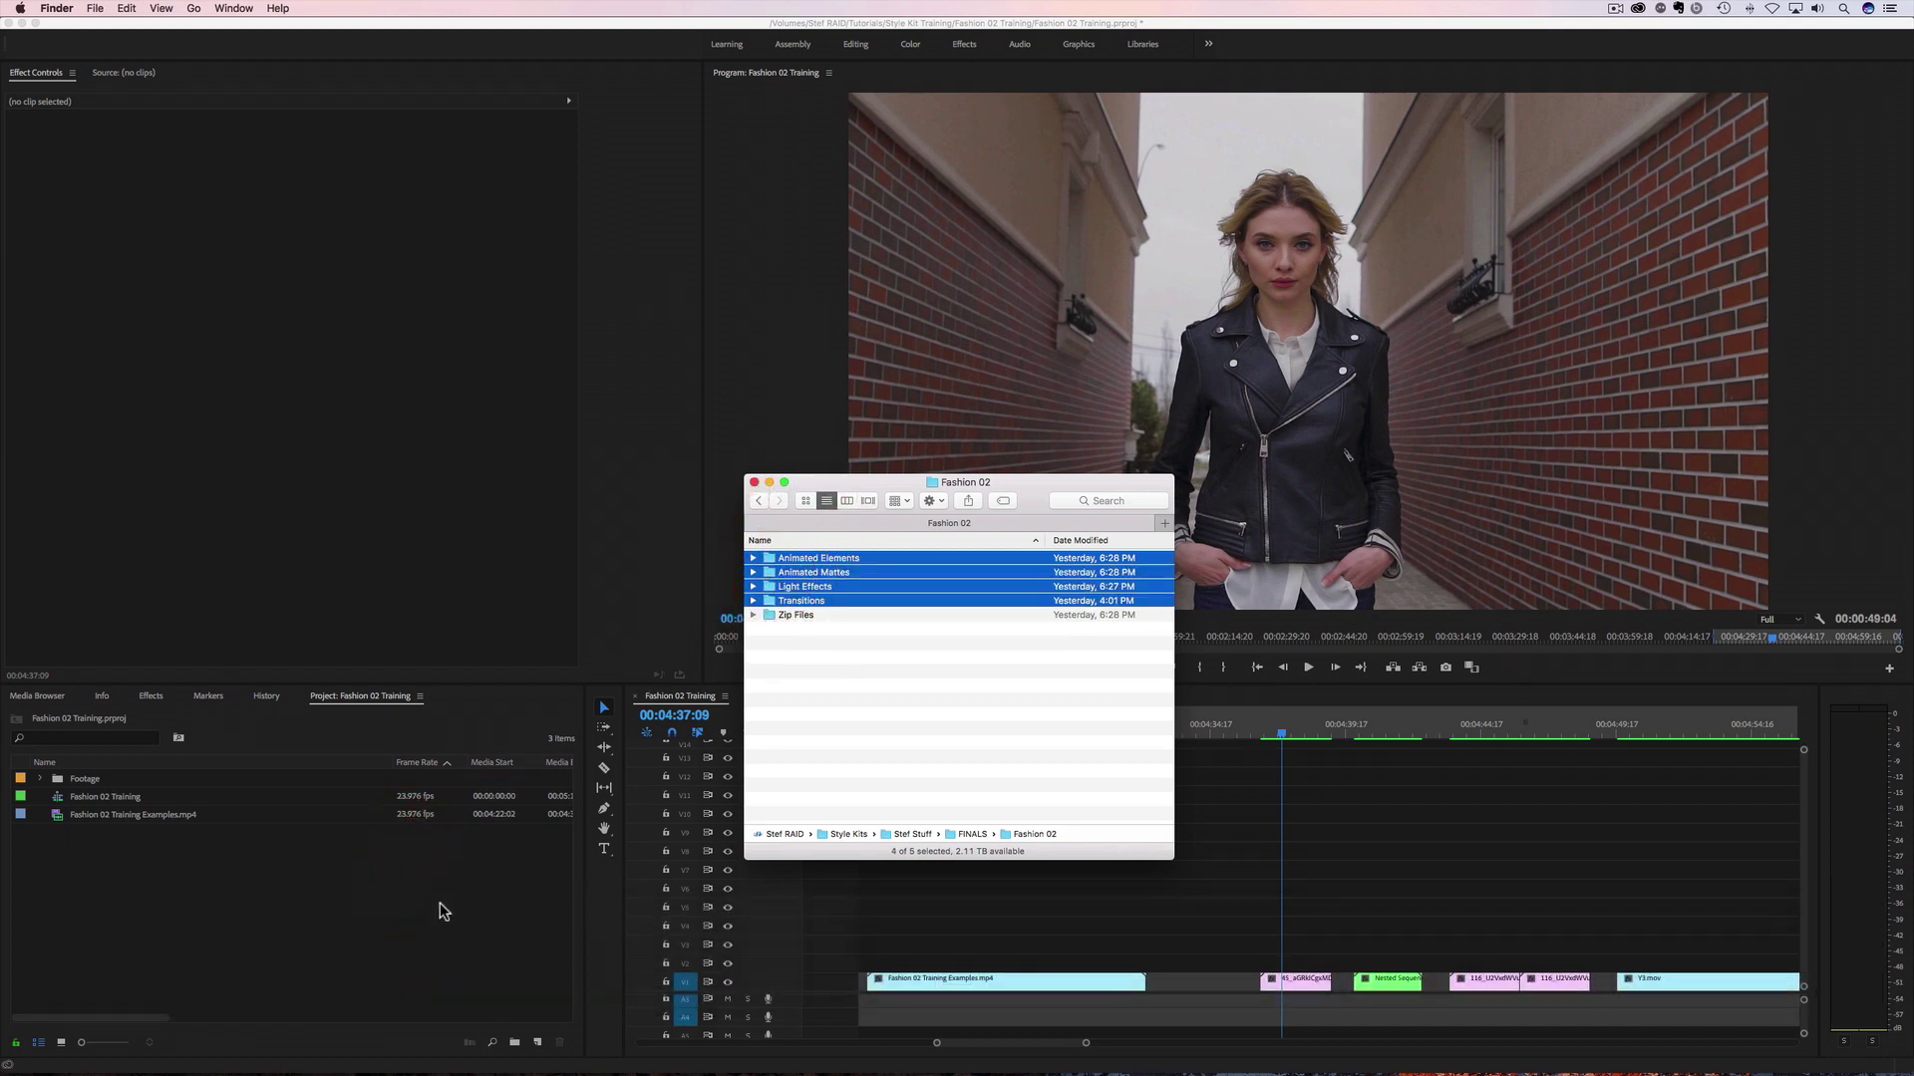
{"action": "left_click", "coordinate": [431, 950]}
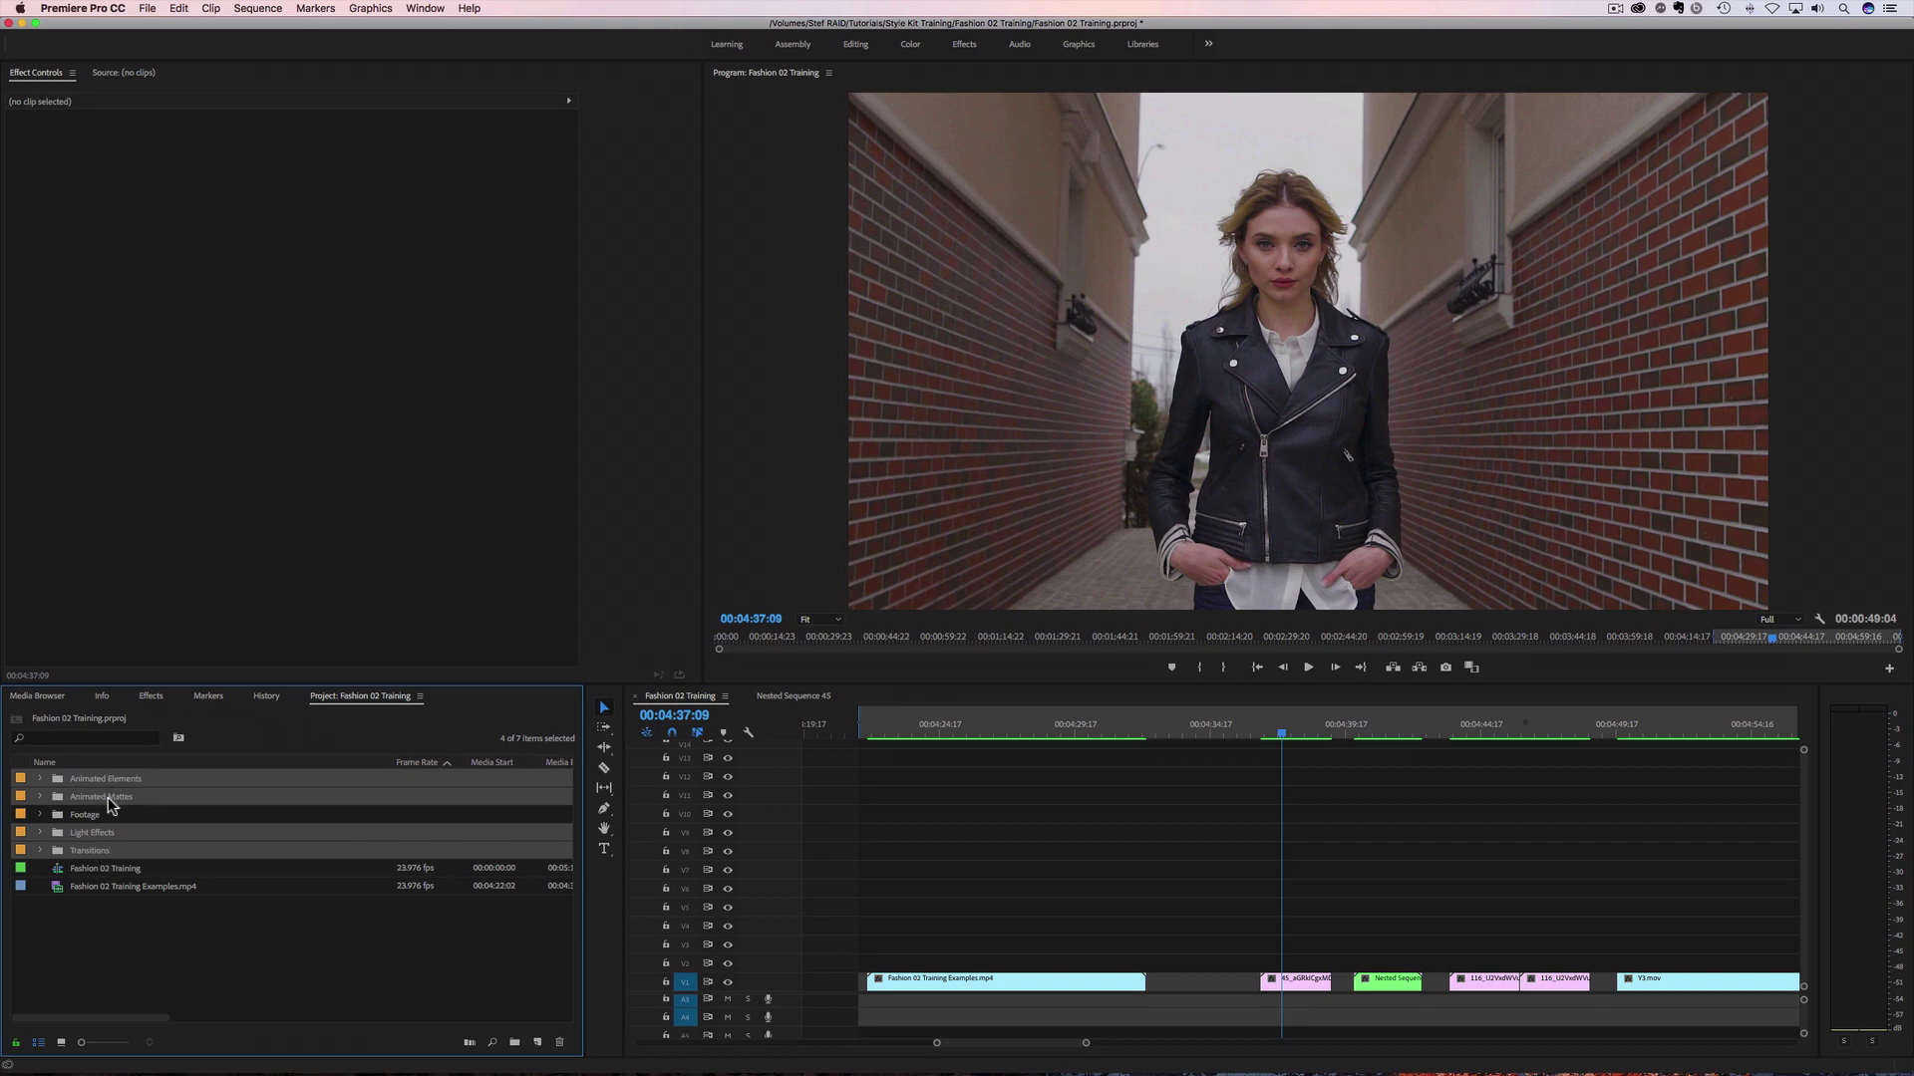
{"action": "left_click", "coordinate": [147, 9]}
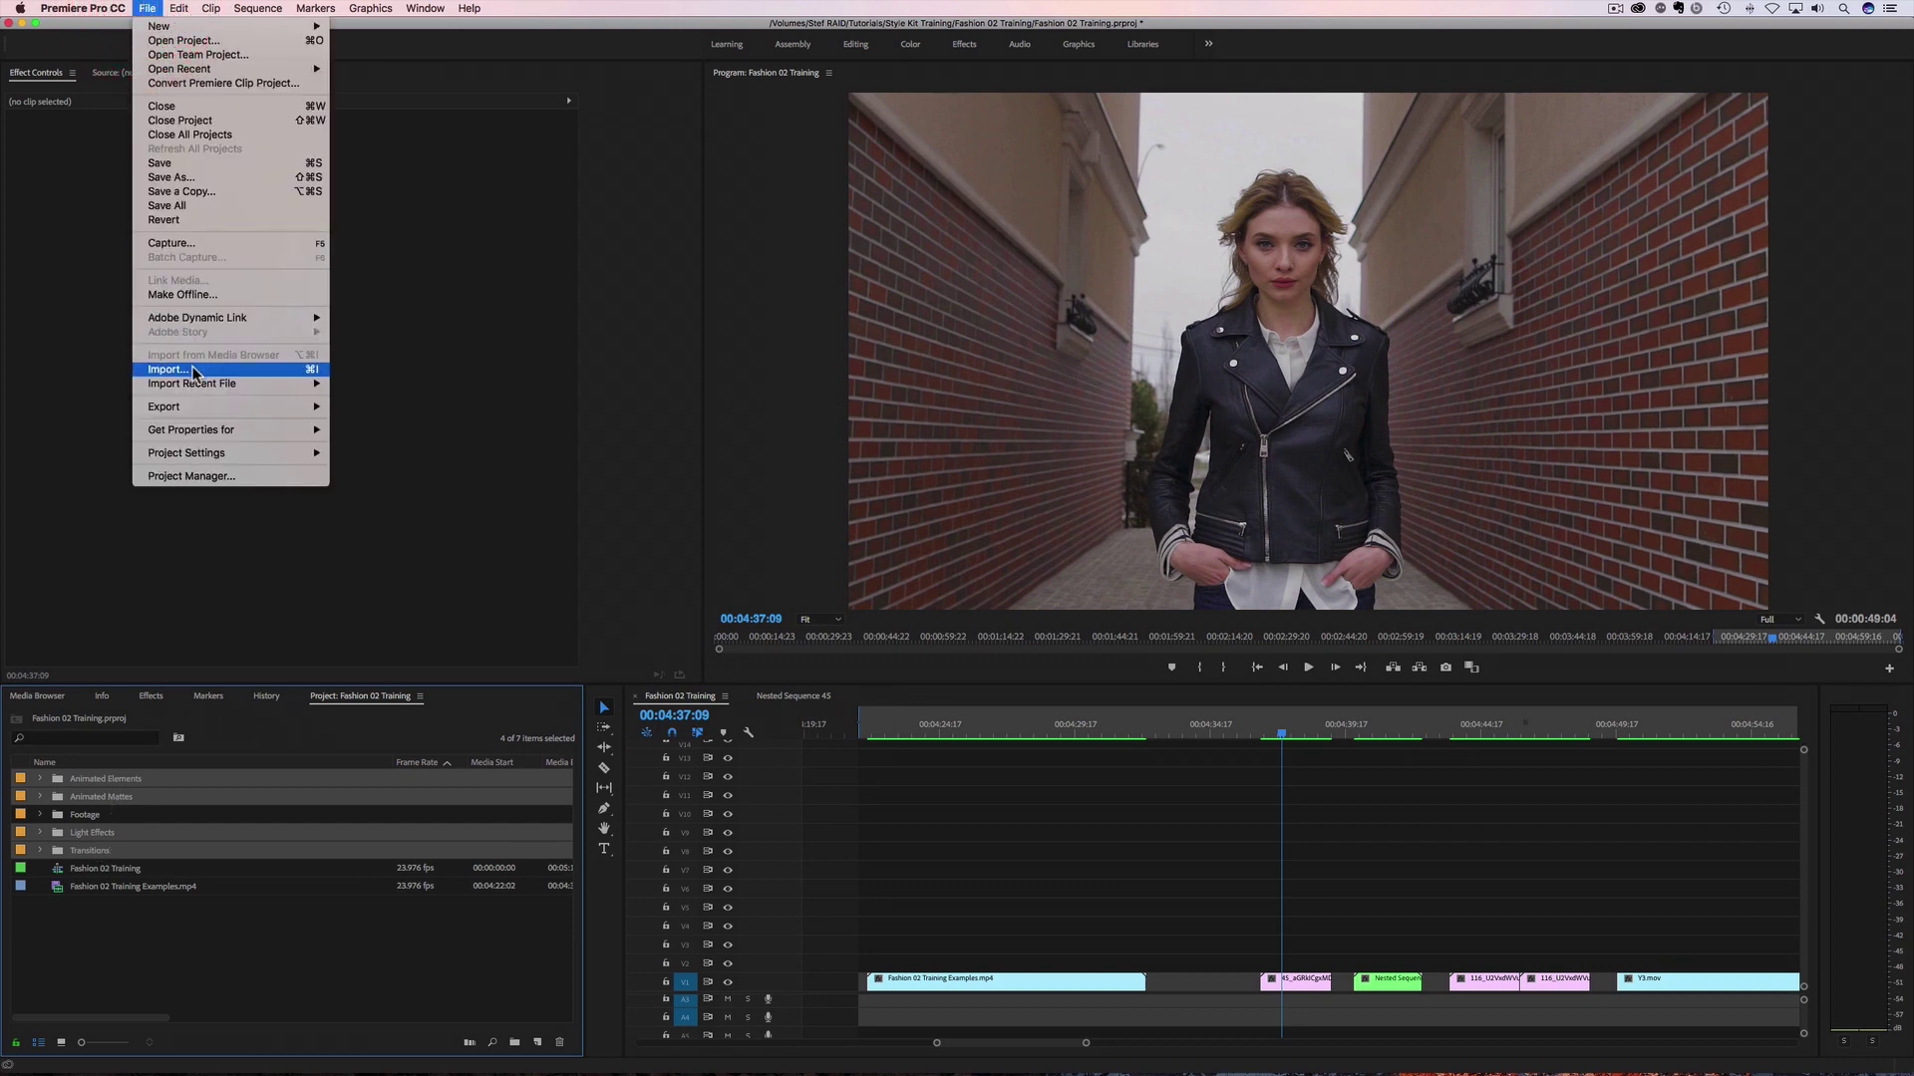
{"action": "left_click", "coordinate": [301, 550]}
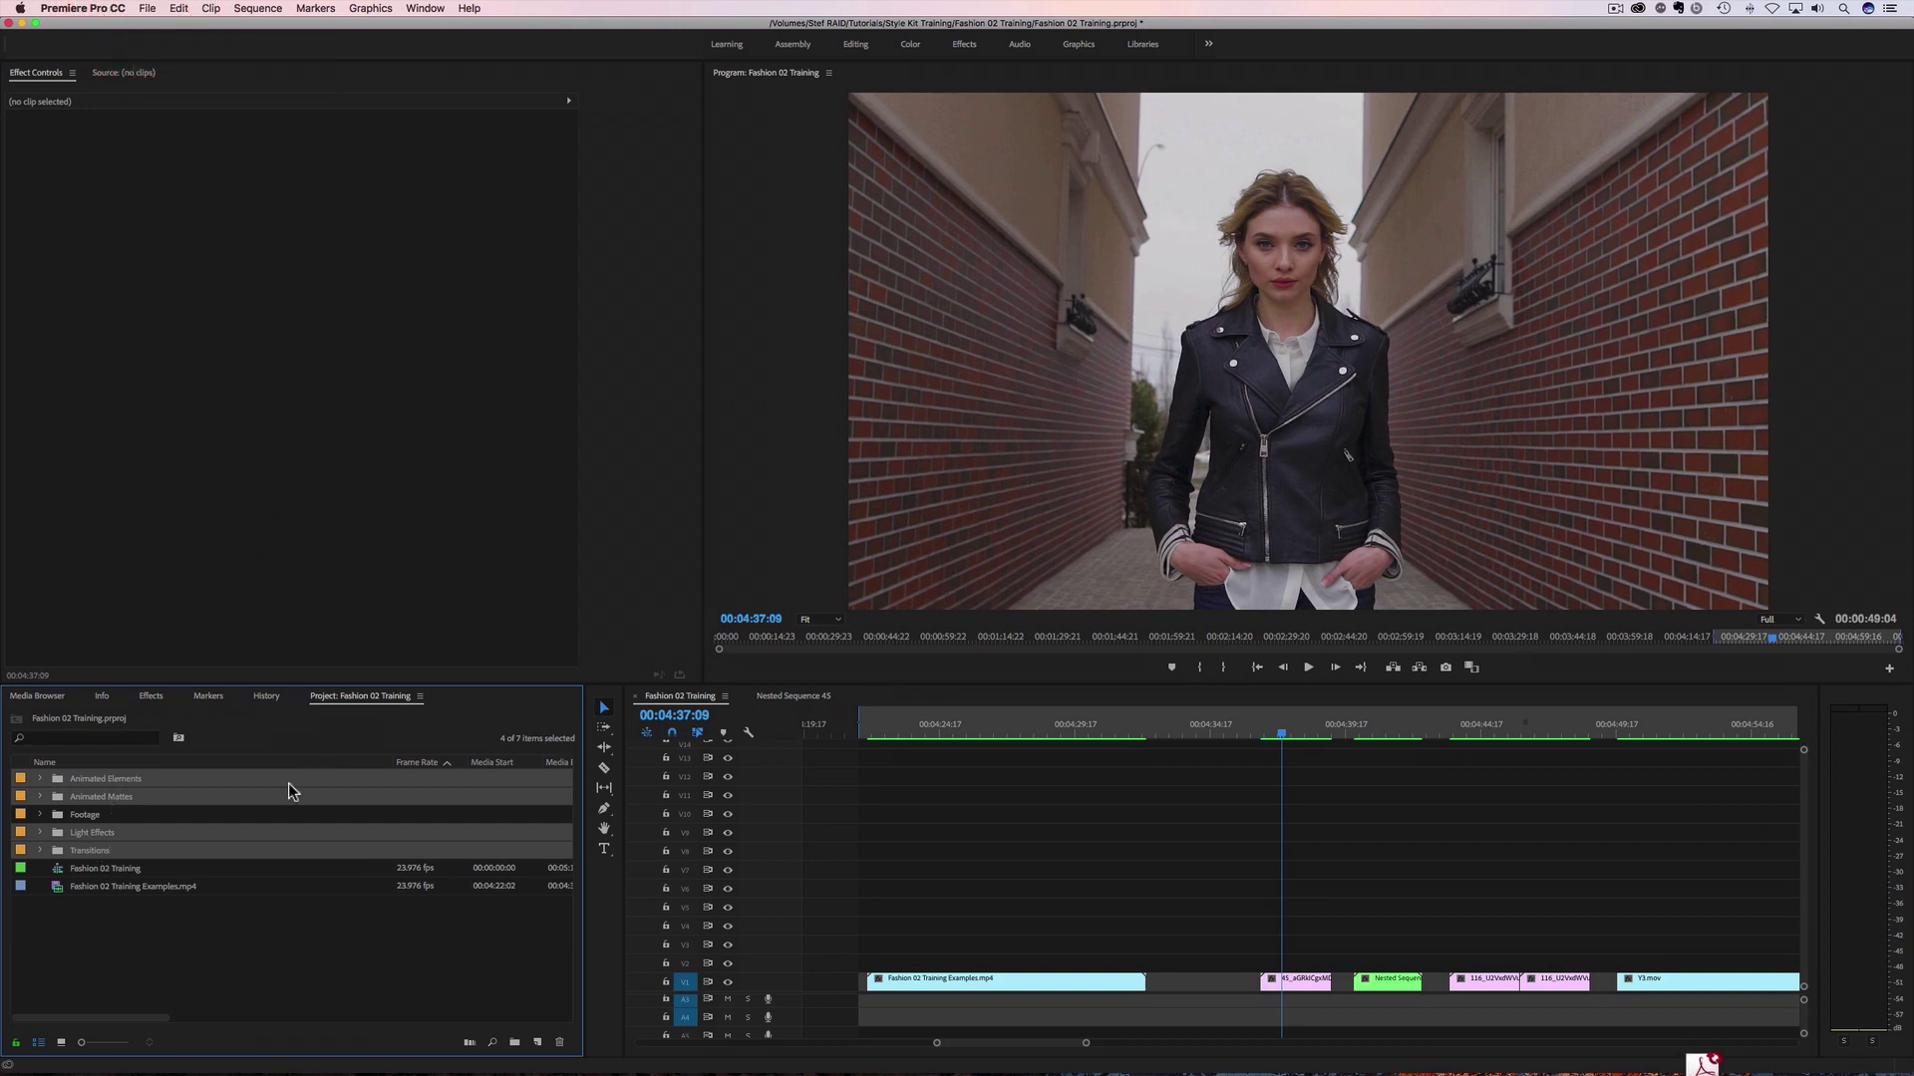
{"action": "left_click", "coordinate": [214, 944]}
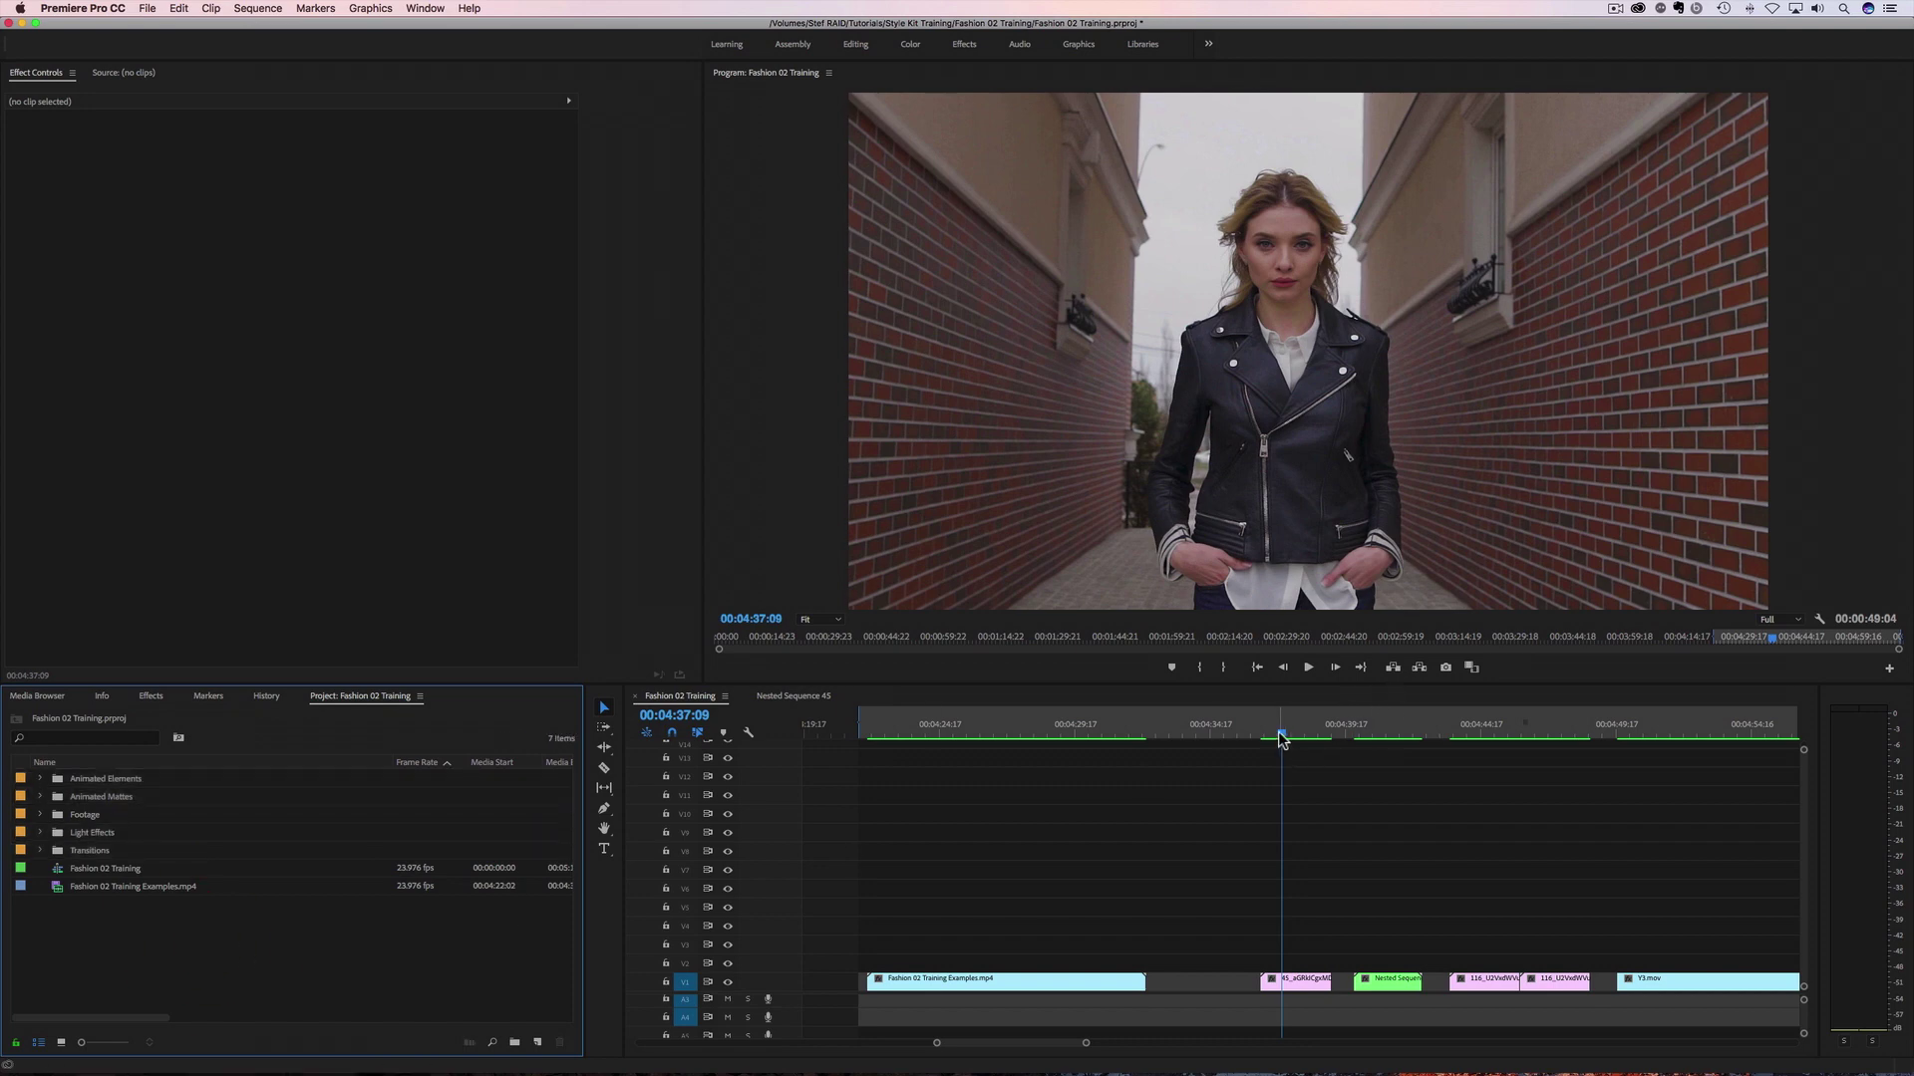
Open the Animated Elements bin and preview the Animated_Circle_001 and Animated_Circle_002 clips.
{"action": "mouse_move", "coordinate": [1281, 738]}
{"action": "left_mouse_down"}
{"action": "mouse_move", "coordinate": [1303, 740]}
{"action": "mouse_move", "coordinate": [1260, 740]}
{"action": "mouse_move", "coordinate": [1297, 740]}
{"action": "left_mouse_up"}
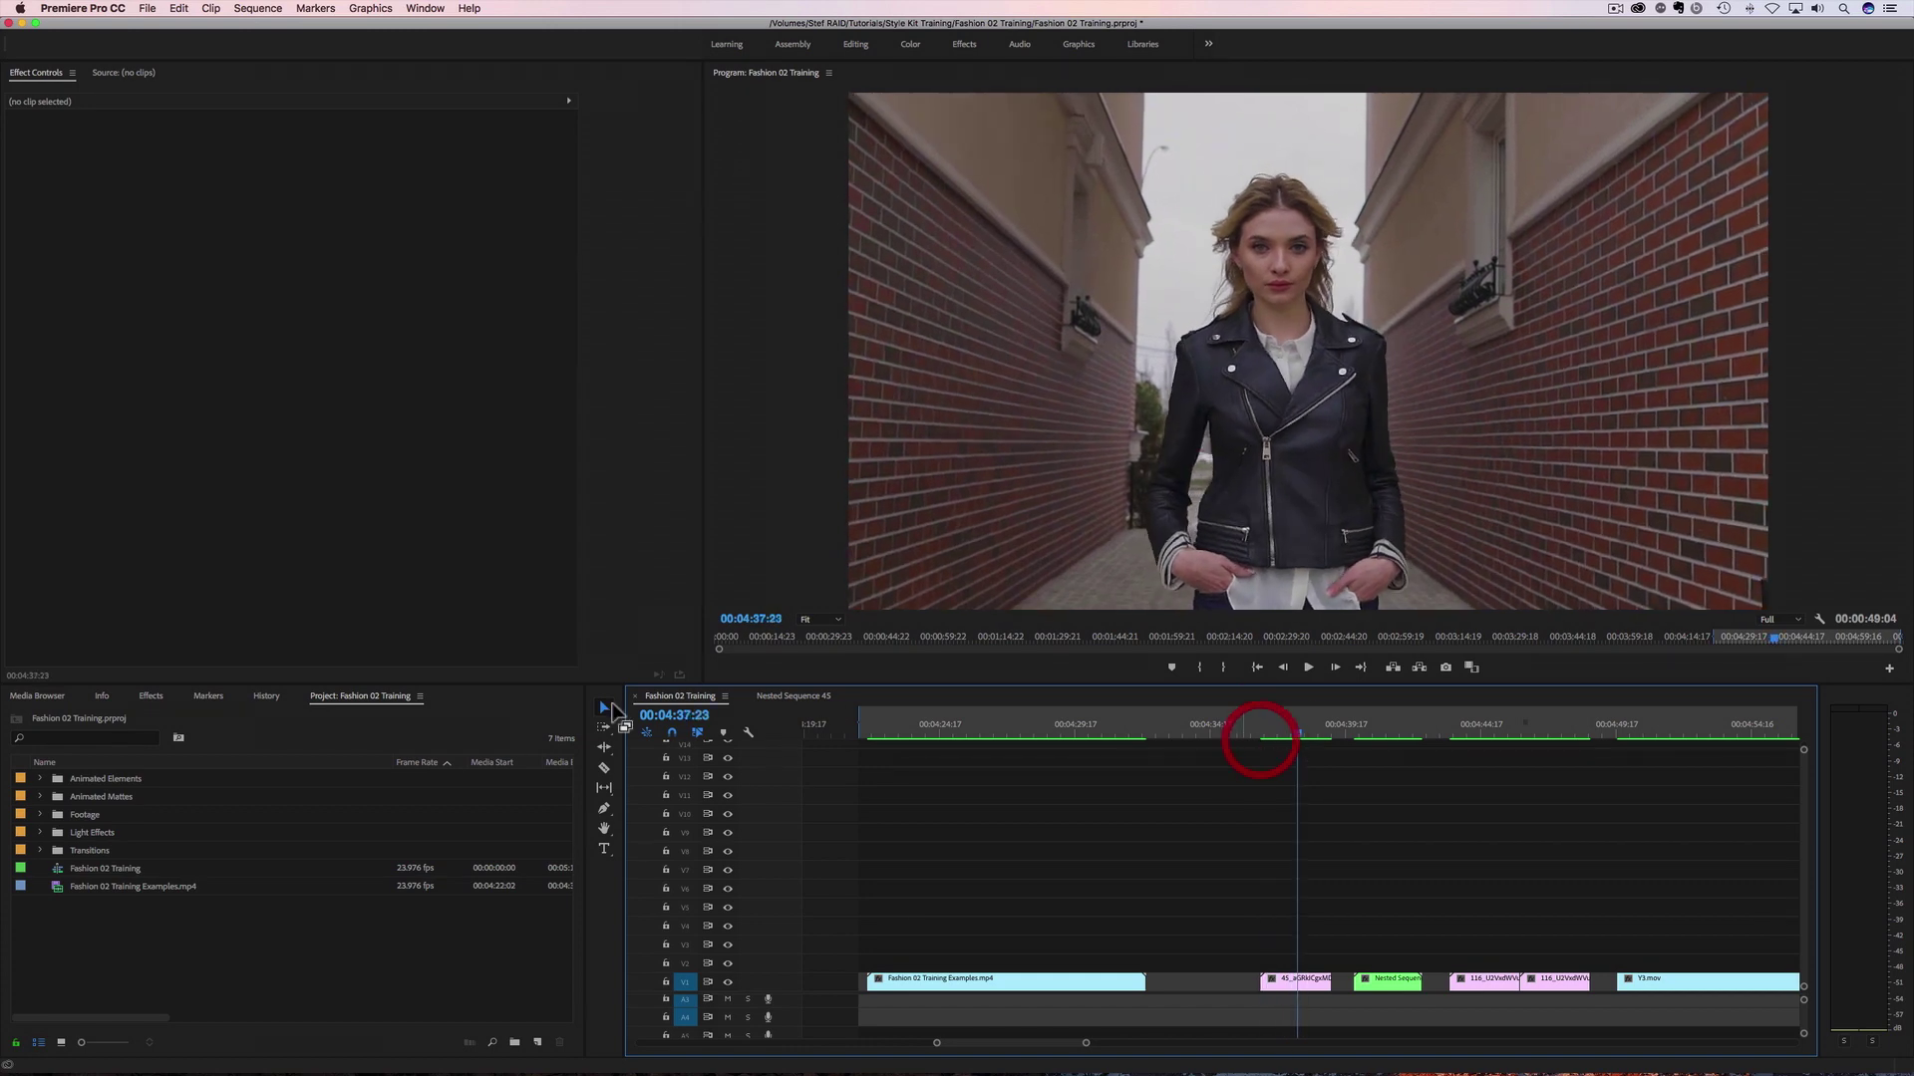
{"action": "double_click", "coordinate": [95, 778]}
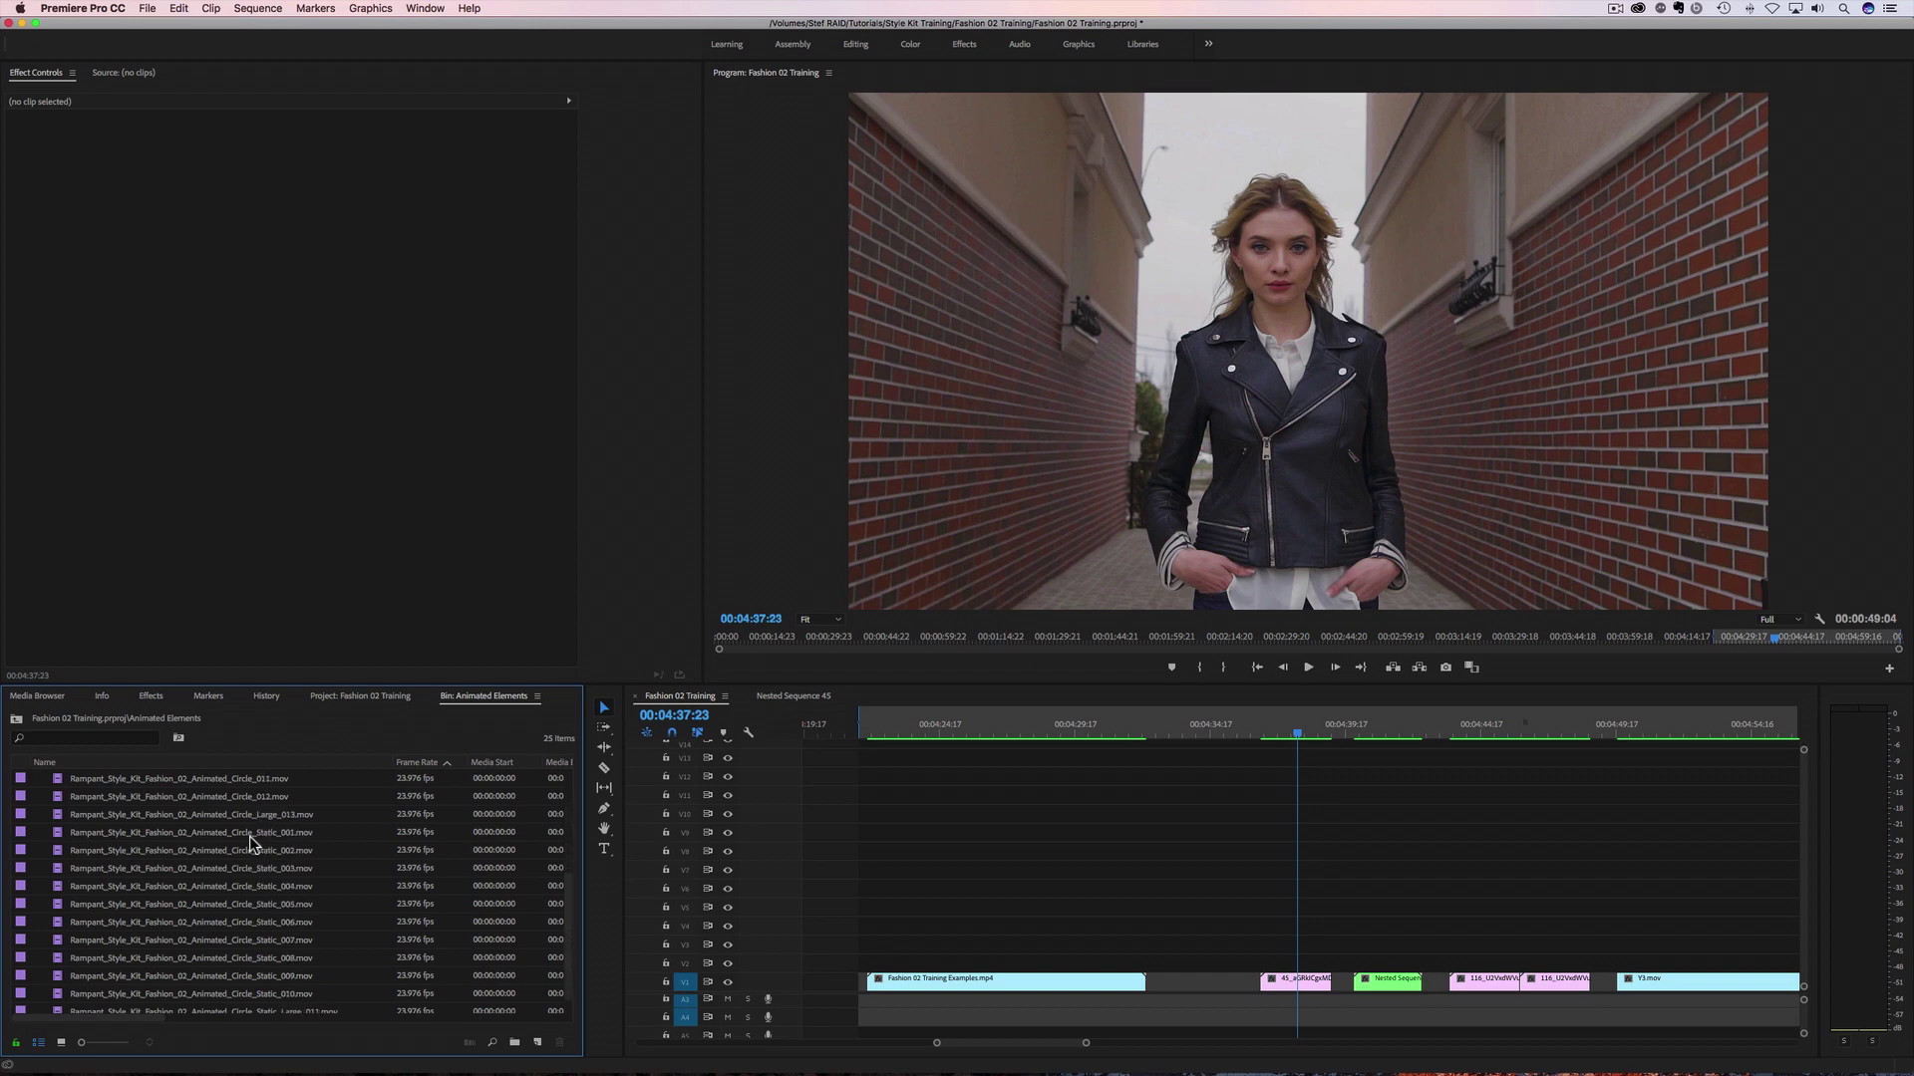
{"action": "scroll", "coordinate": [249, 843], "scroll_direction": "up", "scroll_amount": 3}
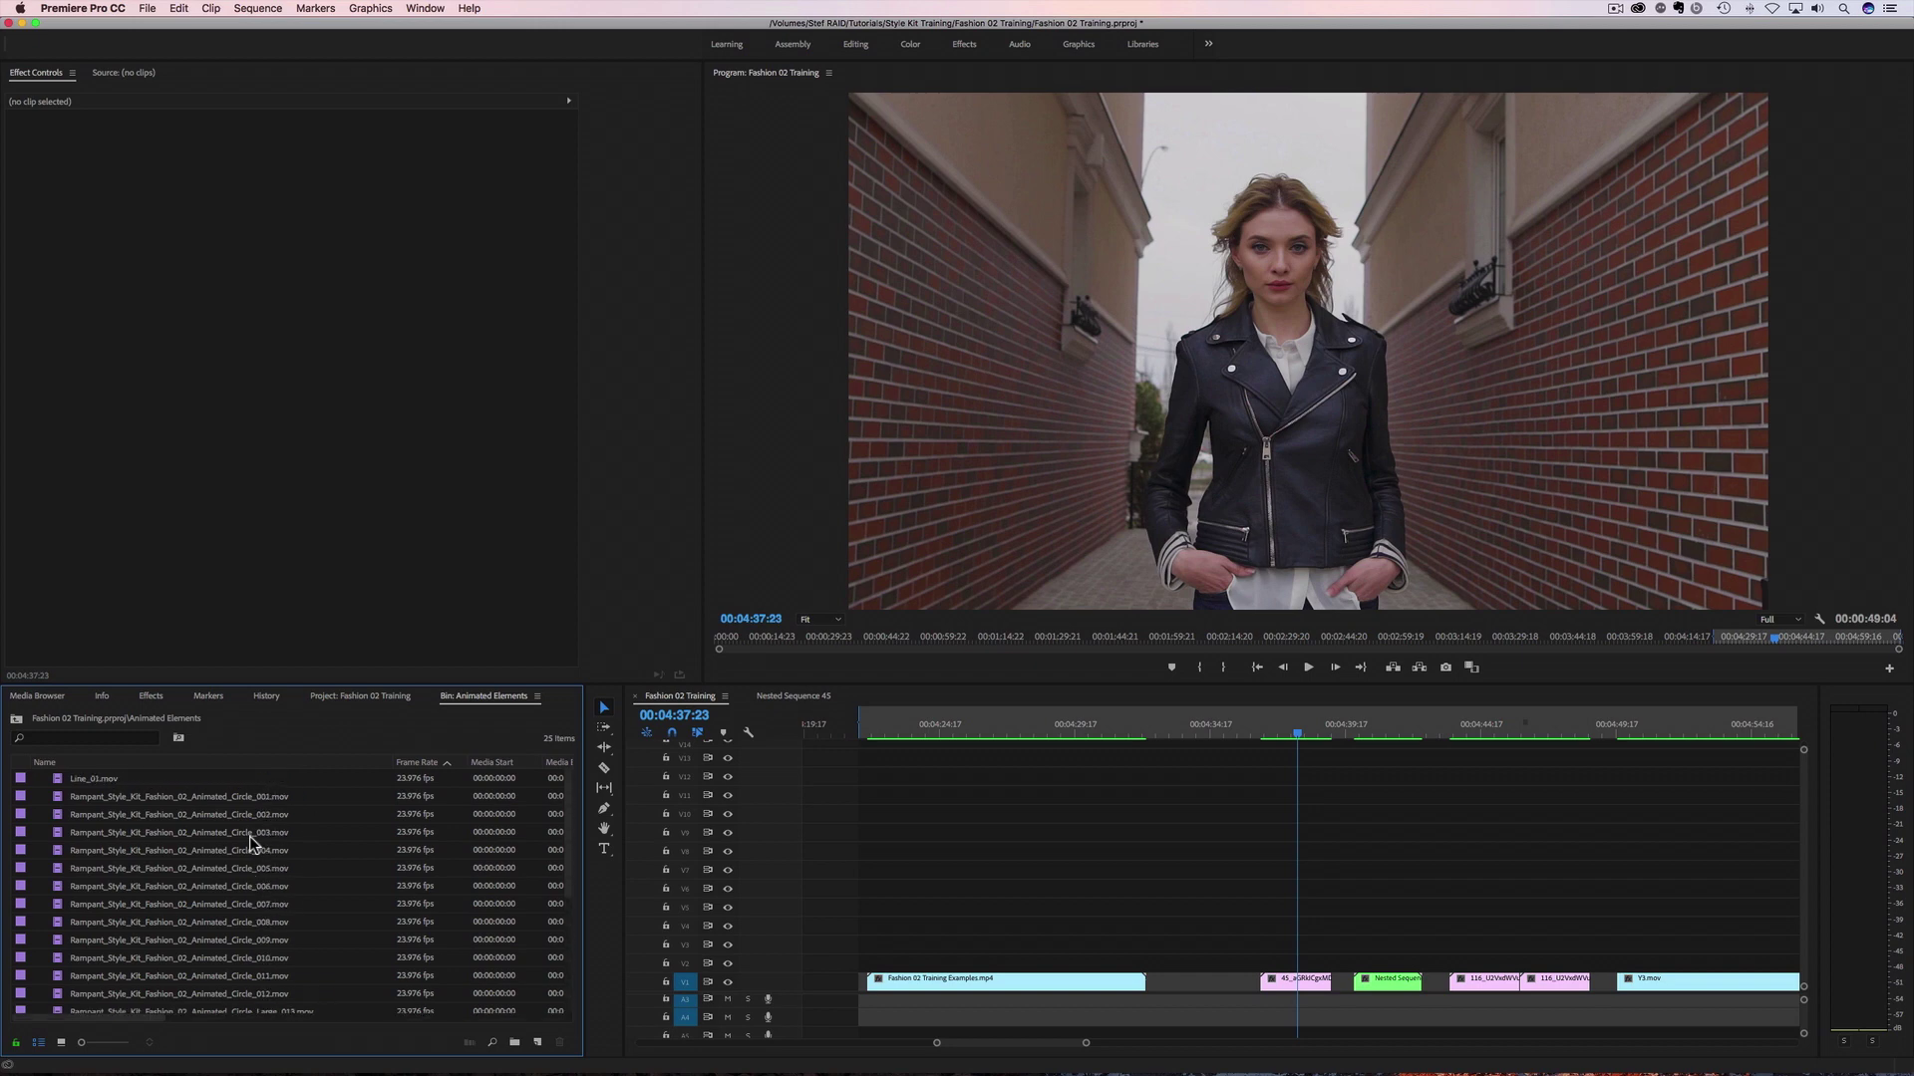
{"action": "double_click", "coordinate": [57, 797]}
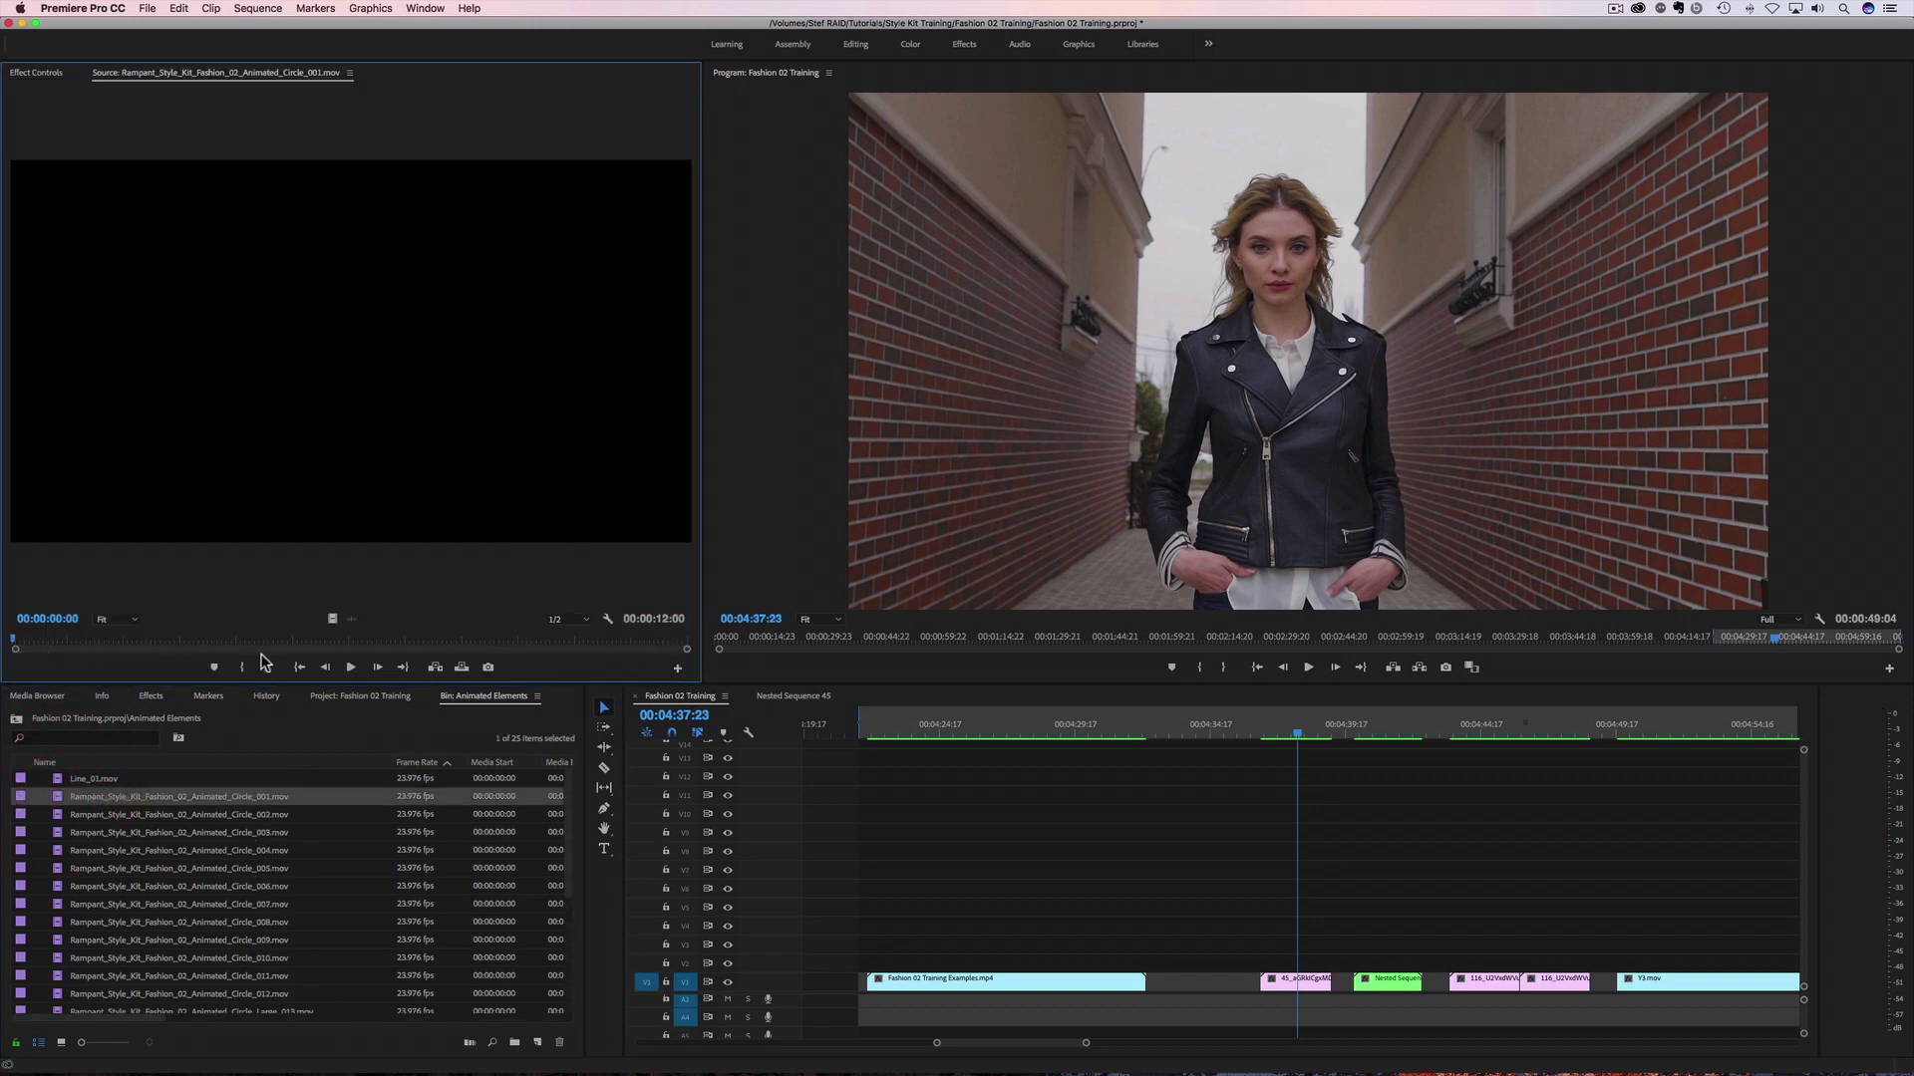
{"action": "left_click", "coordinate": [350, 667]}
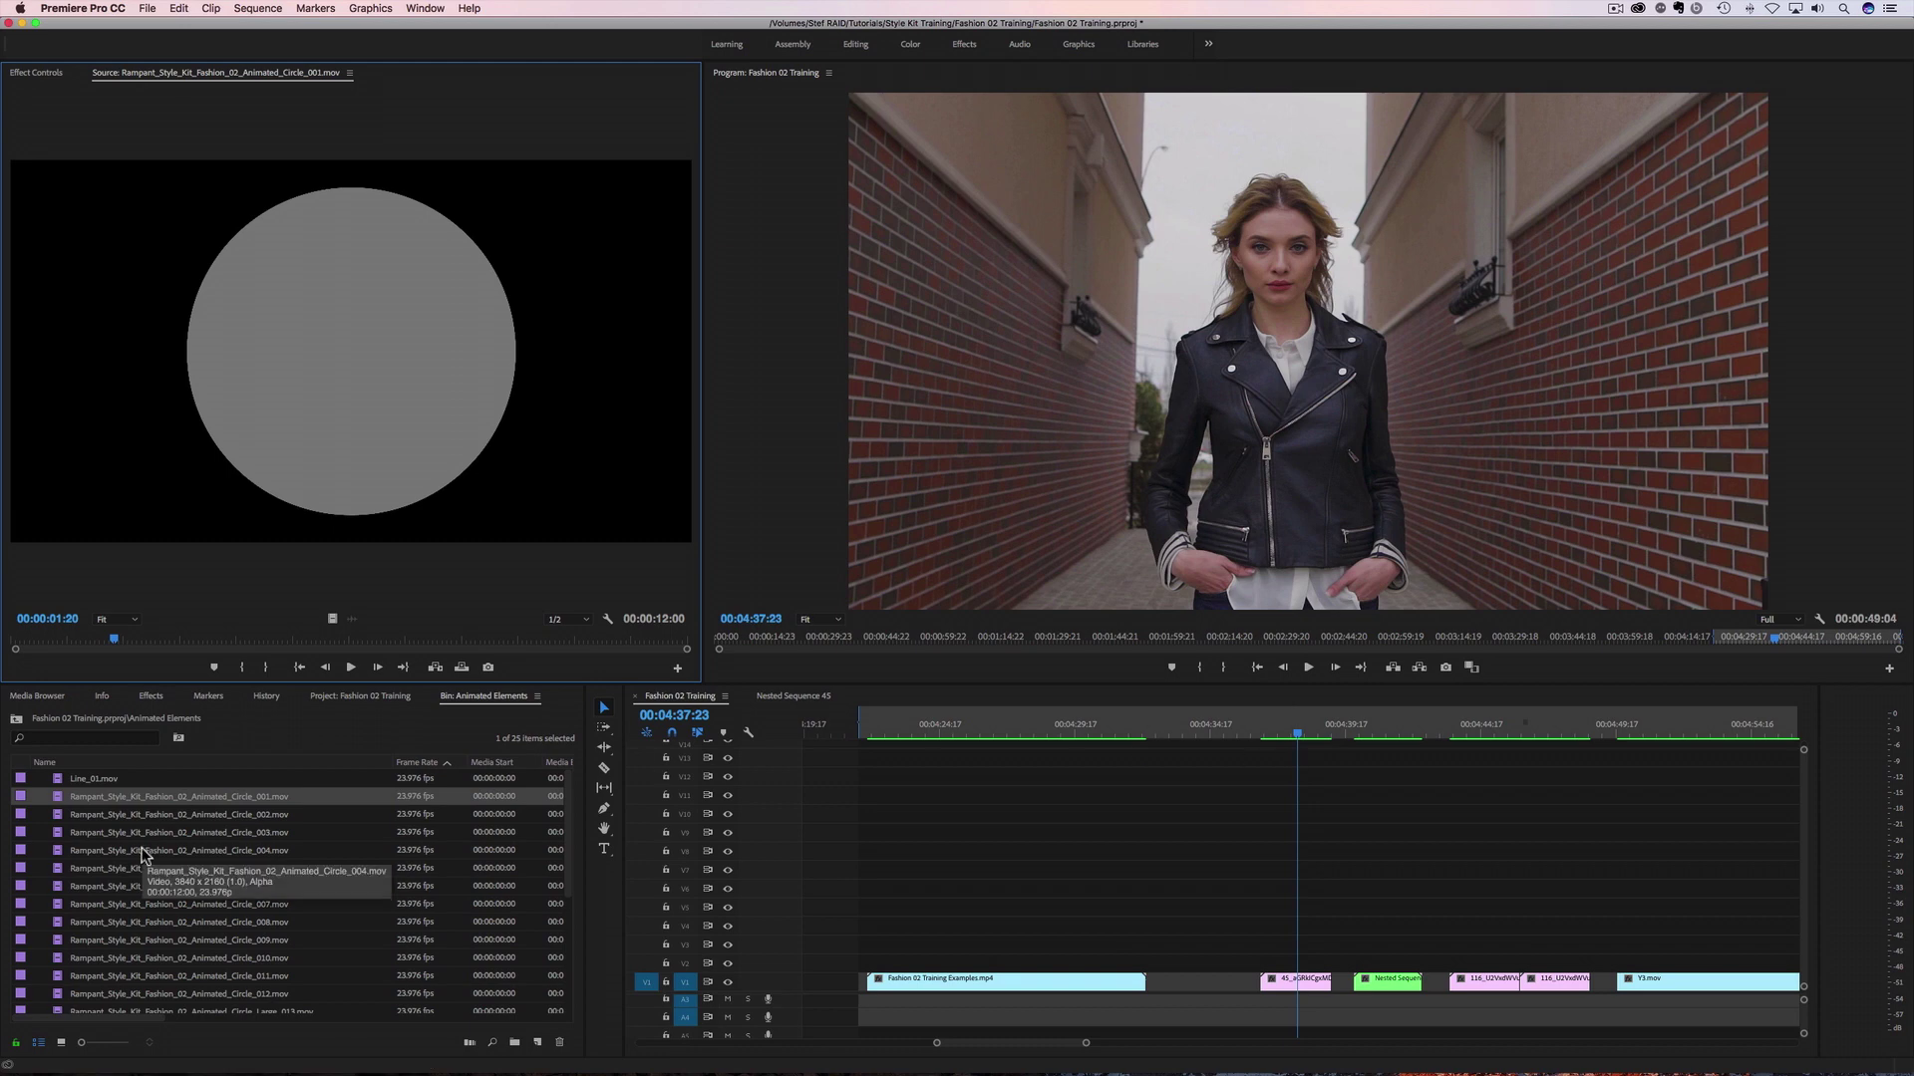
{"action": "double_click", "coordinate": [62, 817]}
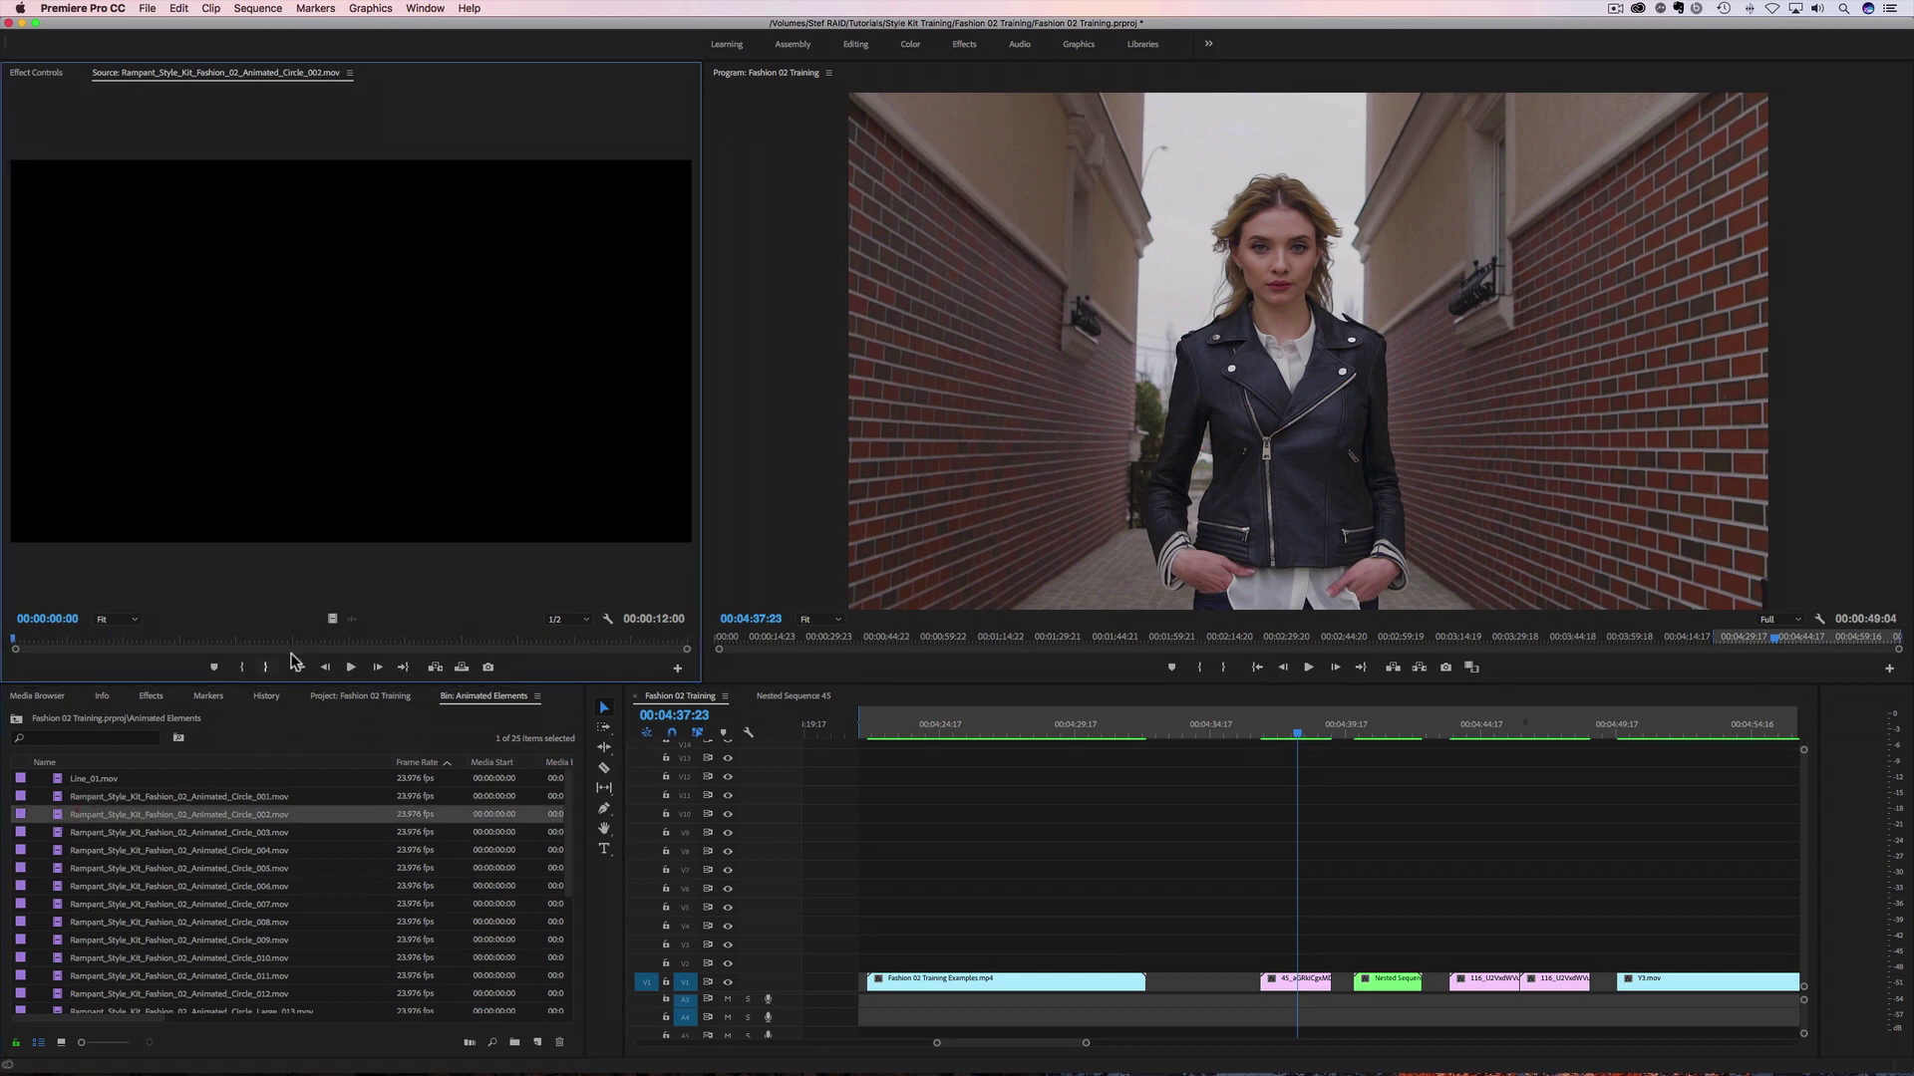
{"action": "left_click", "coordinate": [351, 668]}
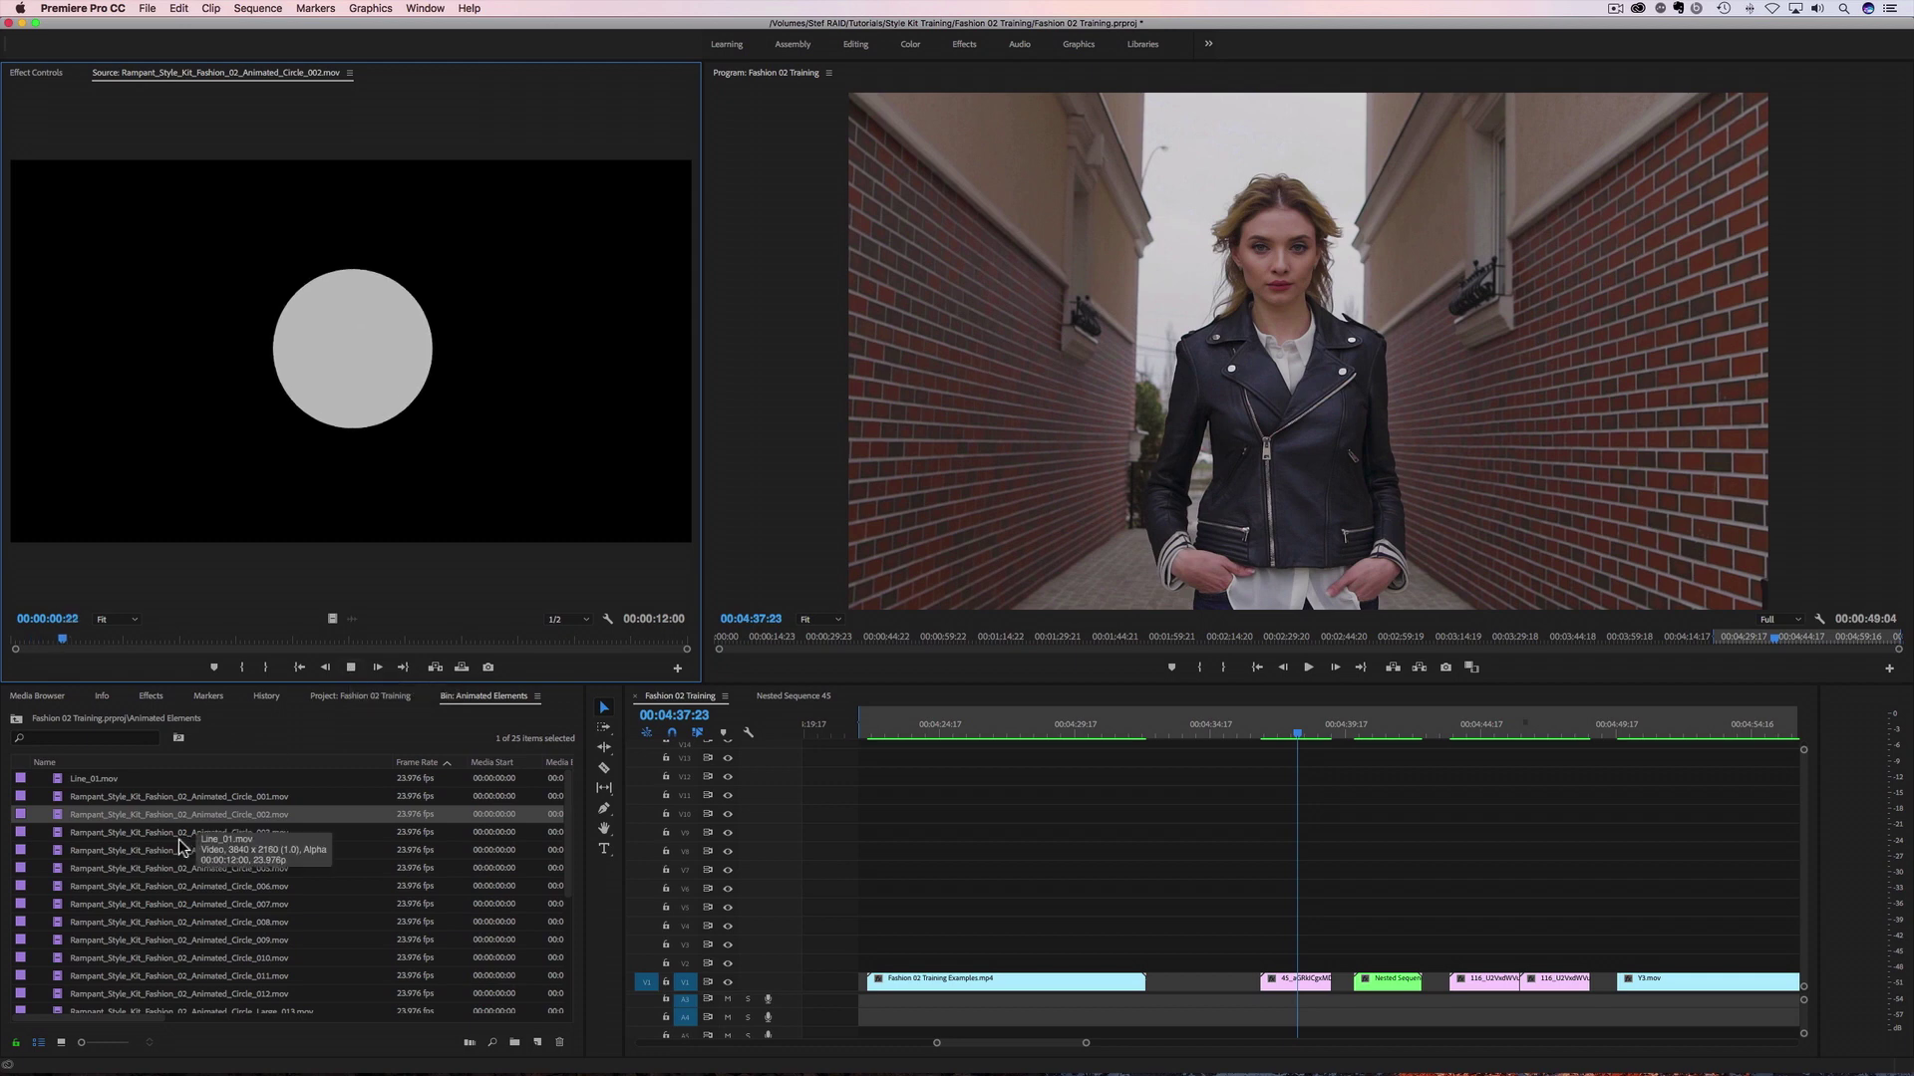
Place Rampant_Style_Kit_Fashion_02_Animated_Circle_001.mov on the track above the first pink clip and trim it to that clip's length.
{"action": "double_click", "coordinate": [146, 799]}
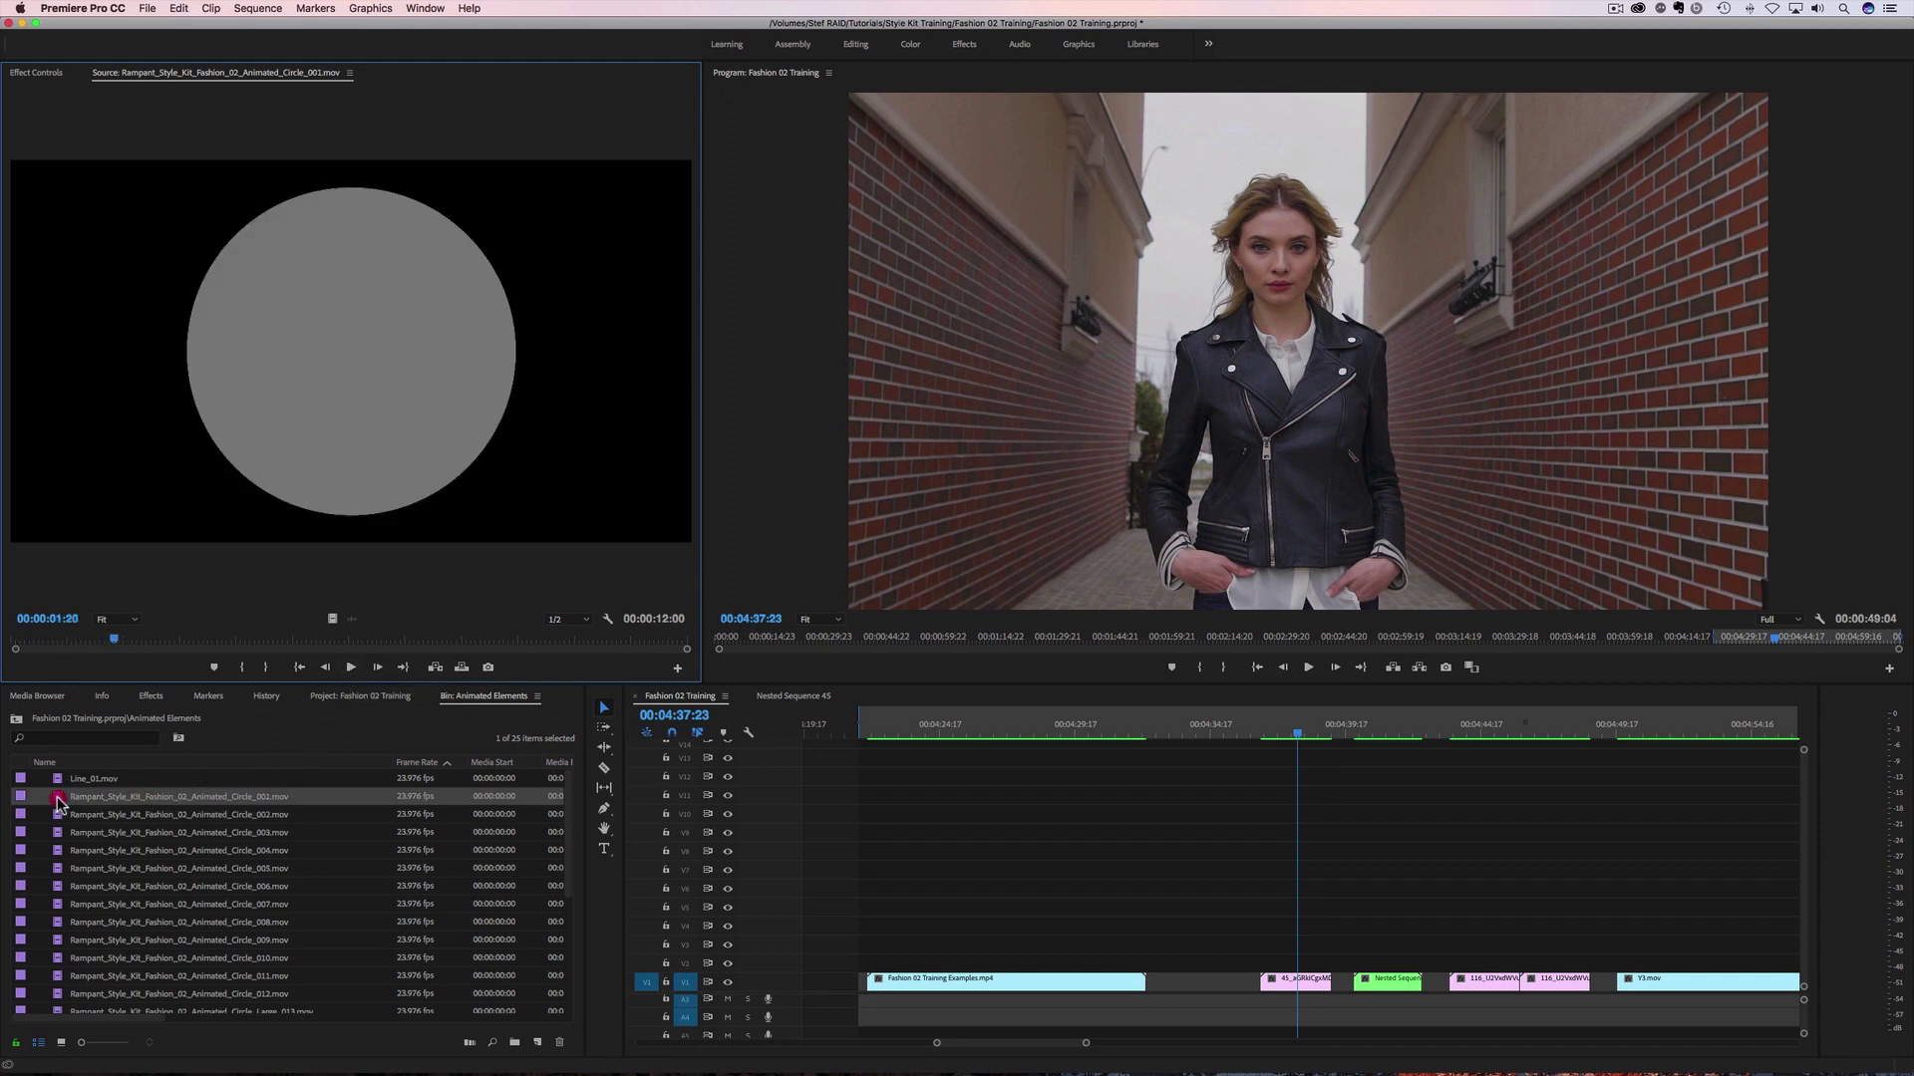
{"action": "left_click_drag", "start_coordinate": [56, 797], "coordinate": [1258, 967]}
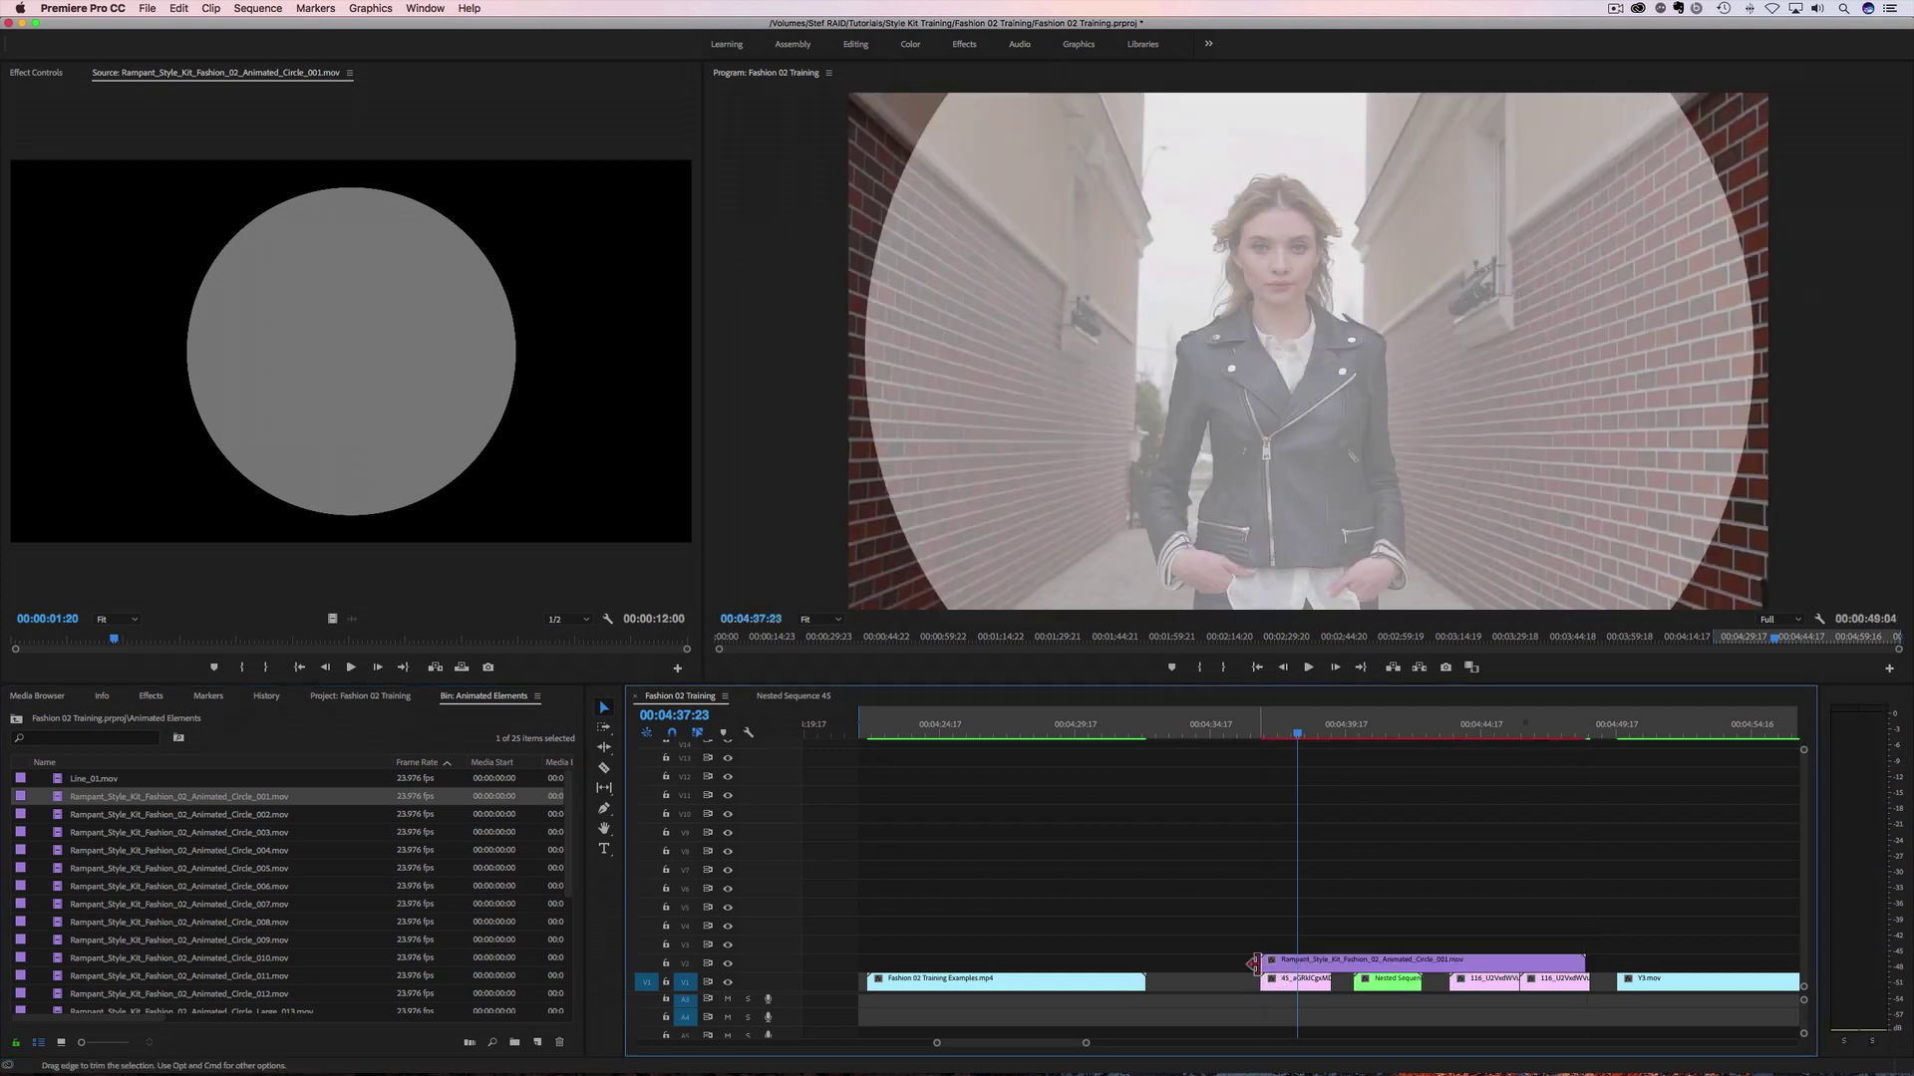
{"action": "left_click_drag", "start_coordinate": [1575, 957], "coordinate": [1329, 958]}
Play the circle overlay from its start and stop at 00:04:37:17.
{"action": "left_click_drag", "start_coordinate": [1304, 739], "coordinate": [1257, 750]}
{"action": "key", "text": "space"}
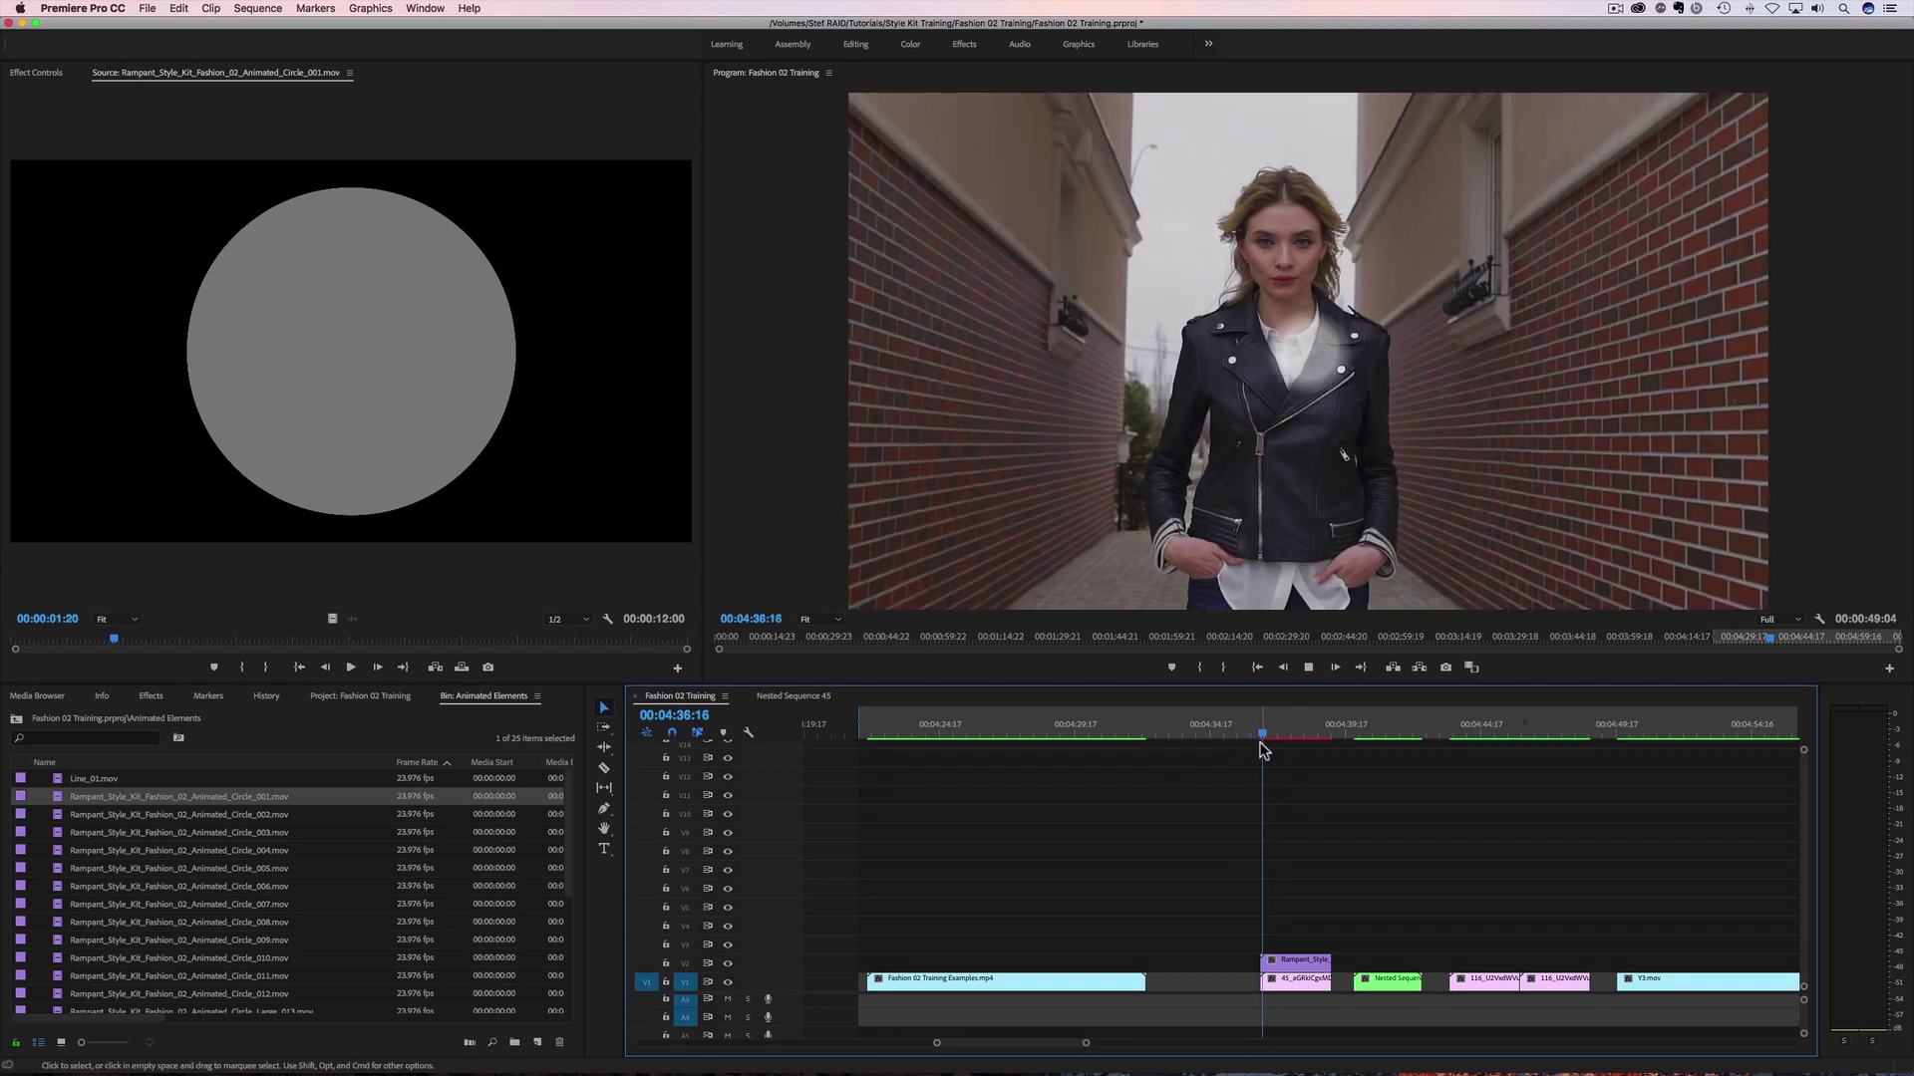
{"action": "key", "text": "space"}
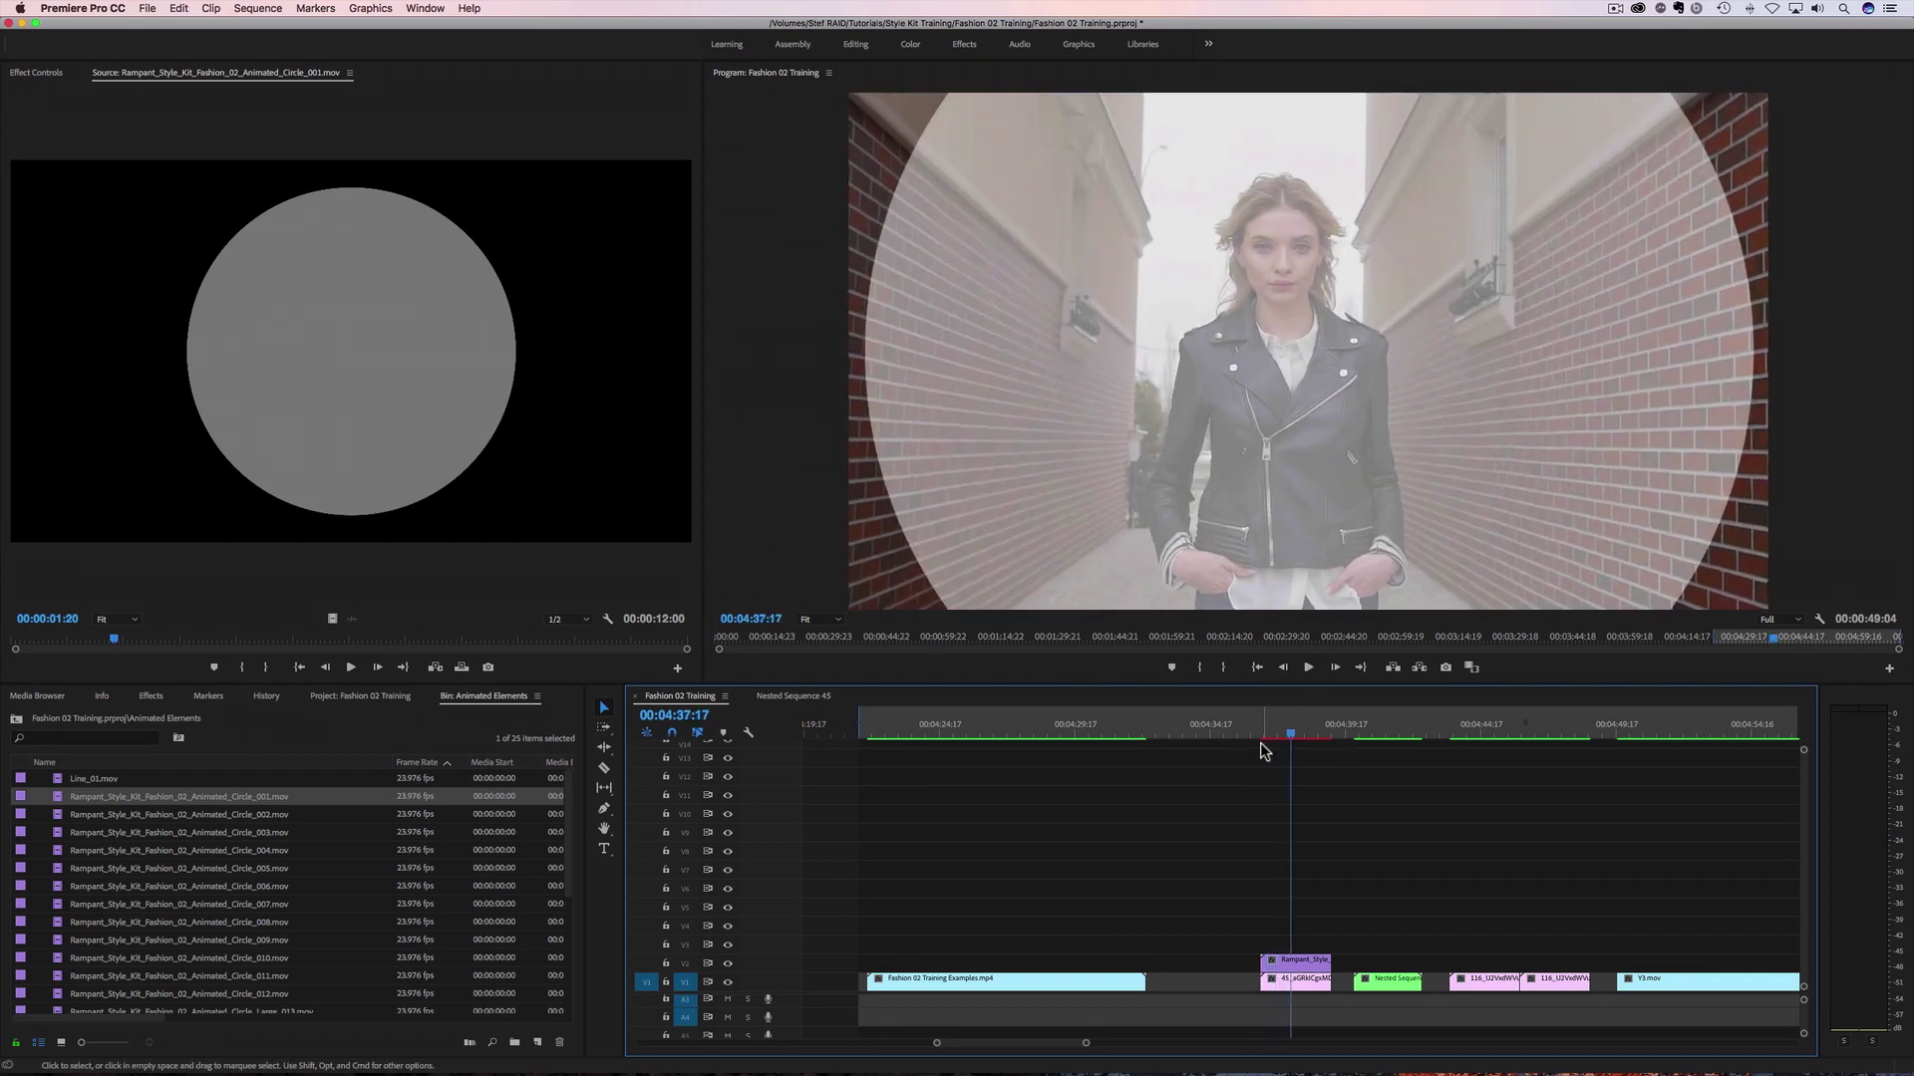
Set the scale of the circle overlay clip to 56.
{"action": "left_click", "coordinate": [1300, 961]}
{"action": "left_click", "coordinate": [36, 73]}
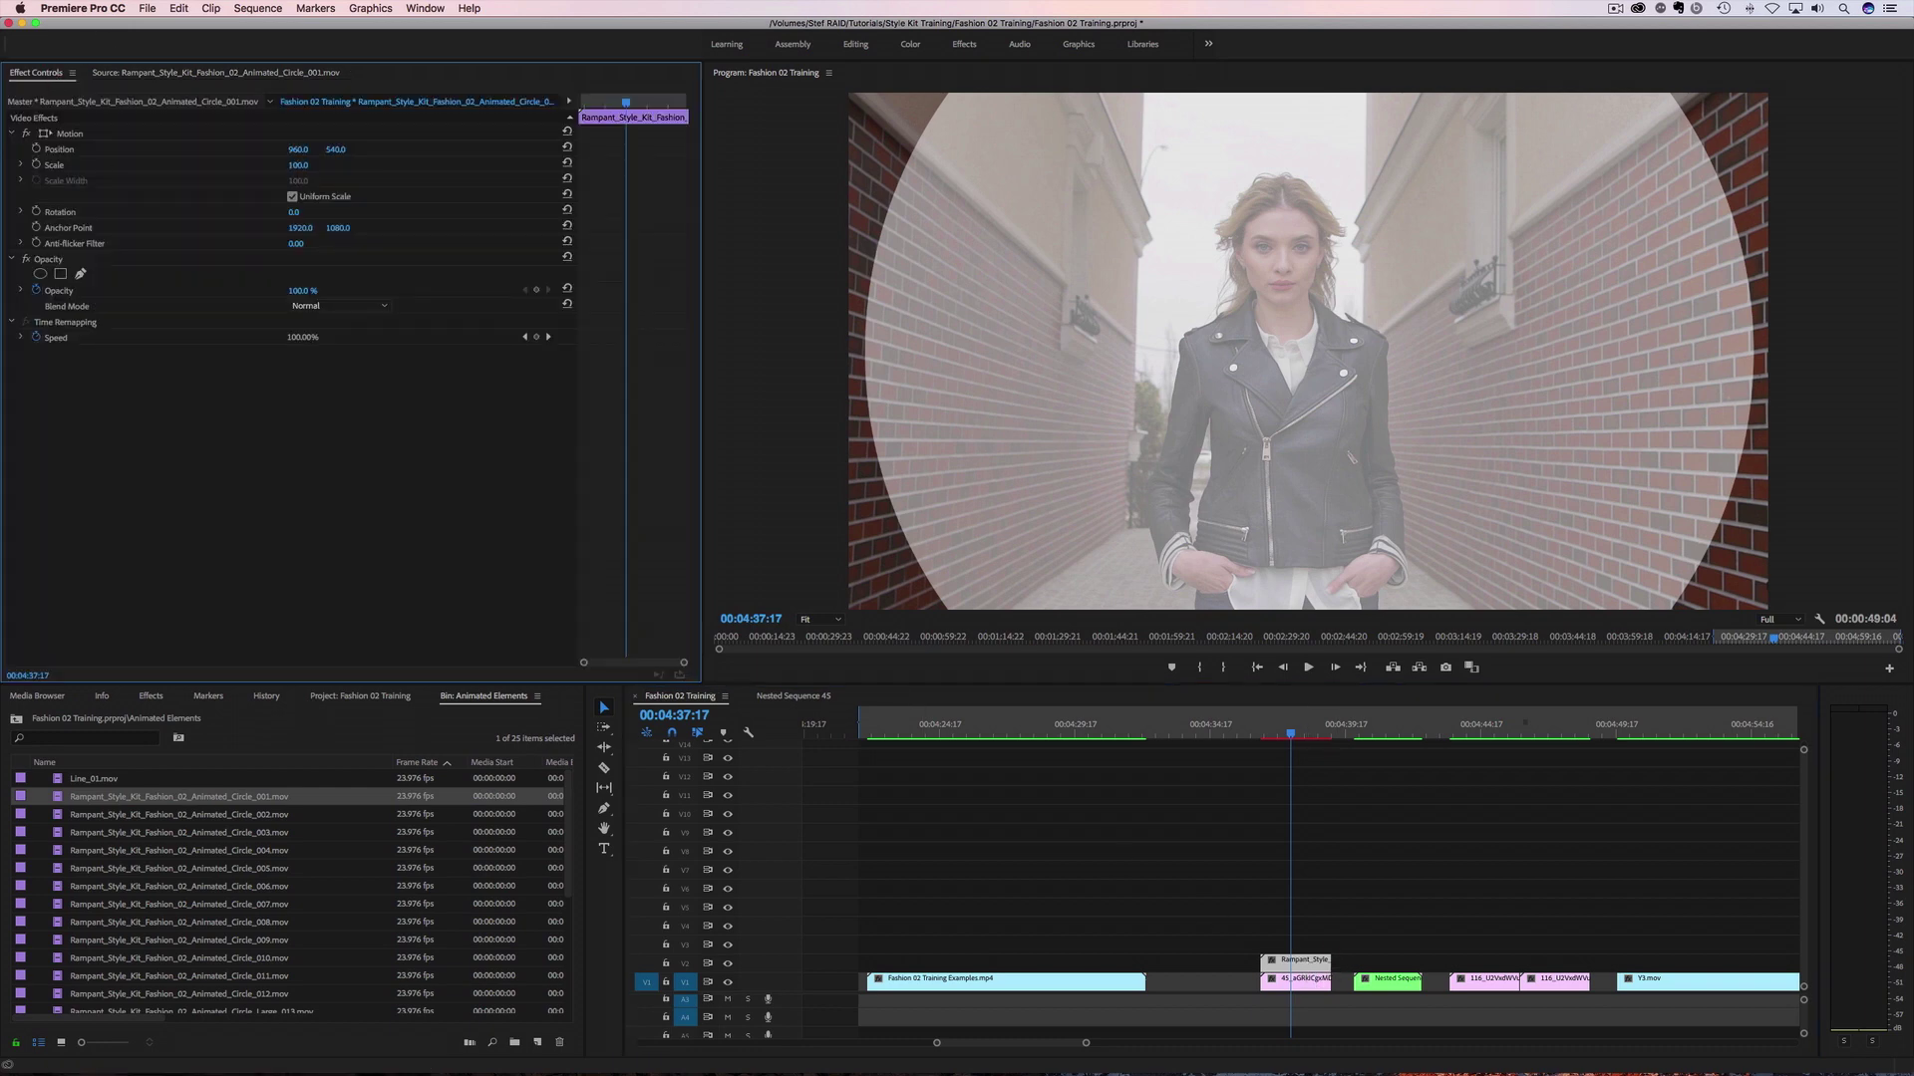
{"action": "left_click_drag", "start_coordinate": [297, 166], "coordinate": [255, 166]}
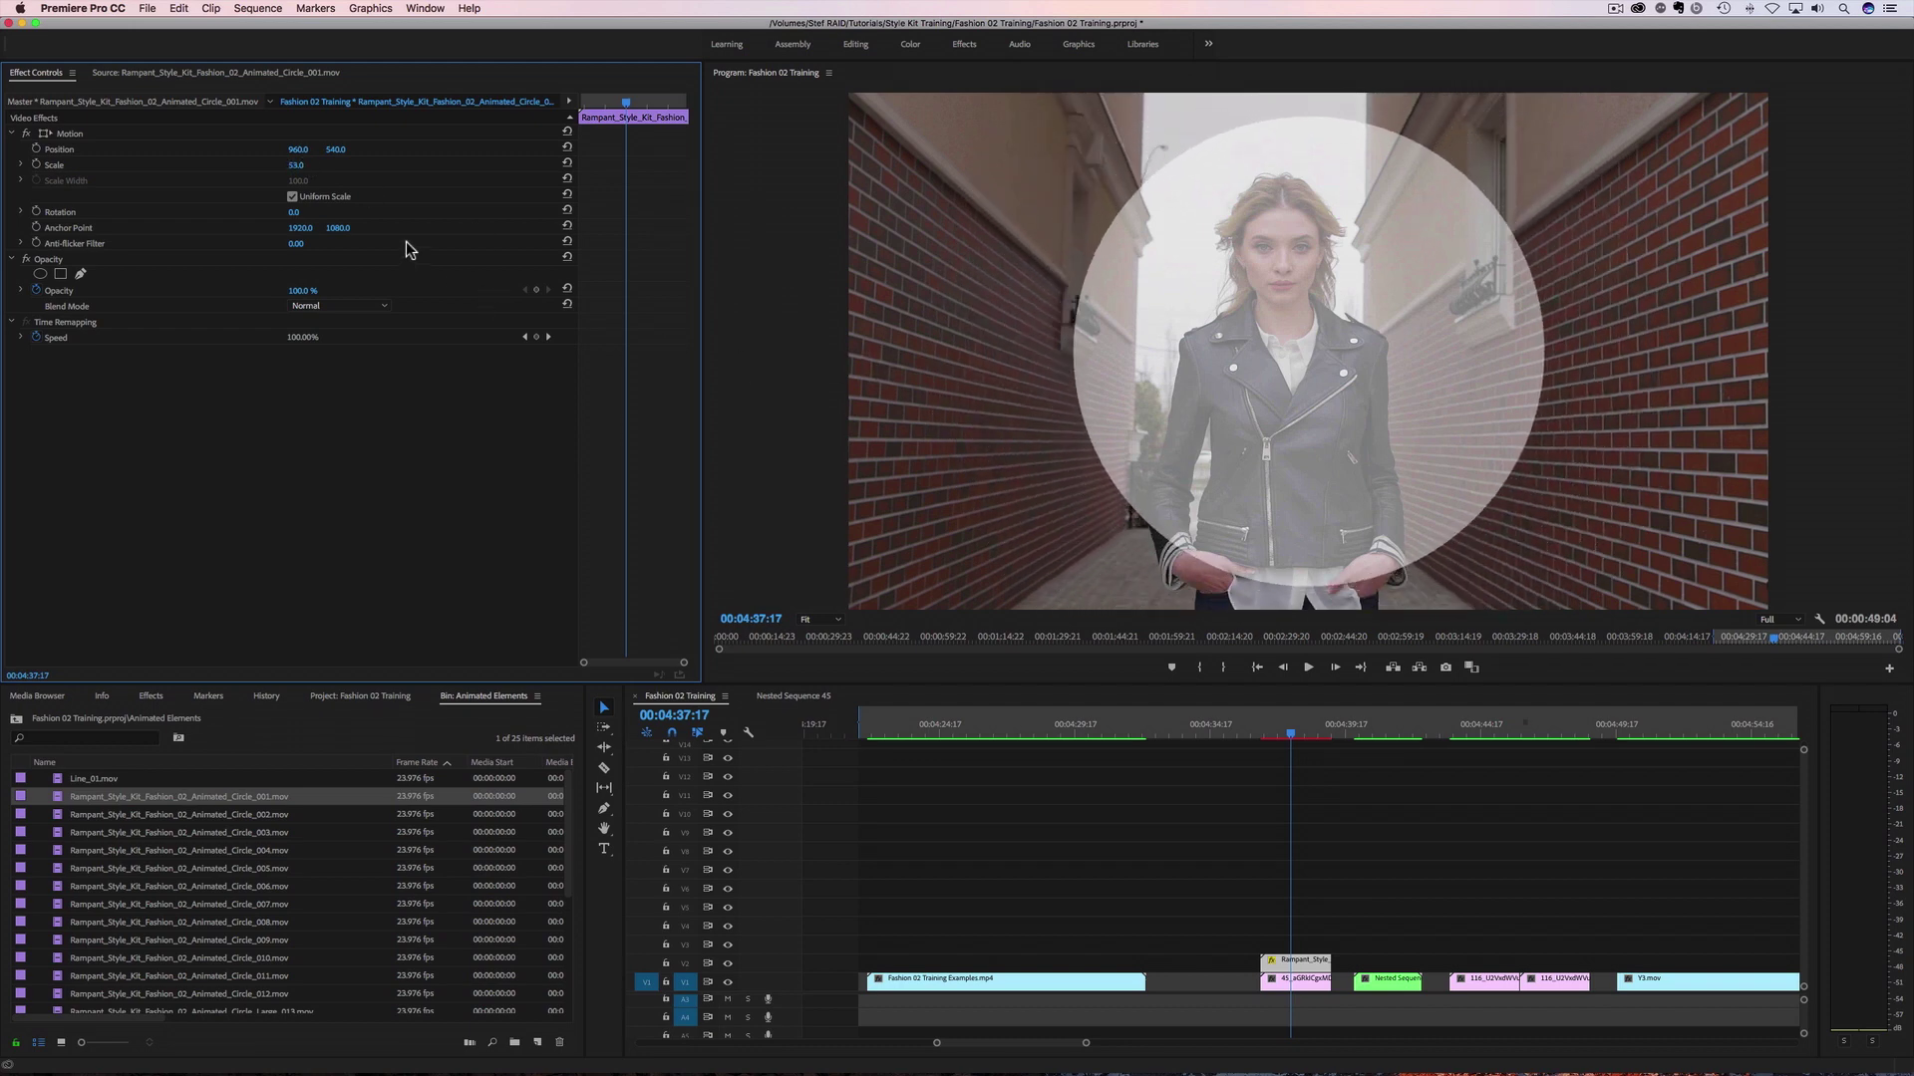
{"action": "left_click_drag", "start_coordinate": [255, 166], "coordinate": [267, 166]}
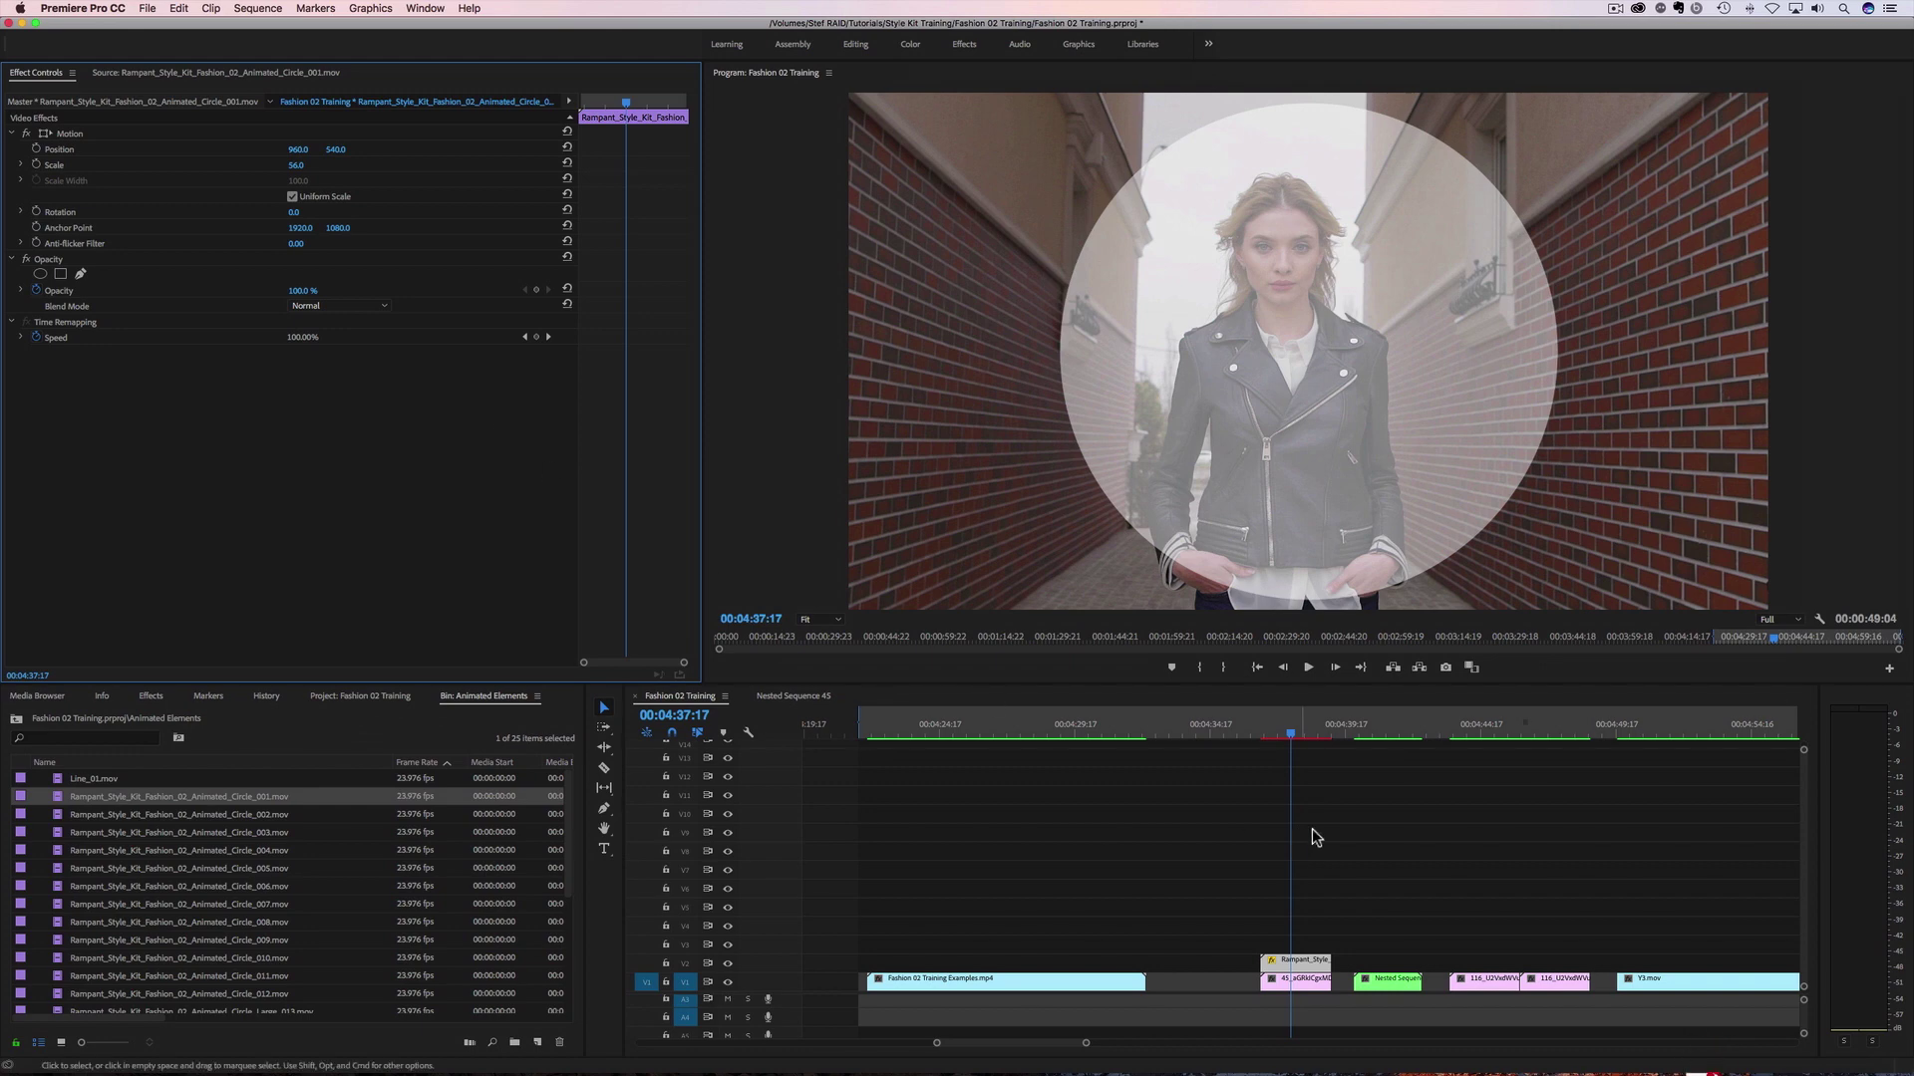
Find the Tint effect and apply it to the circle overlay clip.
{"action": "left_click", "coordinate": [151, 696]}
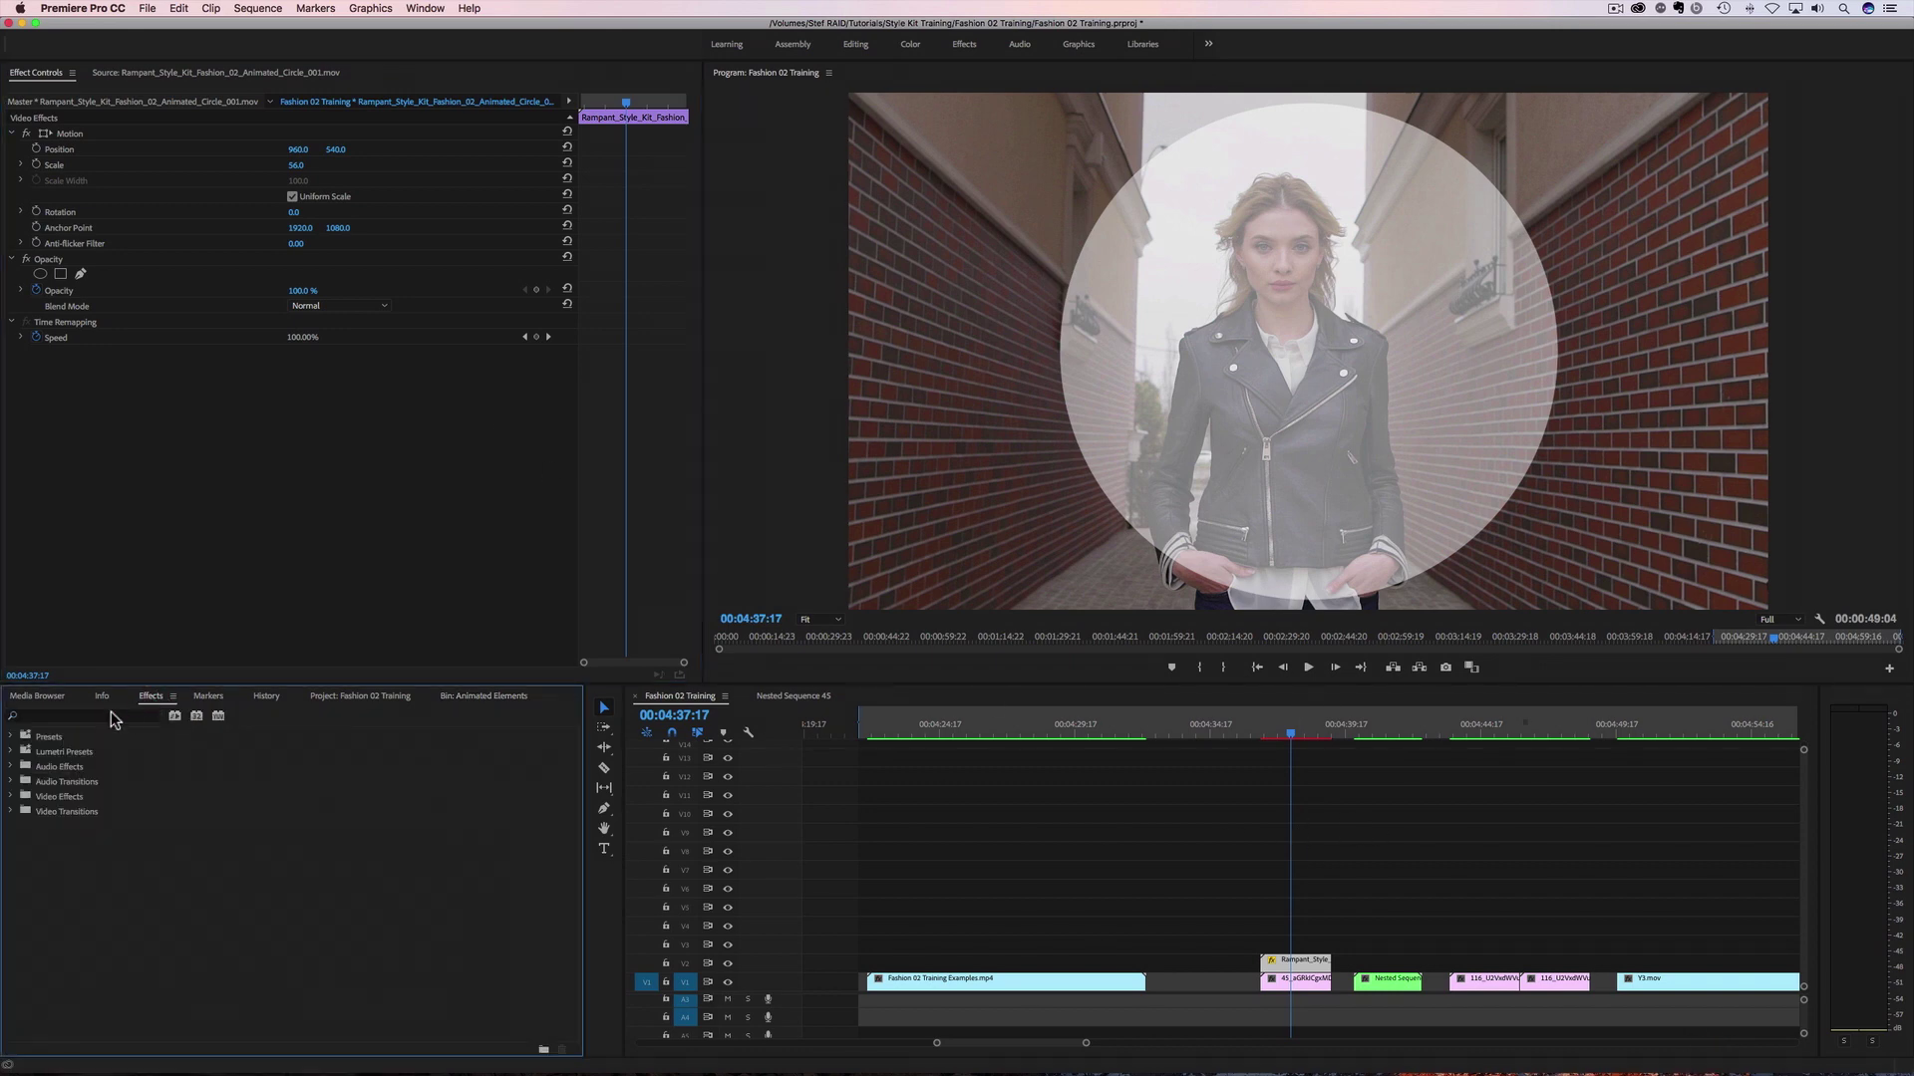
{"action": "left_click", "coordinate": [60, 716]}
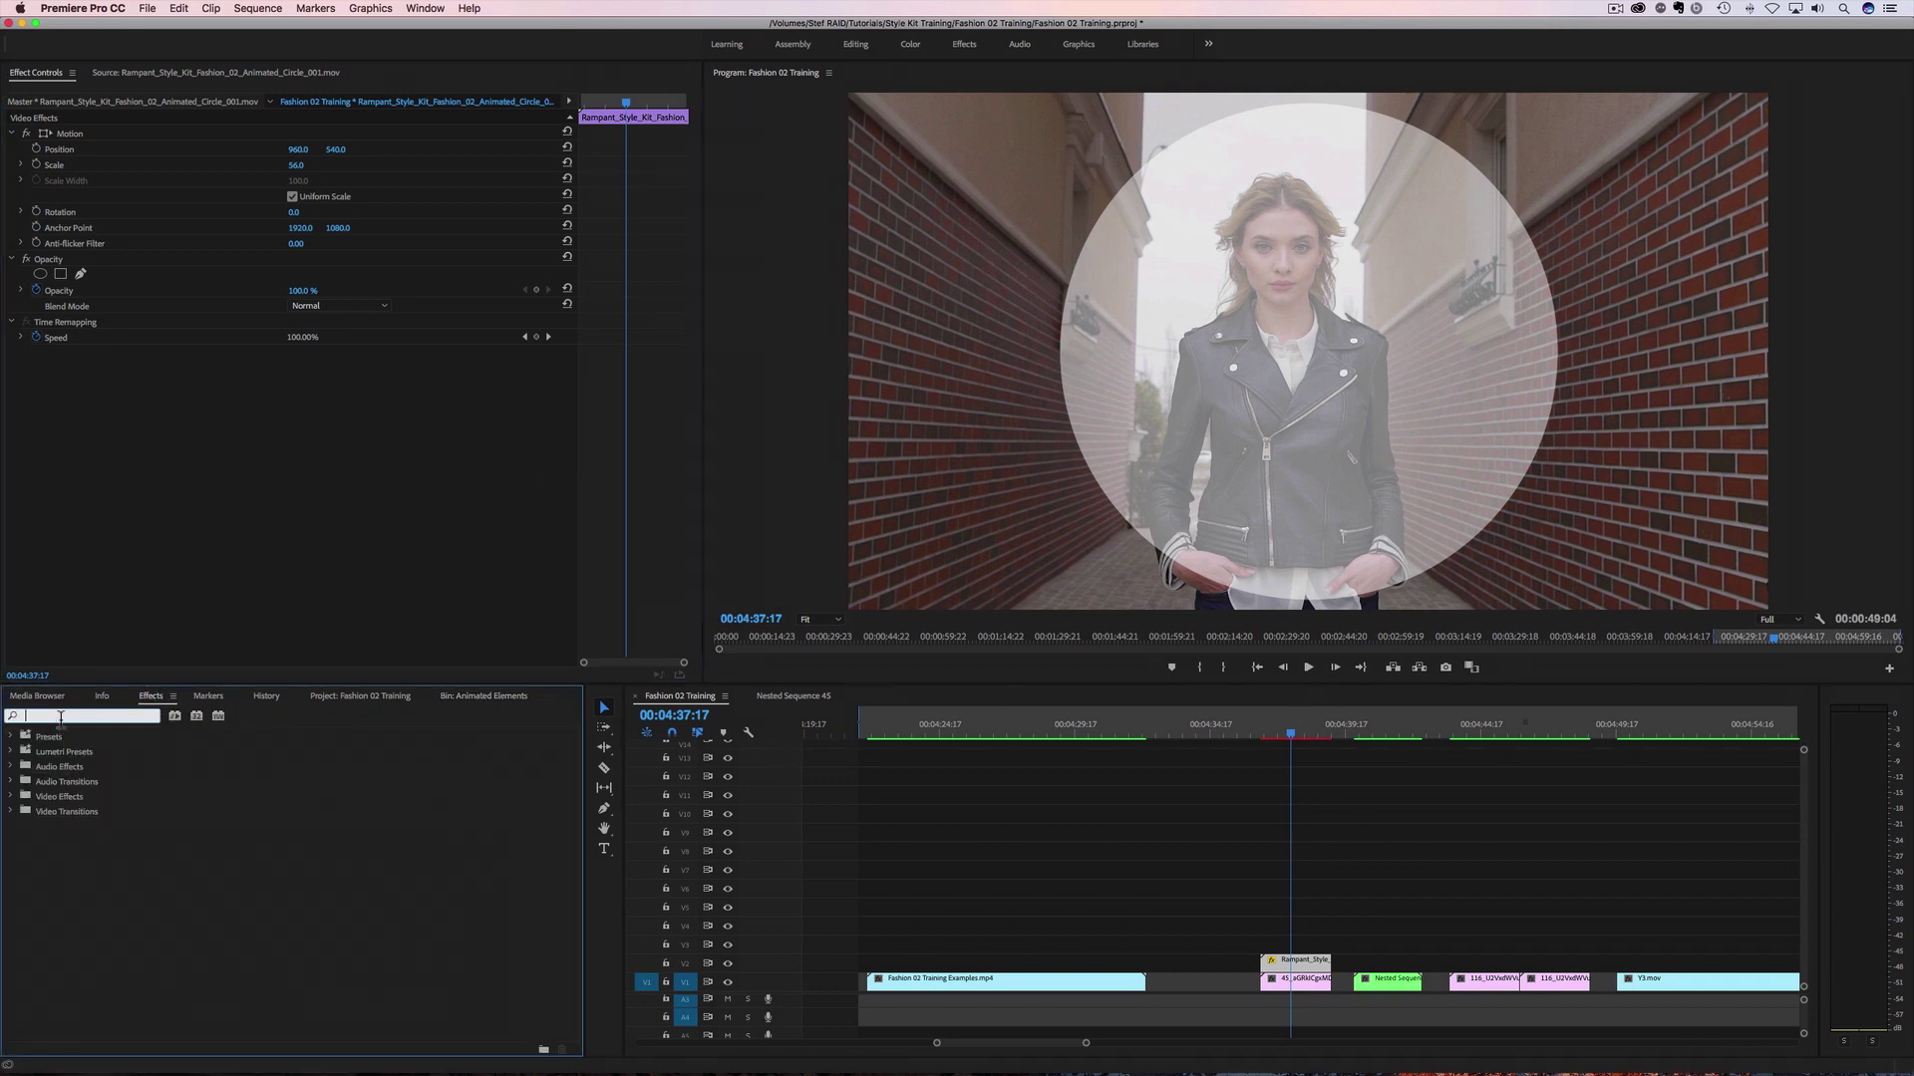
{"action": "type", "text": "tint"}
{"action": "left_click_drag", "start_coordinate": [60, 826], "coordinate": [1313, 965]}
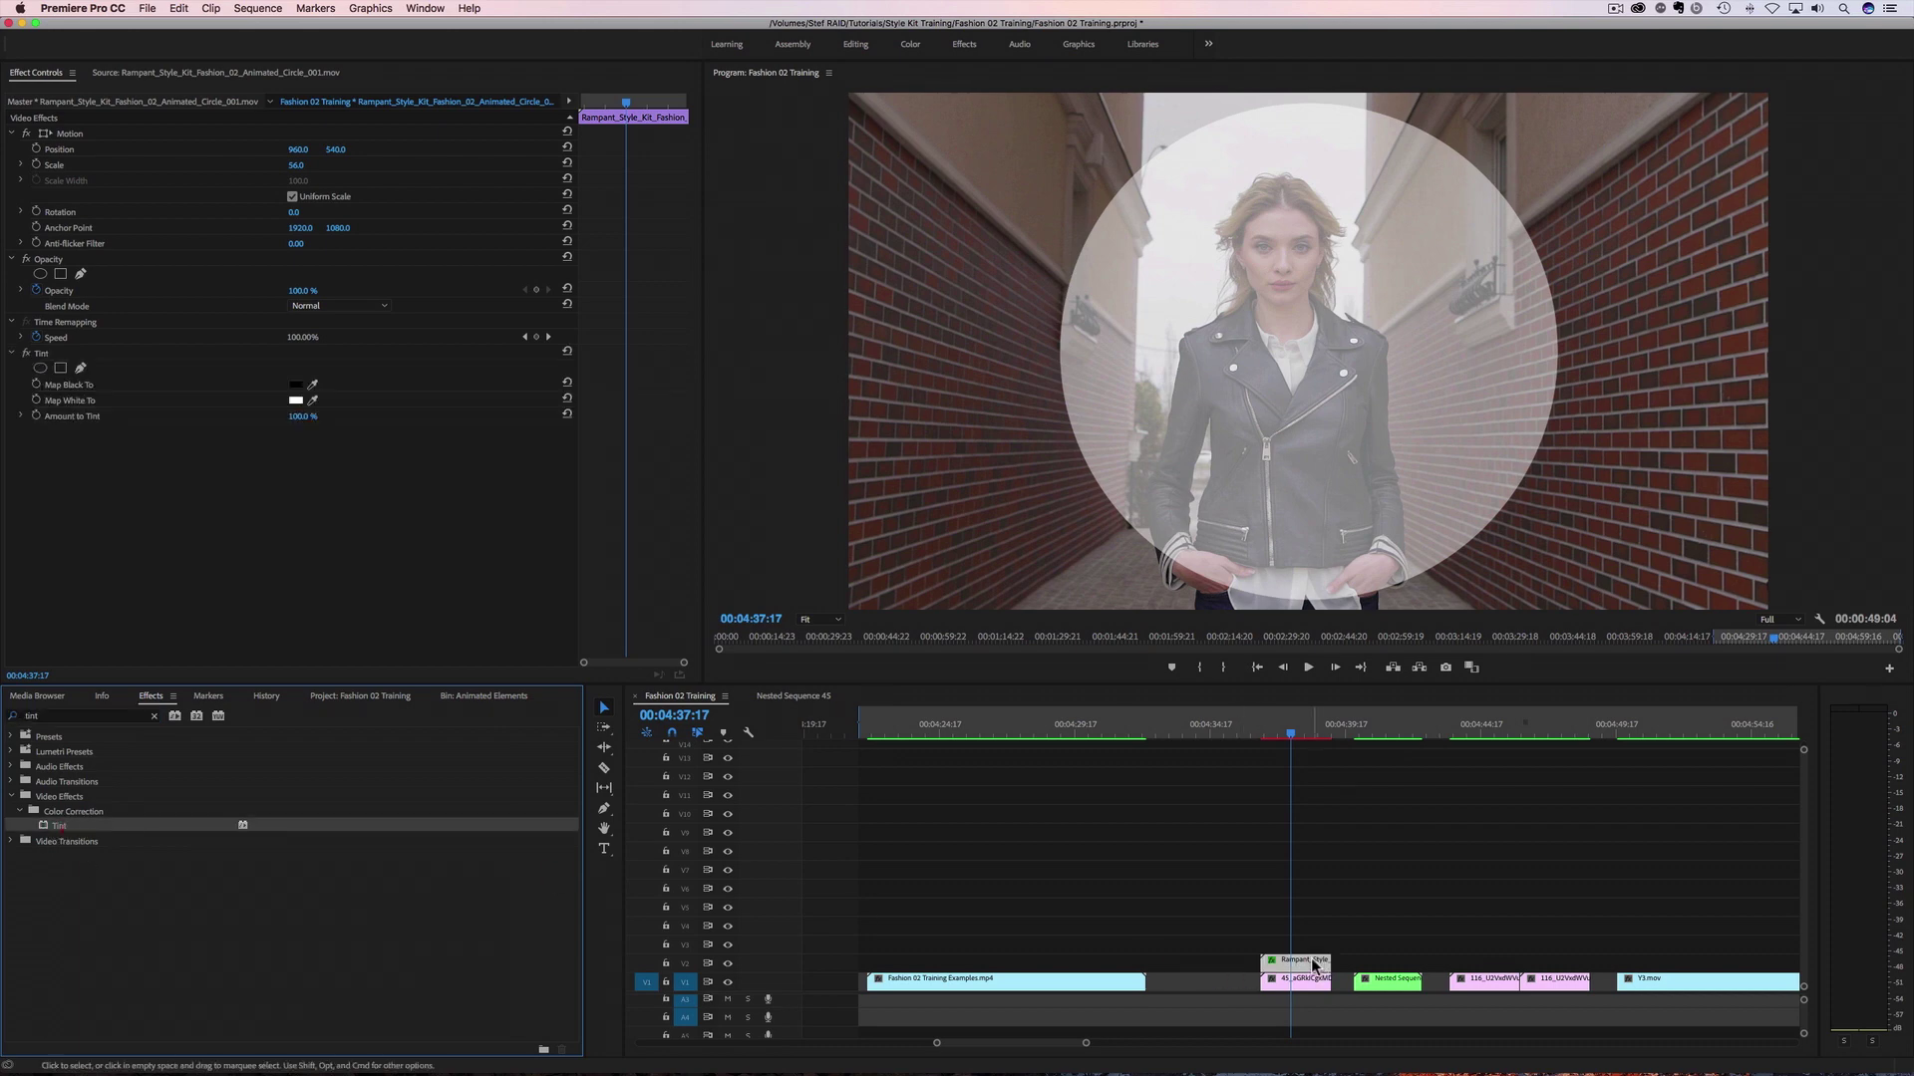
Set the Tint effect's Map White To colour on the circle overlay to pinkish red EE6262.
{"action": "left_click", "coordinate": [295, 401]}
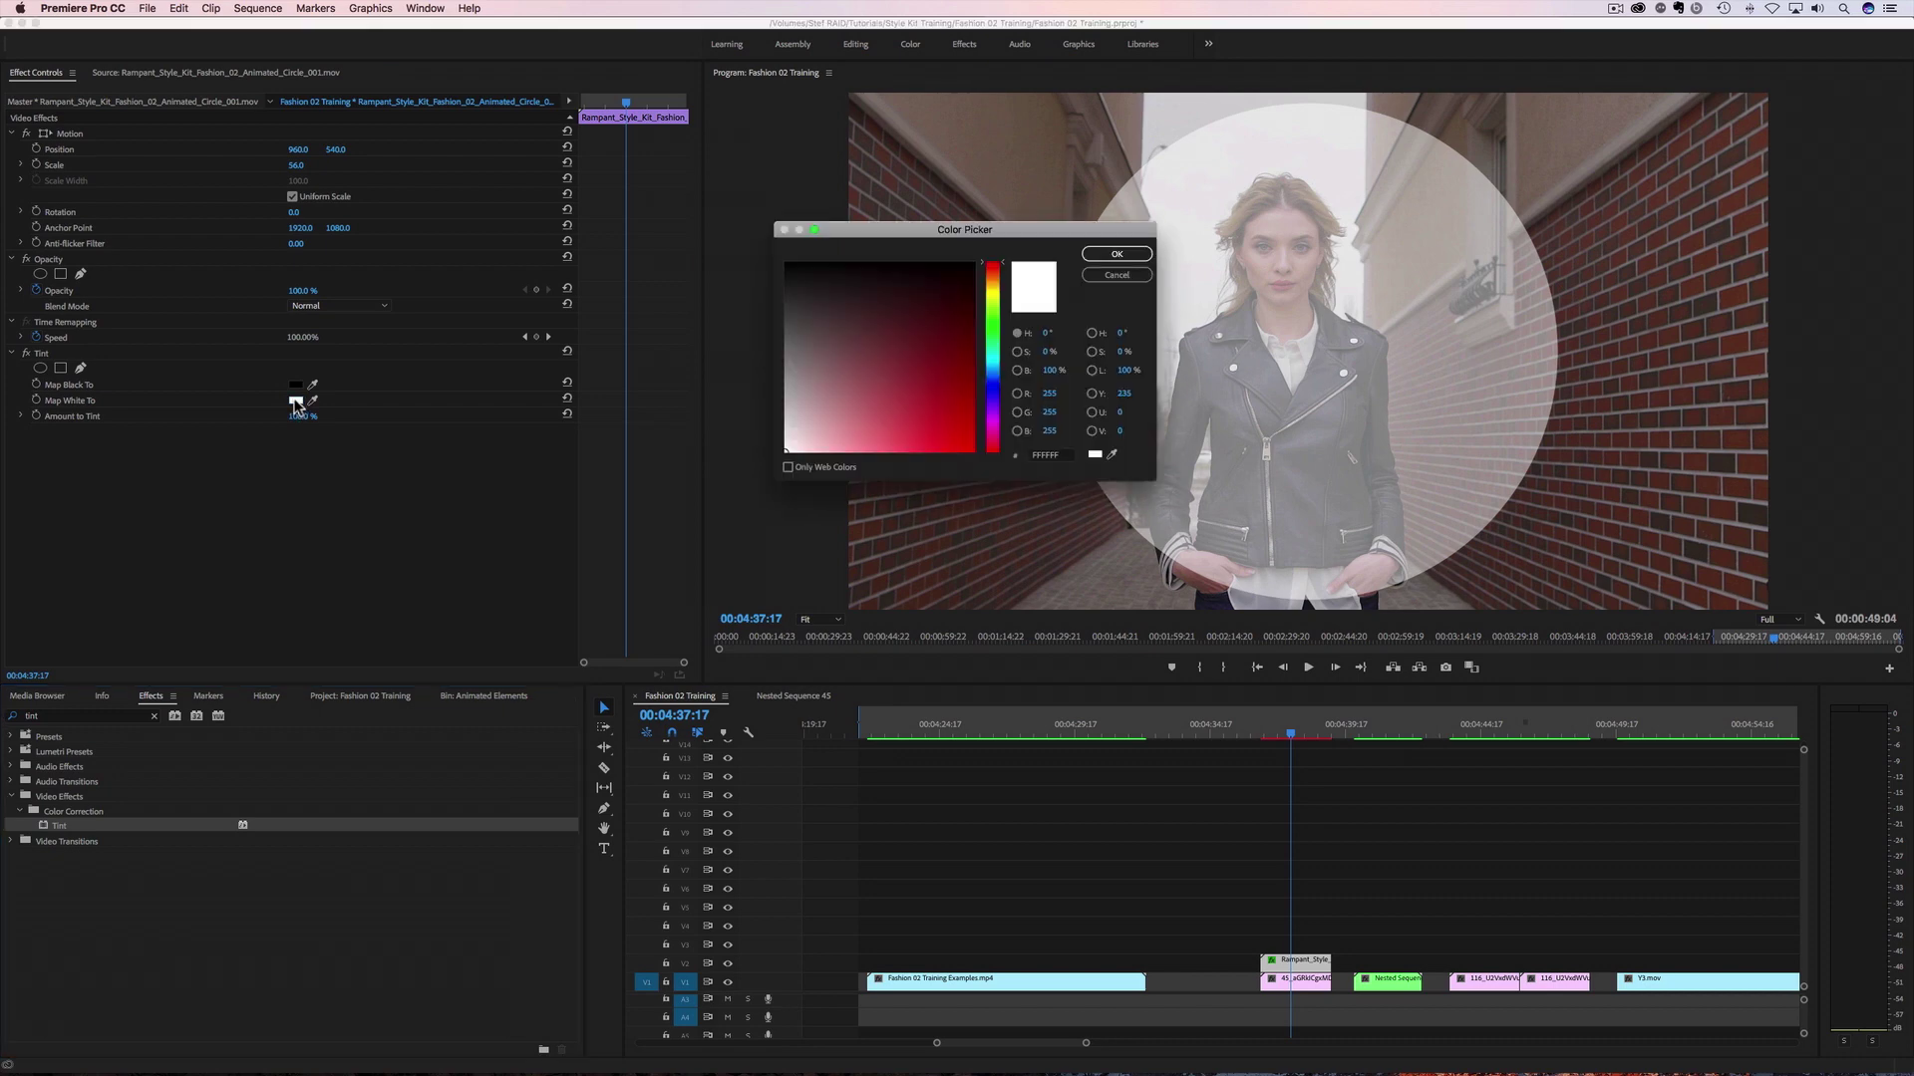
{"action": "left_click", "coordinate": [893, 437]}
{"action": "left_click", "coordinate": [1116, 253]}
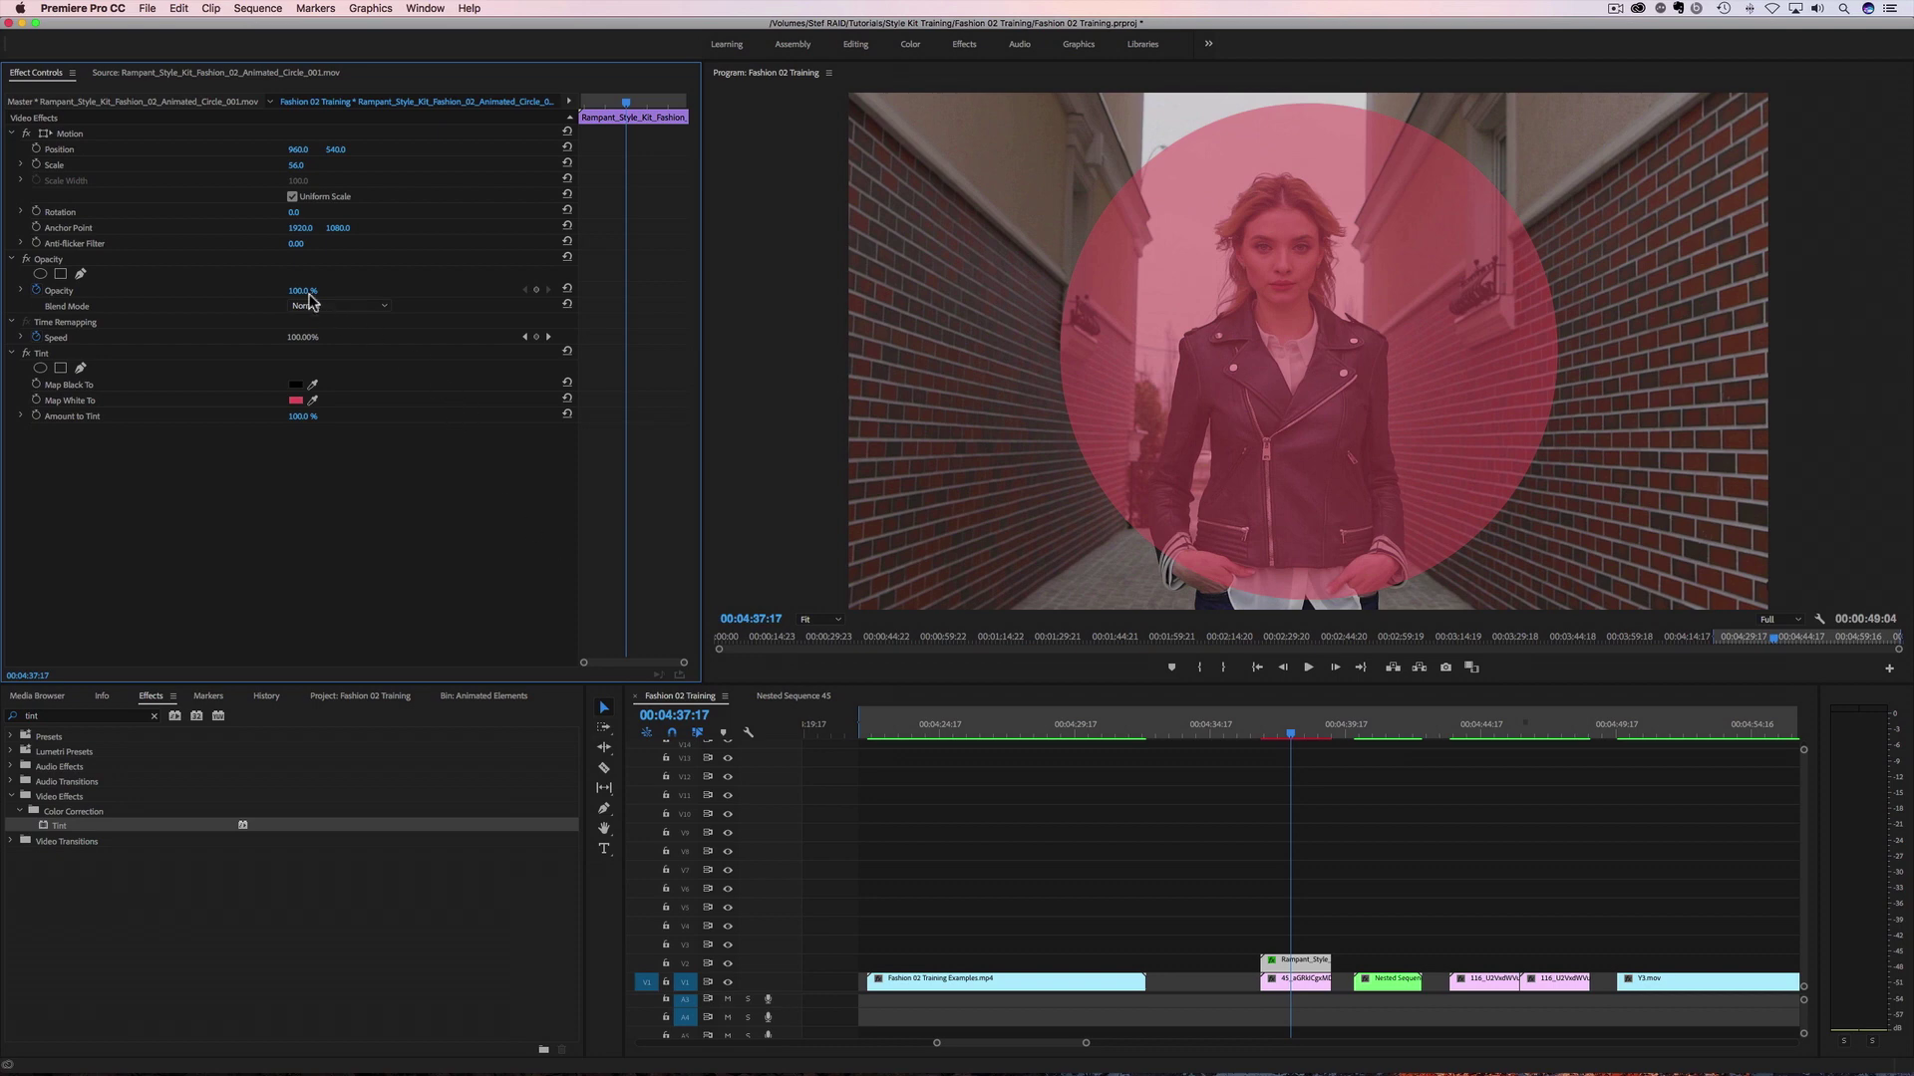
Lower the circle overlay's opacity to 51% and play the result from the clip's start, stopping at 00:04:38:05.
{"action": "left_click", "coordinate": [45, 294]}
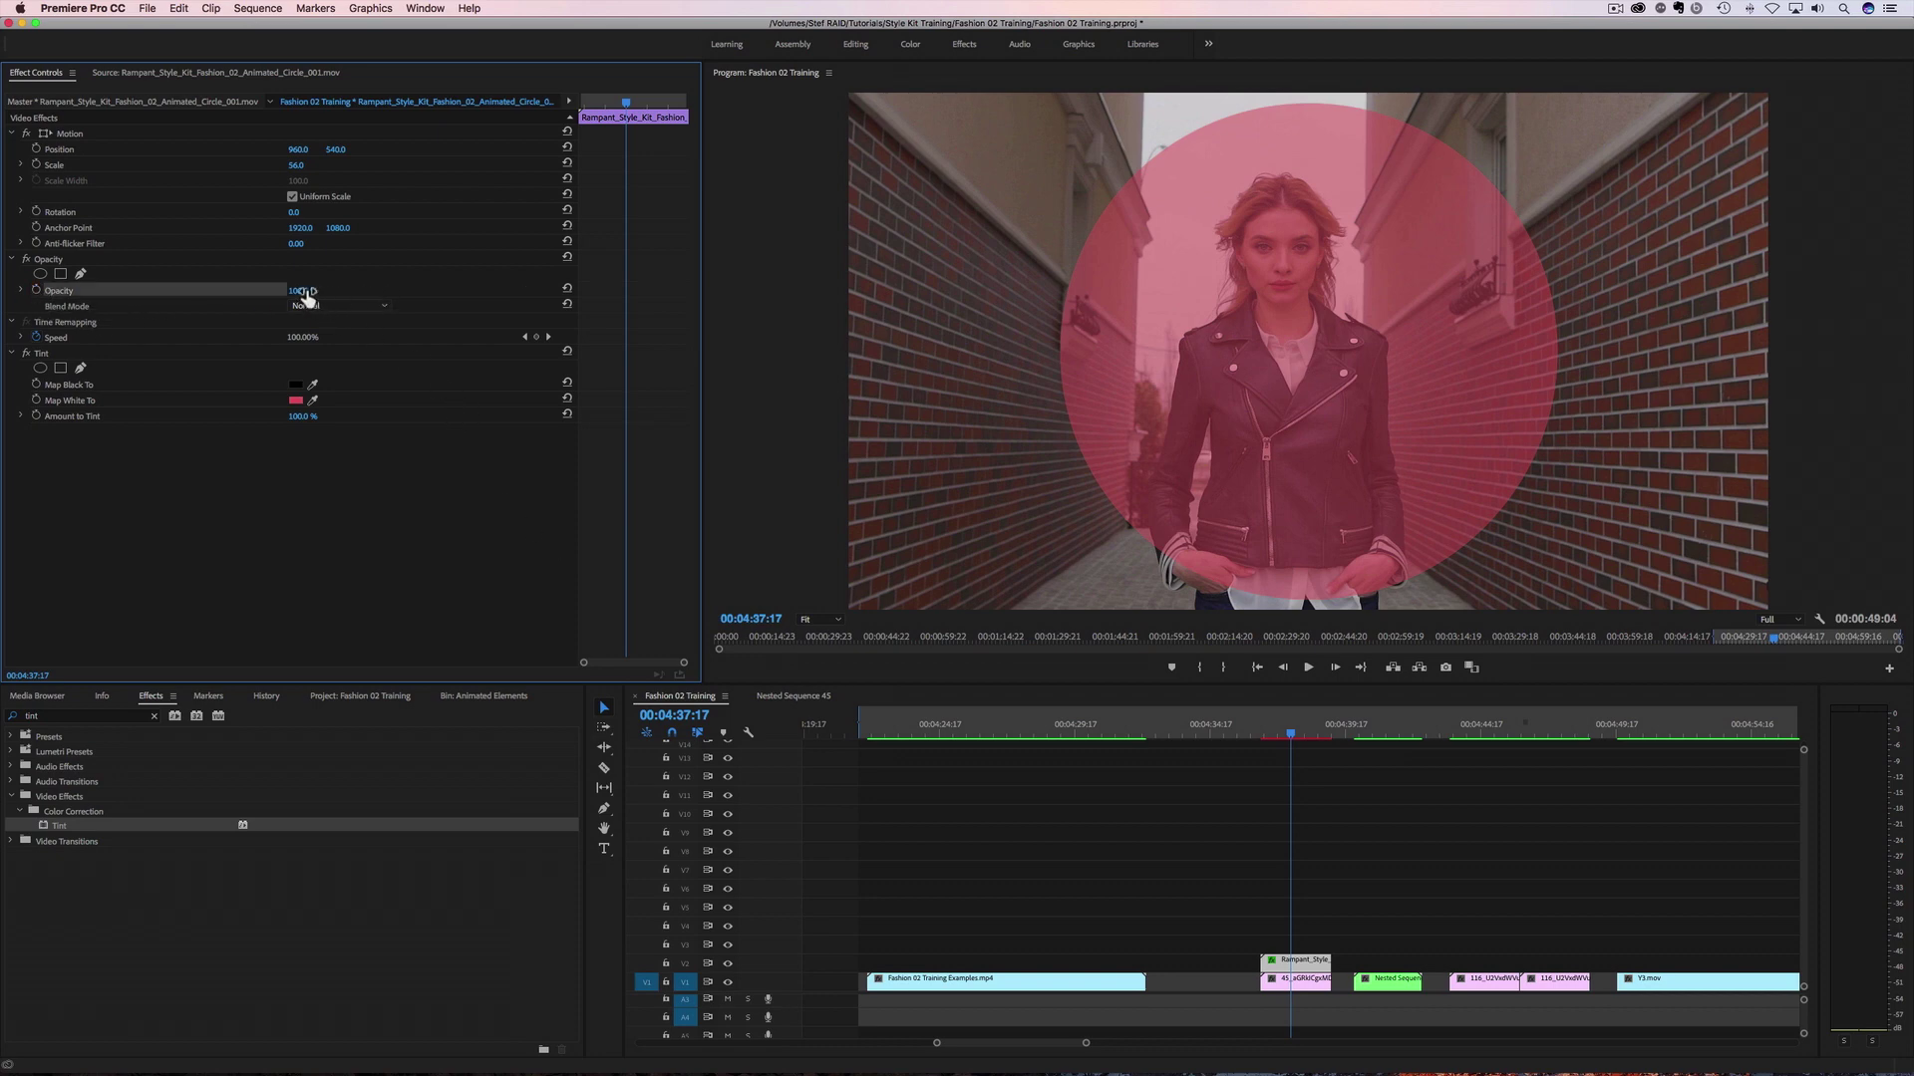
{"action": "left_click_drag", "start_coordinate": [305, 296], "coordinate": [255, 296]}
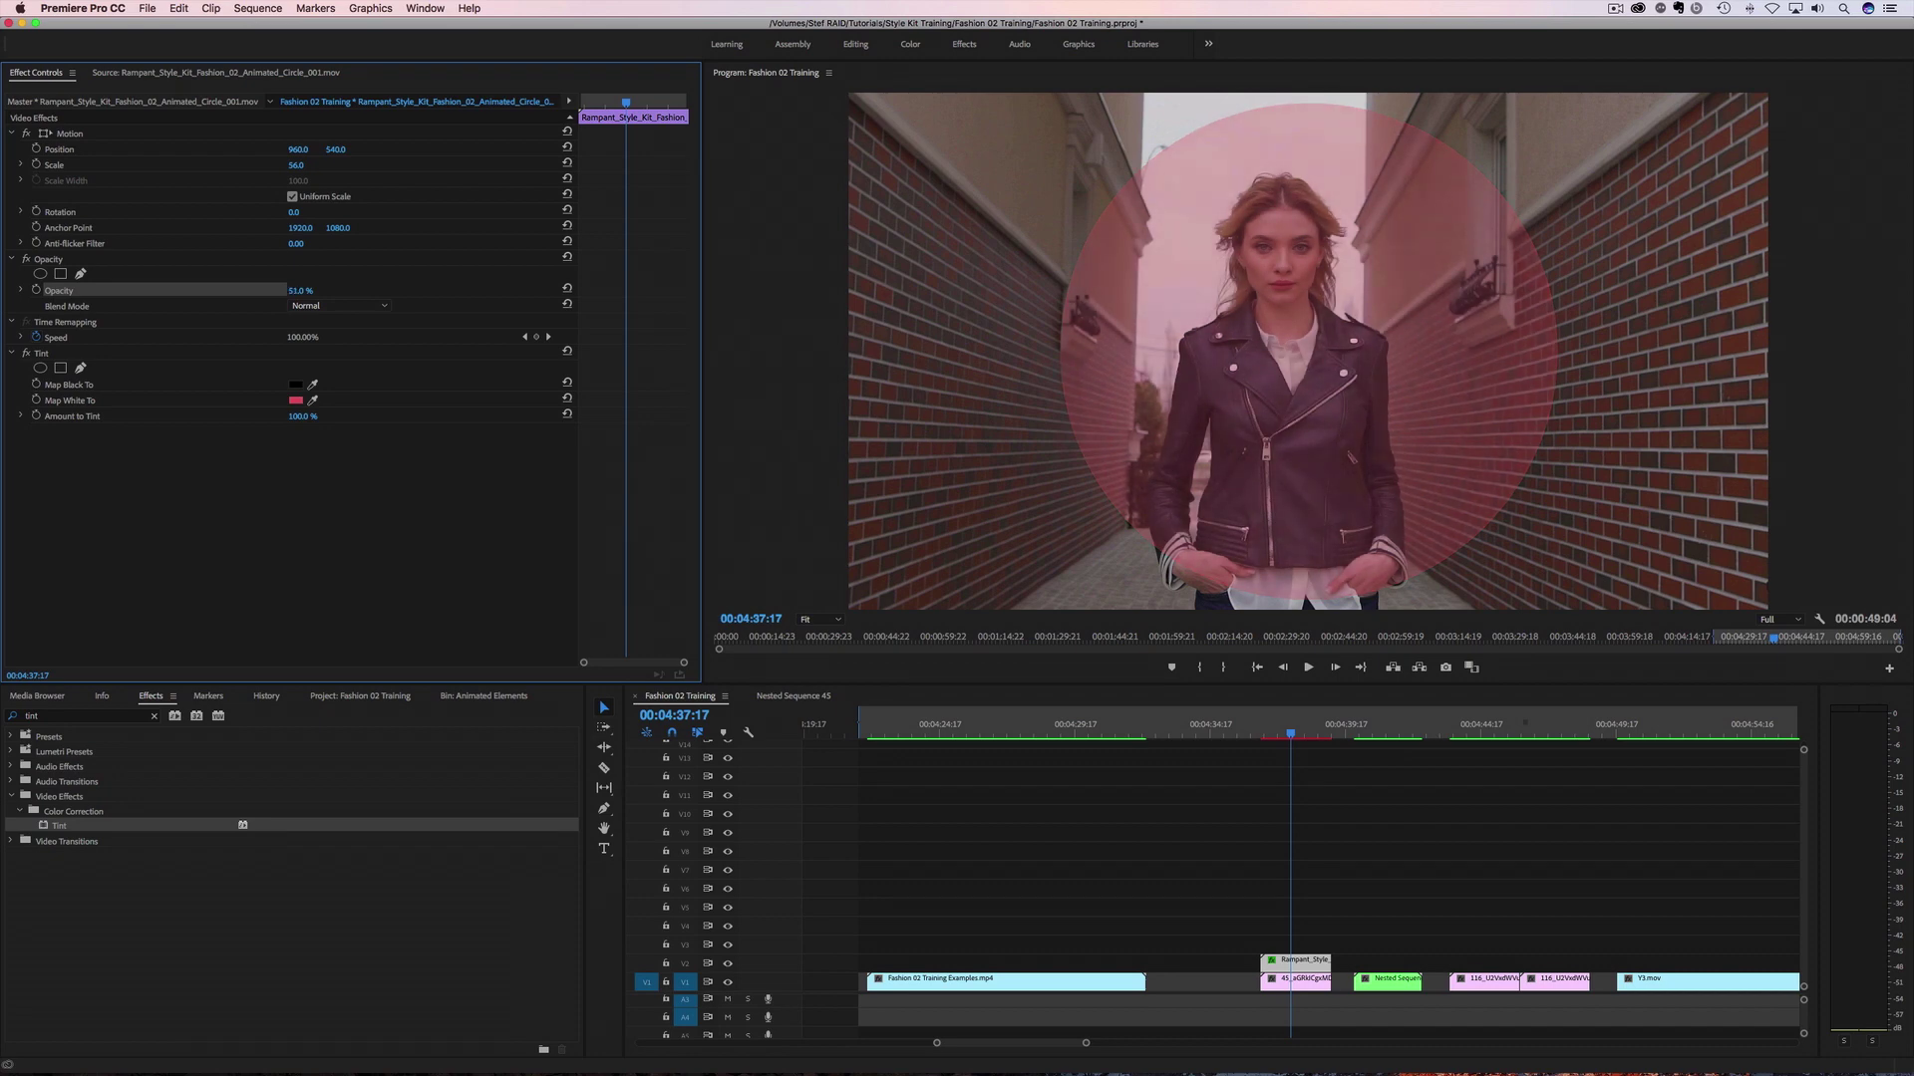
{"action": "left_click_drag", "start_coordinate": [1289, 736], "coordinate": [1259, 743]}
{"action": "key", "text": "space"}
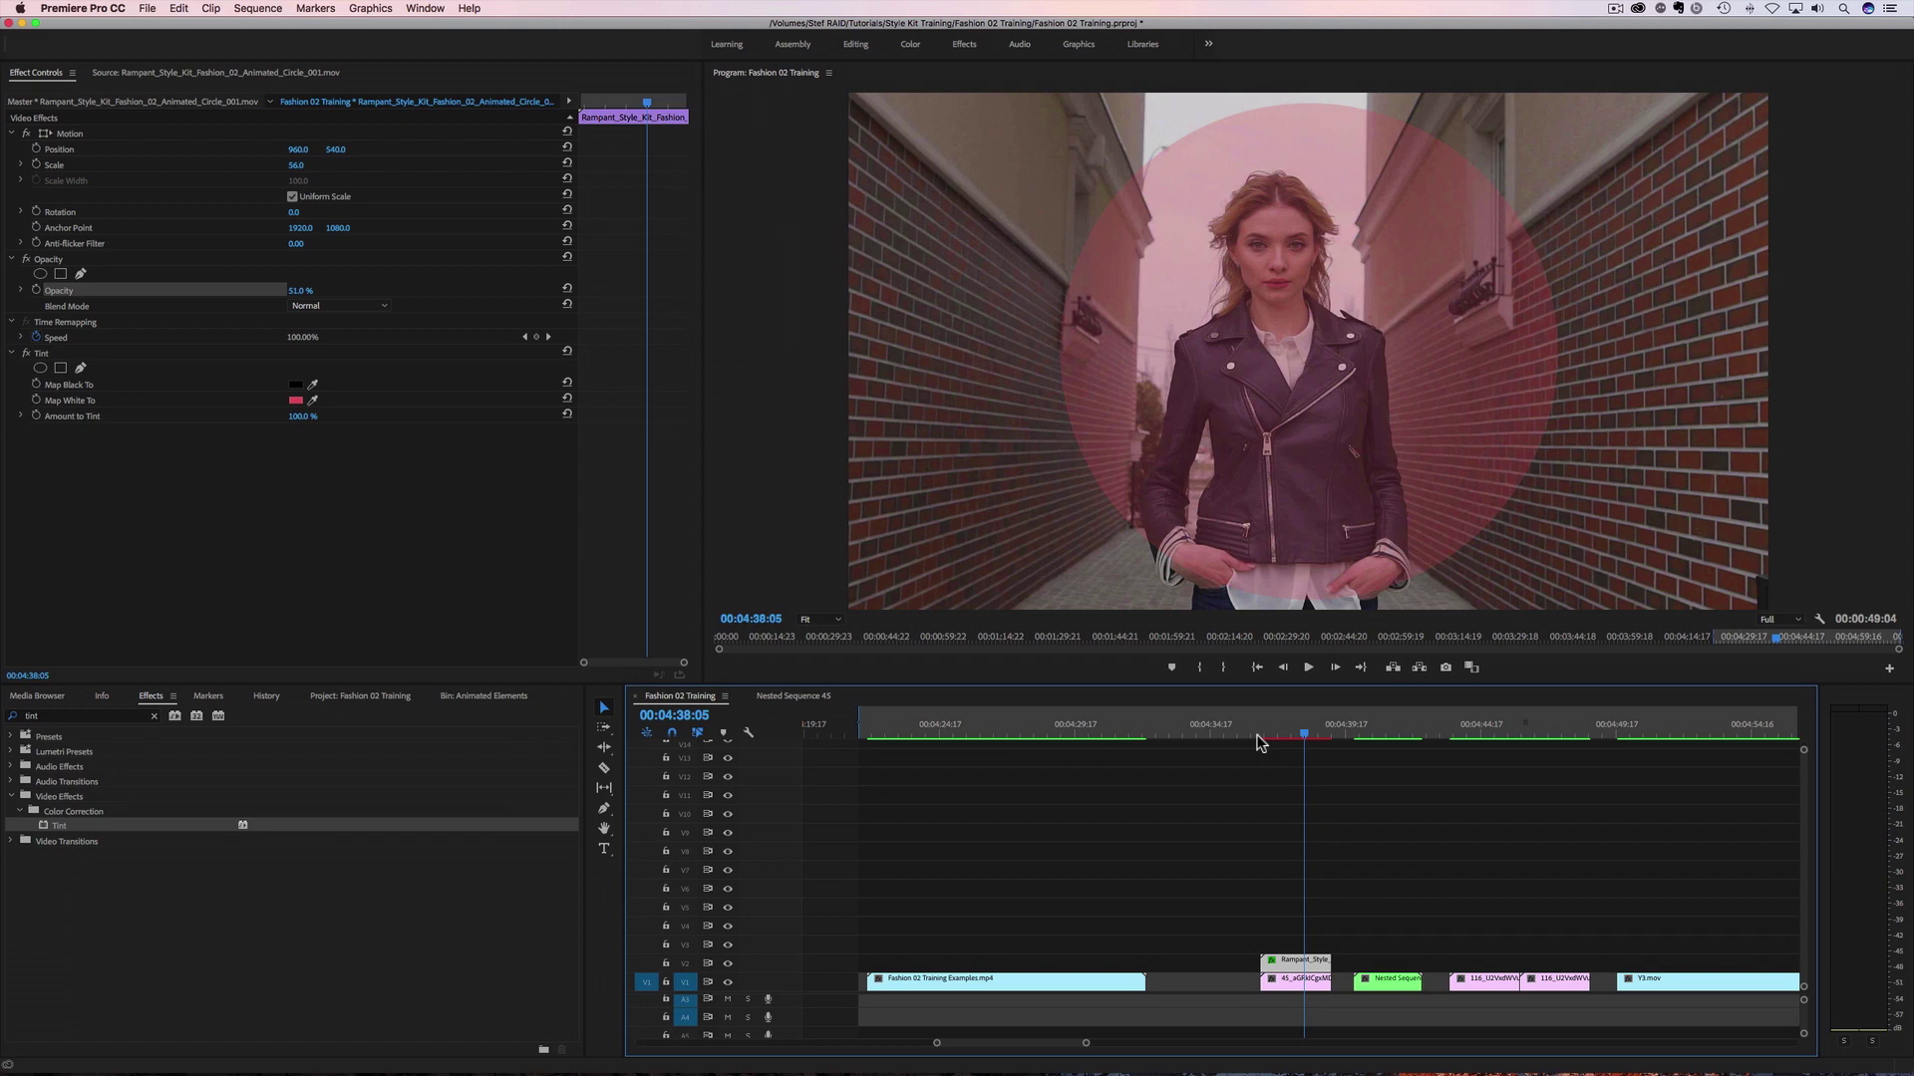
Preview the Animated_Circle_Static_002 and Animated_Circle_Static_007 clips from the Animated Elements bin, playing 007 for about two seconds.
{"action": "left_click", "coordinate": [479, 697]}
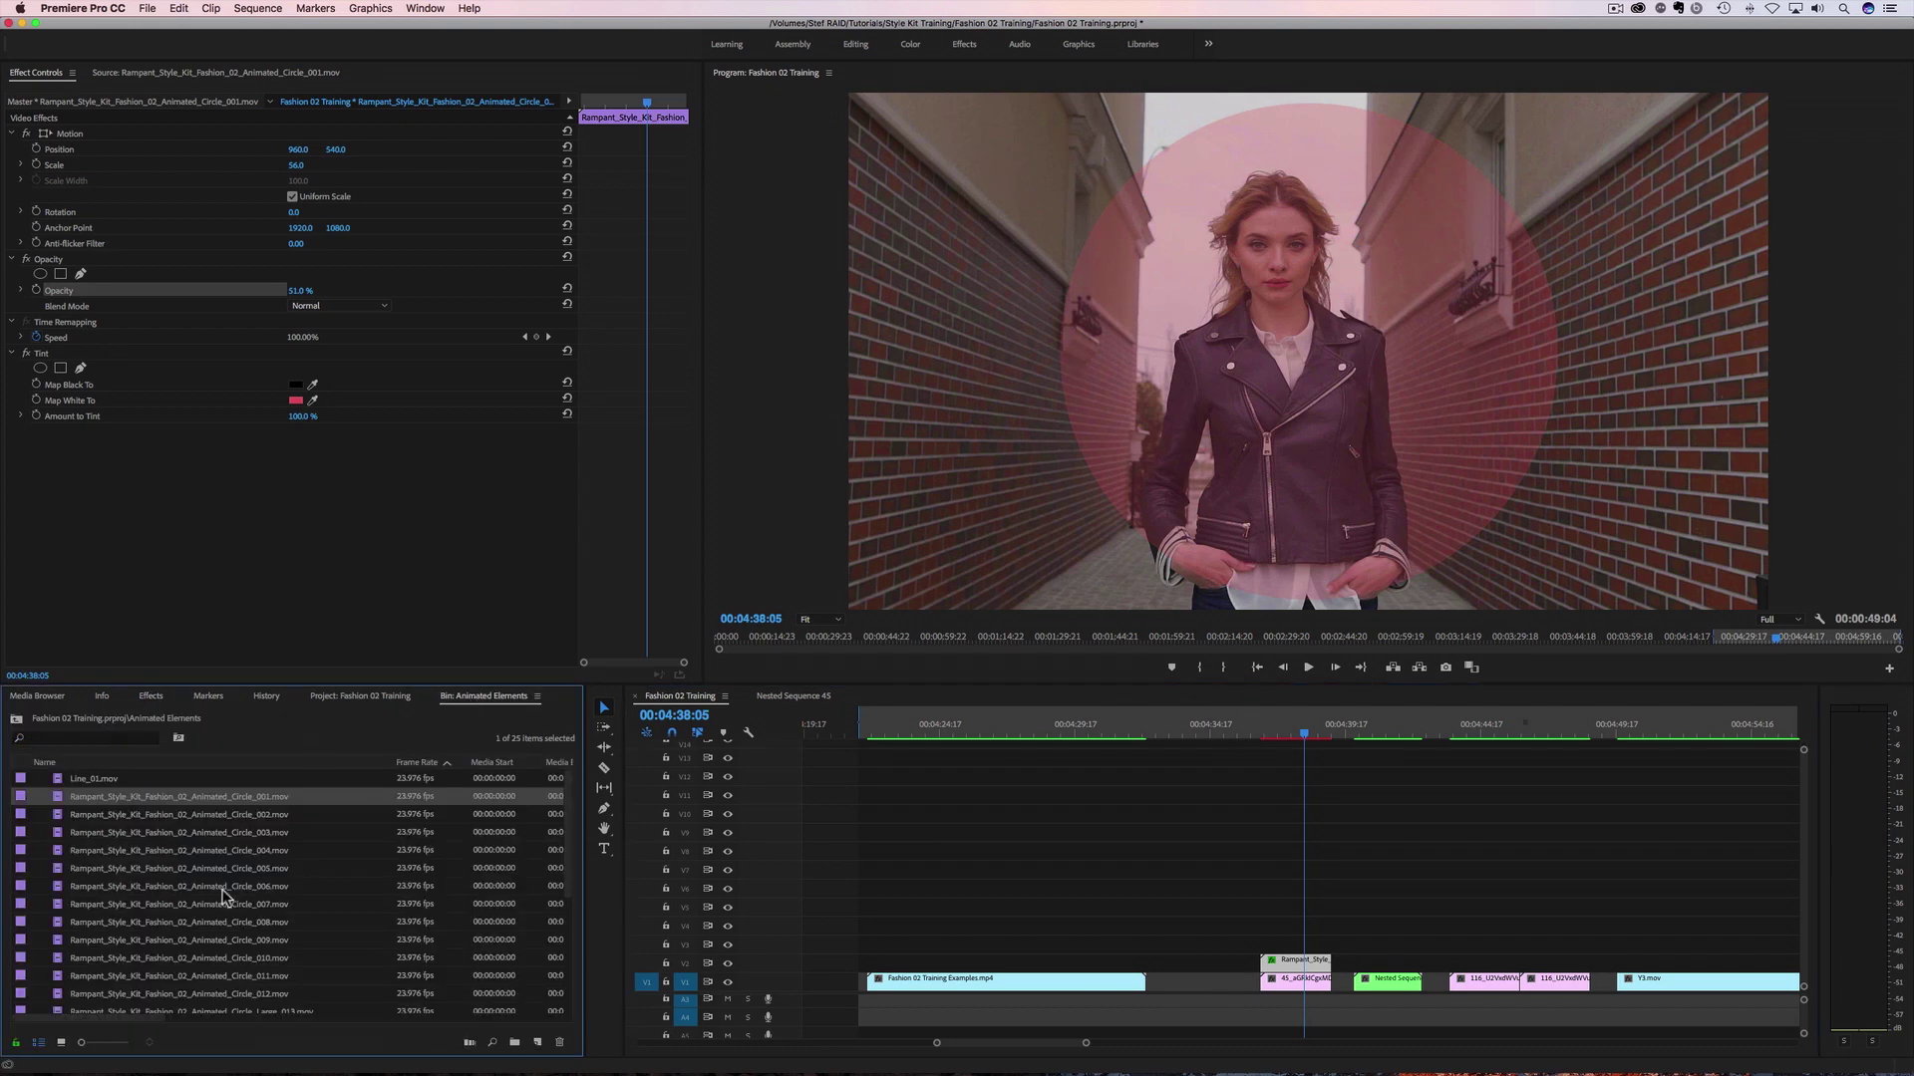
{"action": "scroll", "coordinate": [176, 900], "scroll_direction": "down", "scroll_amount": 1}
{"action": "scroll", "coordinate": [176, 895], "scroll_direction": "down", "scroll_amount": 5}
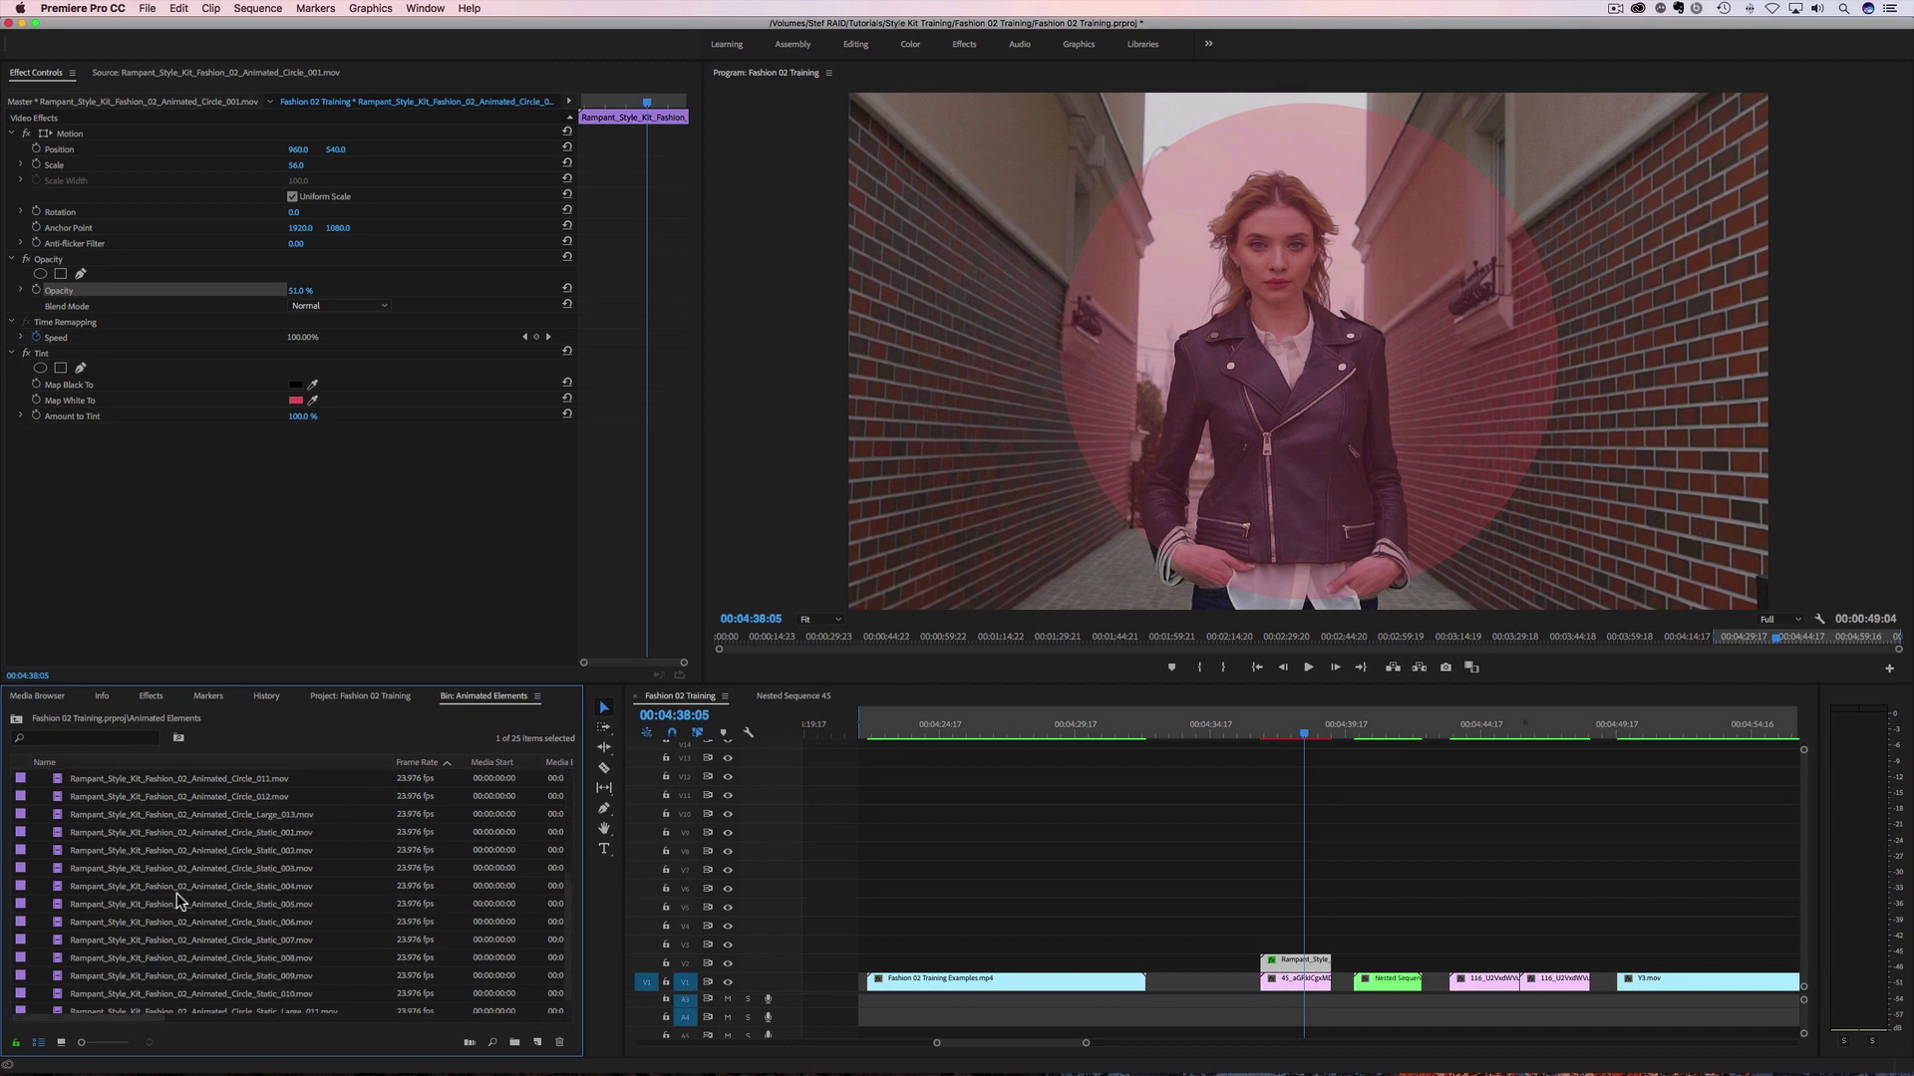
{"action": "double_click", "coordinate": [151, 850]}
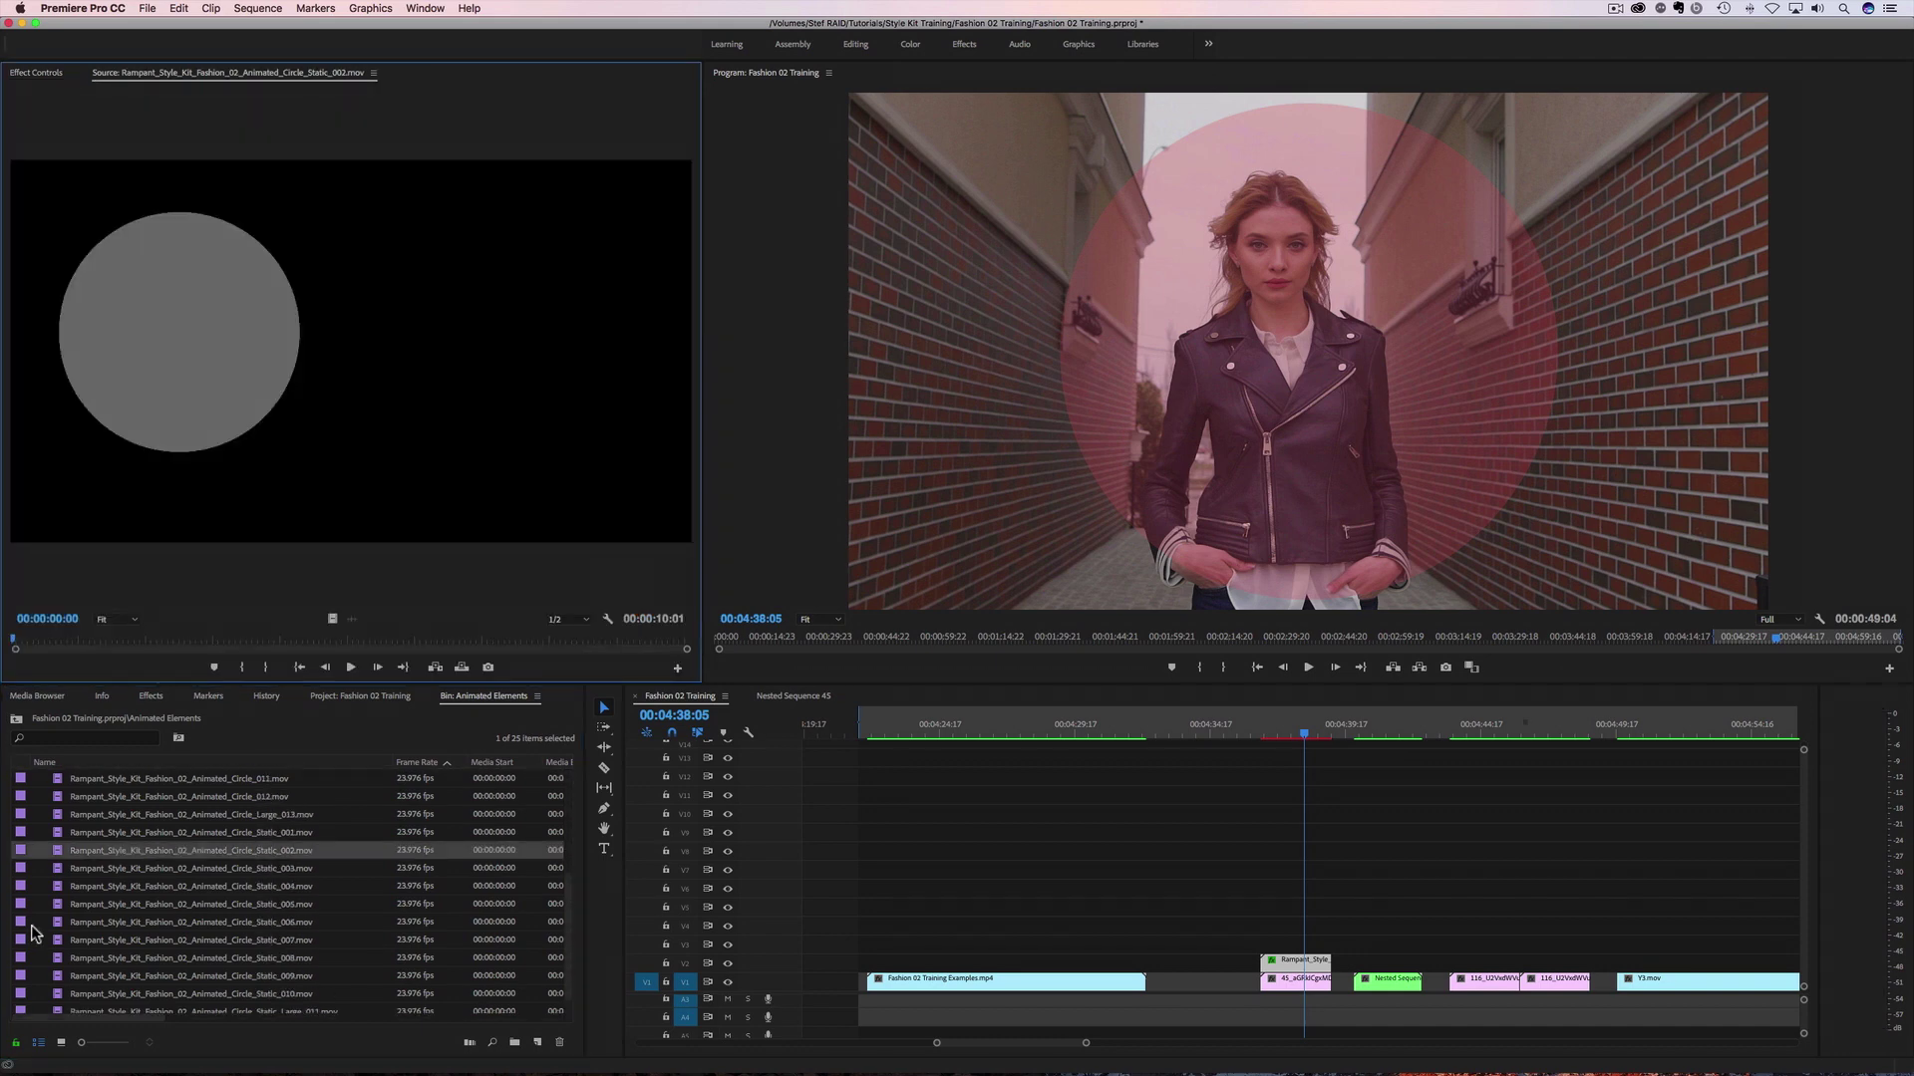
{"action": "double_click", "coordinate": [62, 943]}
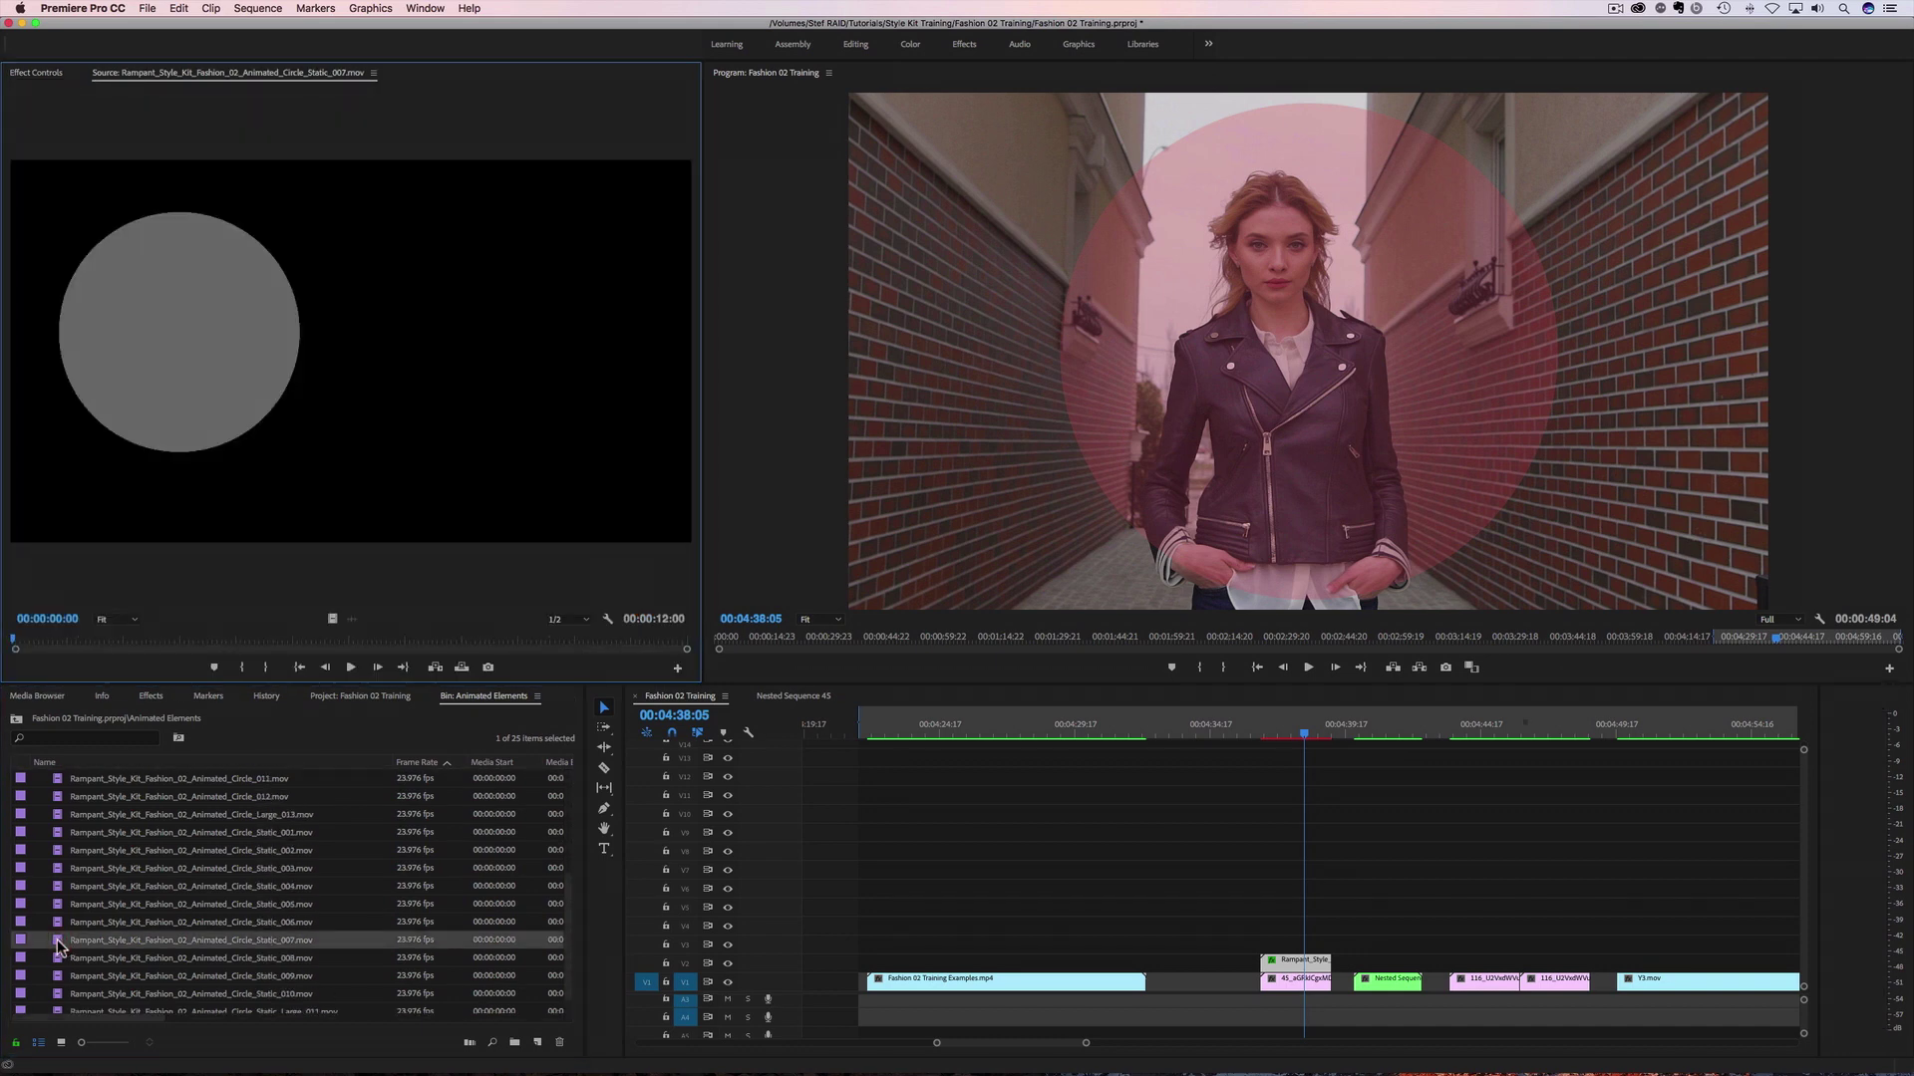
{"action": "left_click", "coordinate": [349, 666]}
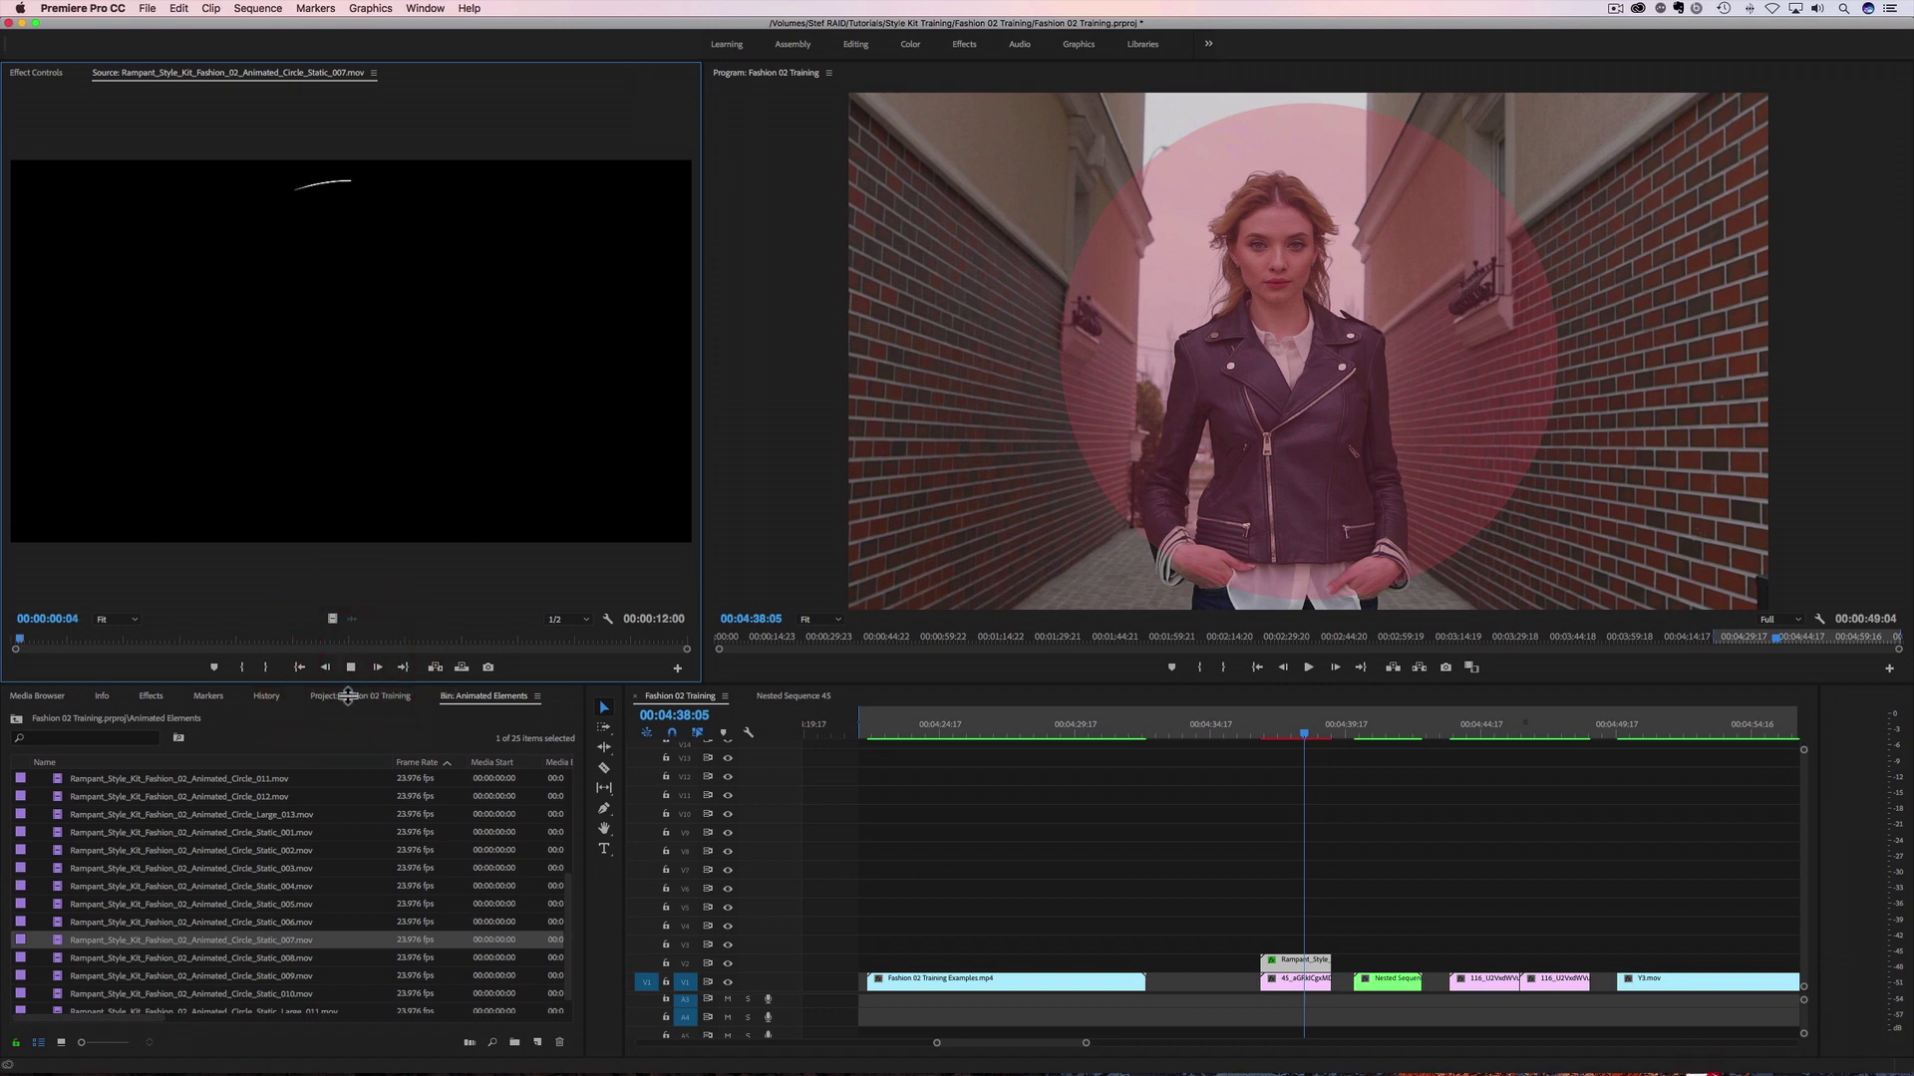
{"action": "left_click", "coordinate": [351, 668]}
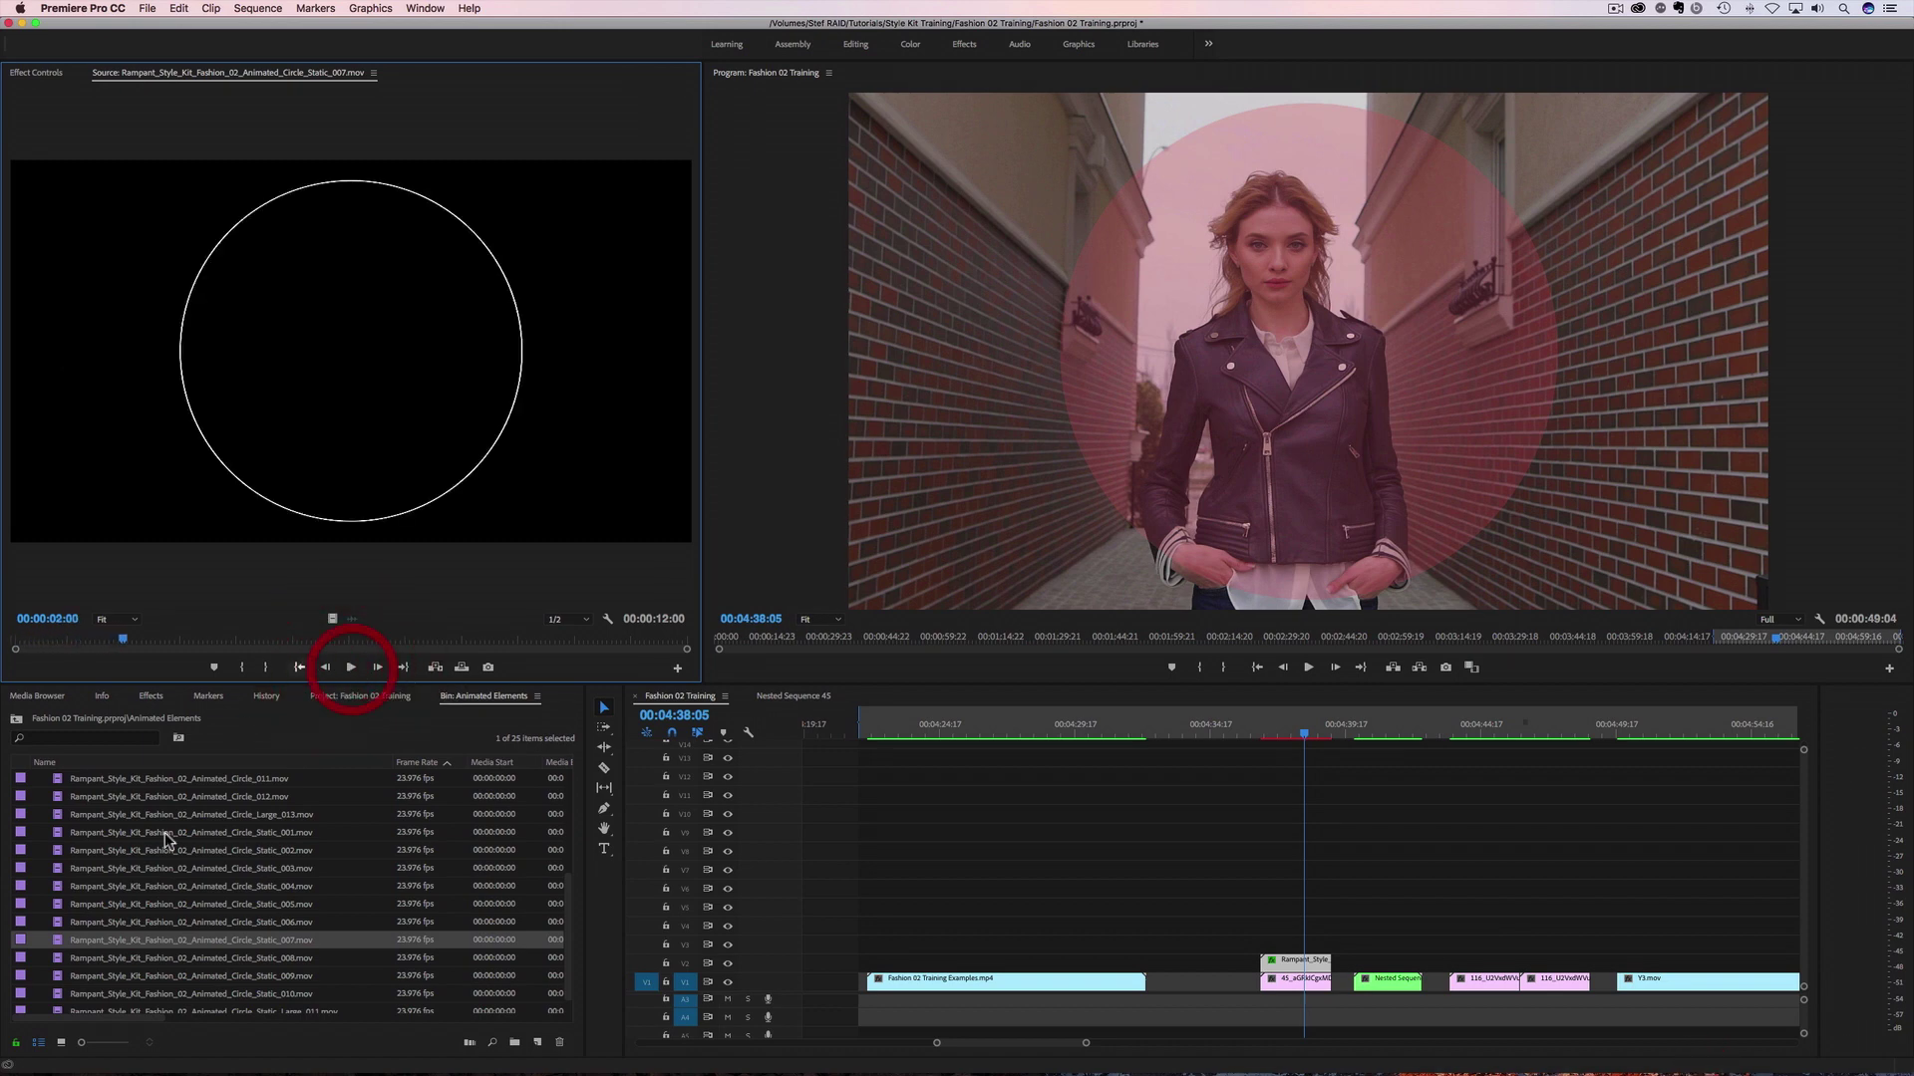
Place Rampant_Style_Kit_Fashion_02_Animated_Circle_Static_007.mov on the track above the circle overlay, trimmed to the same length, and set its scale to 34.
{"action": "left_click", "coordinate": [239, 943]}
{"action": "left_click_drag", "start_coordinate": [239, 943], "coordinate": [1329, 941]}
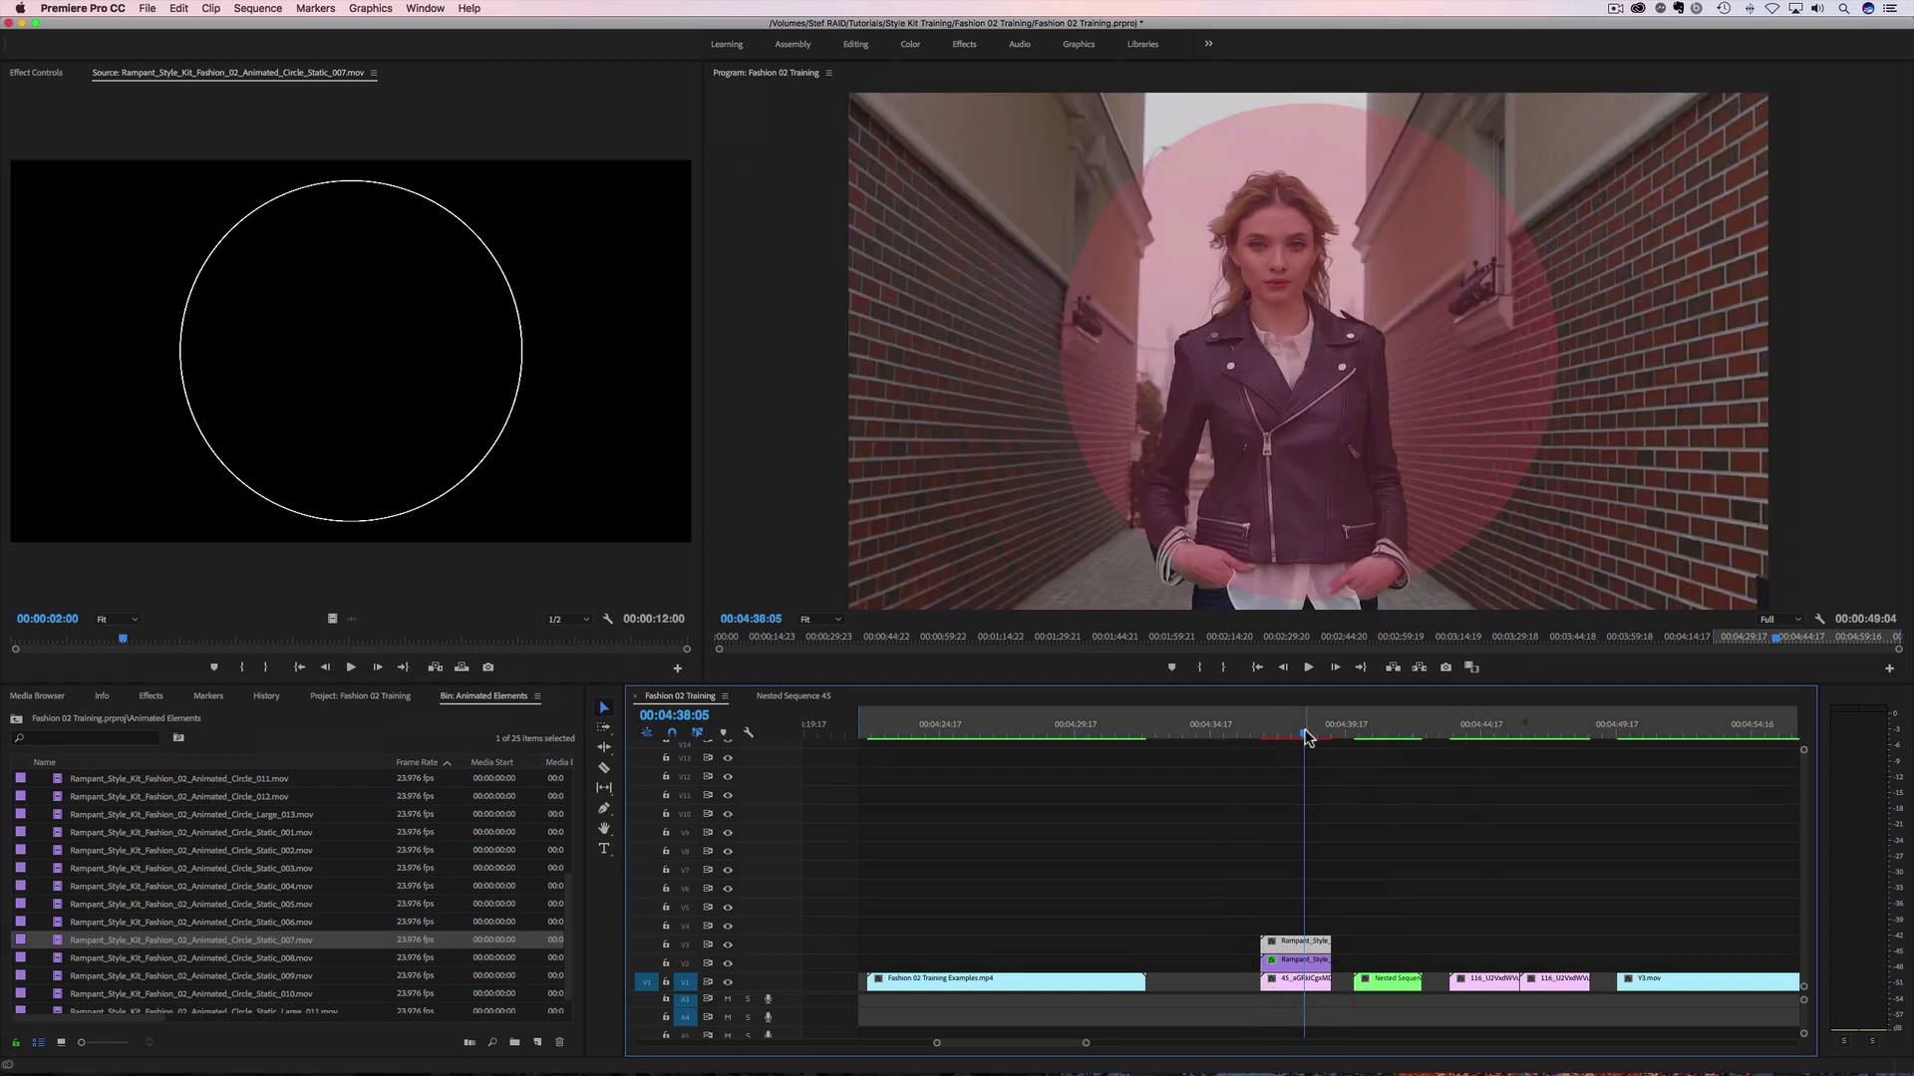
{"action": "left_click", "coordinate": [37, 72]}
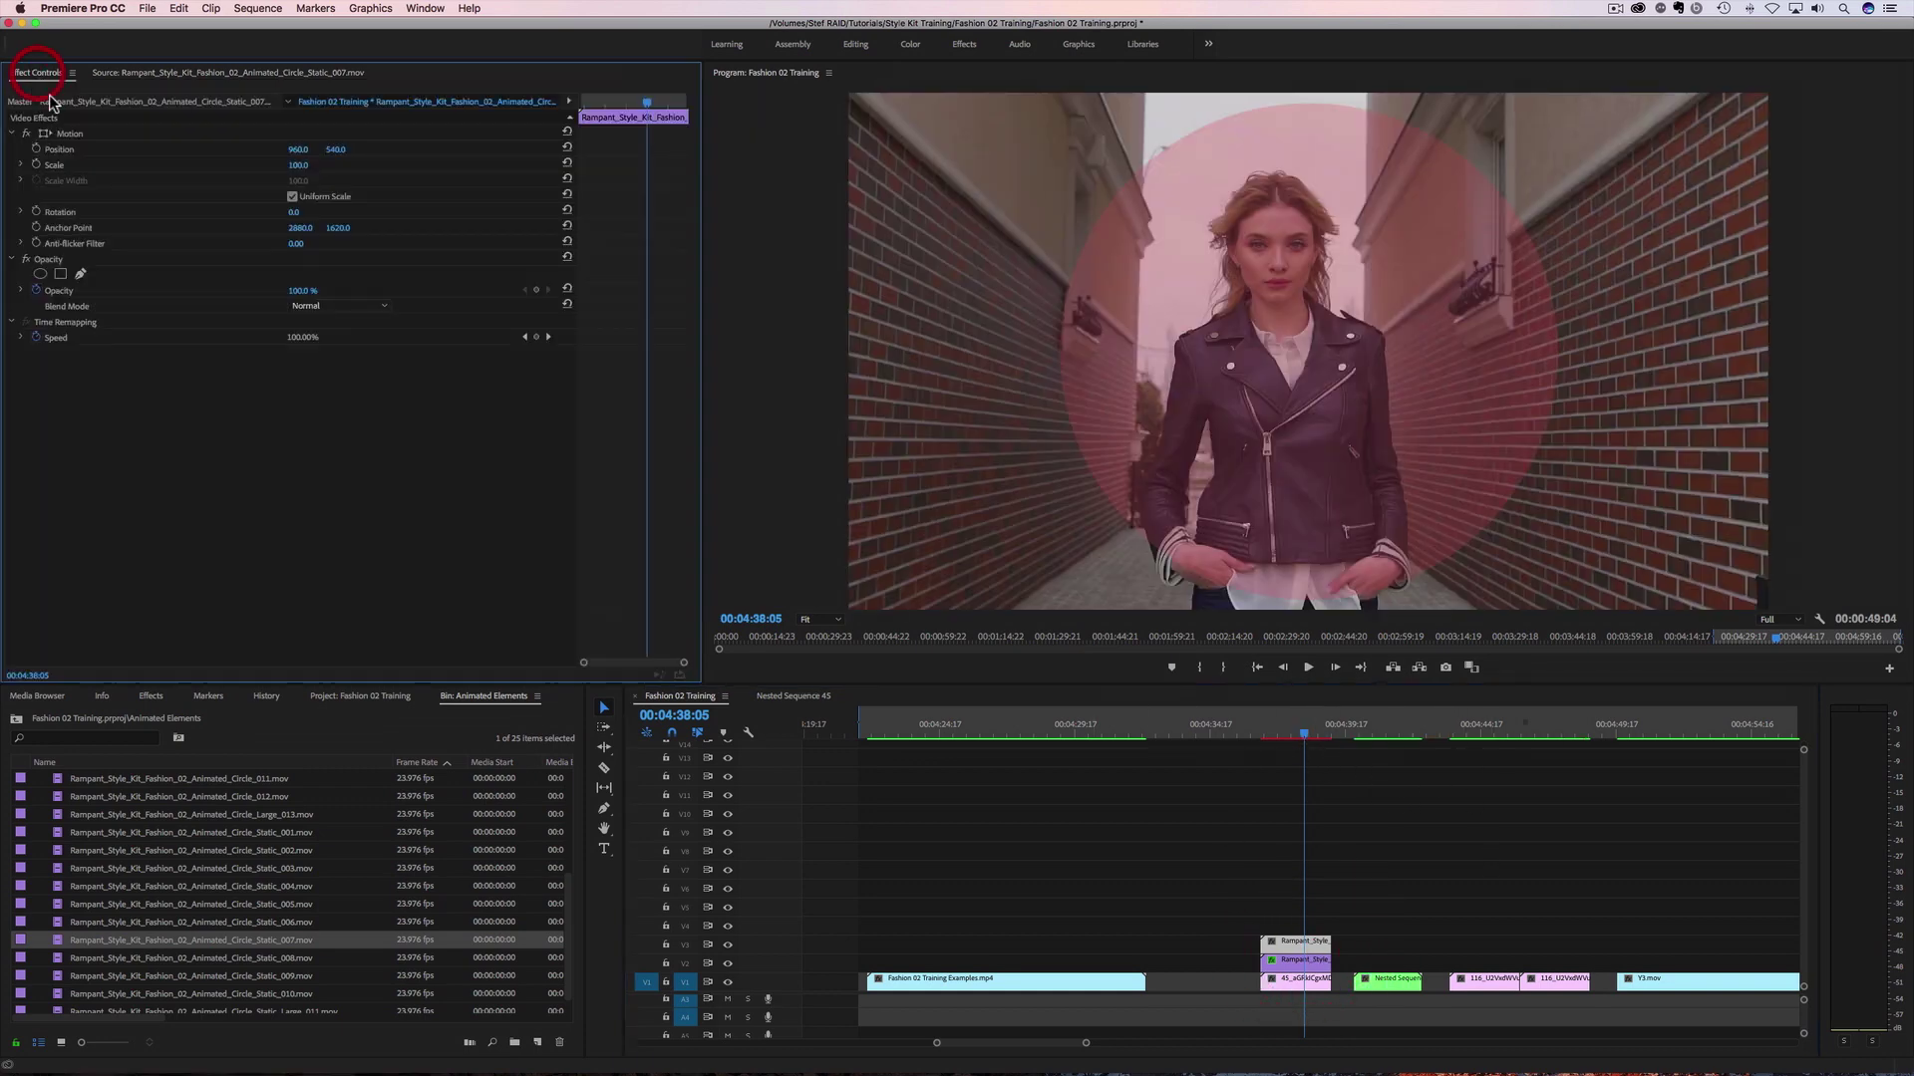
{"action": "left_click_drag", "start_coordinate": [298, 165], "coordinate": [234, 165]}
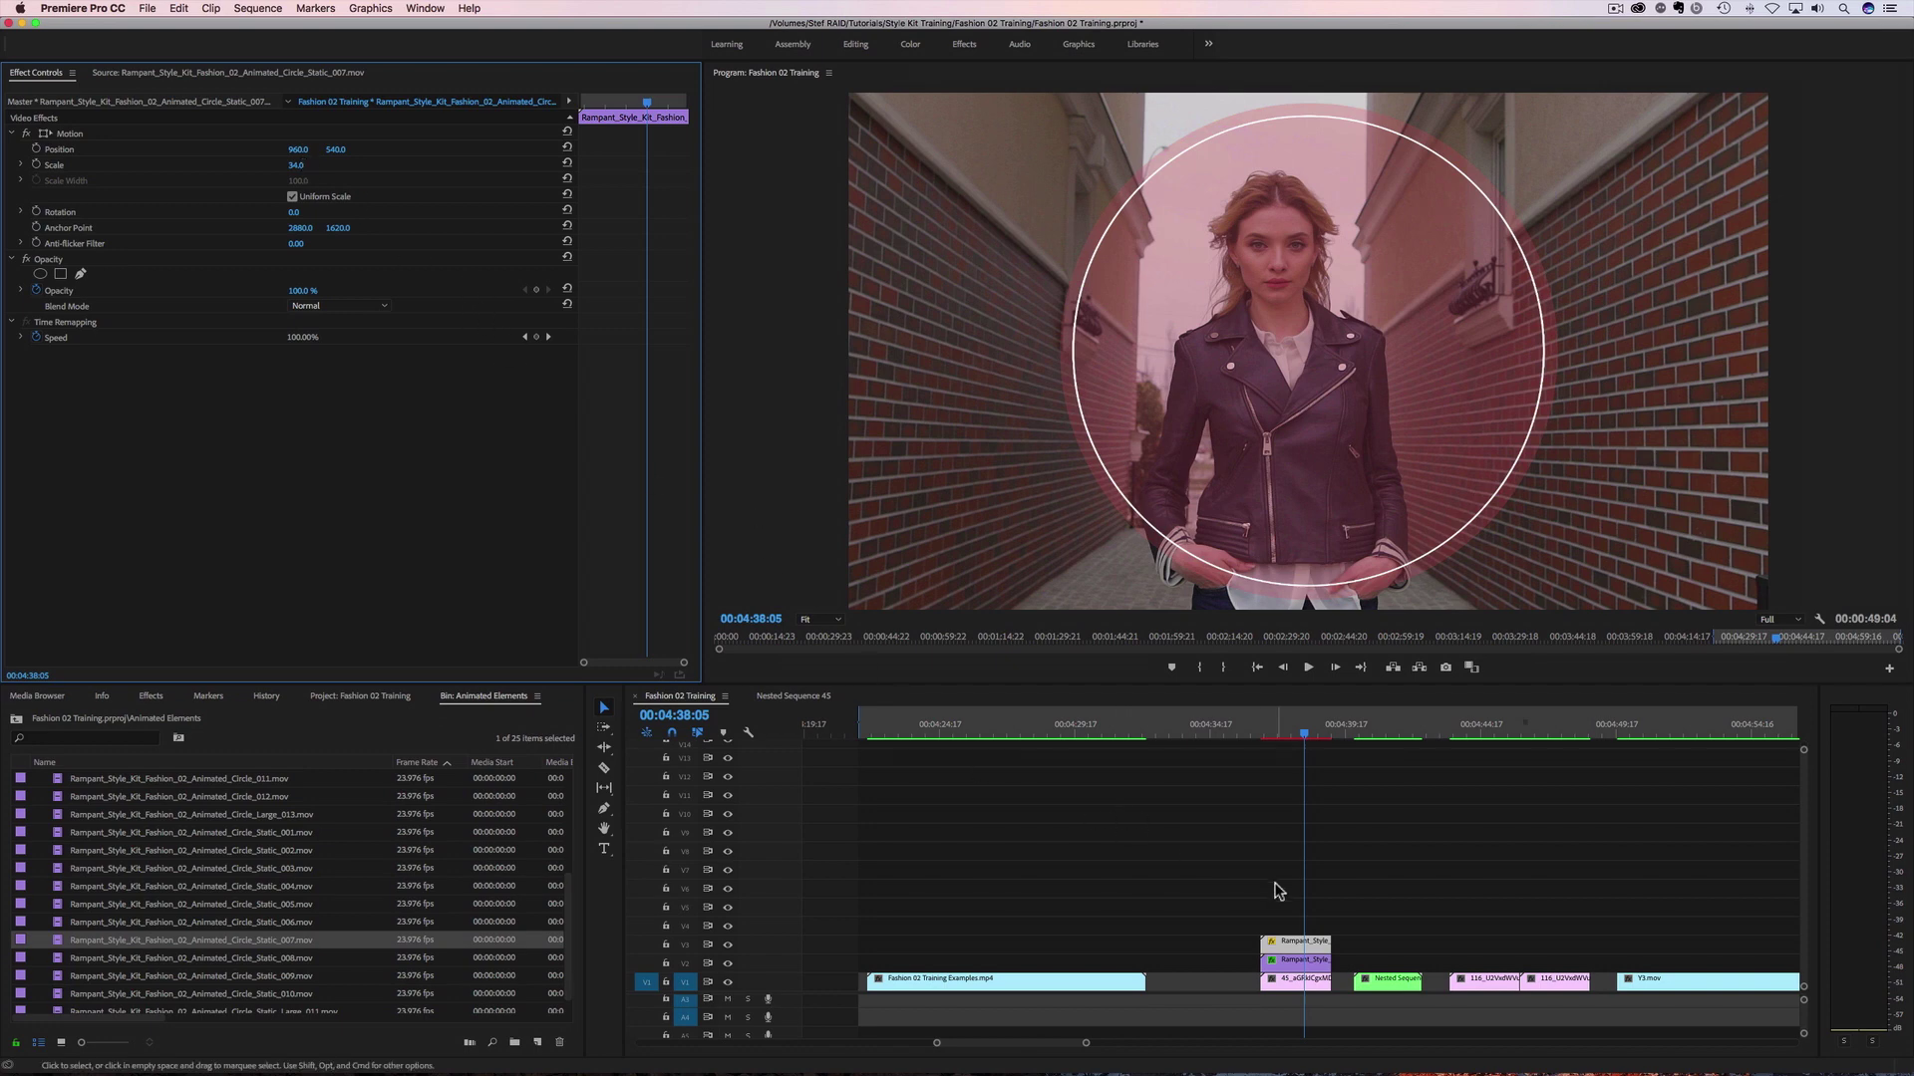
Duplicate the ring clip onto the track directly above it and set the copy's scale to 32.
{"action": "left_click", "coordinate": [1293, 942]}
{"action": "left_click_drag", "start_coordinate": [1294, 949], "coordinate": [1294, 927]}
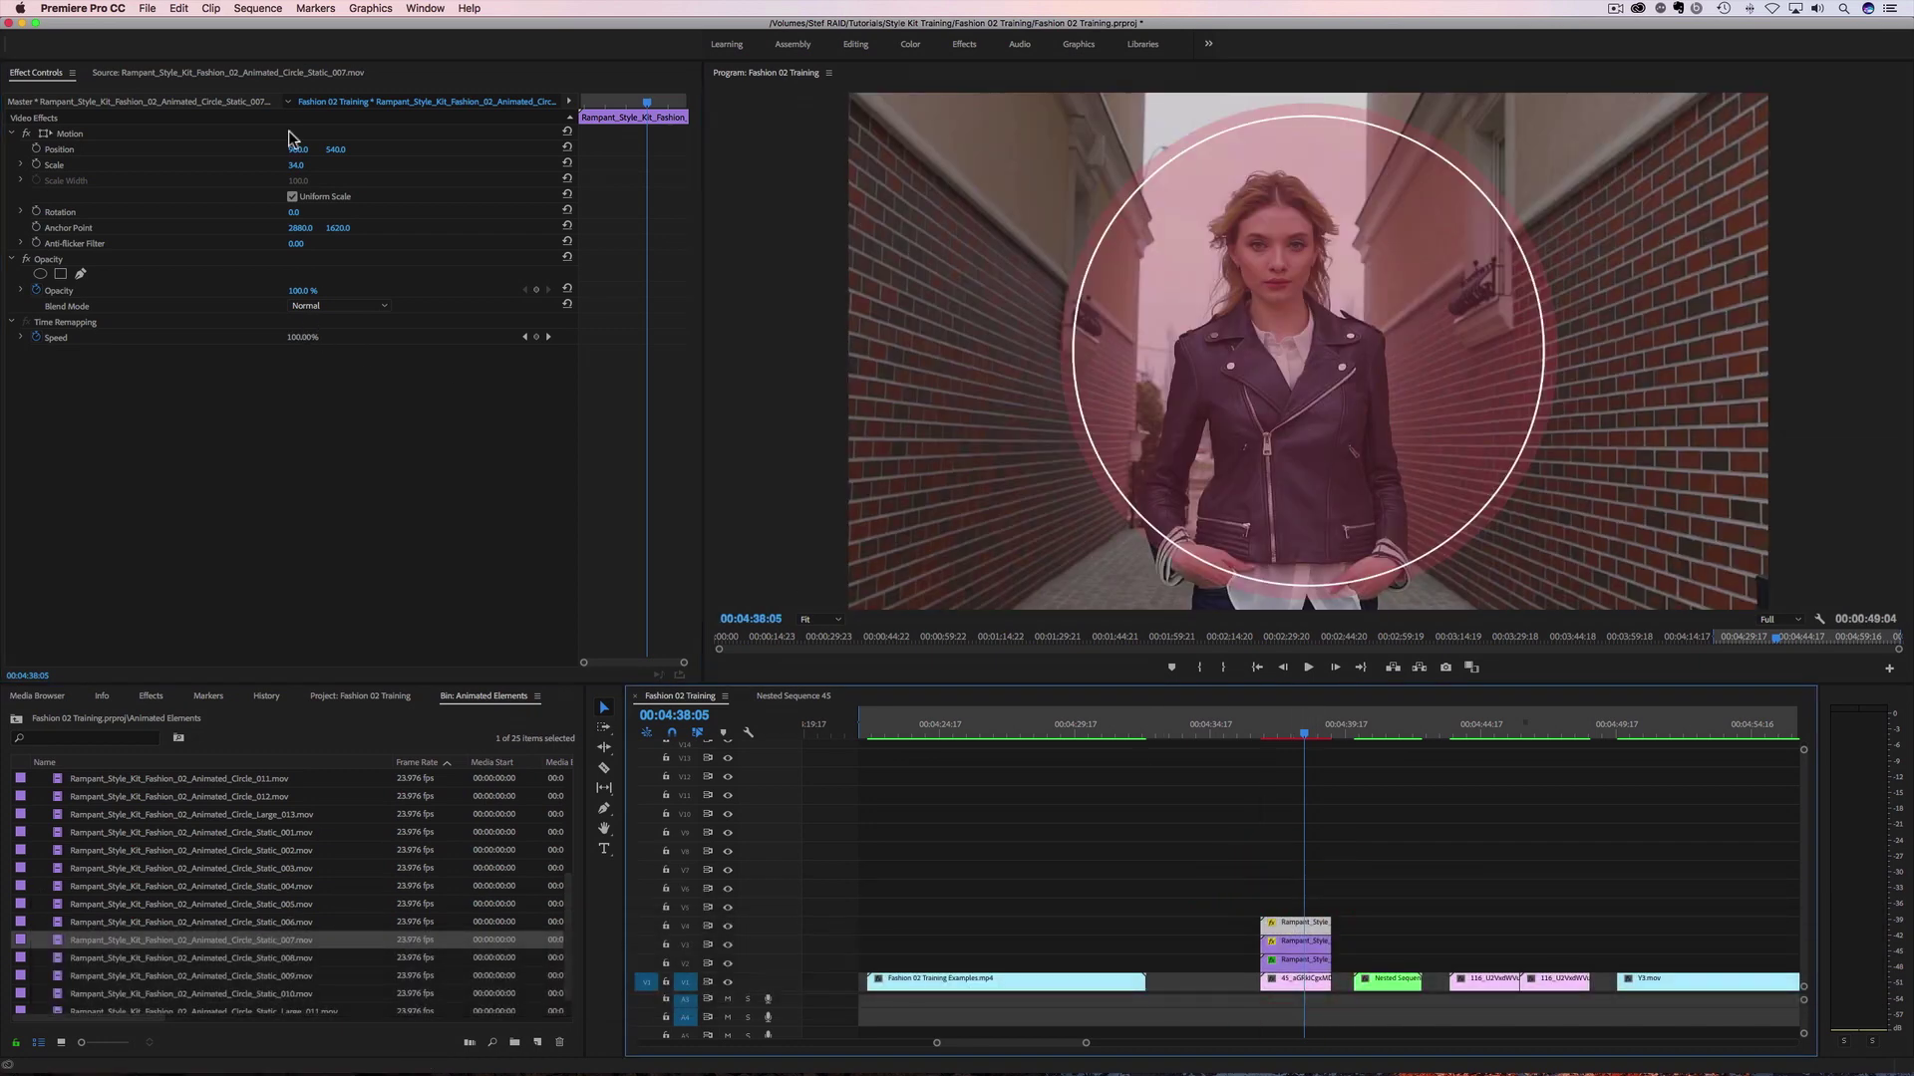
{"action": "left_click", "coordinate": [296, 165]}
{"action": "type", "text": "25"}
{"action": "key", "text": "Return"}
{"action": "left_click_drag", "start_coordinate": [296, 166], "coordinate": [302, 165]}
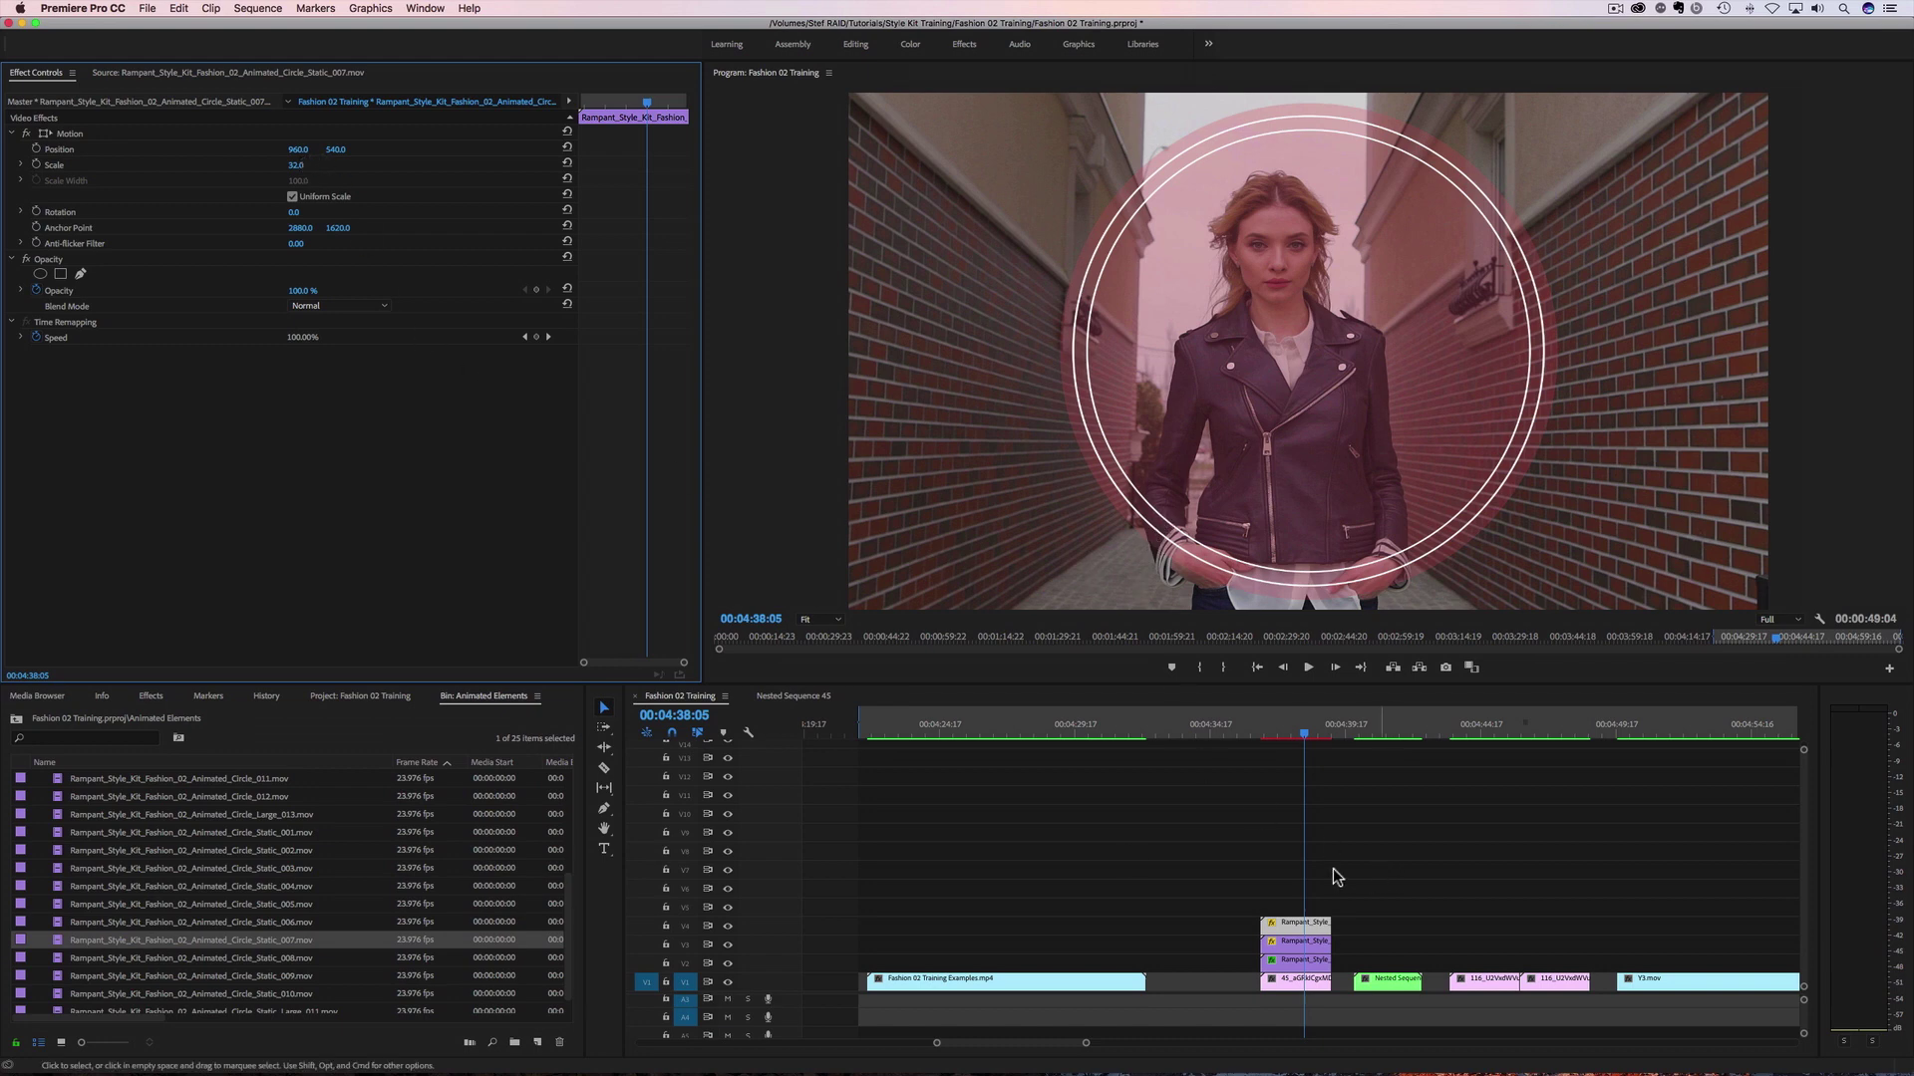
Apply the Tint effect to the duplicated ring clip on the uppermost used track.
{"action": "left_click", "coordinate": [151, 696]}
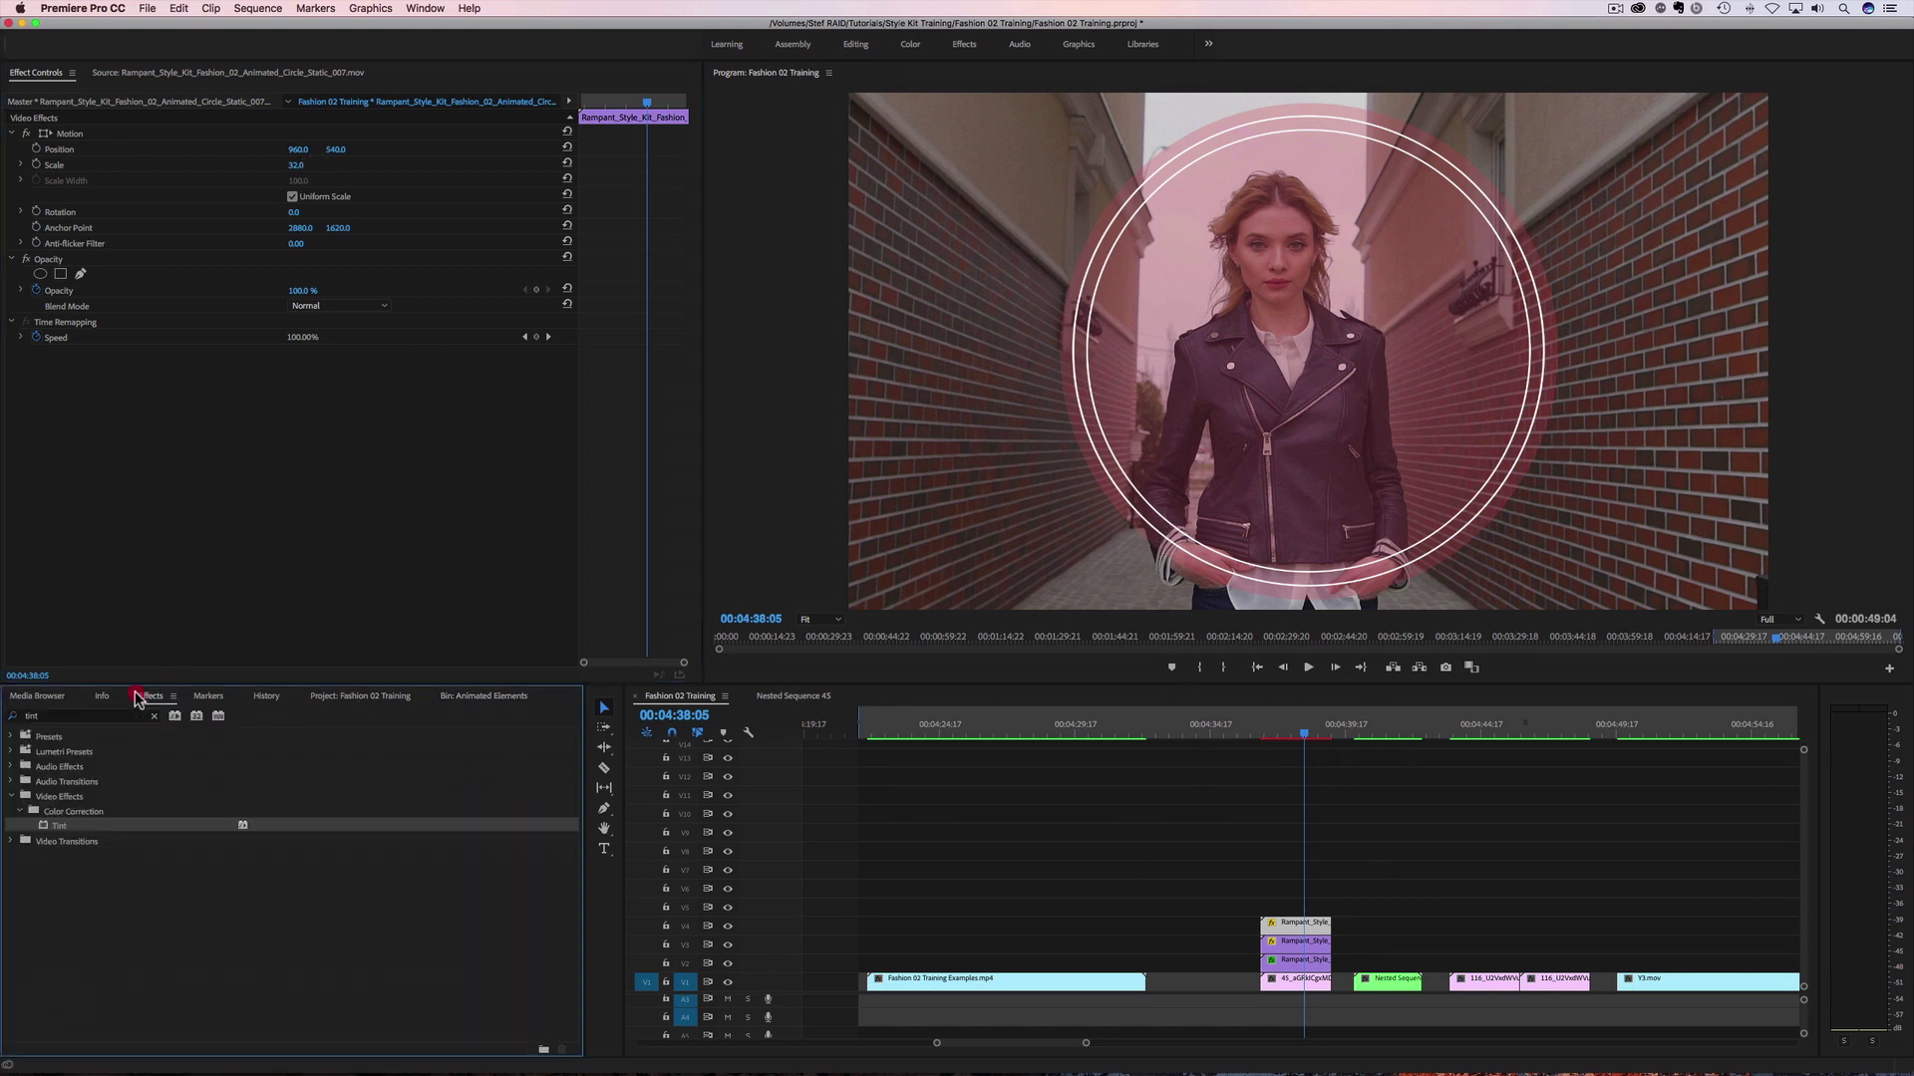
{"action": "left_click", "coordinate": [45, 716]}
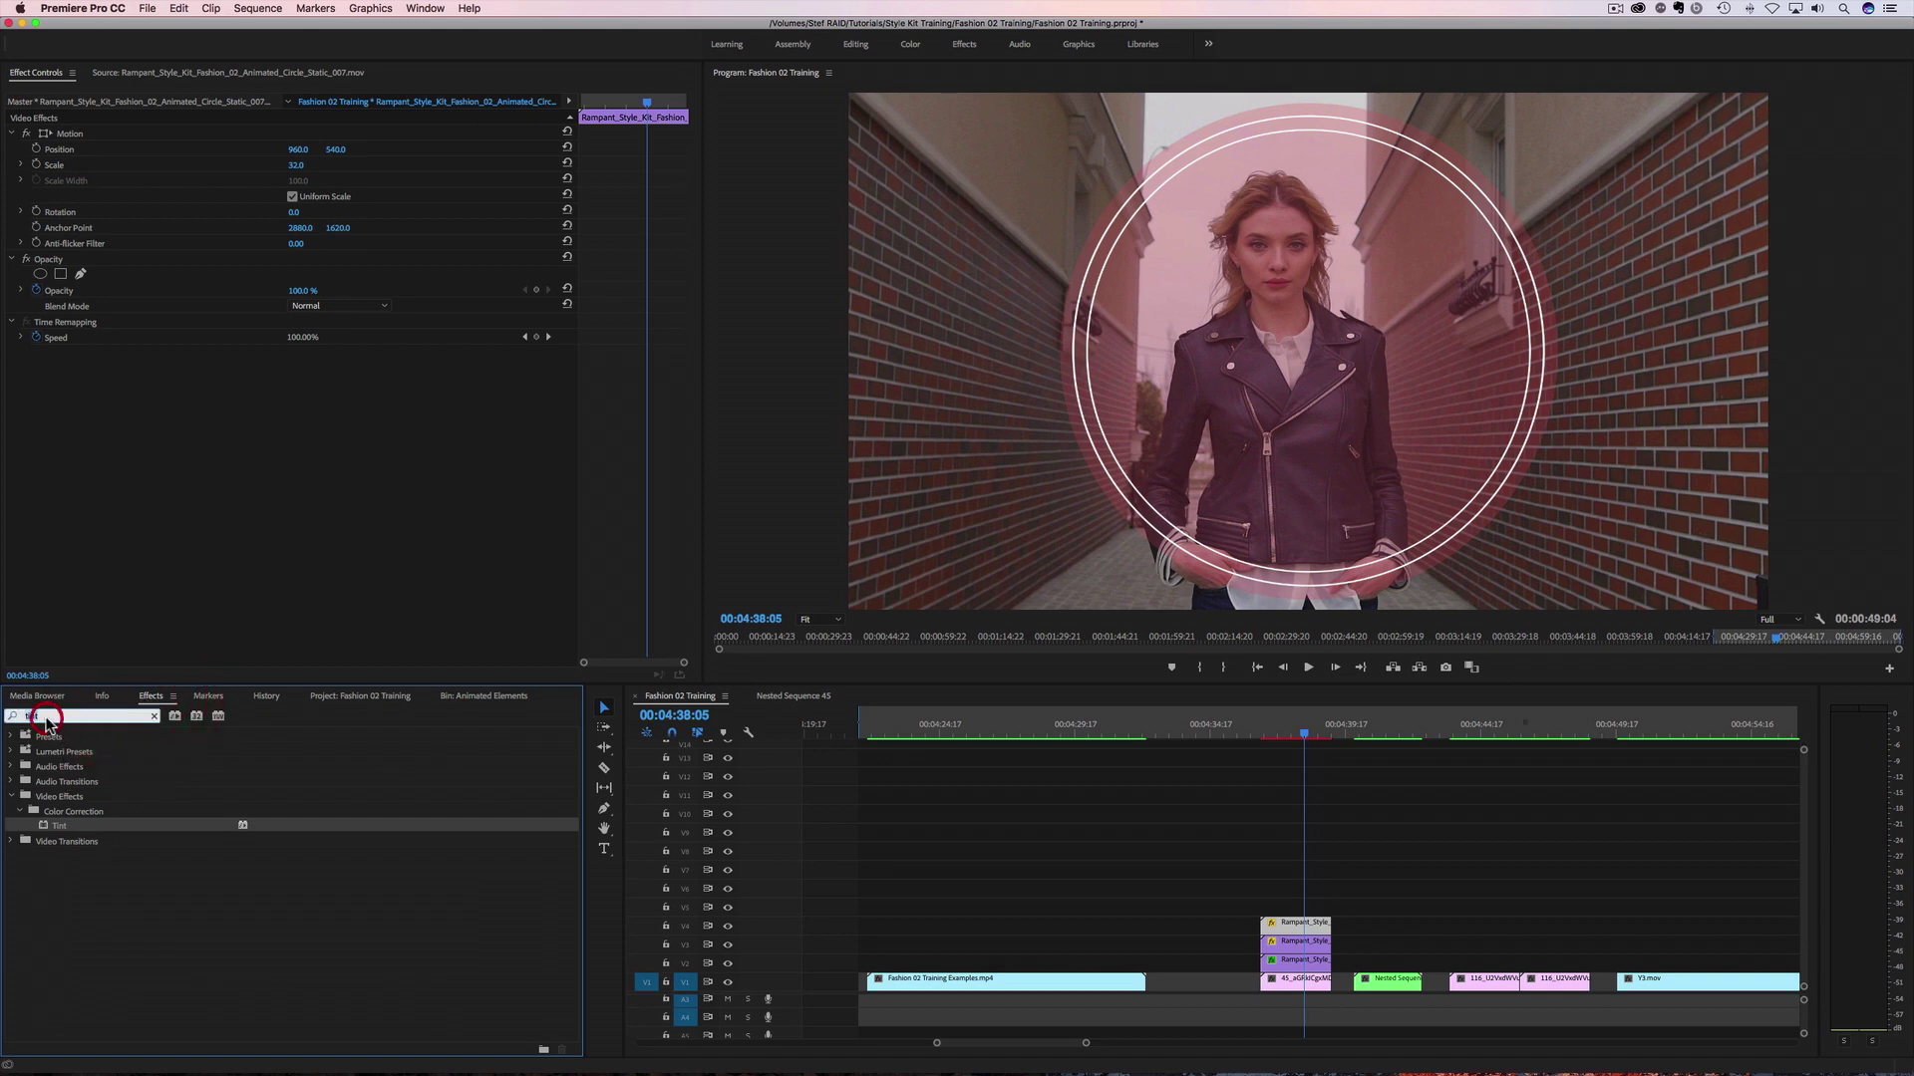
{"action": "left_click_drag", "start_coordinate": [86, 827], "coordinate": [1296, 932]}
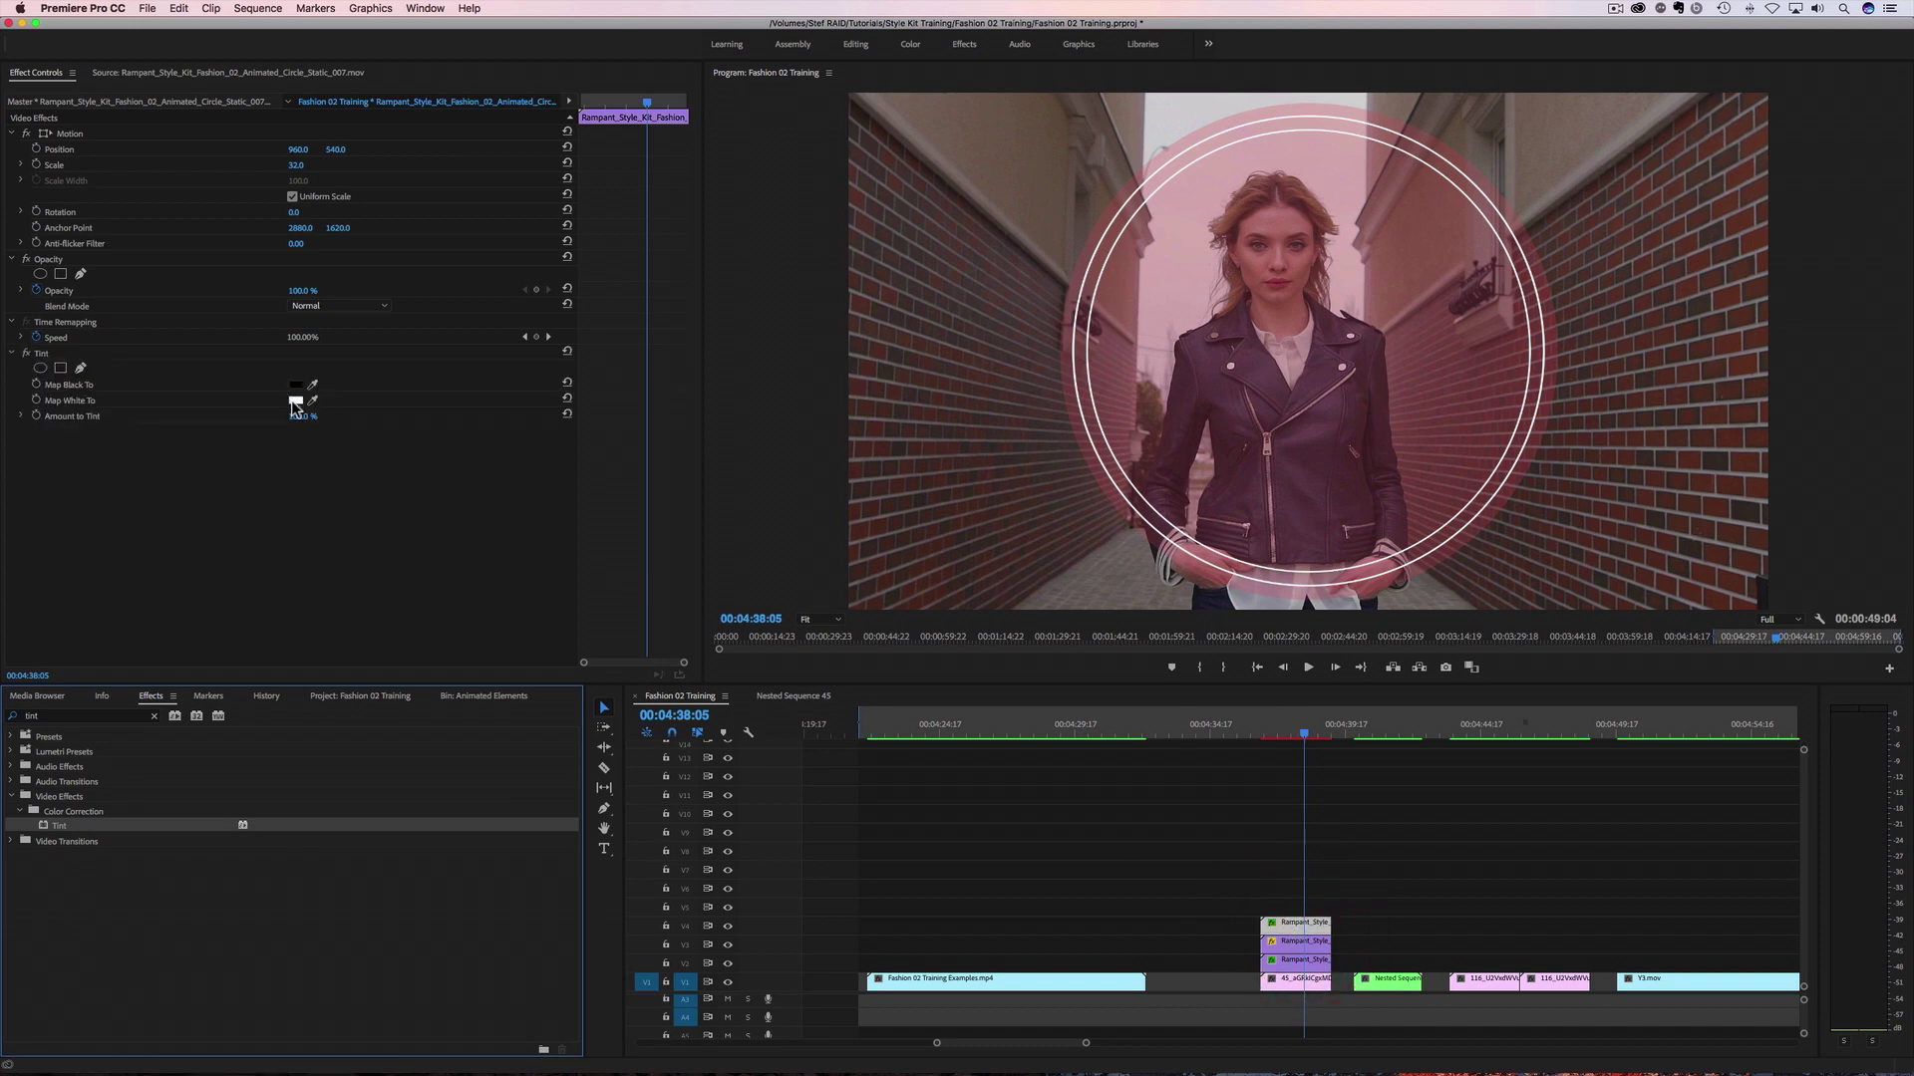
Copy the hex code of the Tint effect's Map White To colour from the filled circle overlay clip.
{"action": "left_click", "coordinate": [1308, 967]}
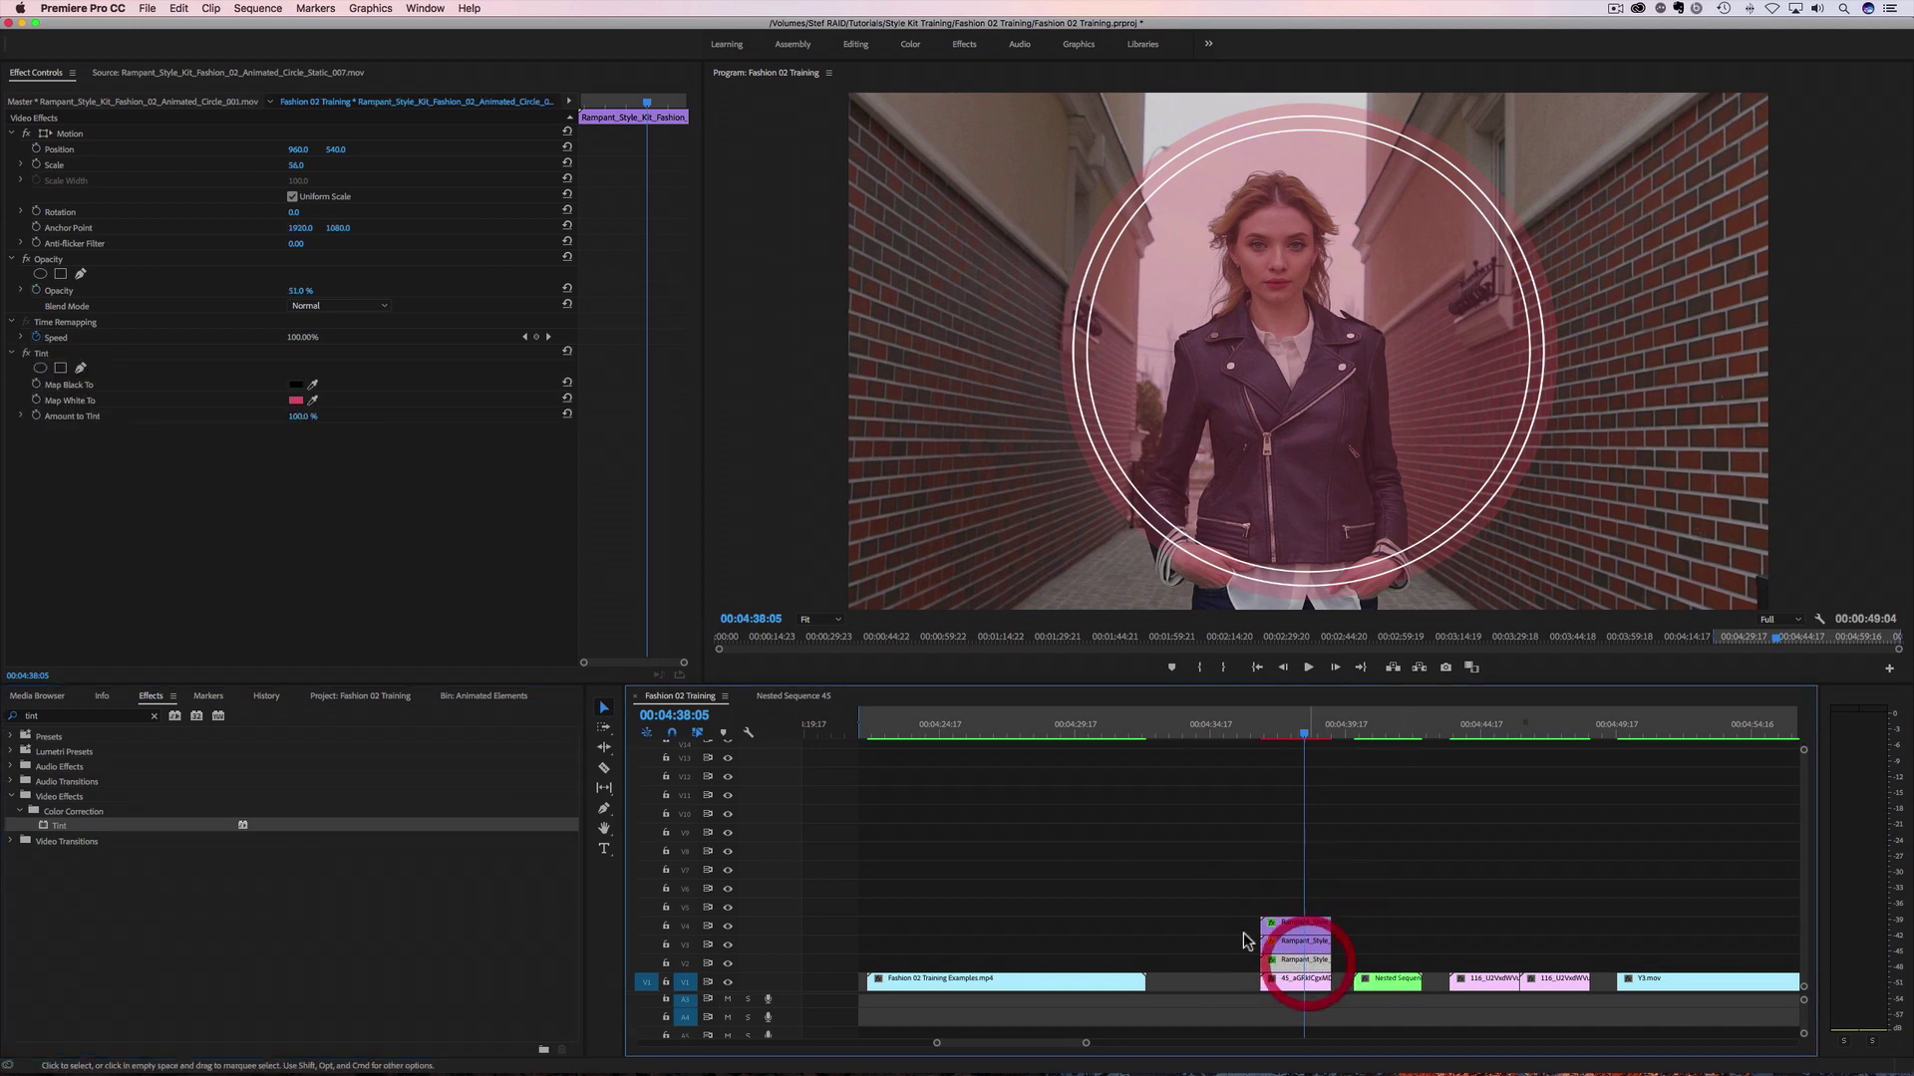
{"action": "left_click", "coordinate": [296, 400]}
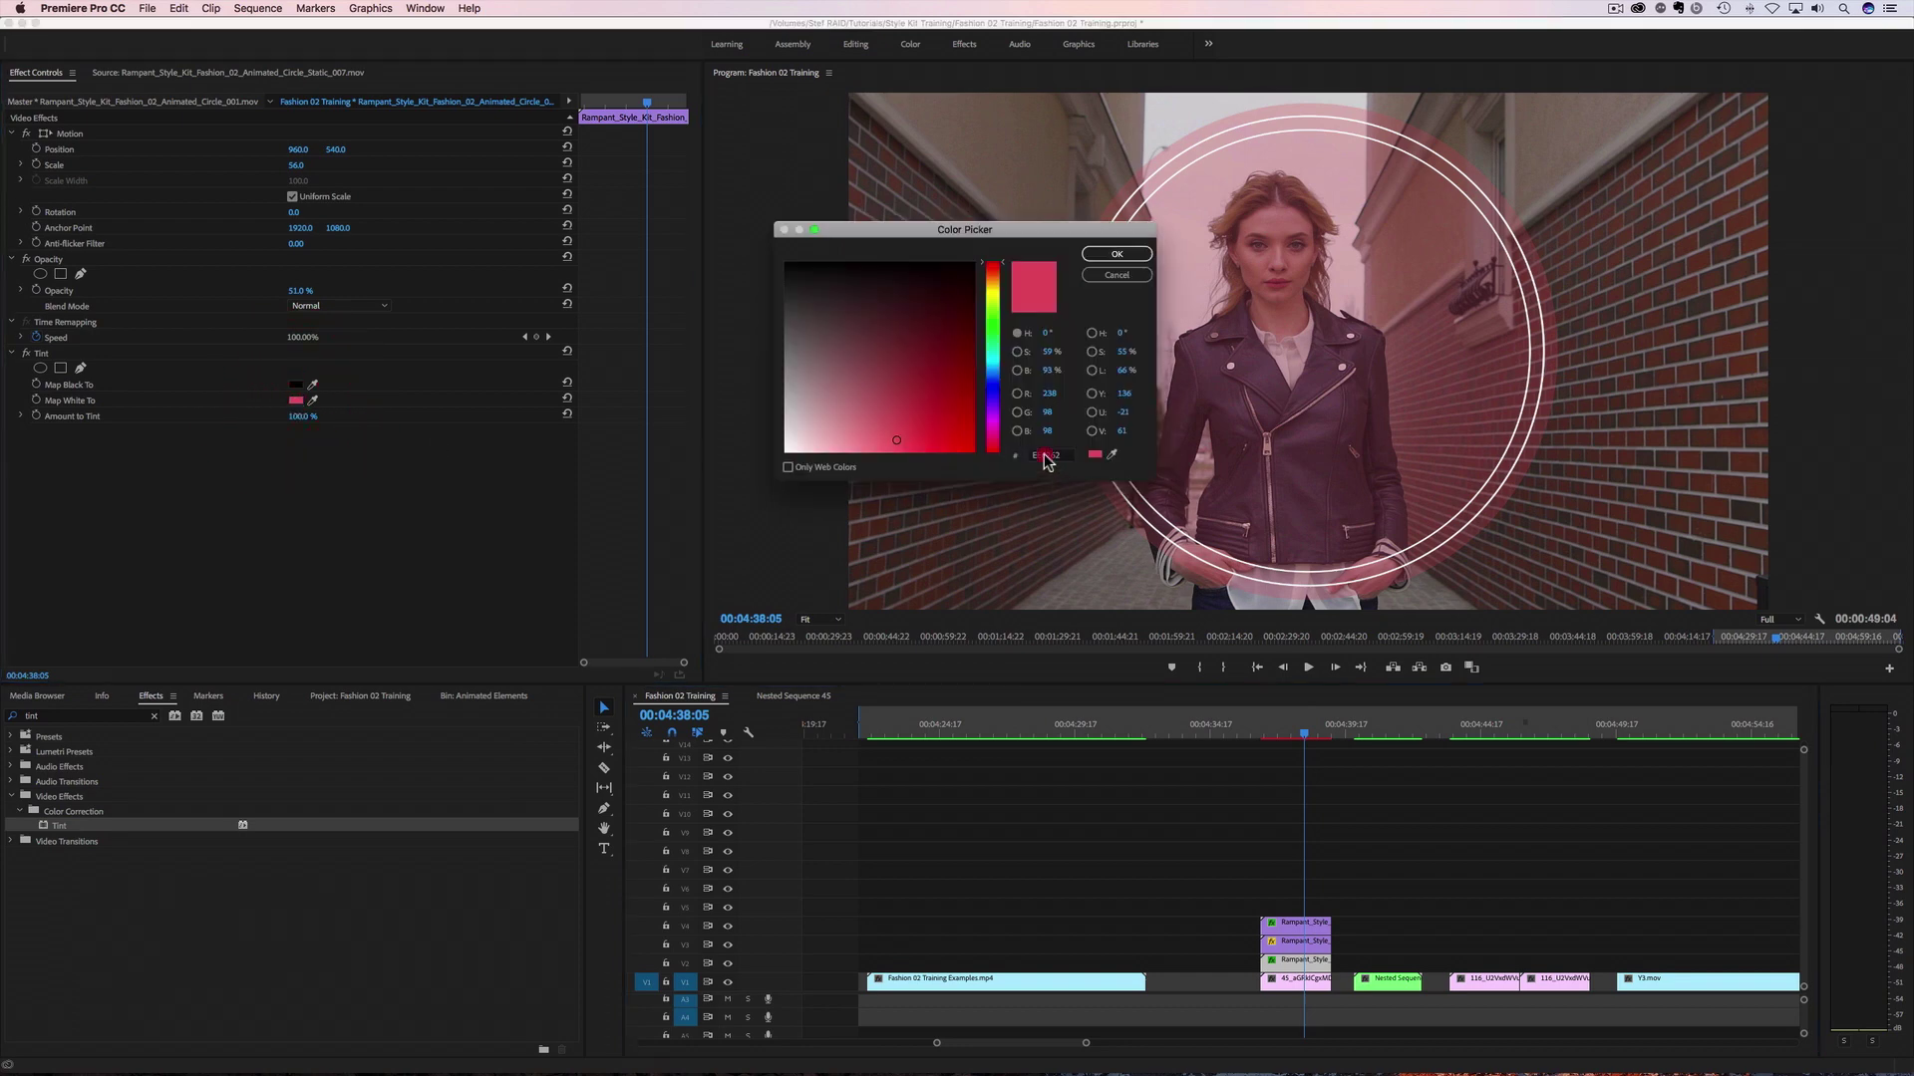
{"action": "left_click", "coordinate": [1036, 456]}
{"action": "key", "text": "super+c"}
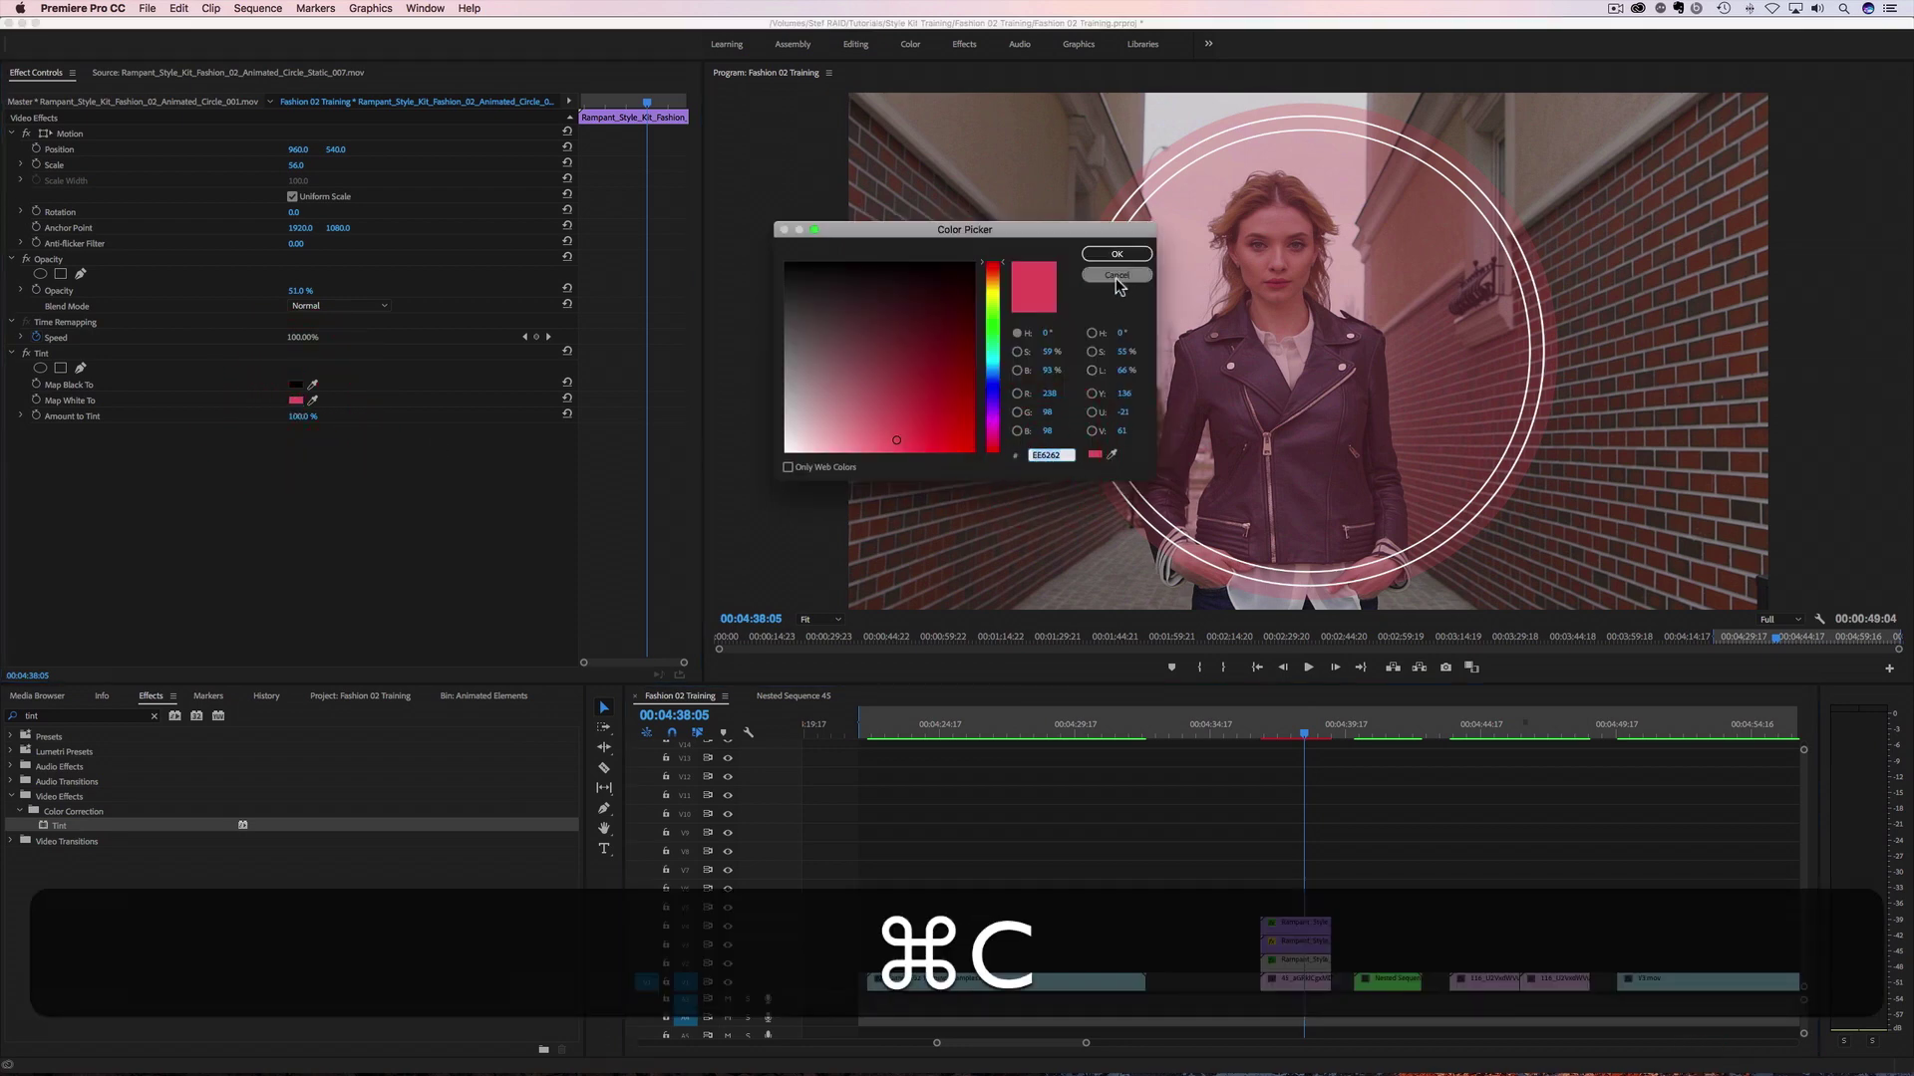
{"action": "left_click", "coordinate": [1116, 253]}
Paste EE6262 as the Map White To colour in the duplicated ring clip's Tint effect.
{"action": "left_click", "coordinate": [1294, 930]}
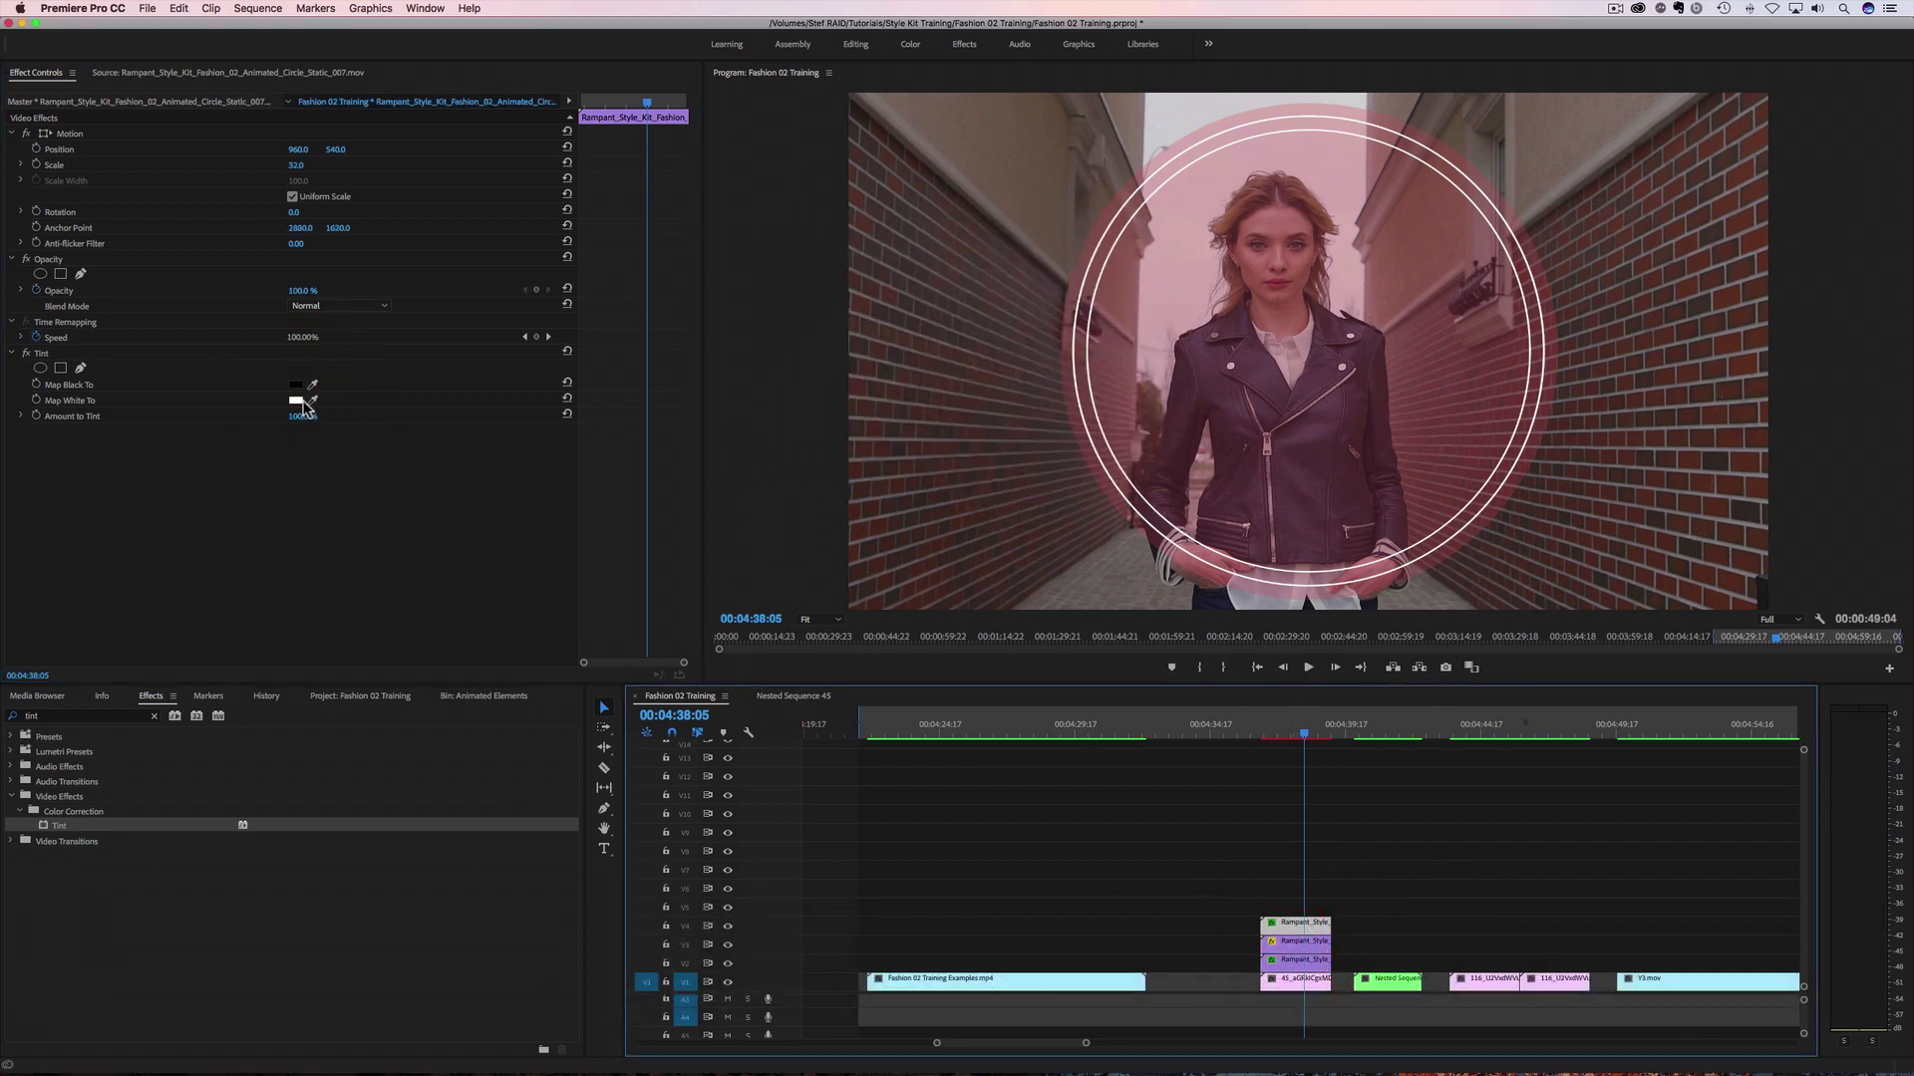
{"action": "left_click", "coordinate": [296, 399]}
{"action": "left_click", "coordinate": [1045, 455]}
{"action": "key", "text": "super+v"}
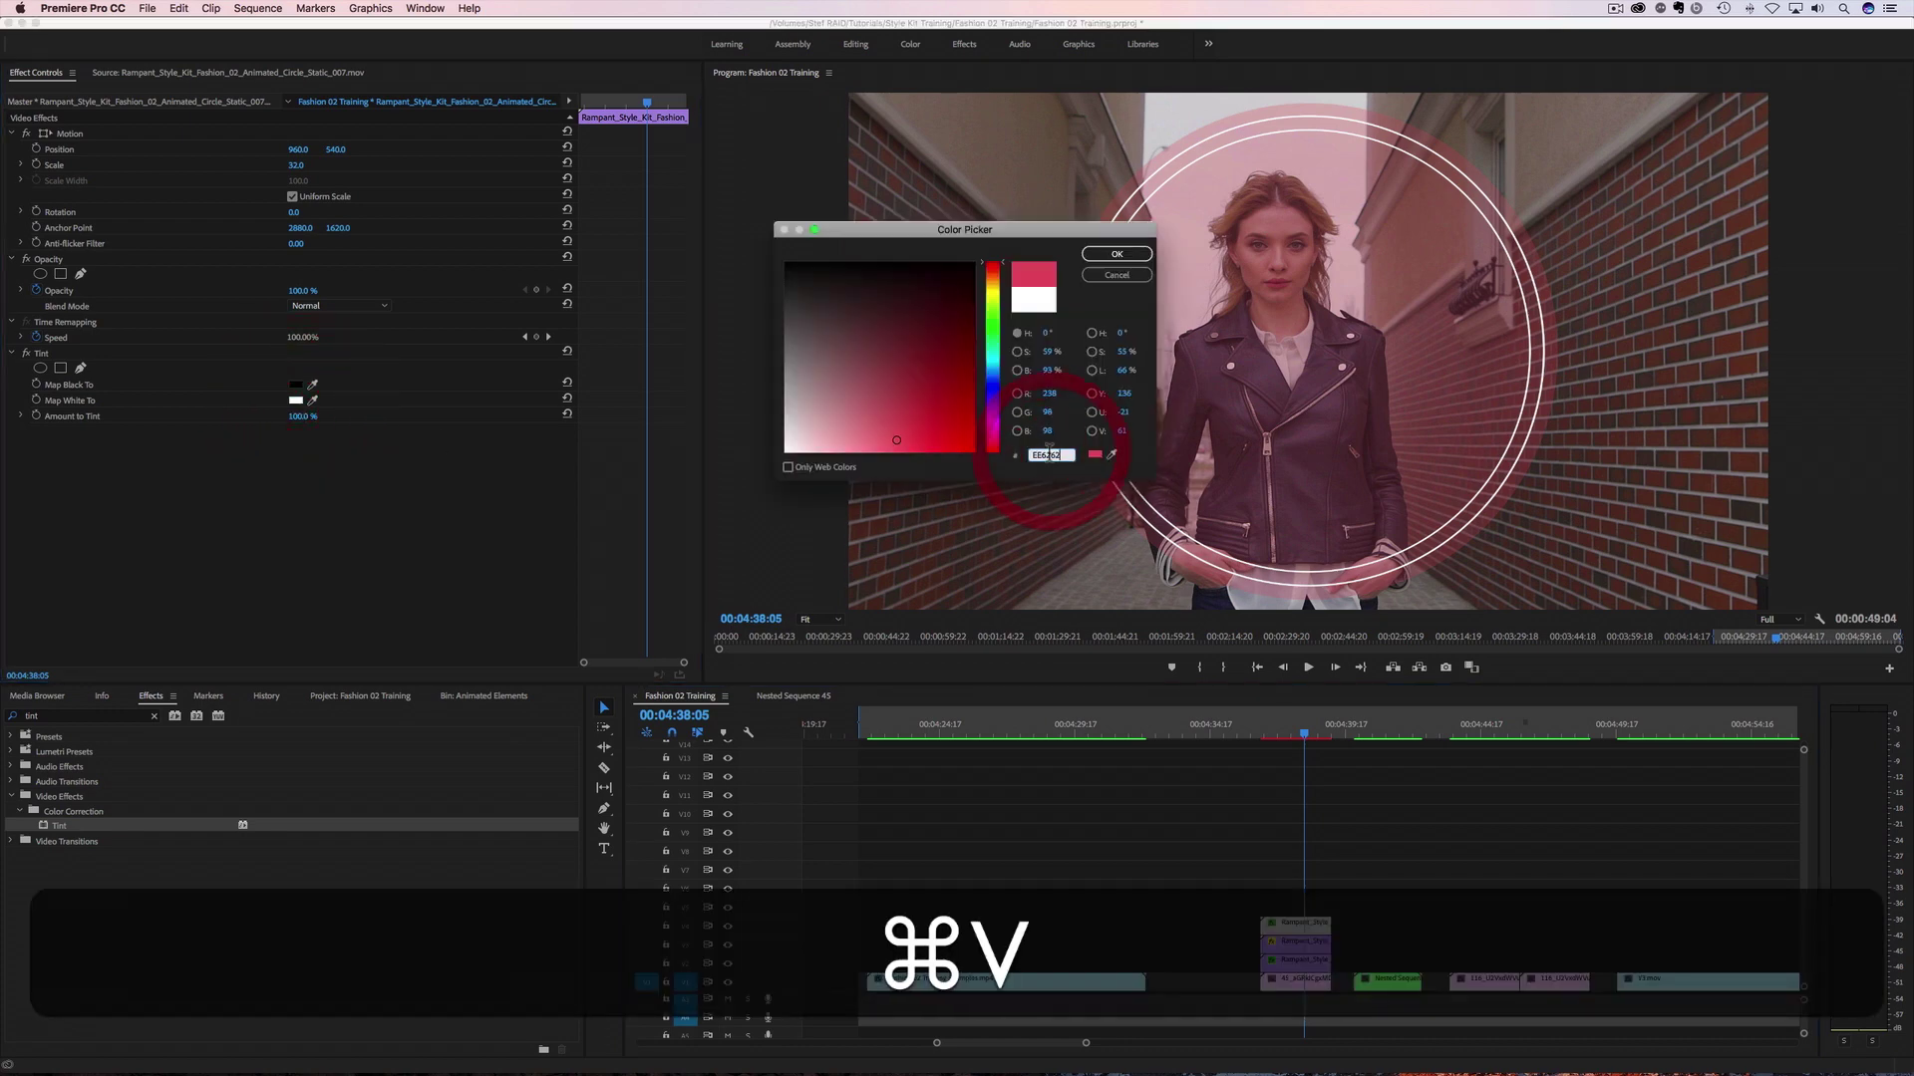
{"action": "left_click", "coordinate": [1116, 253]}
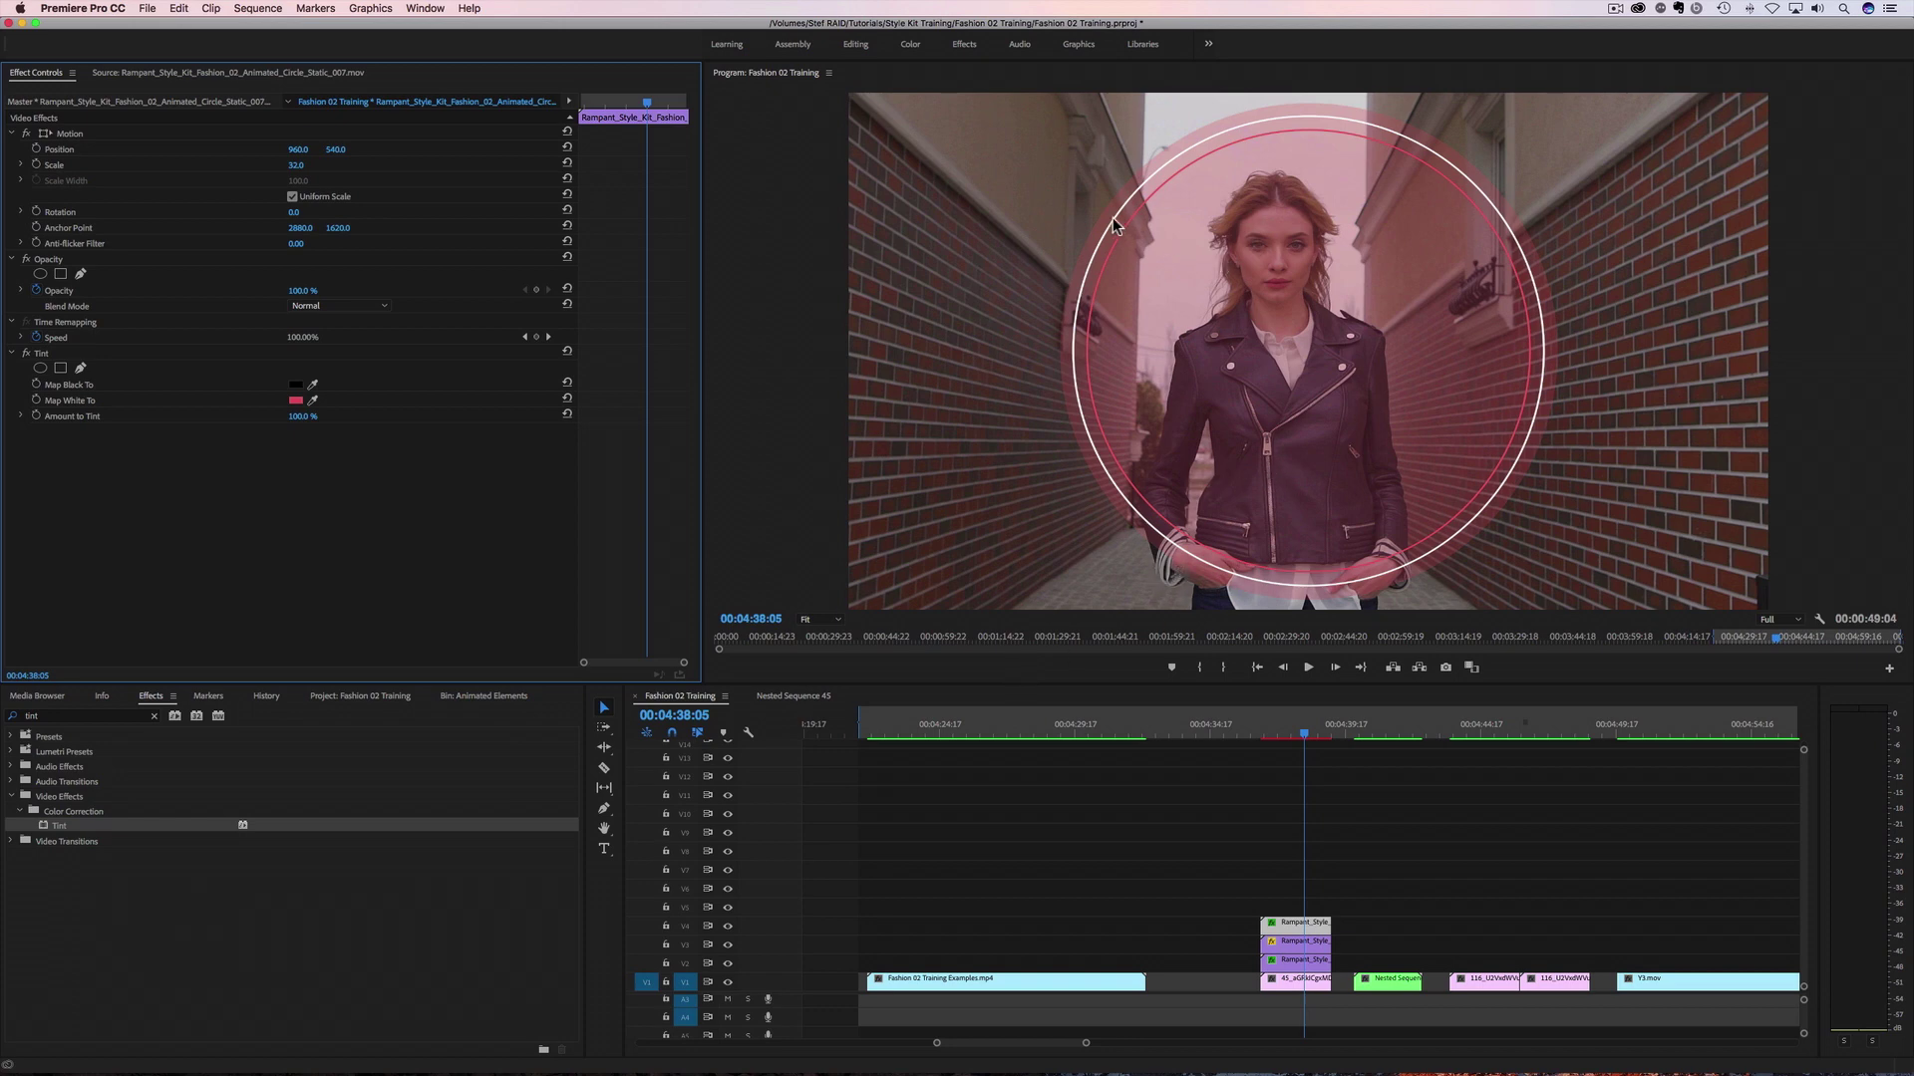
Render the sequence previews, replay the layered circle animation from its start and stop at 00:04:37:18.
{"action": "left_click_drag", "start_coordinate": [1304, 734], "coordinate": [1254, 738]}
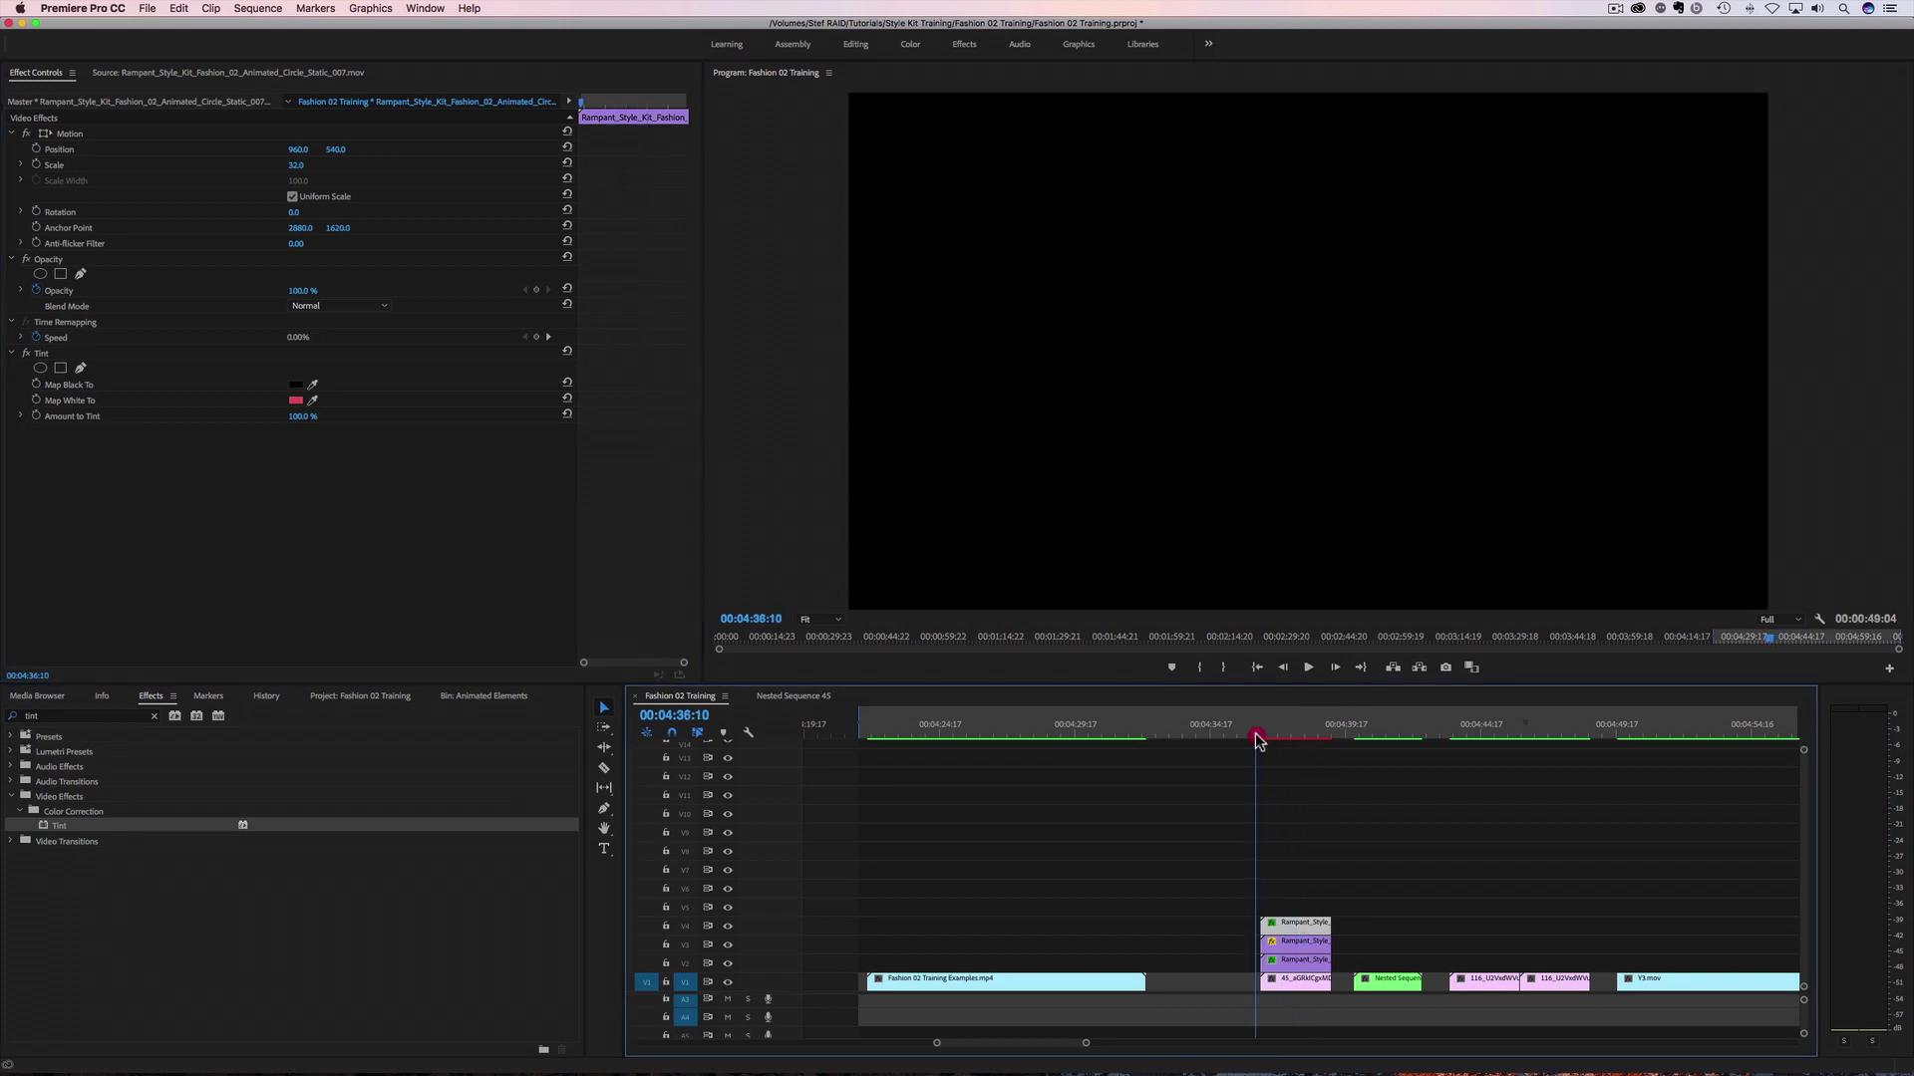
{"action": "key", "text": "Return"}
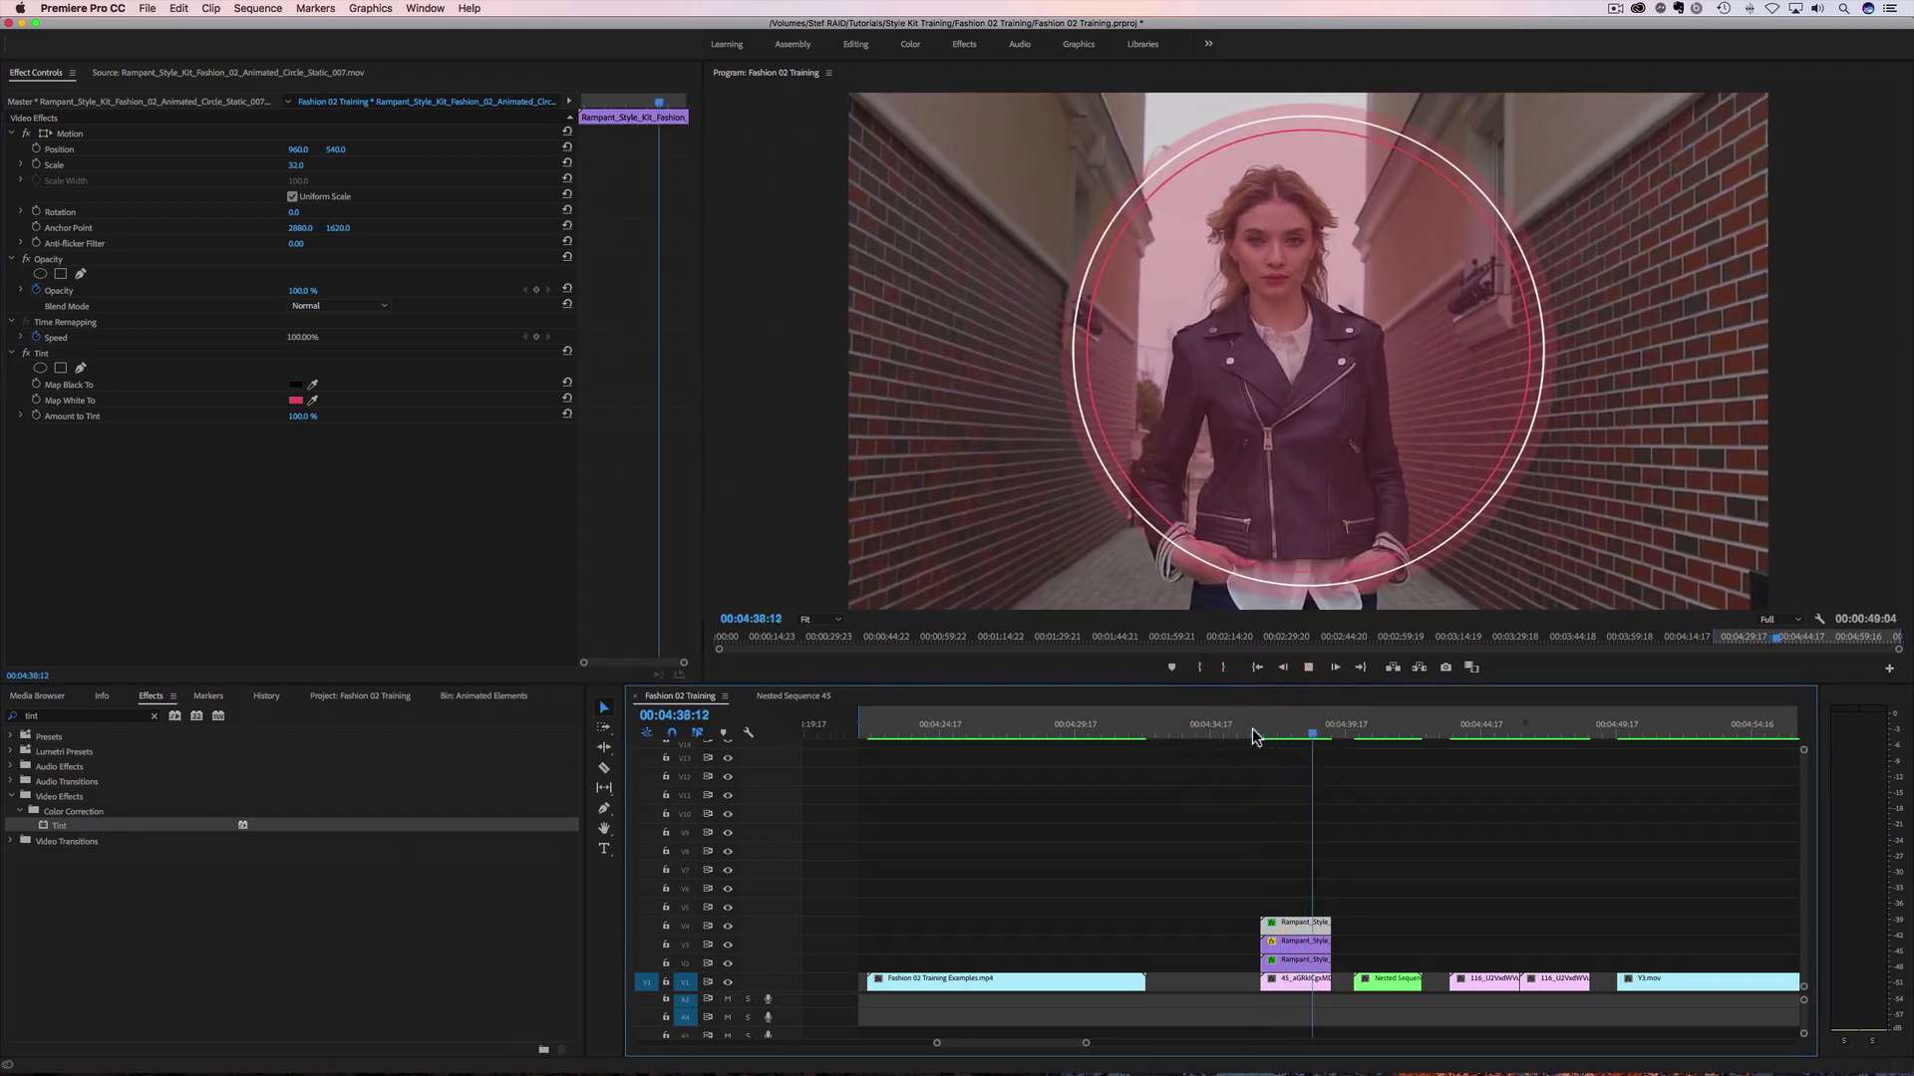
{"action": "key", "text": "space"}
{"action": "left_click_drag", "start_coordinate": [1327, 734], "coordinate": [1255, 747]}
{"action": "key", "text": "space"}
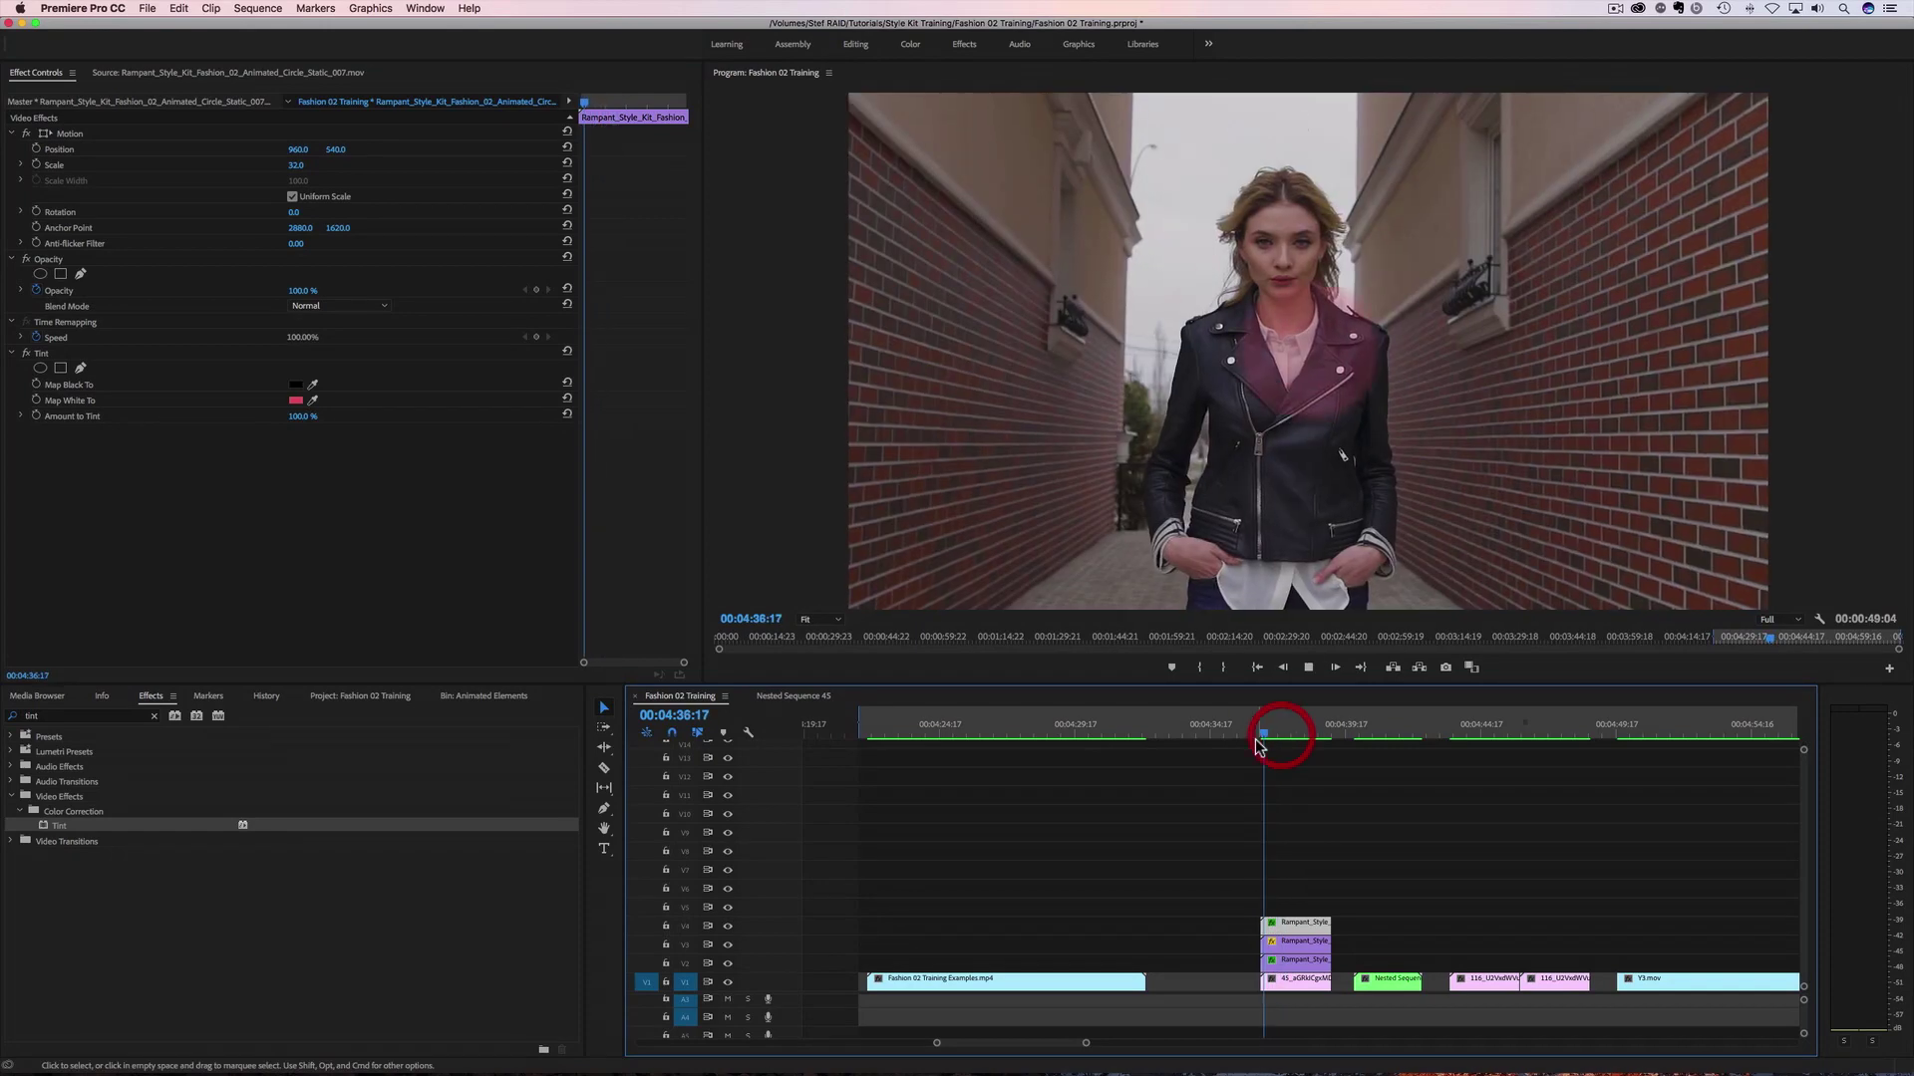
{"action": "key", "text": "space"}
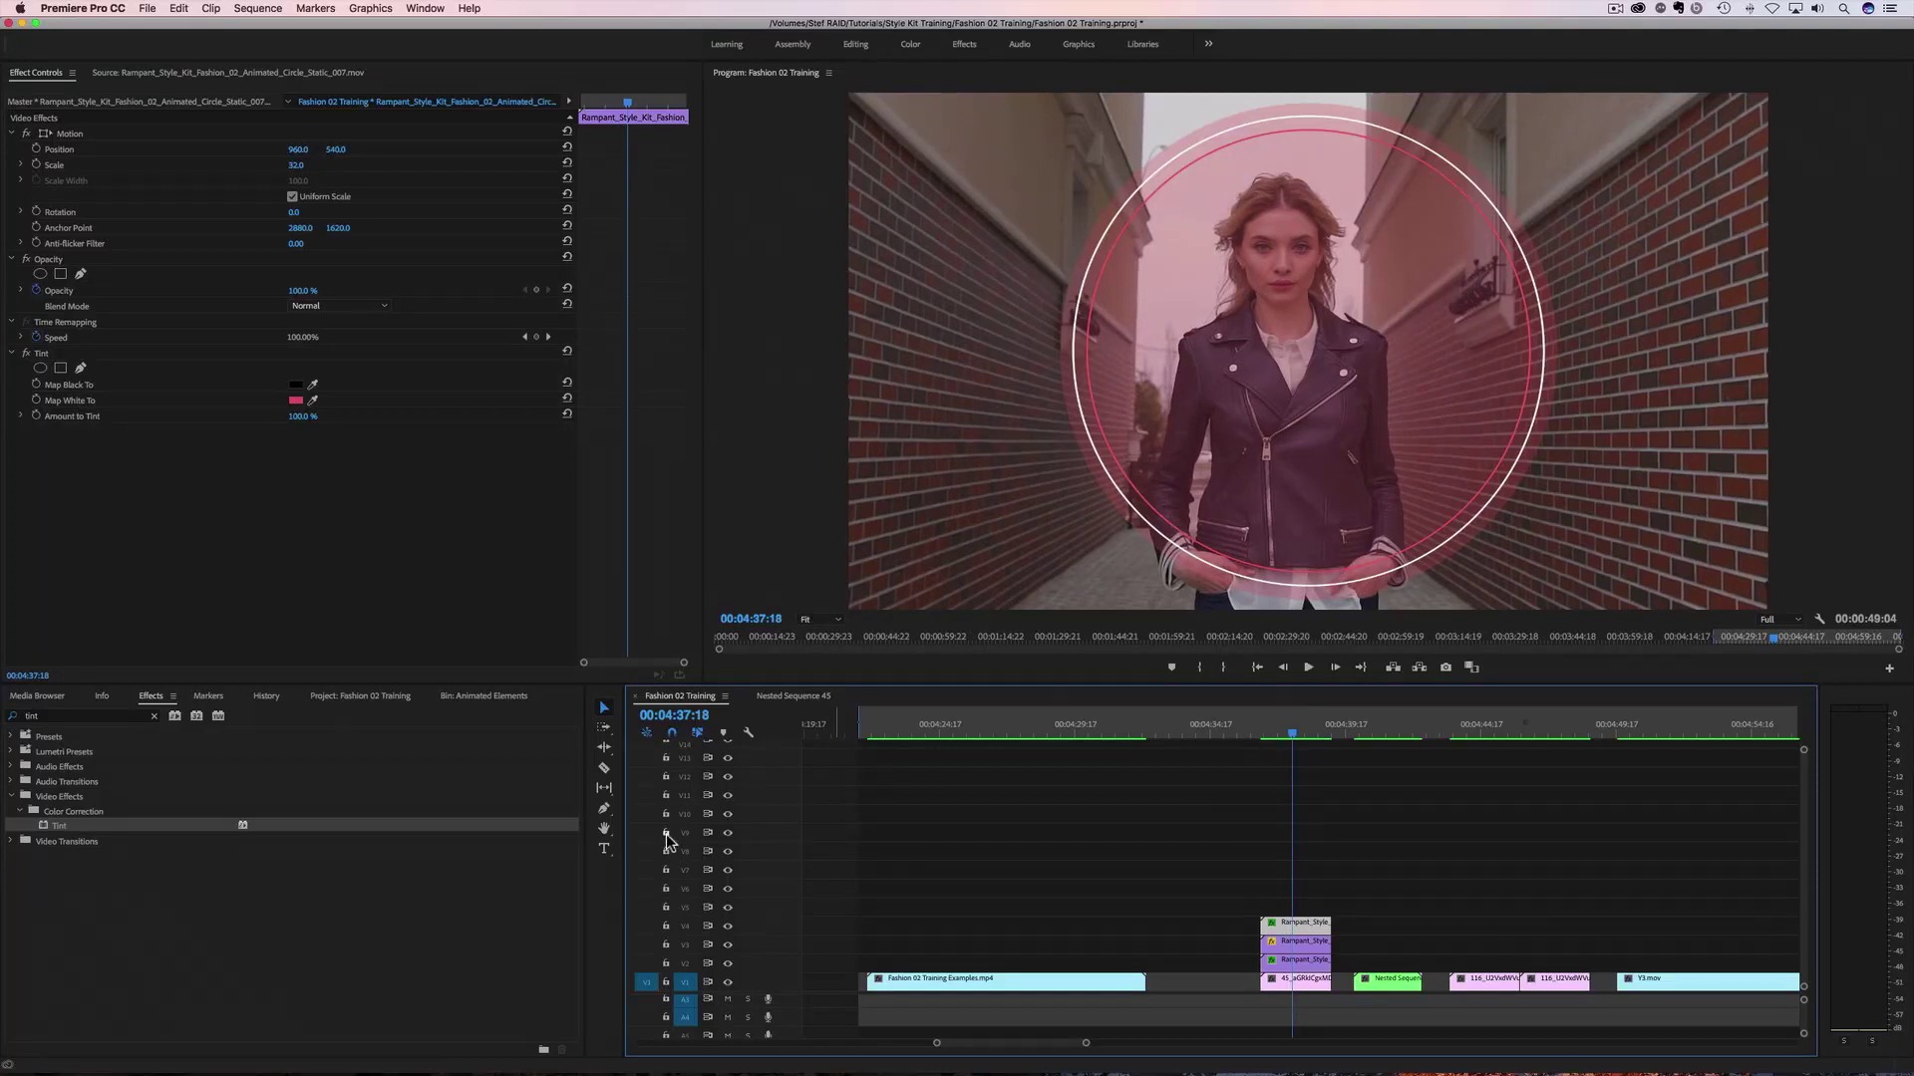
Add a text layer reading "beauty" over the brick wall in the lower-left area of the video frame.
{"action": "left_click", "coordinate": [605, 852]}
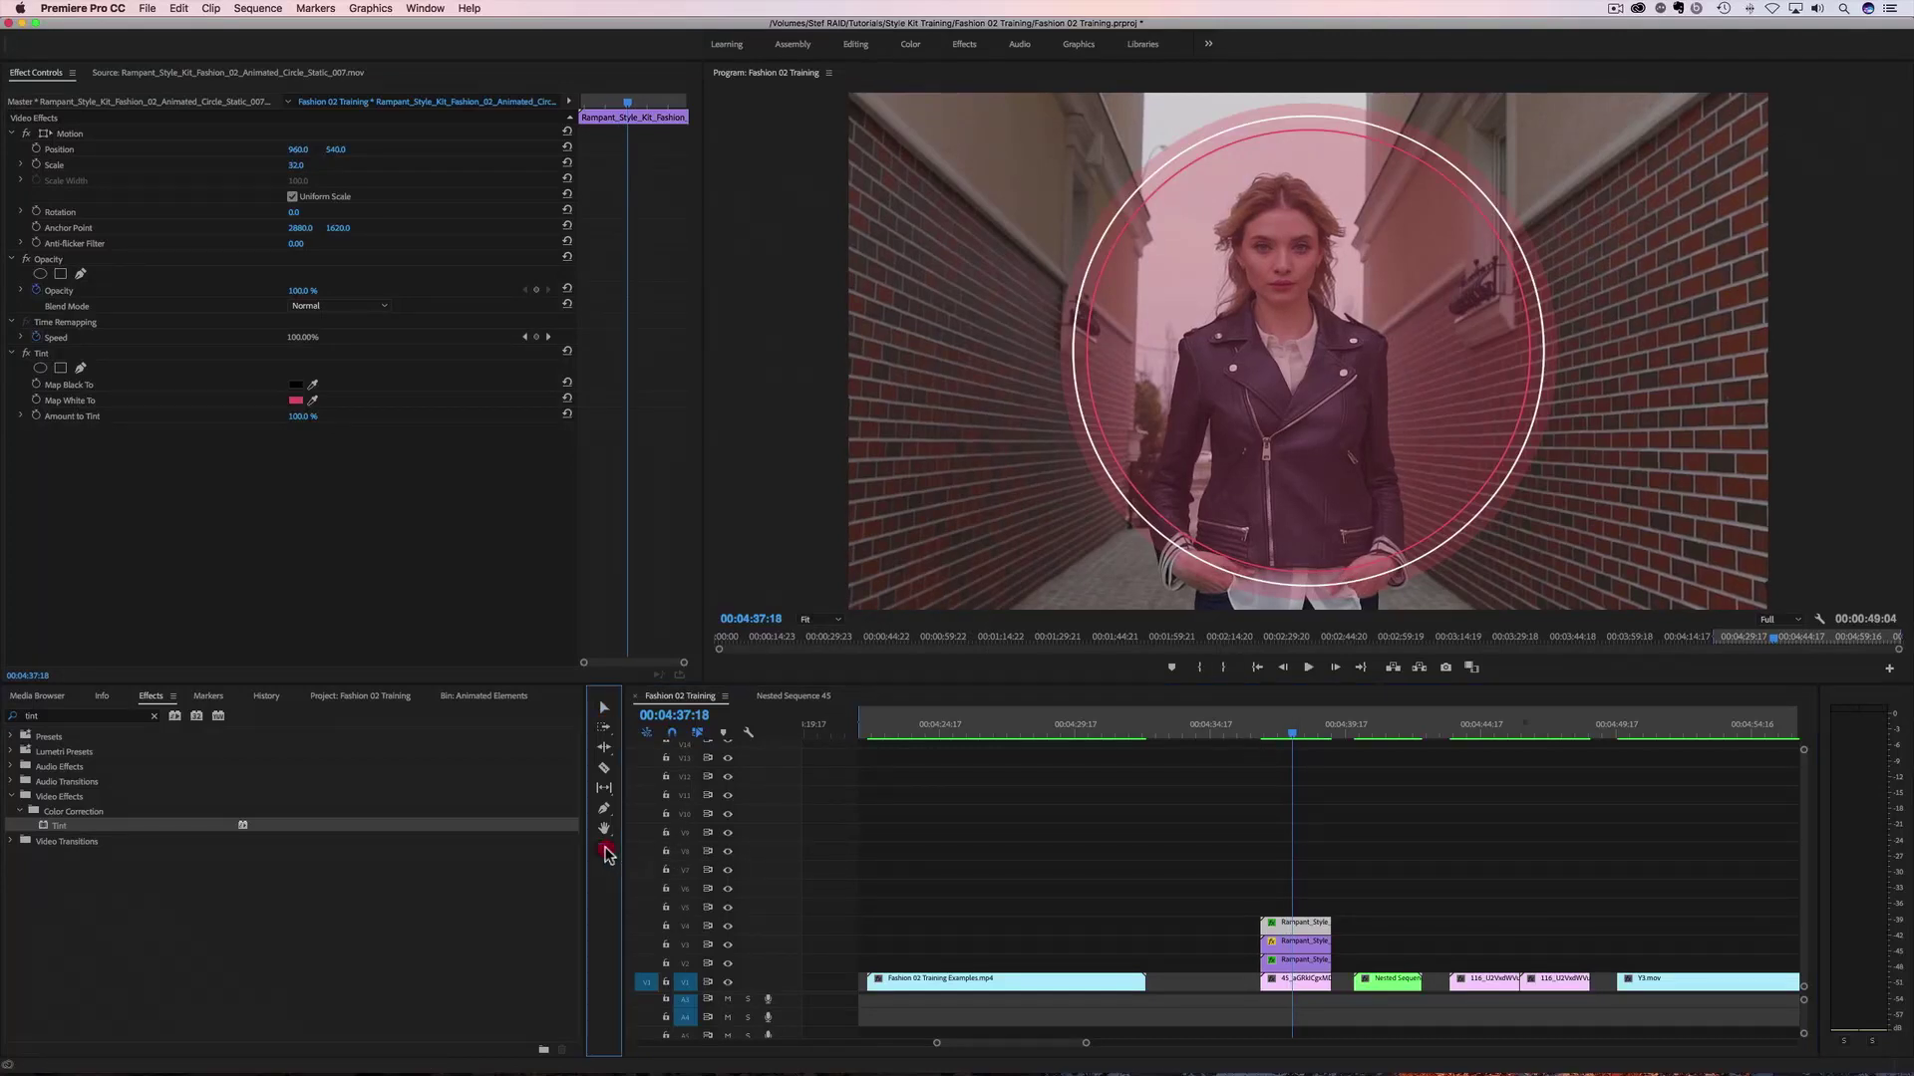
{"action": "left_click", "coordinate": [913, 522]}
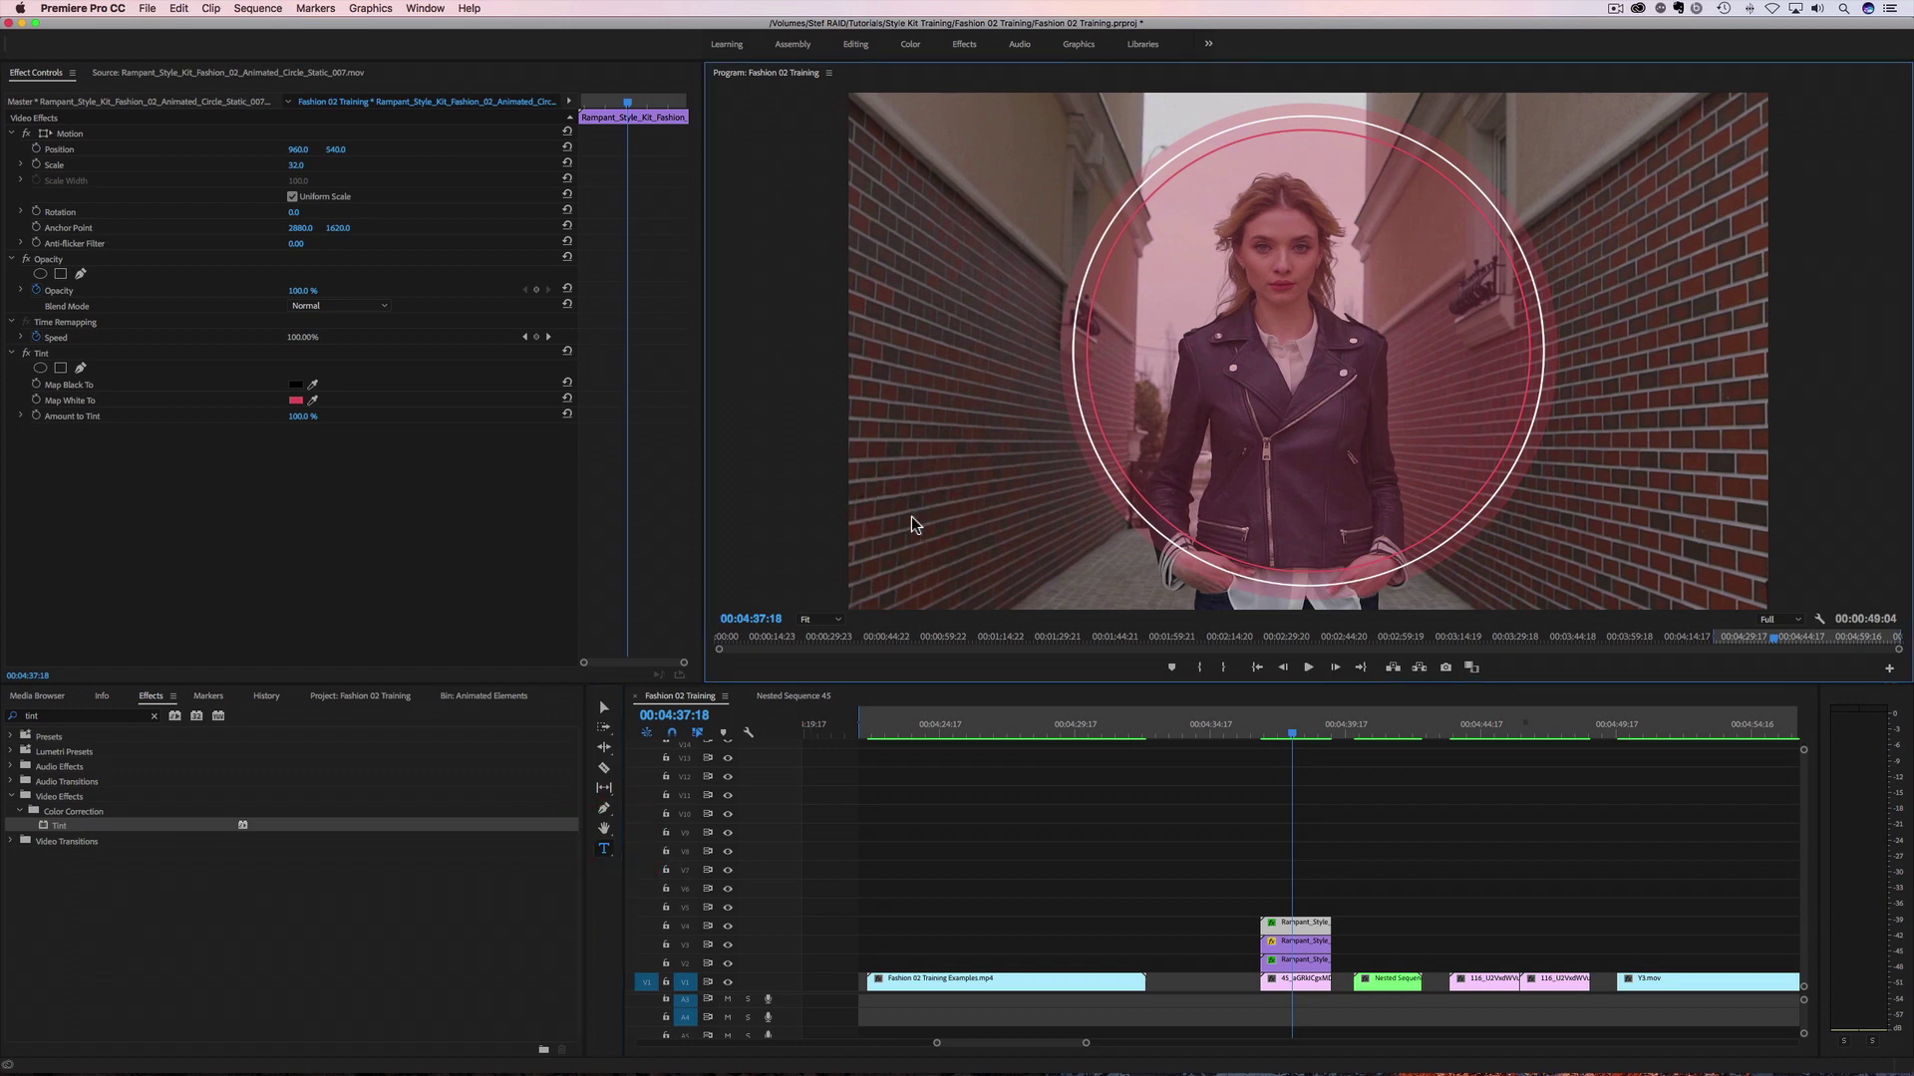
{"action": "left_click", "coordinate": [913, 517]}
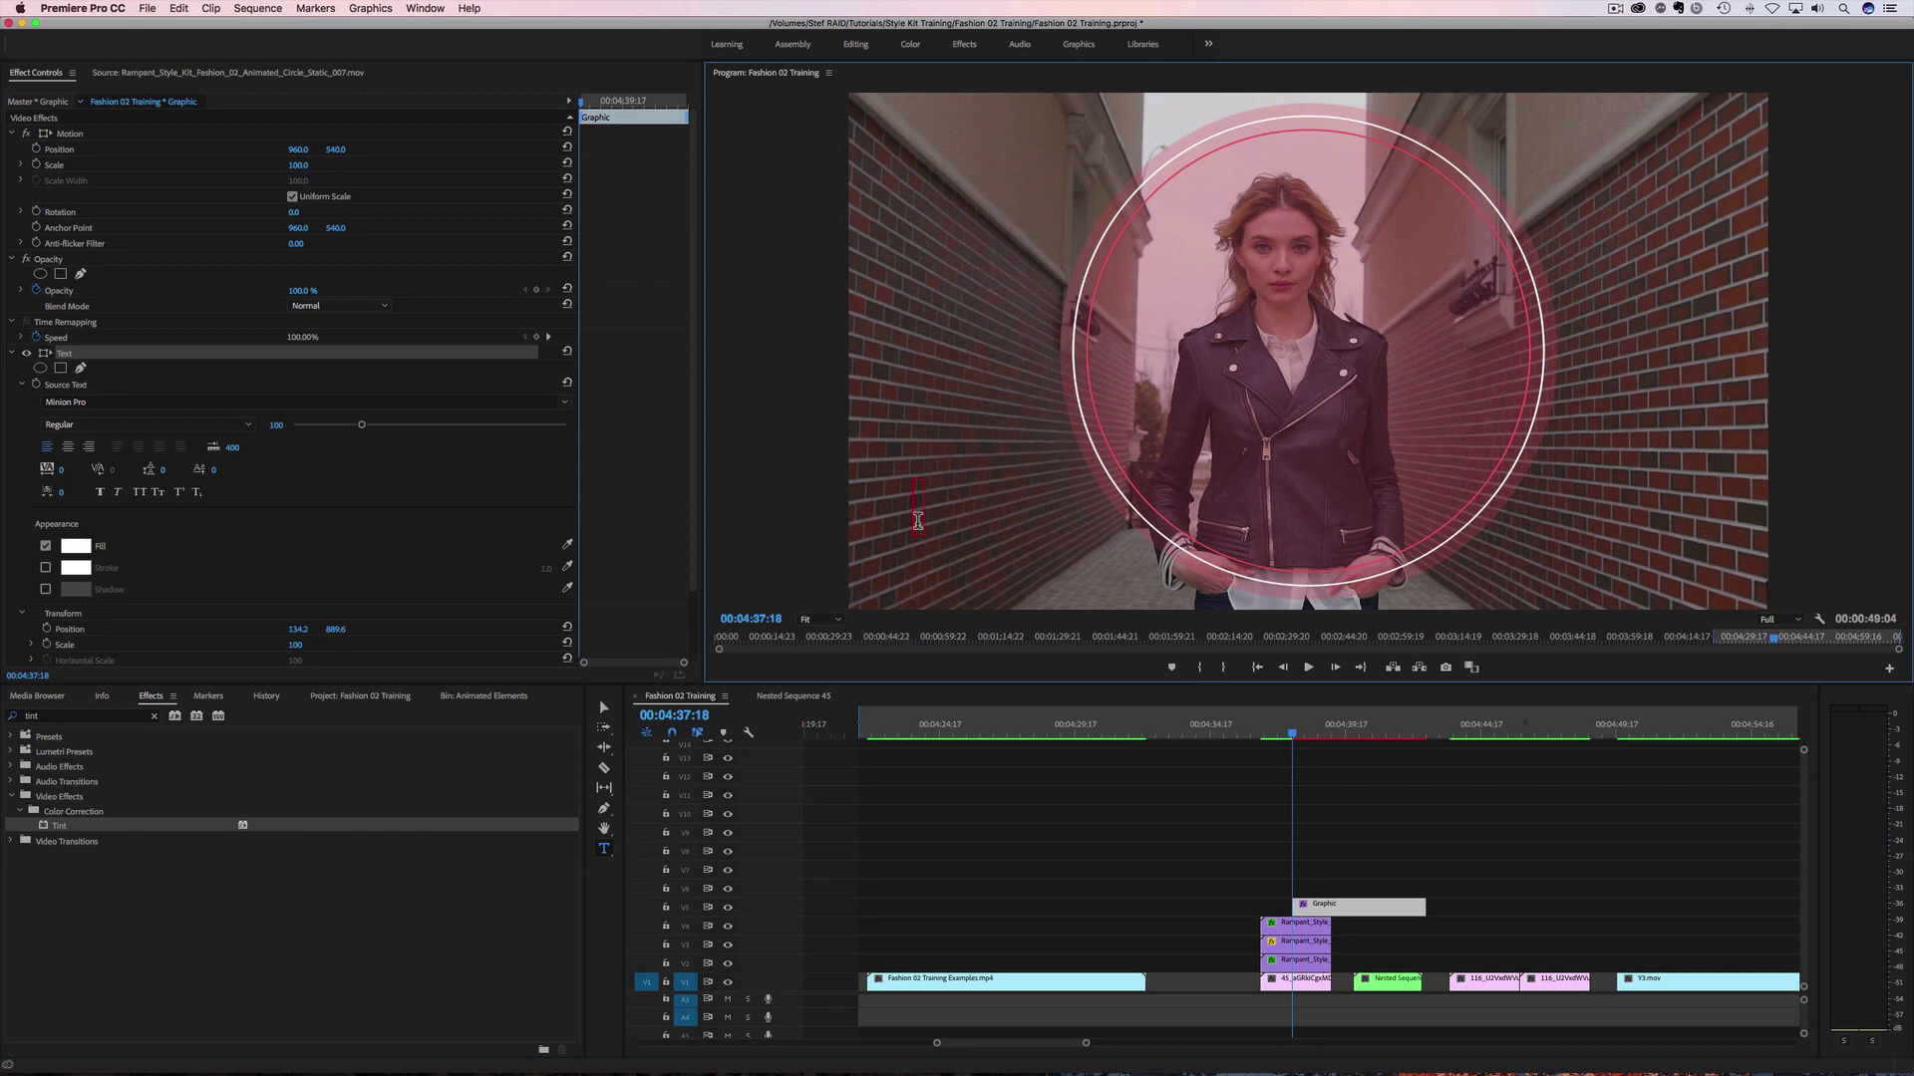
{"action": "type", "text": "beauty"}
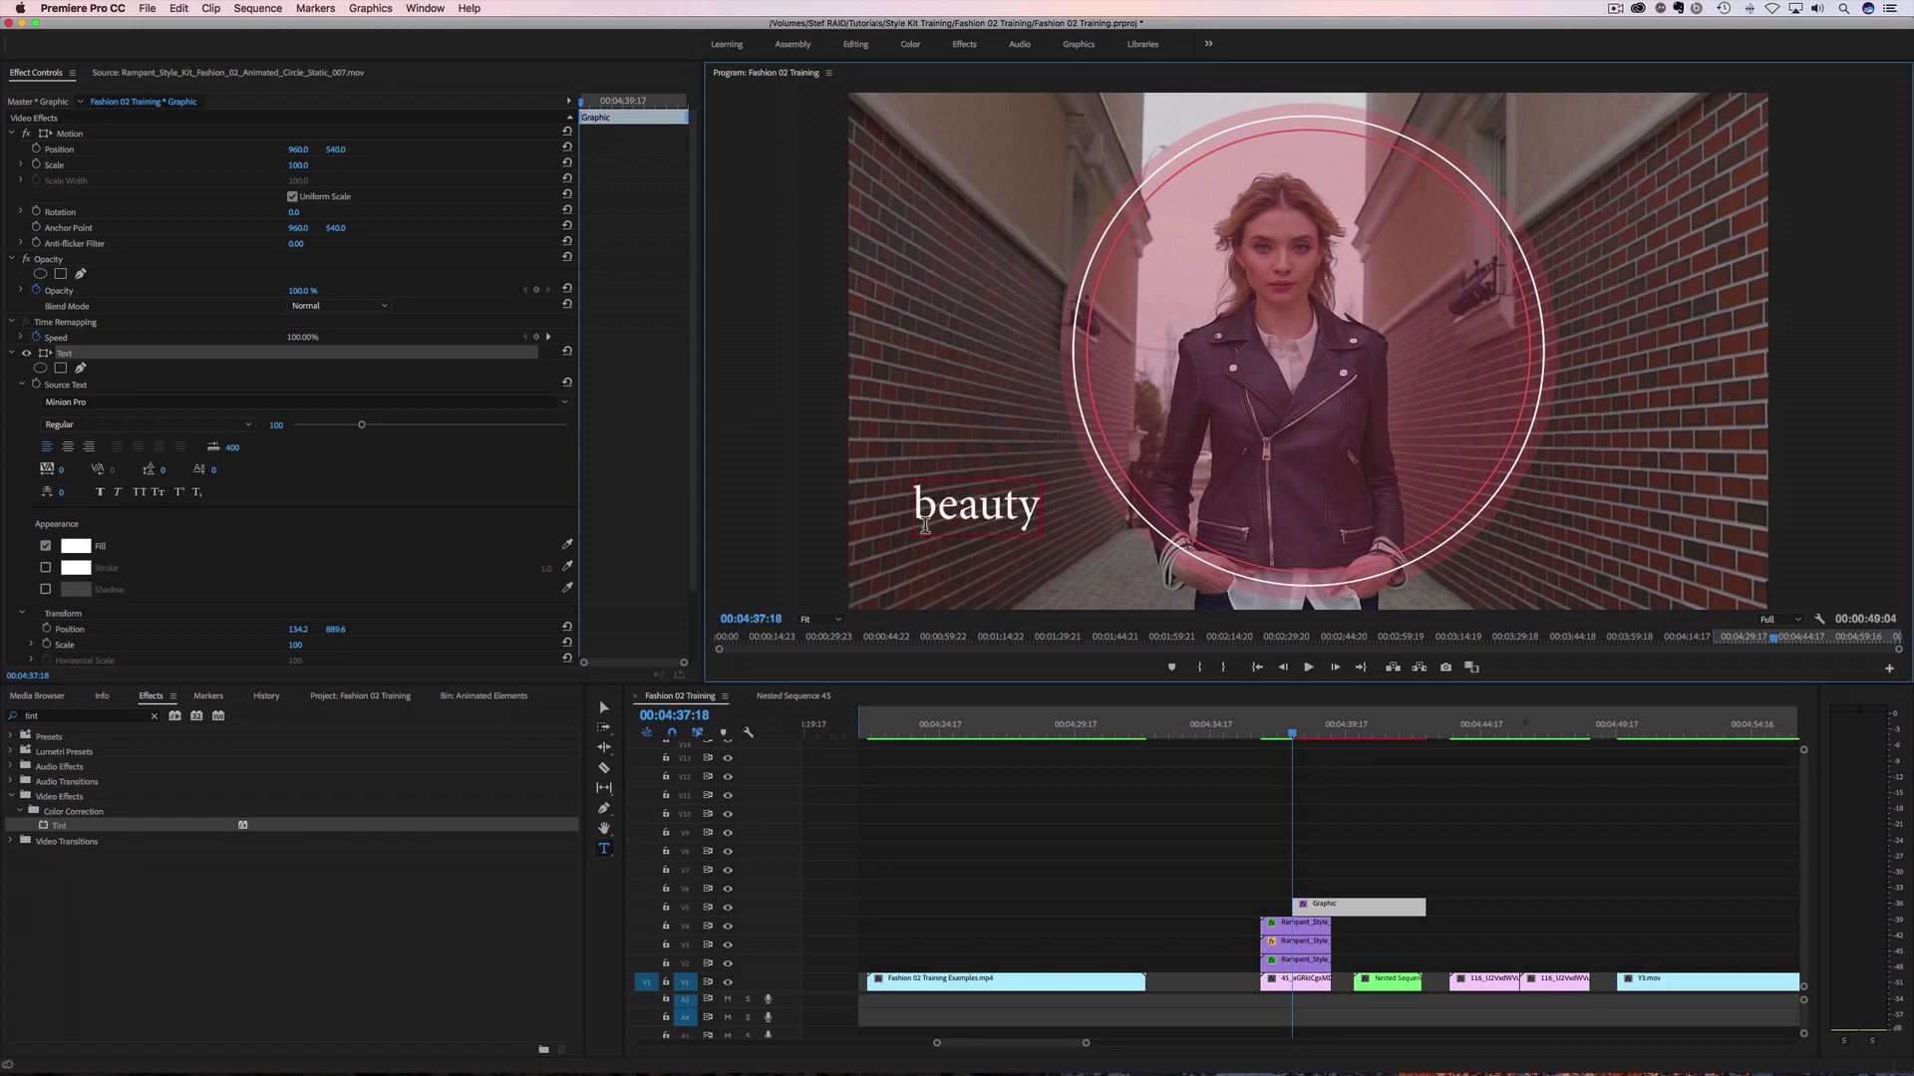
Change the font of the "beauty" title text to Caveat.
{"action": "double_click", "coordinate": [932, 498]}
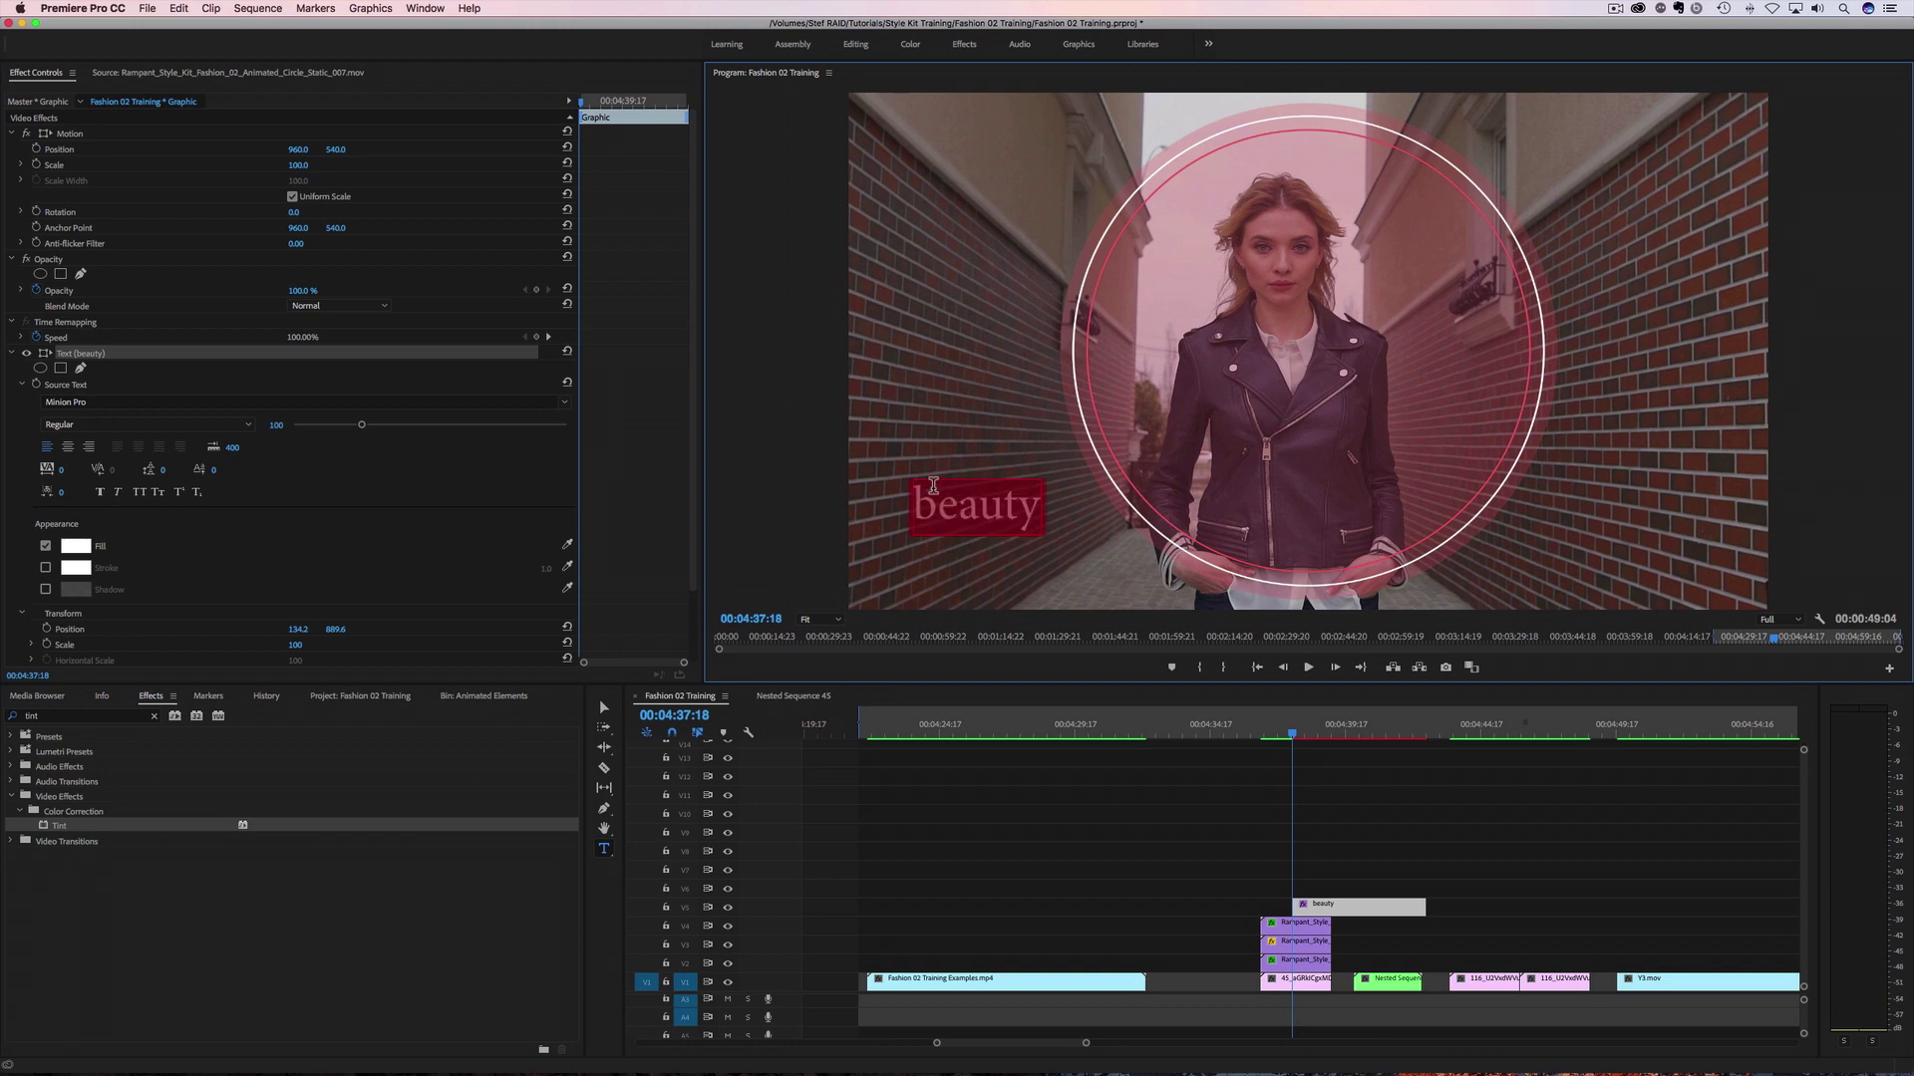
{"action": "left_click", "coordinate": [564, 402]}
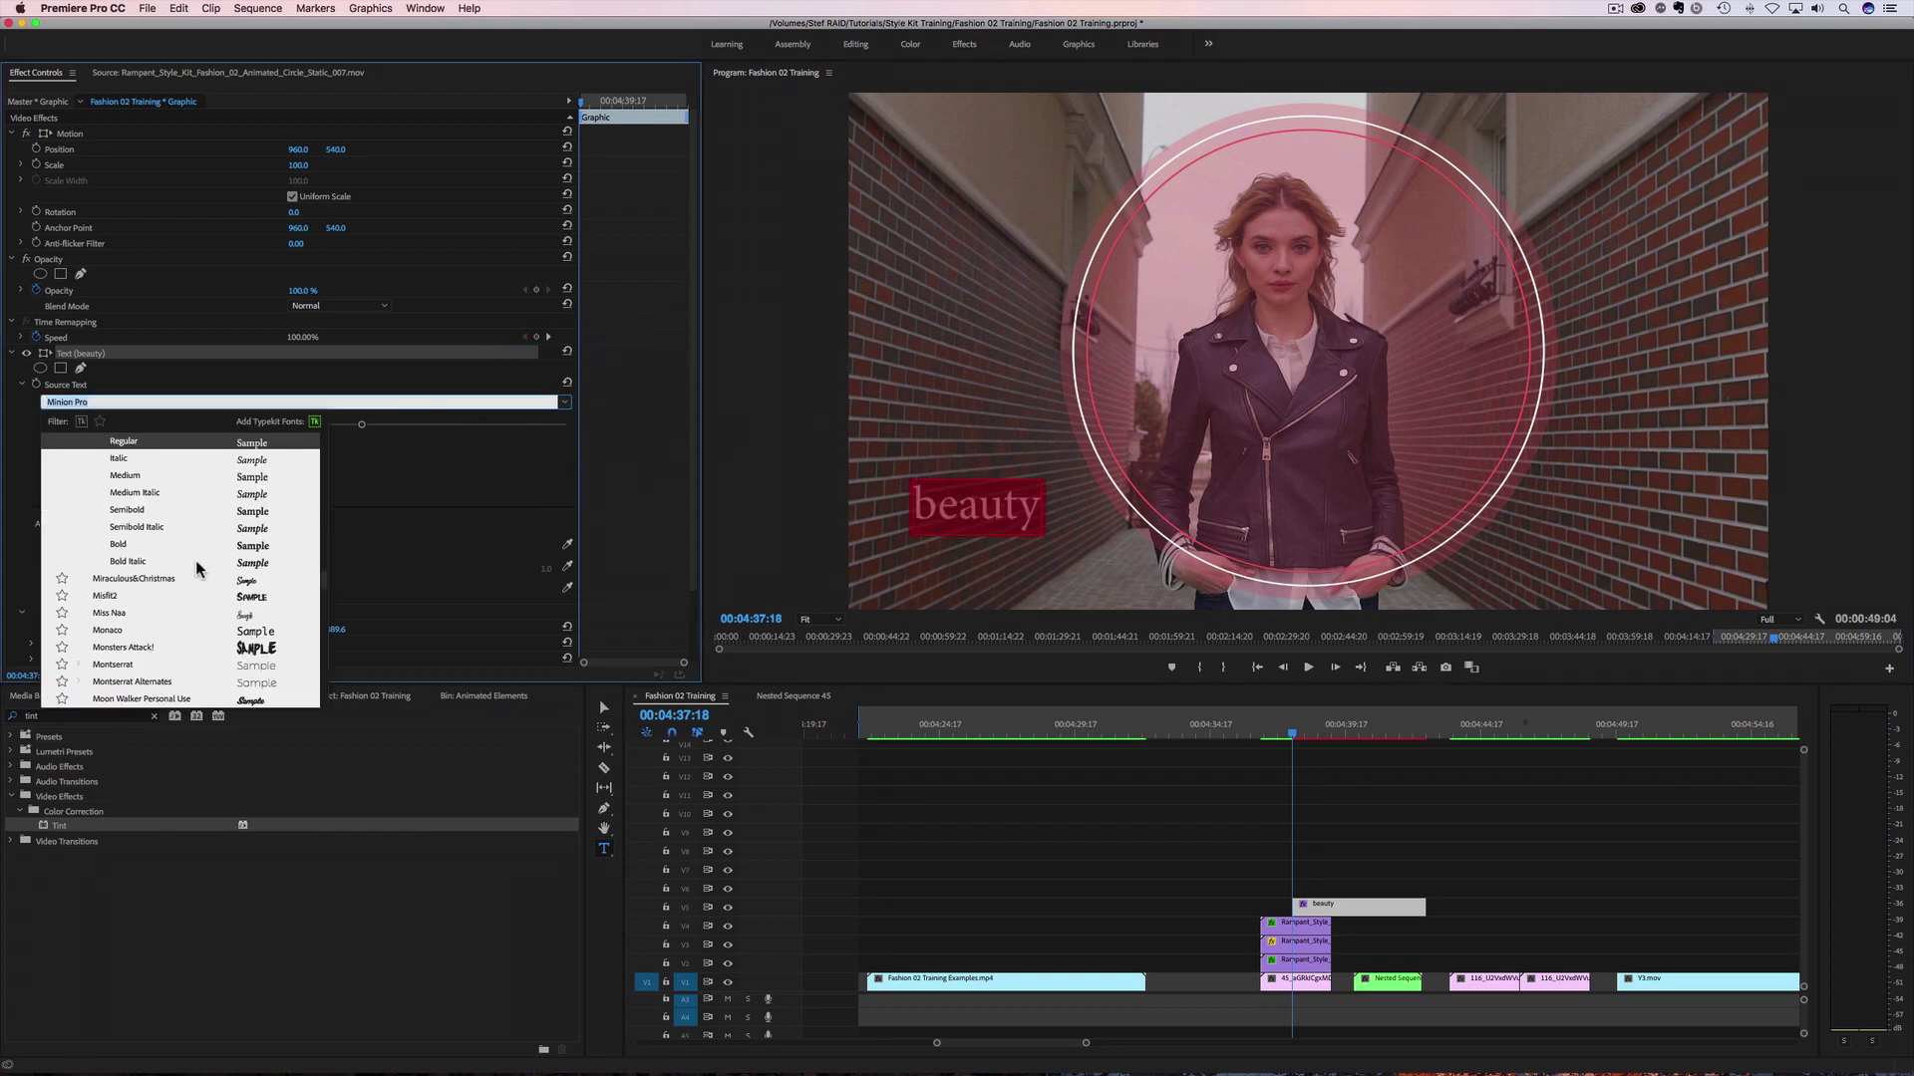
{"action": "scroll", "coordinate": [196, 568], "scroll_direction": "up", "scroll_amount": 15}
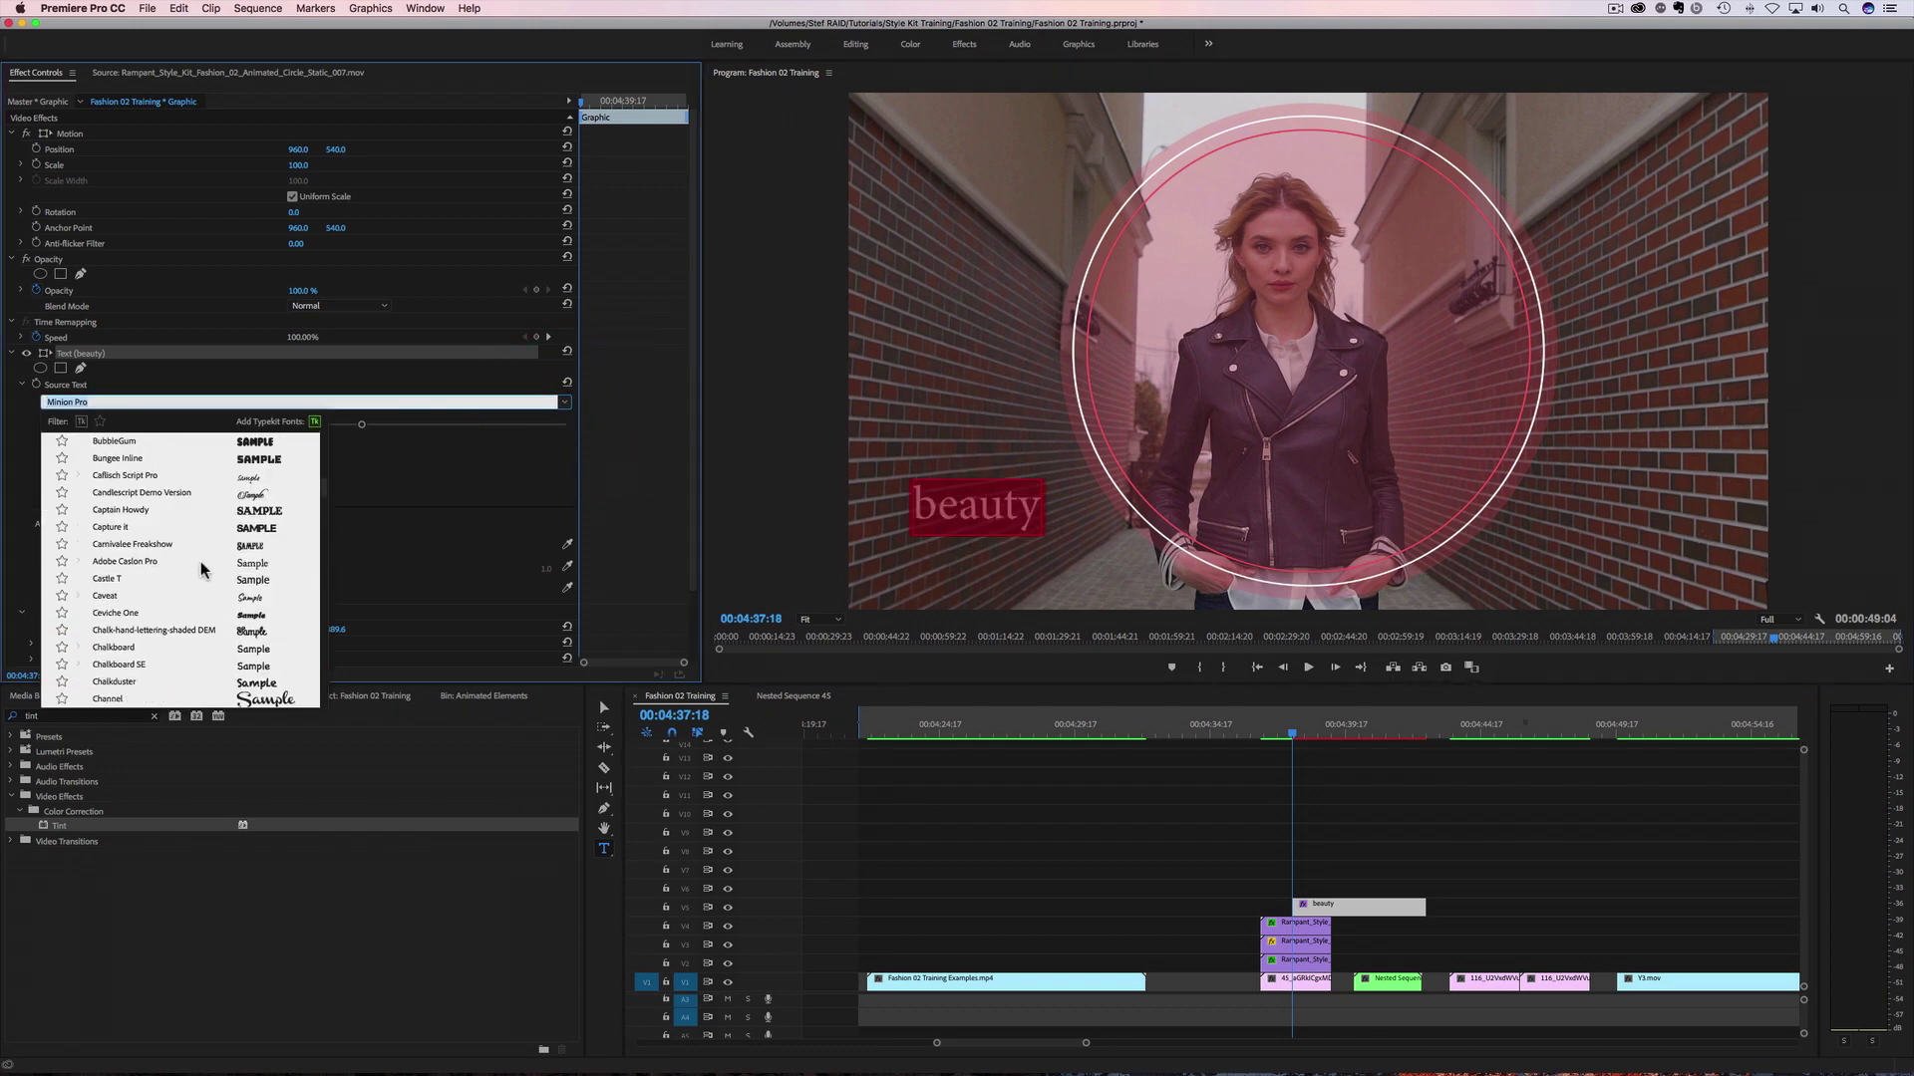
{"action": "left_click", "coordinate": [108, 596]}
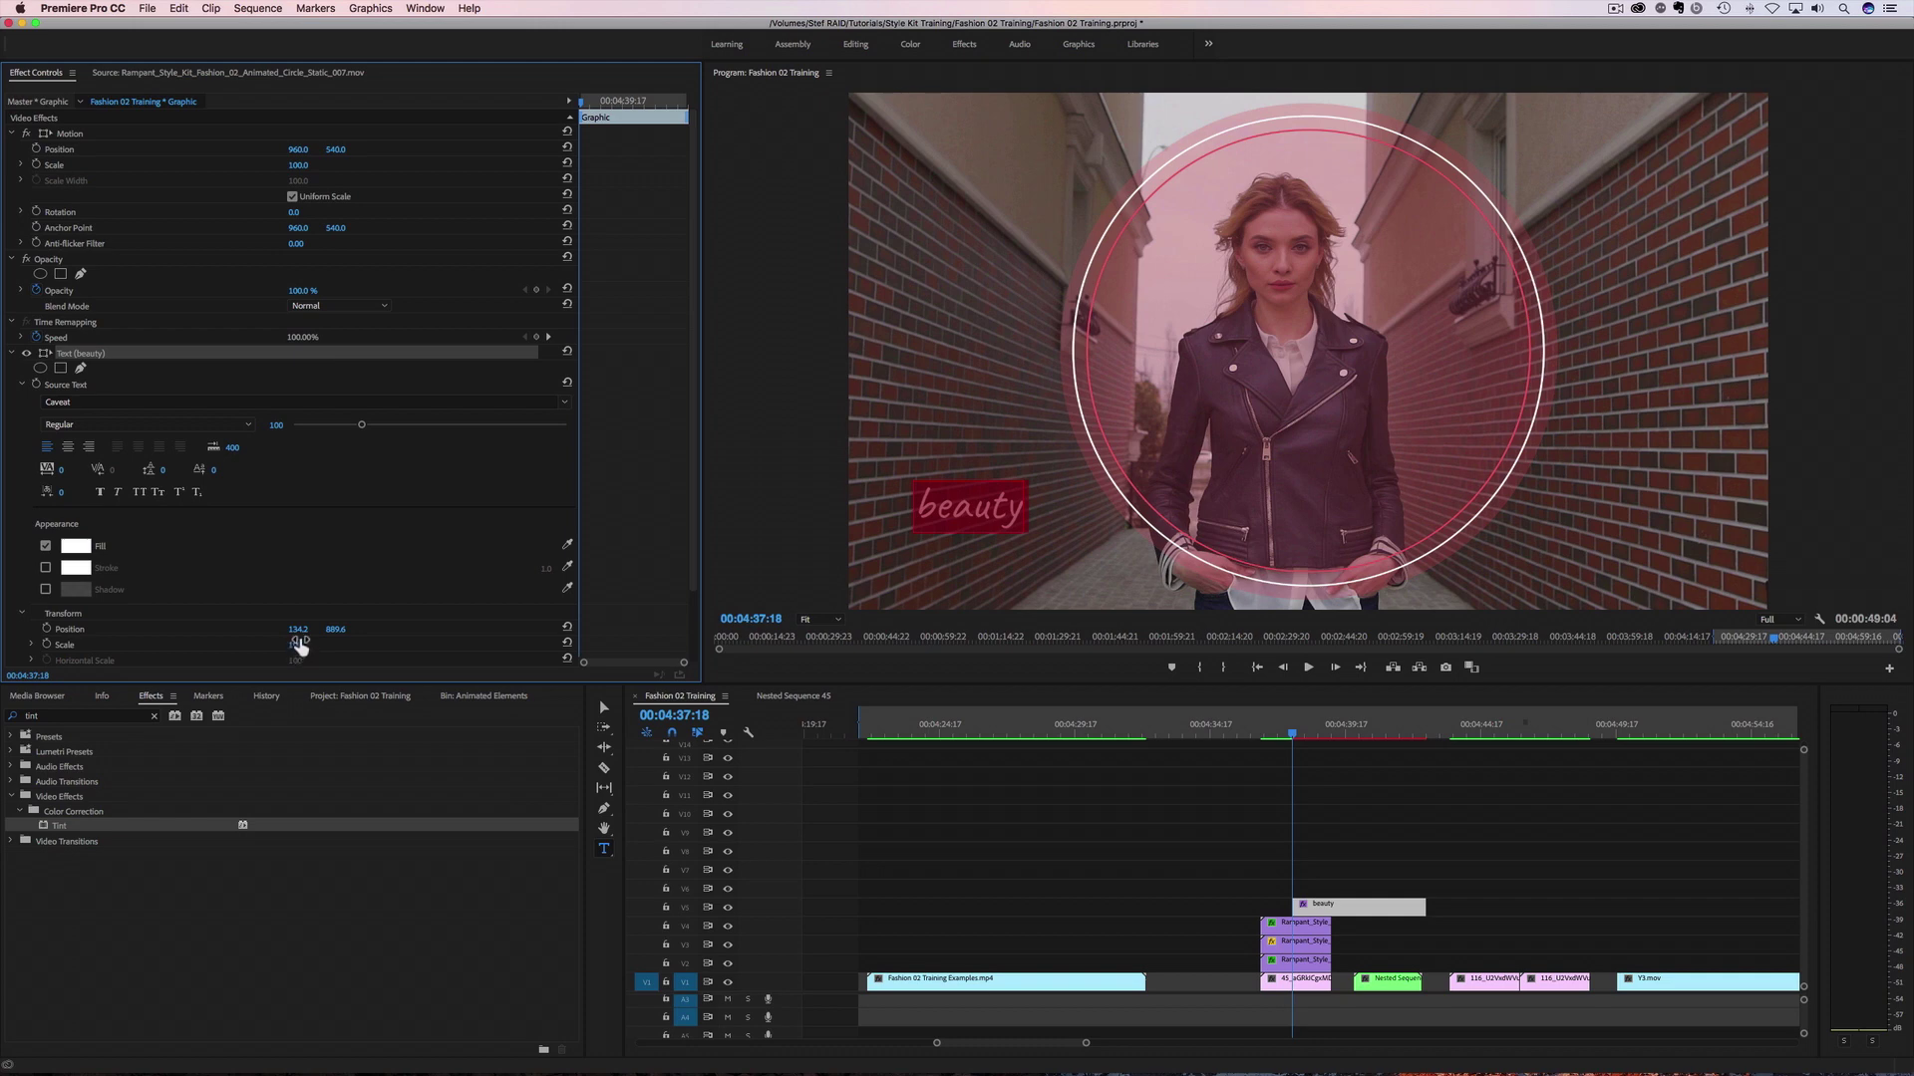
Enlarge the "beauty" text to font size 396 and move it to position 62.2, 944.6.
{"action": "left_click_drag", "start_coordinate": [362, 425], "coordinate": [478, 438]}
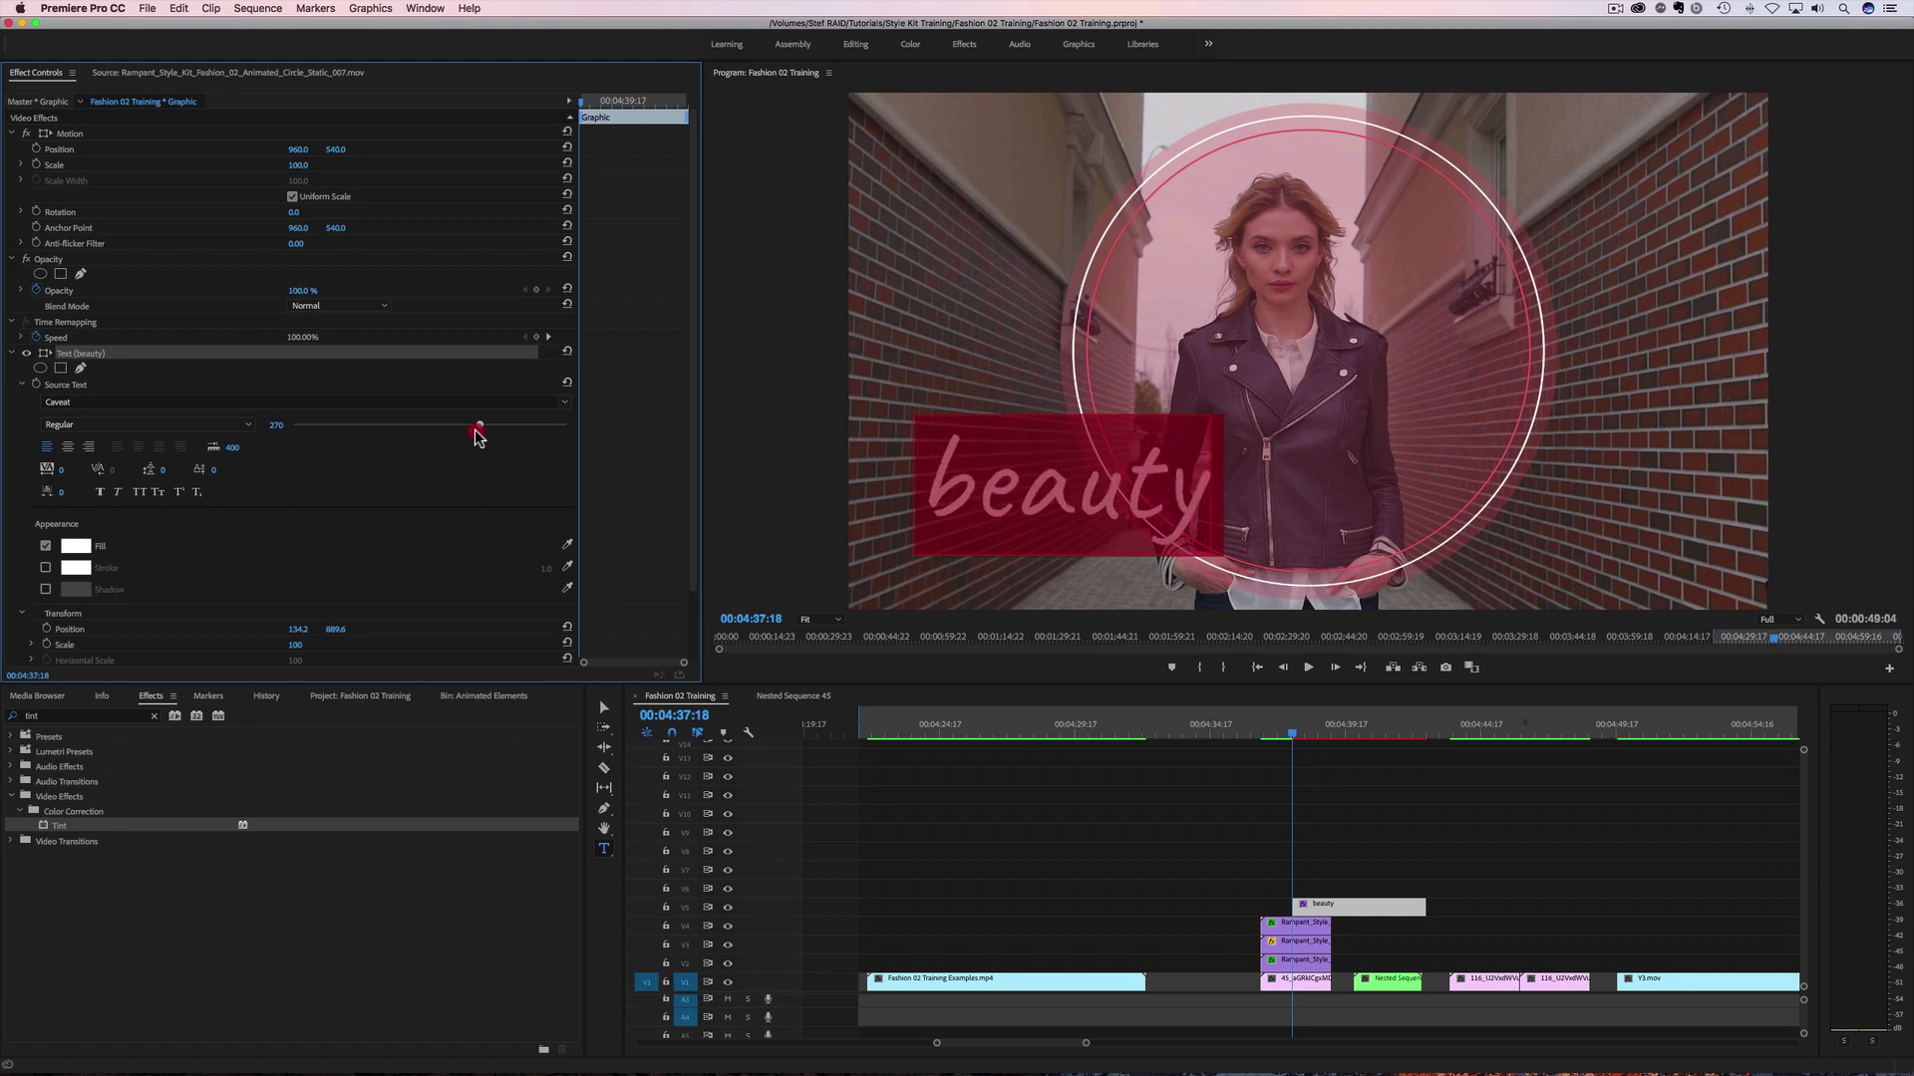
{"action": "left_click_drag", "start_coordinate": [478, 435], "coordinate": [561, 440]}
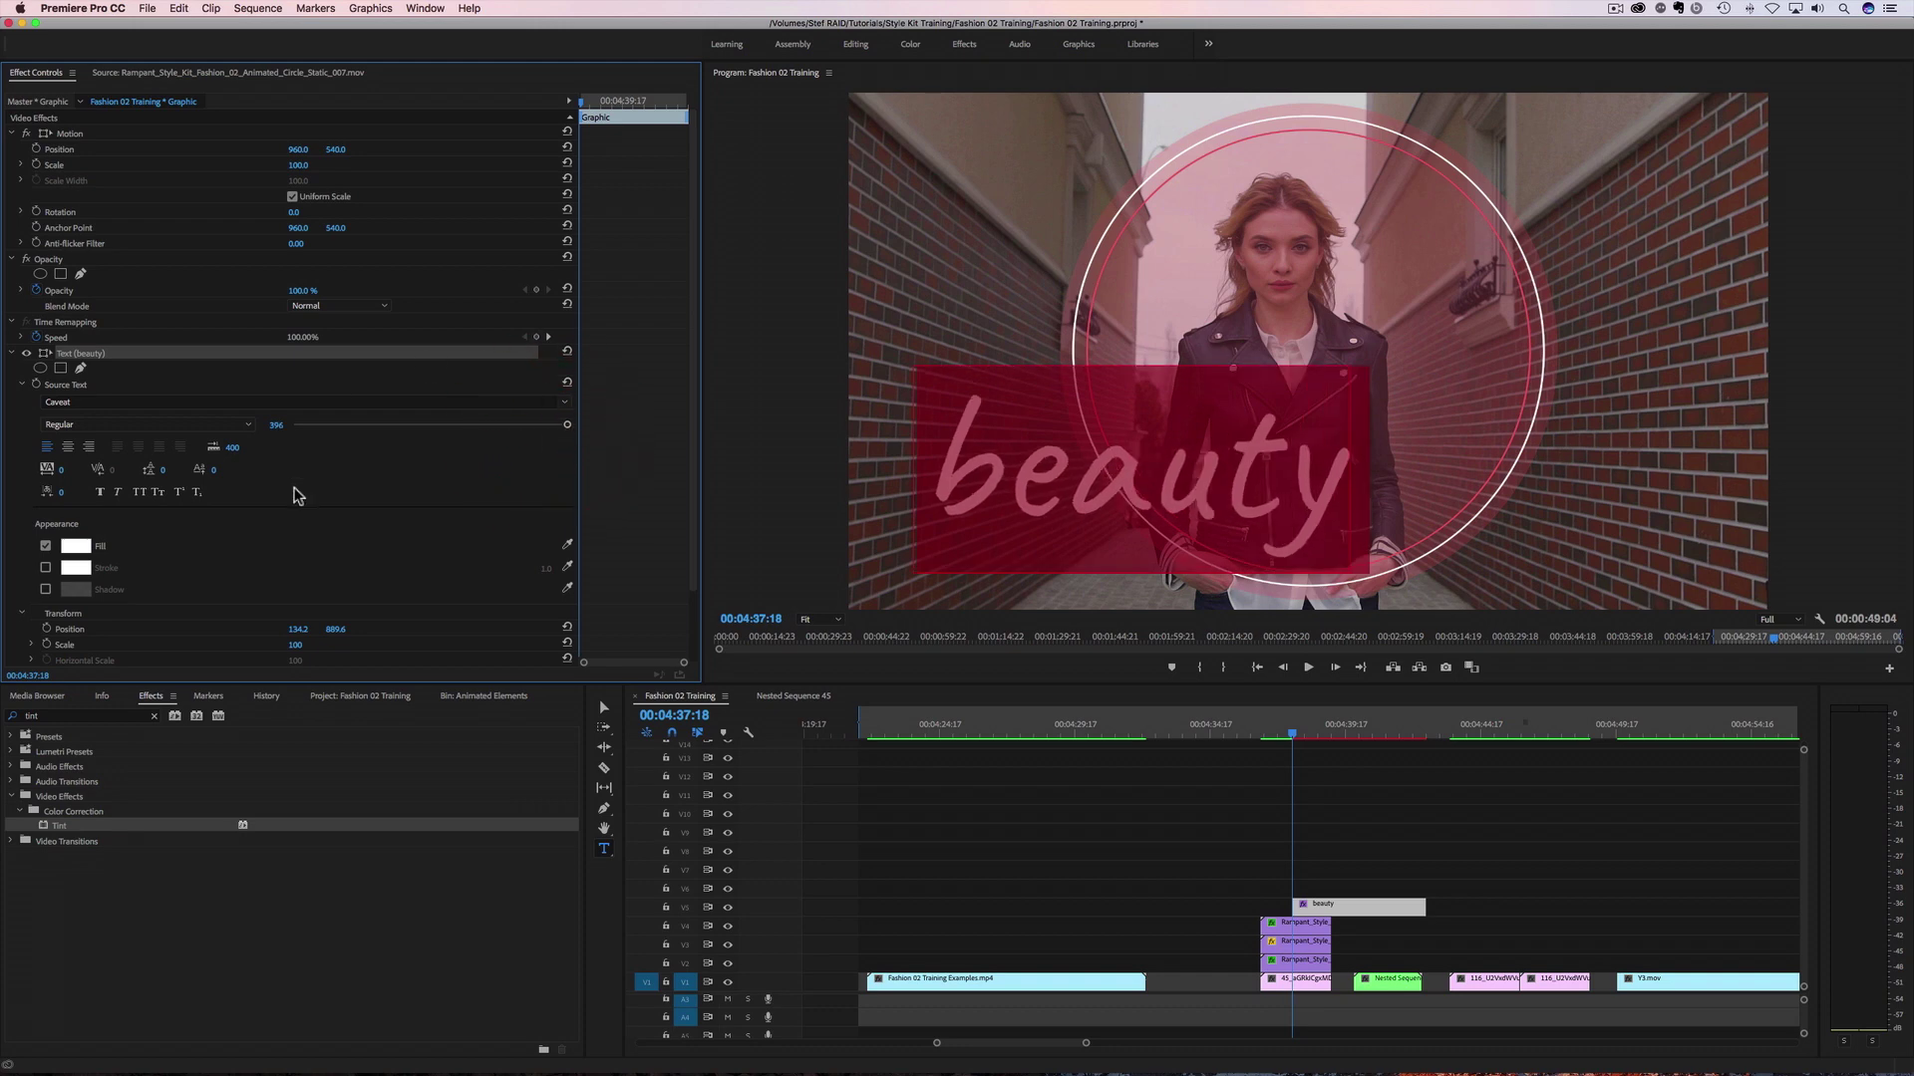
{"action": "left_click_drag", "start_coordinate": [297, 629], "coordinate": [297, 631]}
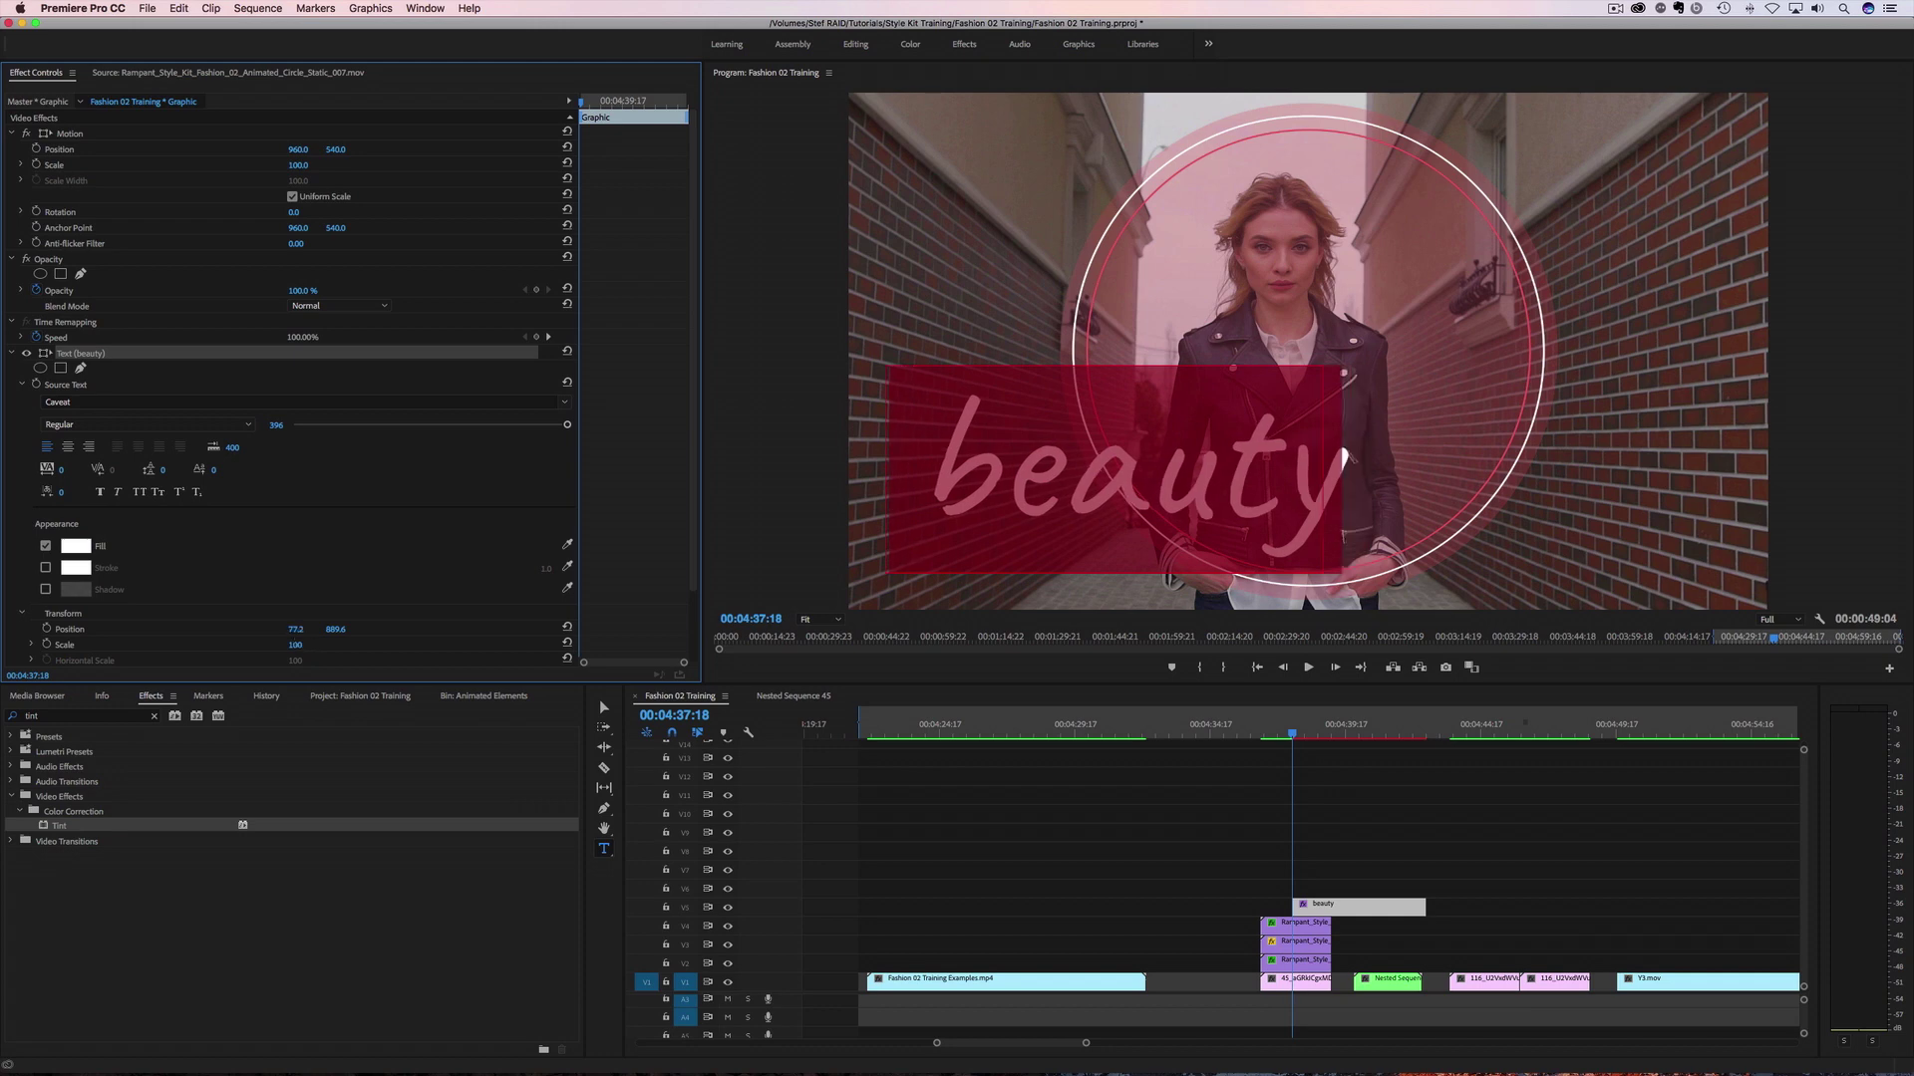
{"action": "left_click_drag", "start_coordinate": [299, 629], "coordinate": [337, 640]}
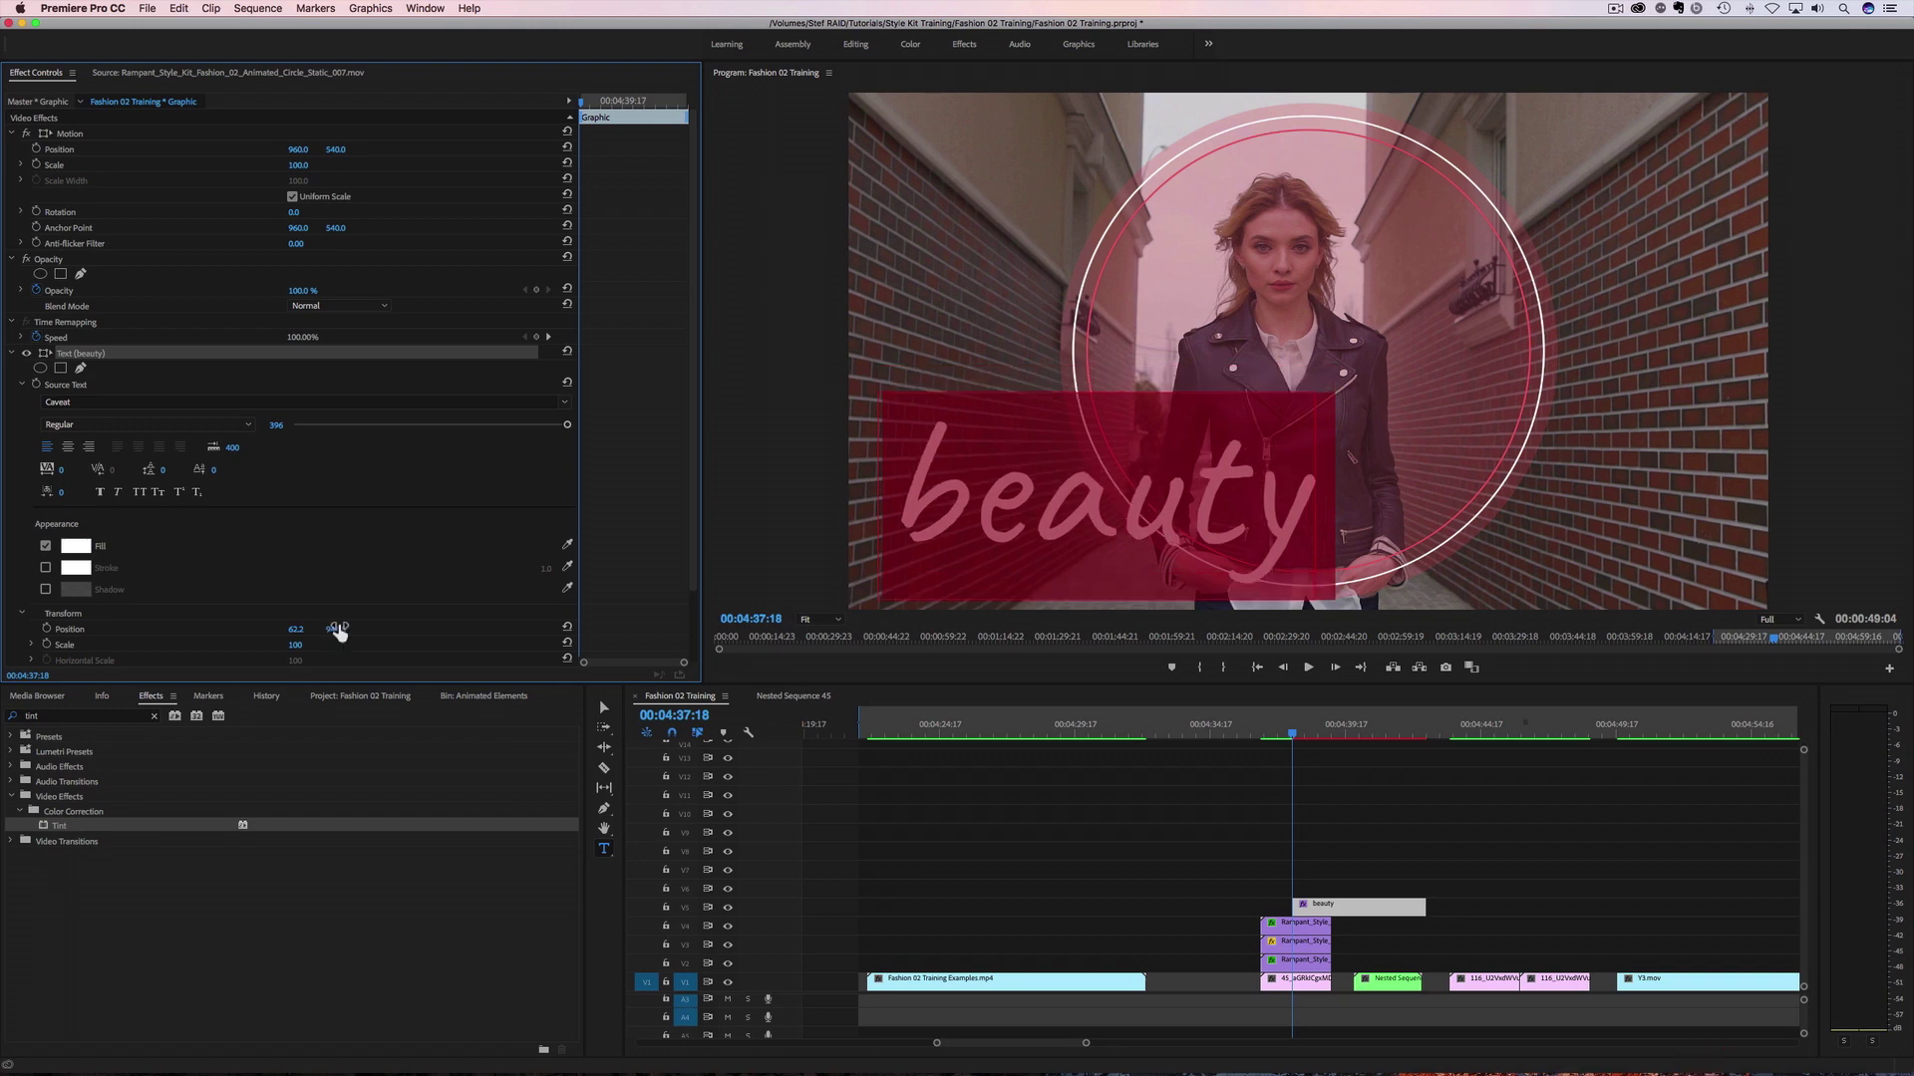
{"action": "left_click", "coordinate": [1245, 799]}
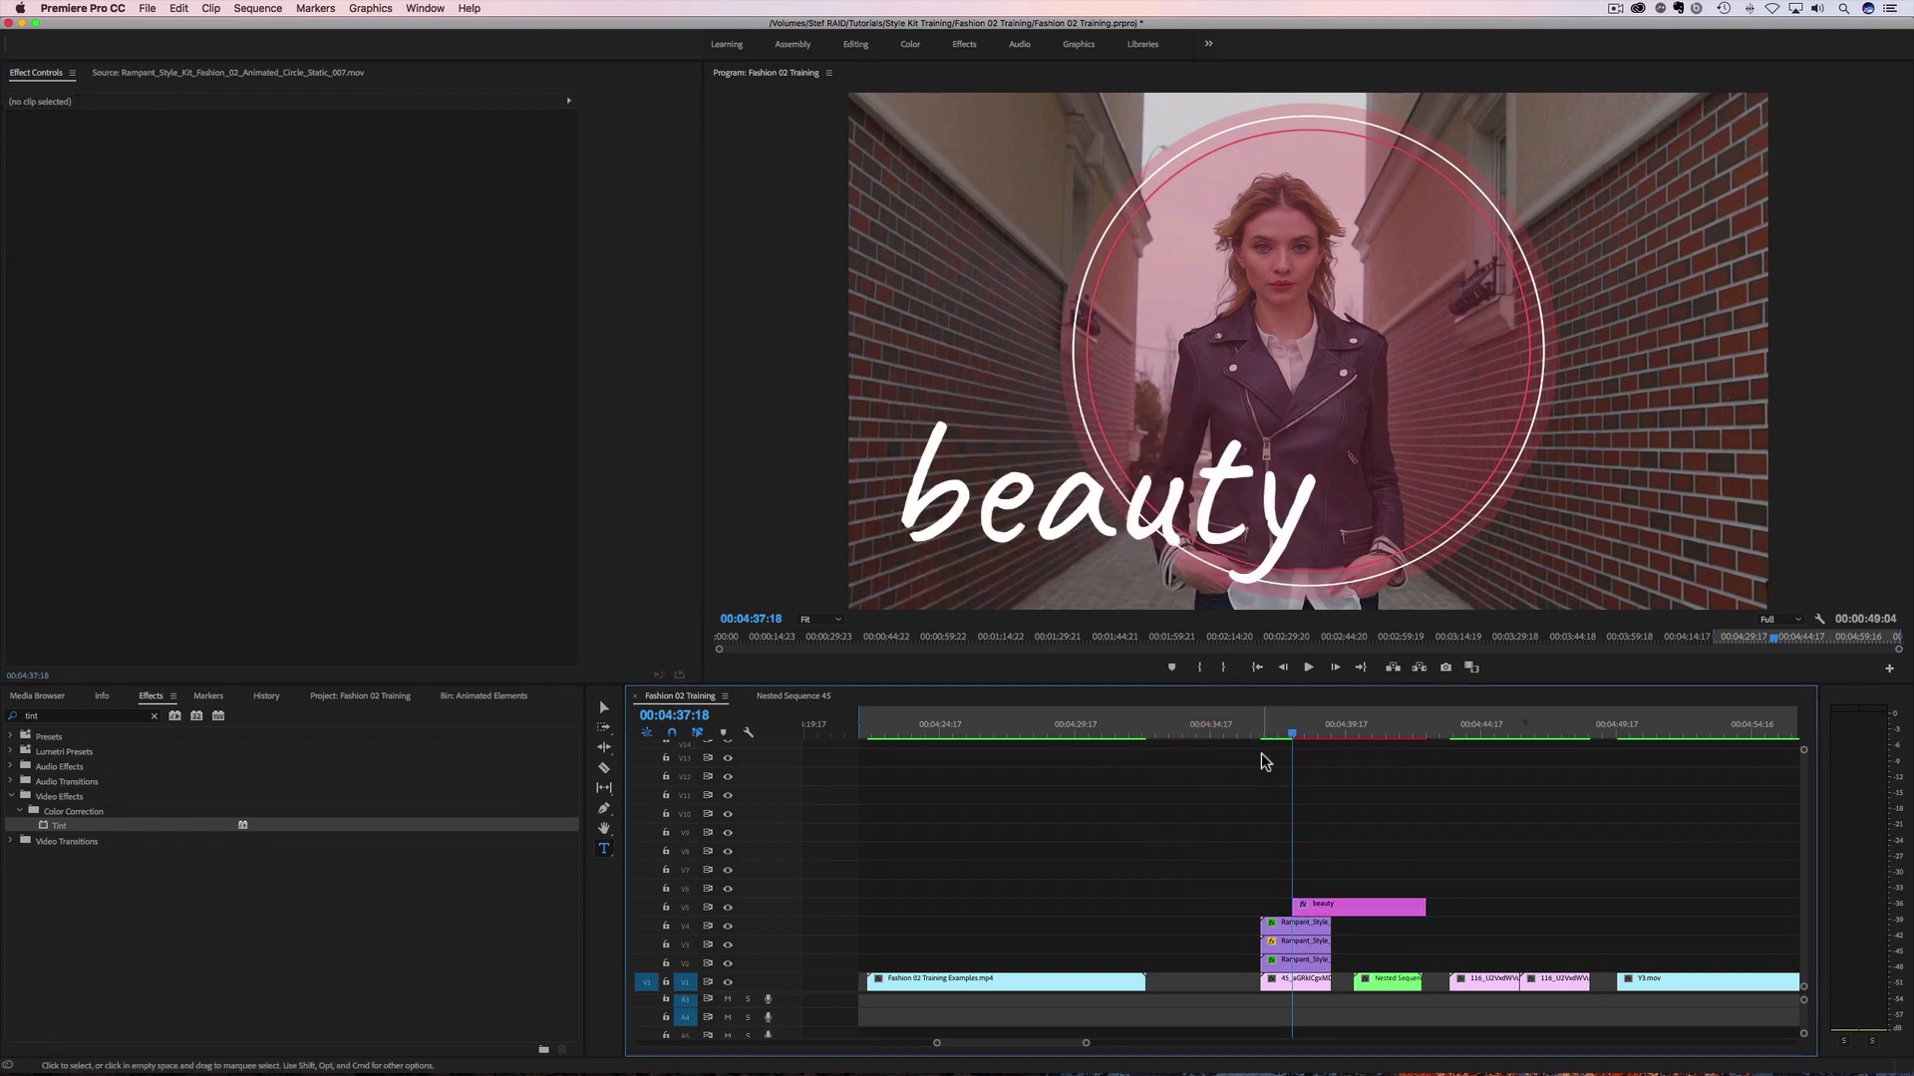
Move the "beauty" title clip earlier so that it starts together with the circle overlay clips.
{"action": "mouse_move", "coordinate": [1296, 740]}
{"action": "left_mouse_down"}
{"action": "mouse_move", "coordinate": [1263, 742]}
{"action": "mouse_move", "coordinate": [1292, 742]}
{"action": "left_mouse_up"}
{"action": "left_click_drag", "start_coordinate": [1341, 912], "coordinate": [1311, 909]}
{"action": "left_click_drag", "start_coordinate": [1291, 743], "coordinate": [1269, 742]}
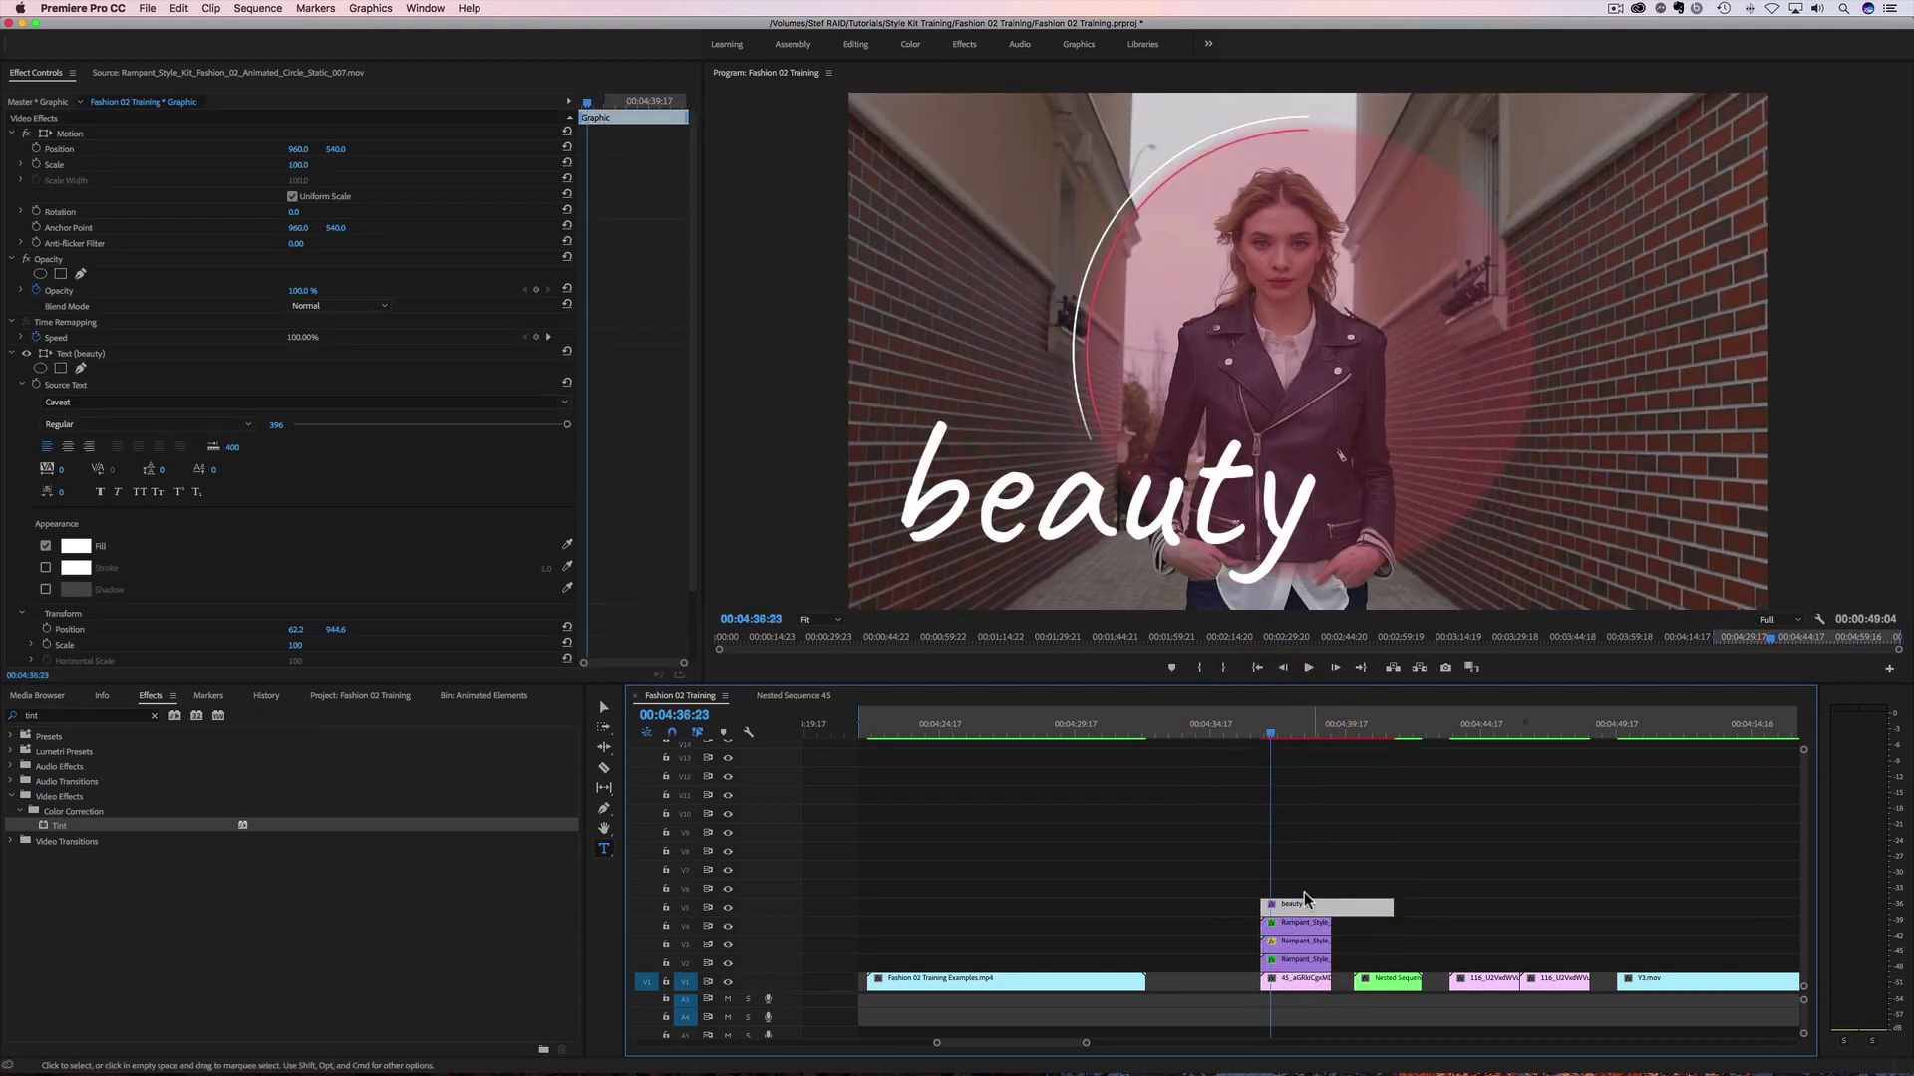
Reorder the tracks so the "beauty" title clip sits beneath the three circle clips, and move the playhead to 00:04:37:05.
{"action": "left_click_drag", "start_coordinate": [1234, 924], "coordinate": [1296, 963]}
{"action": "left_click_drag", "start_coordinate": [1272, 740], "coordinate": [1301, 743]}
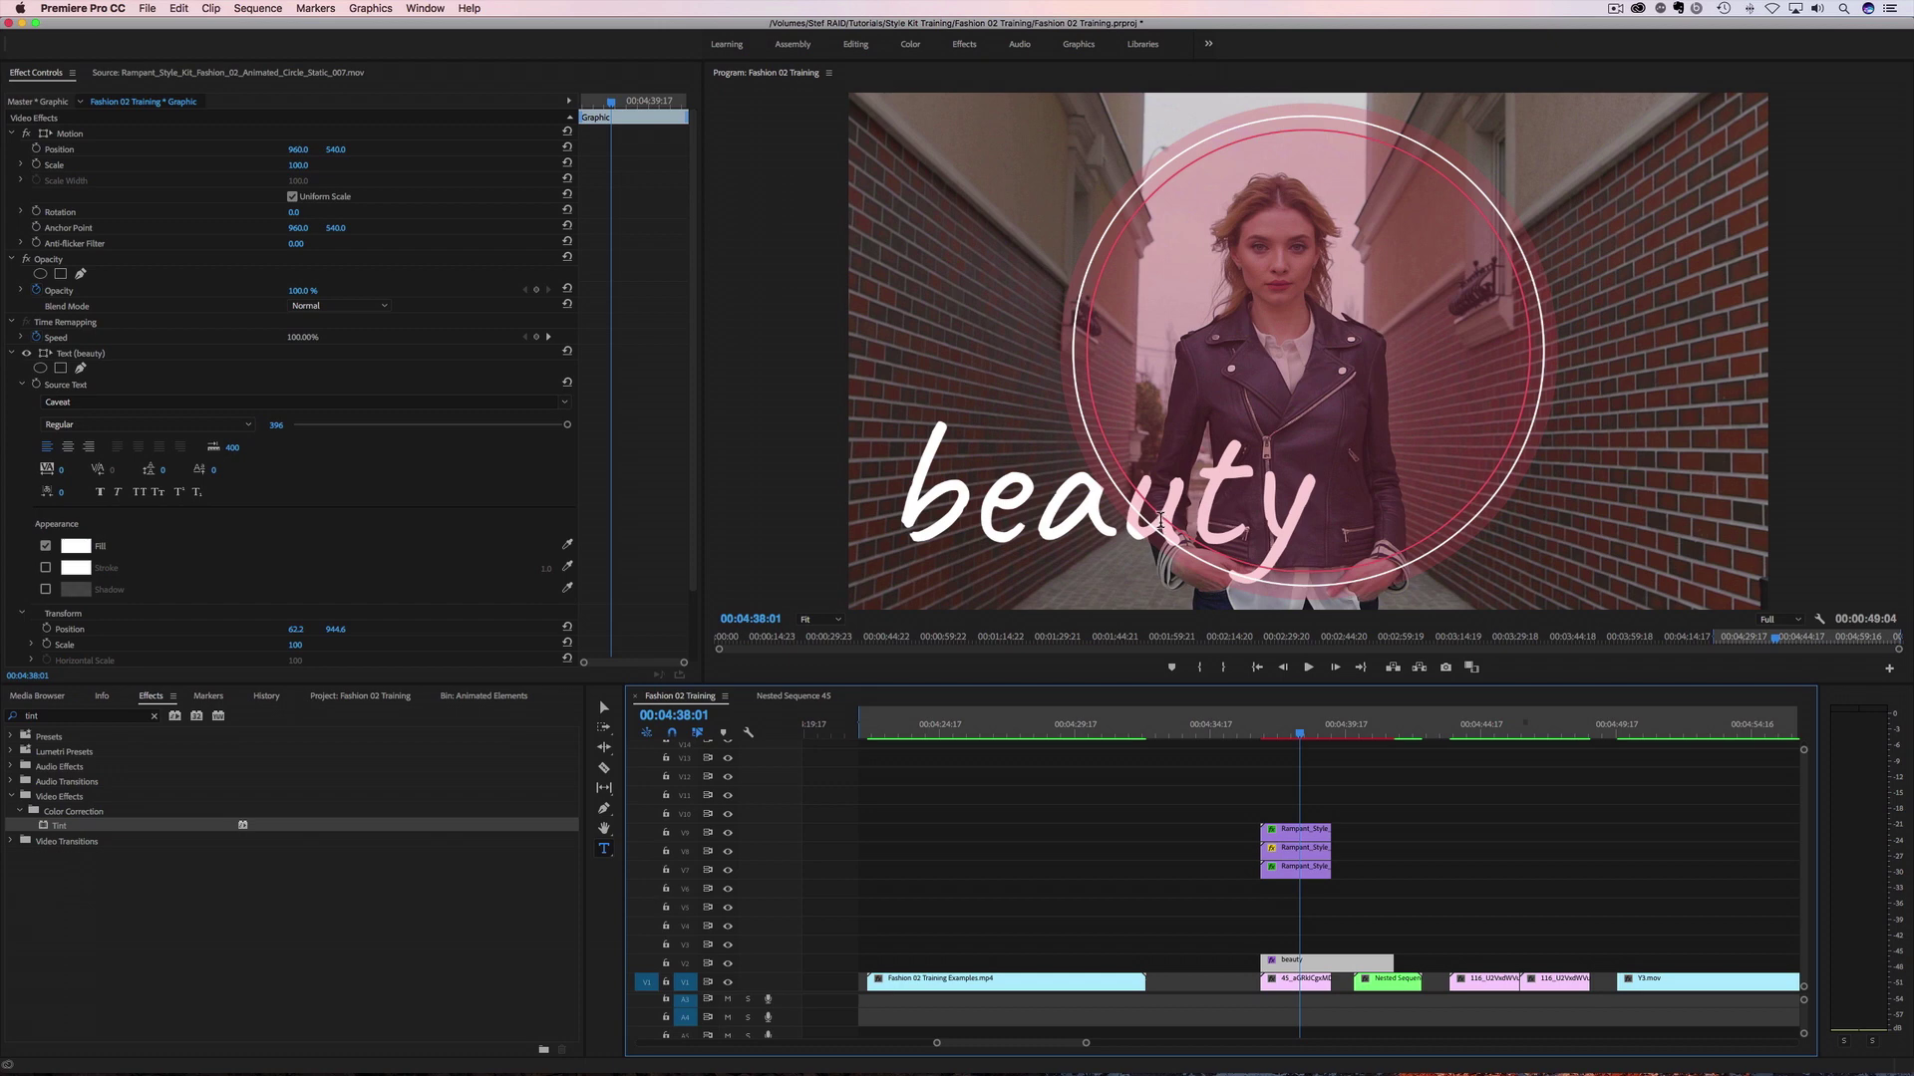
{"action": "left_click_drag", "start_coordinate": [1283, 798], "coordinate": [1288, 921]}
{"action": "key", "text": "shift+Left"}
{"action": "key", "text": "shift+Left"}
{"action": "key", "text": "shift+Left"}
{"action": "key", "text": "shift+Left"}
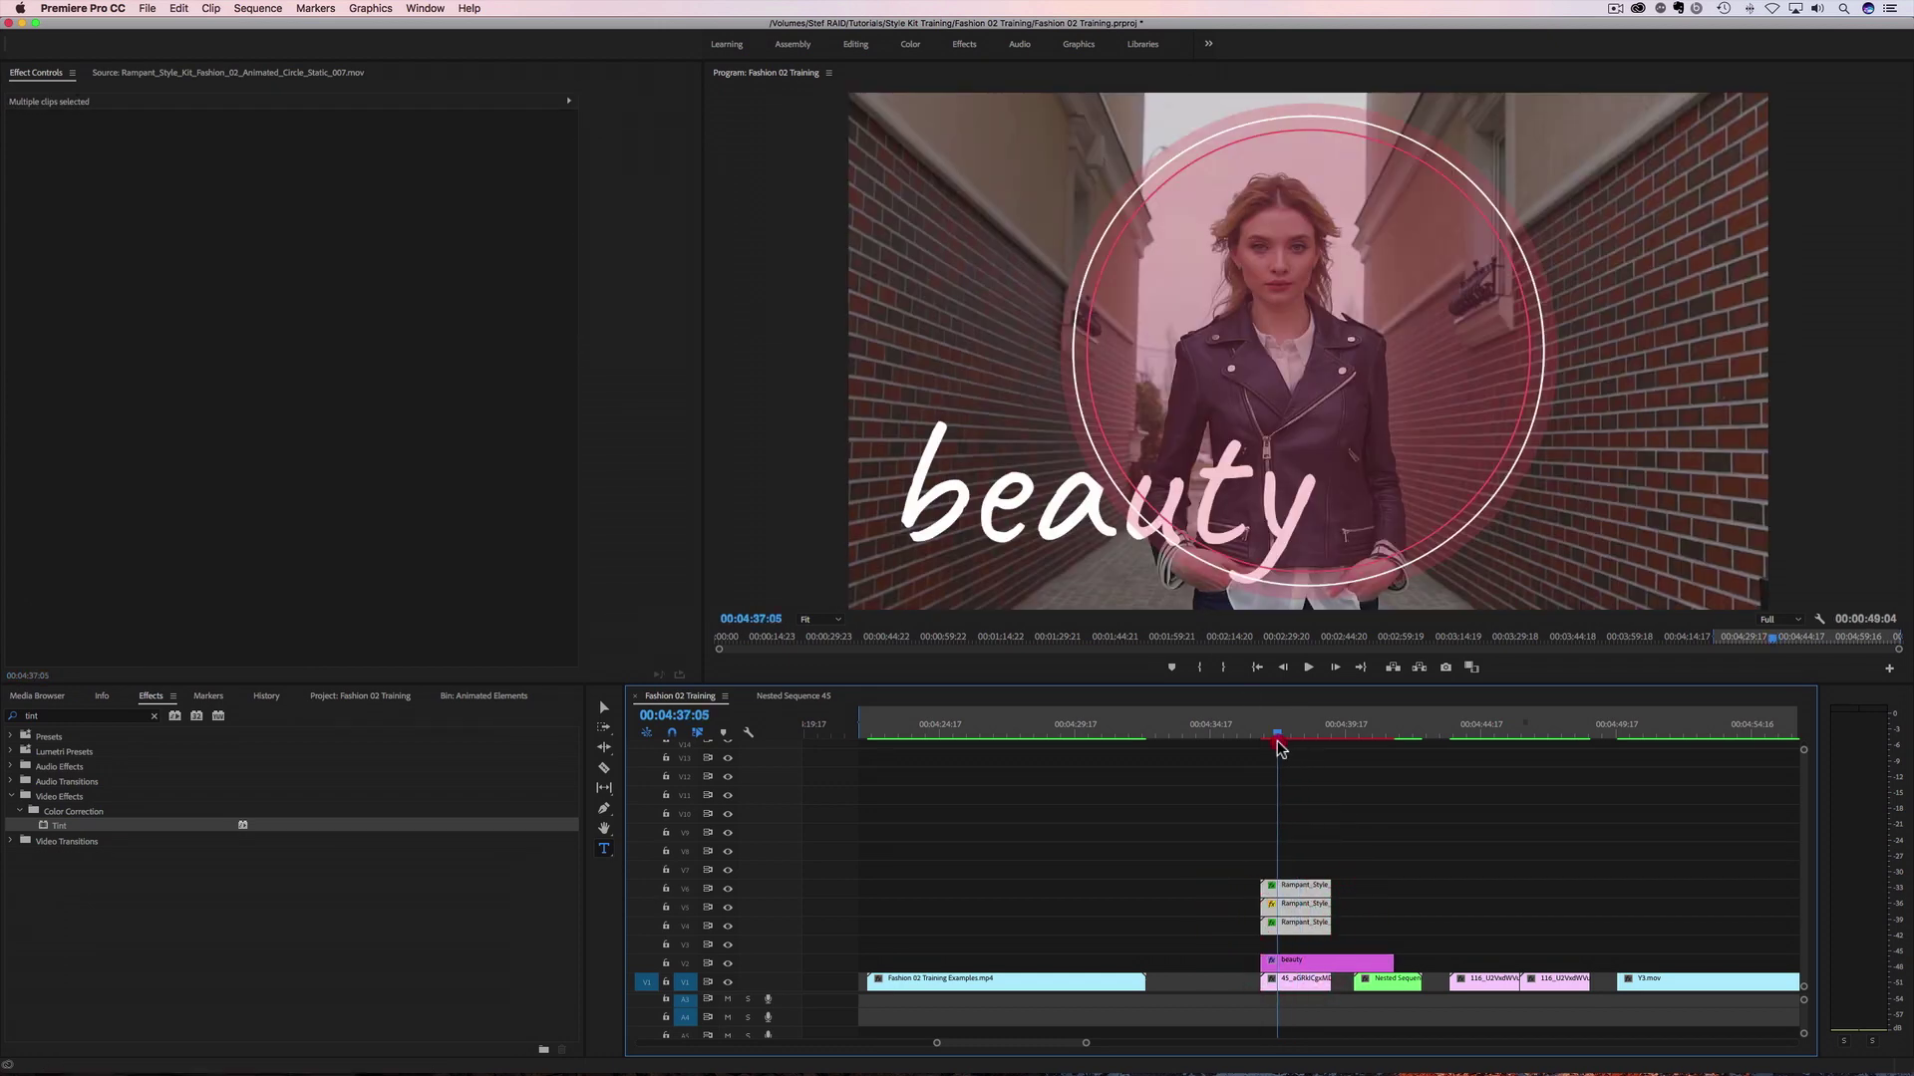
Lower the opacity of the "beauty" title clip to 17%.
{"action": "left_click", "coordinate": [1299, 966]}
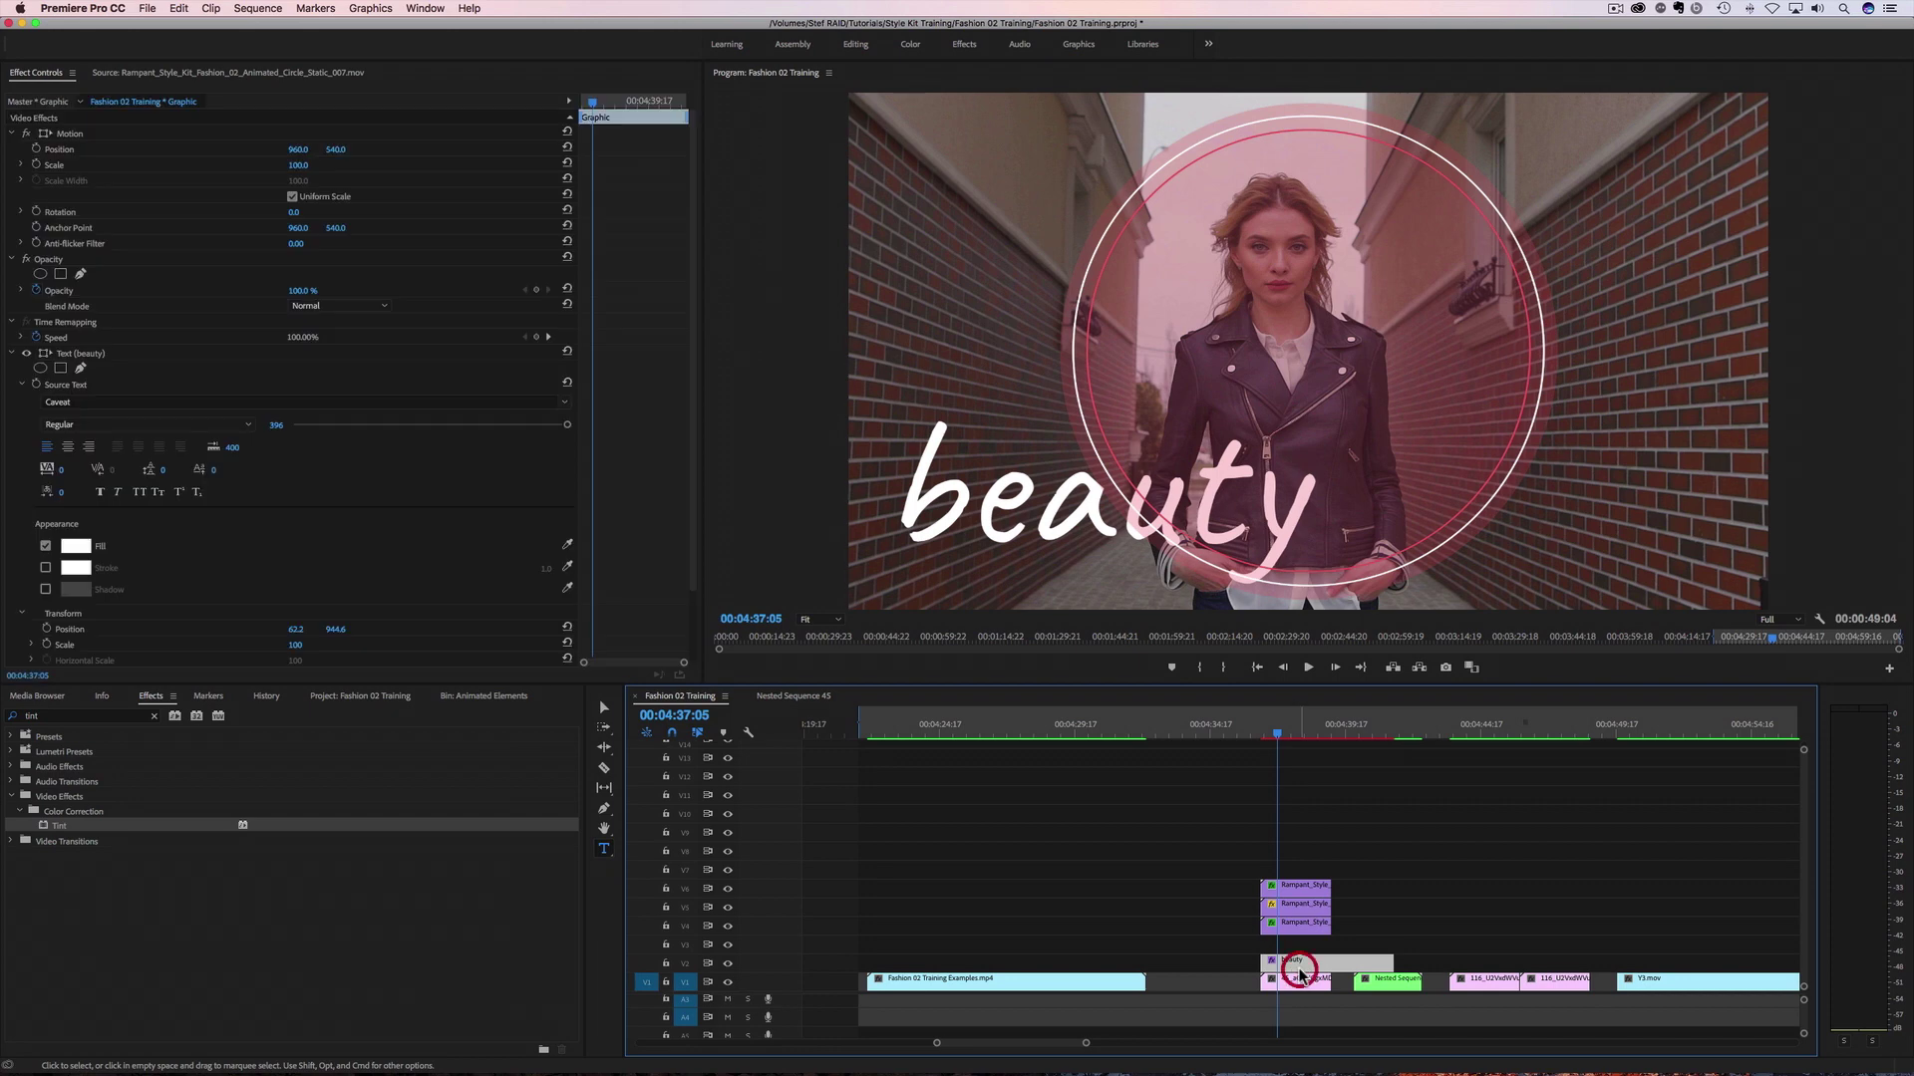
{"action": "left_click", "coordinate": [45, 291]}
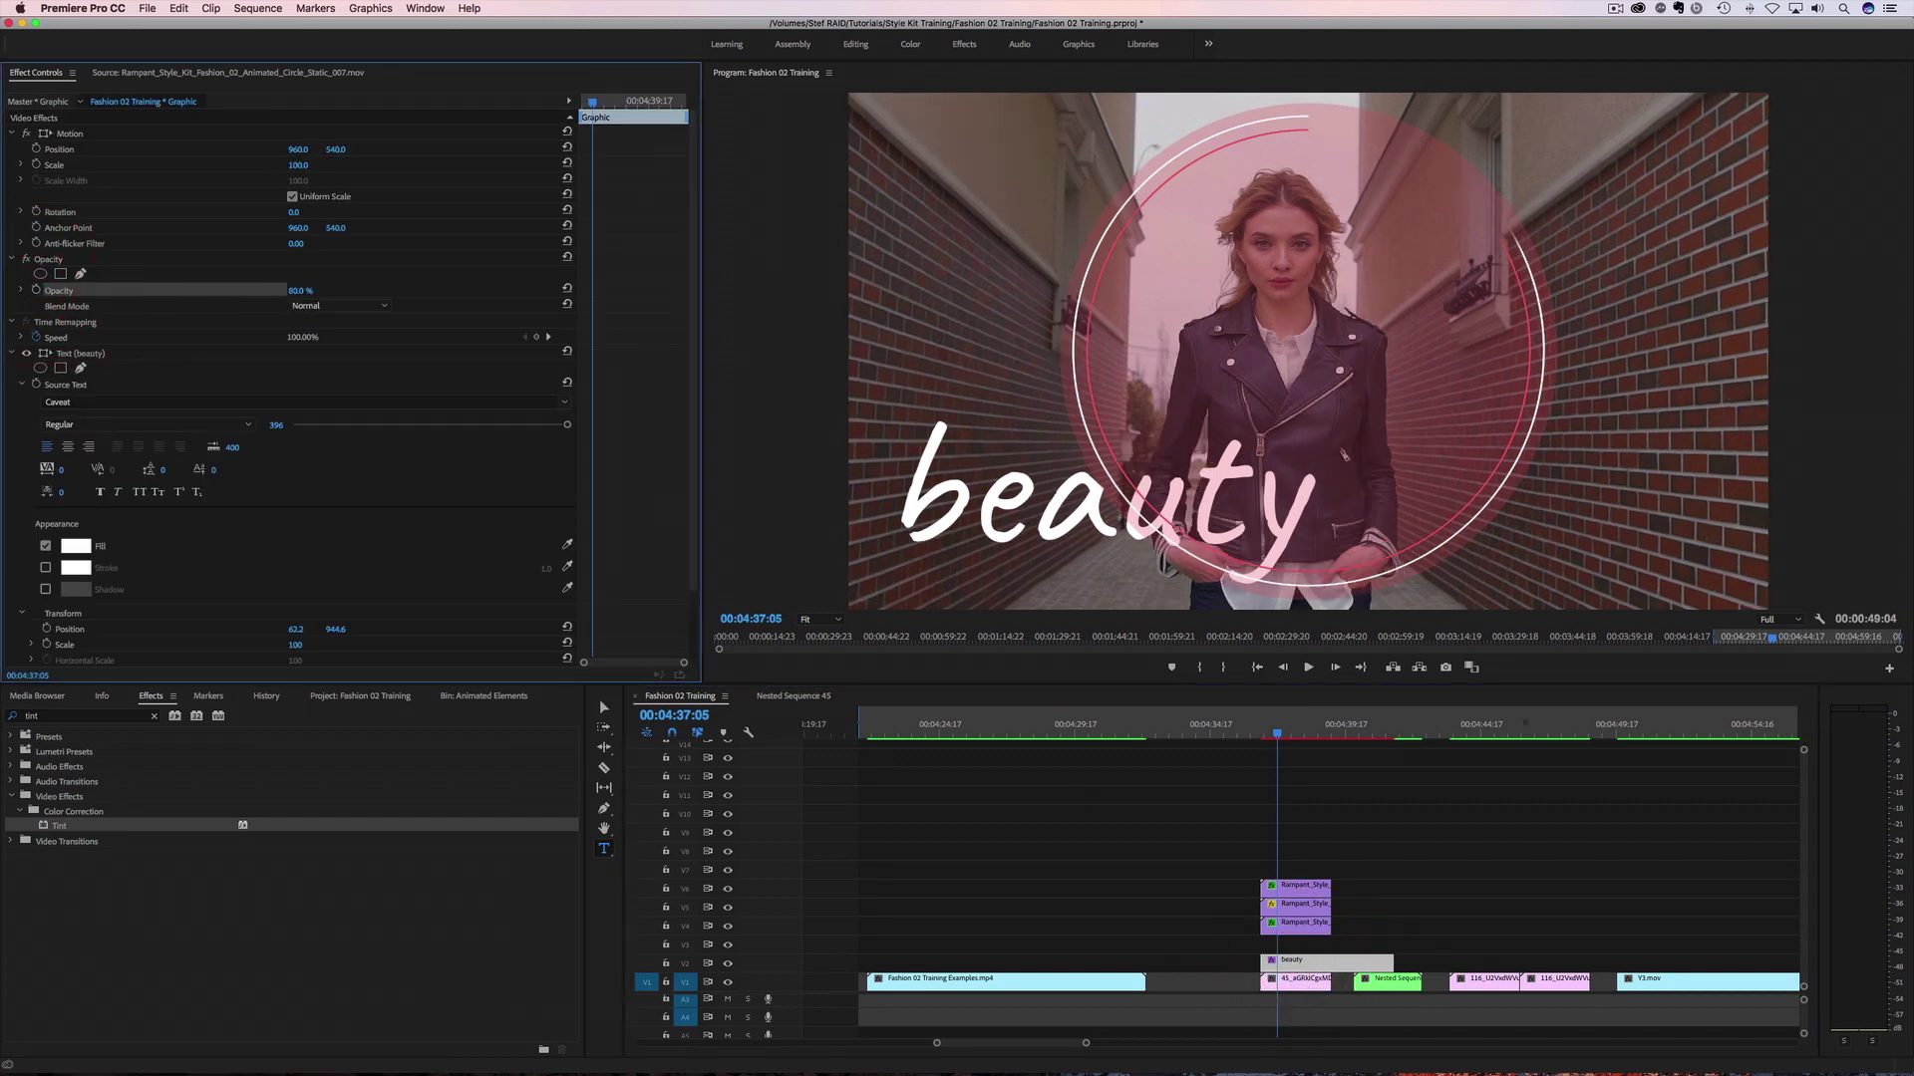
{"action": "left_click_drag", "start_coordinate": [297, 291], "coordinate": [224, 291]}
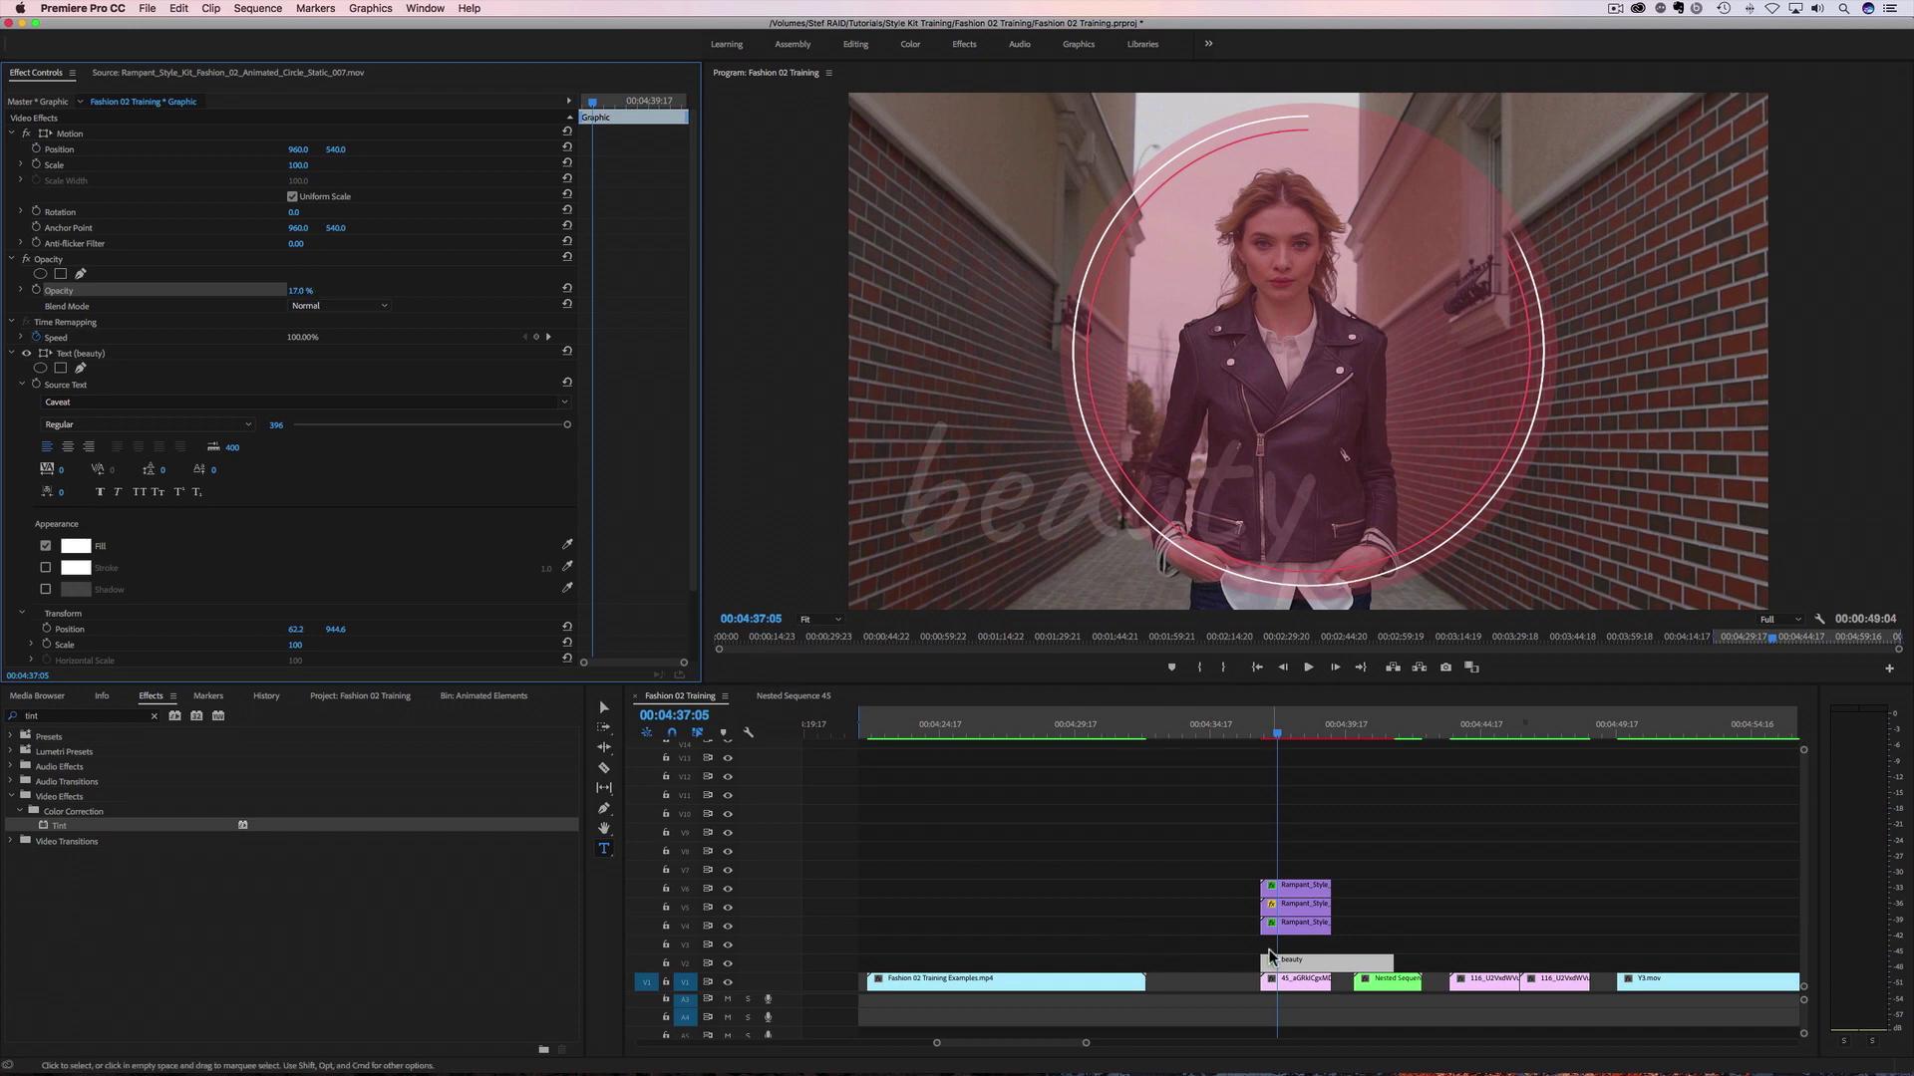
Trim the "beauty" clip to the circle clips' length and duplicate it one track above, positioning the copy's text at 948.2, 340.6.
{"action": "left_click", "coordinate": [1308, 965]}
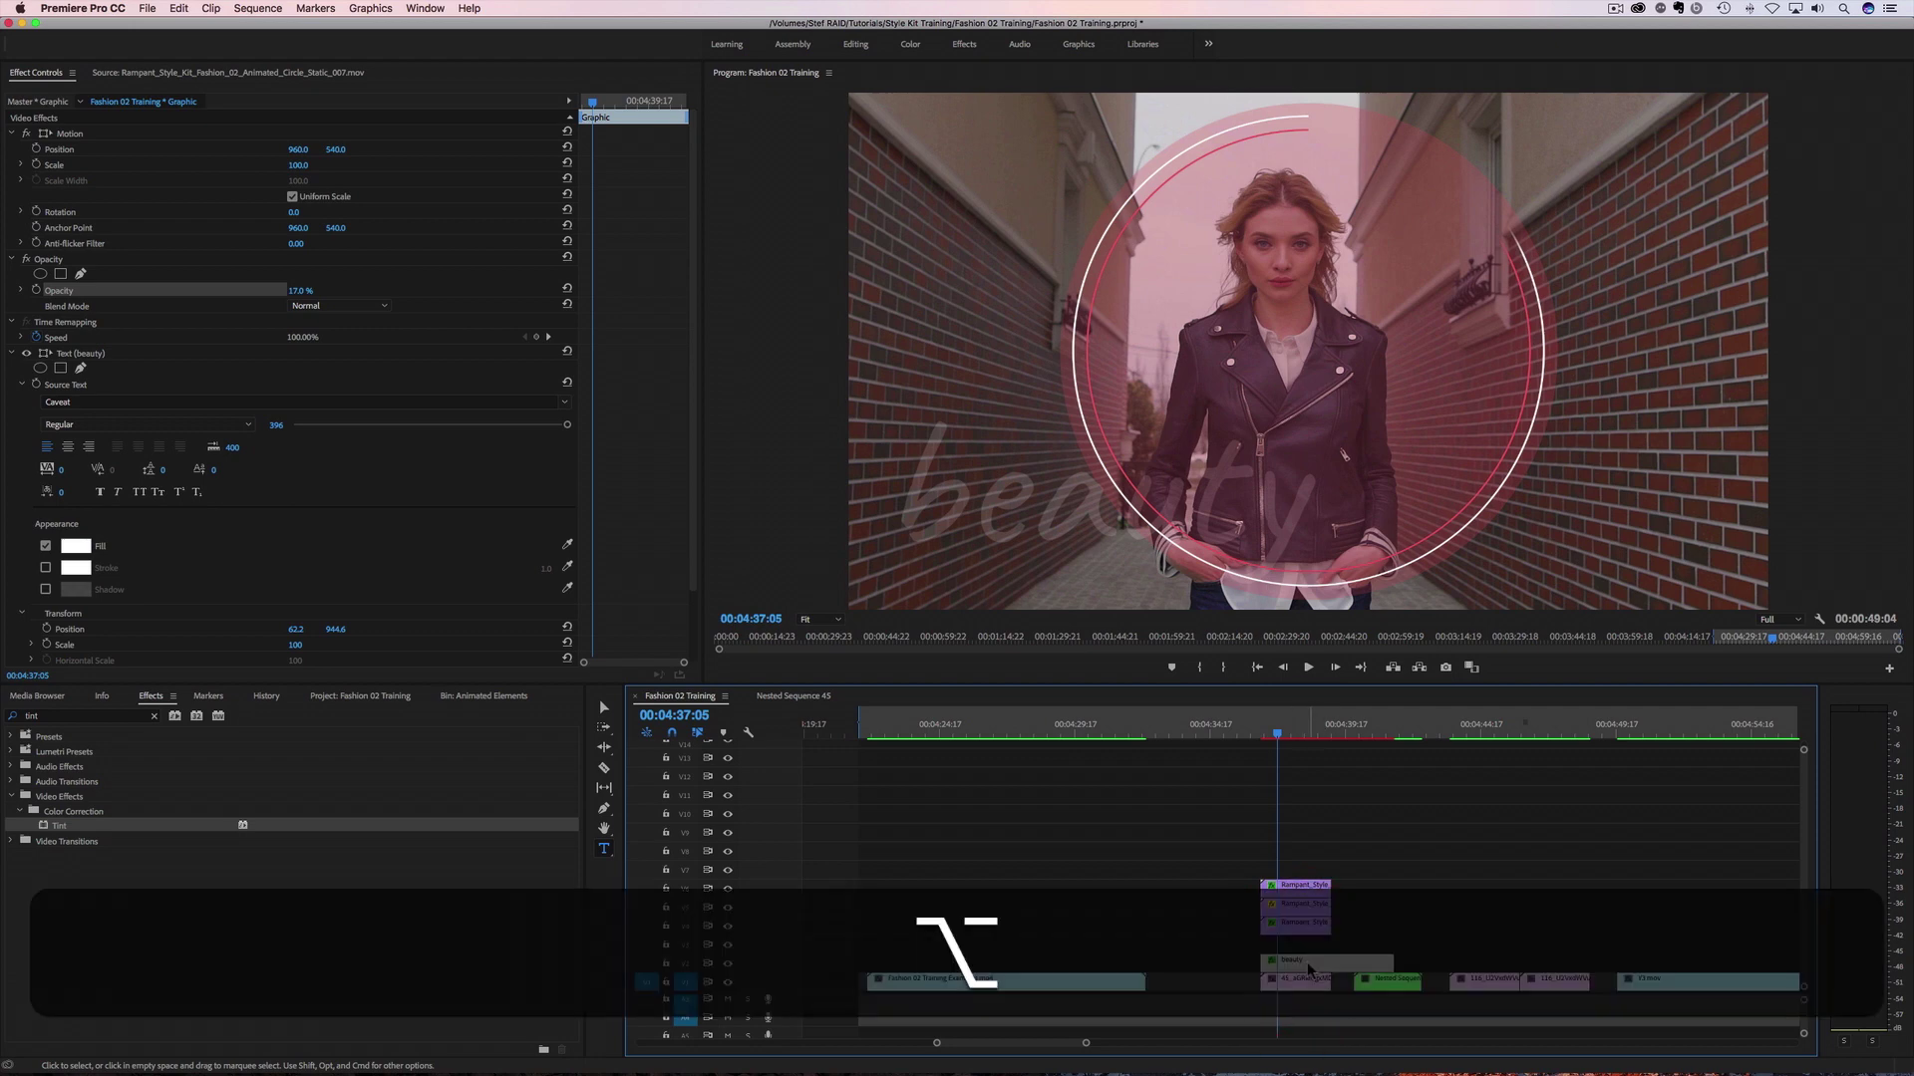
{"action": "mouse_move", "coordinate": [1308, 968]}
{"action": "left_mouse_down"}
{"action": "mouse_move", "coordinate": [1347, 945]}
{"action": "mouse_move", "coordinate": [1298, 950]}
{"action": "left_mouse_up"}
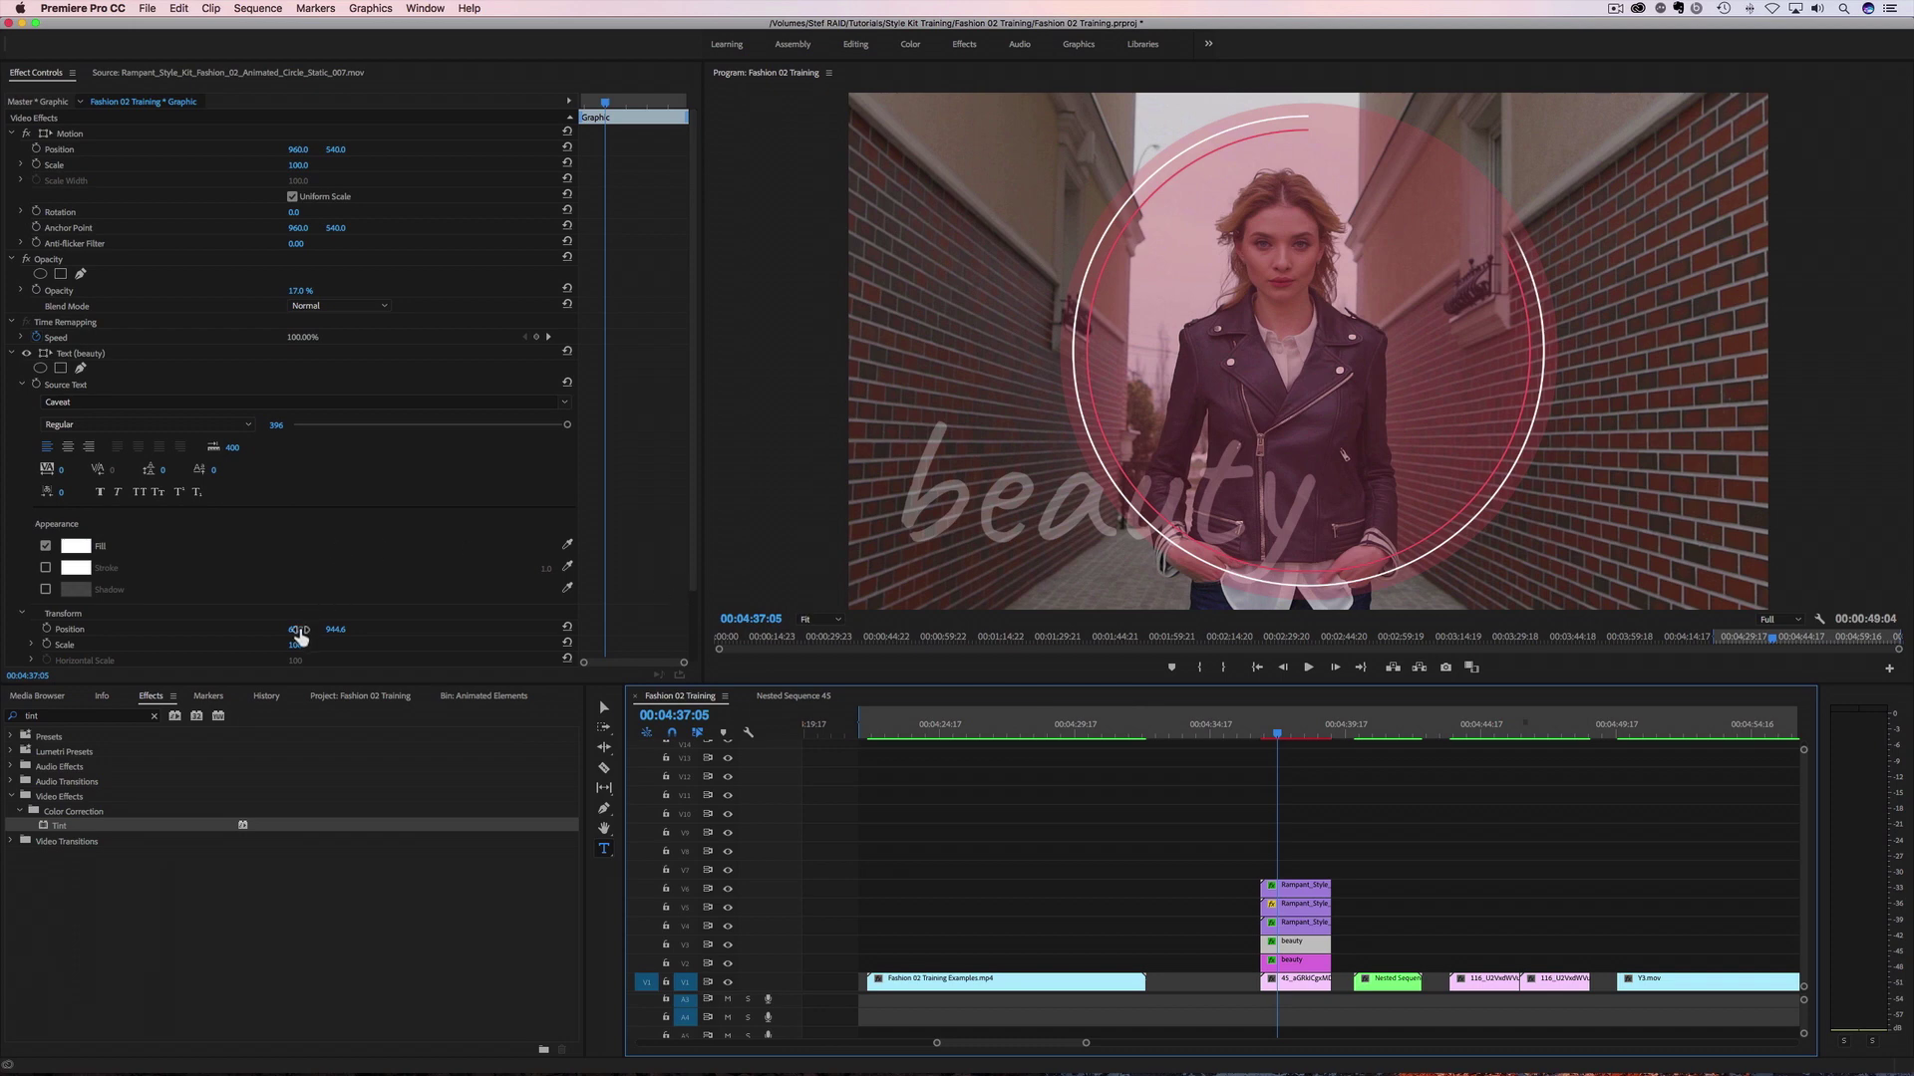
{"action": "left_click_drag", "start_coordinate": [336, 630], "coordinate": [289, 630]}
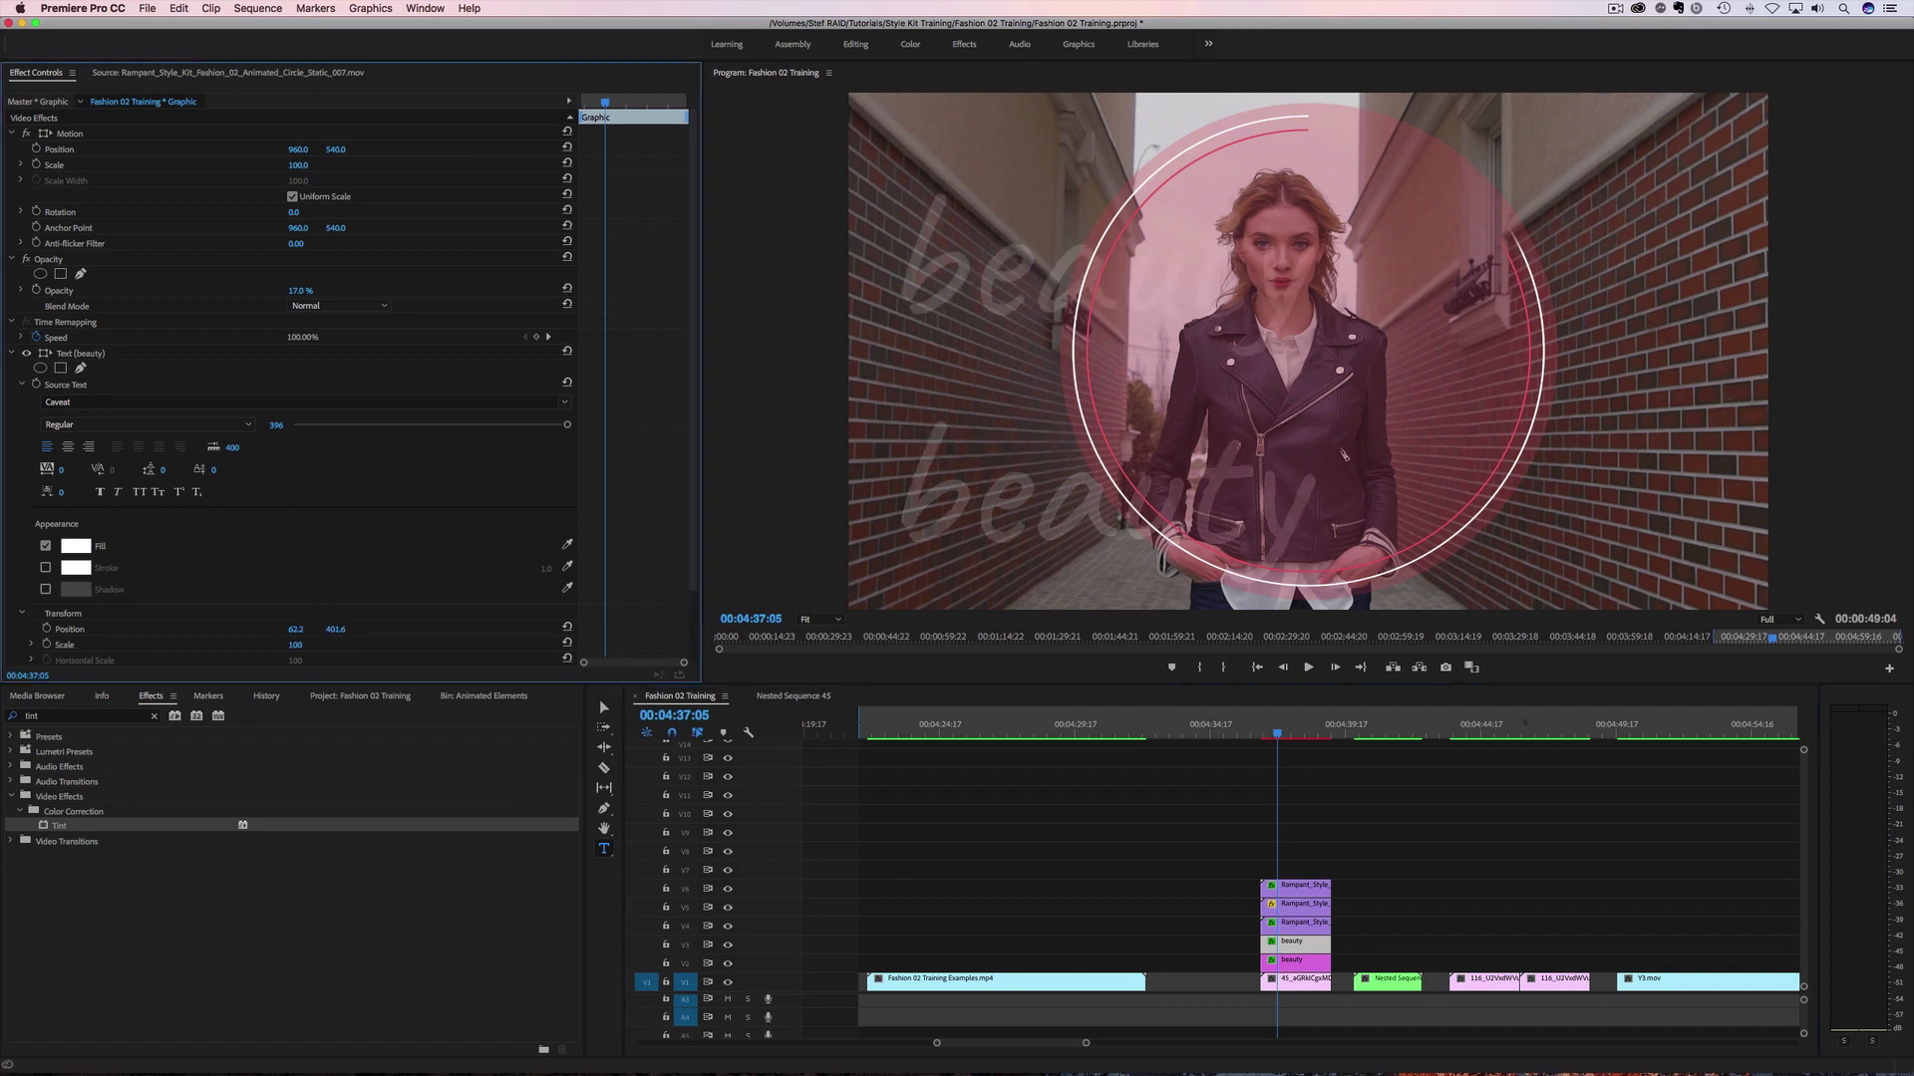
{"action": "mouse_move", "coordinate": [335, 629]}
{"action": "left_mouse_down"}
{"action": "mouse_move", "coordinate": [304, 633]}
{"action": "mouse_move", "coordinate": [344, 629]}
{"action": "left_mouse_up"}
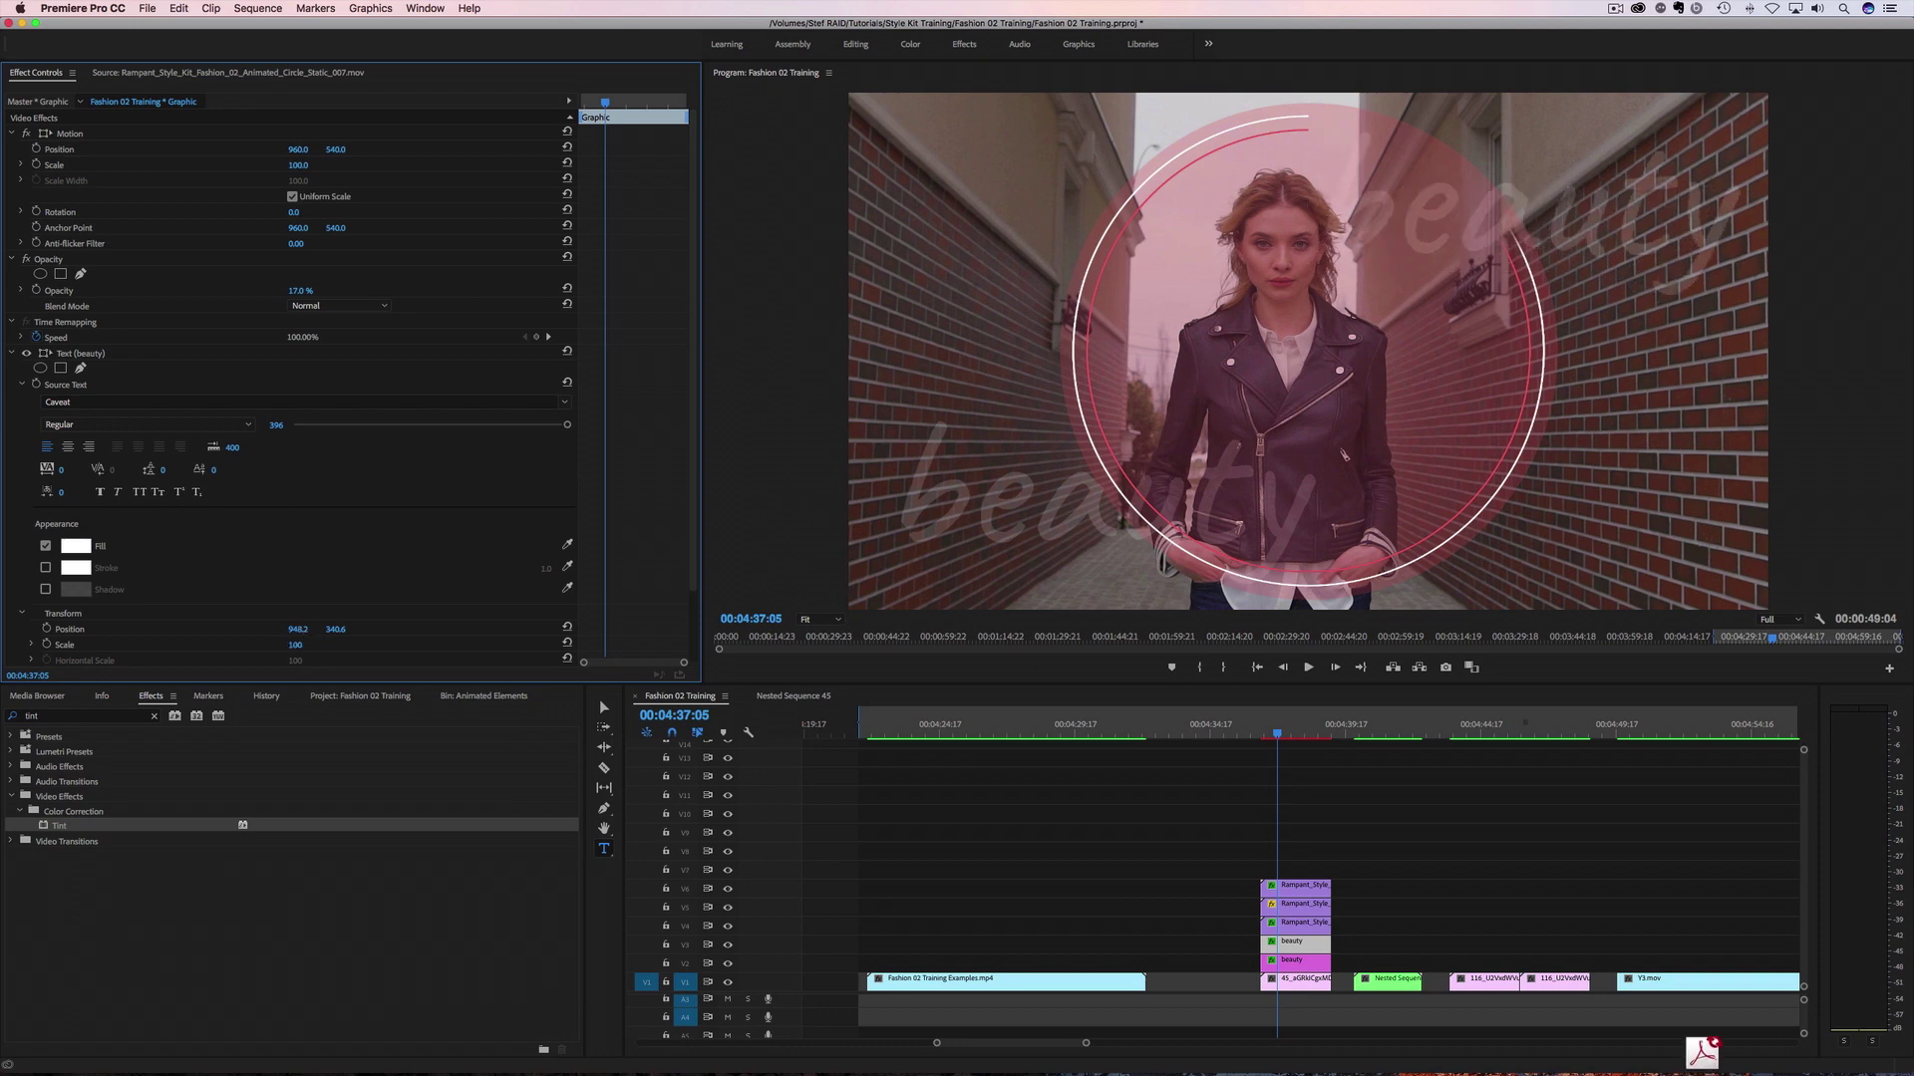
Replace the text of the duplicated title over the upper brick wall with "fashion".
{"action": "left_click", "coordinate": [602, 850]}
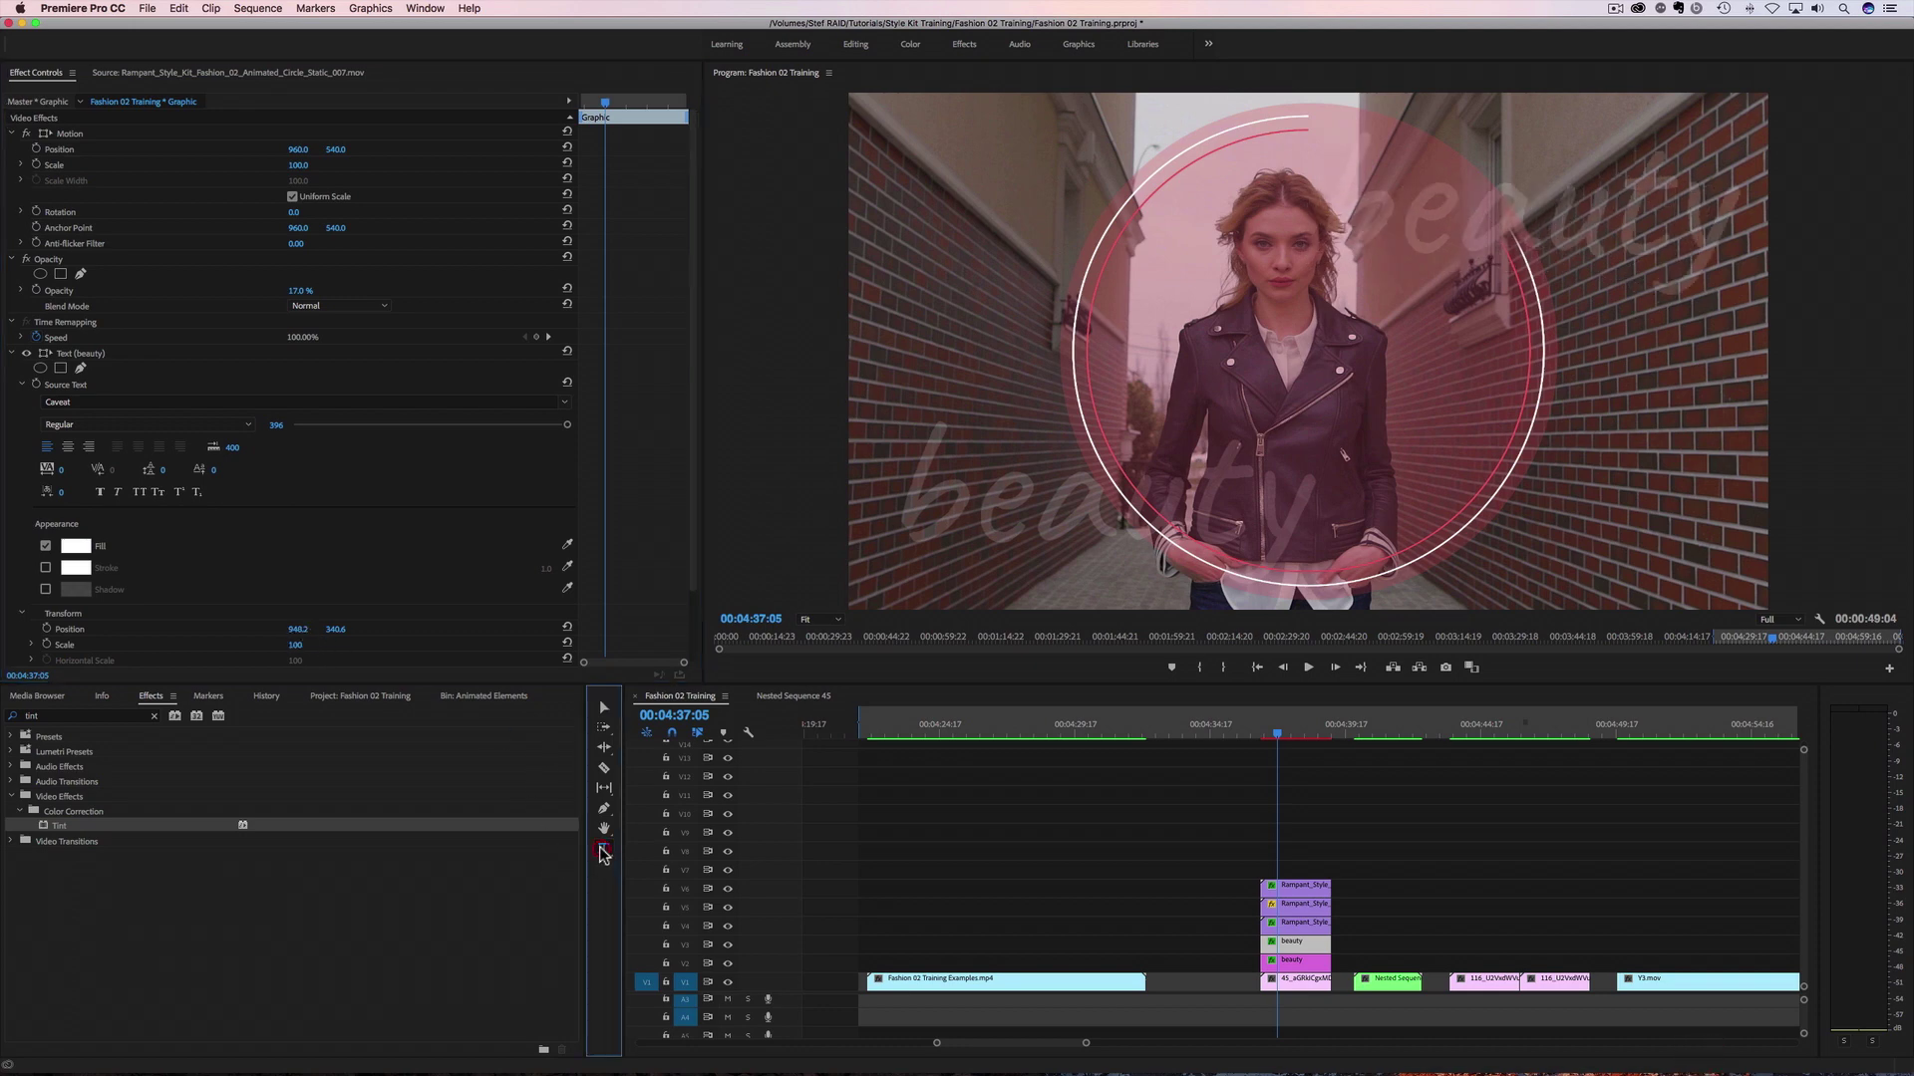
{"action": "double_click", "coordinate": [1527, 210]}
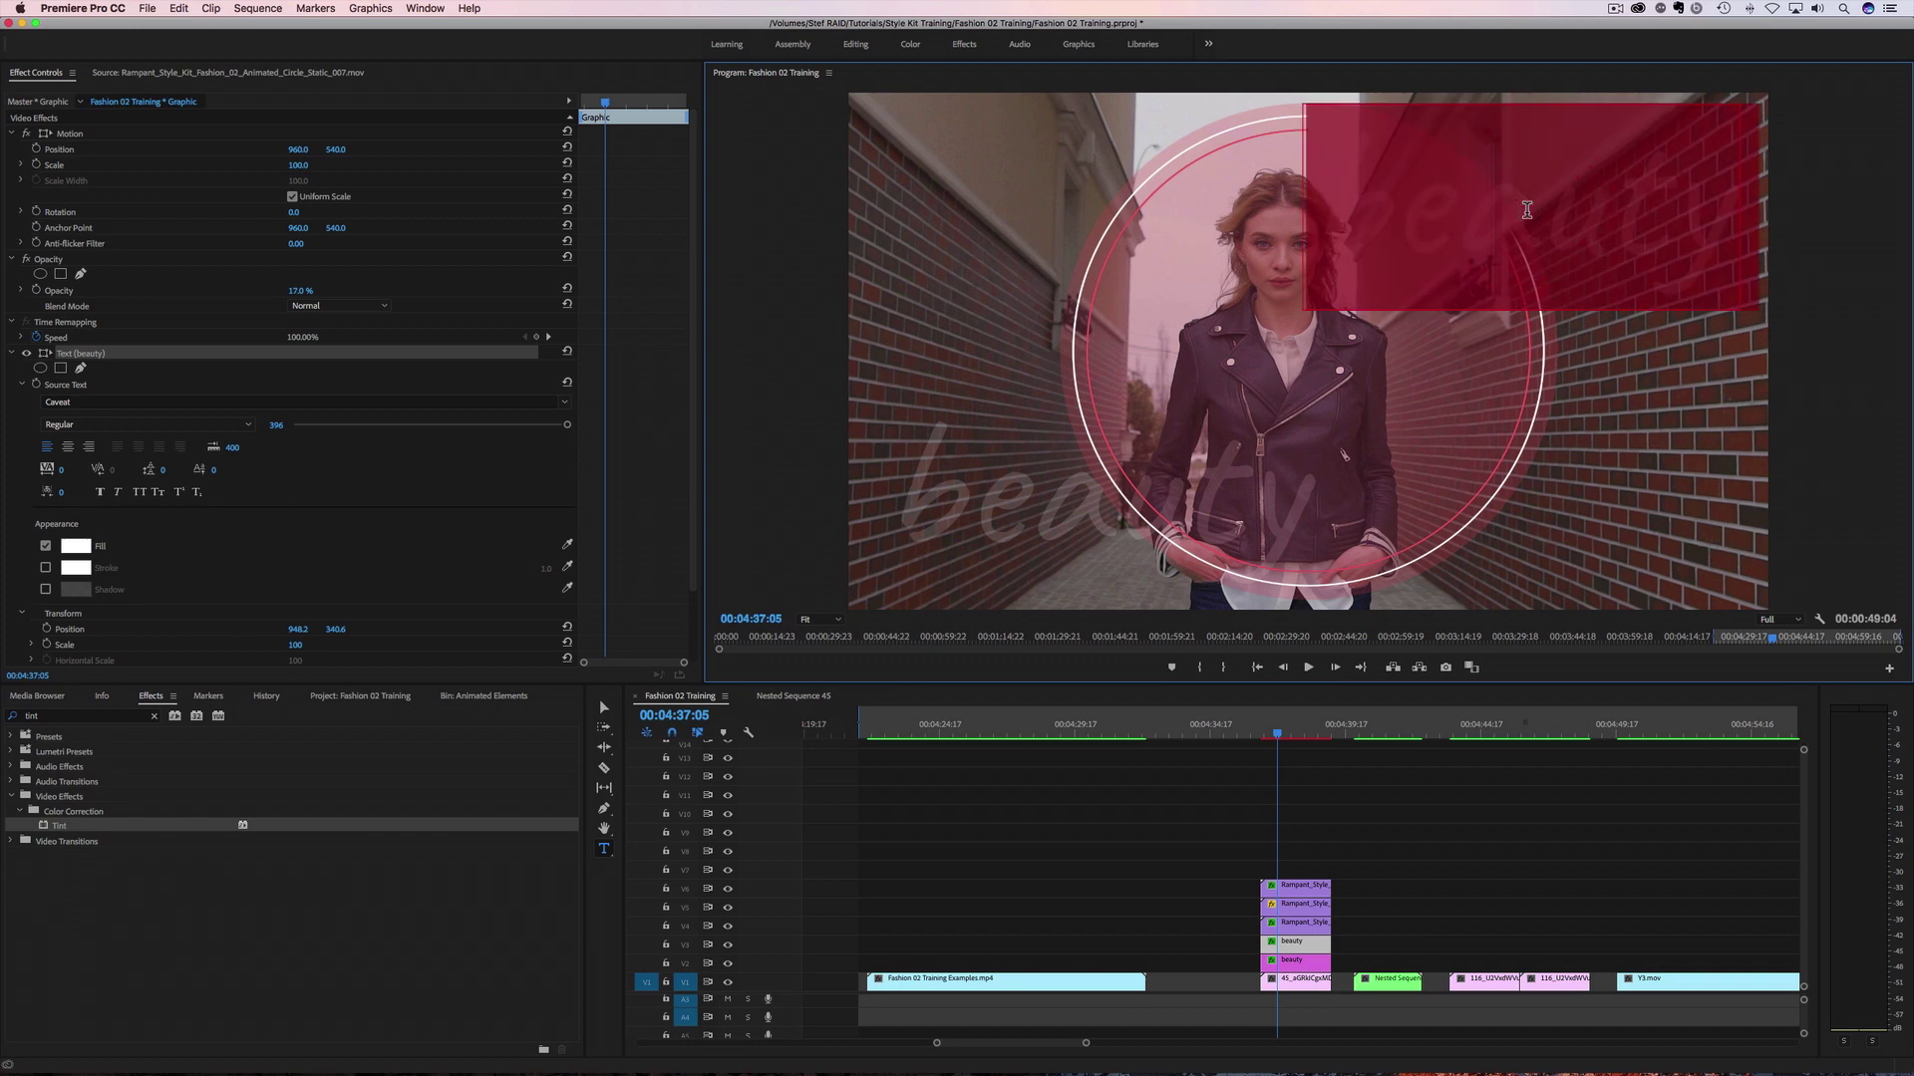
{"action": "type", "text": "fas"}
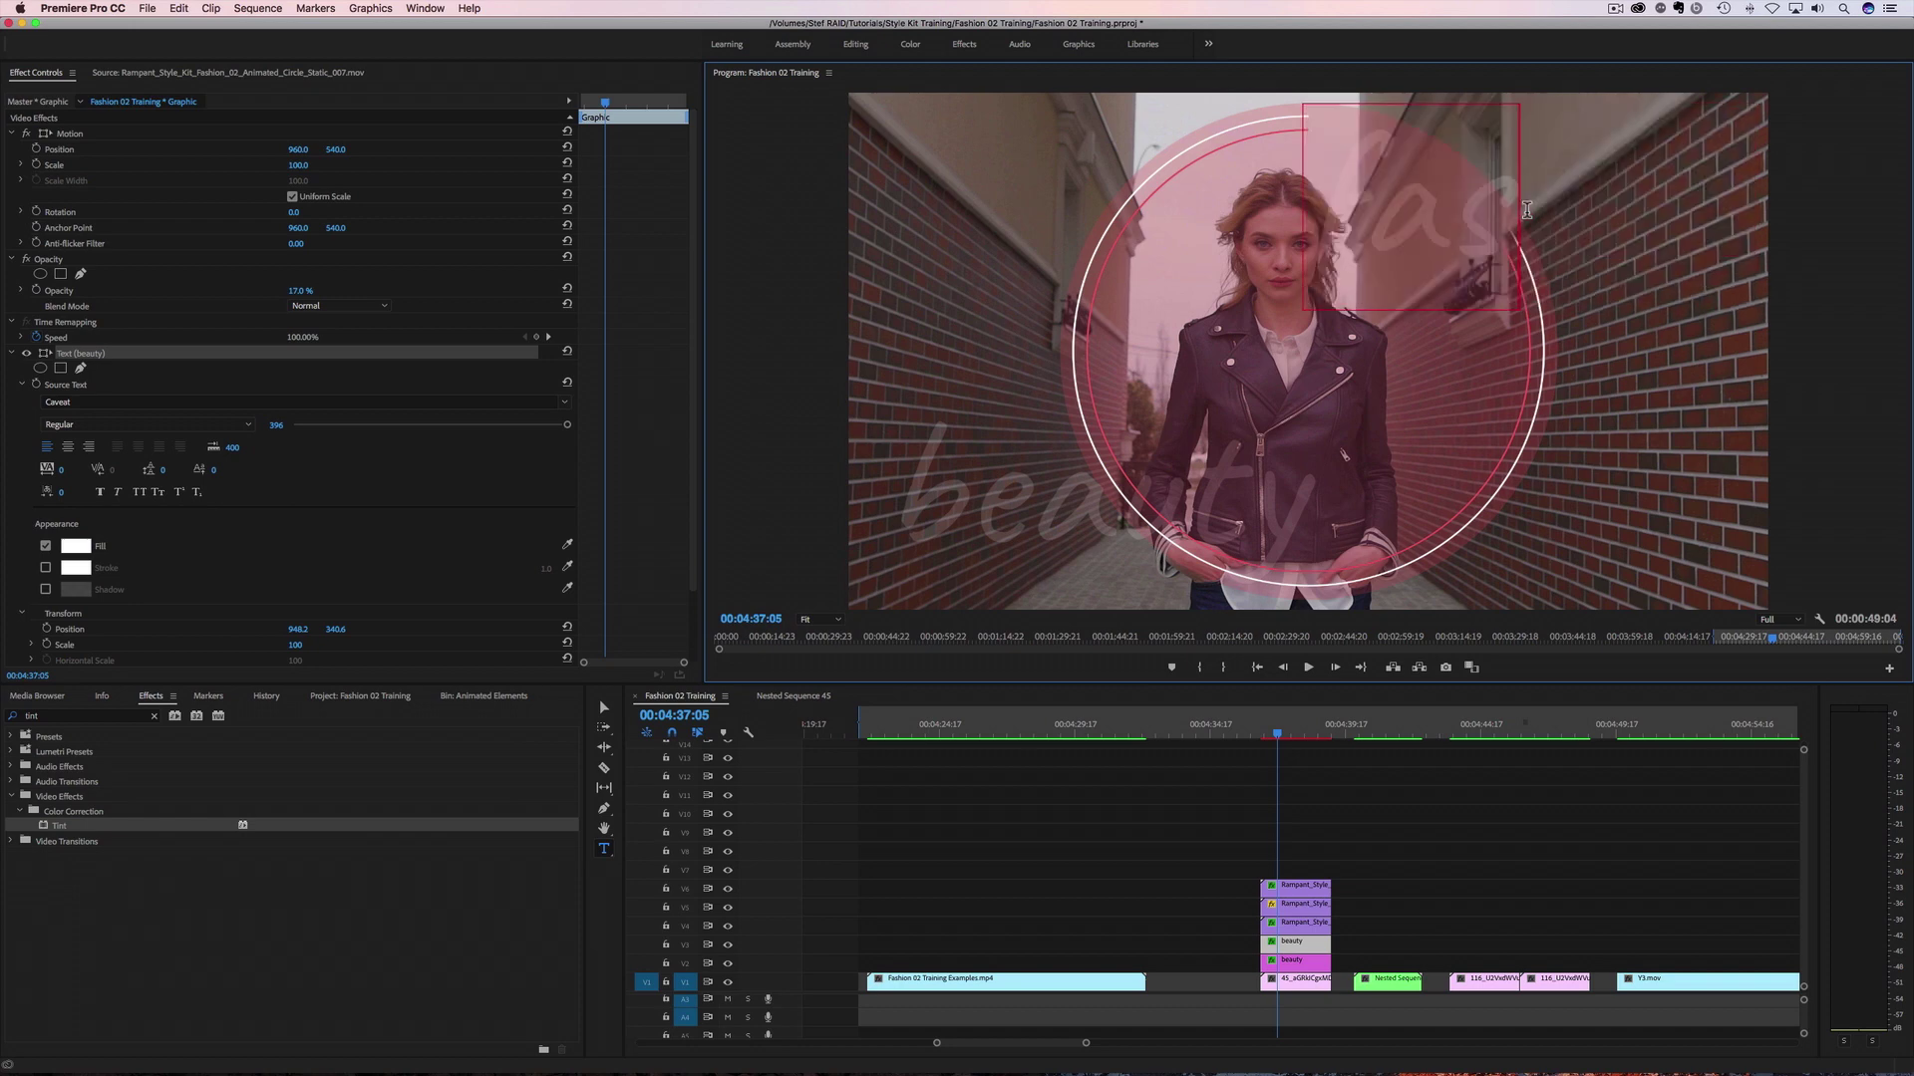
{"action": "type", "text": "hion"}
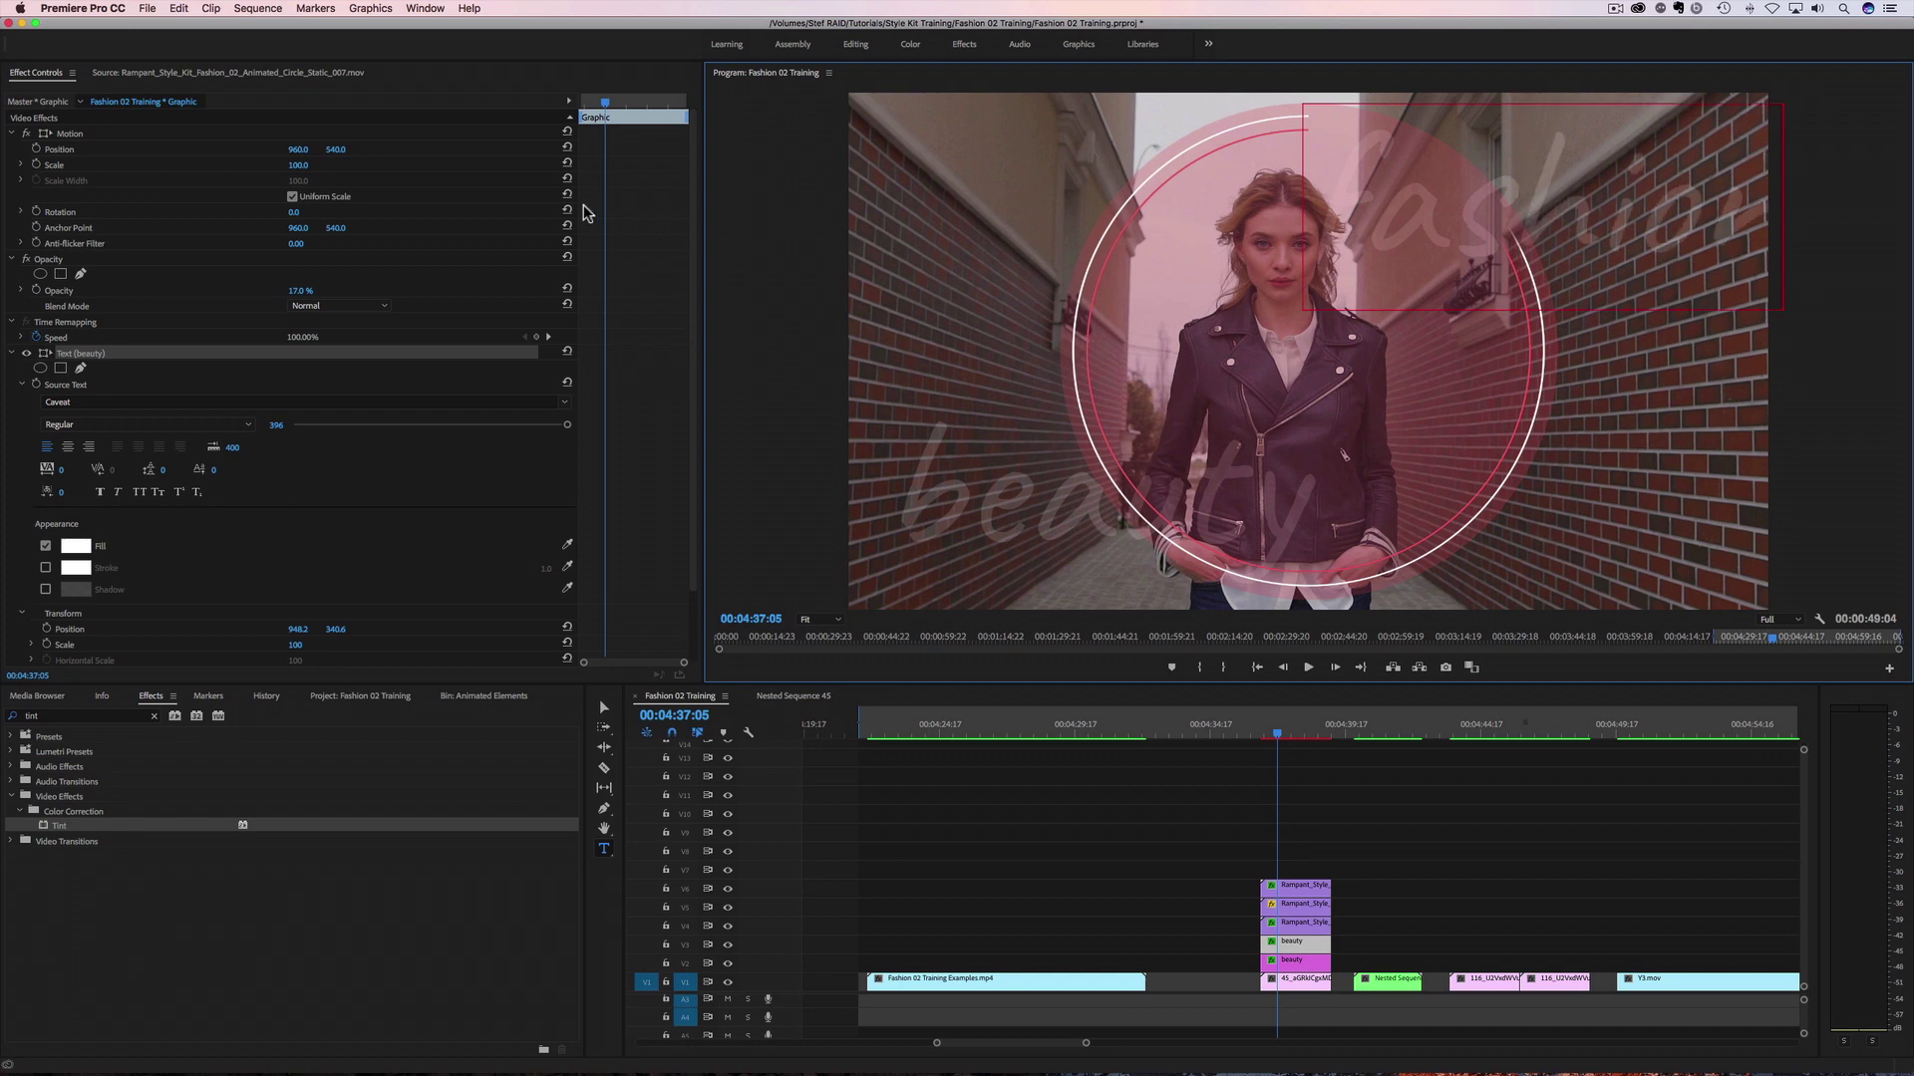
Scale the "fashion" text to 88 and reposition it inside the upper-right area of the video frame with a vertical position of 287.6.
{"action": "left_click", "coordinate": [565, 432]}
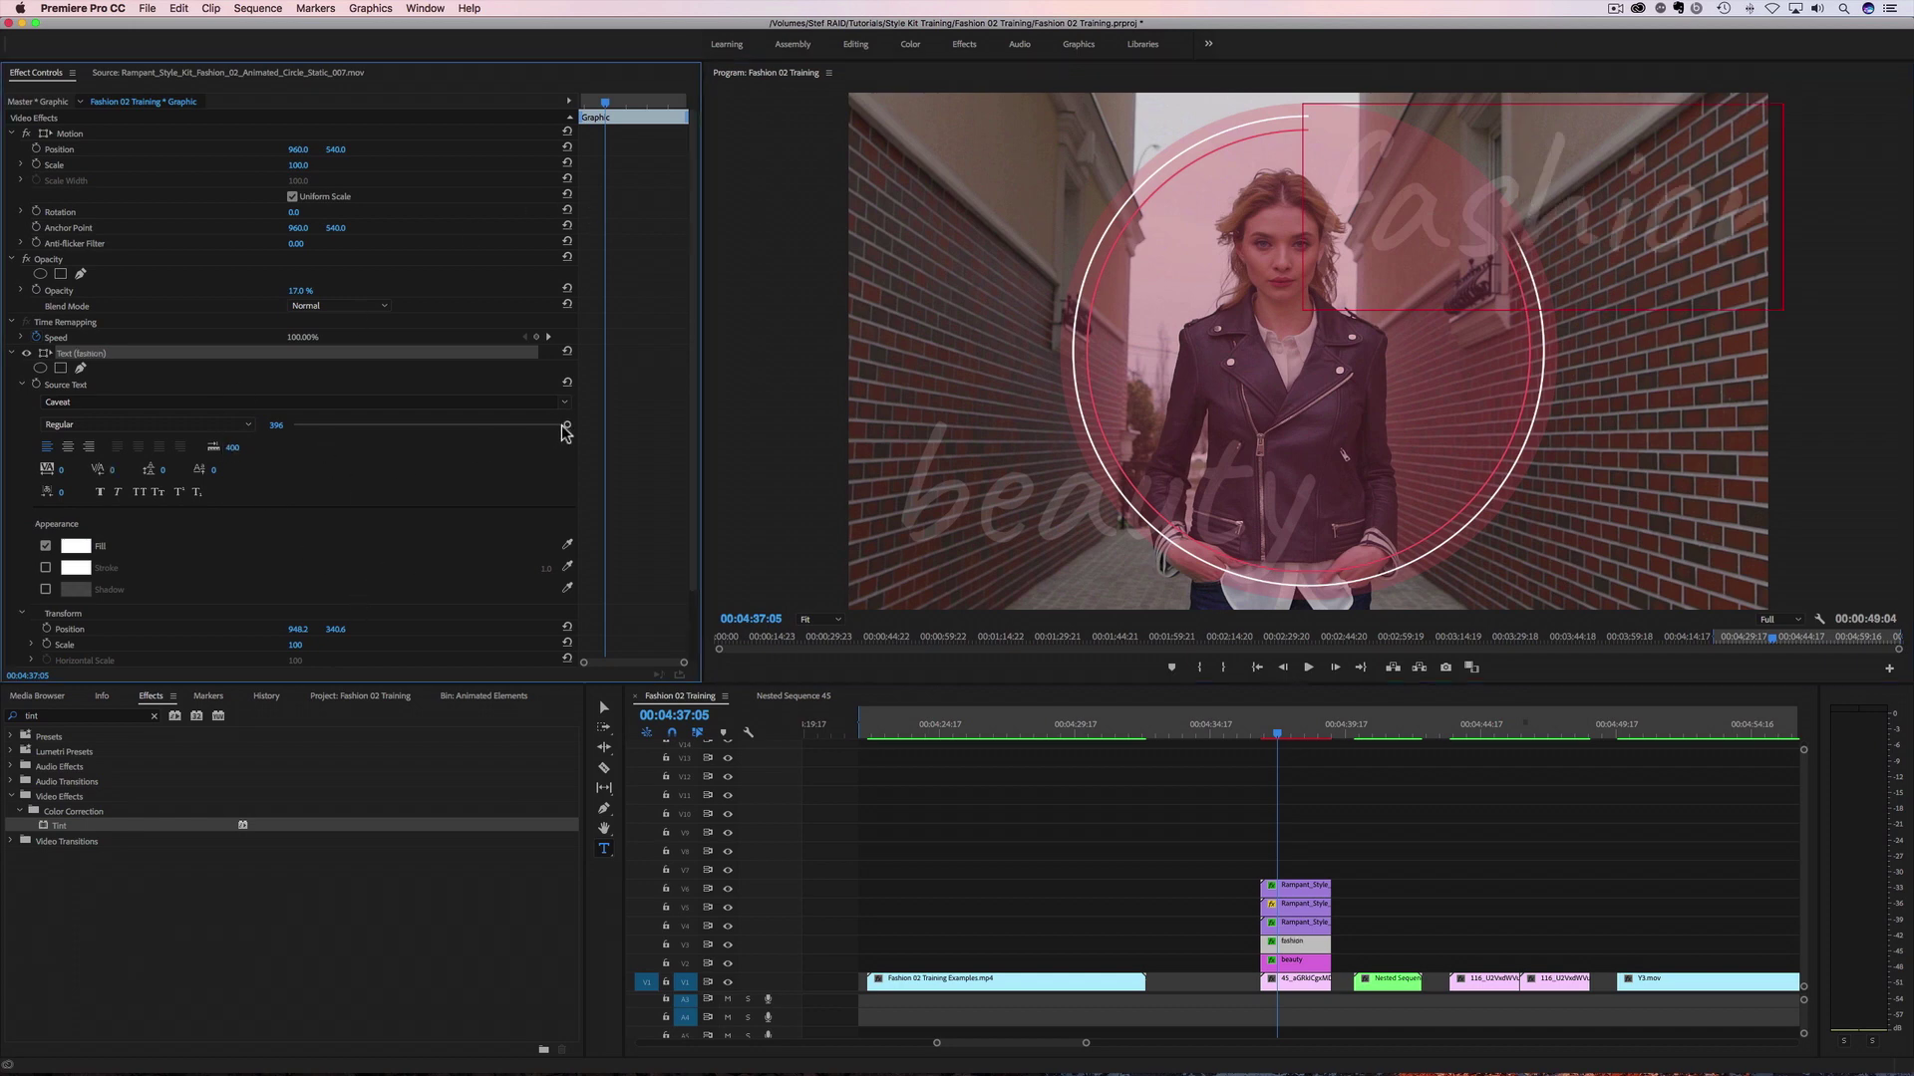
{"action": "left_click_drag", "start_coordinate": [565, 432], "coordinate": [548, 433]}
{"action": "left_click_drag", "start_coordinate": [548, 434], "coordinate": [543, 433]}
{"action": "left_click", "coordinate": [604, 708]}
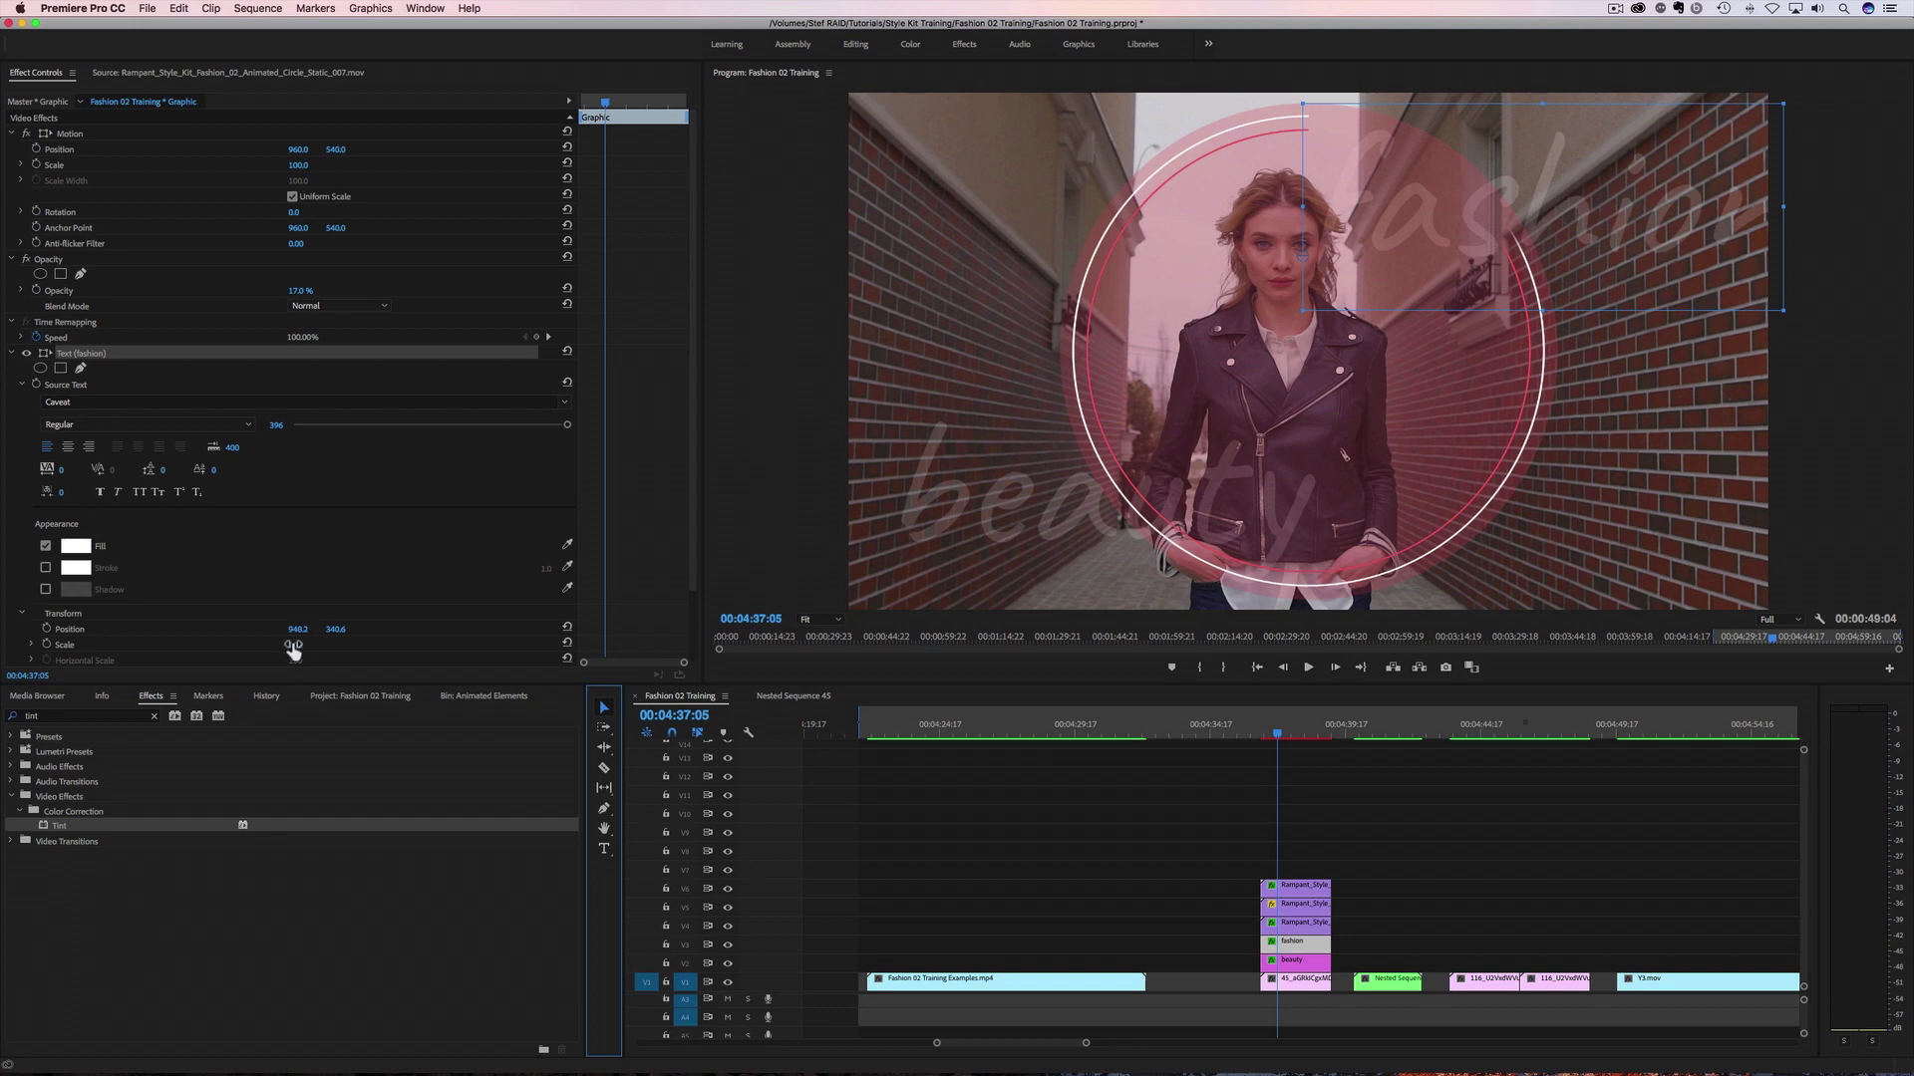
{"action": "left_click_drag", "start_coordinate": [295, 644], "coordinate": [284, 645]}
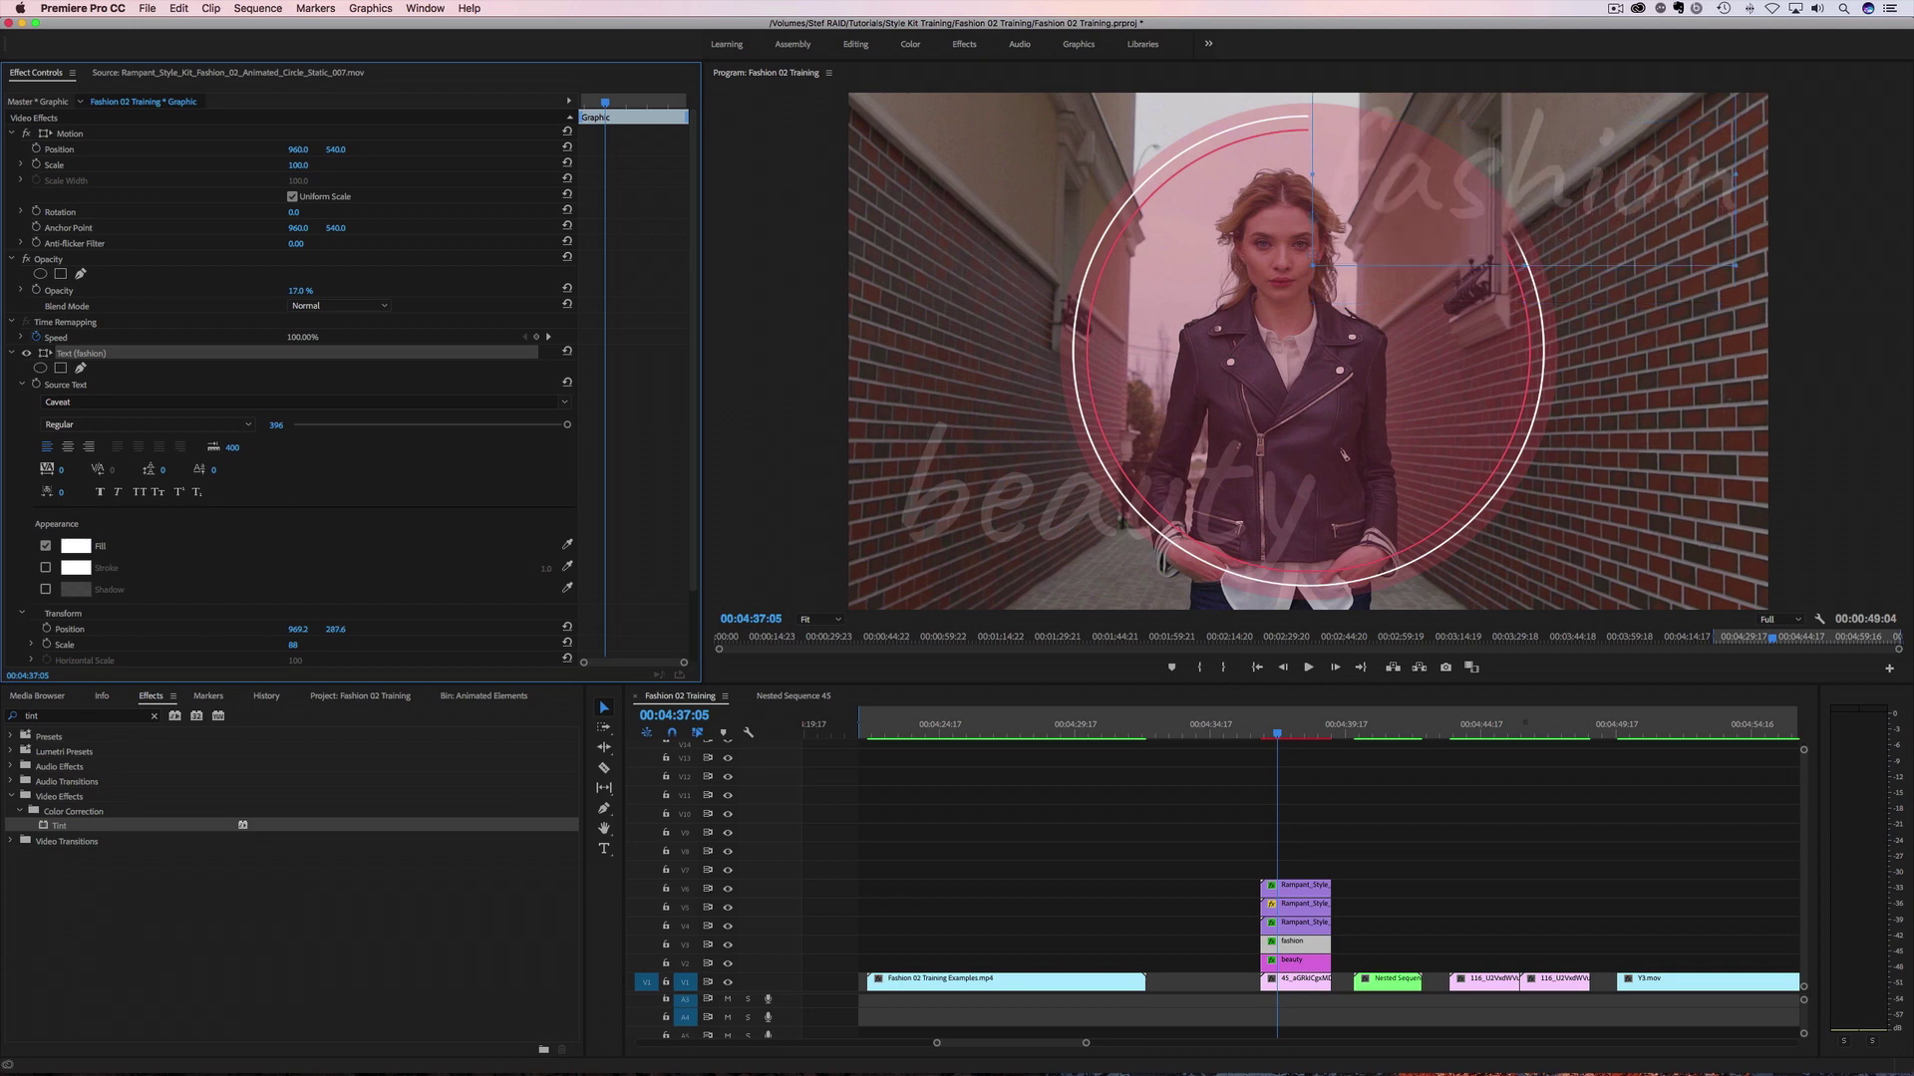
{"action": "left_click_drag", "start_coordinate": [297, 632], "coordinate": [317, 631]}
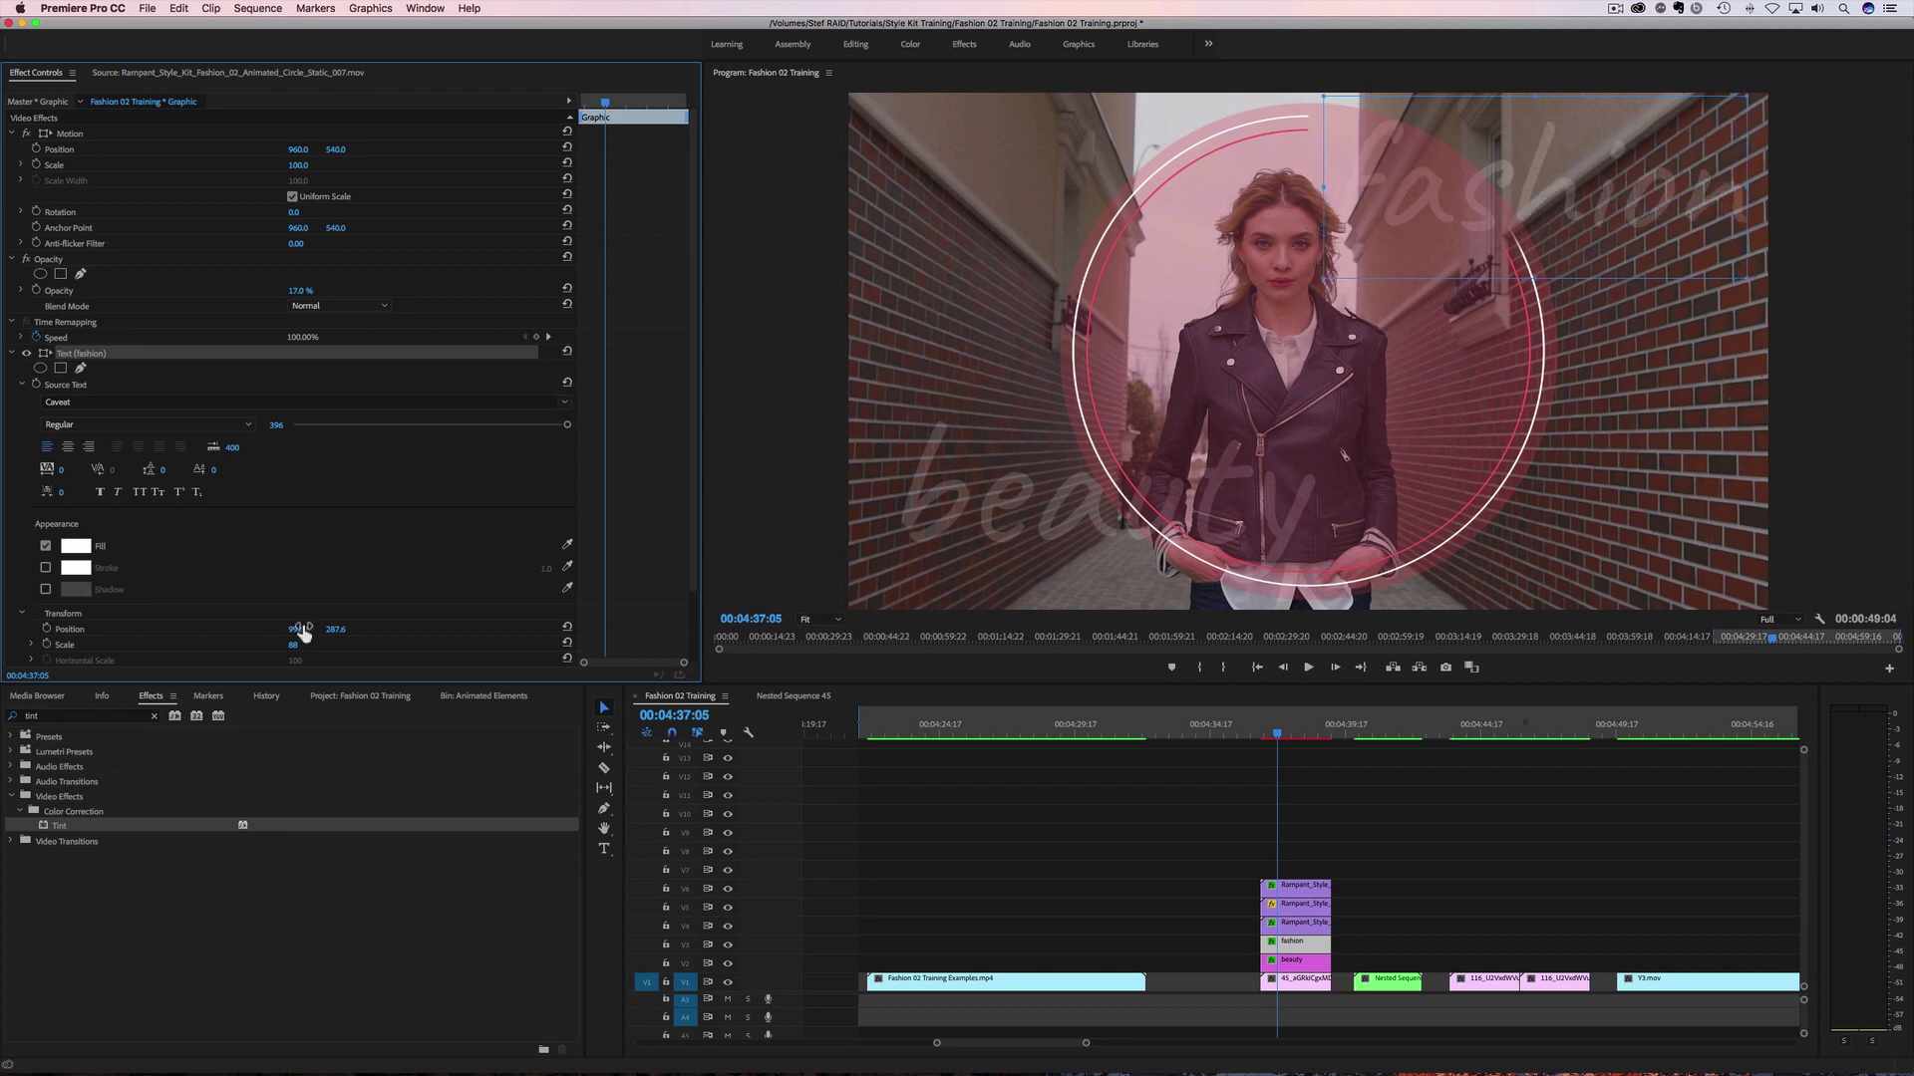
{"action": "mouse_move", "coordinate": [1278, 736]}
{"action": "left_mouse_down"}
{"action": "mouse_move", "coordinate": [1255, 746]}
{"action": "mouse_move", "coordinate": [1308, 743]}
{"action": "mouse_move", "coordinate": [1265, 746]}
{"action": "mouse_move", "coordinate": [1289, 747]}
{"action": "left_mouse_up"}
{"action": "scroll", "coordinate": [1266, 750], "scroll_direction": "up", "scroll_amount": 1}
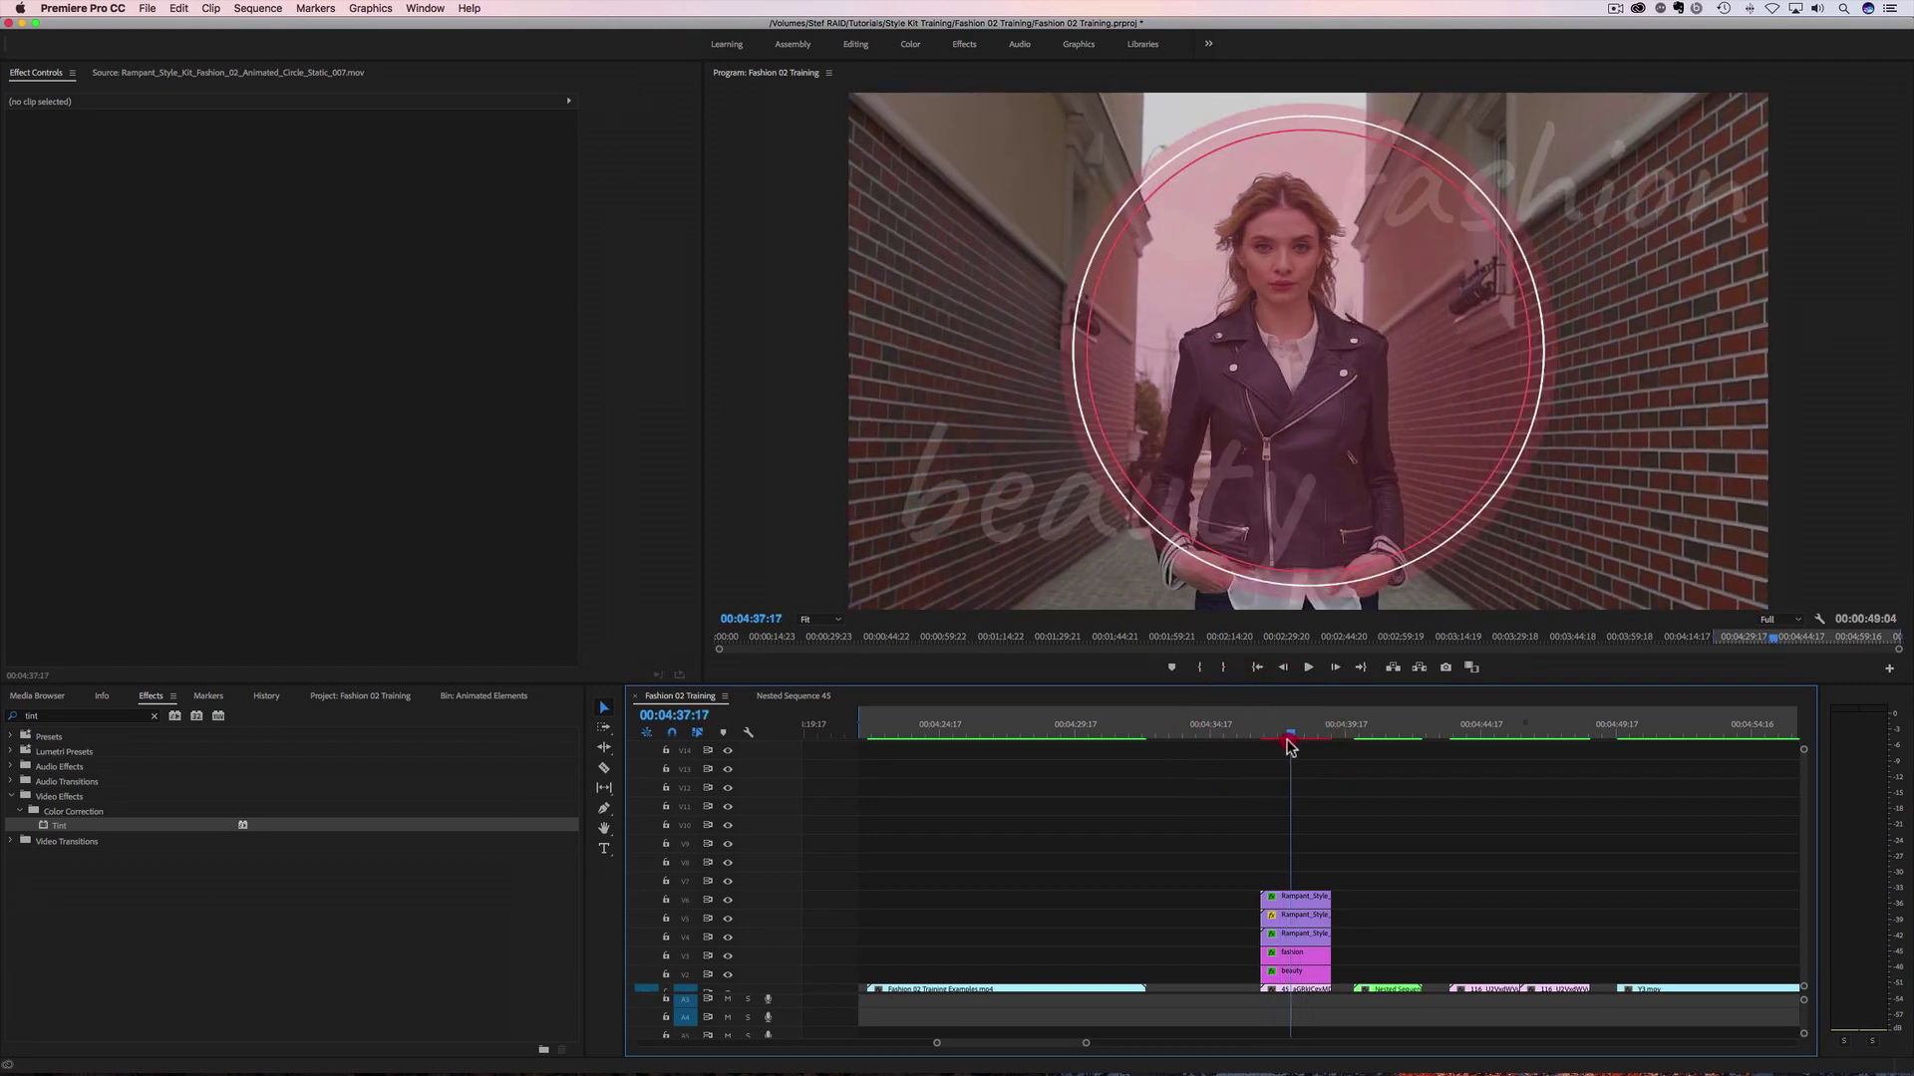
Add the Rampant Decoder Type 01 Thin HD graphics template on the track above the circle clips and trim it to their end.
{"action": "left_click", "coordinate": [410, 15]}
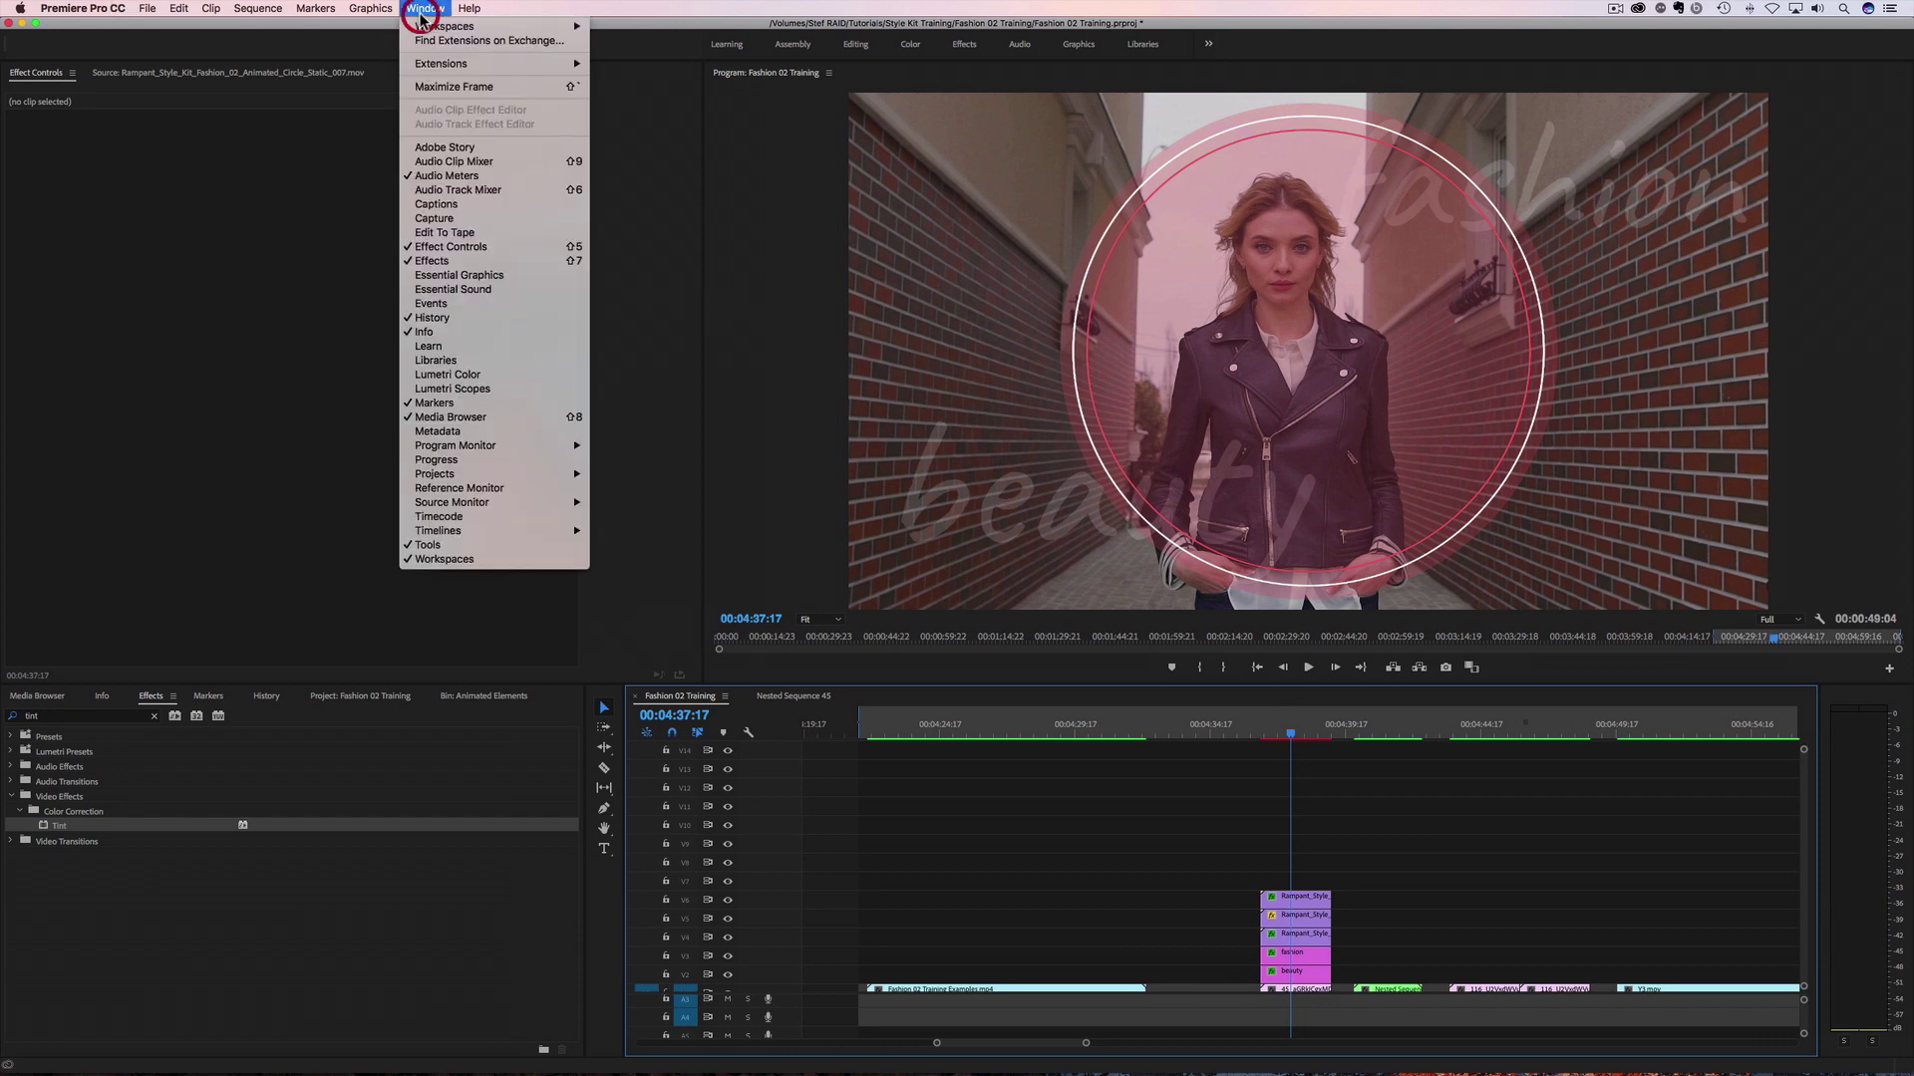
{"action": "left_click", "coordinate": [455, 279]}
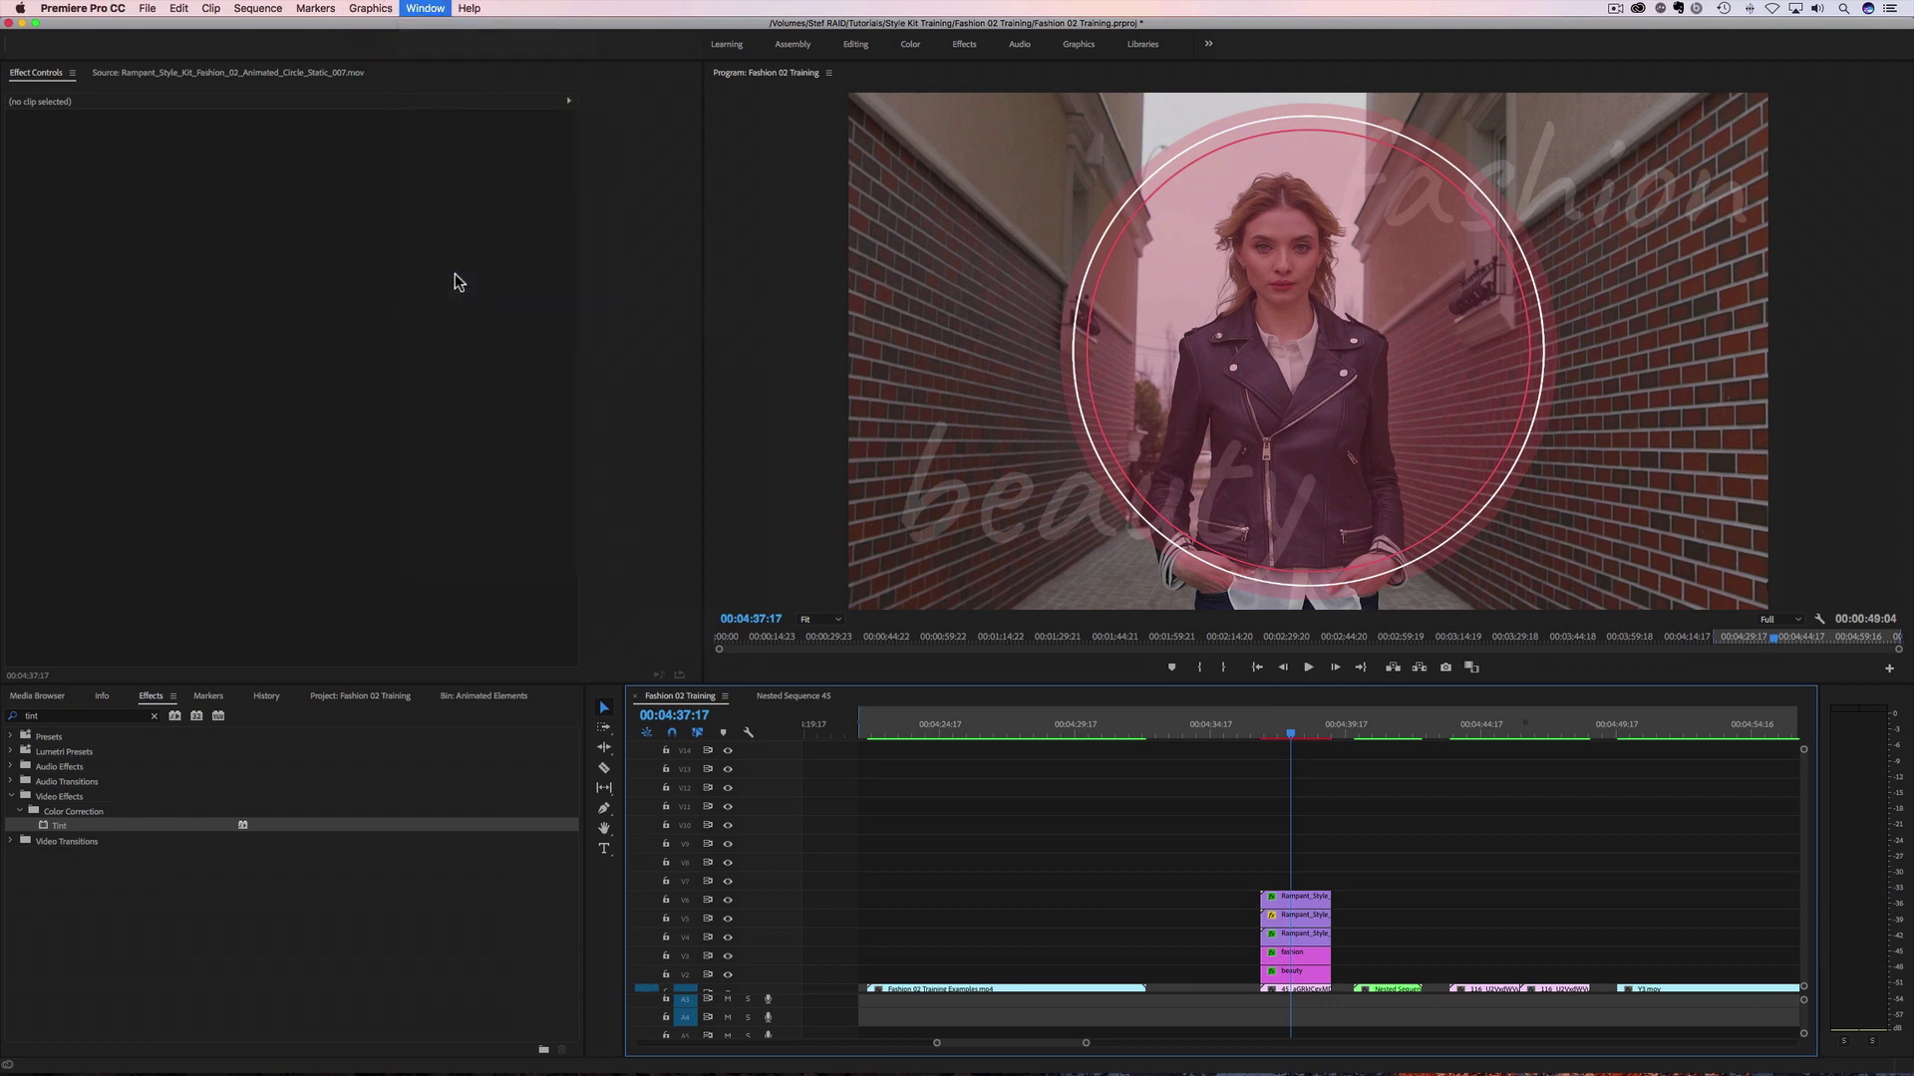
{"action": "left_click_drag", "start_coordinate": [381, 367], "coordinate": [594, 392]}
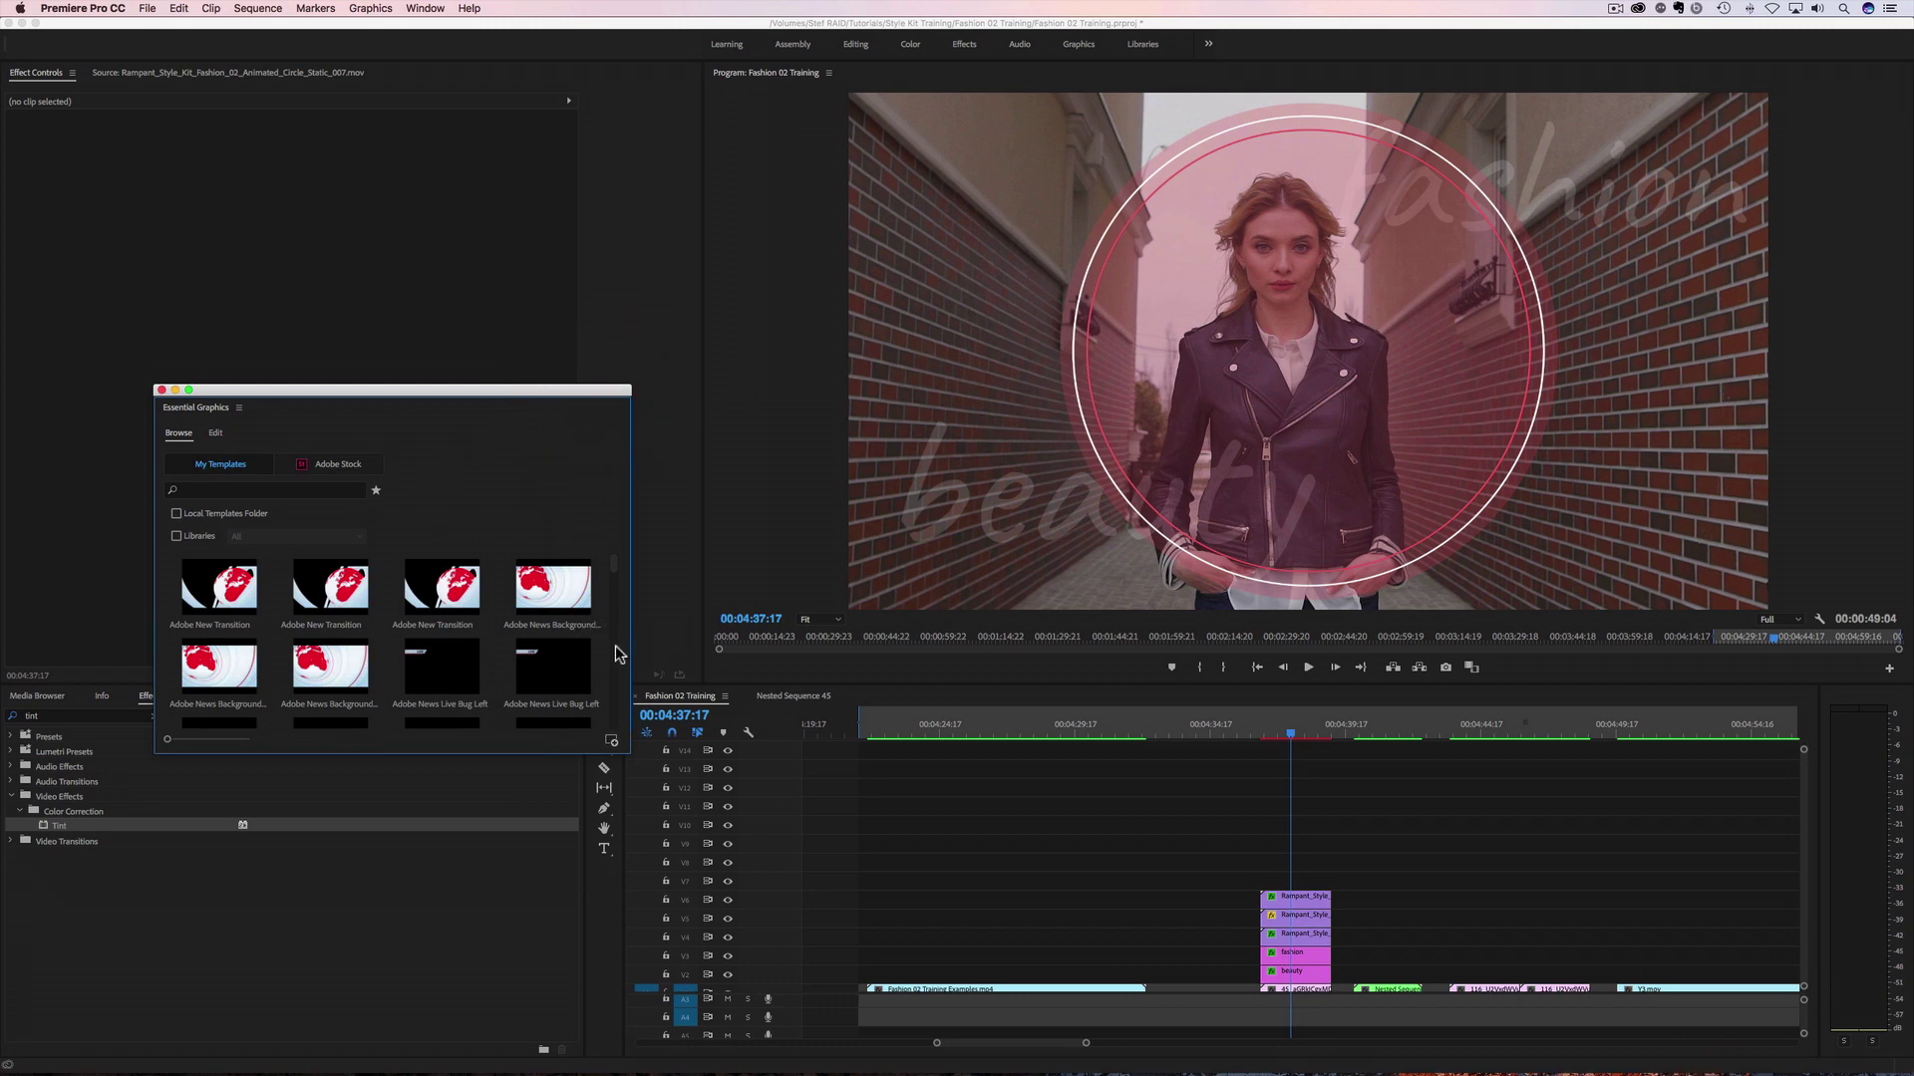
{"action": "left_click_drag", "start_coordinate": [615, 564], "coordinate": [615, 653]}
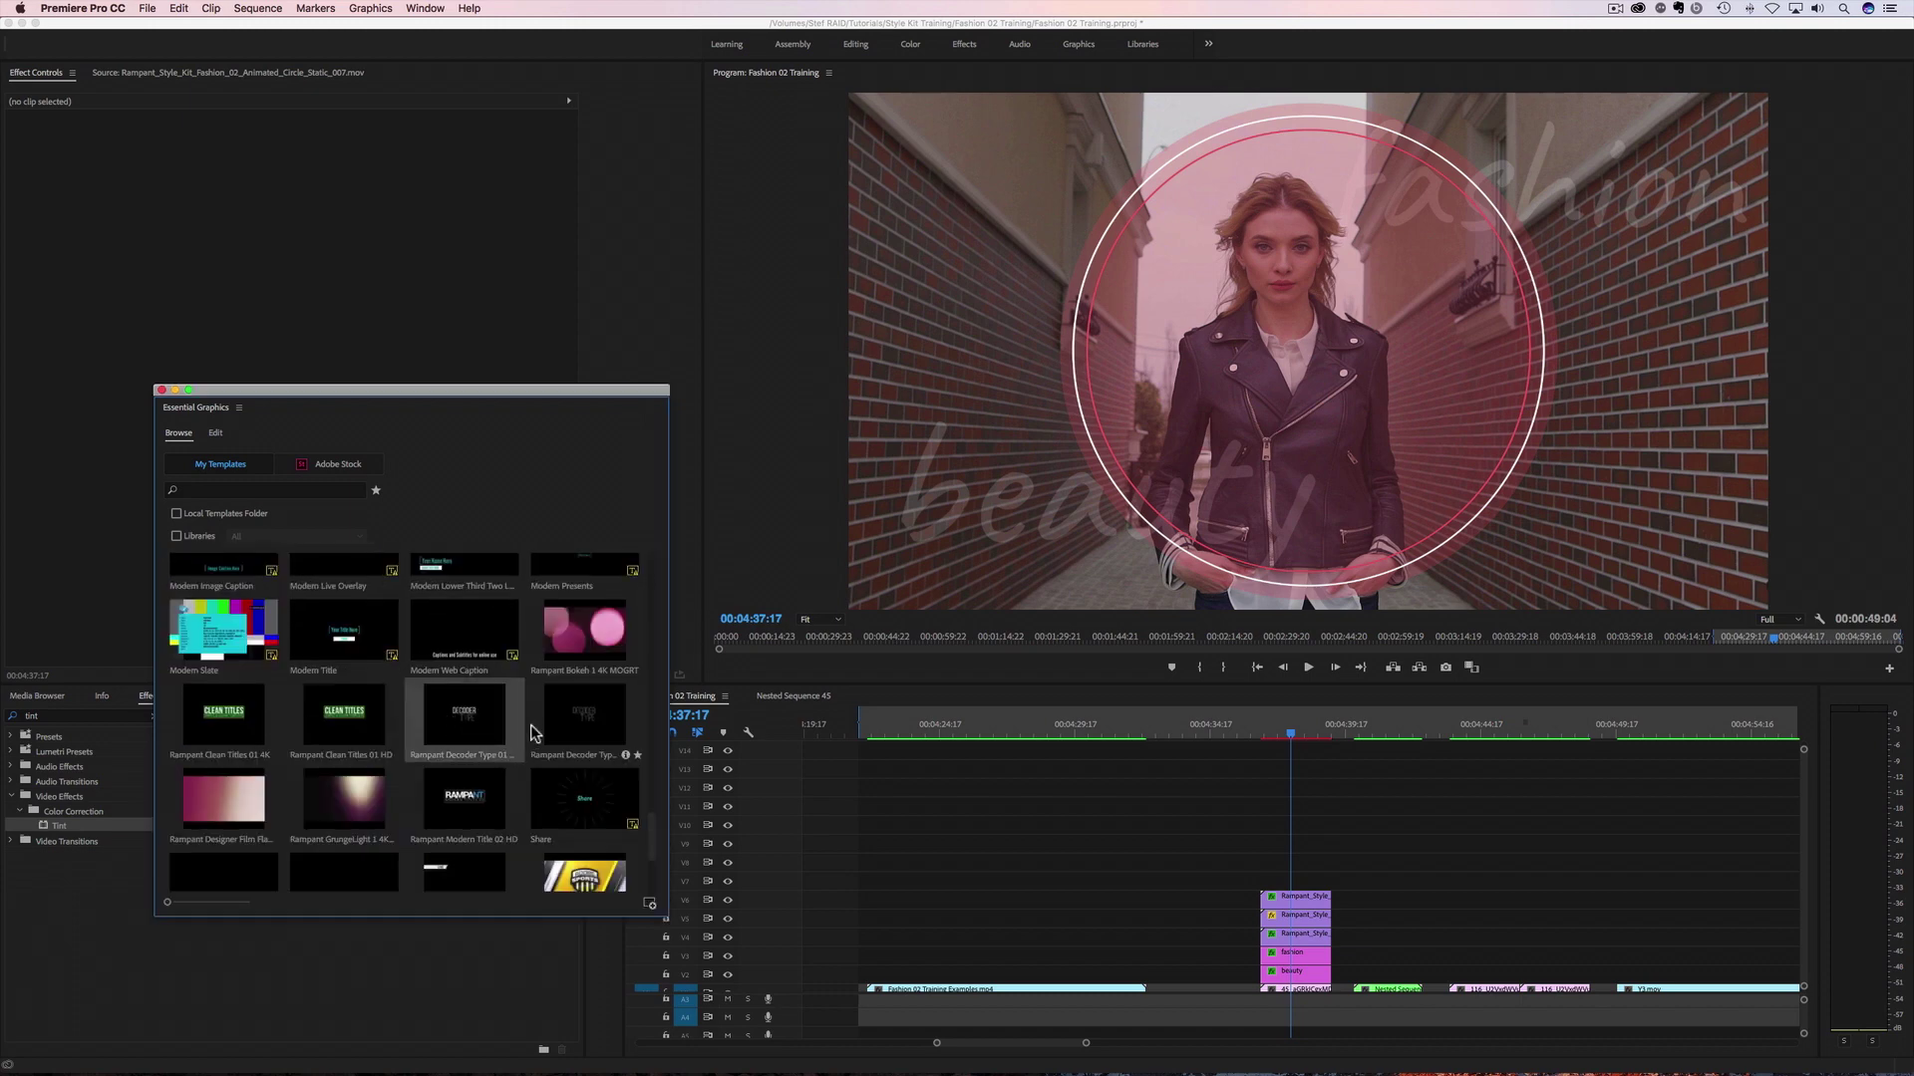
{"action": "left_click", "coordinate": [576, 724]}
{"action": "left_click_drag", "start_coordinate": [575, 724], "coordinate": [1268, 879]}
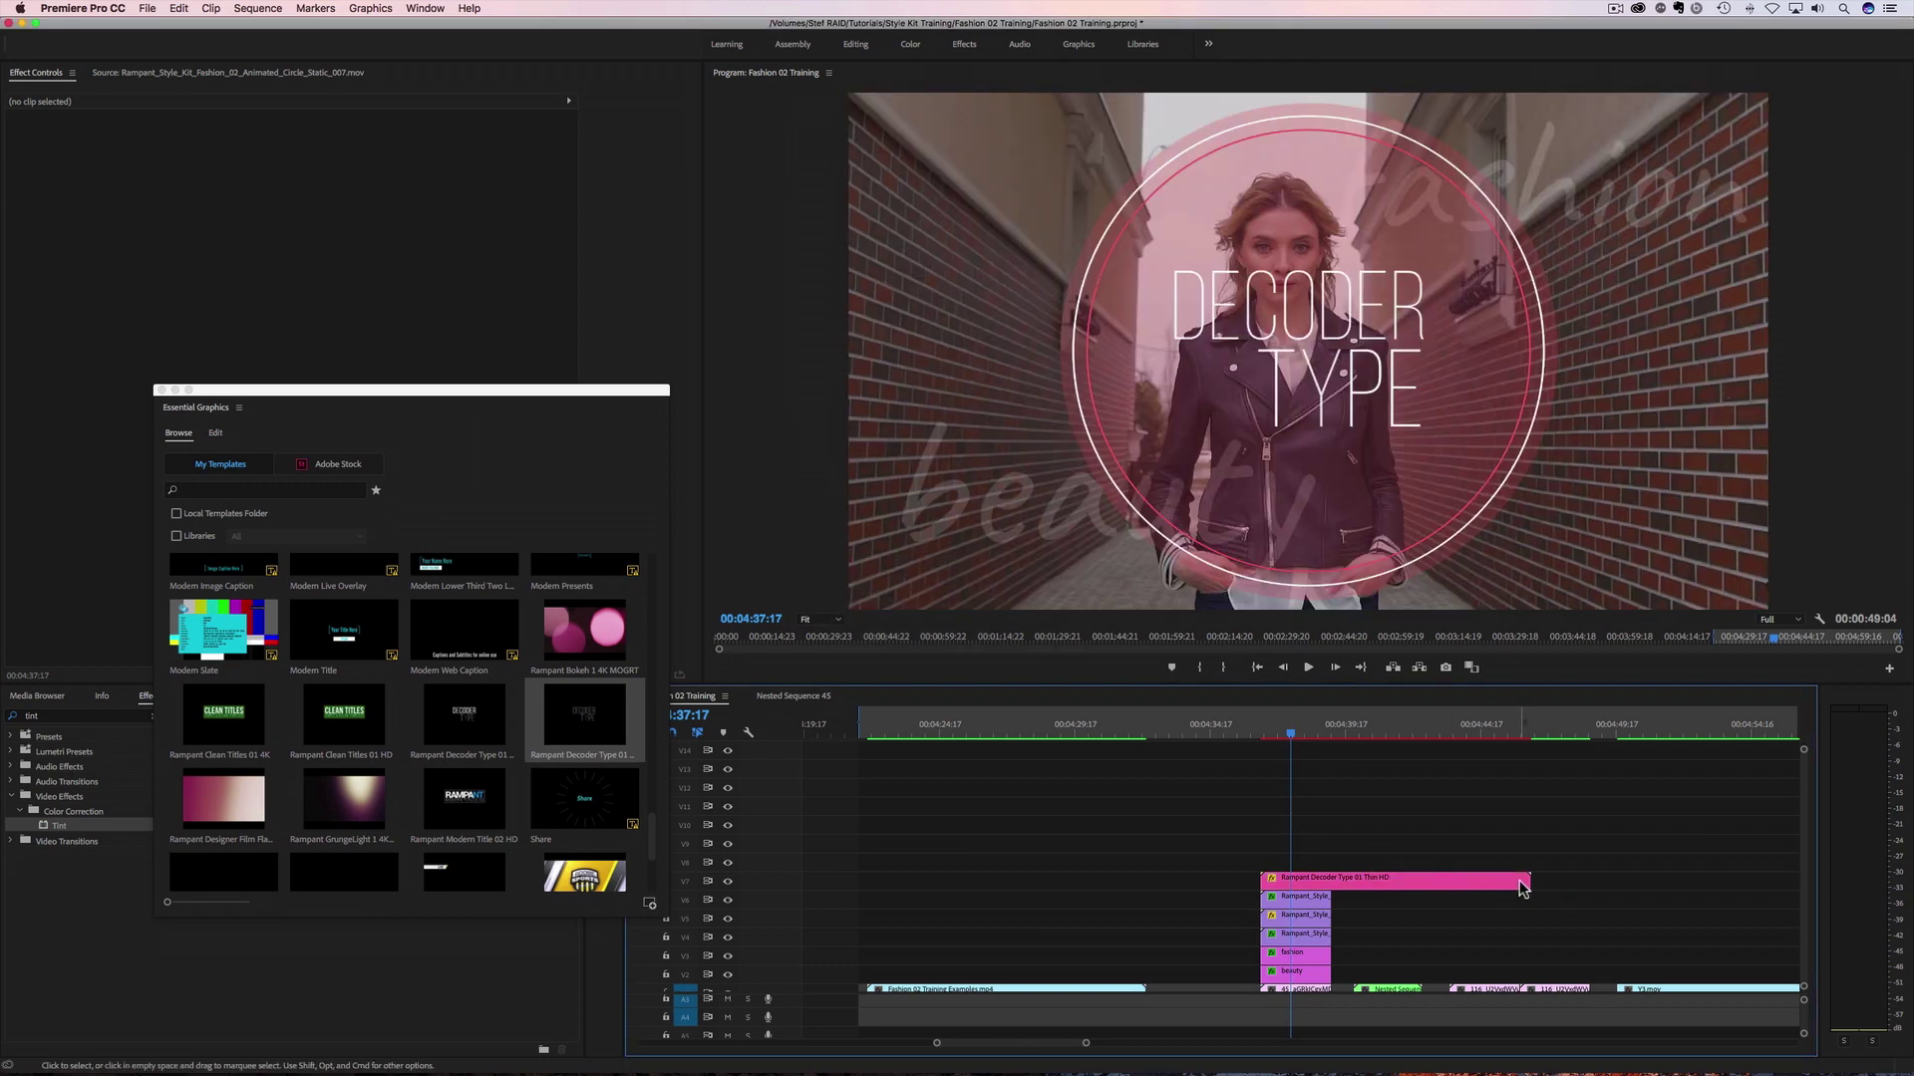
{"action": "left_click_drag", "start_coordinate": [1522, 887], "coordinate": [1330, 886]}
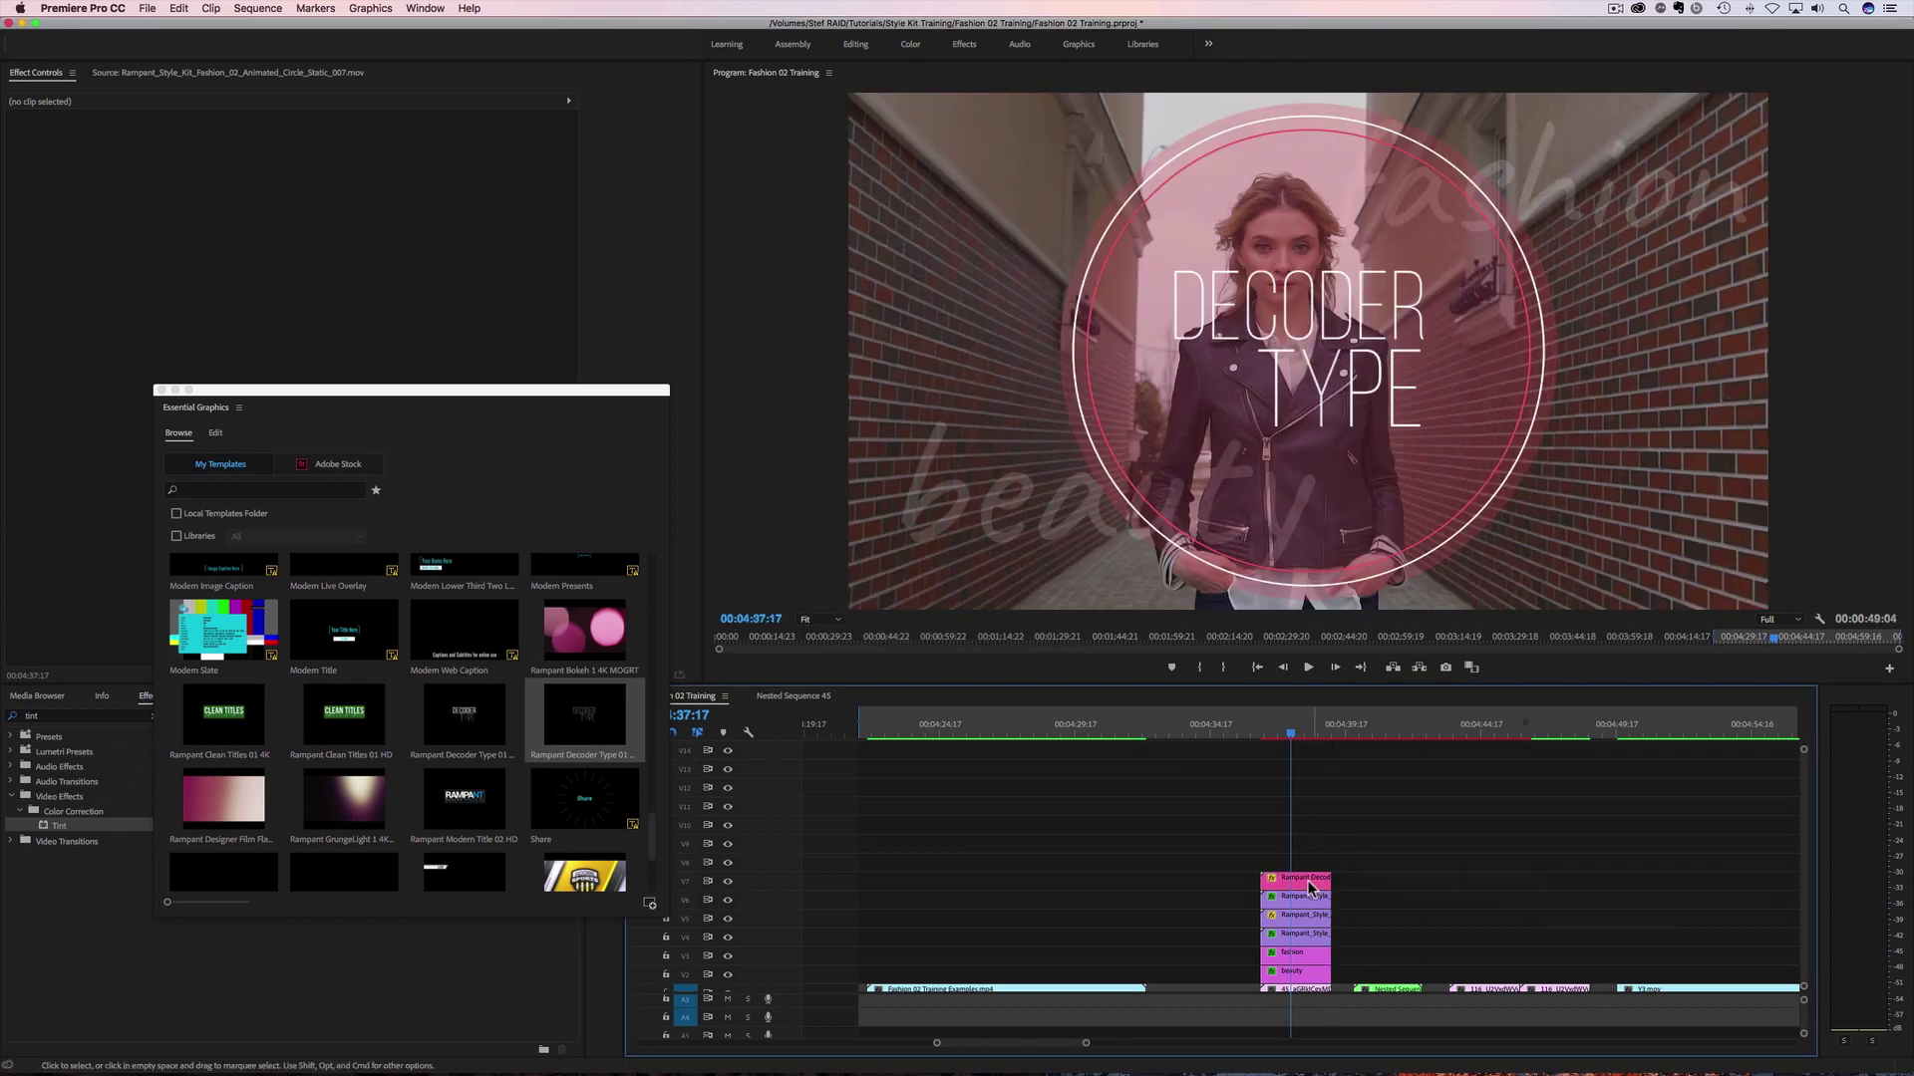
Set the Decoder Type graphic's Title 01 text to "beauty" and its Title 02 text to "fashion".
{"action": "left_click", "coordinate": [1309, 886]}
{"action": "left_click", "coordinate": [219, 571]}
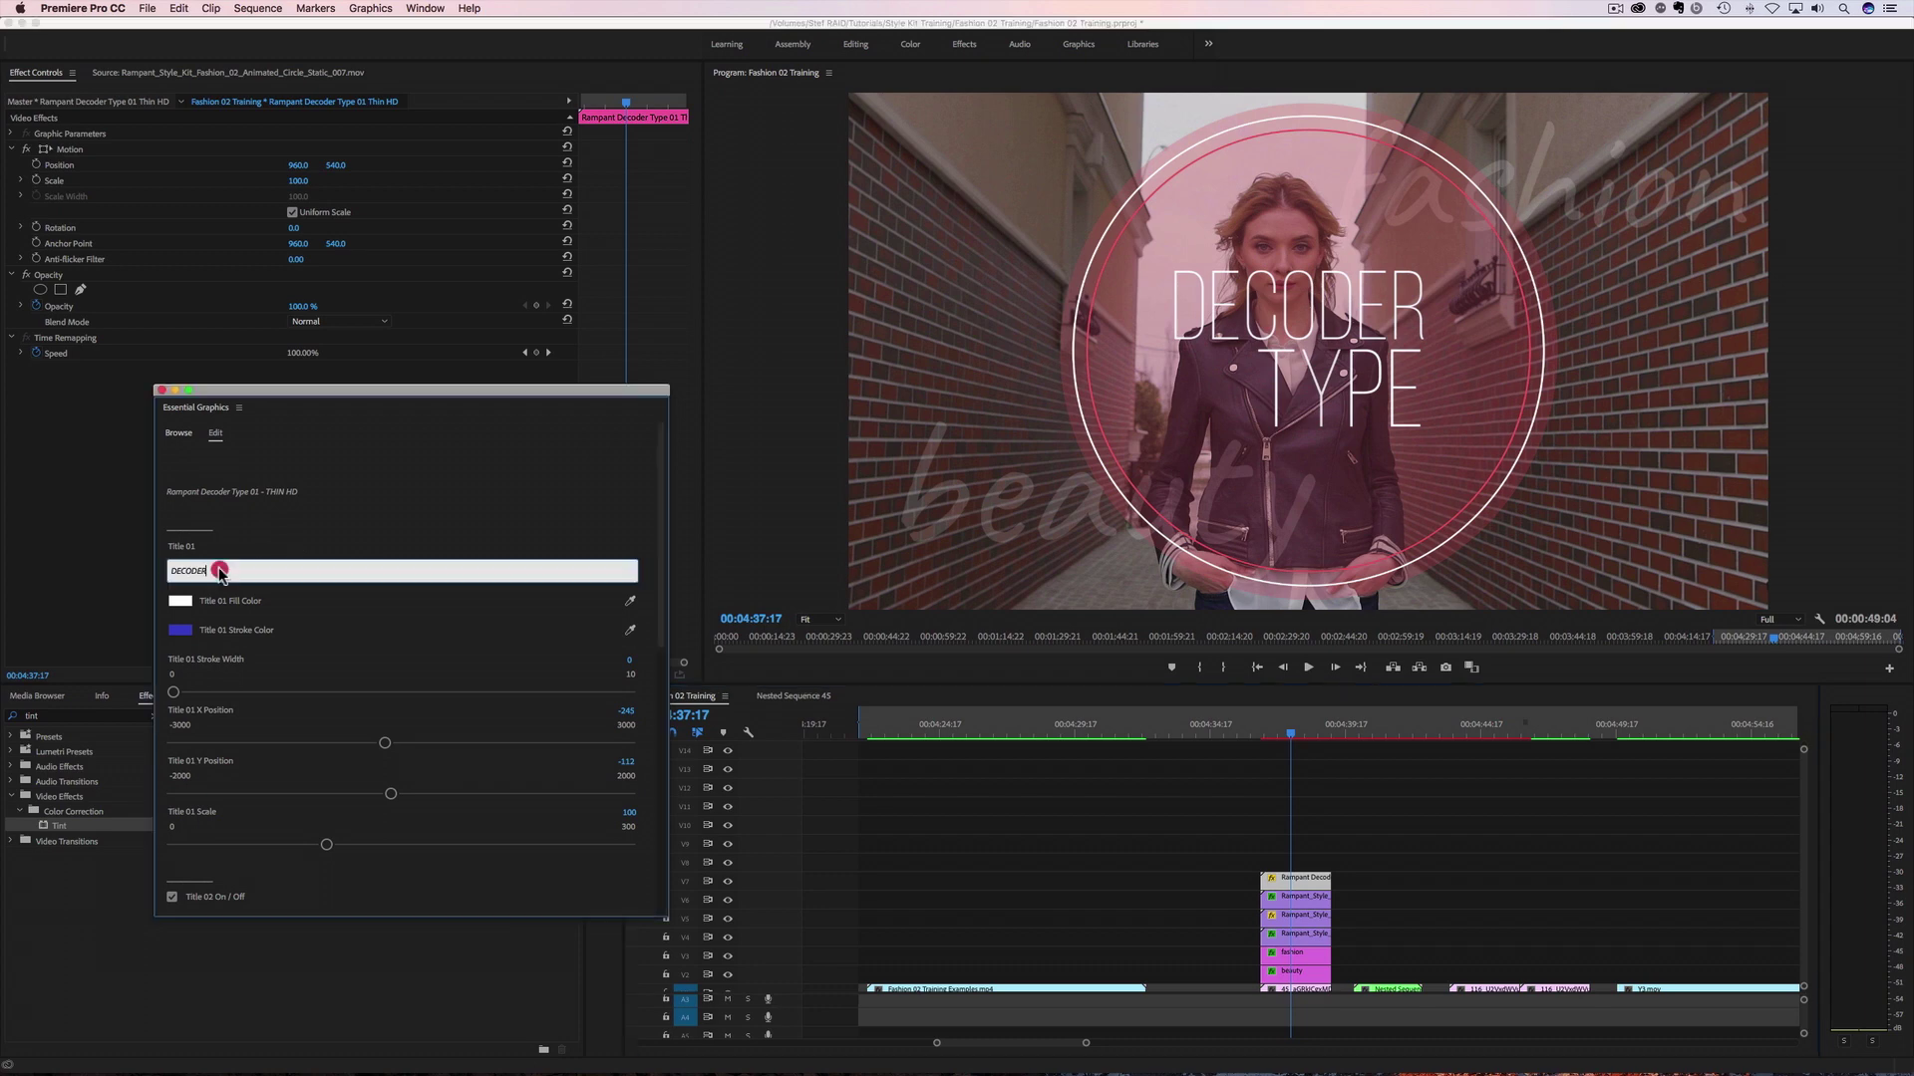
{"action": "type", "text": "beauty"}
{"action": "left_click", "coordinate": [405, 634]}
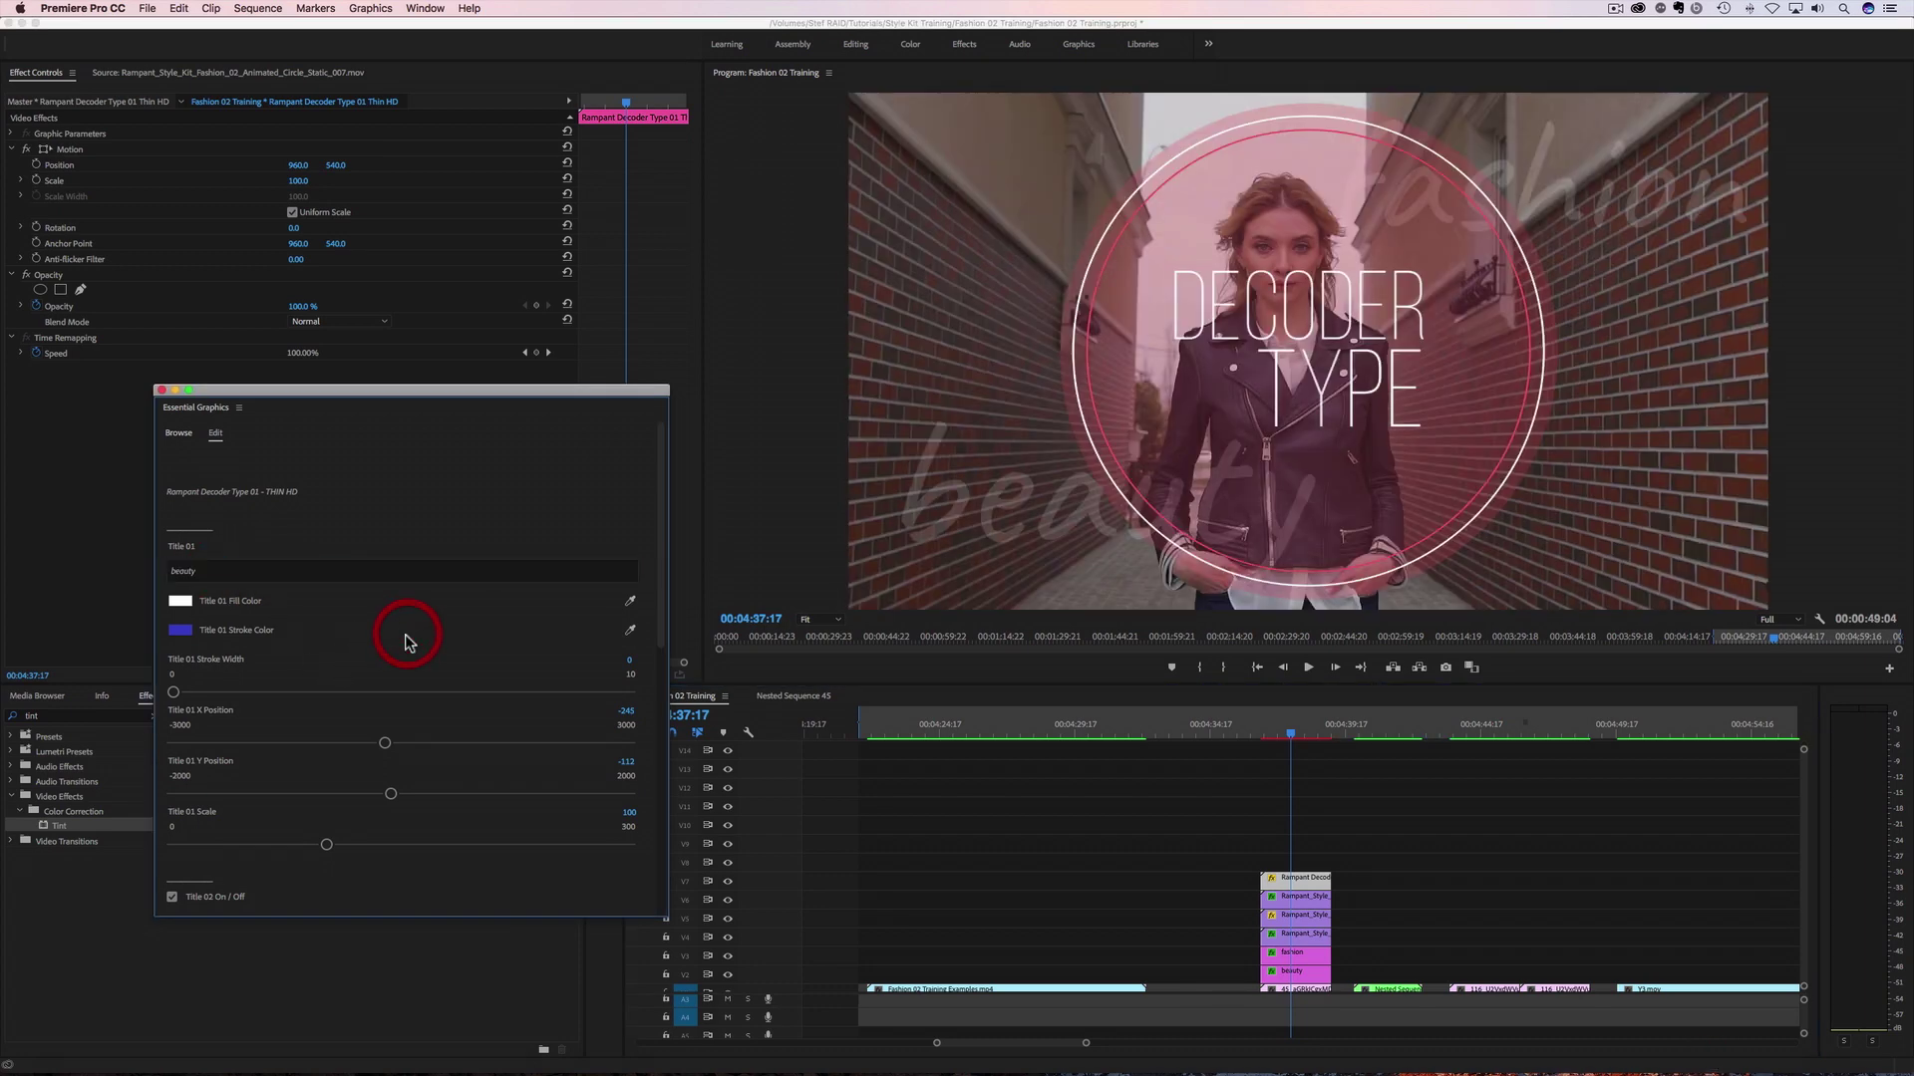
{"action": "scroll", "coordinate": [402, 646], "scroll_direction": "down", "scroll_amount": 3}
{"action": "left_click", "coordinate": [214, 788]}
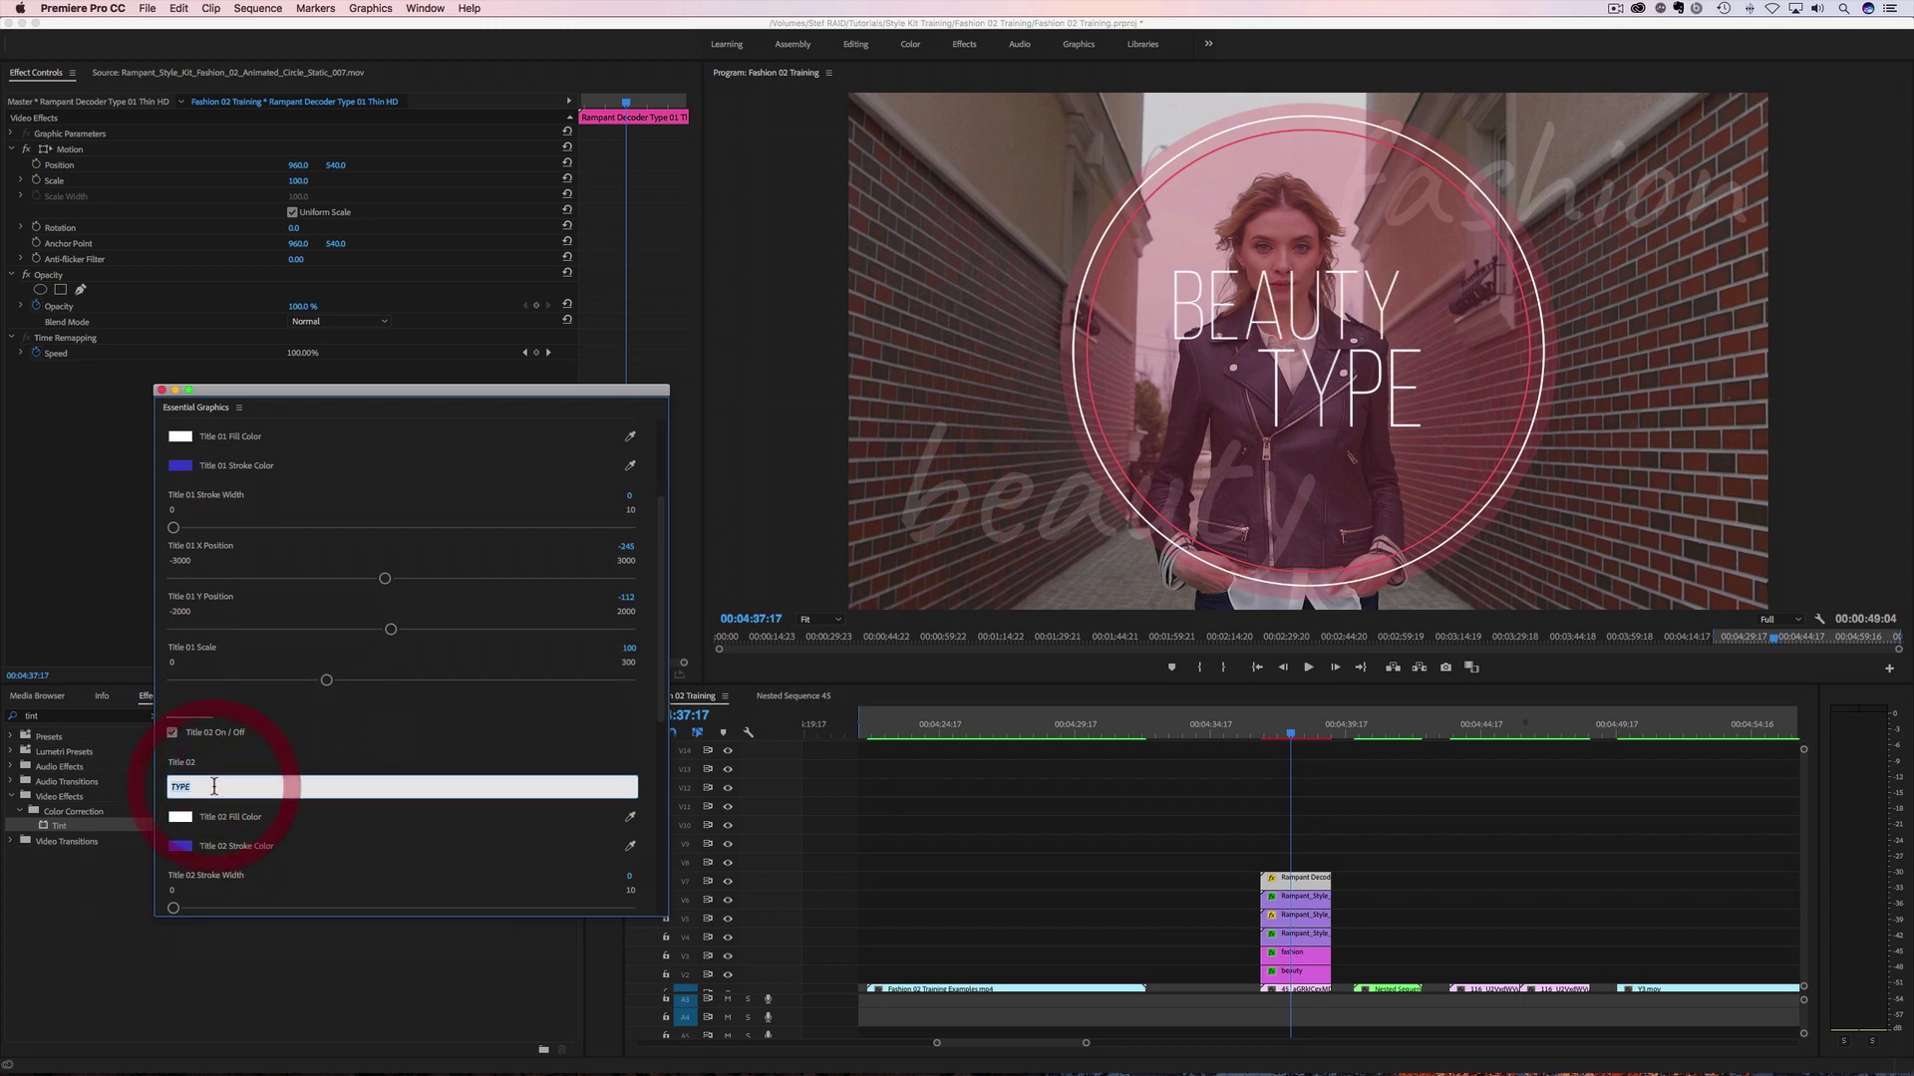
{"action": "type", "text": "t"}
{"action": "left_click", "coordinate": [288, 805]}
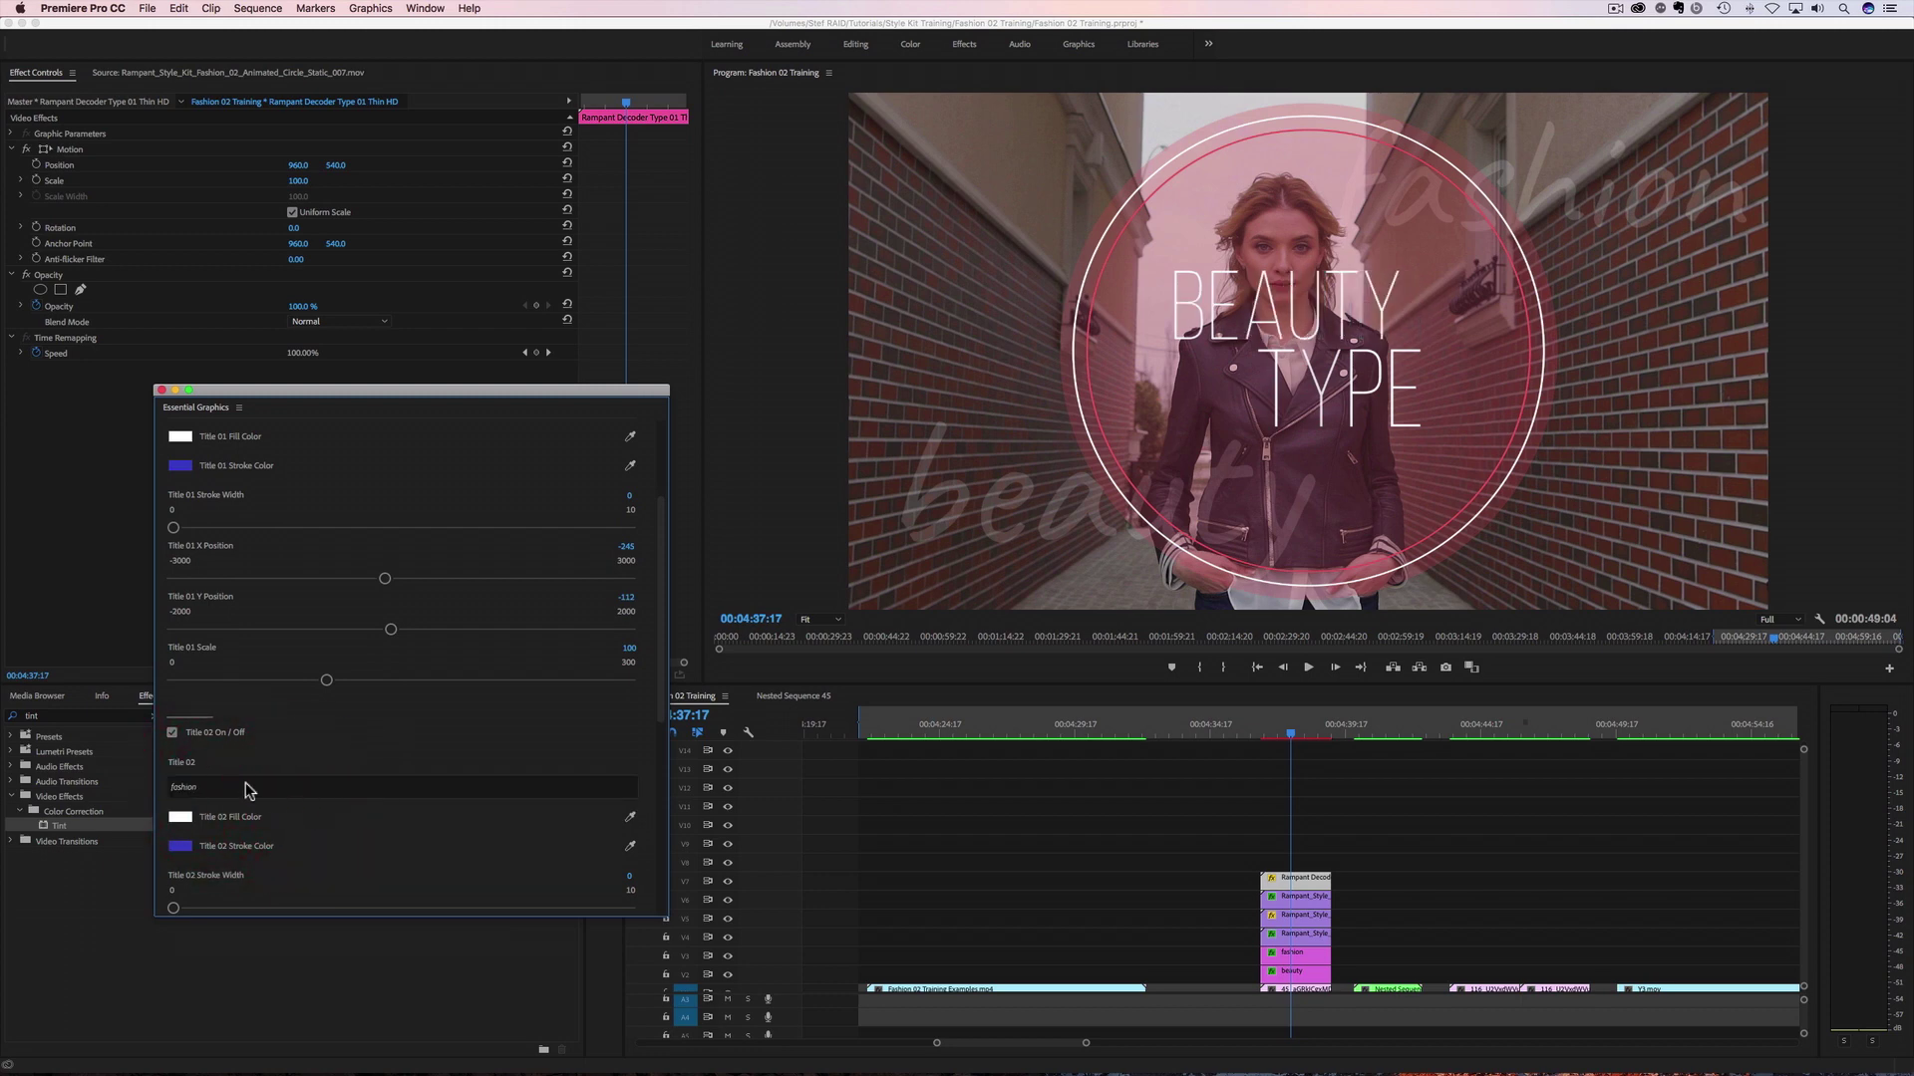
Give Title 02 a white stroke with a stroke width of 8.
{"action": "scroll", "coordinate": [447, 827], "scroll_direction": "down", "scroll_amount": 1}
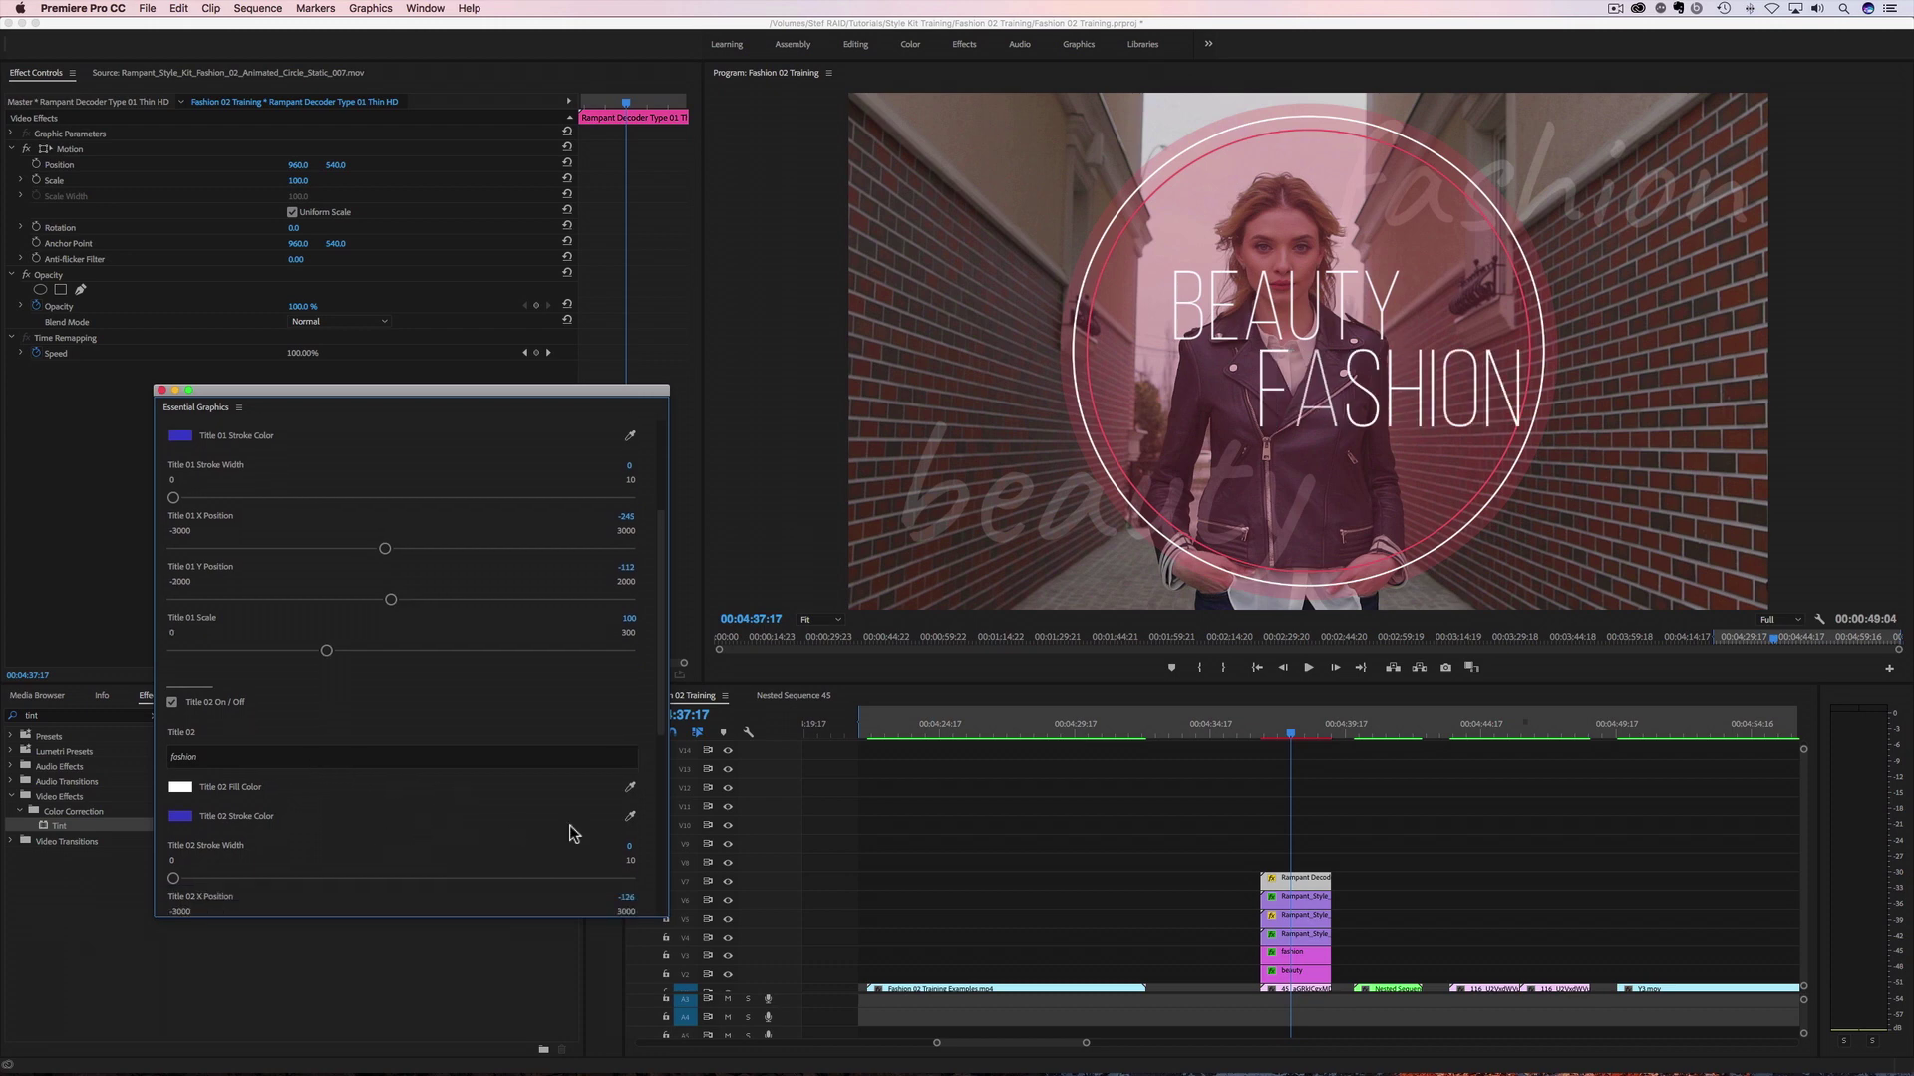
{"action": "left_click", "coordinate": [634, 812]}
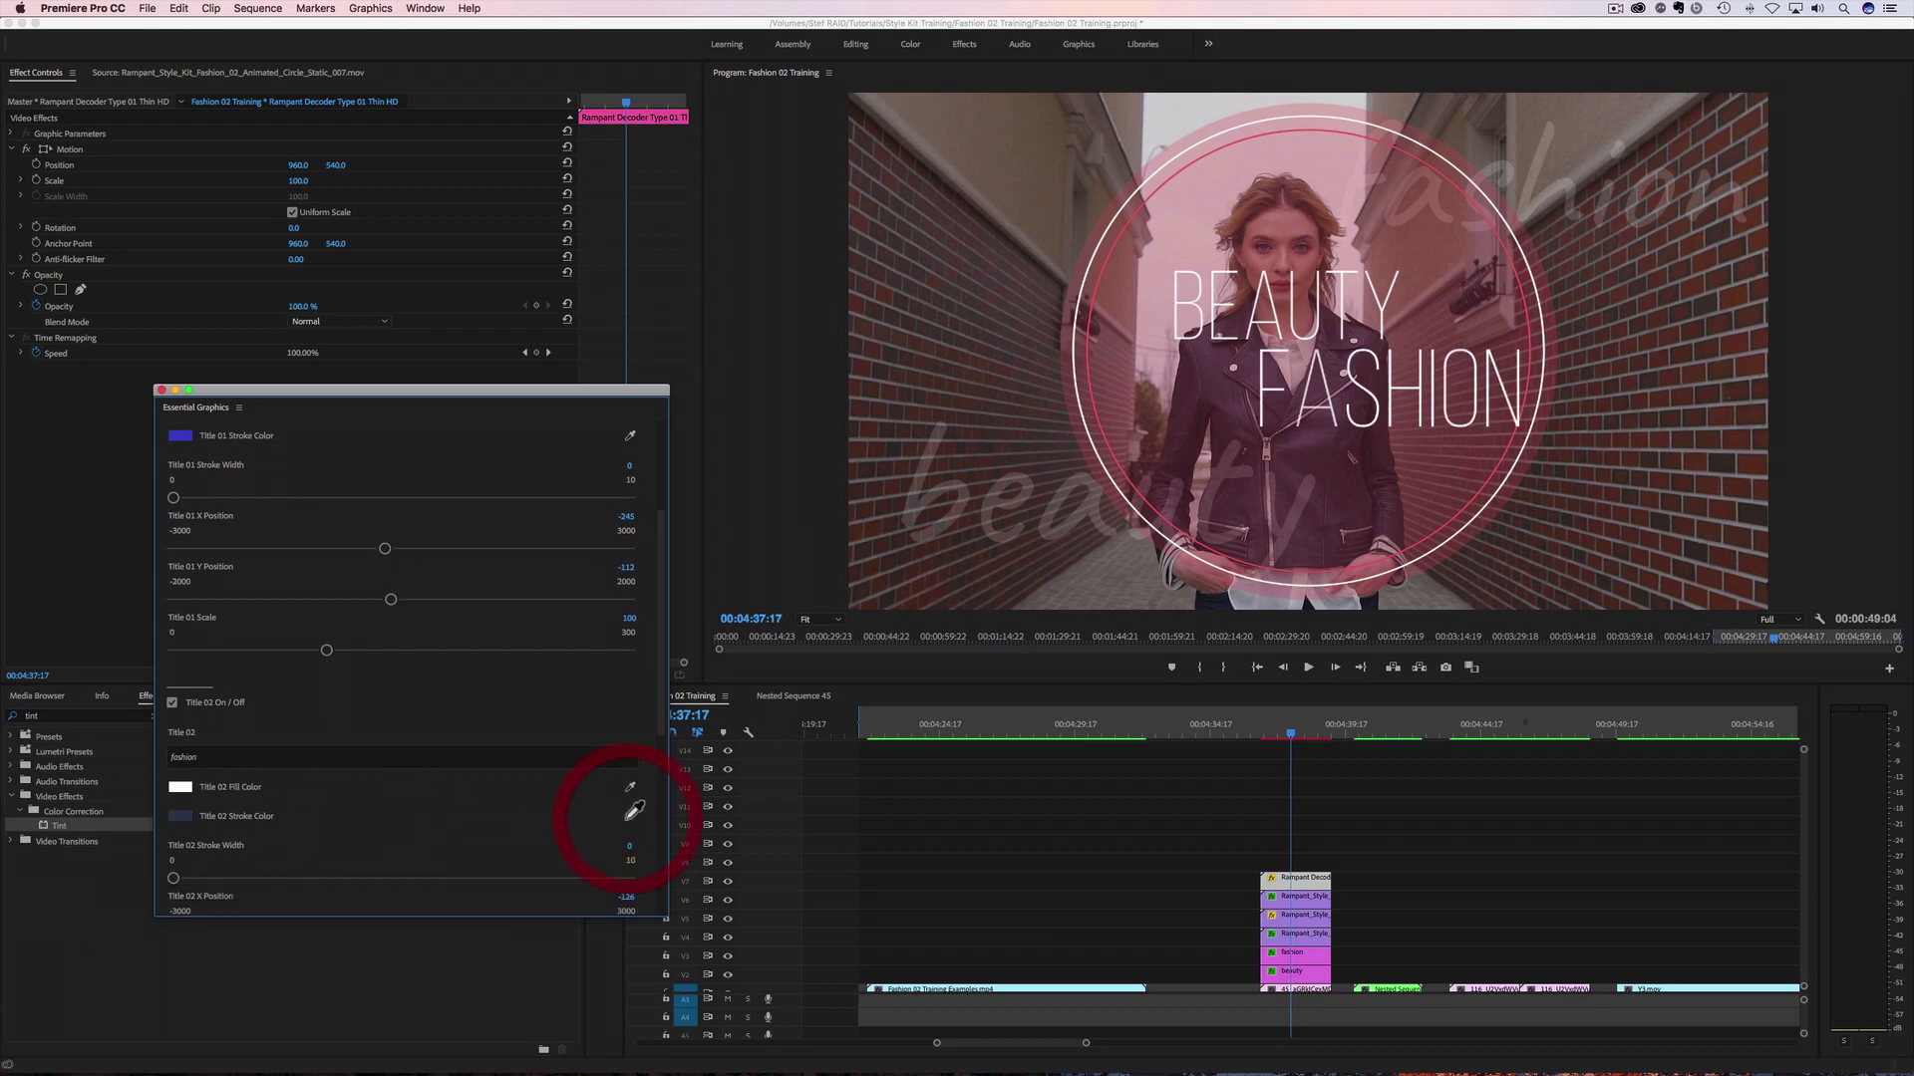
{"action": "left_click", "coordinate": [182, 824]}
{"action": "left_click", "coordinate": [787, 451]}
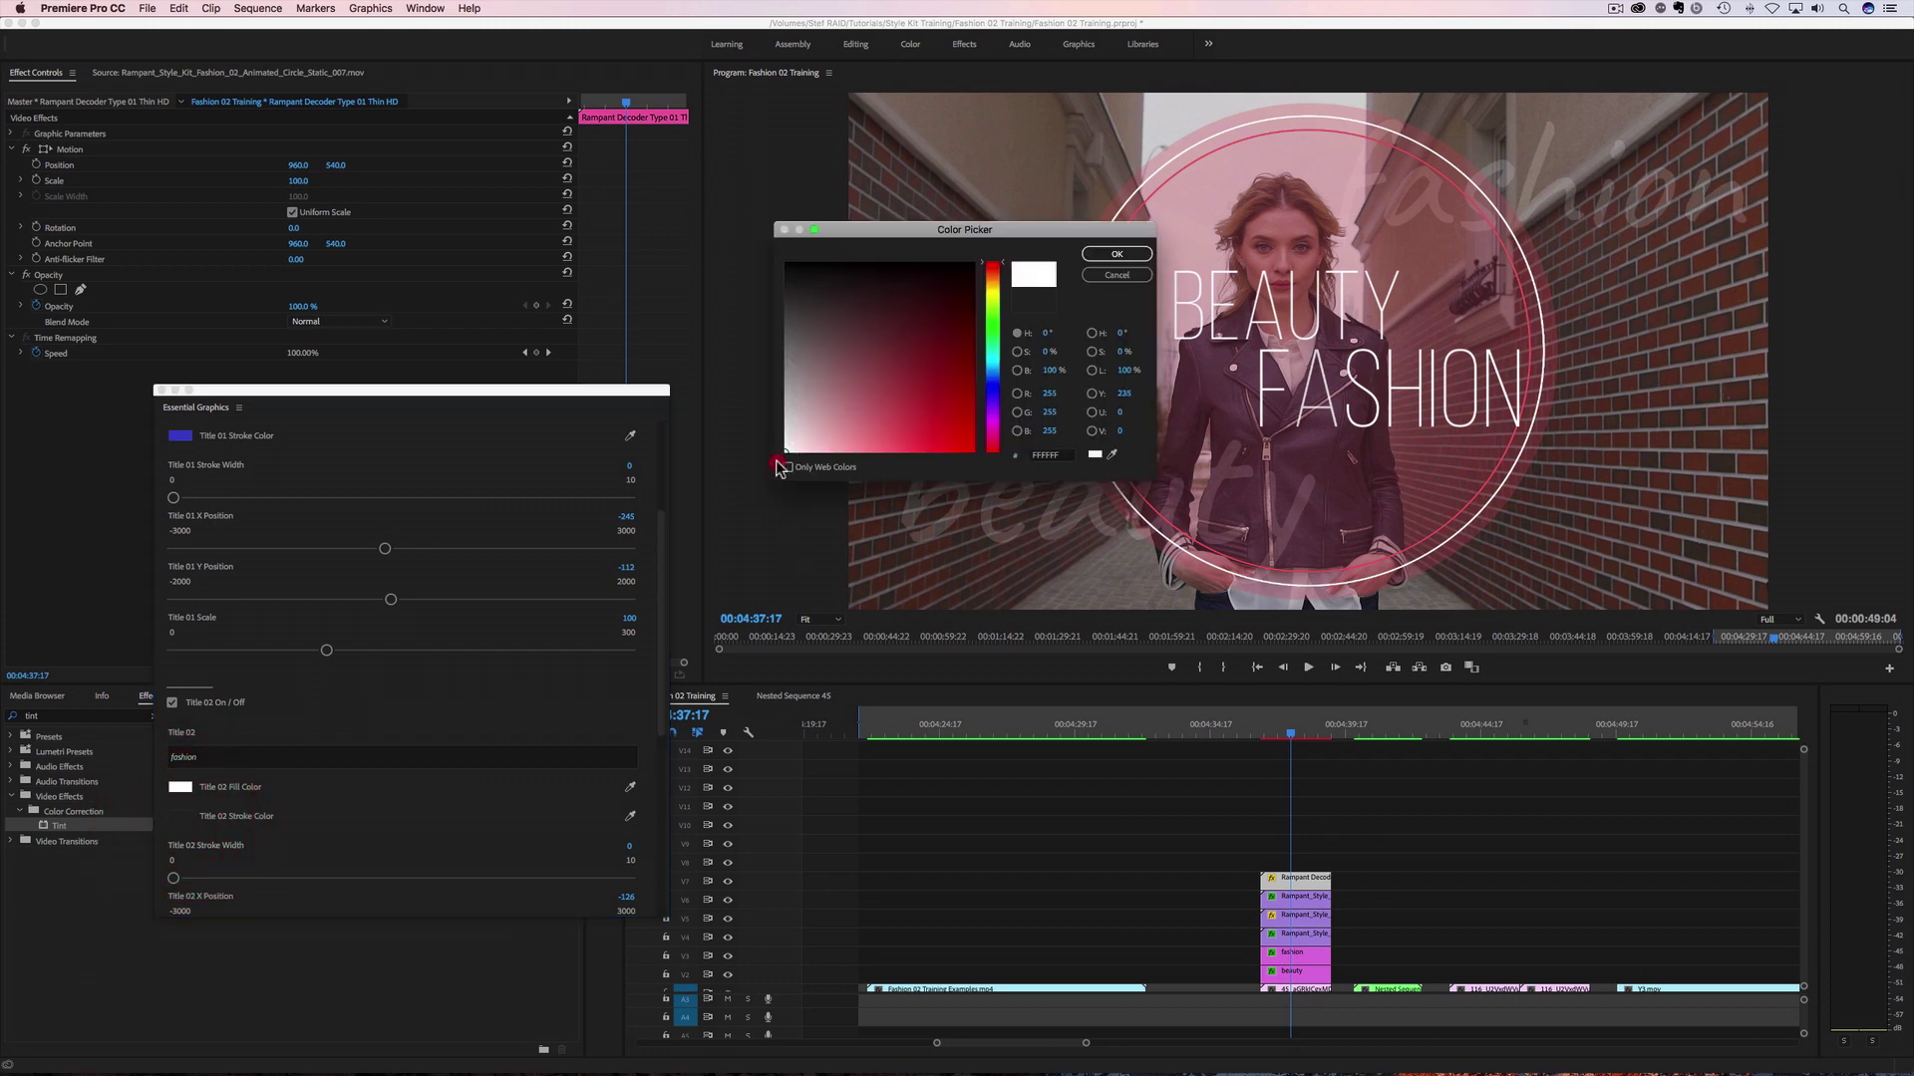
{"action": "left_click", "coordinate": [1117, 255]}
{"action": "left_click_drag", "start_coordinate": [180, 878], "coordinate": [523, 895]}
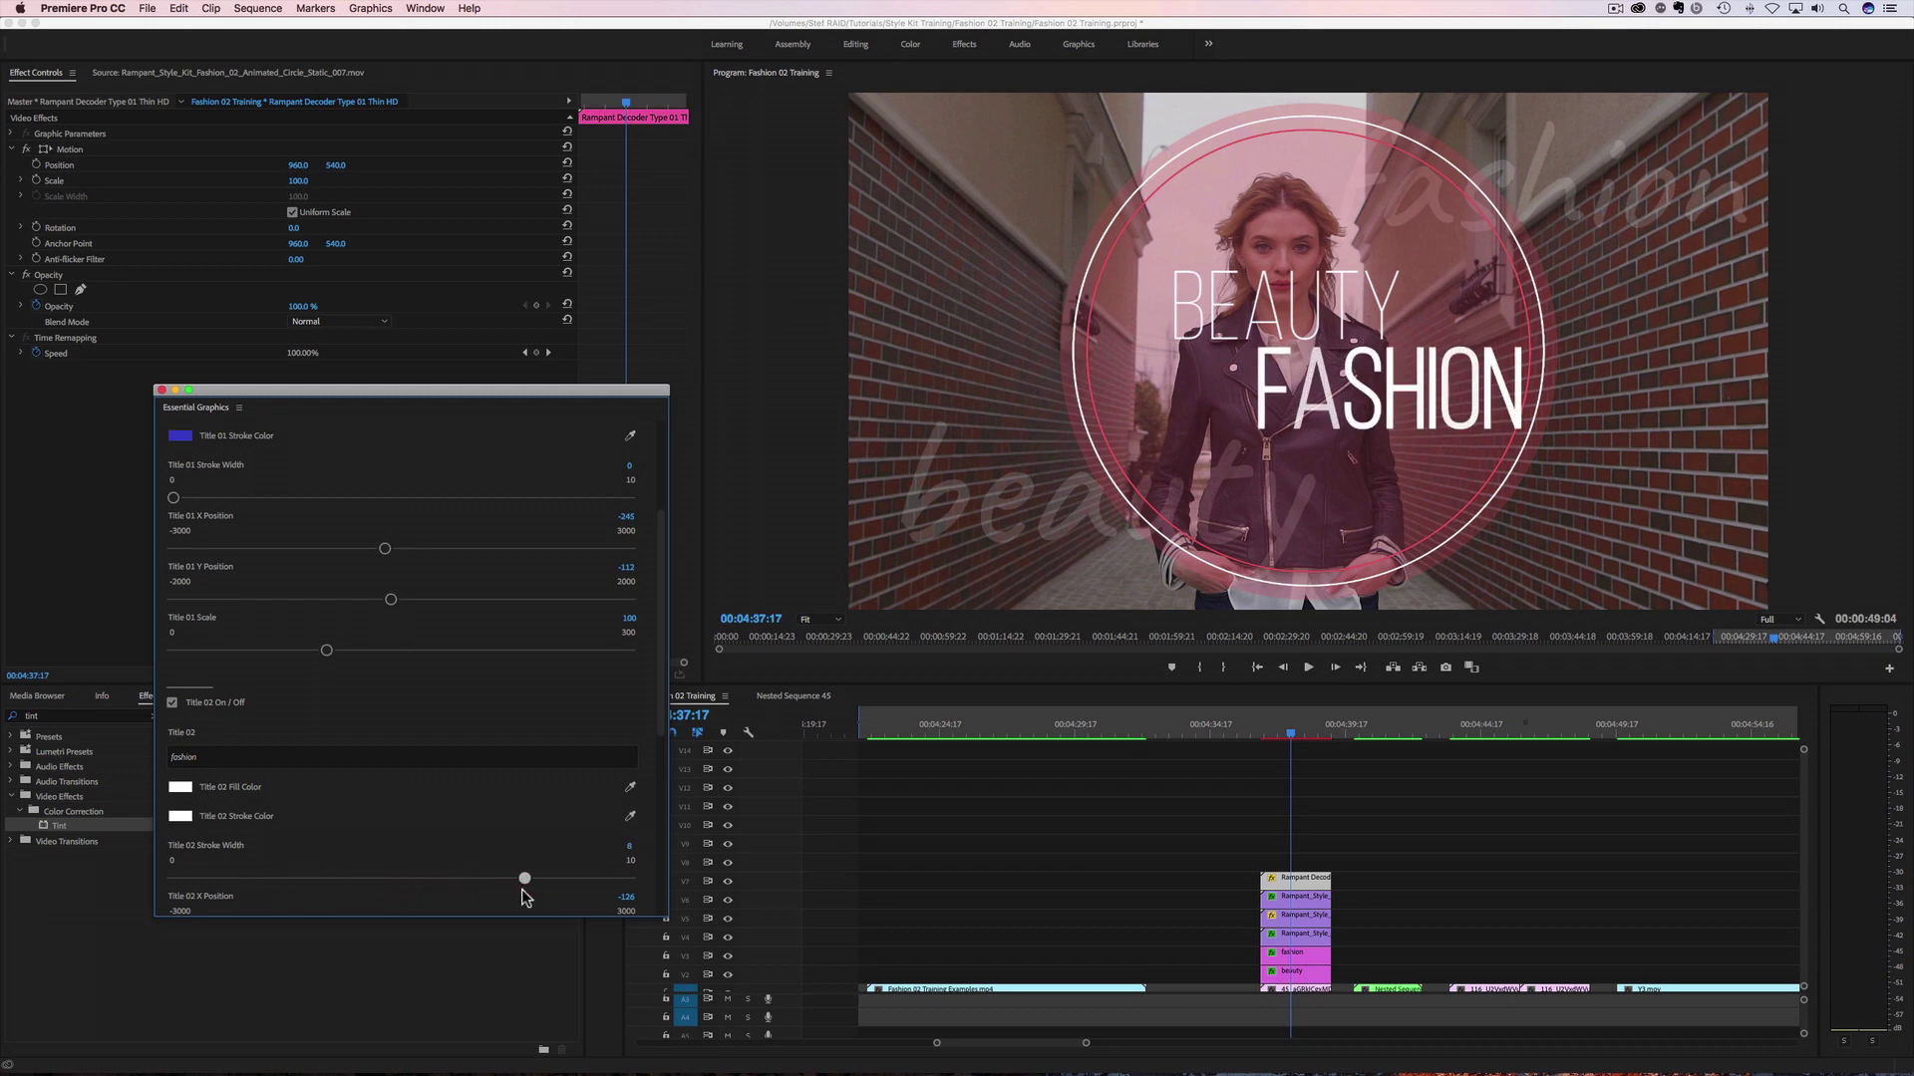
Shift the whole two-line title slightly left by setting its Entire Title X Position to 898.
{"action": "scroll", "coordinate": [506, 820], "scroll_direction": "down", "scroll_amount": 8}
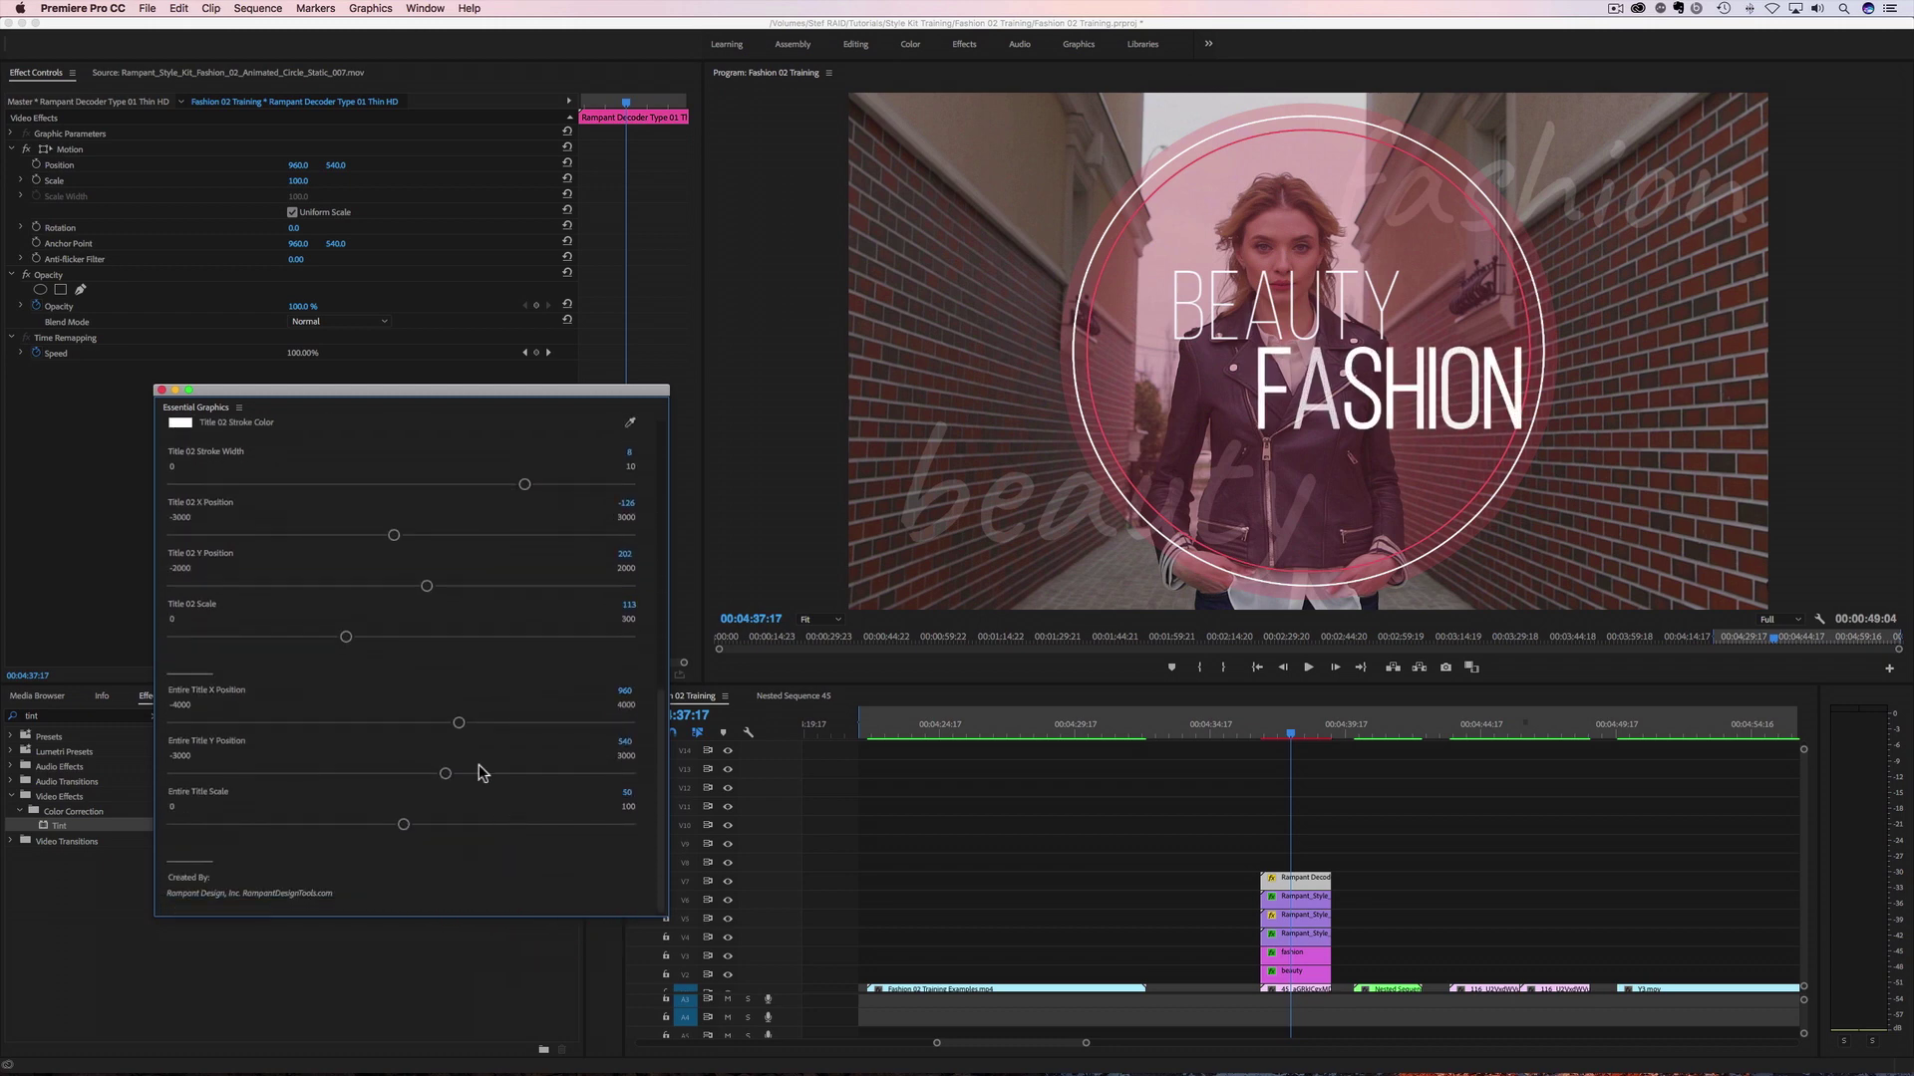
{"action": "mouse_move", "coordinate": [458, 724]}
{"action": "left_mouse_down"}
{"action": "mouse_move", "coordinate": [440, 748]}
{"action": "mouse_move", "coordinate": [455, 725]}
{"action": "left_mouse_up"}
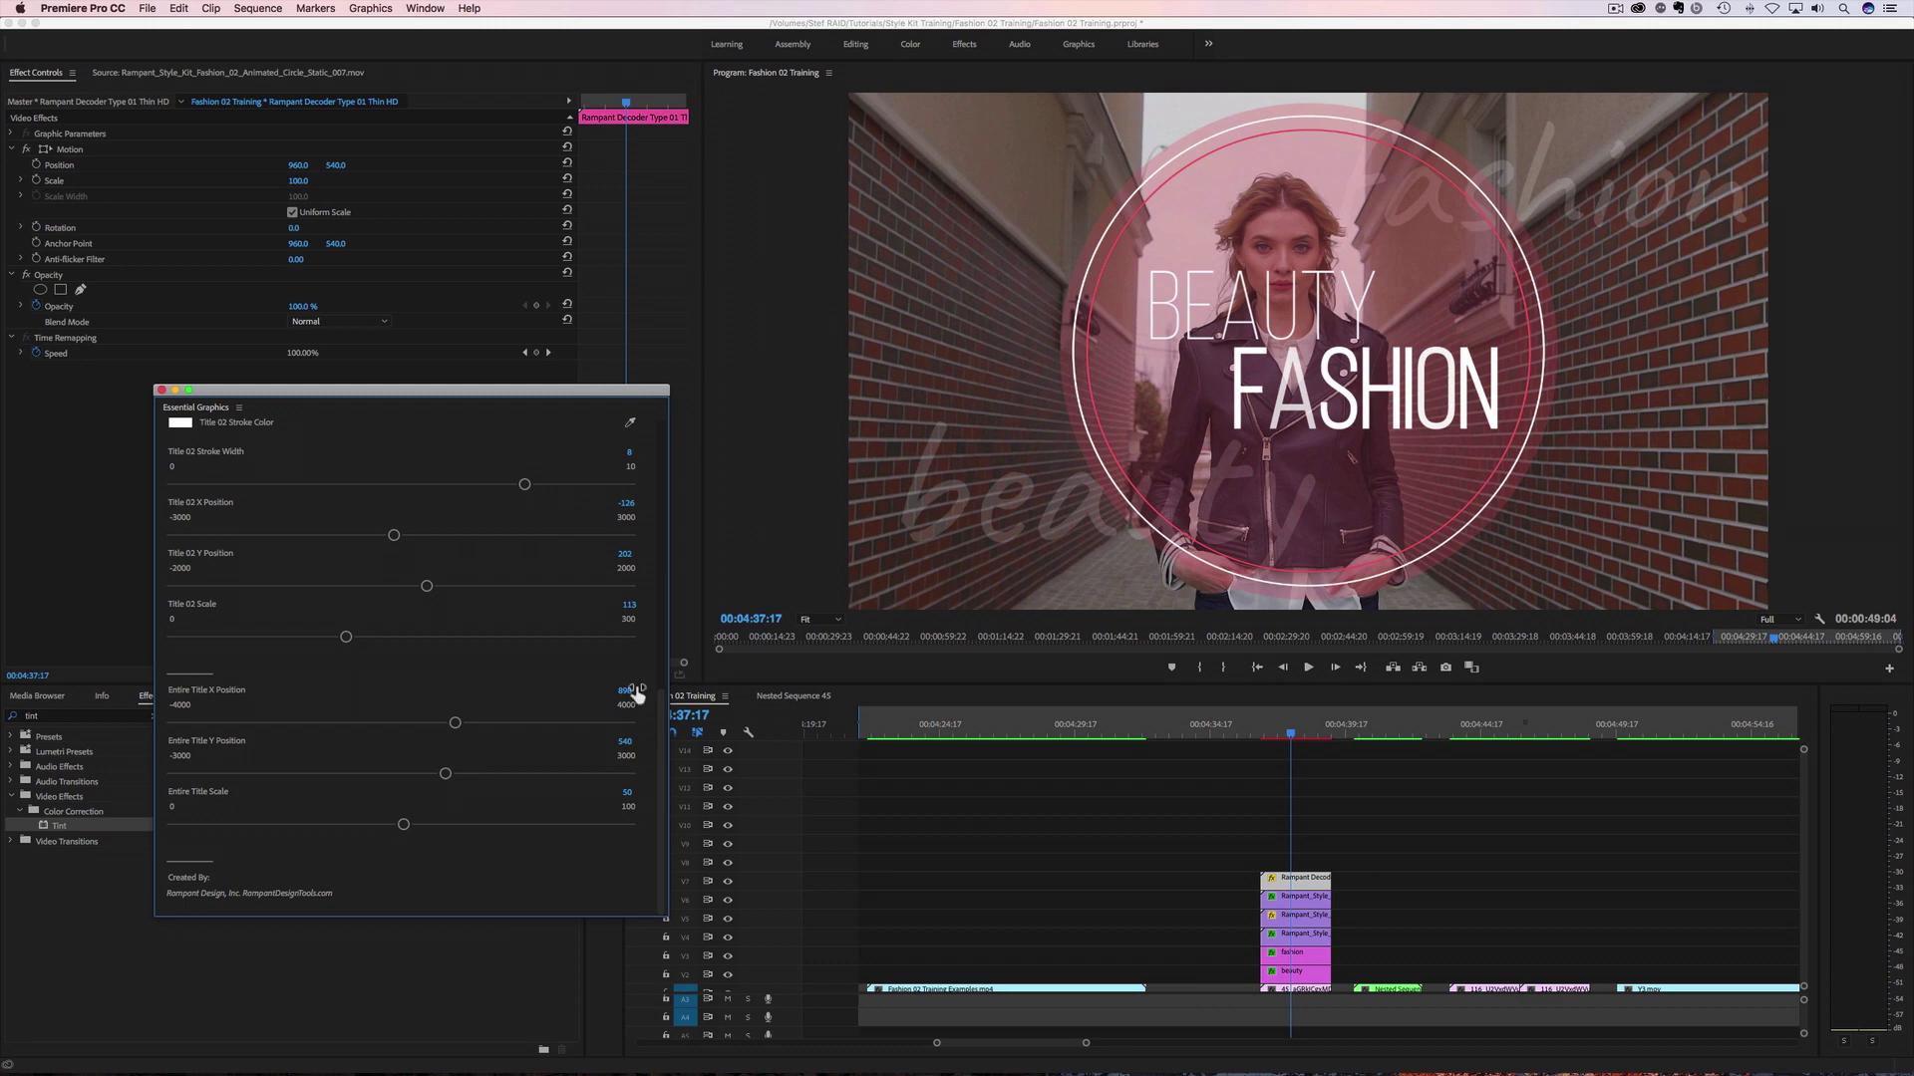
{"action": "left_click_drag", "start_coordinate": [636, 691], "coordinate": [628, 692]}
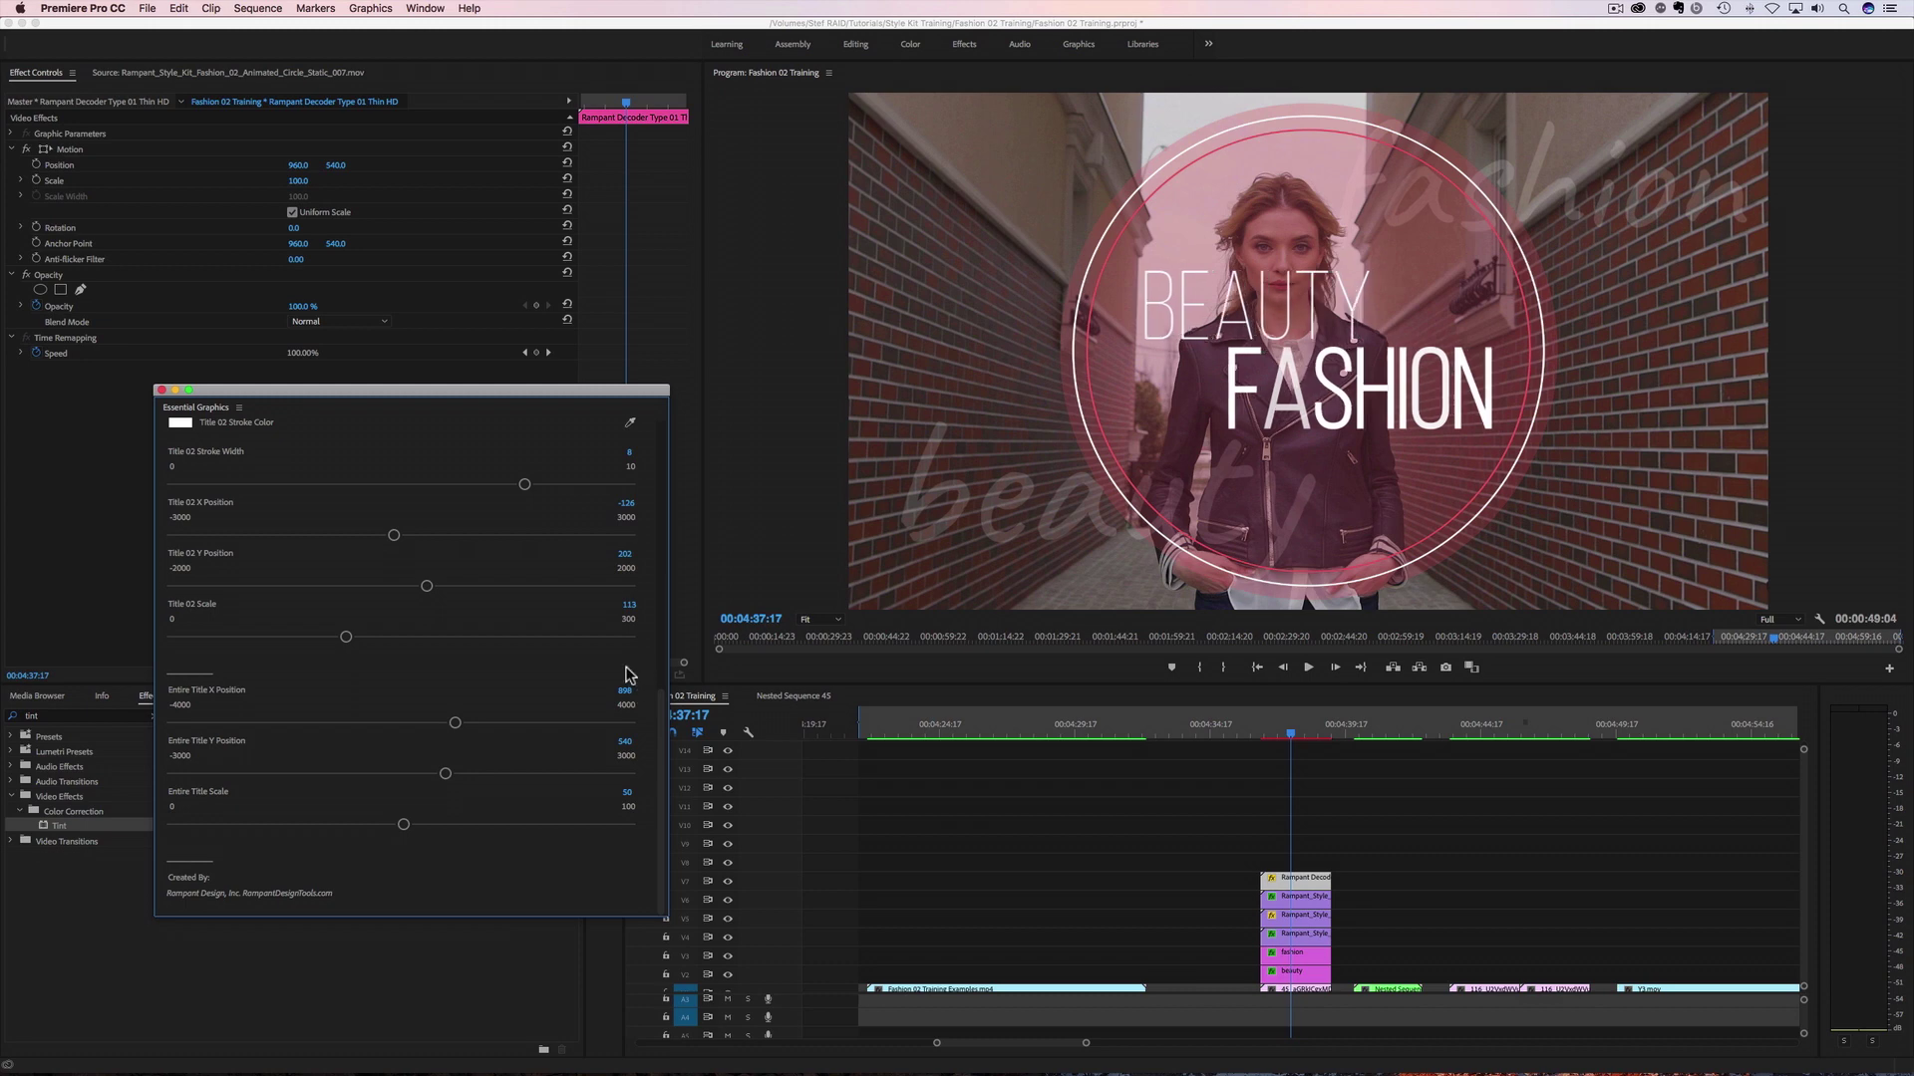
Play back the beauty fashion title animation and preview the nested sequence's footage that follows it.
{"action": "left_click_drag", "start_coordinate": [1268, 738], "coordinate": [1248, 737]}
{"action": "key", "text": "space"}
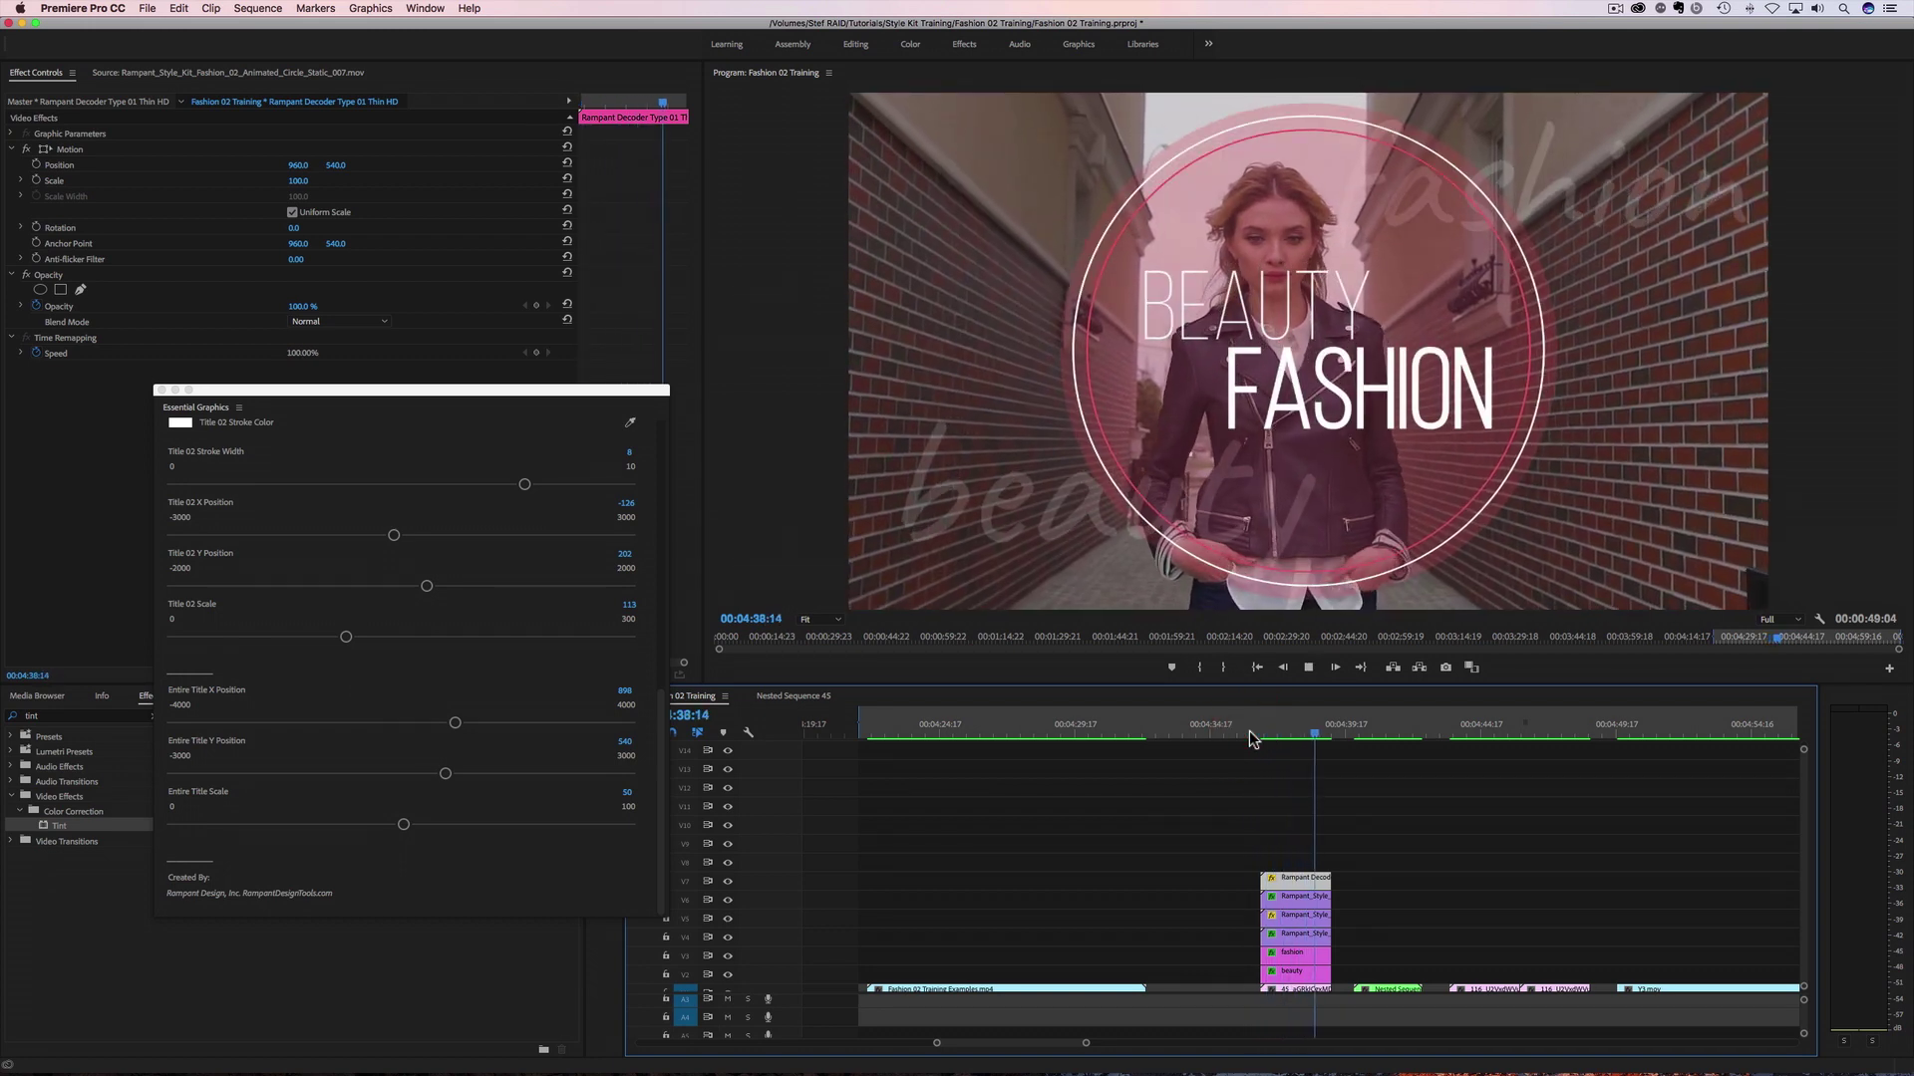
{"action": "left_click_drag", "start_coordinate": [1332, 734], "coordinate": [1317, 733]}
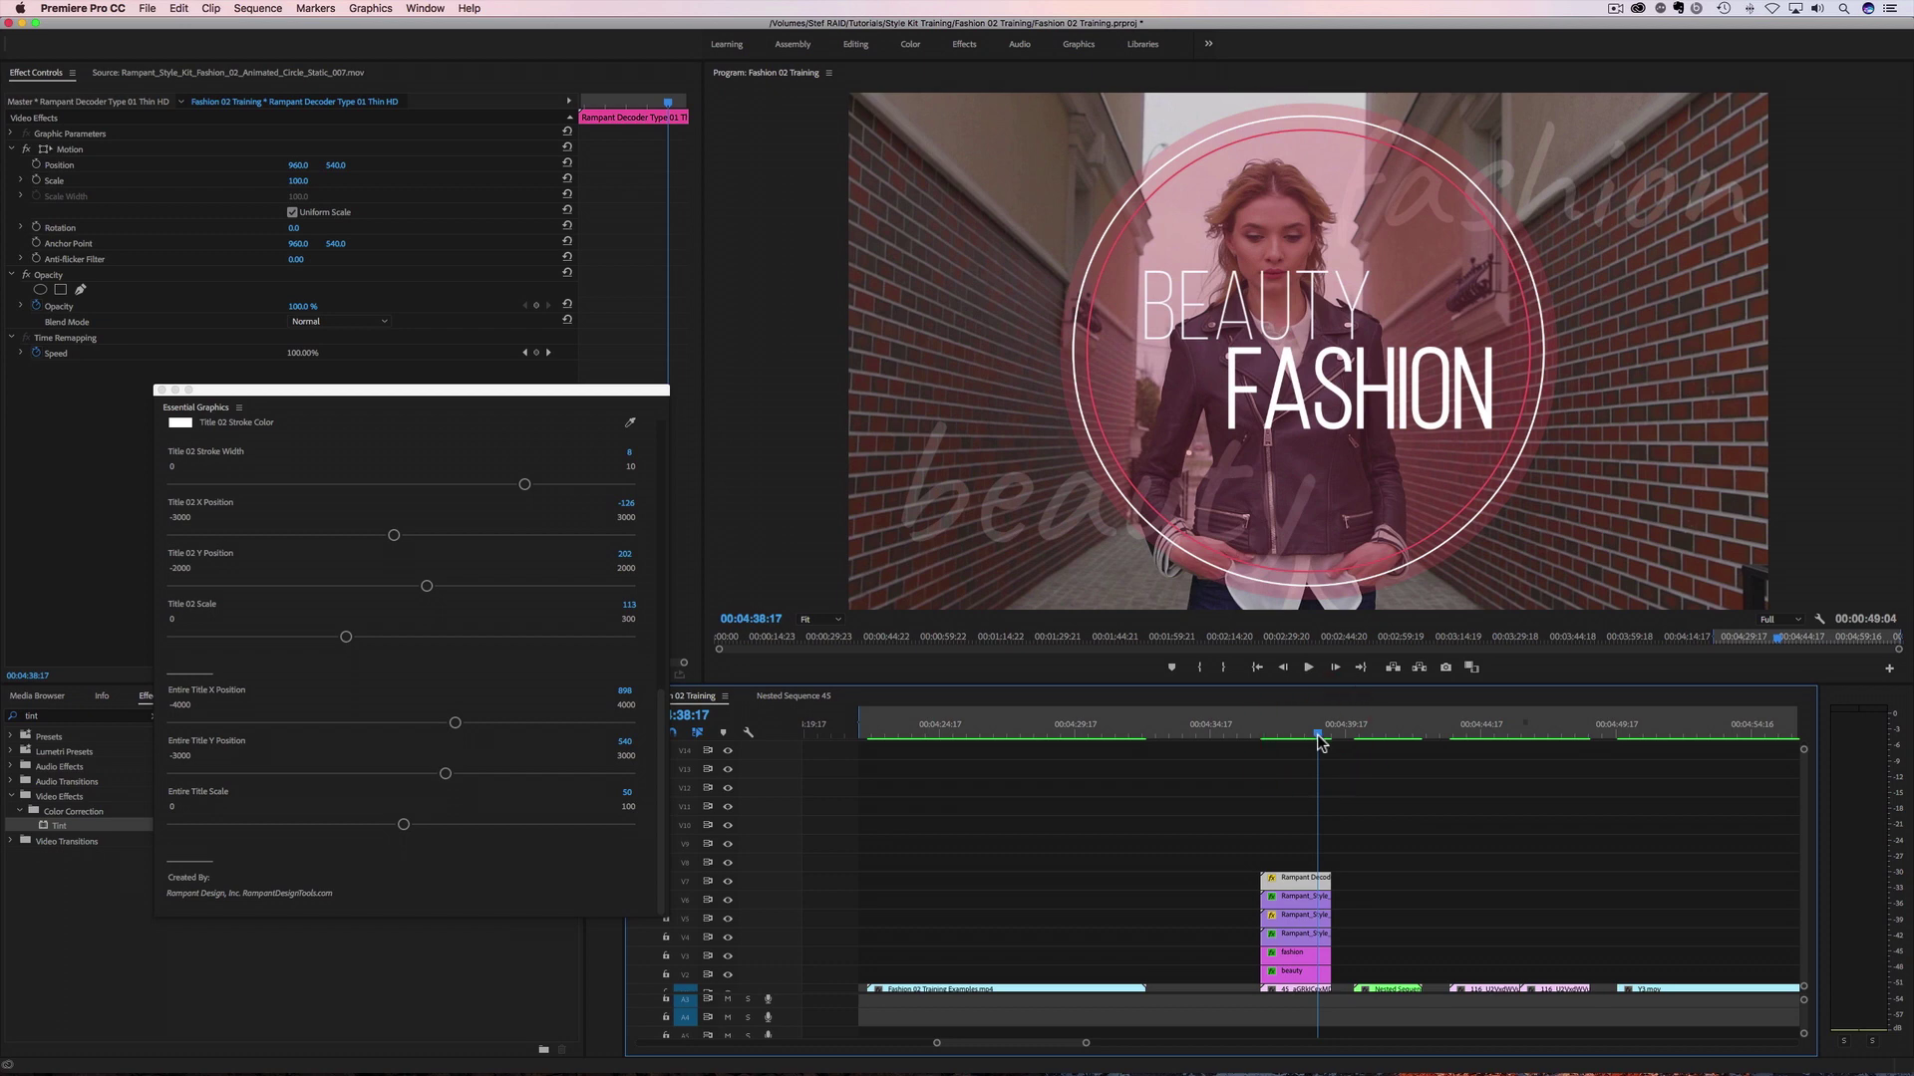
{"action": "mouse_move", "coordinate": [1319, 740]}
{"action": "left_mouse_down"}
{"action": "mouse_move", "coordinate": [1388, 737]}
{"action": "mouse_move", "coordinate": [1350, 733]}
{"action": "left_mouse_up"}
{"action": "key", "text": "space"}
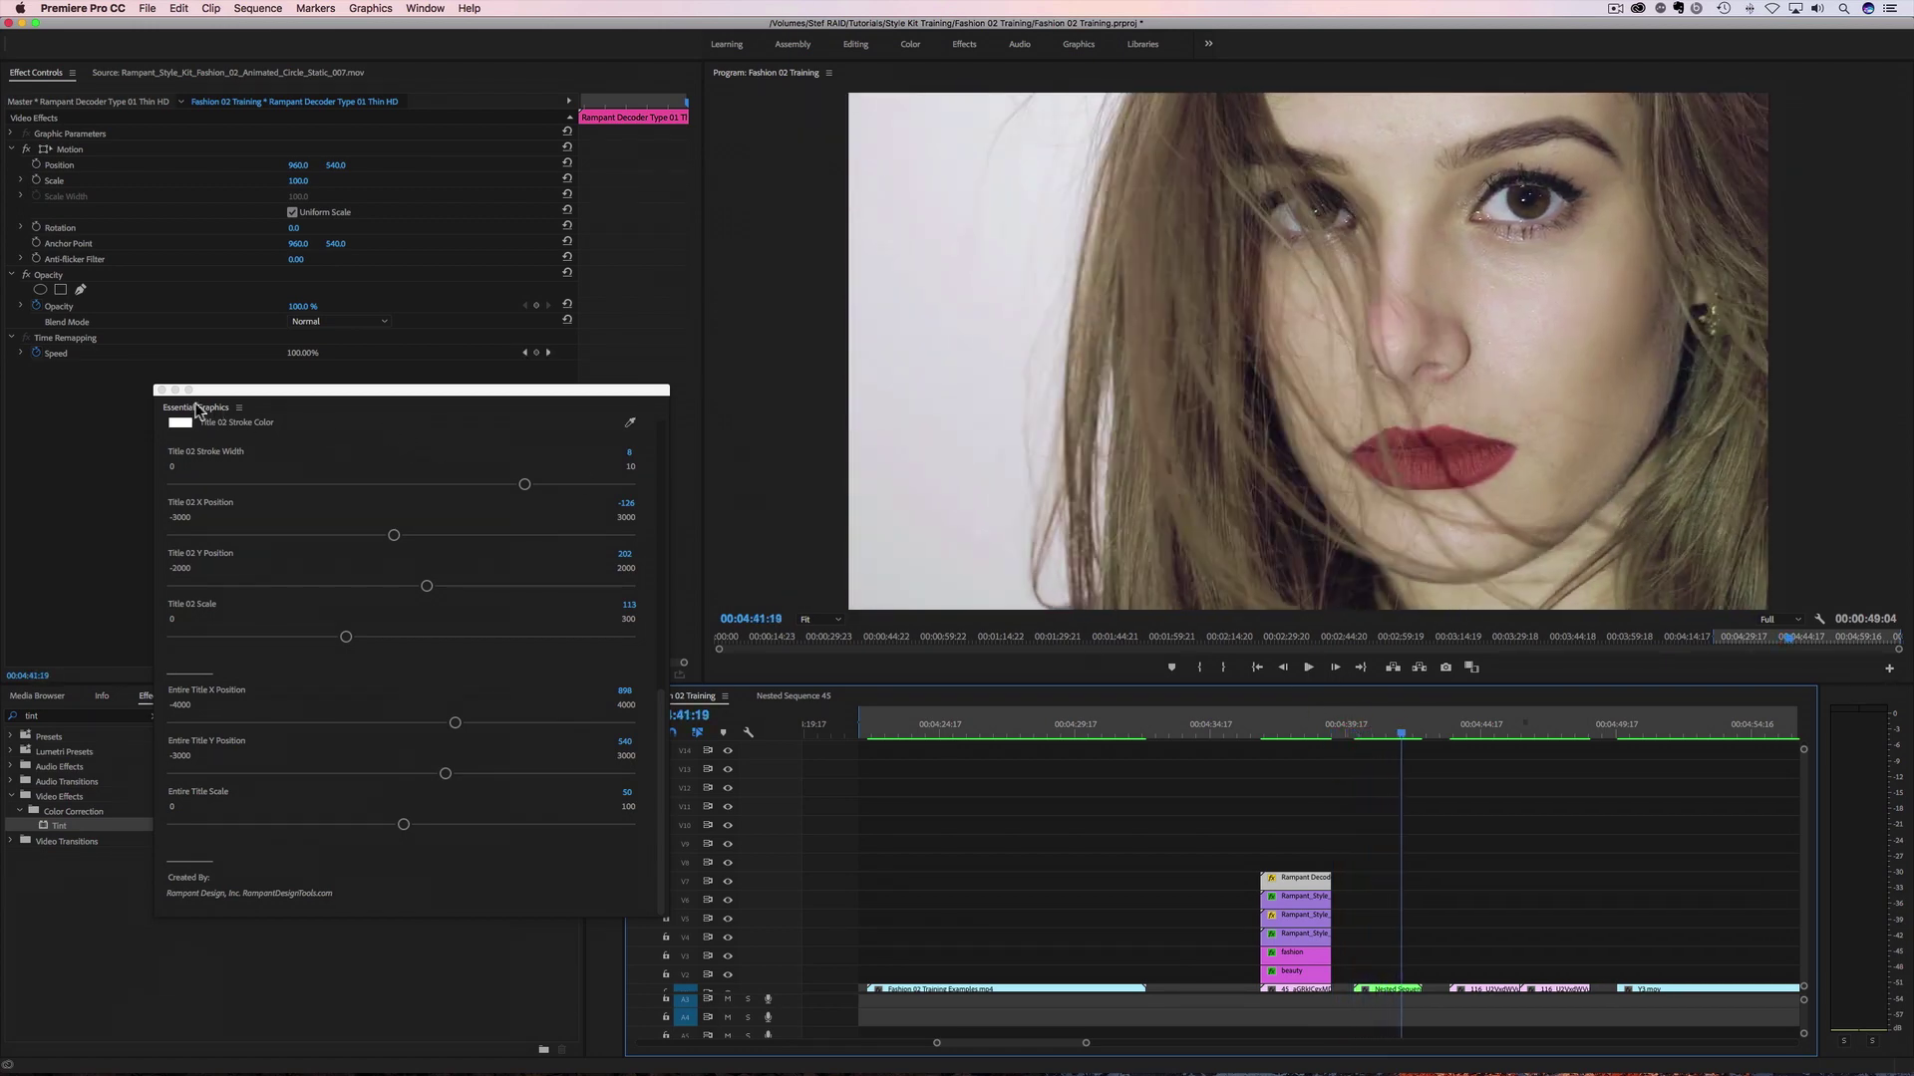
Close the Essential Graphics panel and review the finished example up to the layout with the face inside a circle.
{"action": "left_click", "coordinate": [161, 390]}
{"action": "left_click", "coordinate": [913, 731]}
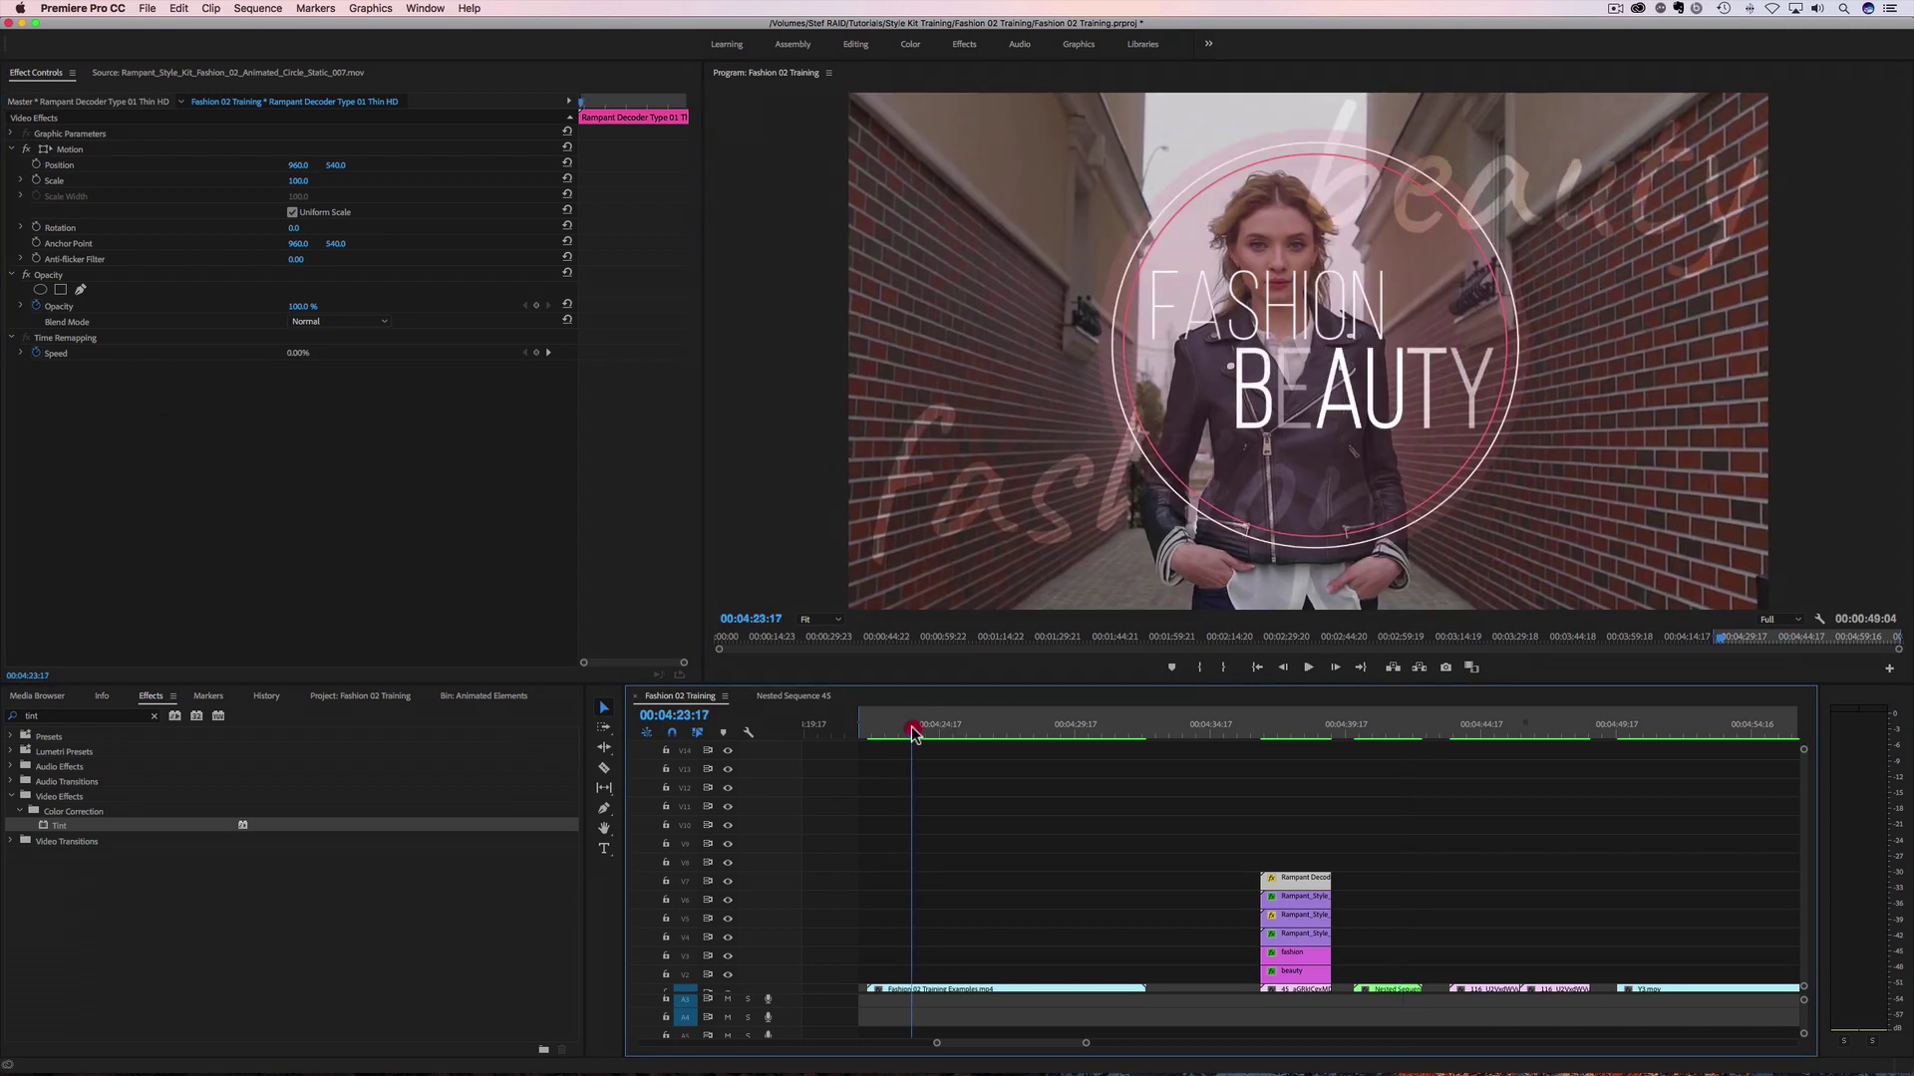
{"action": "left_click_drag", "start_coordinate": [913, 732], "coordinate": [981, 735]}
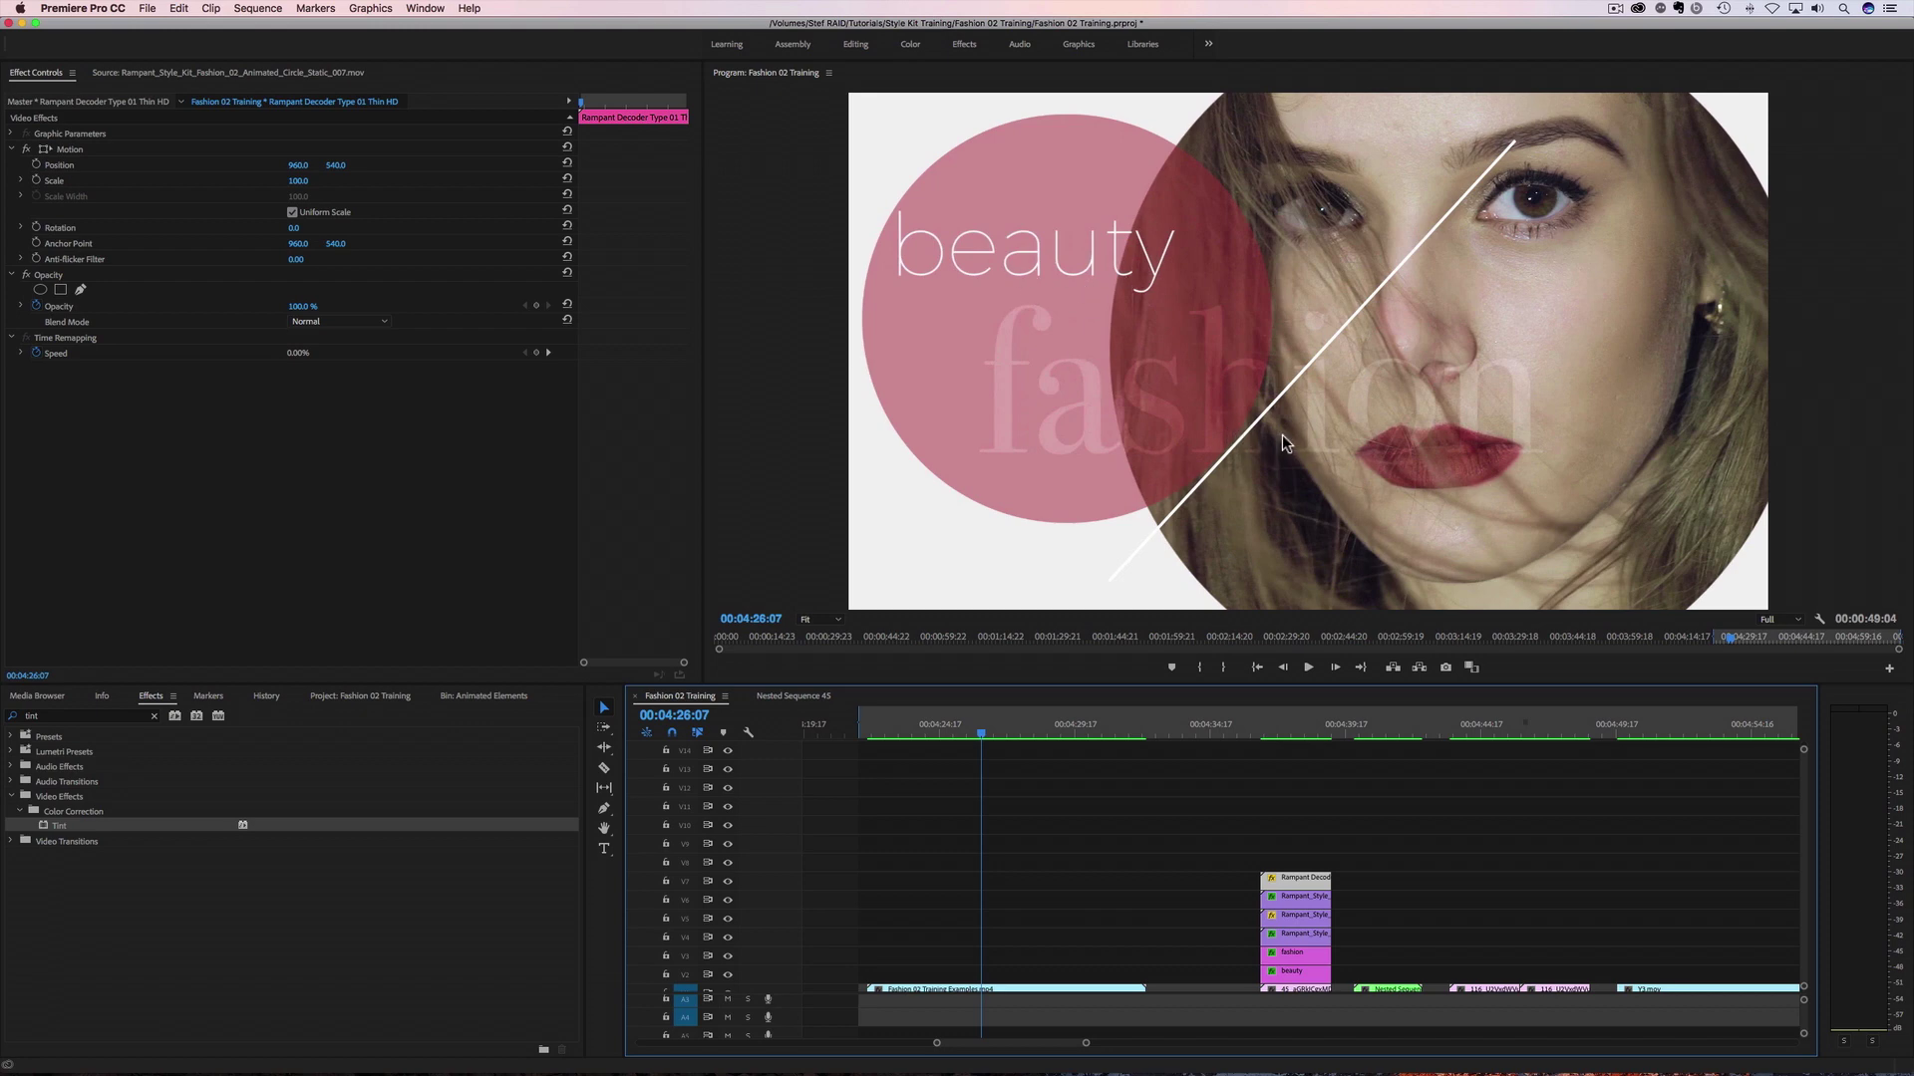
Raise the nested sequence clip with the woman's close-up by one track in the timeline.
{"action": "left_click", "coordinate": [1355, 738]}
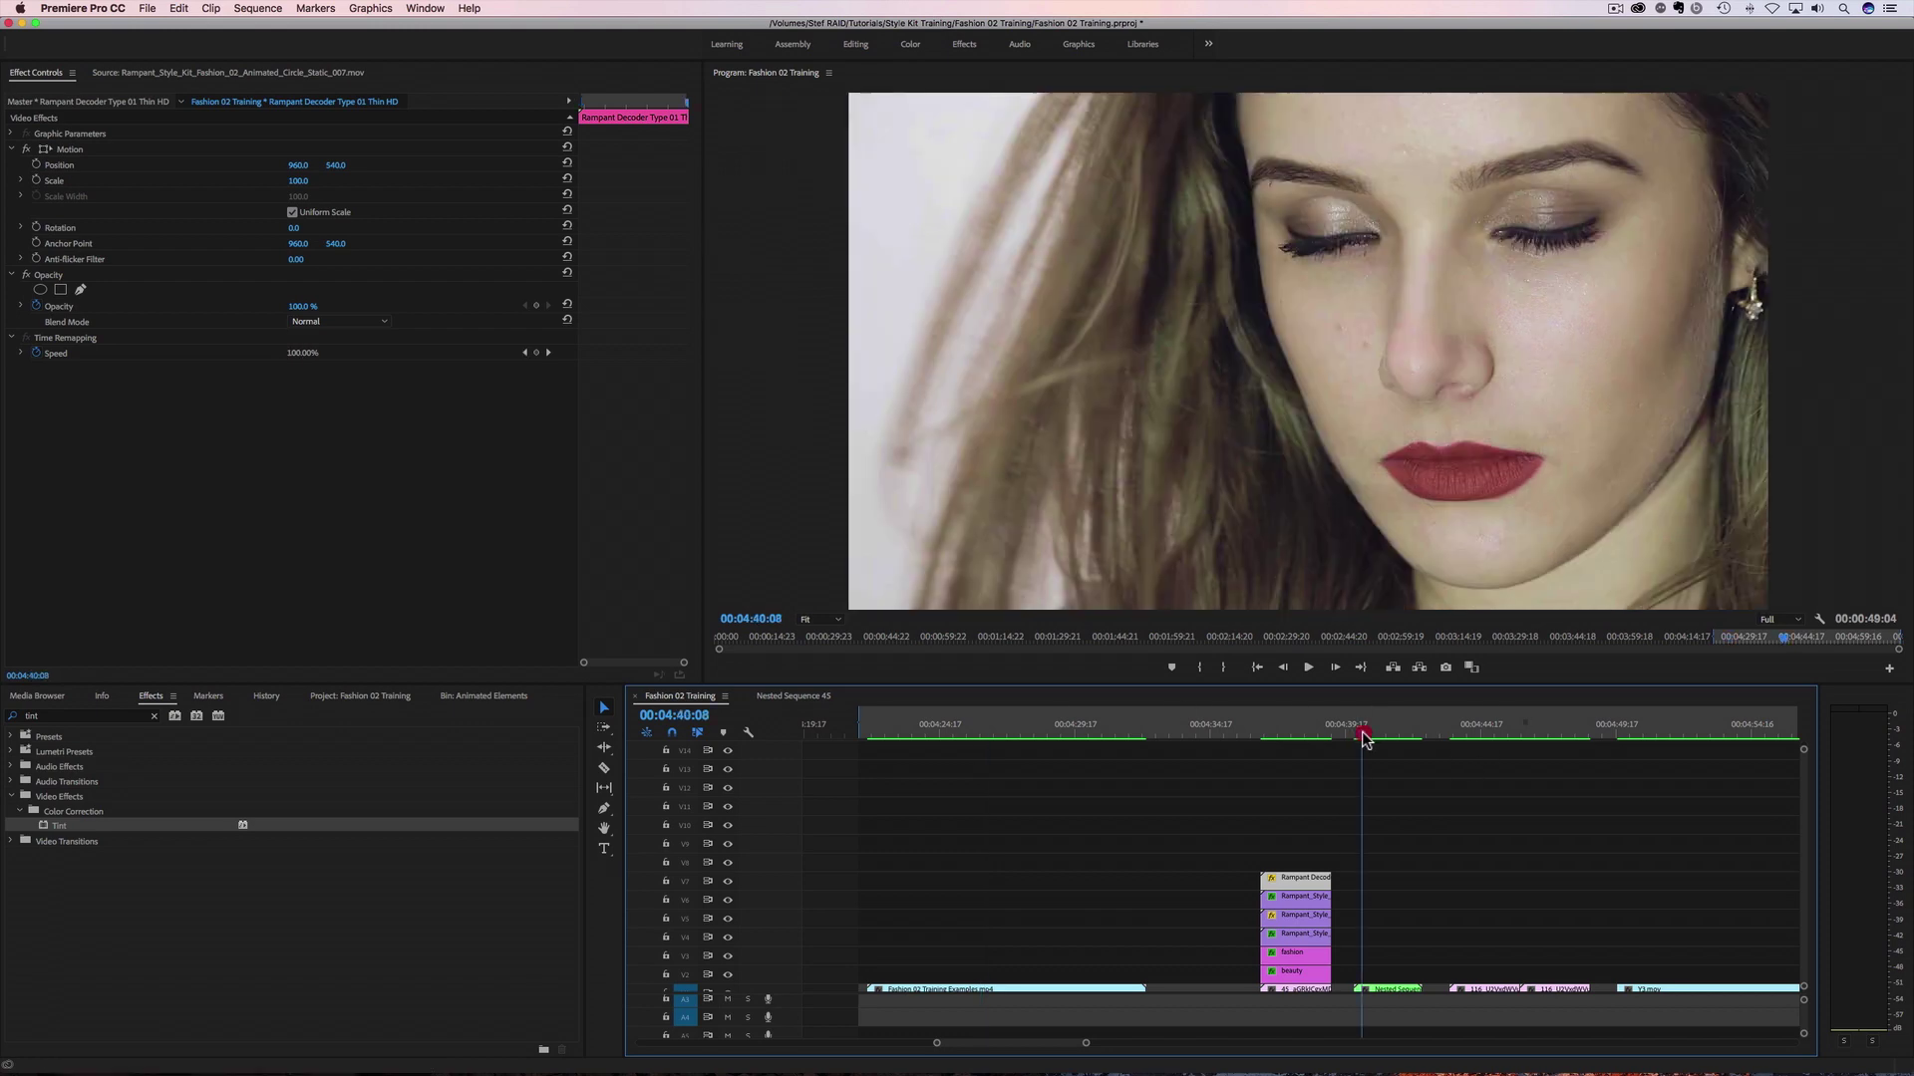
{"action": "left_click_drag", "start_coordinate": [1356, 737], "coordinate": [1367, 740]}
{"action": "scroll", "coordinate": [1392, 837], "scroll_direction": "down", "scroll_amount": 1}
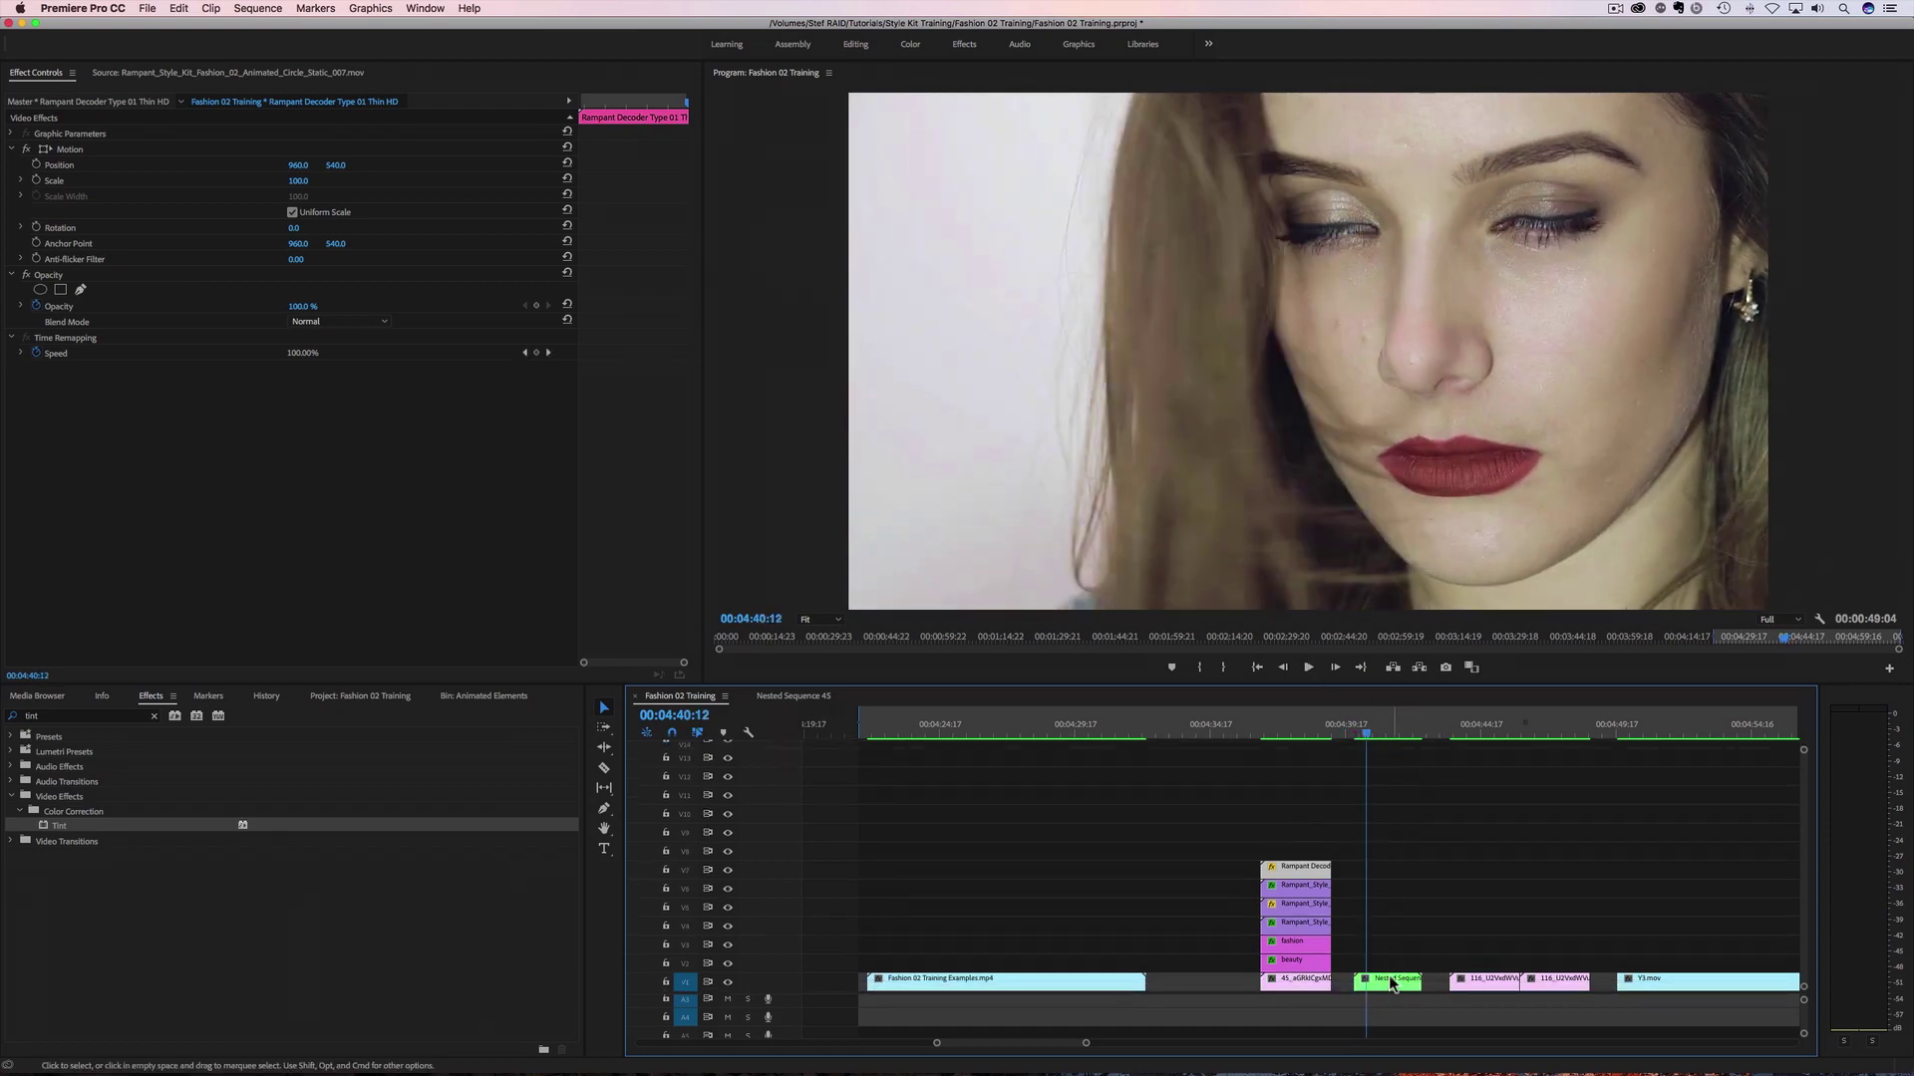
{"action": "left_click_drag", "start_coordinate": [1385, 987], "coordinate": [1380, 971]}
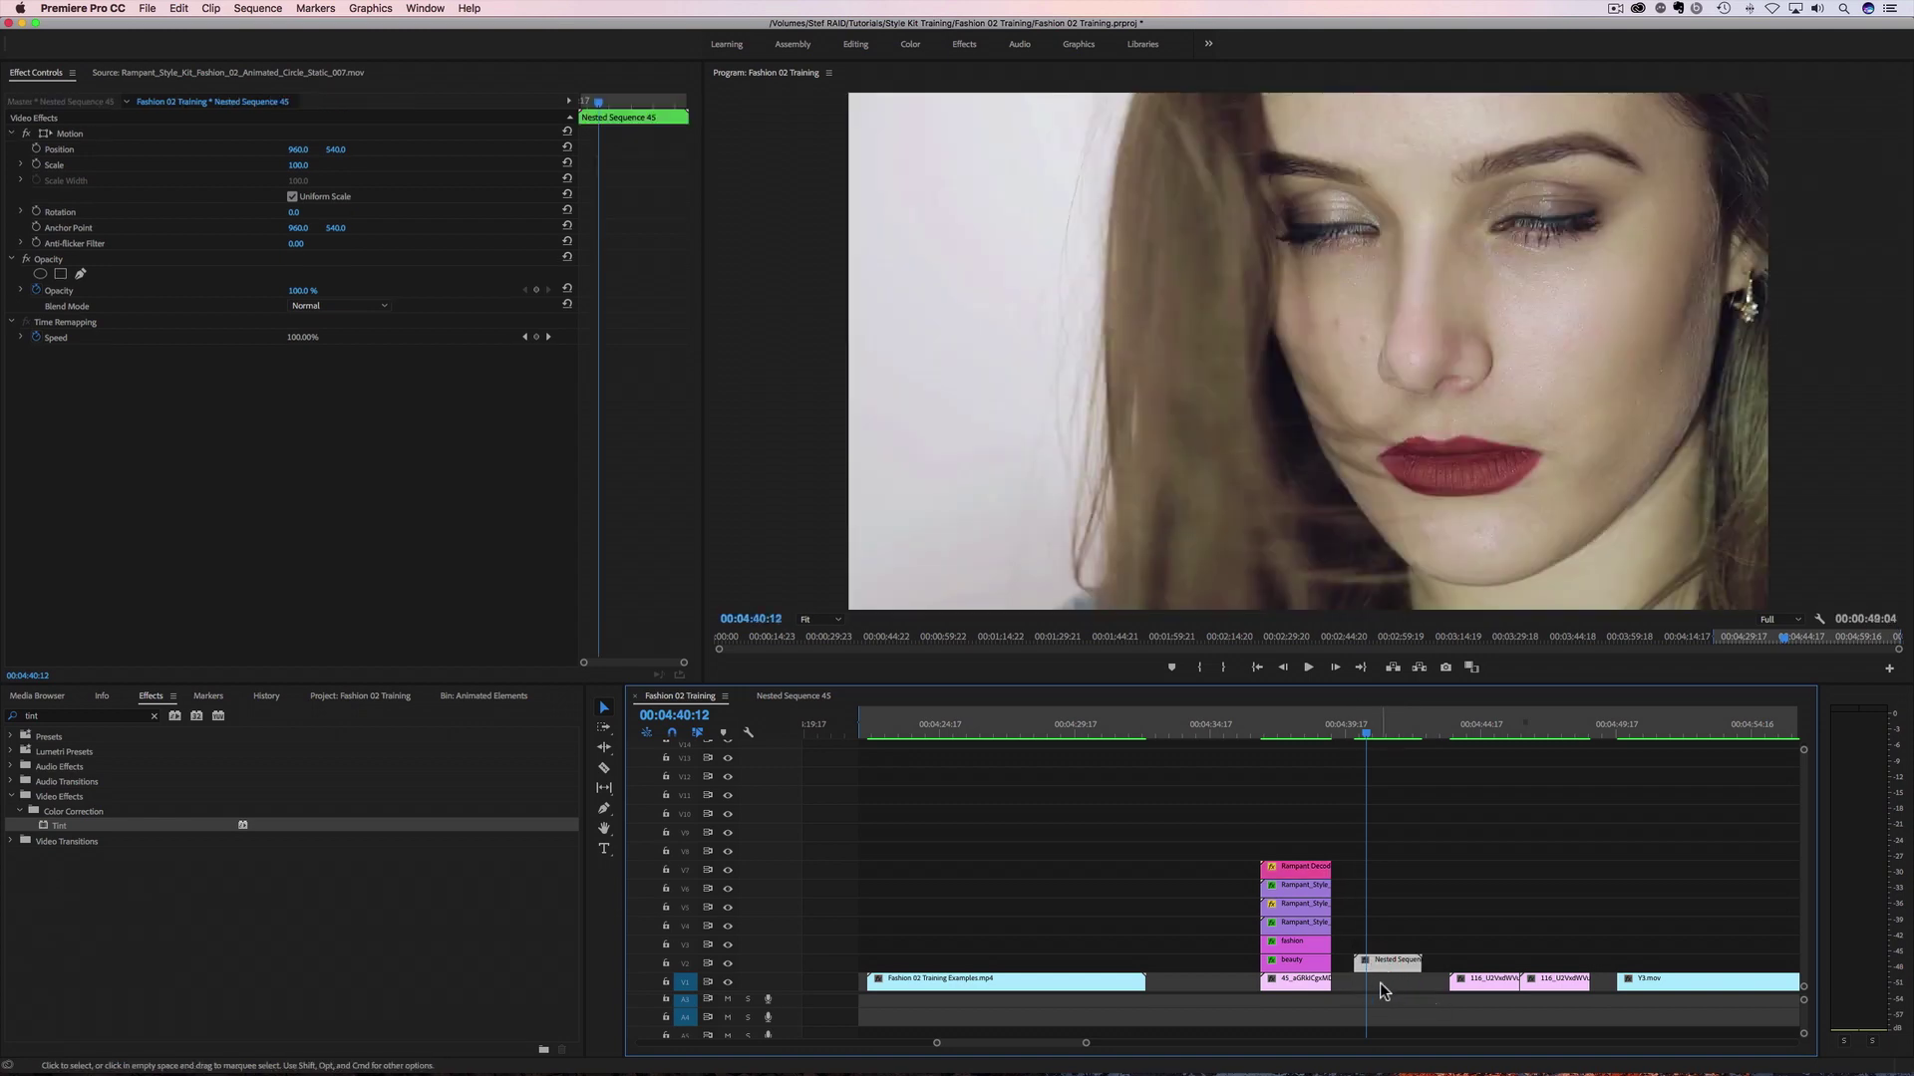
{"action": "left_click", "coordinate": [1380, 964]}
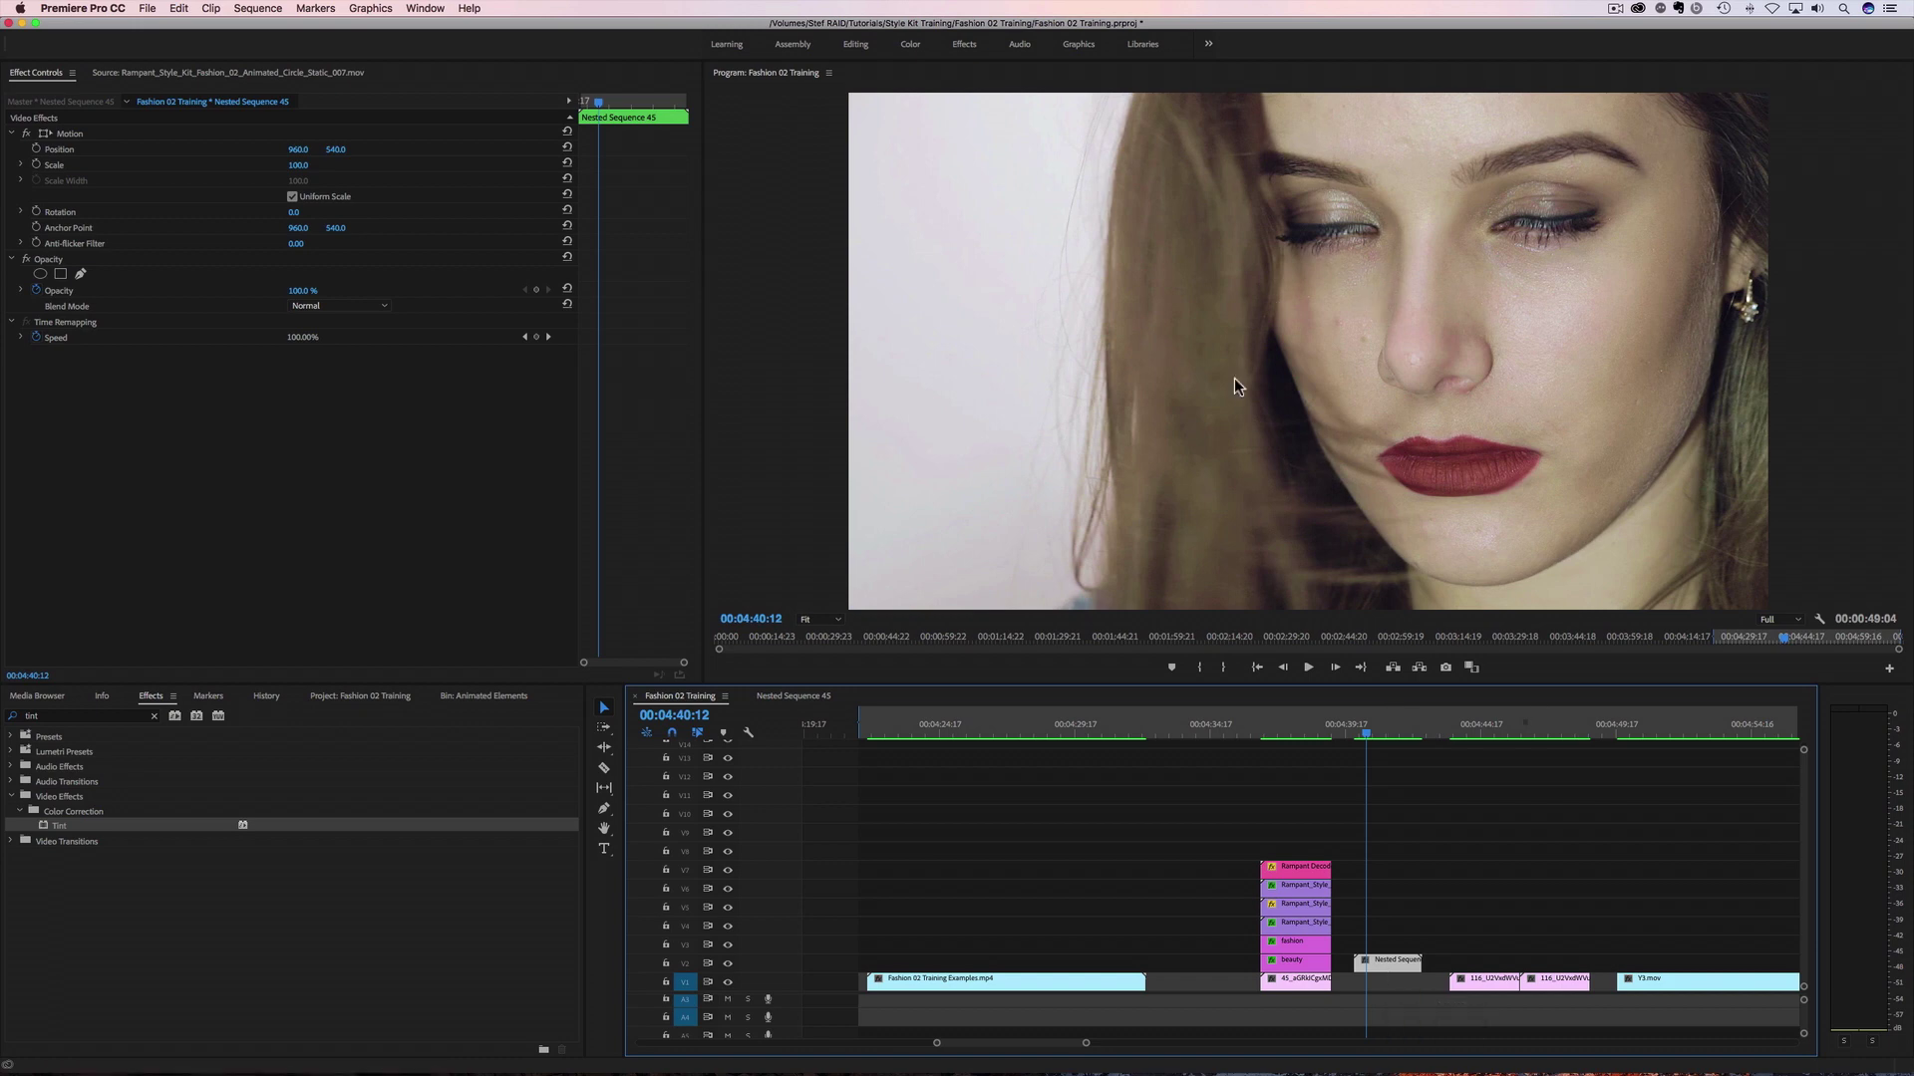
Open Rampant_Style_Kit_Fashion_02_Animated_Circle_003.mov from the Animated Elements bin and preview its animation.
{"action": "left_click", "coordinate": [371, 697]}
{"action": "double_click", "coordinate": [110, 781]}
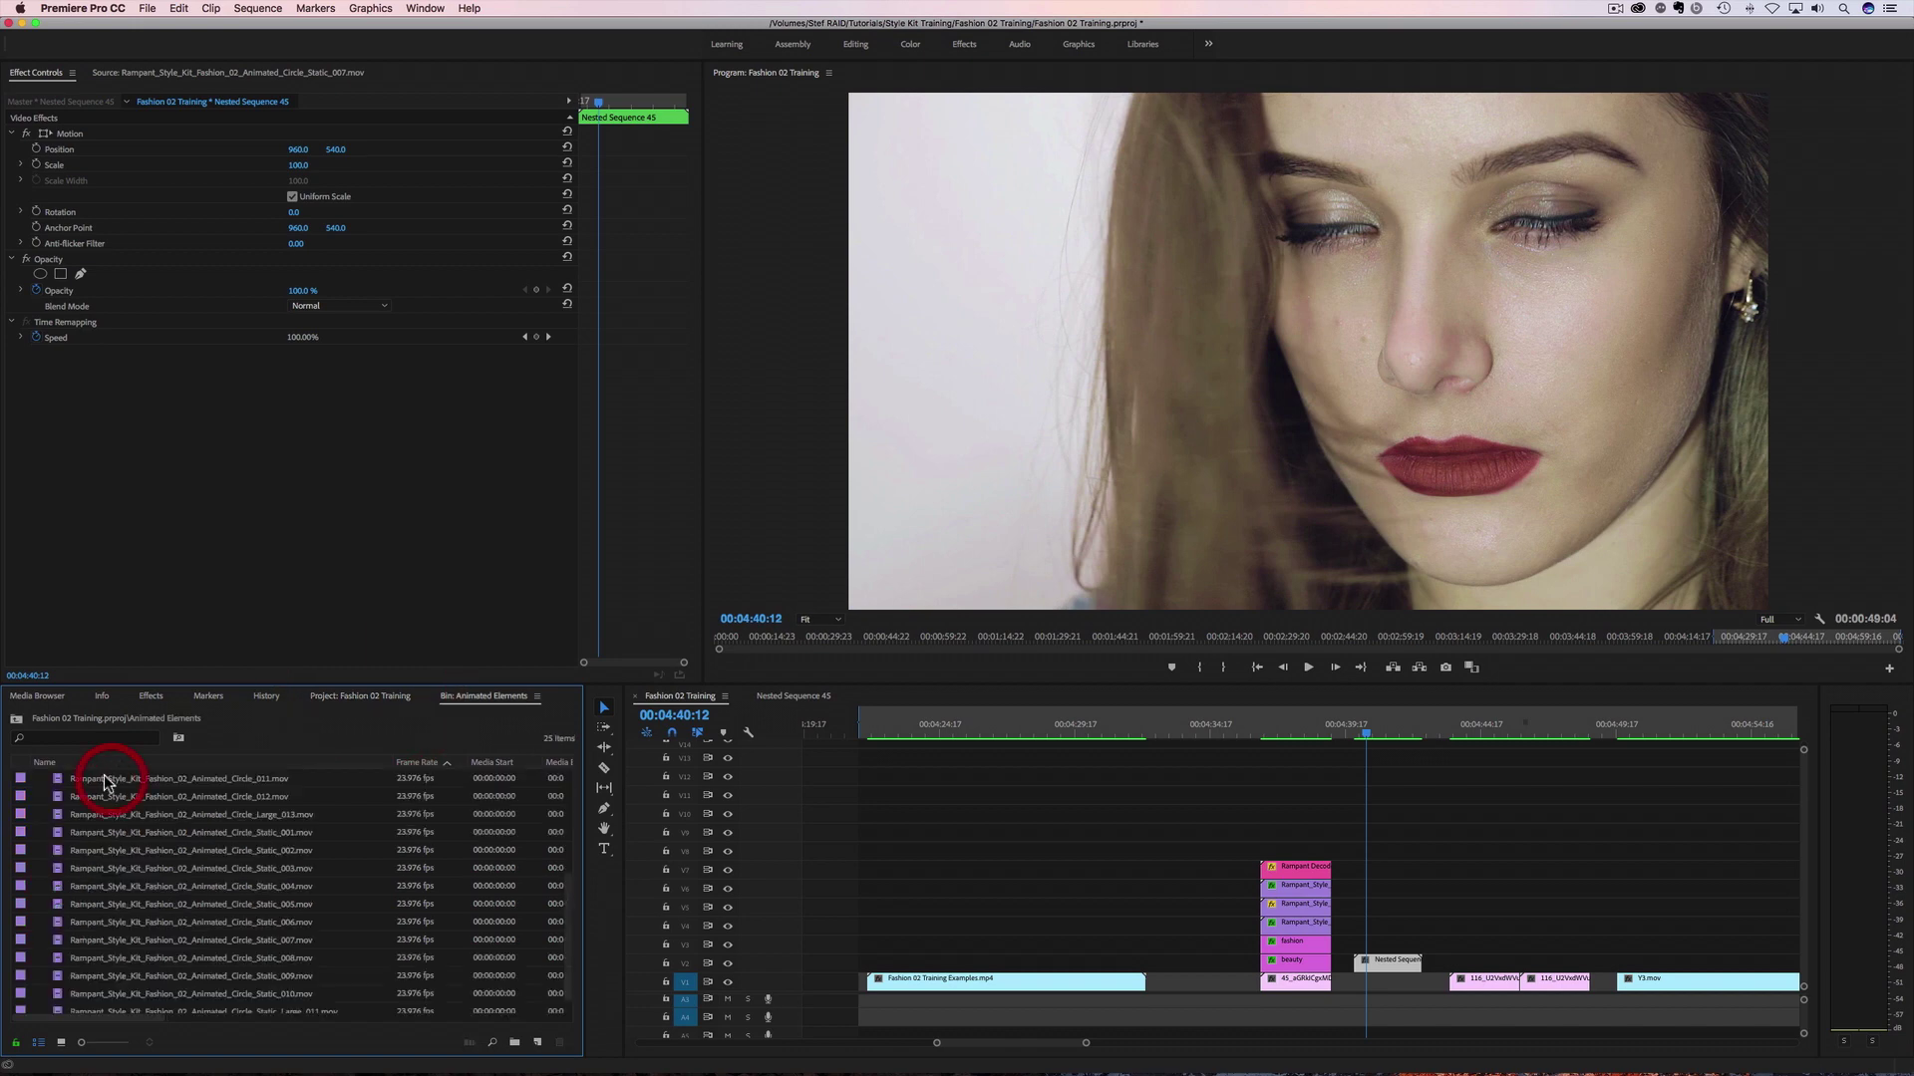
{"action": "scroll", "coordinate": [140, 859], "scroll_direction": "up", "scroll_amount": 5}
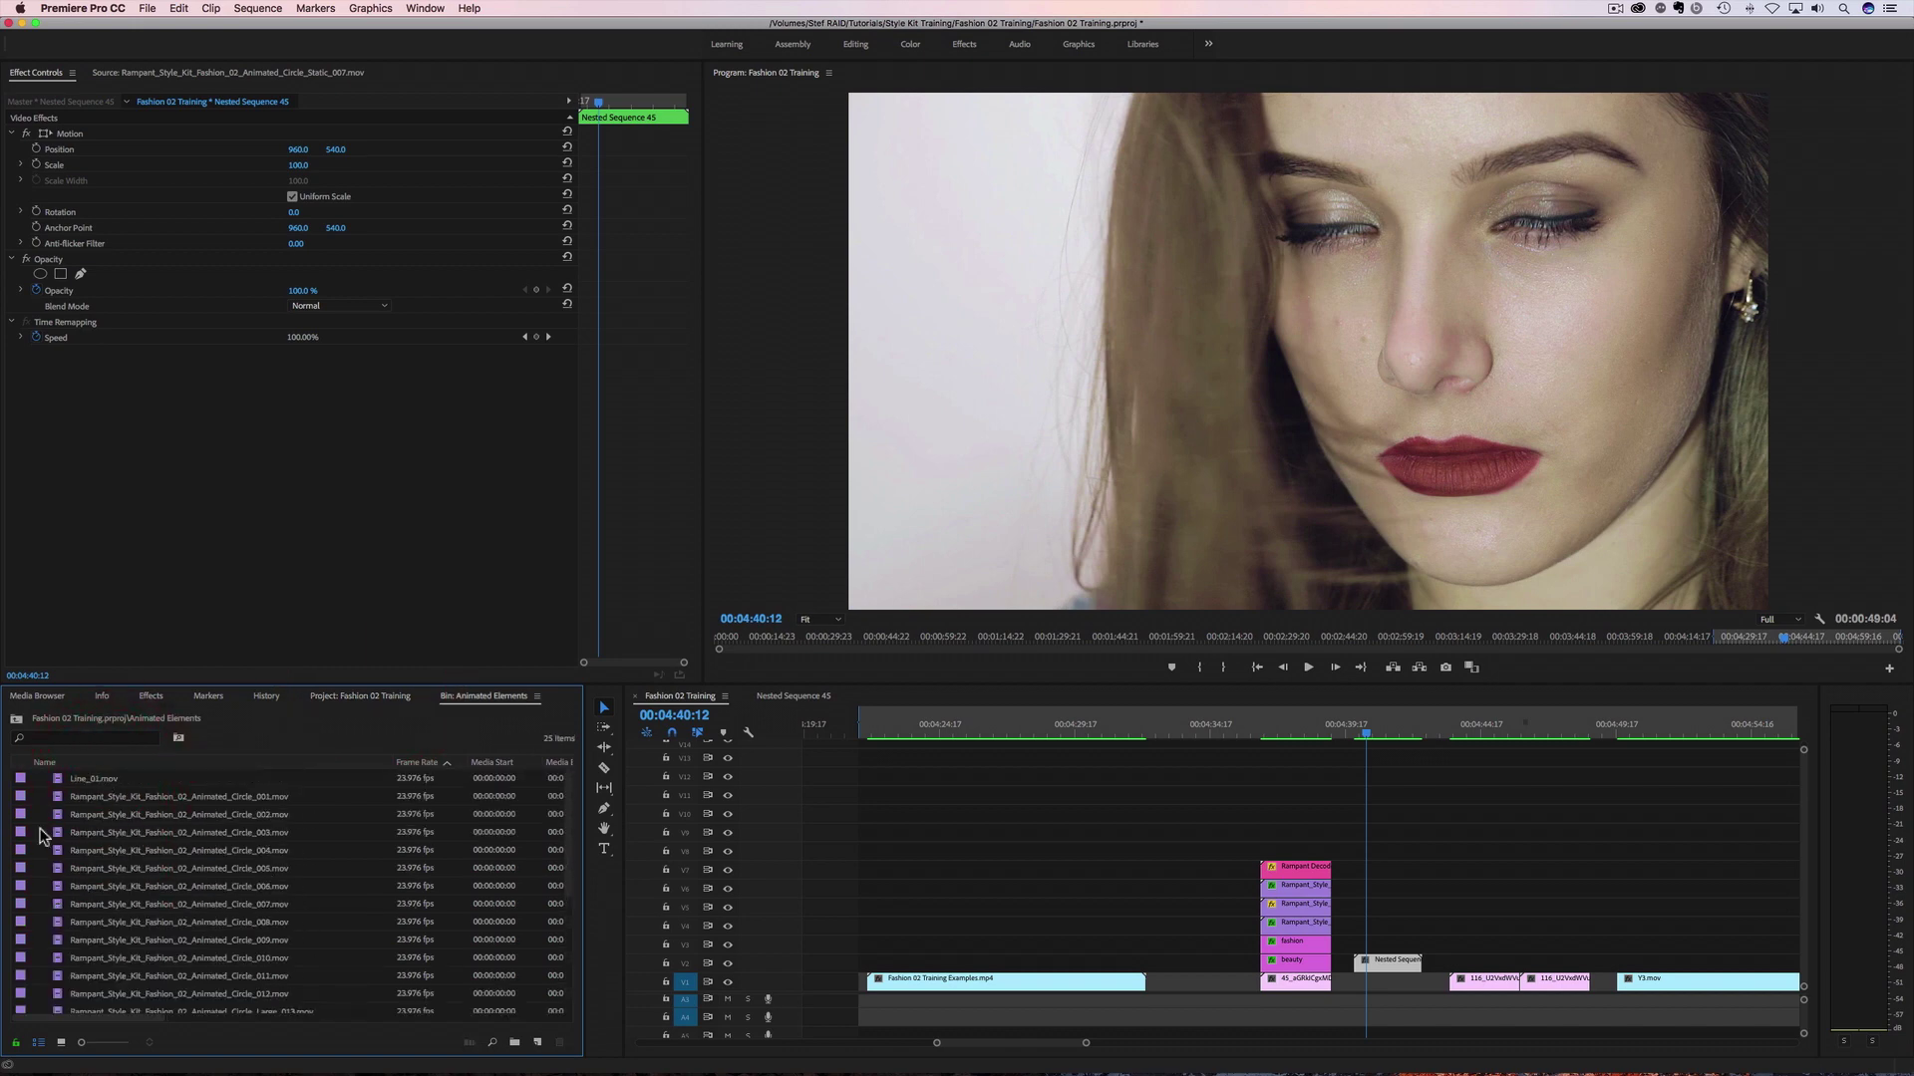
{"action": "double_click", "coordinate": [60, 833]}
{"action": "left_click", "coordinate": [350, 666]}
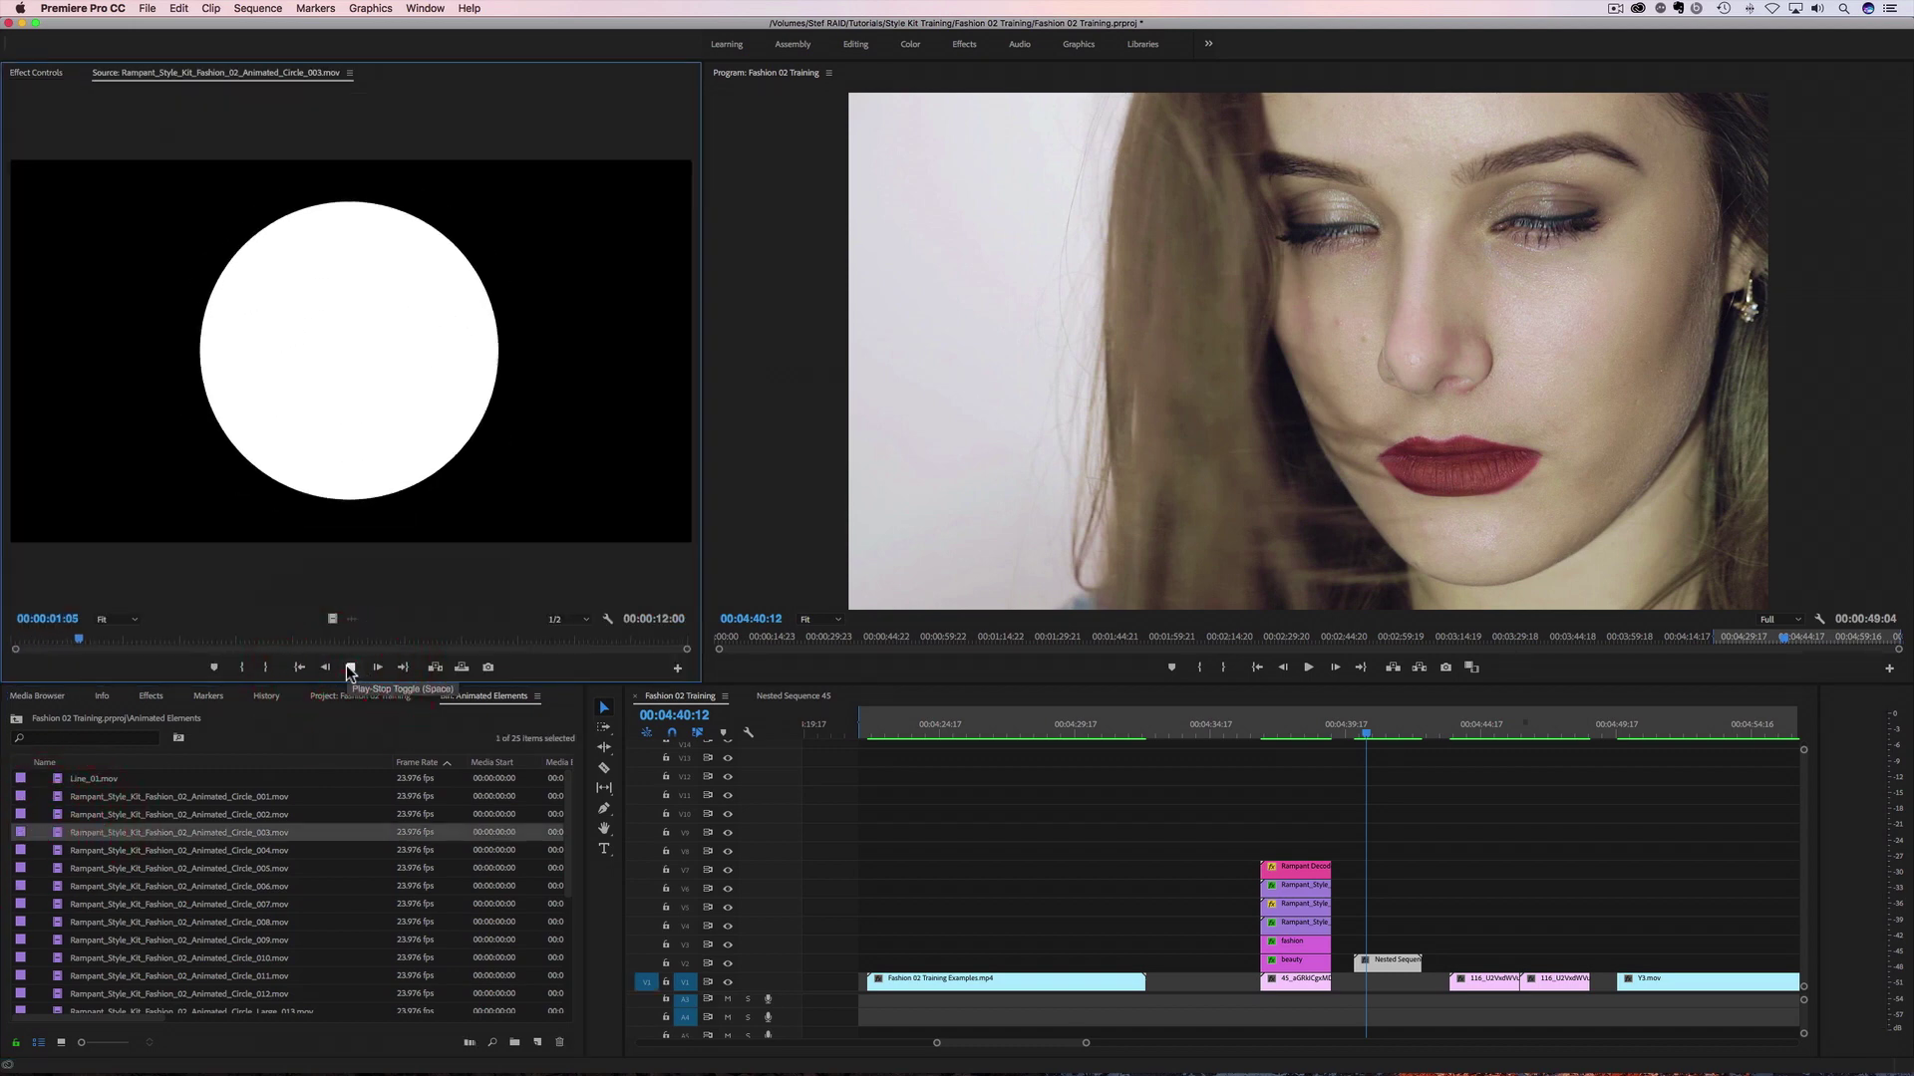
{"action": "left_click", "coordinate": [351, 668]}
Place the Animated_Circle_003 clip on the track above the nested sequence and trim it to the same length.
{"action": "left_click_drag", "start_coordinate": [60, 834], "coordinate": [1391, 957]}
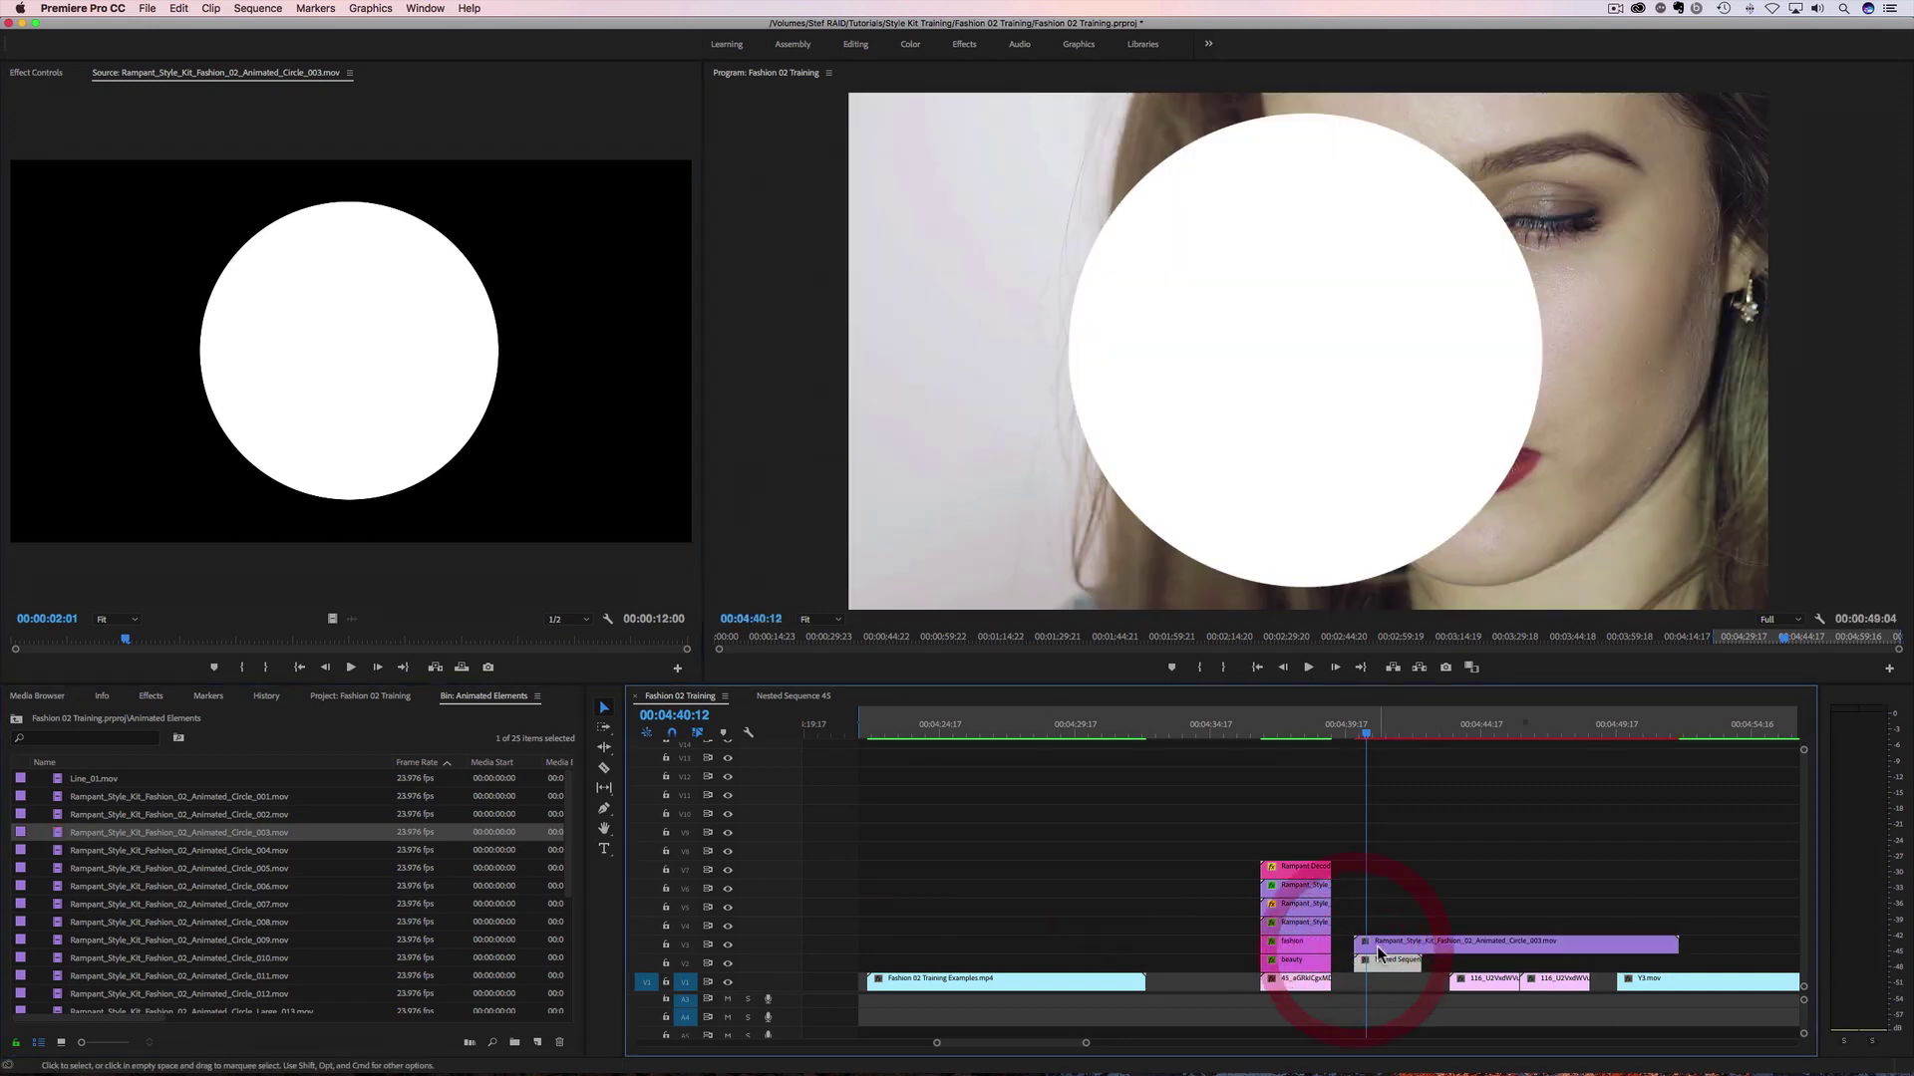
{"action": "left_click_drag", "start_coordinate": [1679, 944], "coordinate": [1424, 936]}
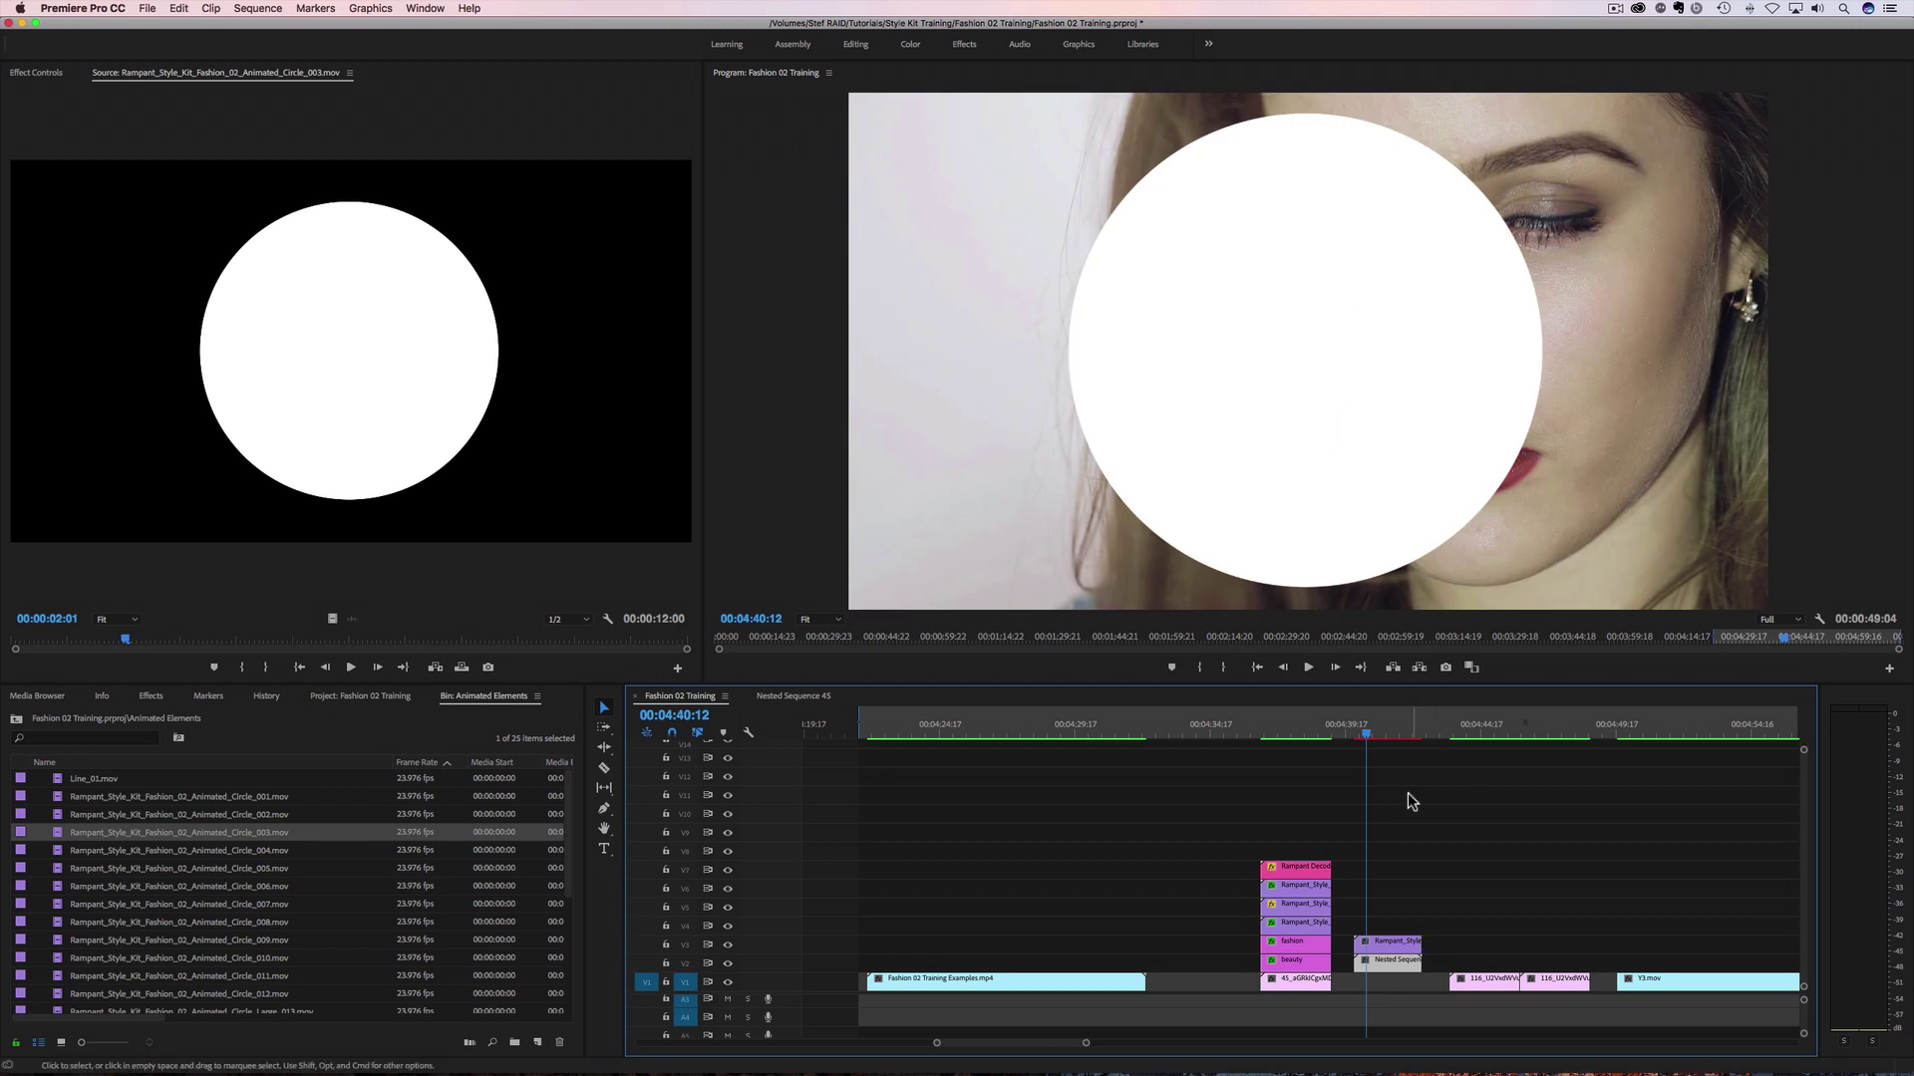
Scale the white circle clip to 62 and reposition it over the woman's face at 1252.0, 542.0.
{"action": "left_click_drag", "start_coordinate": [1365, 738], "coordinate": [1399, 740]}
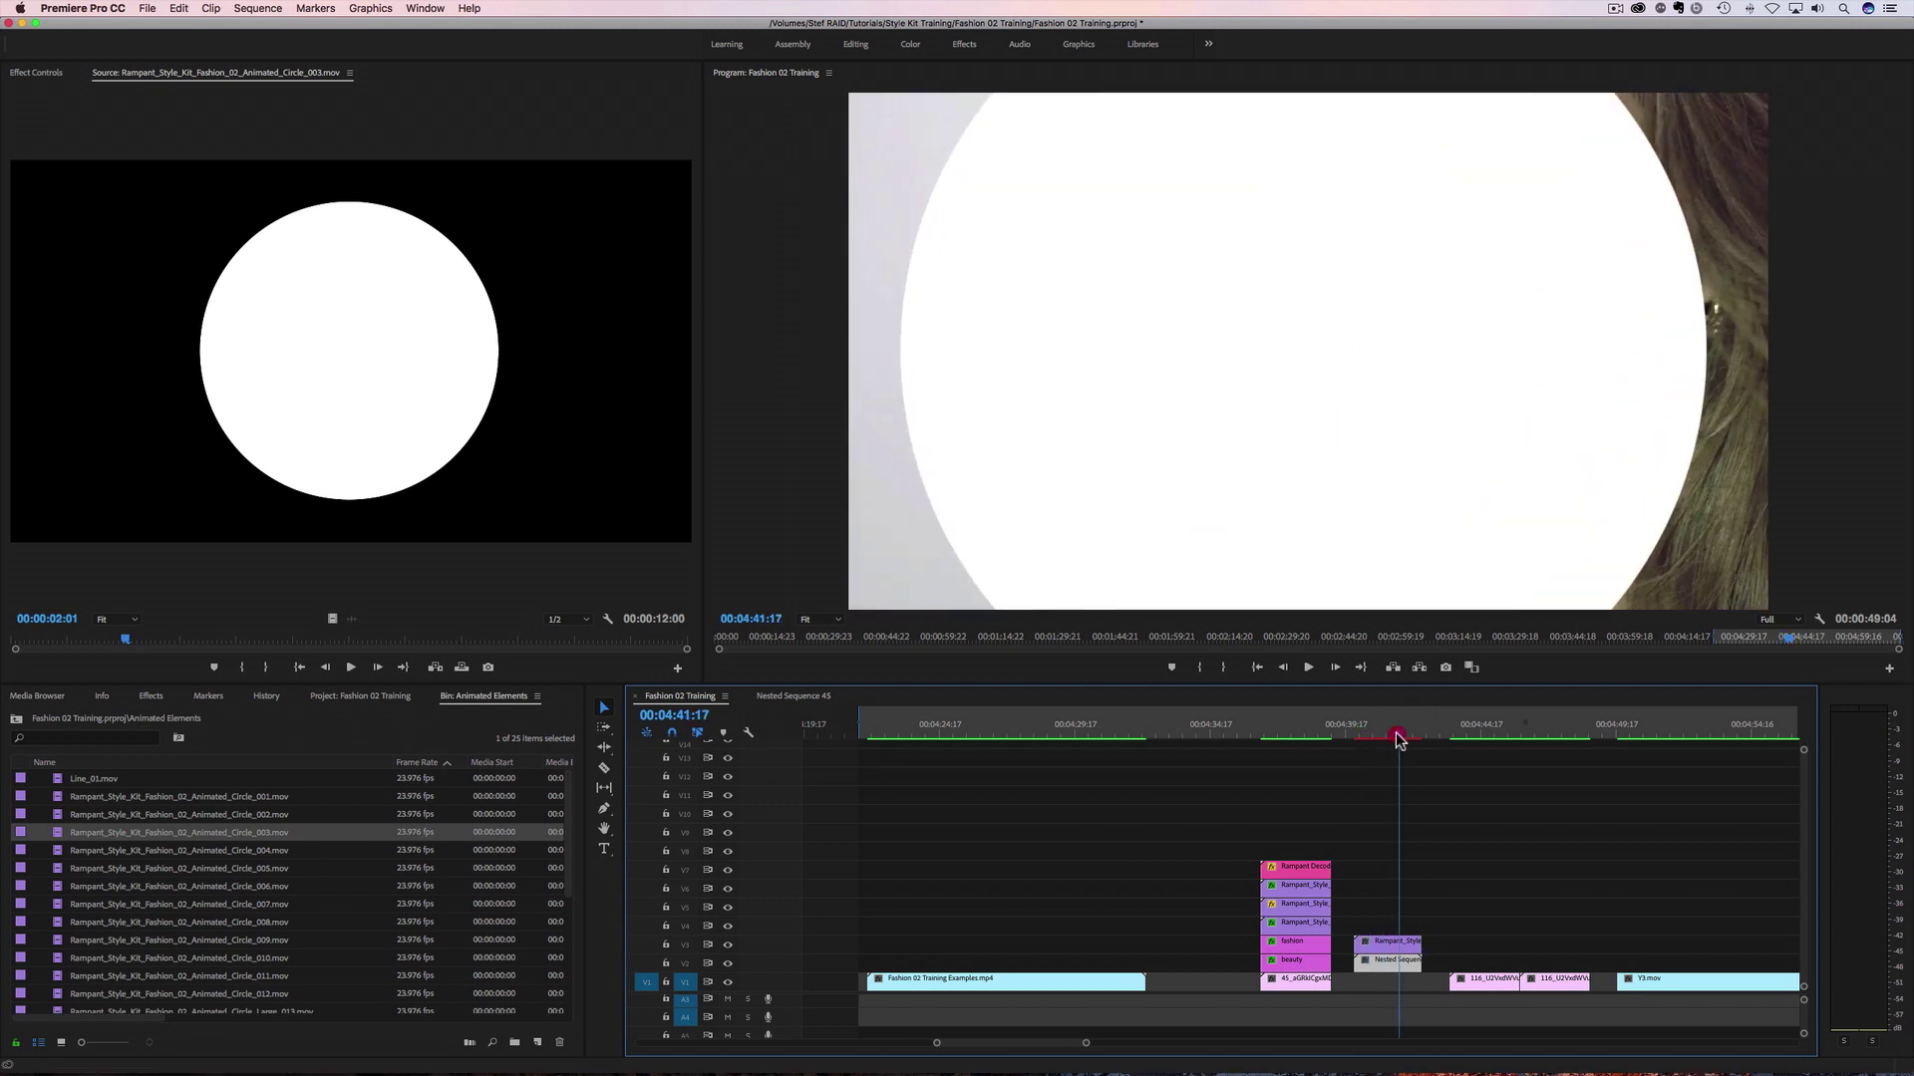
{"action": "left_click", "coordinate": [1395, 959]}
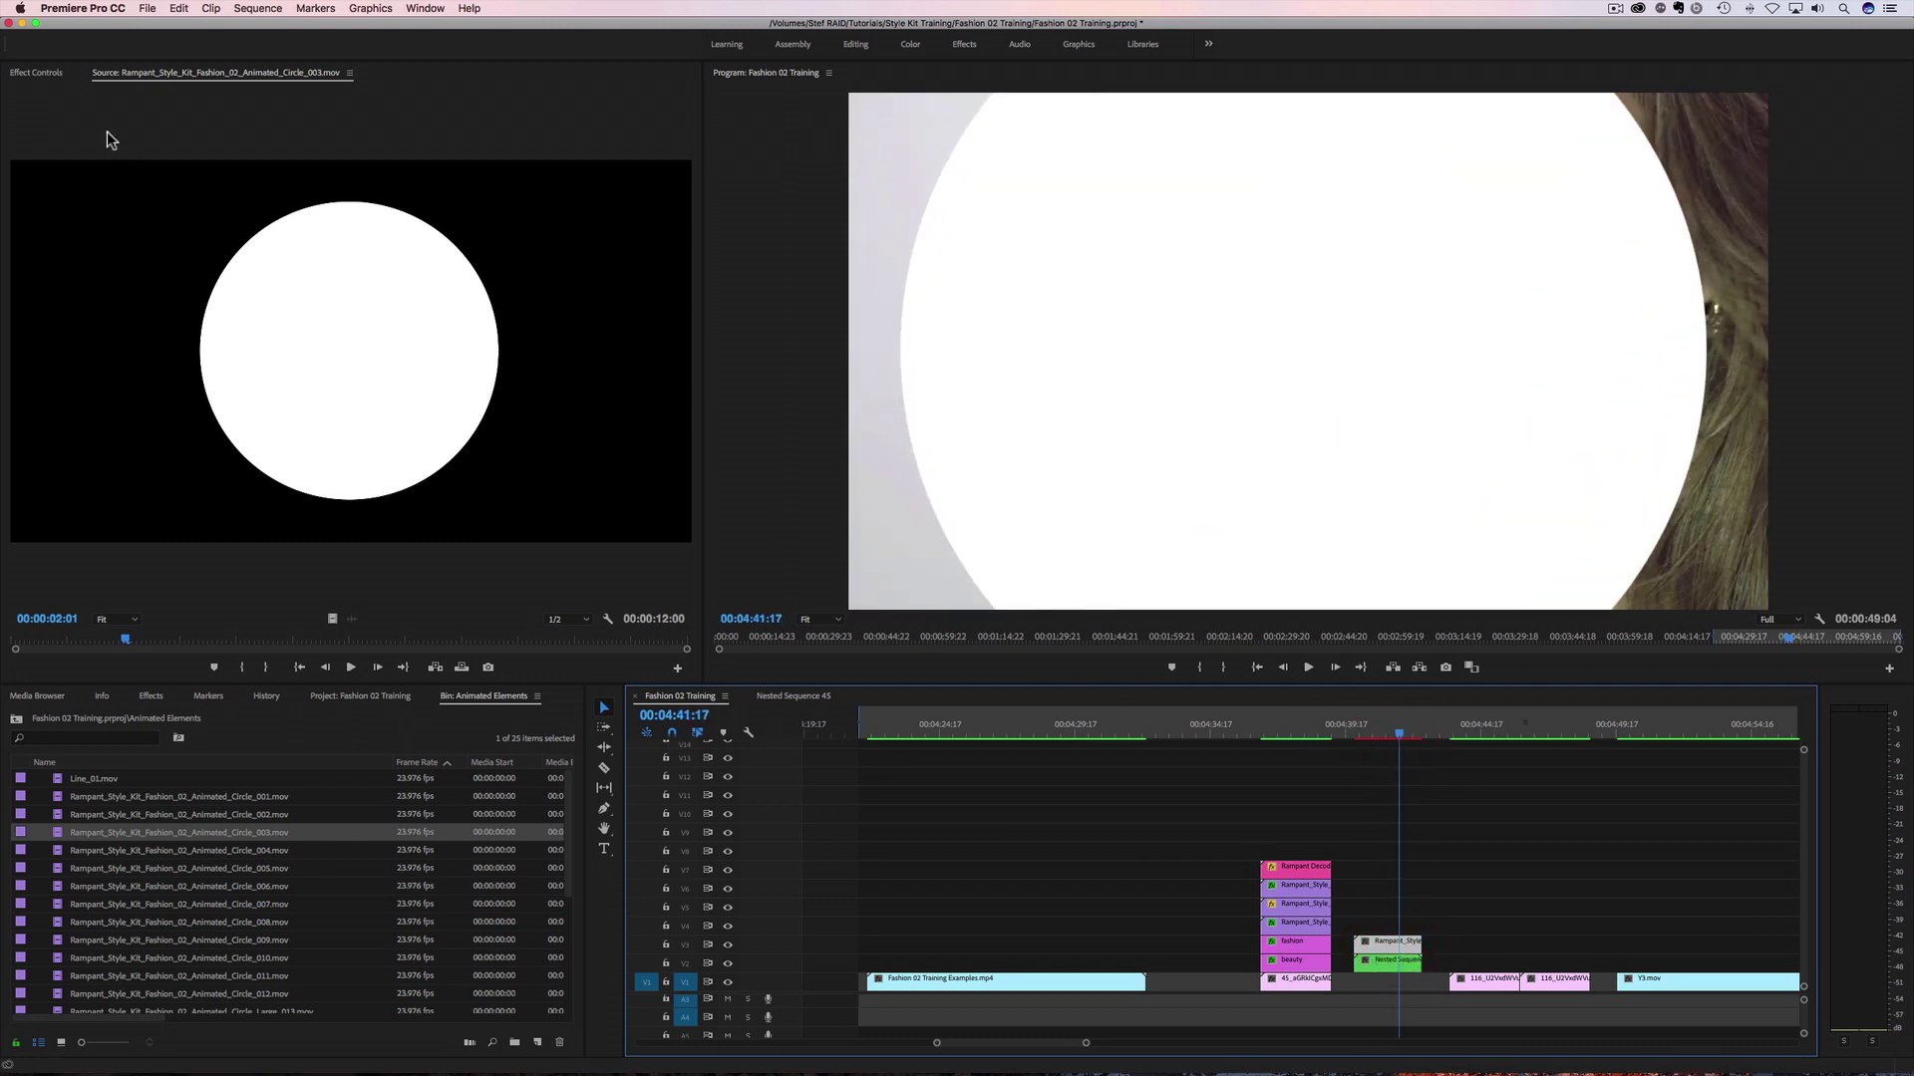
{"action": "left_click", "coordinate": [50, 73]}
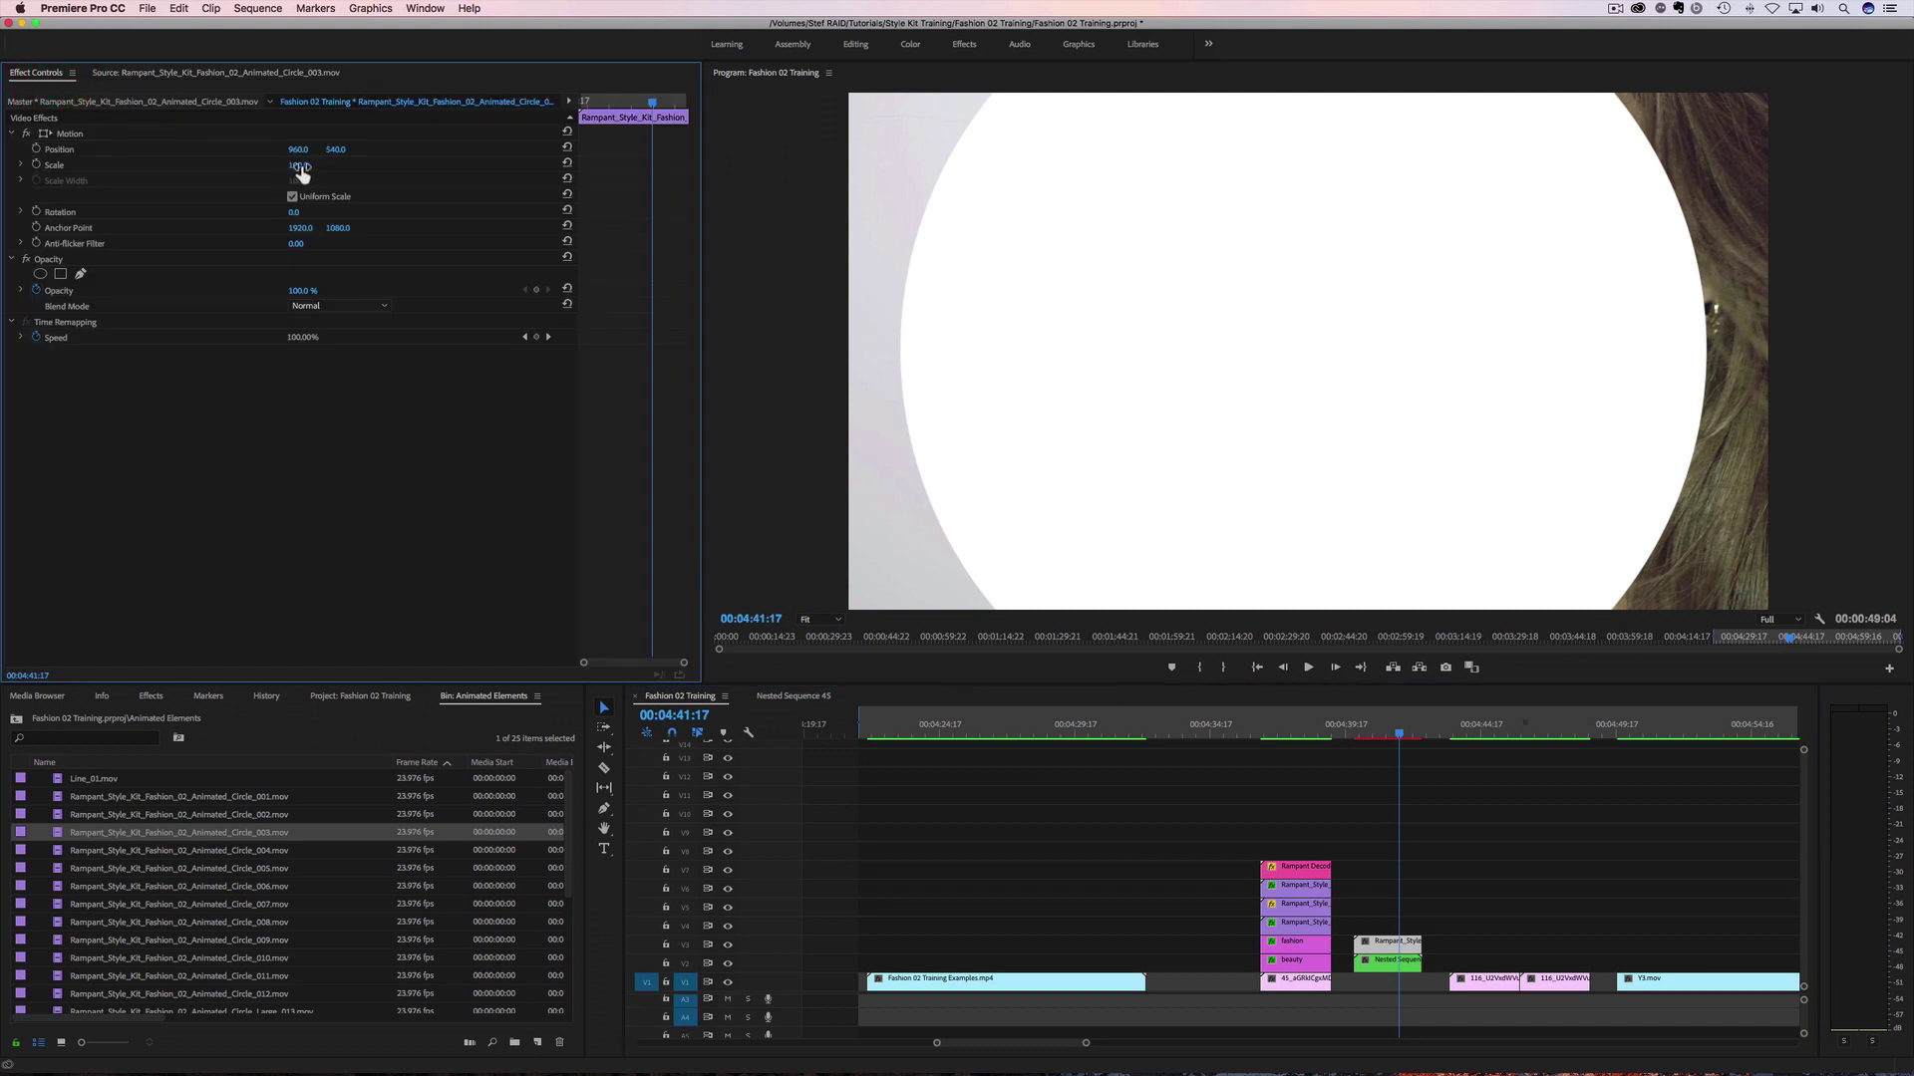
{"action": "left_click_drag", "start_coordinate": [302, 173], "coordinate": [265, 173]}
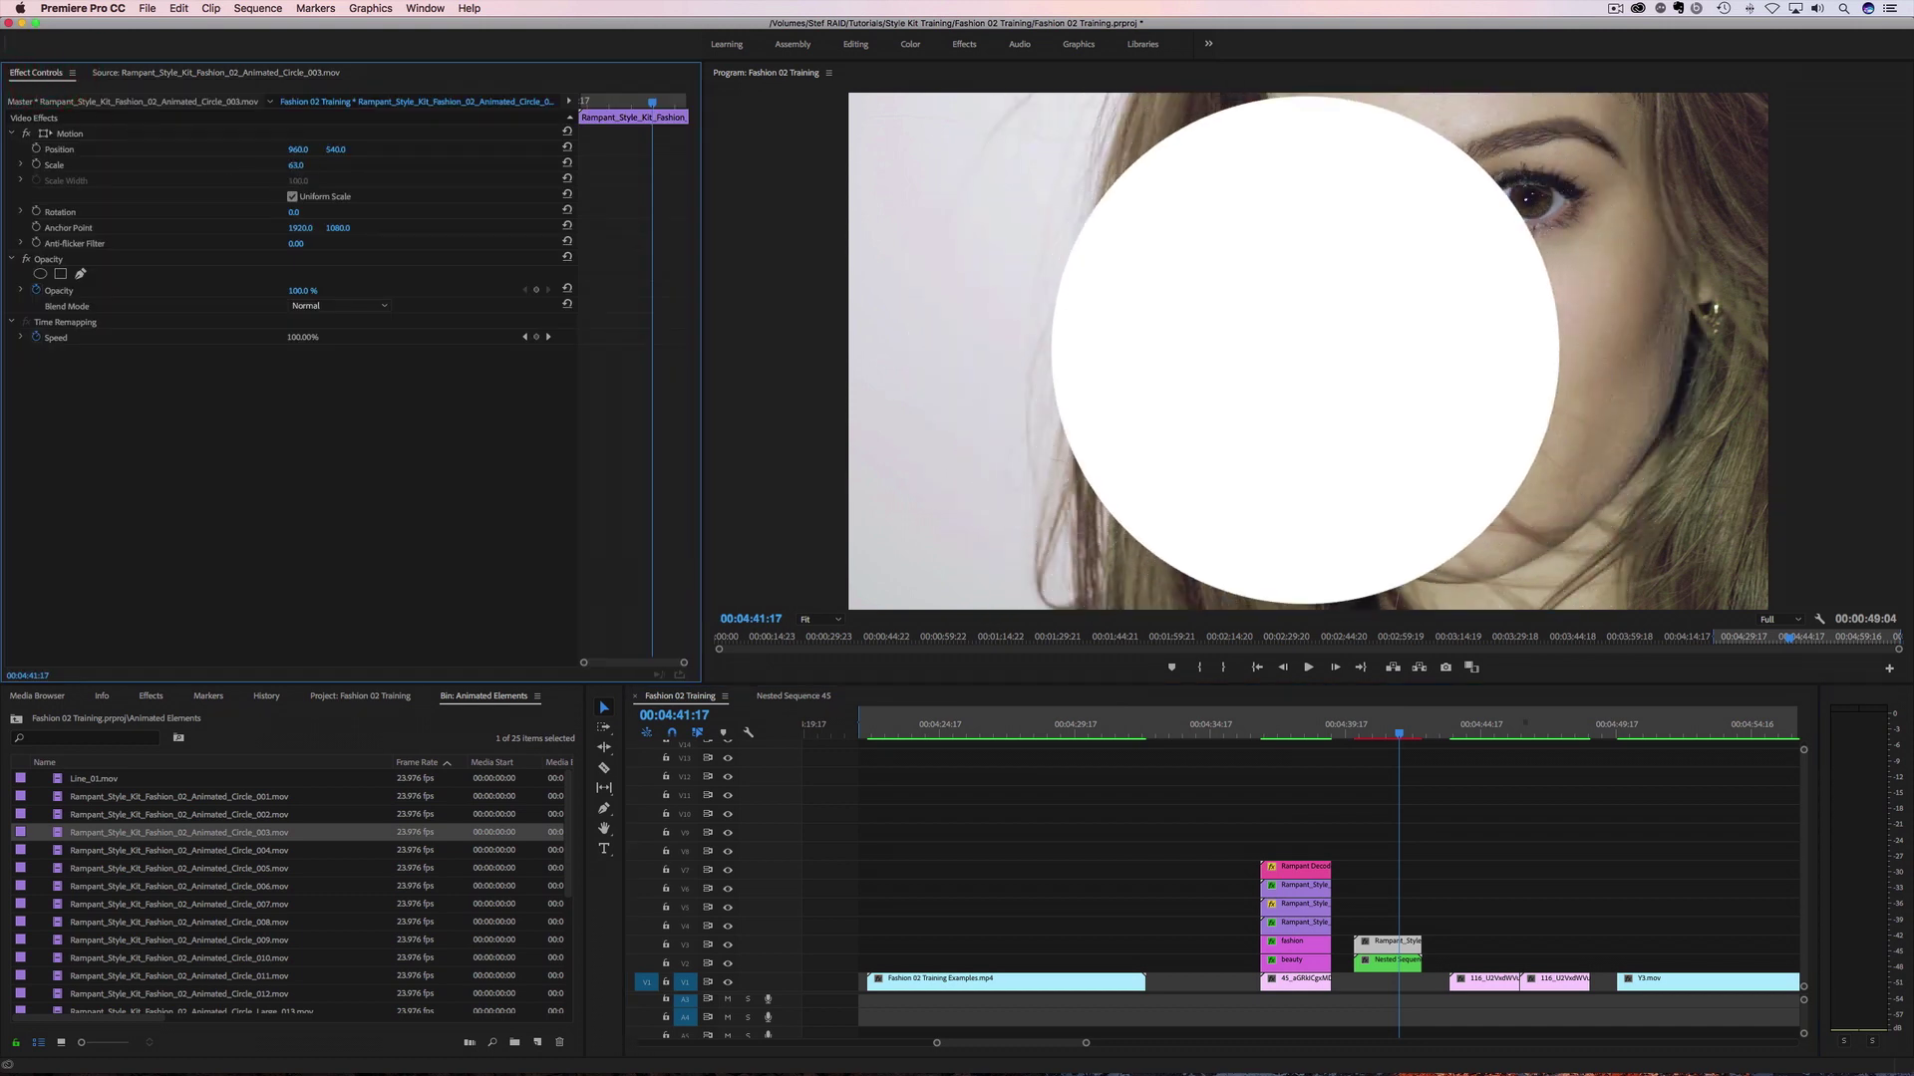
{"action": "left_click", "coordinate": [302, 164]}
{"action": "type", "text": "62"}
{"action": "key", "text": "Return"}
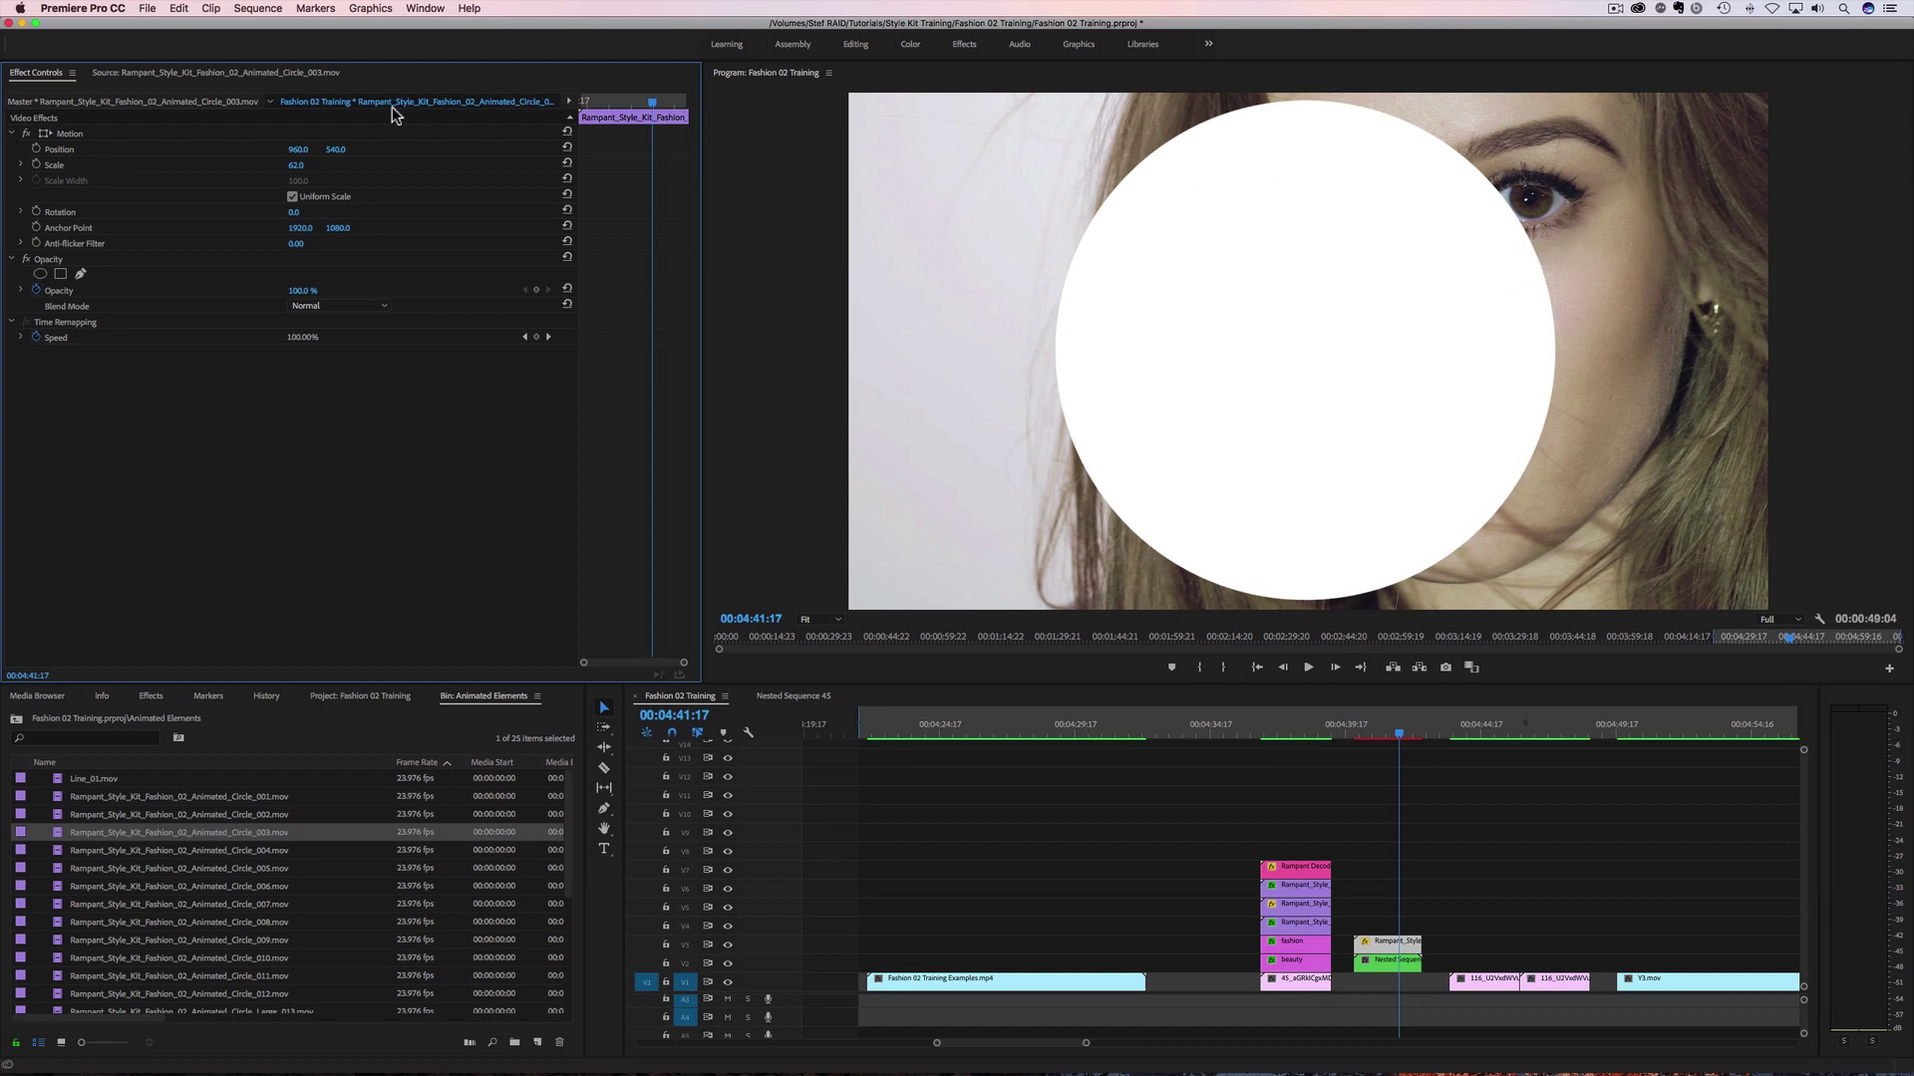
{"action": "left_click_drag", "start_coordinate": [295, 149], "coordinate": [588, 149]}
{"action": "left_click_drag", "start_coordinate": [332, 149], "coordinate": [328, 163]}
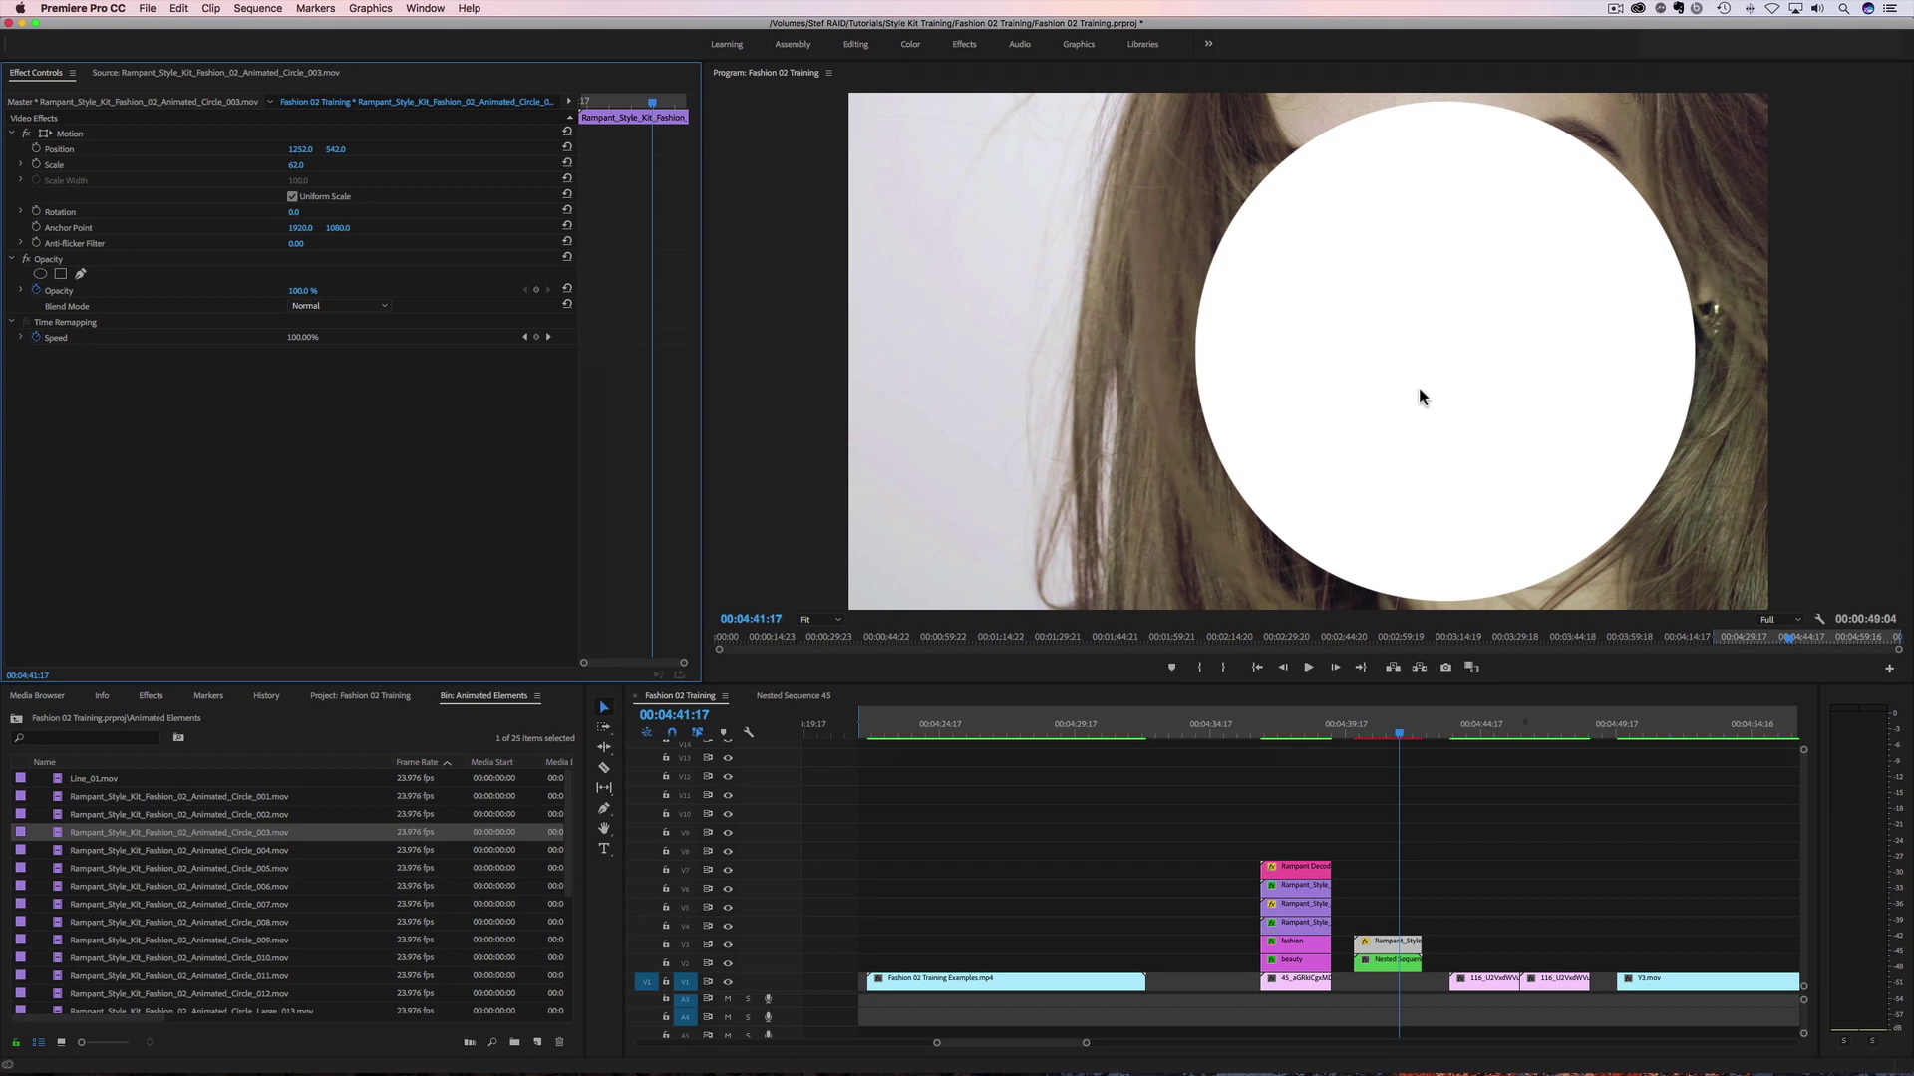
Apply Track Matte Key to the nested sequence clip with Video 3 as its matte, and play back the circle reveal.
{"action": "left_click", "coordinate": [151, 696]}
{"action": "left_click", "coordinate": [1388, 959]}
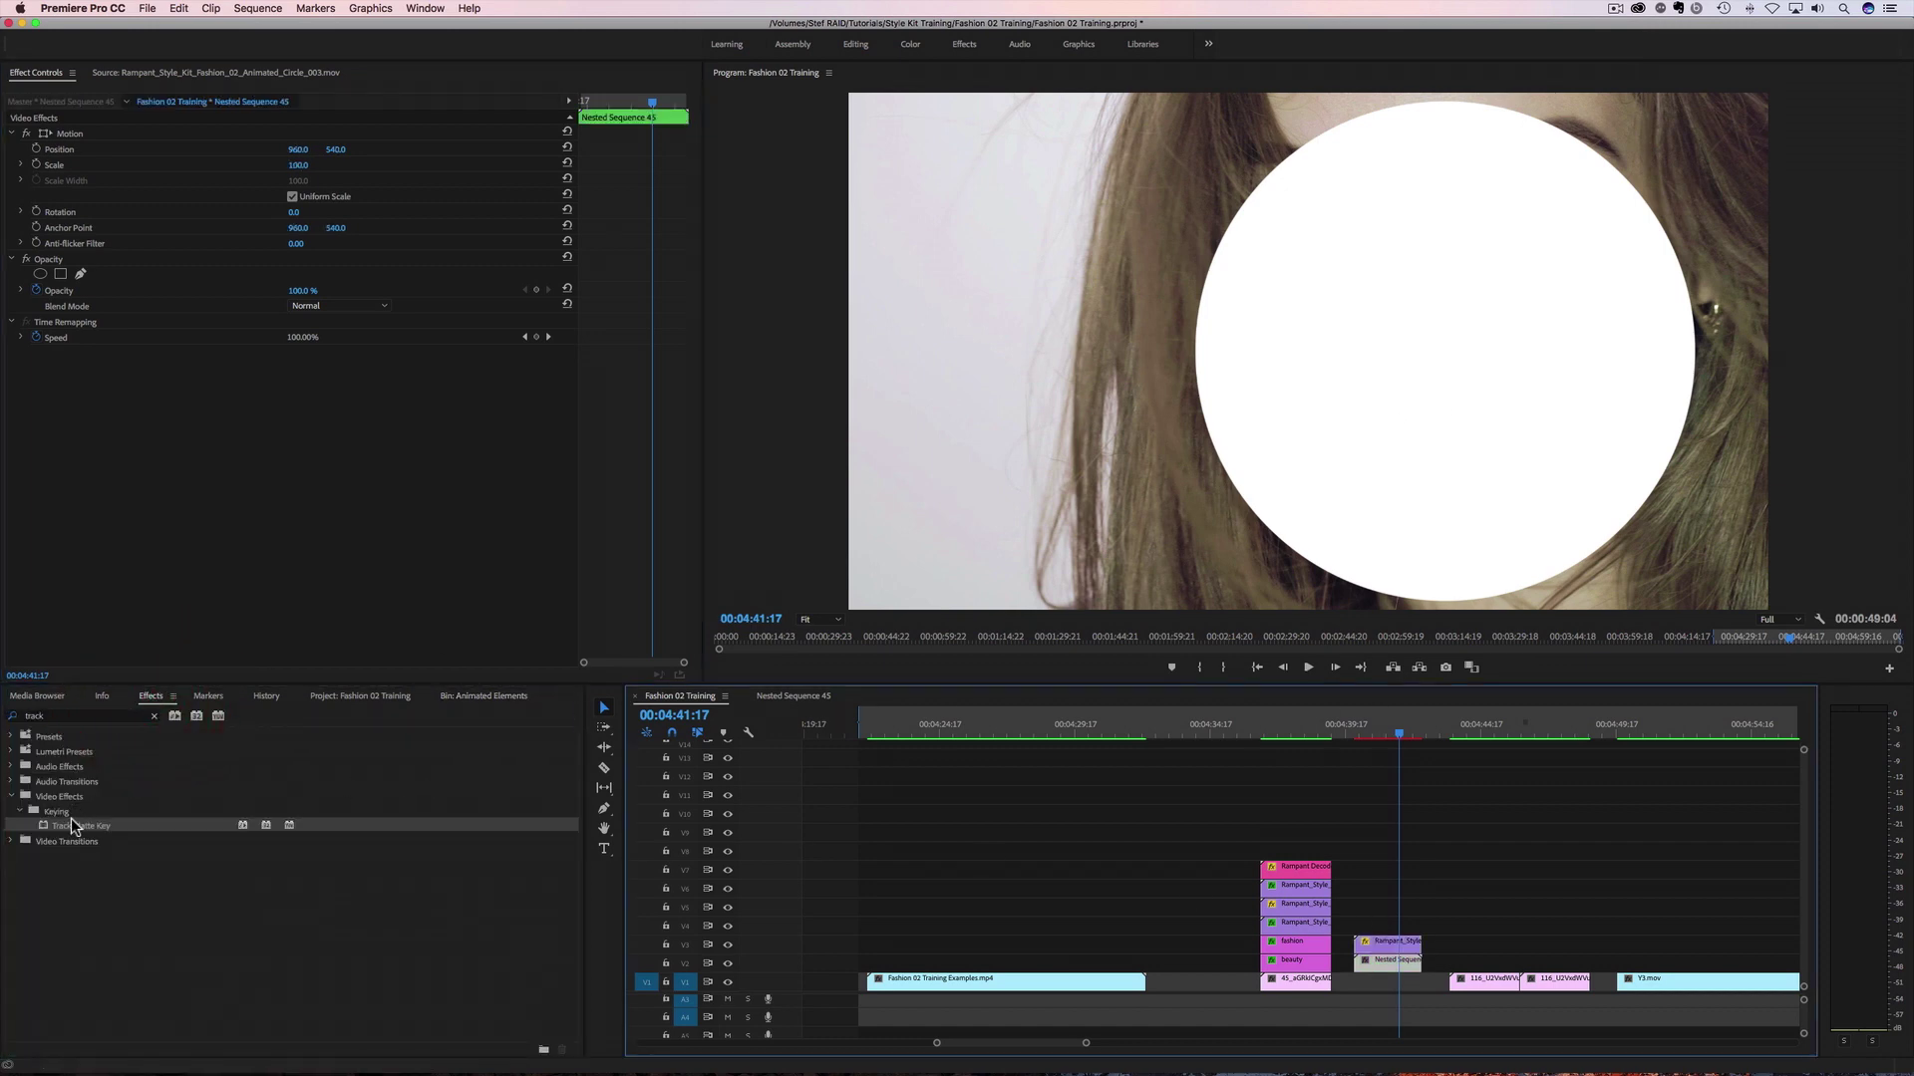
{"action": "left_click_drag", "start_coordinate": [72, 826], "coordinate": [1394, 963]}
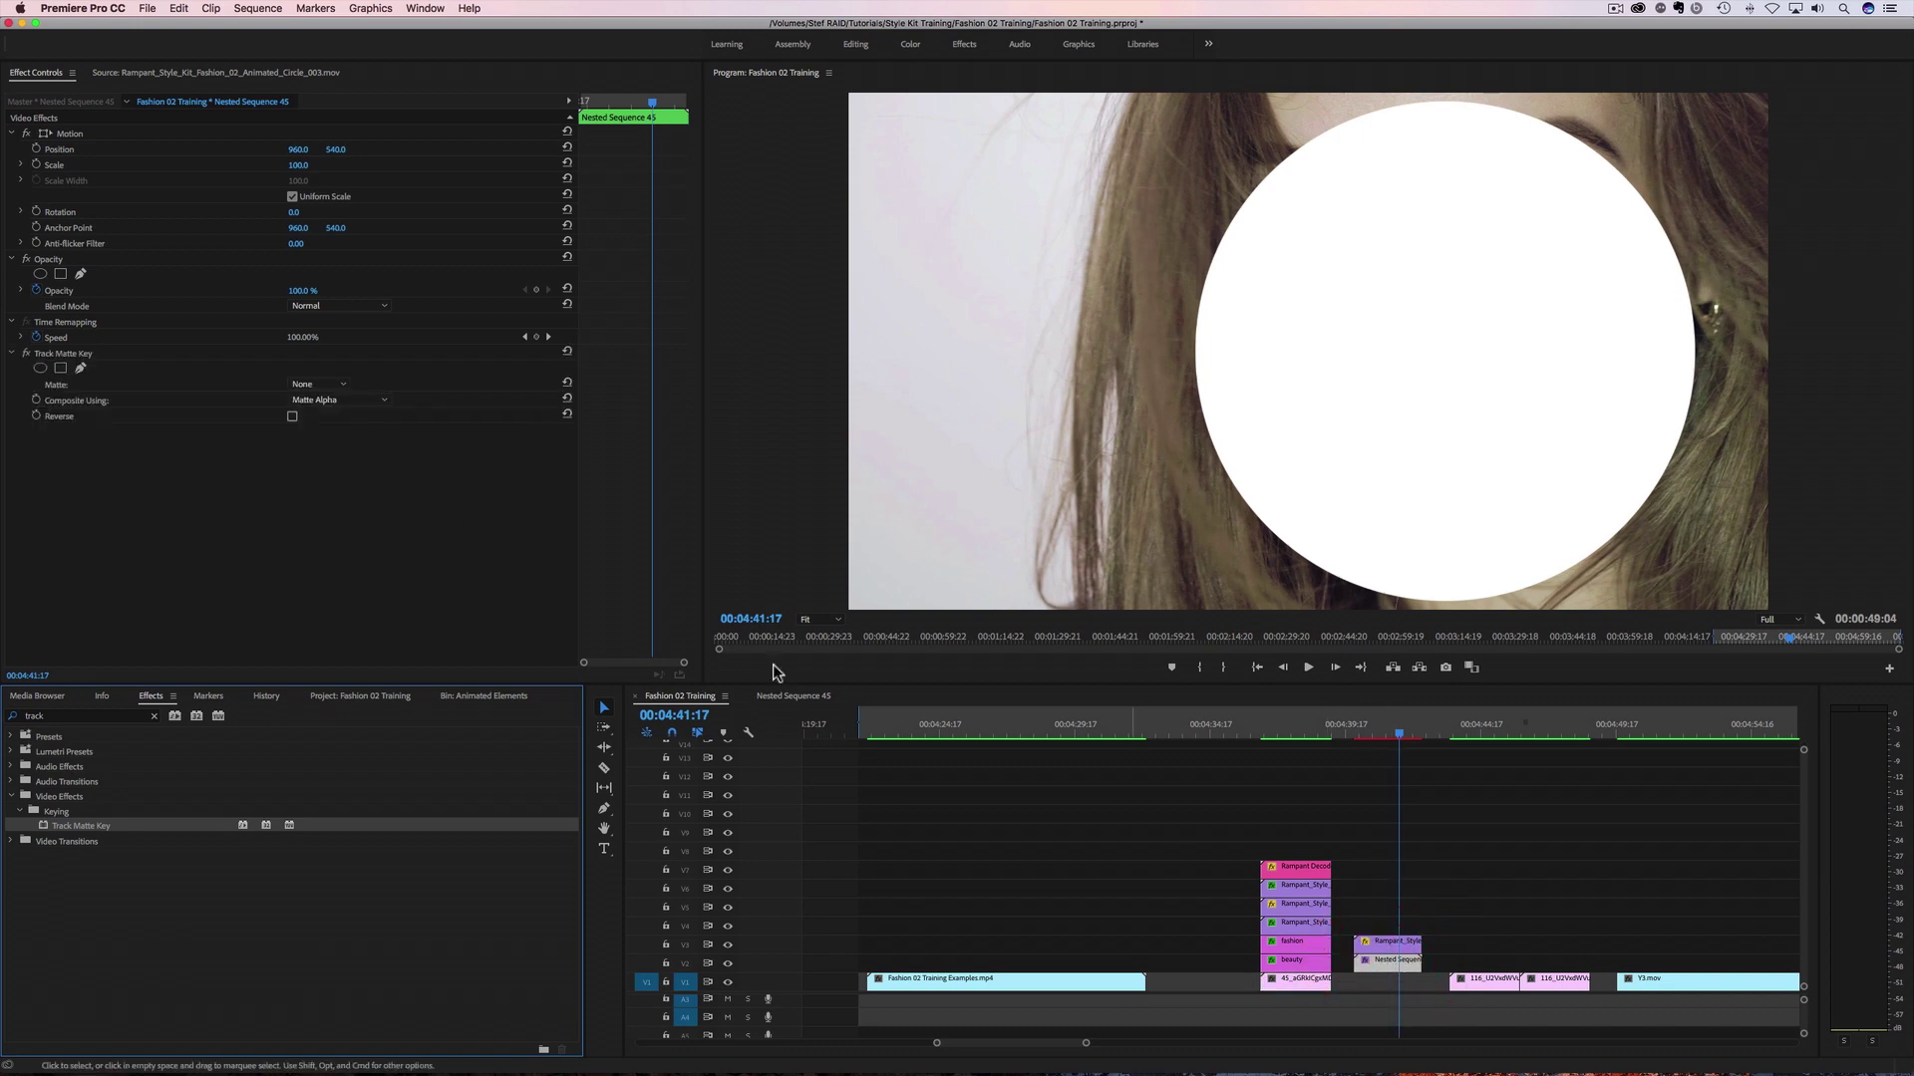
{"action": "left_click", "coordinate": [342, 388]}
{"action": "left_click", "coordinate": [326, 630]}
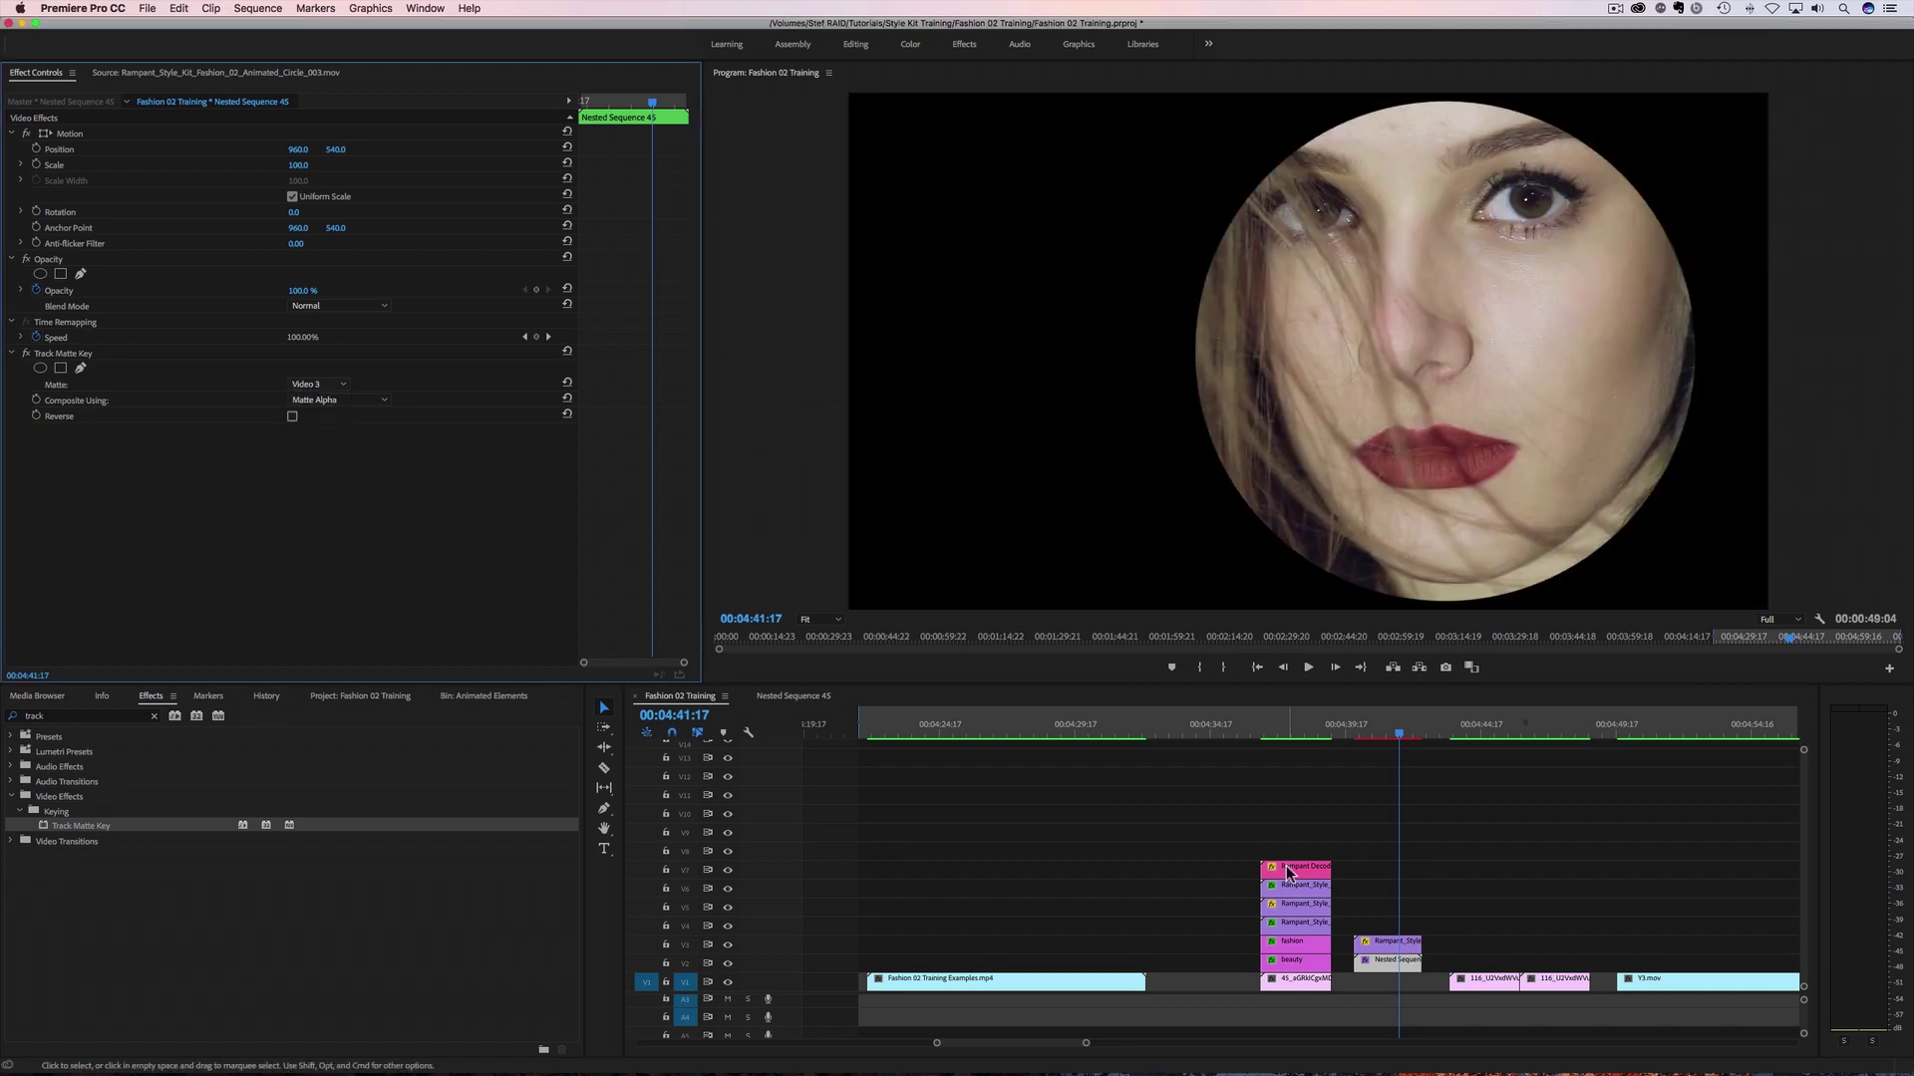
{"action": "left_click_drag", "start_coordinate": [1397, 735], "coordinate": [1355, 743]}
{"action": "key", "text": "space"}
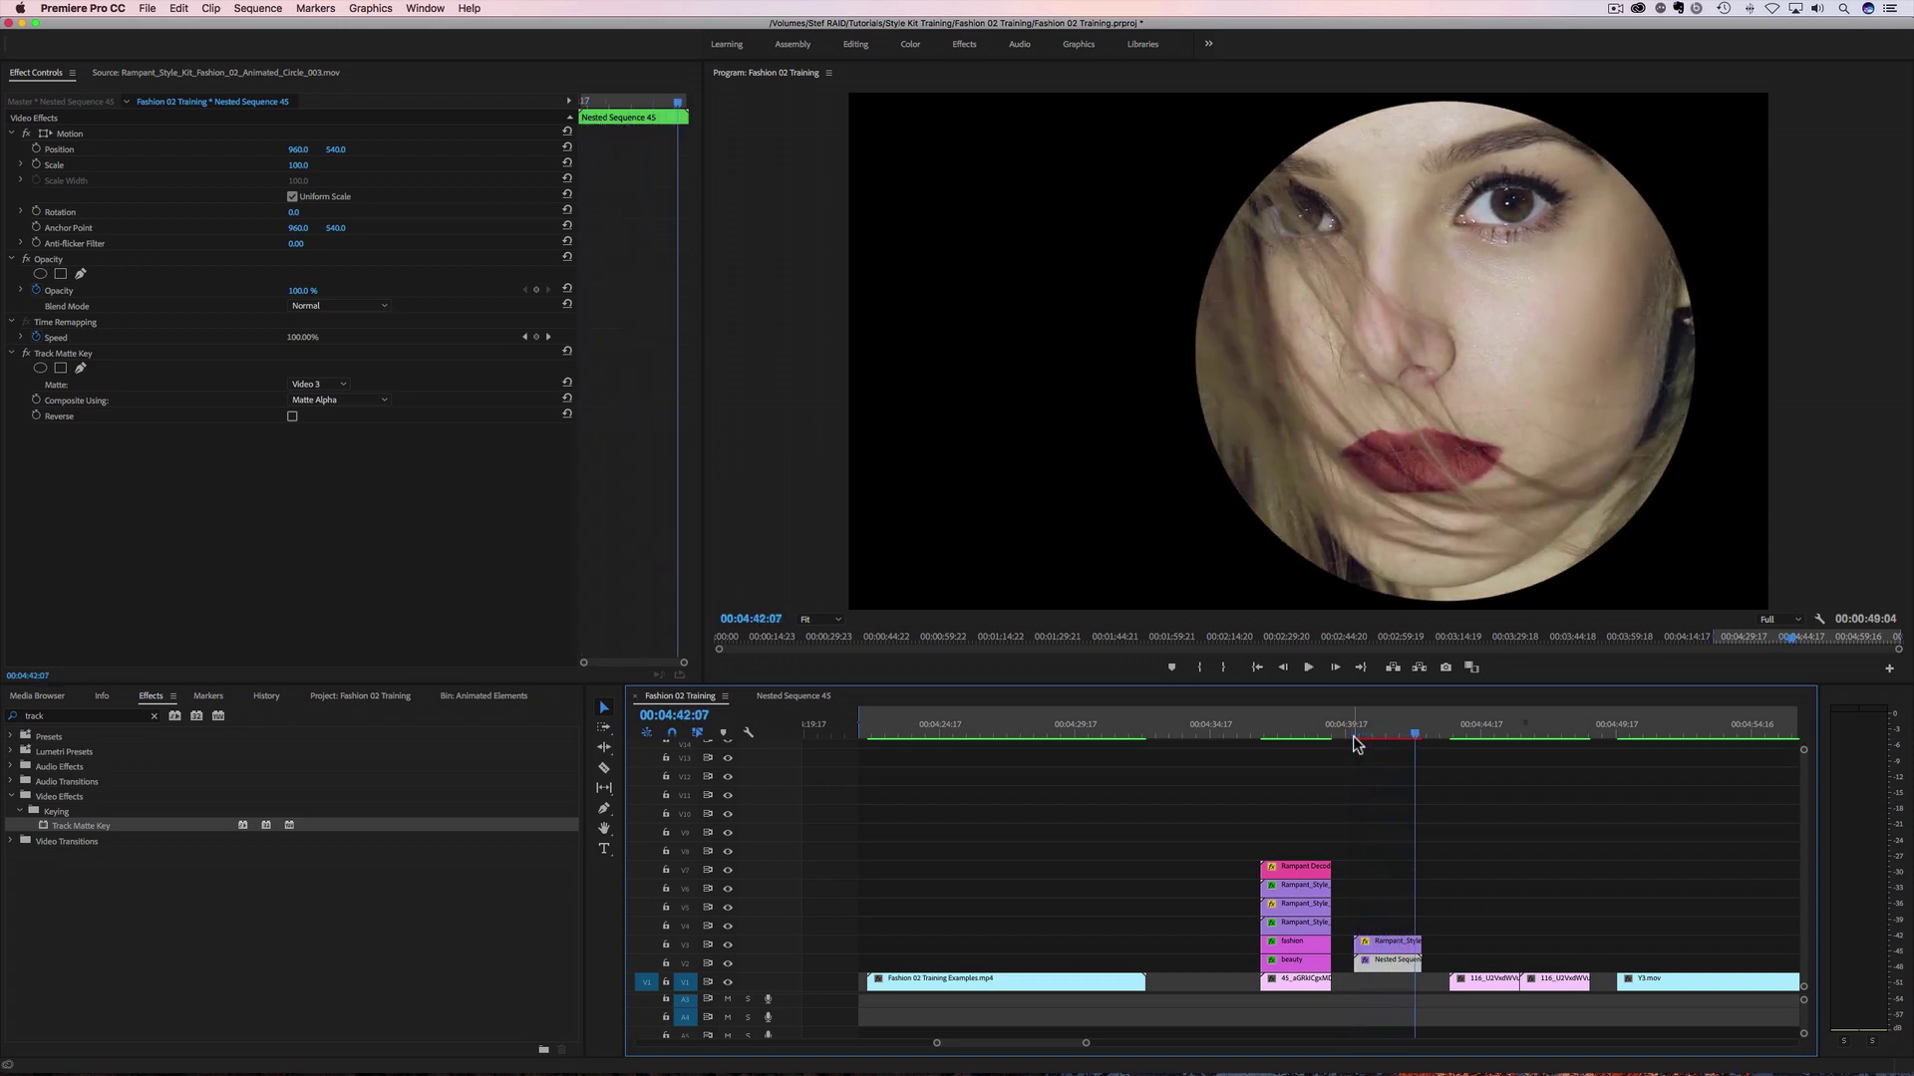
Create a new 1920 x 1080 Color Matte in the project with the pale cream colour F9EFD0, keeping its default name.
{"action": "key", "text": "Return"}
{"action": "left_click", "coordinate": [359, 695]}
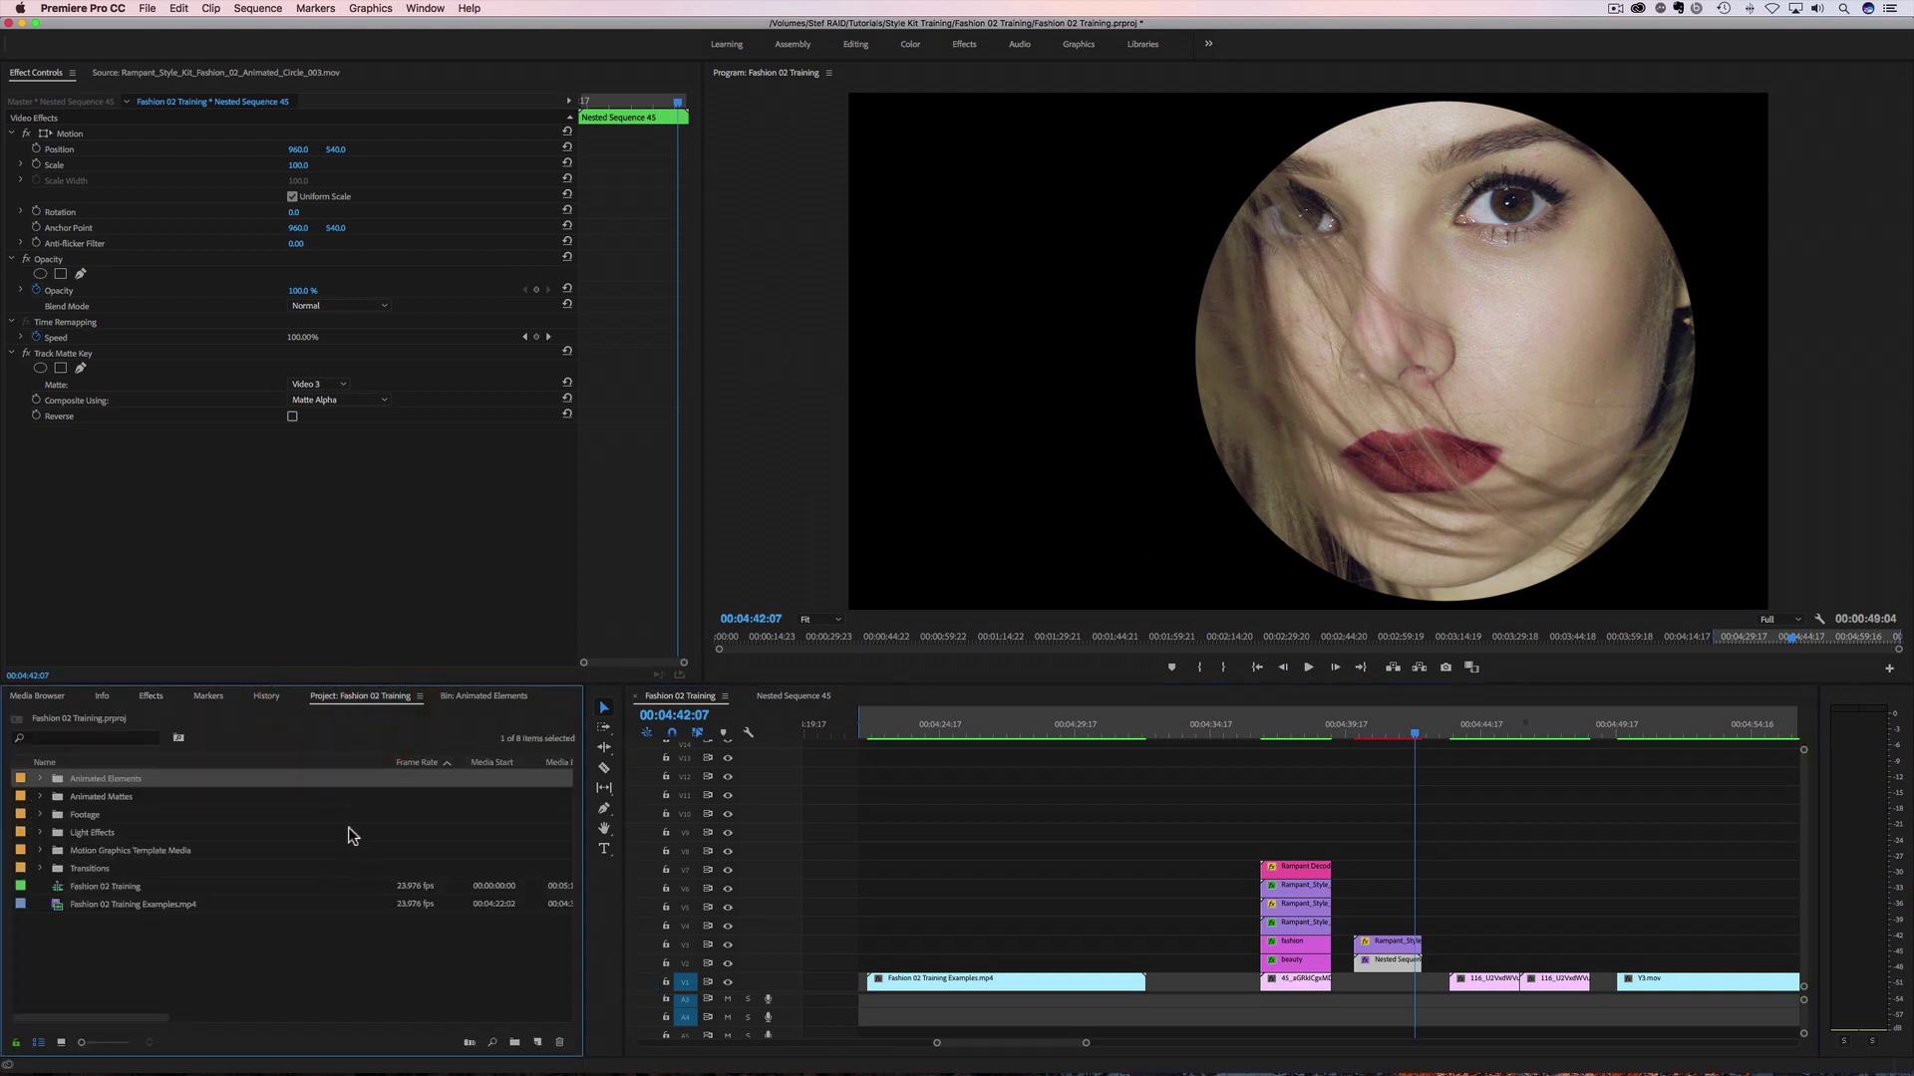
{"action": "left_click", "coordinate": [539, 1044]}
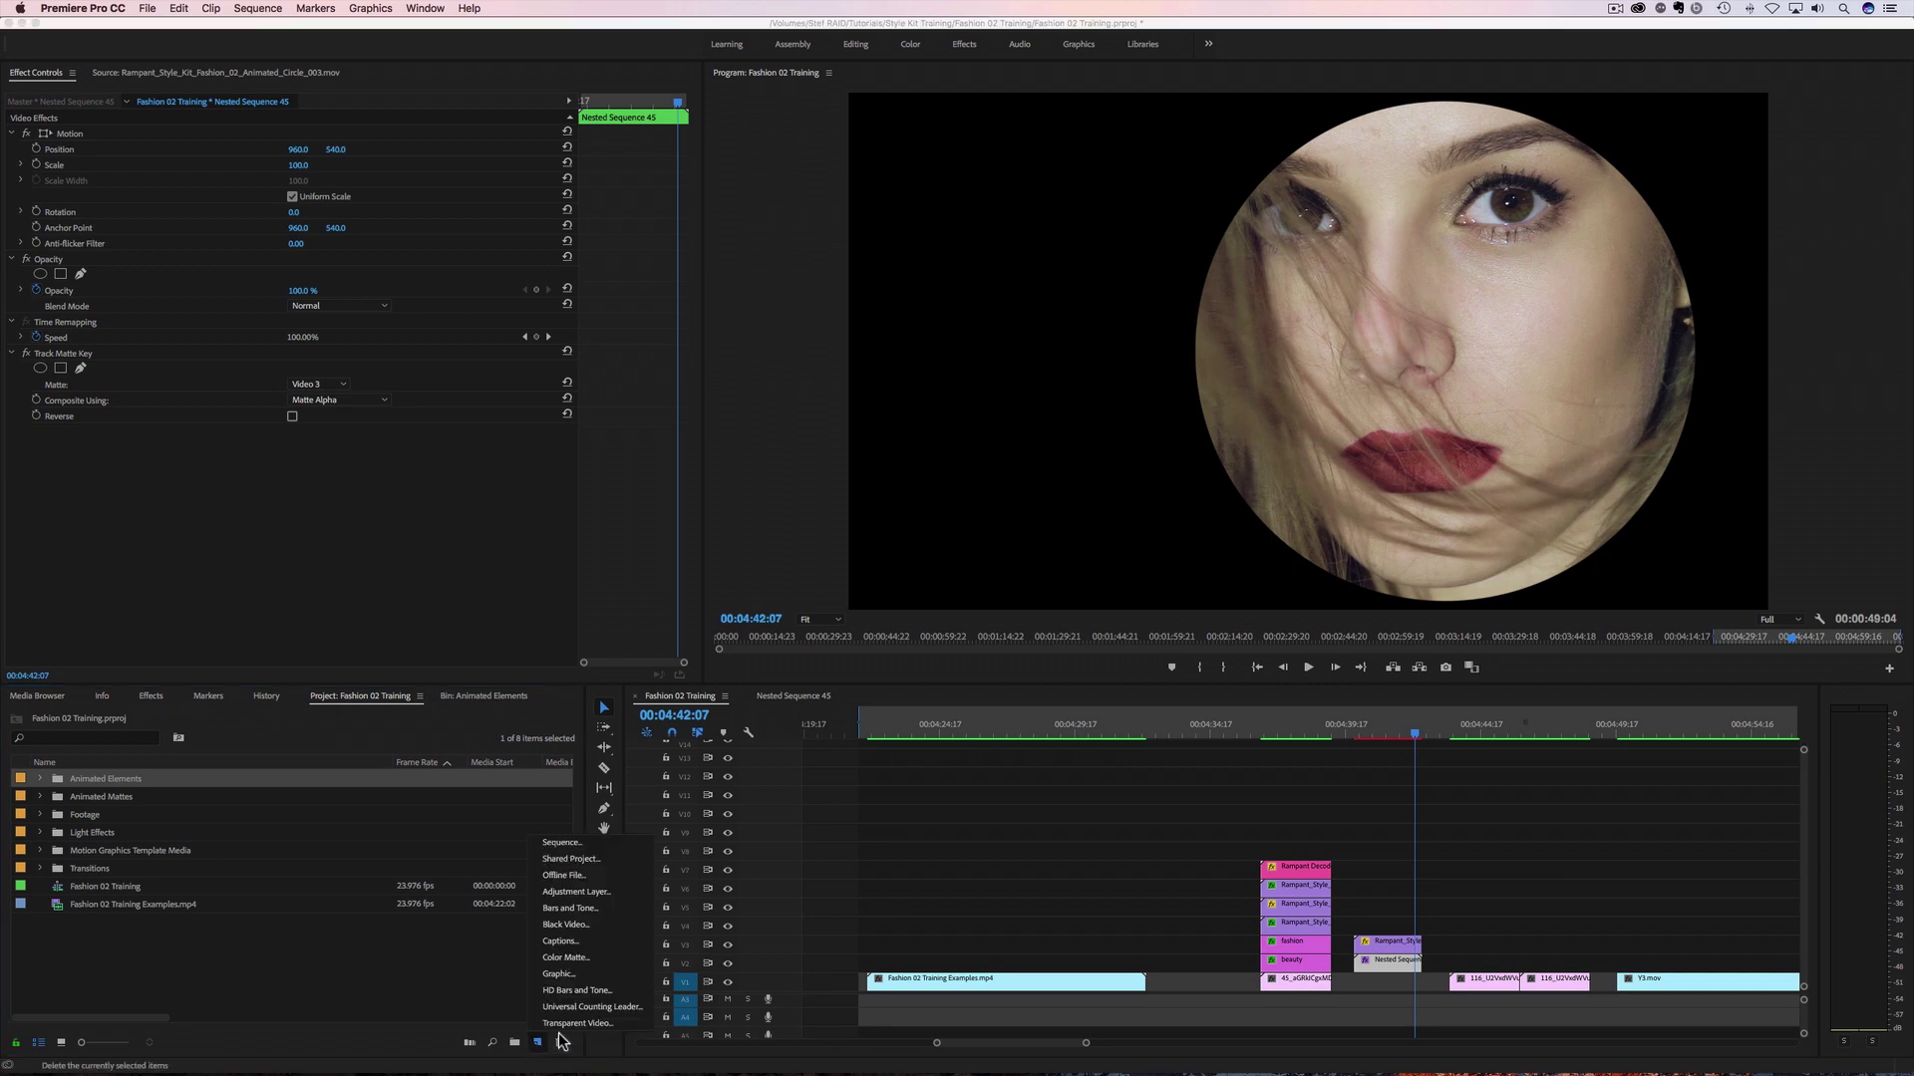
{"action": "left_click", "coordinate": [566, 958]}
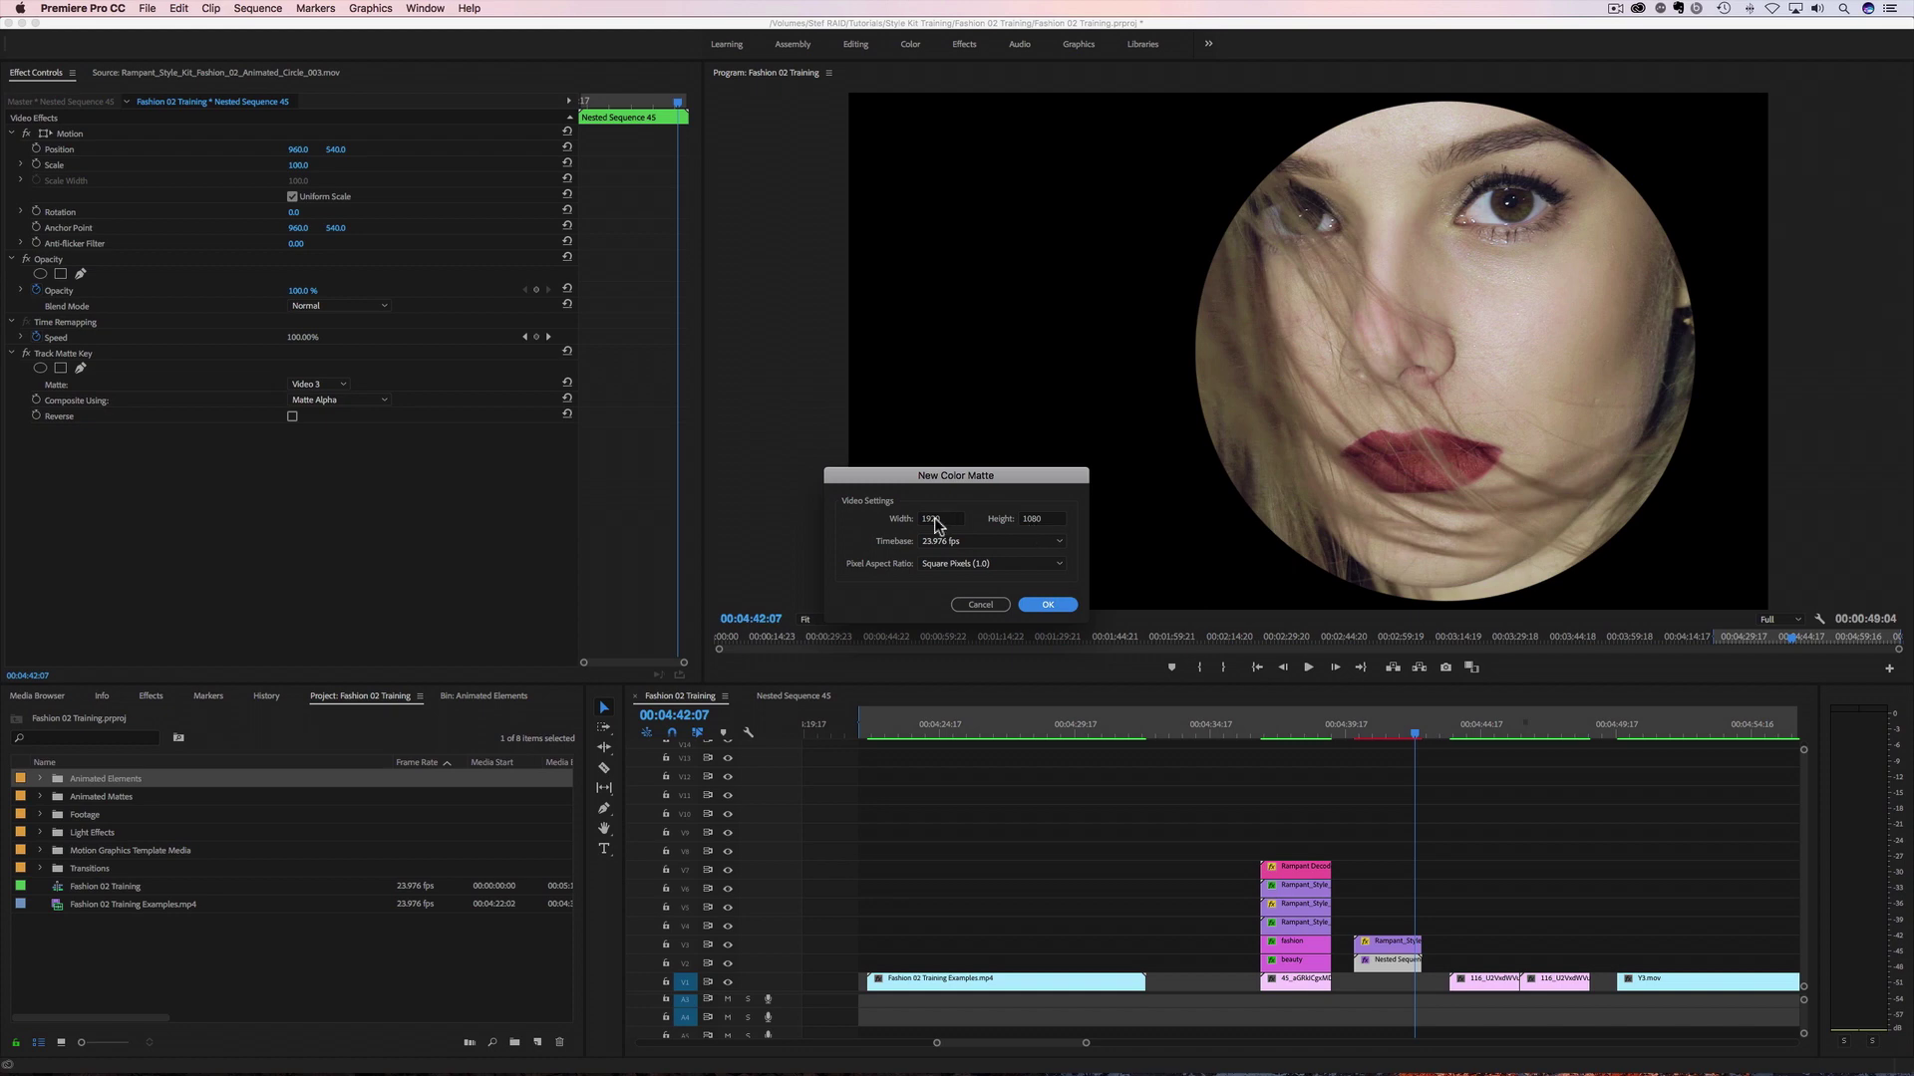
{"action": "left_click", "coordinate": [1047, 601]}
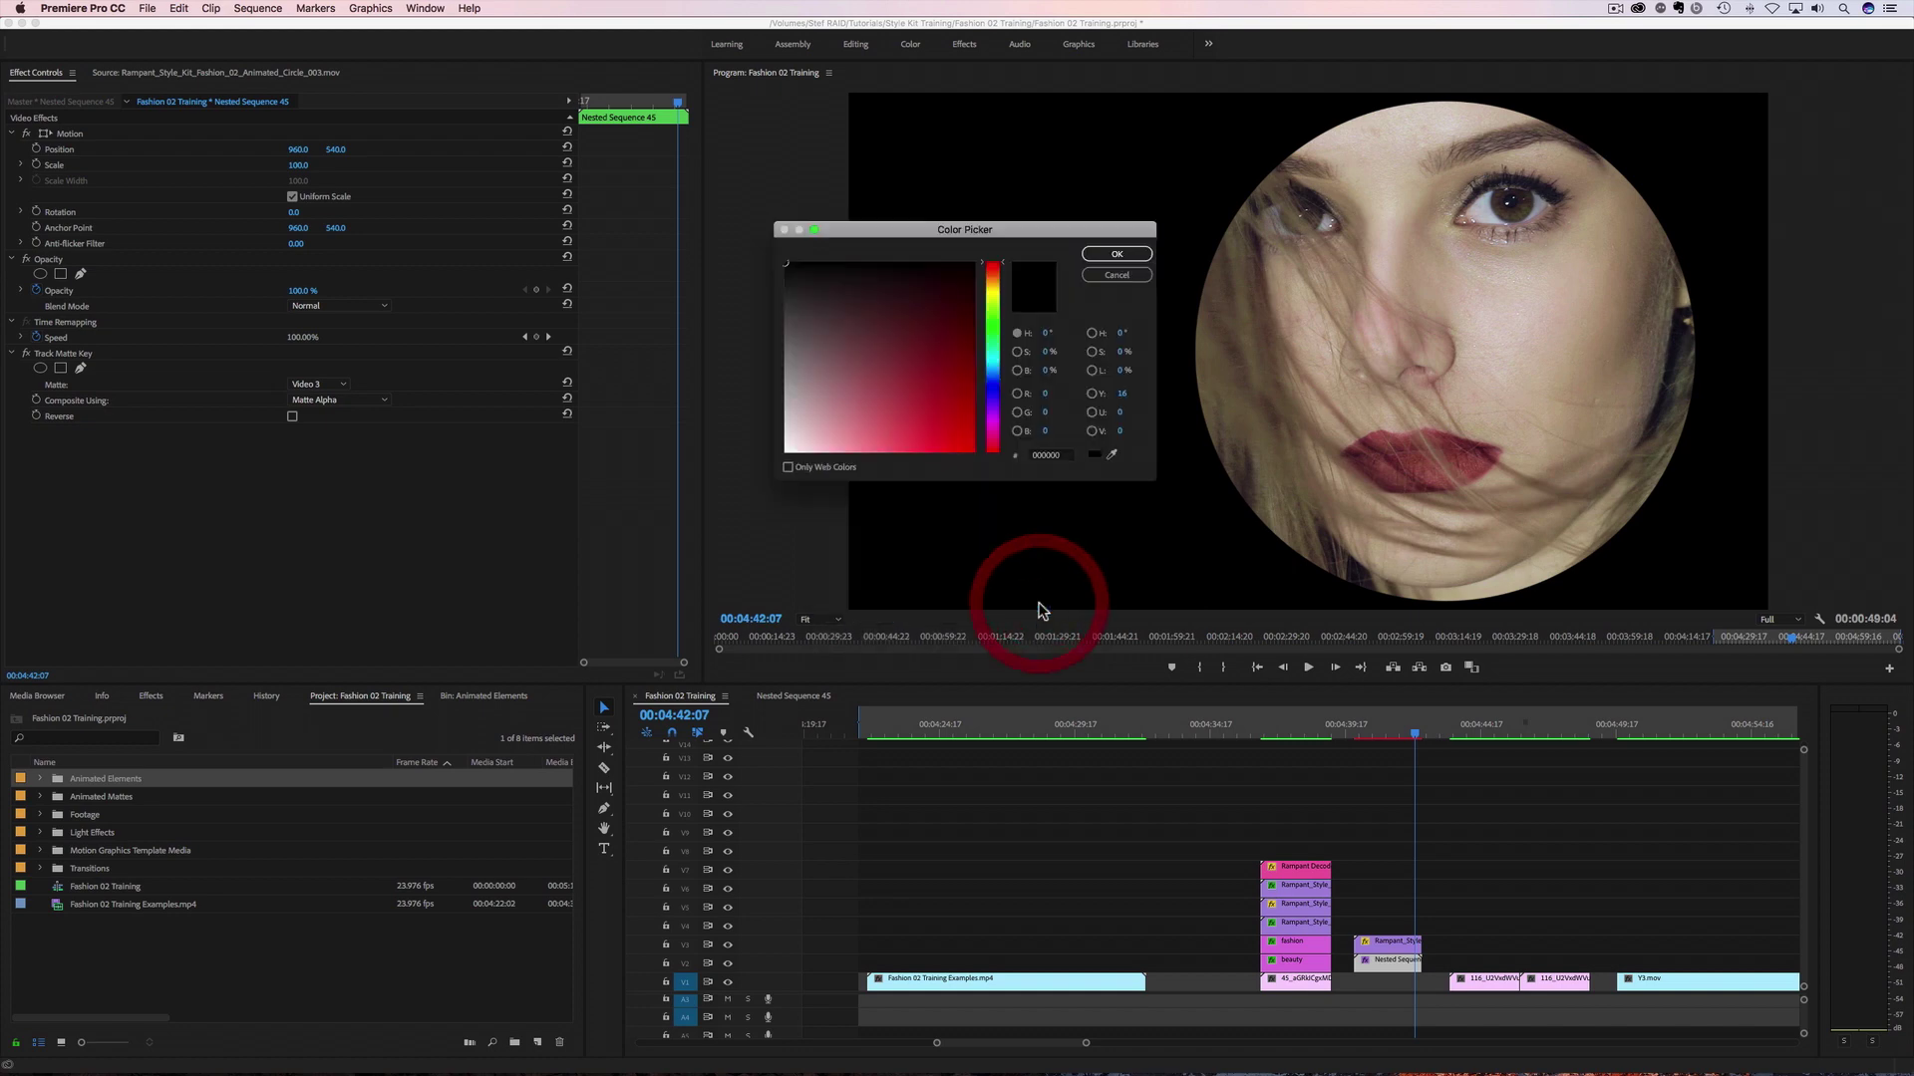
{"action": "left_click", "coordinate": [787, 415]}
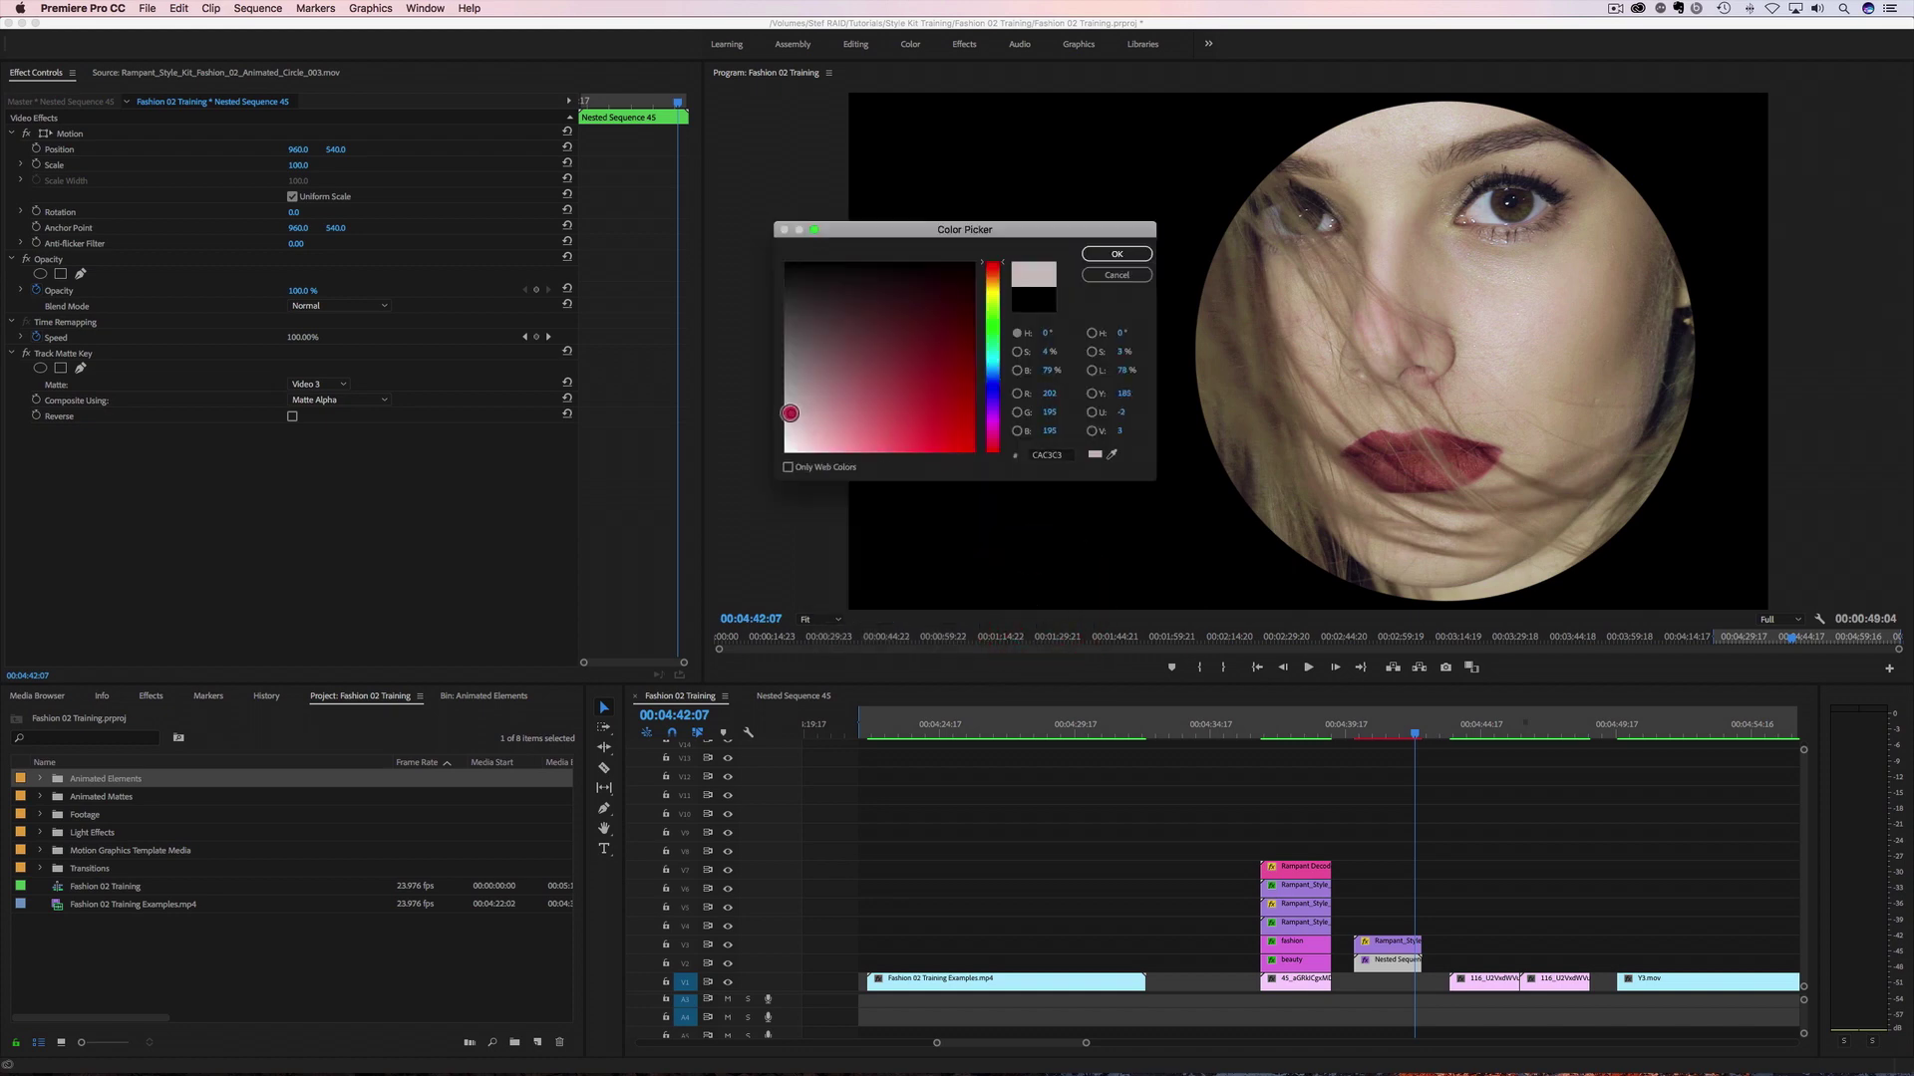
{"action": "left_click", "coordinate": [993, 286]}
{"action": "left_click", "coordinate": [819, 445]}
{"action": "left_click_drag", "start_coordinate": [818, 446], "coordinate": [814, 446]}
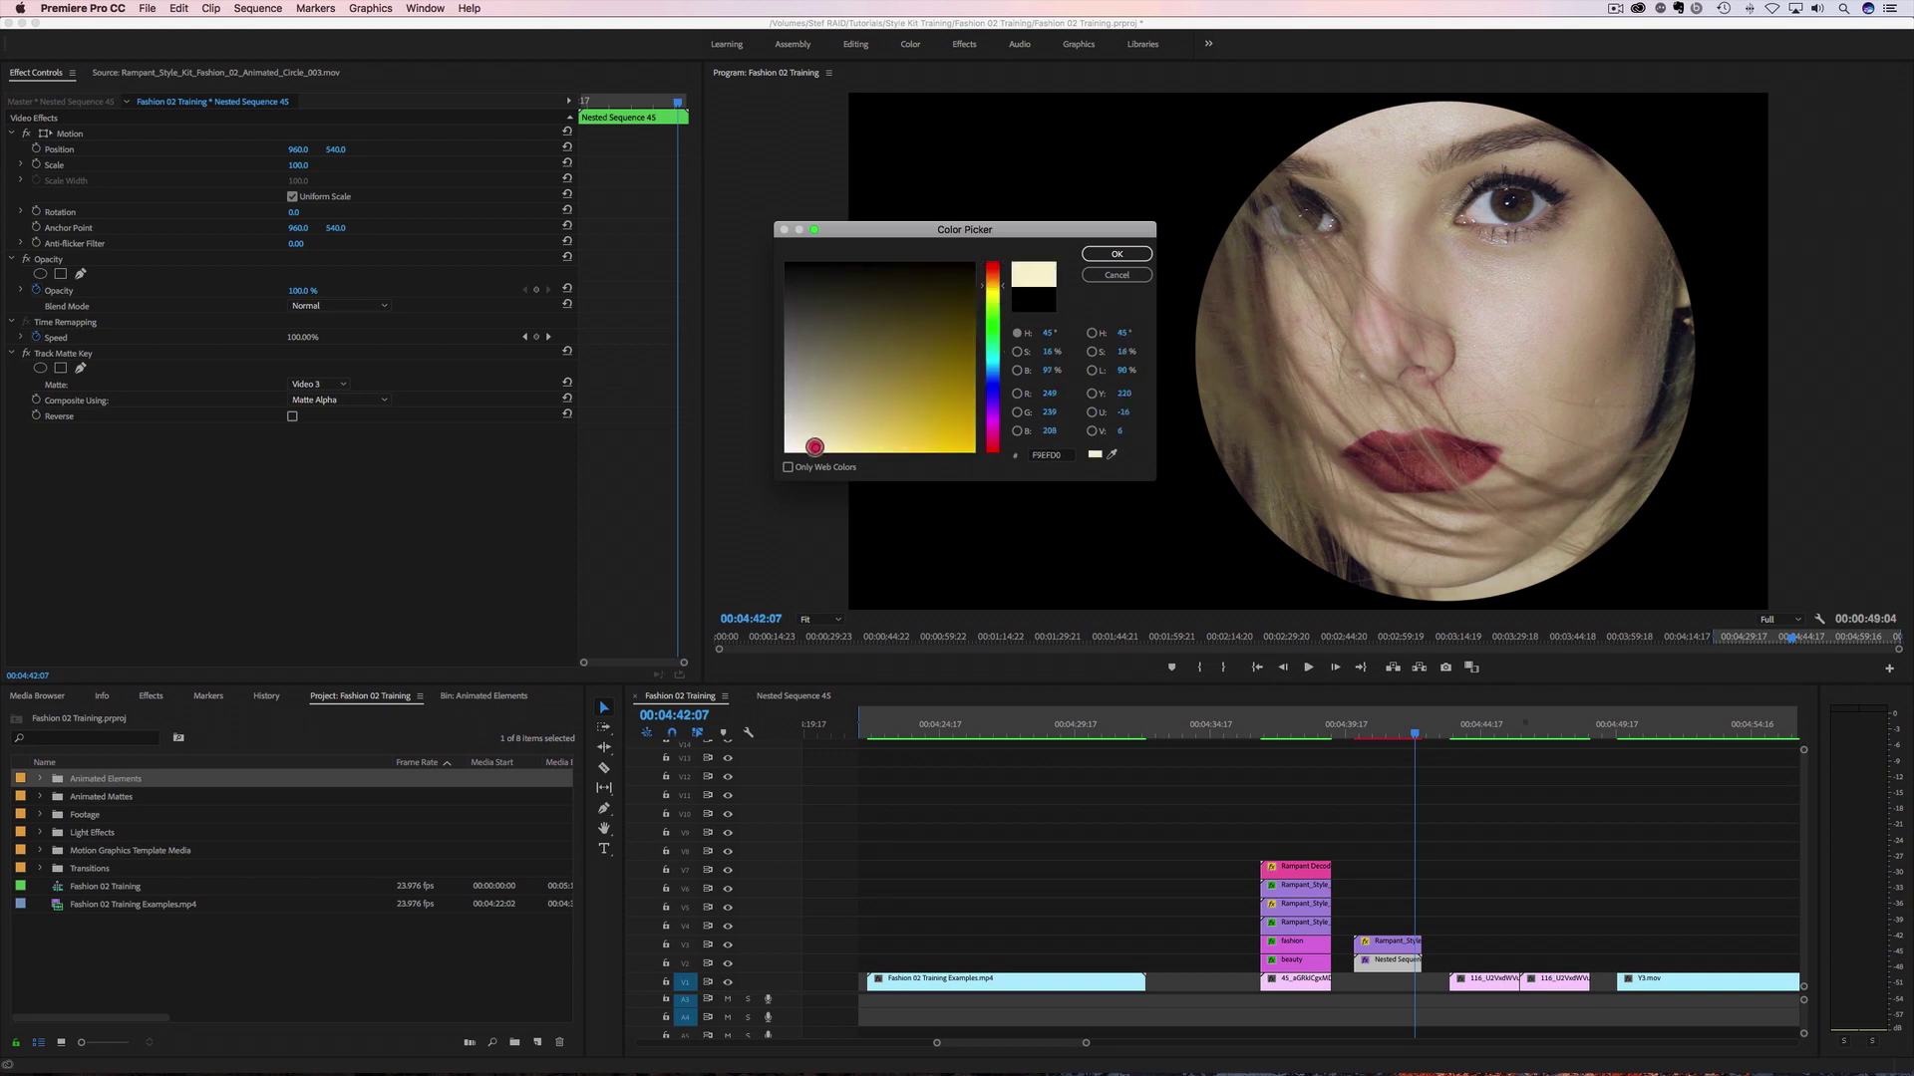
{"action": "left_click", "coordinate": [1114, 254]}
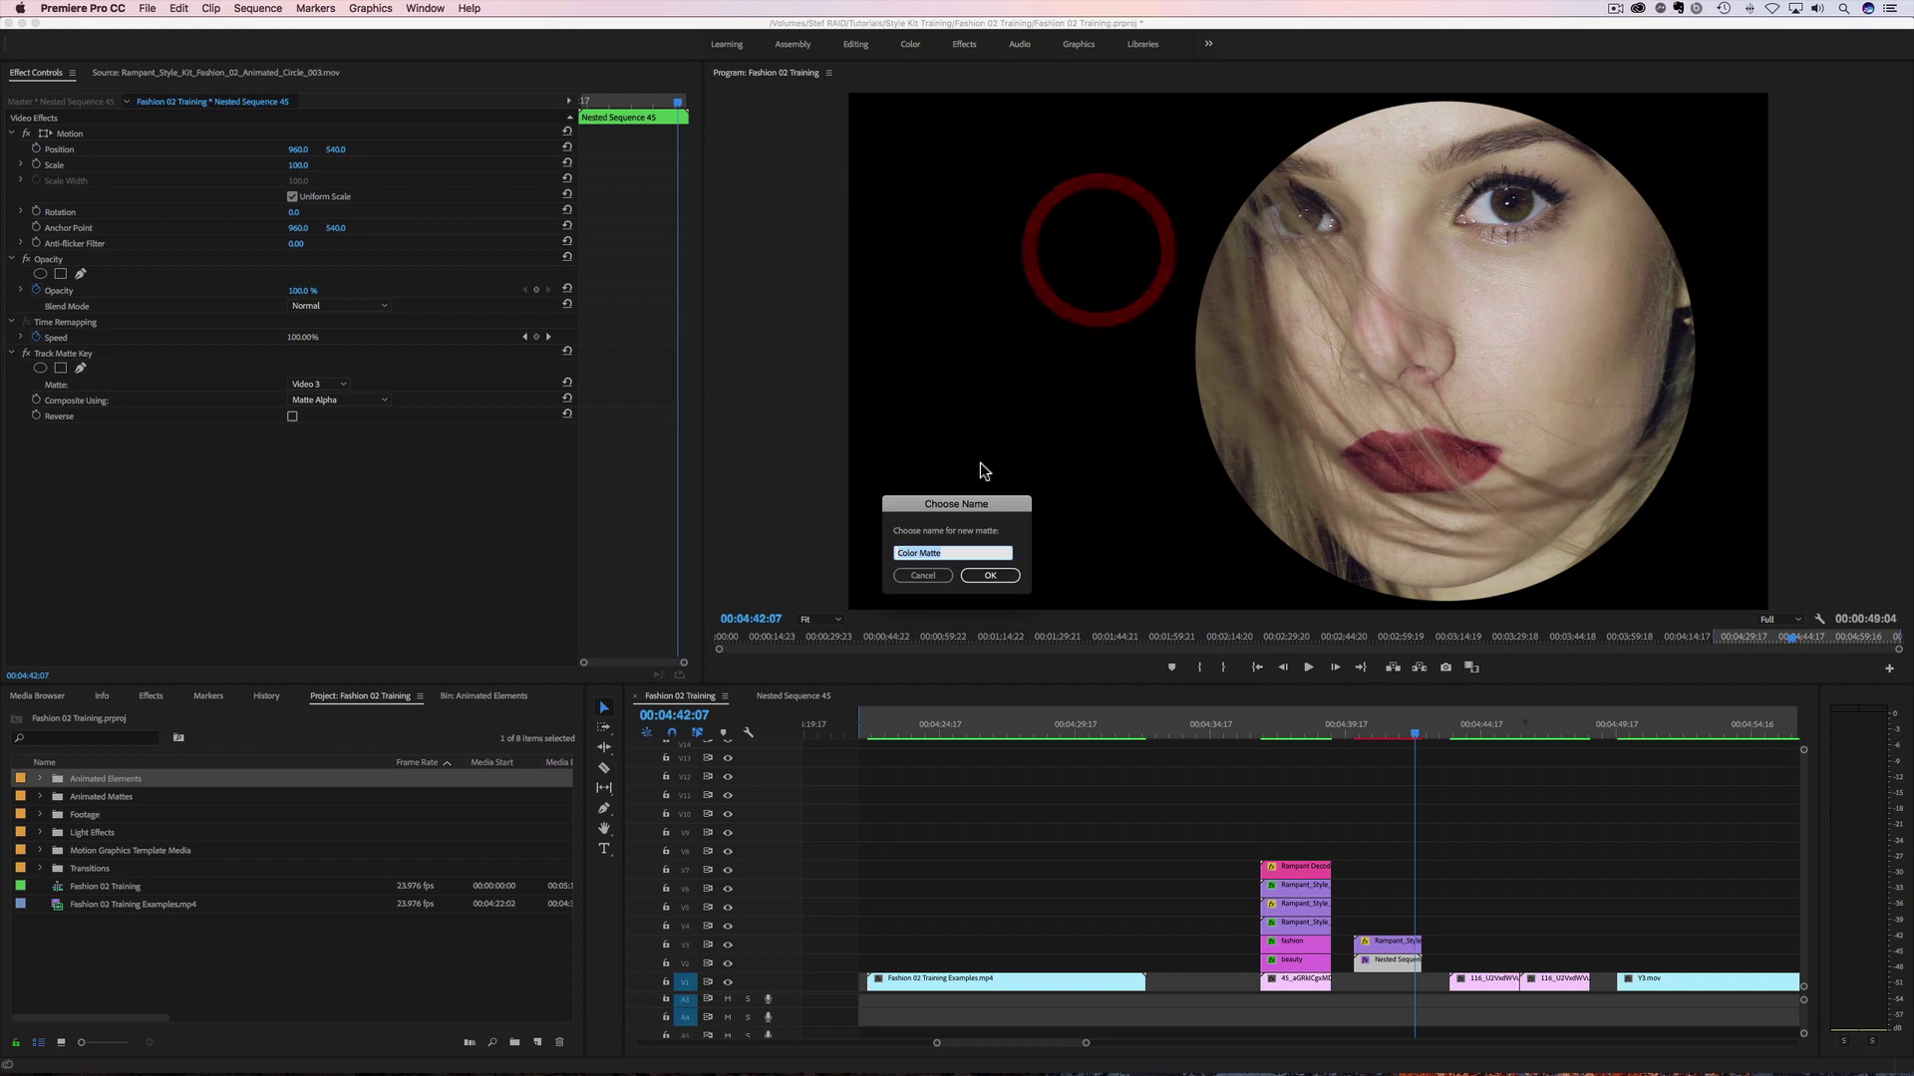
{"action": "left_click", "coordinate": [981, 575]}
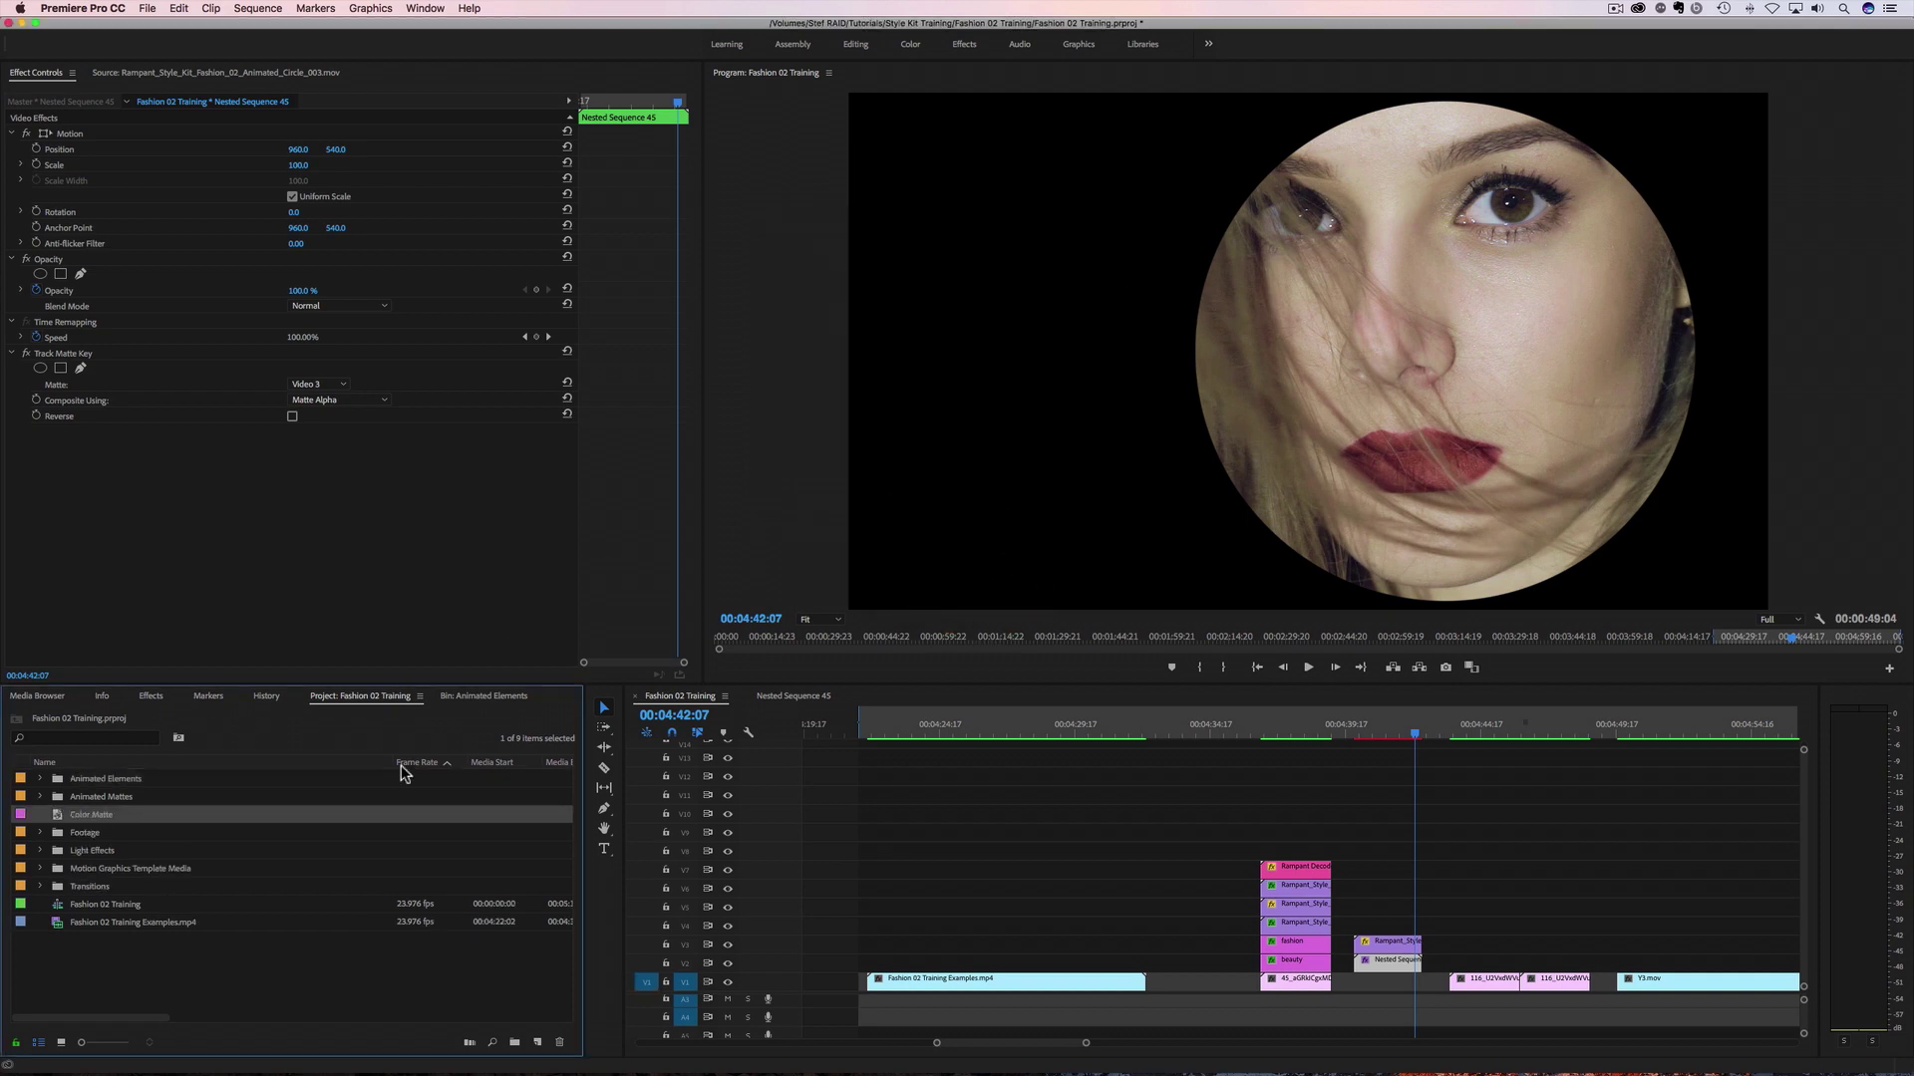
Place the Color Matte on the track beneath the nested sequence, trim it to the same length and play back the composite.
{"action": "left_click_drag", "start_coordinate": [60, 819], "coordinate": [1381, 905]}
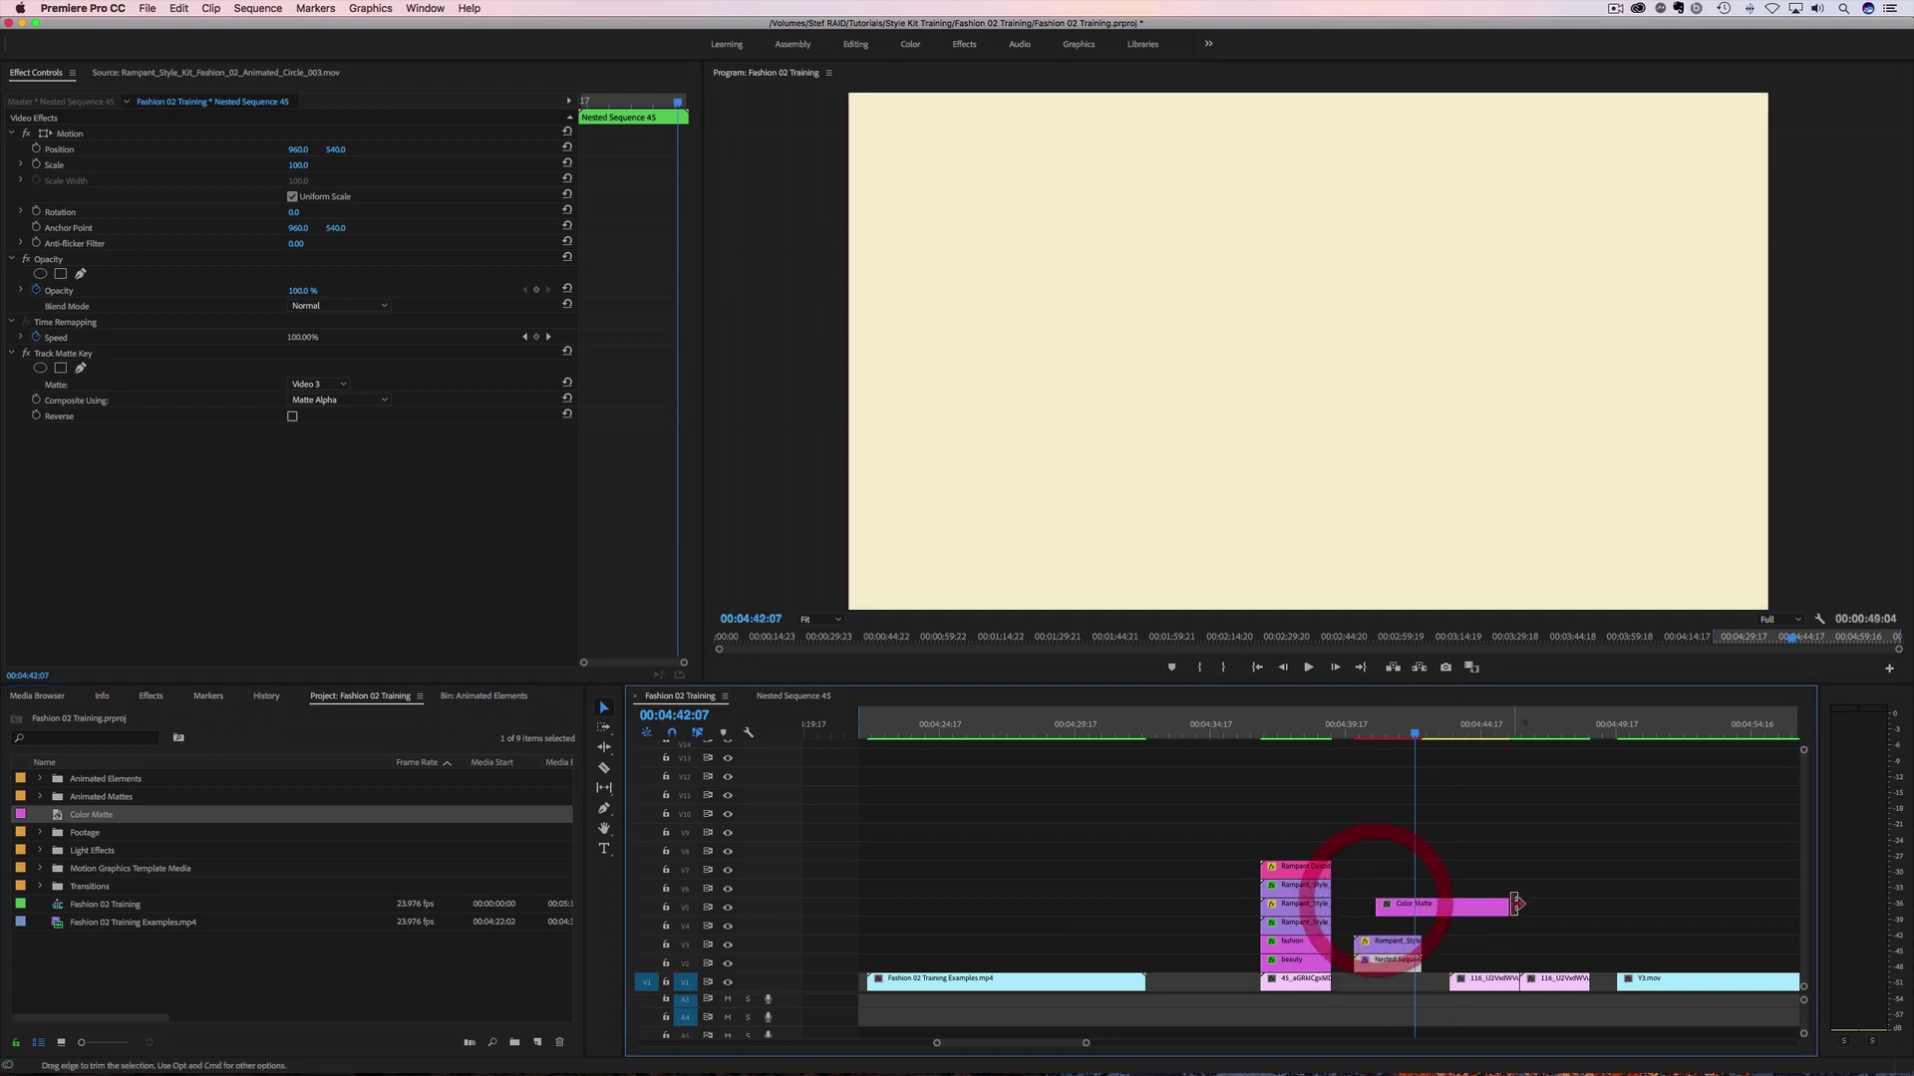
{"action": "left_click_drag", "start_coordinate": [1505, 906], "coordinate": [1421, 983]}
{"action": "left_click_drag", "start_coordinate": [1415, 735], "coordinate": [1343, 742]}
{"action": "key", "text": "space"}
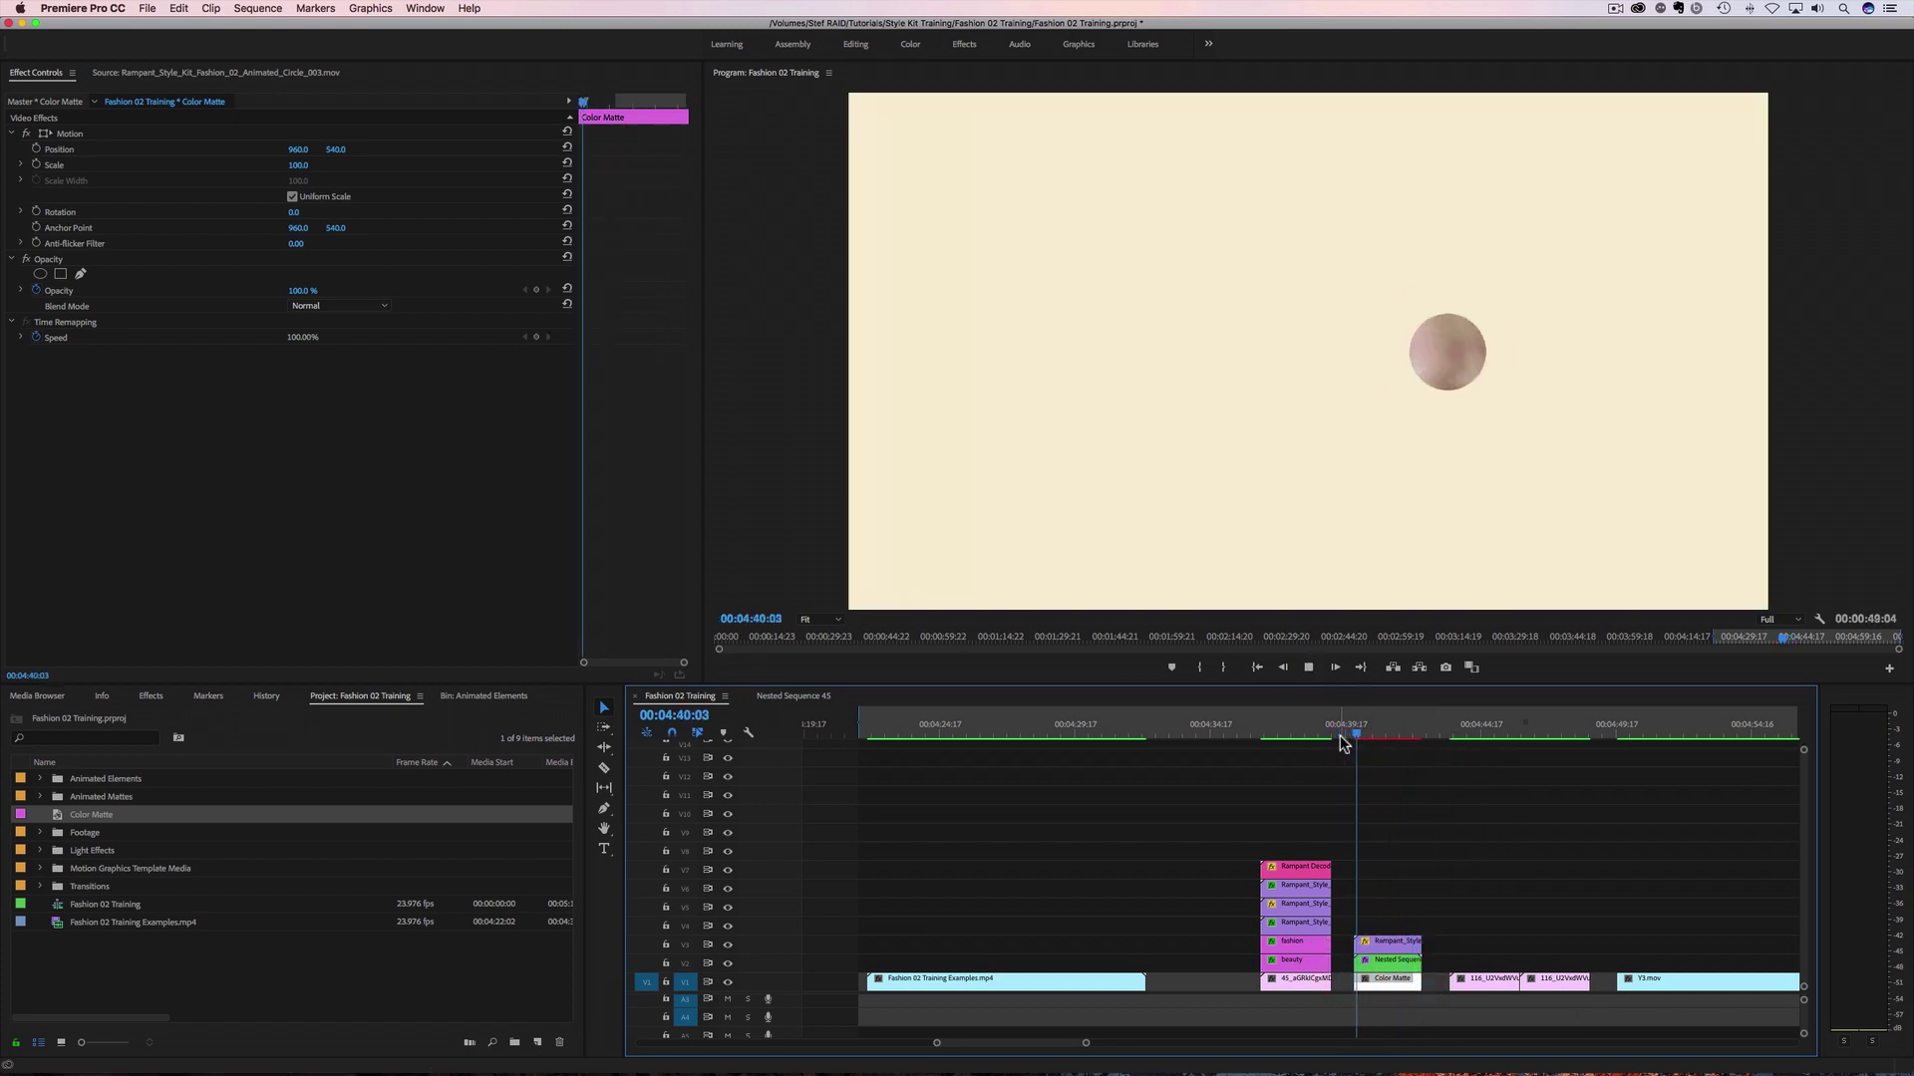
{"action": "key", "text": "space"}
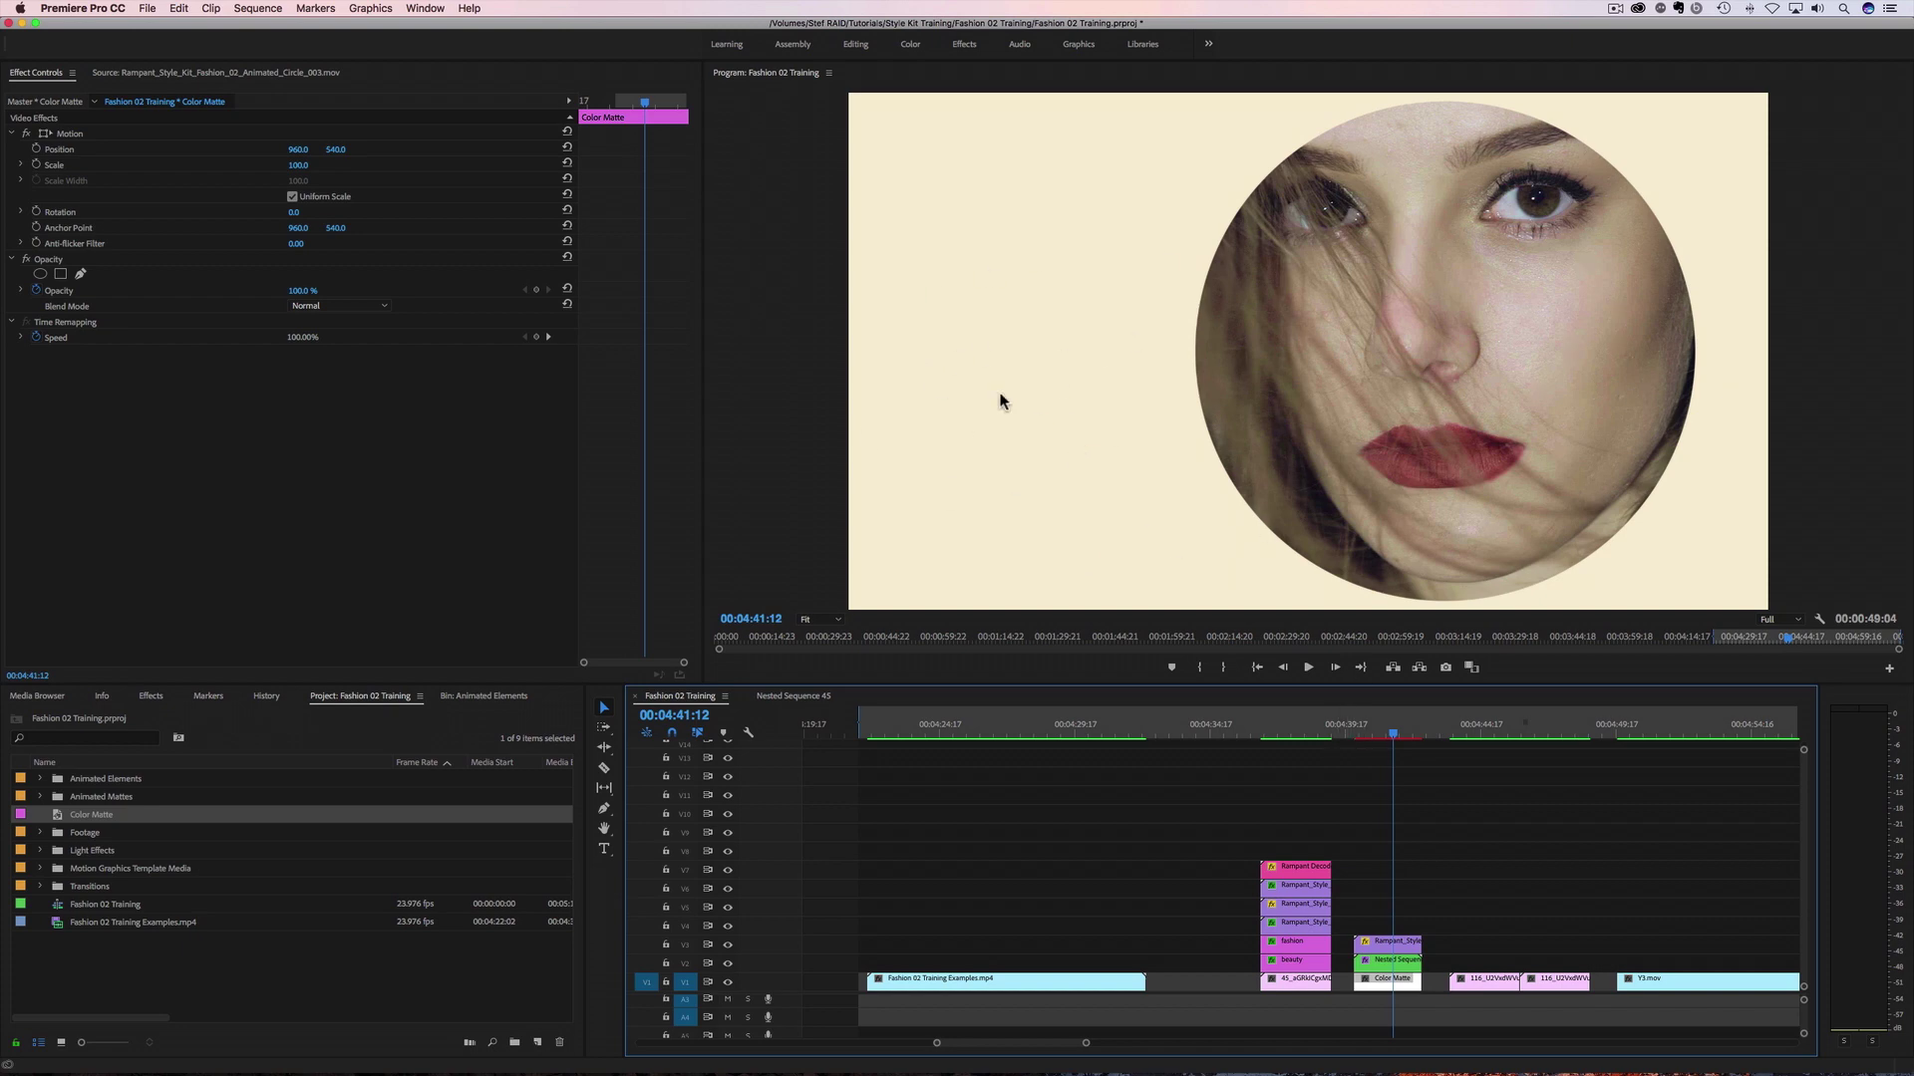
Preview Animated_Circle_Static_001.mov from the Animated Elements bin, then add it on the track above the matte circle, trimmed to the same length.
{"action": "double_click", "coordinate": [89, 786]}
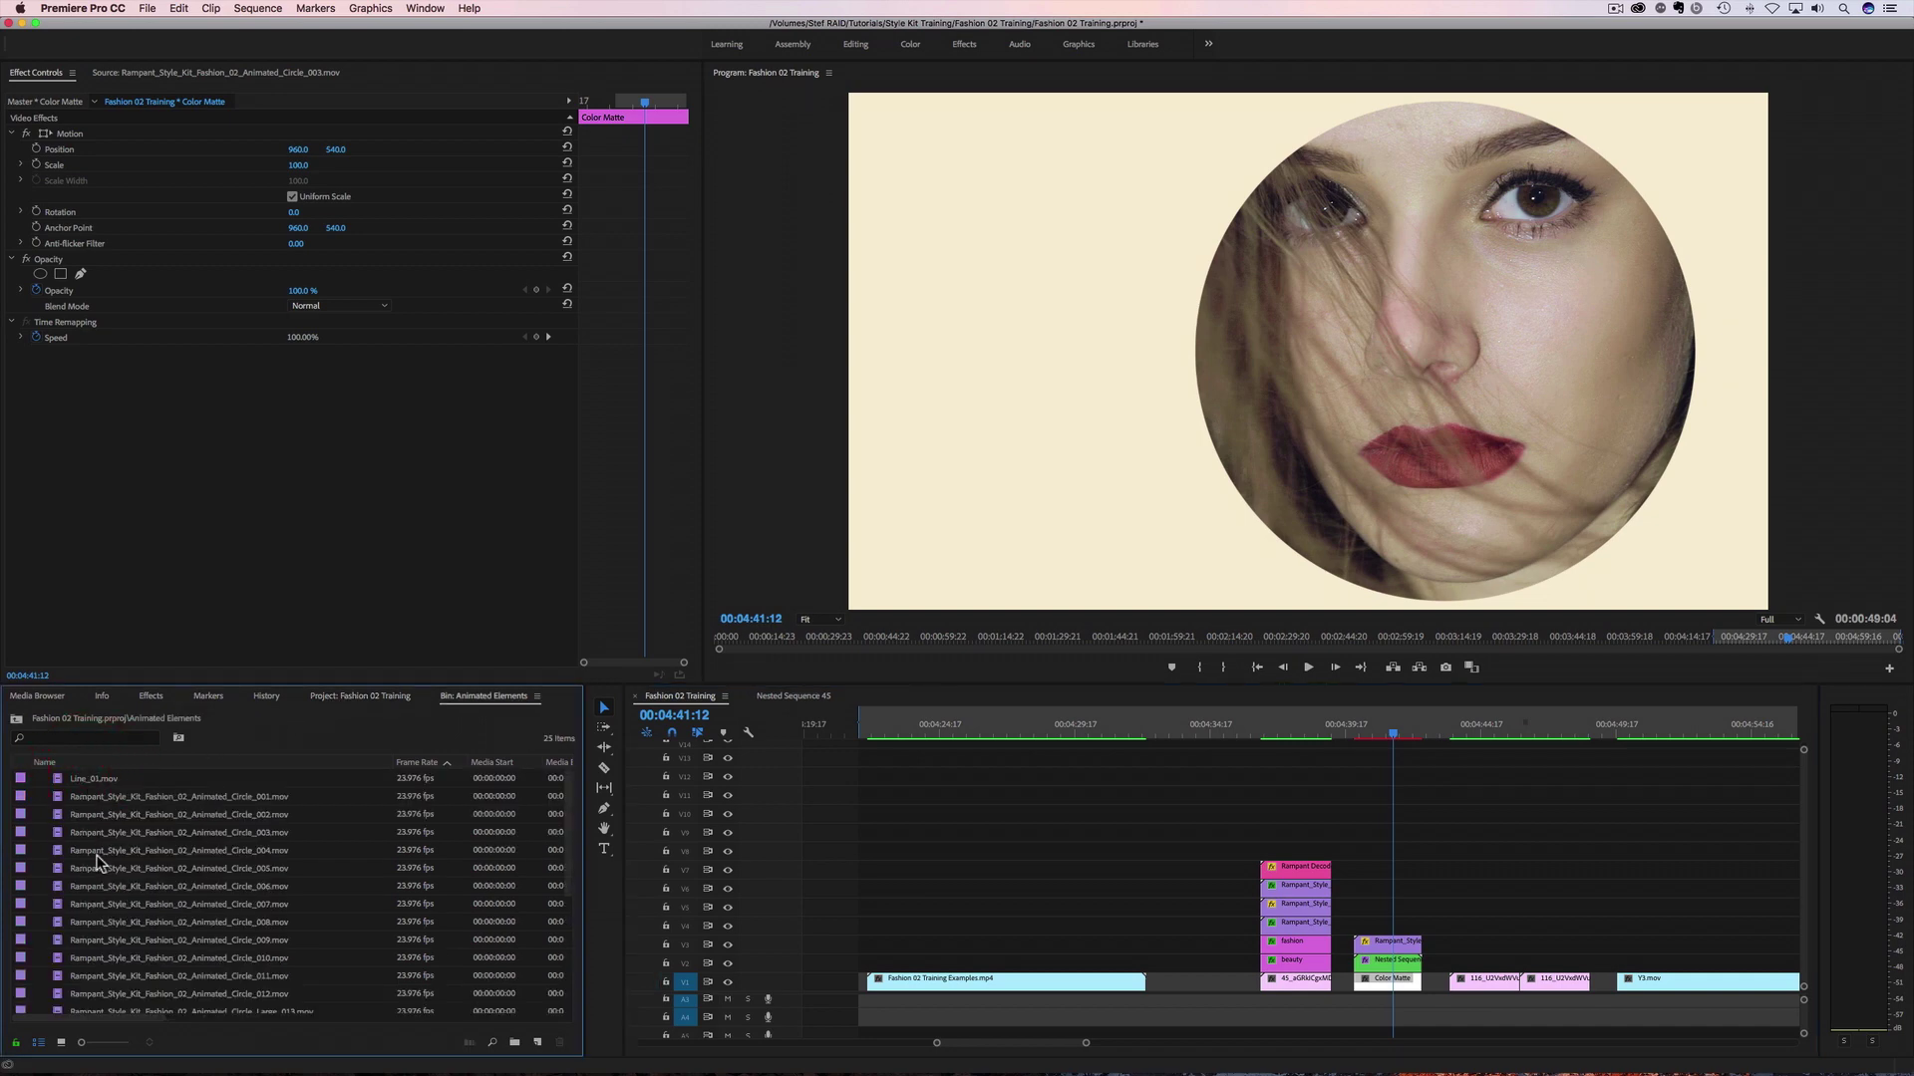
{"action": "scroll", "coordinate": [97, 857], "scroll_direction": "down", "scroll_amount": 3}
{"action": "double_click", "coordinate": [72, 959]}
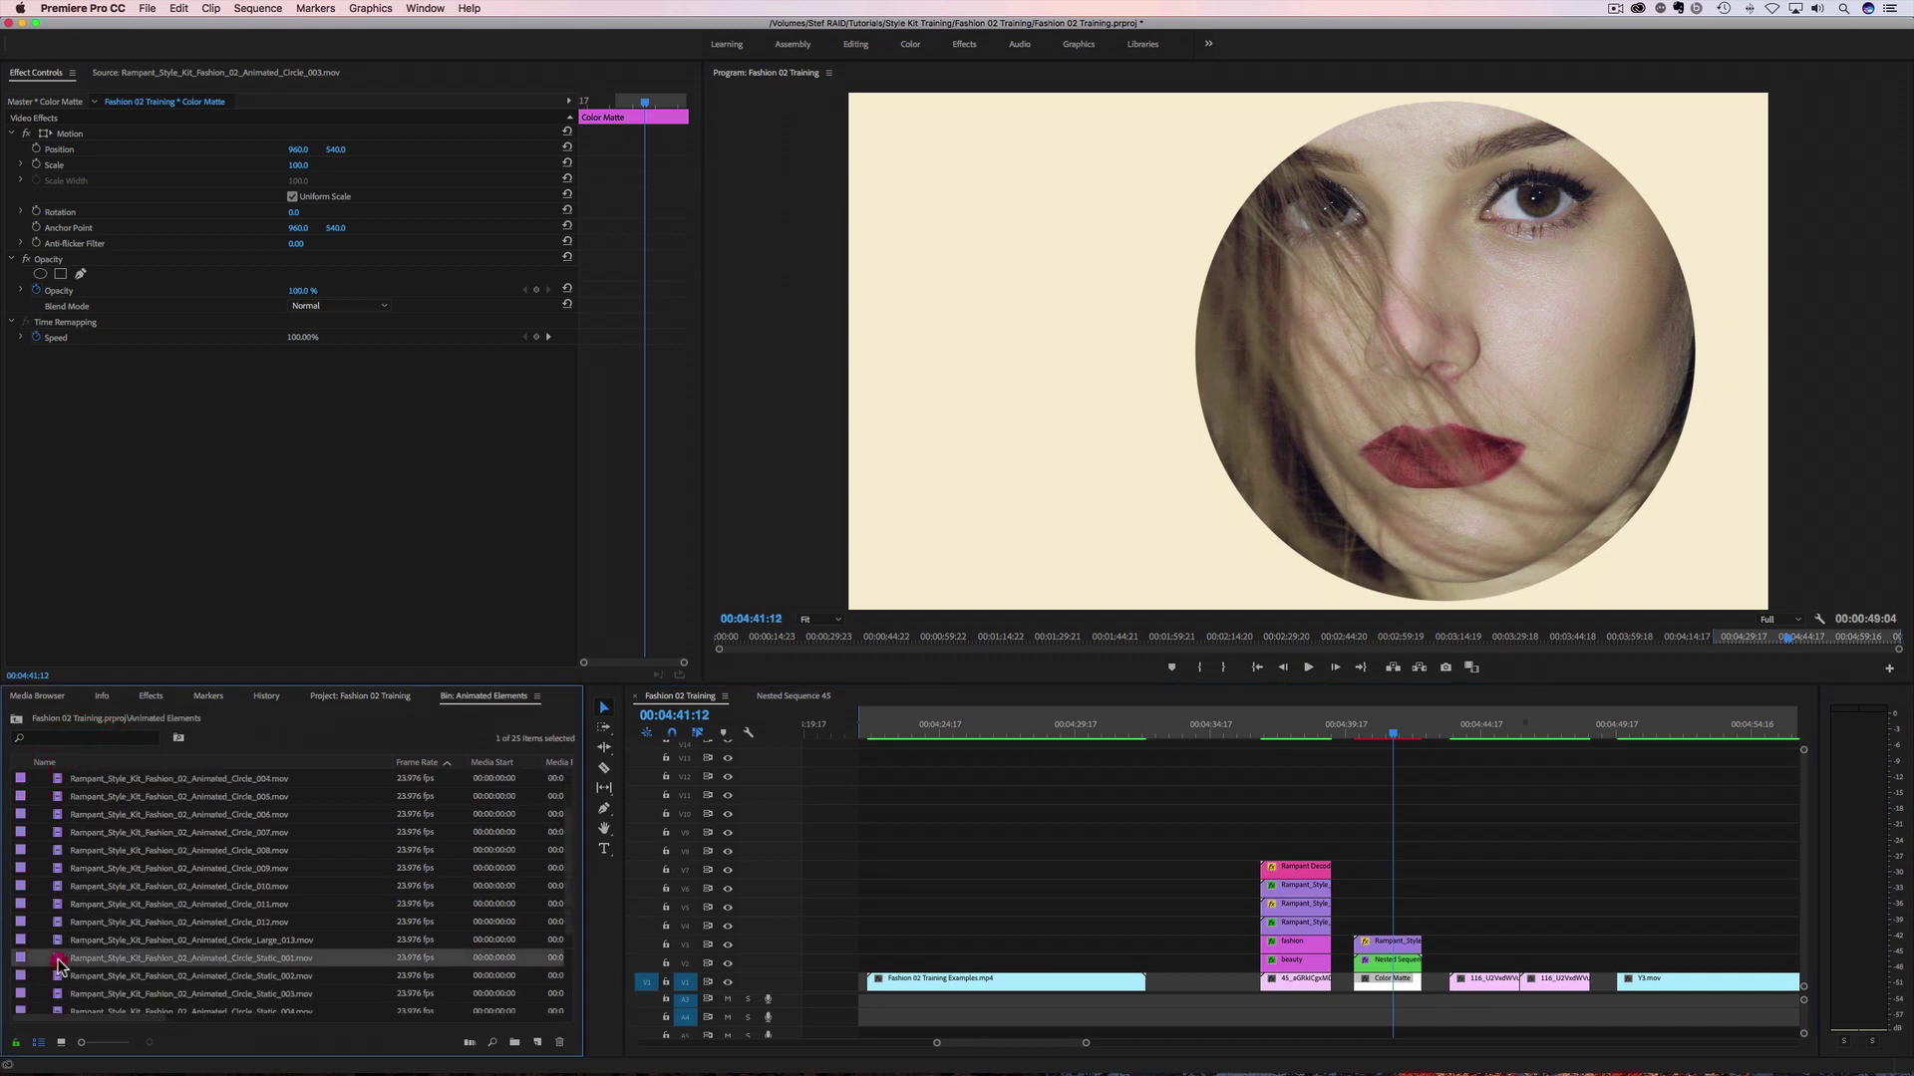
{"action": "left_click", "coordinate": [350, 668]}
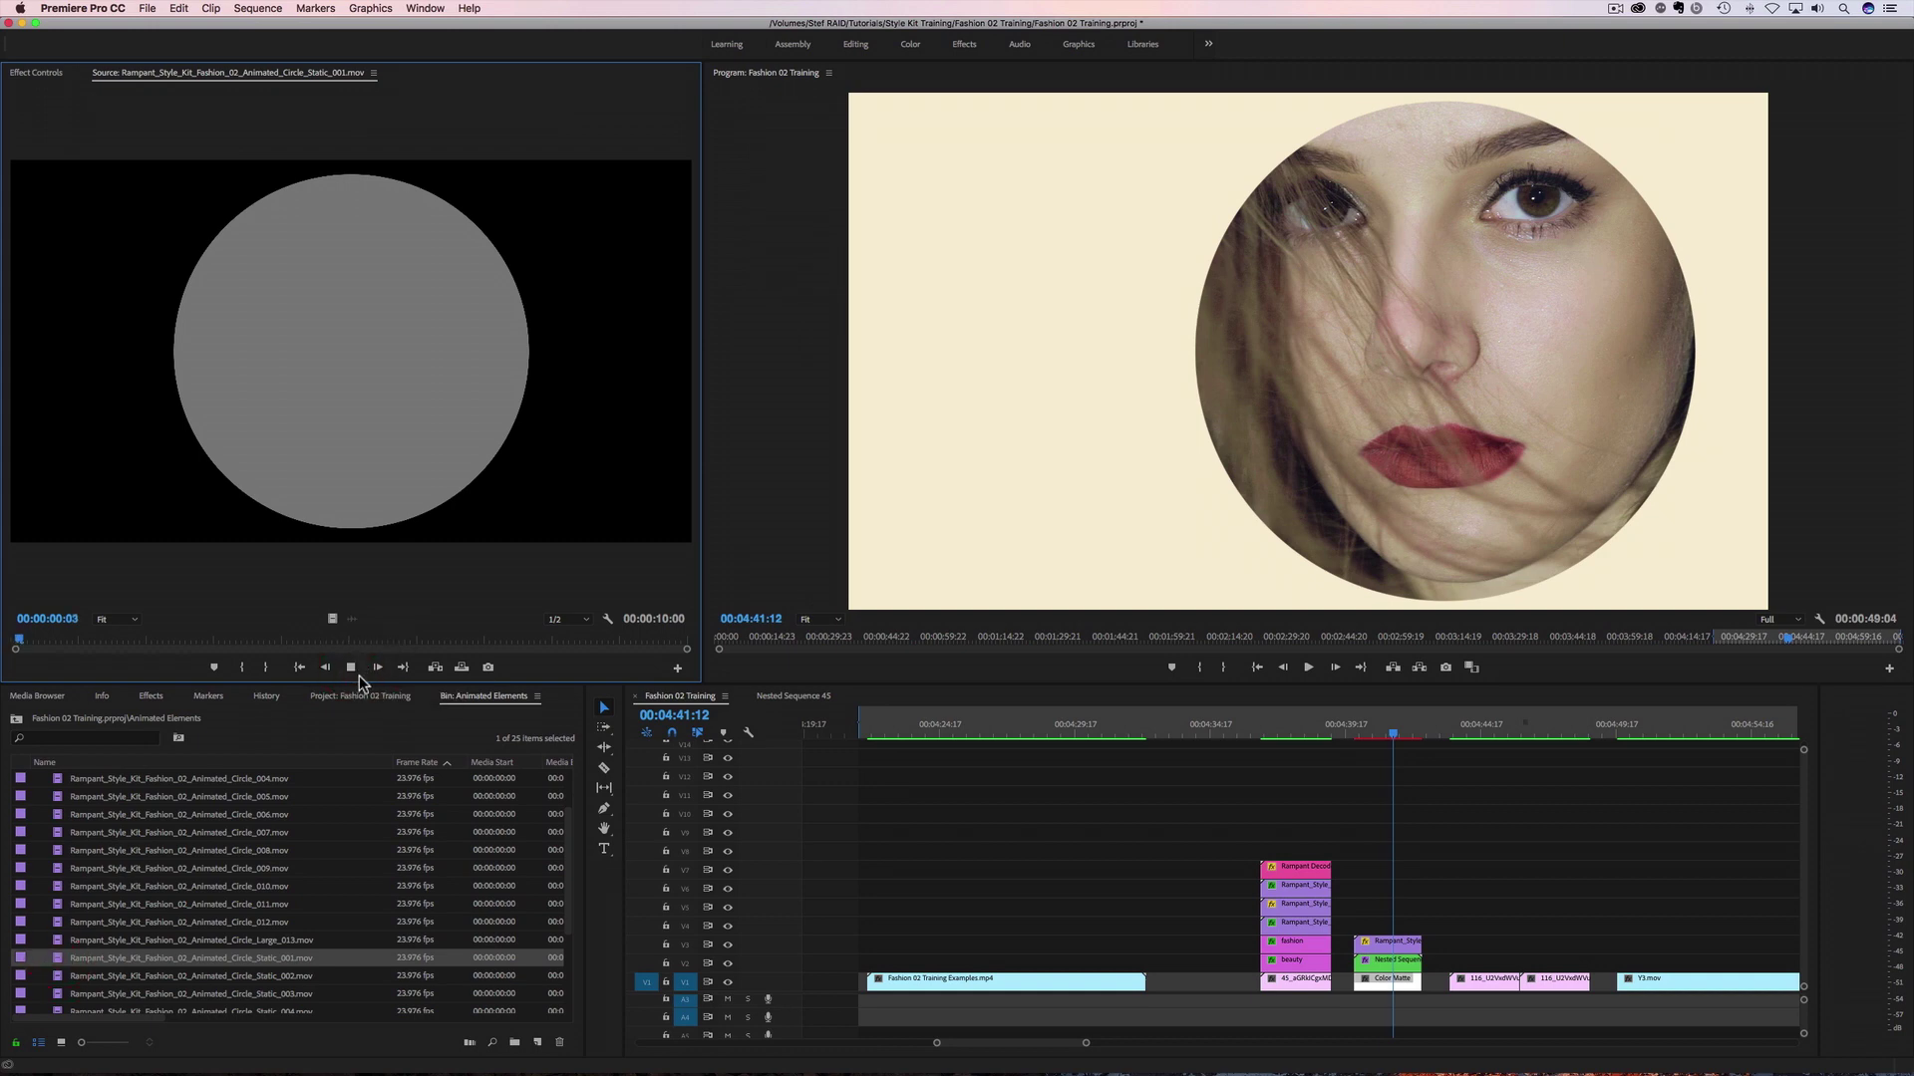
{"action": "left_click", "coordinate": [352, 667]}
{"action": "left_click_drag", "start_coordinate": [40, 640], "coordinate": [18, 640]}
{"action": "left_click_drag", "start_coordinate": [59, 963], "coordinate": [1361, 939]}
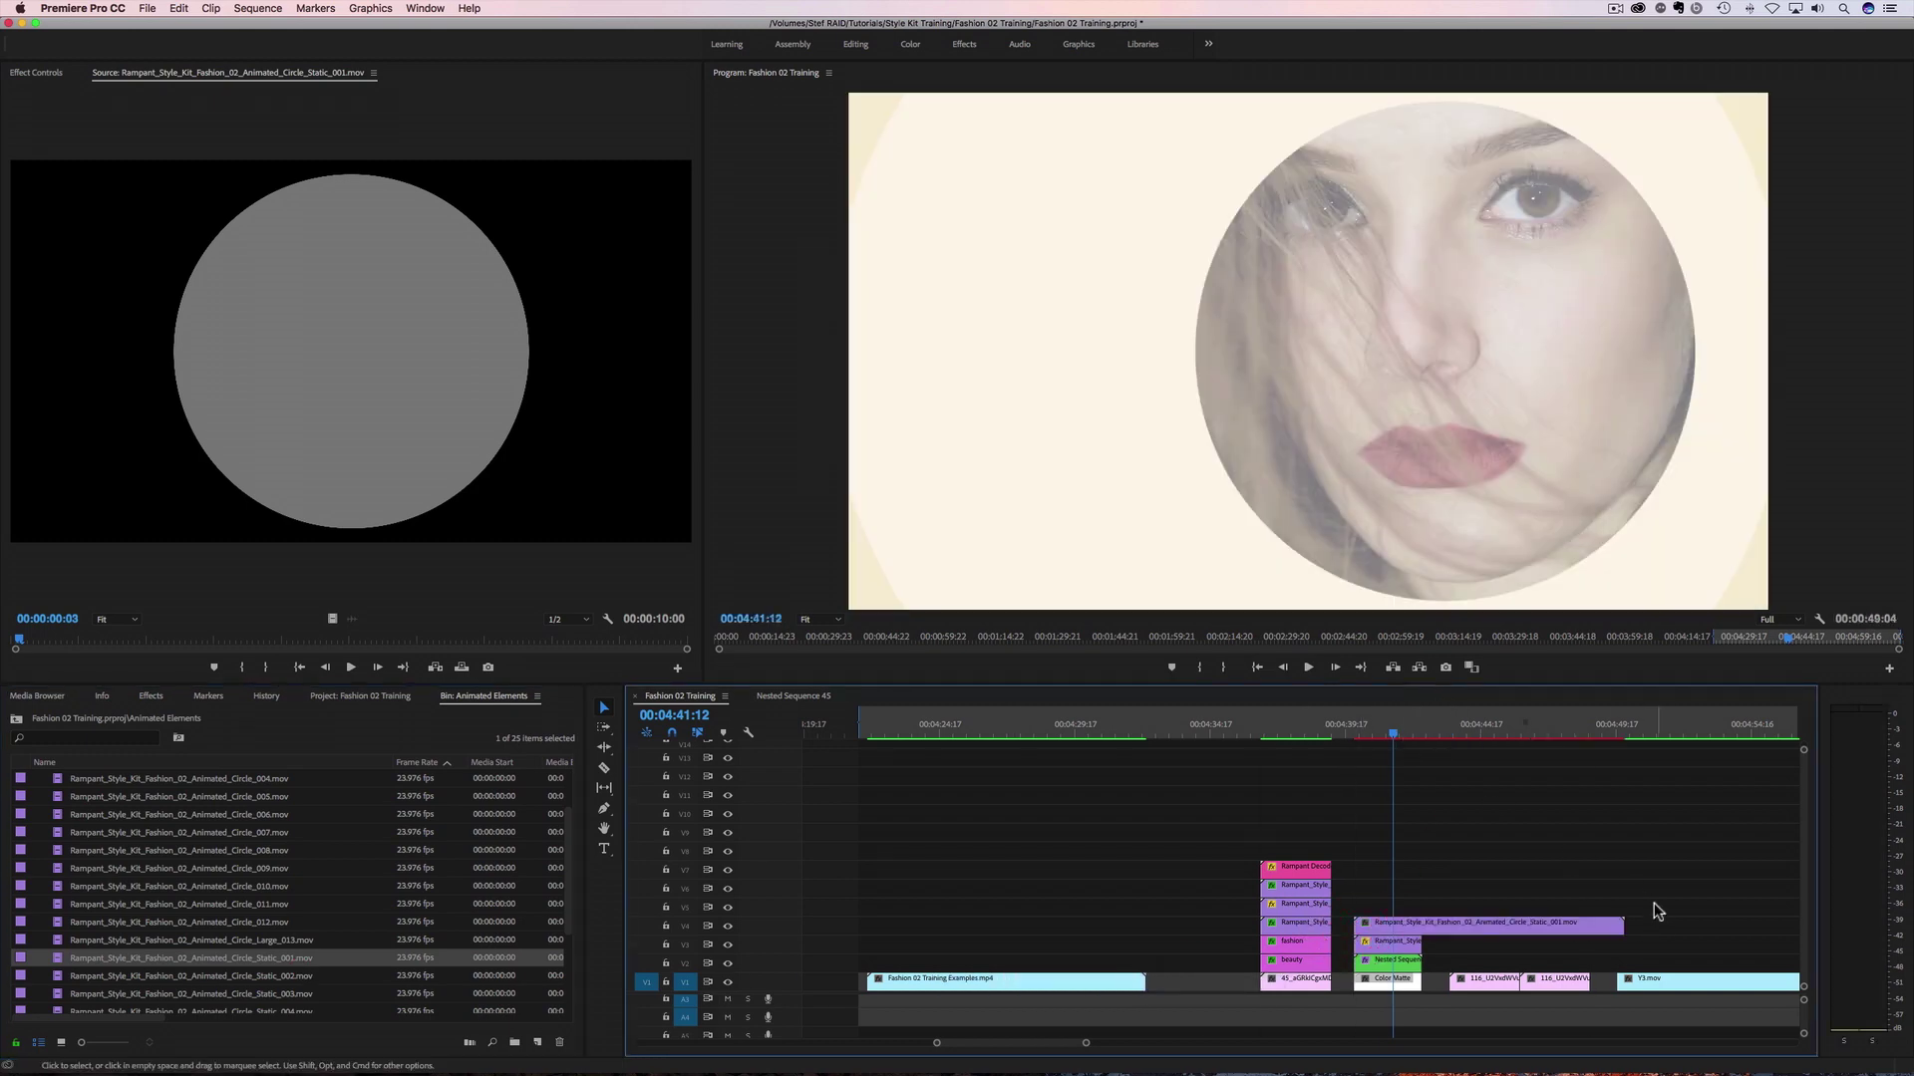
{"action": "left_click_drag", "start_coordinate": [1623, 923], "coordinate": [1421, 917]}
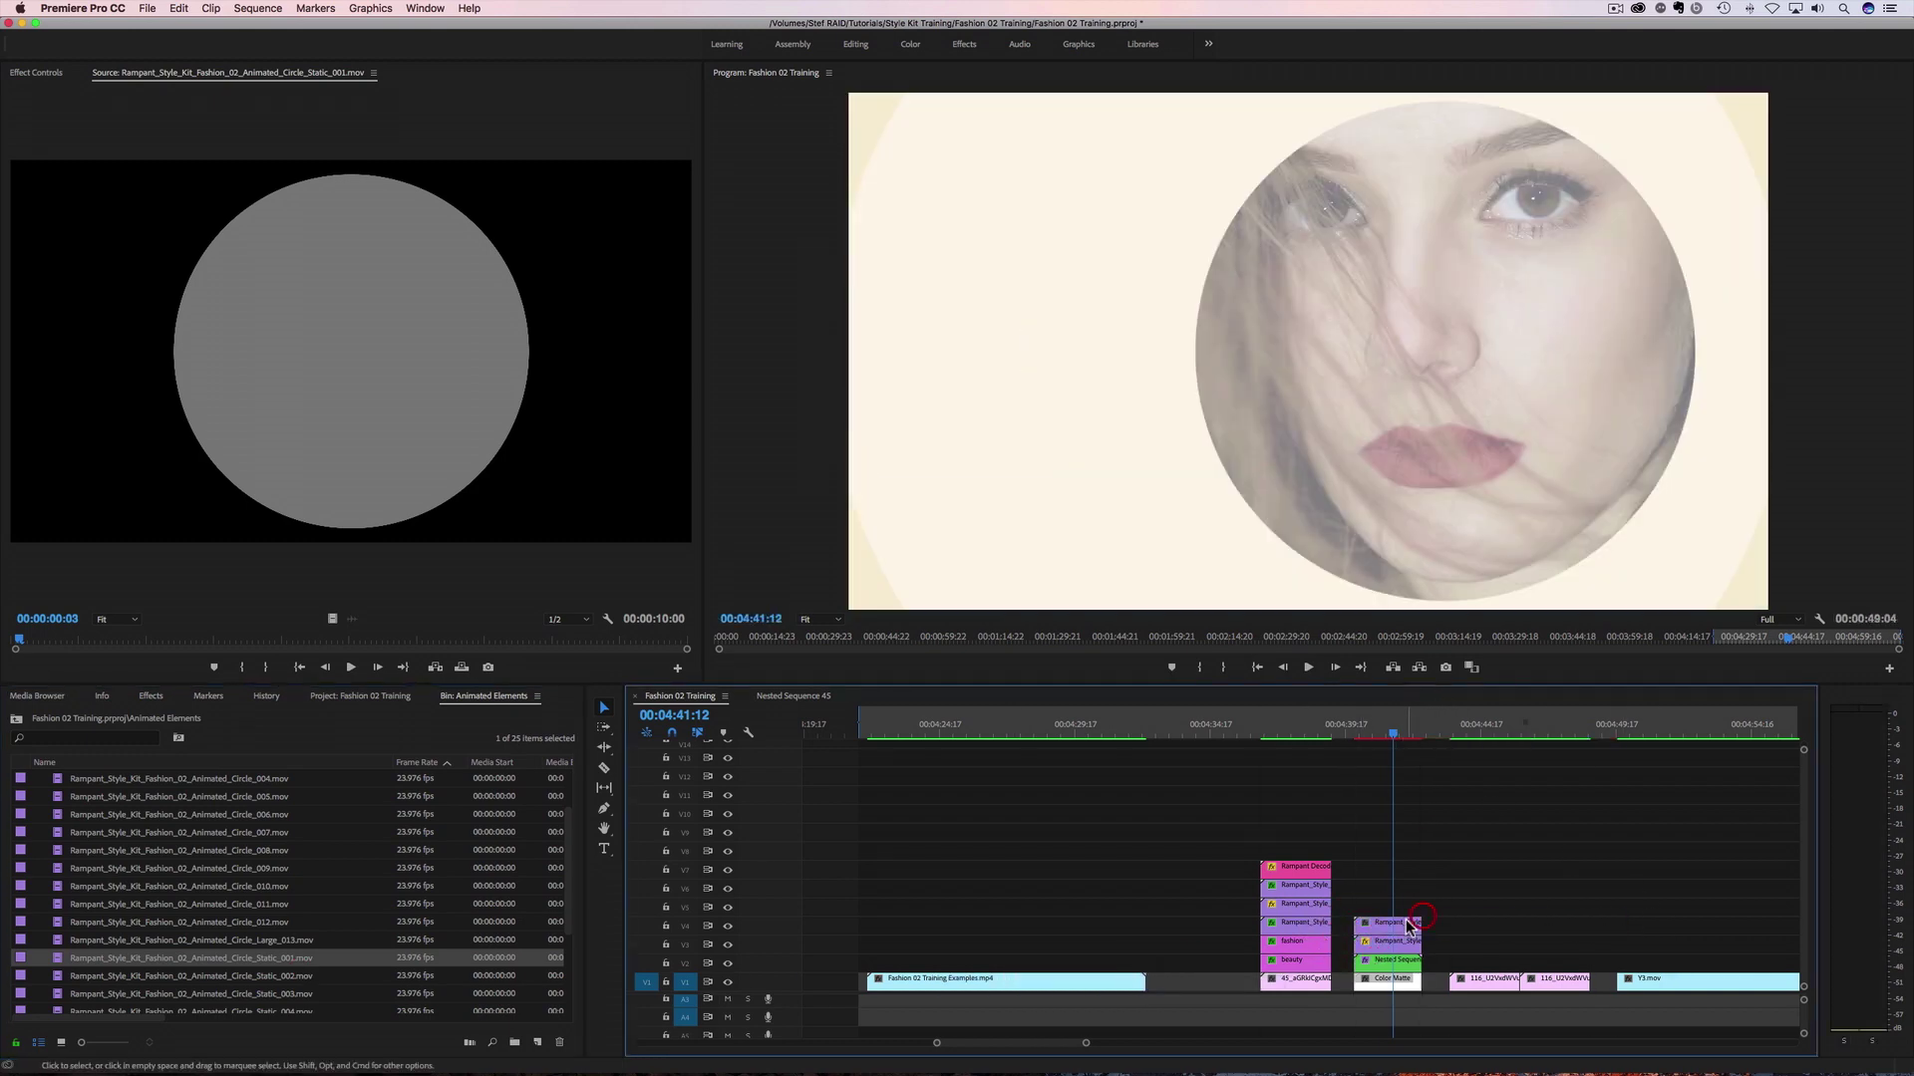
Scale the static circle clip to 41 and move it beside the woman's face at position 452.0, 540.0.
{"action": "left_click", "coordinate": [36, 72]}
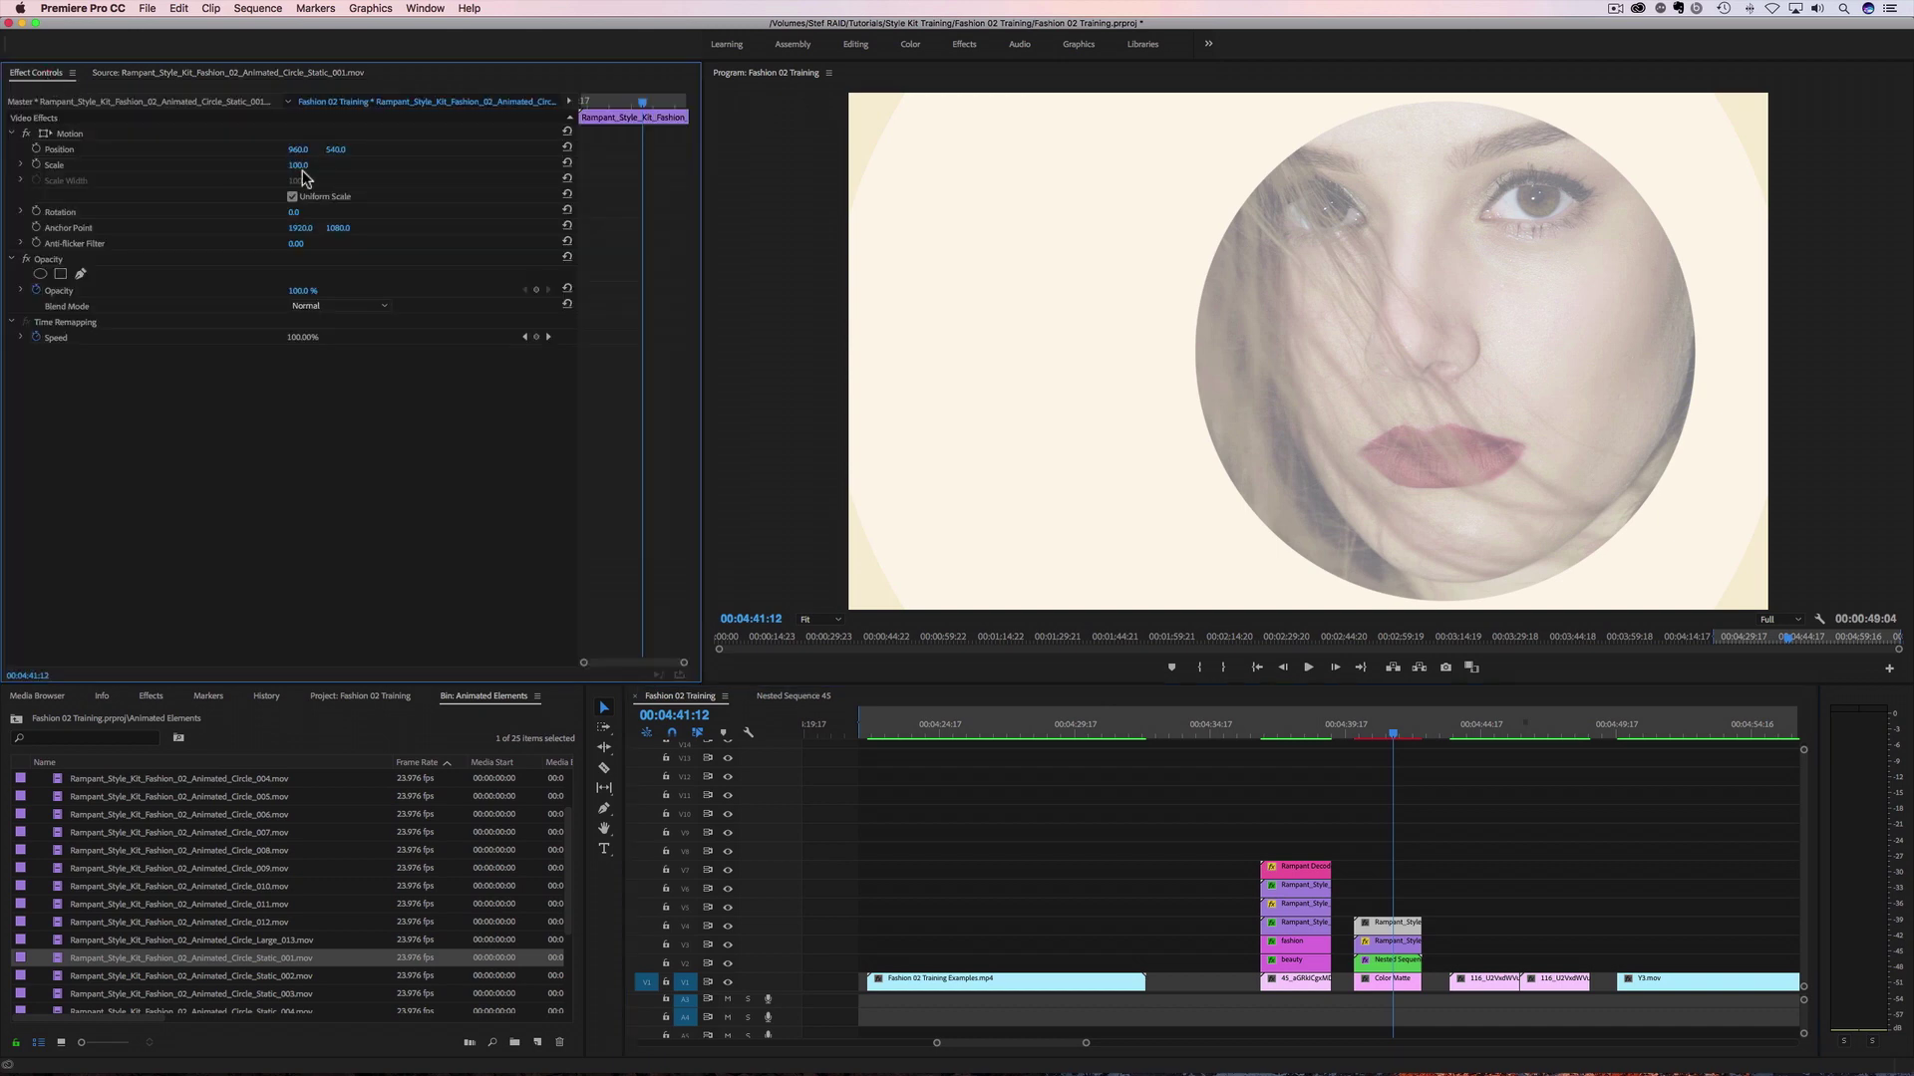
{"action": "left_click_drag", "start_coordinate": [299, 165], "coordinate": [57, 150]}
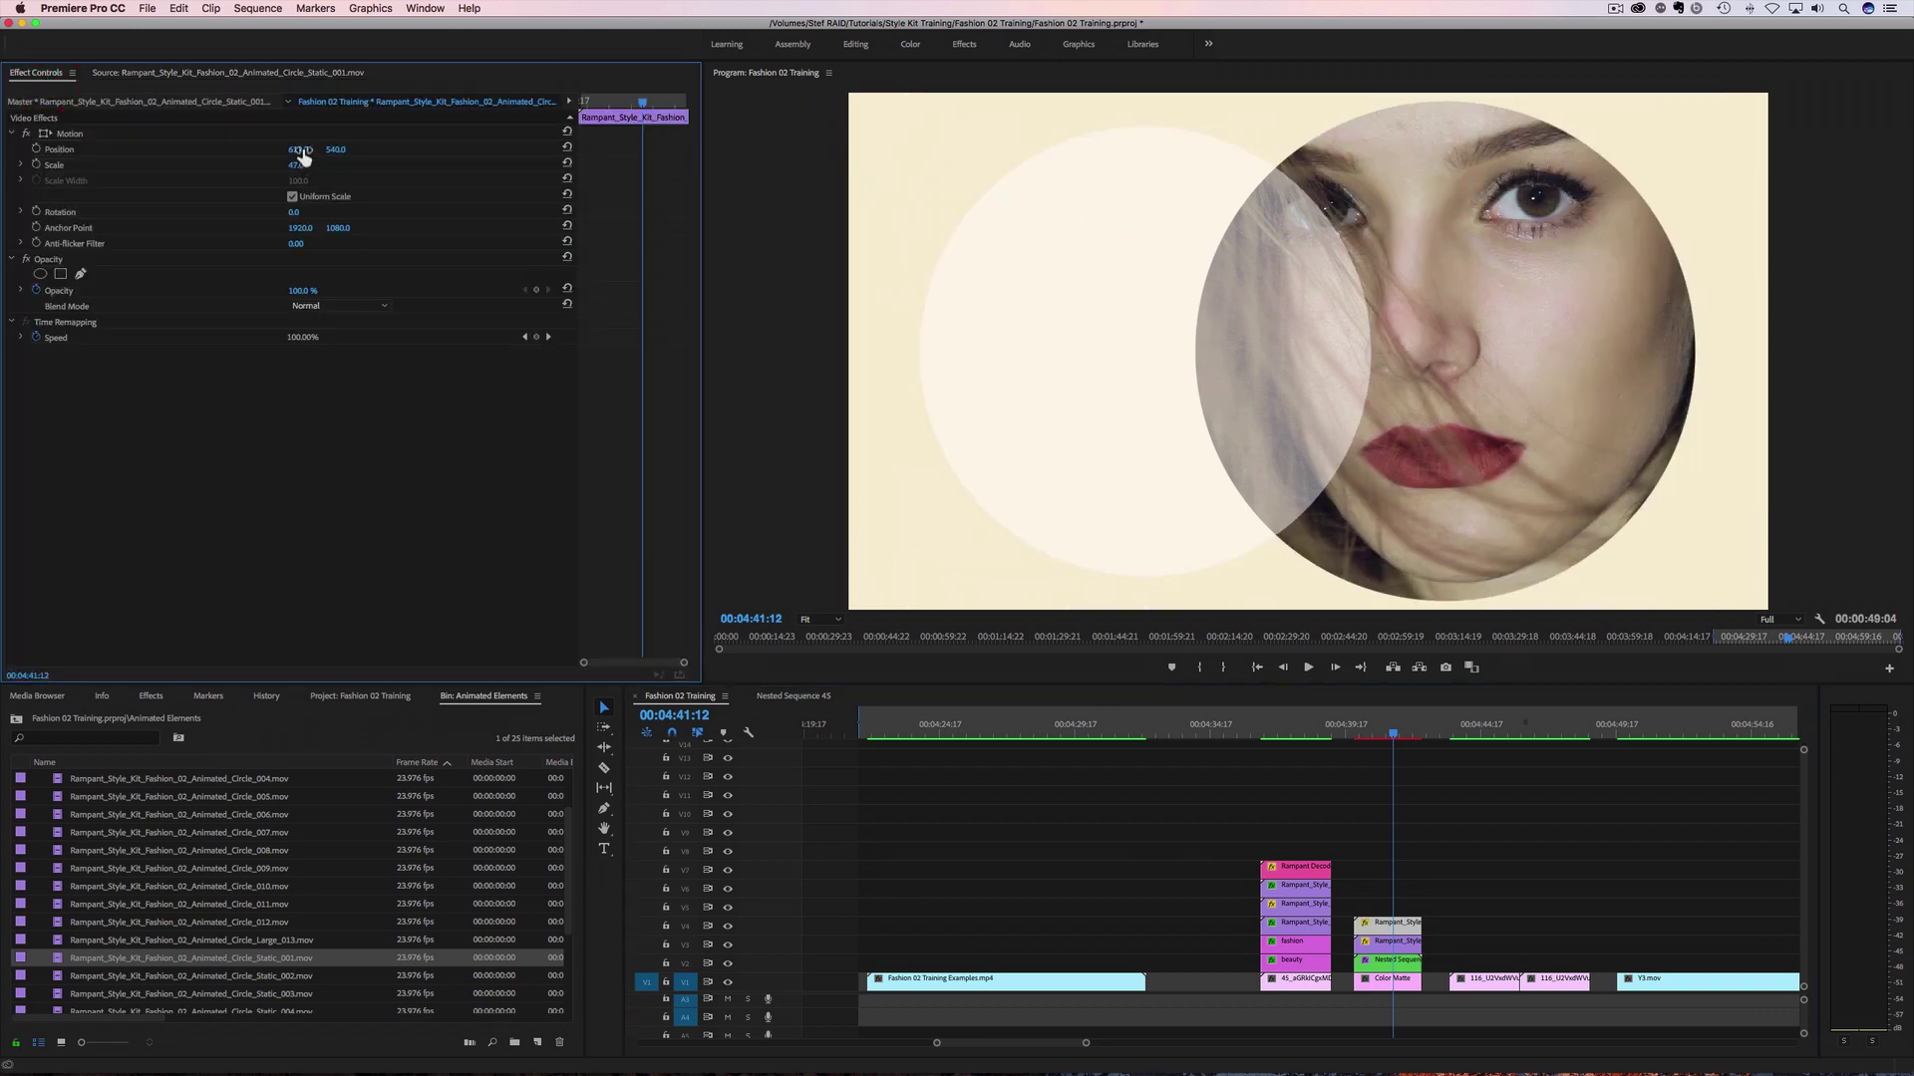
{"action": "mouse_move", "coordinate": [302, 157]}
{"action": "left_mouse_down"}
{"action": "mouse_move", "coordinate": [217, 158]}
{"action": "mouse_move", "coordinate": [295, 165]}
{"action": "mouse_move", "coordinate": [278, 150]}
{"action": "left_mouse_up"}
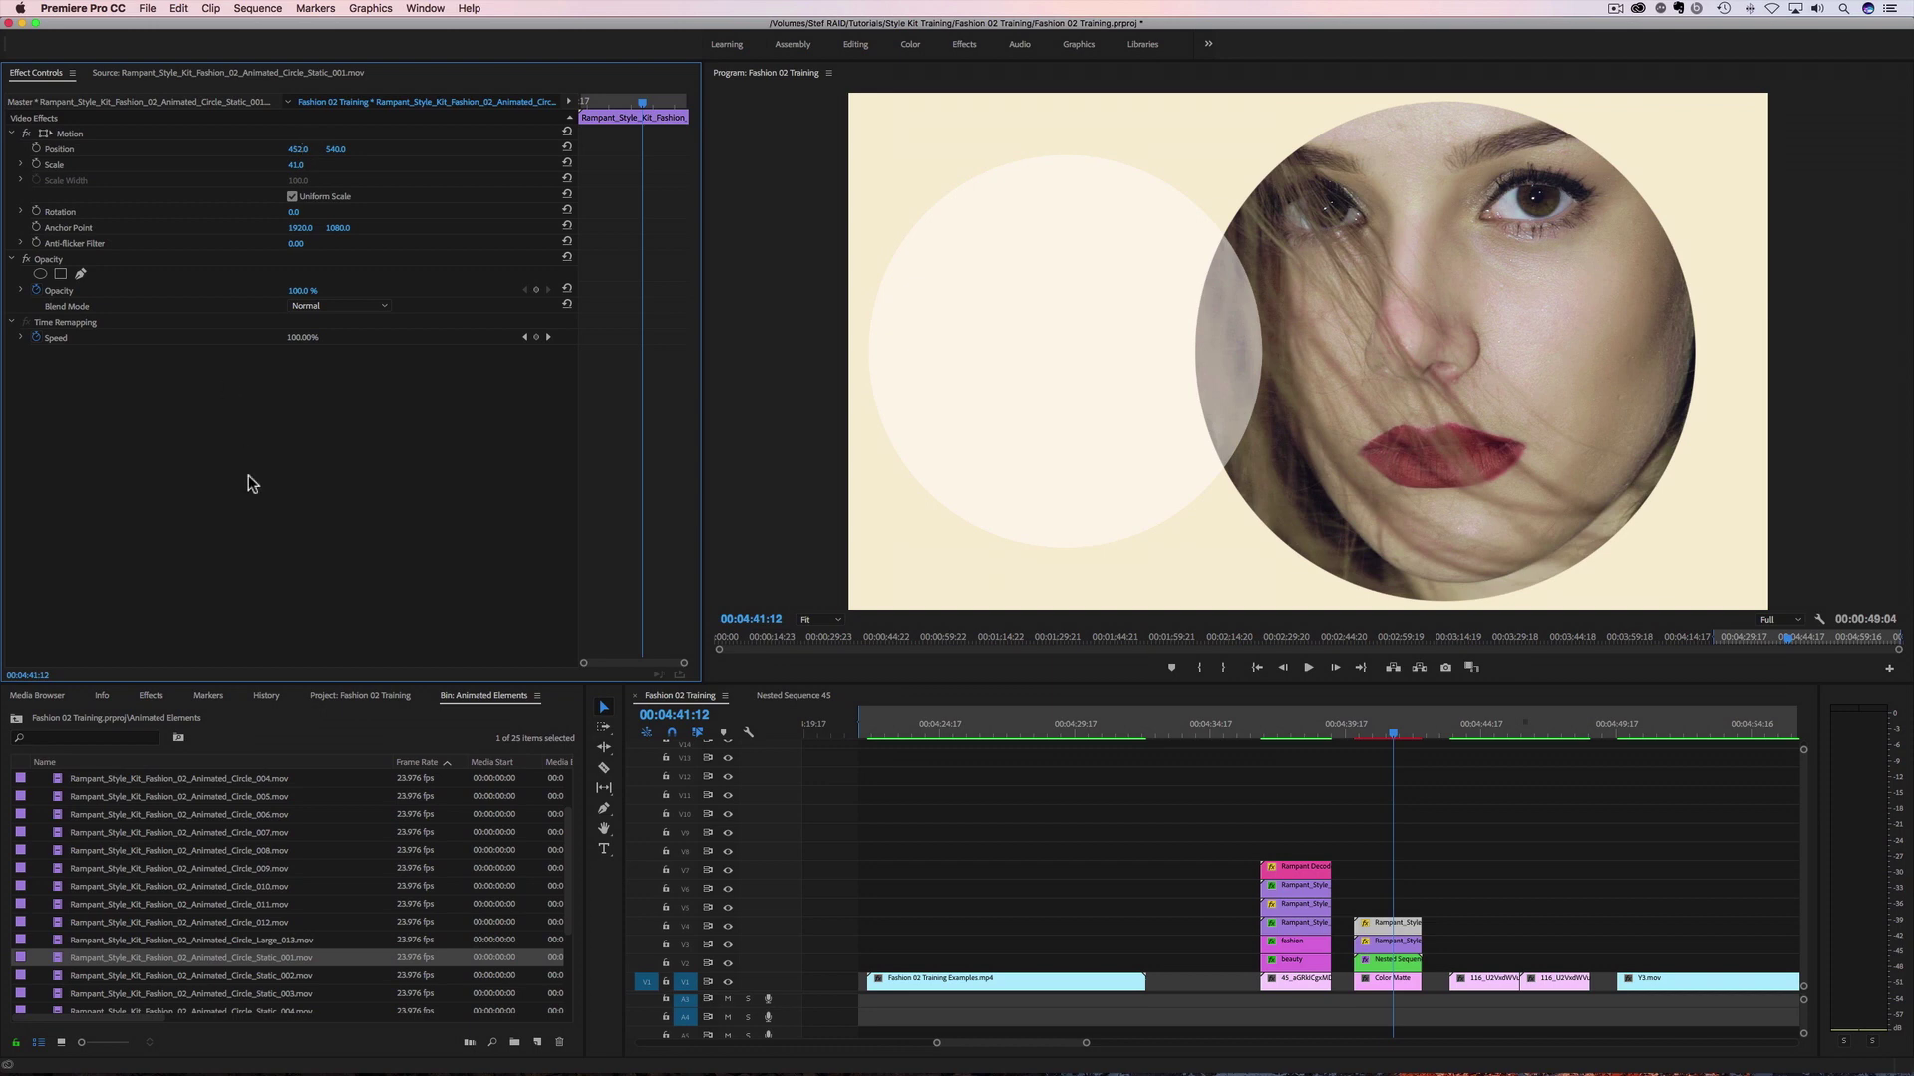
Apply the Tint effect to the static circle clip with Map White To set to pink ED7373, and check another frame.
{"action": "left_click", "coordinate": [155, 696]}
{"action": "left_click", "coordinate": [46, 716]}
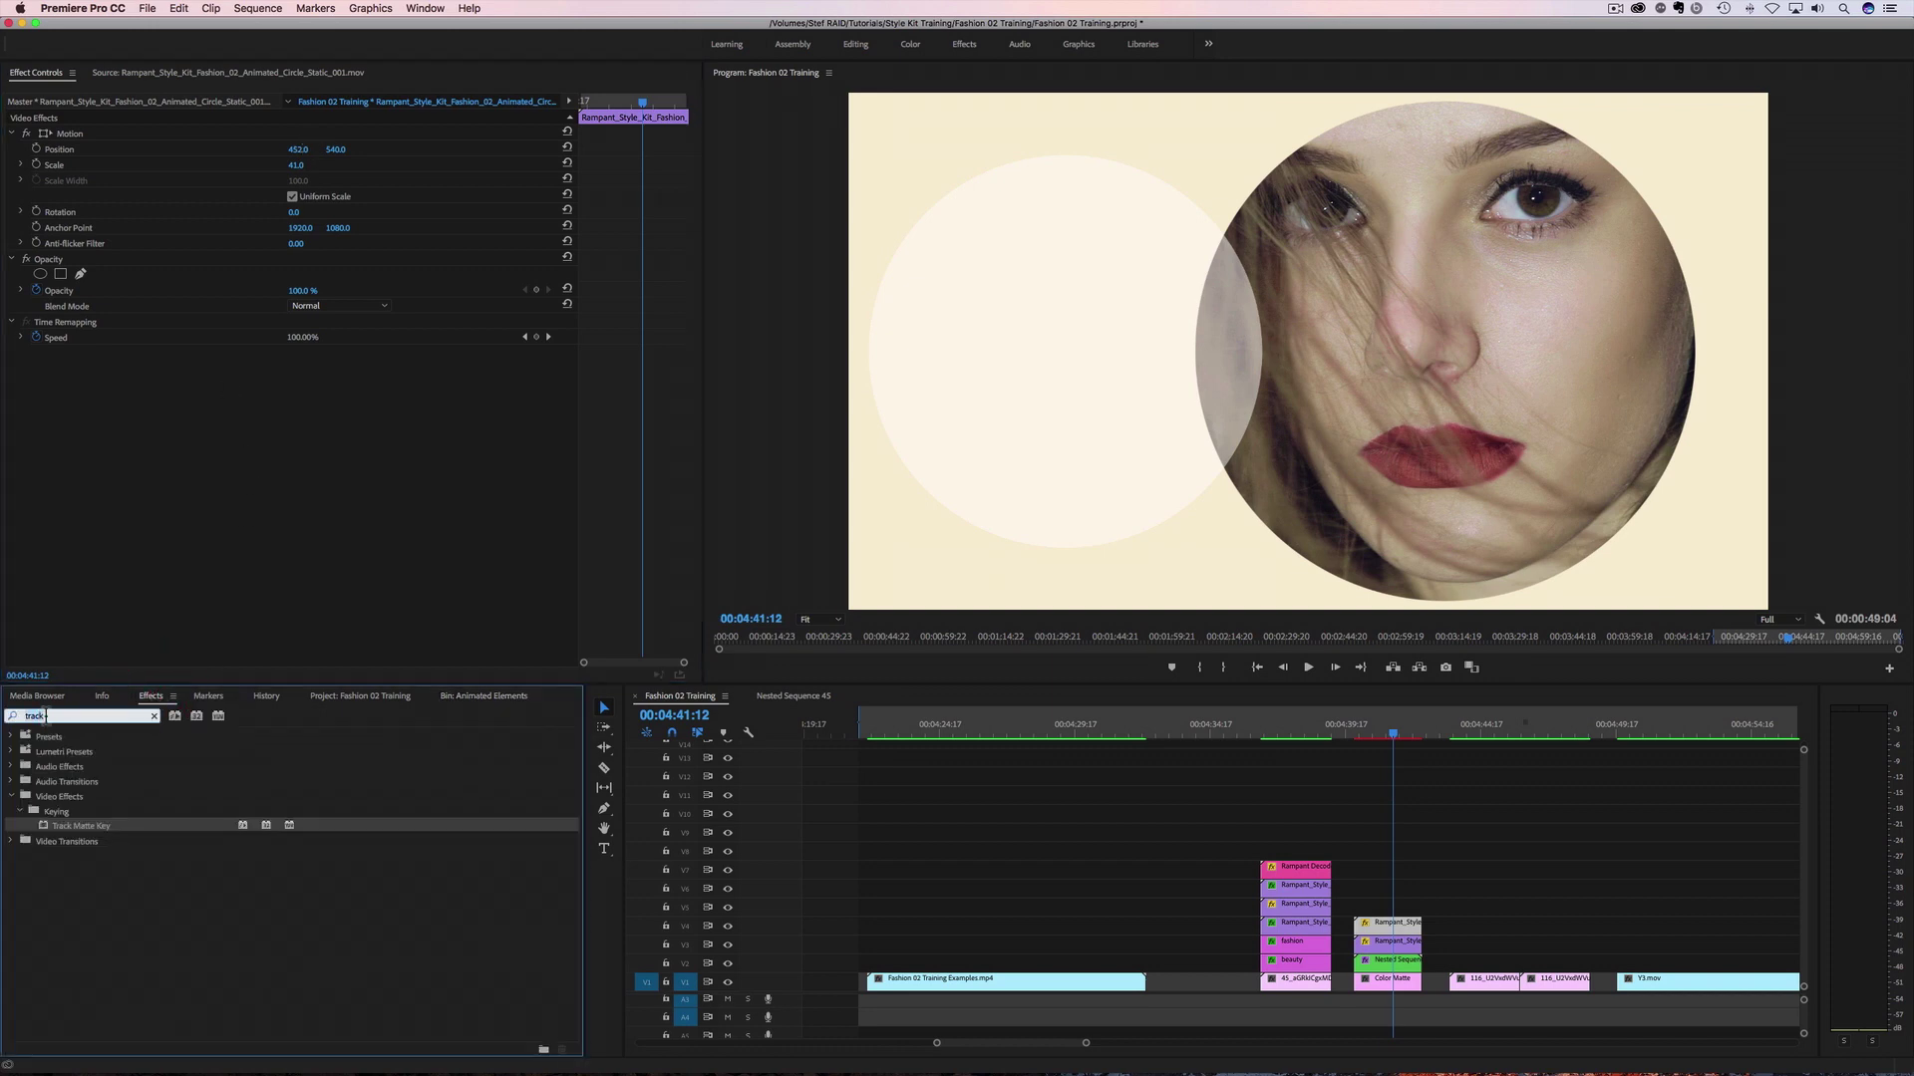
{"action": "type", "text": "tint"}
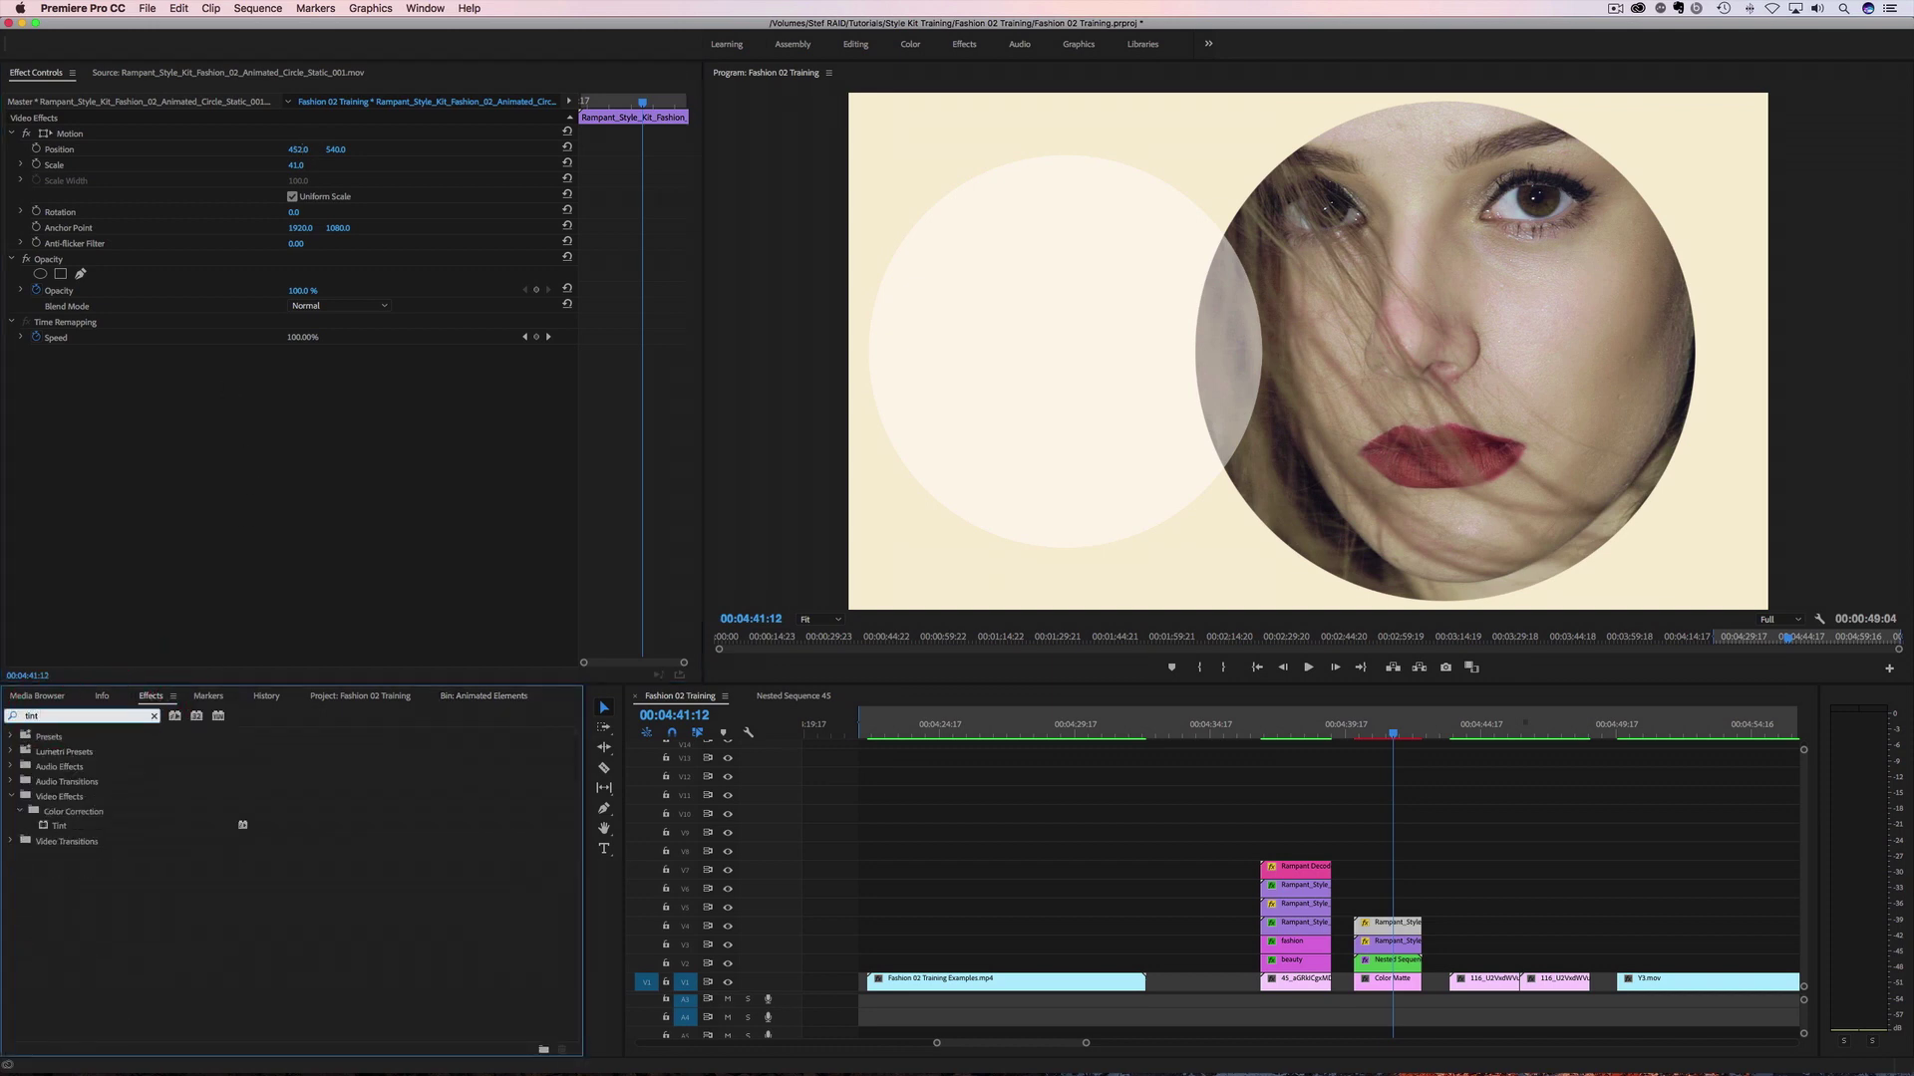
{"action": "left_click_drag", "start_coordinate": [75, 824], "coordinate": [1382, 928]}
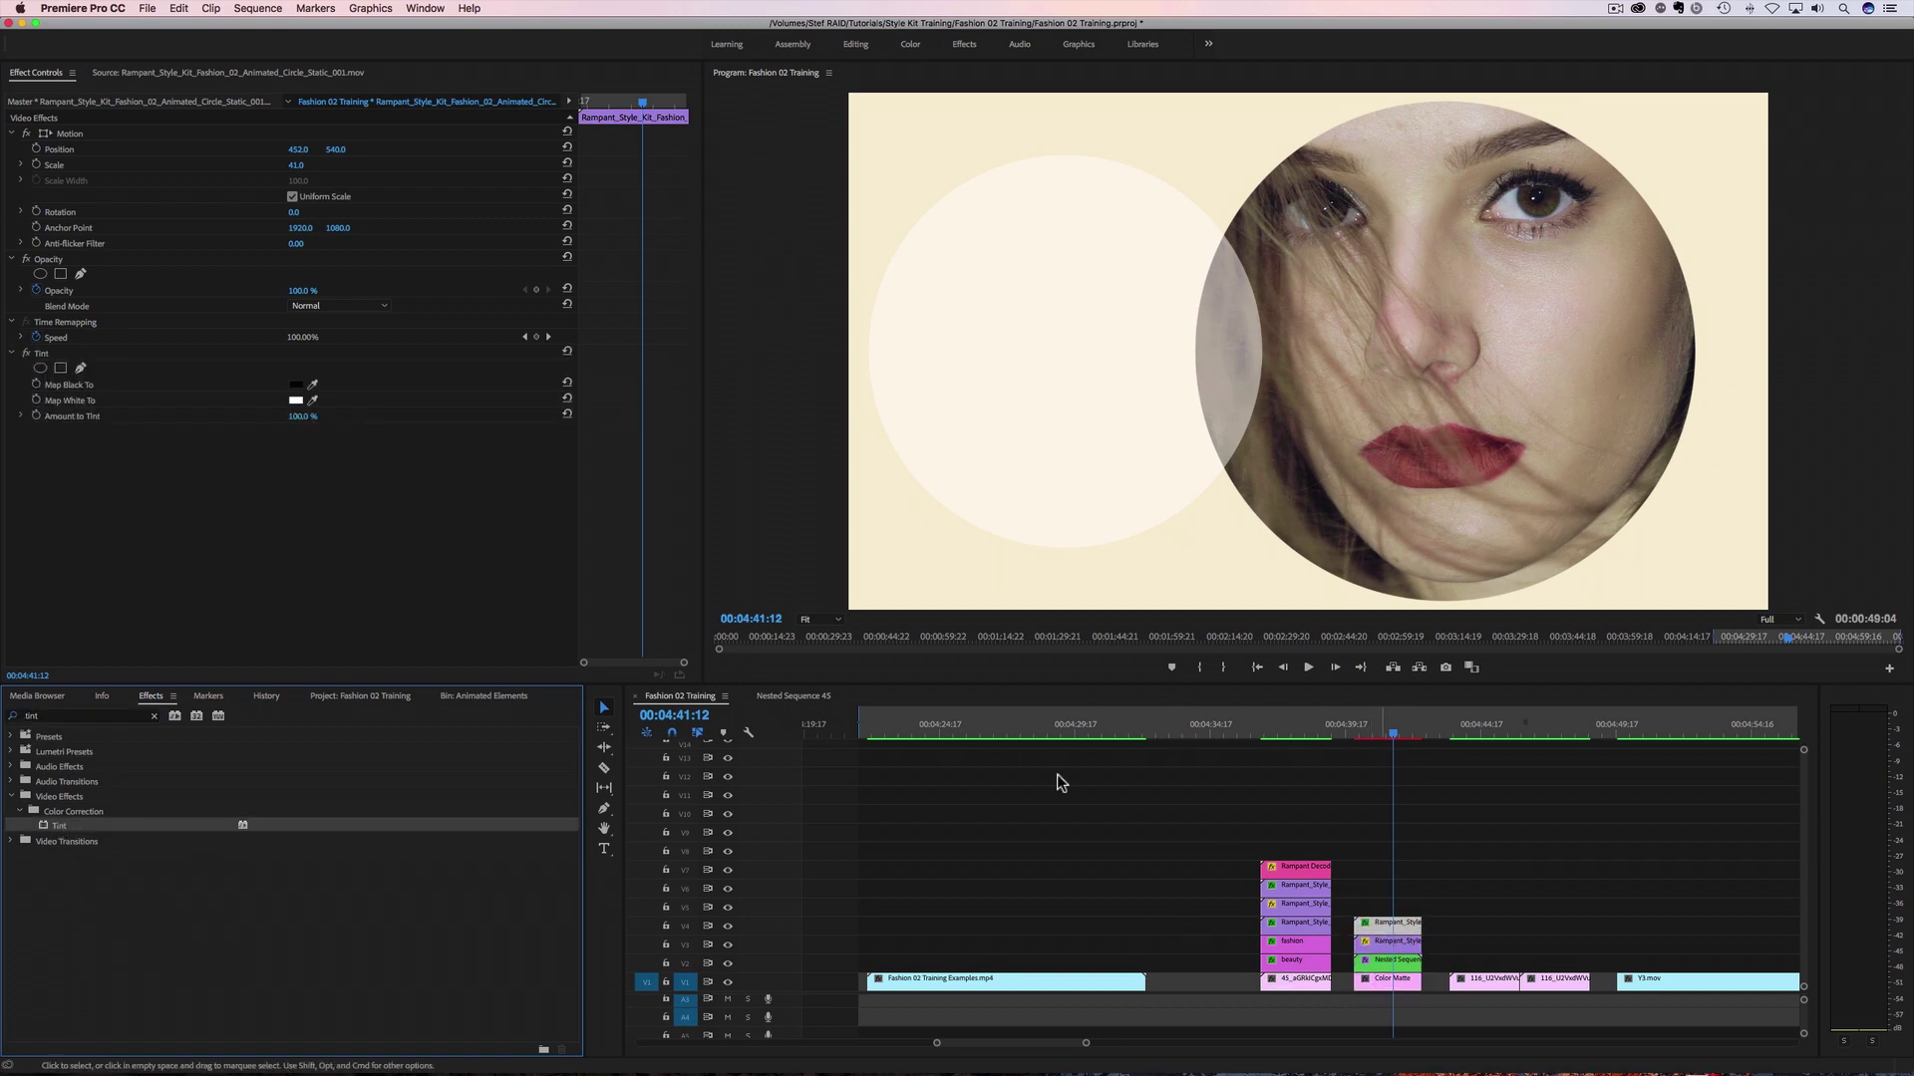
{"action": "left_click", "coordinate": [295, 400]}
{"action": "left_click", "coordinate": [882, 439]}
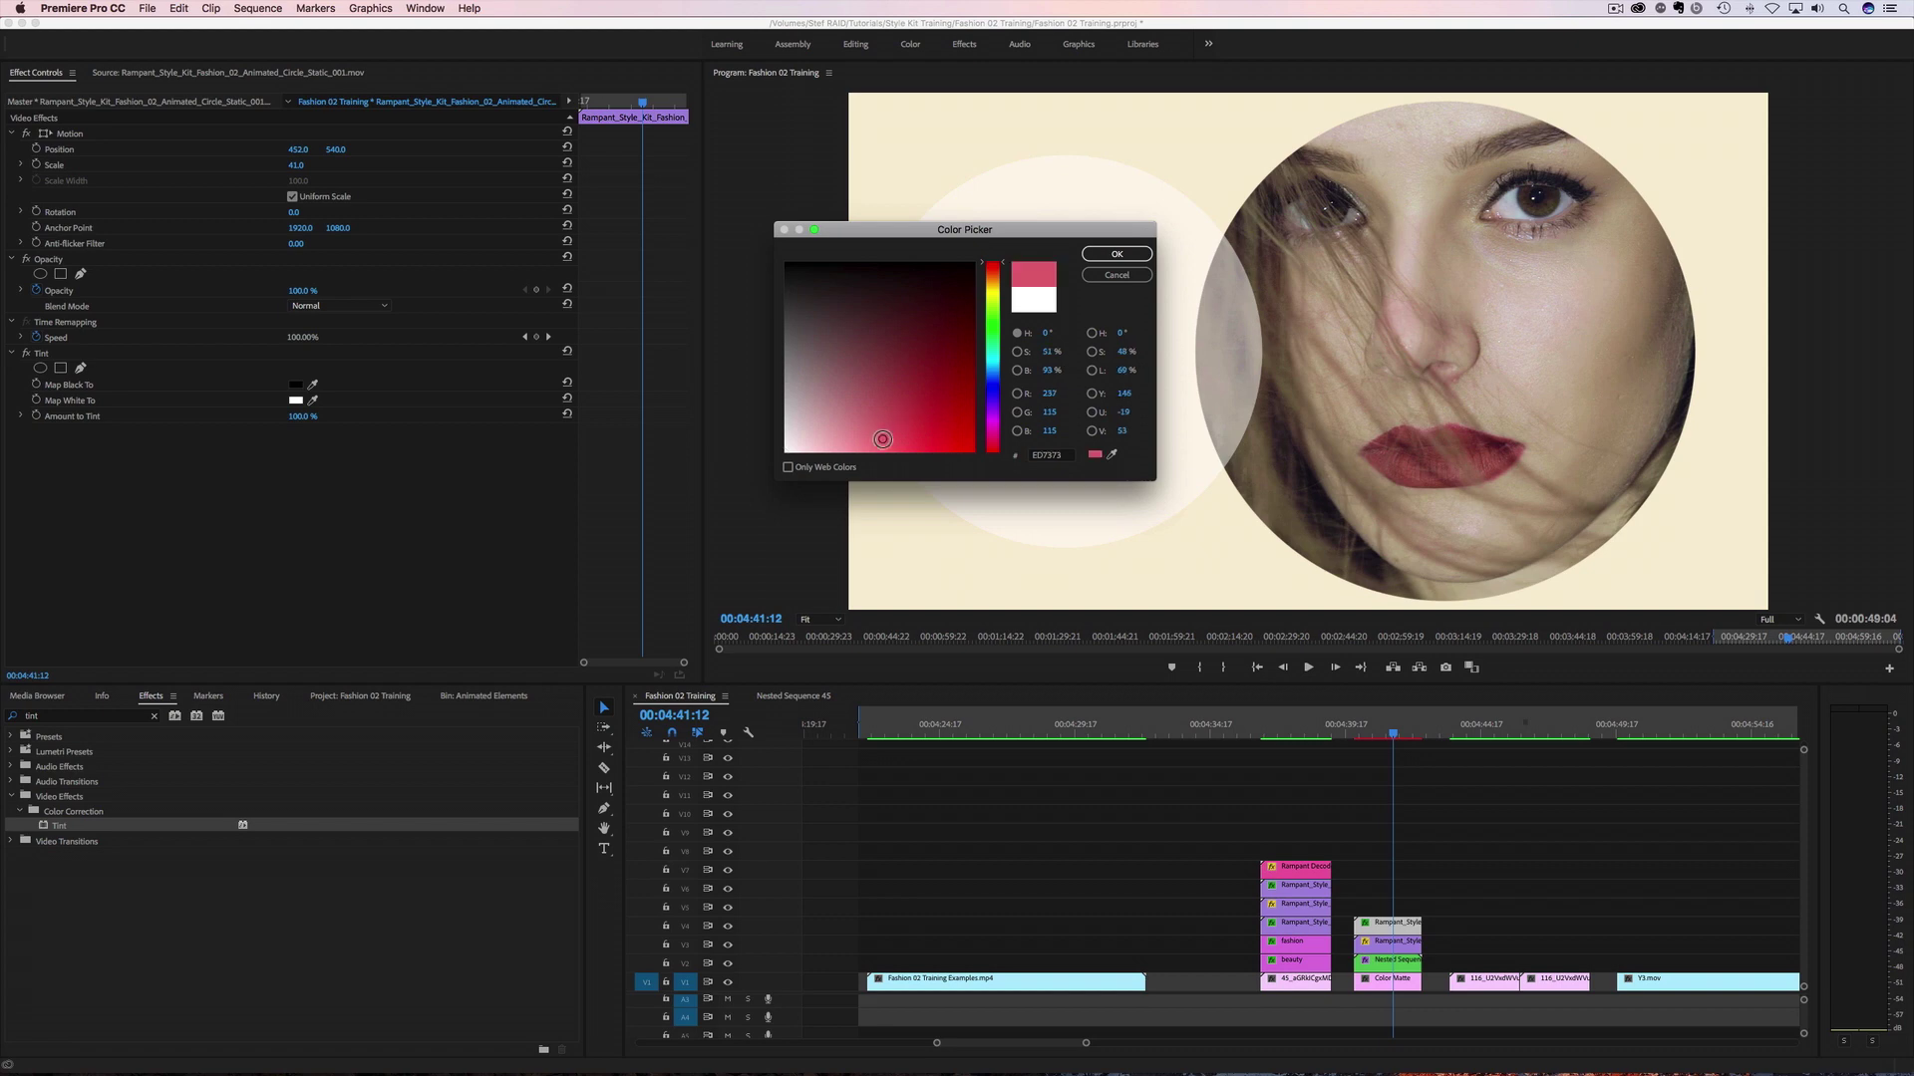
{"action": "left_click", "coordinate": [1116, 253]}
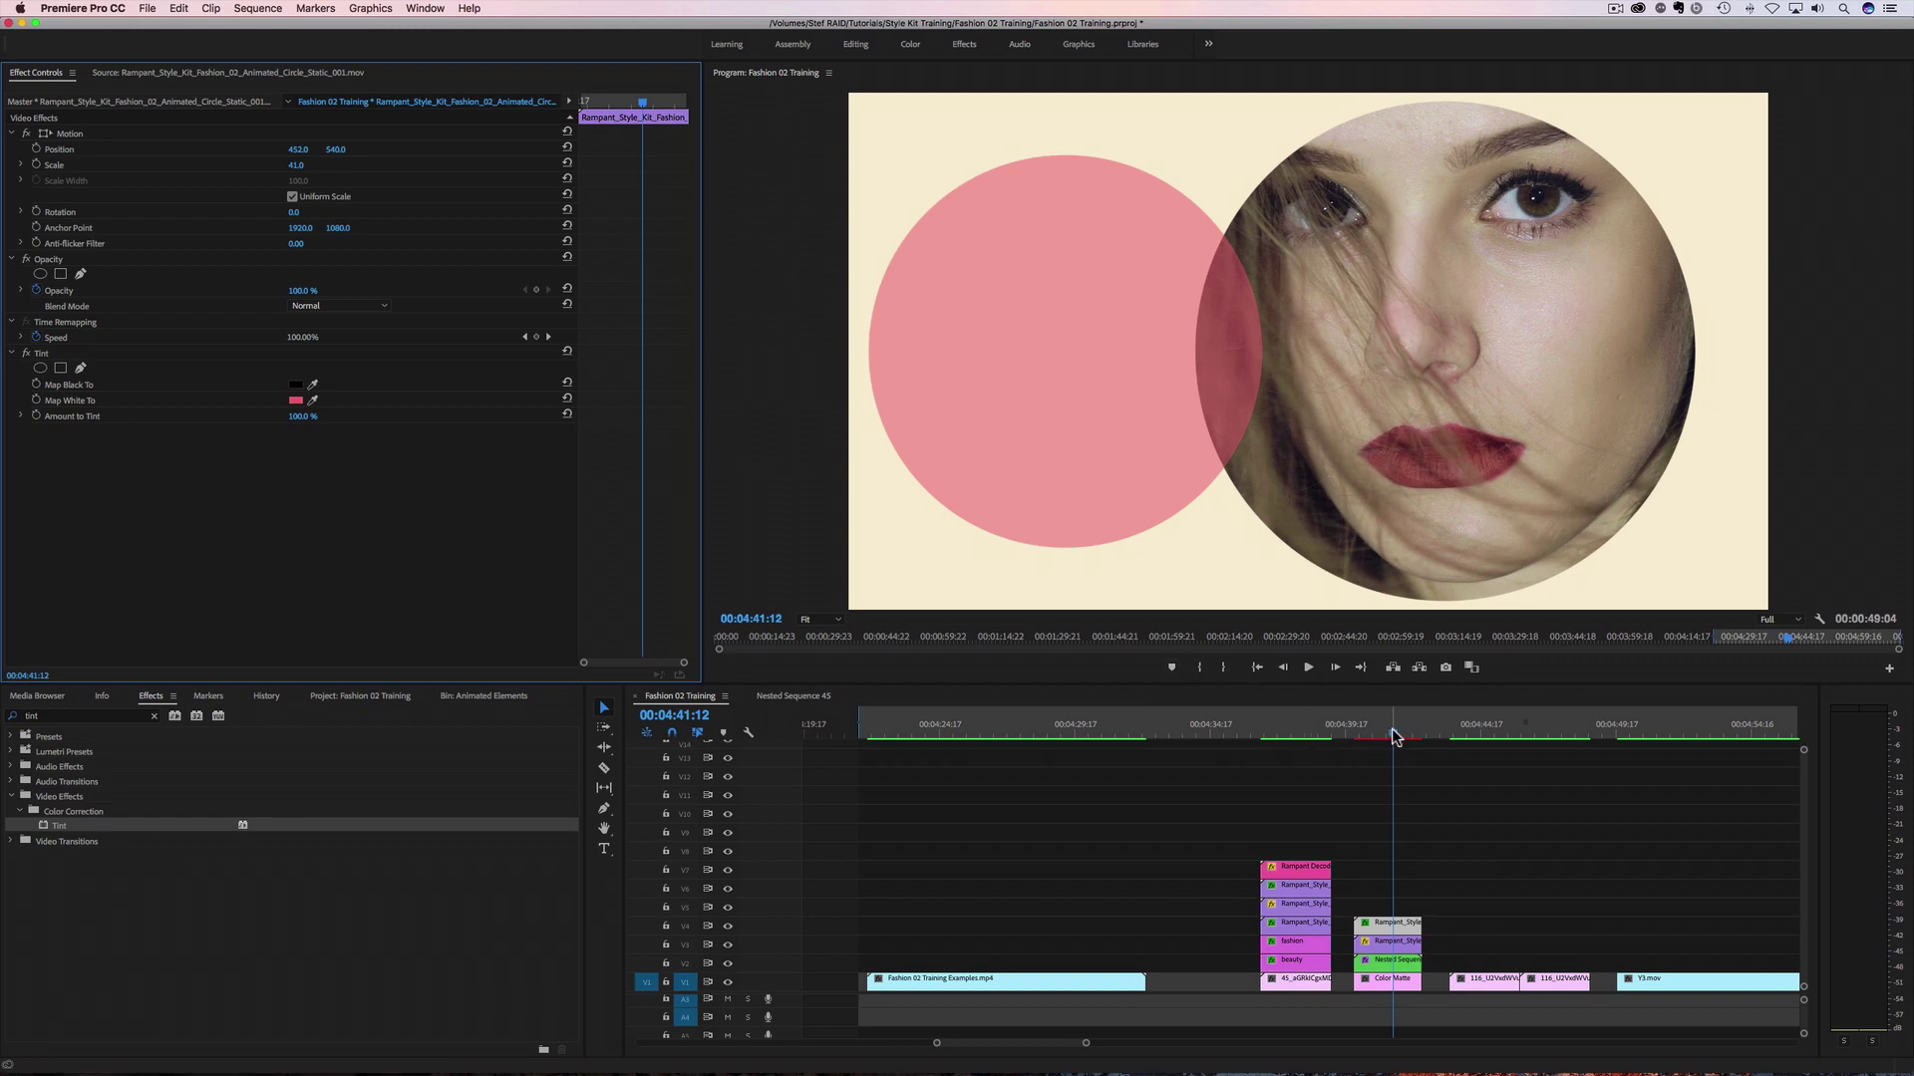
{"action": "mouse_move", "coordinate": [1392, 738]}
{"action": "left_mouse_down"}
{"action": "mouse_move", "coordinate": [1359, 737]}
{"action": "mouse_move", "coordinate": [1414, 745]}
{"action": "mouse_move", "coordinate": [1353, 745]}
{"action": "mouse_move", "coordinate": [1382, 747]}
{"action": "left_mouse_up"}
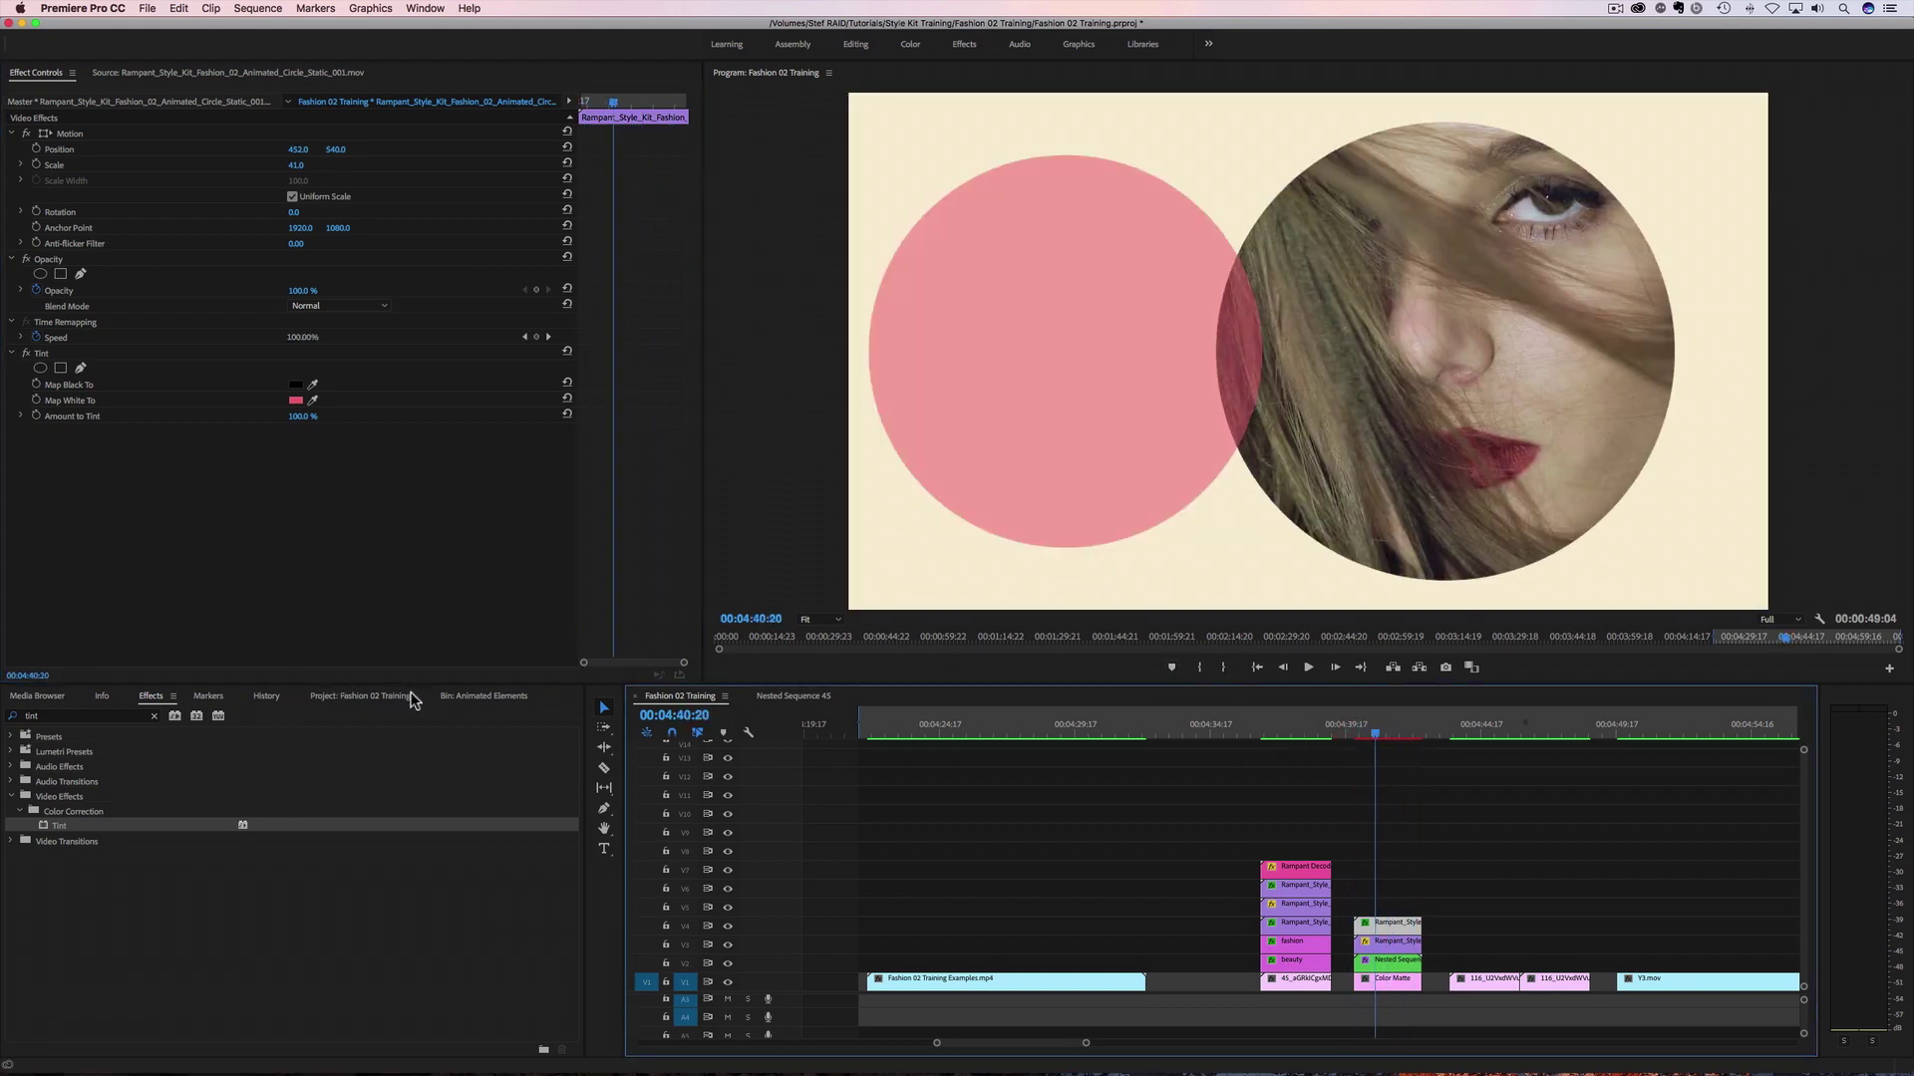
Place Line_01.mov from the Animated Elements bin on the track above the static circle and trim it to the same length.
{"action": "left_click", "coordinate": [450, 696]}
{"action": "scroll", "coordinate": [145, 890], "scroll_direction": "up", "scroll_amount": 2}
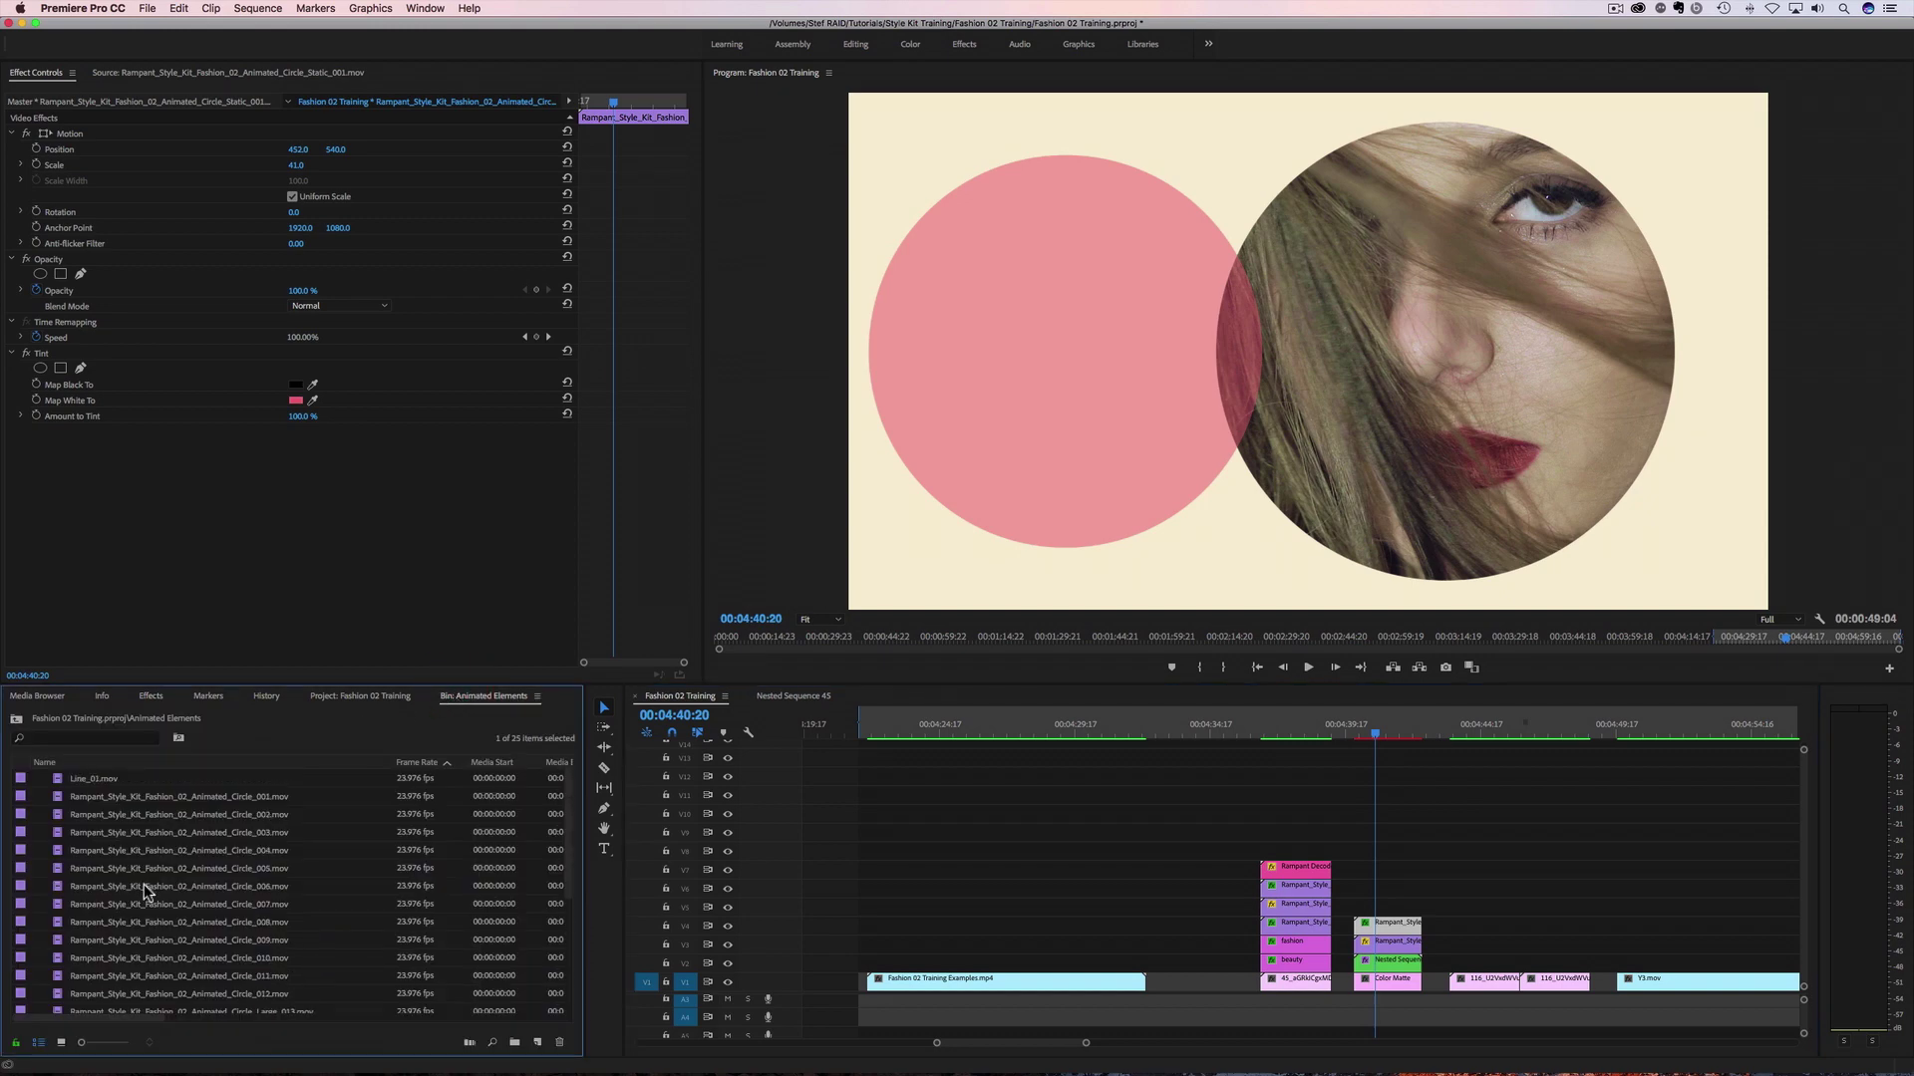
{"action": "left_click", "coordinate": [89, 782]}
{"action": "left_click_drag", "start_coordinate": [57, 785], "coordinate": [1361, 907]}
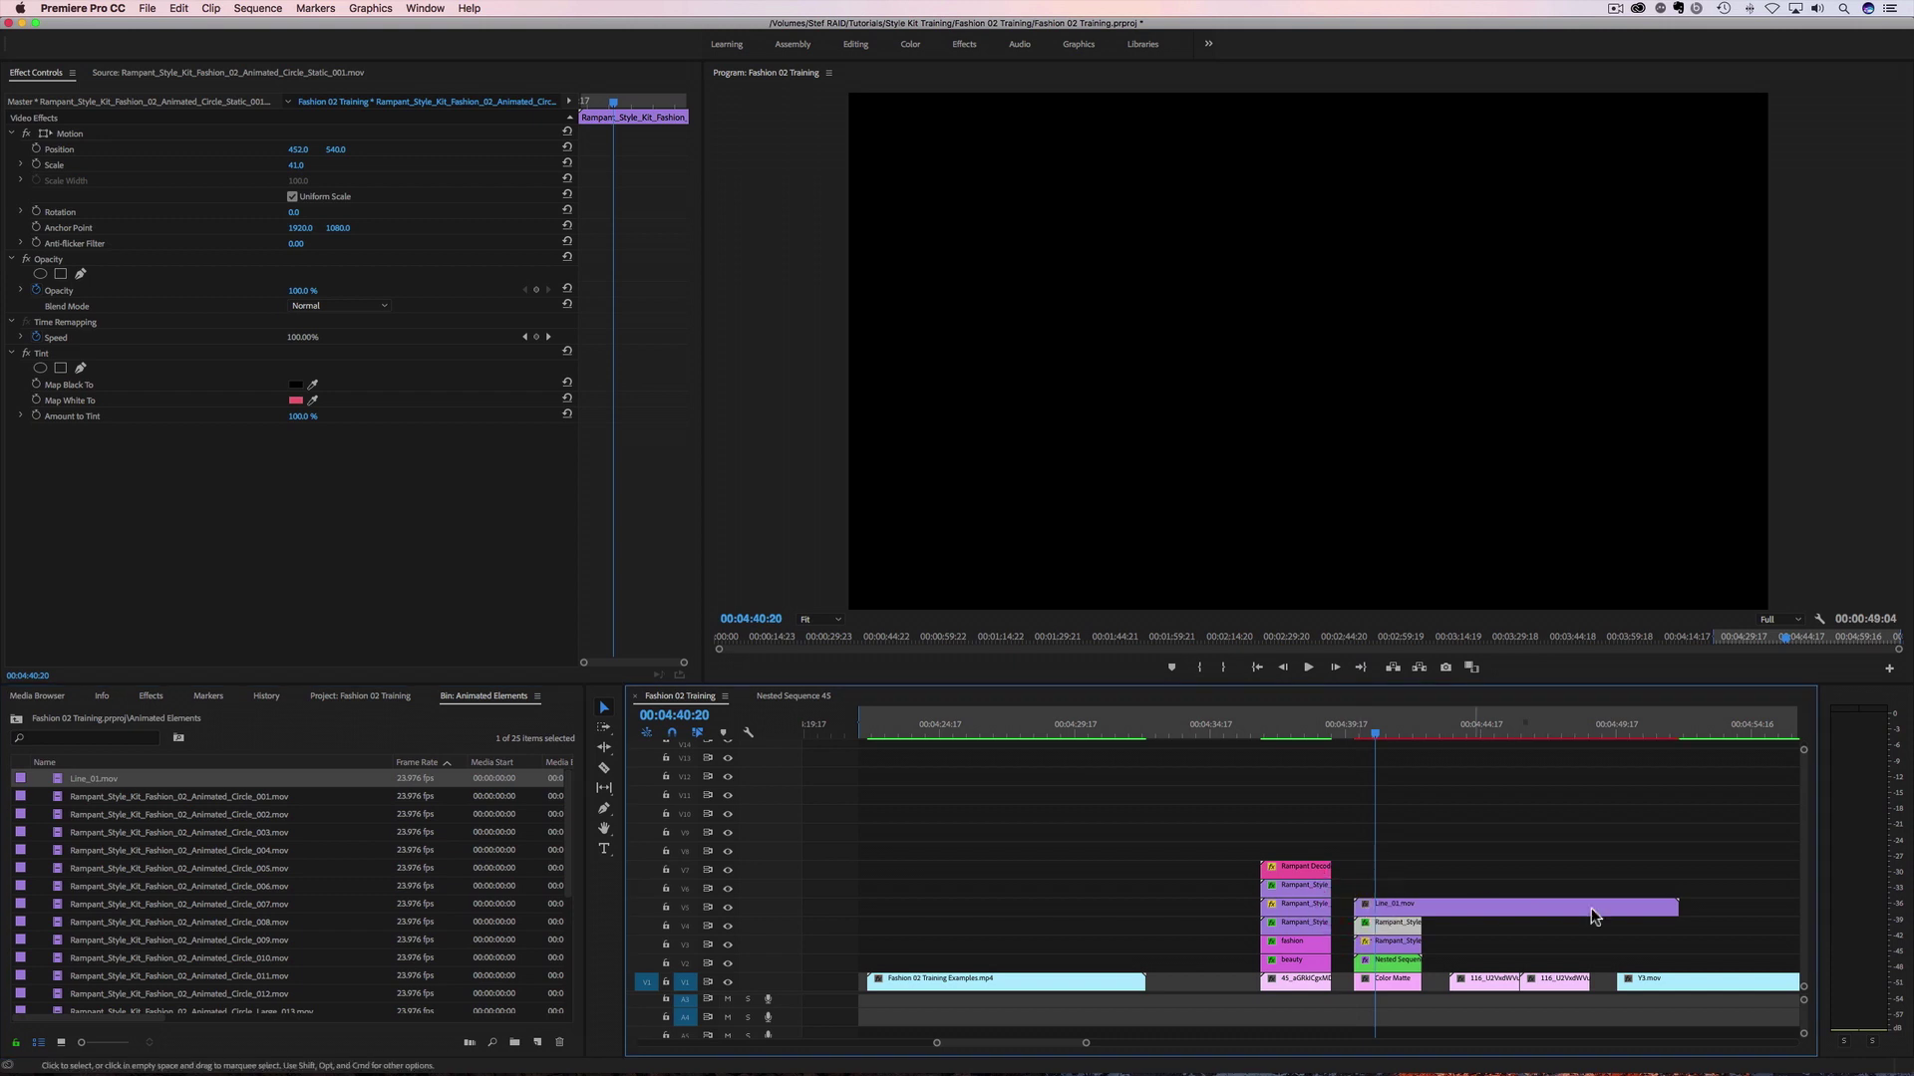
{"action": "left_click_drag", "start_coordinate": [1677, 907], "coordinate": [1418, 907]}
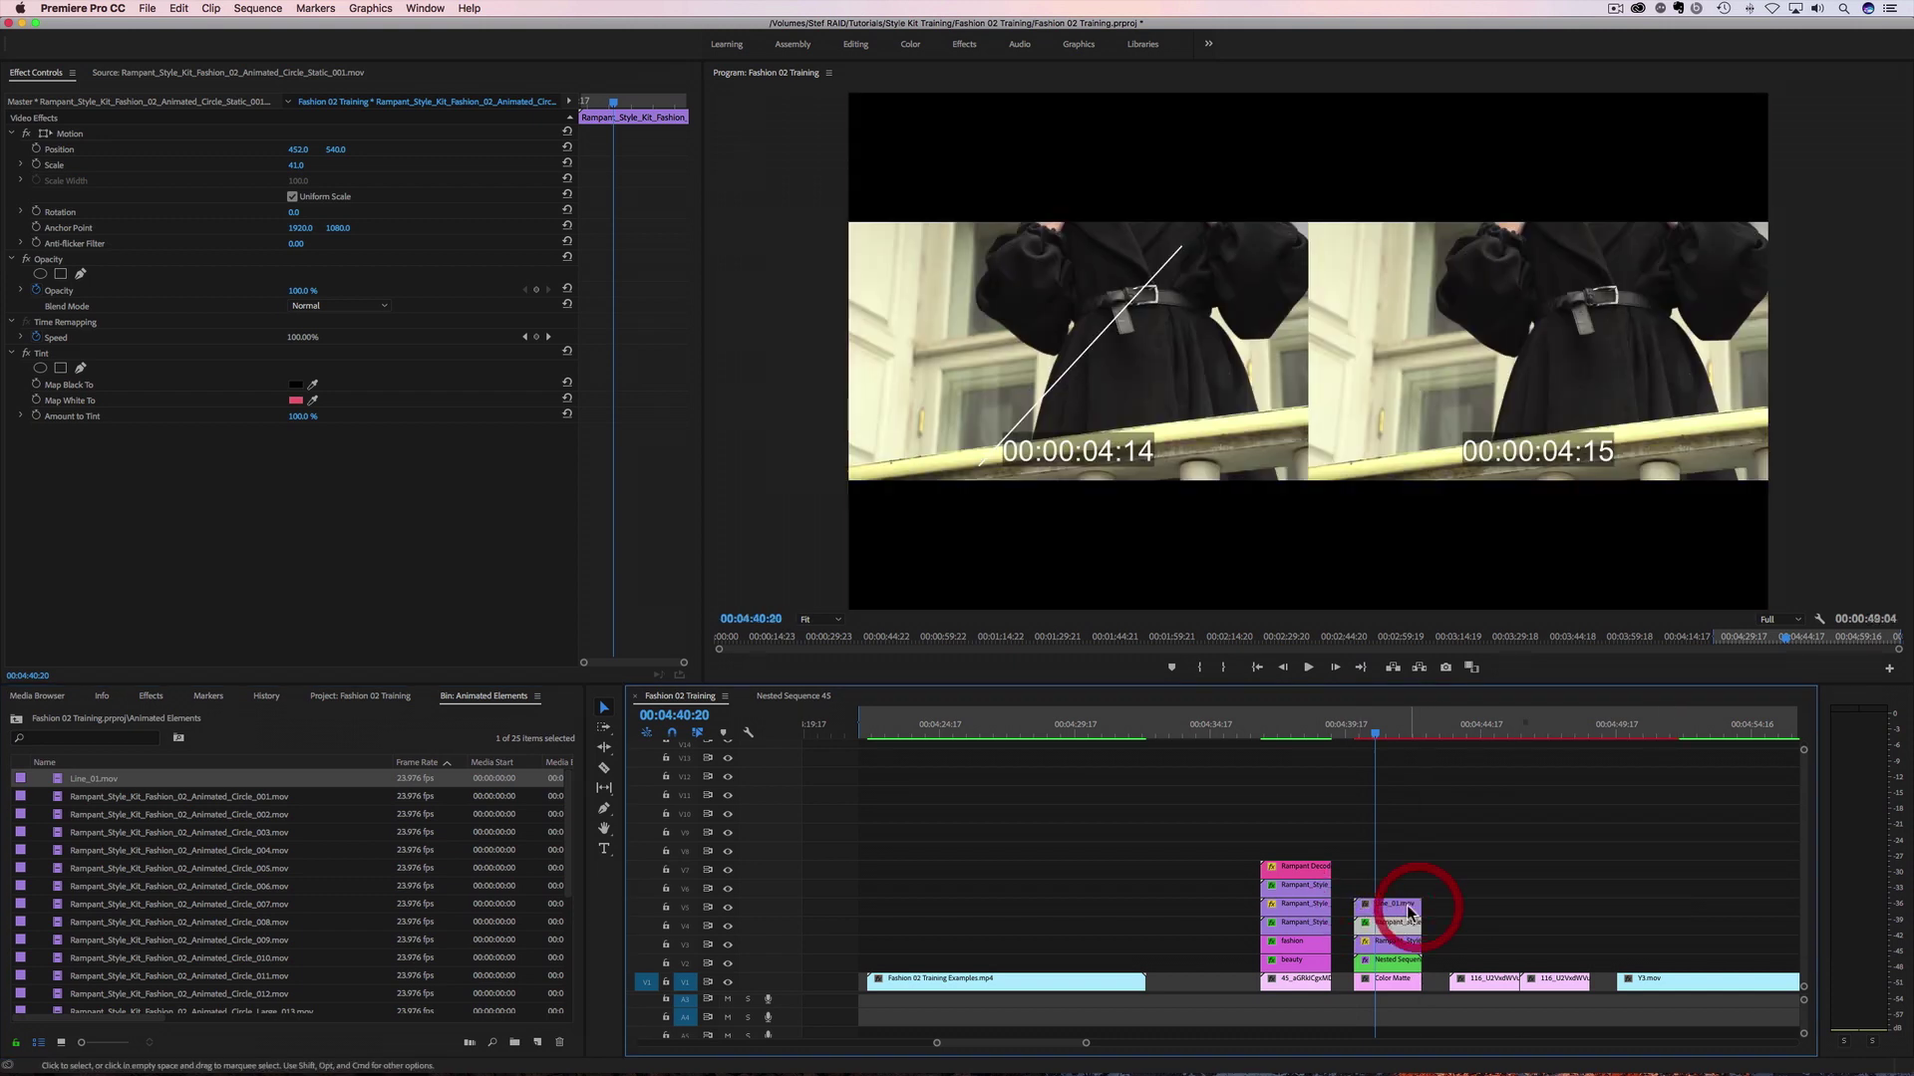
Scale the Line_01 clip to 86 and play back the animated layout from its start.
{"action": "left_click", "coordinate": [1393, 907]}
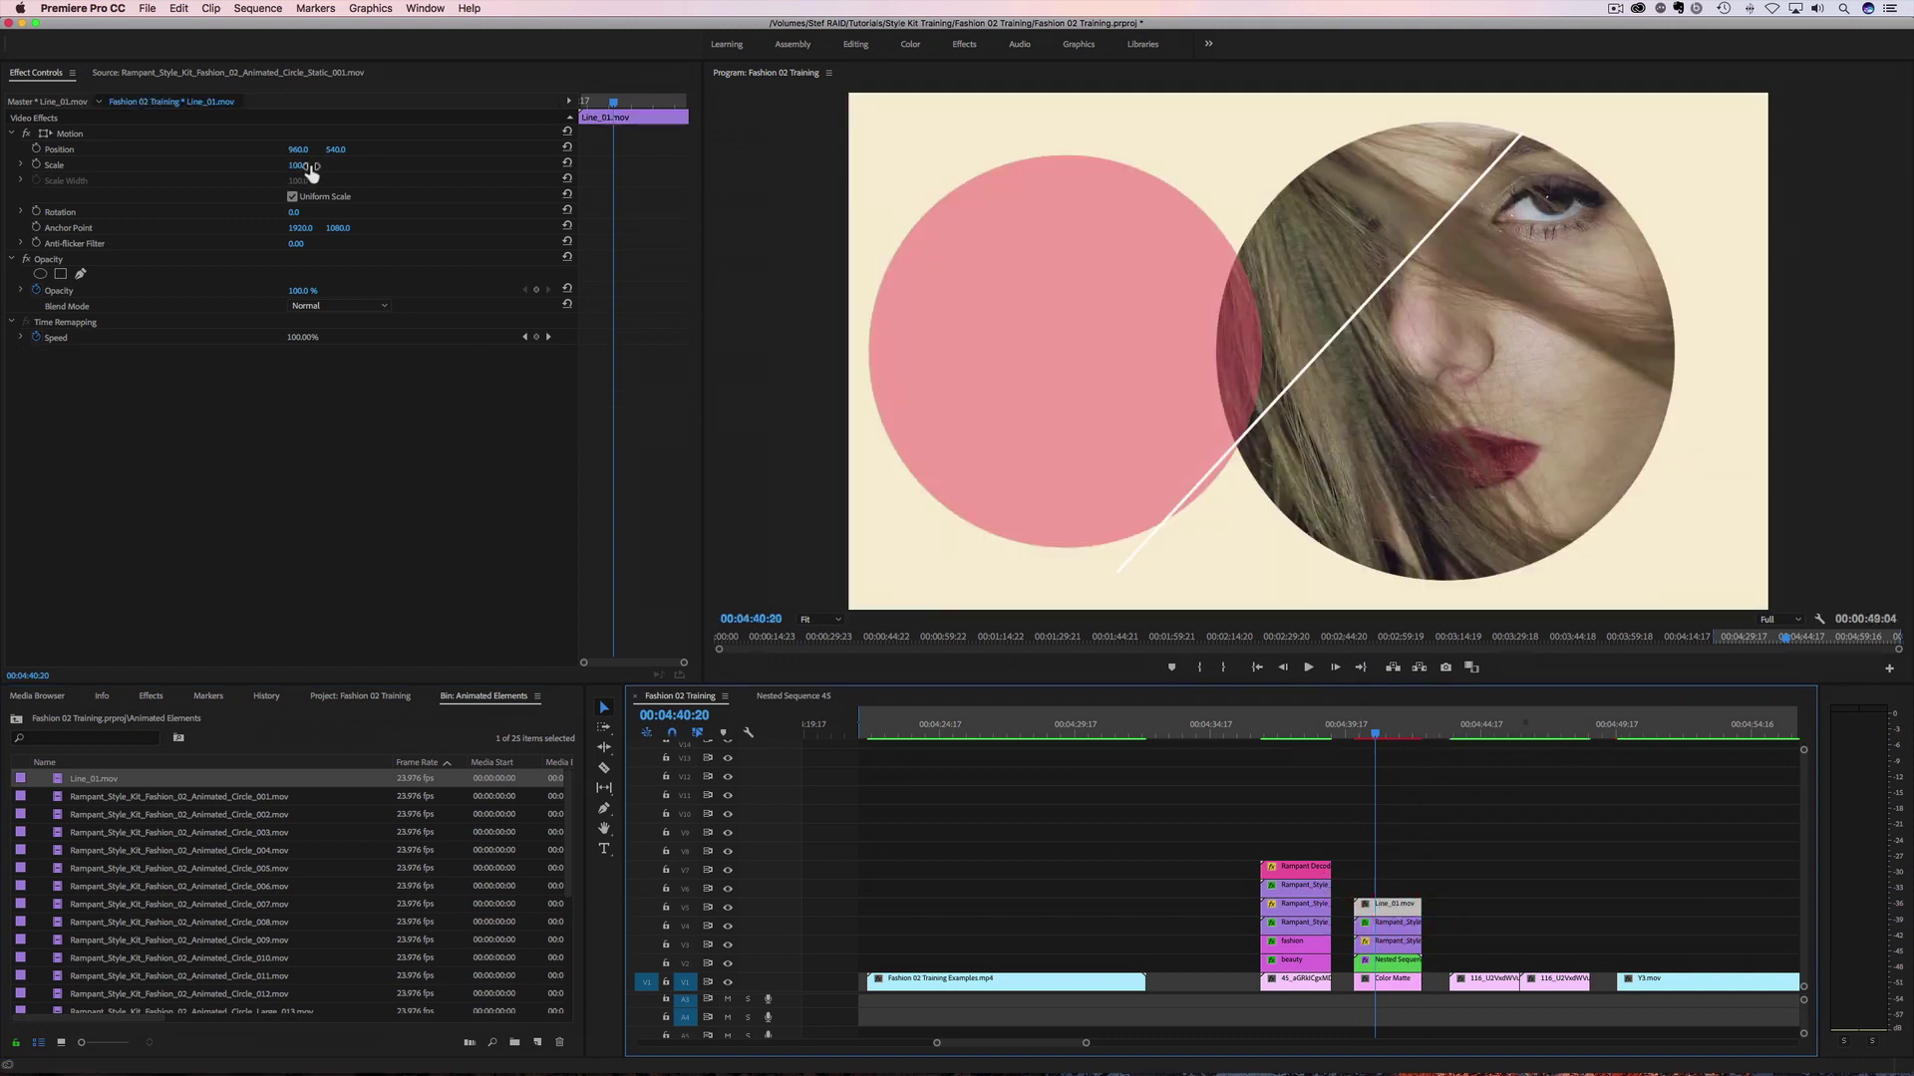
{"action": "left_click", "coordinate": [306, 171]}
{"action": "left_click_drag", "start_coordinate": [296, 164], "coordinate": [290, 165]}
{"action": "left_click_drag", "start_coordinate": [1371, 734], "coordinate": [1344, 740]}
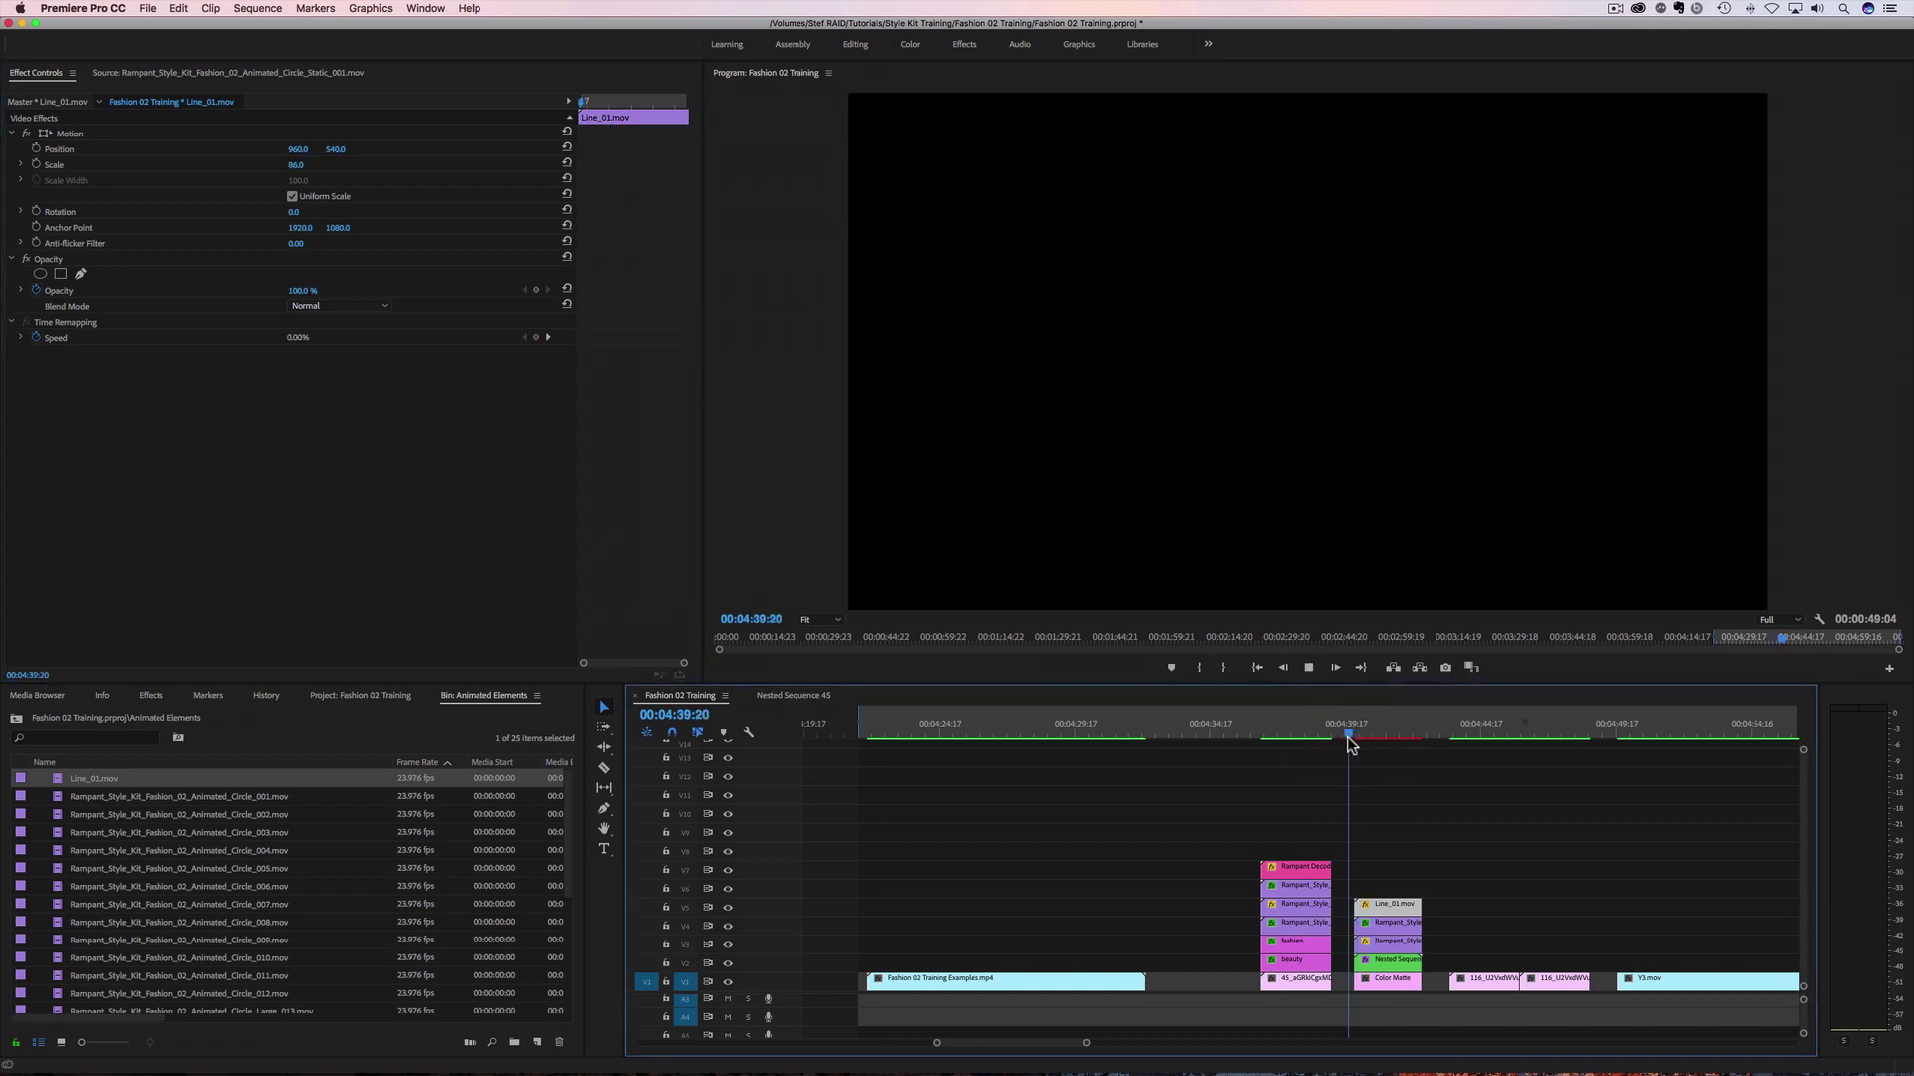
{"action": "key", "text": "space"}
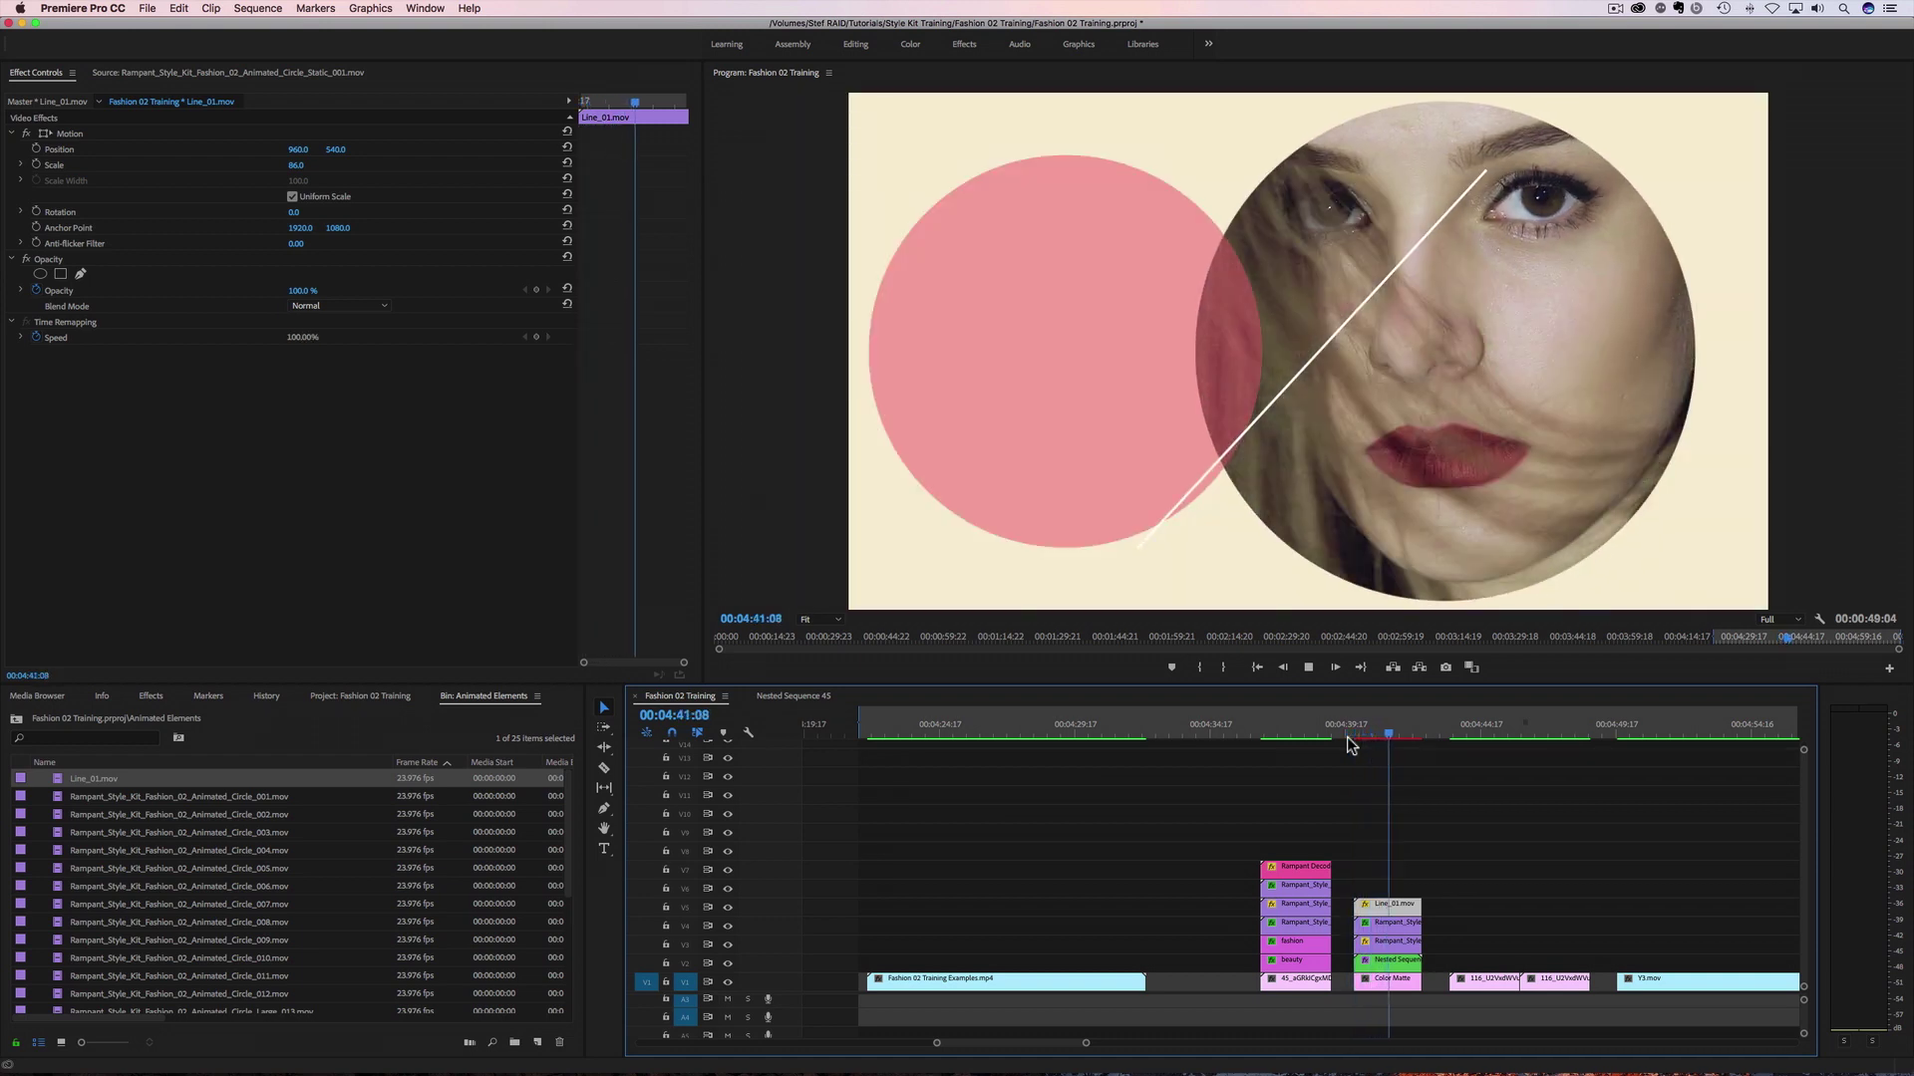
{"action": "key", "text": "space"}
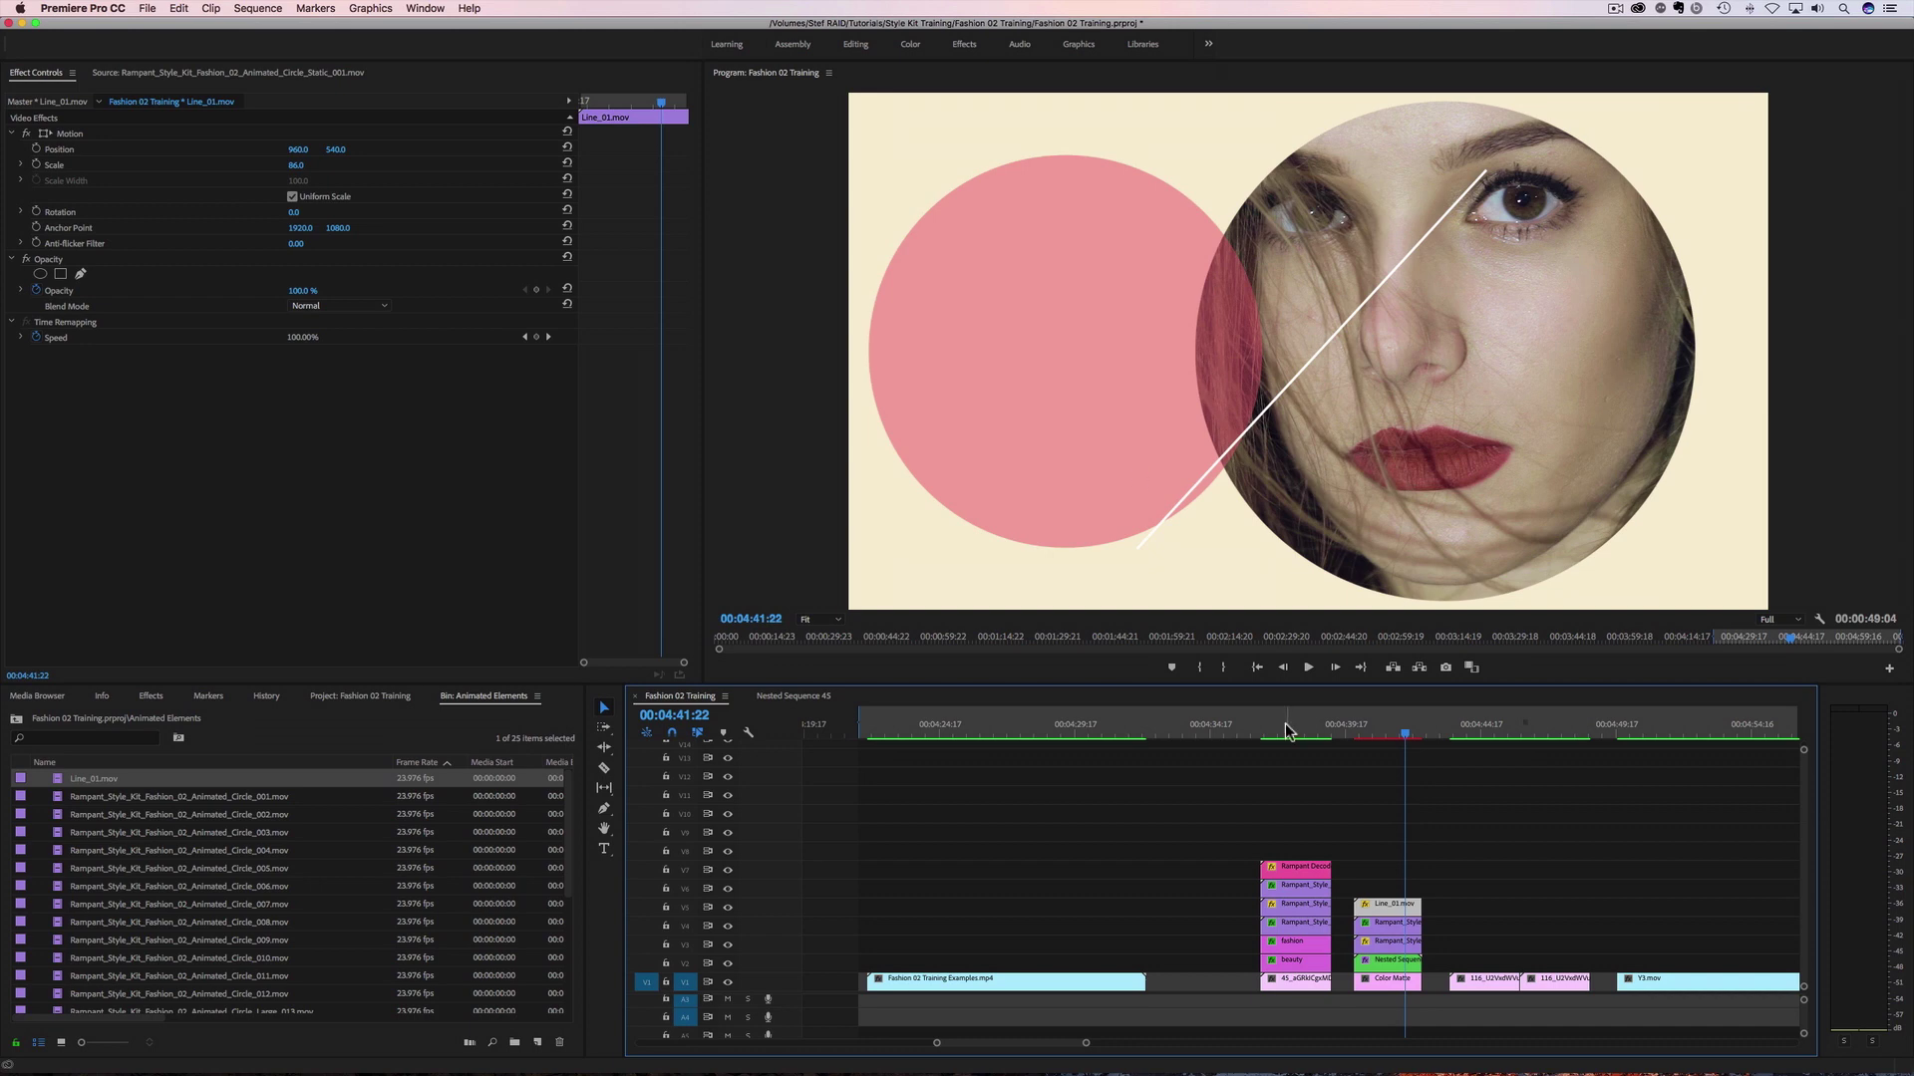
Reduce the pink static circle's scale to 36 and play the layout from its beginning.
{"action": "left_click", "coordinate": [1400, 941]}
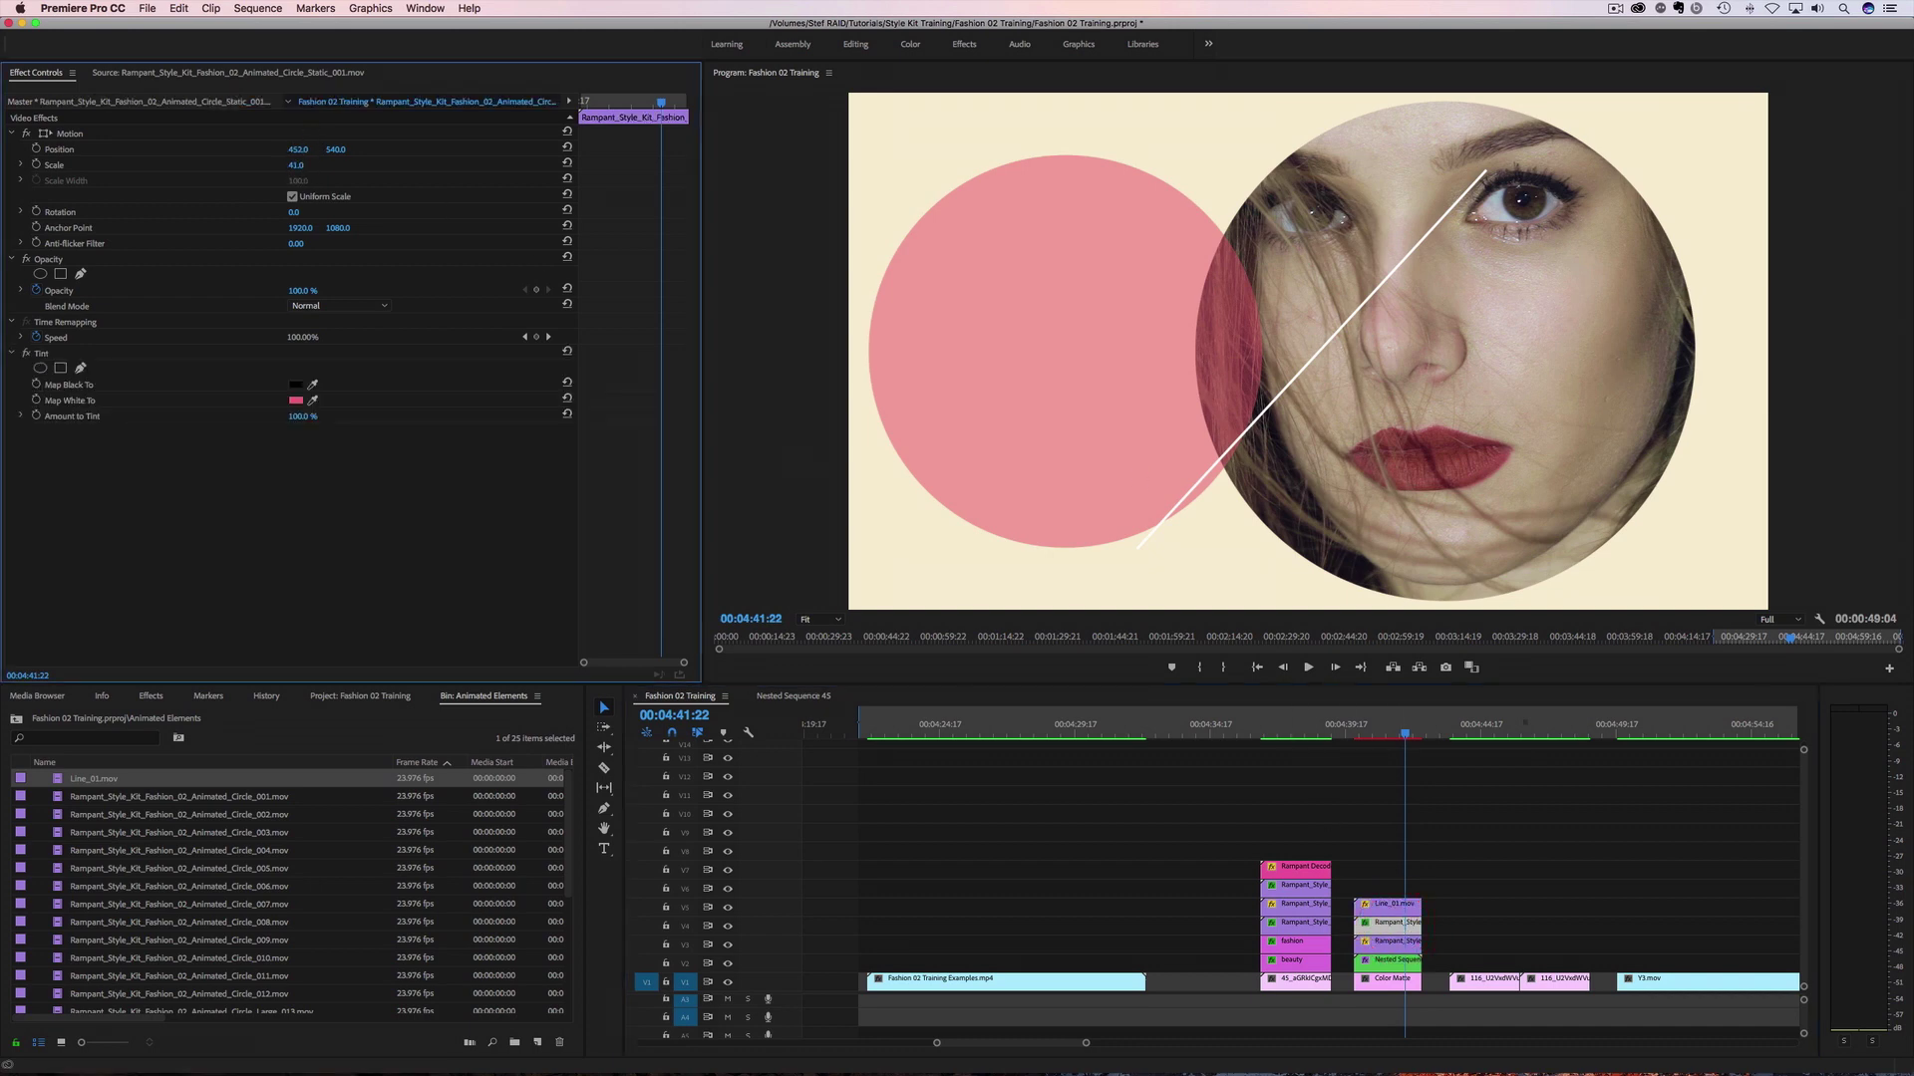
{"action": "left_click_drag", "start_coordinate": [296, 166], "coordinate": [281, 165]}
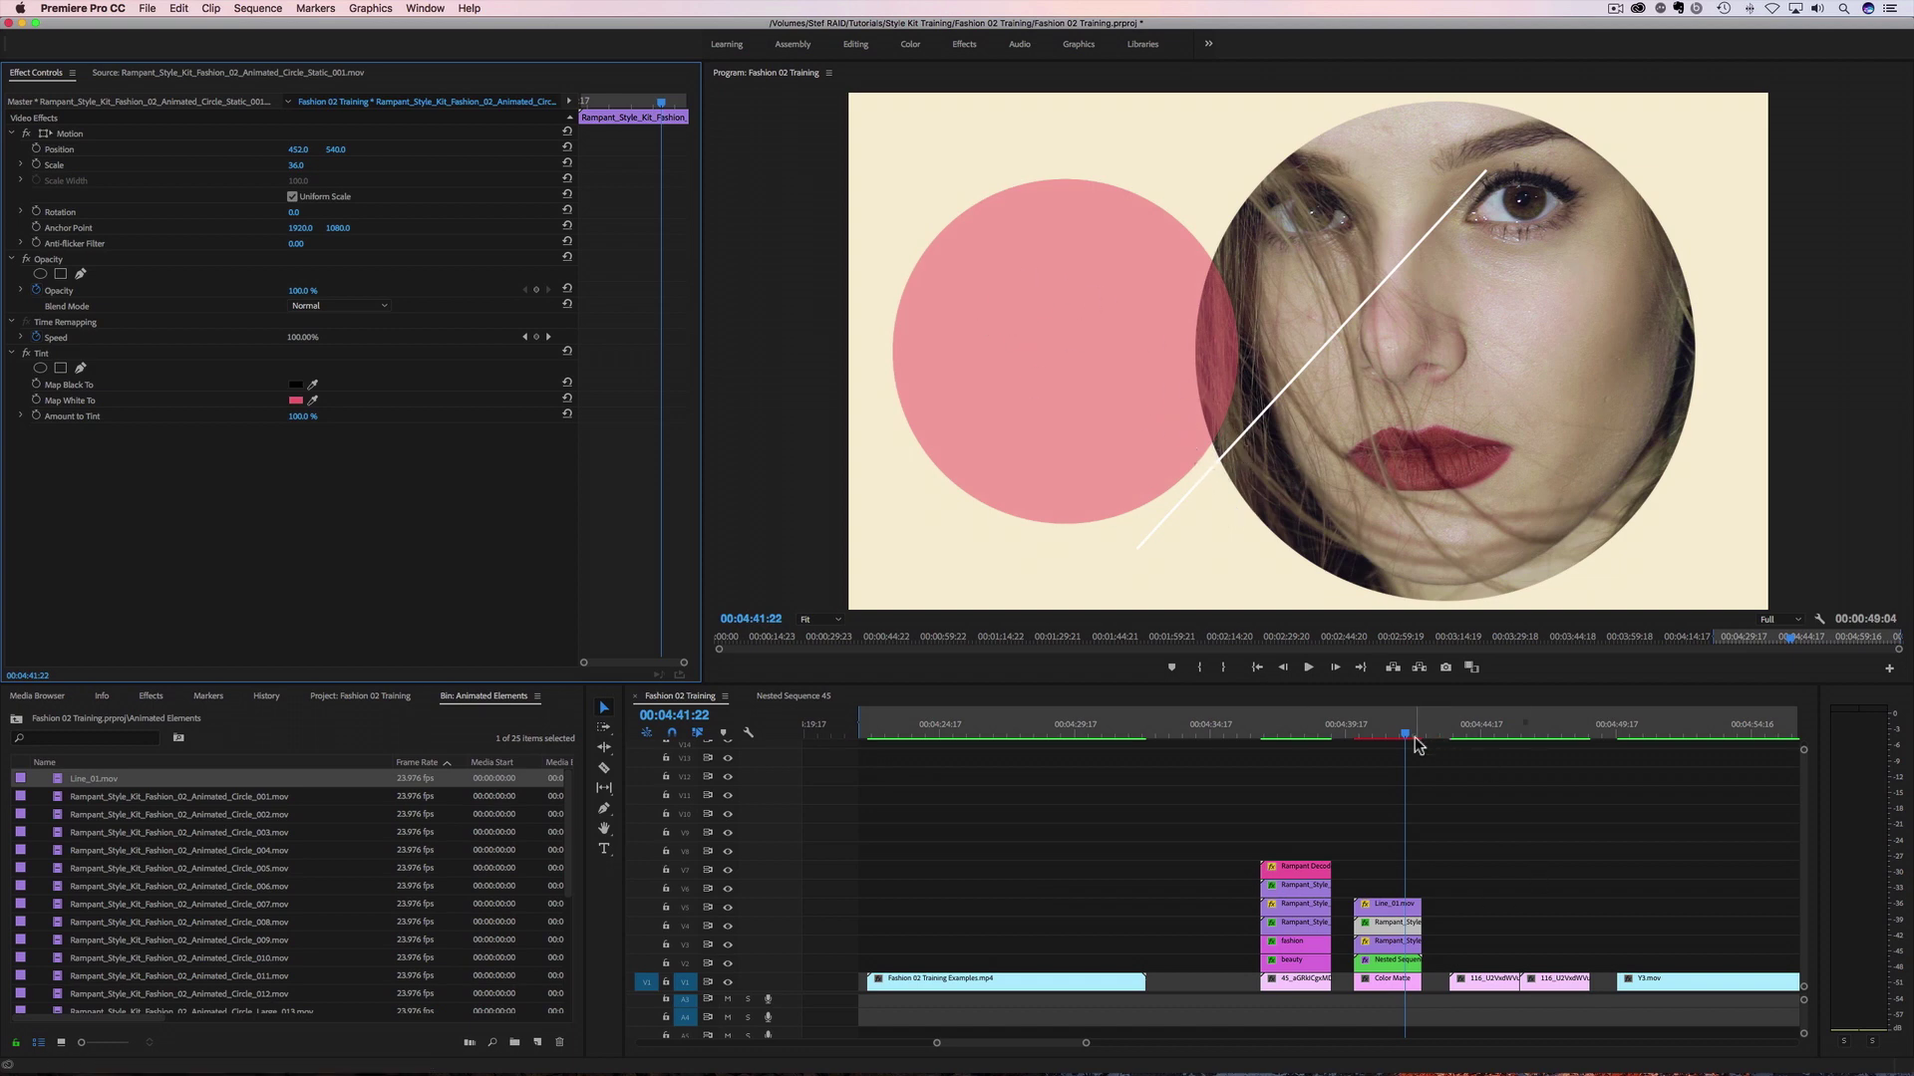
{"action": "left_click_drag", "start_coordinate": [1405, 738], "coordinate": [1355, 748]}
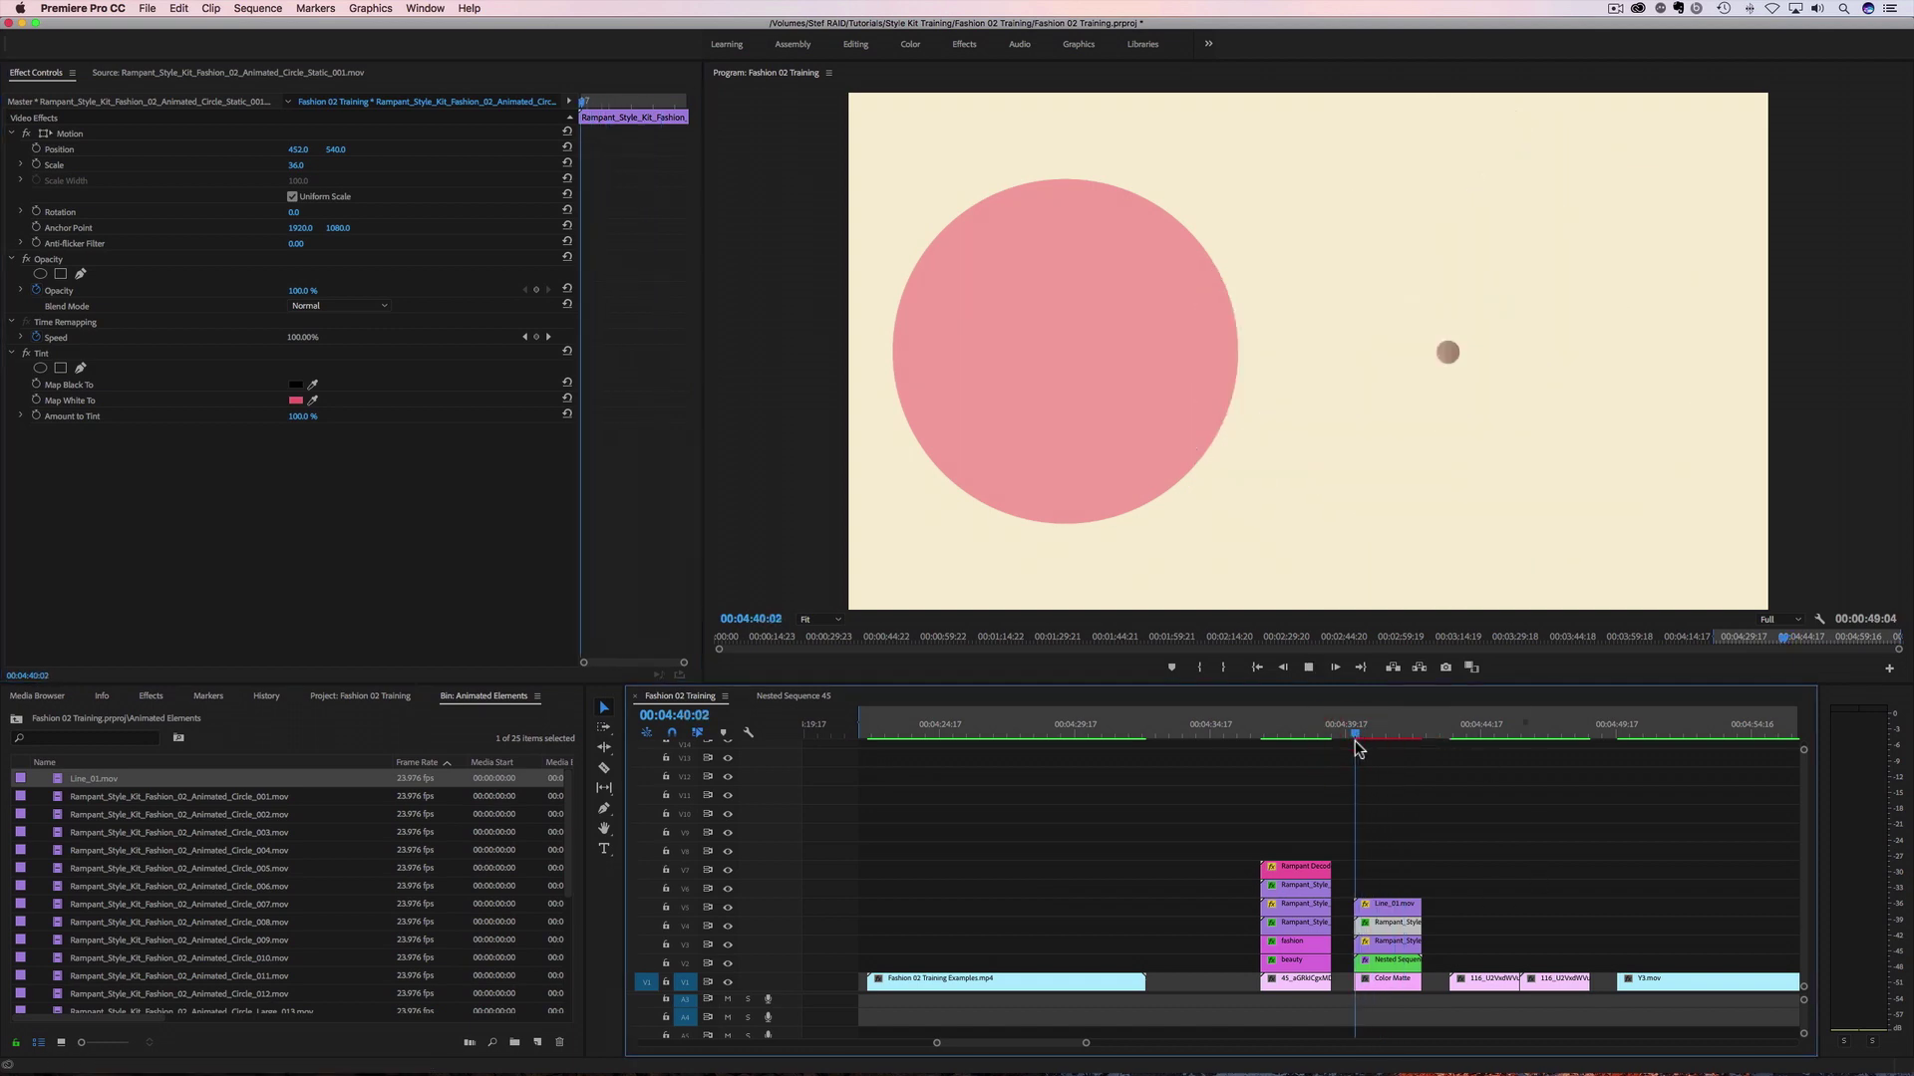
Play back the animated layout, then add the text "beauty" over the pink circle at 00:04:41:04.
{"action": "key", "text": "space"}
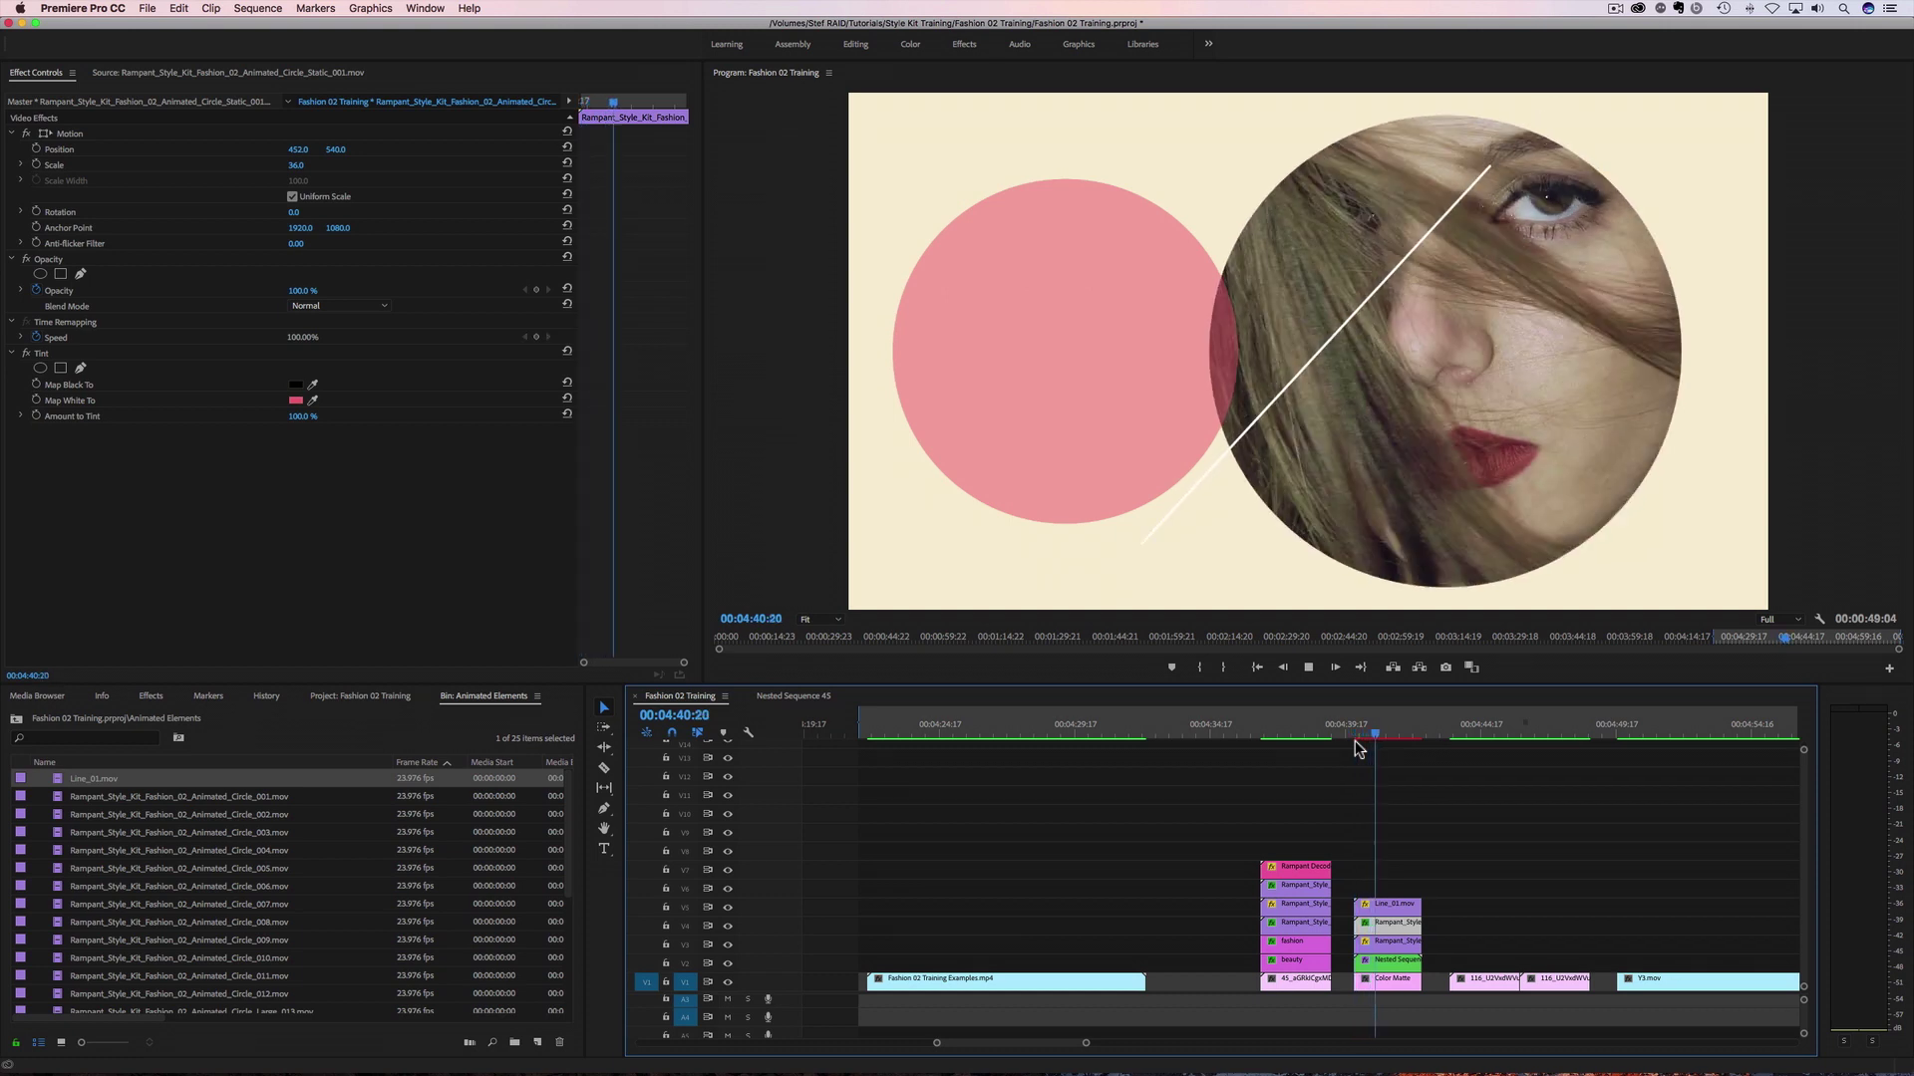
{"action": "key", "text": "space"}
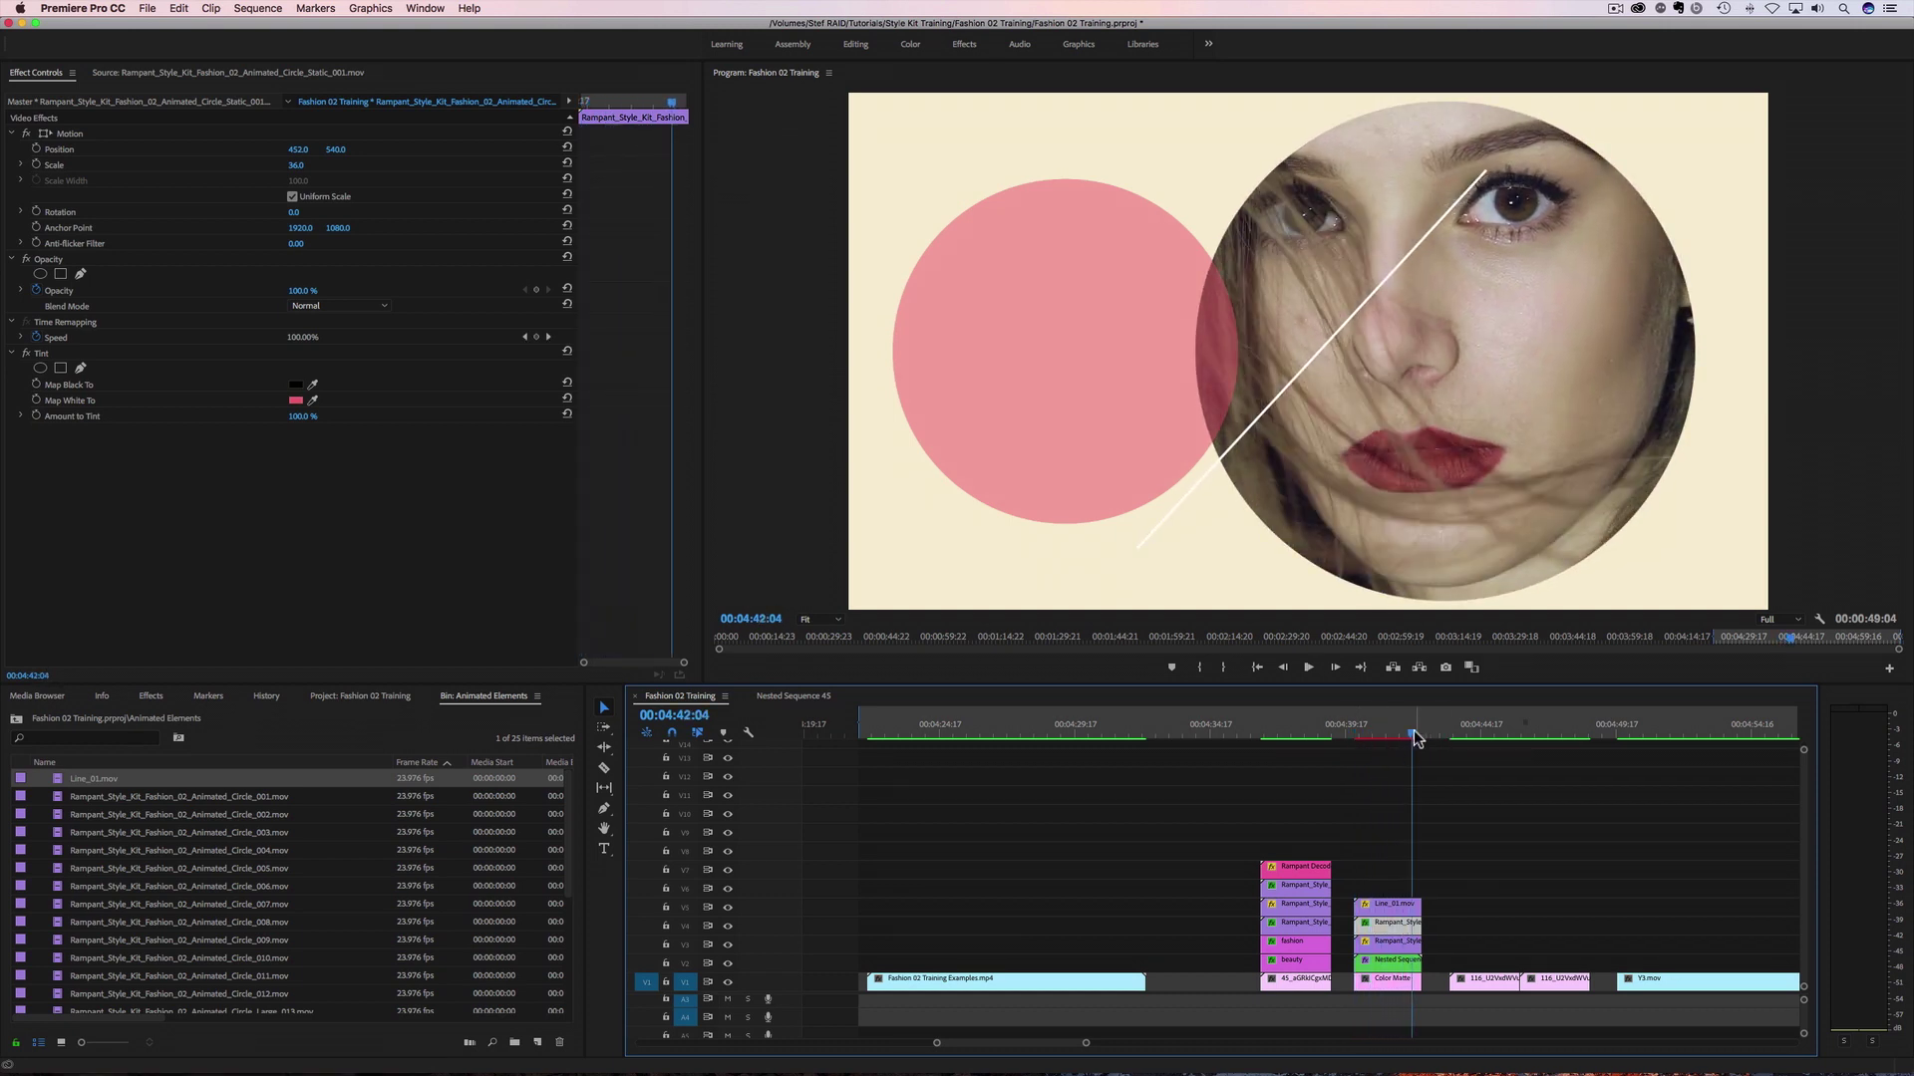
{"action": "left_click", "coordinate": [1386, 746]}
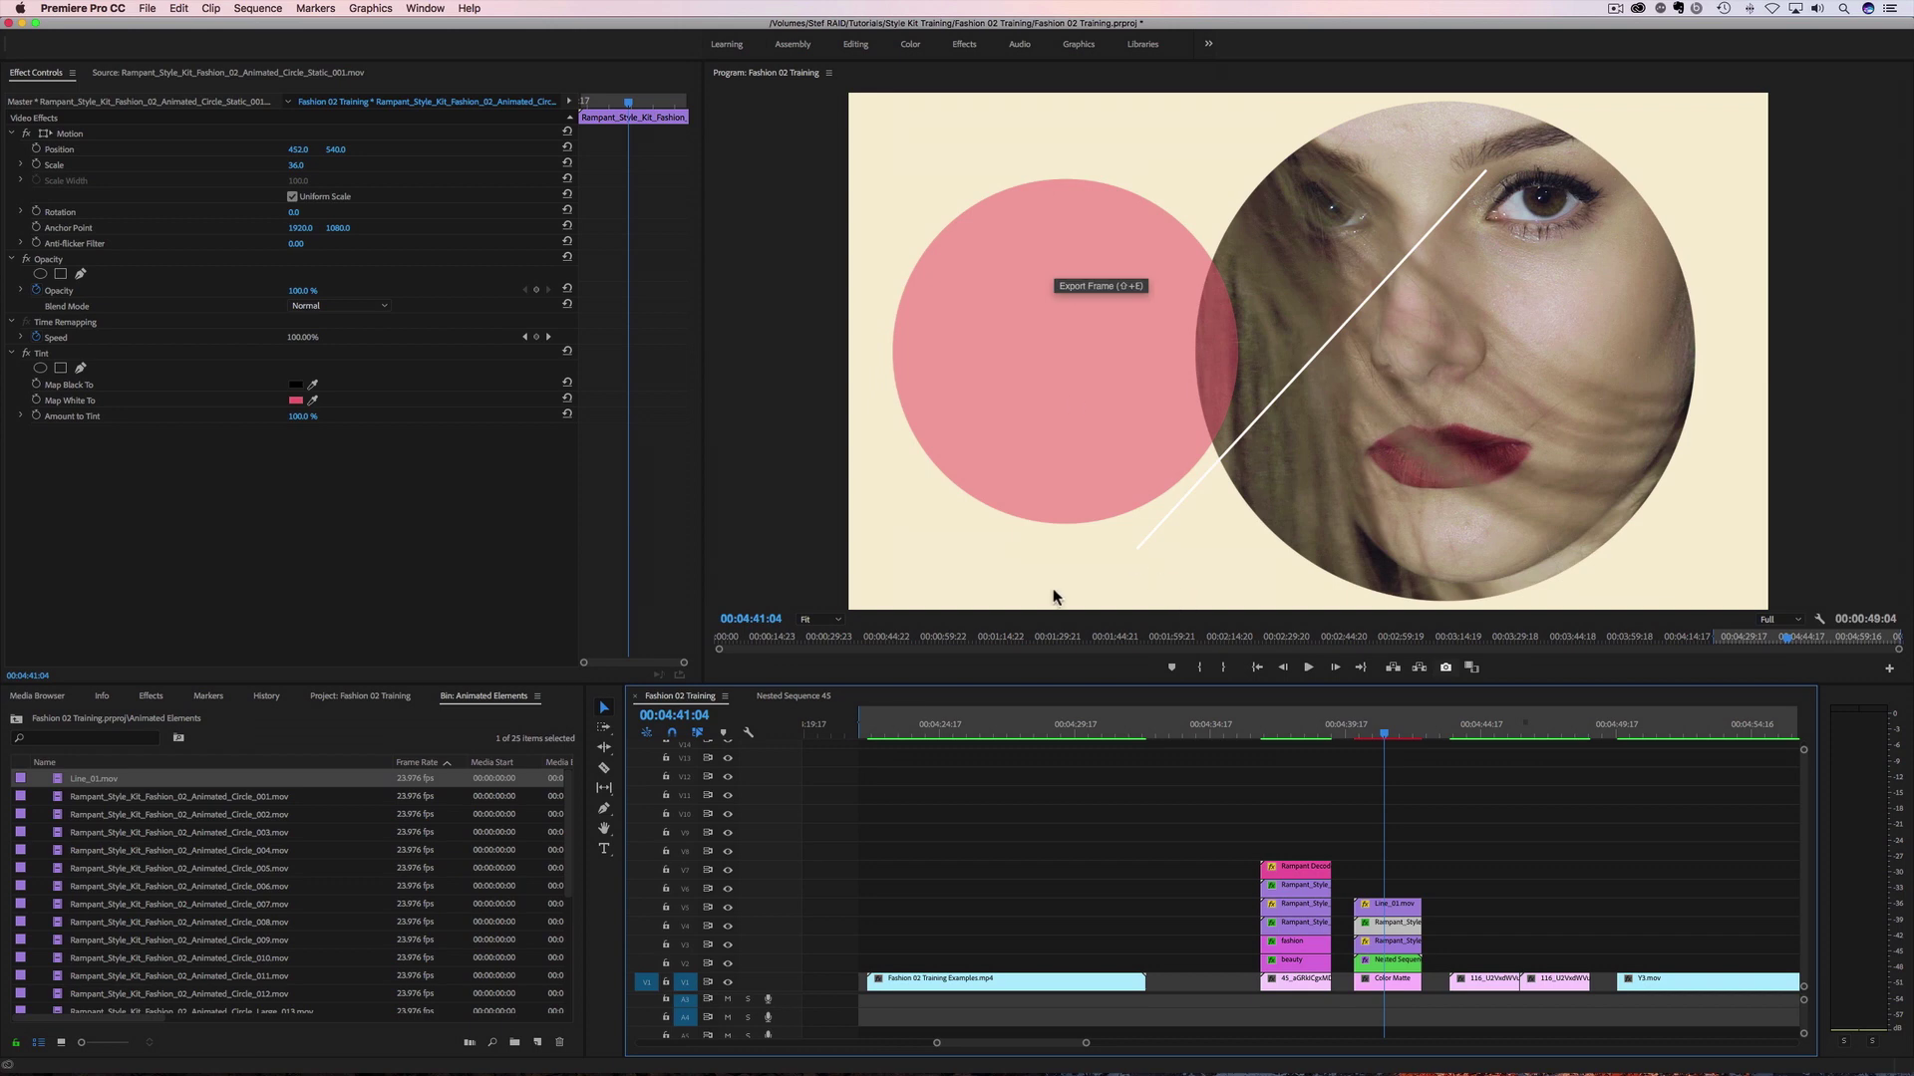
{"action": "left_click", "coordinate": [601, 849]}
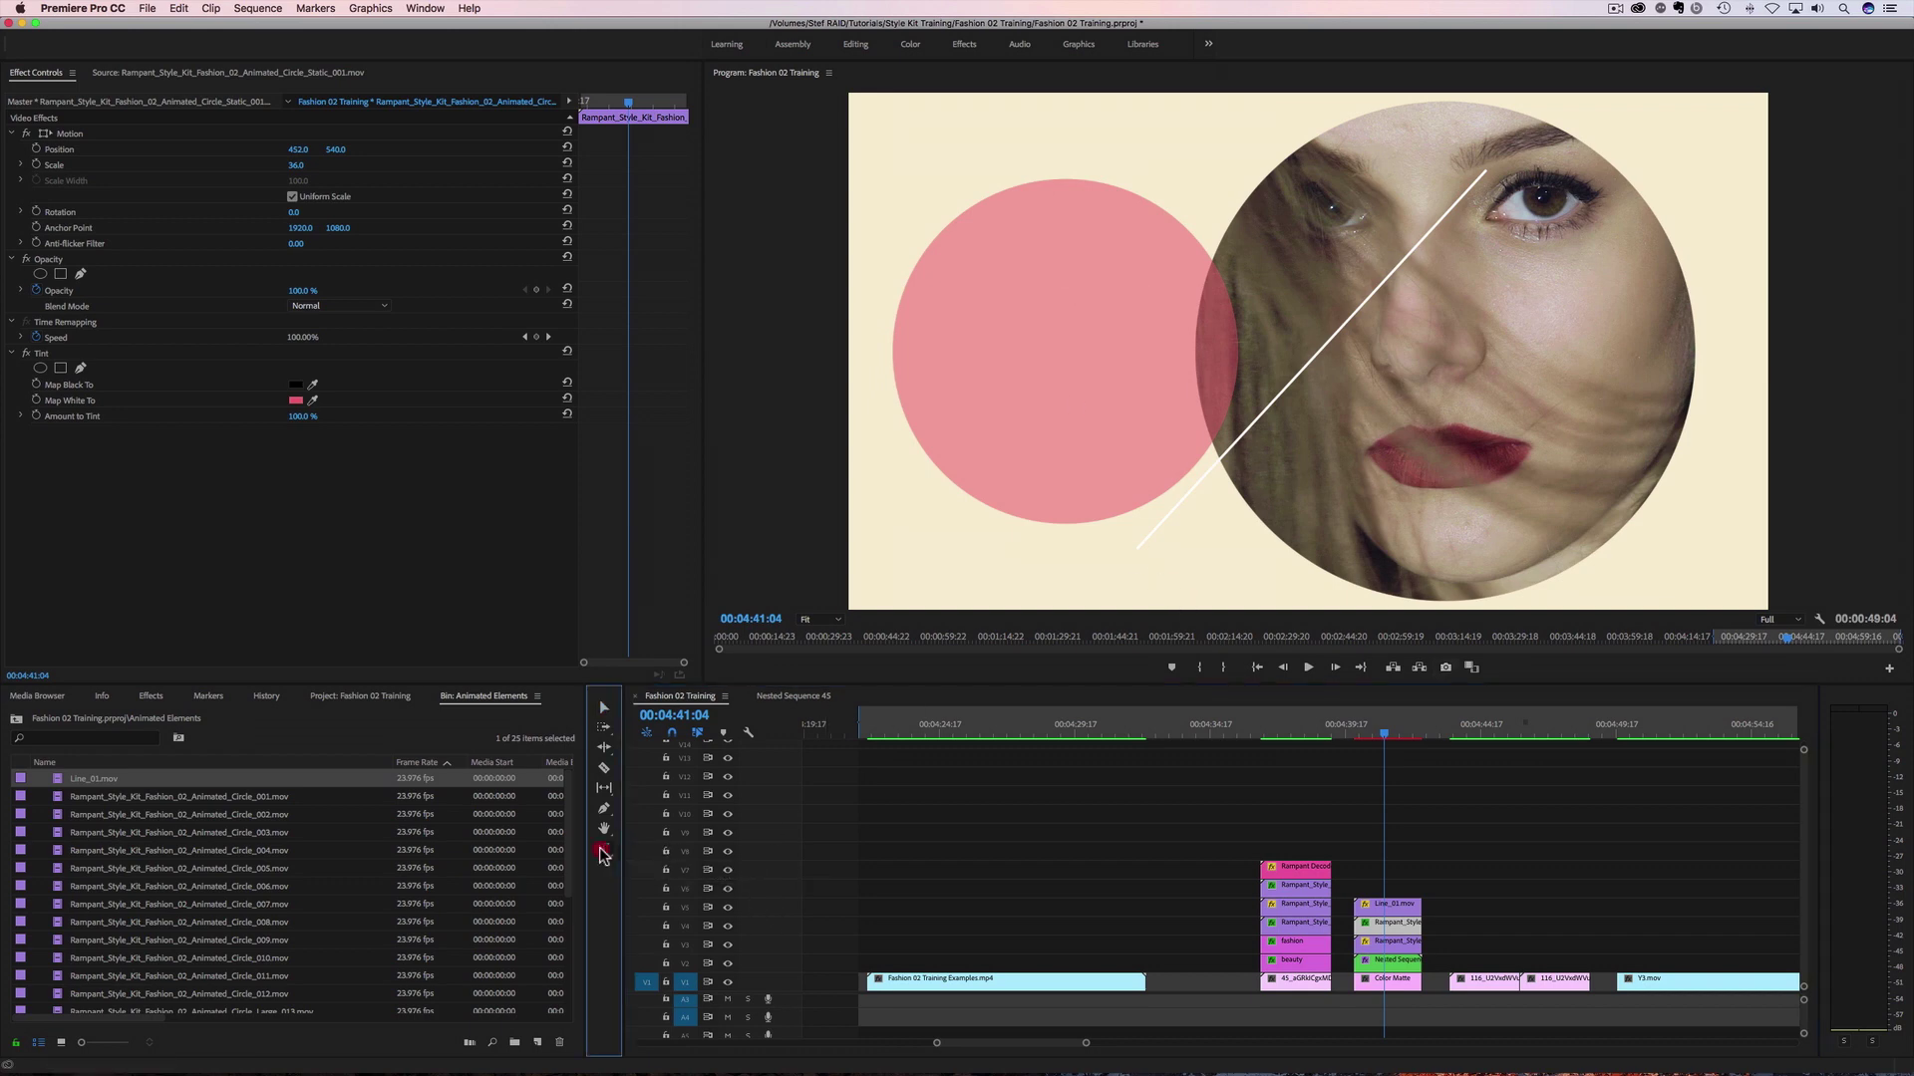
{"action": "left_click", "coordinate": [922, 231]}
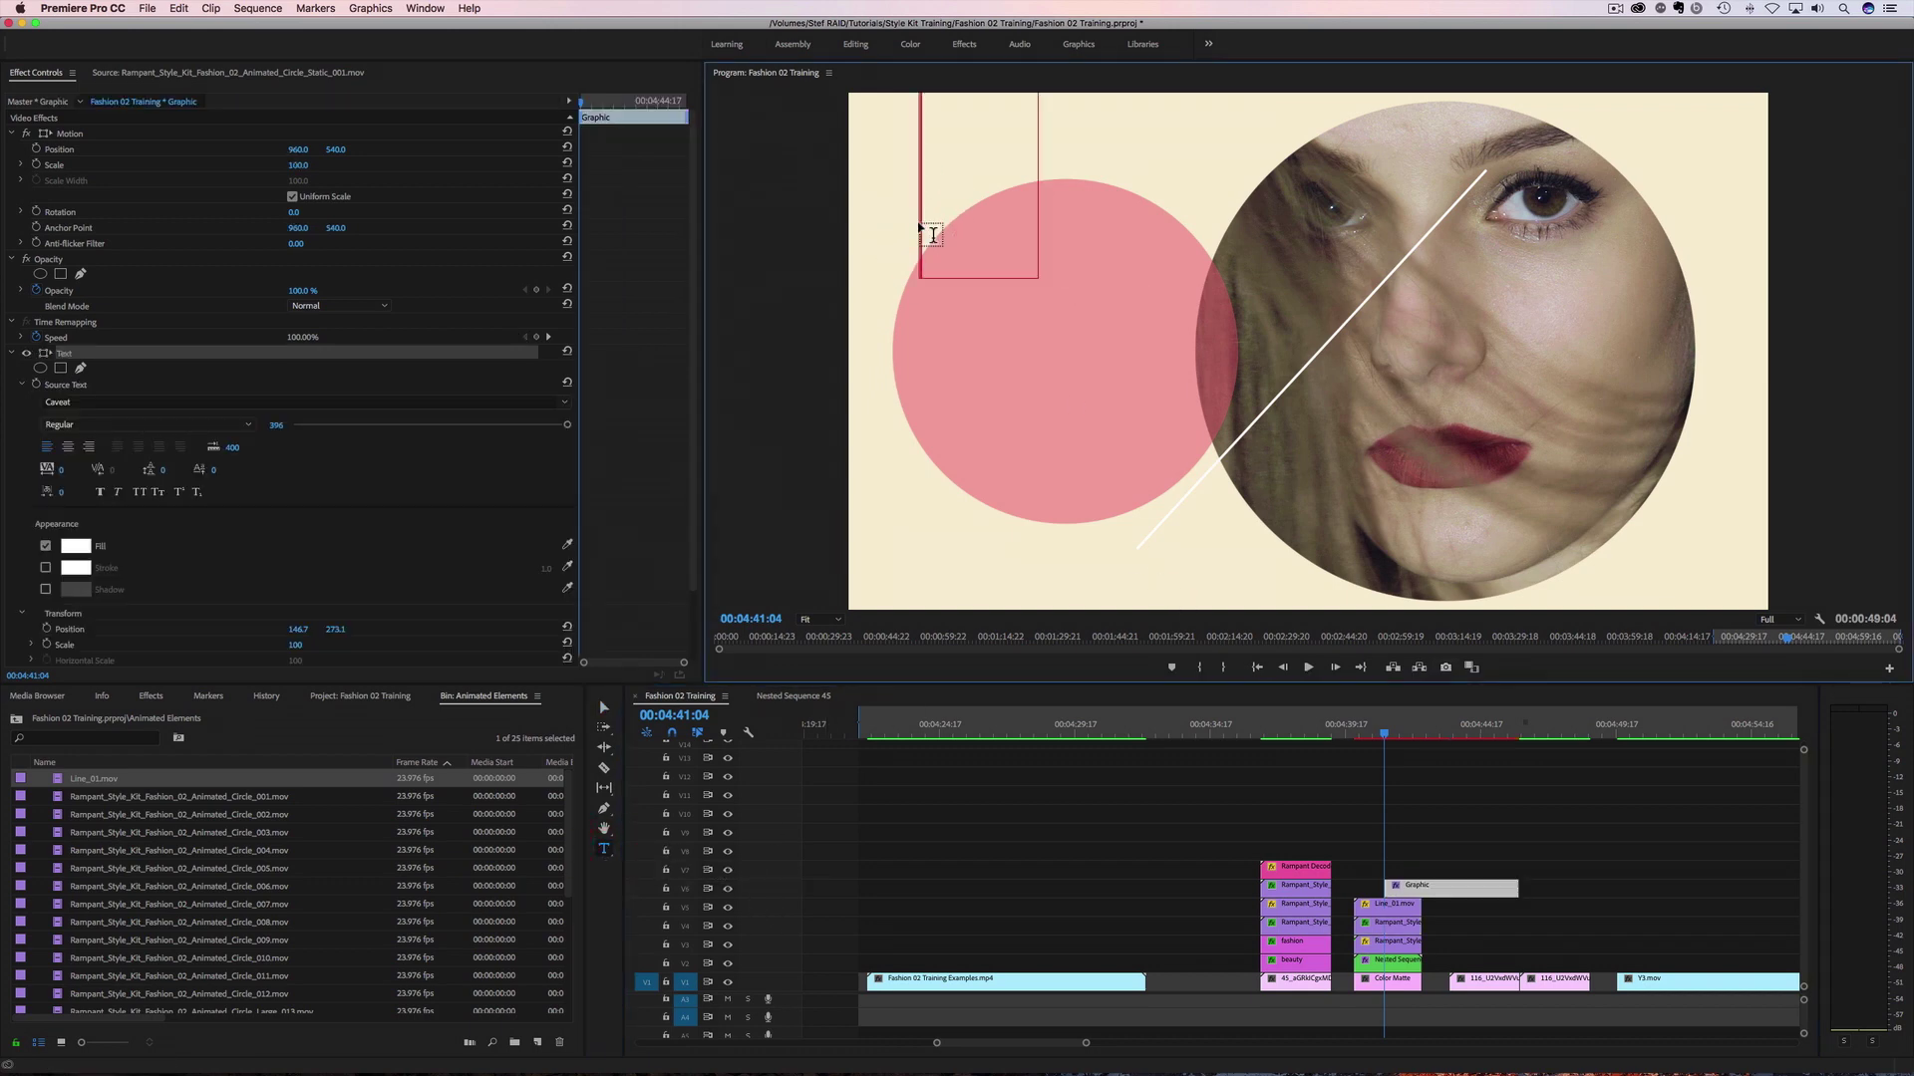
{"action": "type", "text": "beauty"}
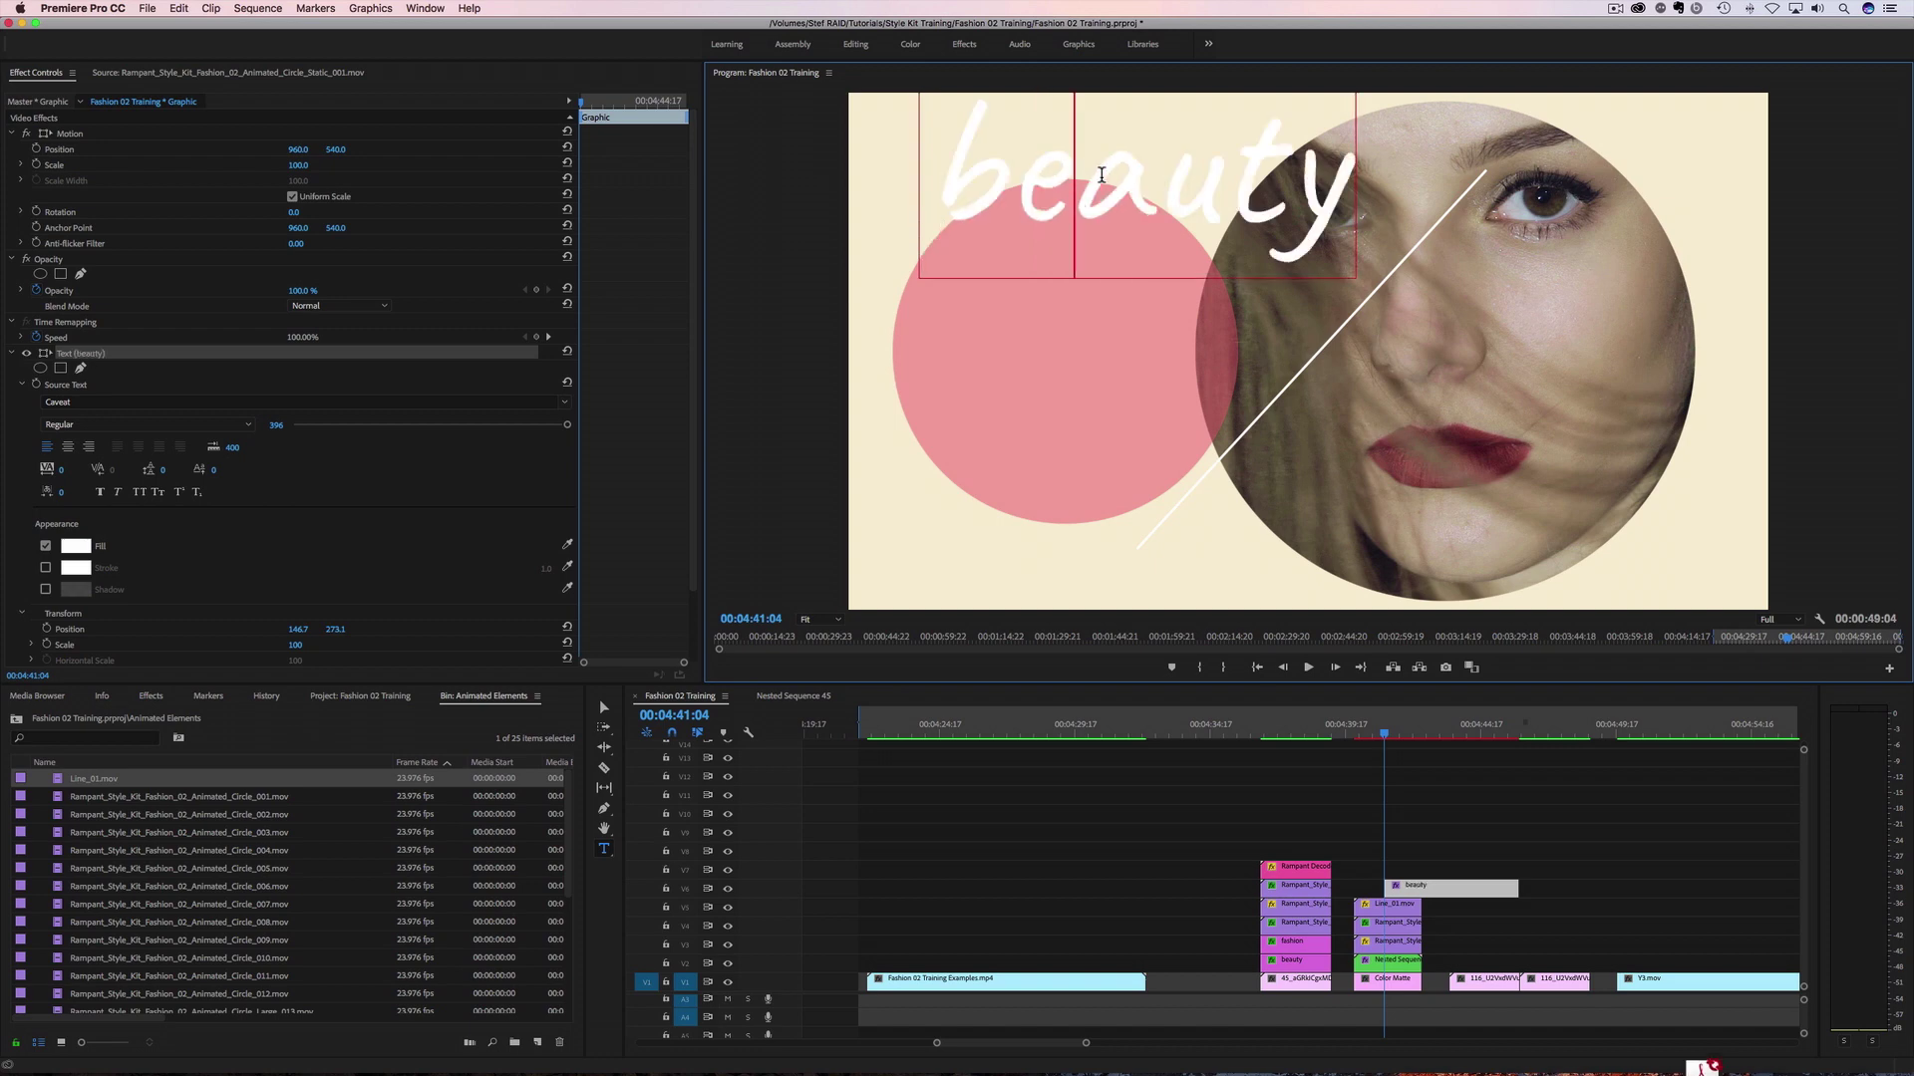
Set the beauty text's font to Montserrat Thin and its font size to 218.
{"action": "double_click", "coordinate": [1101, 175]}
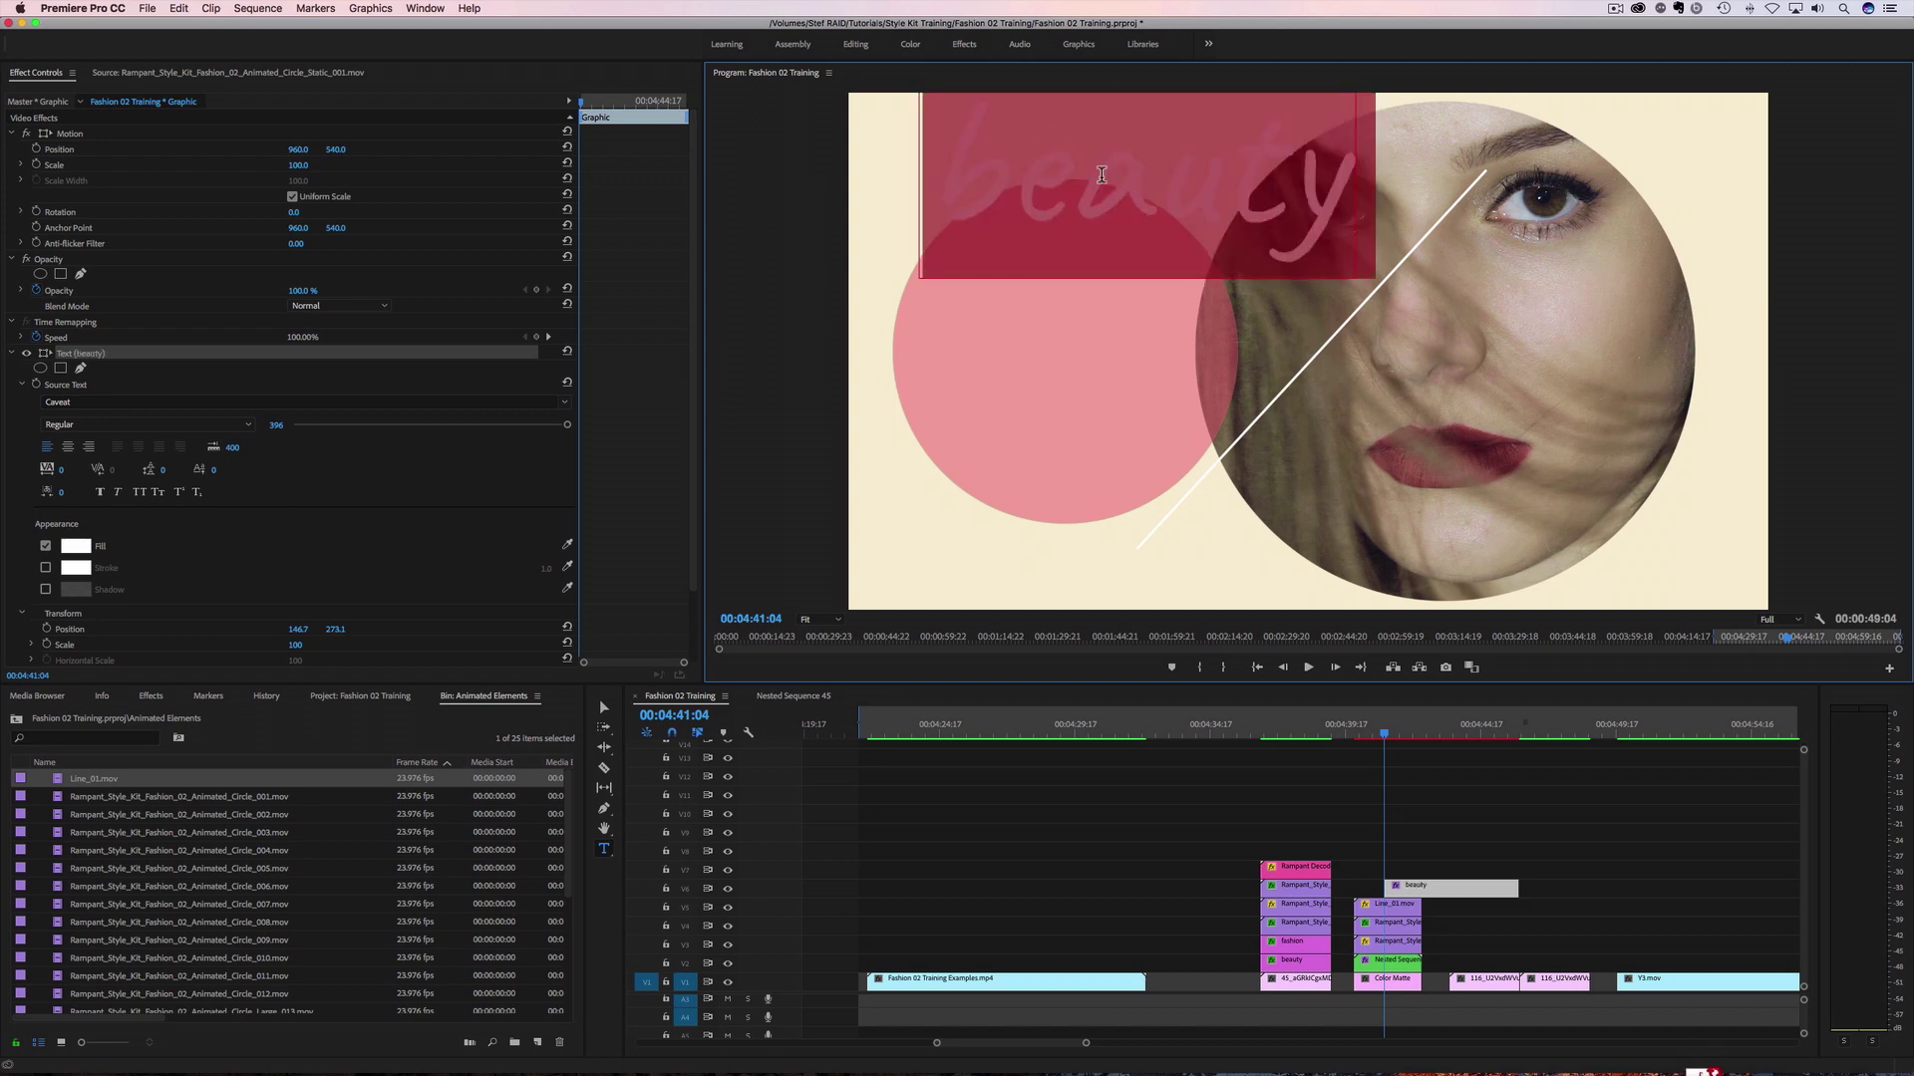
{"action": "left_click", "coordinate": [566, 400]}
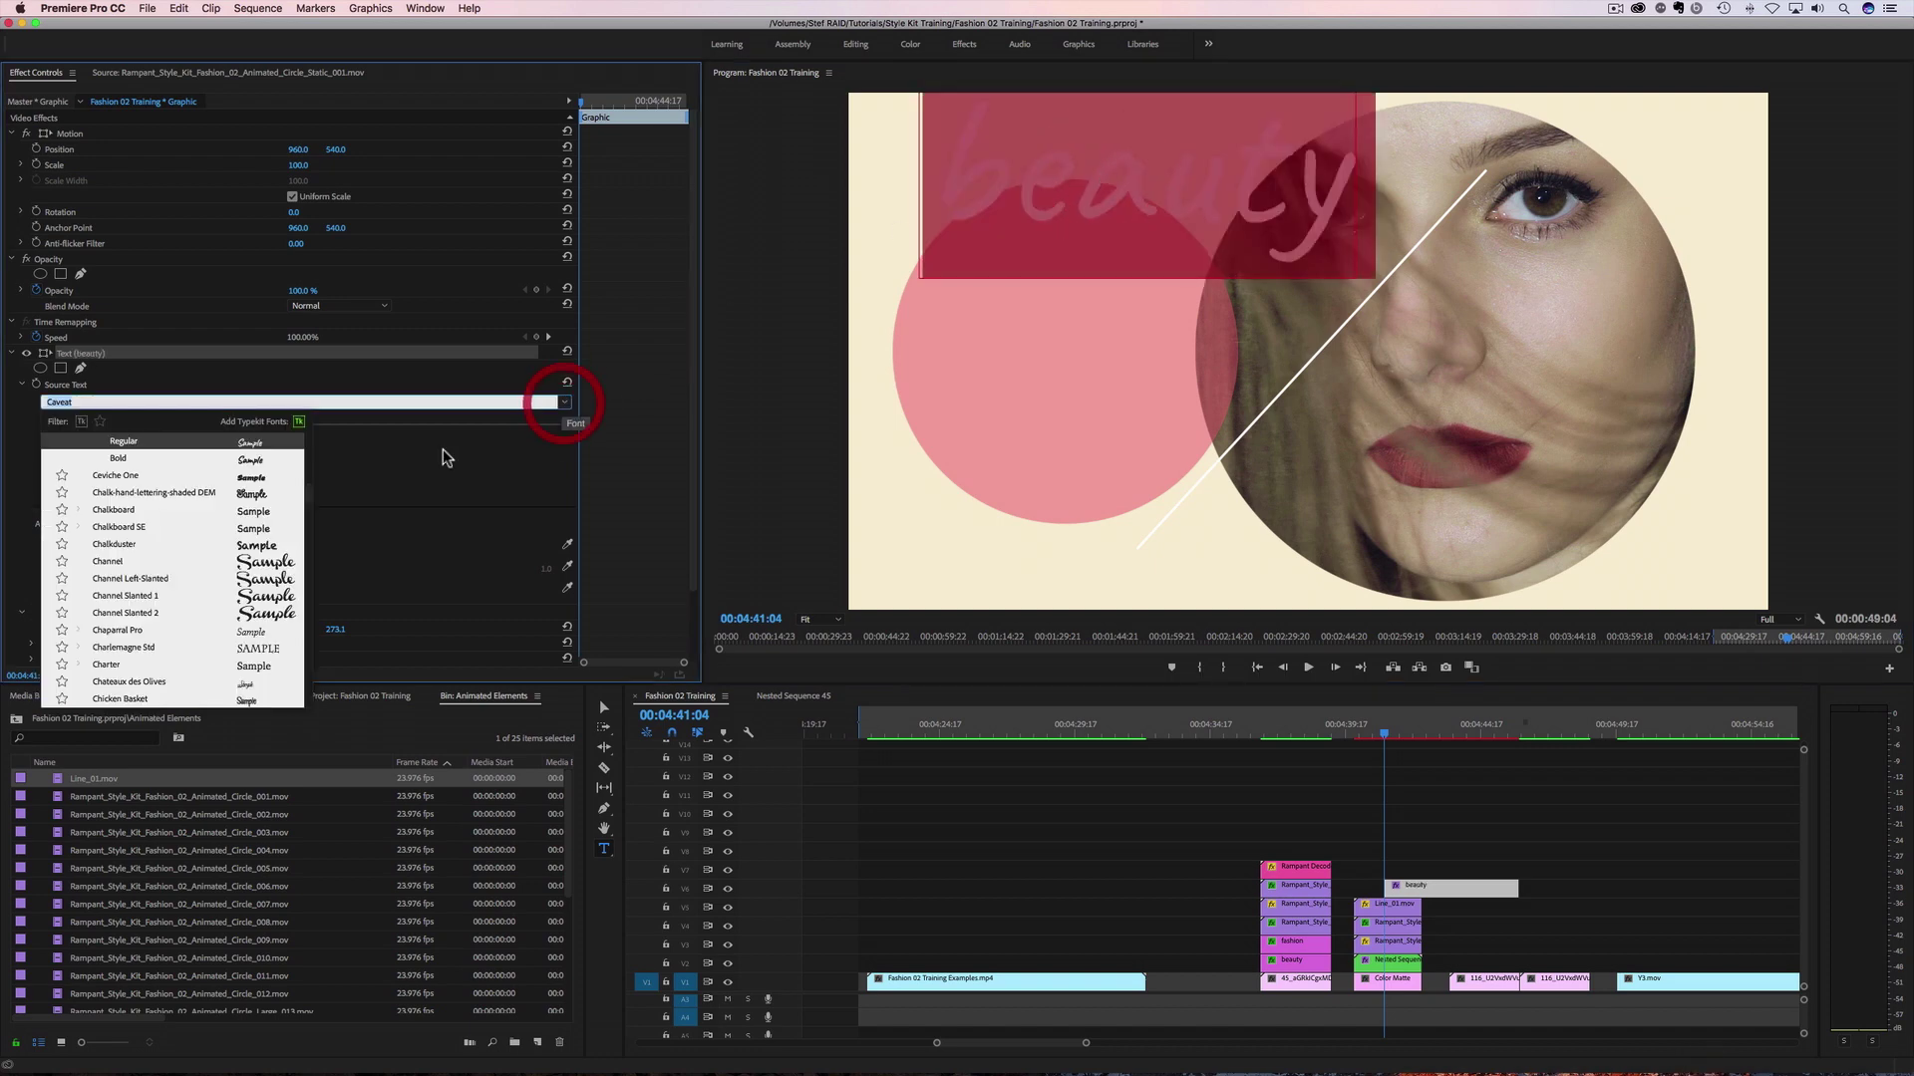
{"action": "scroll", "coordinate": [228, 574], "scroll_direction": "down", "scroll_amount": 5}
{"action": "scroll", "coordinate": [228, 573], "scroll_direction": "down", "scroll_amount": 15}
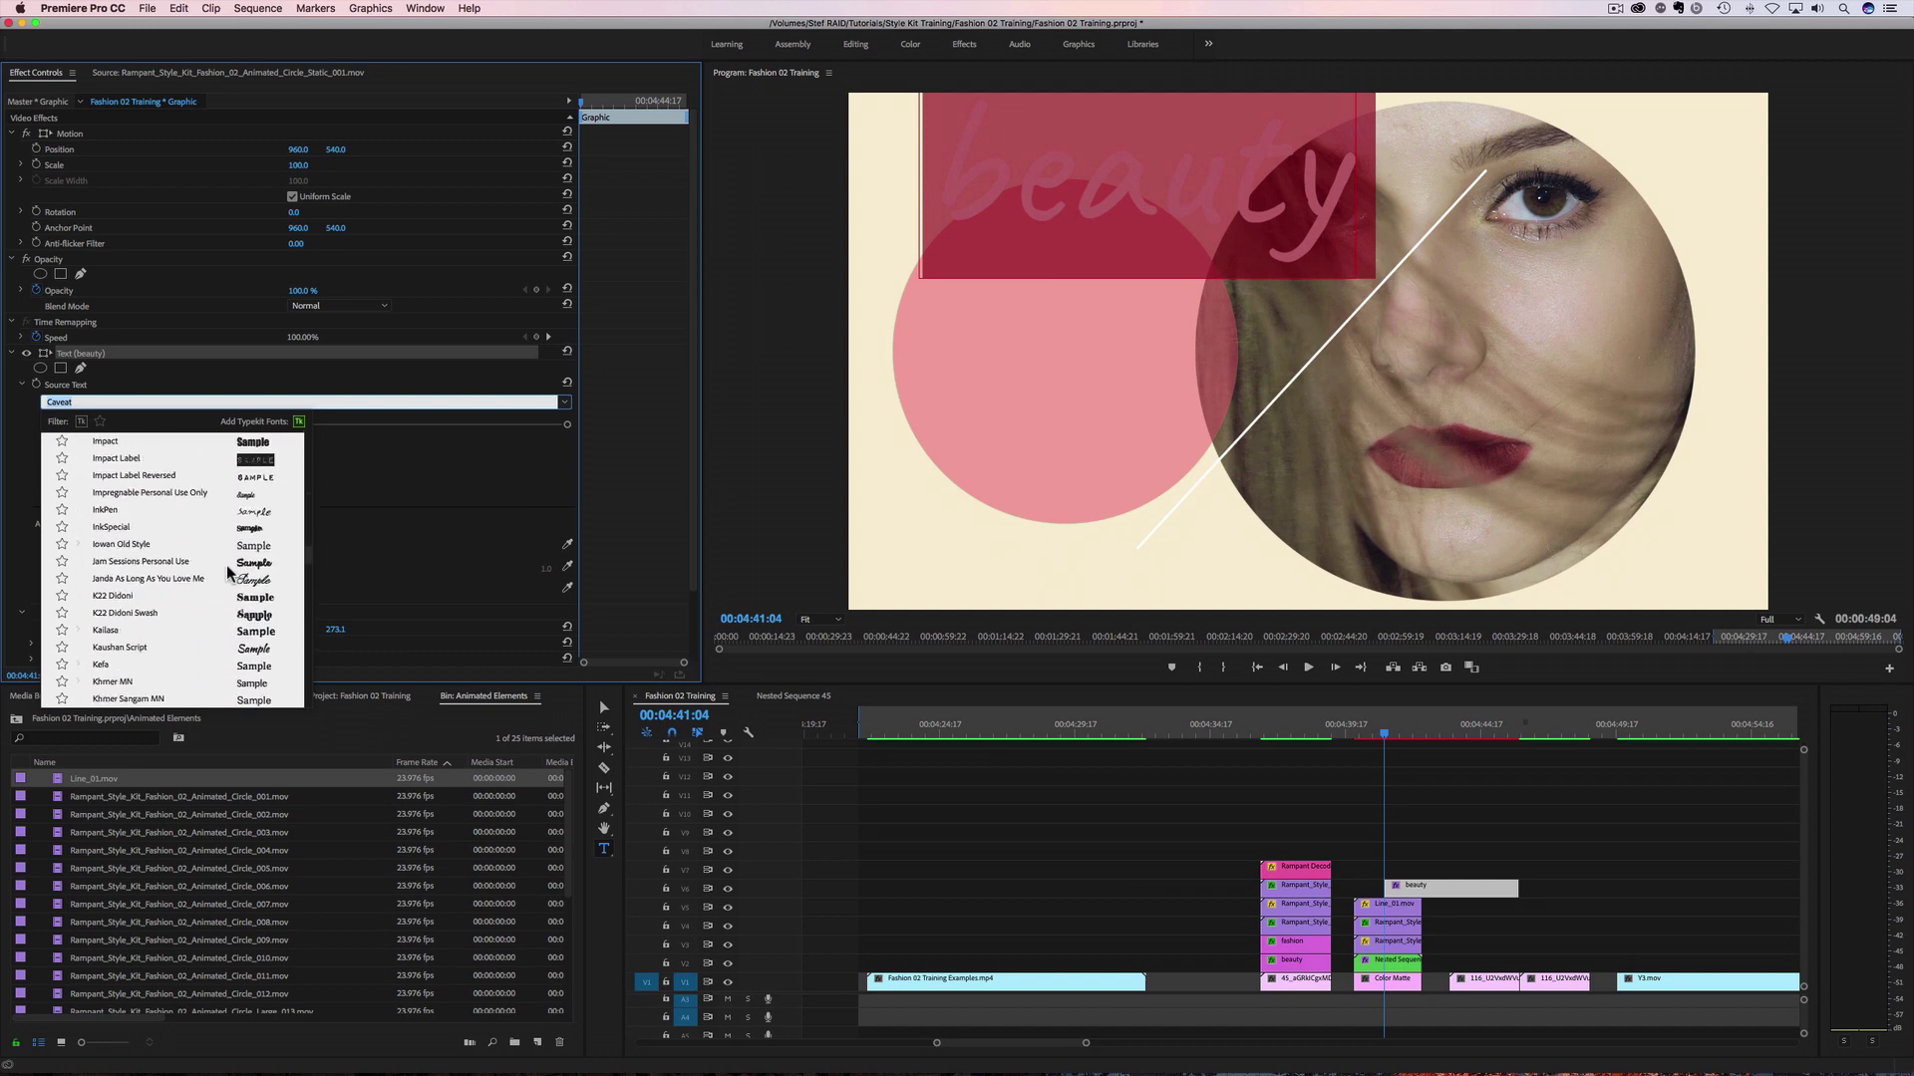
{"action": "scroll", "coordinate": [228, 573], "scroll_direction": "down", "scroll_amount": 6}
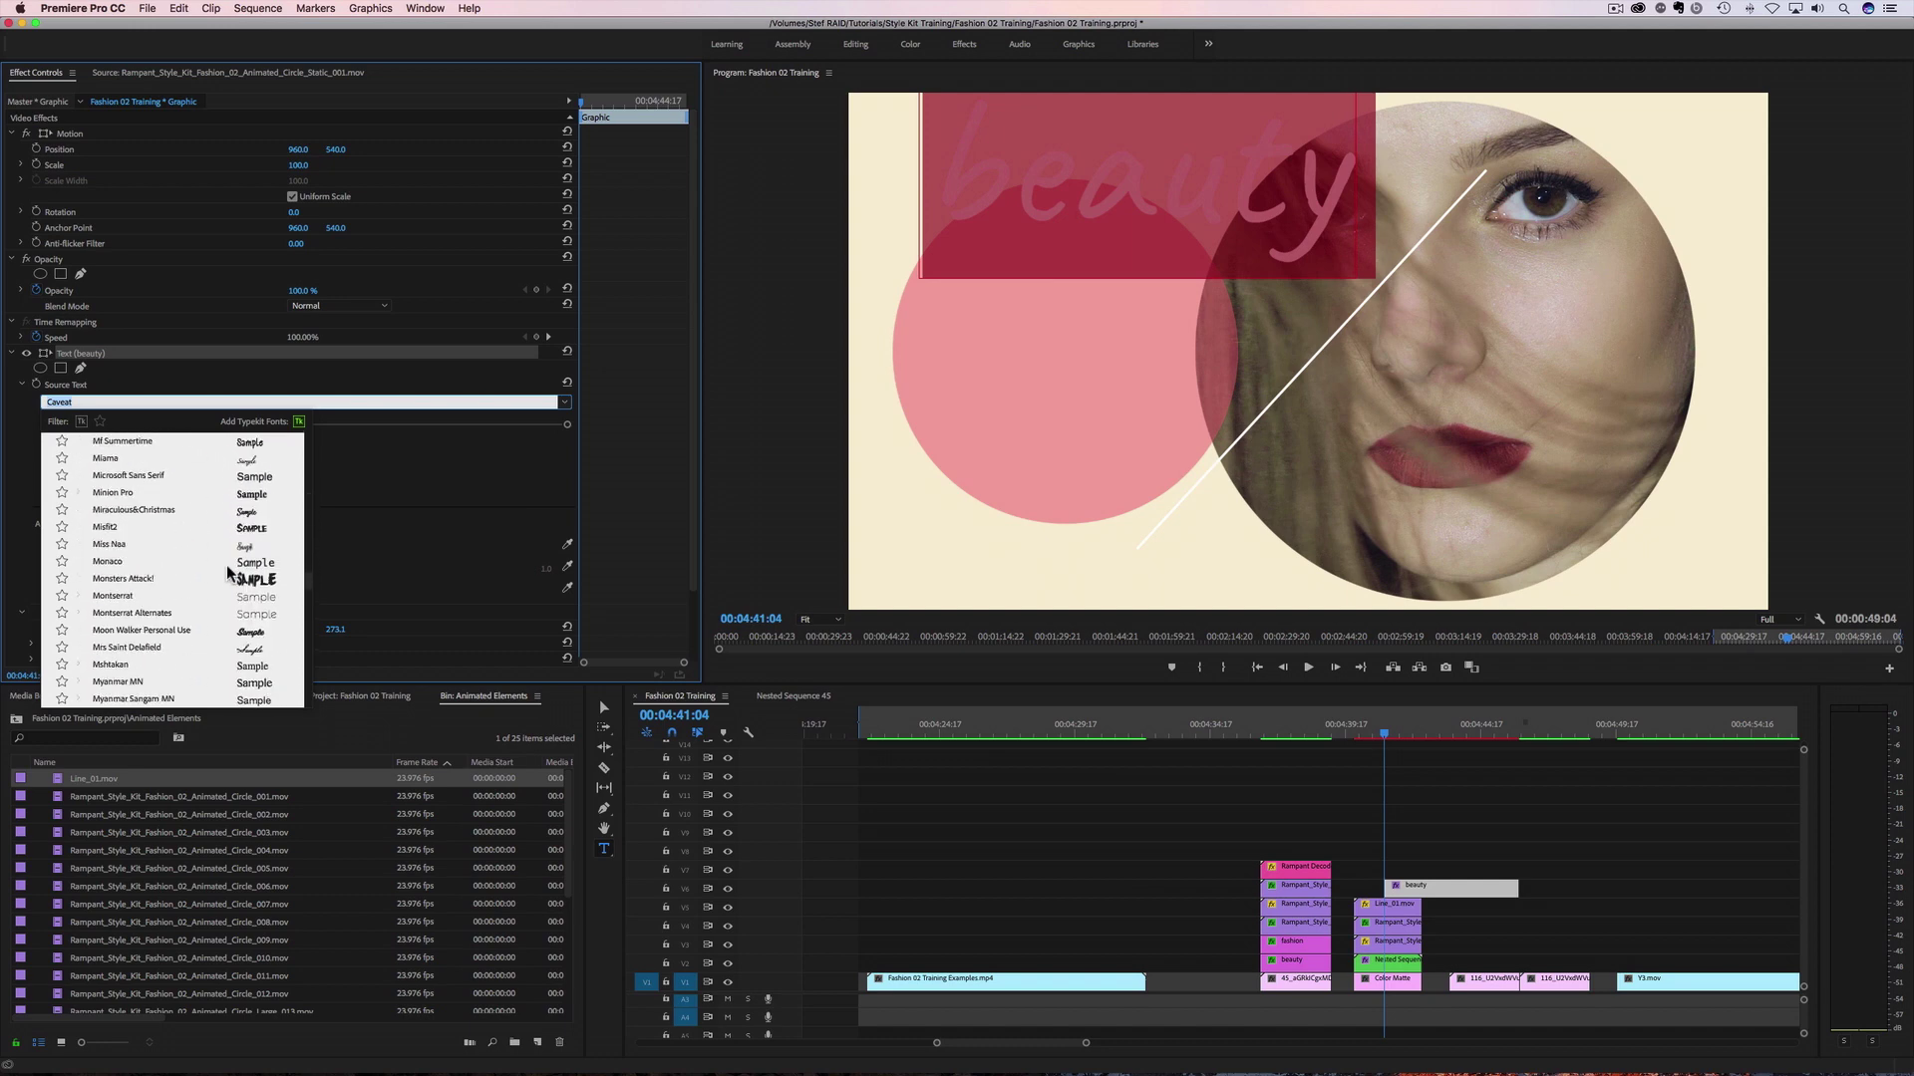
{"action": "left_click", "coordinate": [135, 598]}
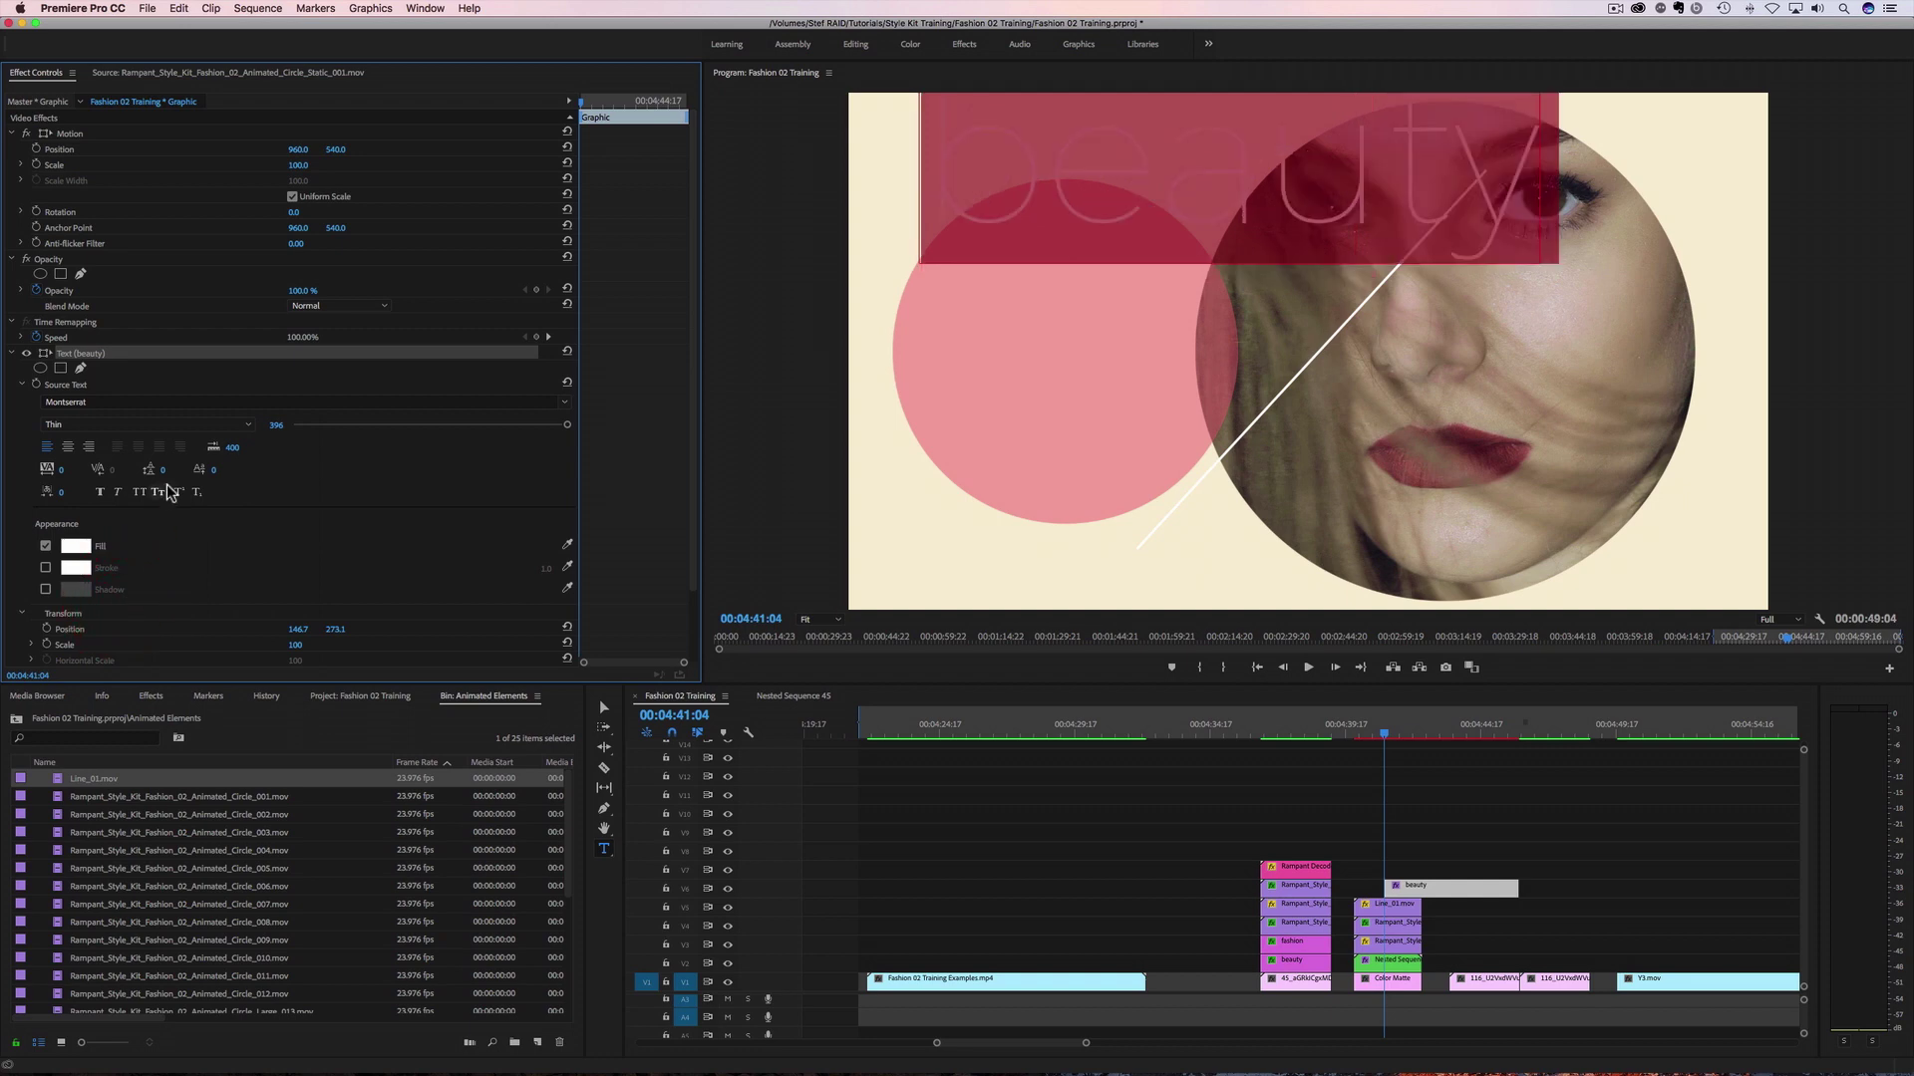
{"action": "left_click_drag", "start_coordinate": [260, 439], "coordinate": [444, 435]}
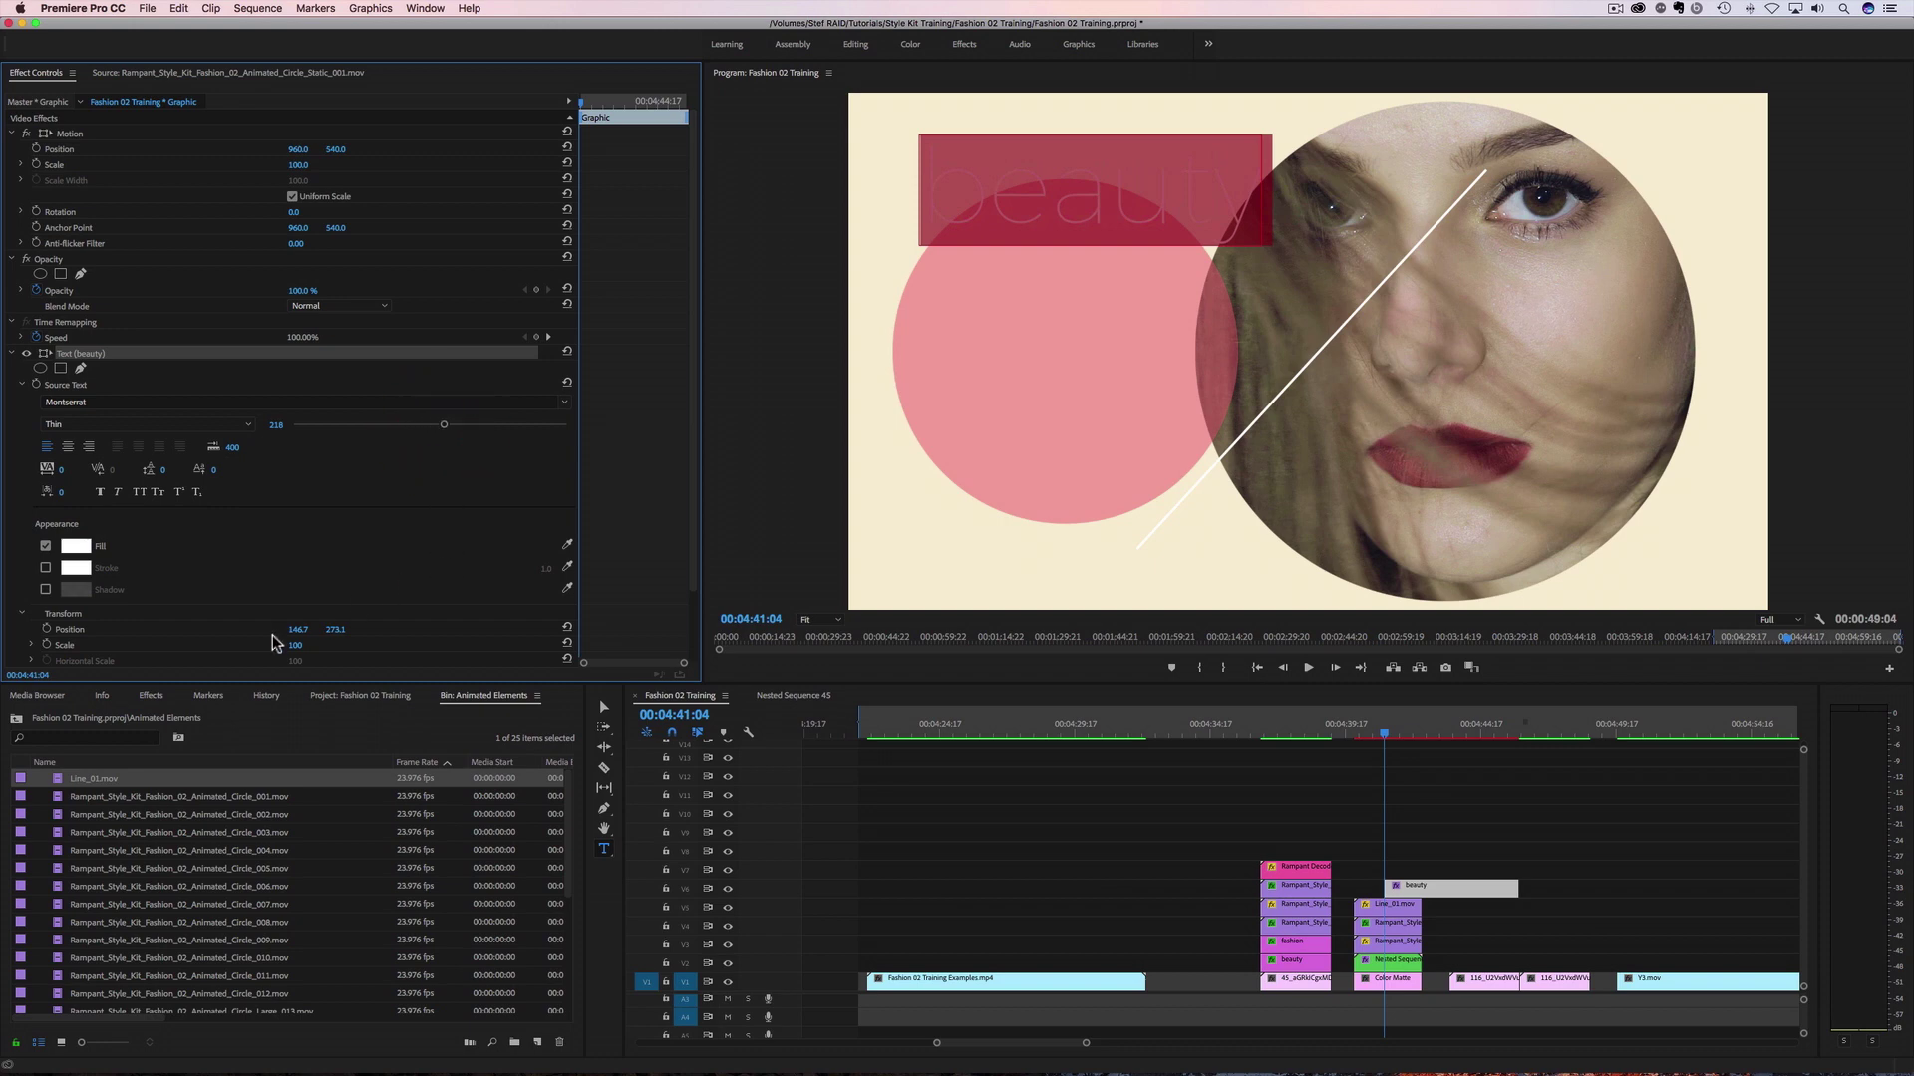
Lower the beauty text to vertical position 394.1 and fit its clip to the start and end of the layout's clips.
{"action": "left_click_drag", "start_coordinate": [332, 638], "coordinate": [1281, 847]}
{"action": "left_click_drag", "start_coordinate": [1440, 892], "coordinate": [1420, 887]}
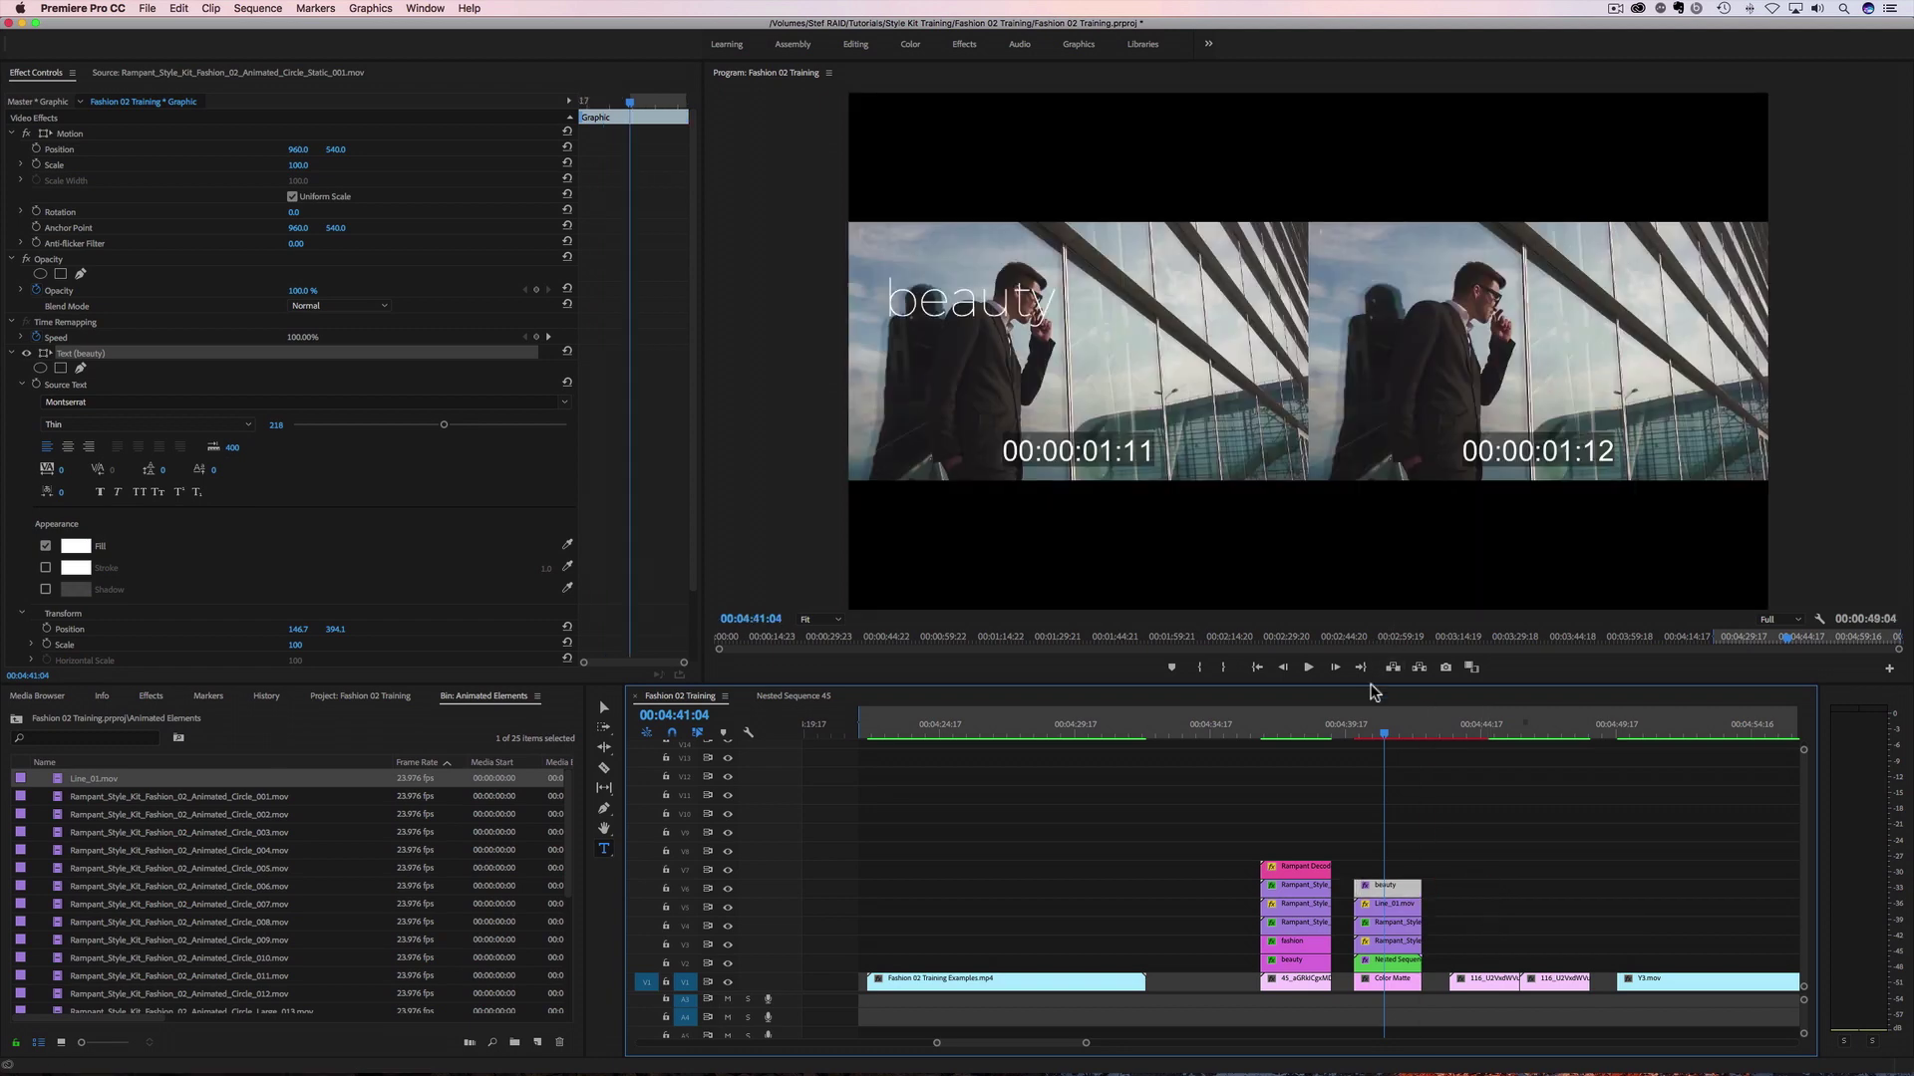
{"action": "left_click_drag", "start_coordinate": [1383, 737], "coordinate": [1371, 738]}
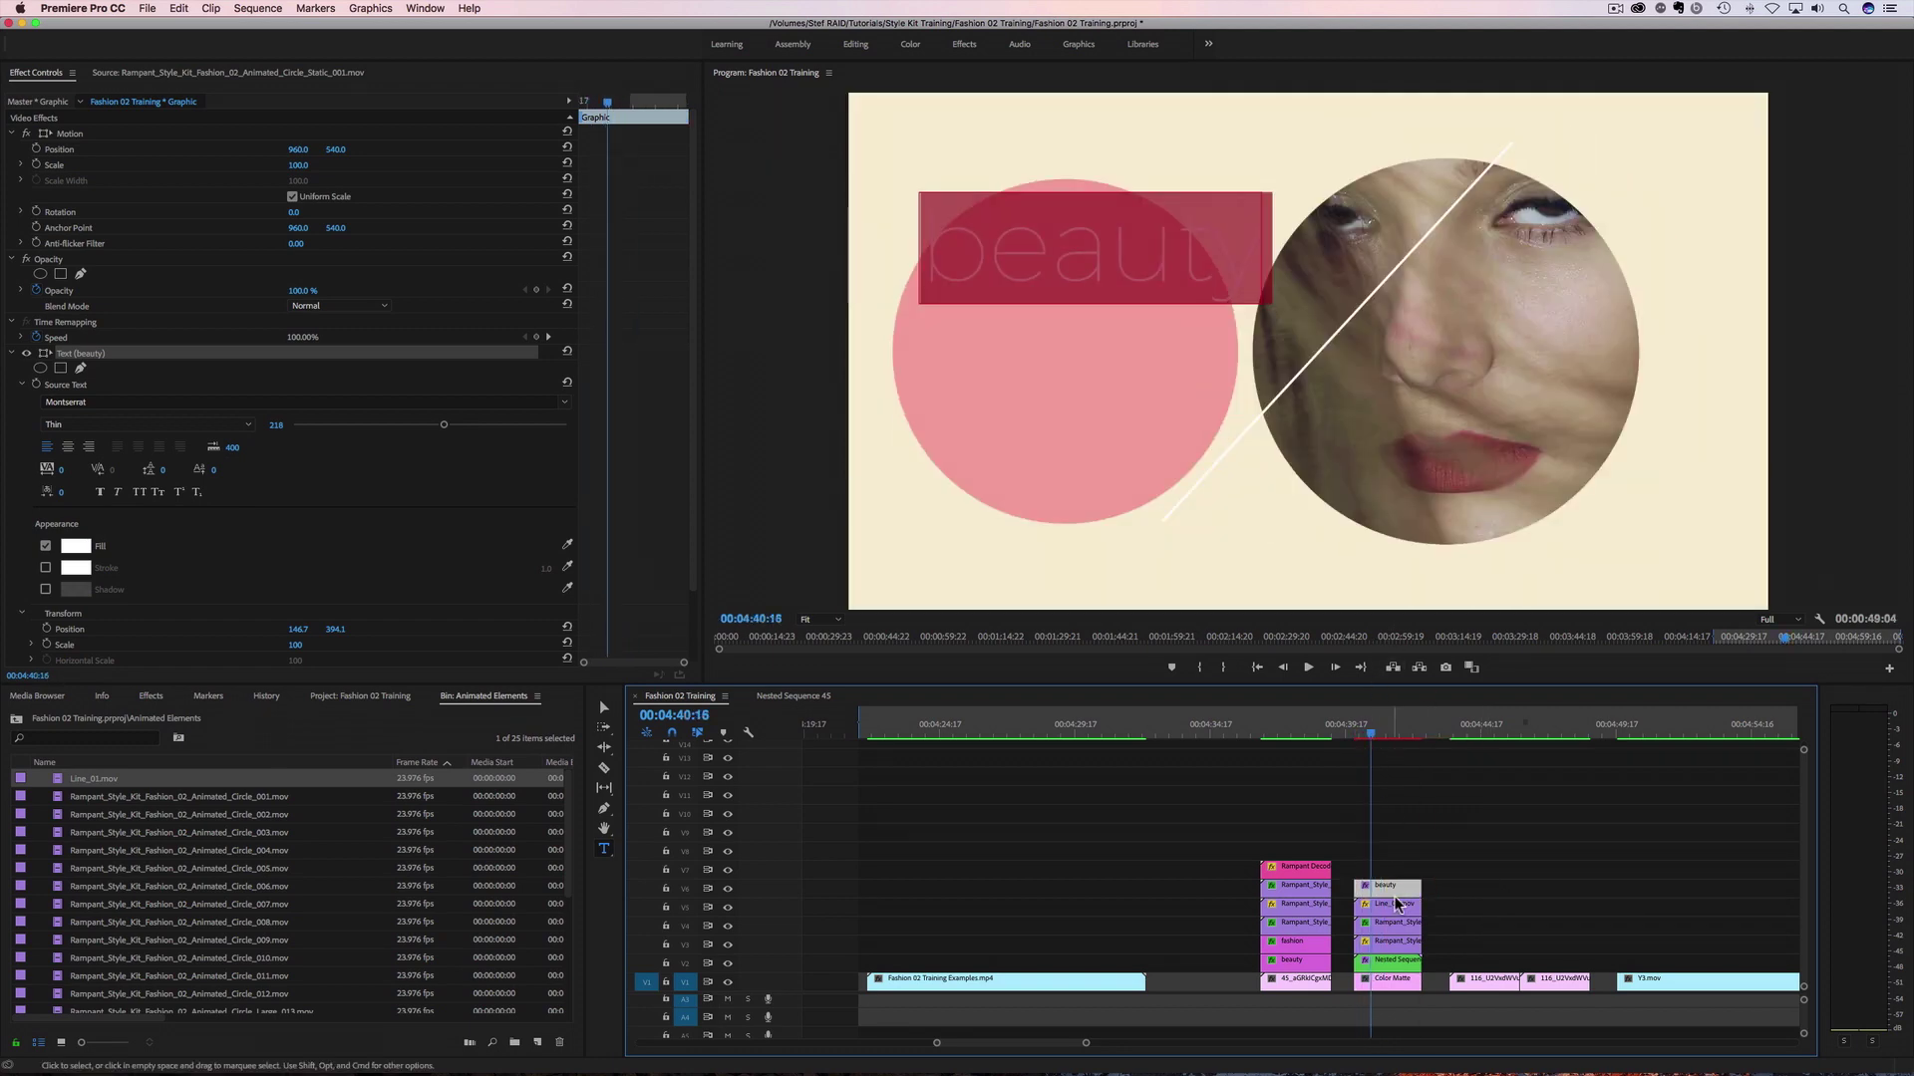
Duplicate the beauty title onto the track above as a second line reading "fashion" at vertical position 651.1.
{"action": "left_click_drag", "start_coordinate": [1383, 894], "coordinate": [1384, 869]}
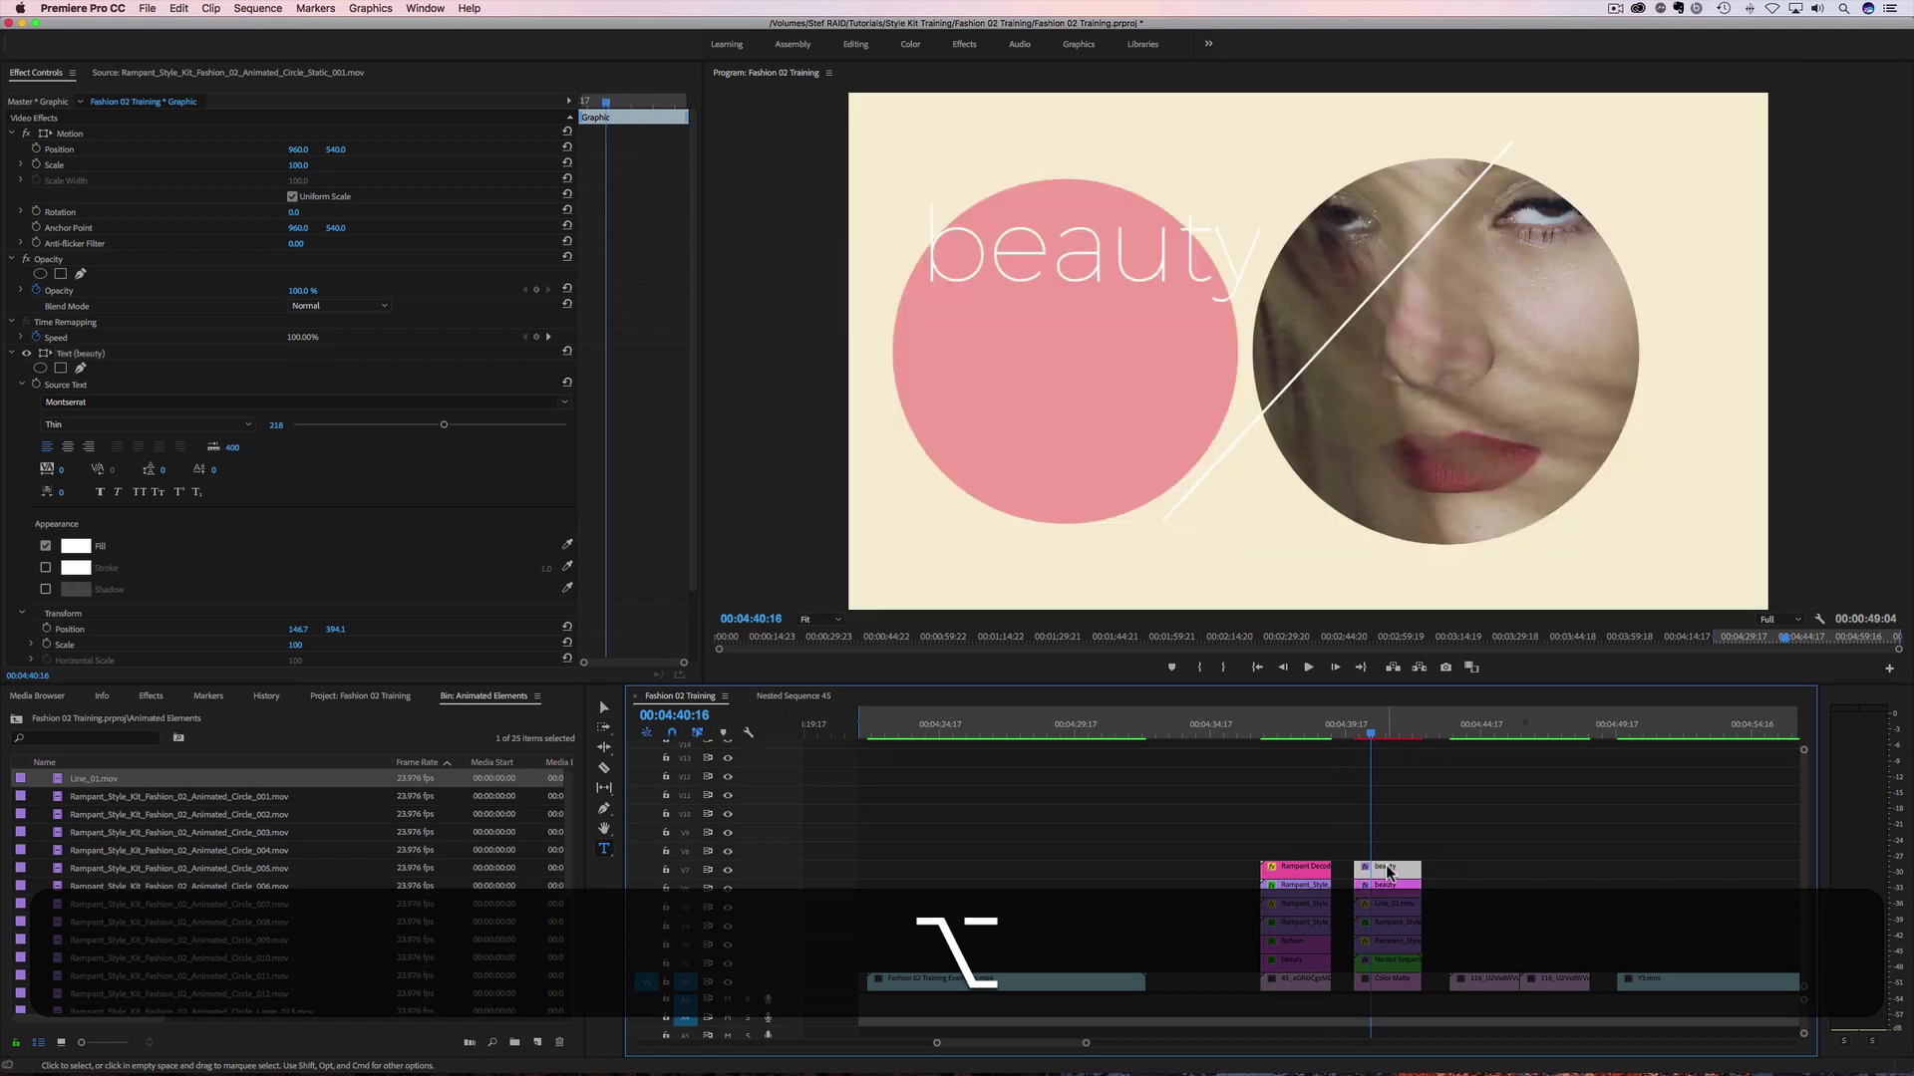
{"action": "left_click_drag", "start_coordinate": [334, 629], "coordinate": [379, 629]}
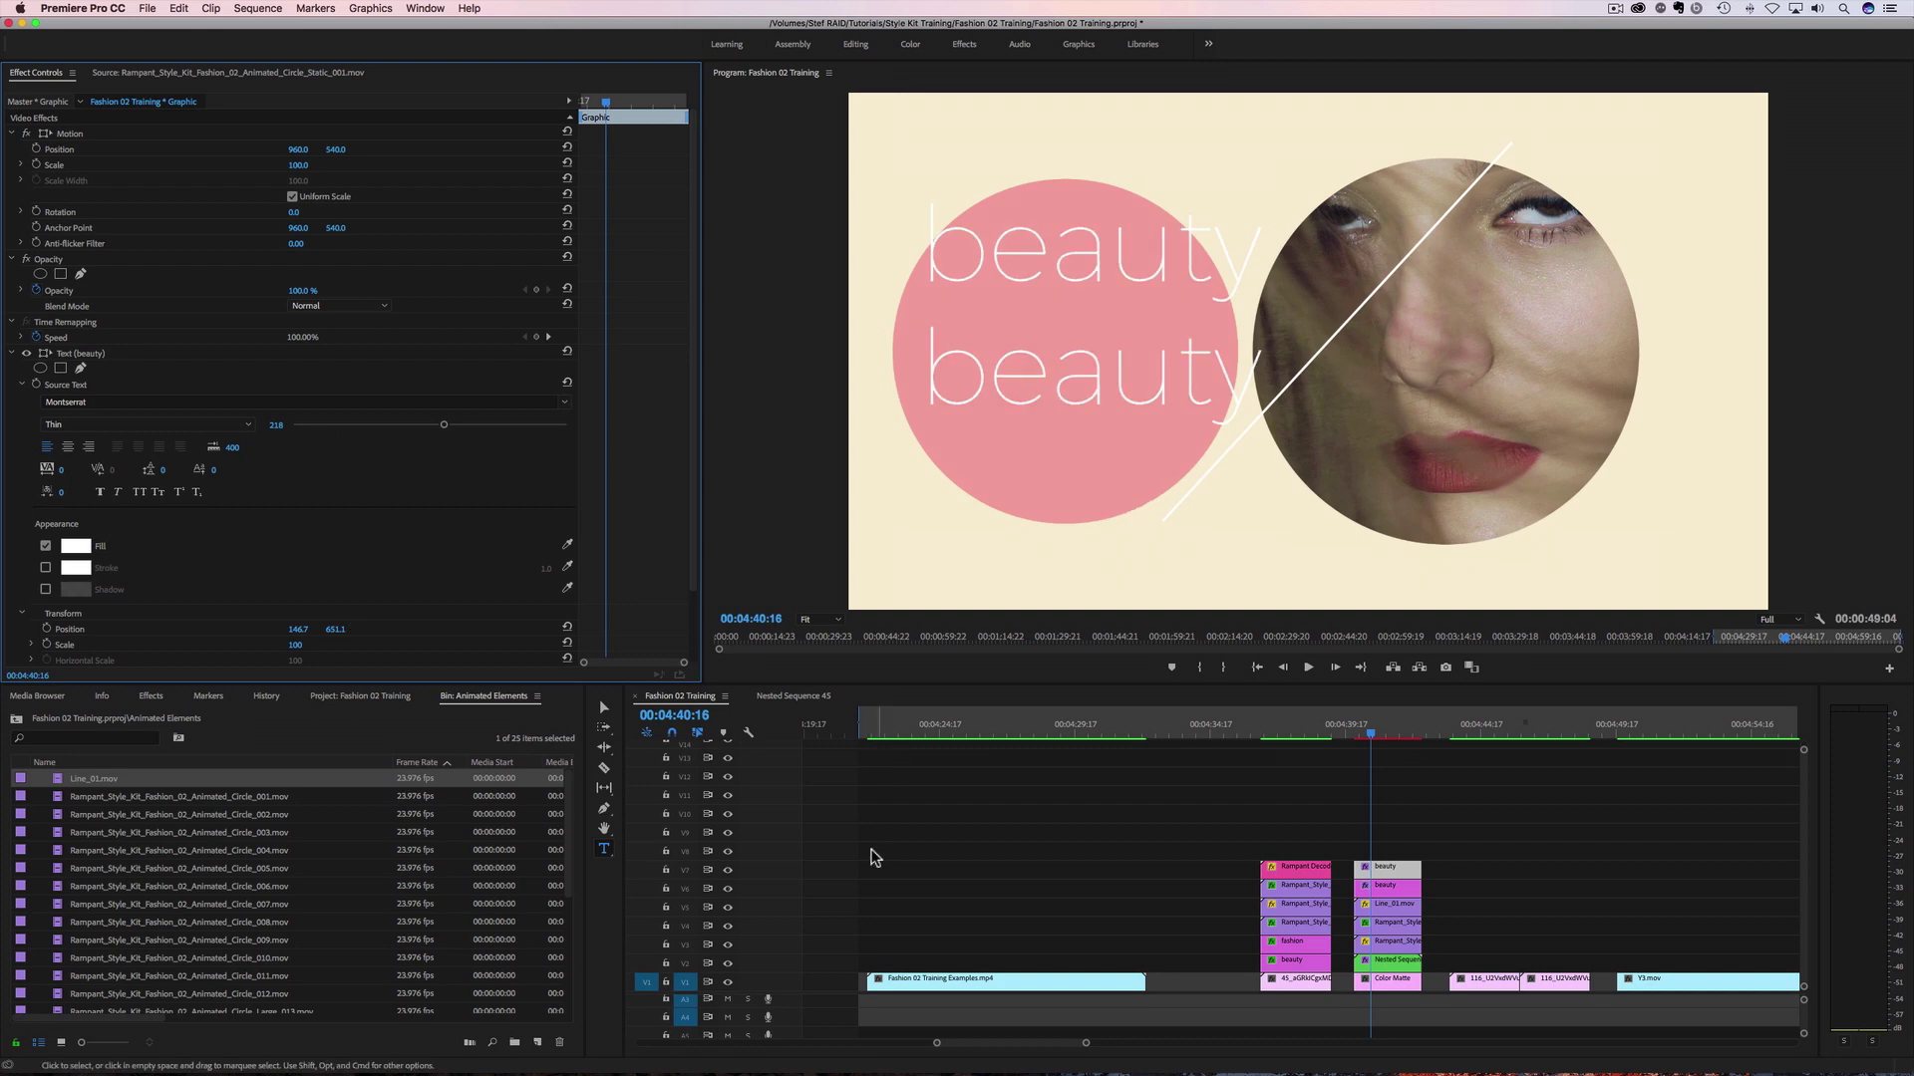
{"action": "double_click", "coordinate": [1074, 382]}
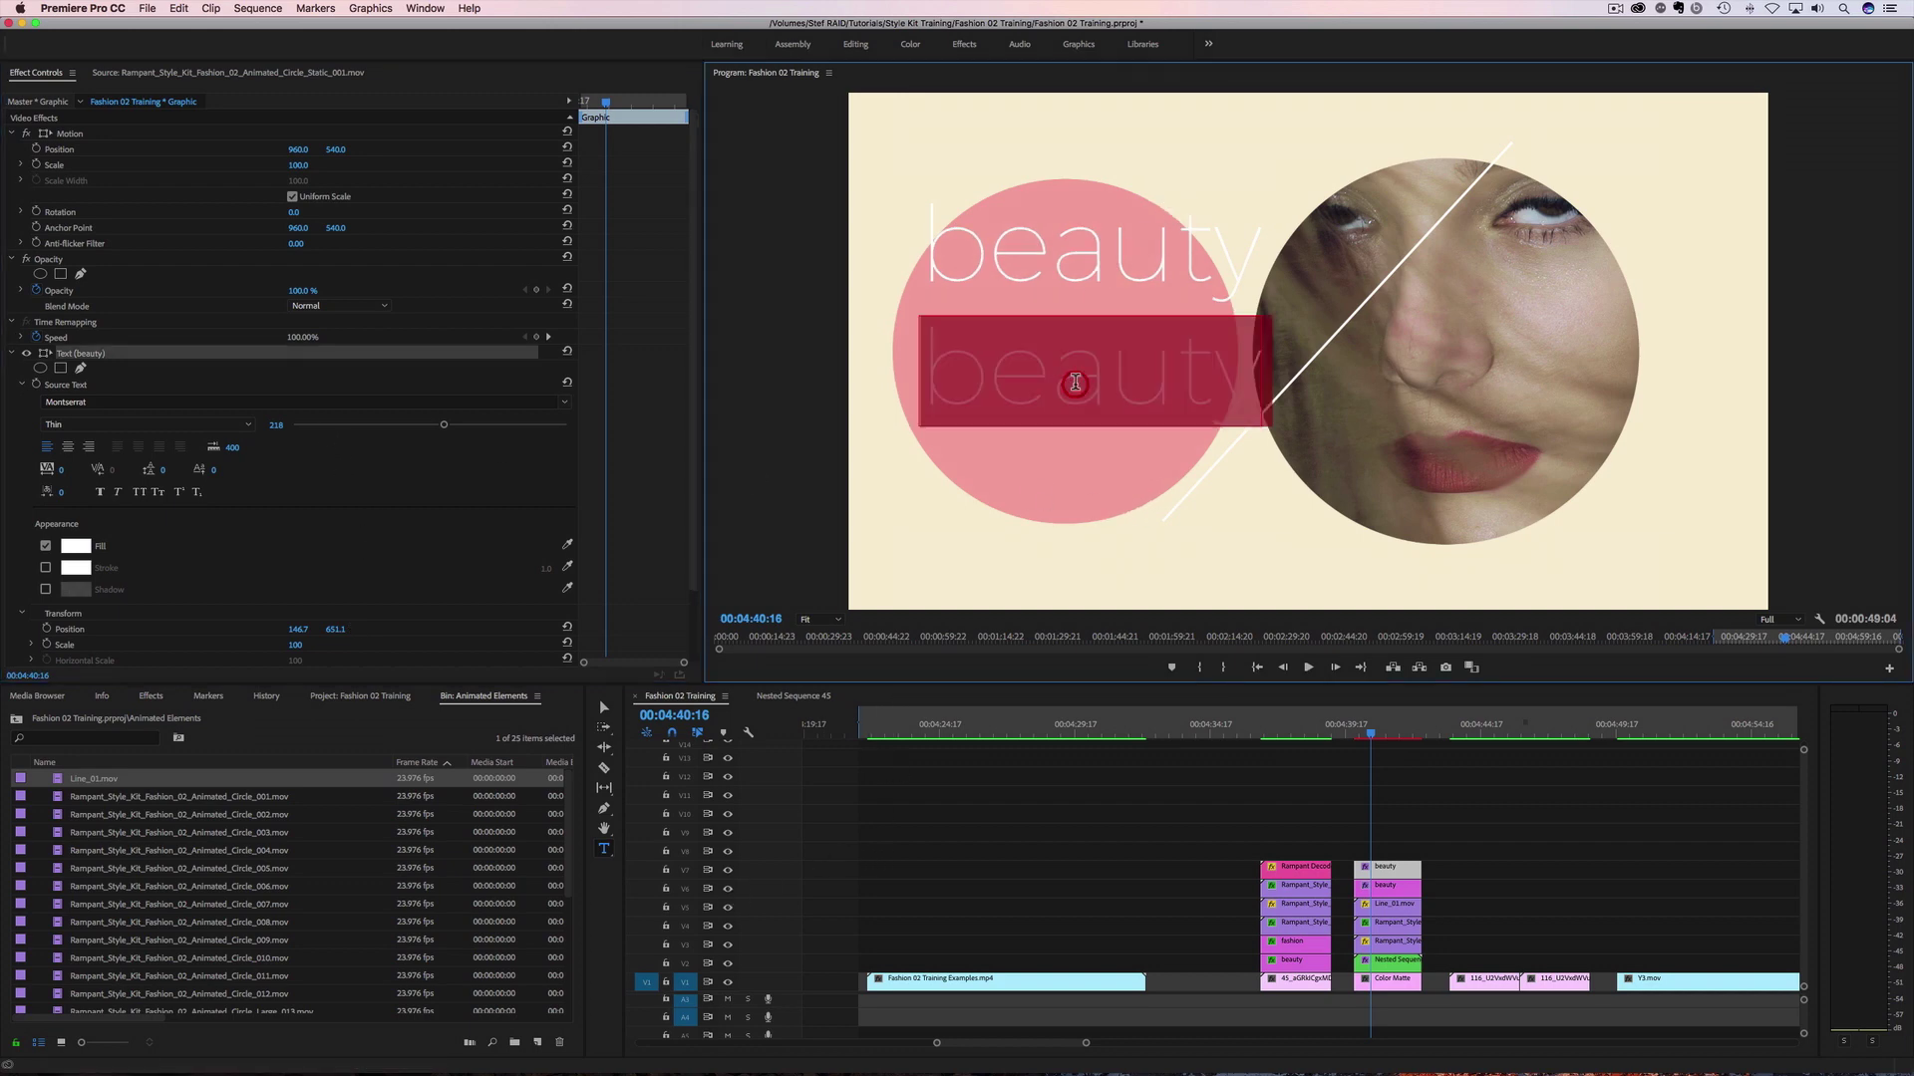
{"action": "type", "text": "fashion"}
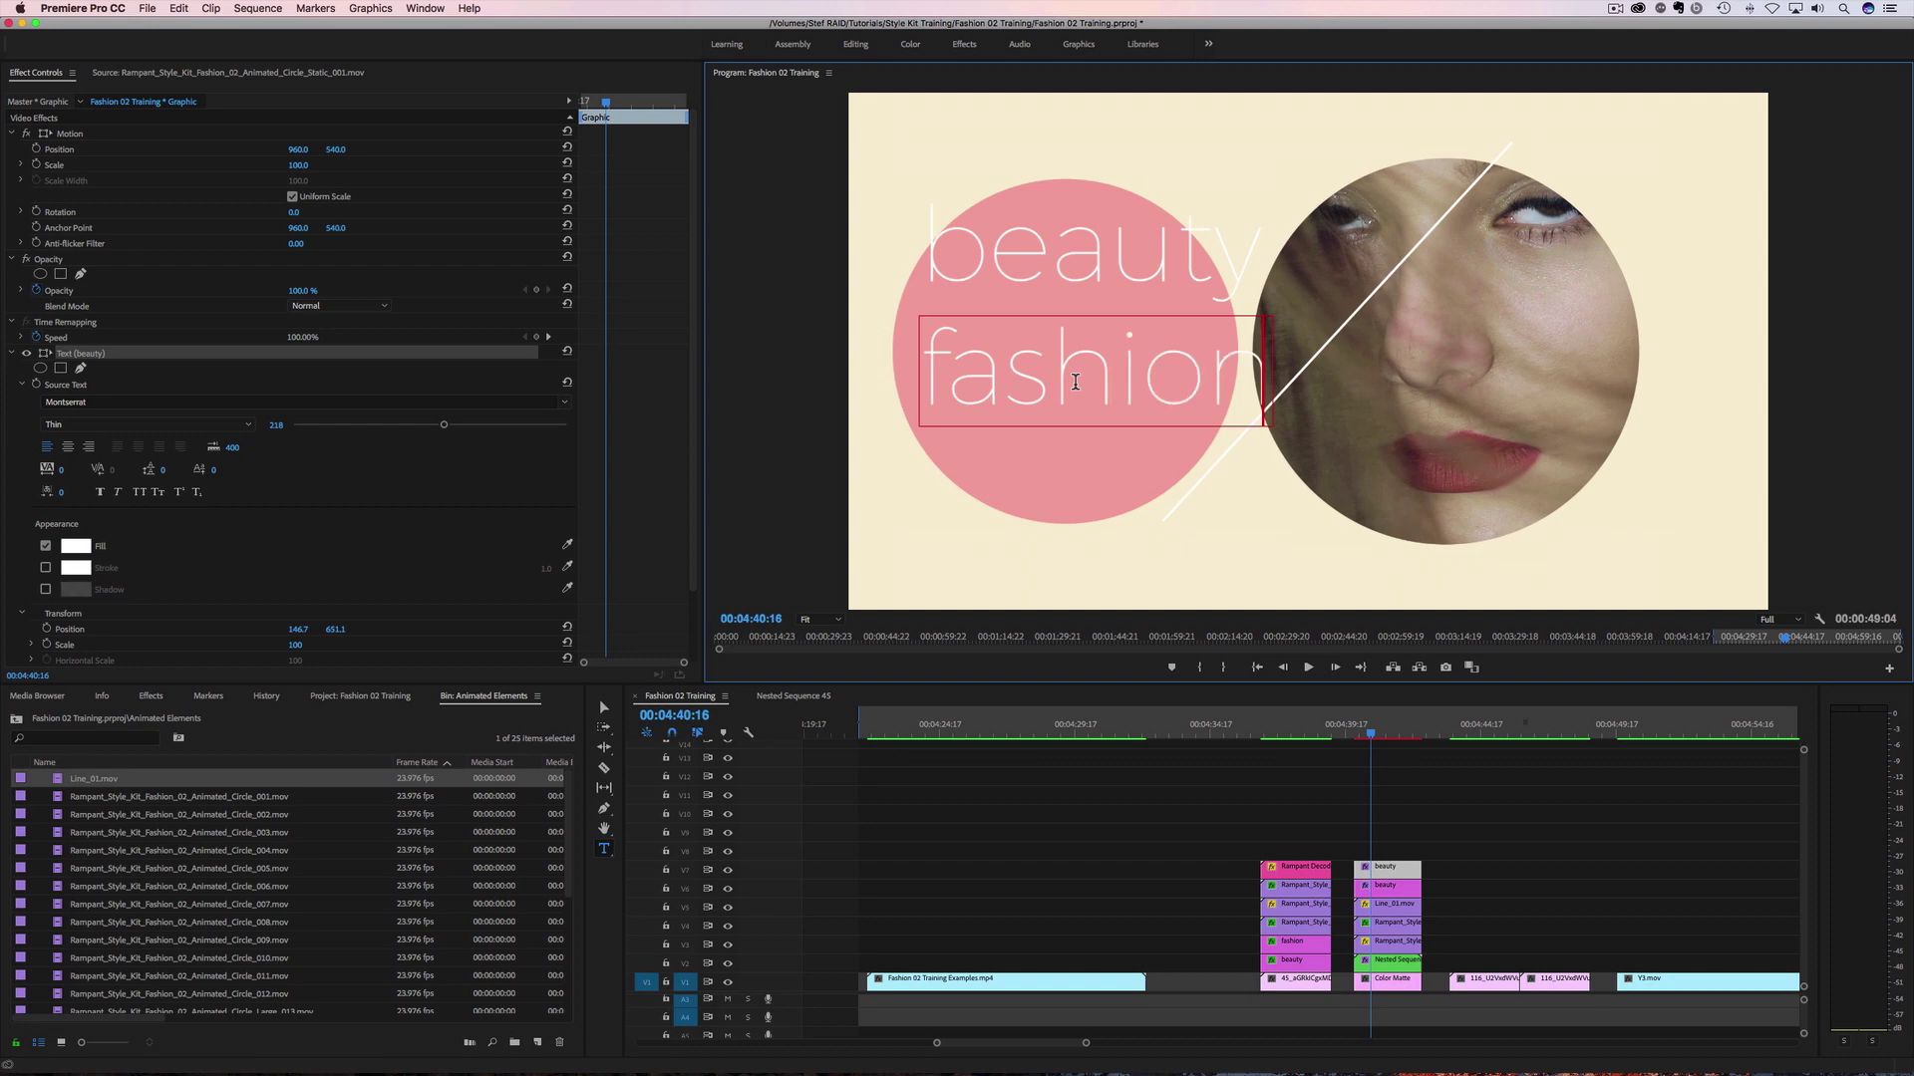
Set the fashion text to Bodoni 72 Book at size 320 and lower it to vertical position 693.1.
{"action": "left_click", "coordinate": [1075, 383]}
{"action": "double_click", "coordinate": [1075, 383]}
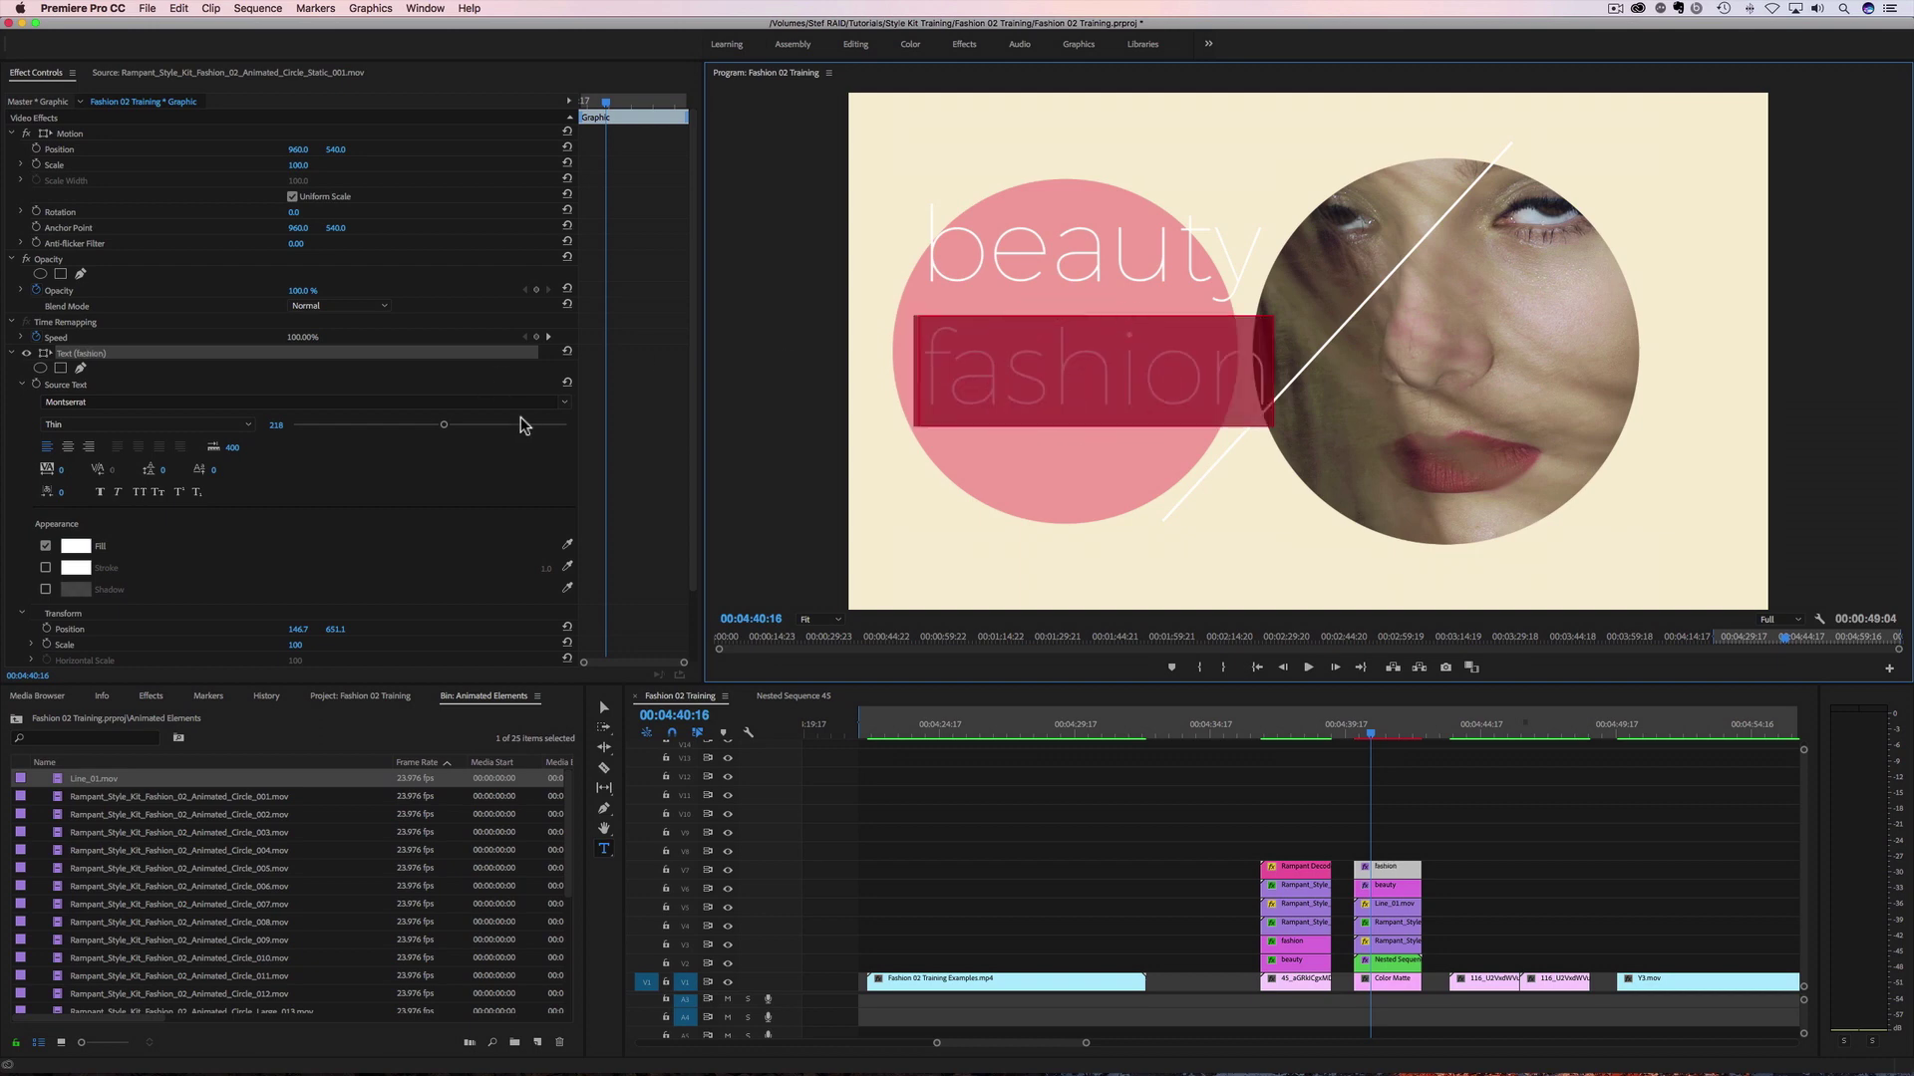
{"action": "left_click", "coordinate": [564, 402]}
{"action": "scroll", "coordinate": [199, 547], "scroll_direction": "up", "scroll_amount": 15}
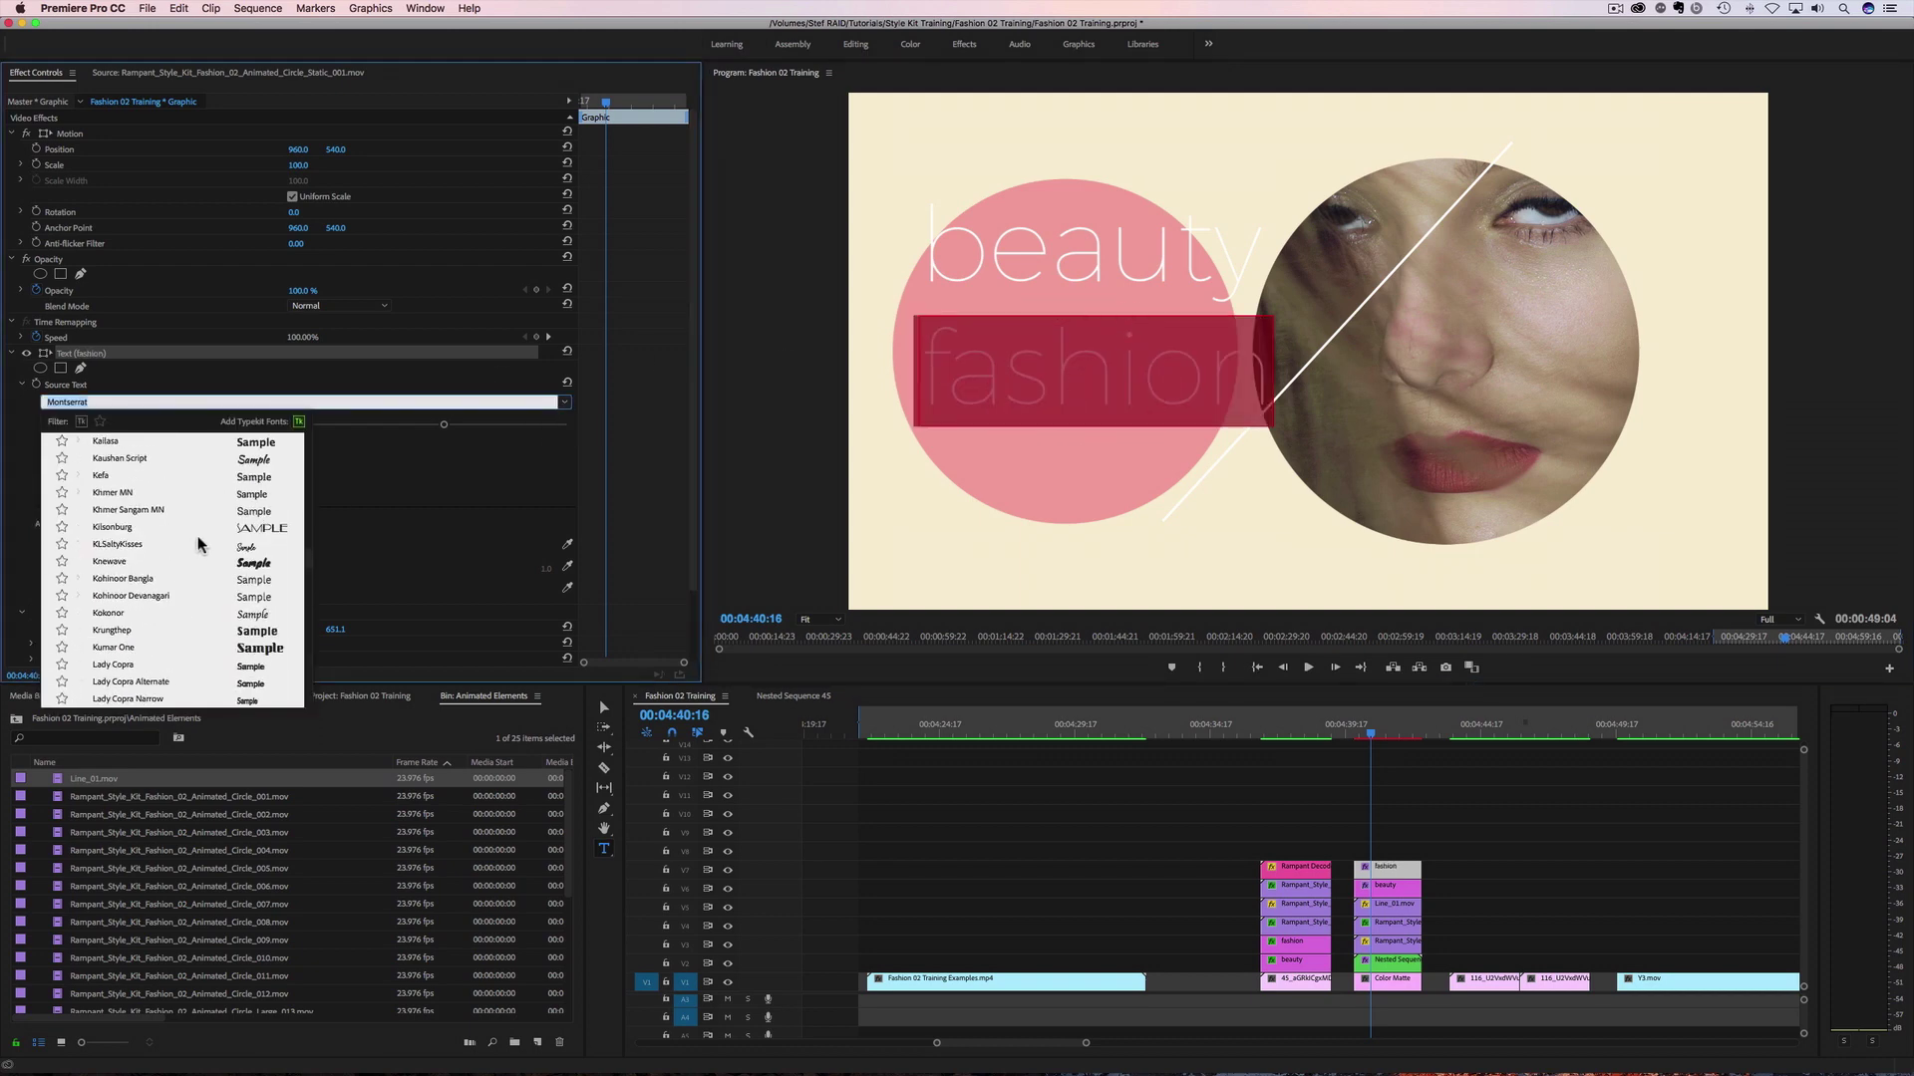
{"action": "scroll", "coordinate": [198, 545], "scroll_direction": "up", "scroll_amount": 6}
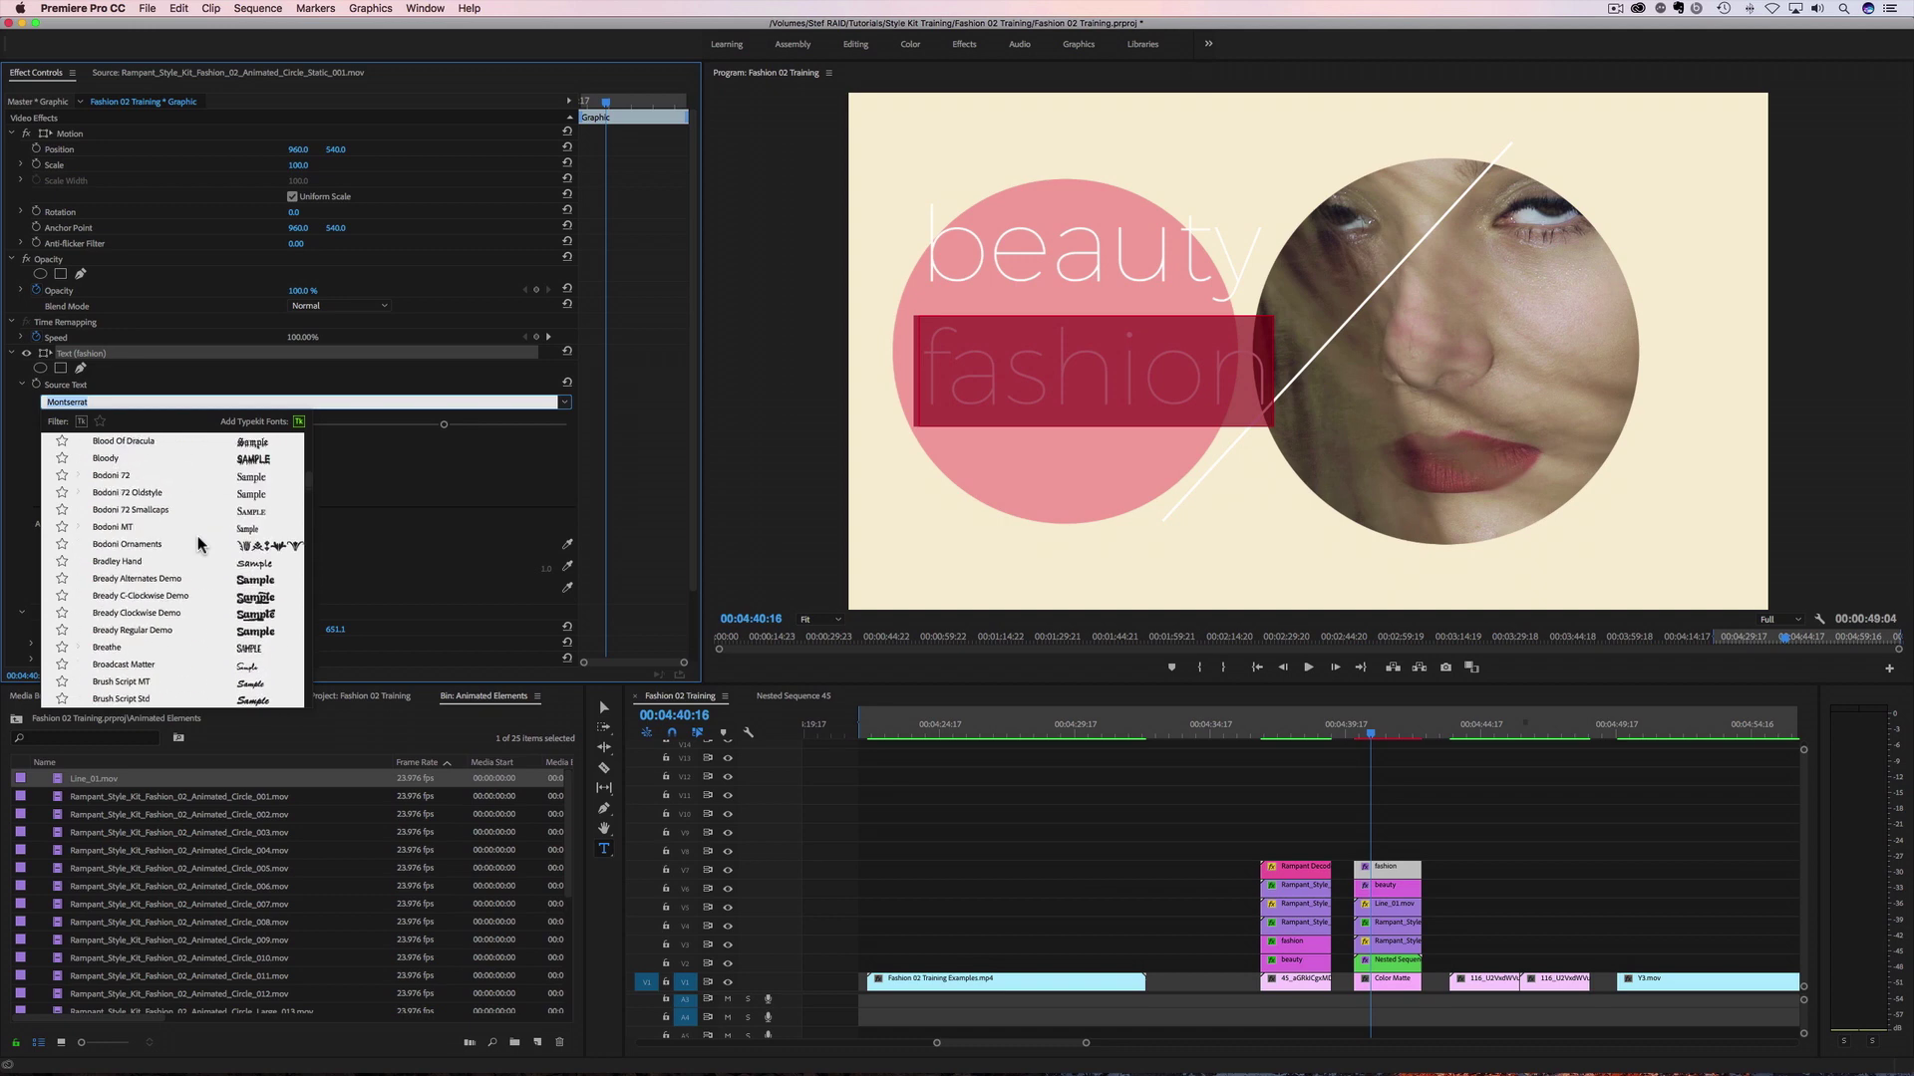
{"action": "left_click", "coordinate": [112, 477]}
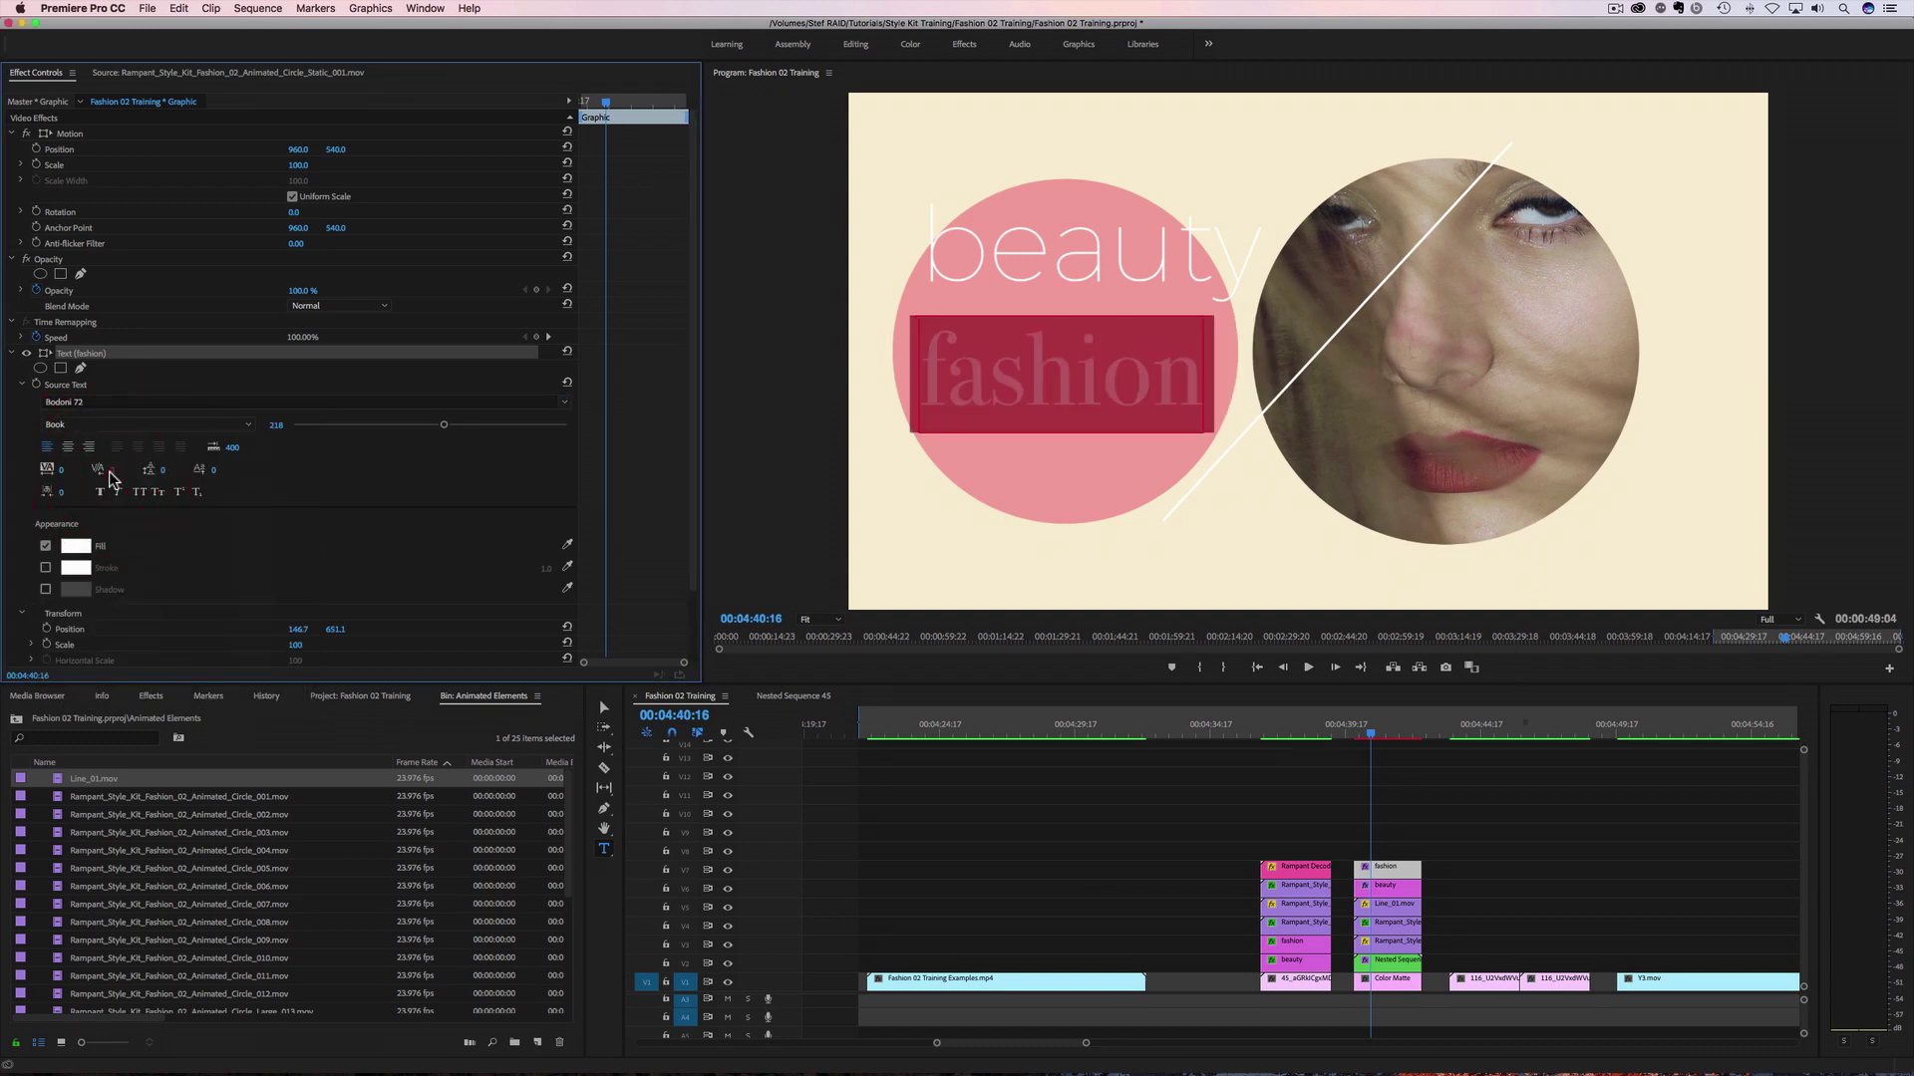
{"action": "left_click_drag", "start_coordinate": [444, 425], "coordinate": [514, 427]}
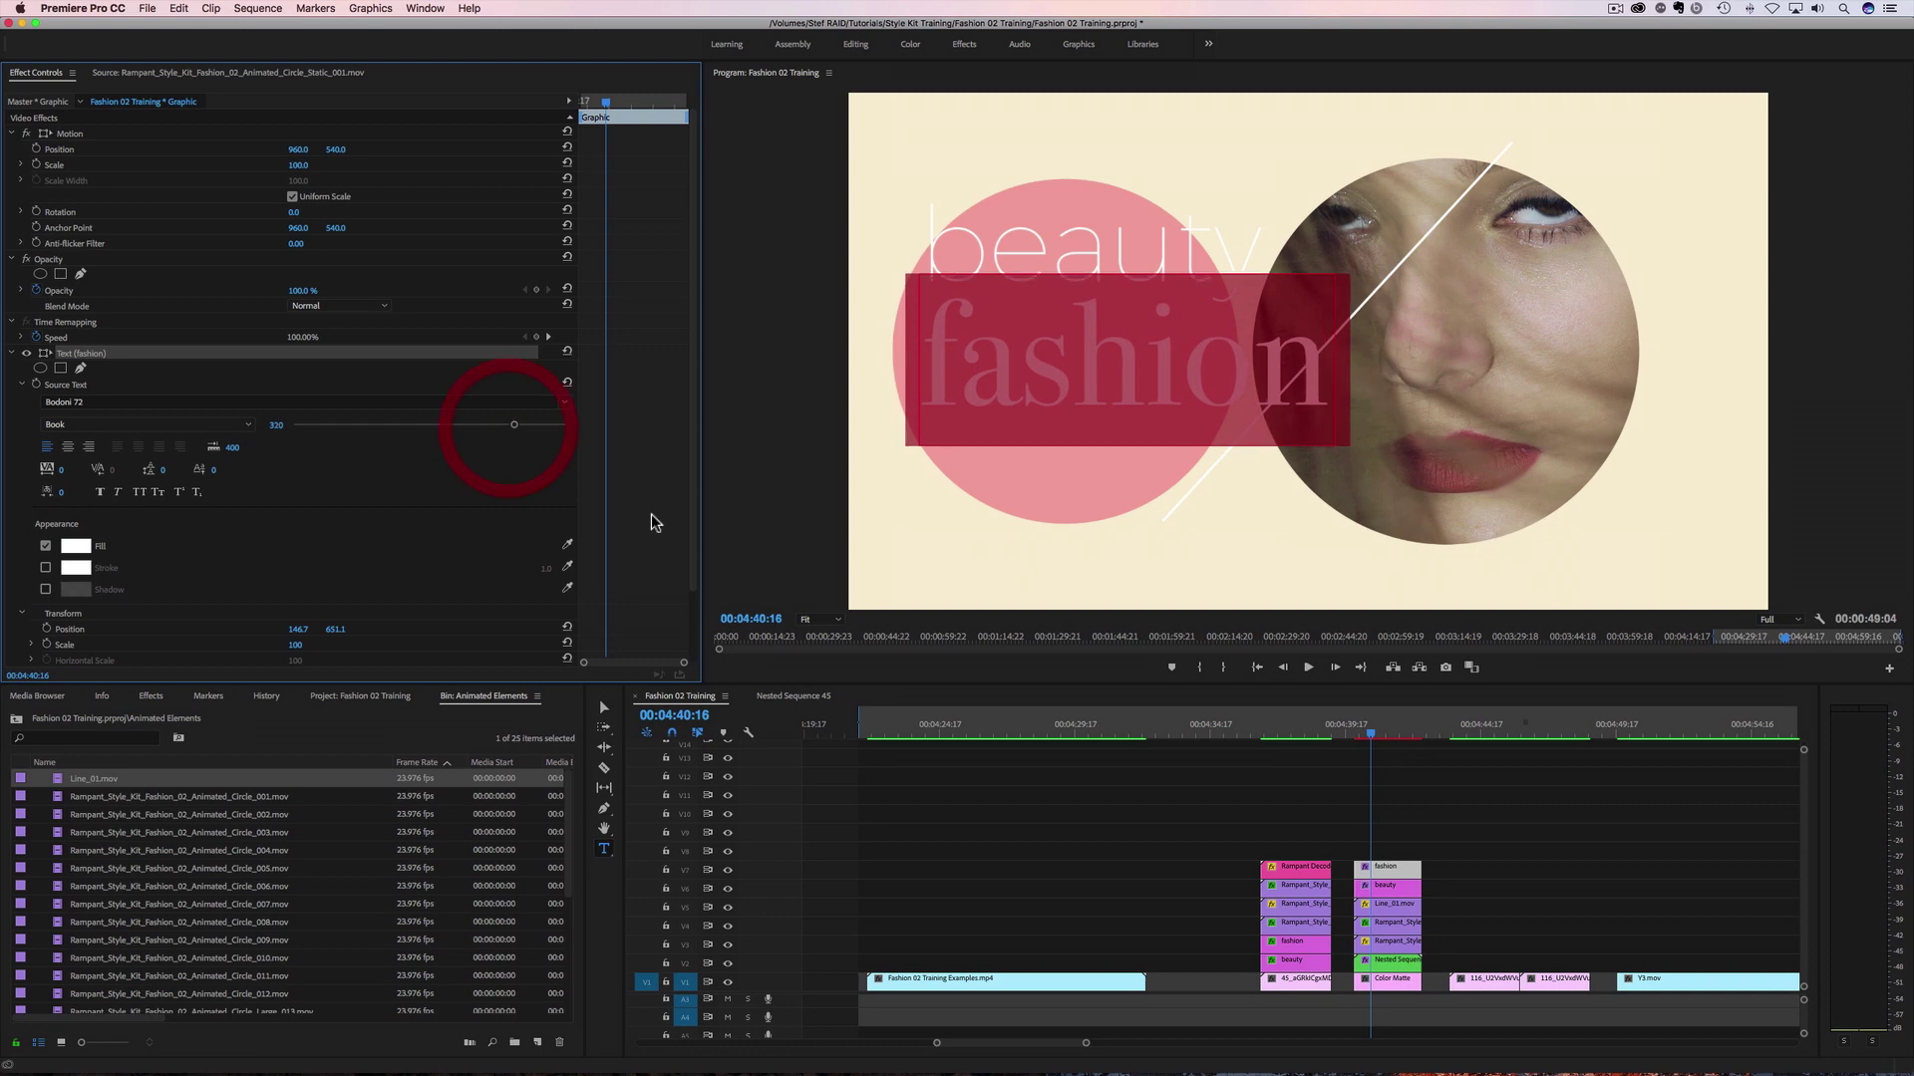
{"action": "left_click_drag", "start_coordinate": [337, 632], "coordinate": [339, 630]}
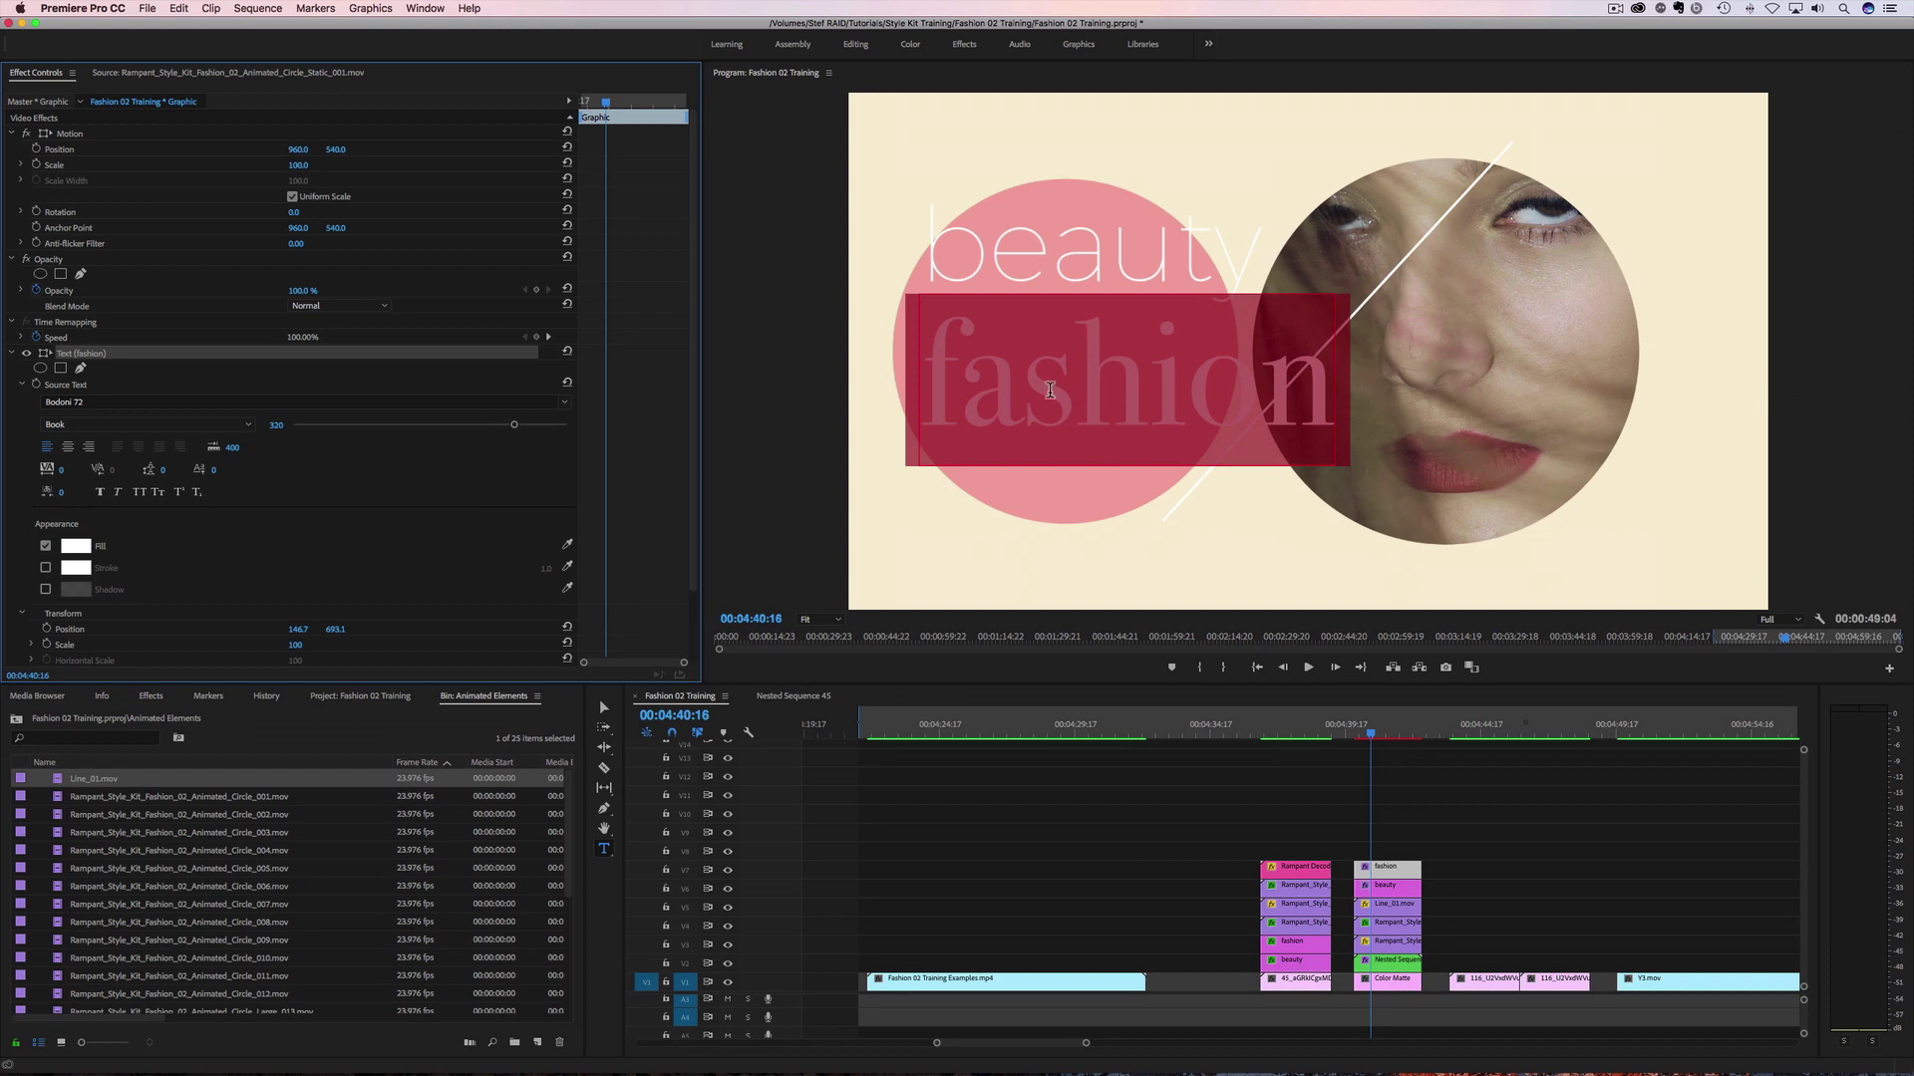
Set the beauty clip's horizontal Motion Position to 483 and keyframe it on the clip's first frame, 00:04:40:01.
{"action": "left_click", "coordinate": [1406, 887]}
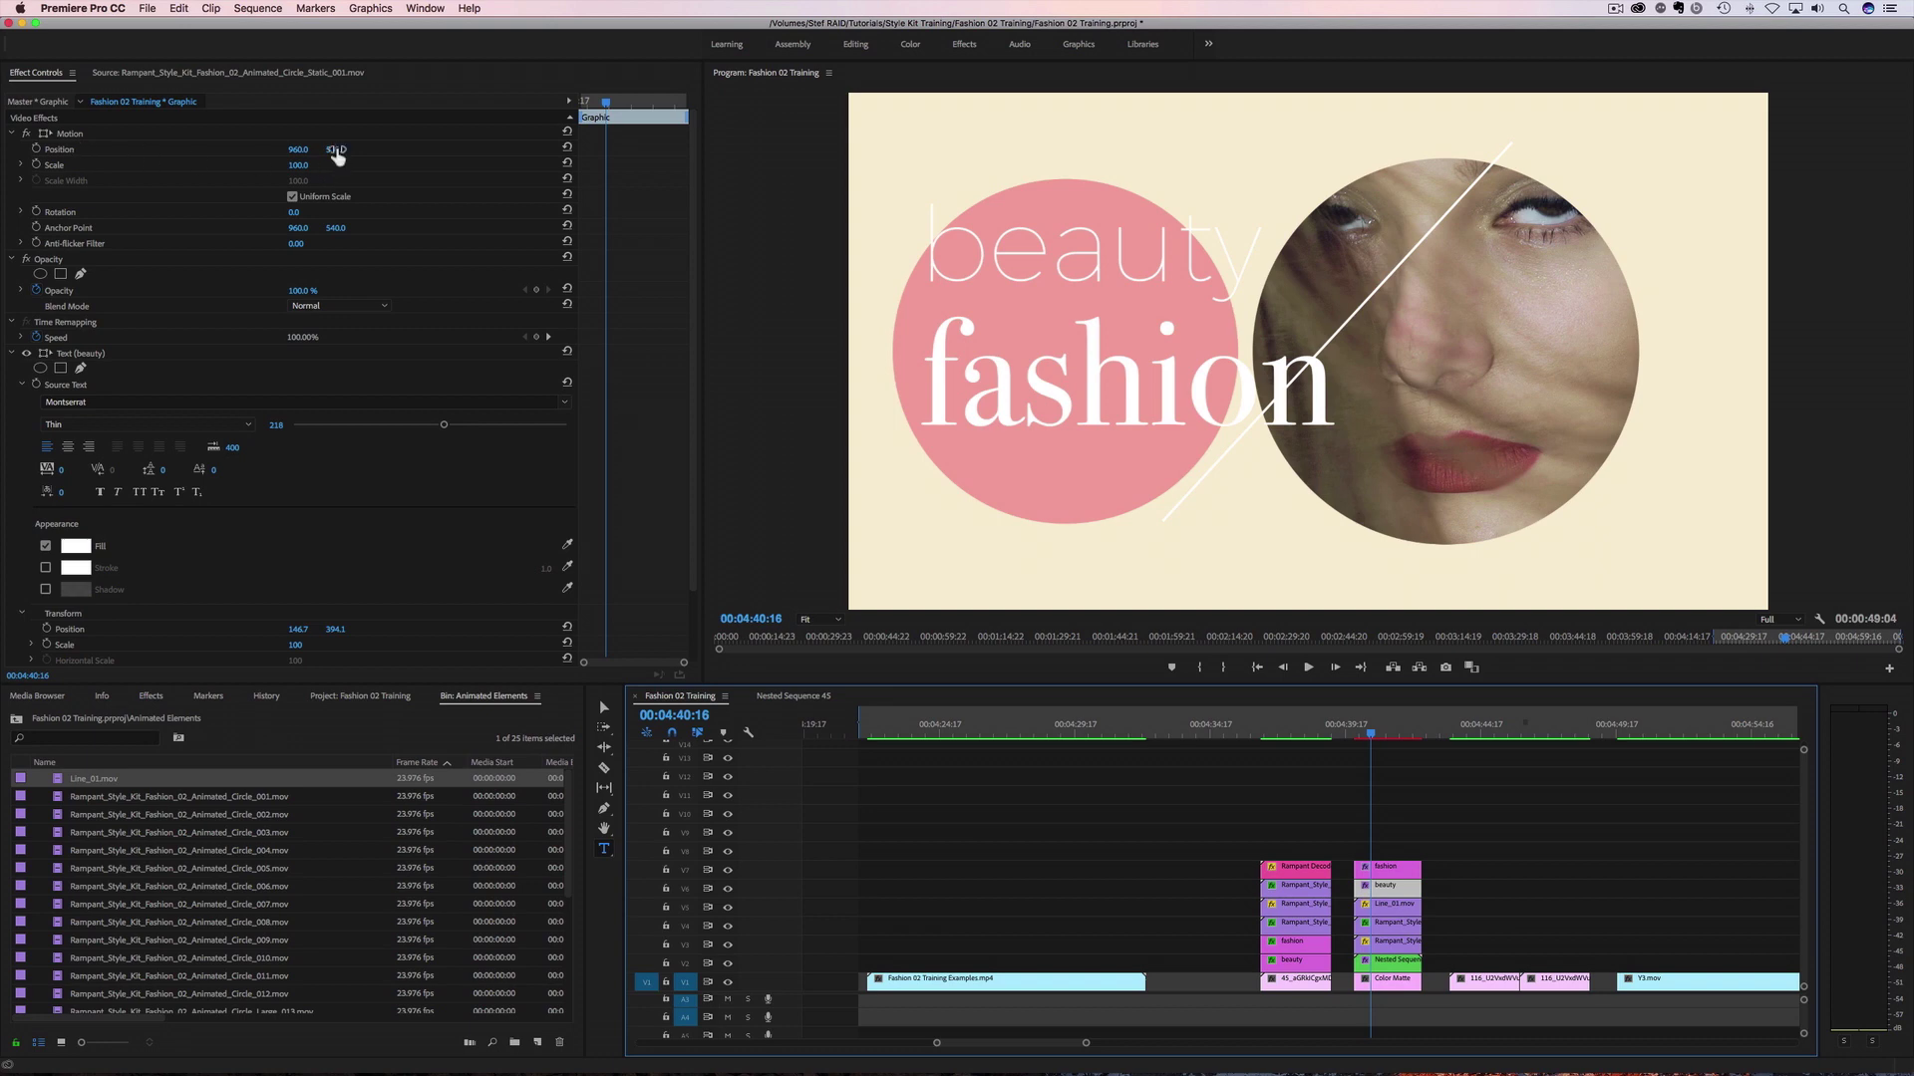
{"action": "left_click_drag", "start_coordinate": [299, 149], "coordinate": [129, 149]}
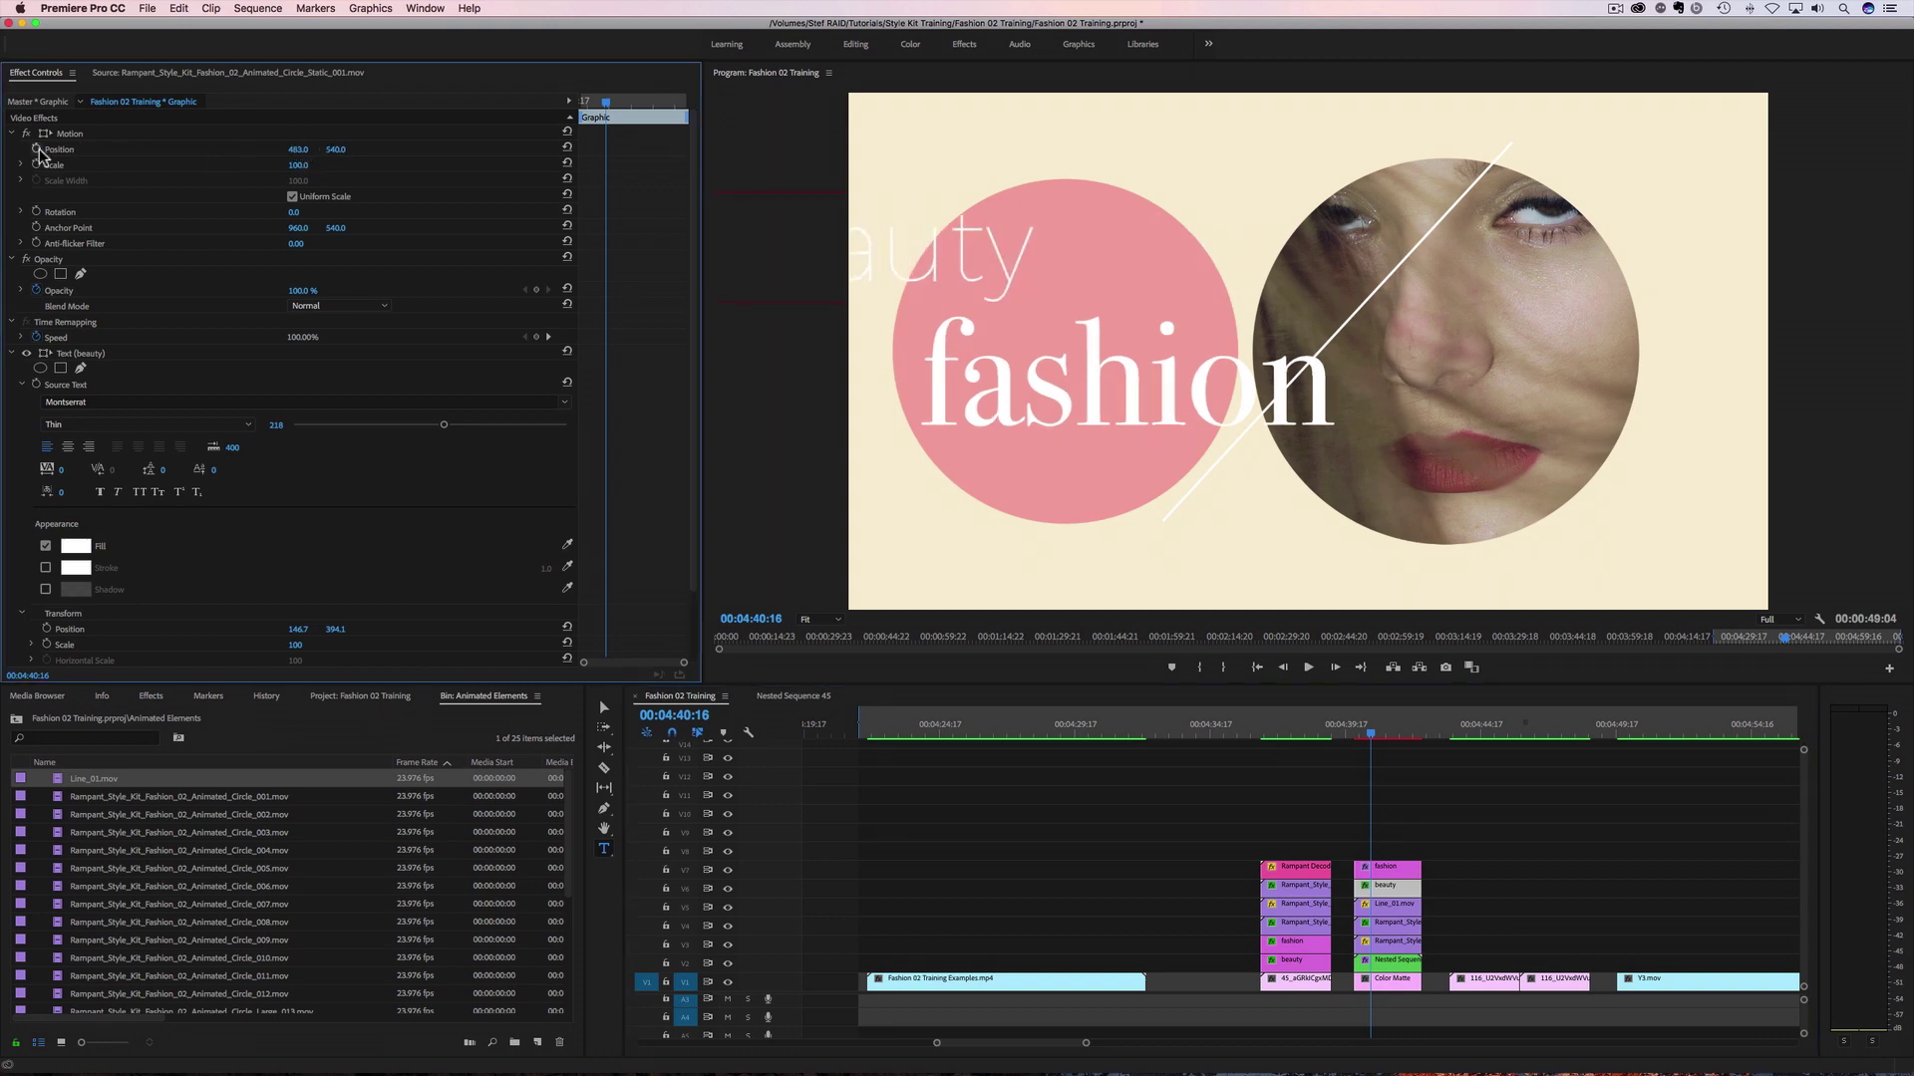
{"action": "left_click_drag", "start_coordinate": [1370, 738], "coordinate": [1353, 743]}
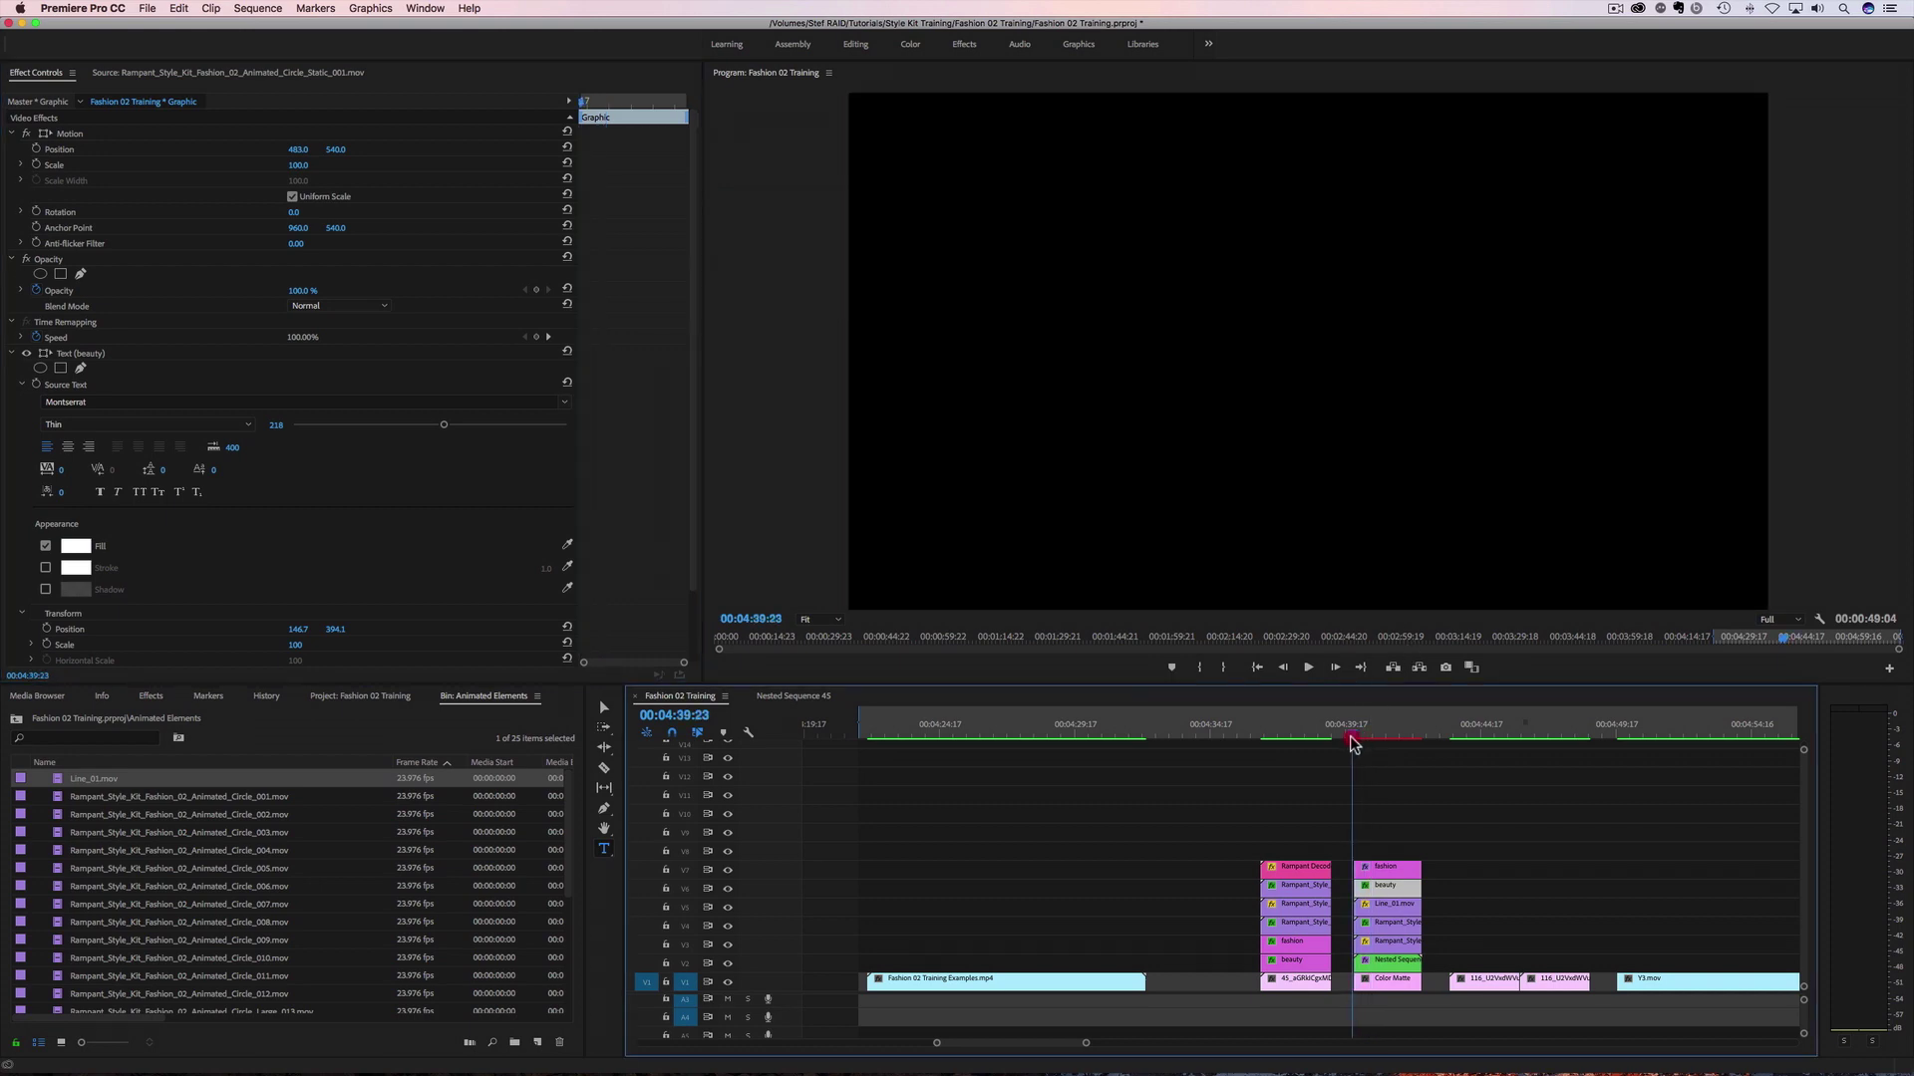
{"action": "key", "text": "Right"}
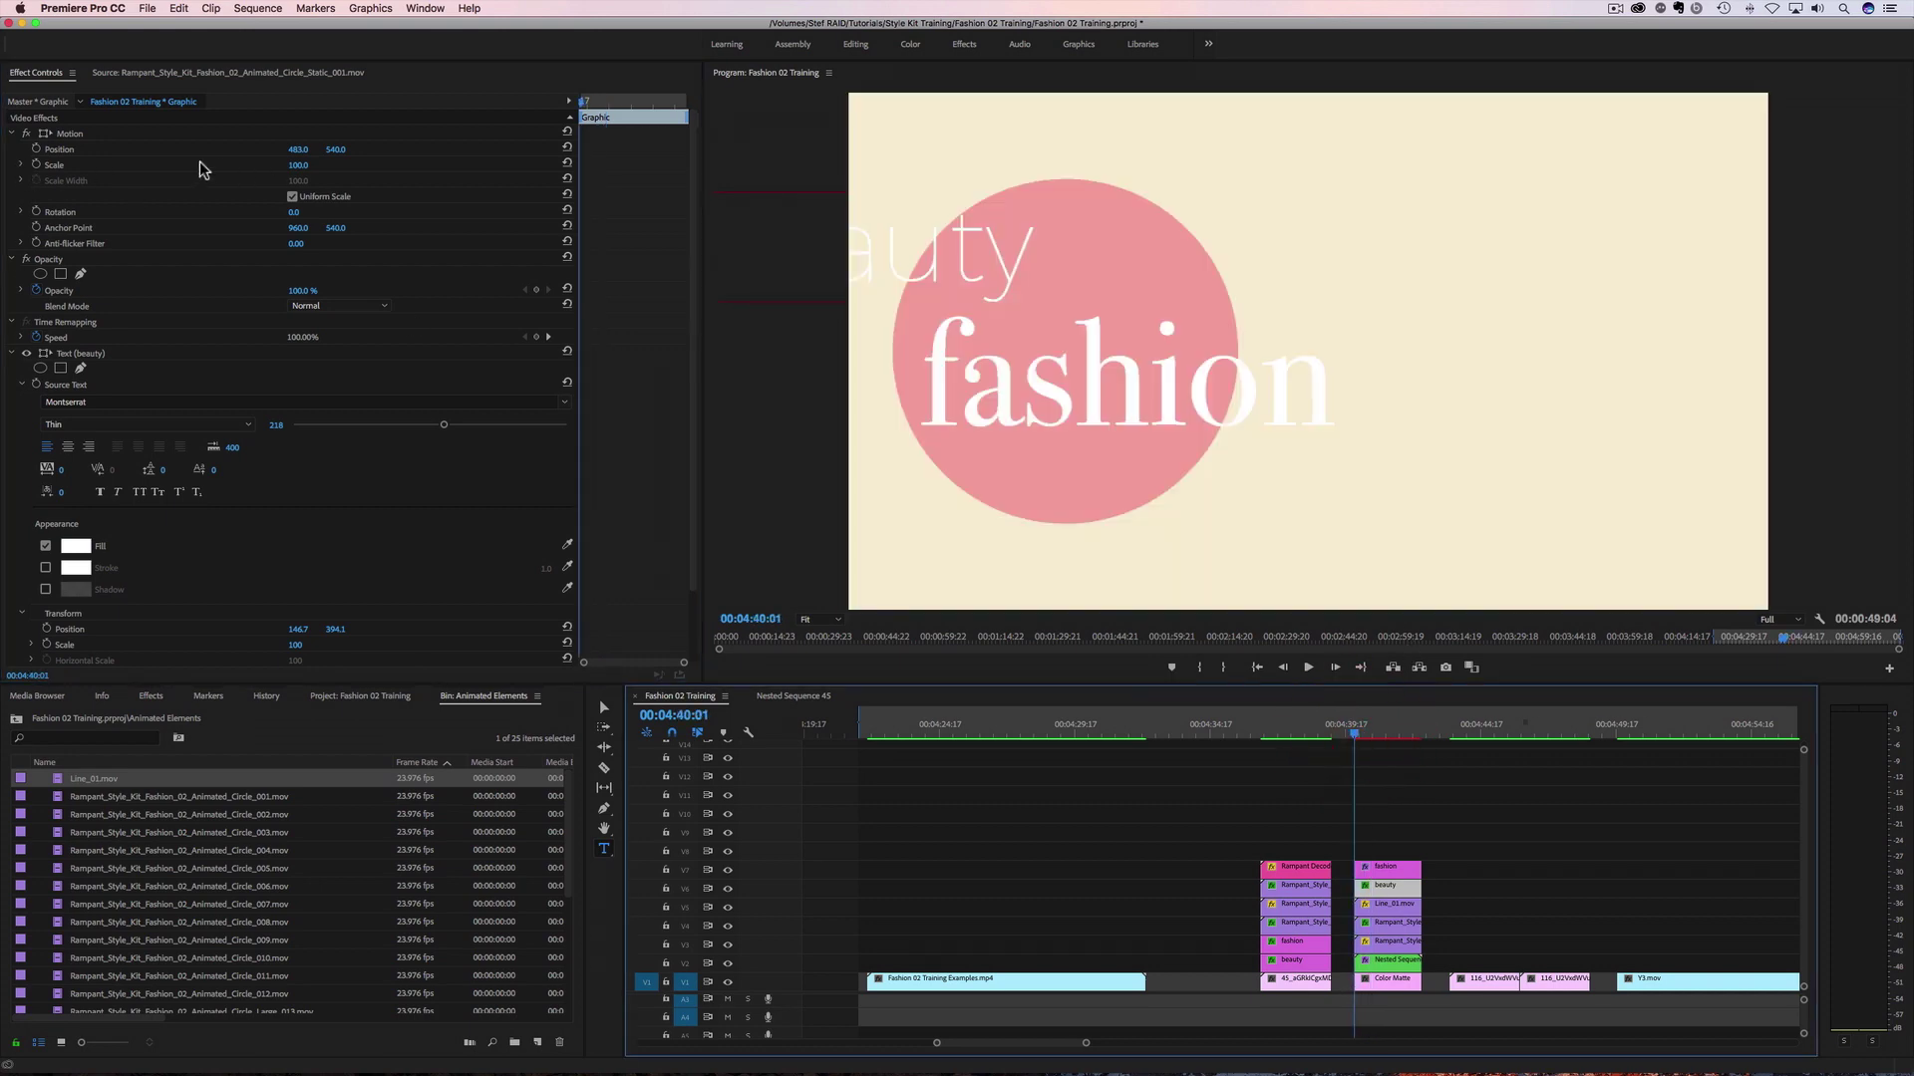
{"action": "left_click", "coordinate": [36, 148]}
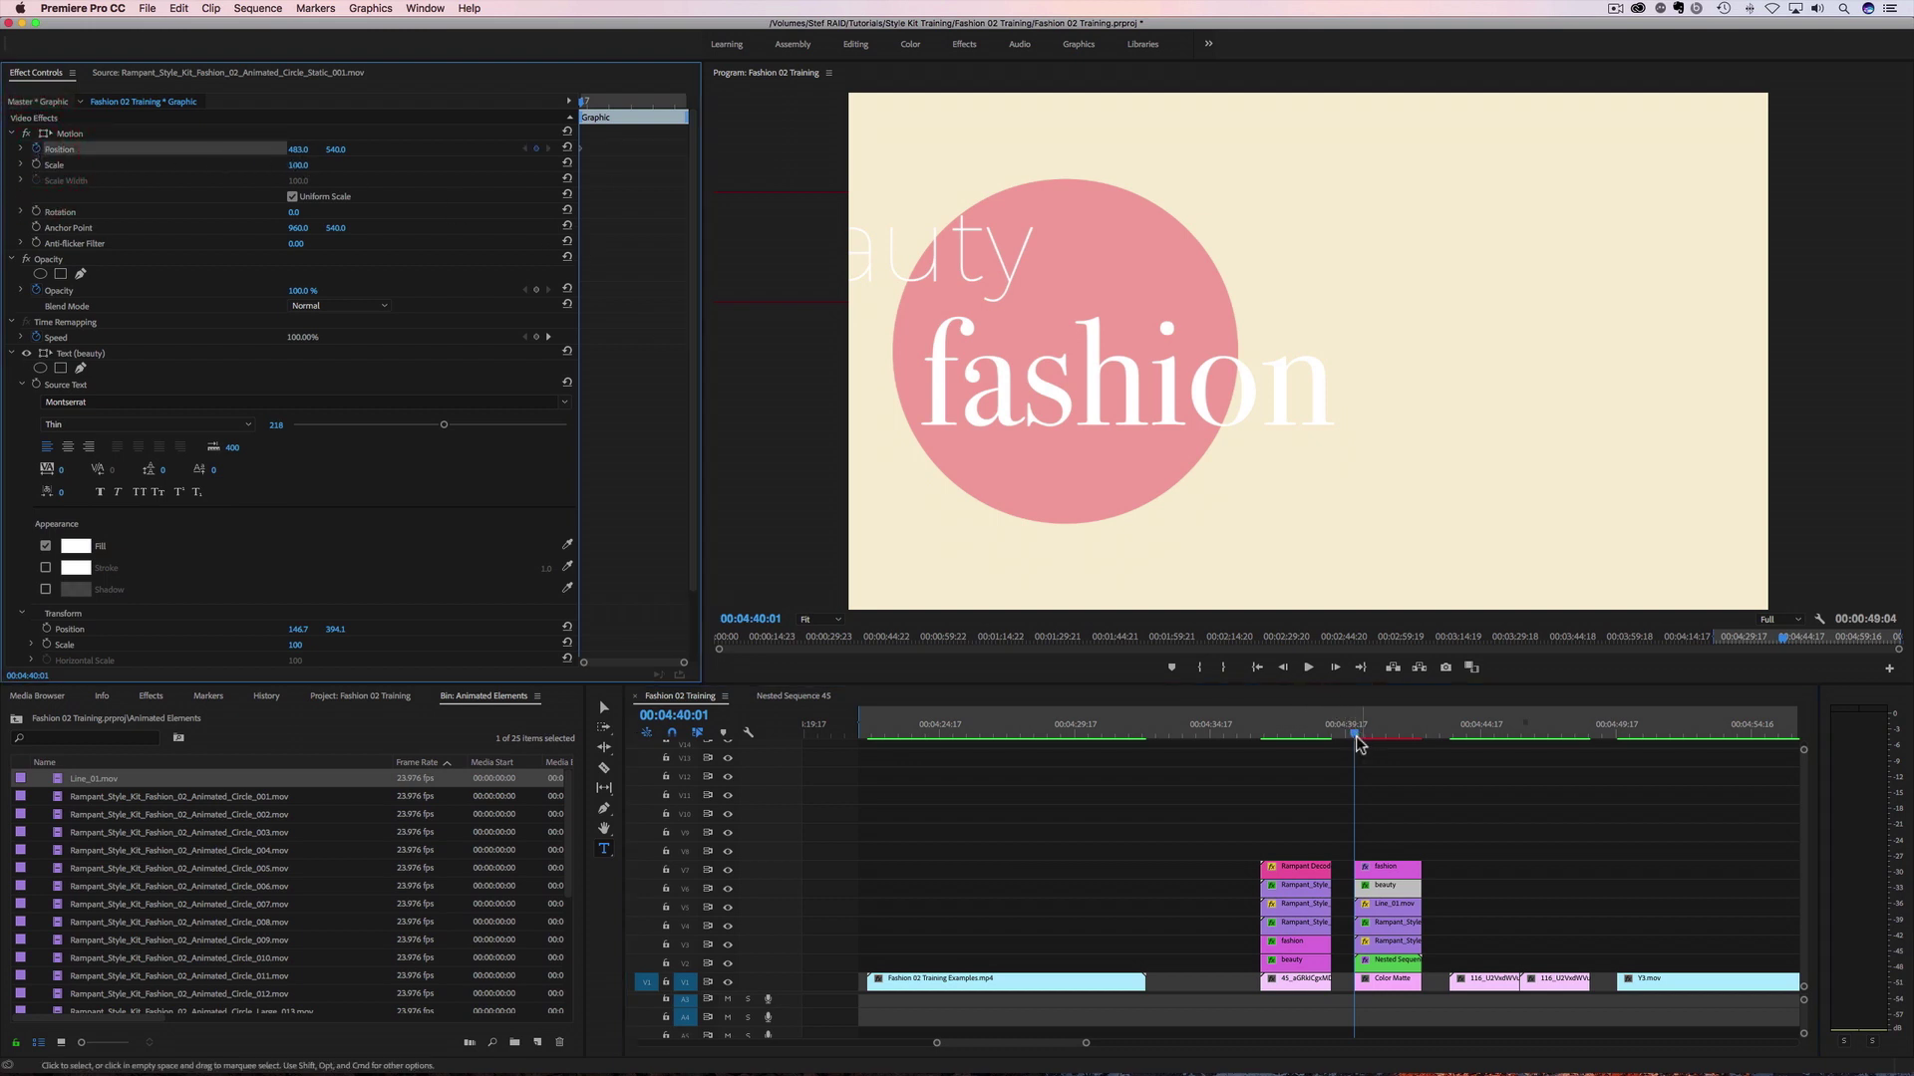
Keyframe the beauty clip's horizontal Position to 1080 at its last frame, 00:04:42:12, and play back the slide.
{"action": "left_click_drag", "start_coordinate": [1356, 735], "coordinate": [1421, 734]}
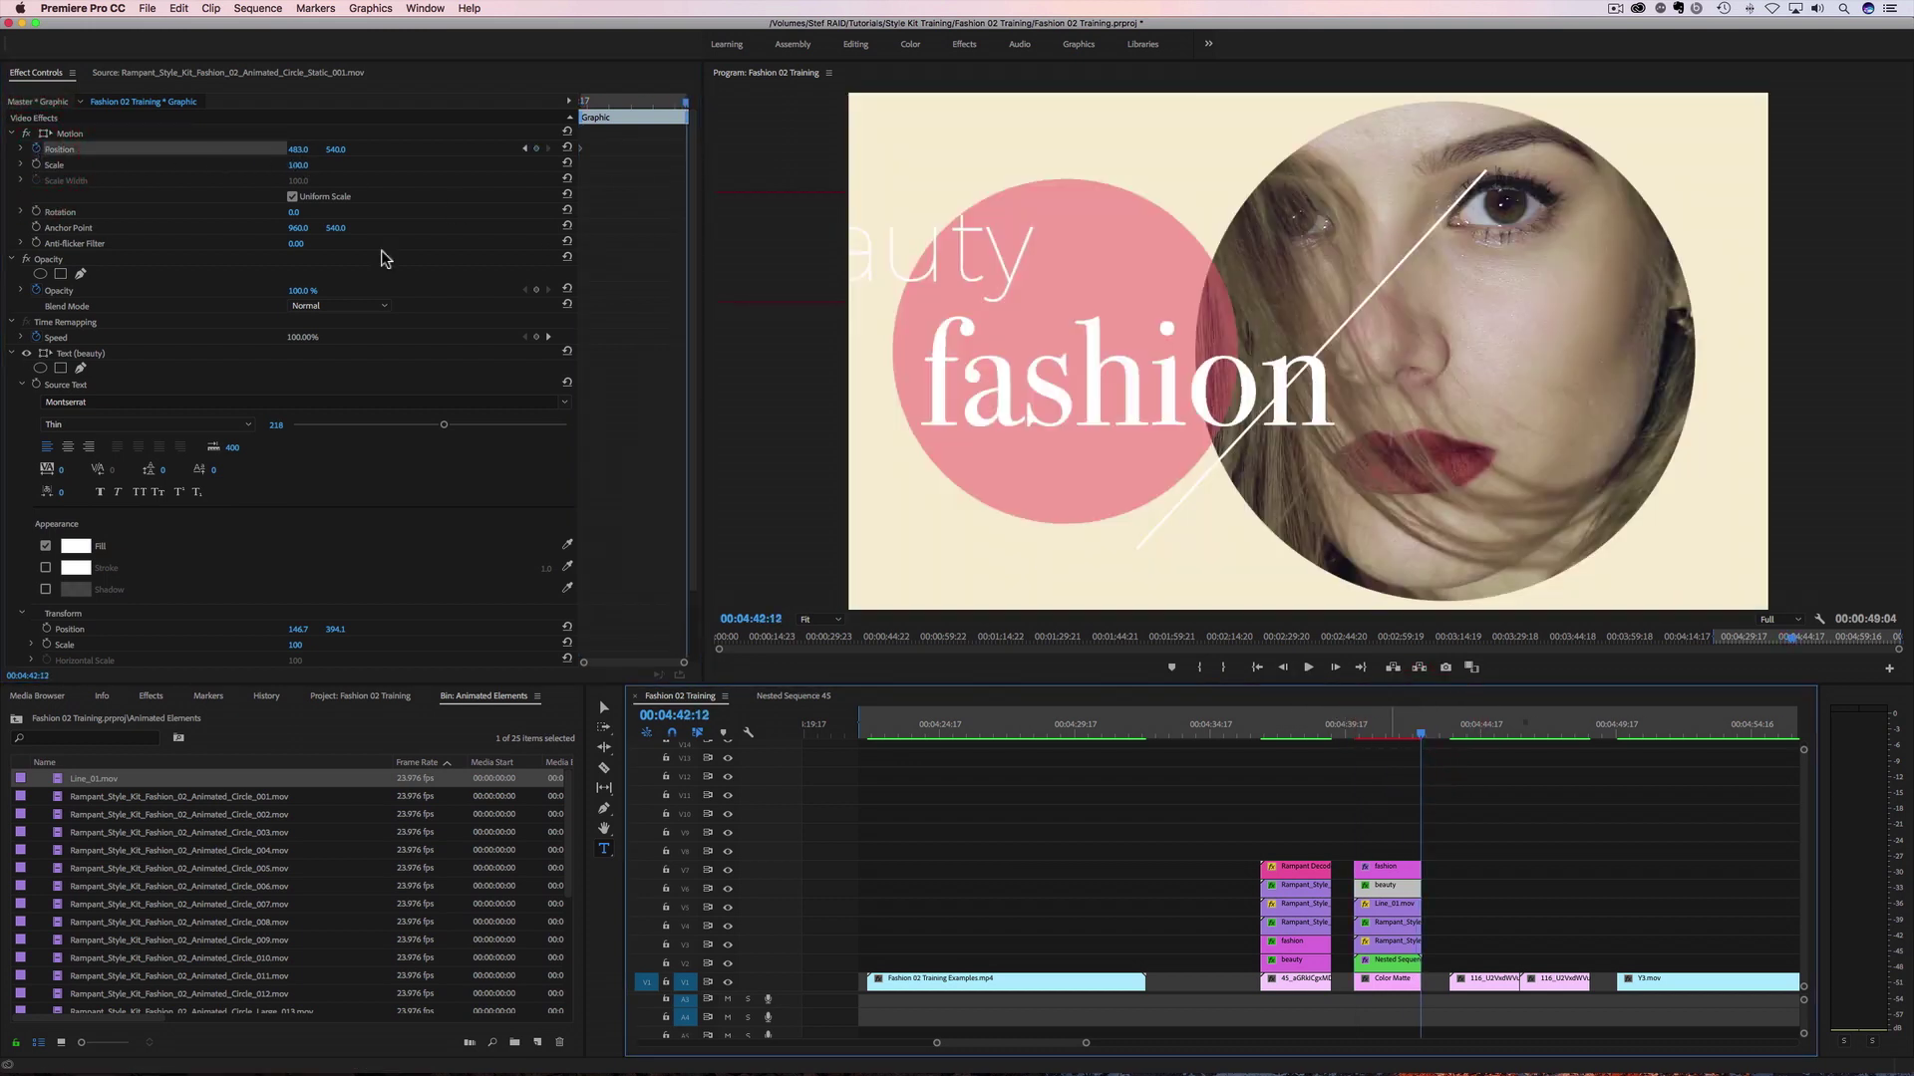
{"action": "left_click_drag", "start_coordinate": [298, 149], "coordinate": [685, 150]}
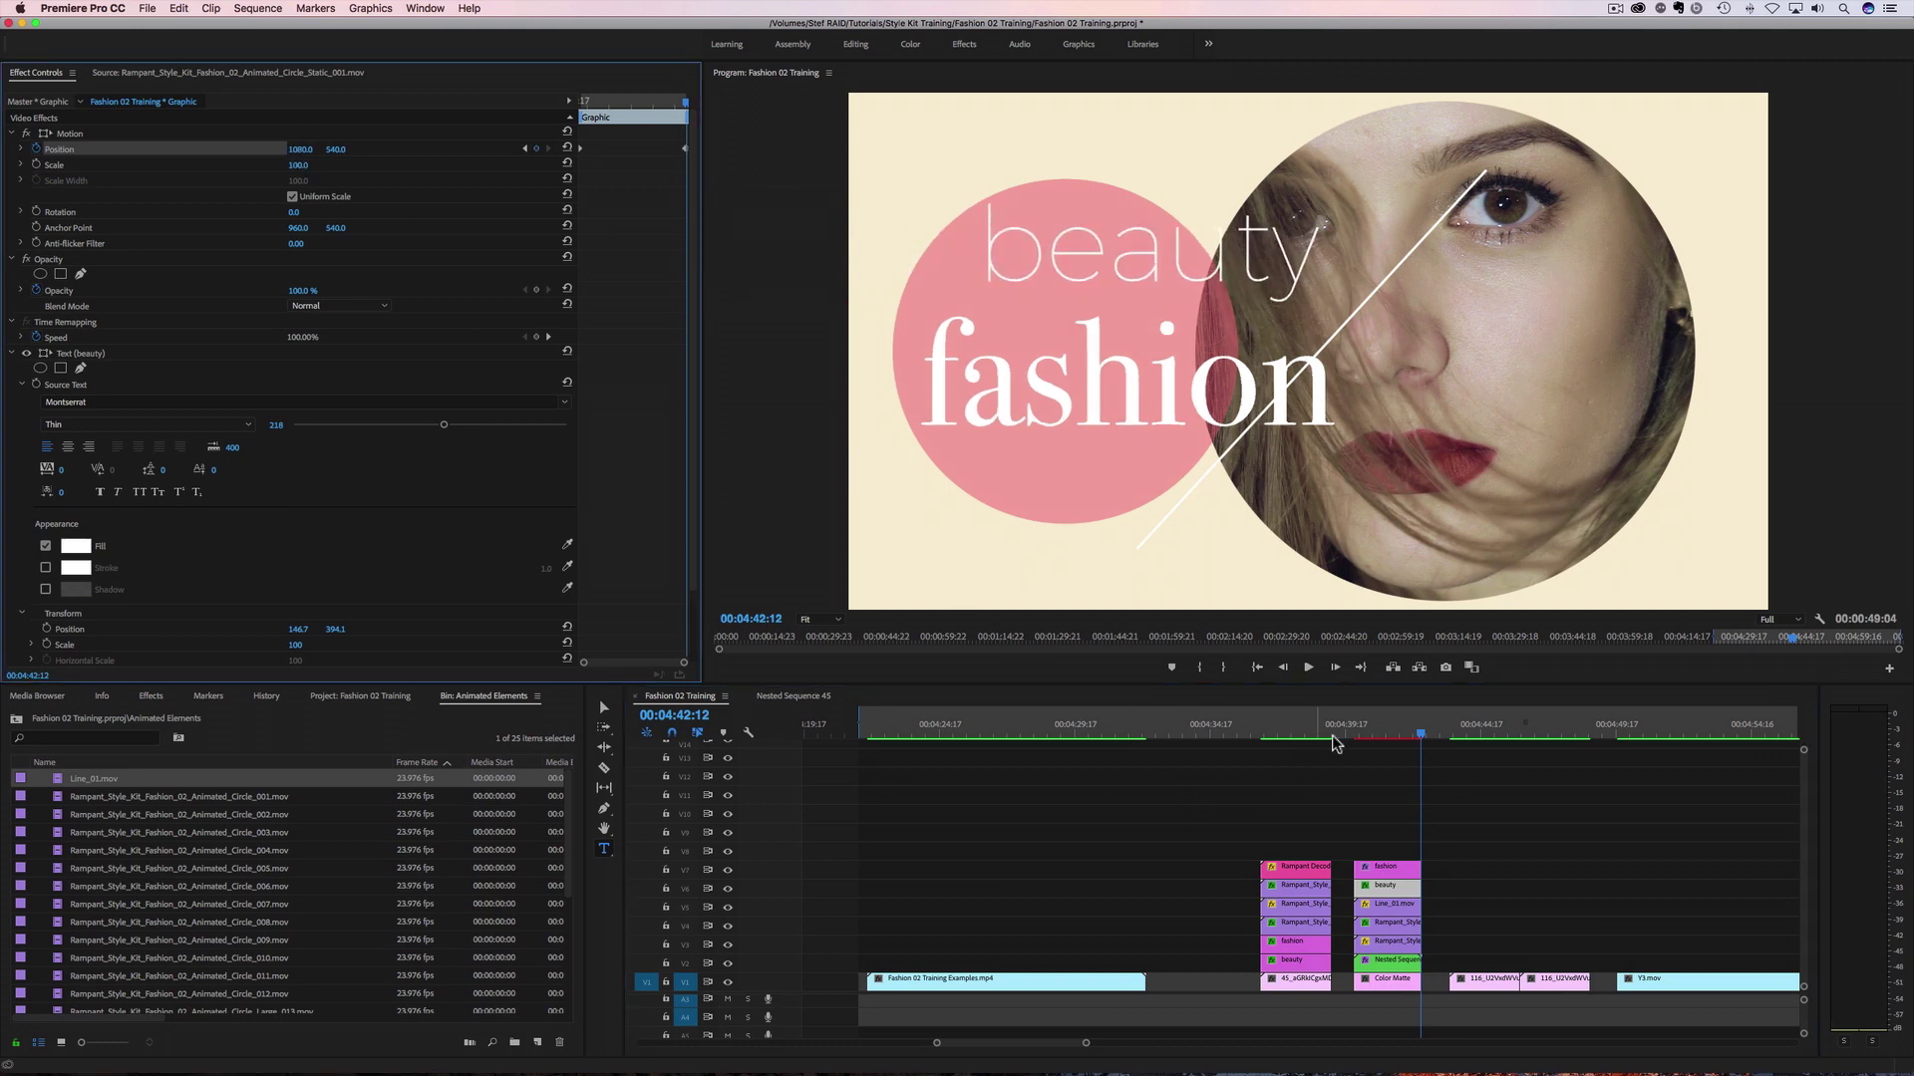
{"action": "left_click_drag", "start_coordinate": [1377, 736], "coordinate": [1352, 737]}
{"action": "key", "text": "space"}
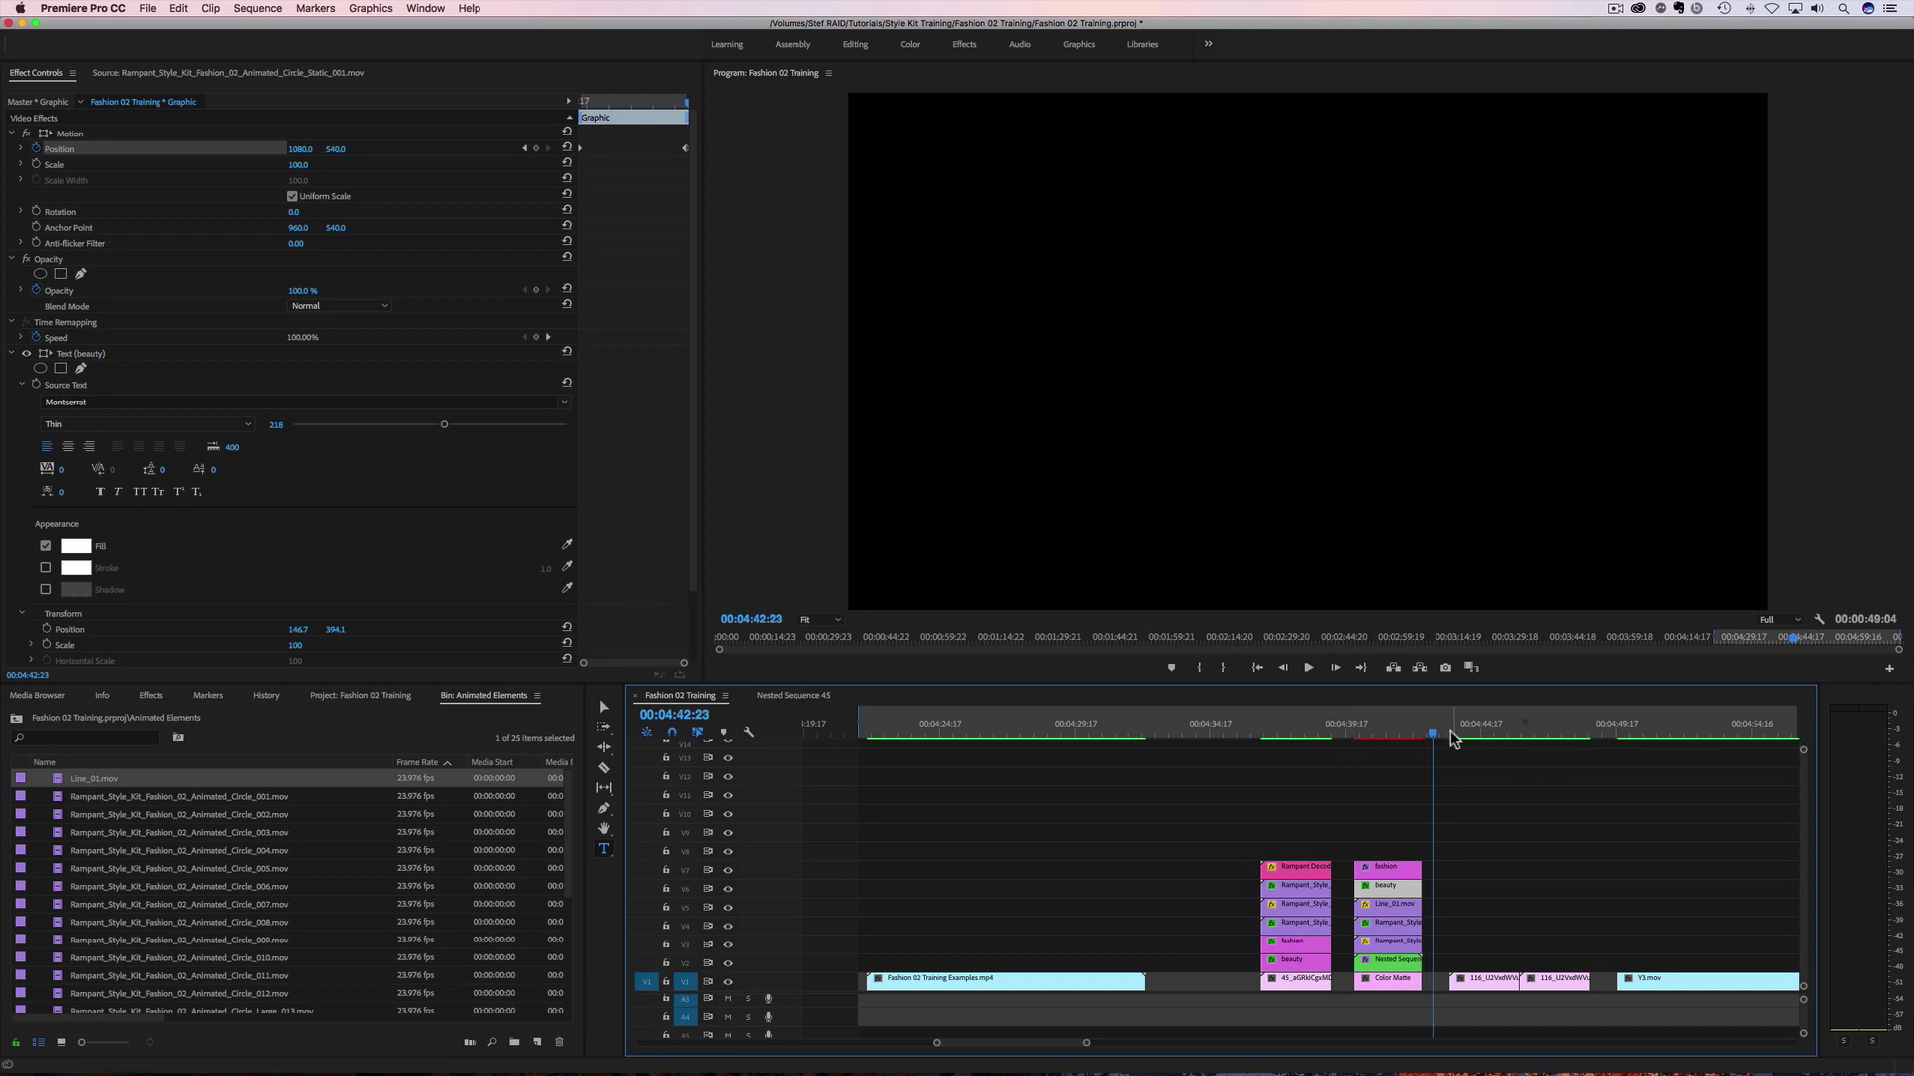
Enable Position keyframing on the fashion clip's first frame, 00:04:40:01, and set its horizontal Motion Position there to 1672.
{"action": "left_click", "coordinate": [1392, 735]}
{"action": "left_click", "coordinate": [1393, 869]}
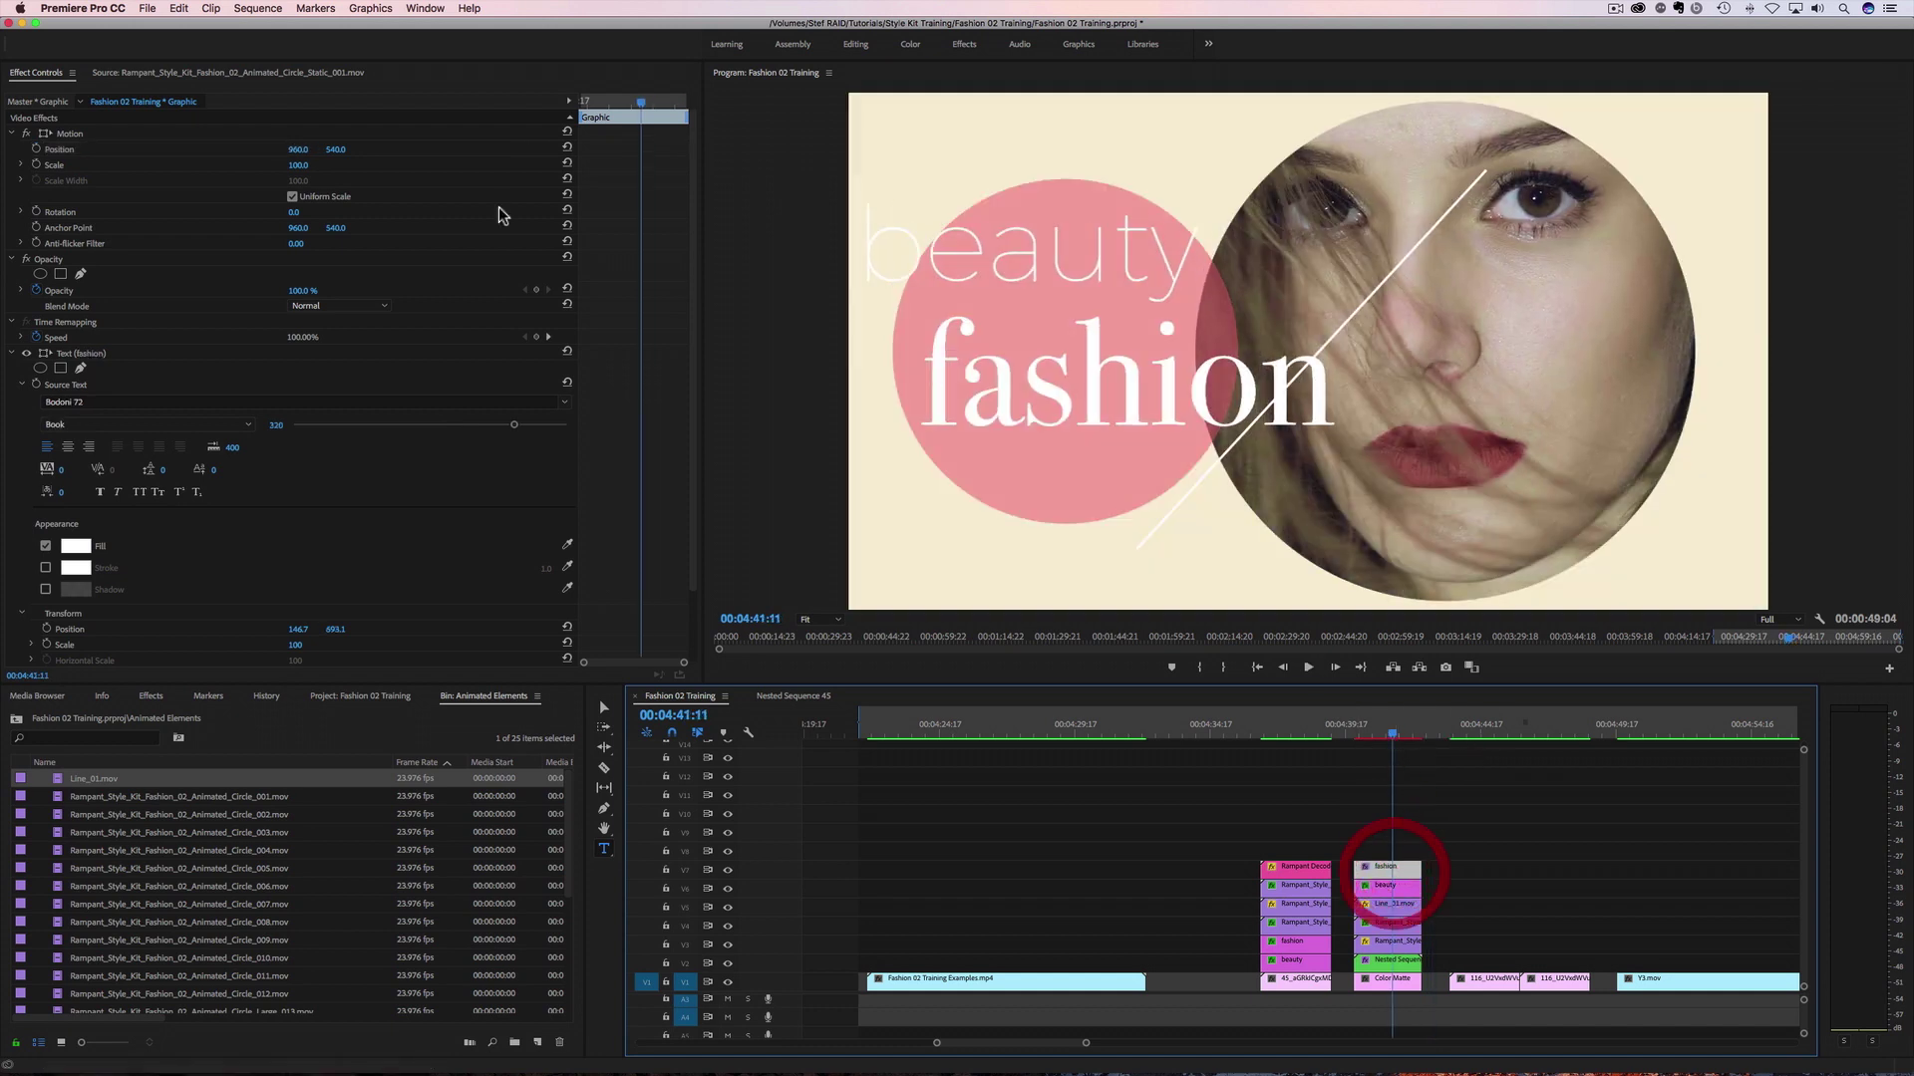
{"action": "left_click_drag", "start_coordinate": [1391, 735], "coordinate": [1355, 739]}
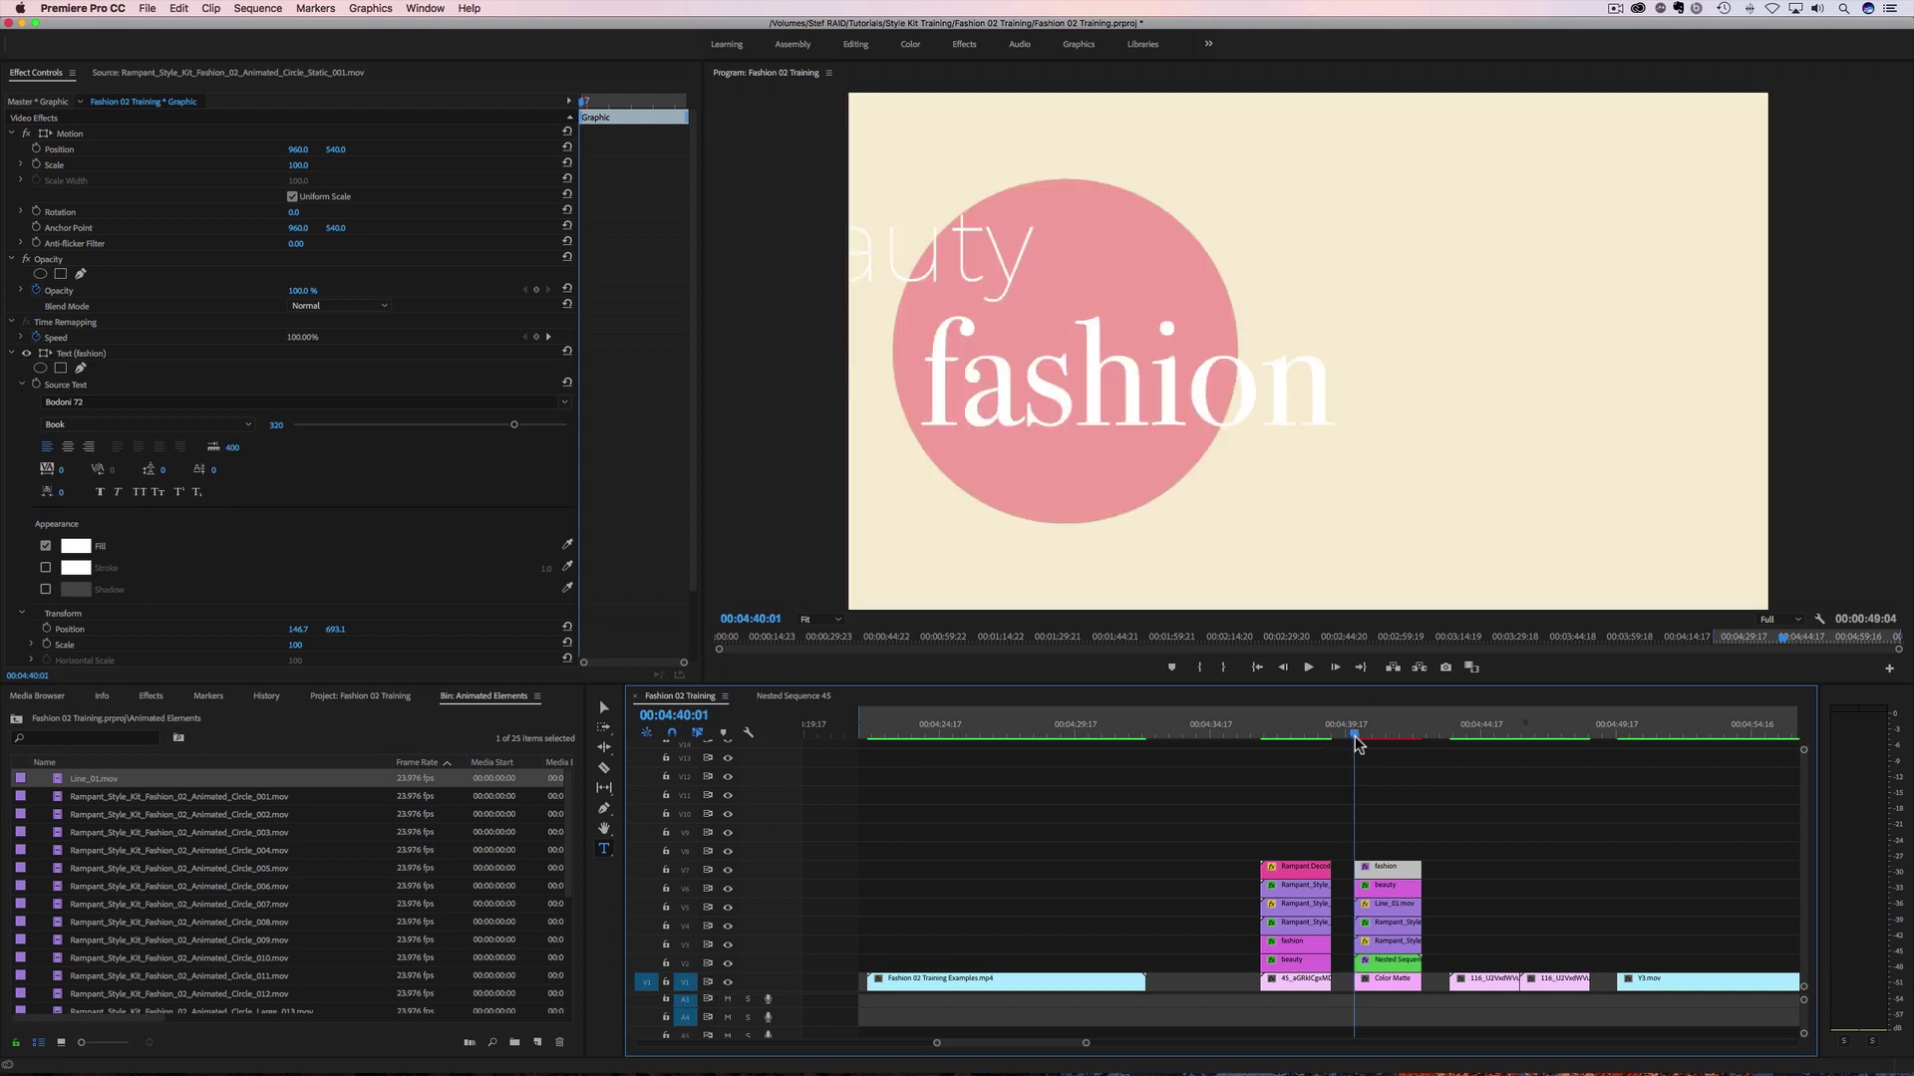
{"action": "left_click", "coordinate": [36, 150]}
{"action": "left_click_drag", "start_coordinate": [296, 152], "coordinate": [1005, 152]}
Keyframe the fashion clip's horizontal Position to 511 at its last frame, 00:04:42:12, and play back the opposing slides.
{"action": "left_click_drag", "start_coordinate": [1356, 743], "coordinate": [1424, 745]}
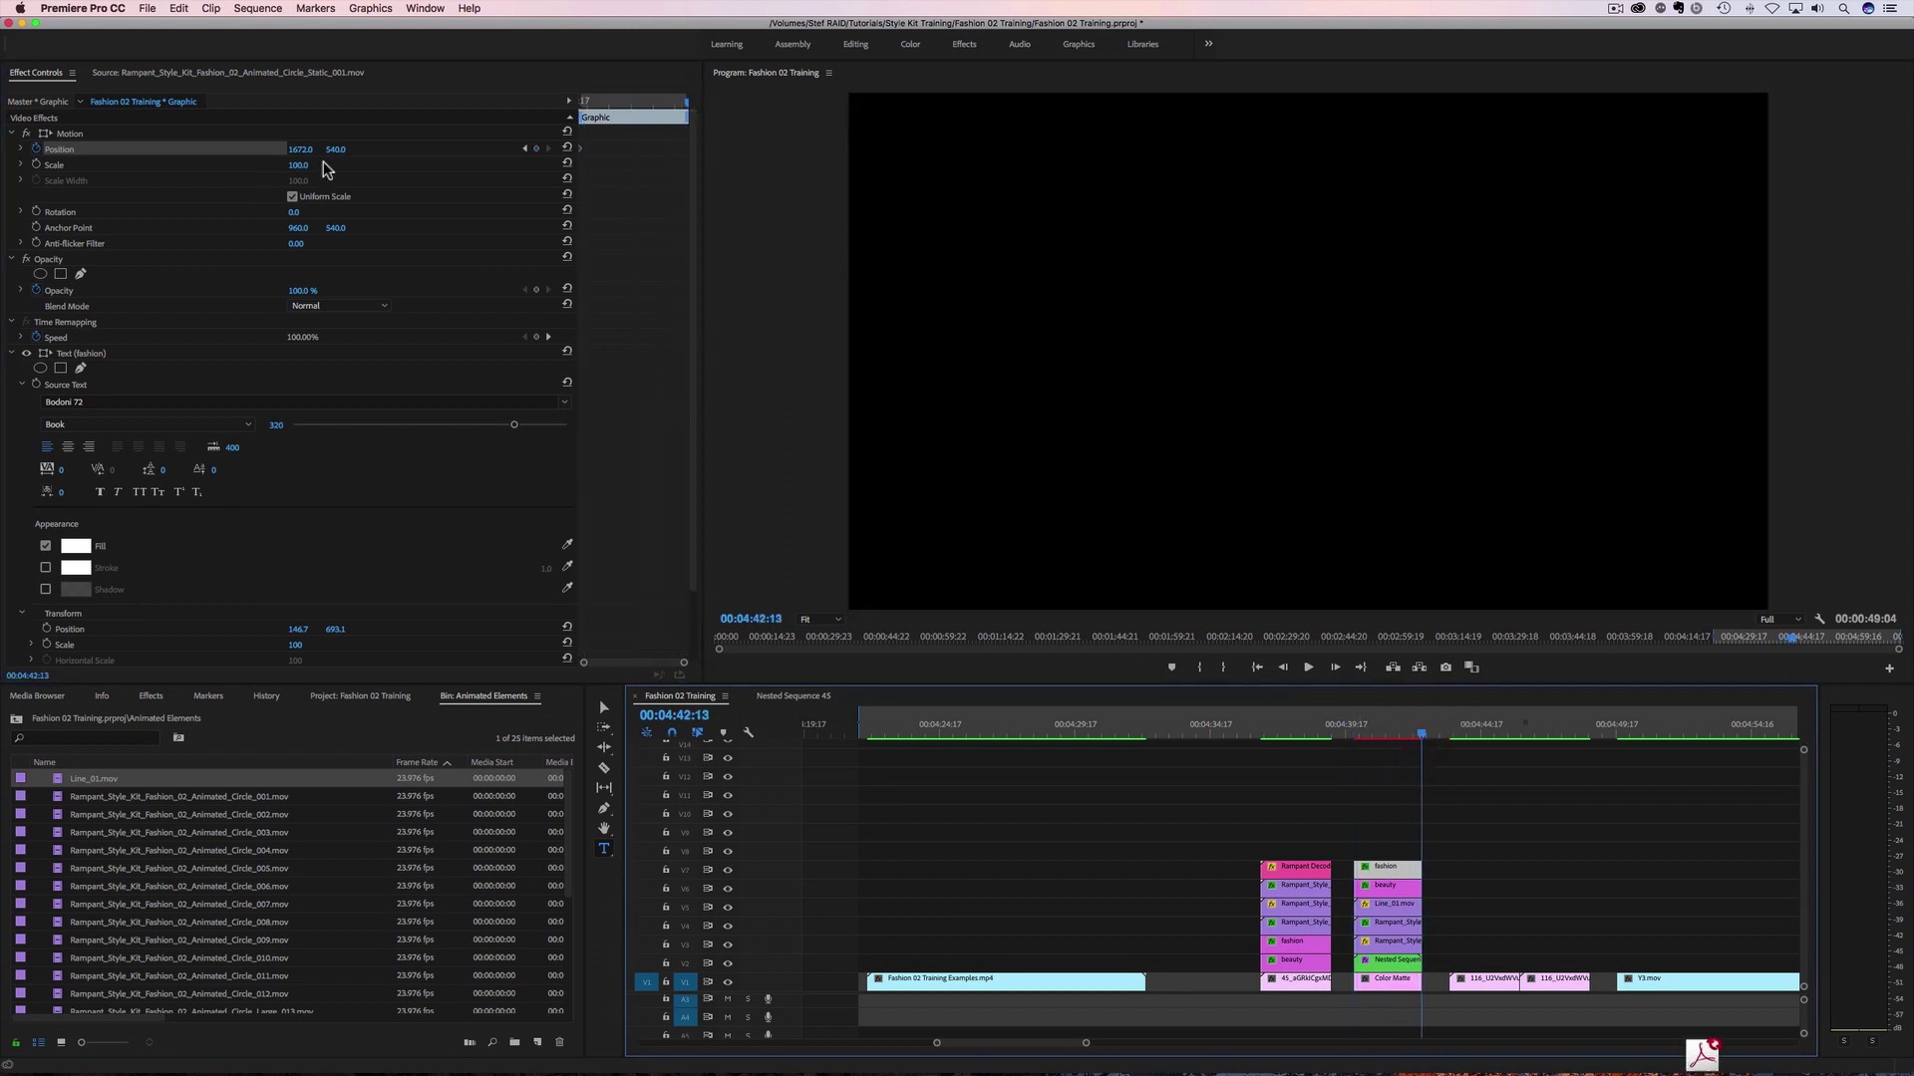
{"action": "key", "text": "Left"}
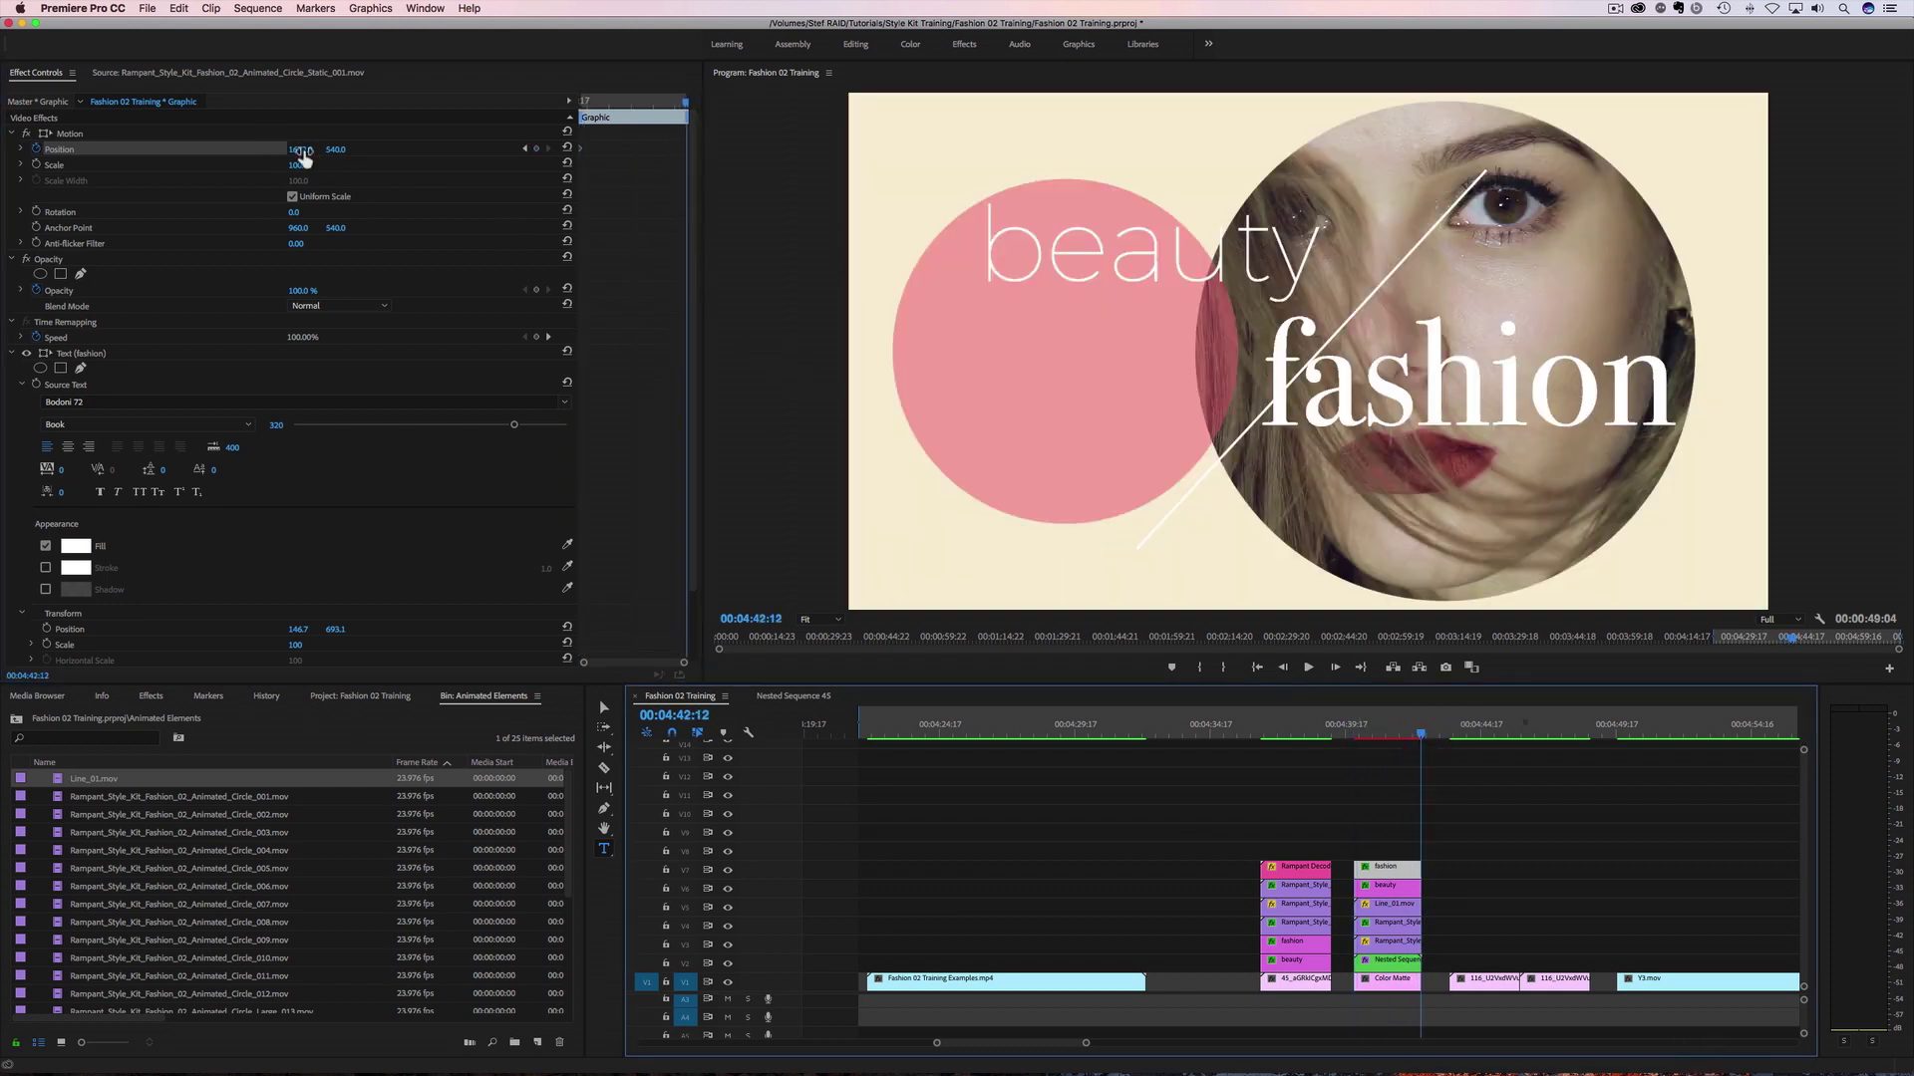
{"action": "left_click_drag", "start_coordinate": [302, 152], "coordinate": [90, 151]}
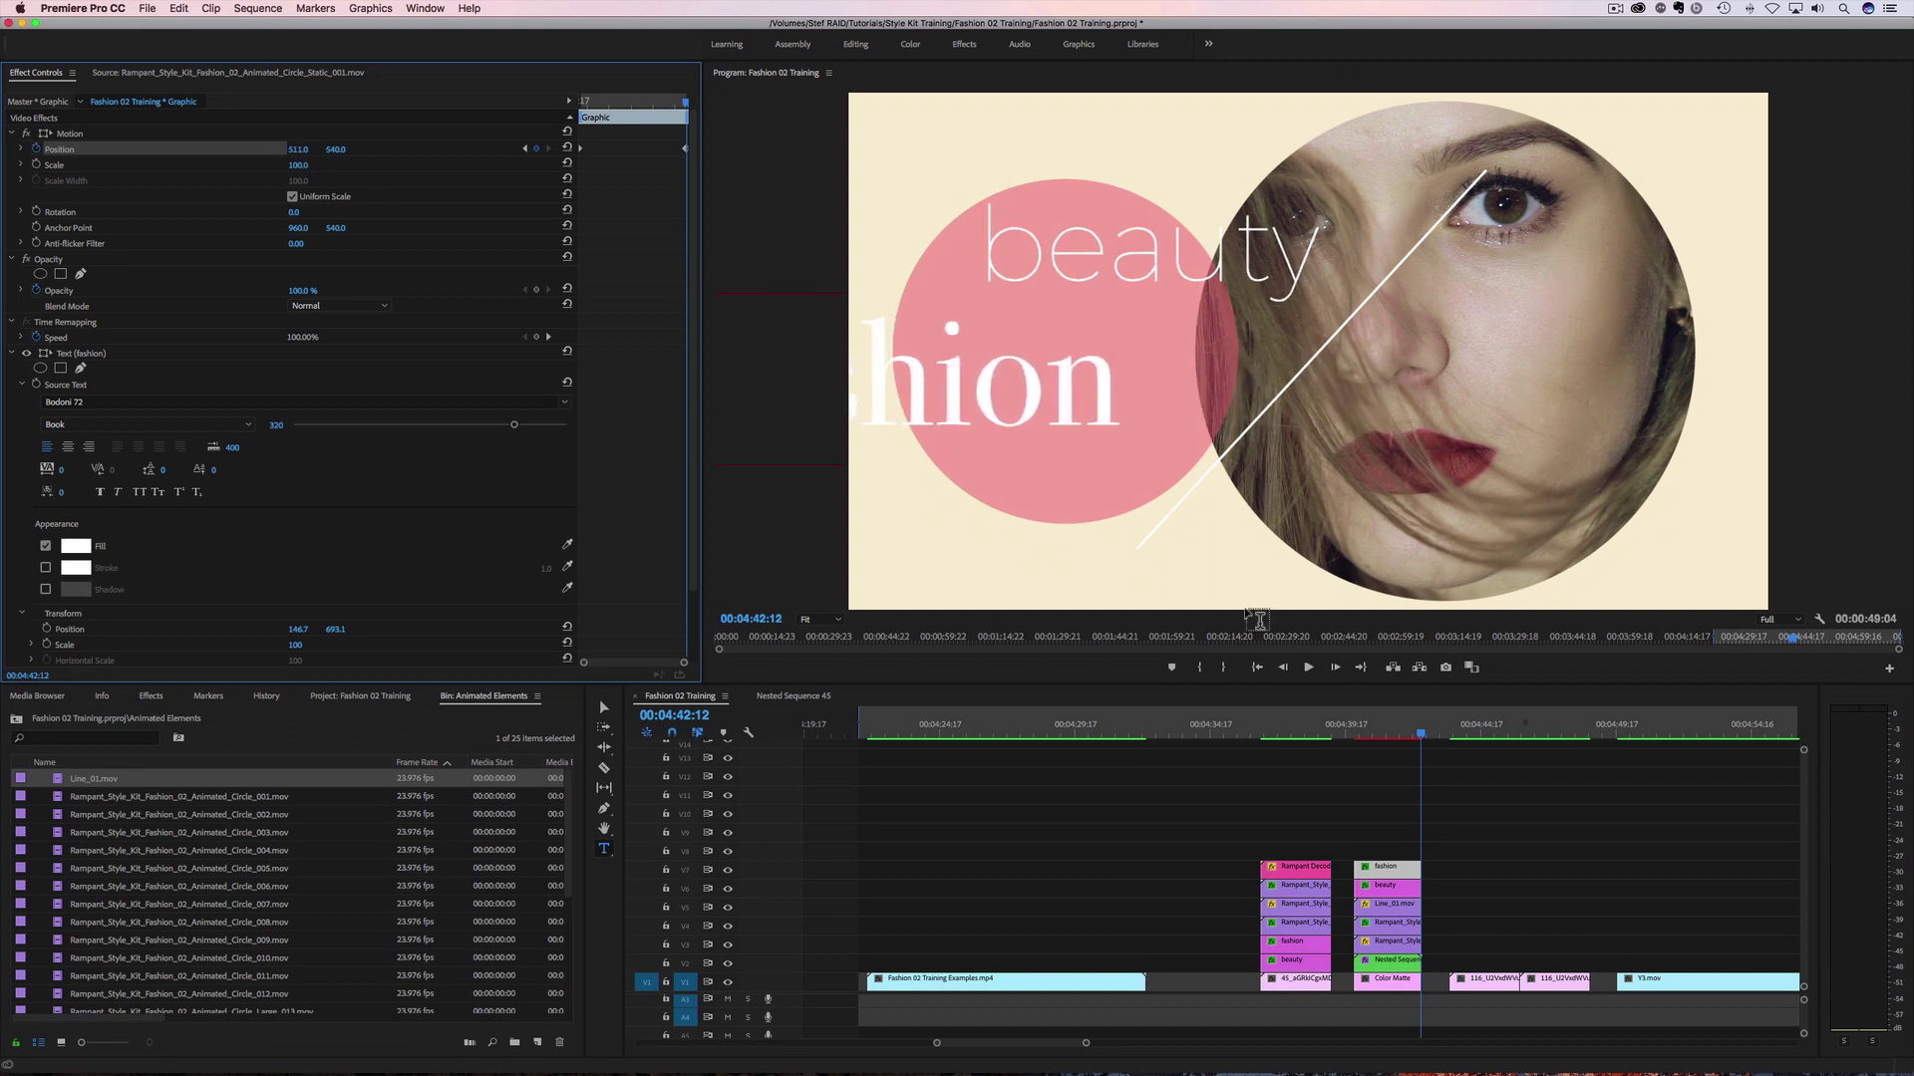
{"action": "left_click", "coordinate": [1351, 739]}
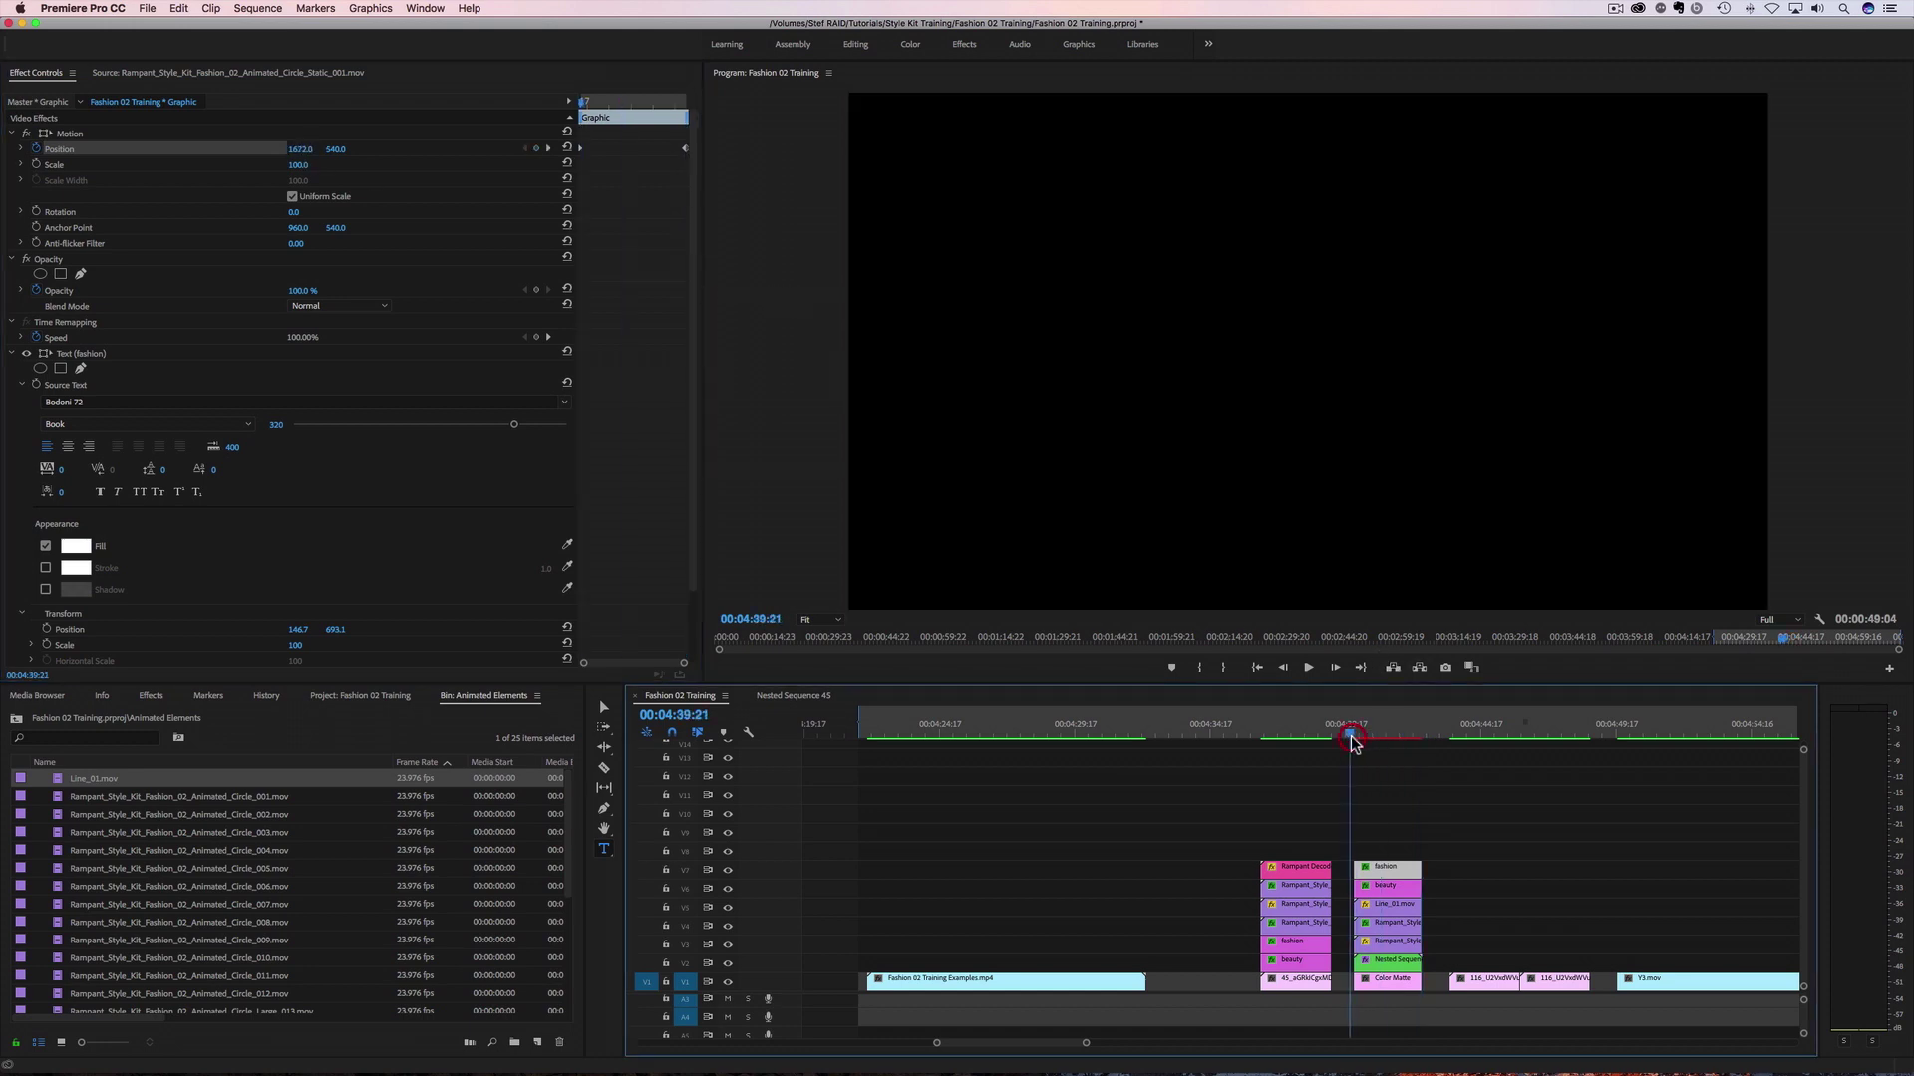
{"action": "key", "text": "space"}
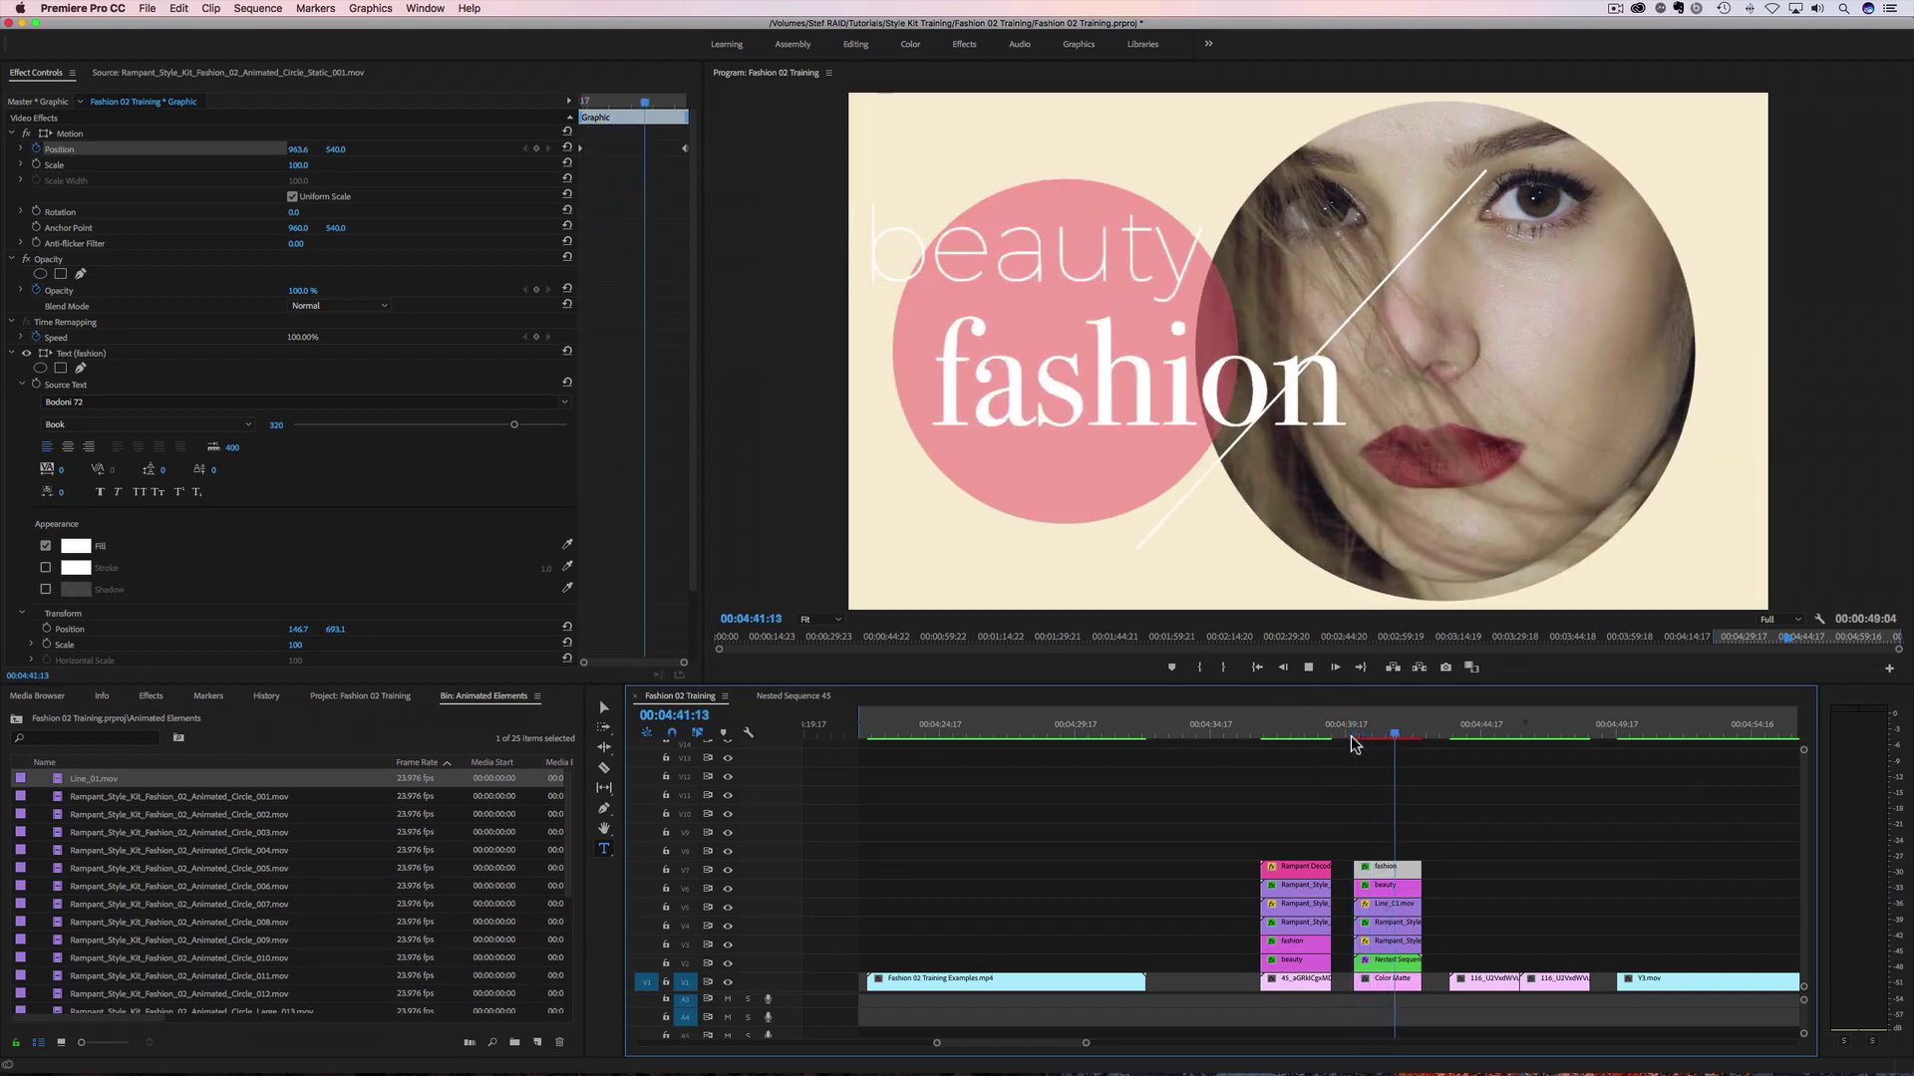
{"action": "key", "text": "space"}
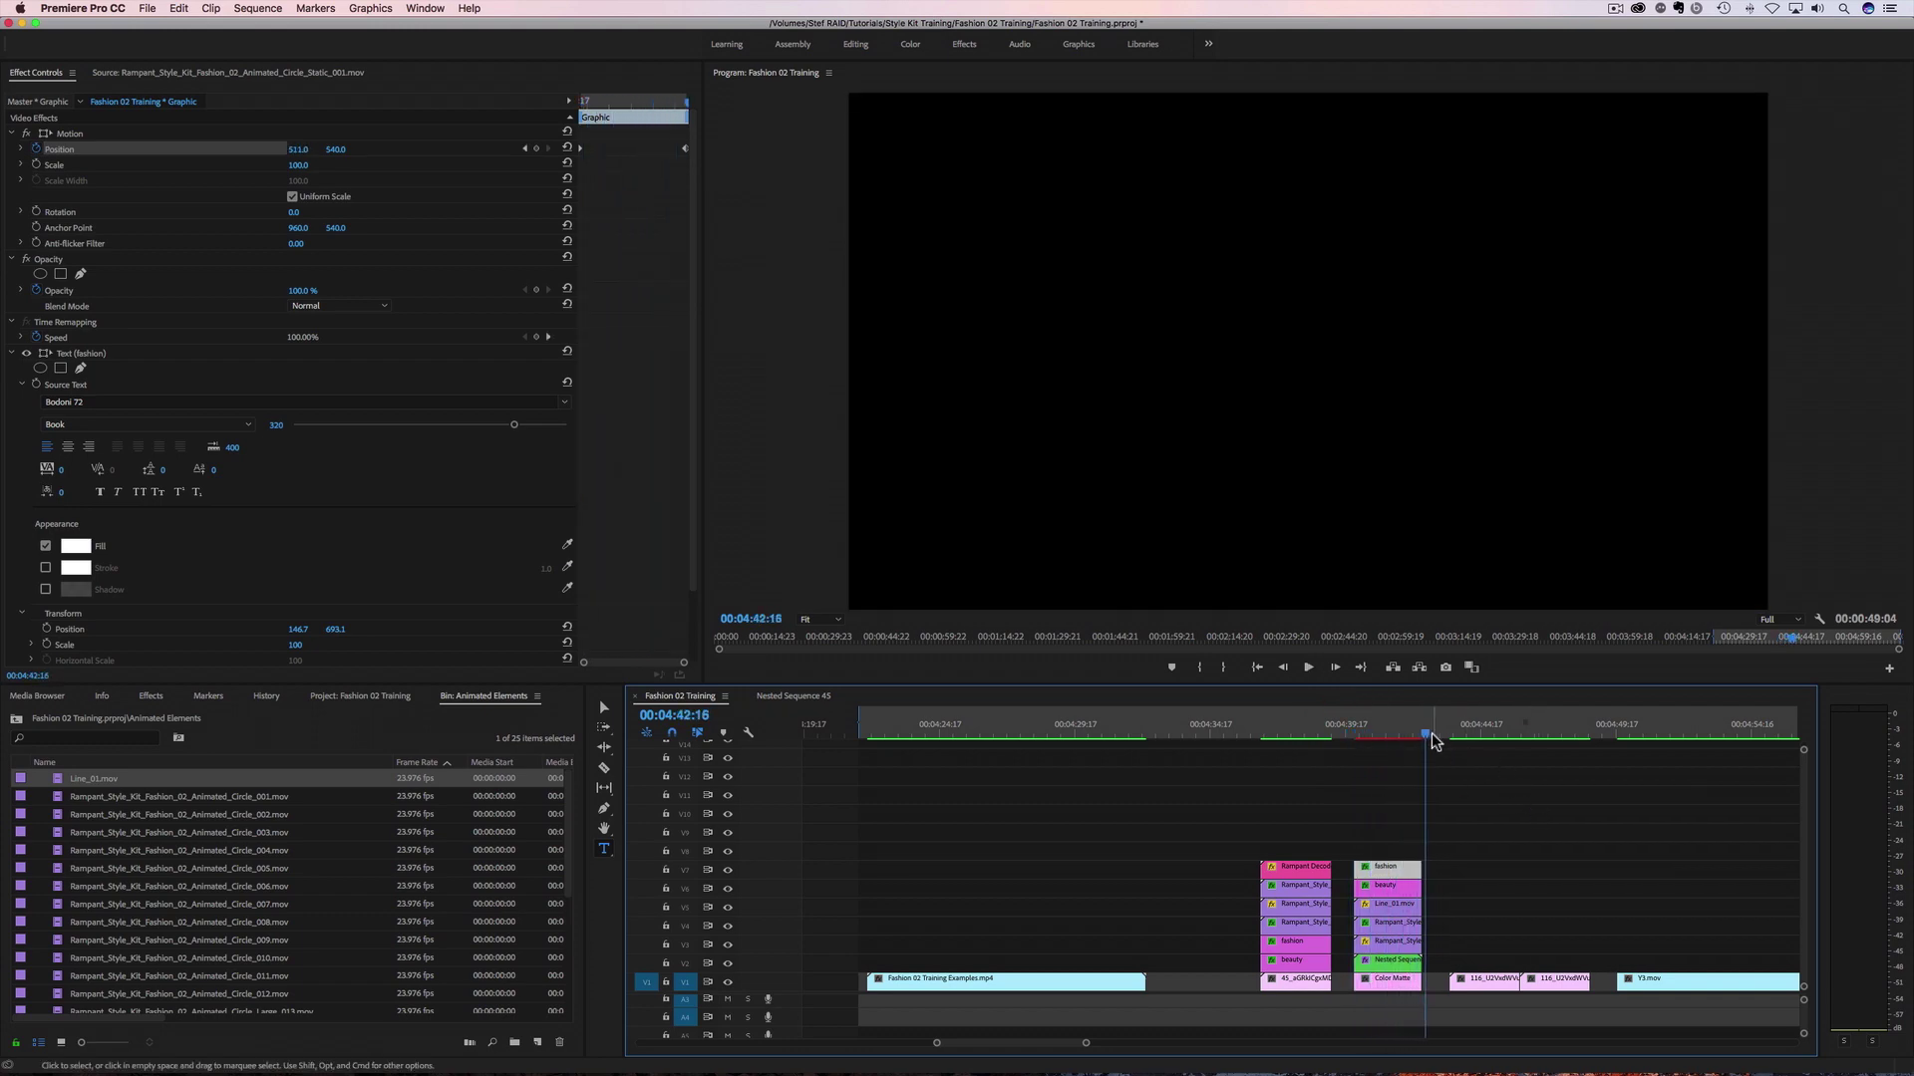
Turn off opacity keyframing on the beauty clip and lower its opacity to 40%.
{"action": "left_click", "coordinate": [1376, 735]}
{"action": "left_click", "coordinate": [1388, 885]}
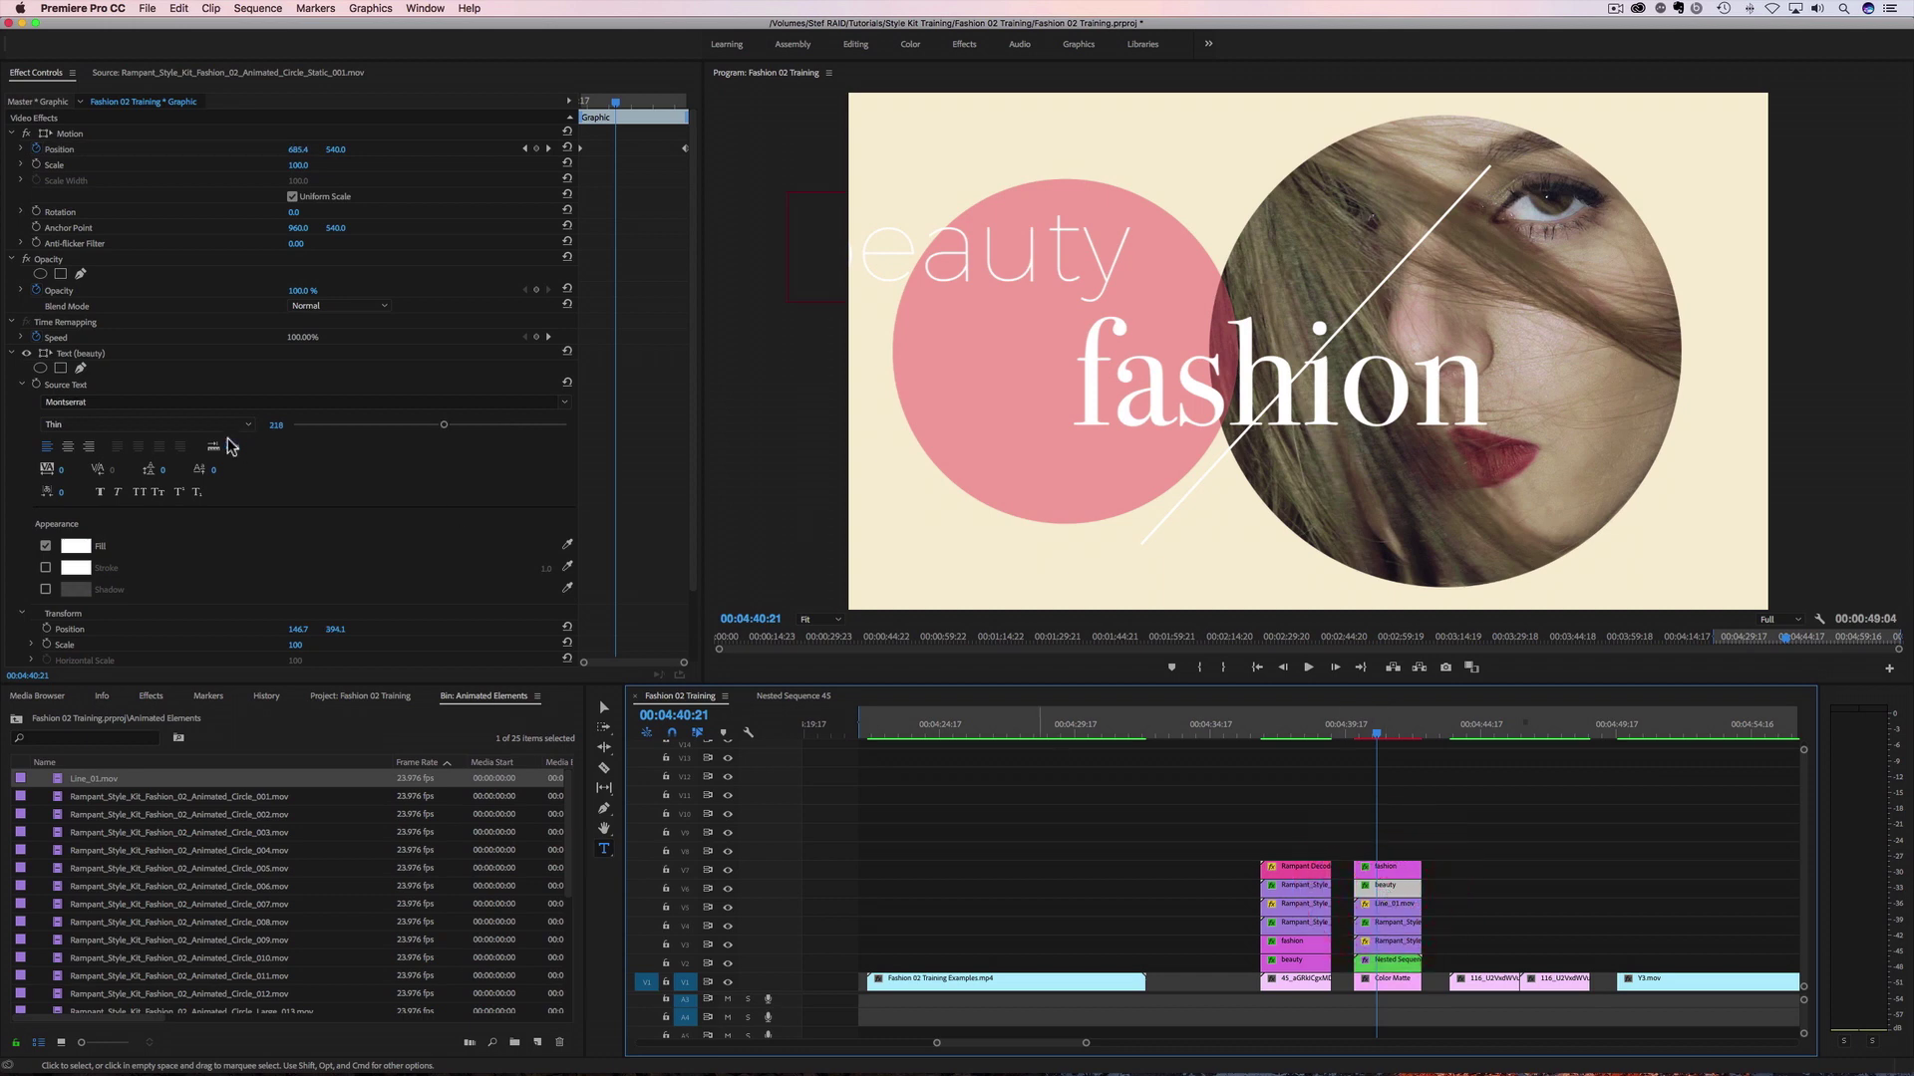
{"action": "left_click", "coordinate": [43, 291]}
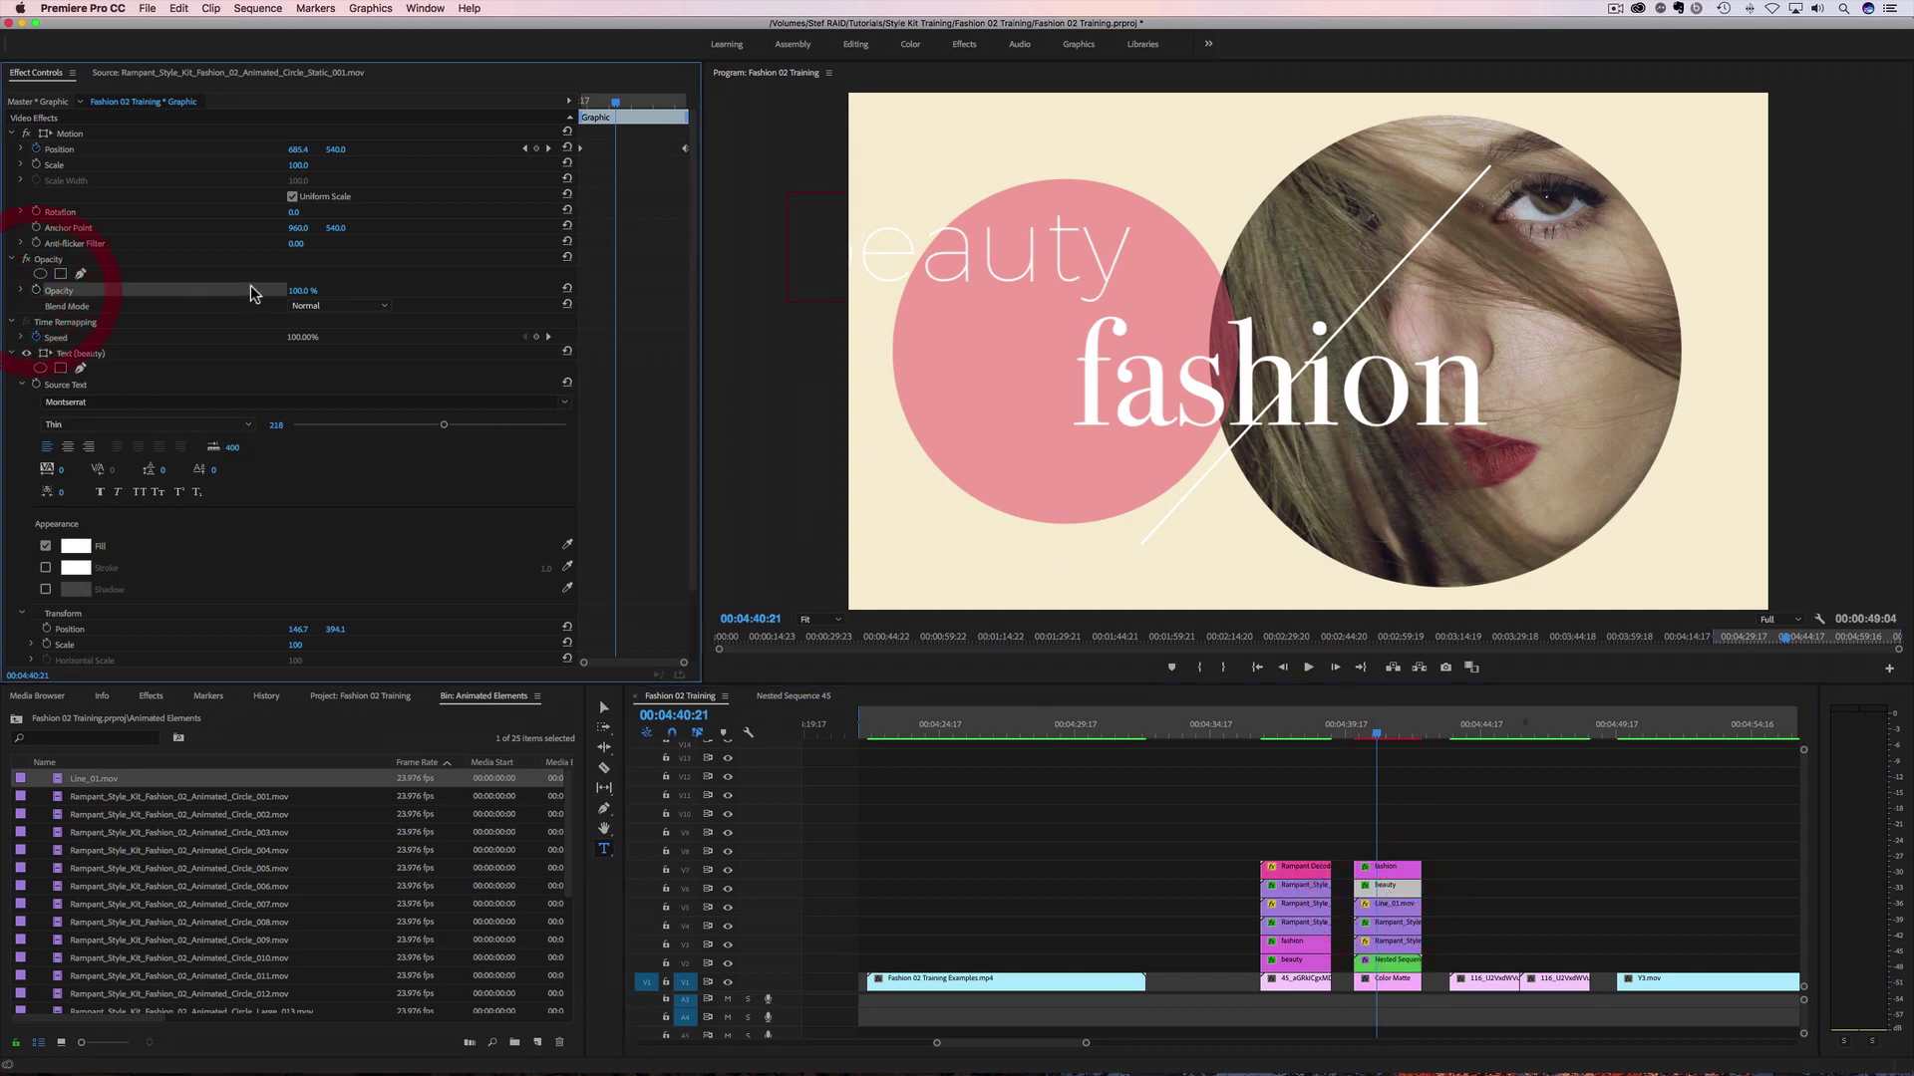
{"action": "left_click_drag", "start_coordinate": [300, 291], "coordinate": [264, 291]}
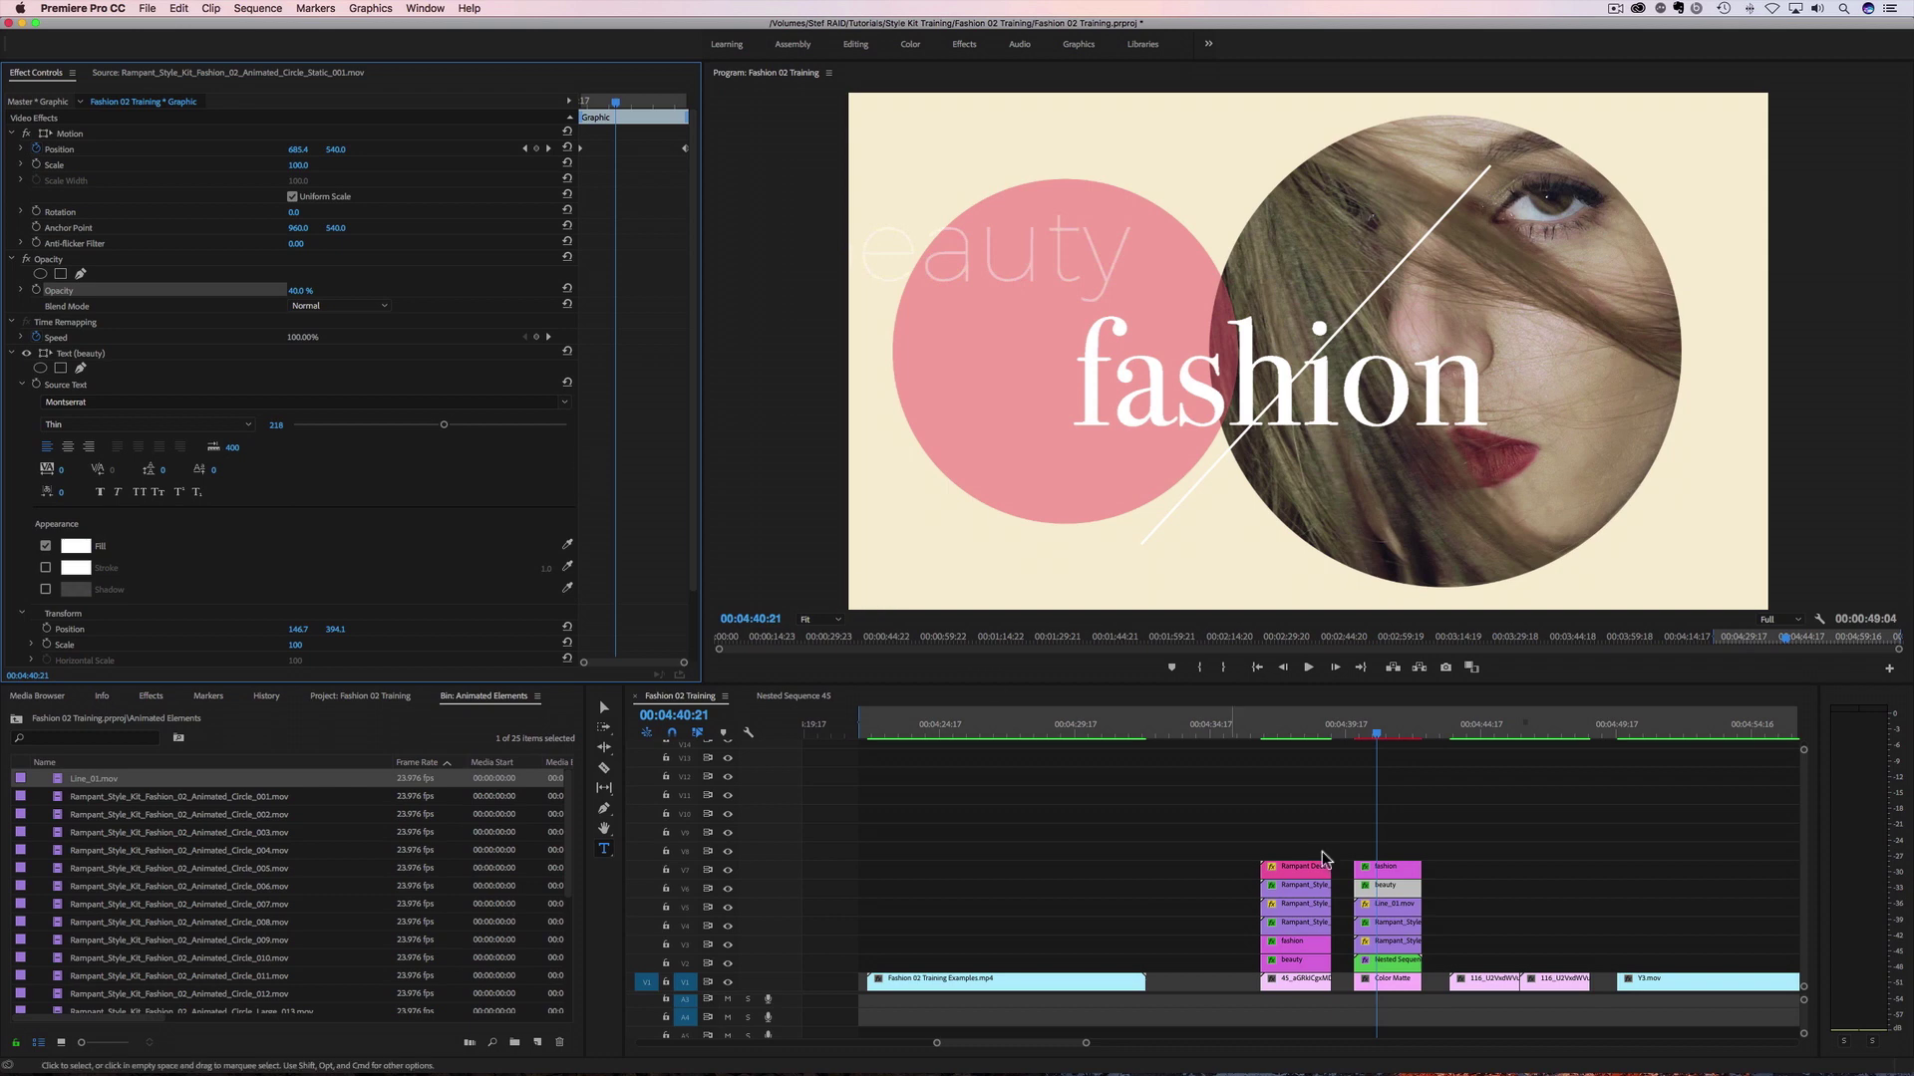
Turn off opacity keyframing on the fashion clip and set its opacity to 38%, then return the beauty clip's opacity to 100%.
{"action": "left_click", "coordinate": [1385, 866]}
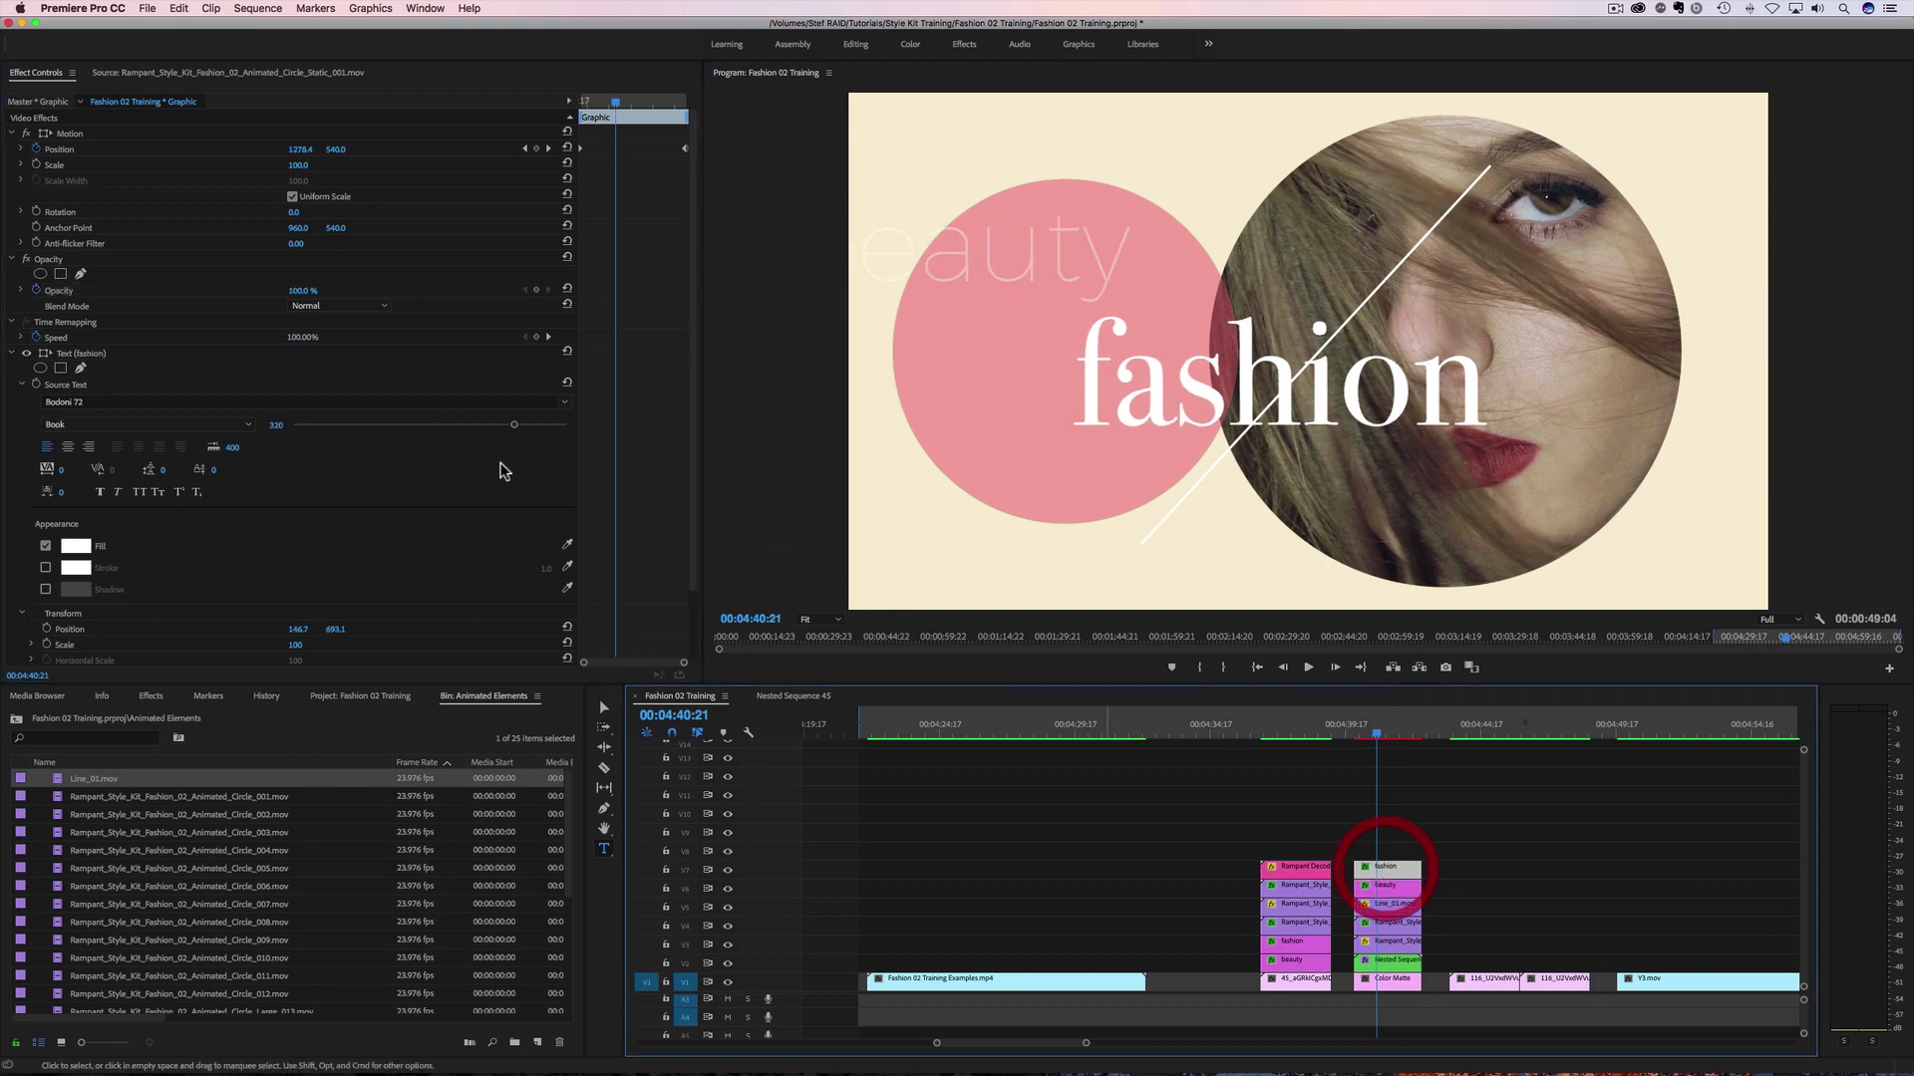
{"action": "left_click", "coordinate": [43, 291]}
{"action": "mouse_move", "coordinate": [299, 291]}
{"action": "left_mouse_down"}
{"action": "mouse_move", "coordinate": [254, 291]}
{"action": "mouse_move", "coordinate": [283, 291]}
{"action": "left_mouse_up"}
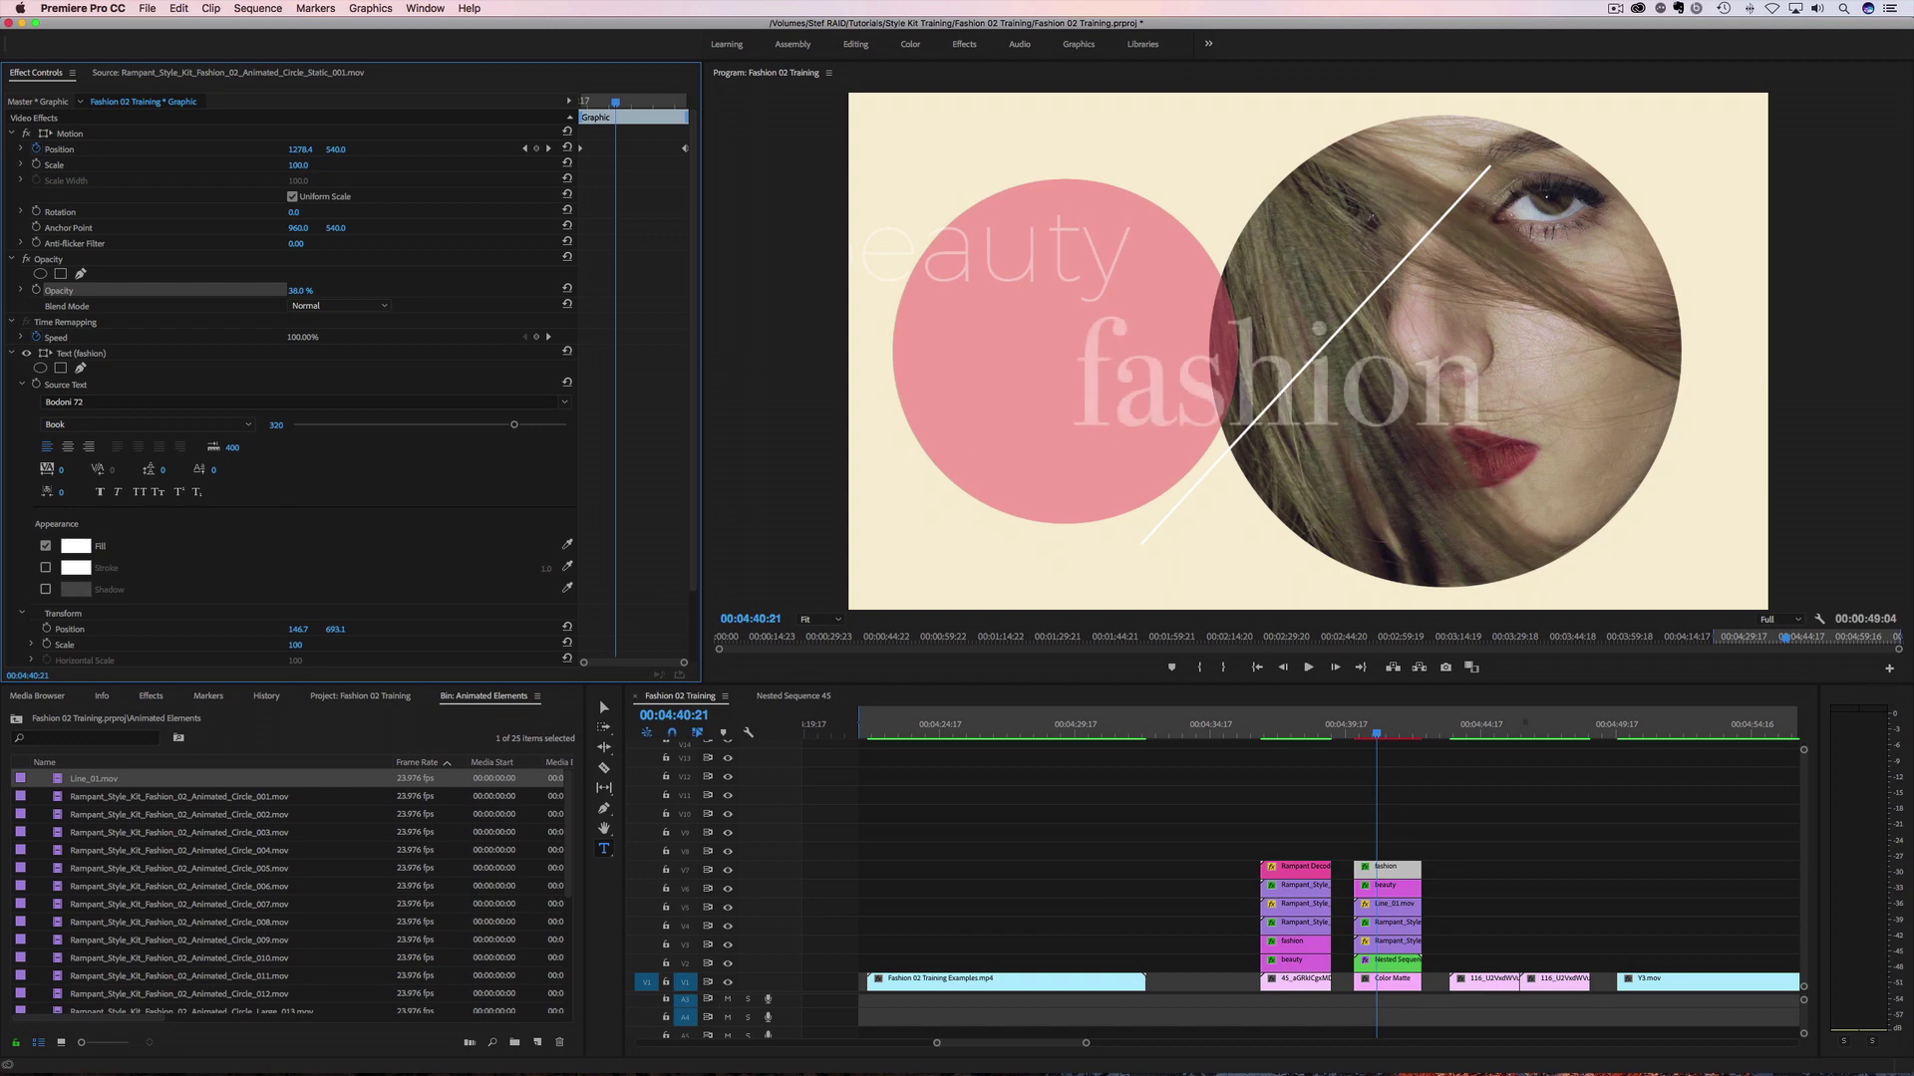
{"action": "left_click", "coordinate": [1387, 887]}
{"action": "left_click_drag", "start_coordinate": [295, 291], "coordinate": [308, 292]}
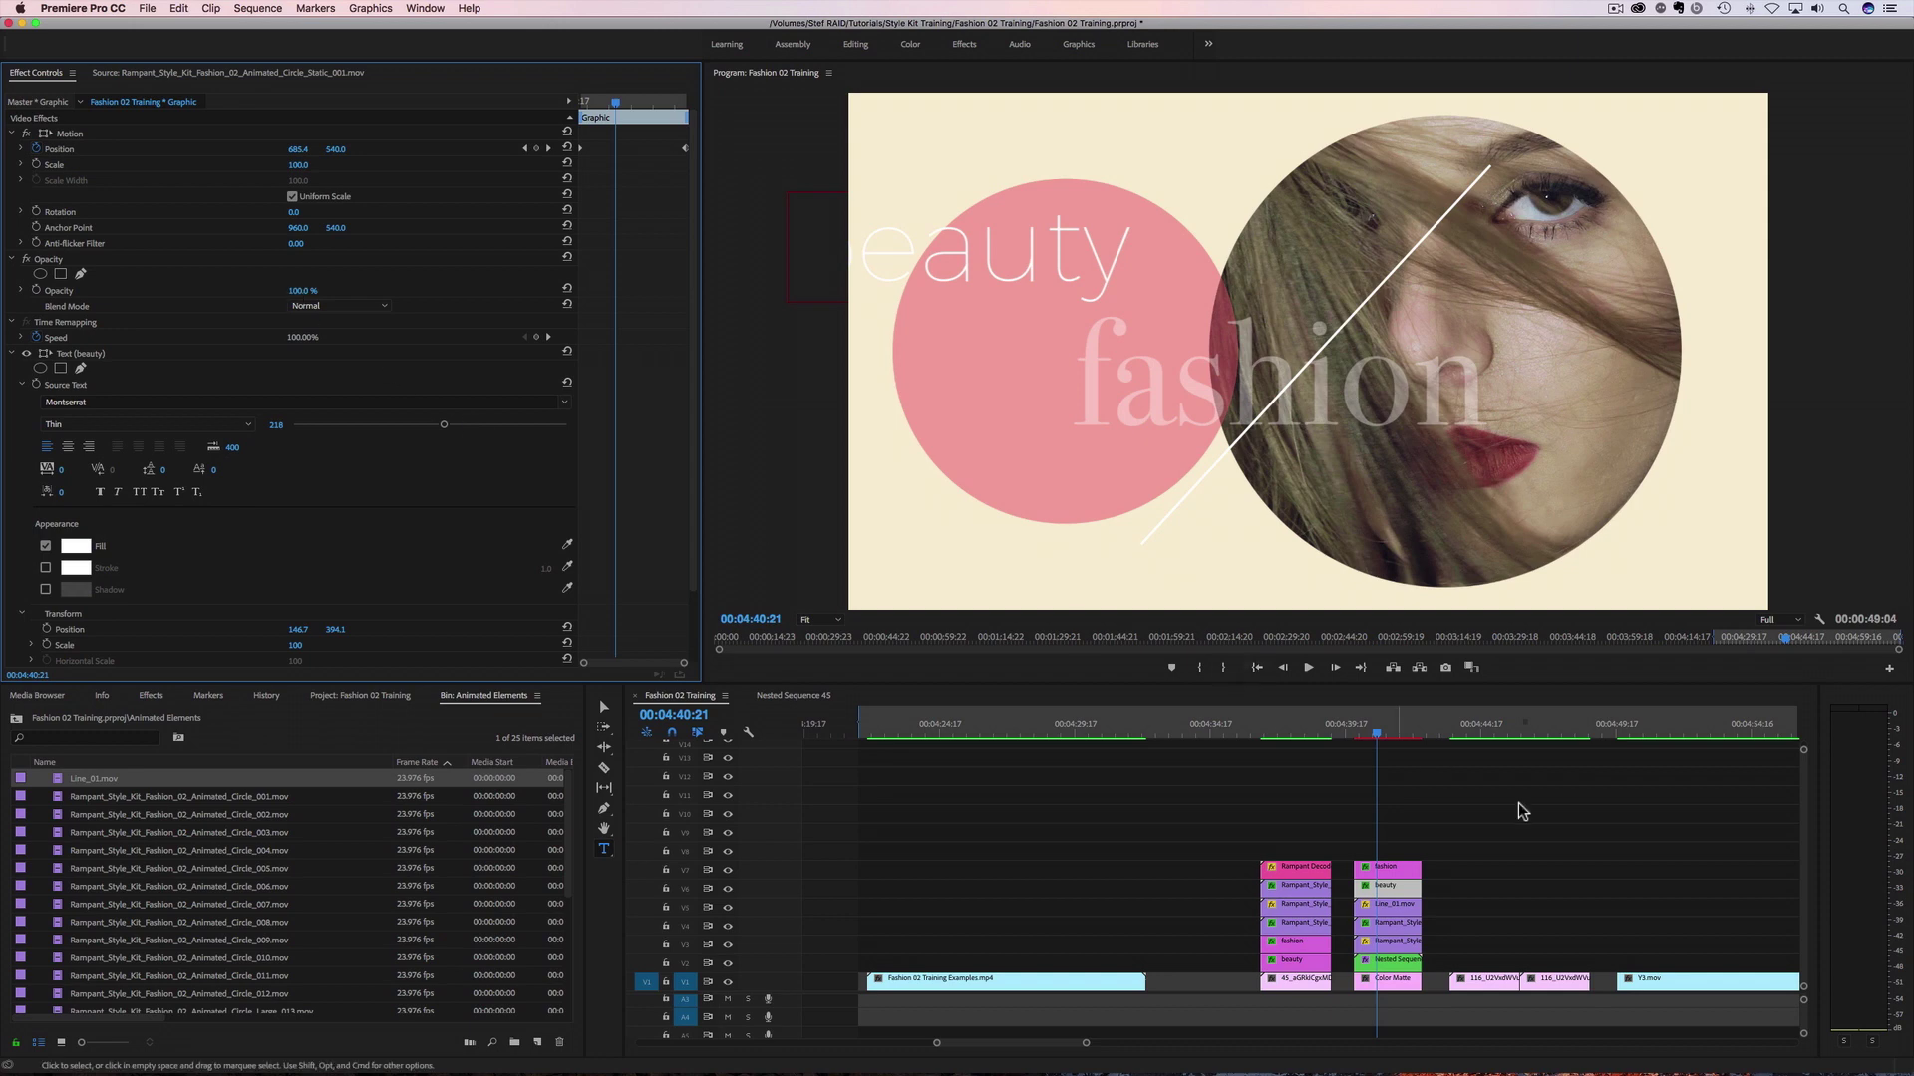
Play back the second layout from just before its first frame to review both sliding titles with their opacities.
{"action": "left_click_drag", "start_coordinate": [1373, 737], "coordinate": [1353, 741]}
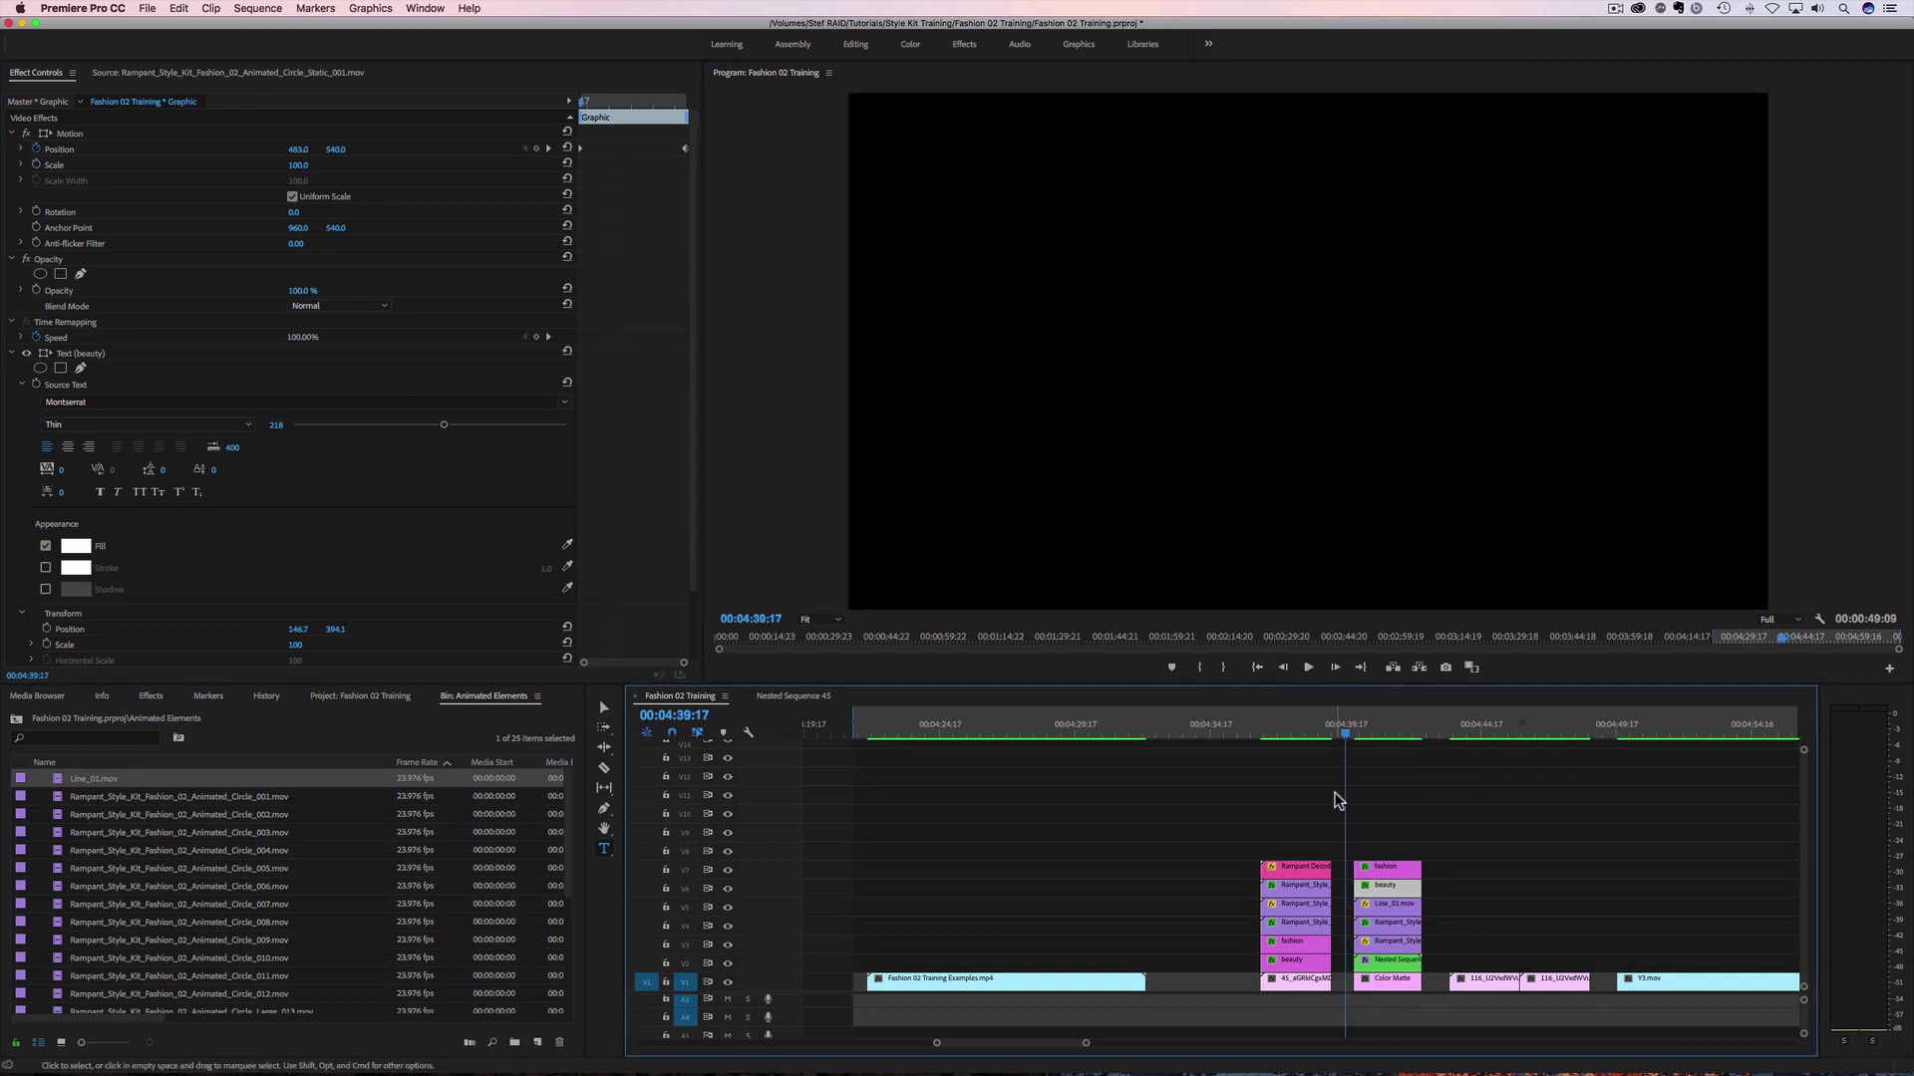
{"action": "key", "text": "space"}
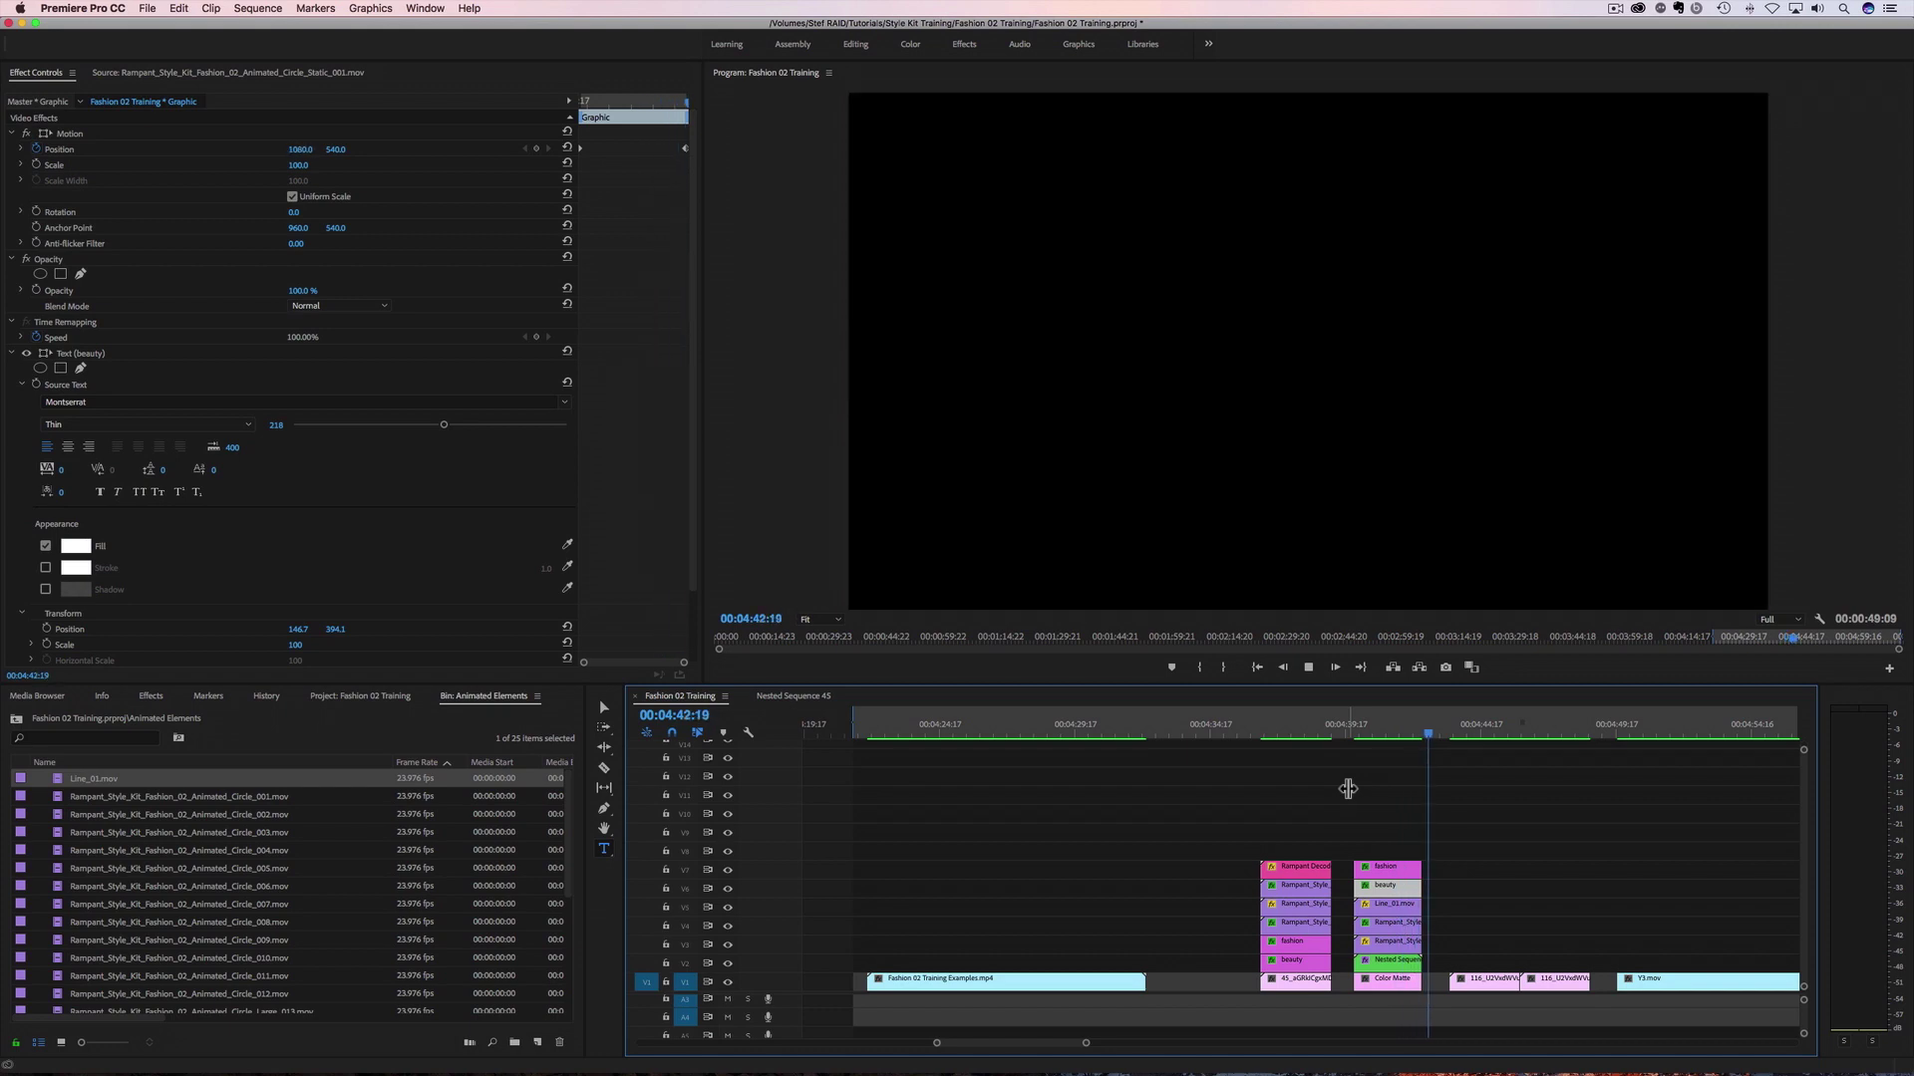
{"action": "left_click", "coordinate": [1353, 737]}
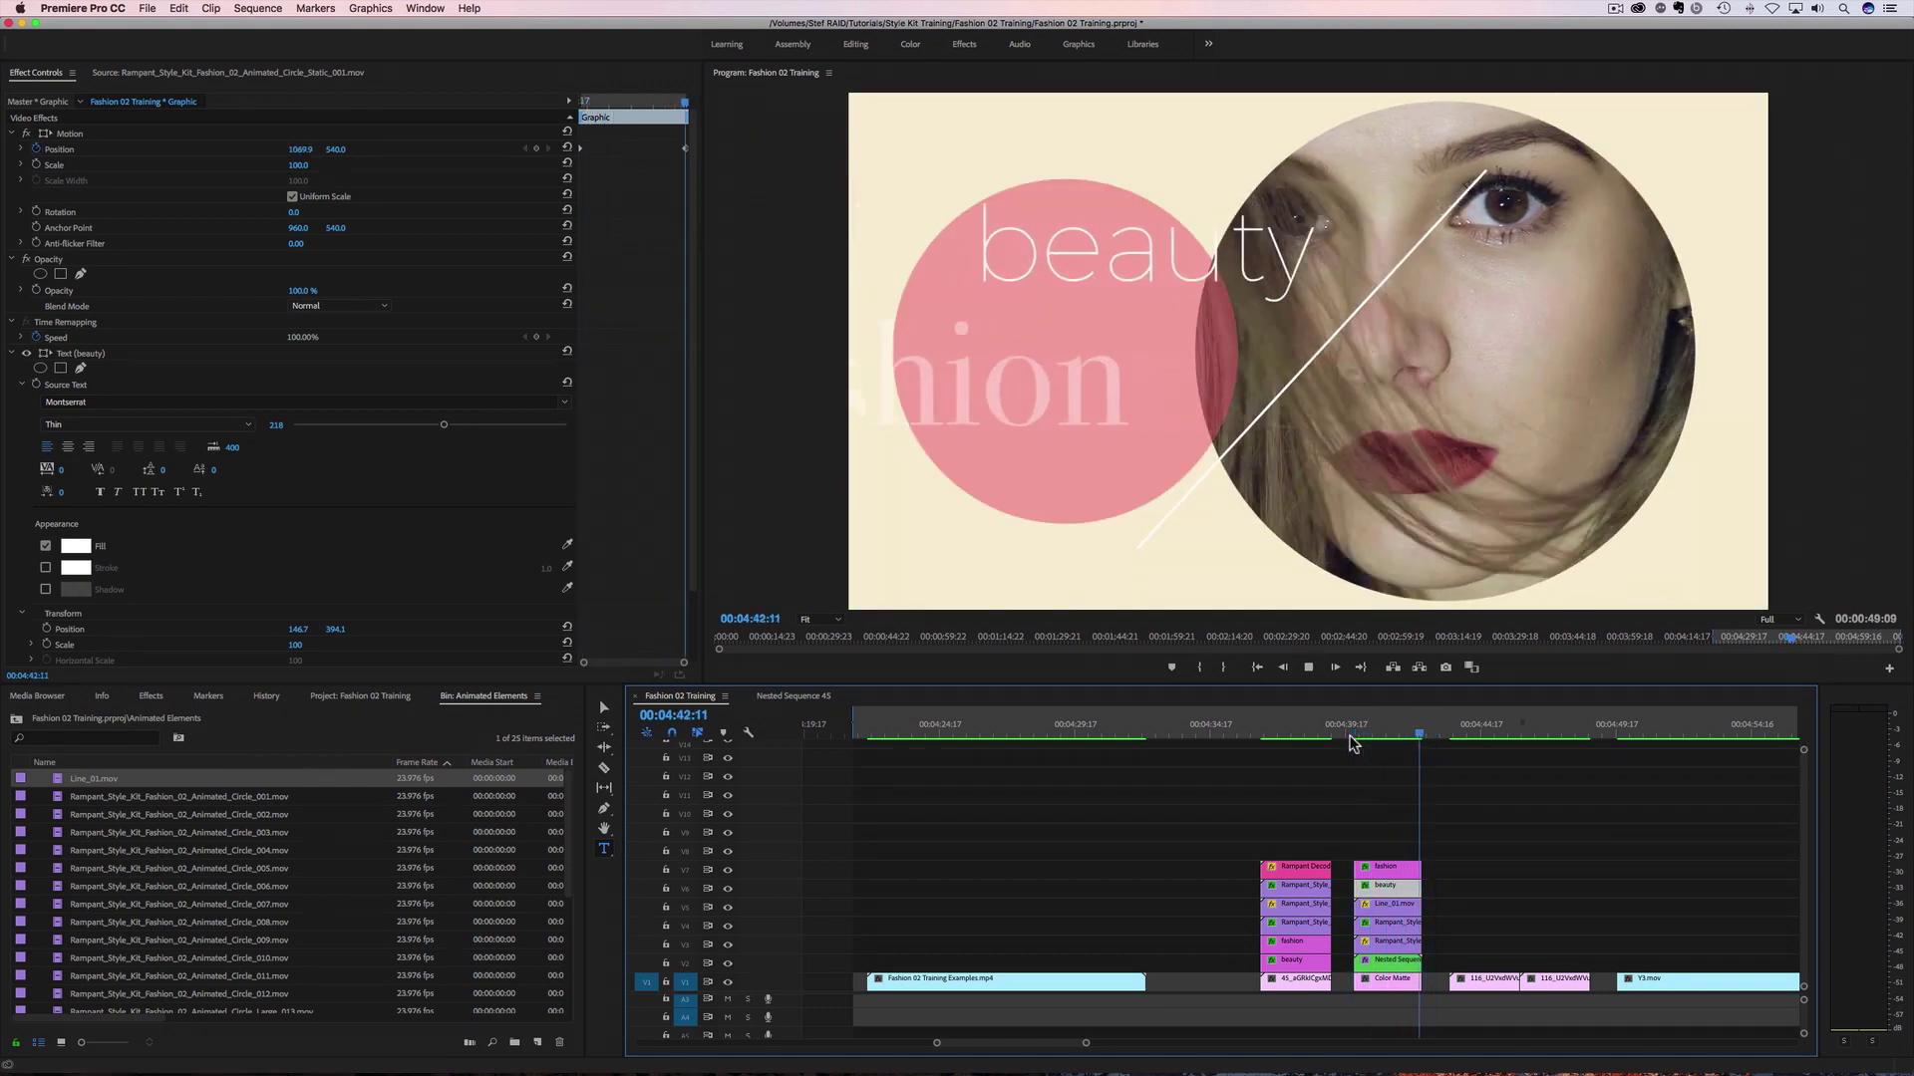
{"action": "left_click", "coordinate": [1348, 739]}
{"action": "key", "text": "space"}
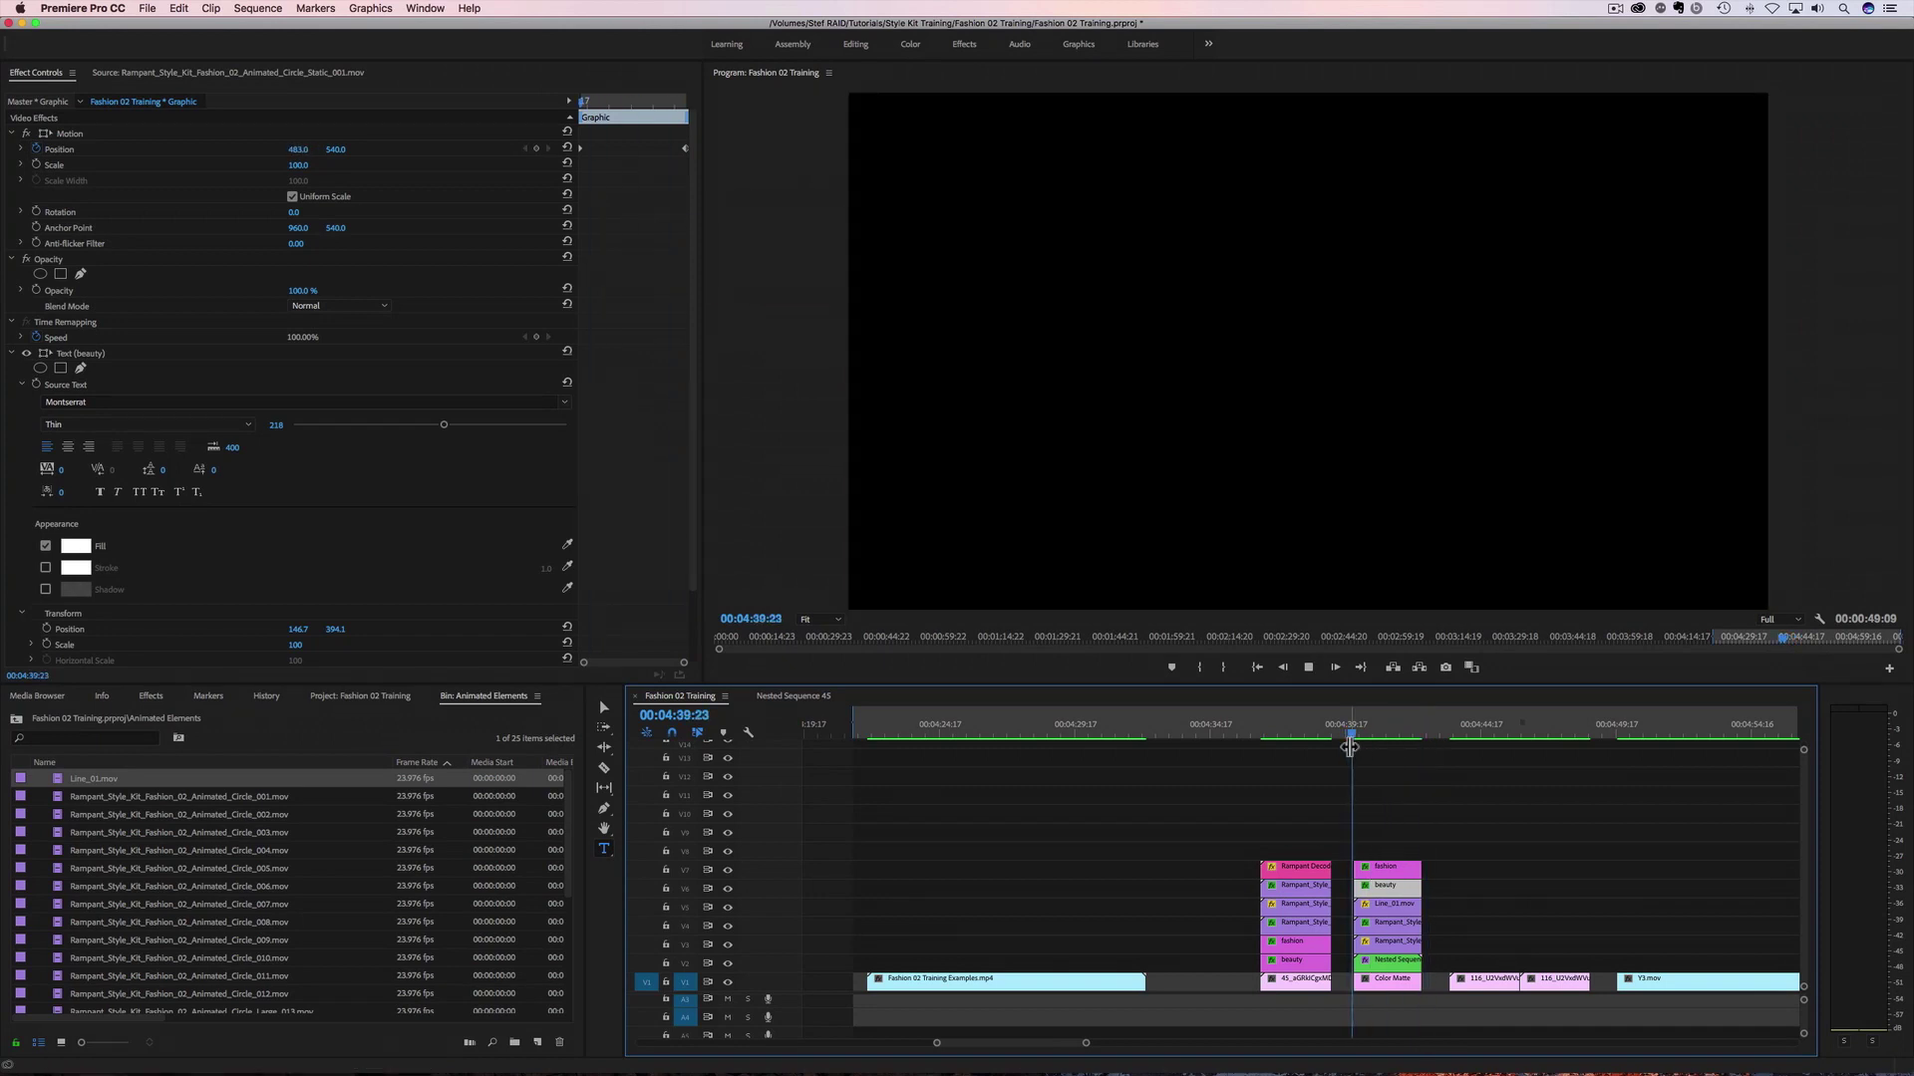
{"action": "key", "text": "space"}
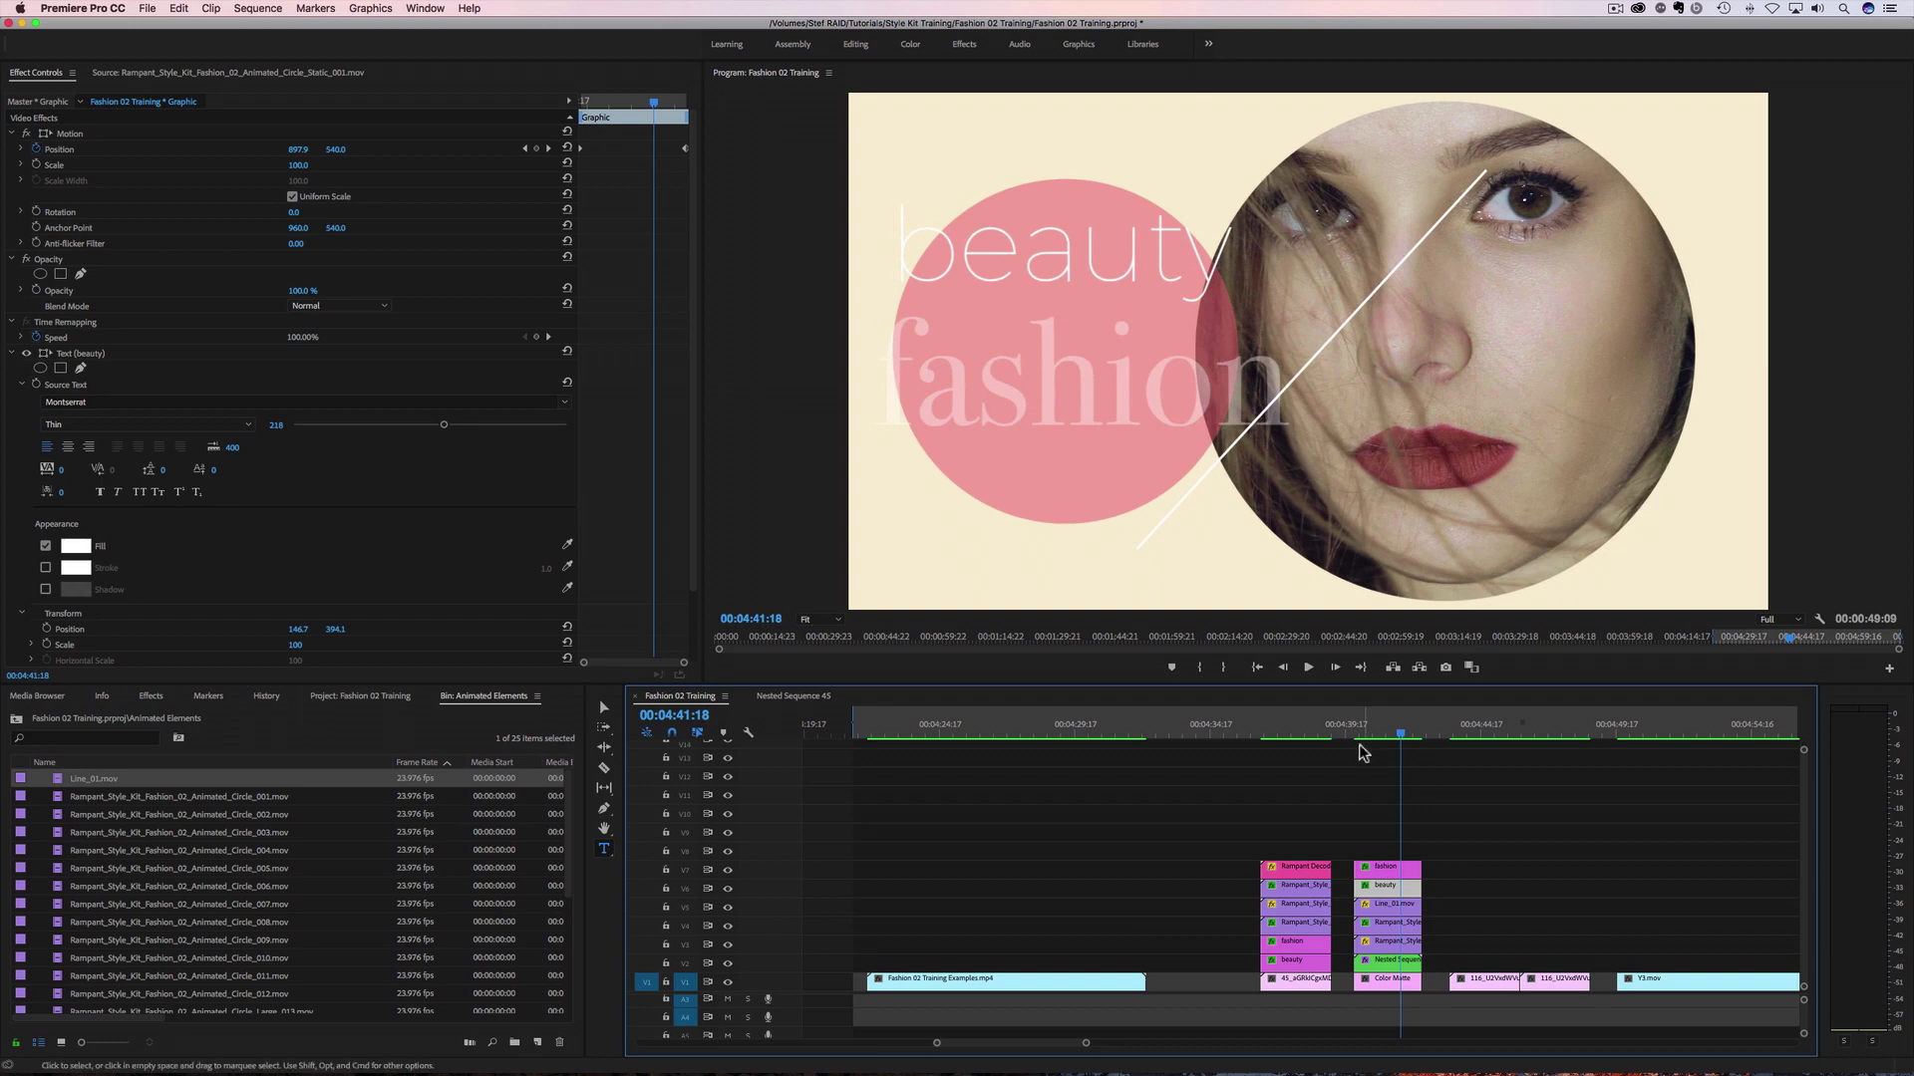
Play the two clips of the man in the suit that follow the second layout in the sequence.
{"action": "left_click_drag", "start_coordinate": [1398, 739], "coordinate": [1450, 742]}
{"action": "key", "text": "space"}
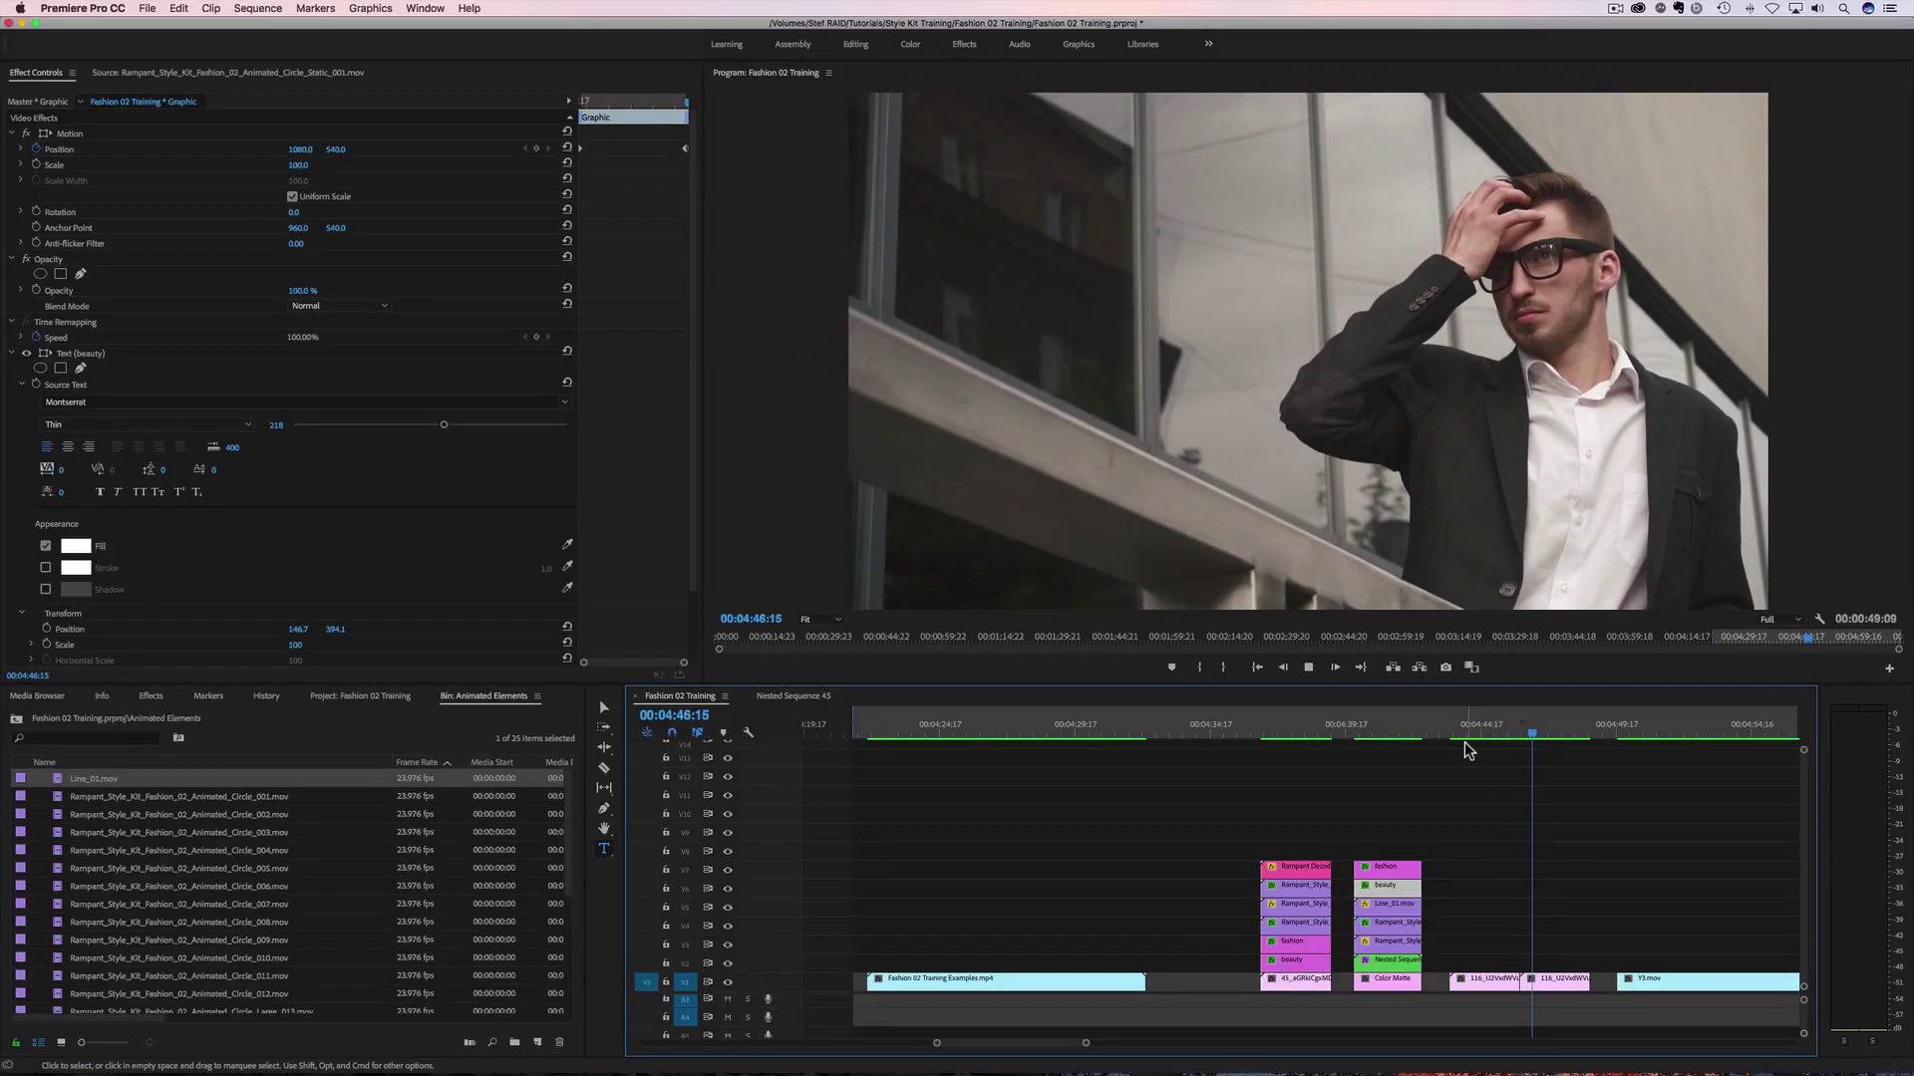
{"action": "key", "text": "space"}
{"action": "left_click_drag", "start_coordinate": [1541, 746], "coordinate": [1465, 779]}
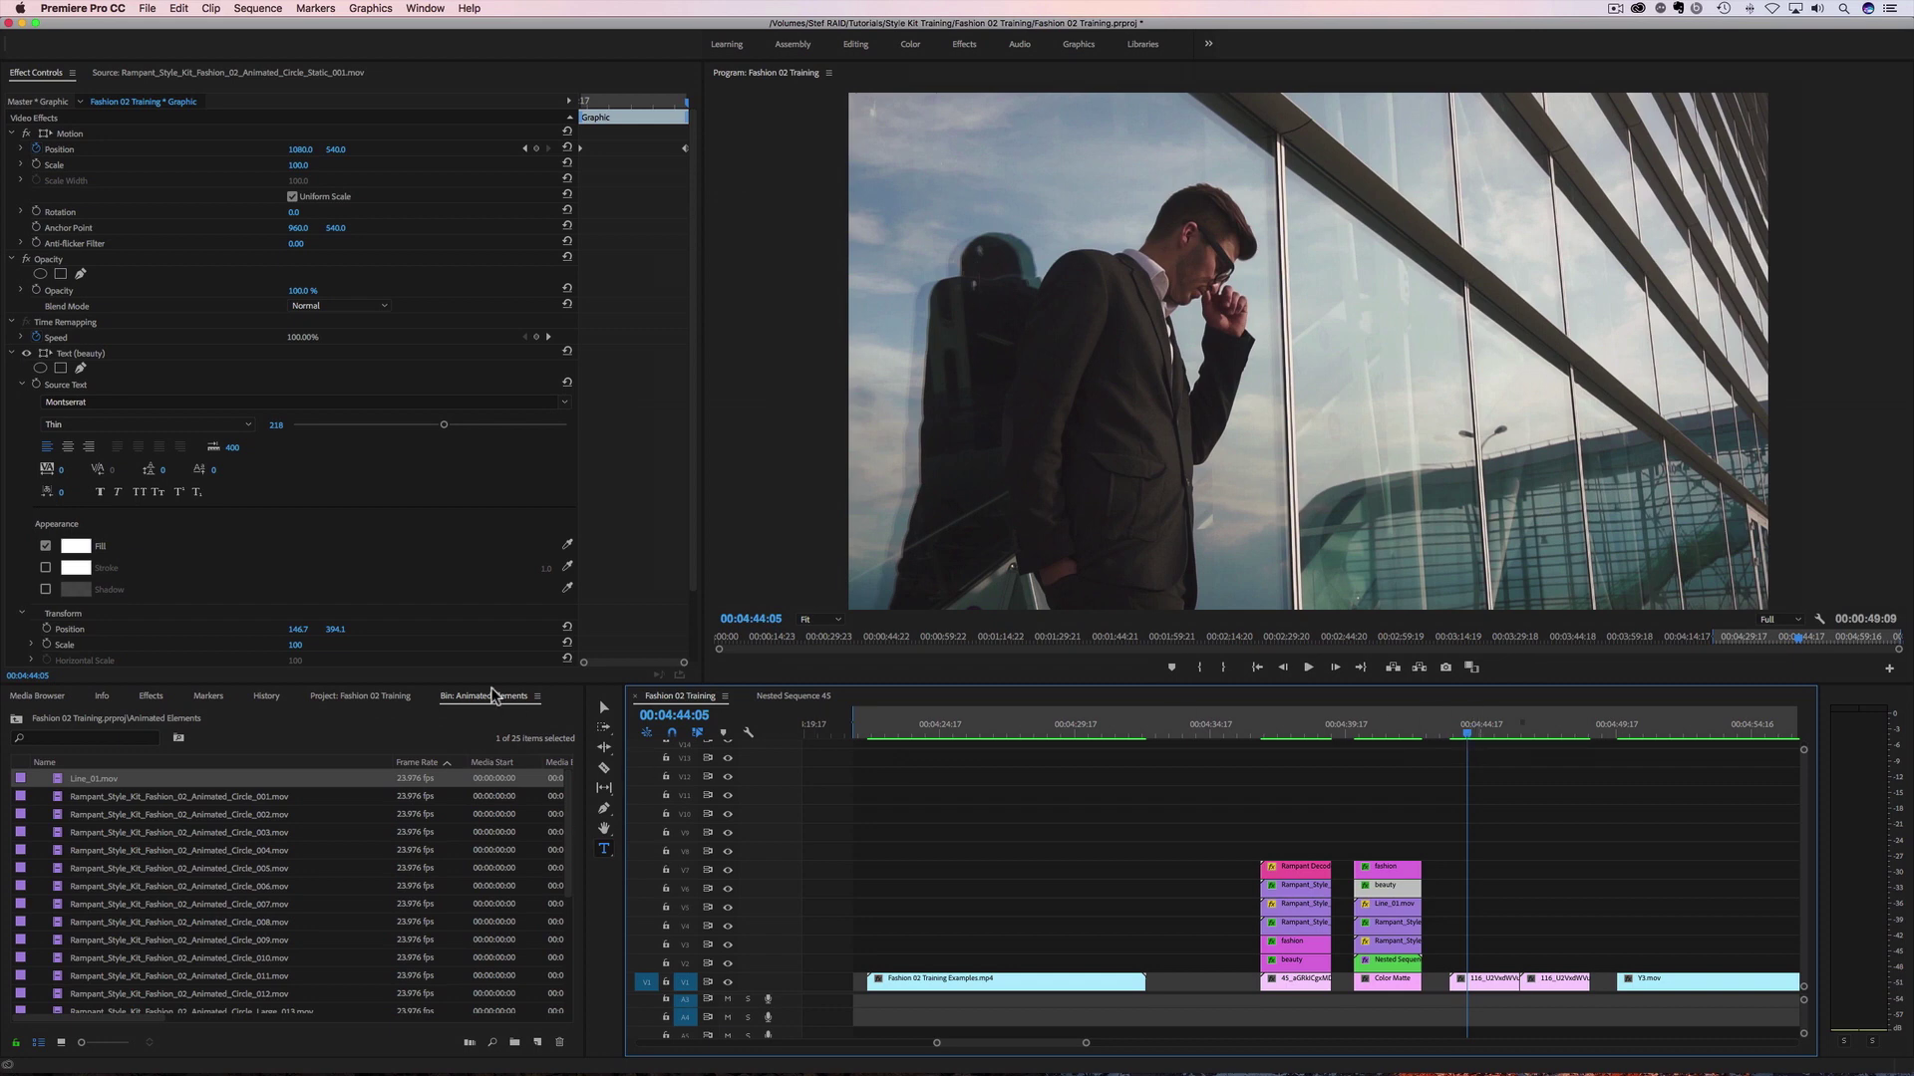
Preview the Animated_Circle_001 and Animated_Circle_010 elements from their first frames to compare how the circles animate.
{"action": "double_click", "coordinate": [57, 803]}
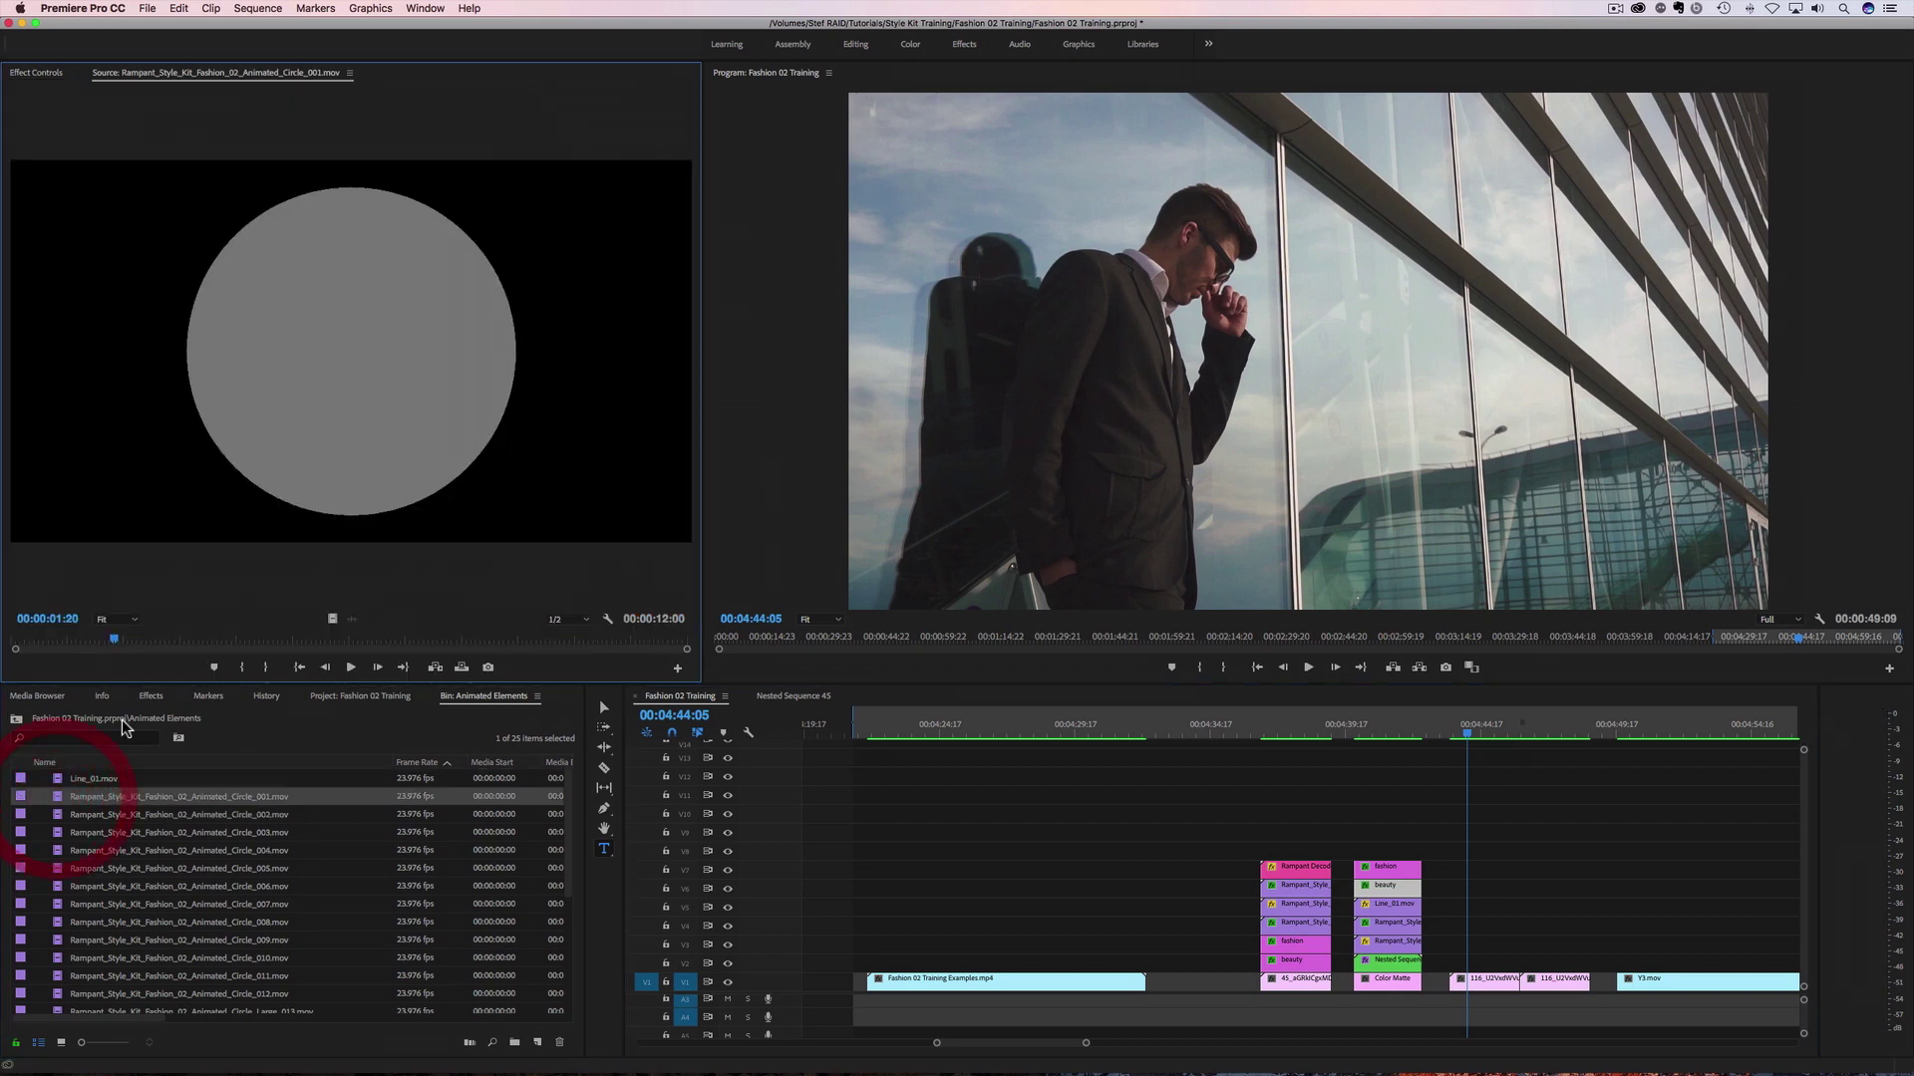
{"action": "left_click", "coordinate": [5, 653]}
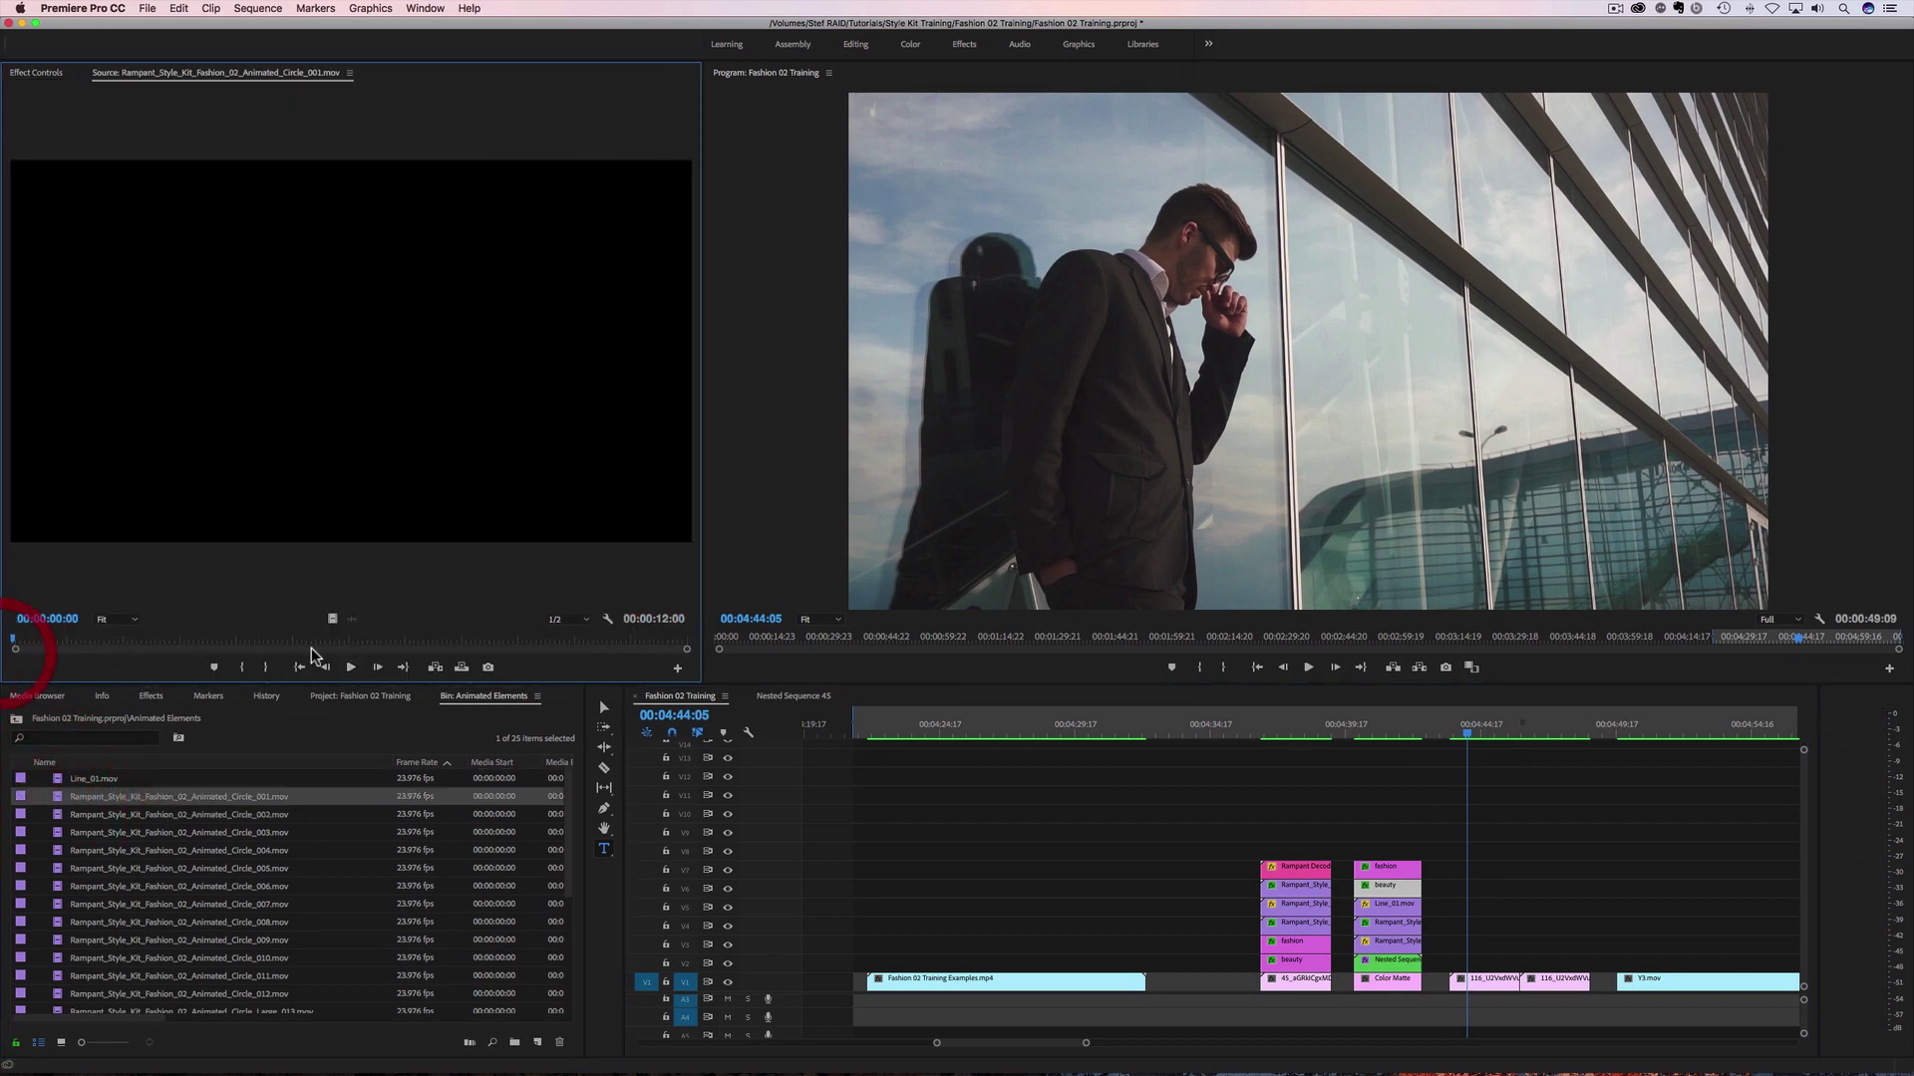
{"action": "left_click", "coordinate": [349, 667]}
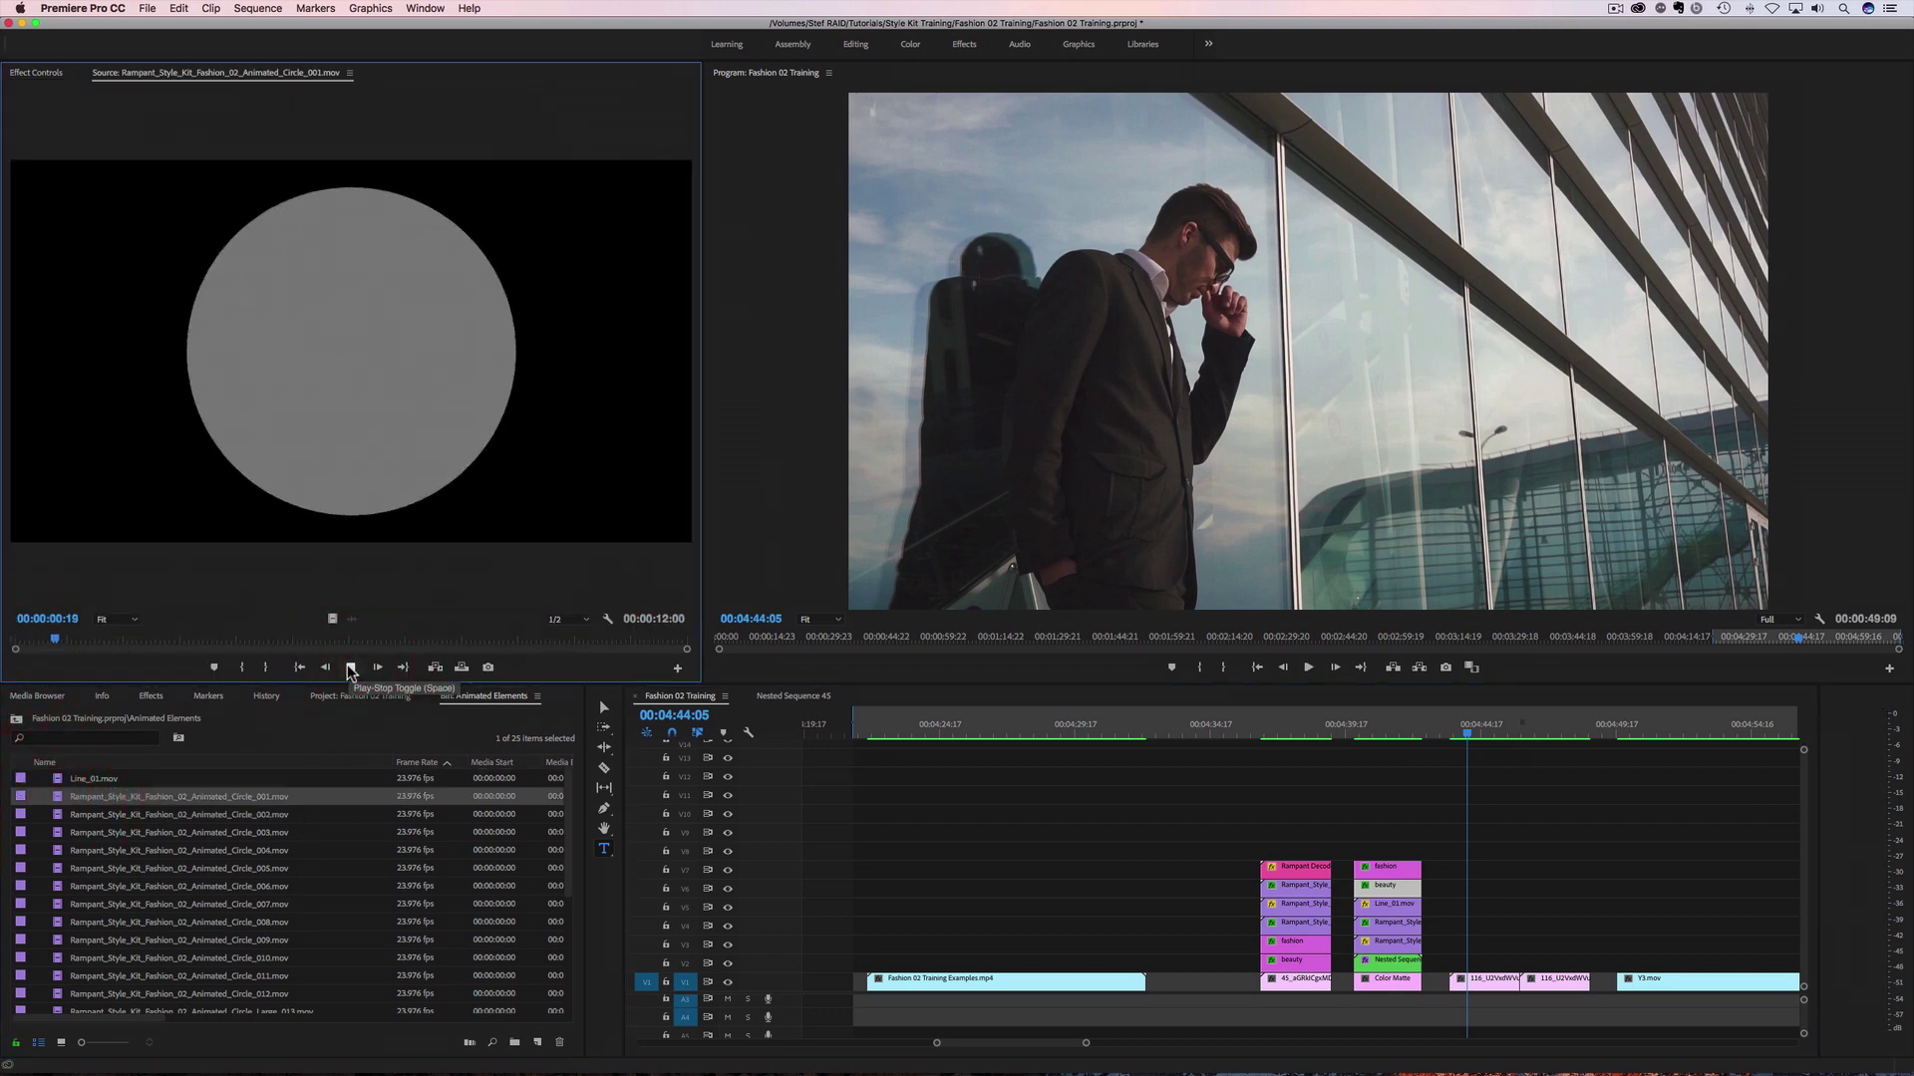
{"action": "left_click", "coordinate": [351, 667]}
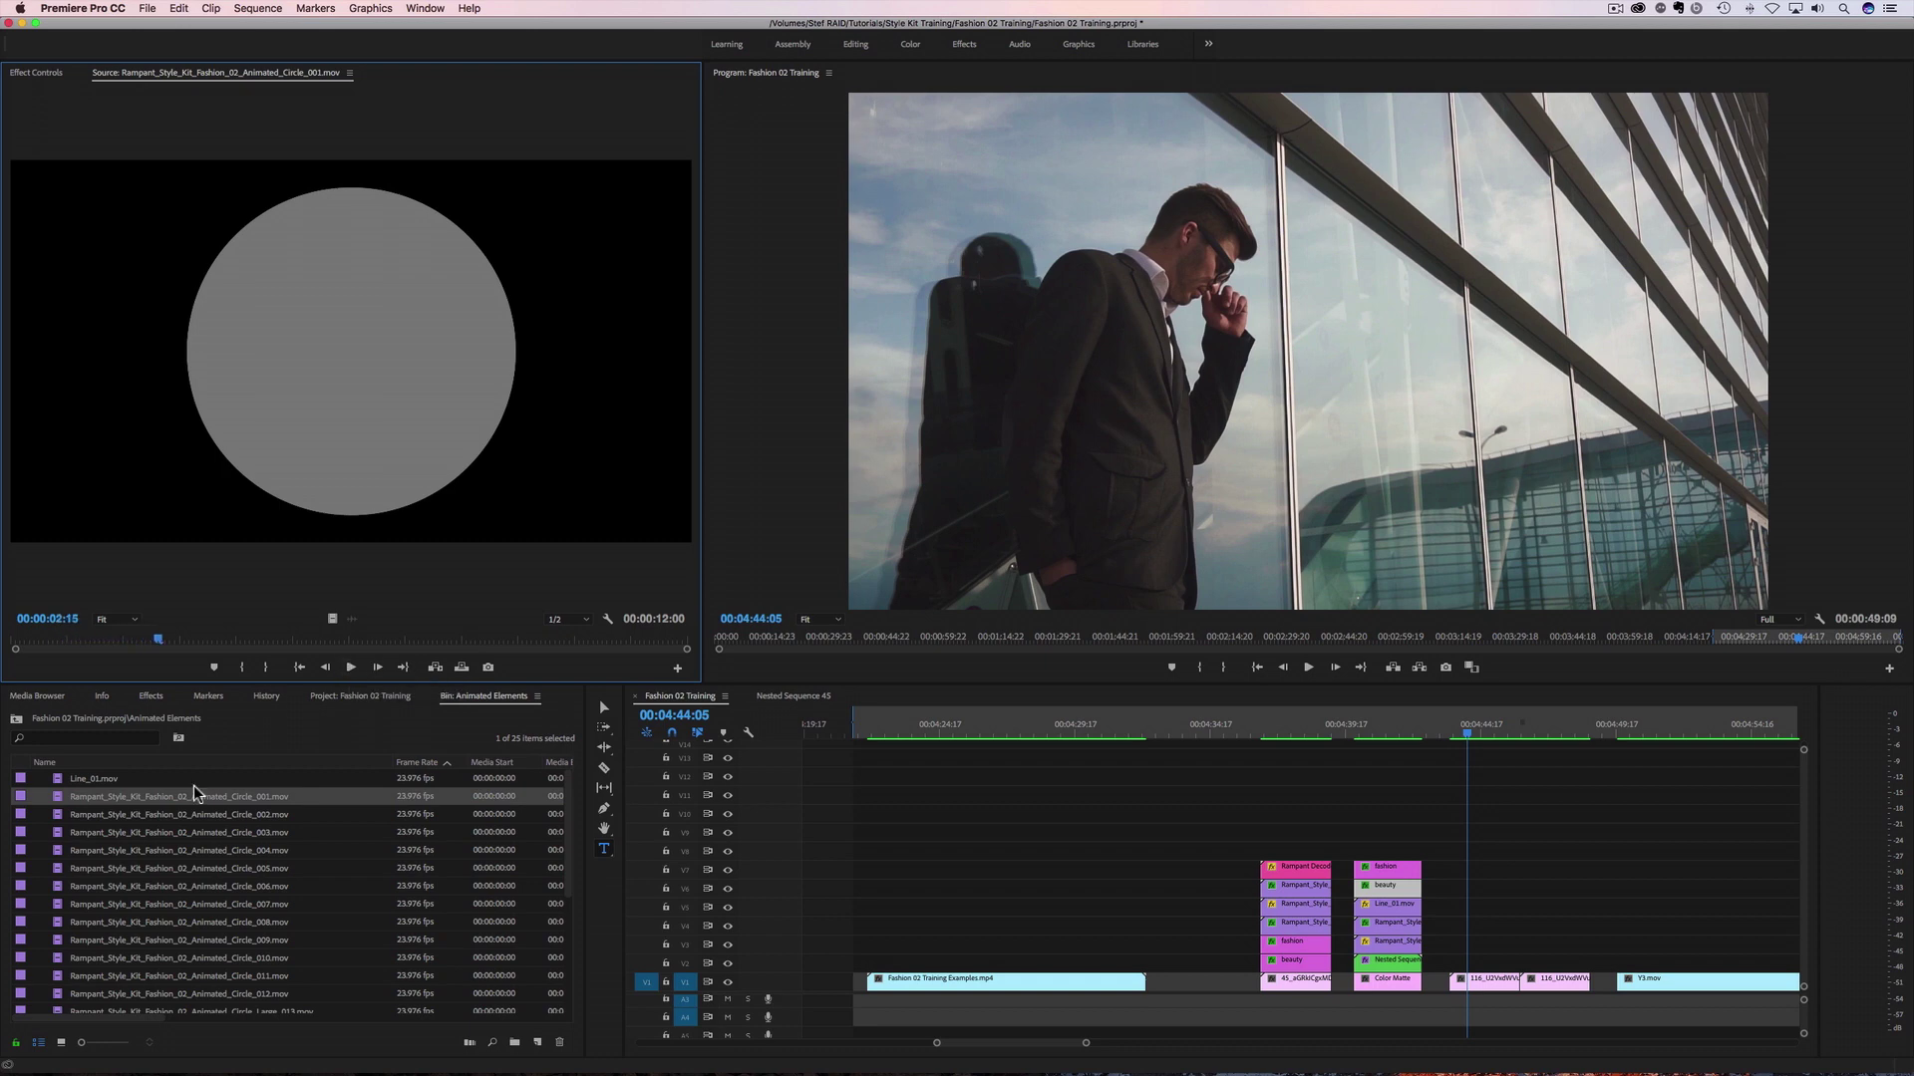
{"action": "double_click", "coordinate": [60, 959]}
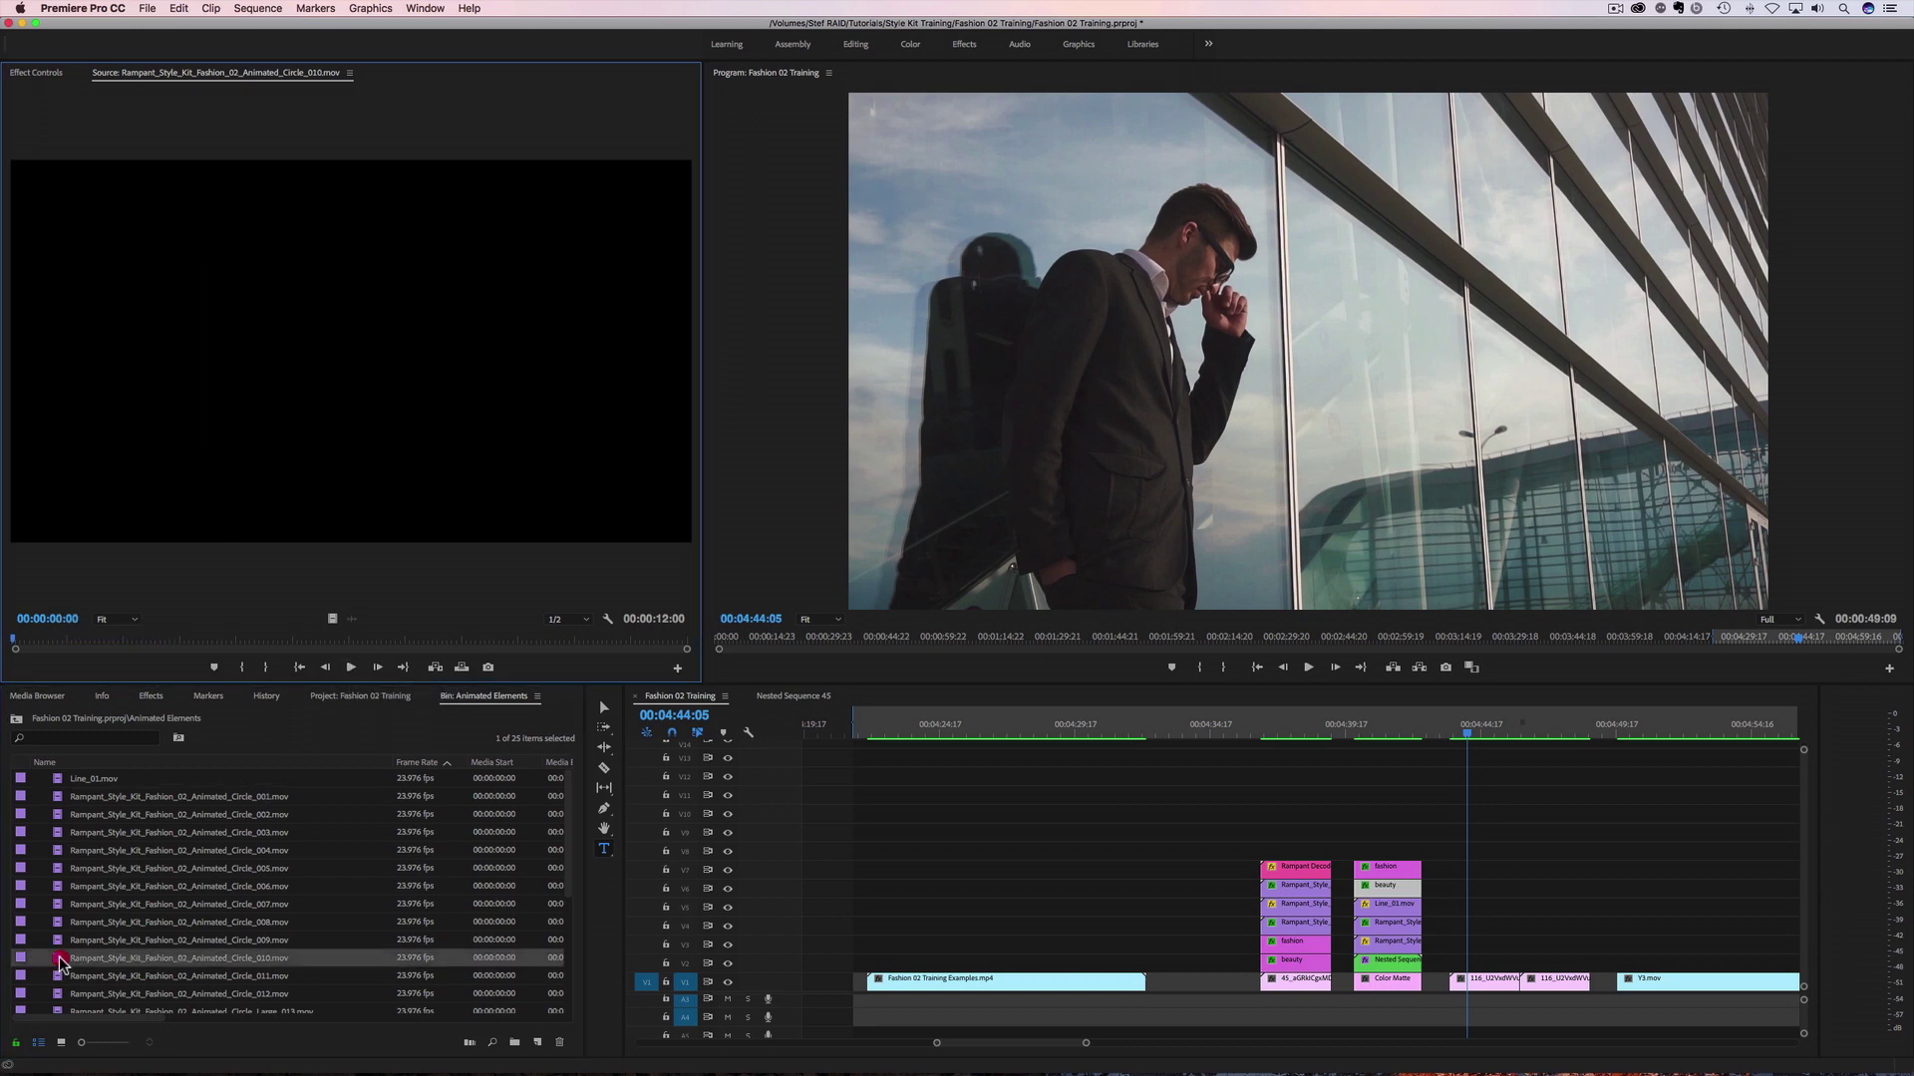
{"action": "left_click", "coordinate": [351, 667]}
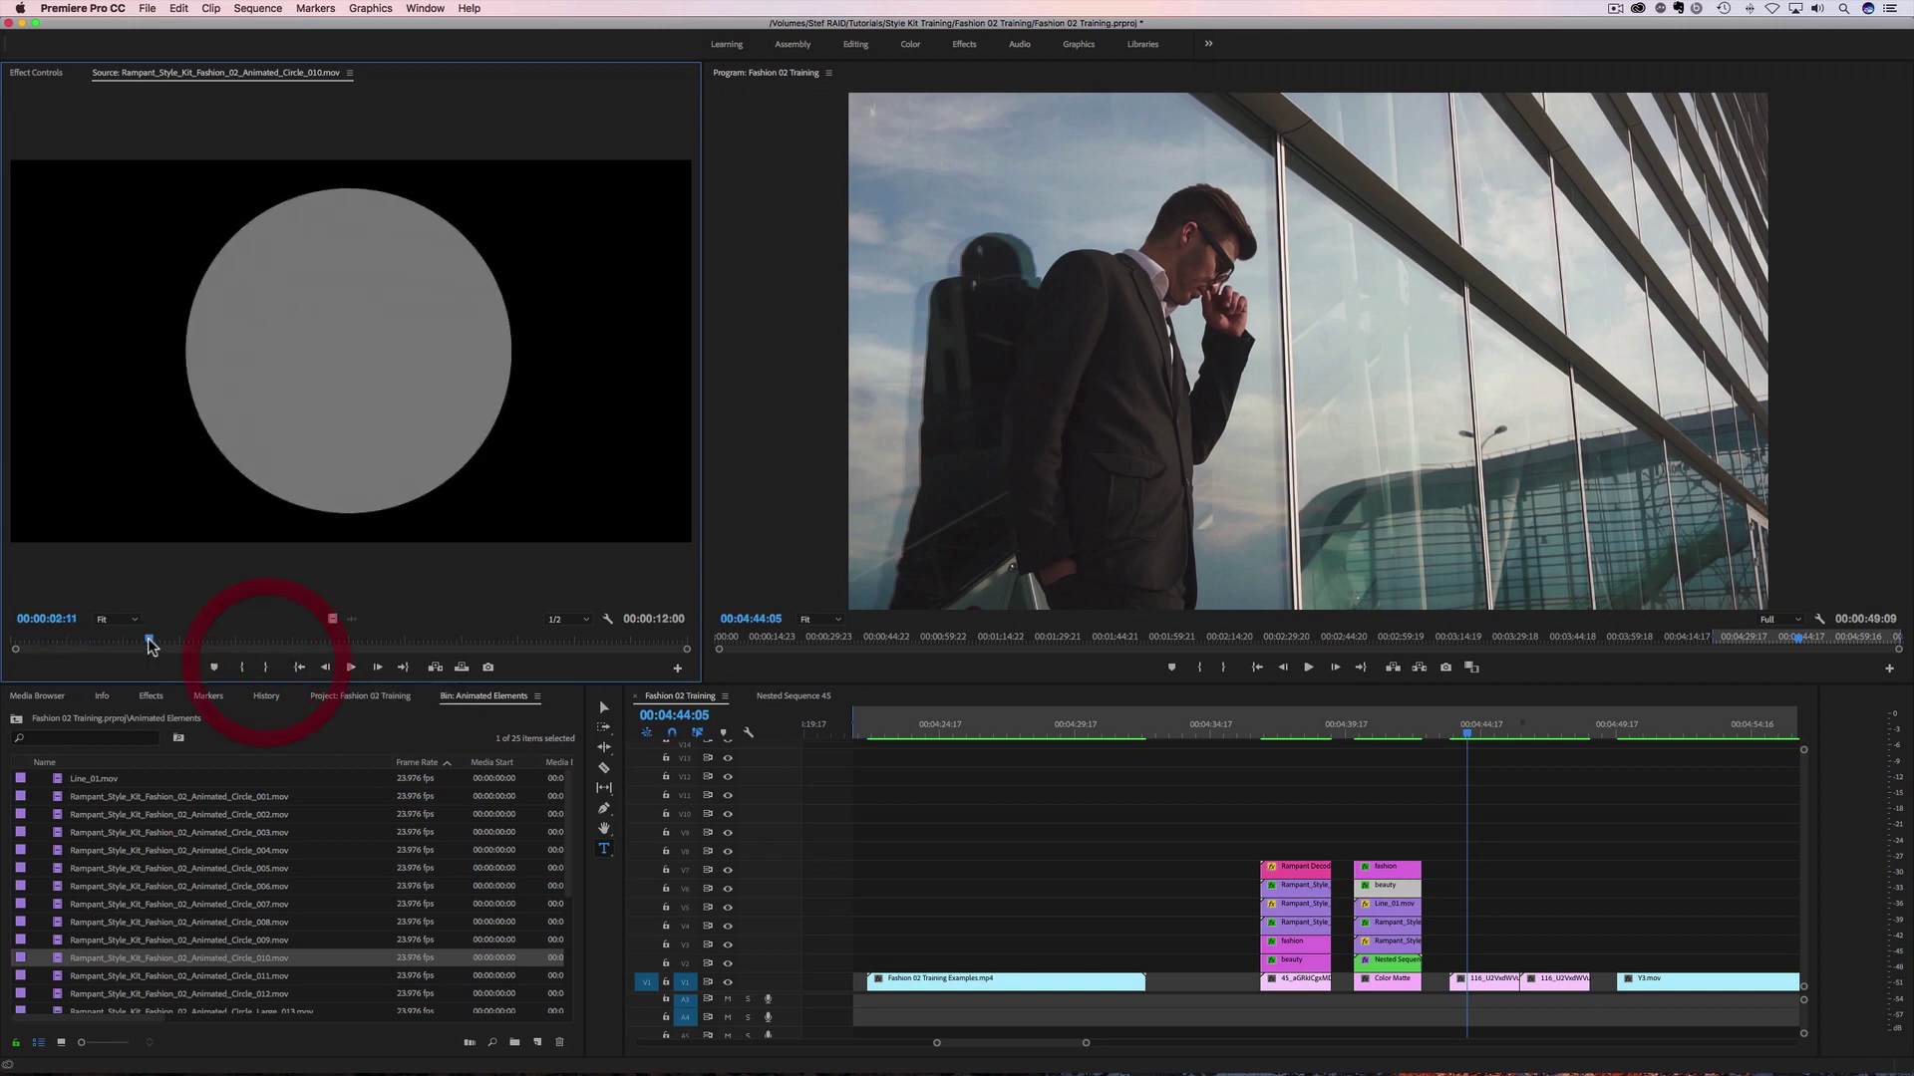
{"action": "left_click_drag", "start_coordinate": [147, 643], "coordinate": [13, 643]}
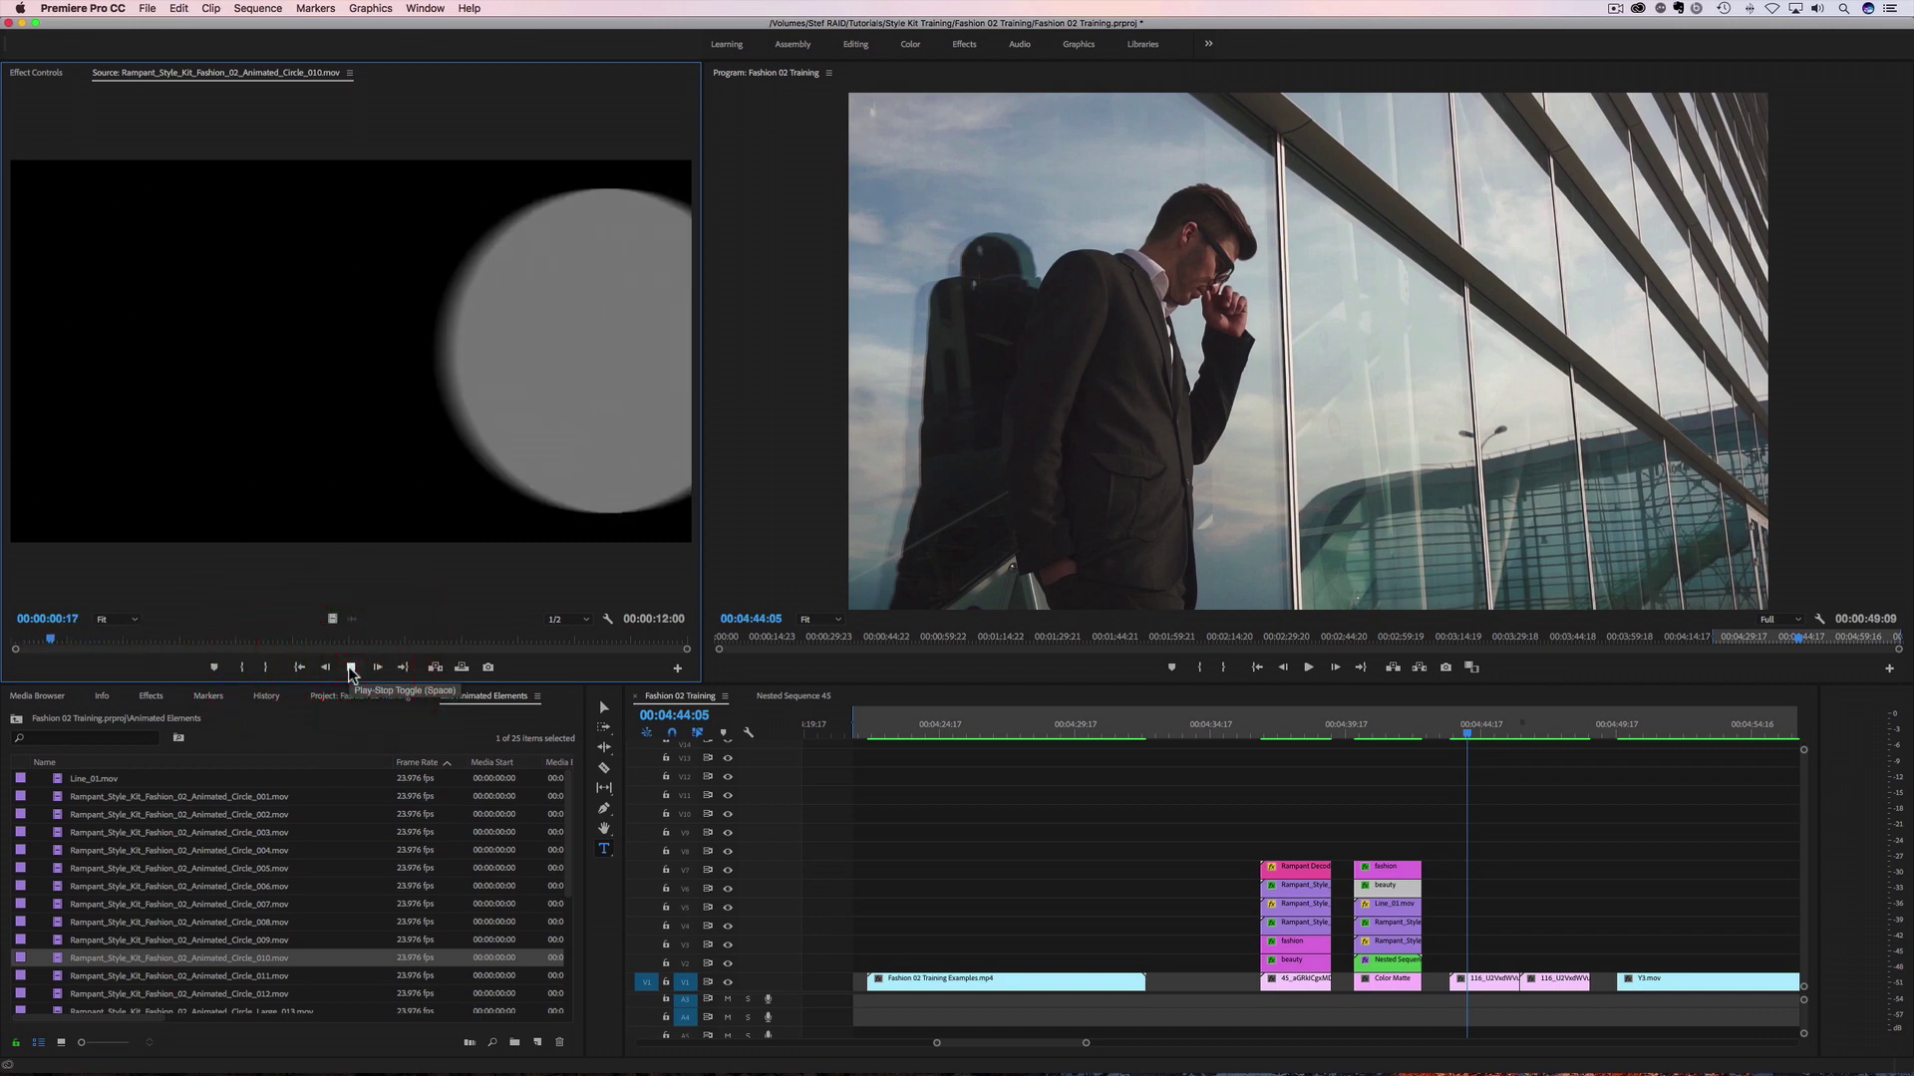
{"action": "left_click", "coordinate": [350, 667]}
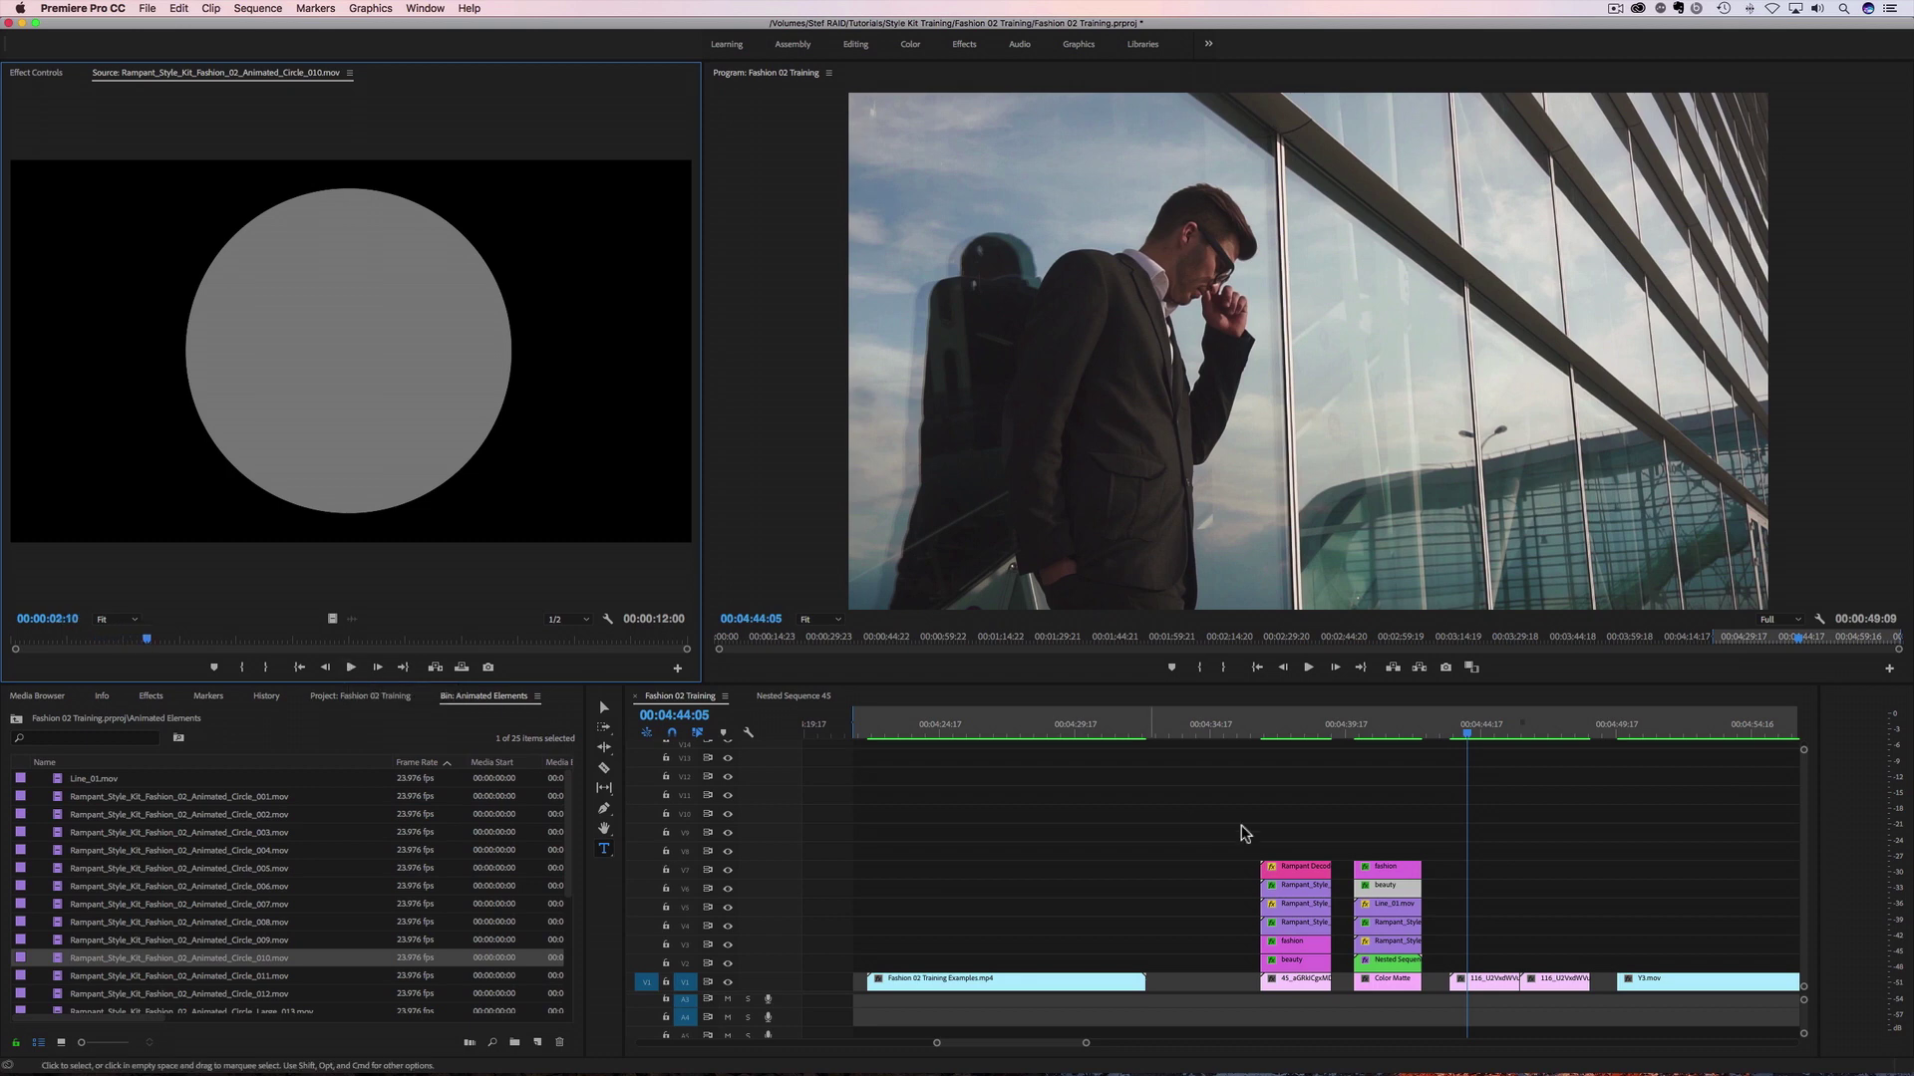
Stack the second suit clip over the first on V3 and add Animated_Circle_010 above it on V4 with the same length.
{"action": "left_click", "coordinate": [1550, 979]}
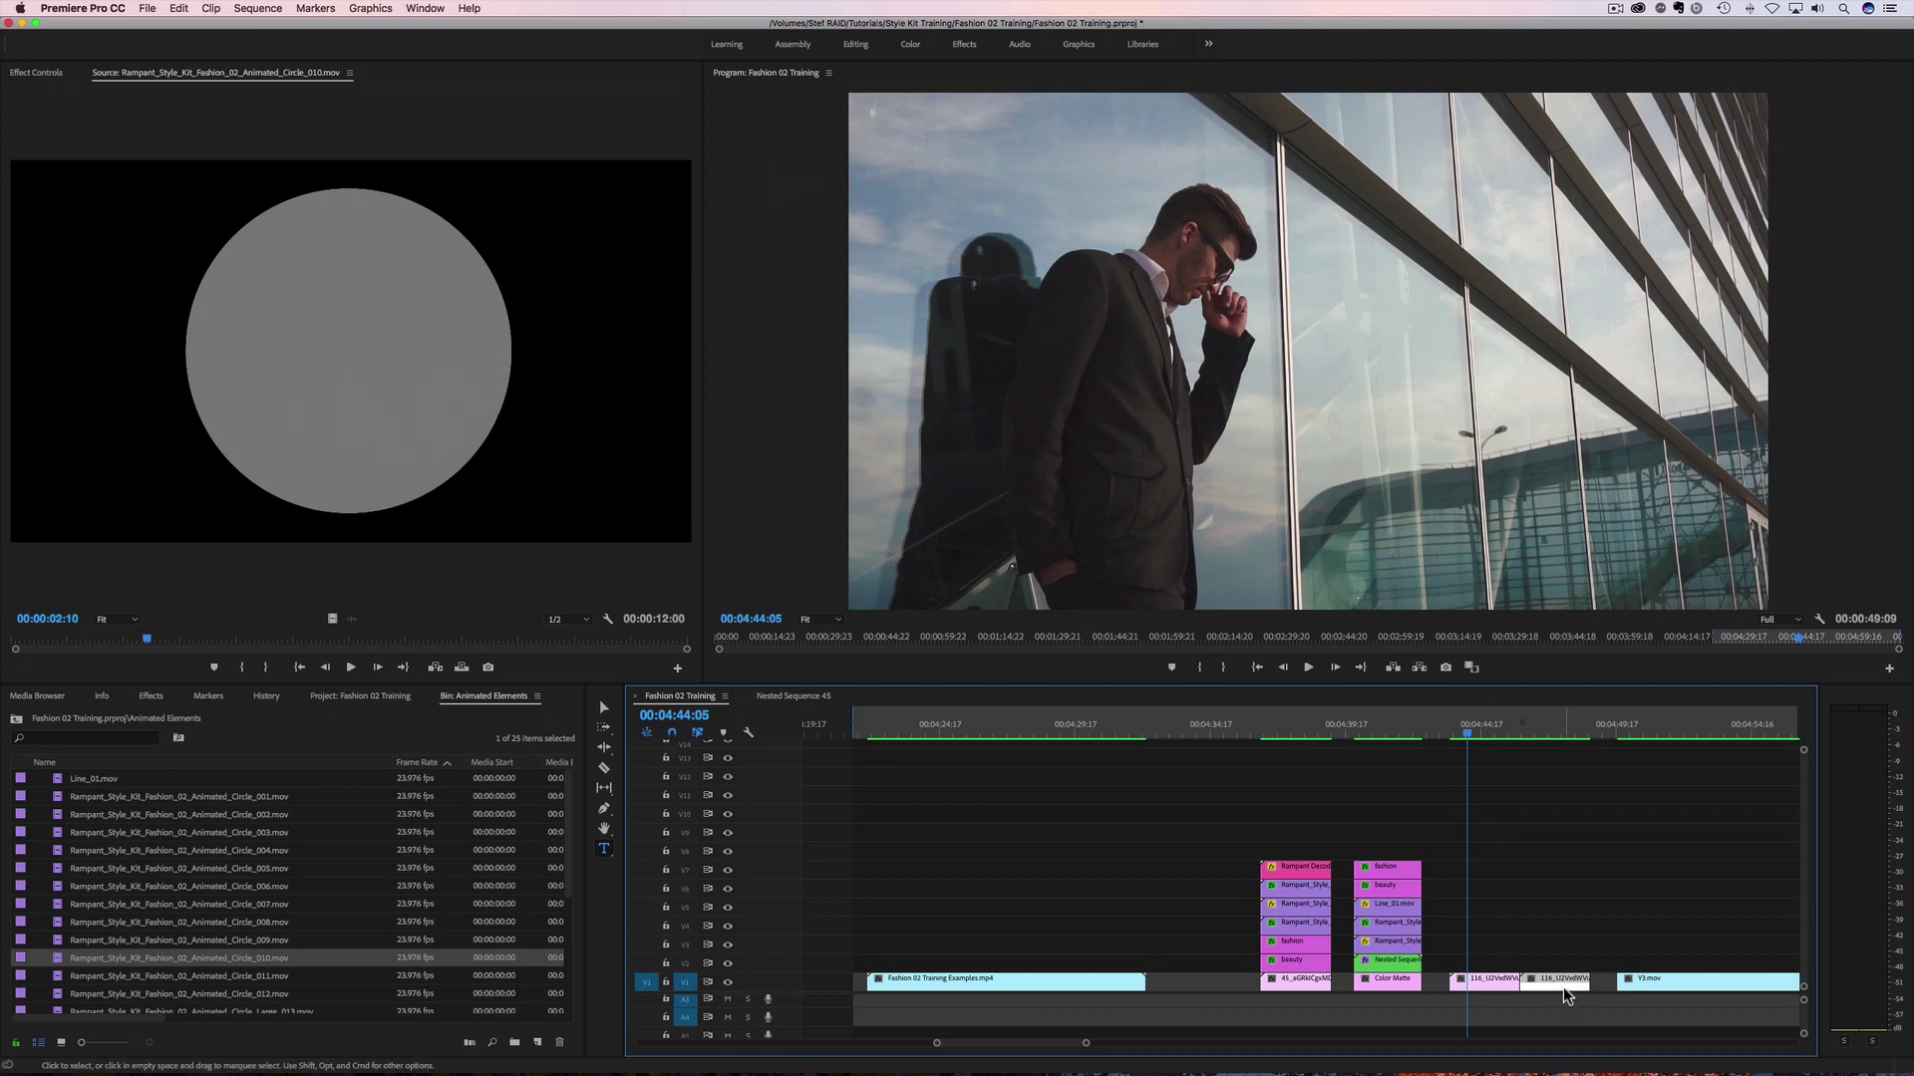
{"action": "left_click_drag", "start_coordinate": [1565, 994], "coordinate": [1490, 945]}
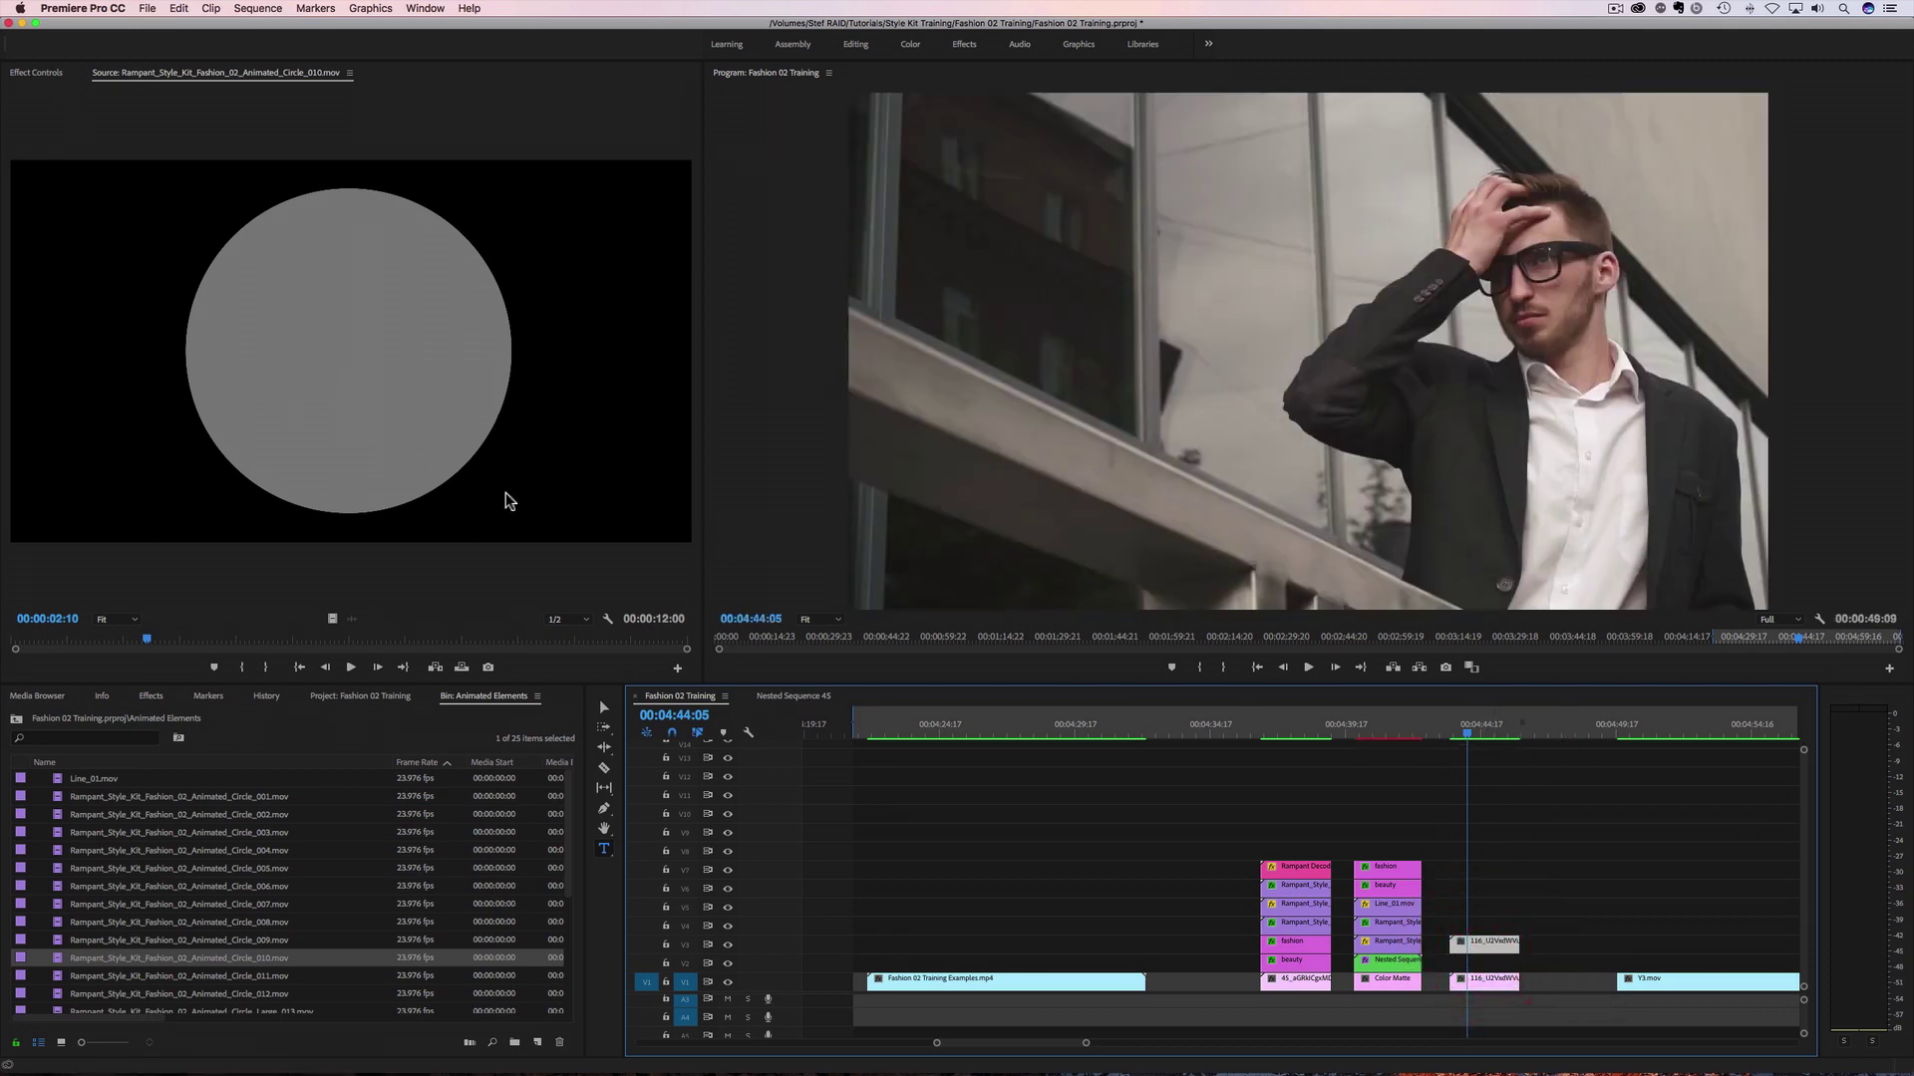
{"action": "left_click_drag", "start_coordinate": [52, 957], "coordinate": [1517, 925]}
Scale the Animated_Circle_010 clip down to 57 while viewing the frame at 00:04:44:23.
{"action": "left_click_drag", "start_coordinate": [1467, 738], "coordinate": [1487, 738]}
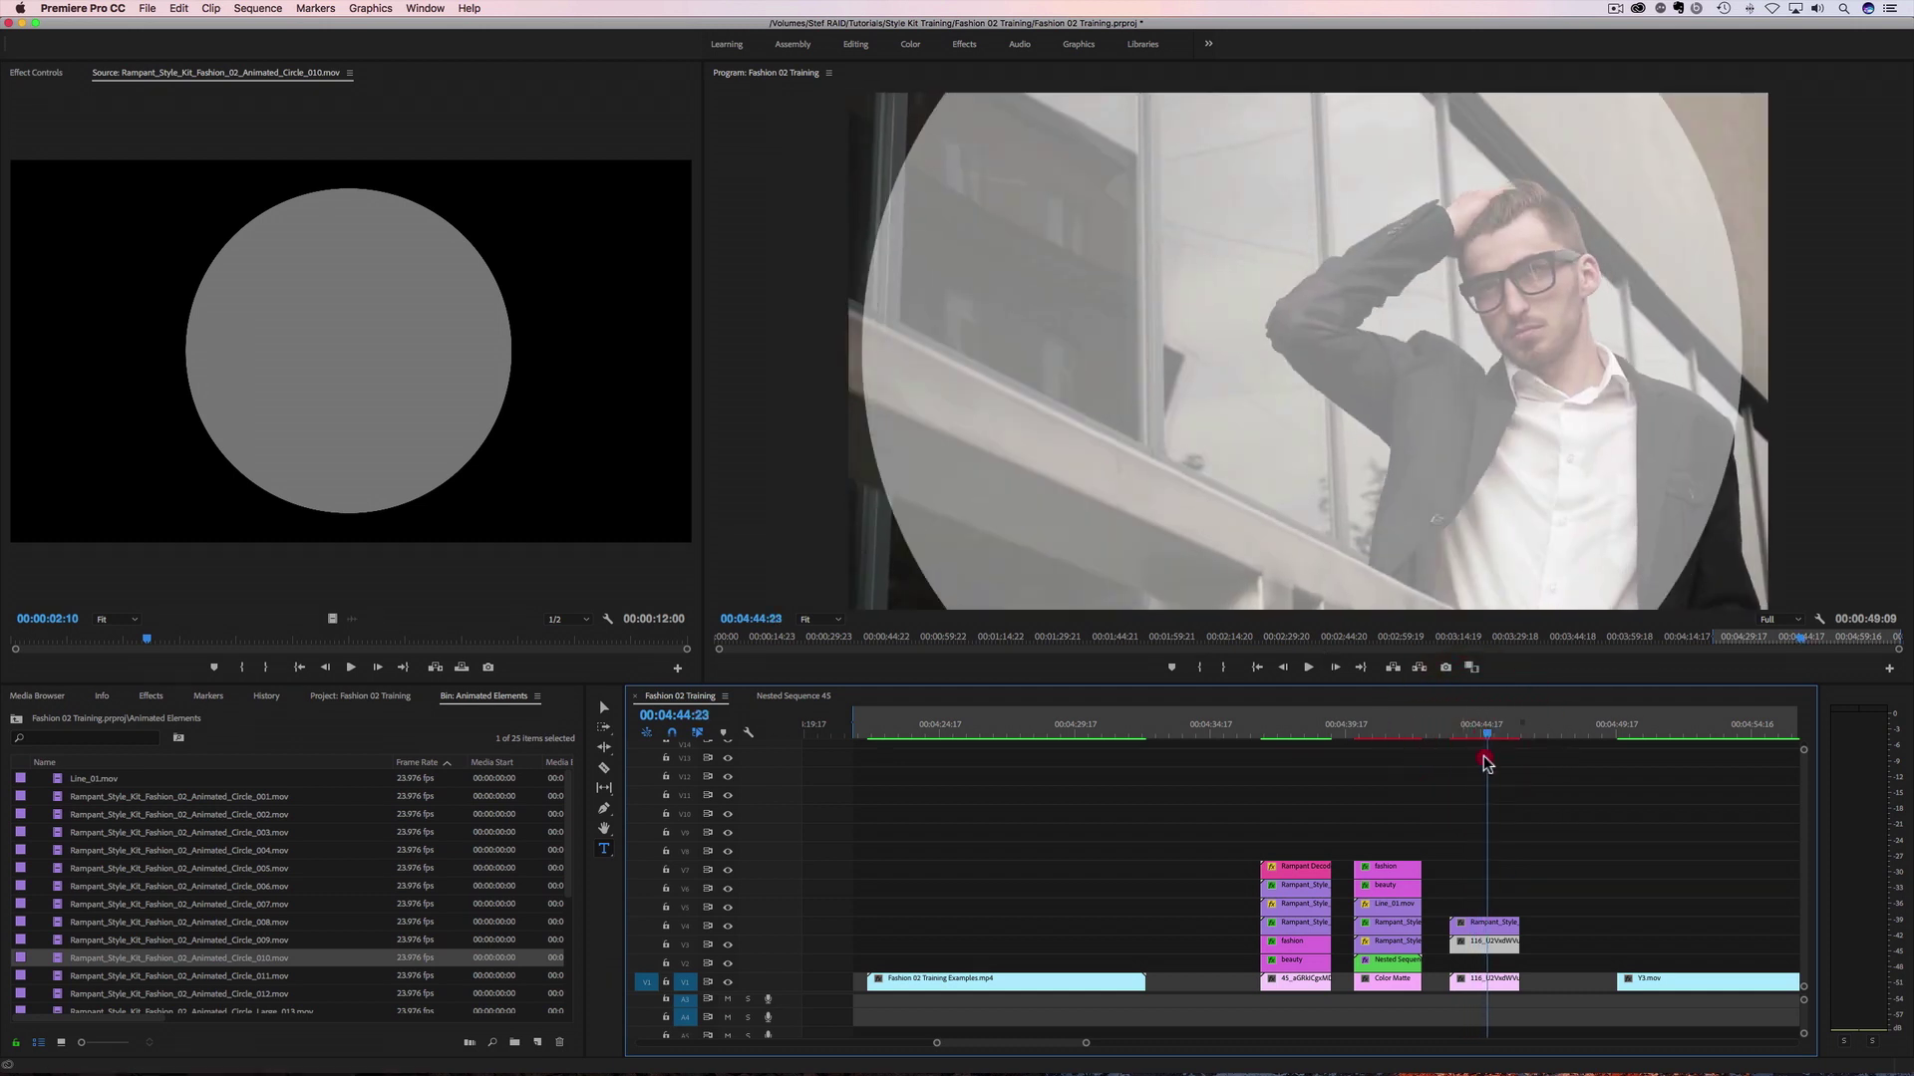
{"action": "left_click", "coordinate": [1492, 925]}
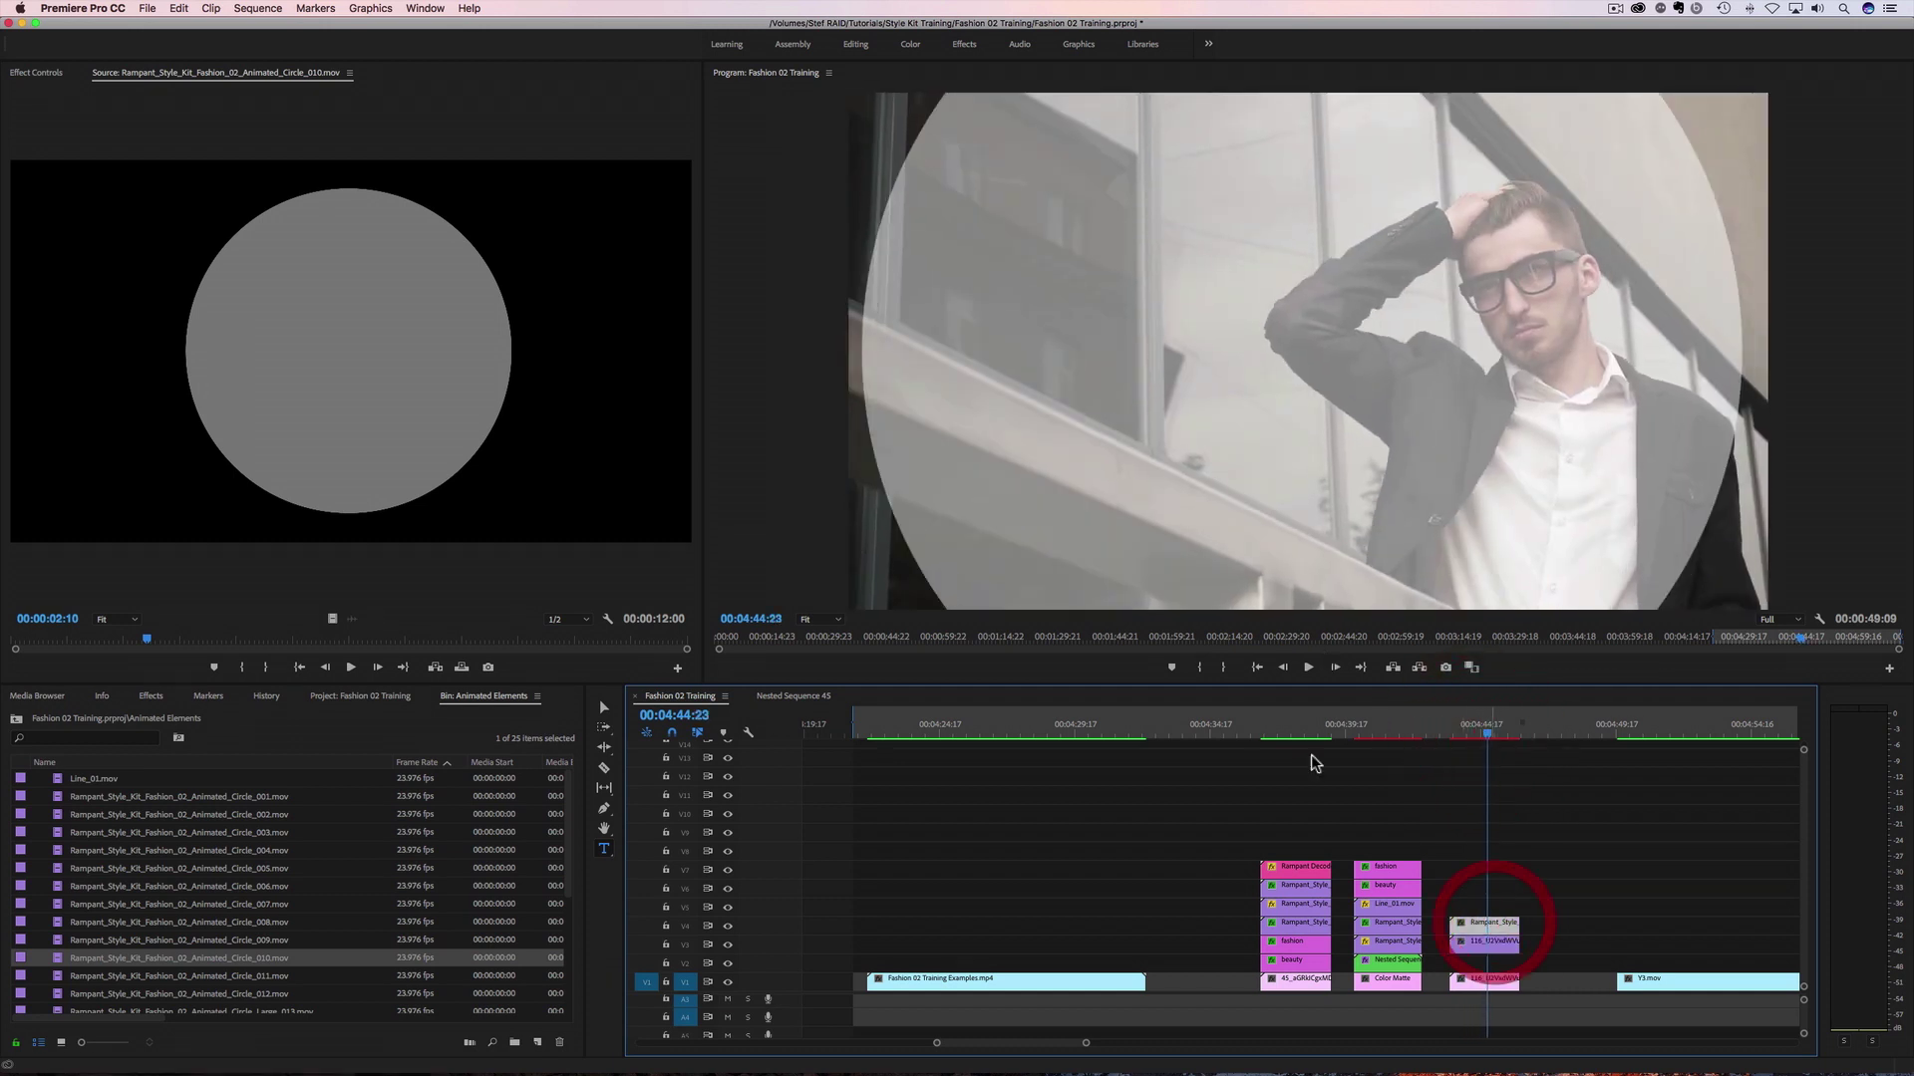
{"action": "left_click", "coordinate": [38, 75]}
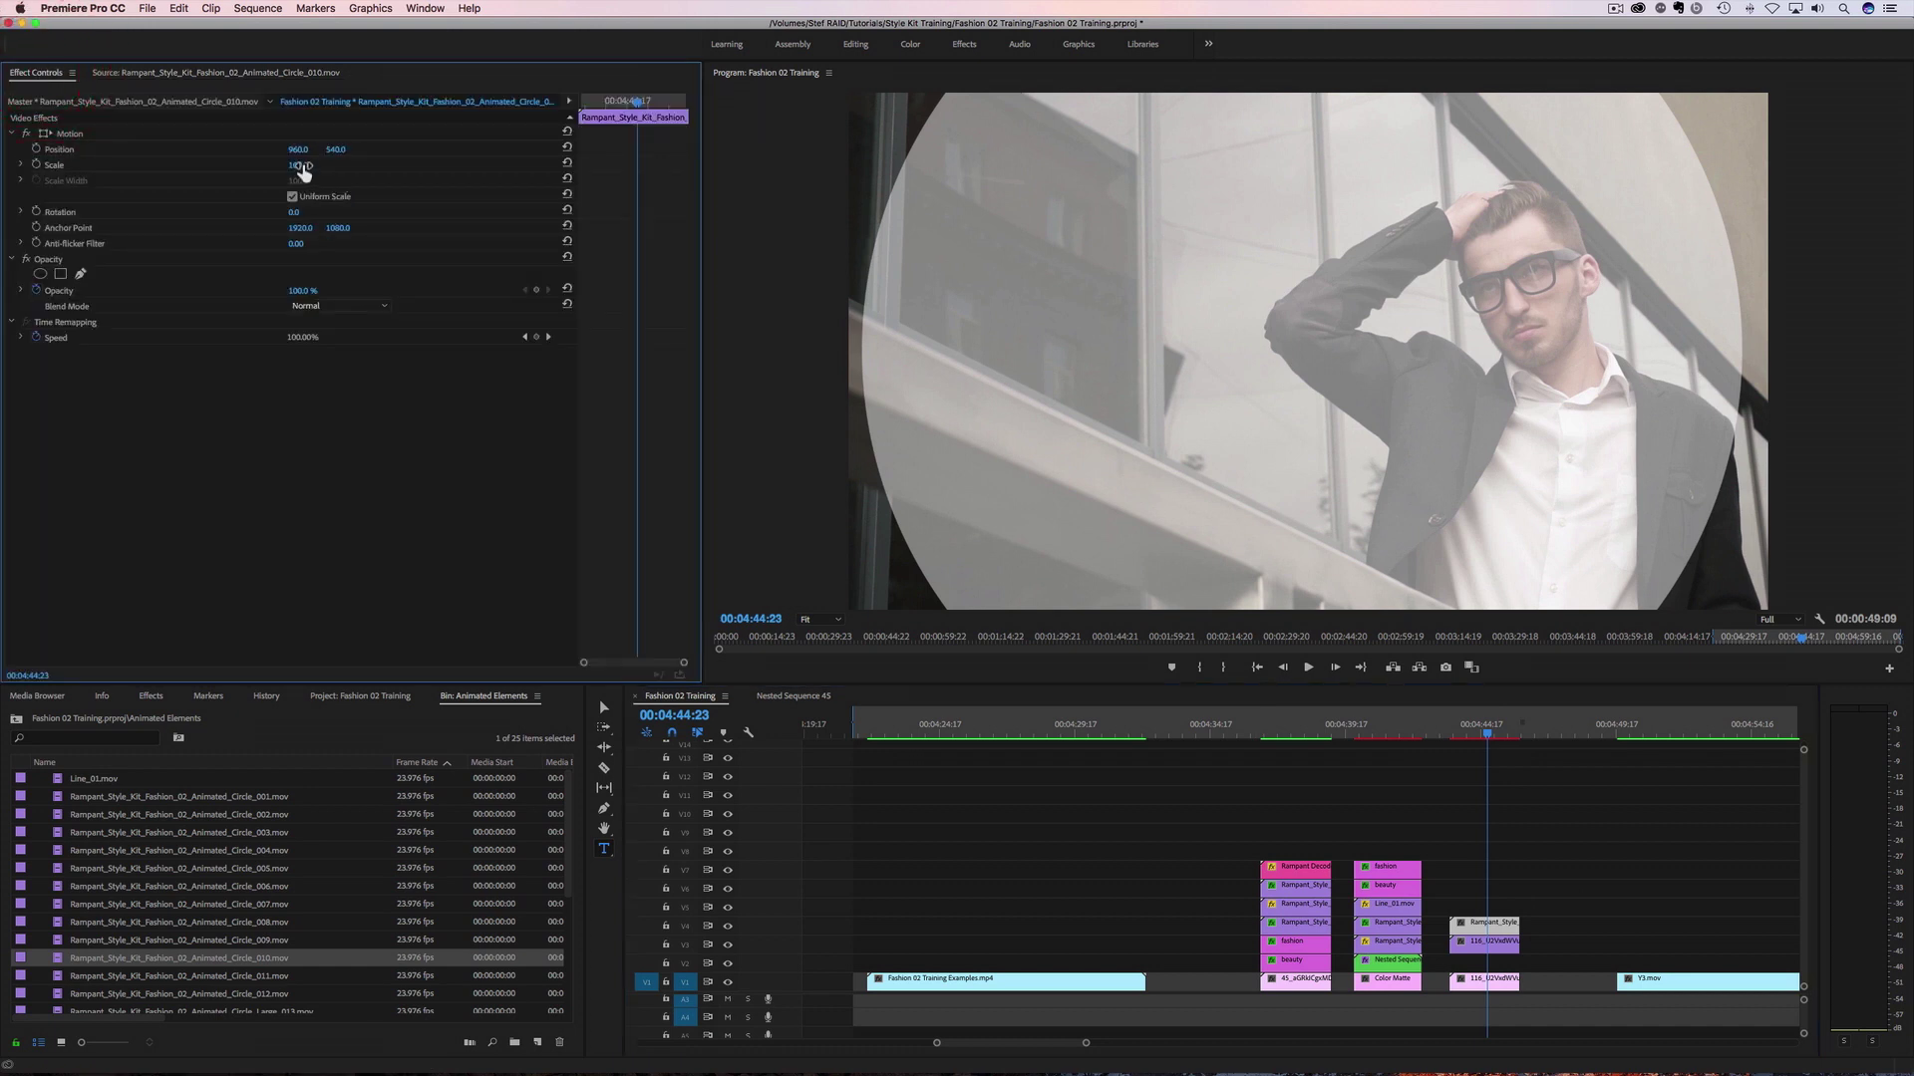
{"action": "left_click_drag", "start_coordinate": [297, 166], "coordinate": [260, 165]}
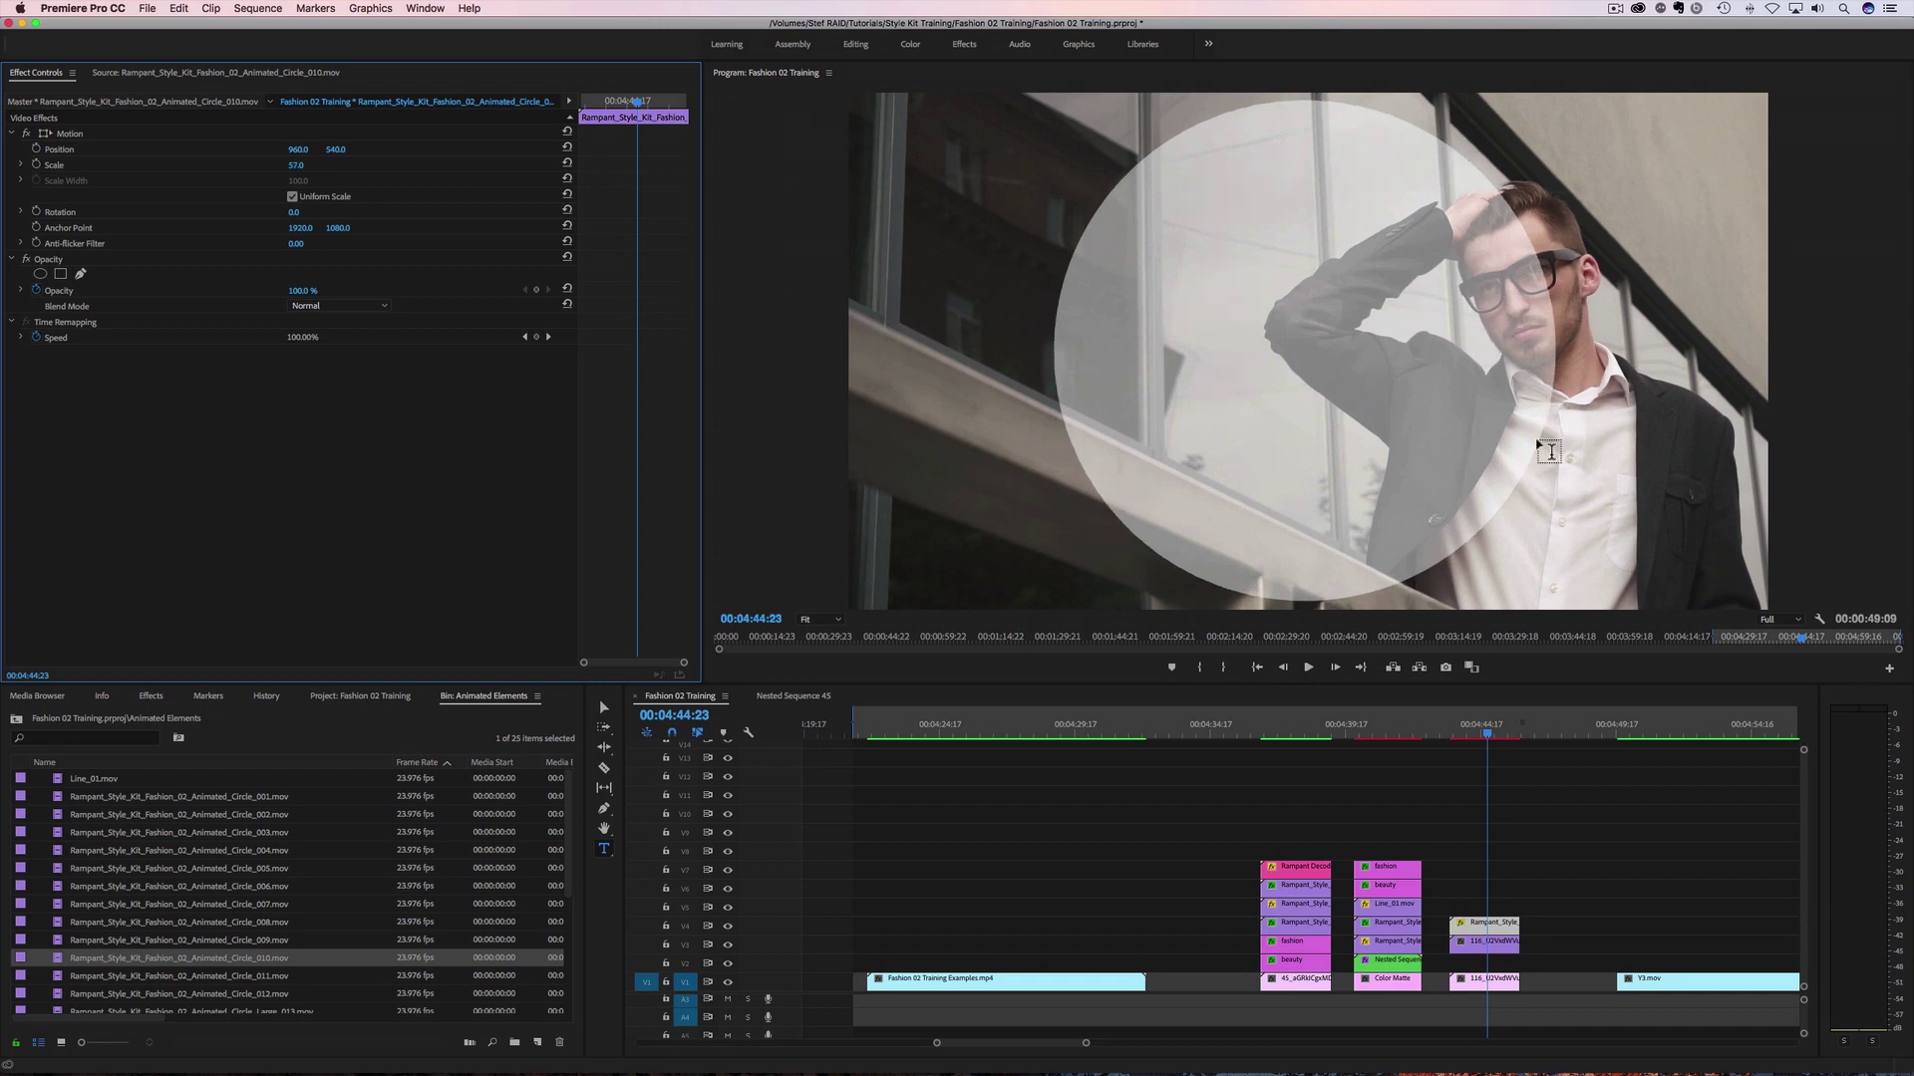
Play the animated circle over the second suit clip and park on the frame at 00:04:45:01.
{"action": "left_click", "coordinate": [1451, 739]}
{"action": "key", "text": "space"}
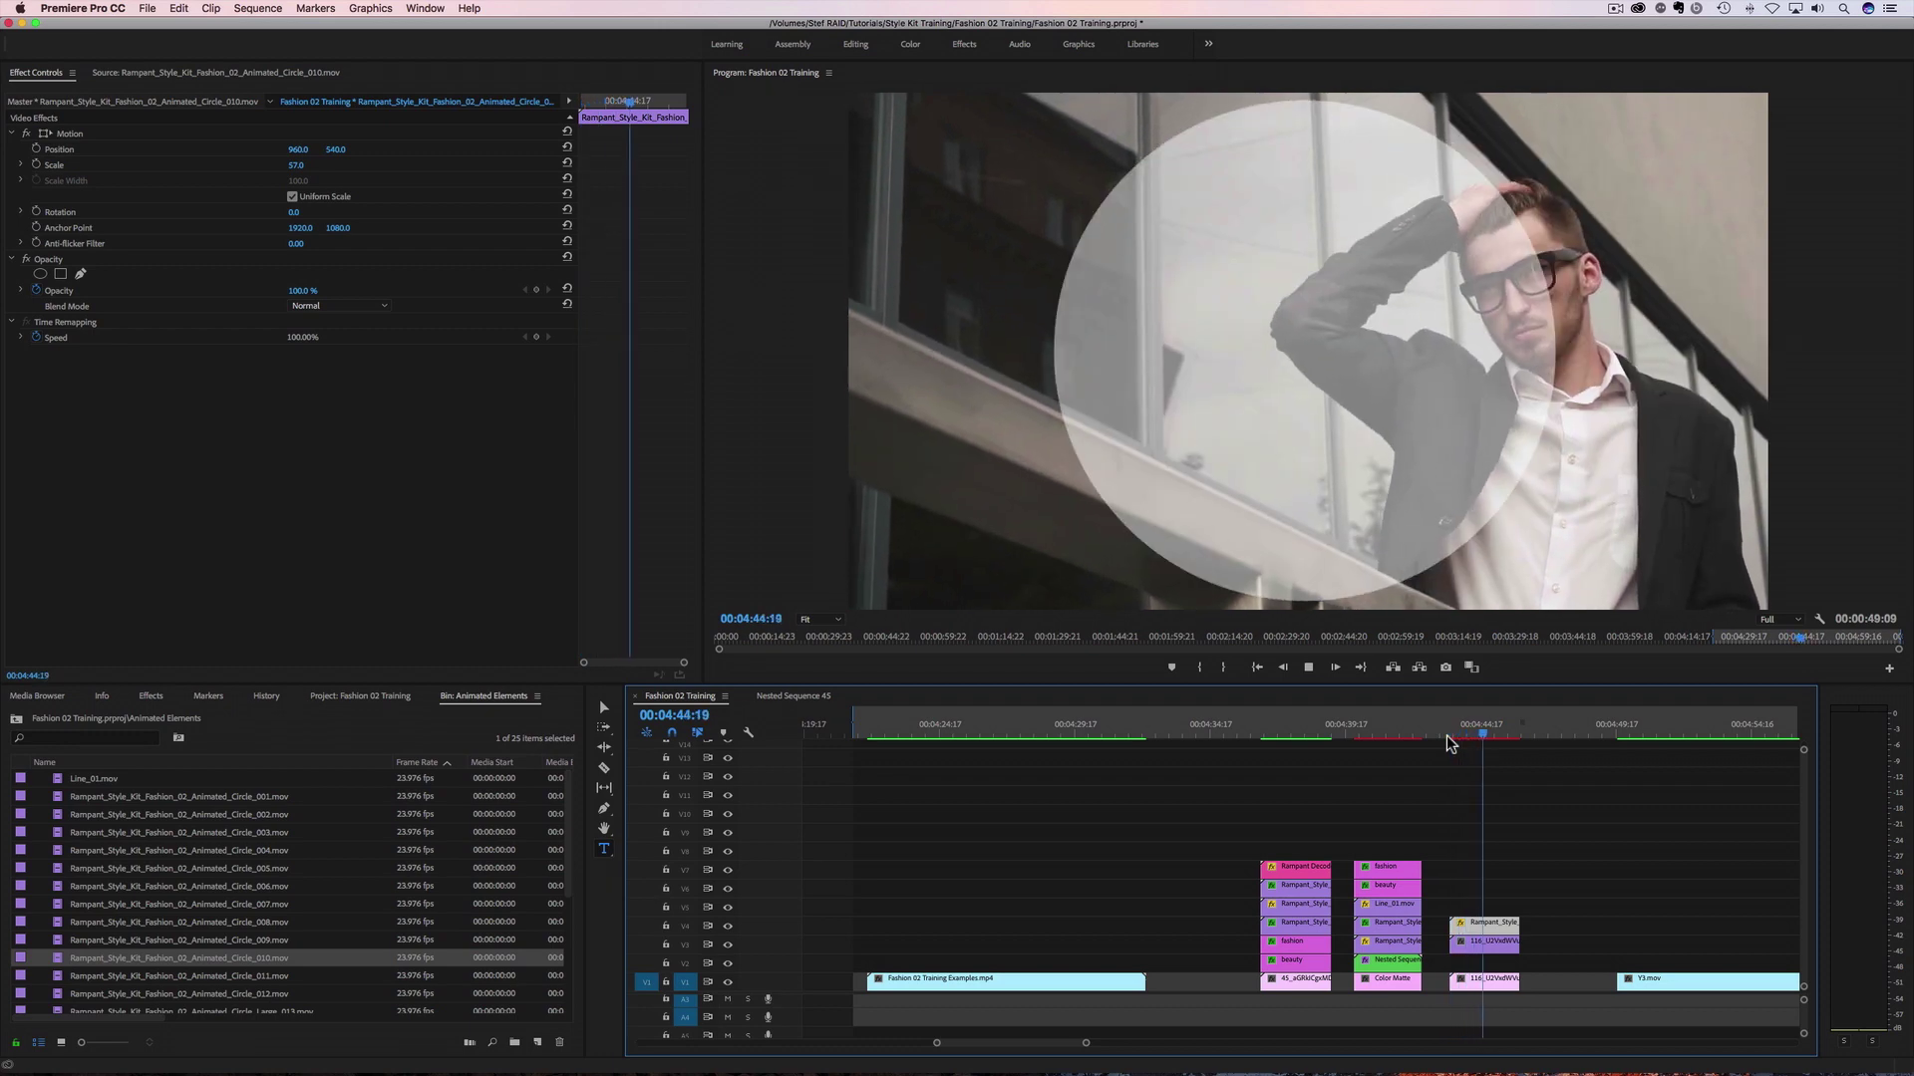
{"action": "key", "text": "space"}
{"action": "mouse_move", "coordinate": [1500, 738]}
{"action": "left_mouse_down"}
{"action": "mouse_move", "coordinate": [1461, 738]}
{"action": "mouse_move", "coordinate": [1489, 739]}
{"action": "left_mouse_up"}
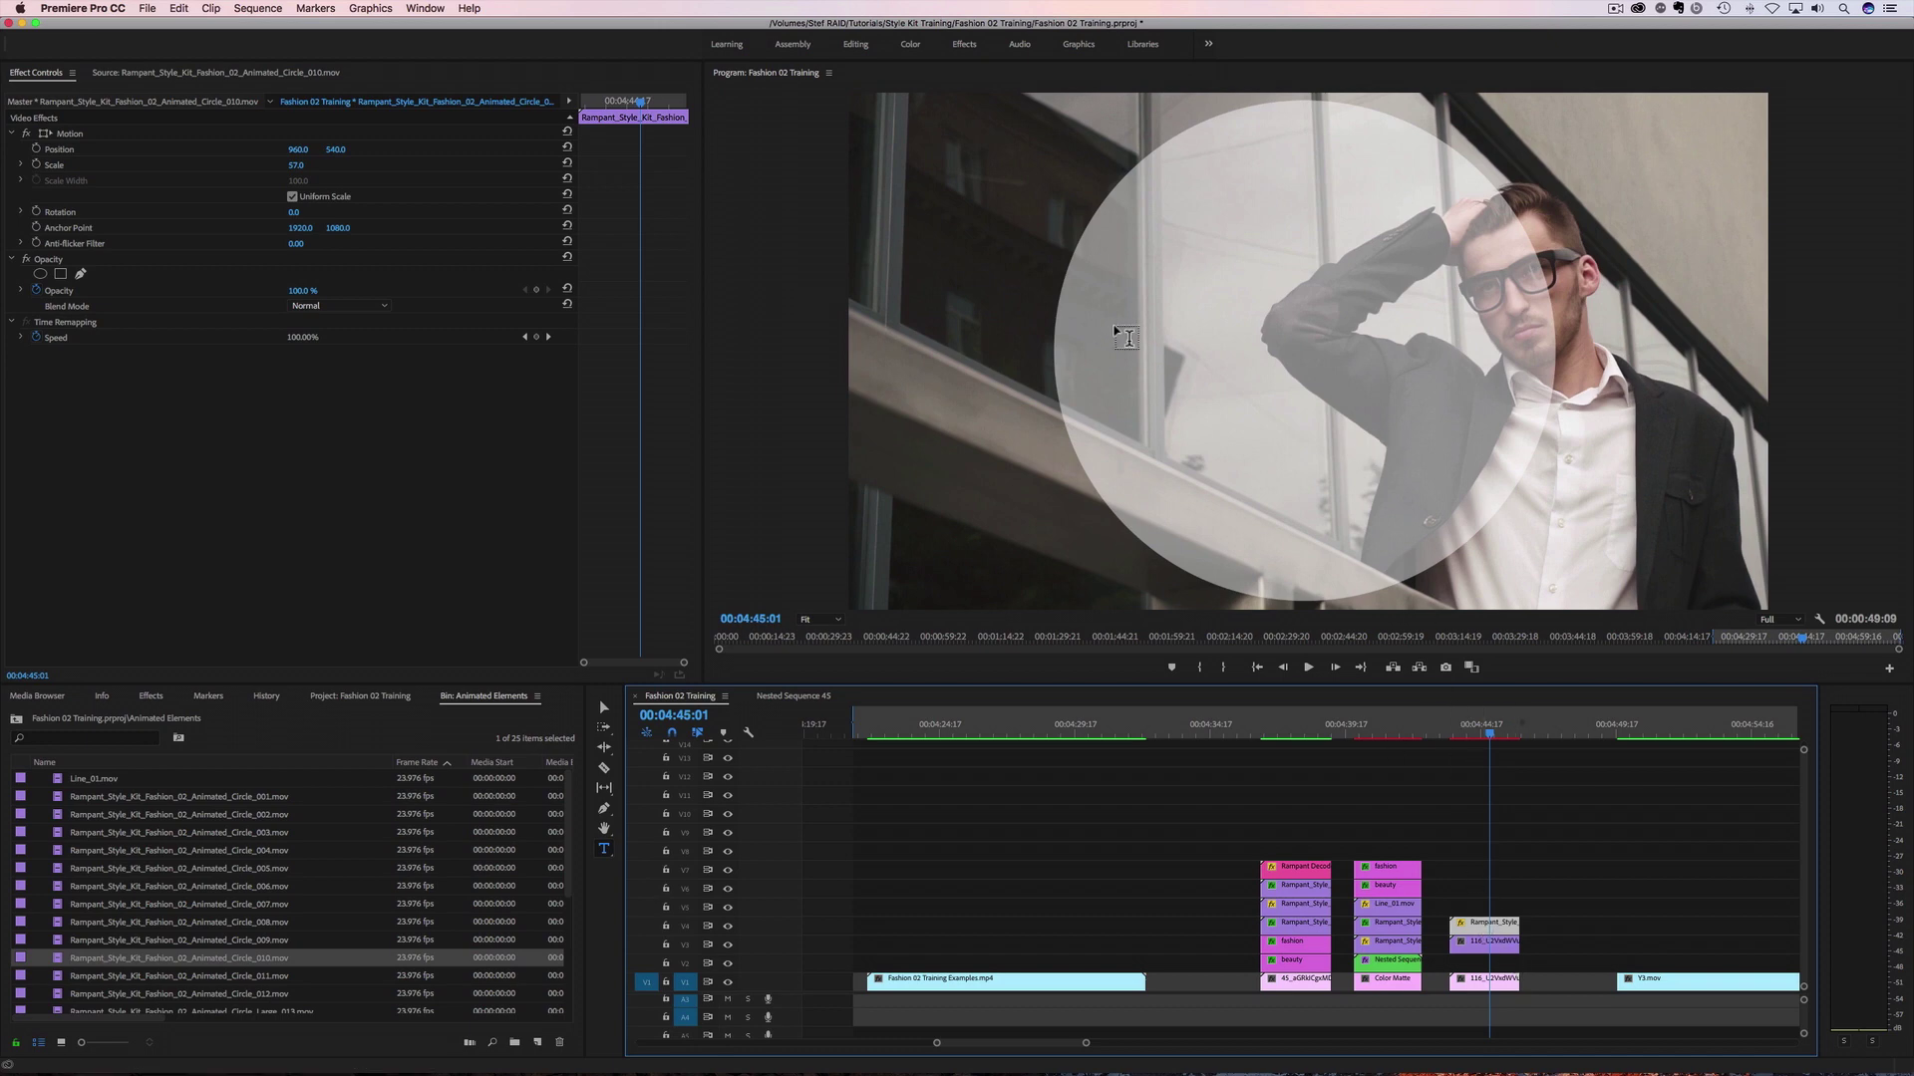
Nest the second suit clip on V3 beneath the animated circle, keeping the default nested sequence name.
{"action": "right_click", "coordinate": [1481, 954]}
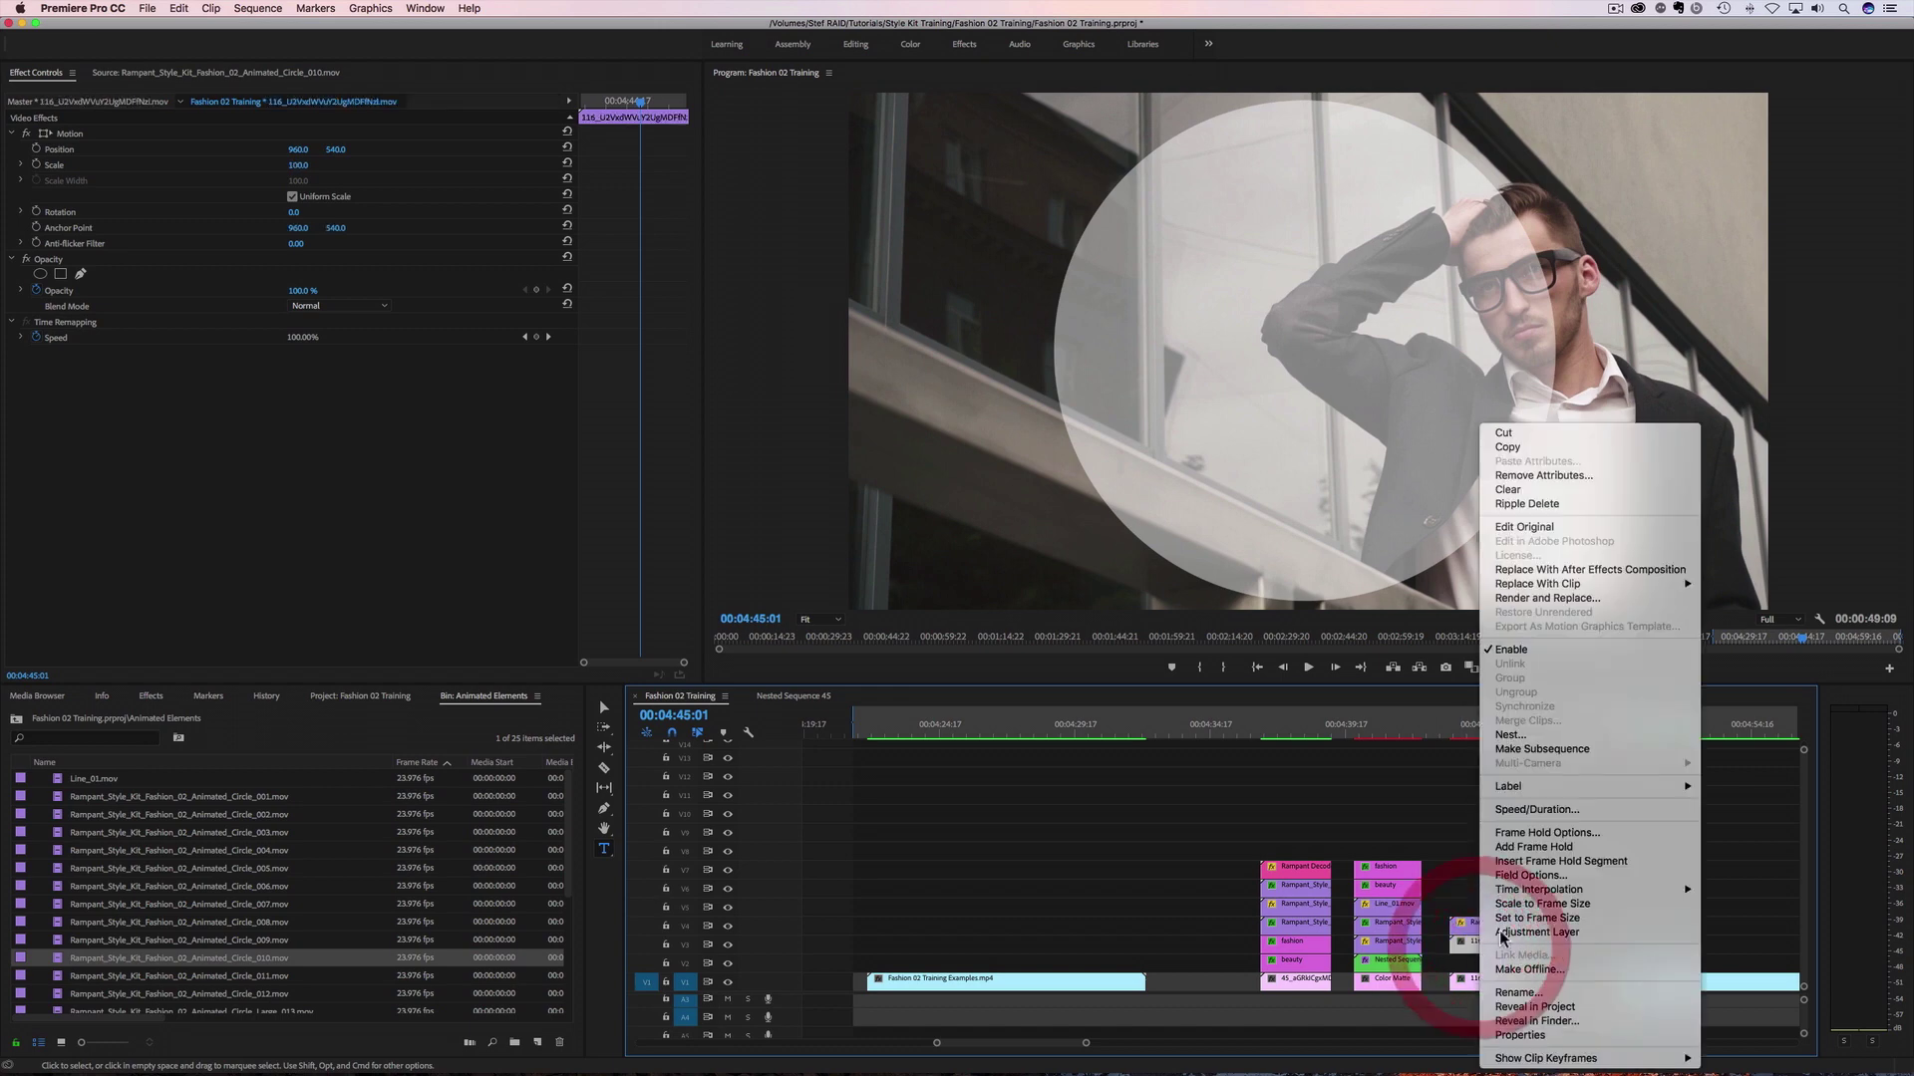
{"action": "left_click", "coordinate": [1513, 737]}
{"action": "key", "text": "Return"}
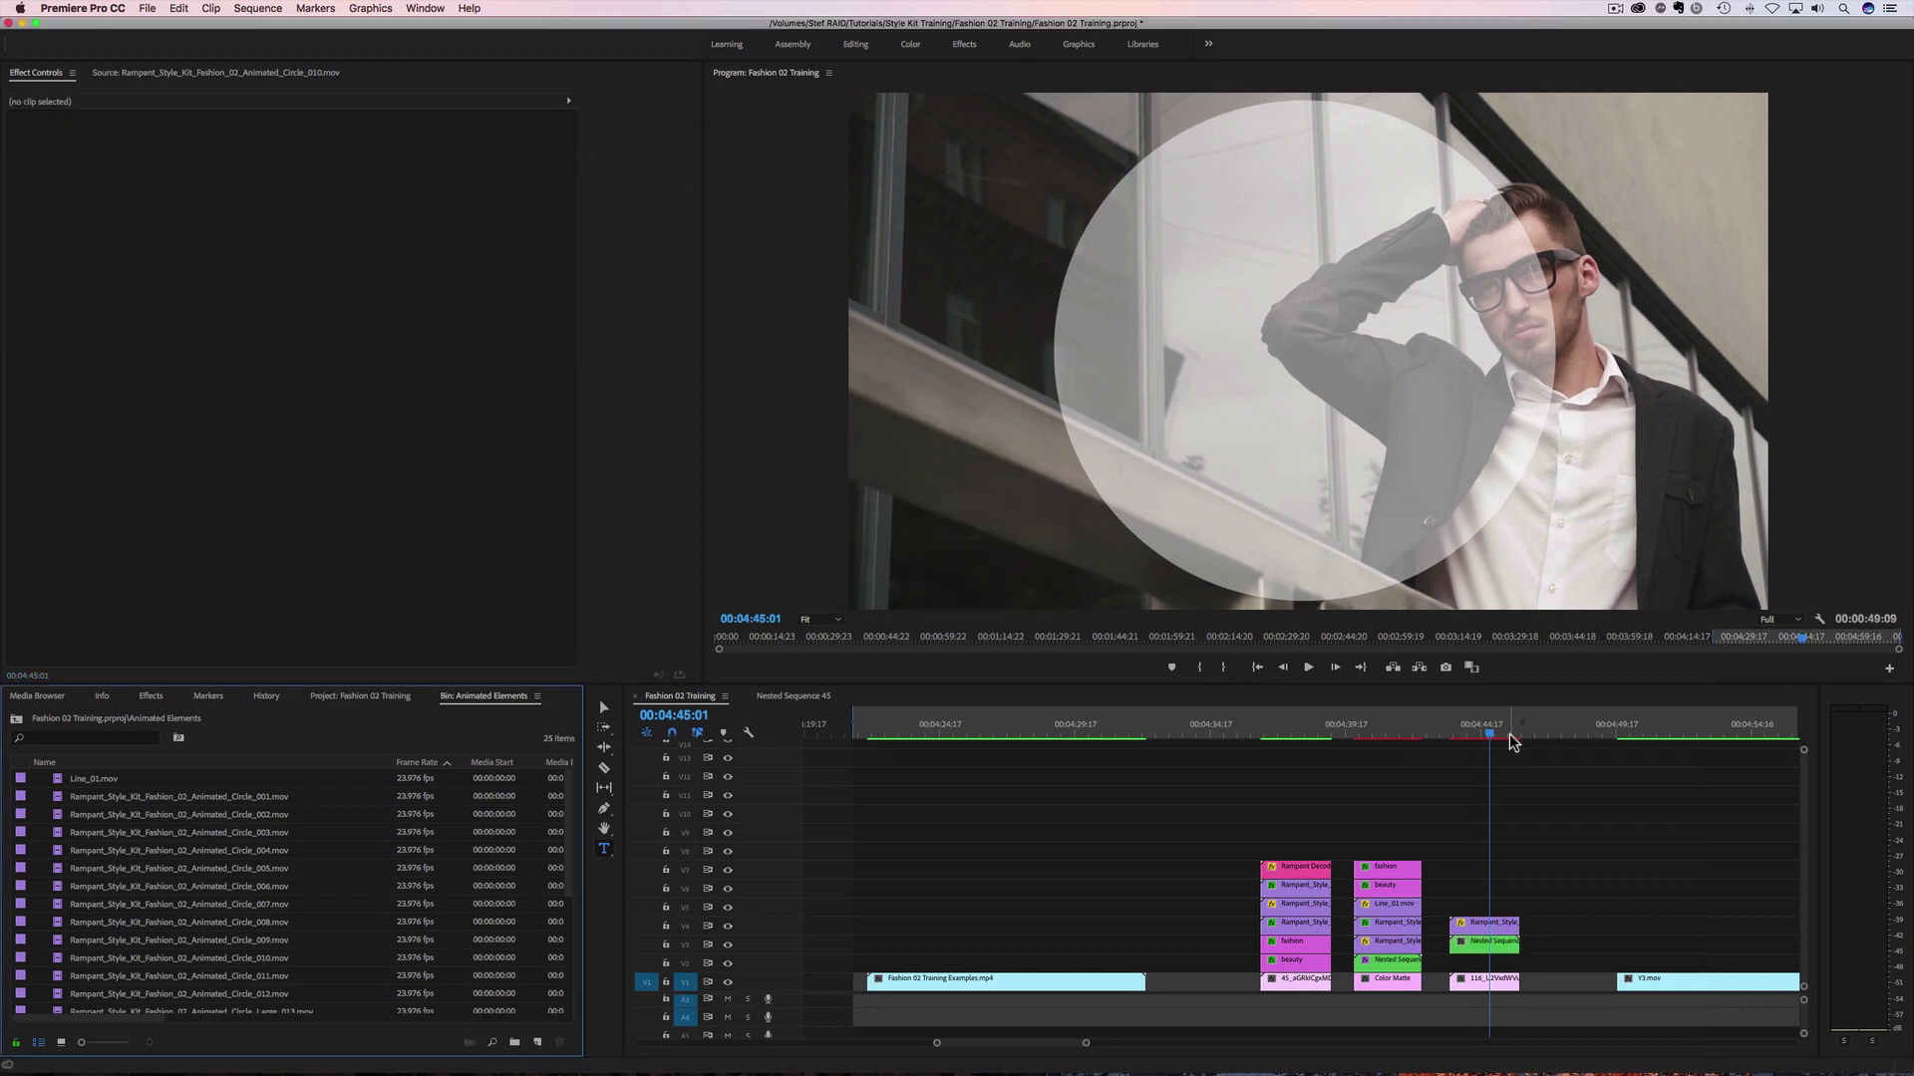
Find the Track Matte Key effect, apply it to the nested suit clip on V3 and set its matte to Video 4.
{"action": "left_click", "coordinate": [150, 697]}
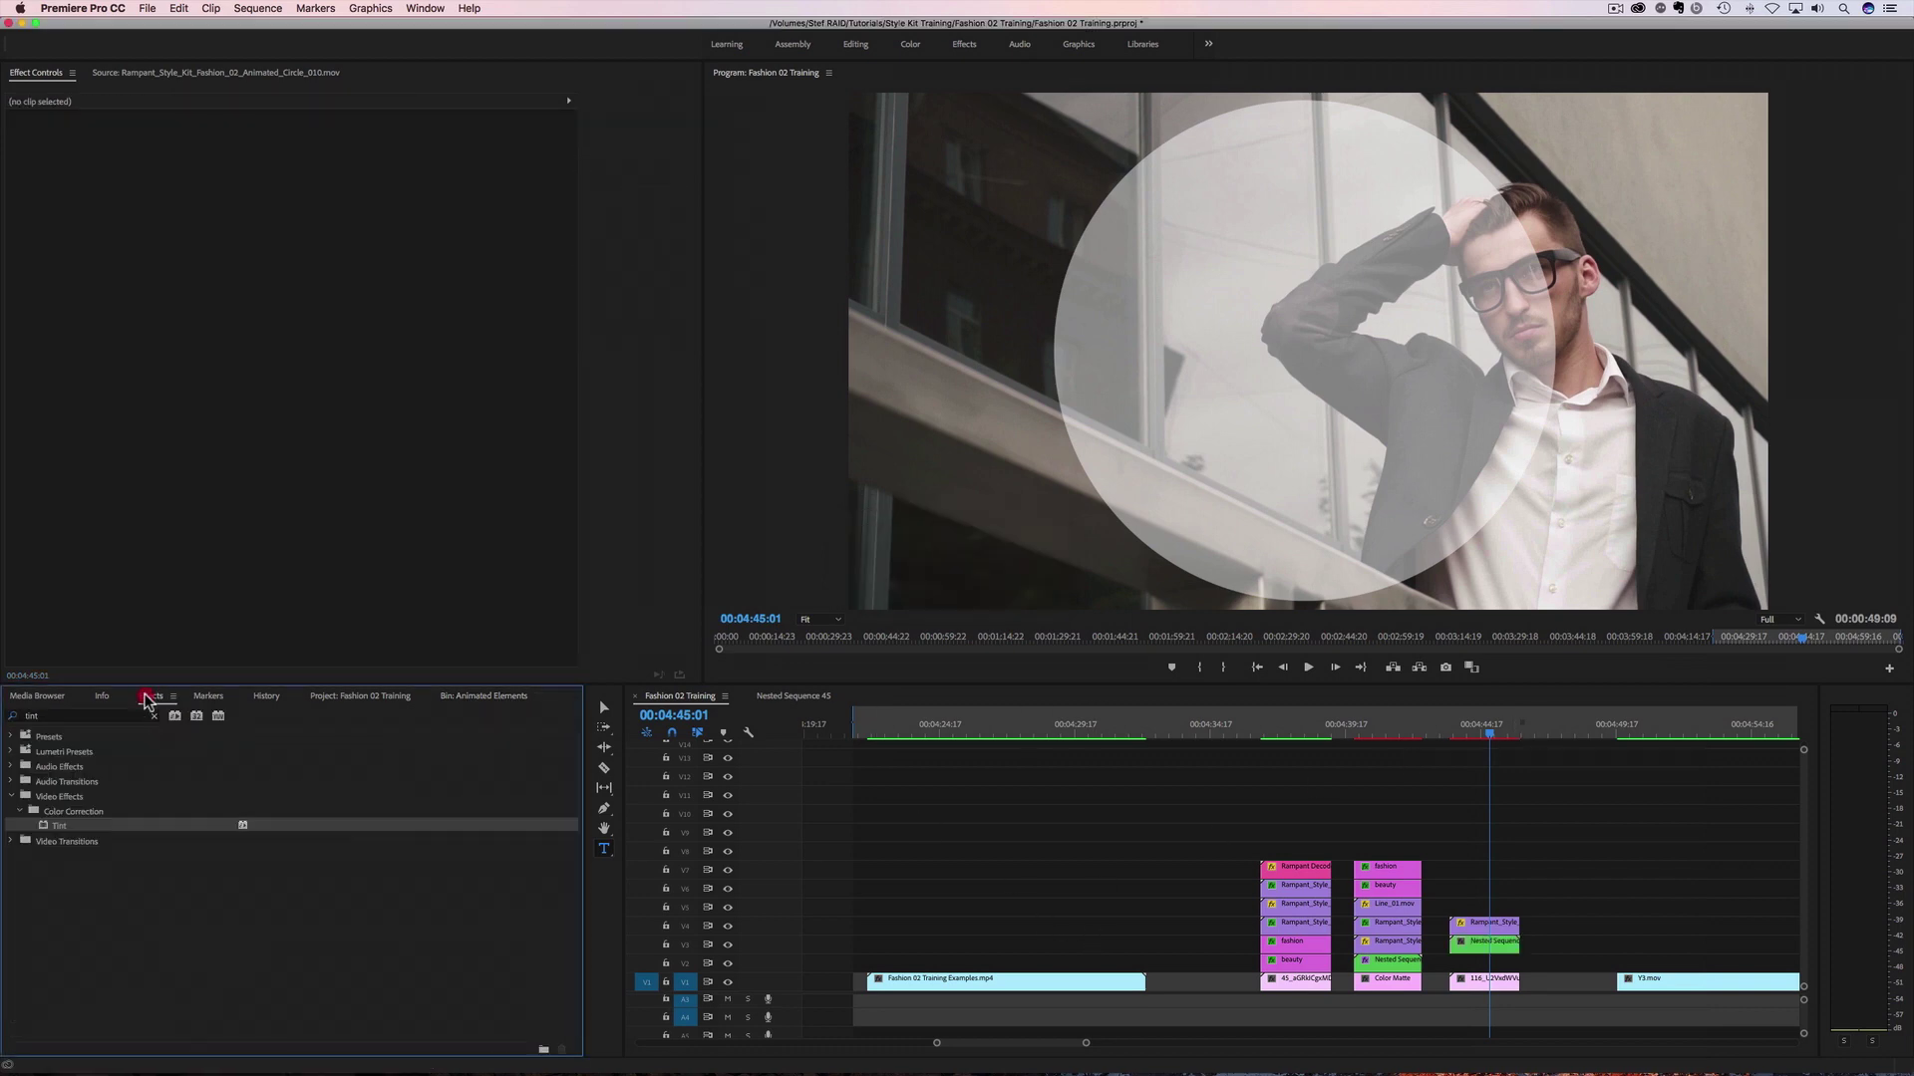
{"action": "left_click", "coordinate": [89, 721]}
{"action": "type", "text": "track"}
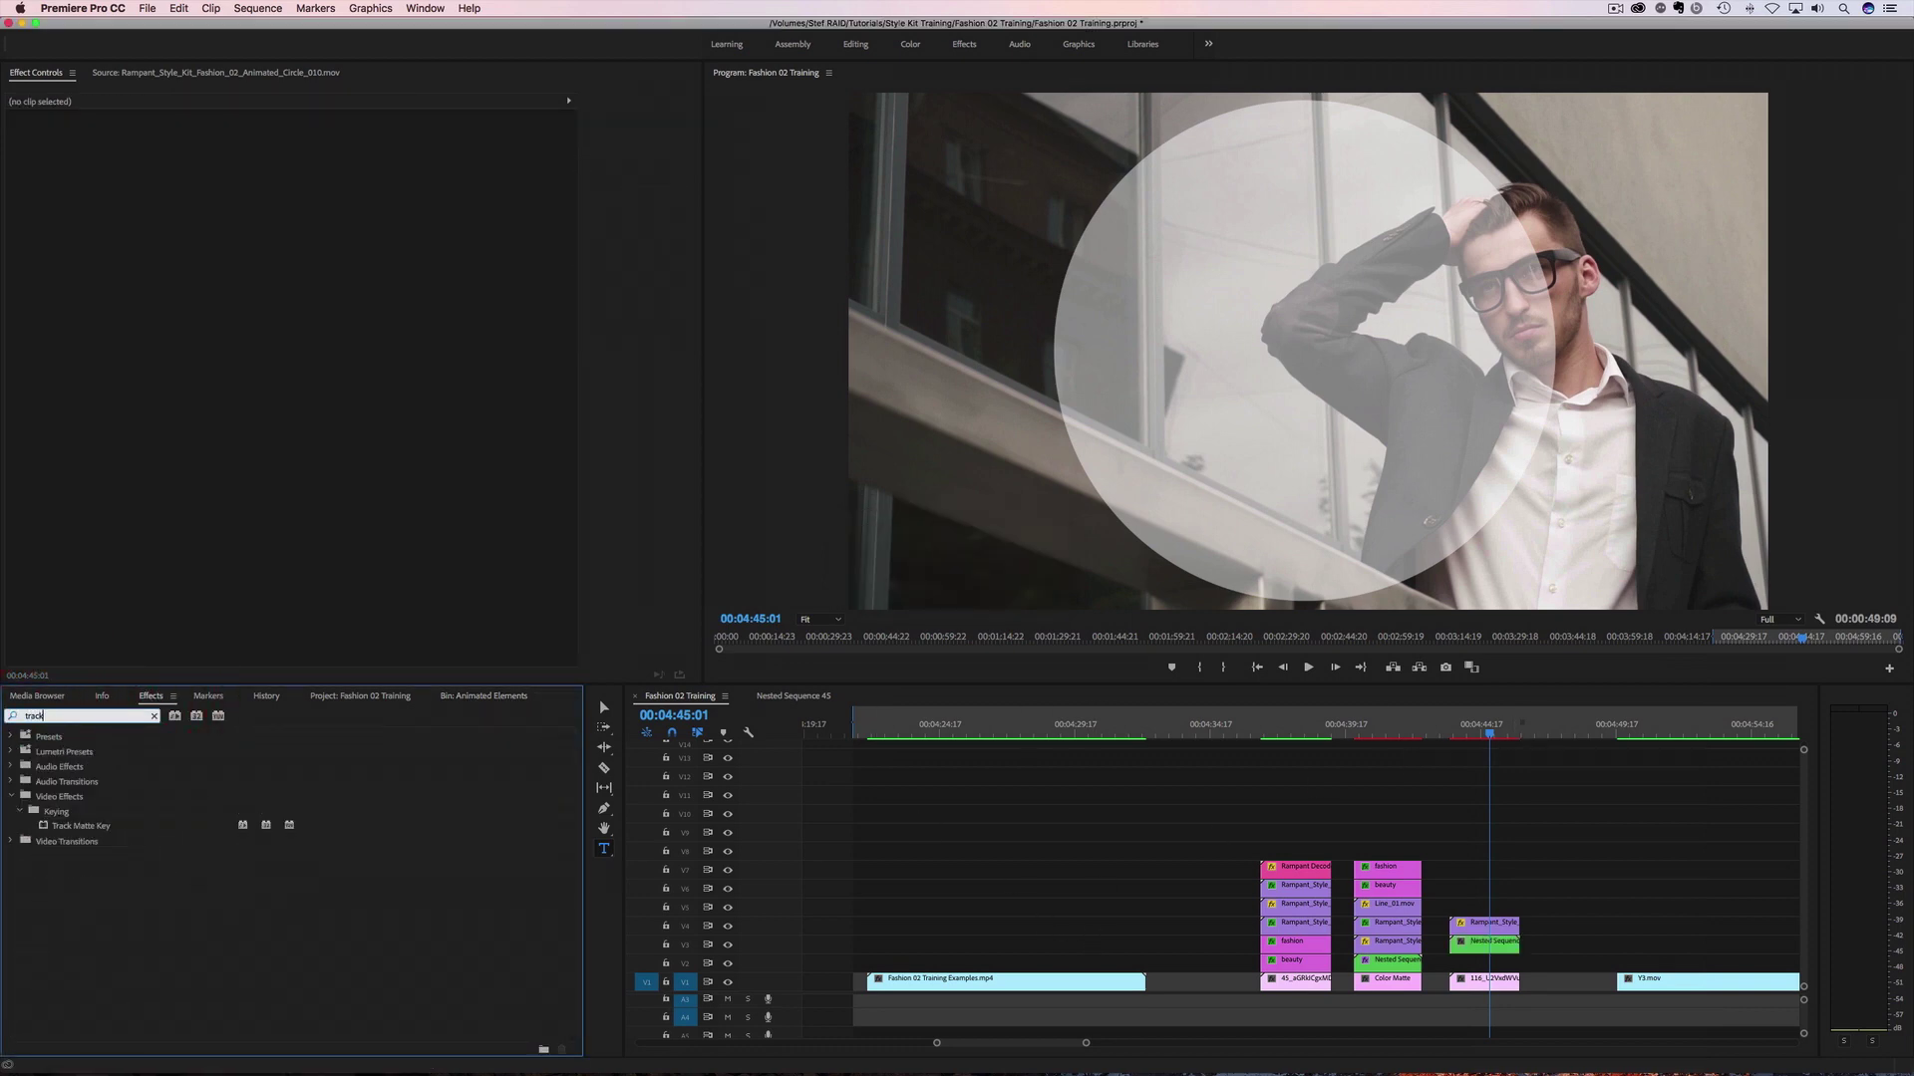
{"action": "left_click_drag", "start_coordinate": [43, 831], "coordinate": [1490, 942]}
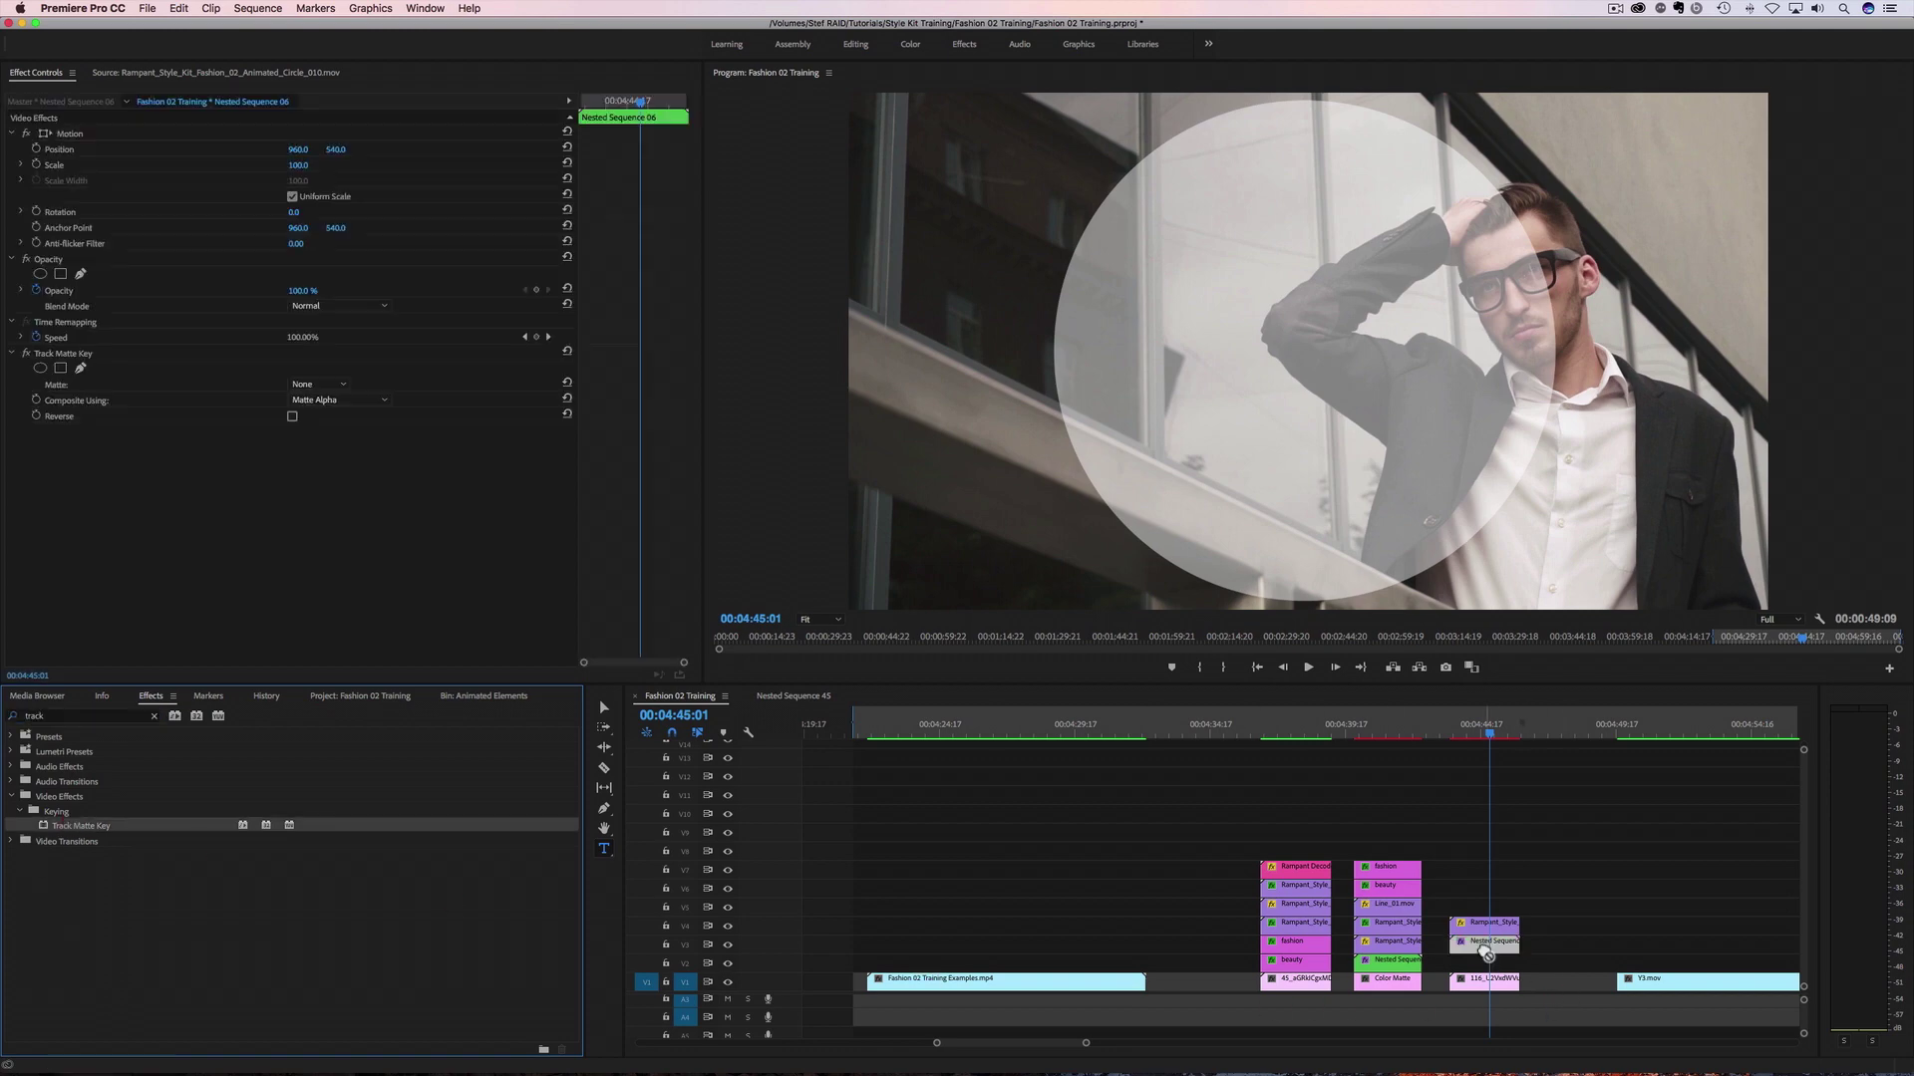
{"action": "left_click", "coordinate": [315, 385]}
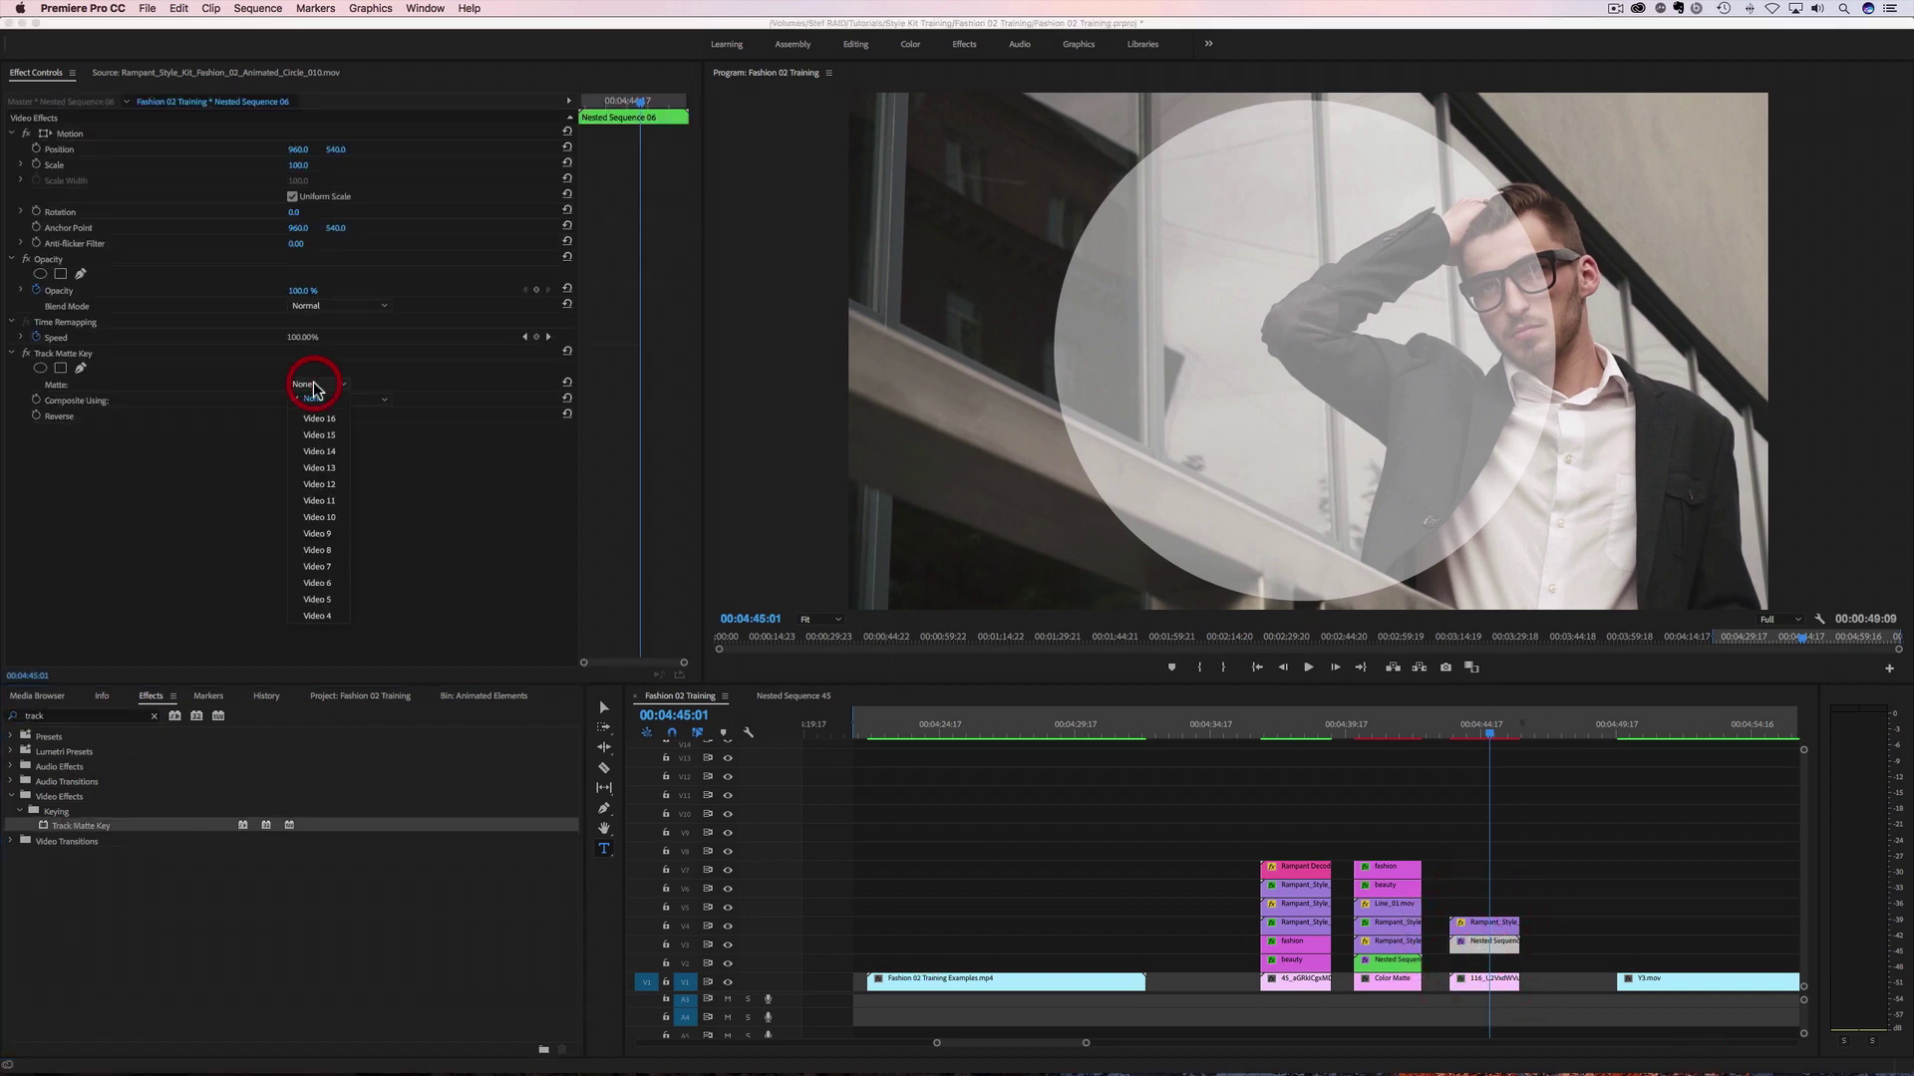
{"action": "left_click", "coordinate": [321, 616]}
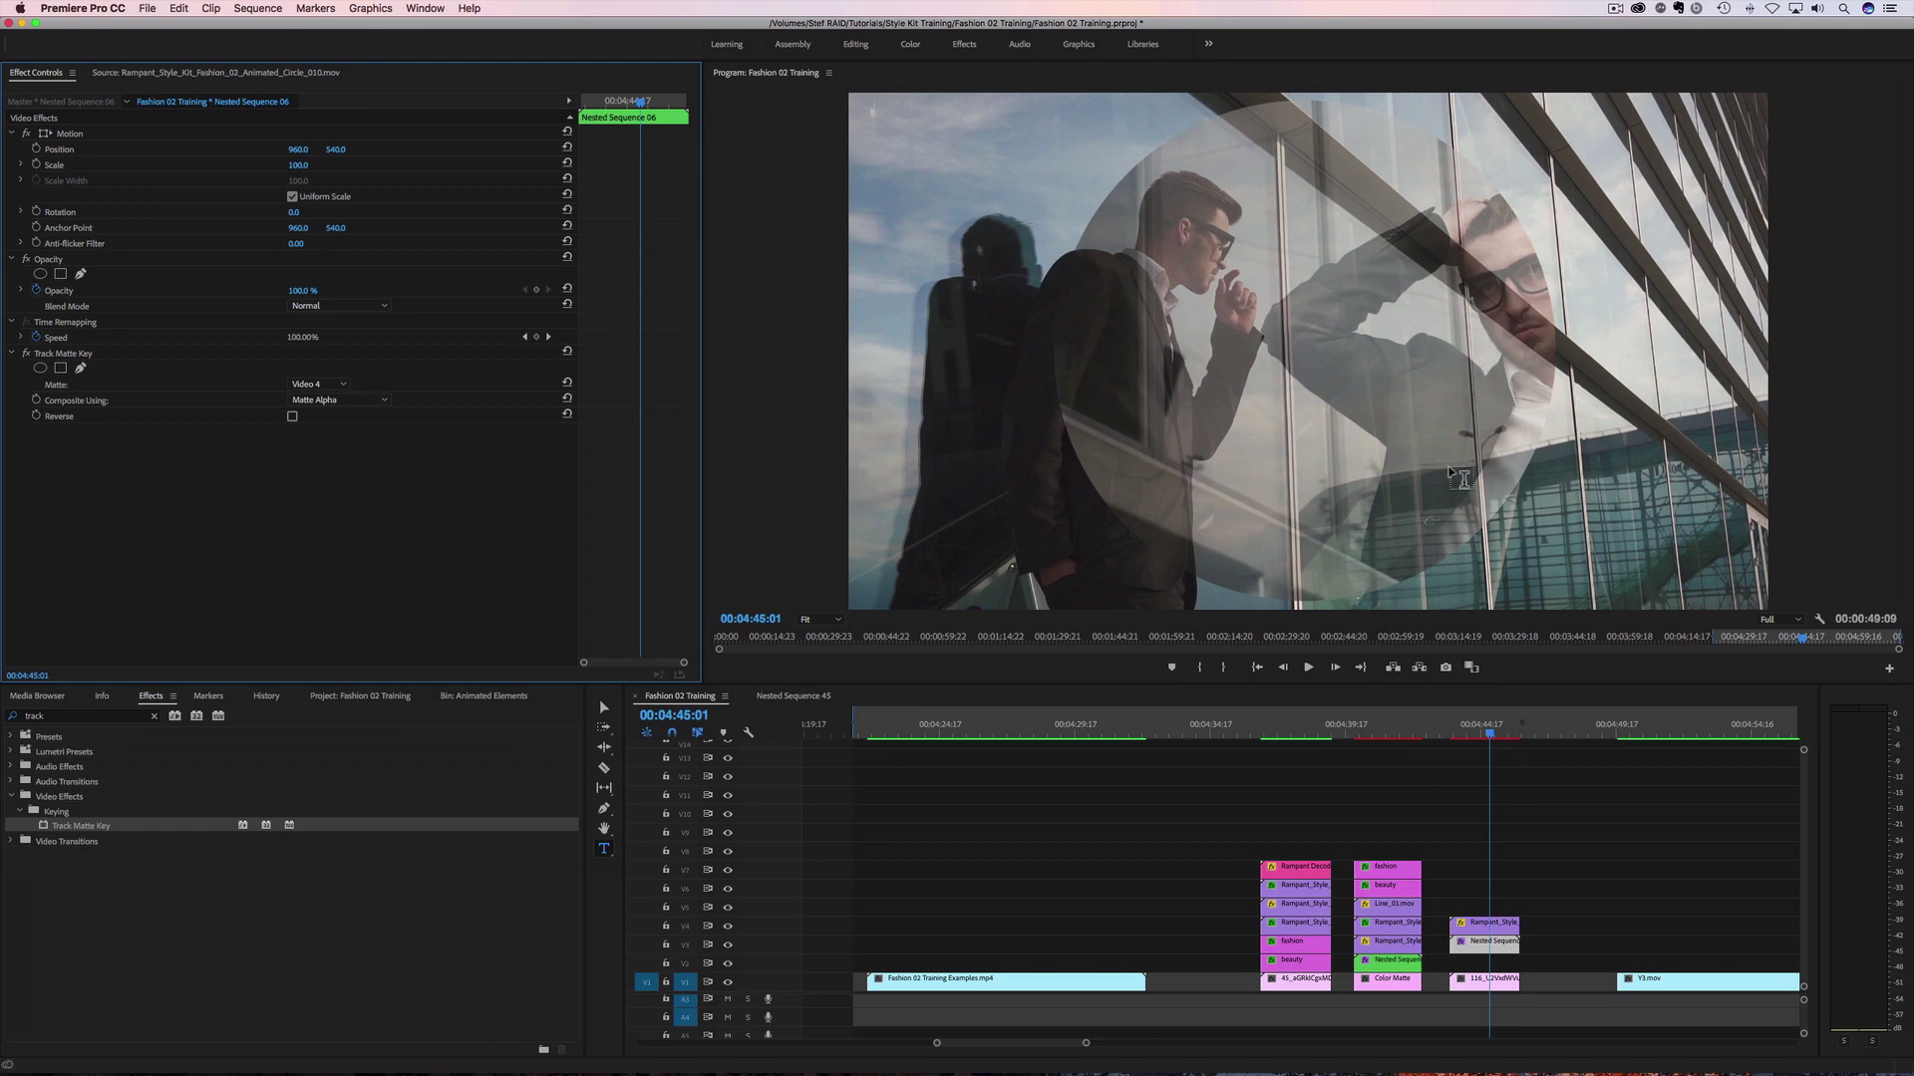
Inside Nested Sequence 06, set the suit clip's horizontal position to 746, and return to the Fashion 02 Training sequence.
{"action": "double_click", "coordinate": [1485, 947]}
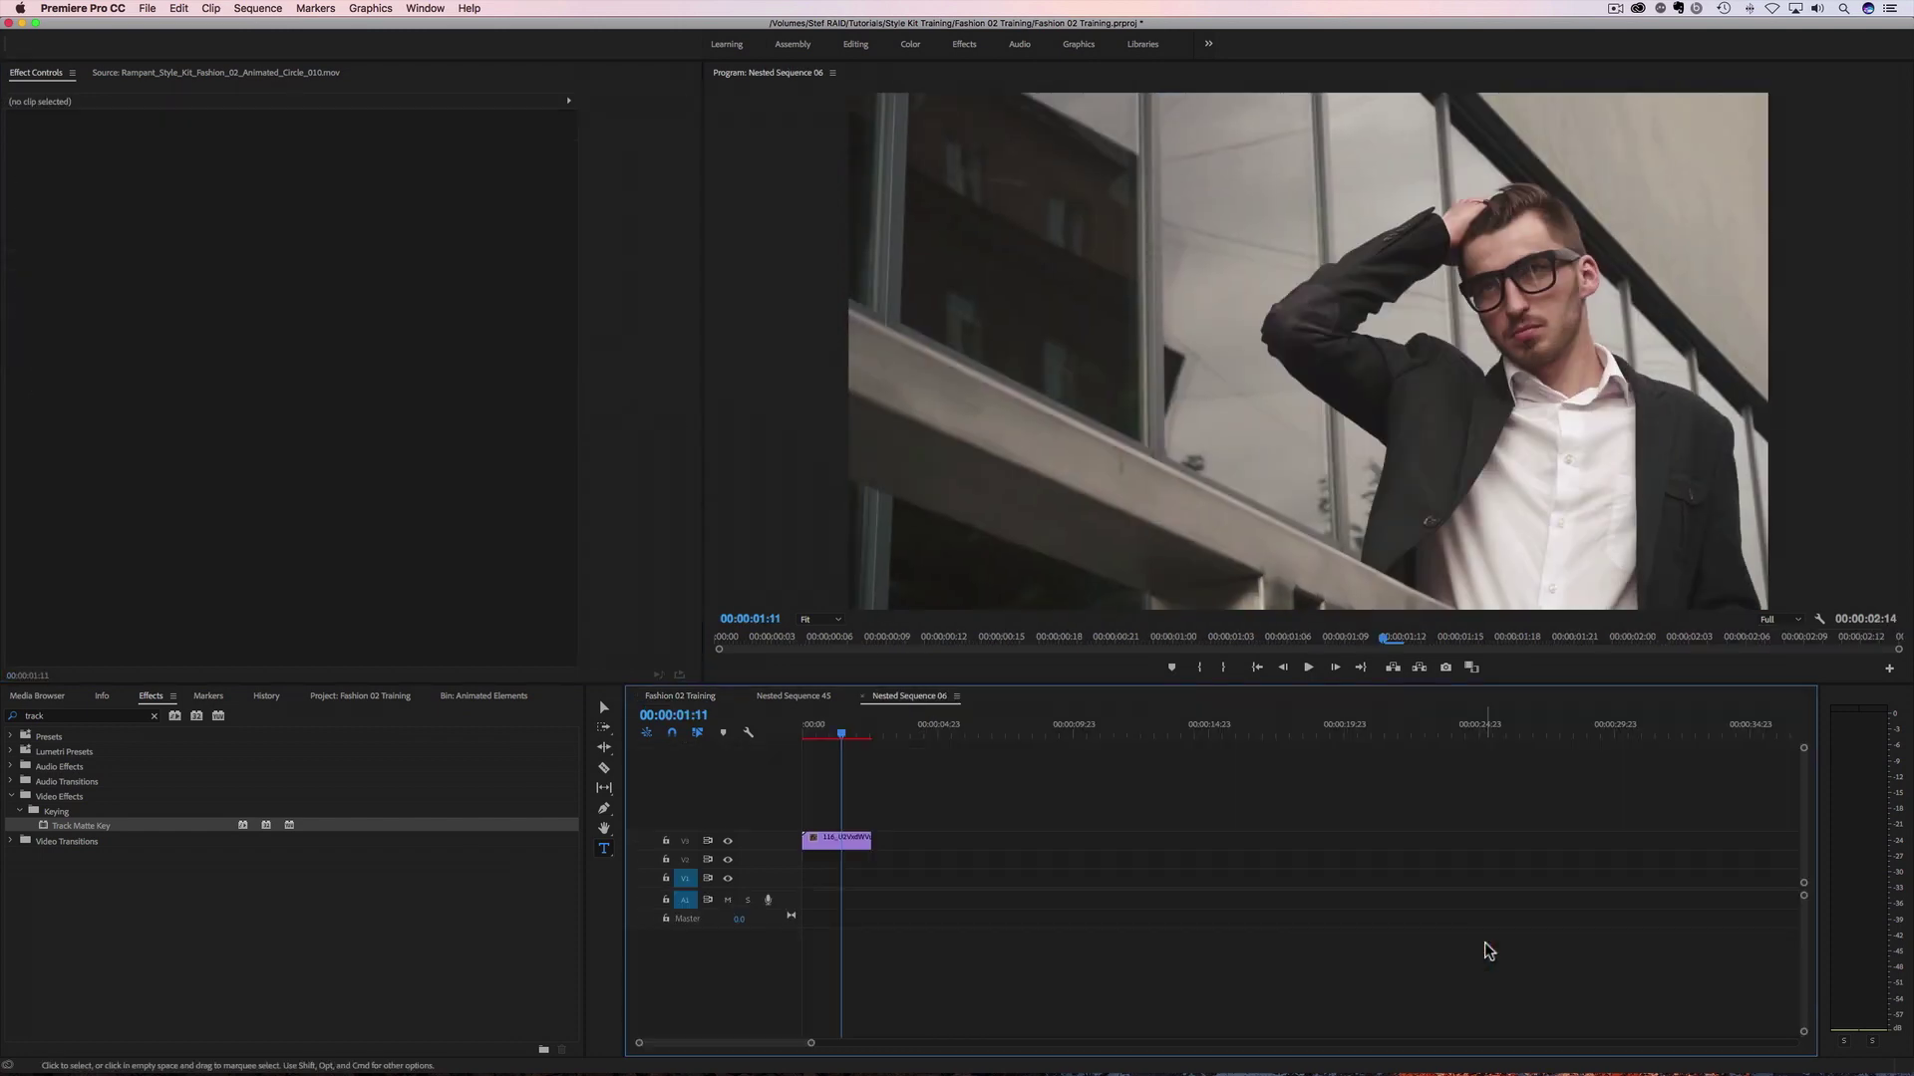
{"action": "left_click", "coordinate": [861, 840]}
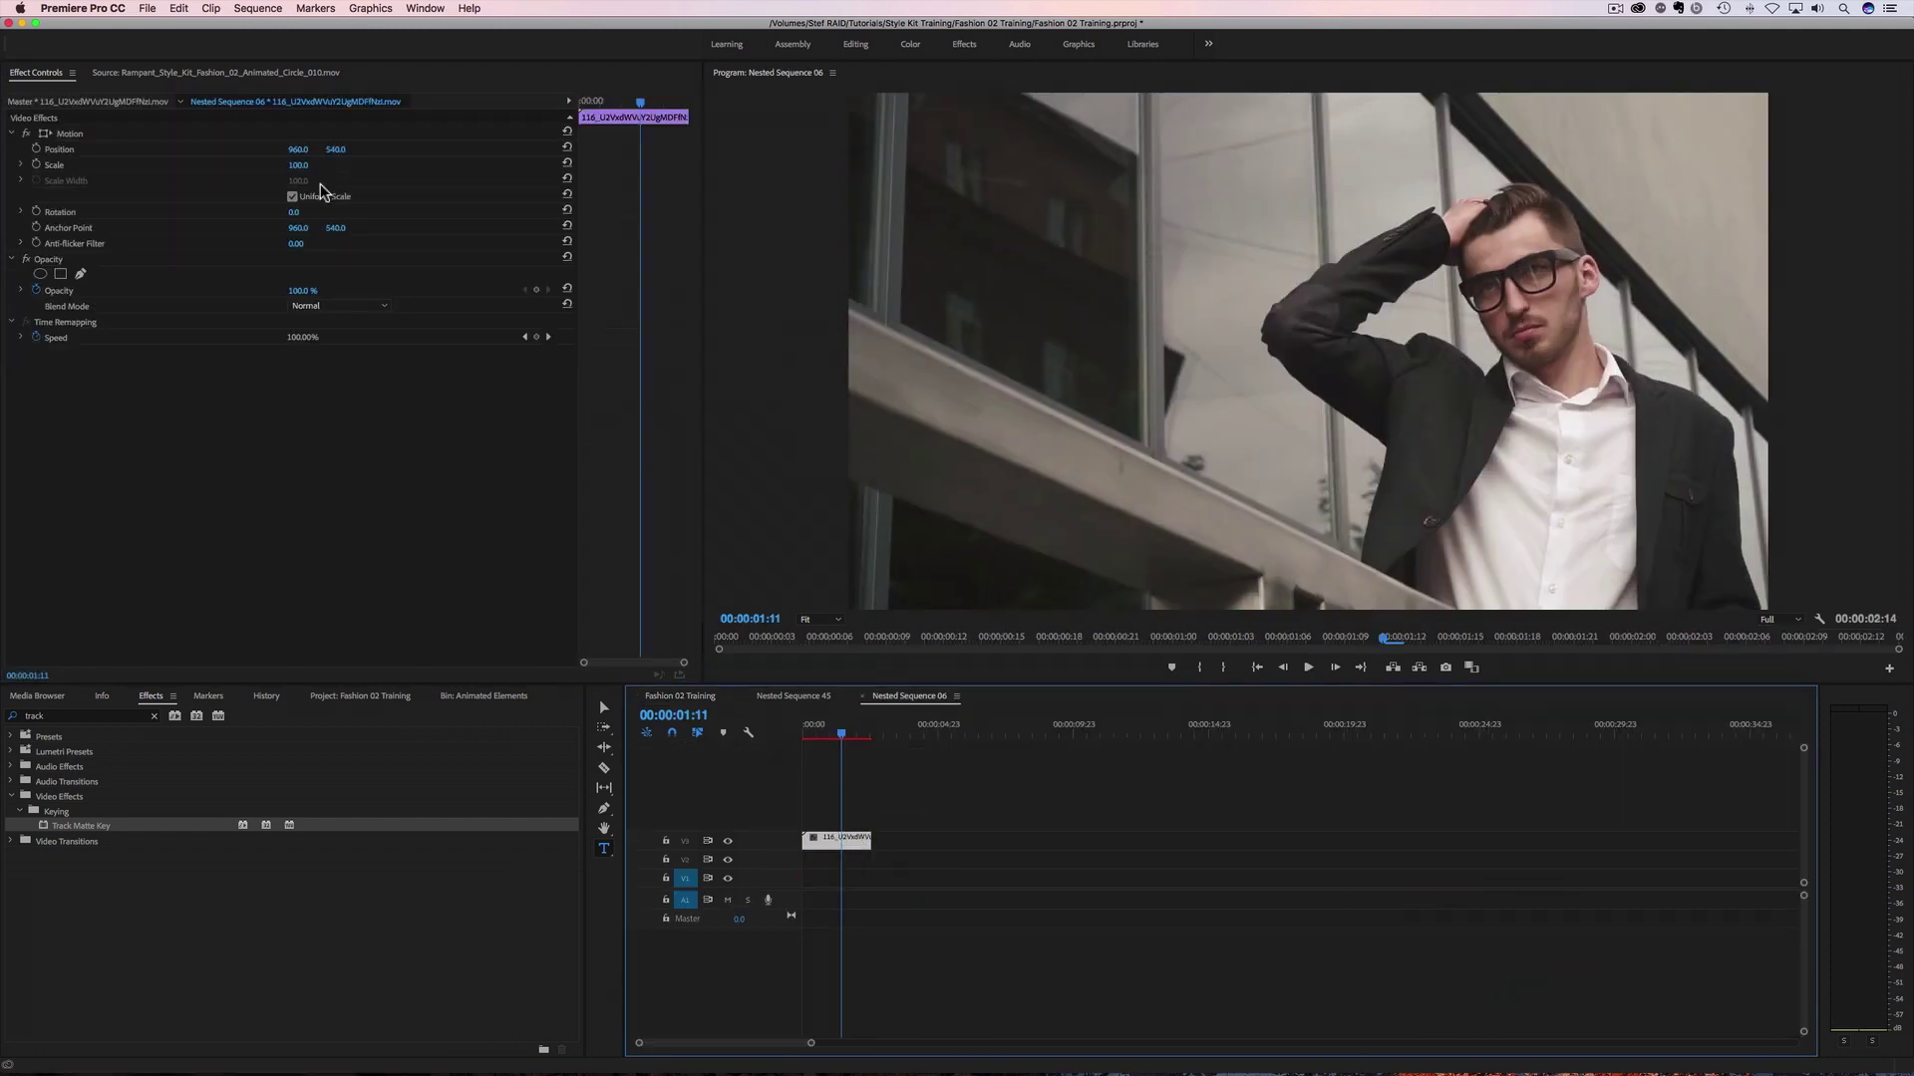
{"action": "left_click_drag", "start_coordinate": [299, 151], "coordinate": [140, 151]}
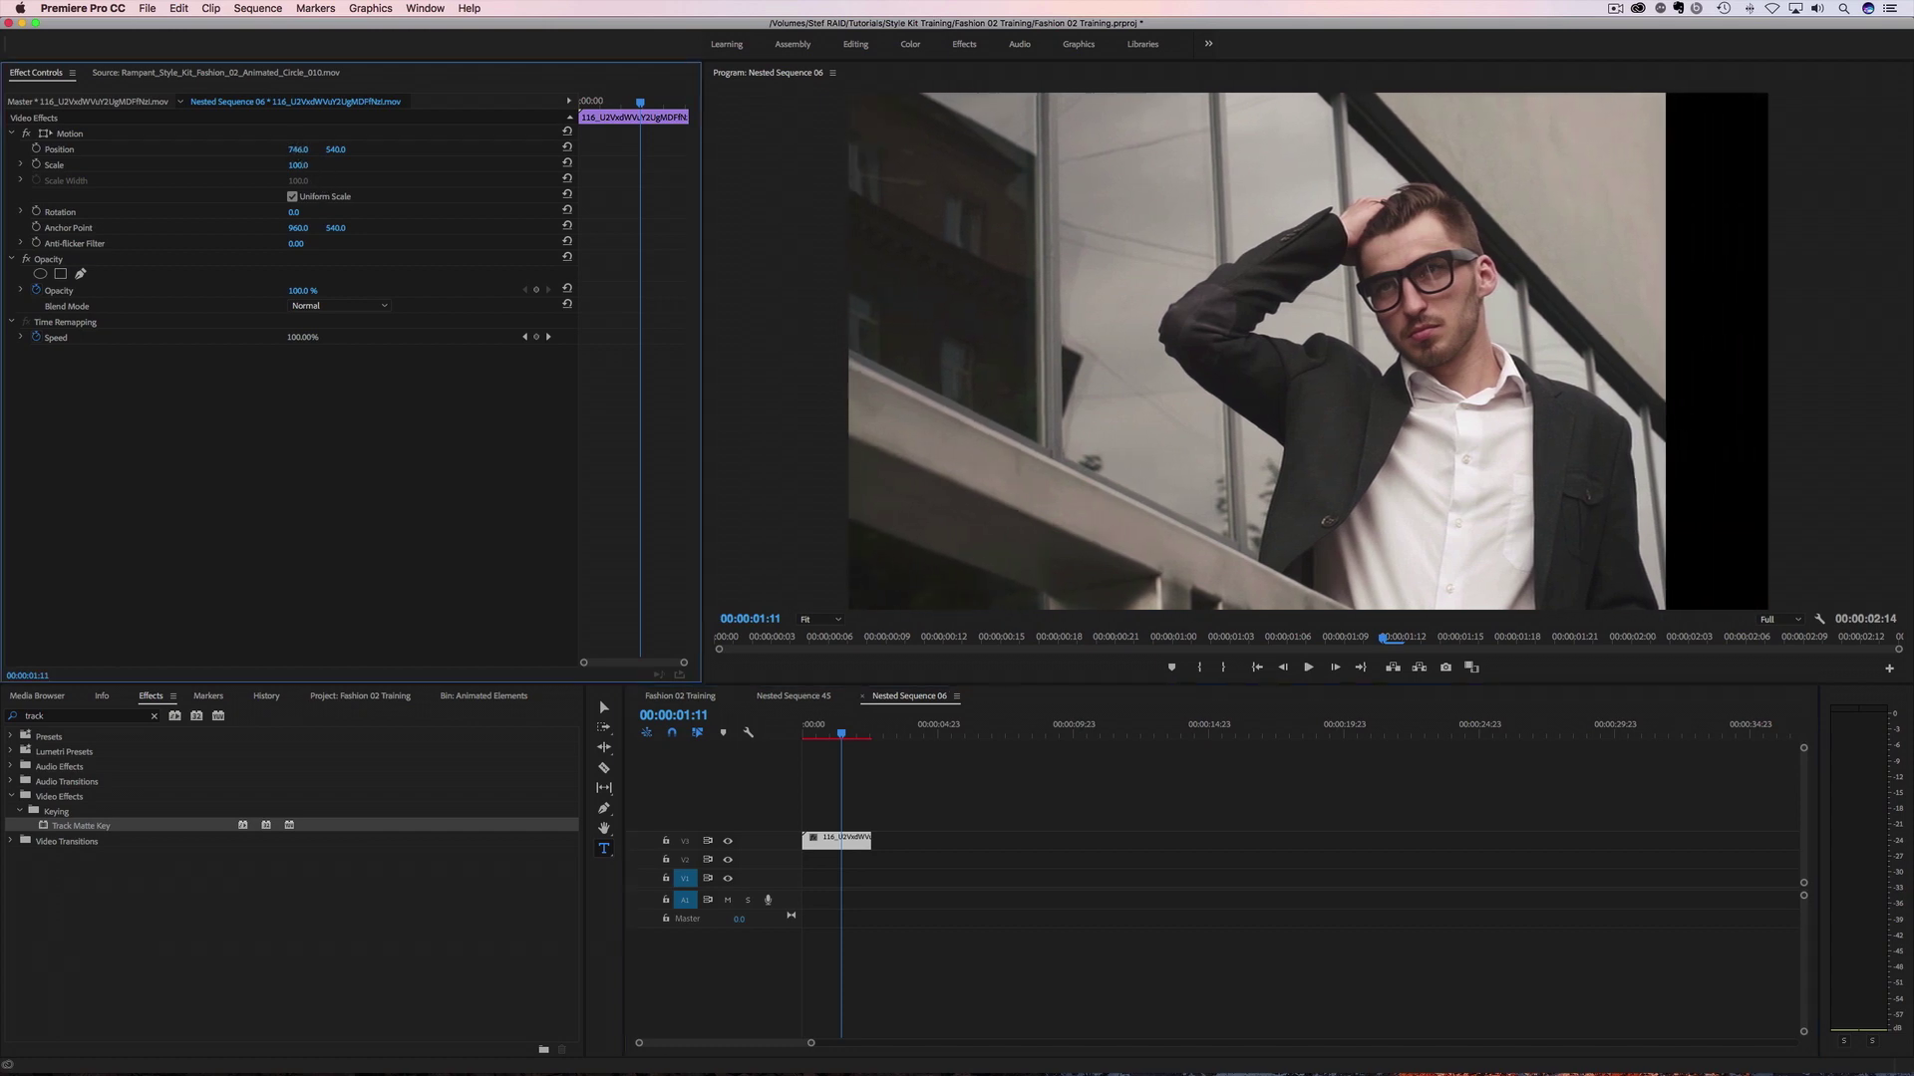
{"action": "left_click", "coordinate": [686, 695]}
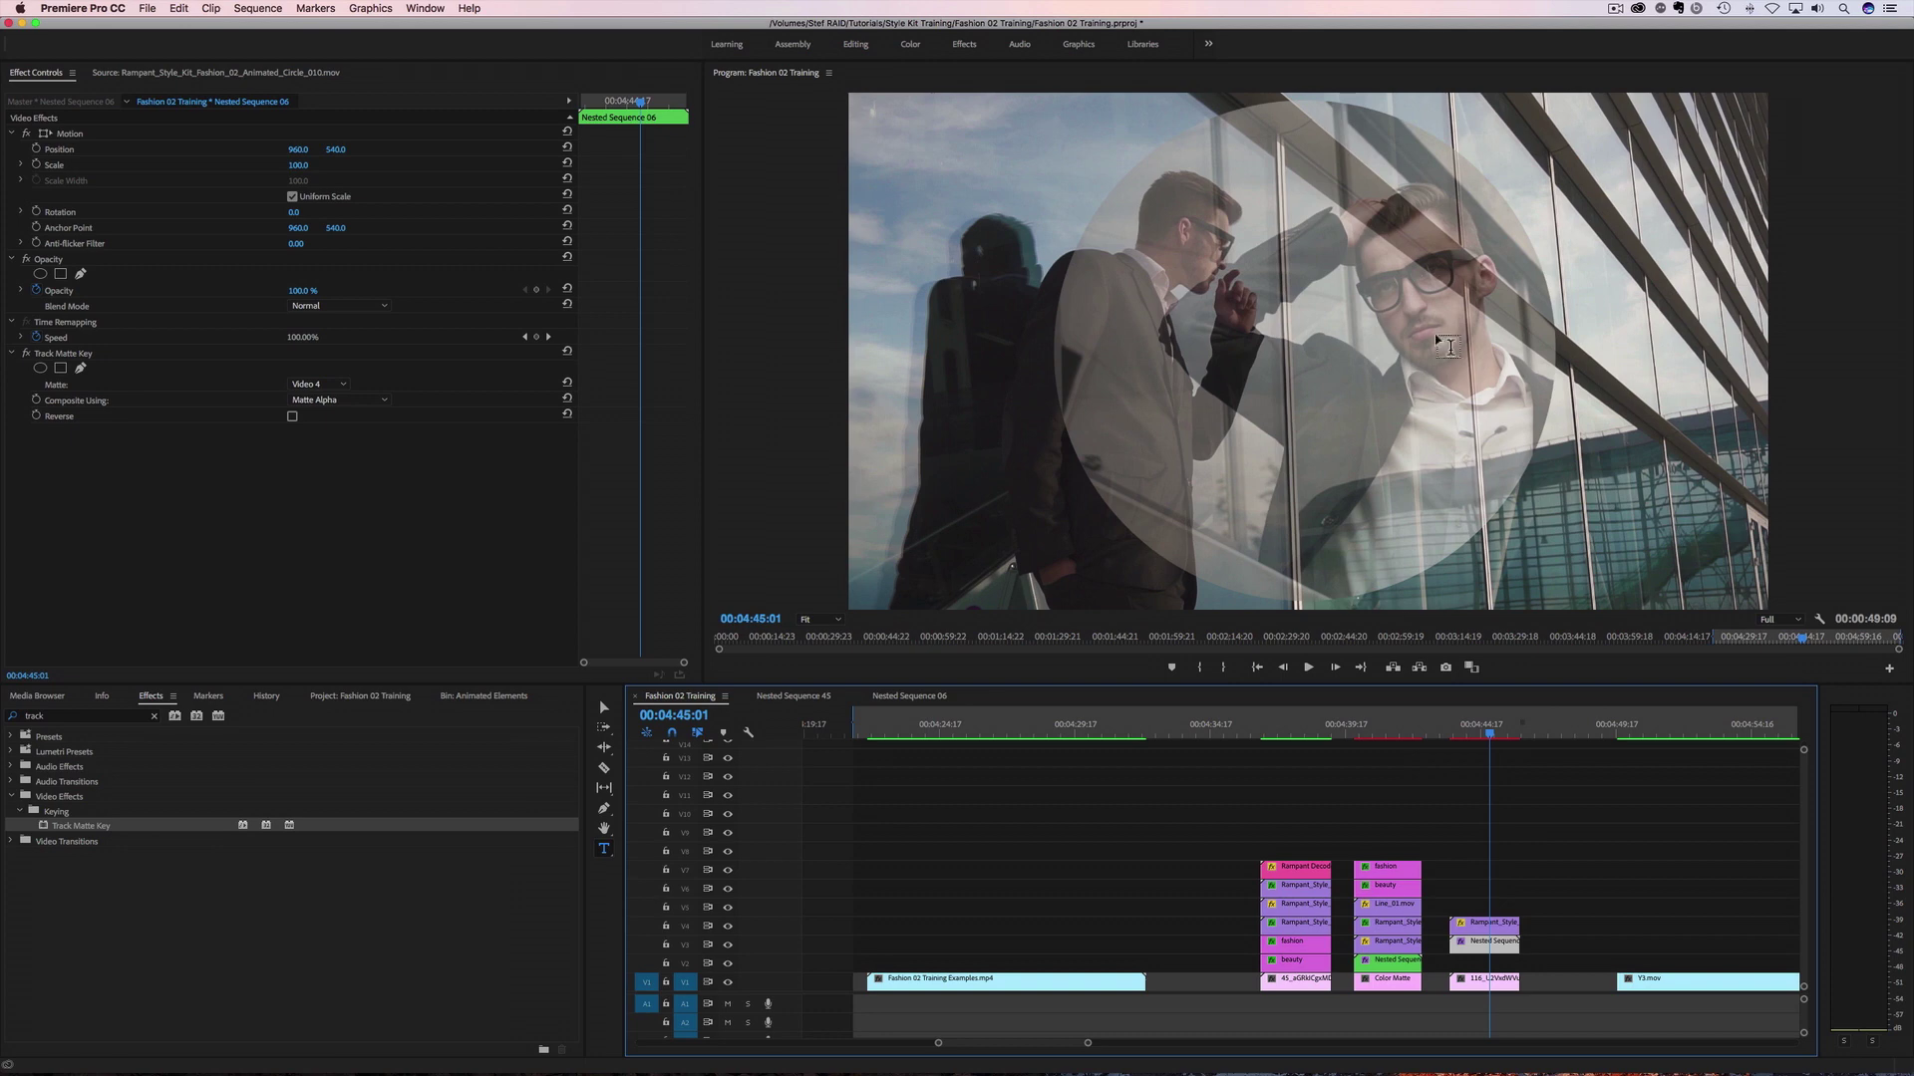
Play the third layout from its start to check the circle matte revealing the repositioned suit clip.
{"action": "left_click_drag", "start_coordinate": [1490, 735], "coordinate": [1451, 747]}
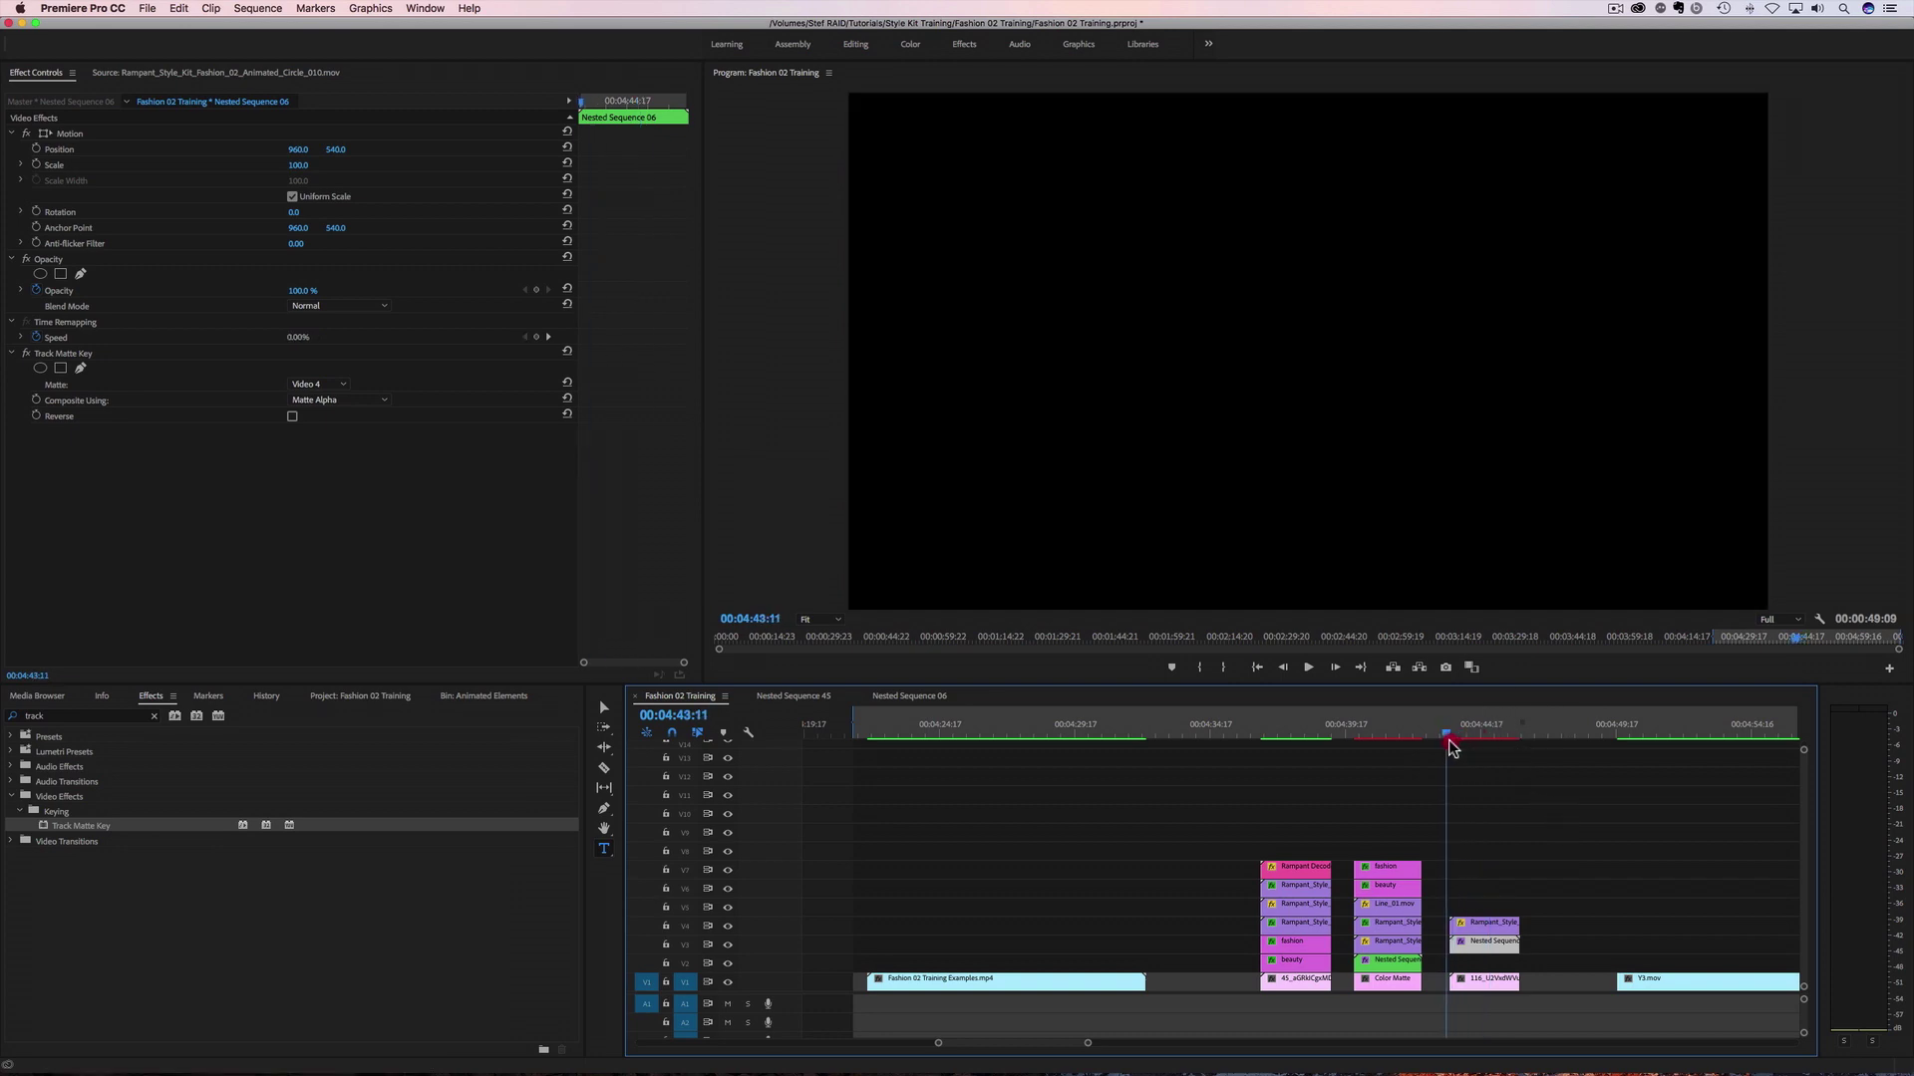
{"action": "key", "text": "space"}
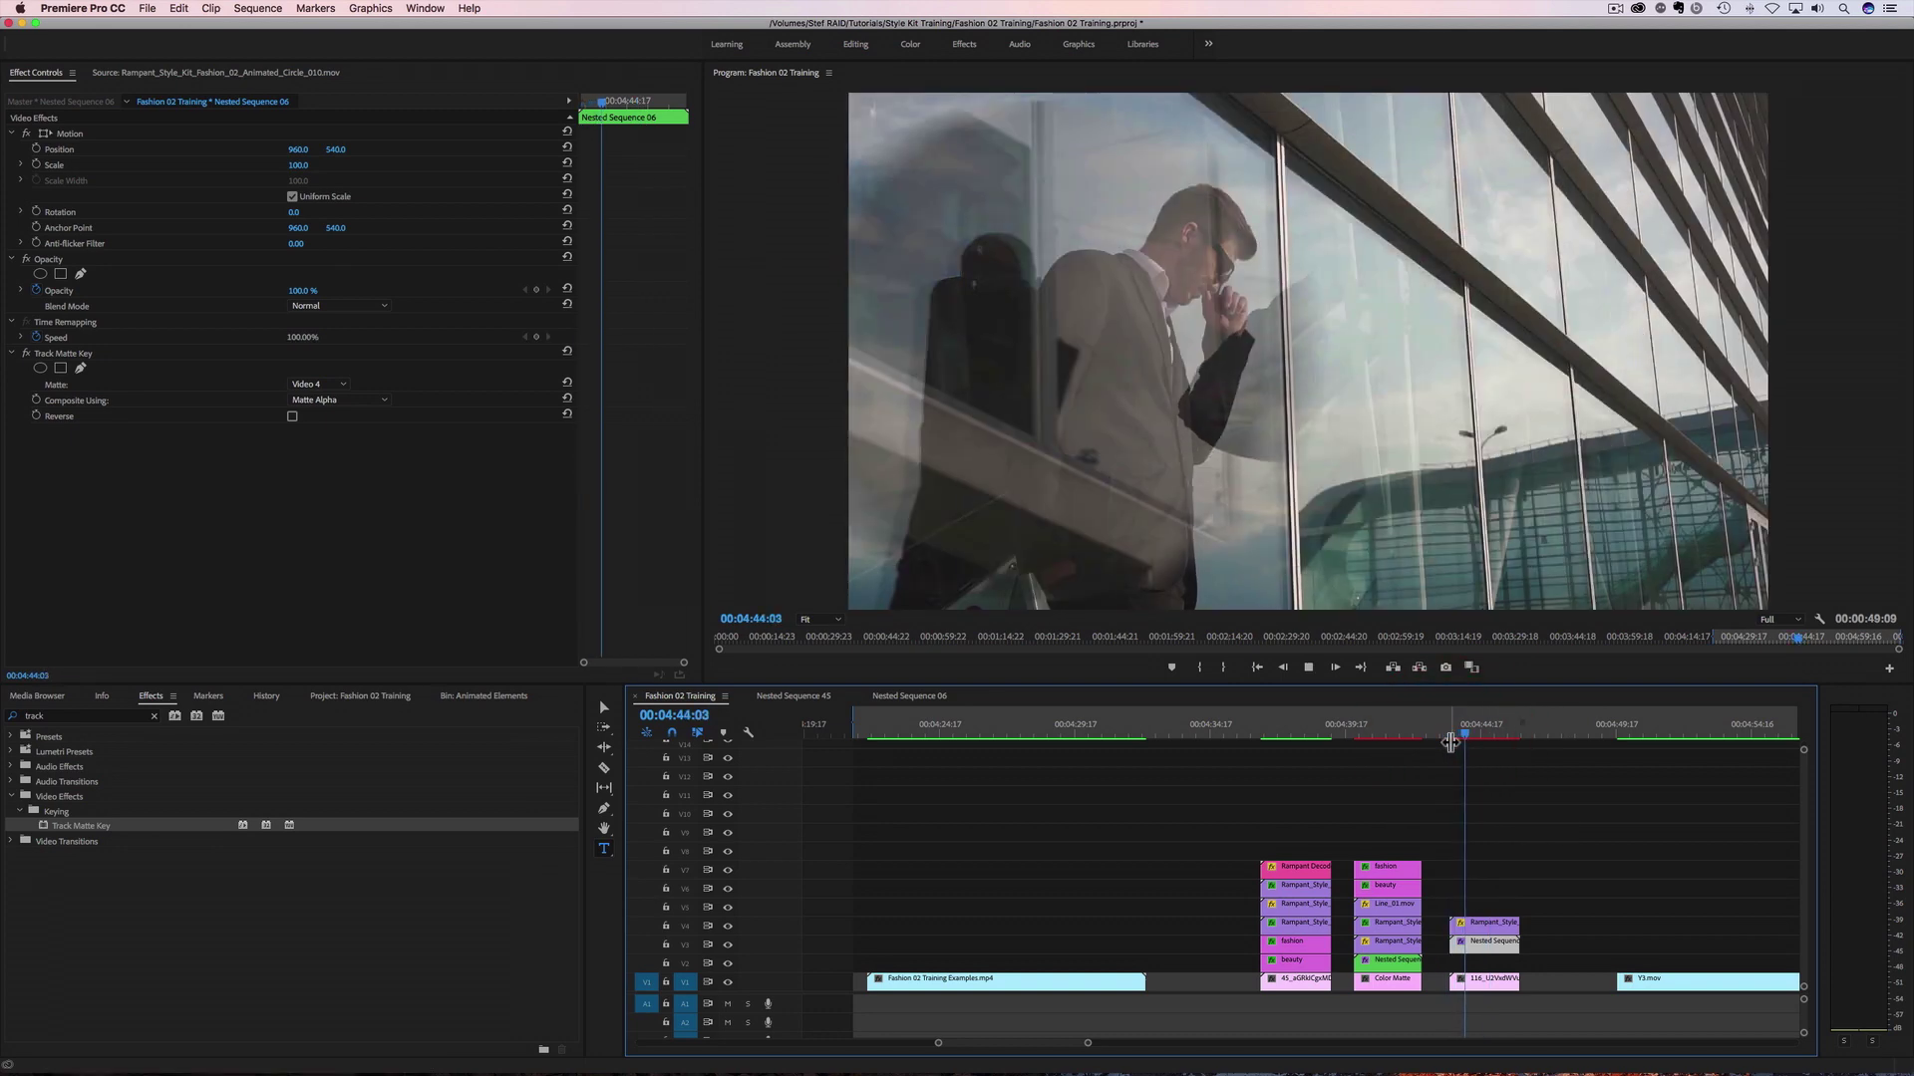
{"action": "key", "text": "space"}
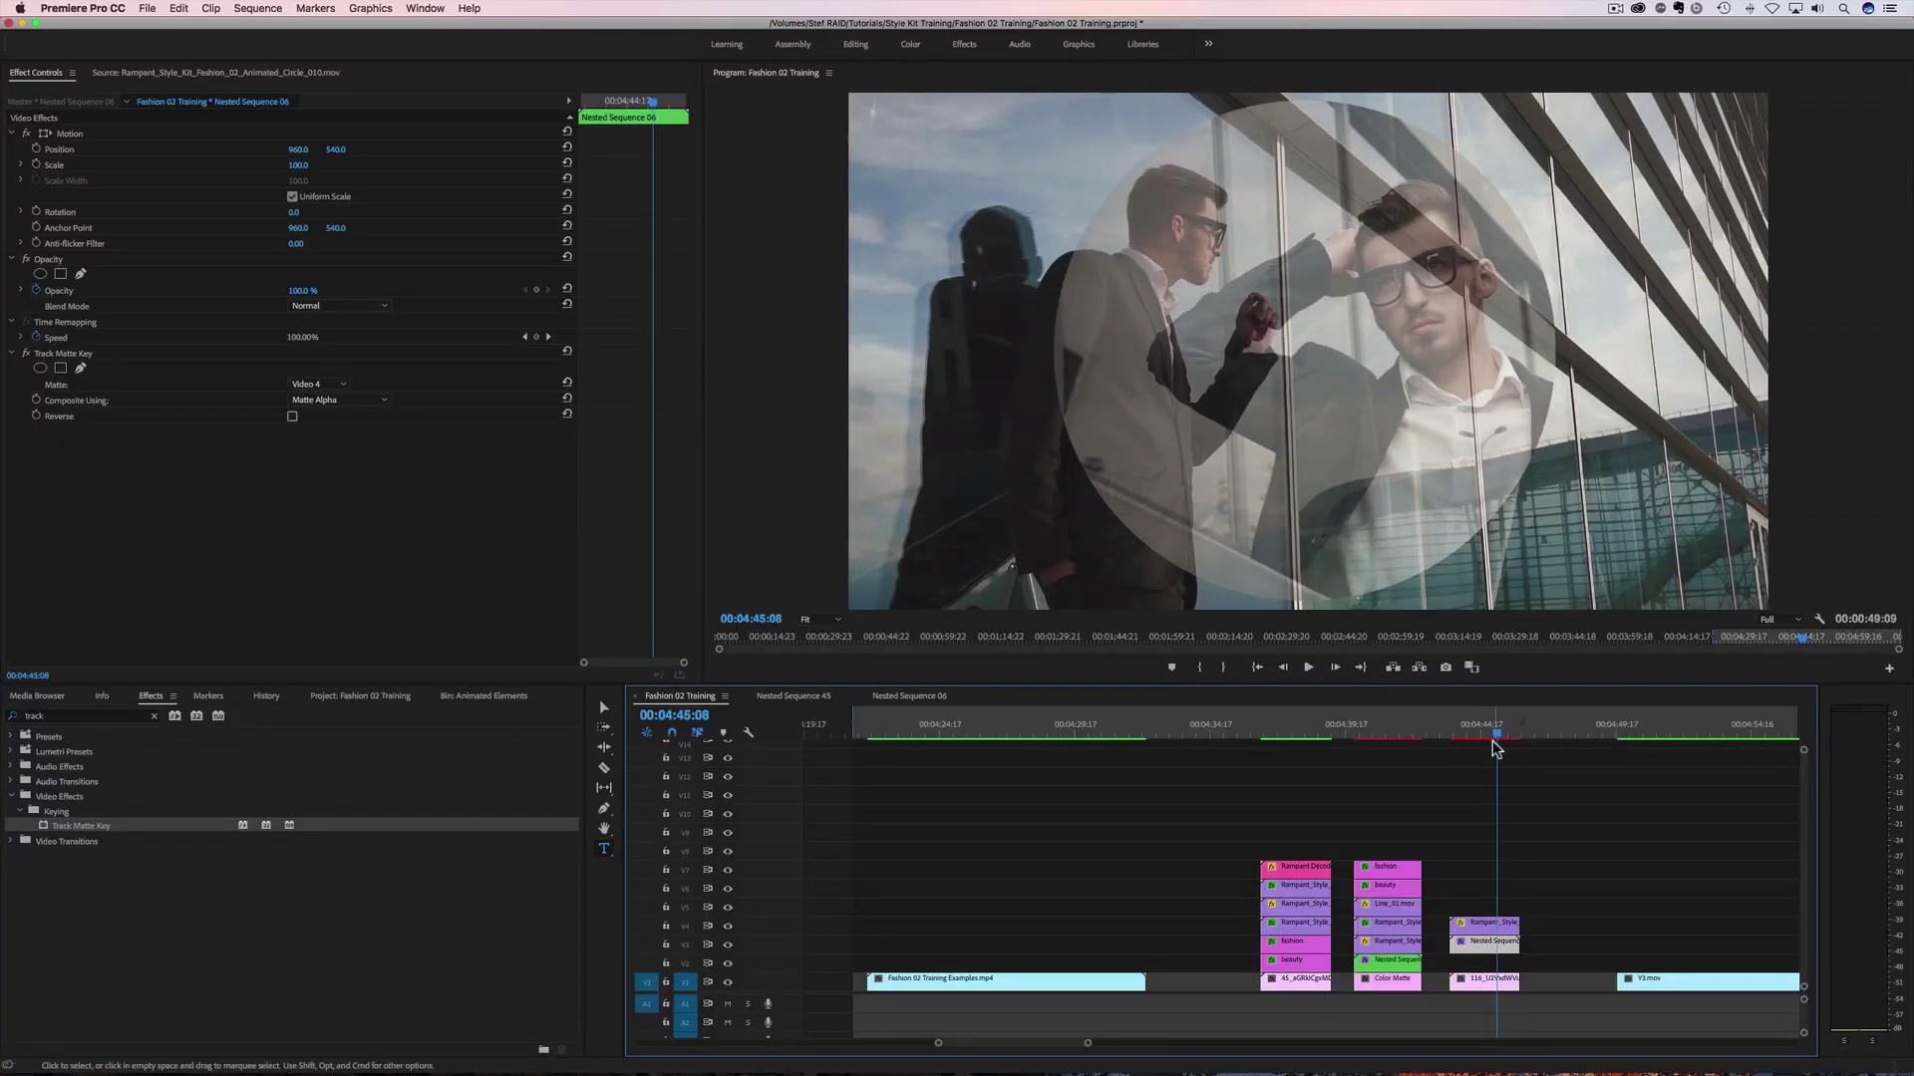
{"action": "left_click_drag", "start_coordinate": [1495, 748], "coordinate": [1440, 749]}
{"action": "key", "text": "space"}
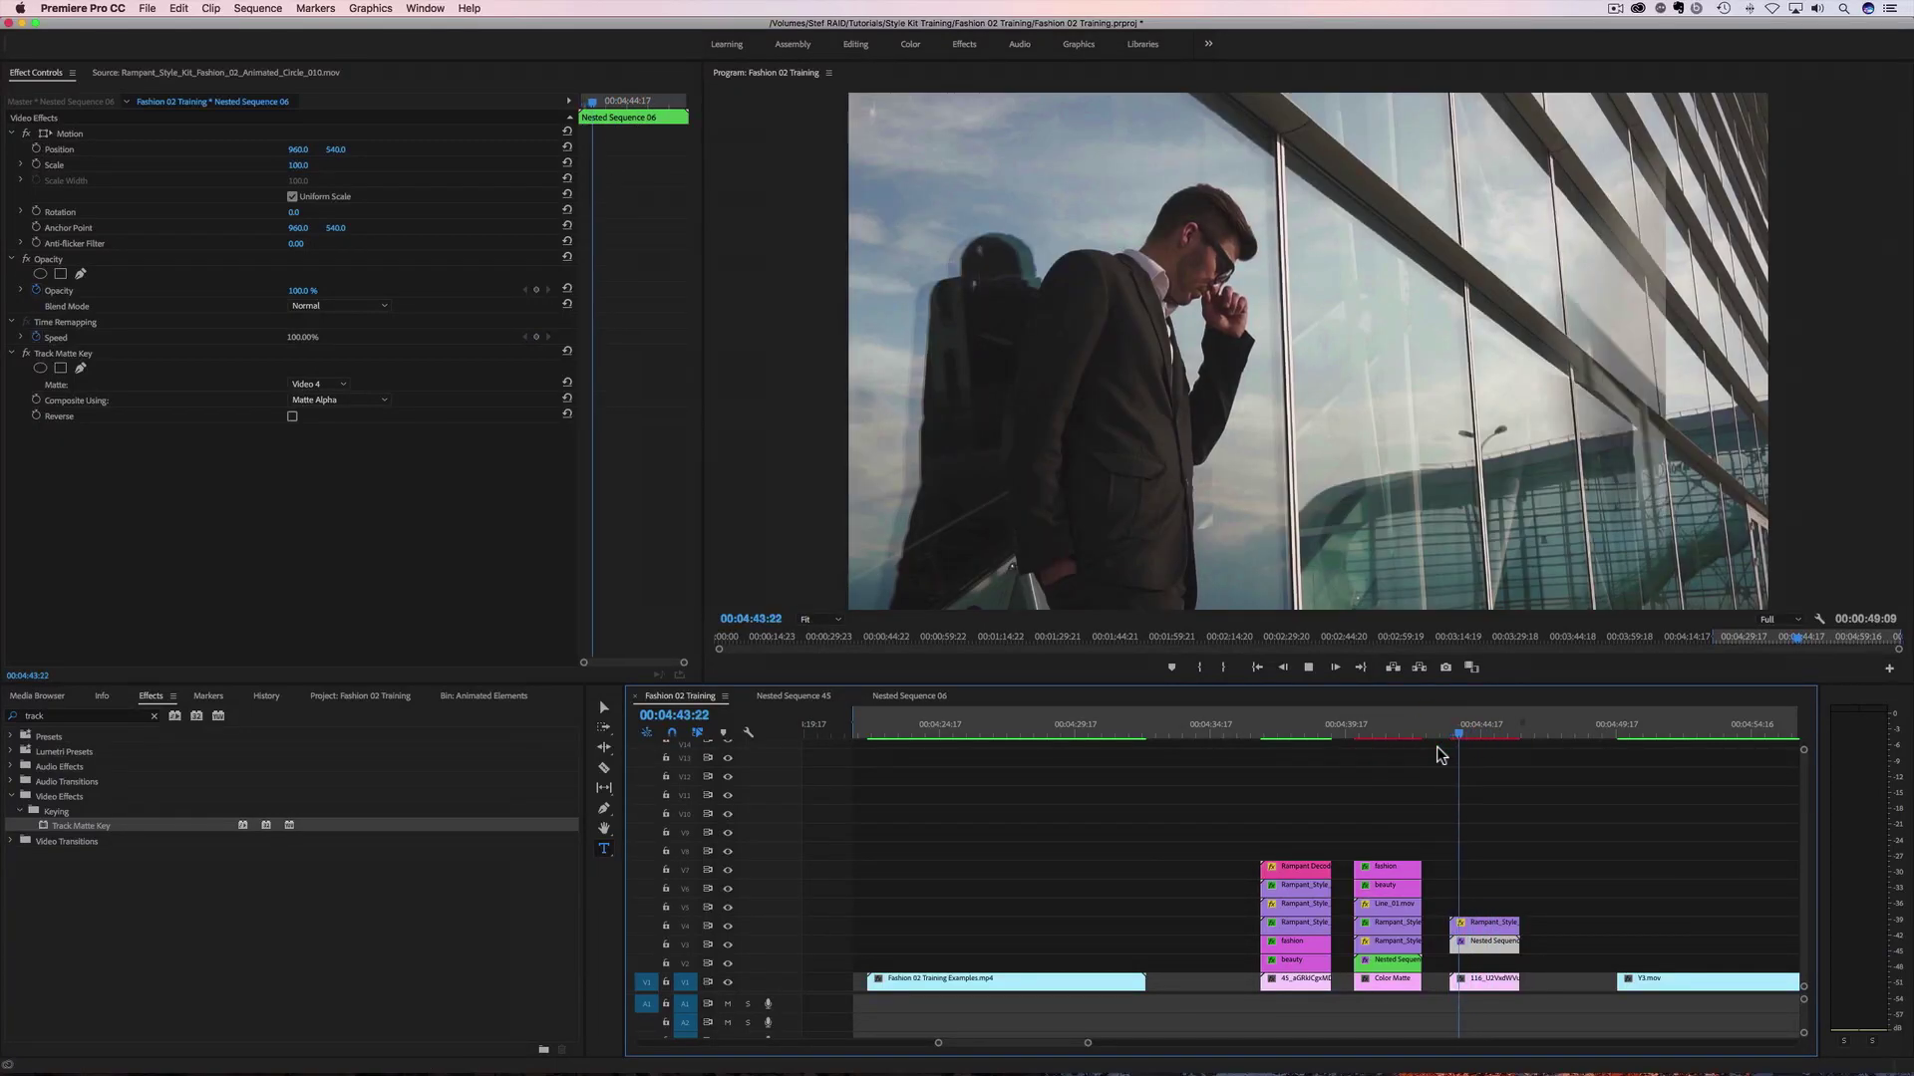
{"action": "key", "text": "space"}
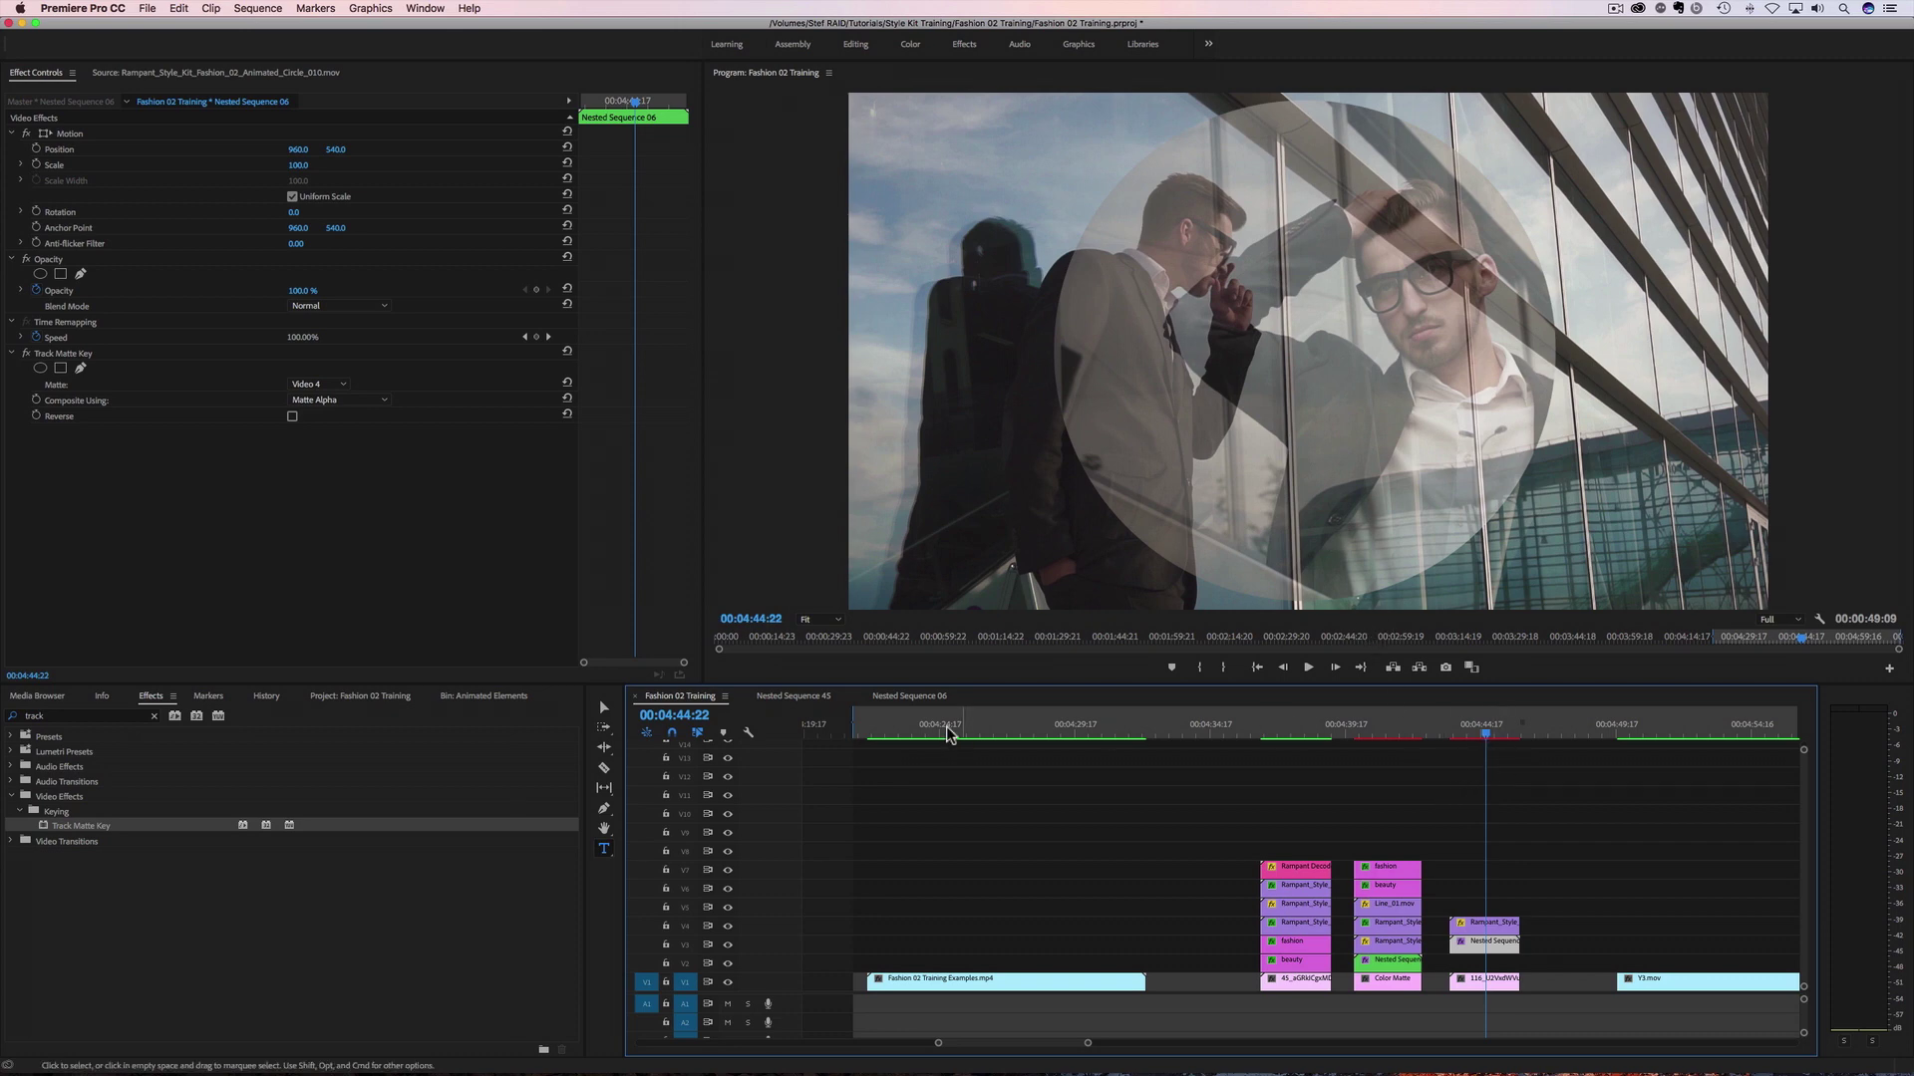
Copy the suit clip from Nested Sequence 06 and paste it after the third layout, shifting the following clip later to make room.
{"action": "left_click", "coordinate": [902, 697]}
{"action": "left_click", "coordinate": [833, 845]}
{"action": "left_click_drag", "start_coordinate": [833, 845], "coordinate": [835, 850]}
{"action": "key", "text": "super"}
{"action": "key", "text": "super+c"}
{"action": "left_click", "coordinate": [685, 696]}
{"action": "left_click_drag", "start_coordinate": [1662, 987], "coordinate": [1735, 986]}
{"action": "left_click", "coordinate": [1559, 726]}
{"action": "key", "text": "super+v"}
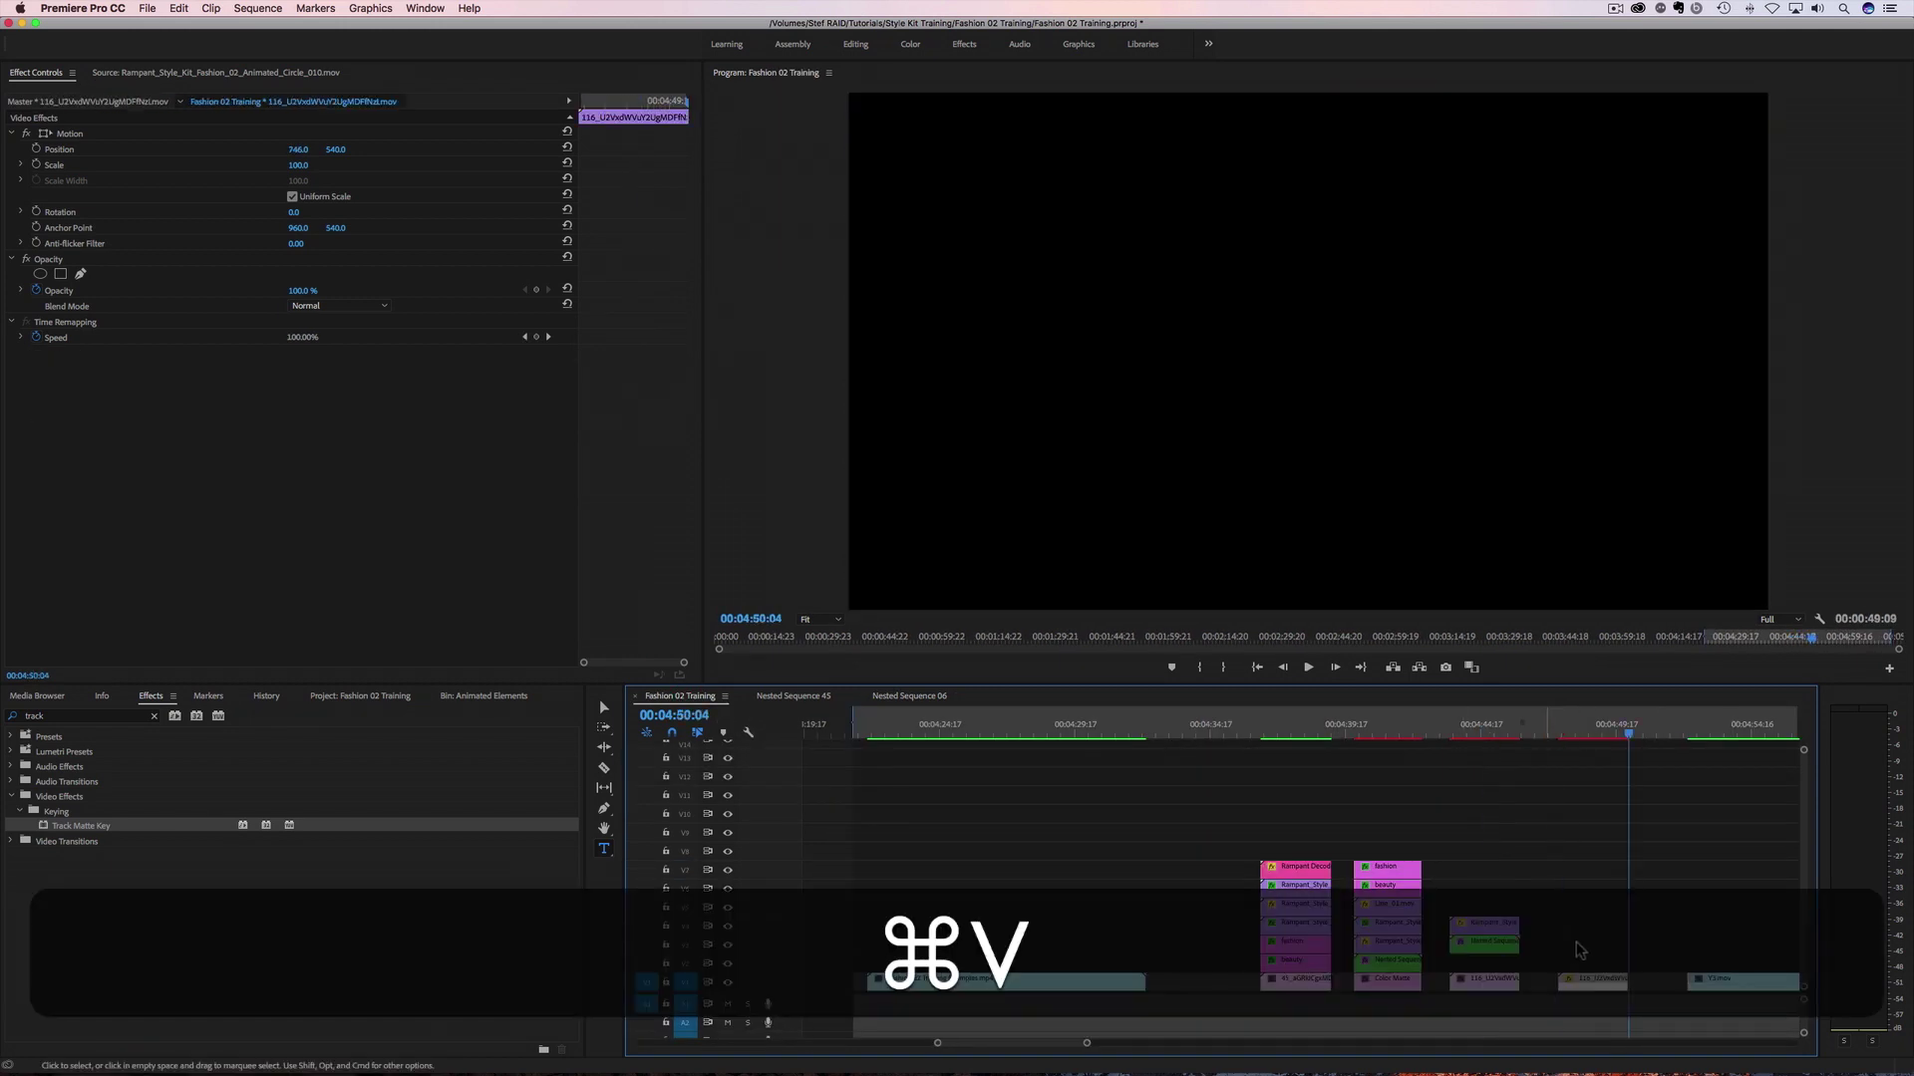
Stack the pasted suit clip over the third layout on V6 and scale it up to 123.
{"action": "mouse_move", "coordinate": [1550, 727]}
{"action": "left_mouse_down"}
{"action": "mouse_move", "coordinate": [1568, 727]}
{"action": "mouse_move", "coordinate": [1538, 738]}
{"action": "mouse_move", "coordinate": [1560, 737]}
{"action": "left_mouse_up"}
{"action": "left_click_drag", "start_coordinate": [1547, 895], "coordinate": [1478, 913]}
{"action": "left_click", "coordinate": [1470, 738]}
{"action": "key", "text": "space"}
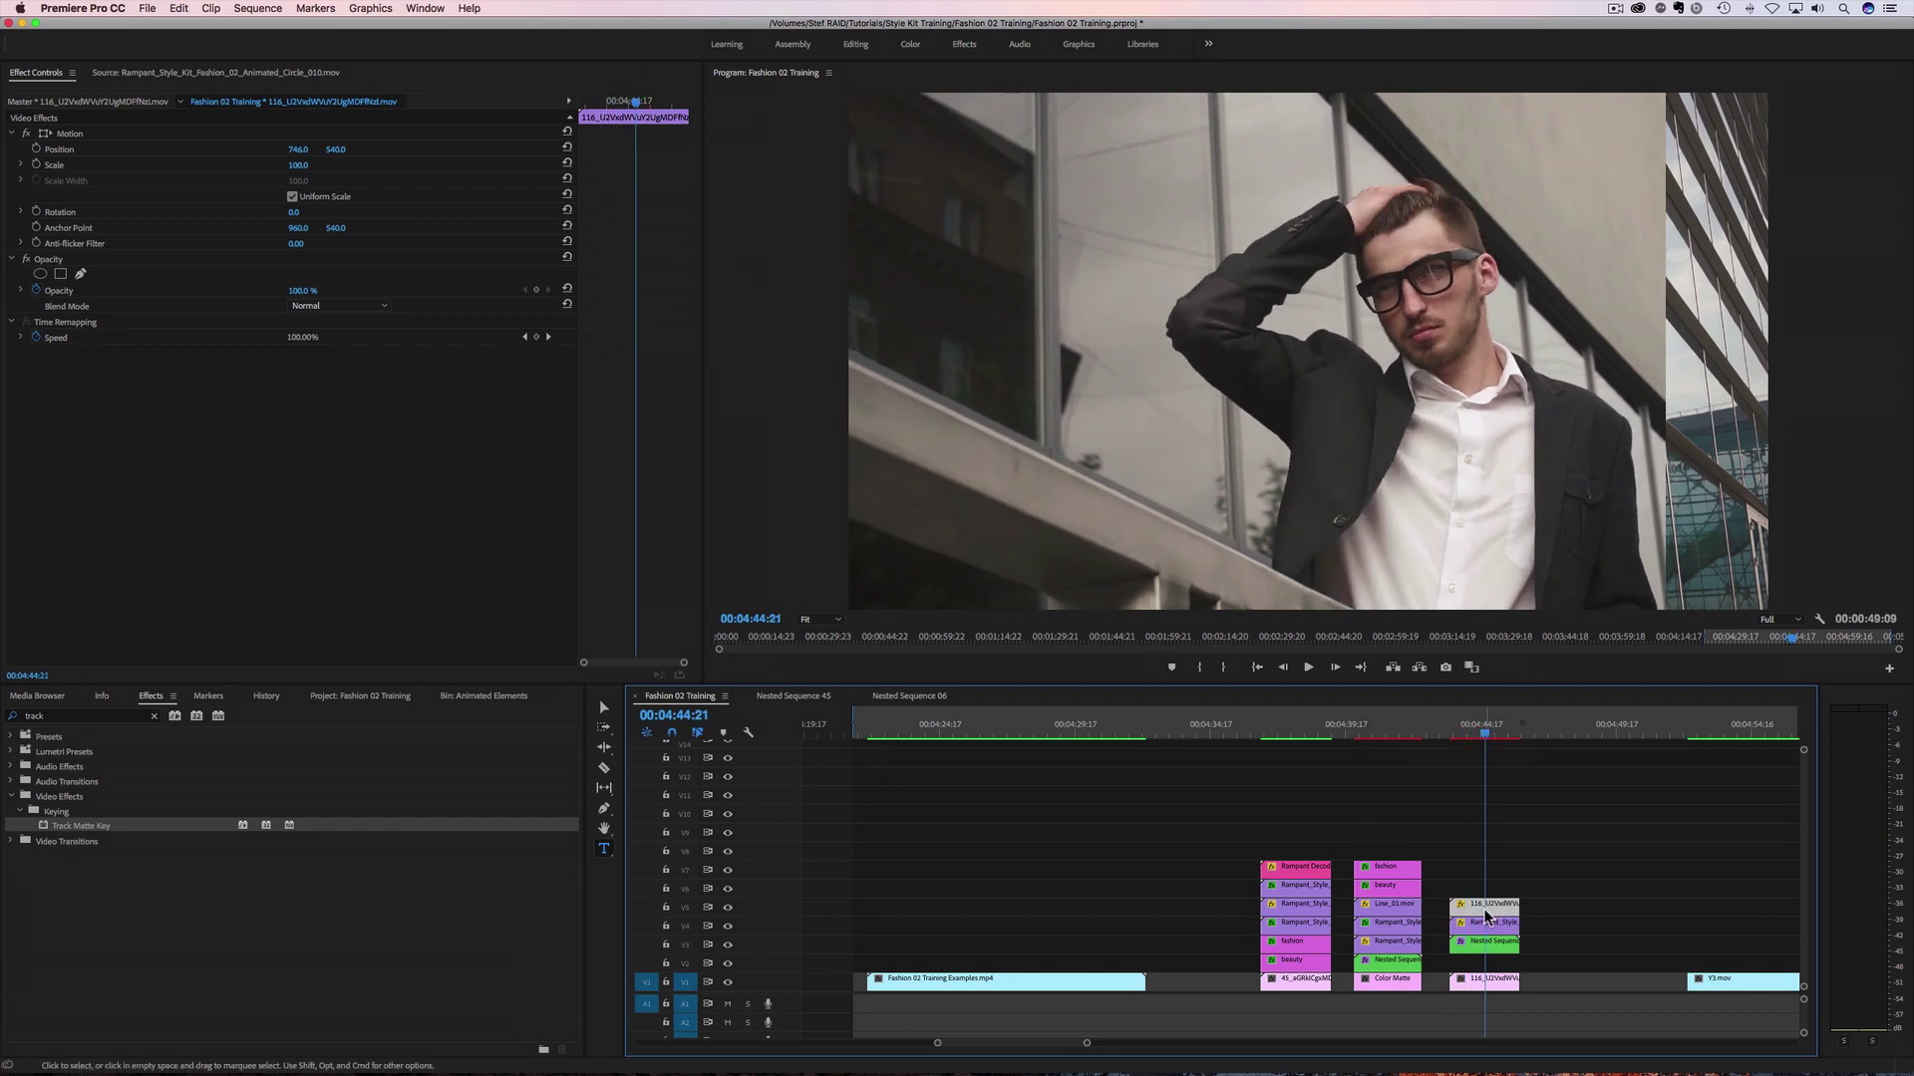
{"action": "left_click_drag", "start_coordinate": [1485, 905], "coordinate": [1484, 894]}
{"action": "left_click_drag", "start_coordinate": [299, 166], "coordinate": [318, 167]}
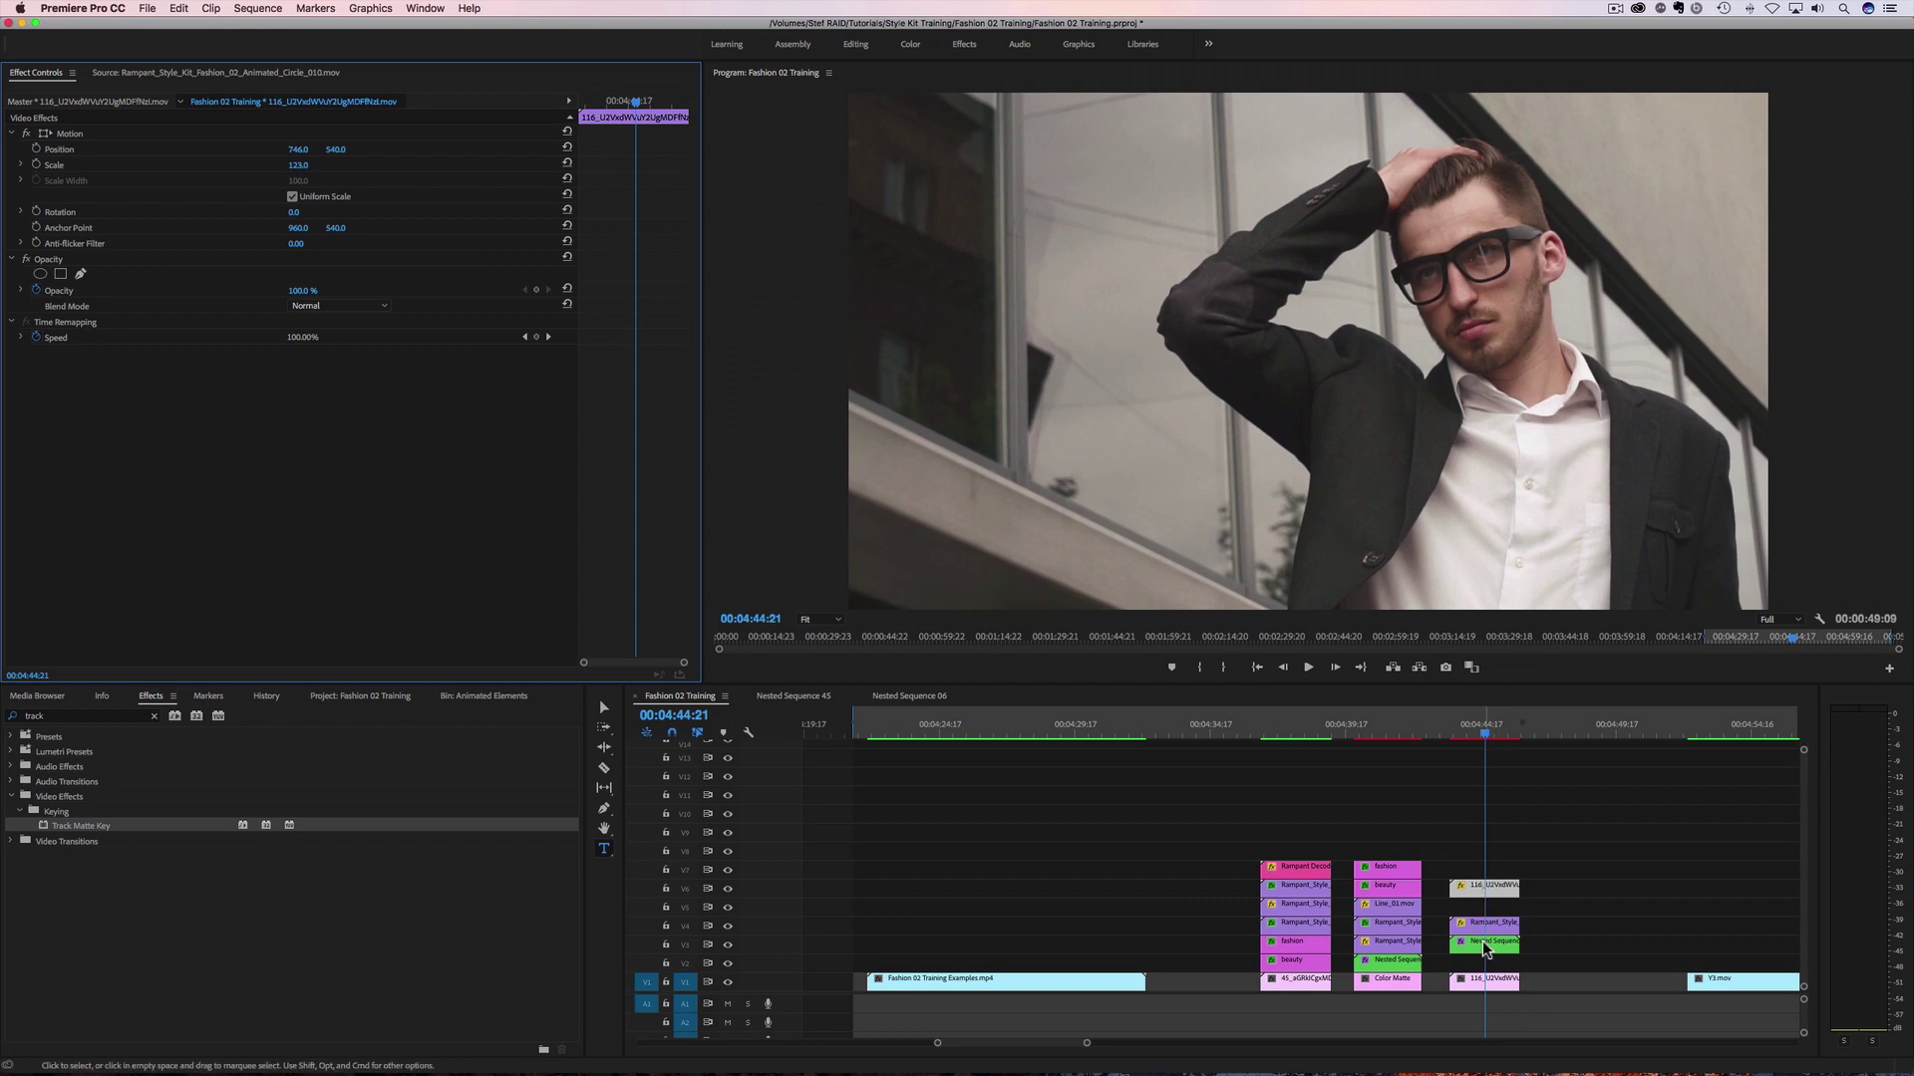
Slide the V6 suit clip aside to check the circle layout beneath it, and realign it with the third layout.
{"action": "left_click_drag", "start_coordinate": [1491, 886], "coordinate": [1553, 886]}
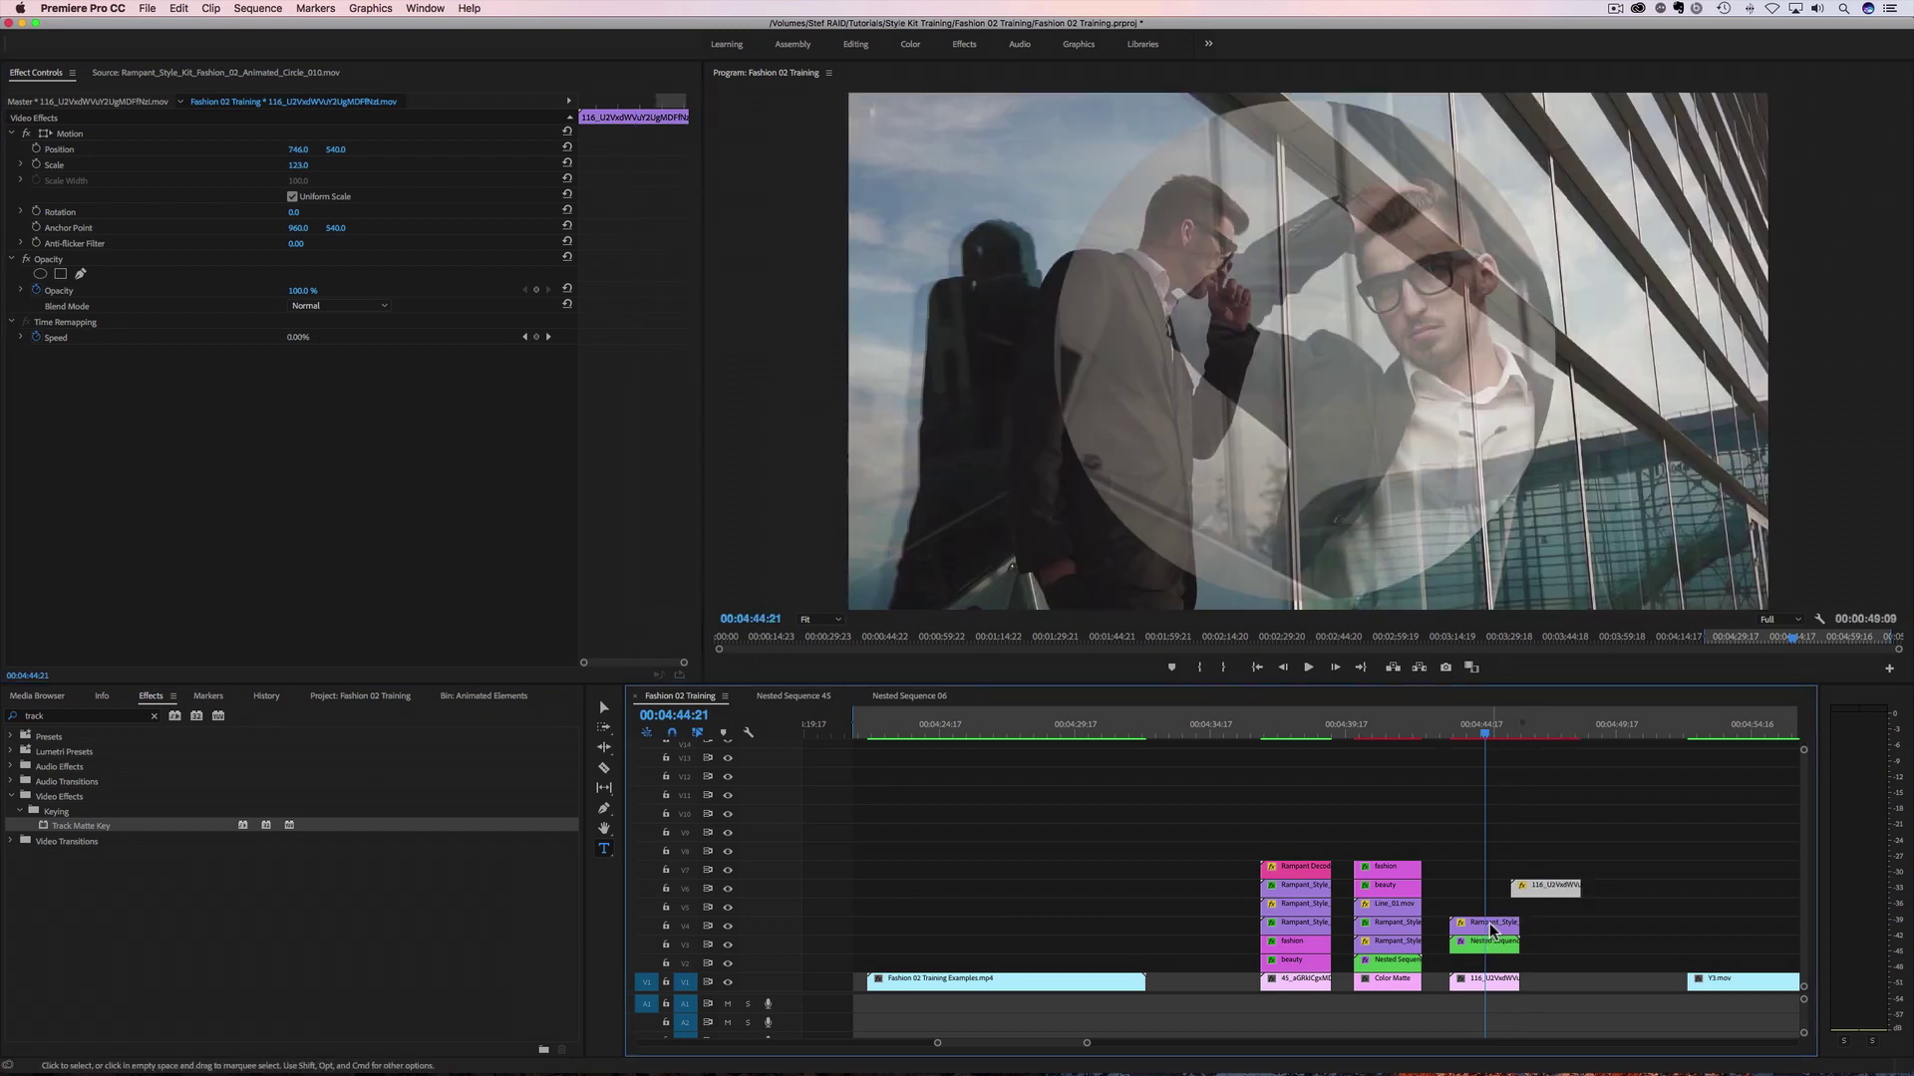
{"action": "left_click", "coordinate": [1482, 743]}
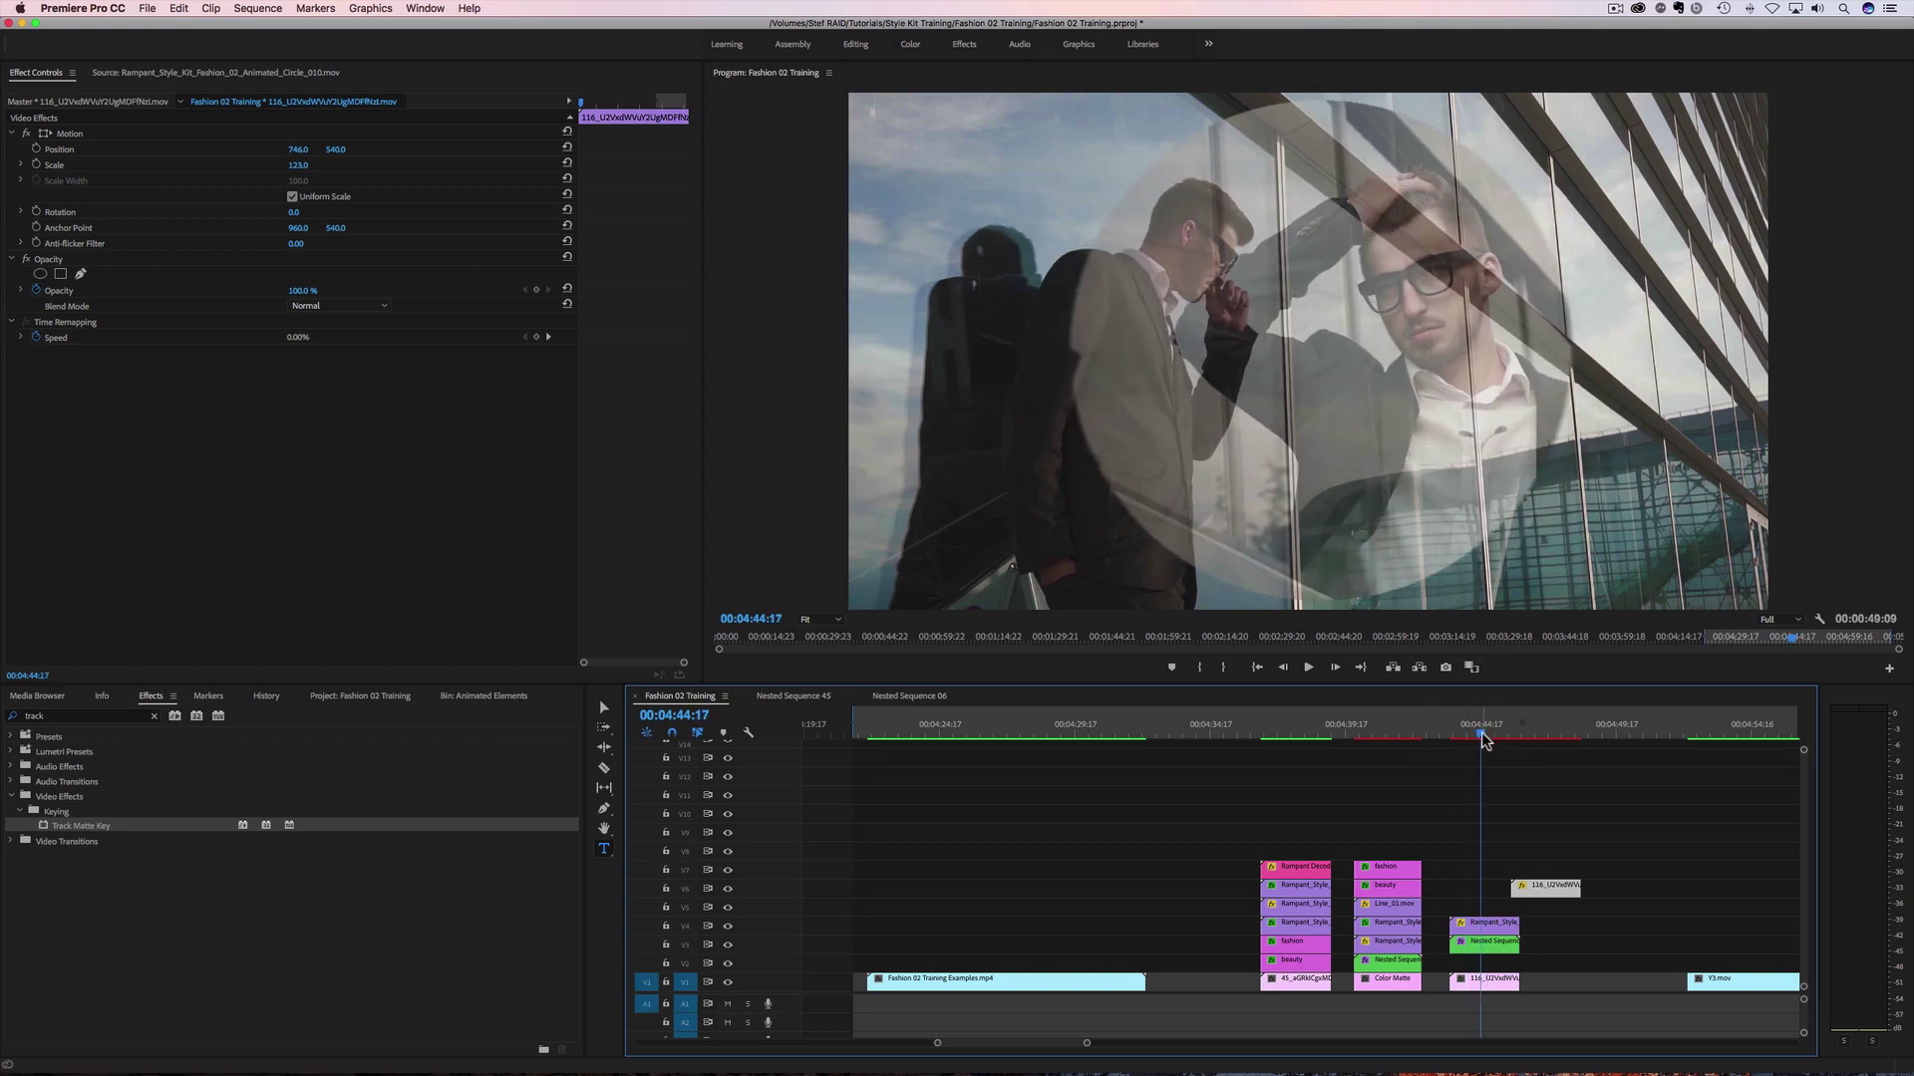
{"action": "left_click_drag", "start_coordinate": [1483, 738], "coordinate": [1452, 743]}
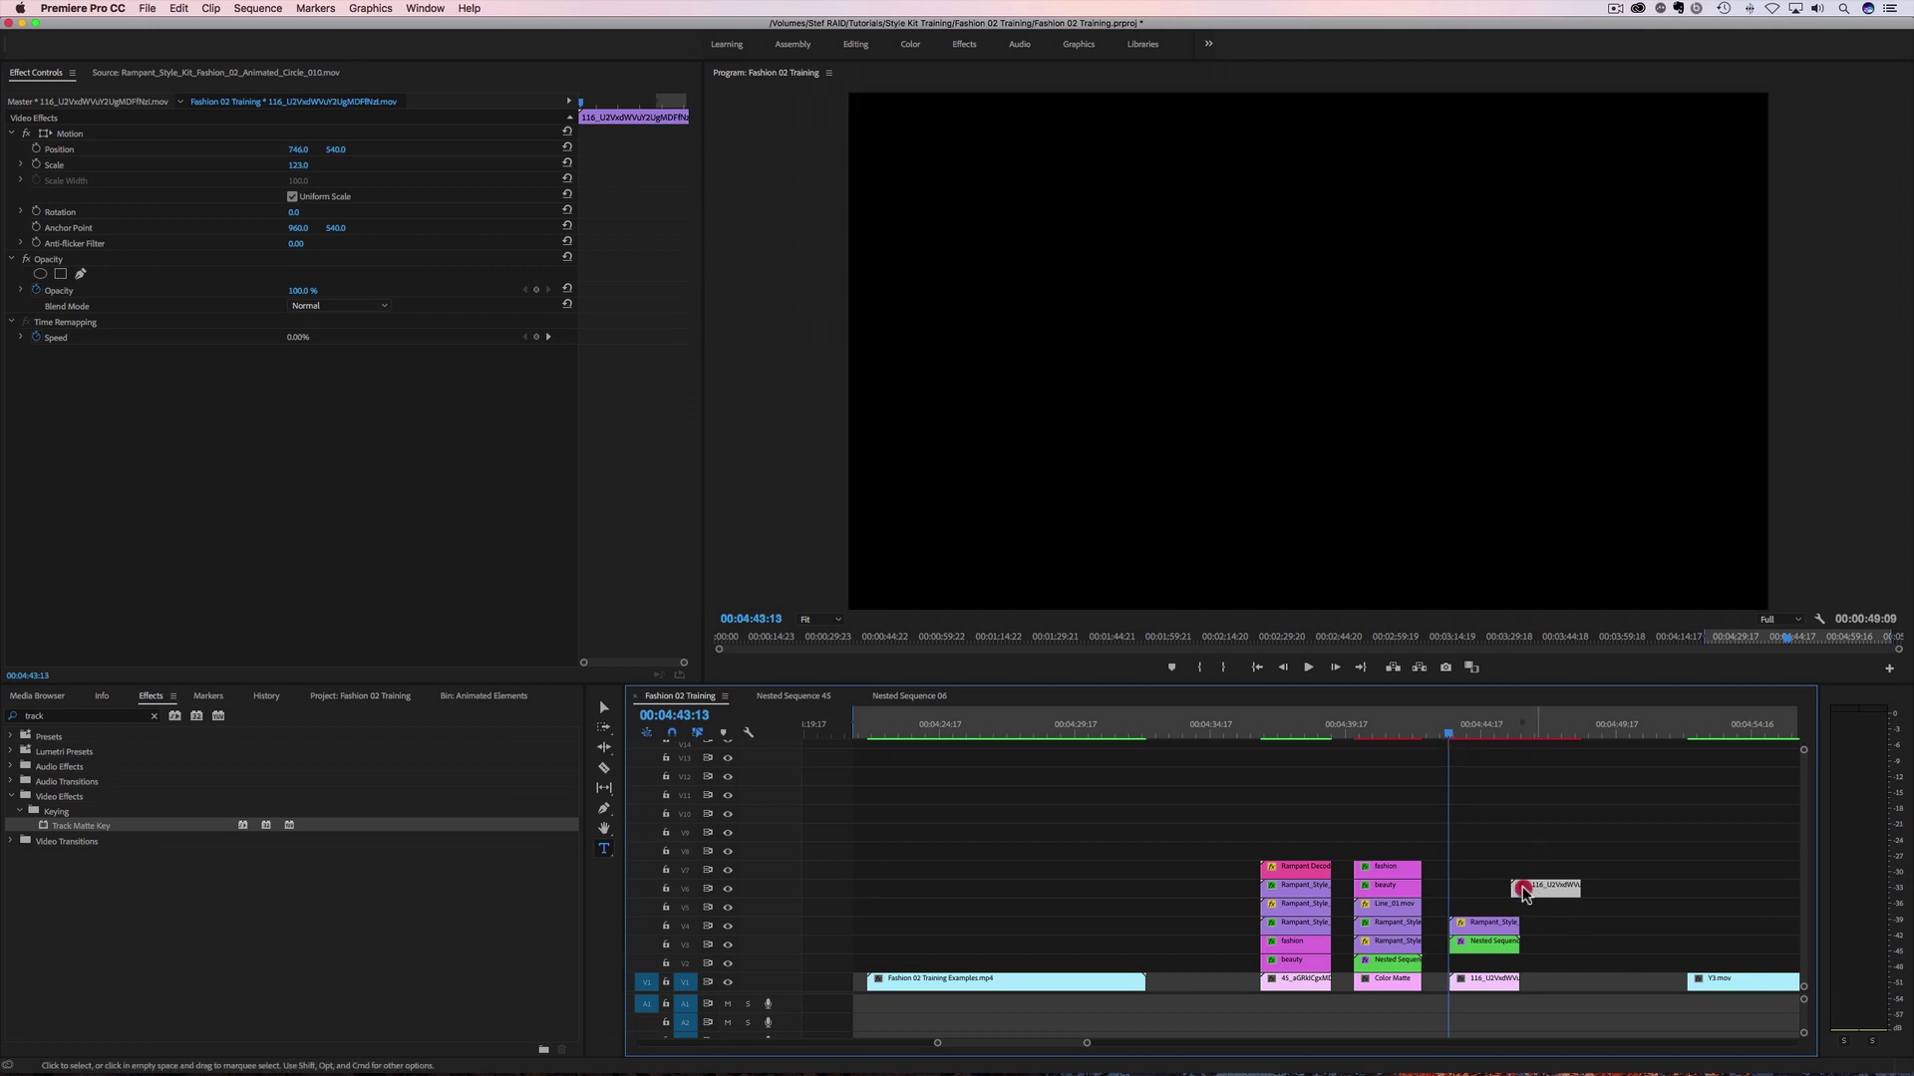
{"action": "left_click_drag", "start_coordinate": [1536, 889], "coordinate": [1474, 887]}
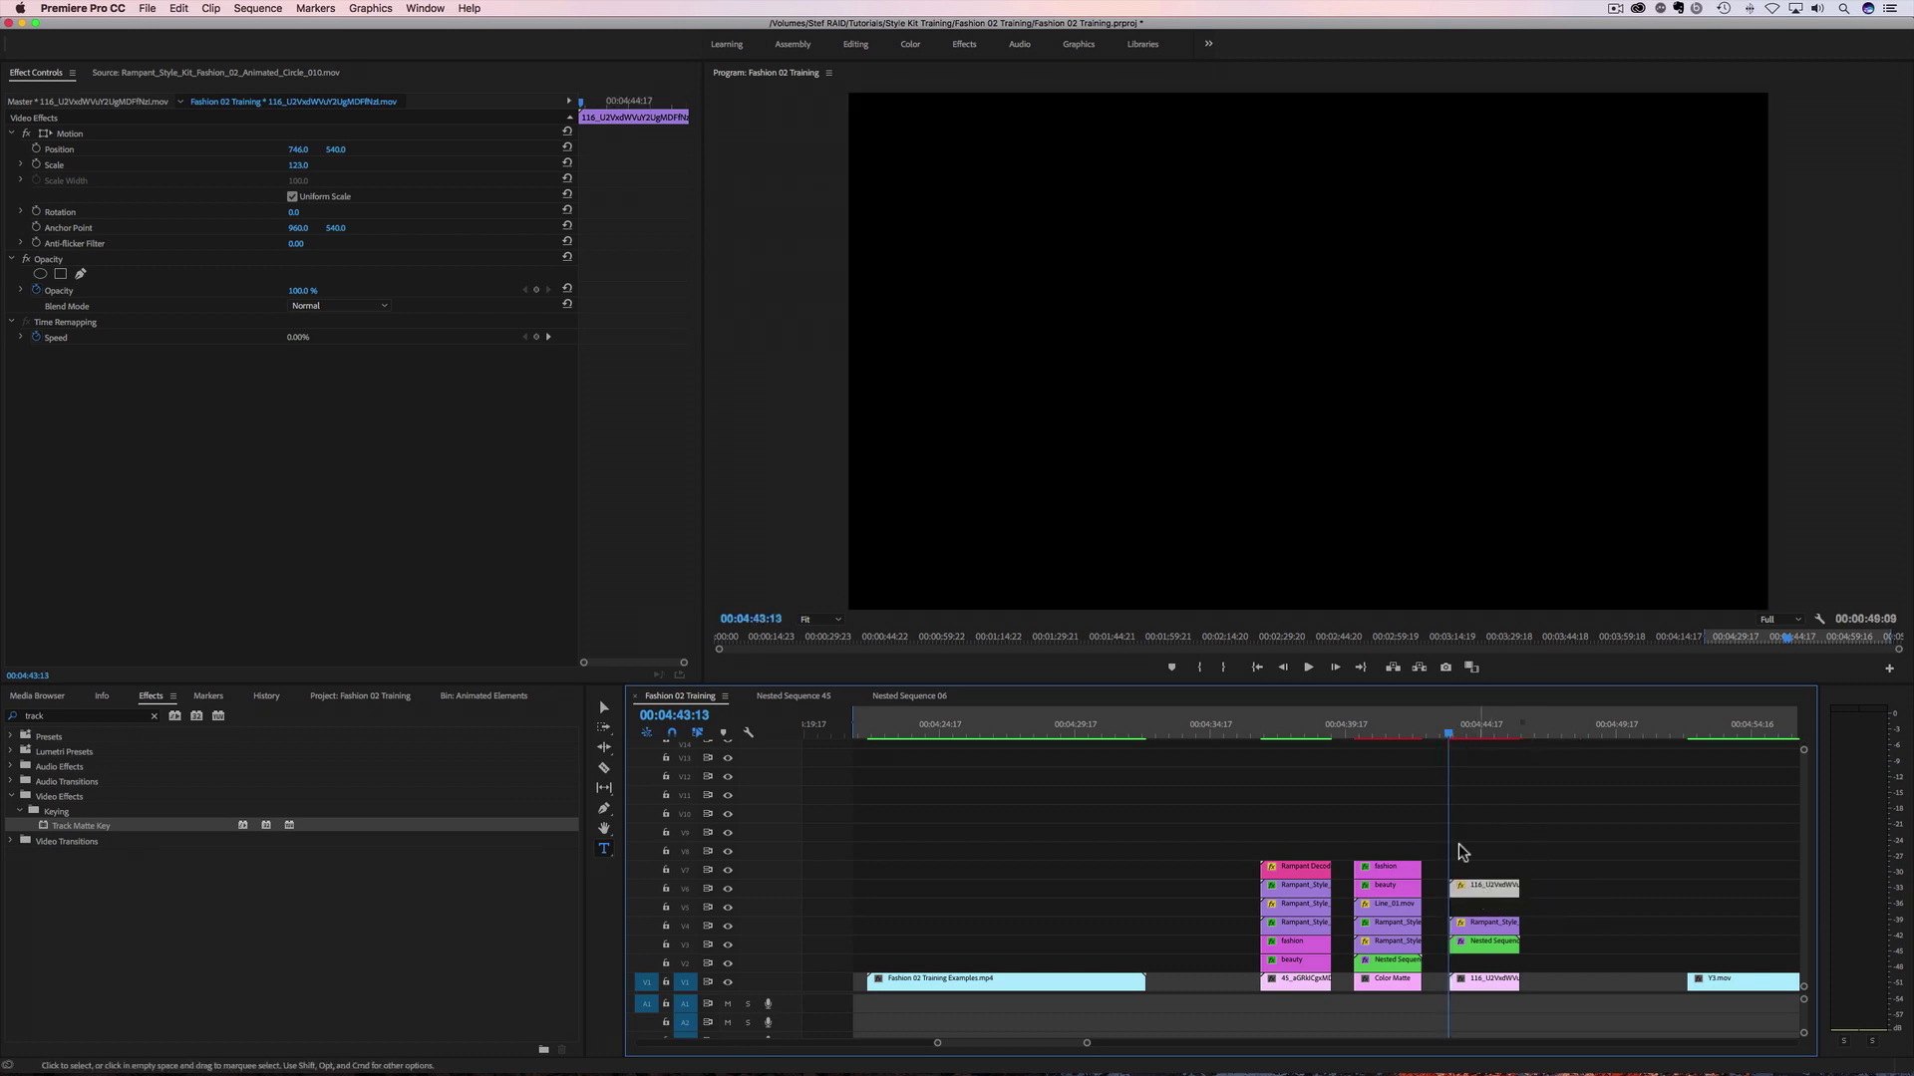
Open the Transitions bin and preview the Transitions_001 element.
{"action": "left_click", "coordinate": [363, 698]}
{"action": "double_click", "coordinate": [84, 888]}
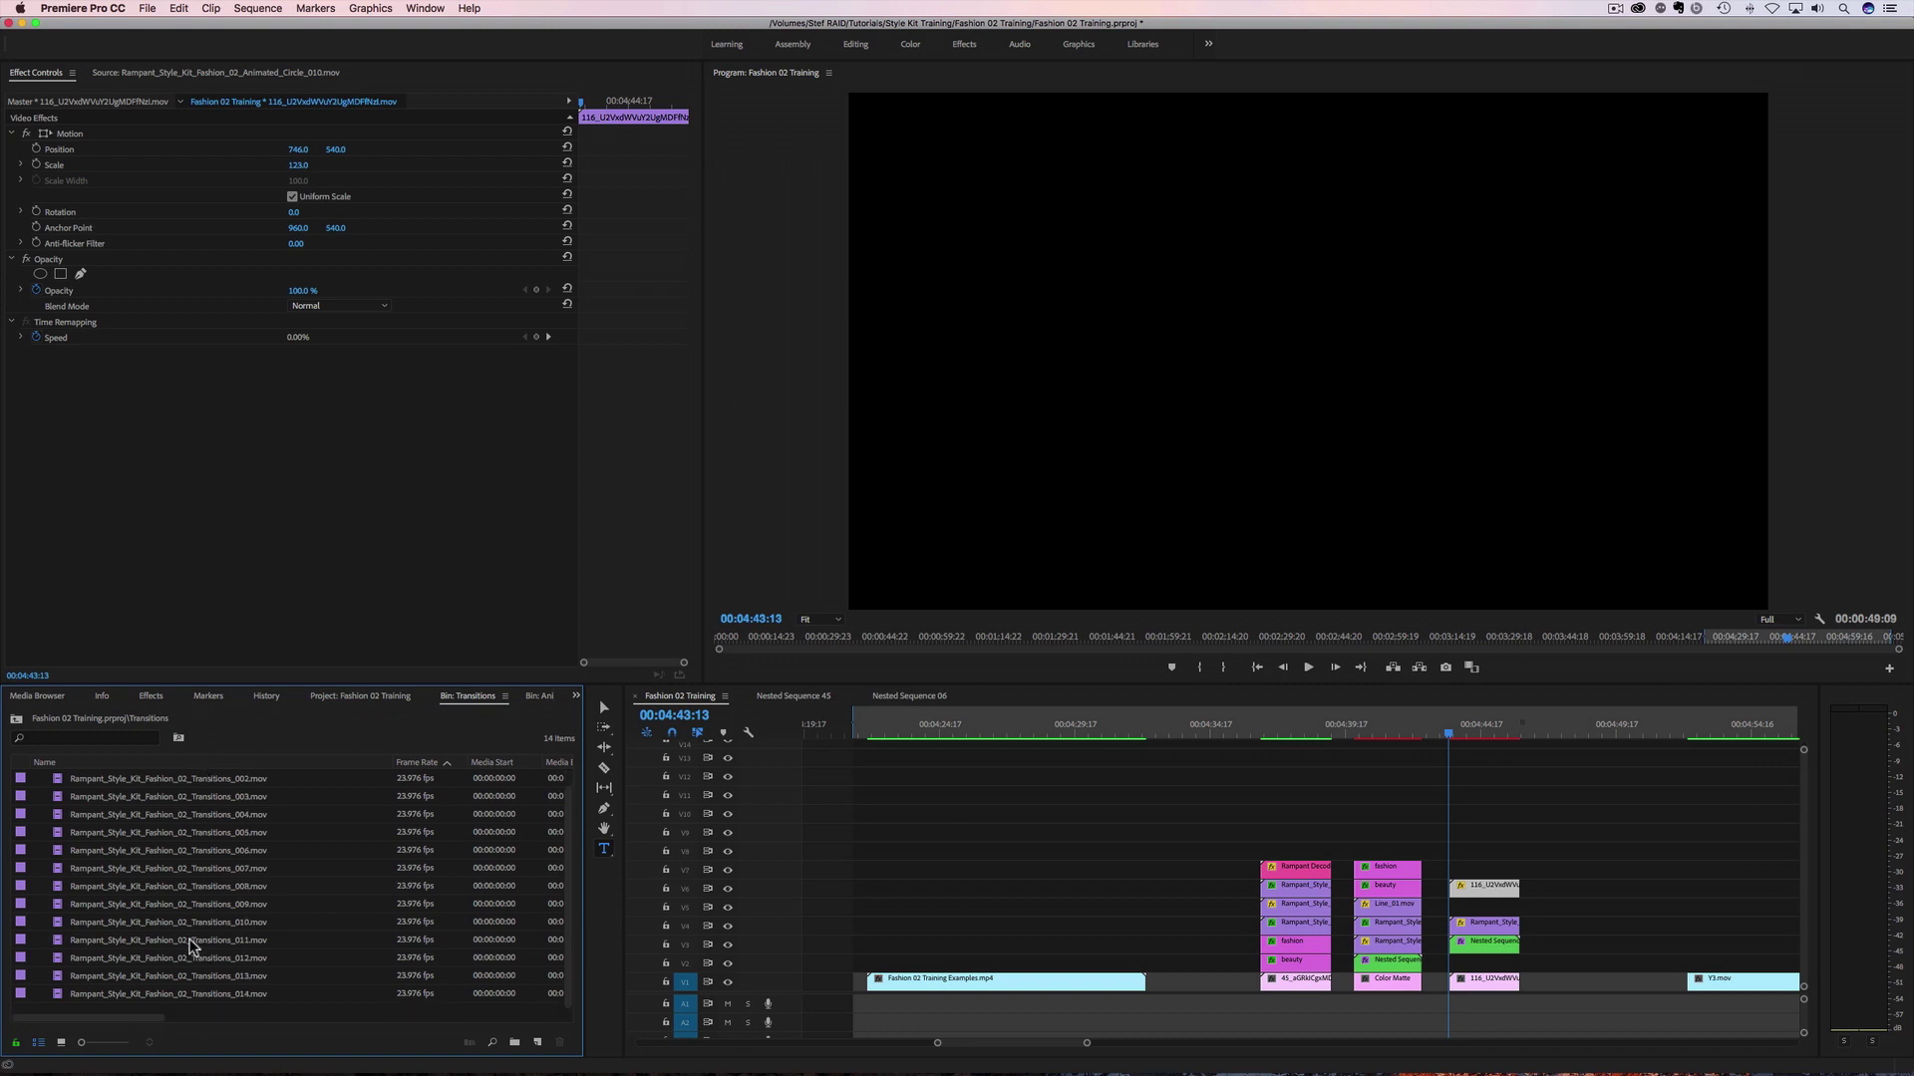
{"action": "double_click", "coordinate": [45, 778]}
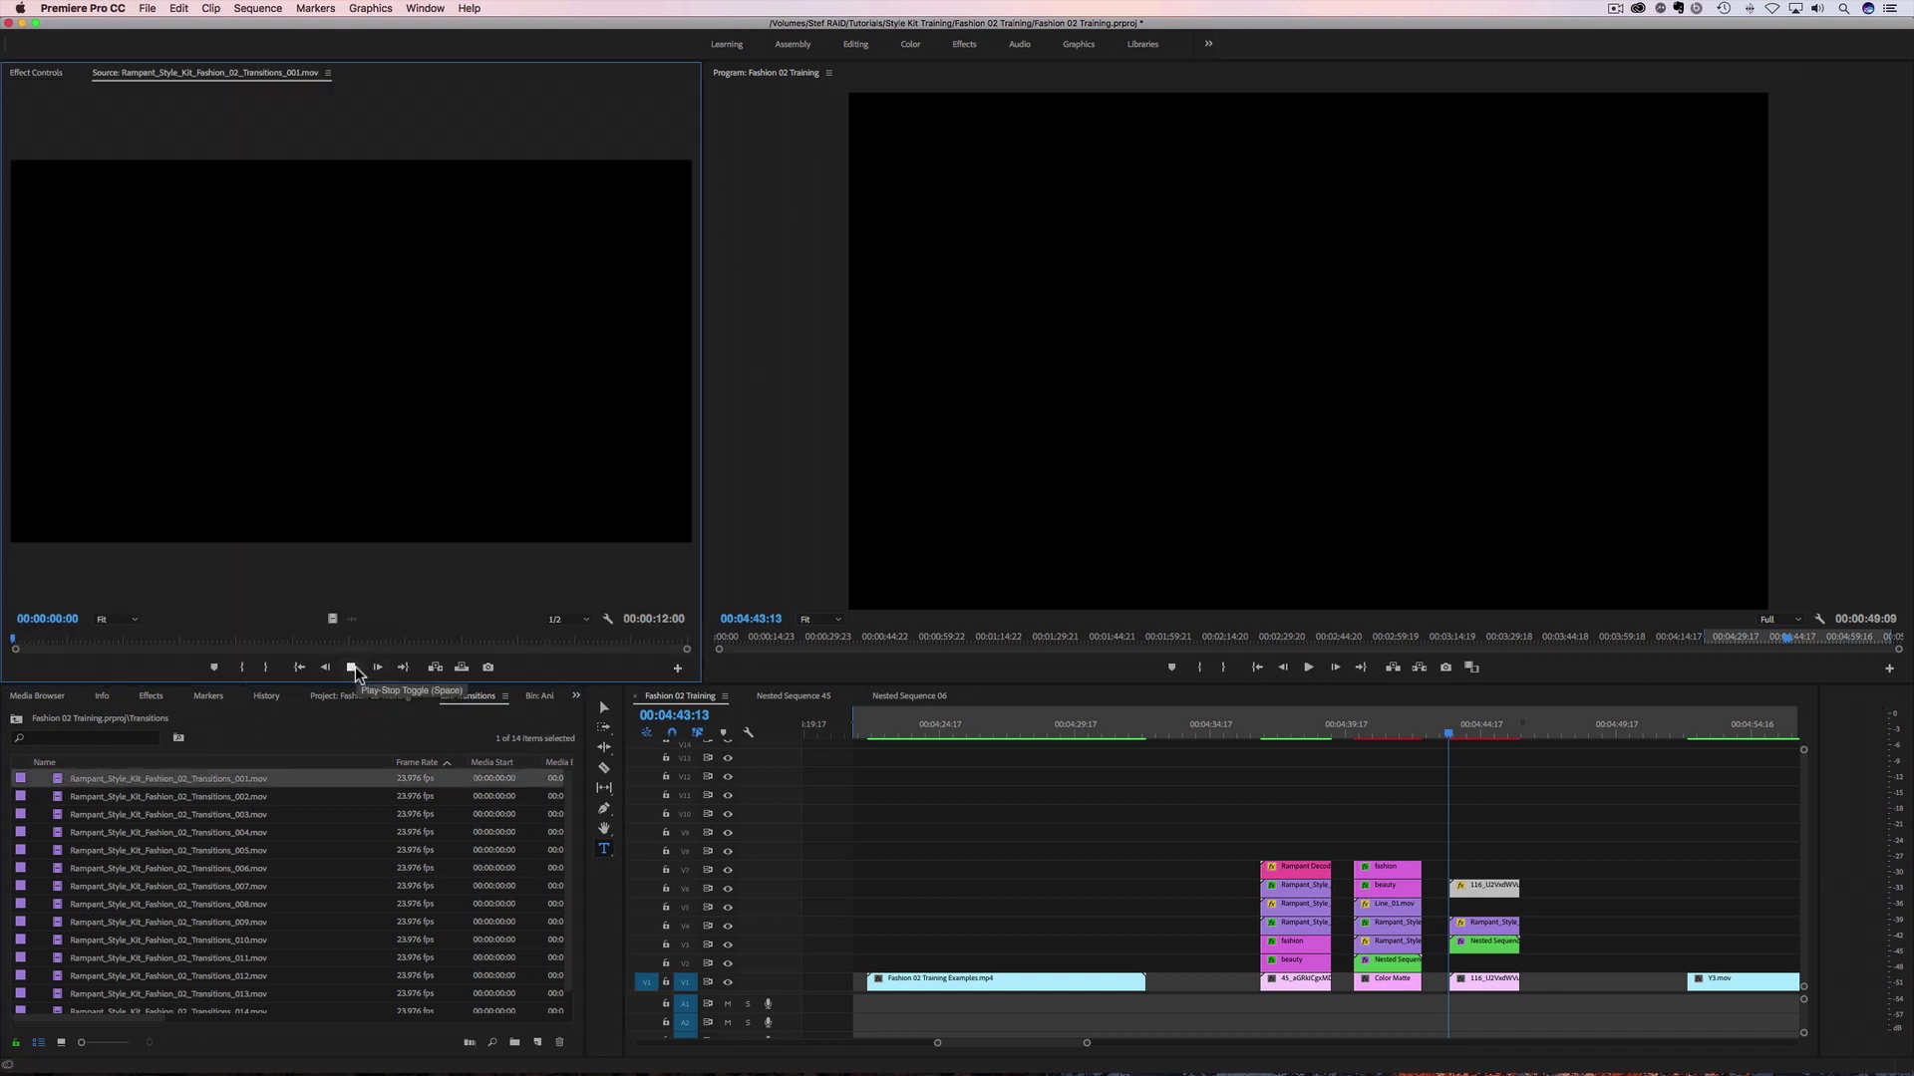
{"action": "left_click", "coordinate": [353, 667]}
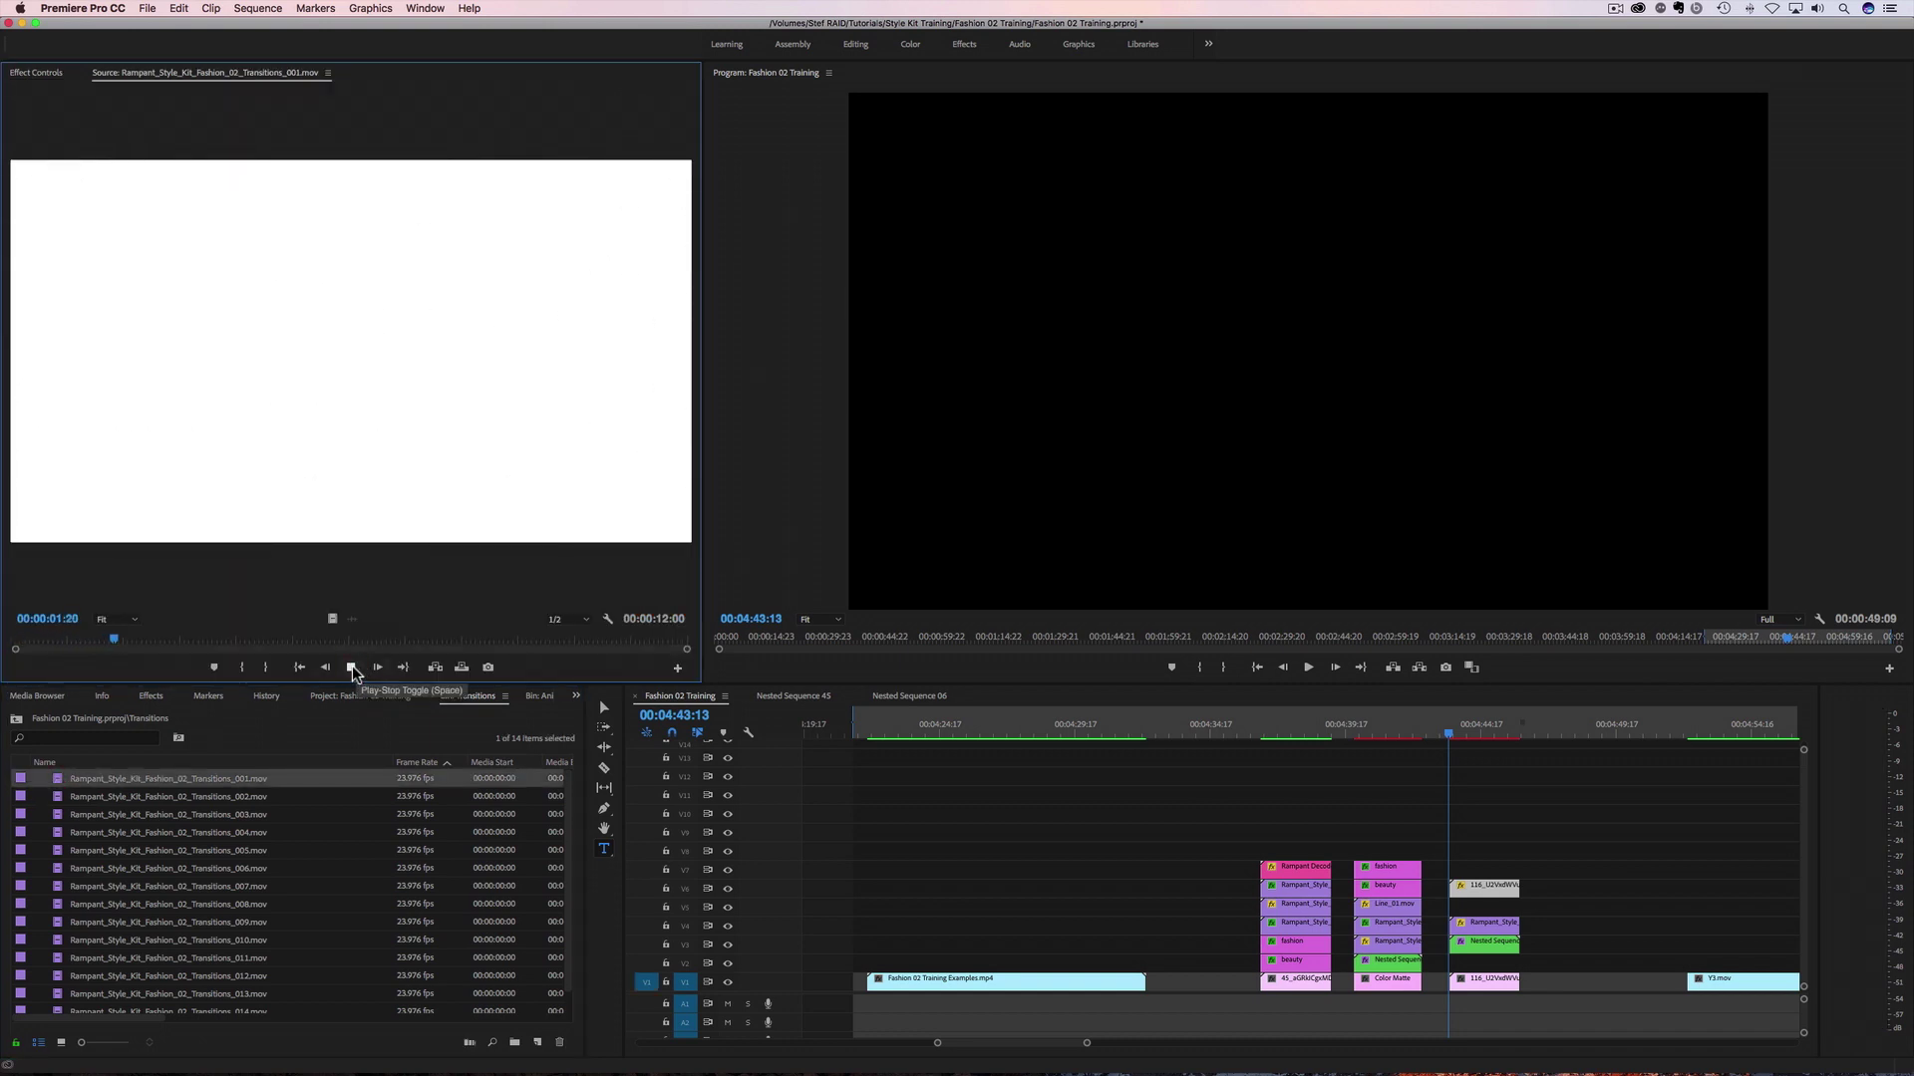
{"action": "left_click", "coordinate": [351, 667]}
Add Transitions_001 on V7, trim it to the layout's length and align it above the V6 suit clip.
{"action": "left_click_drag", "start_coordinate": [60, 781], "coordinate": [1495, 869]}
{"action": "left_click_drag", "start_coordinate": [1772, 868], "coordinate": [1562, 868]}
{"action": "left_click", "coordinate": [1476, 734]}
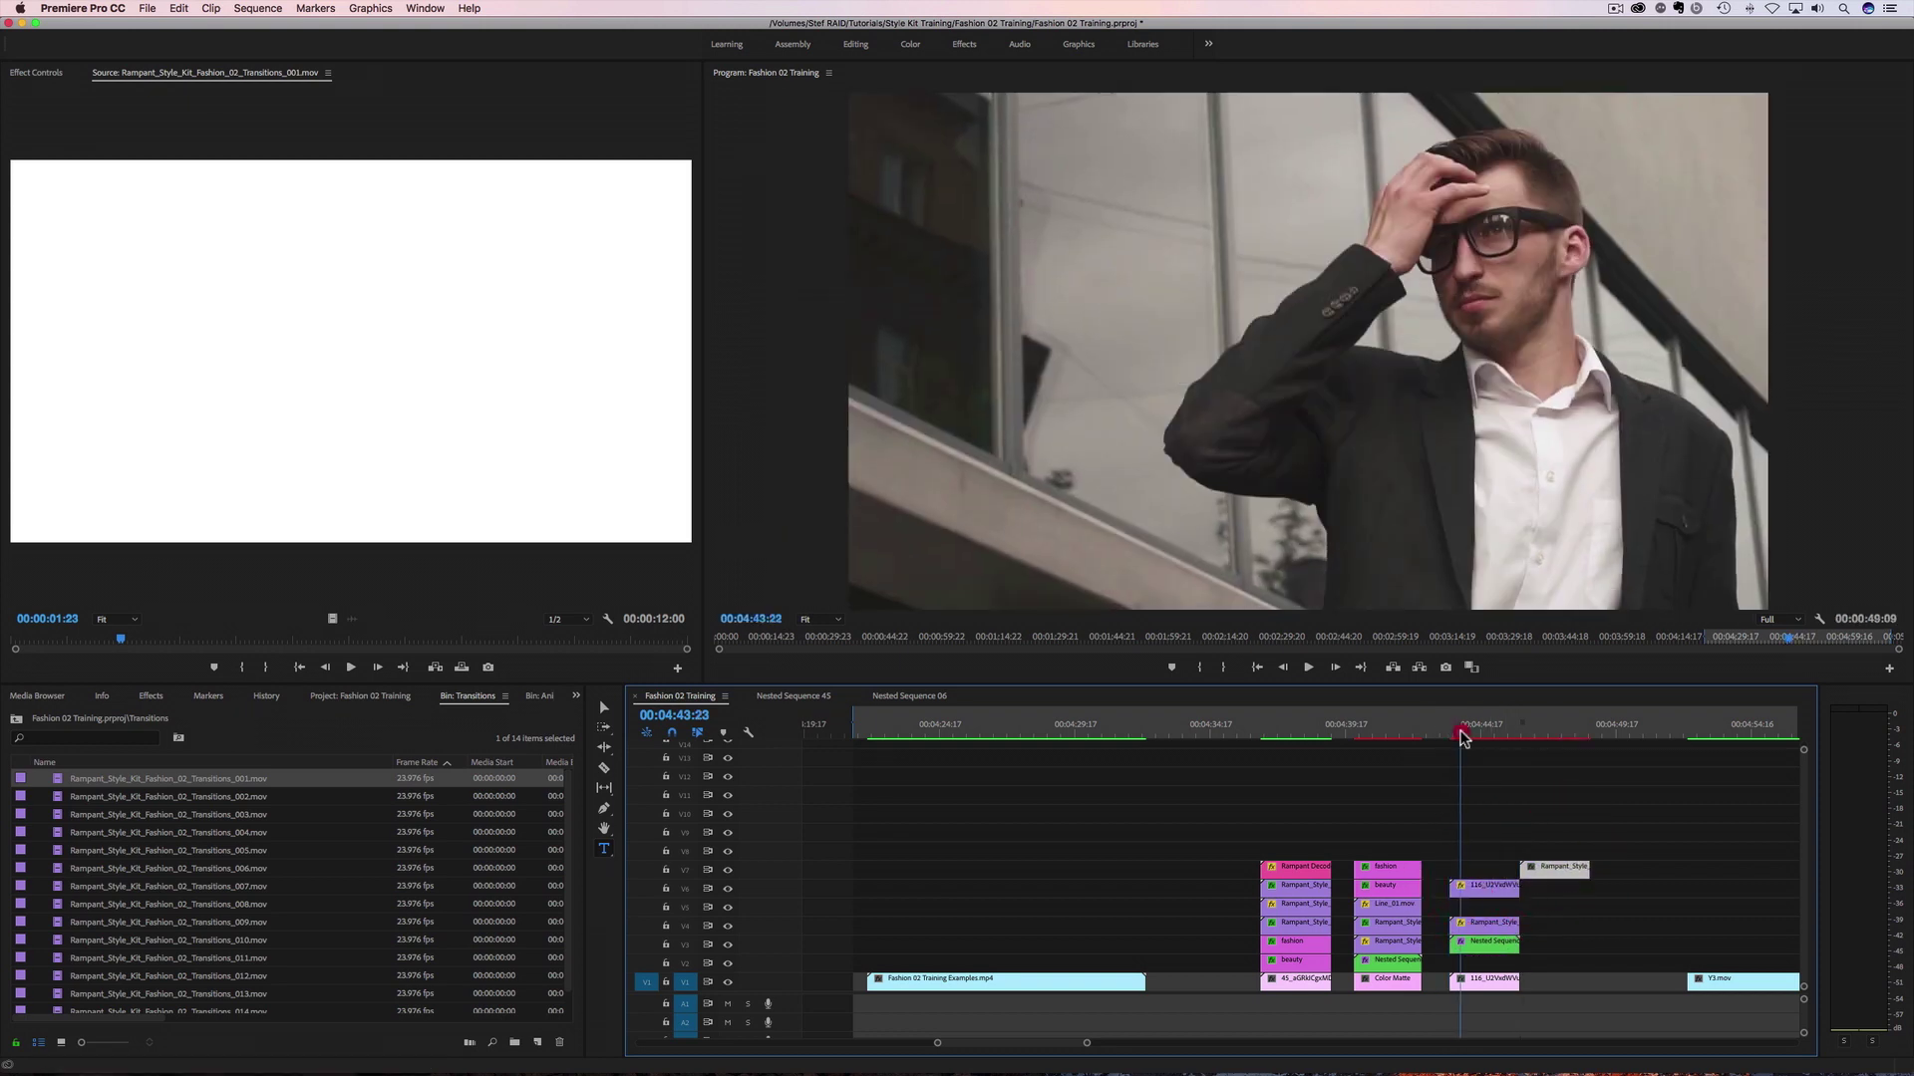
{"action": "left_click", "coordinate": [1484, 888]}
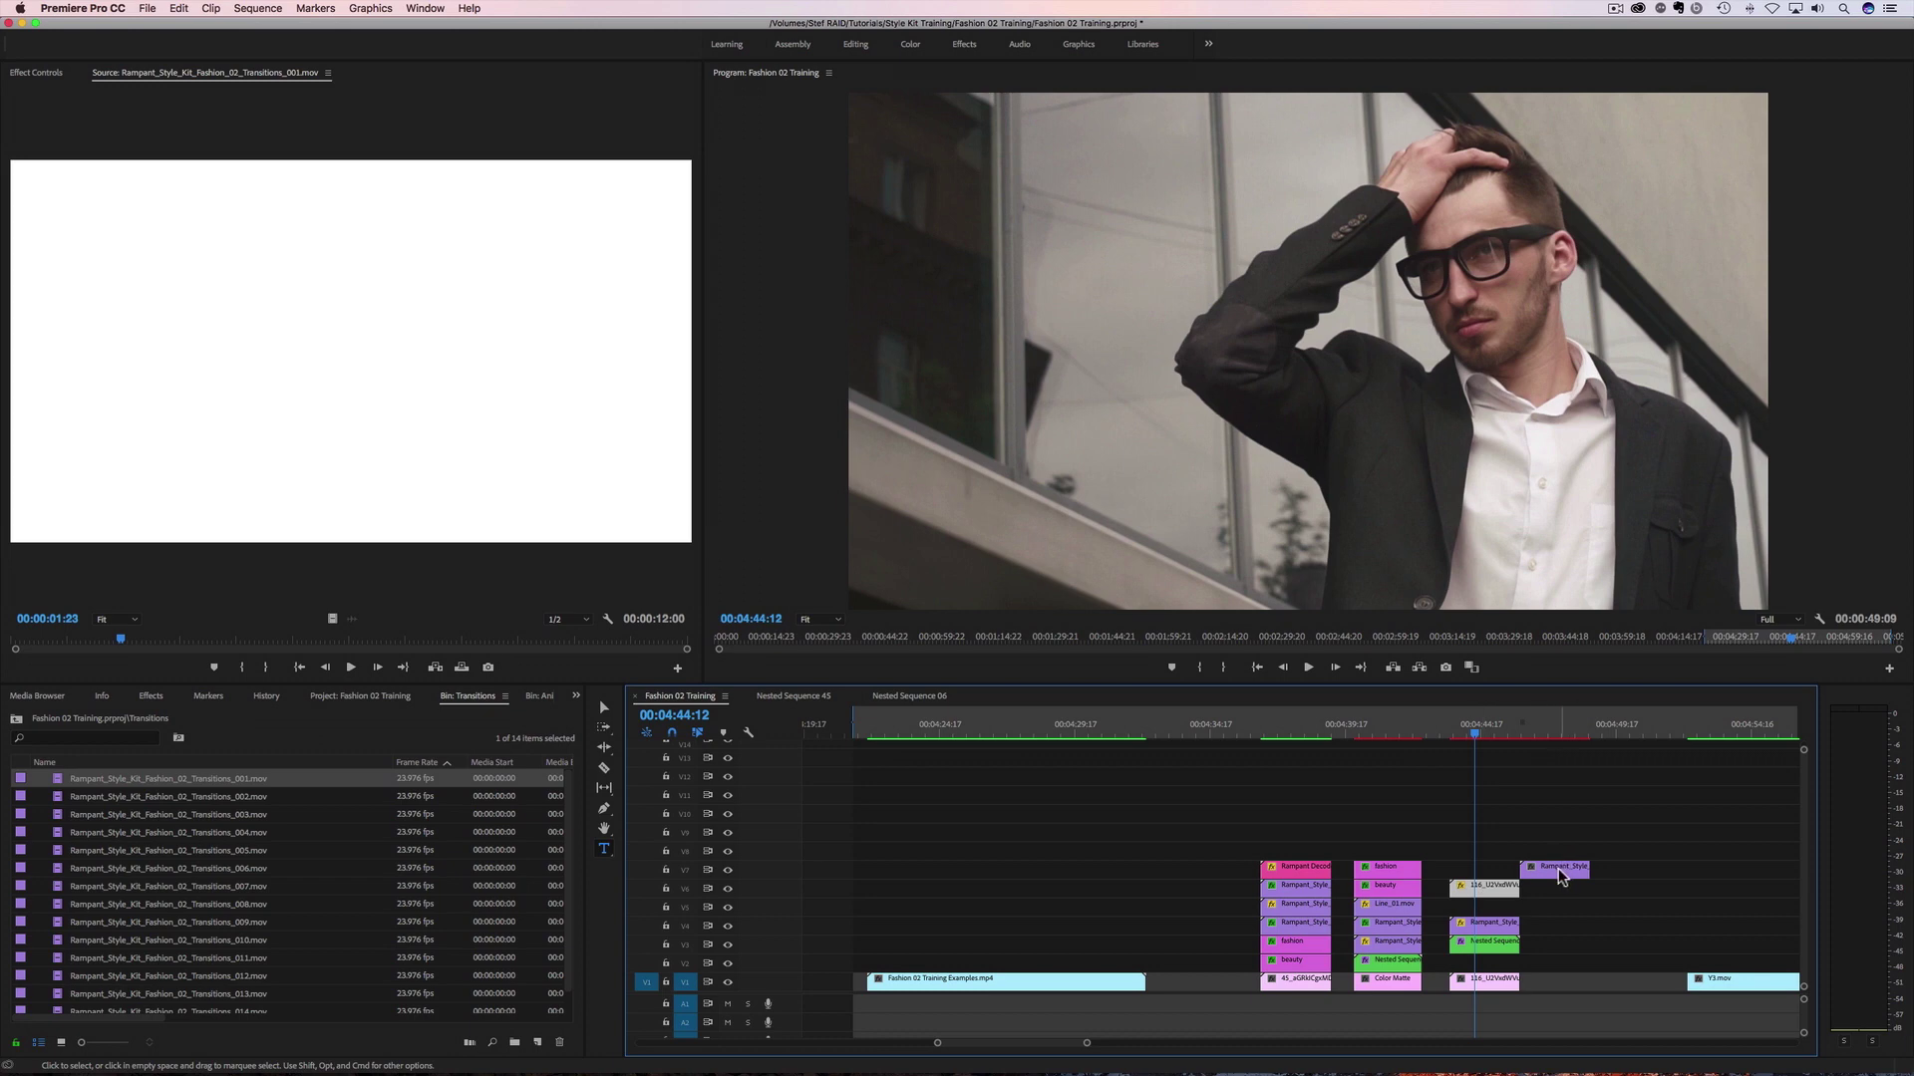
{"action": "left_click_drag", "start_coordinate": [1560, 875], "coordinate": [1490, 876]}
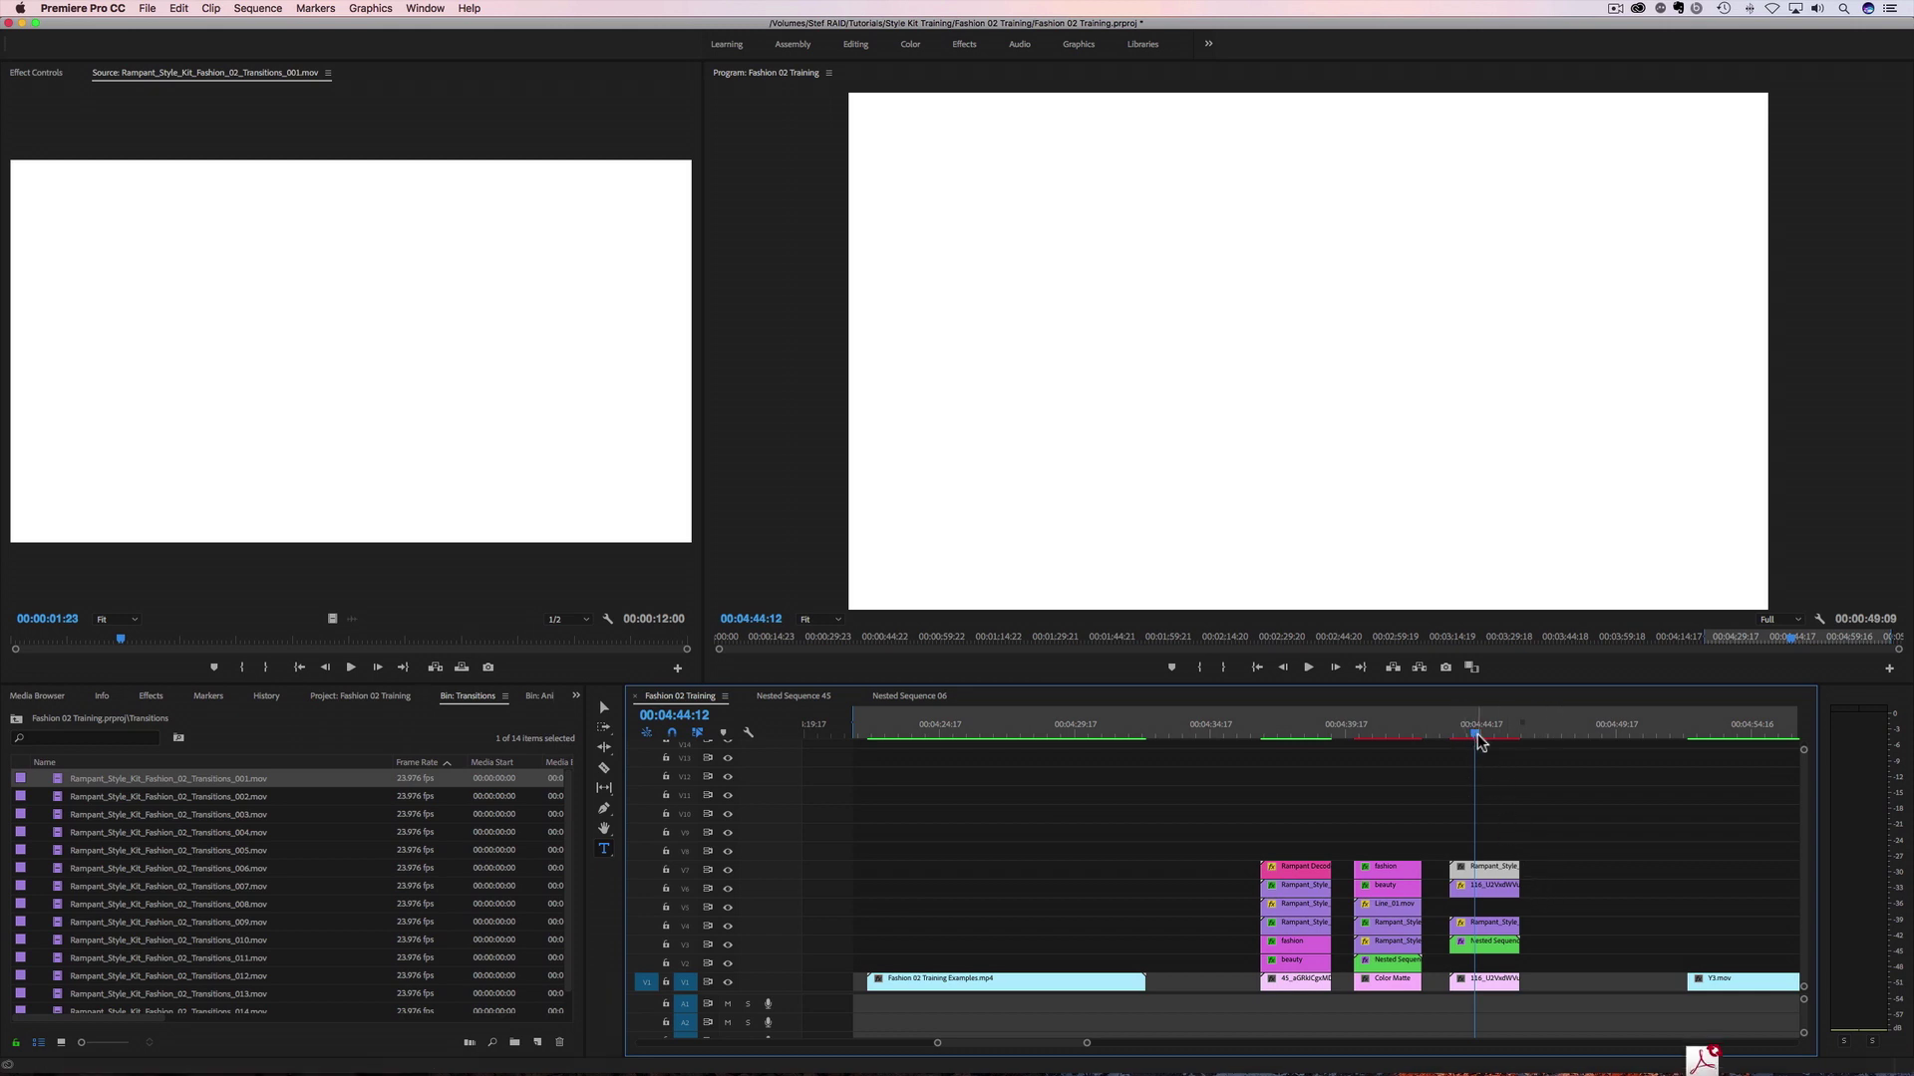
{"action": "left_click_drag", "start_coordinate": [1476, 734], "coordinate": [1455, 733]}
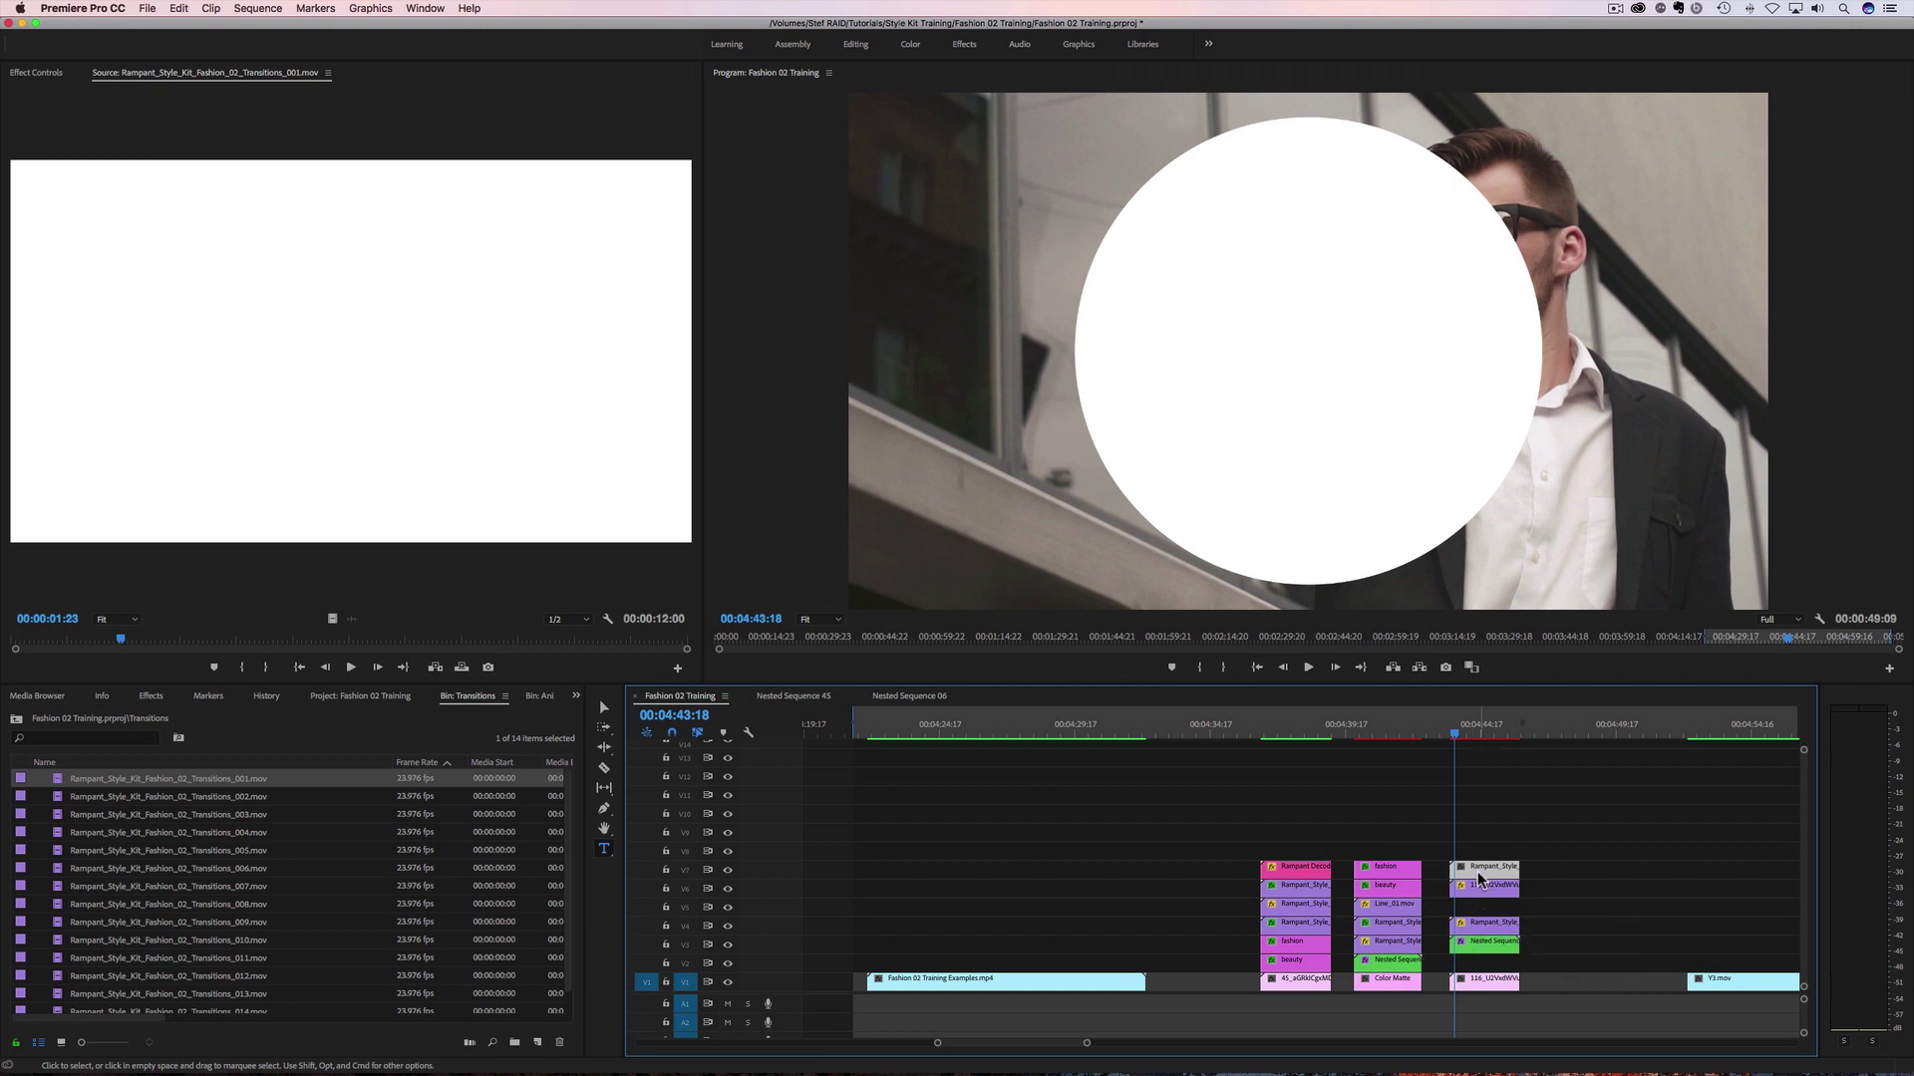
Try keying the V6 suit clip directly with Track Matte Key, using Video 7 as its matte, and undo the effect.
{"action": "left_click", "coordinate": [150, 695]}
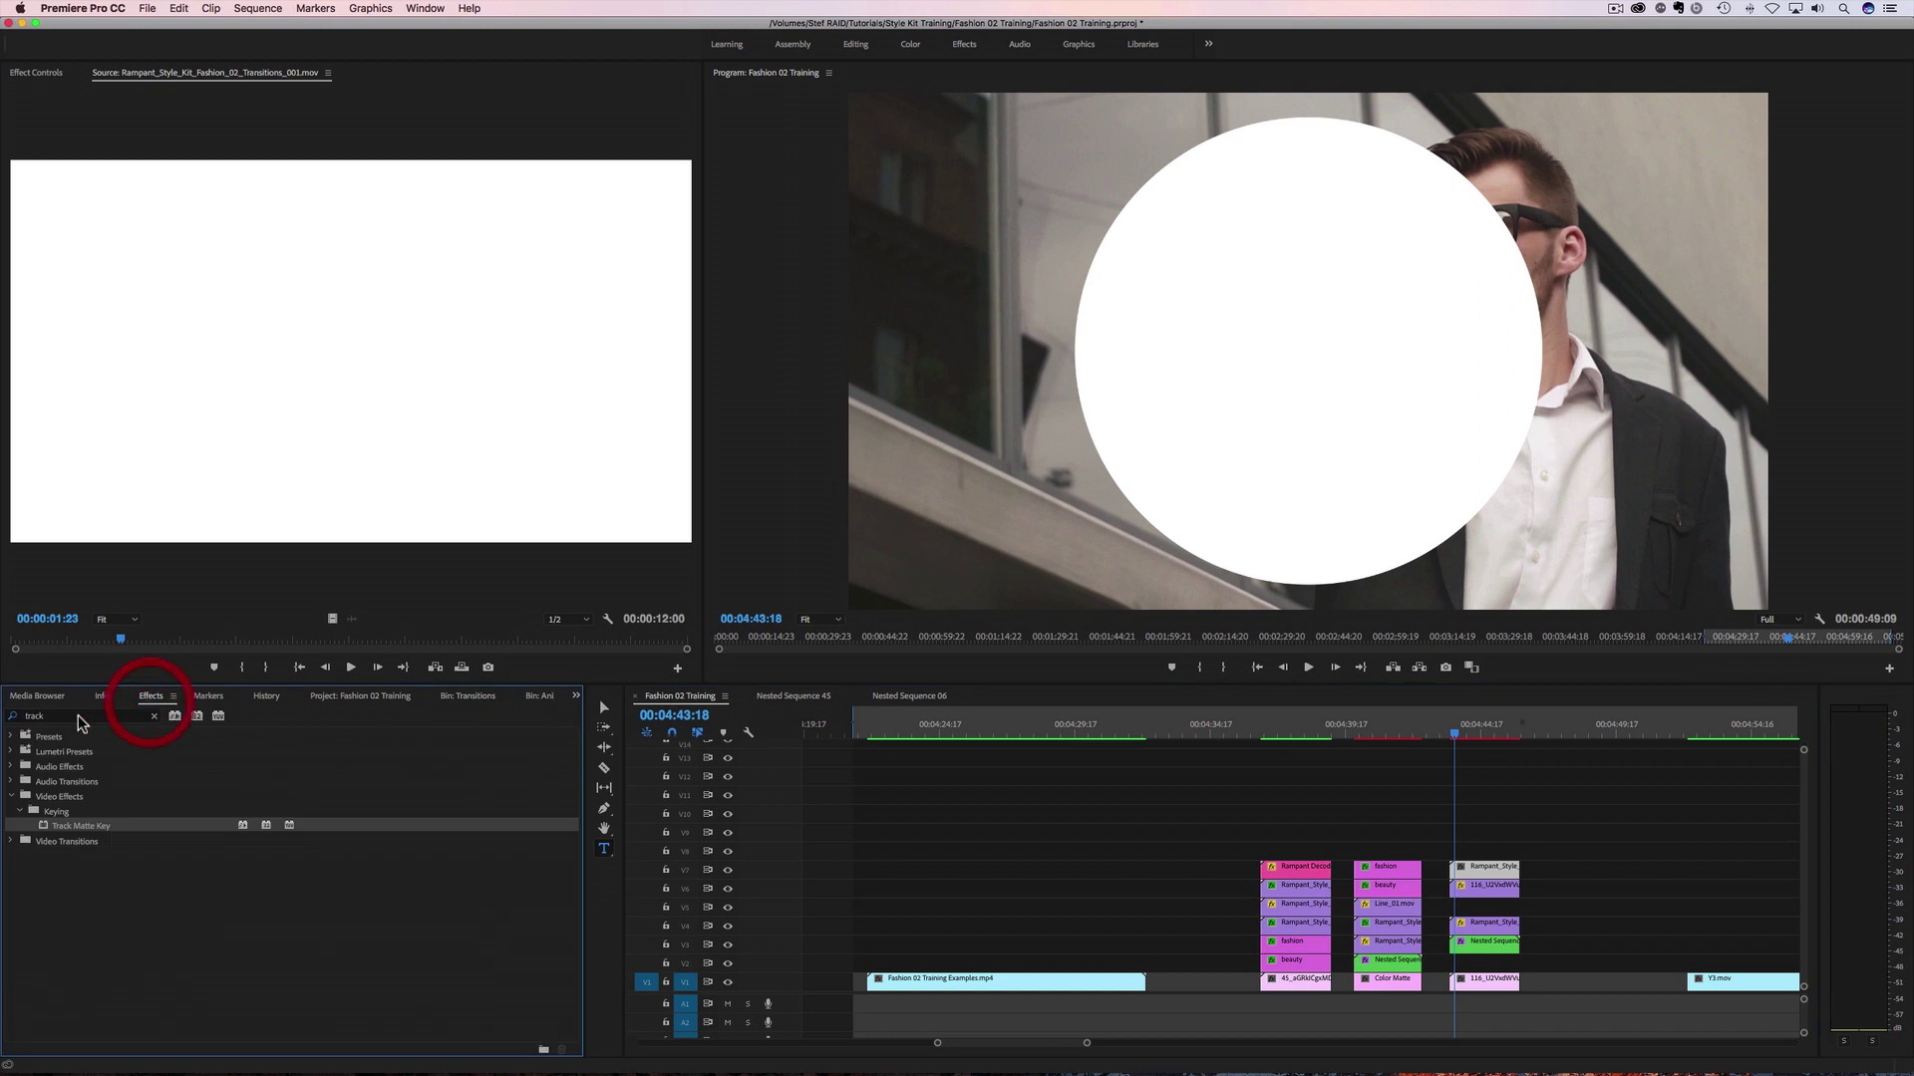
{"action": "left_click_drag", "start_coordinate": [398, 846], "coordinate": [1472, 890]}
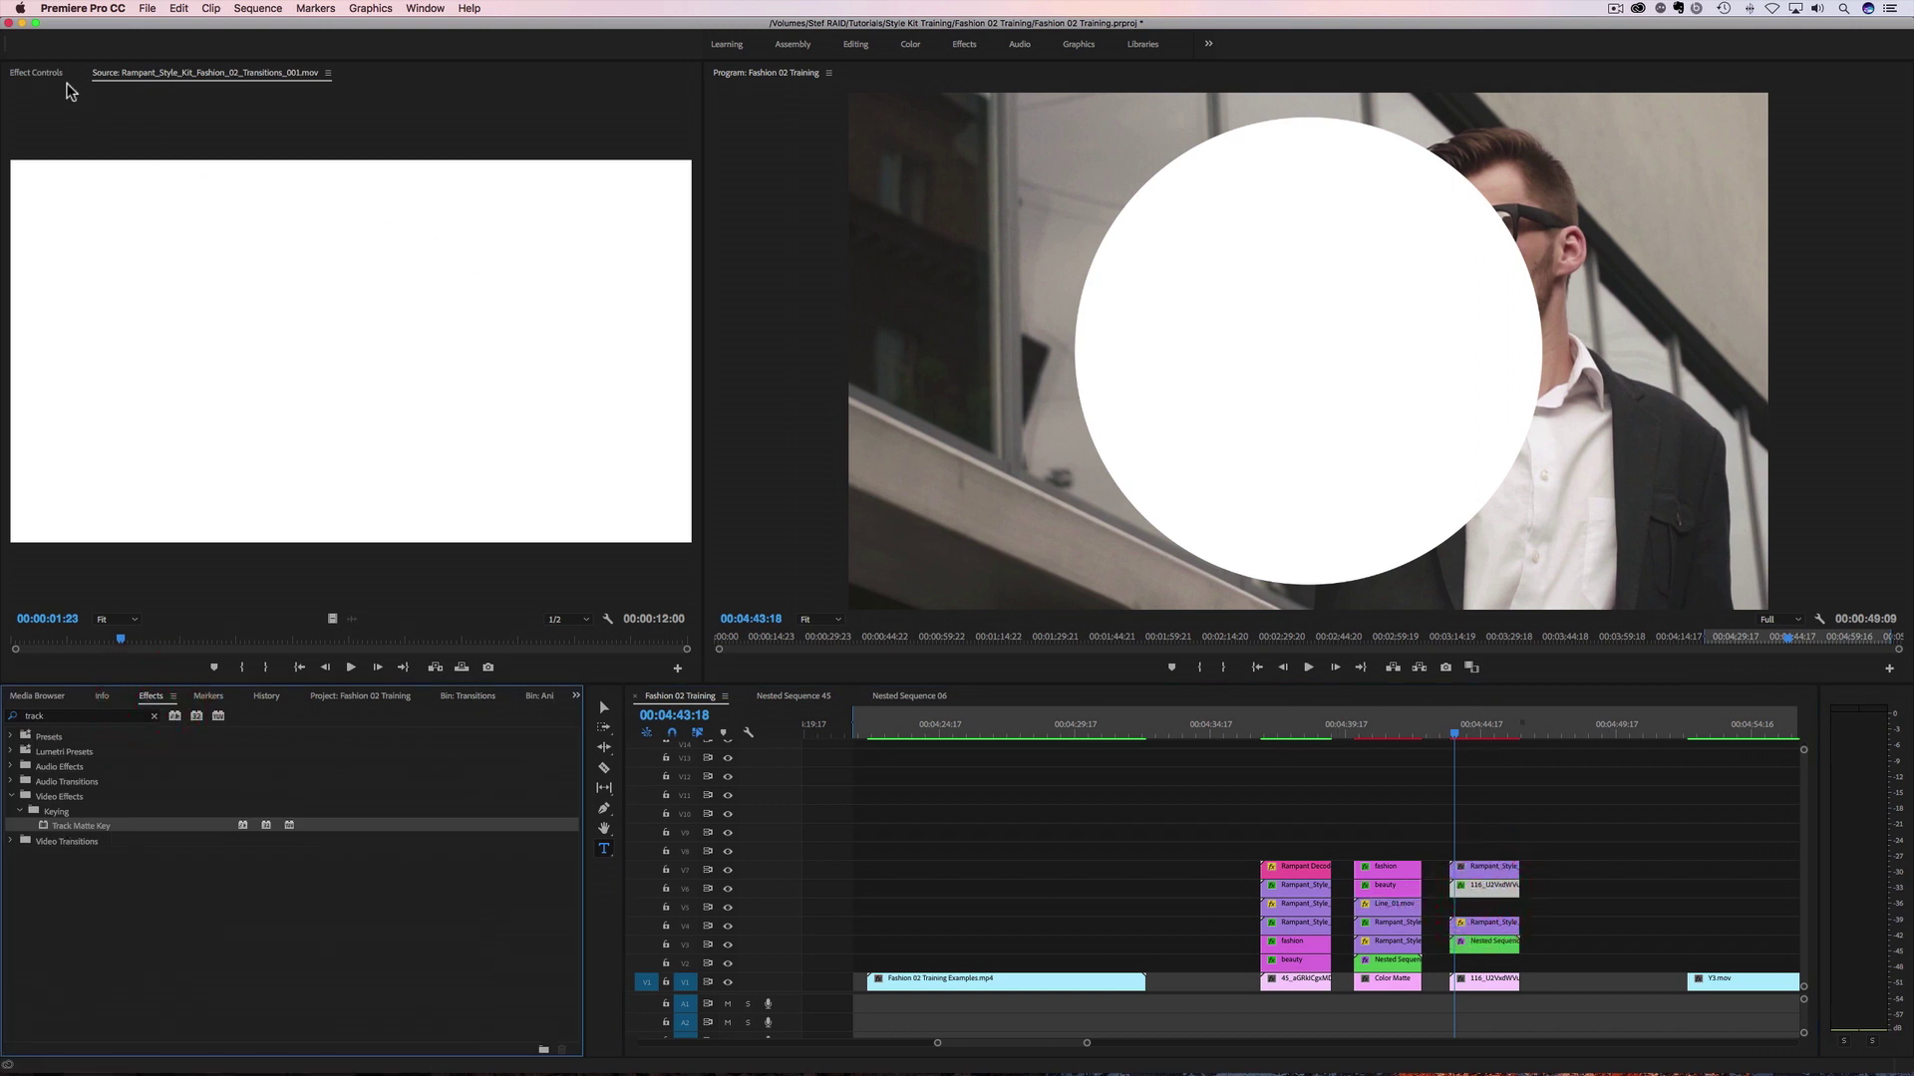
{"action": "left_click", "coordinate": [36, 72]}
{"action": "left_click", "coordinate": [319, 386]}
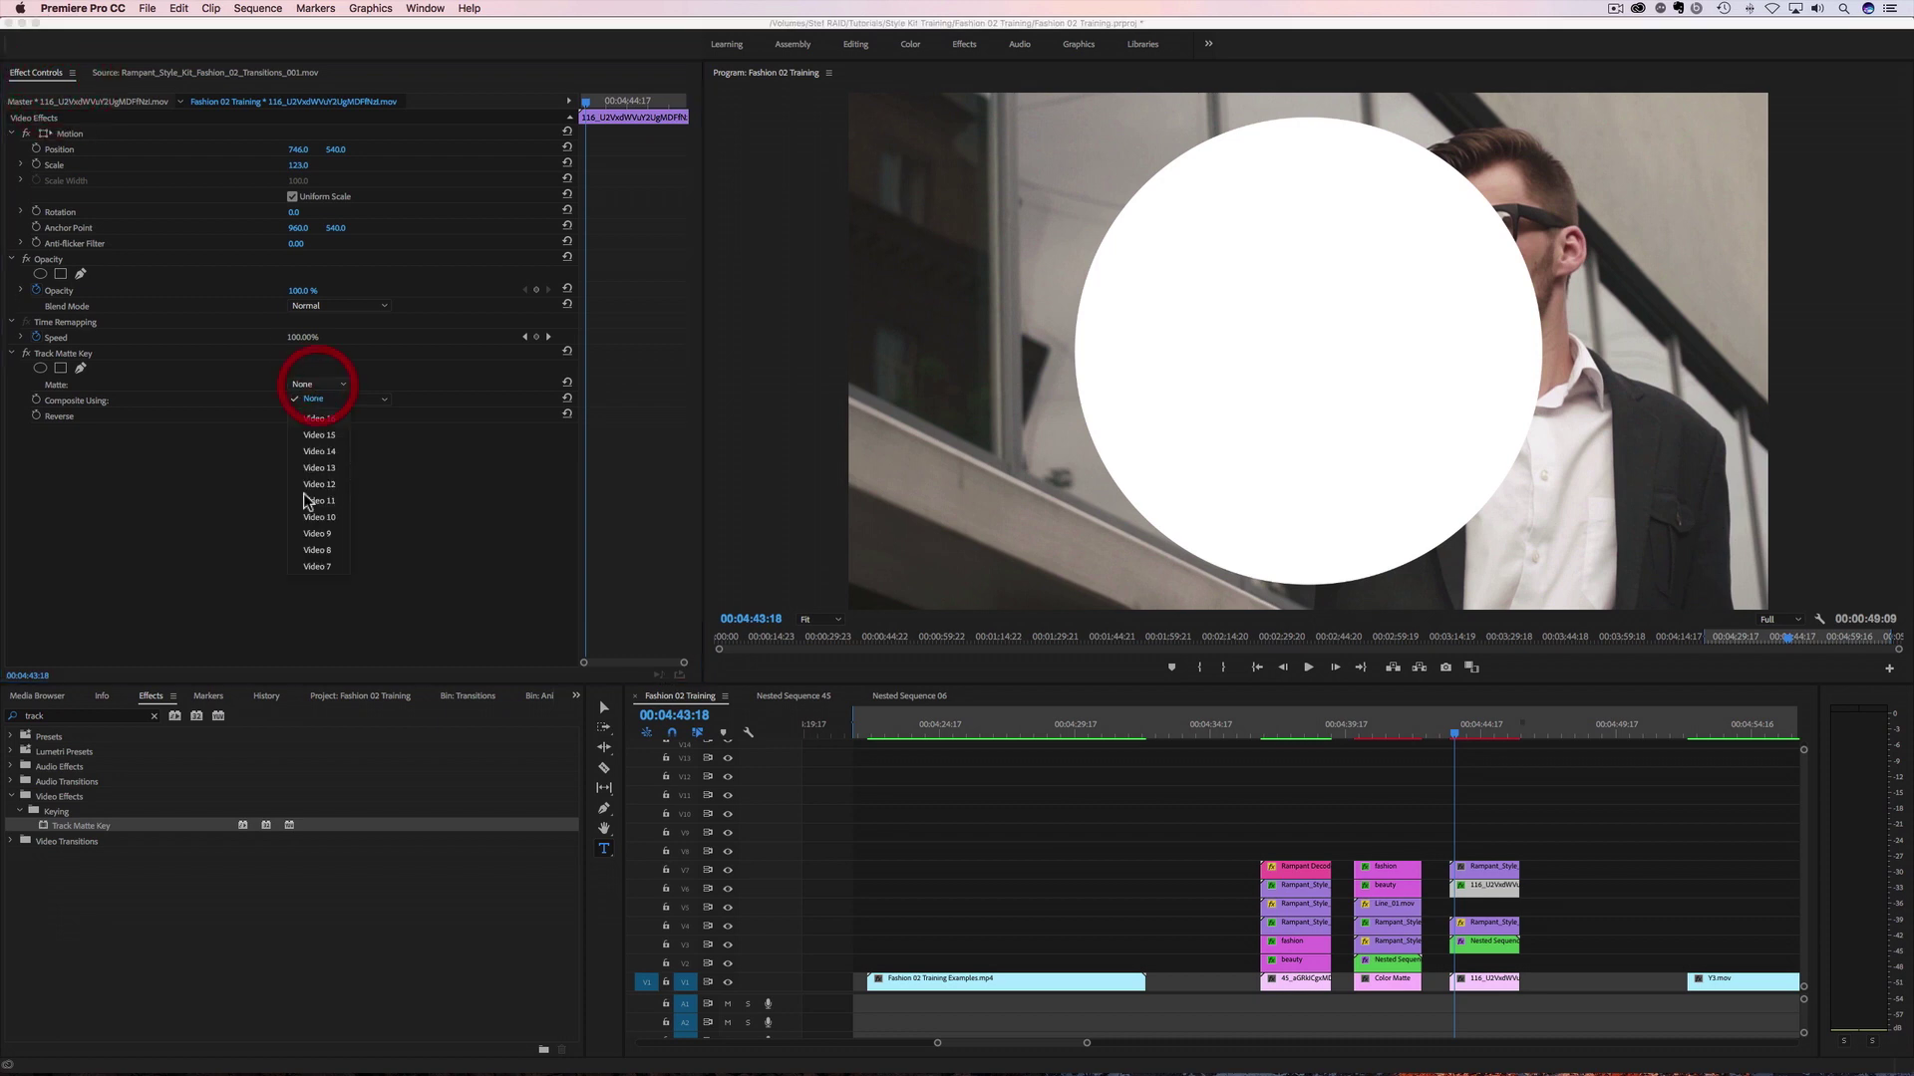
{"action": "left_click", "coordinate": [317, 566]}
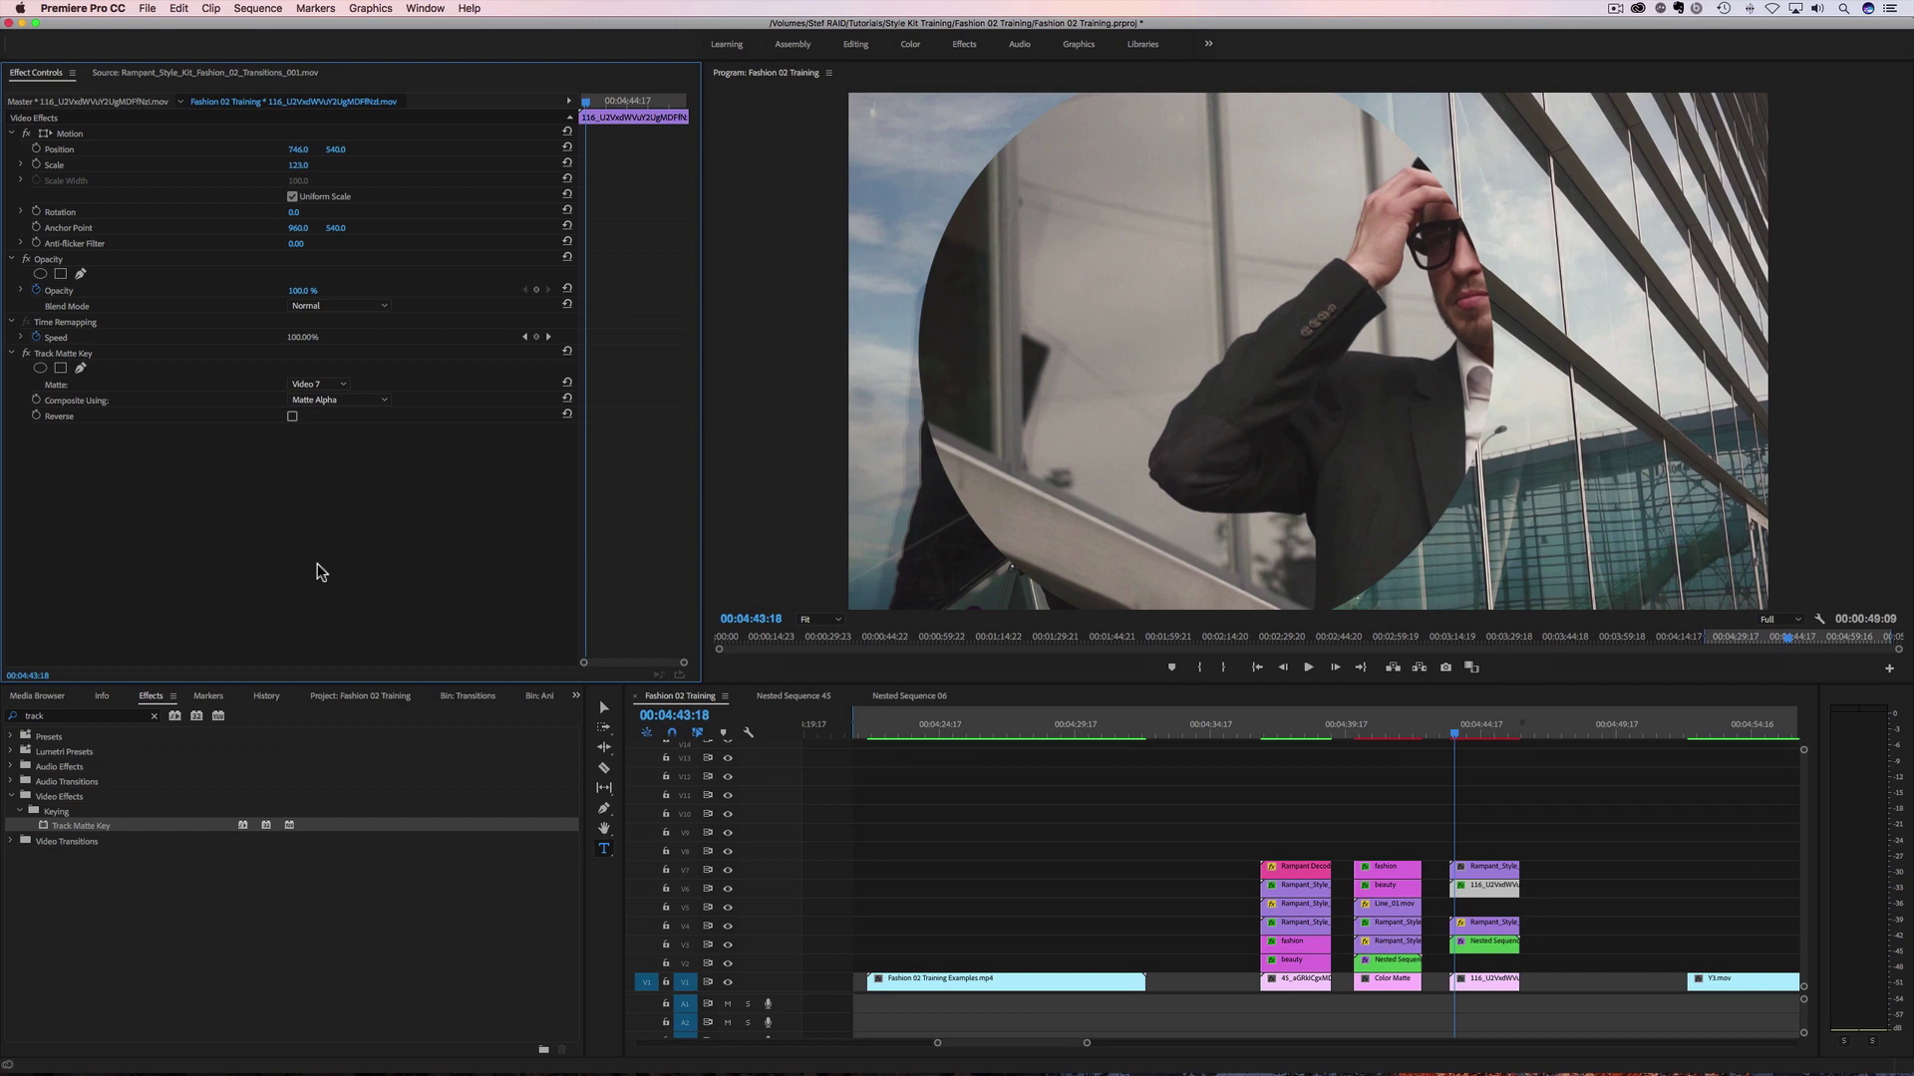
{"action": "key", "text": "super+z"}
{"action": "key", "text": "super+z"}
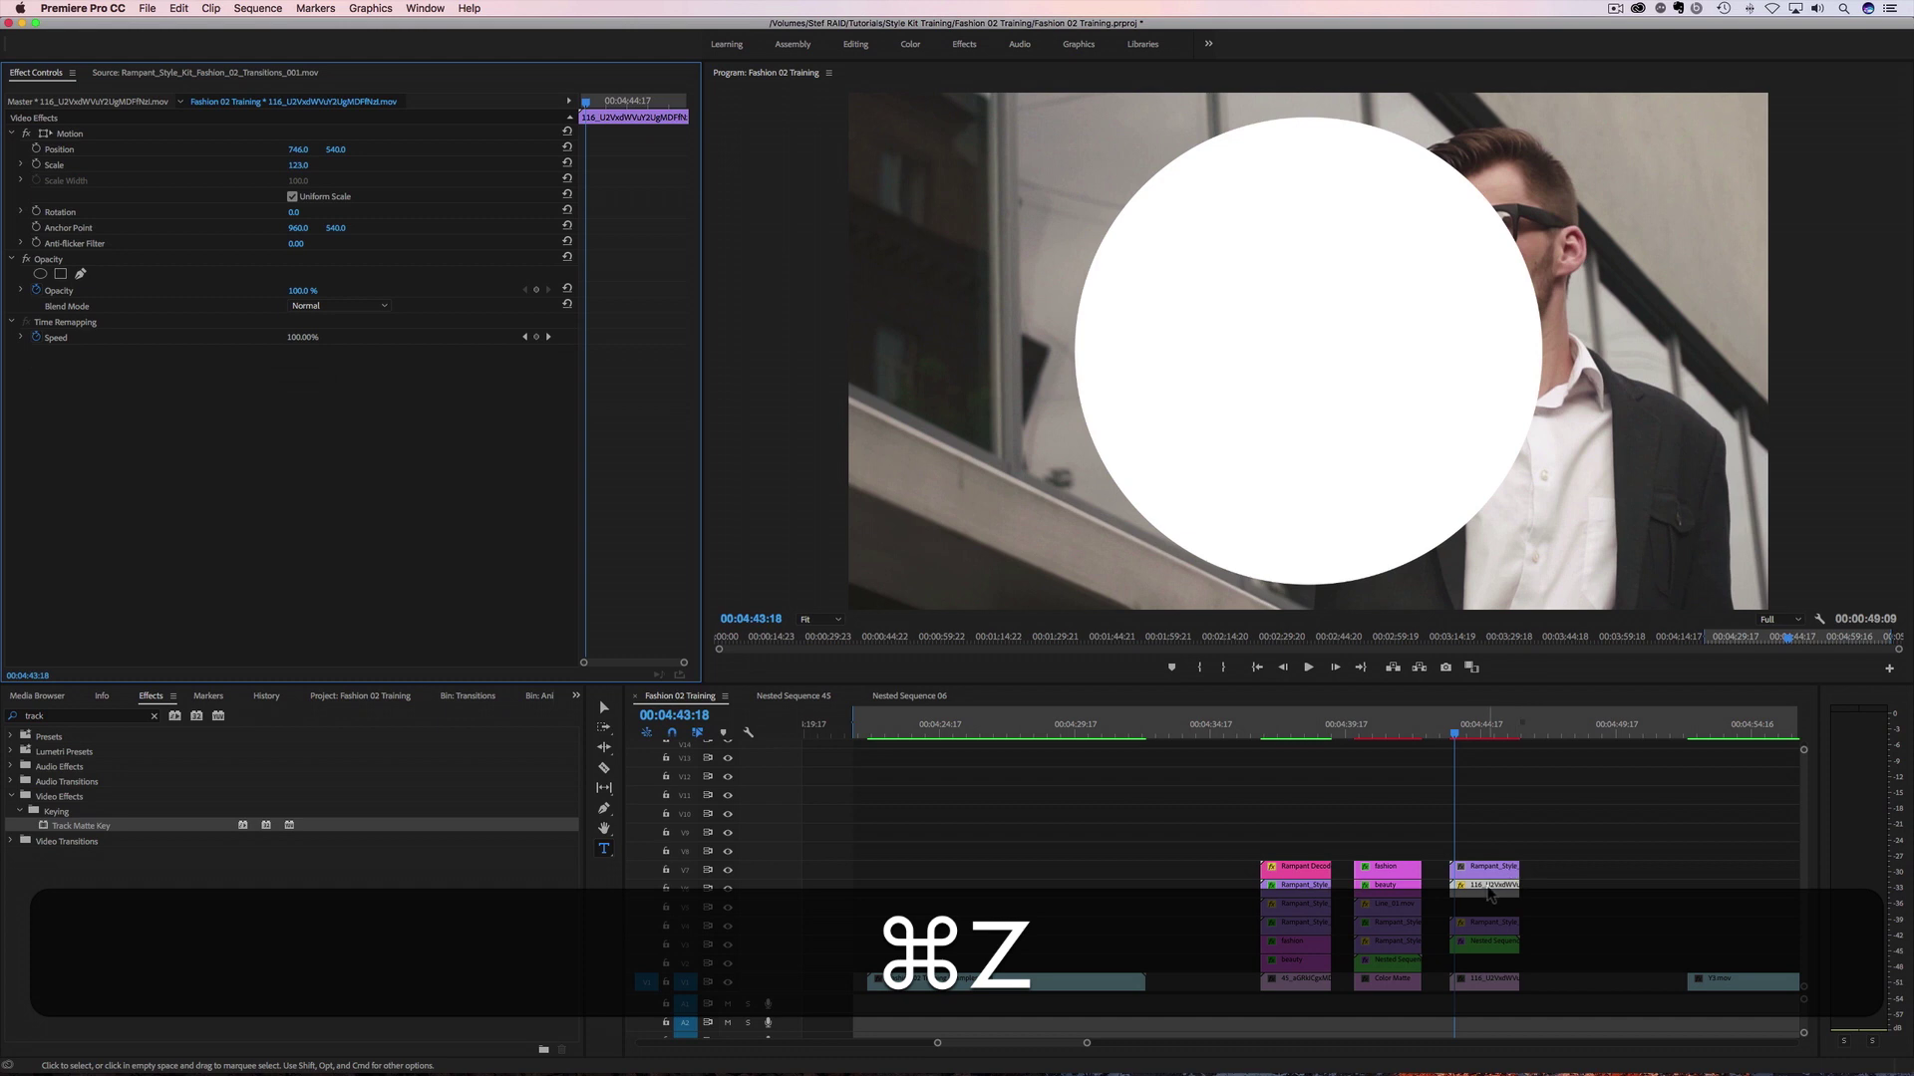
Nest the V6 suit clip and apply Track Matte Key to the nest with Video 7 as its matte.
{"action": "right_click", "coordinate": [1486, 895]}
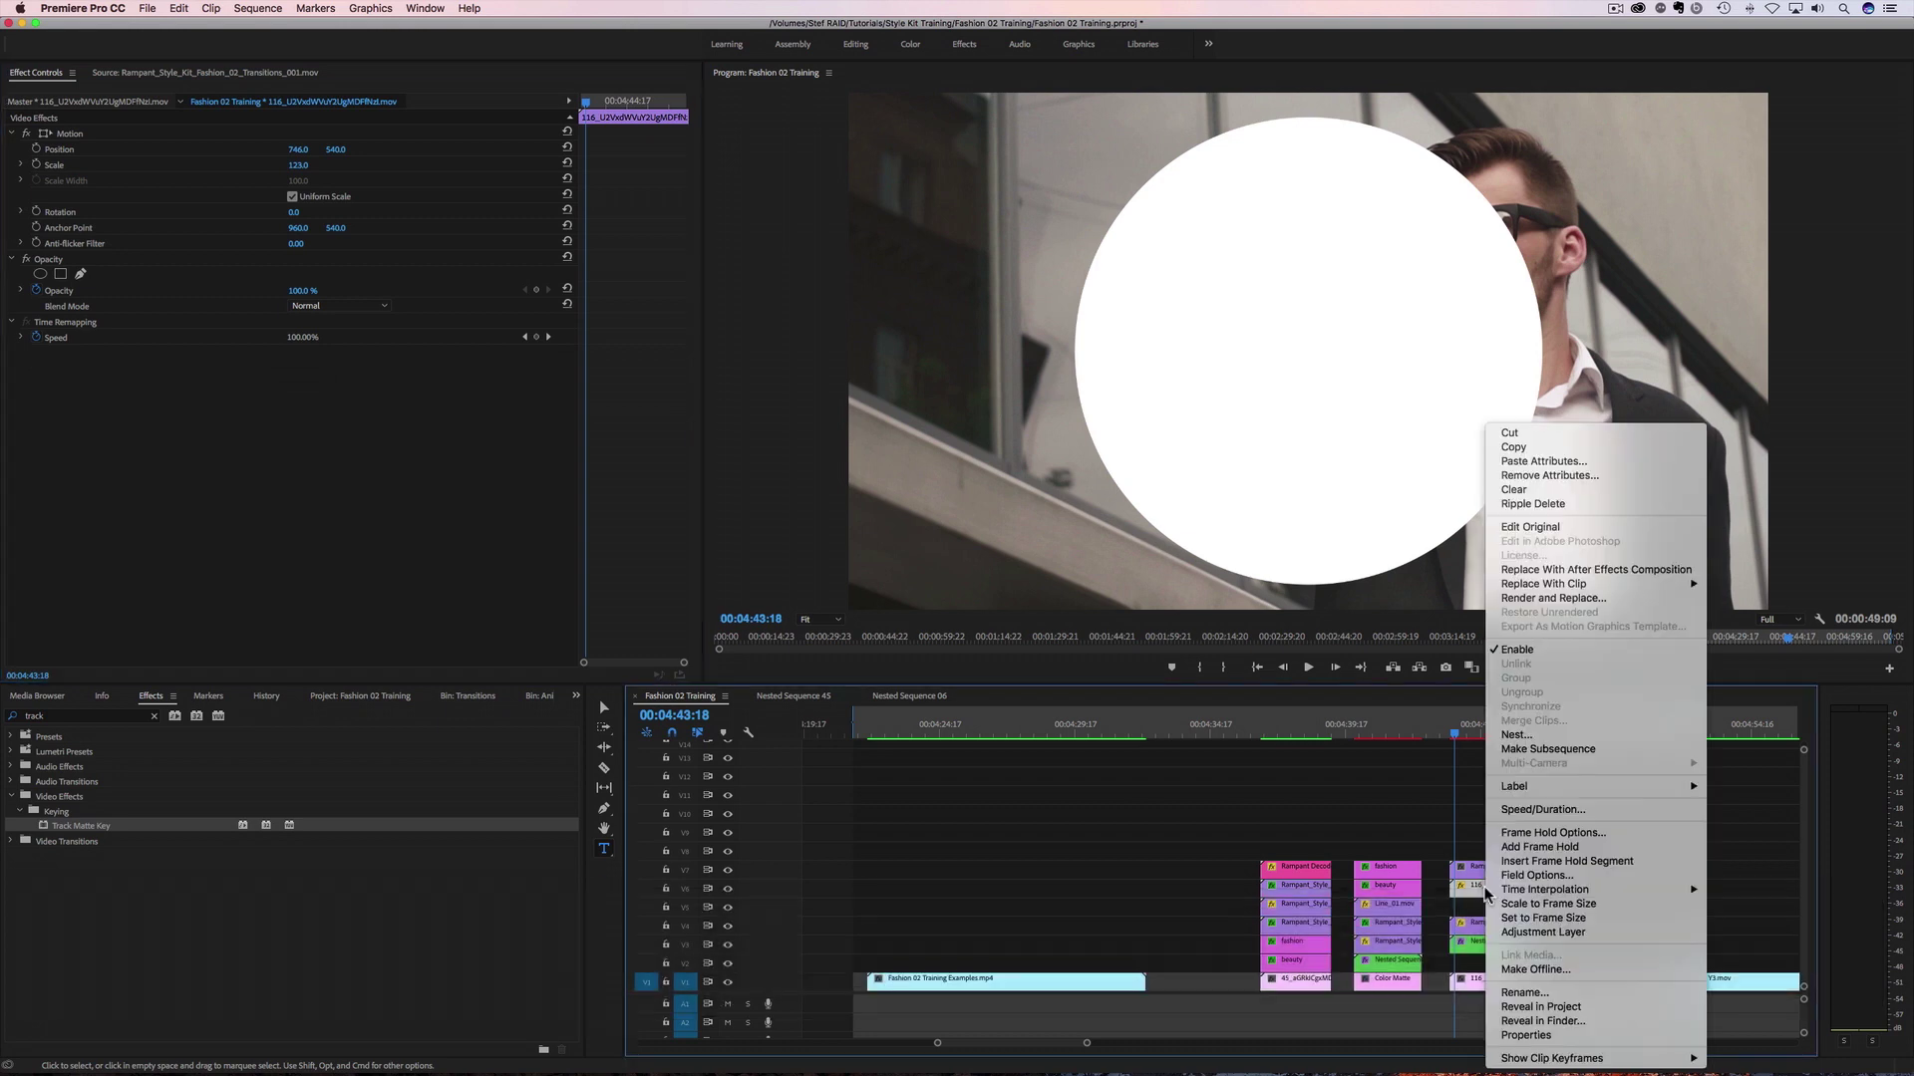
{"action": "left_click", "coordinate": [1521, 737]}
{"action": "key", "text": "Return"}
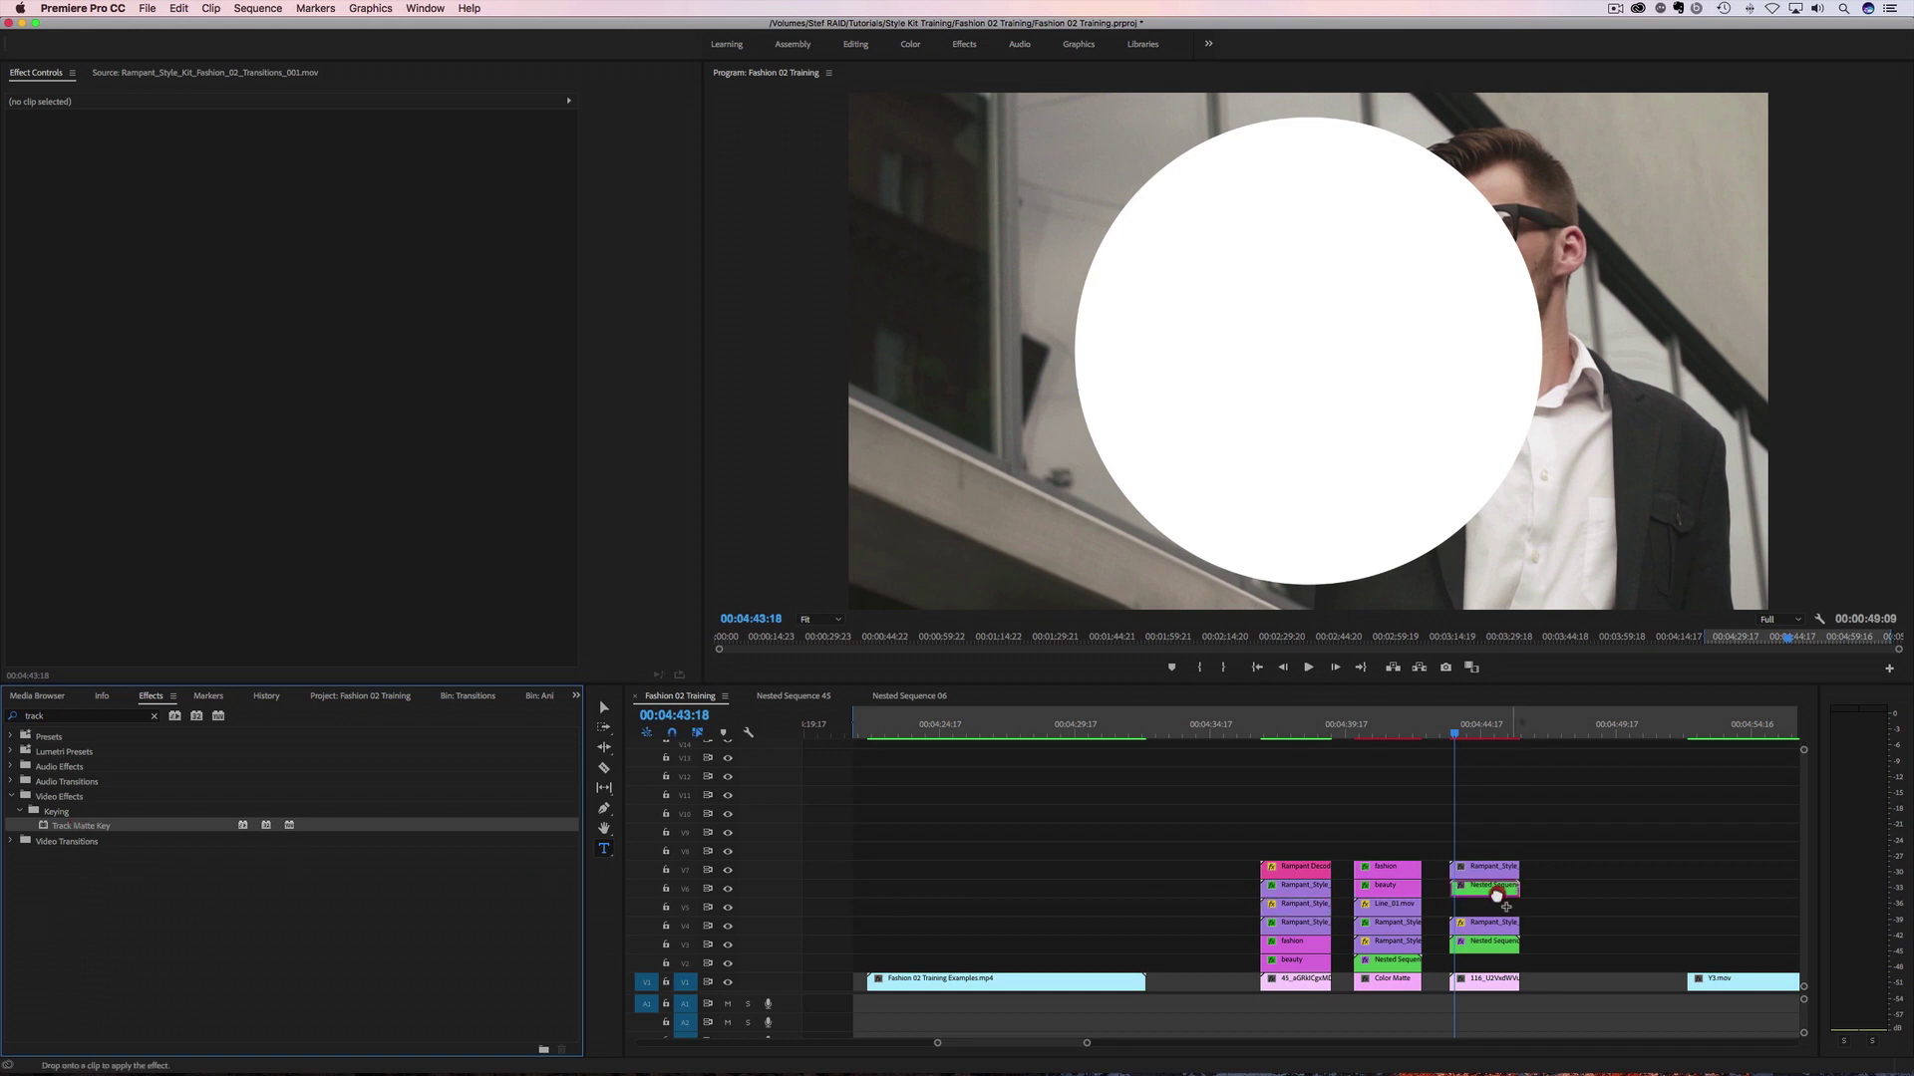
{"action": "left_click_drag", "start_coordinate": [1496, 895], "coordinate": [1496, 896]}
{"action": "left_click", "coordinate": [313, 385]}
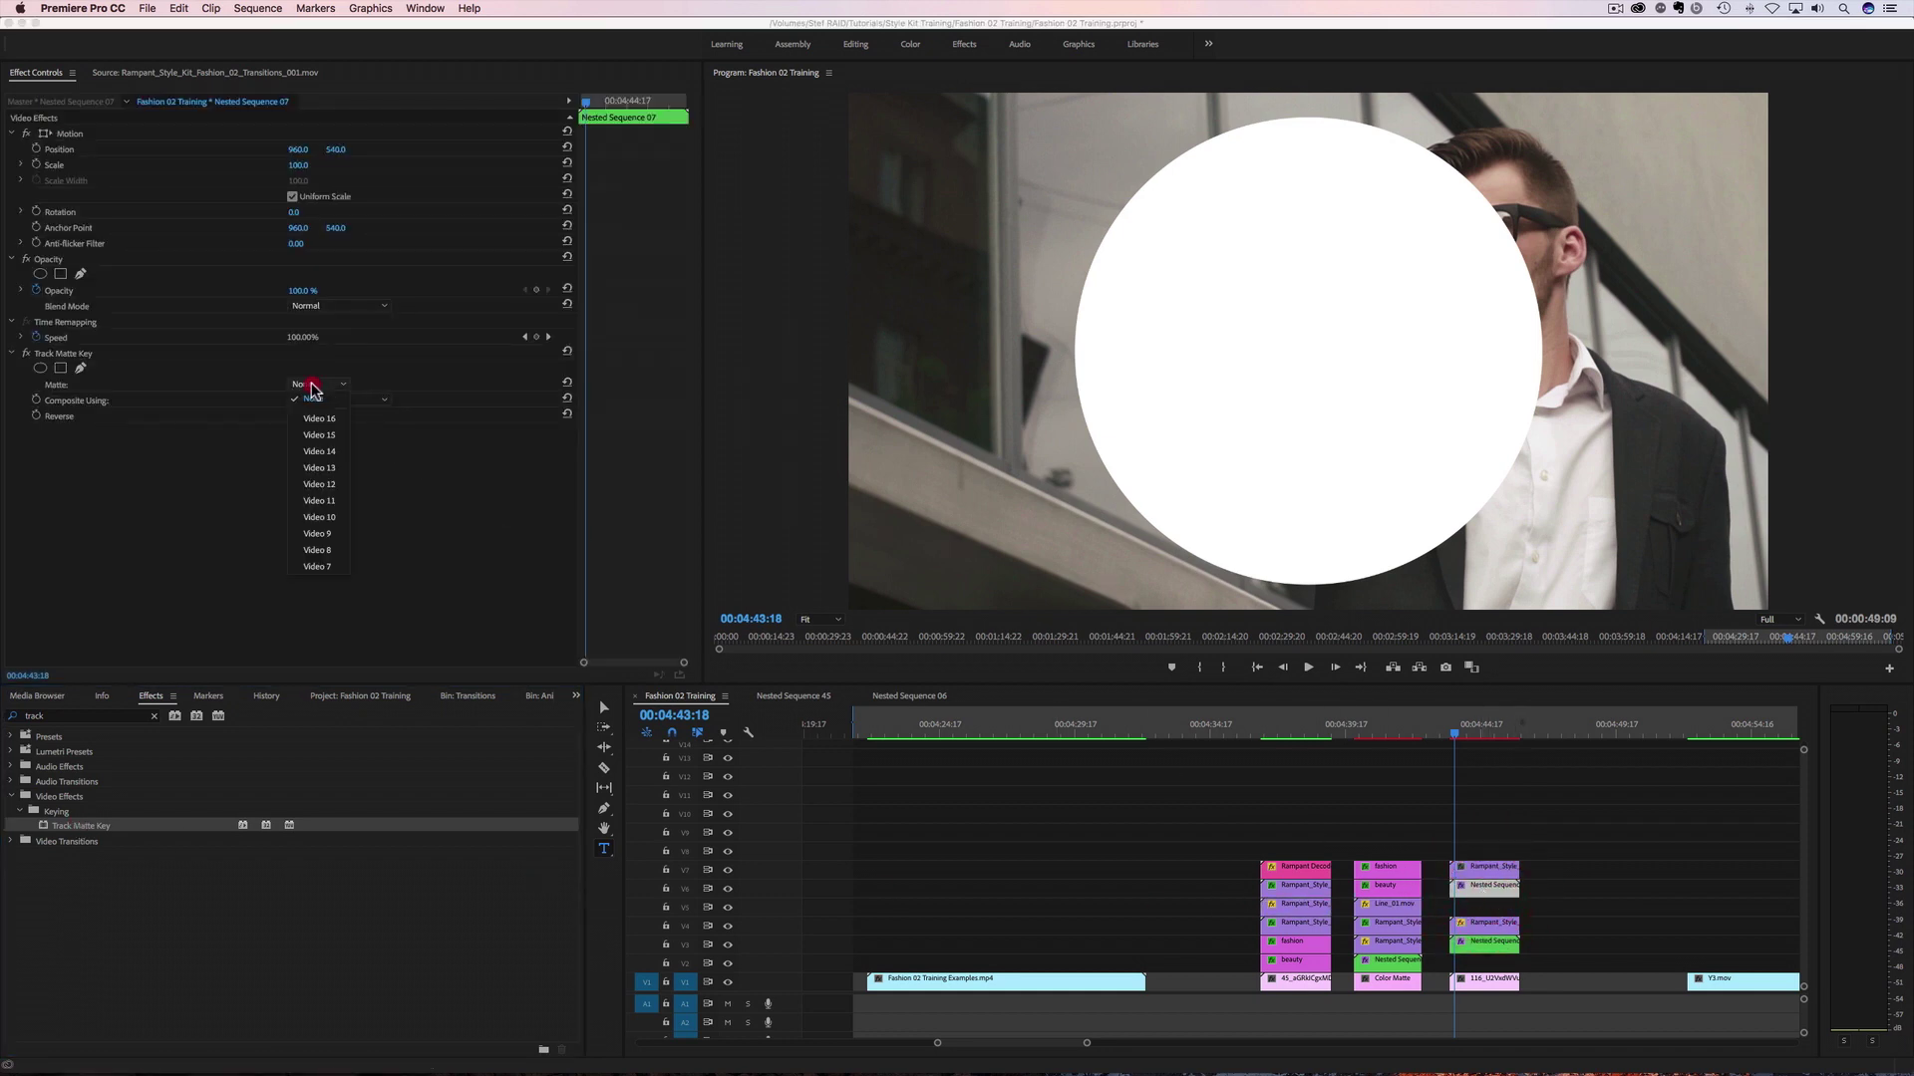
{"action": "left_click", "coordinate": [317, 566]}
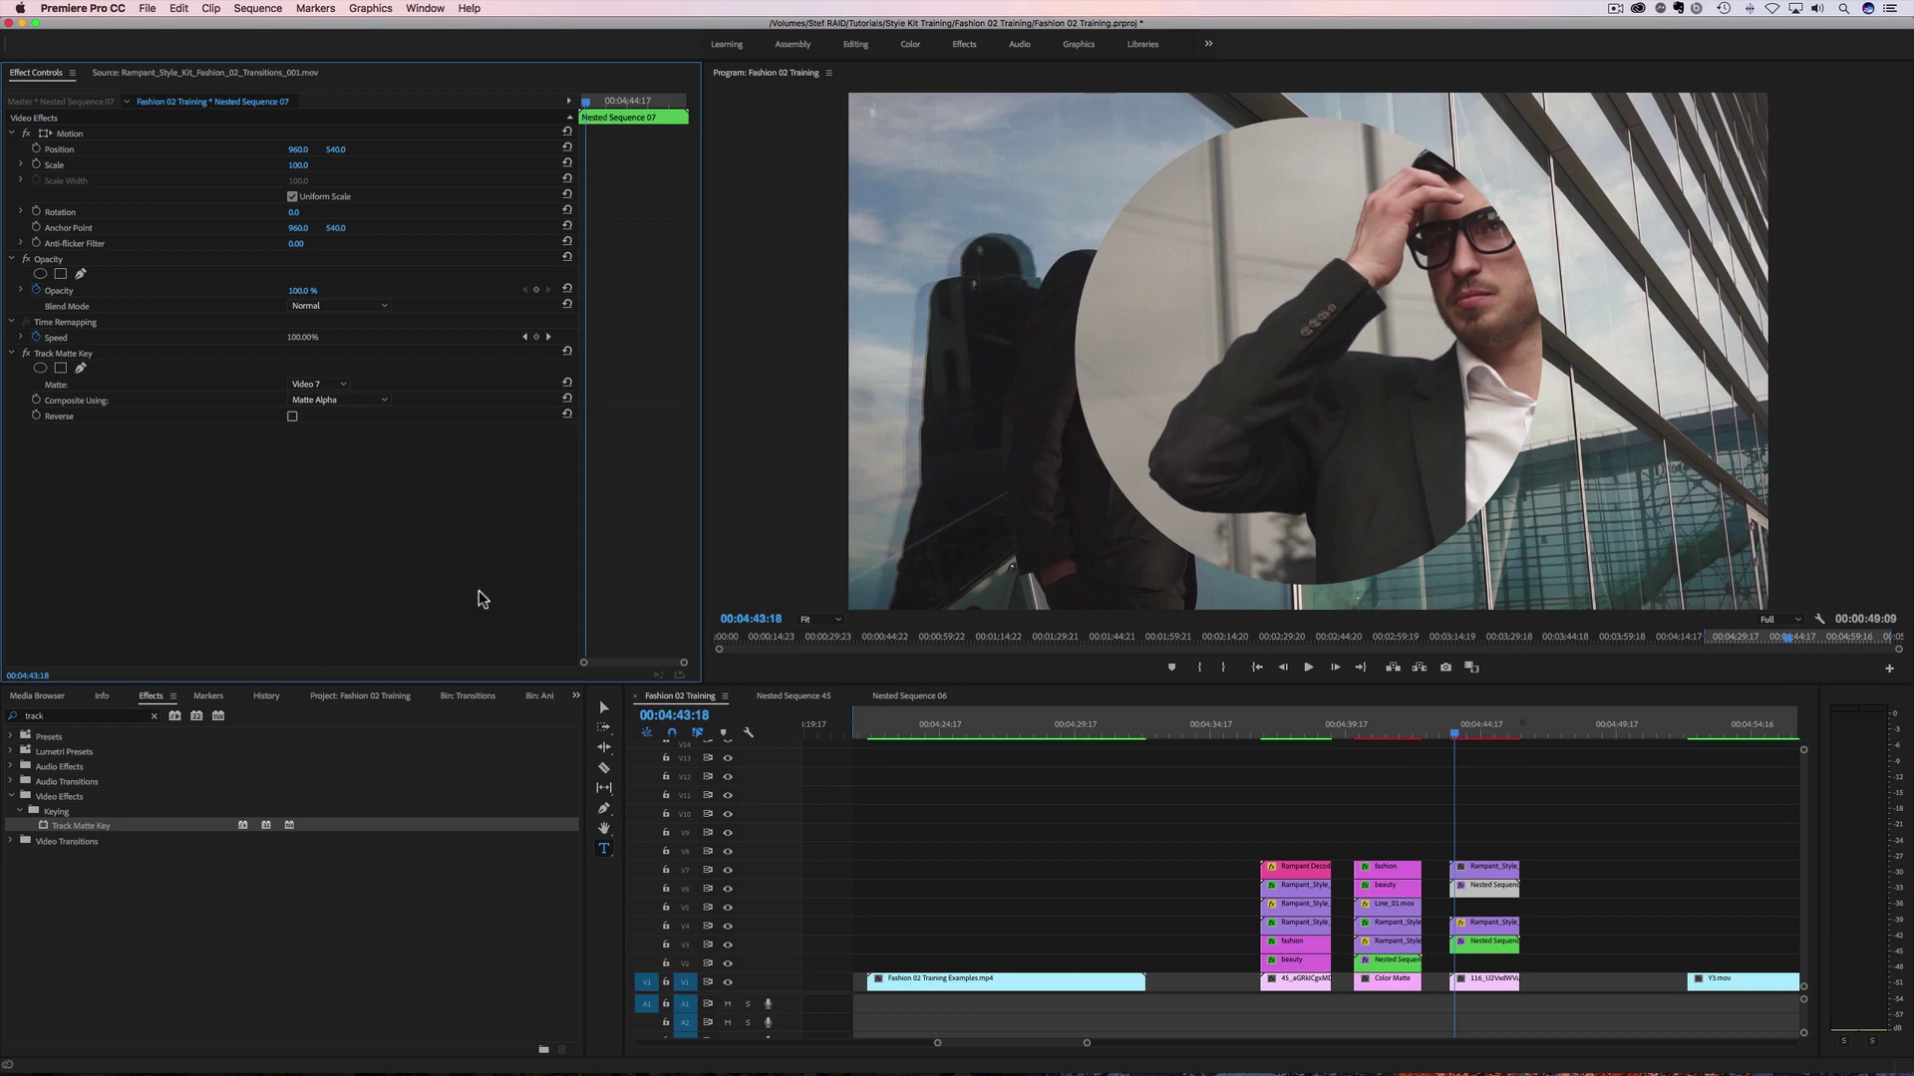
Check the circle reveal, and shift the V6 nest and V7 transition together so they start at 00:04:44:19.
{"action": "left_click", "coordinate": [1448, 737]}
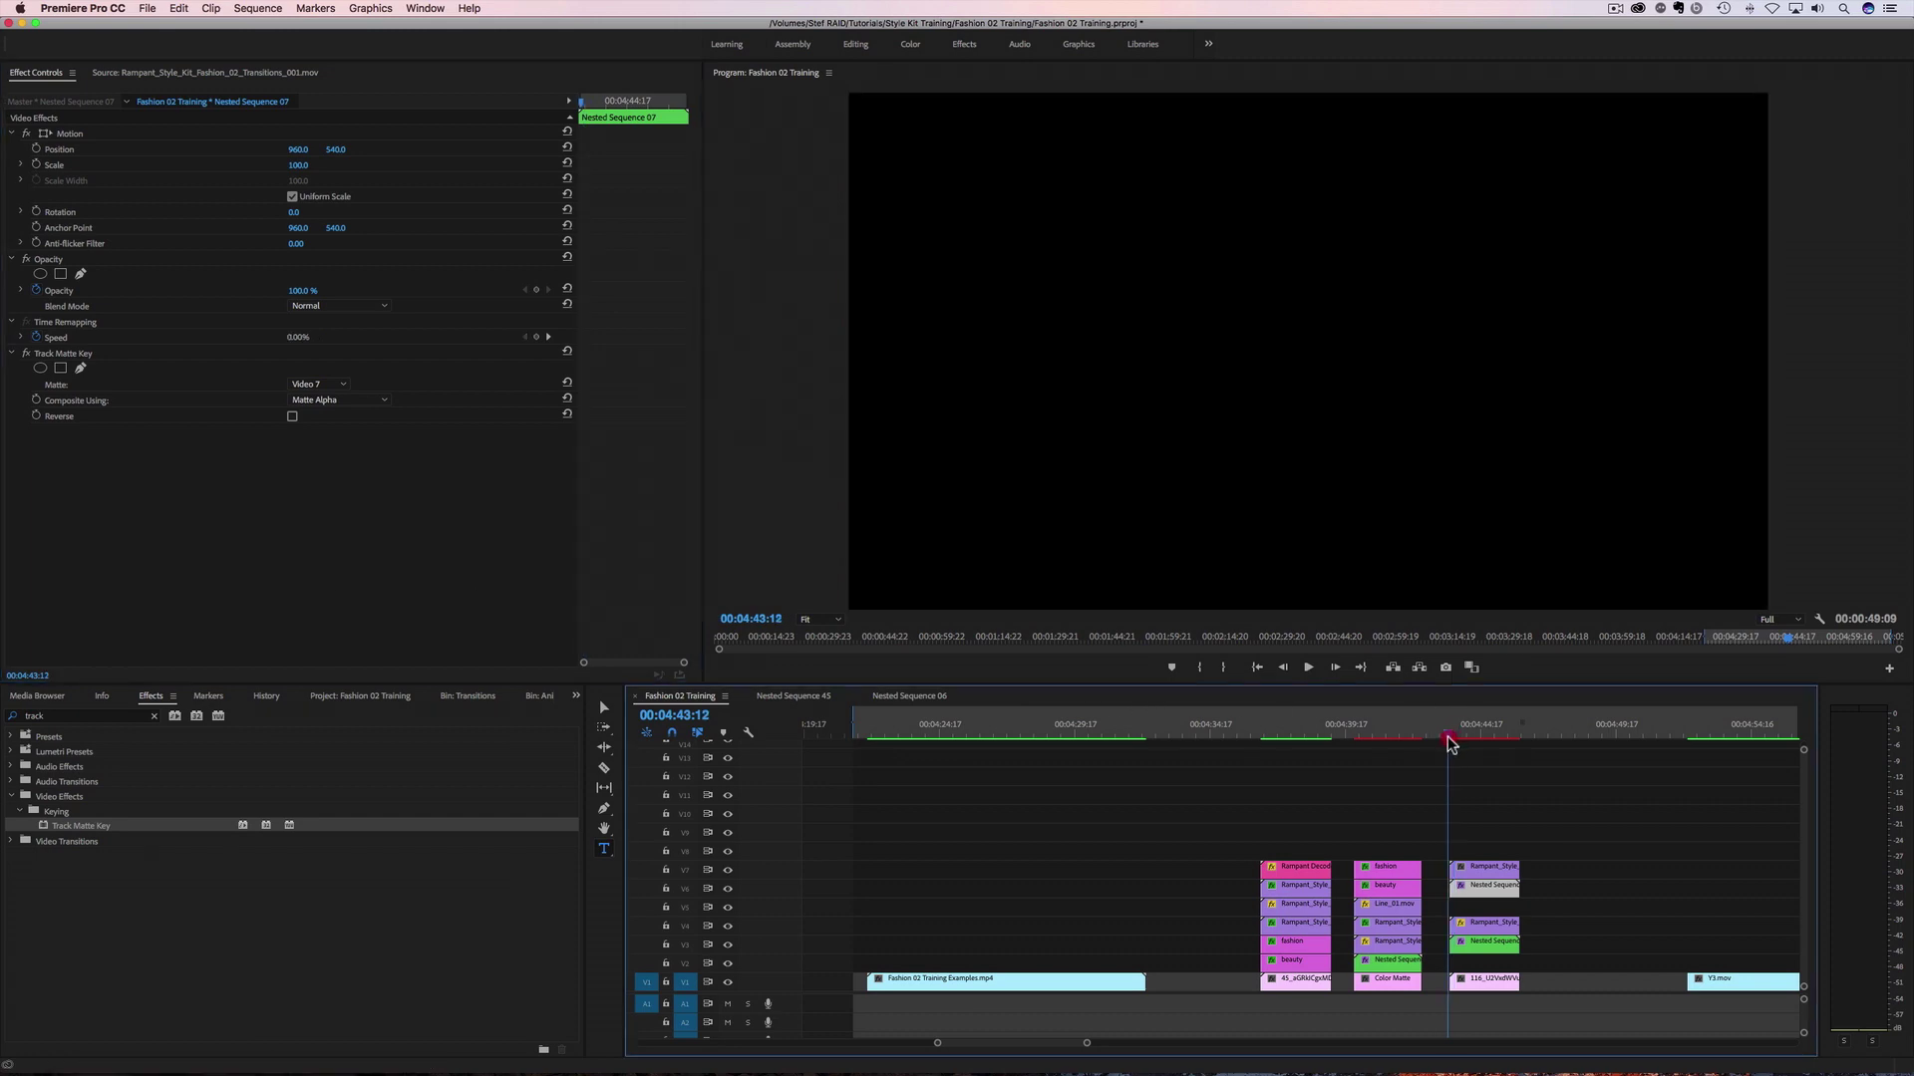
{"action": "left_click_drag", "start_coordinate": [1448, 740], "coordinate": [1470, 739]}
{"action": "left_click", "coordinate": [1480, 885]}
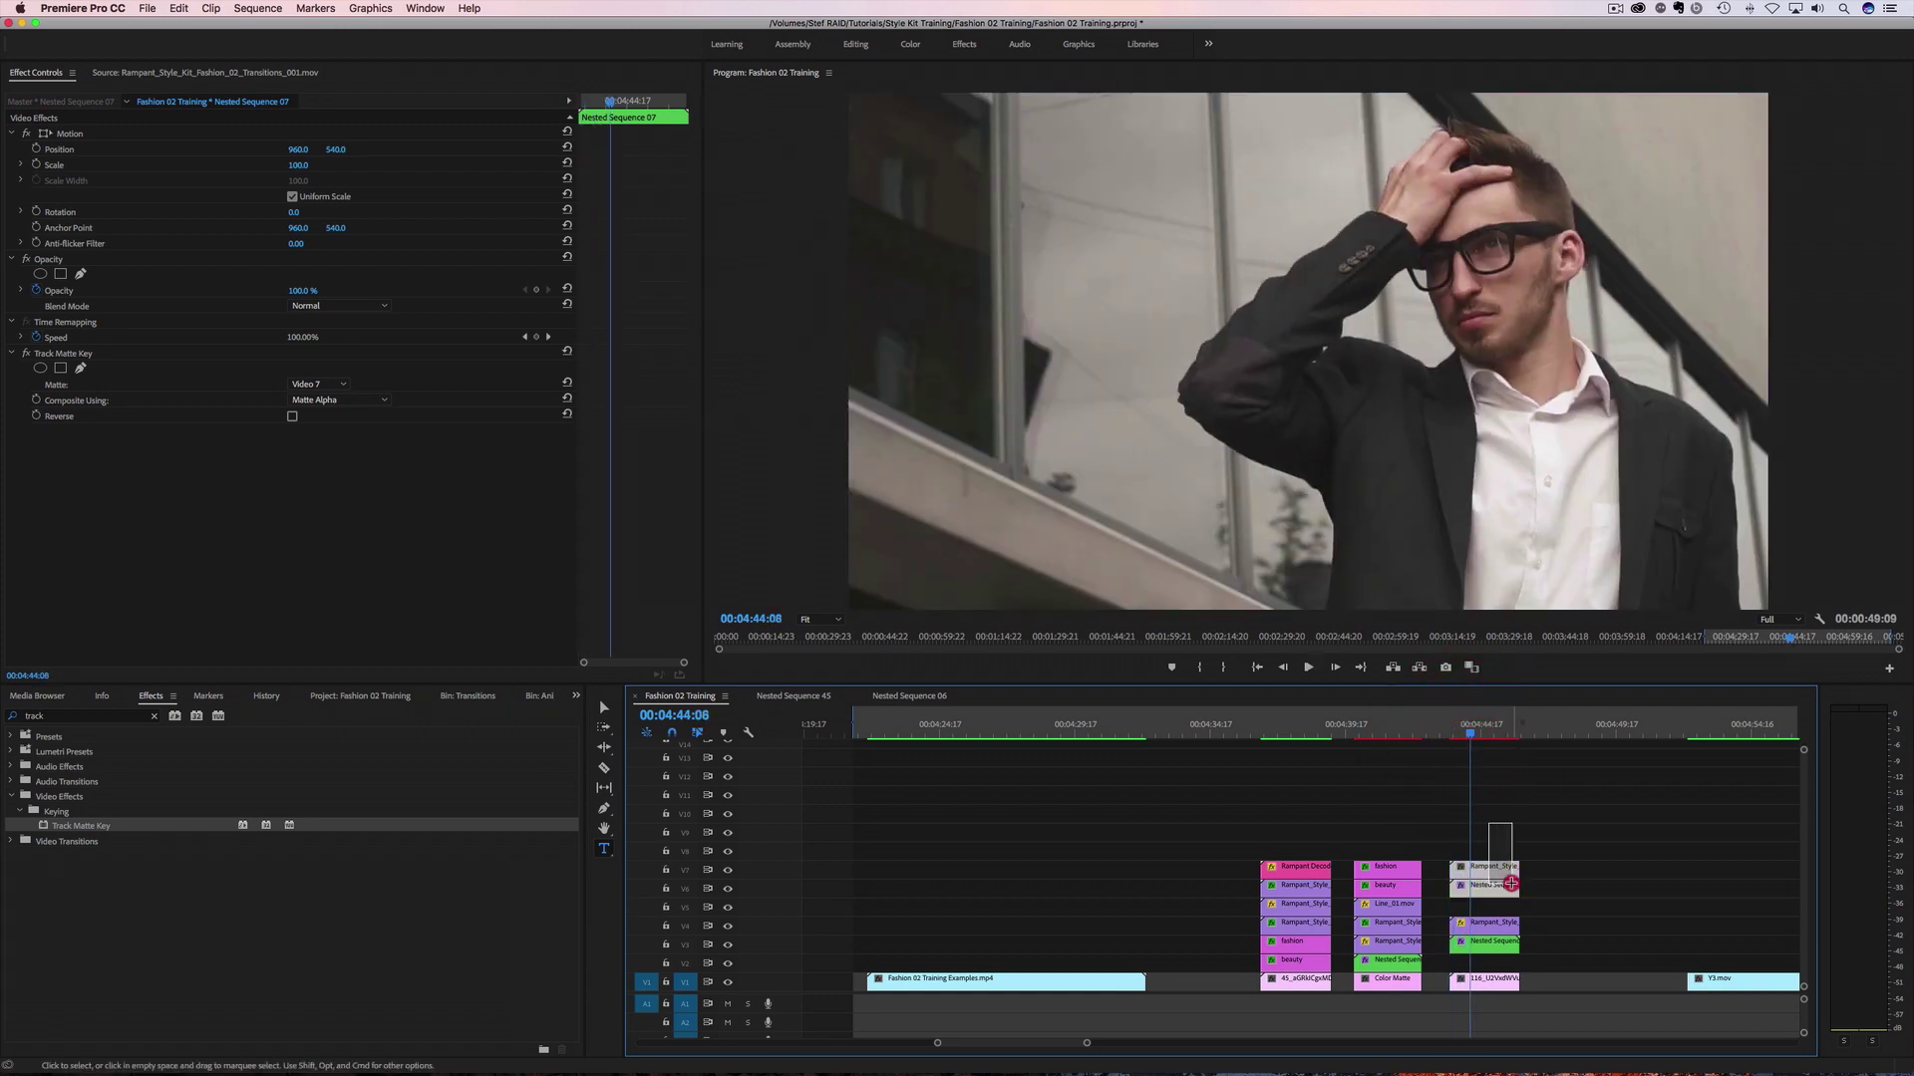
{"action": "left_click_drag", "start_coordinate": [1480, 885], "coordinate": [1530, 885]}
{"action": "left_click_drag", "start_coordinate": [1473, 735], "coordinate": [1485, 748]}
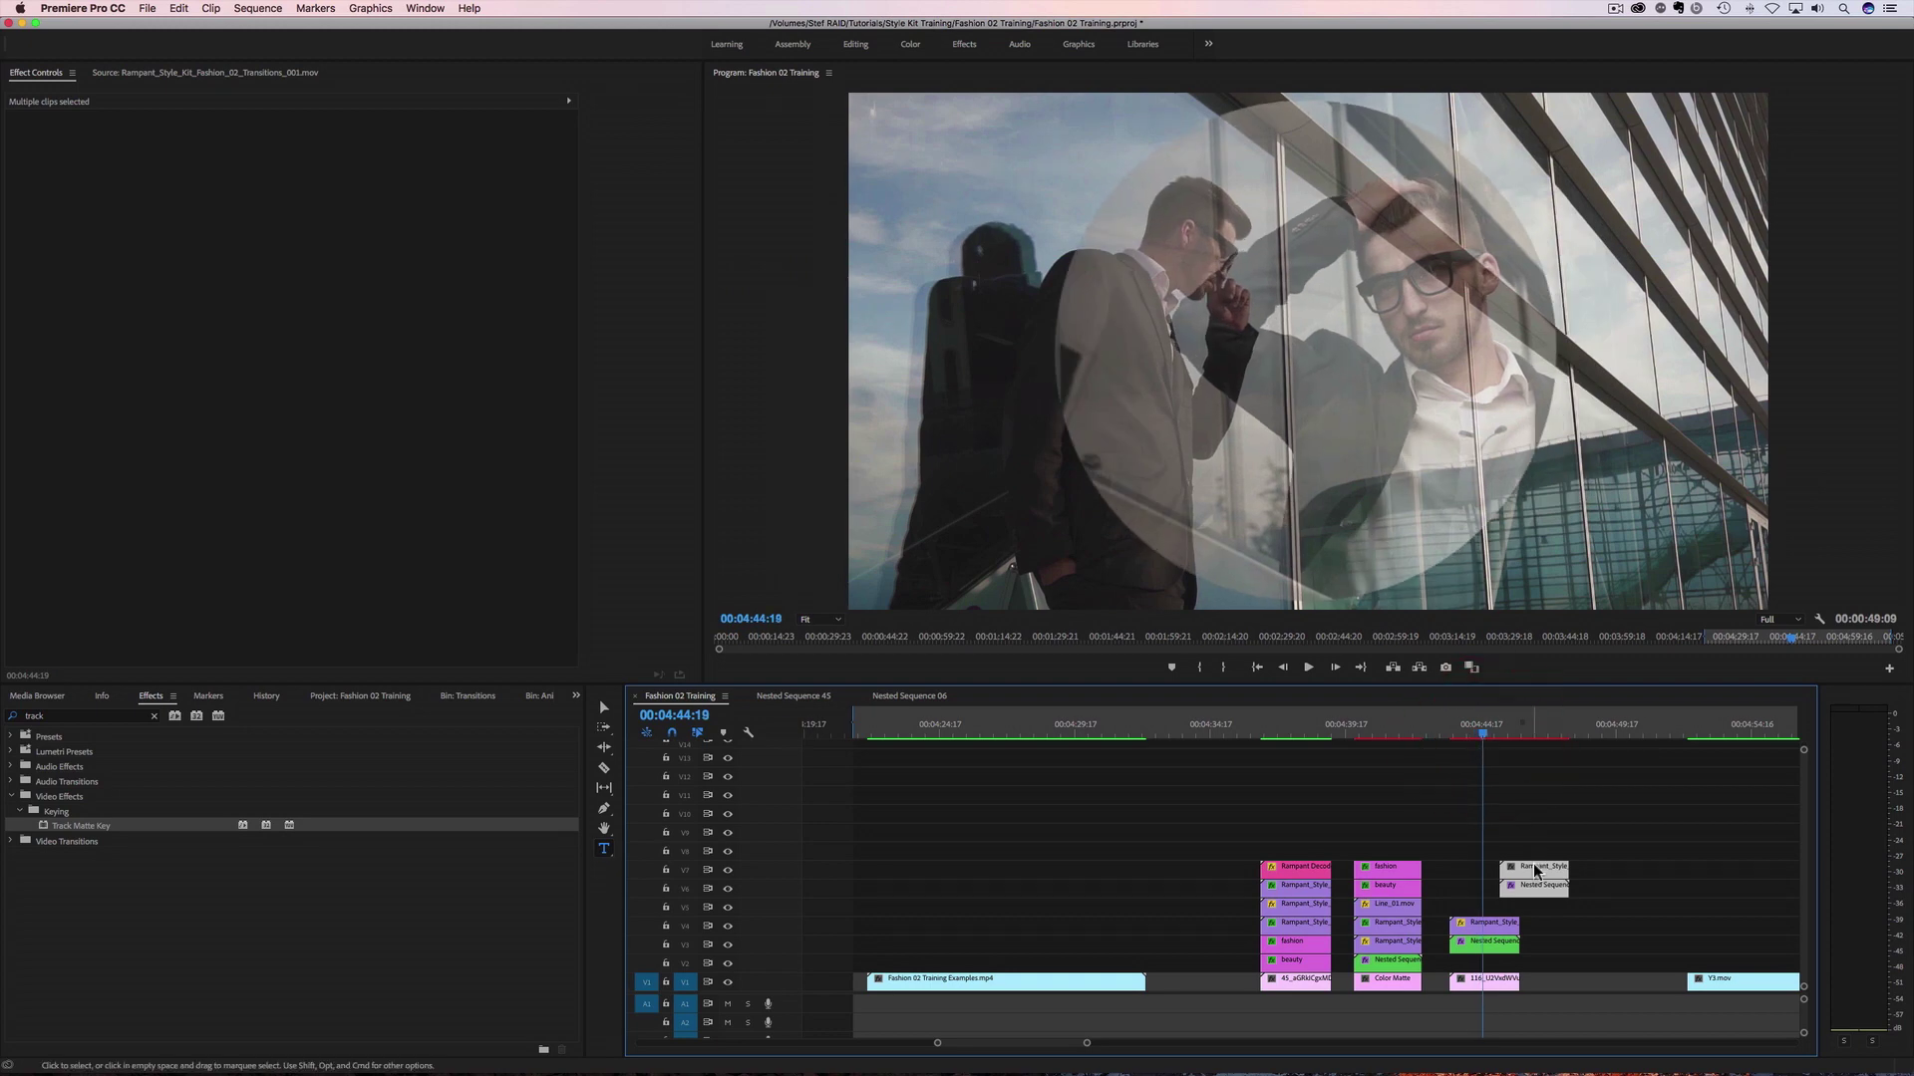
{"action": "left_click_drag", "start_coordinate": [1538, 875], "coordinate": [1521, 875]}
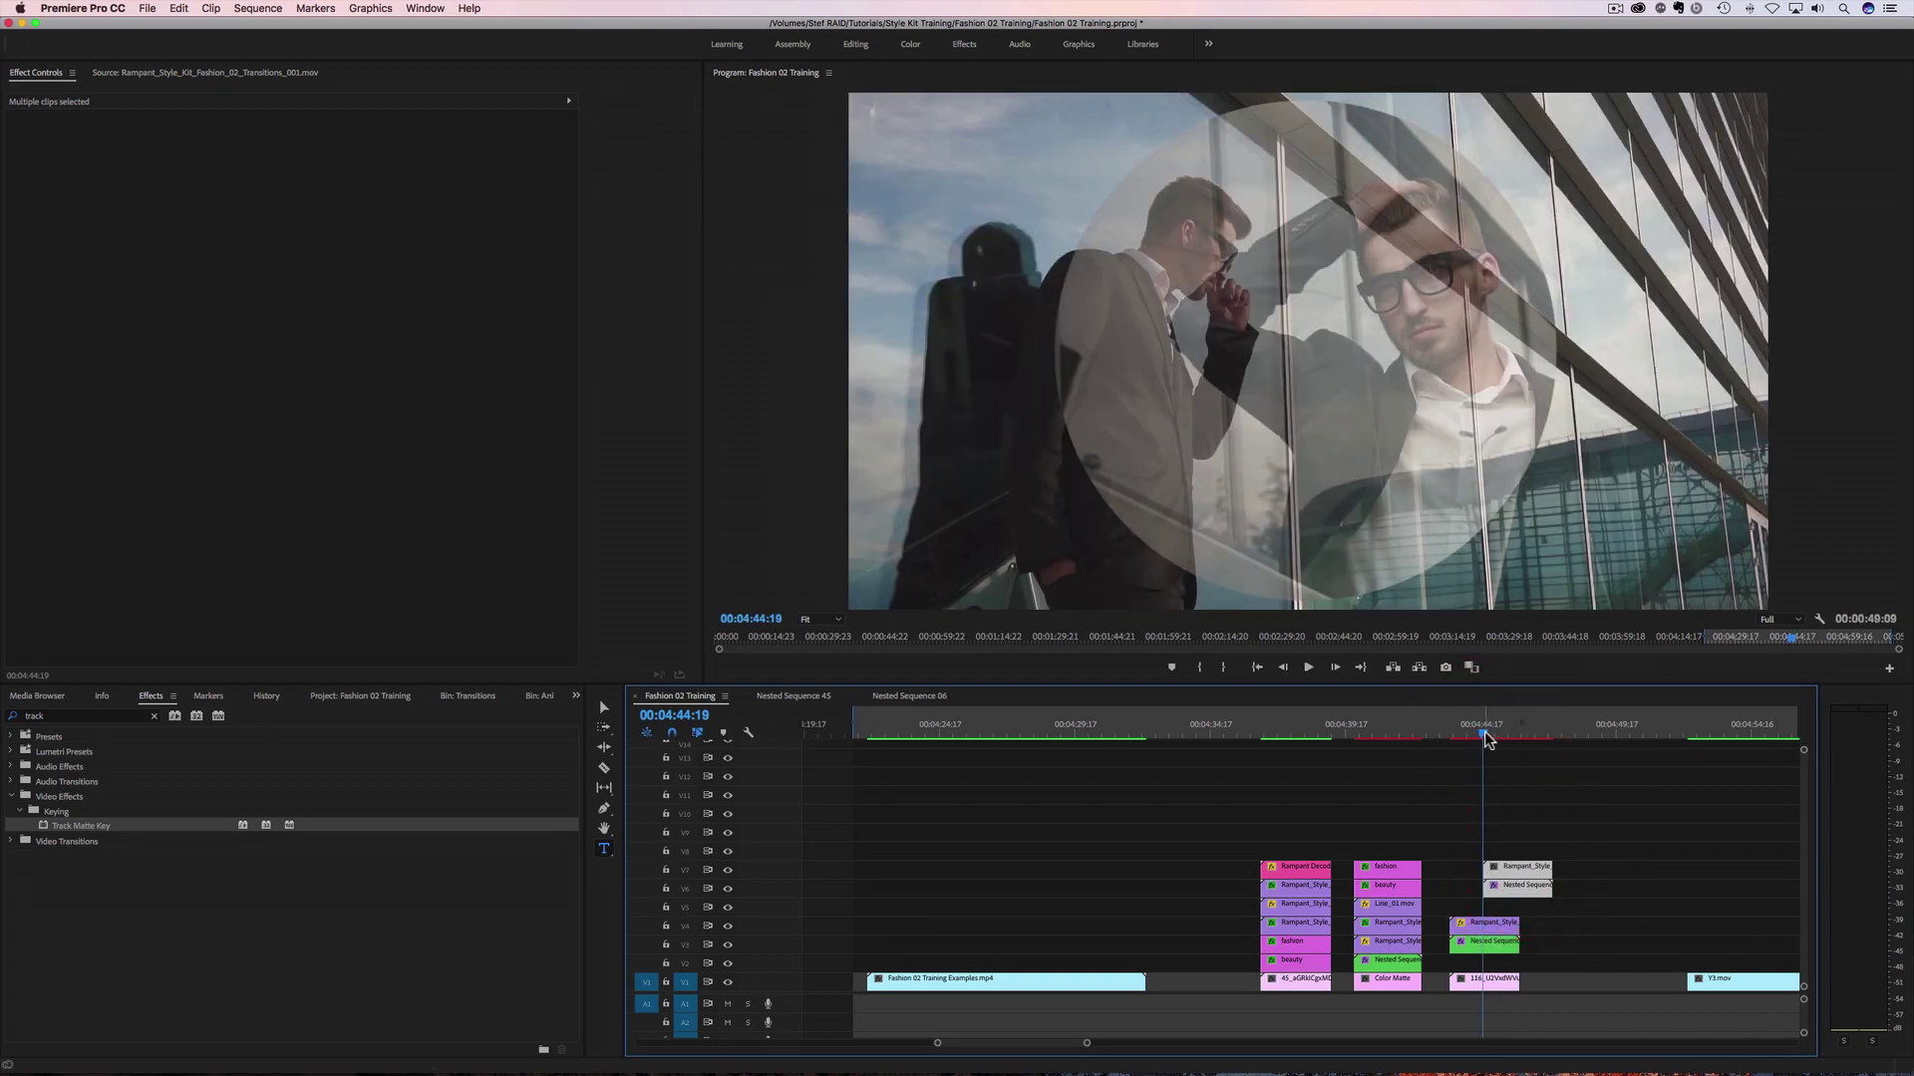
Play back the third layout and shift the V6 and V7 pair slightly earlier so it starts at 00:04:44:15.
{"action": "left_click_drag", "start_coordinate": [1485, 739], "coordinate": [1448, 750]}
{"action": "key", "text": "space"}
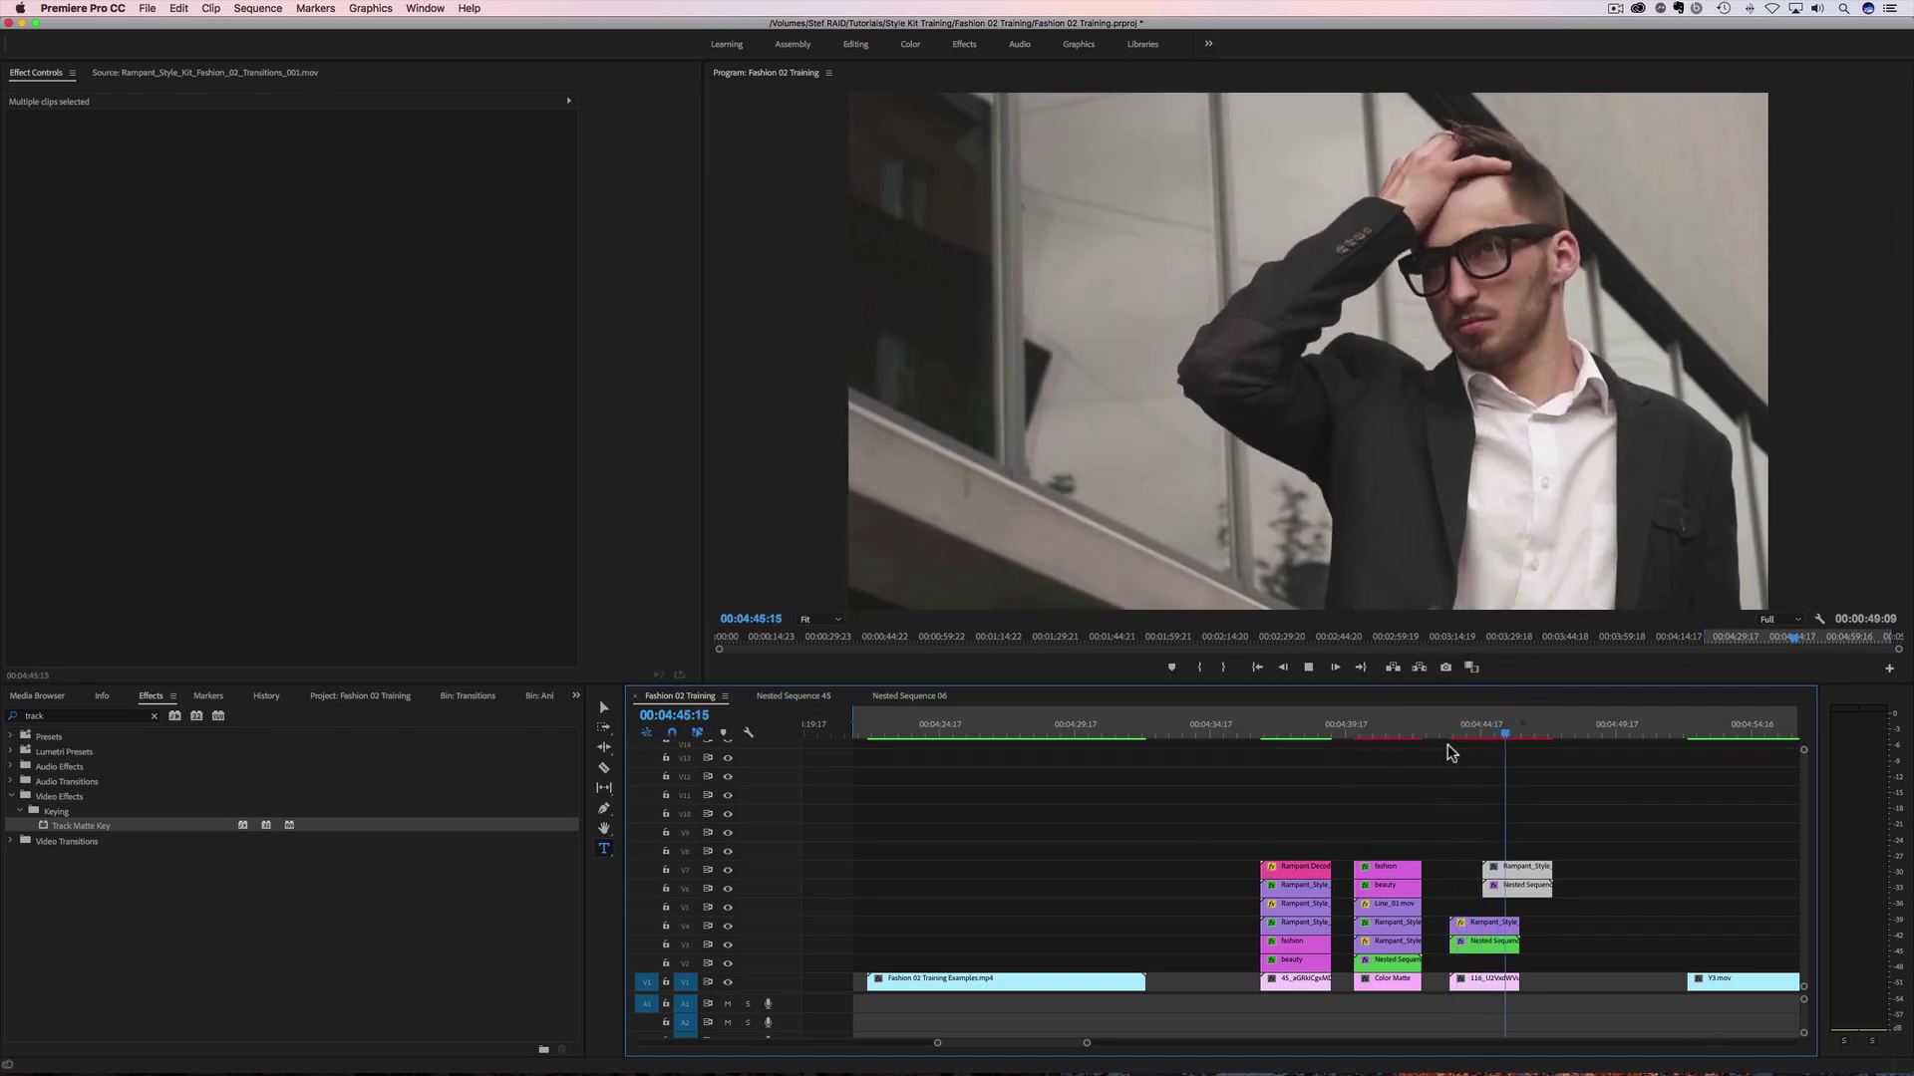
{"action": "mouse_move", "coordinate": [1500, 738]}
{"action": "left_mouse_down"}
{"action": "mouse_move", "coordinate": [1455, 743]}
{"action": "mouse_move", "coordinate": [1477, 740]}
{"action": "left_mouse_up"}
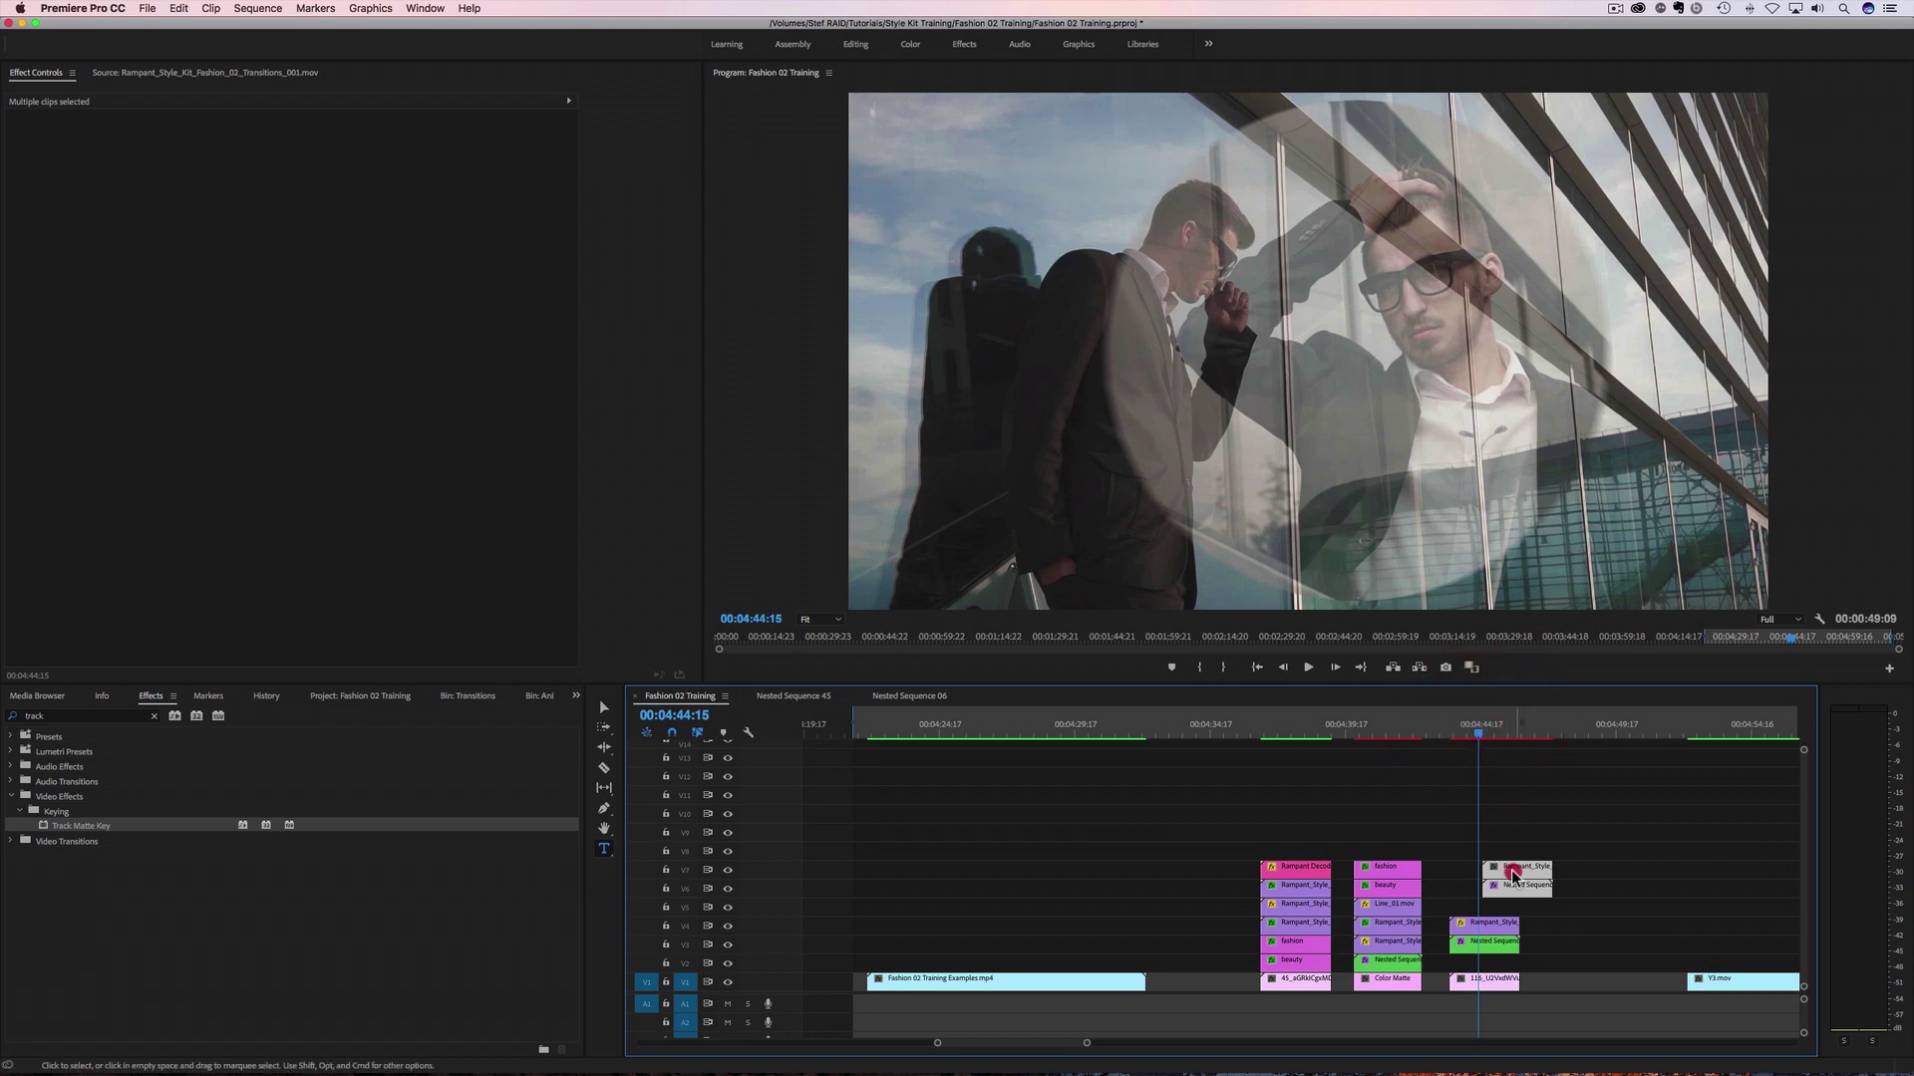
{"action": "left_click_drag", "start_coordinate": [1512, 875], "coordinate": [1507, 875]}
{"action": "left_click_drag", "start_coordinate": [1478, 739], "coordinate": [1442, 745]}
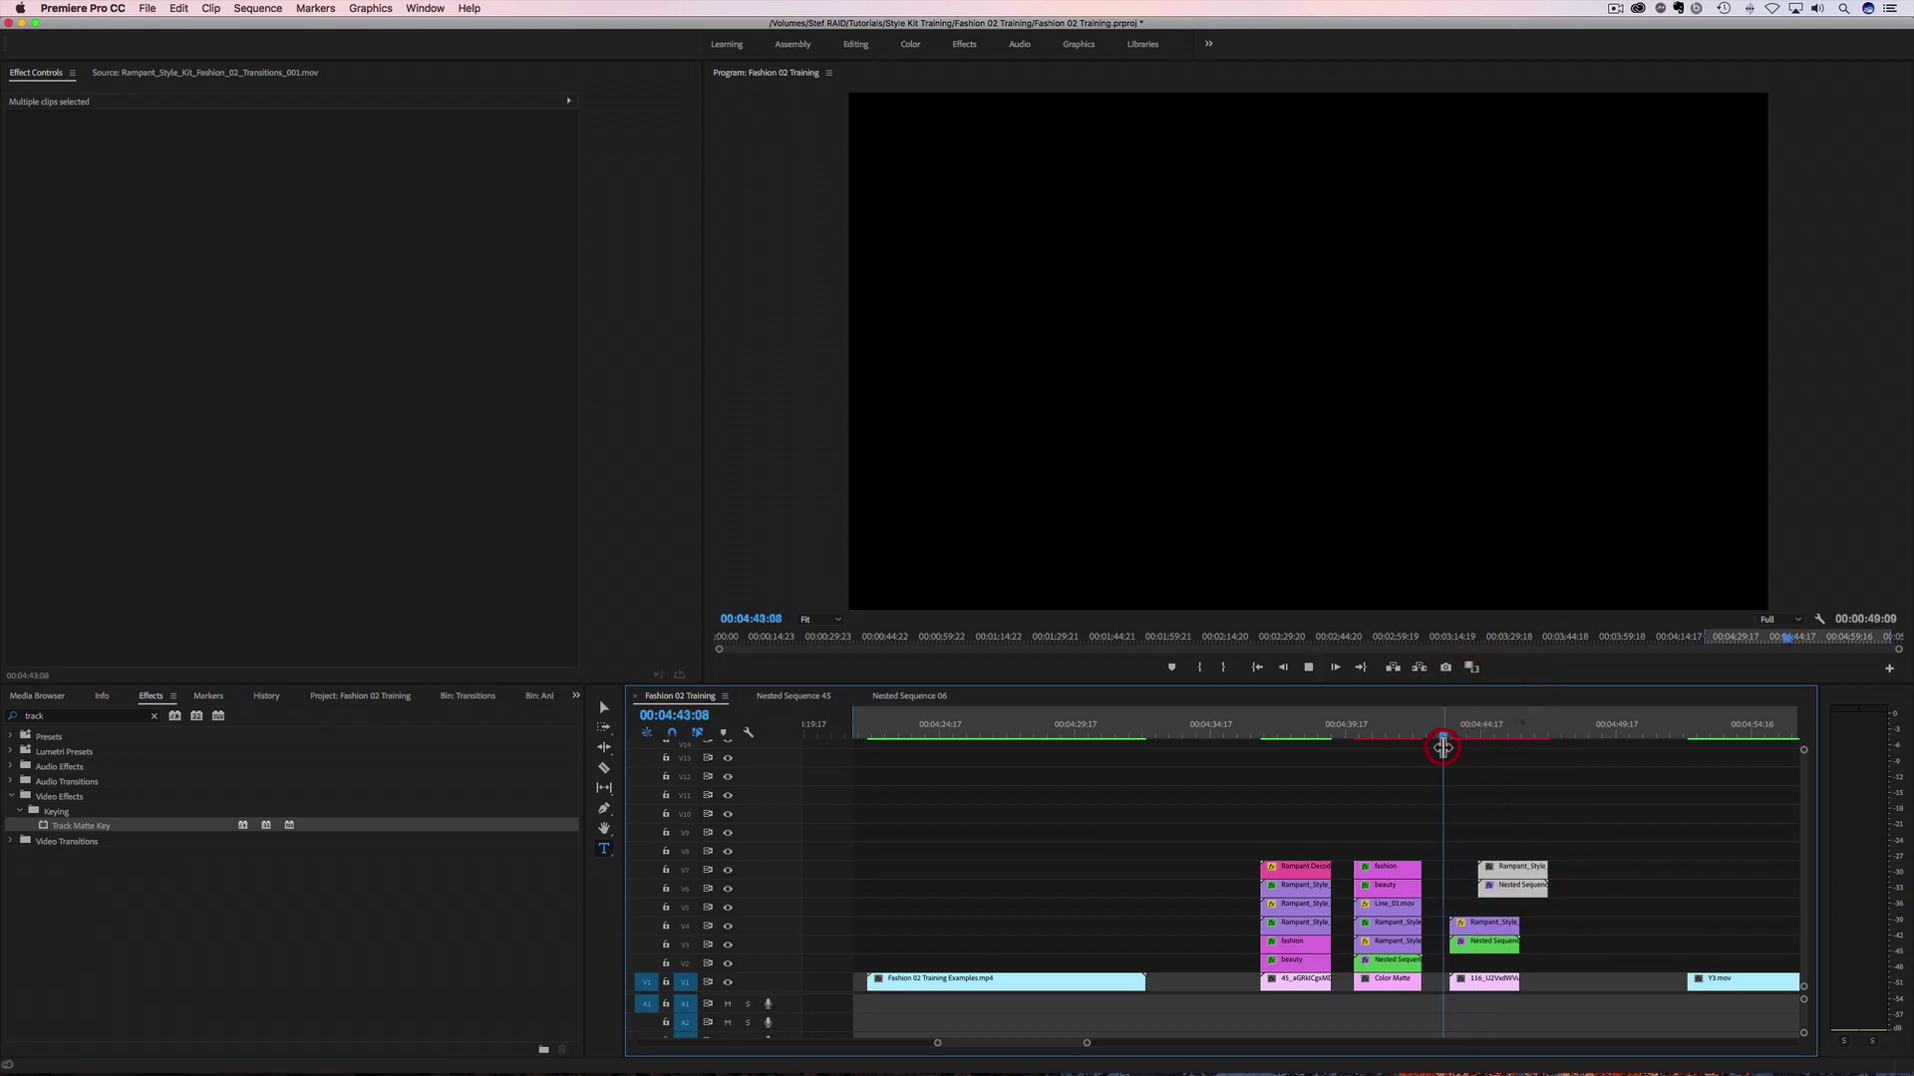
{"action": "key", "text": "space"}
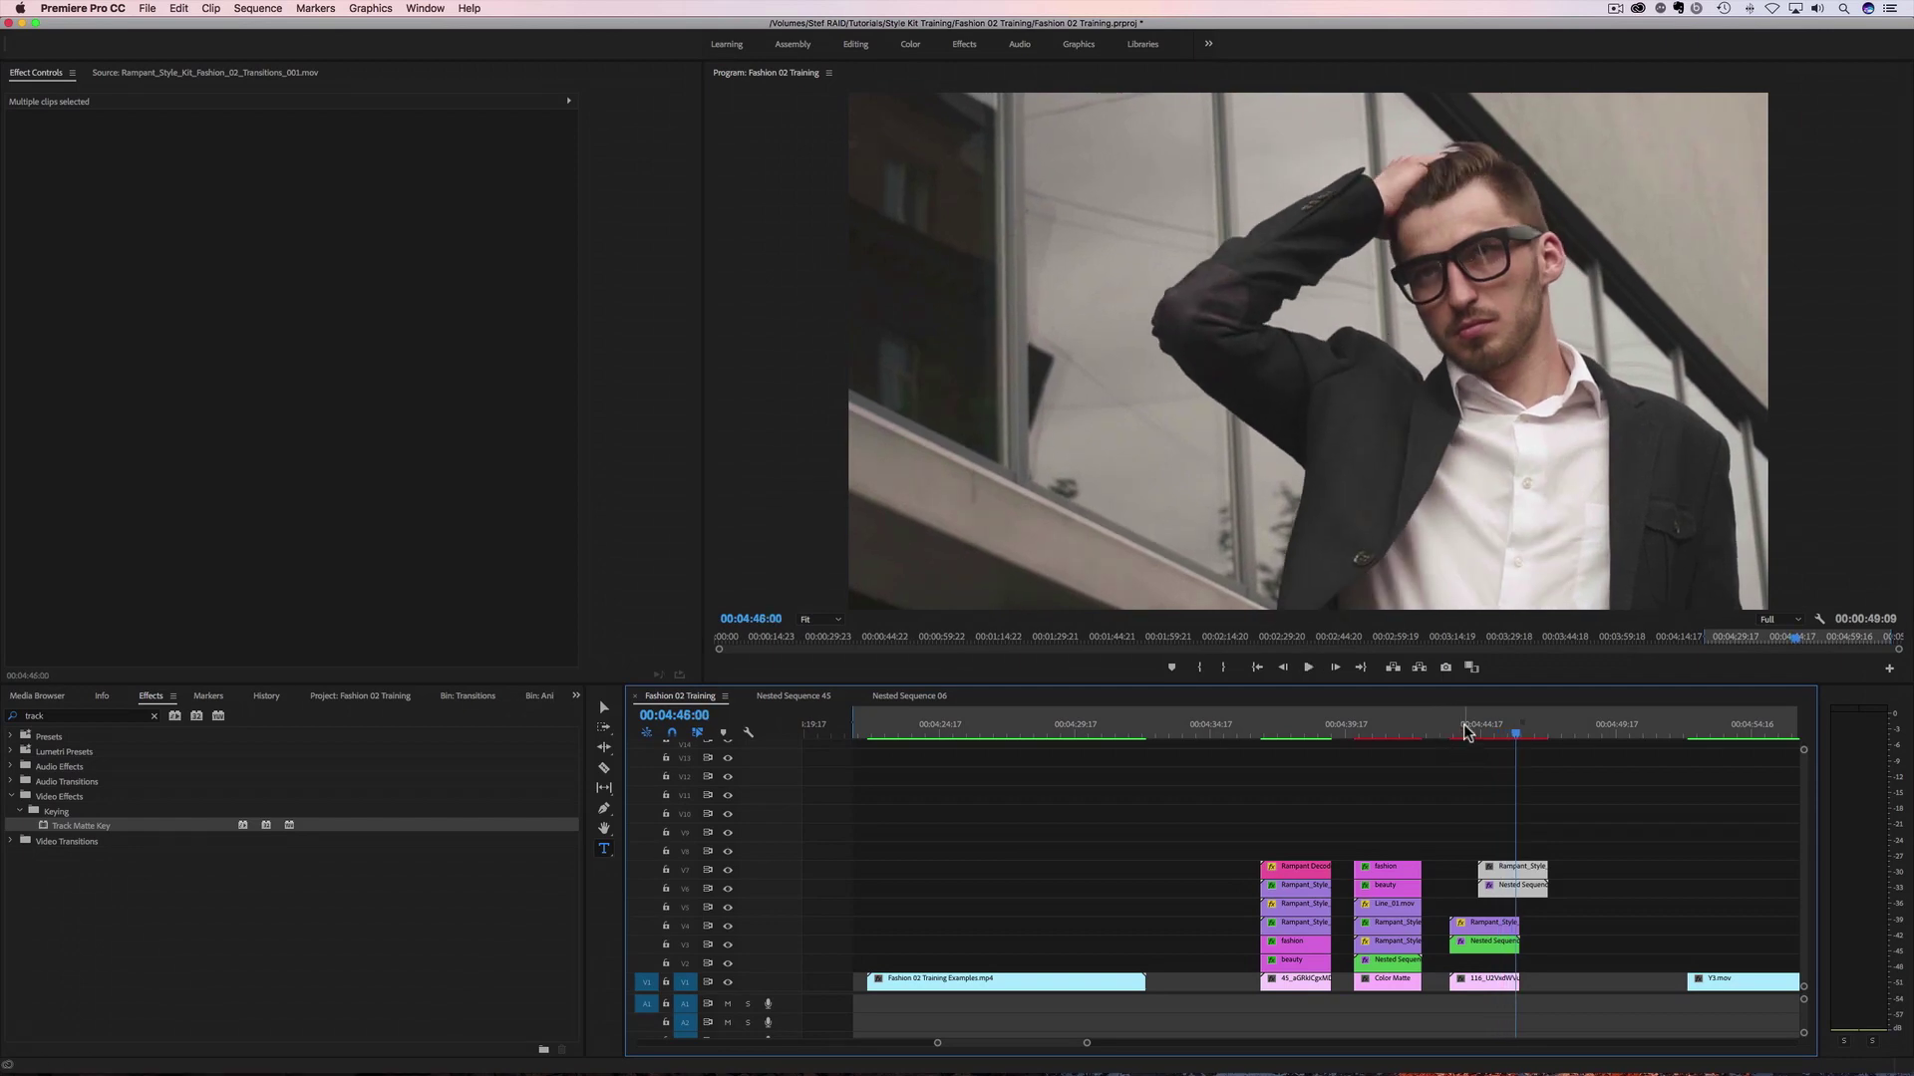
{"action": "left_click", "coordinate": [1444, 737]}
{"action": "key", "text": "space"}
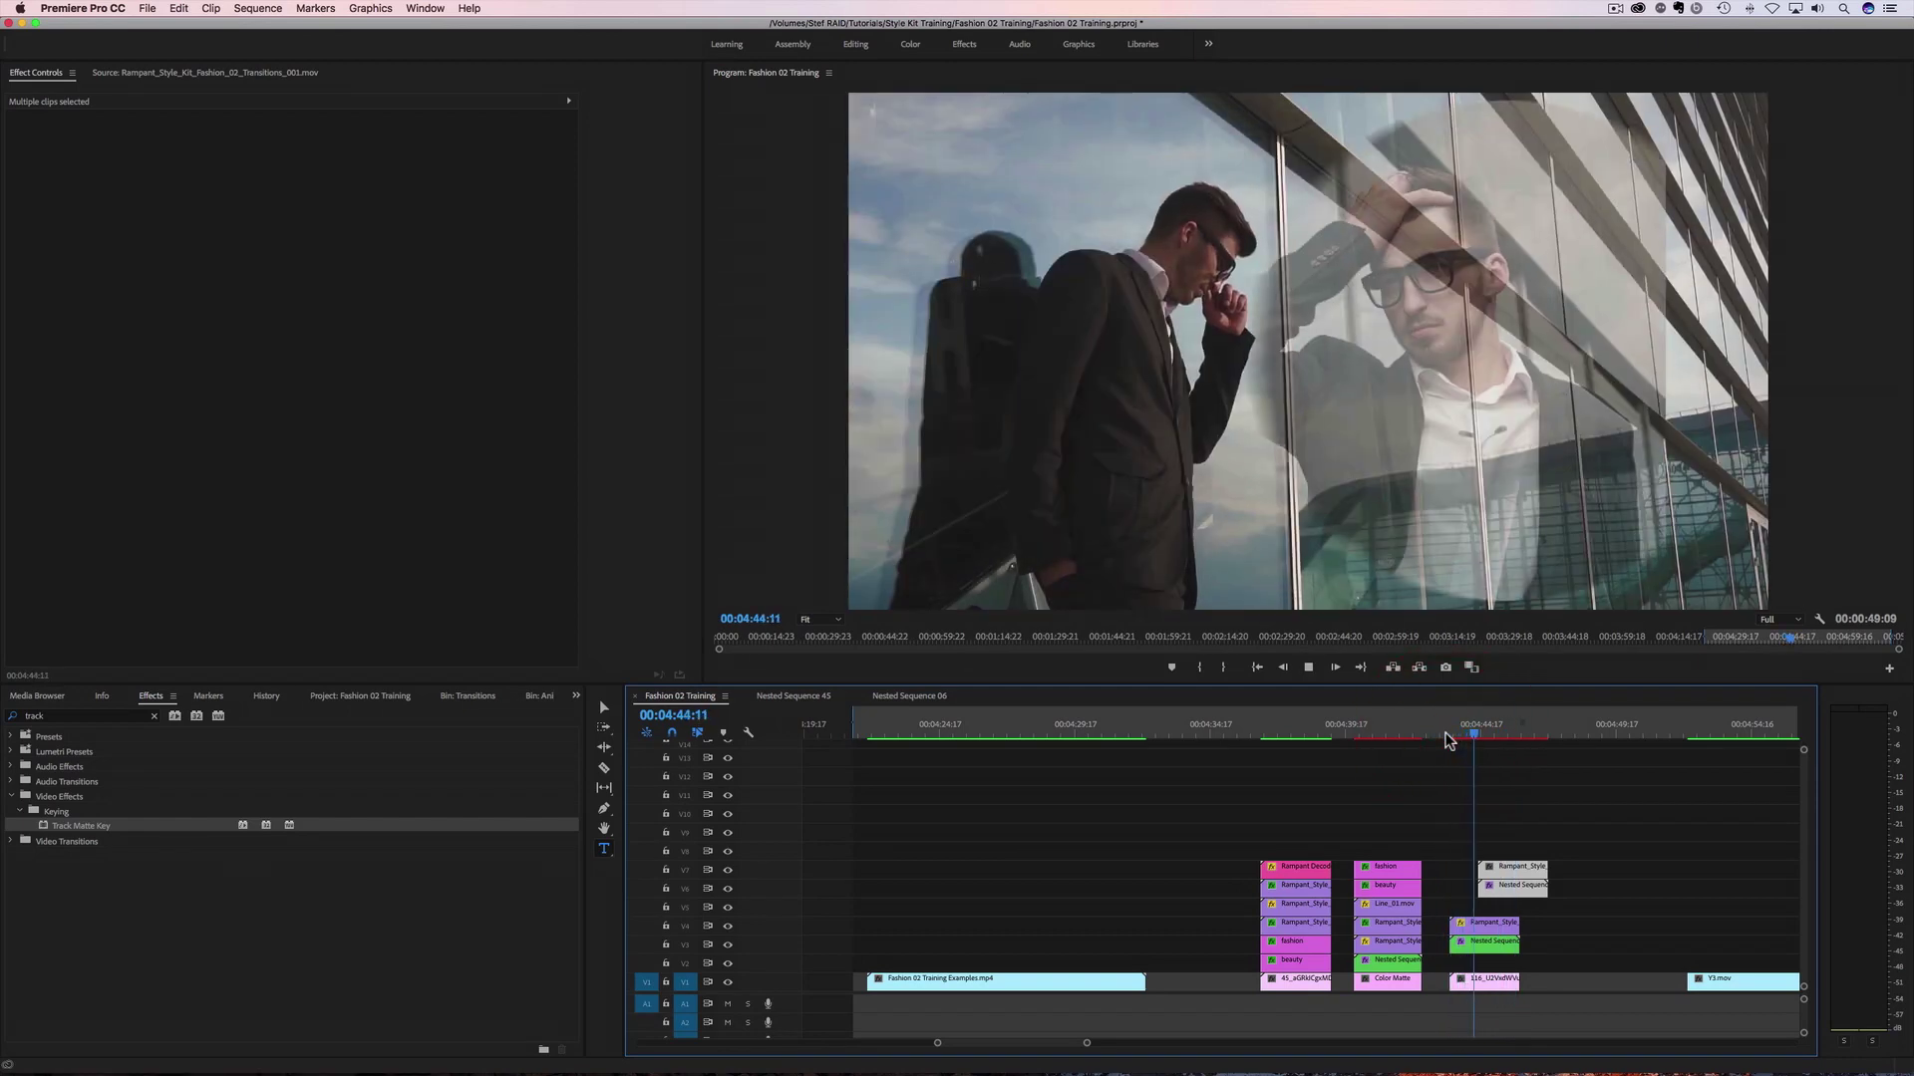
{"action": "key", "text": "space"}
{"action": "left_click", "coordinate": [1442, 737]}
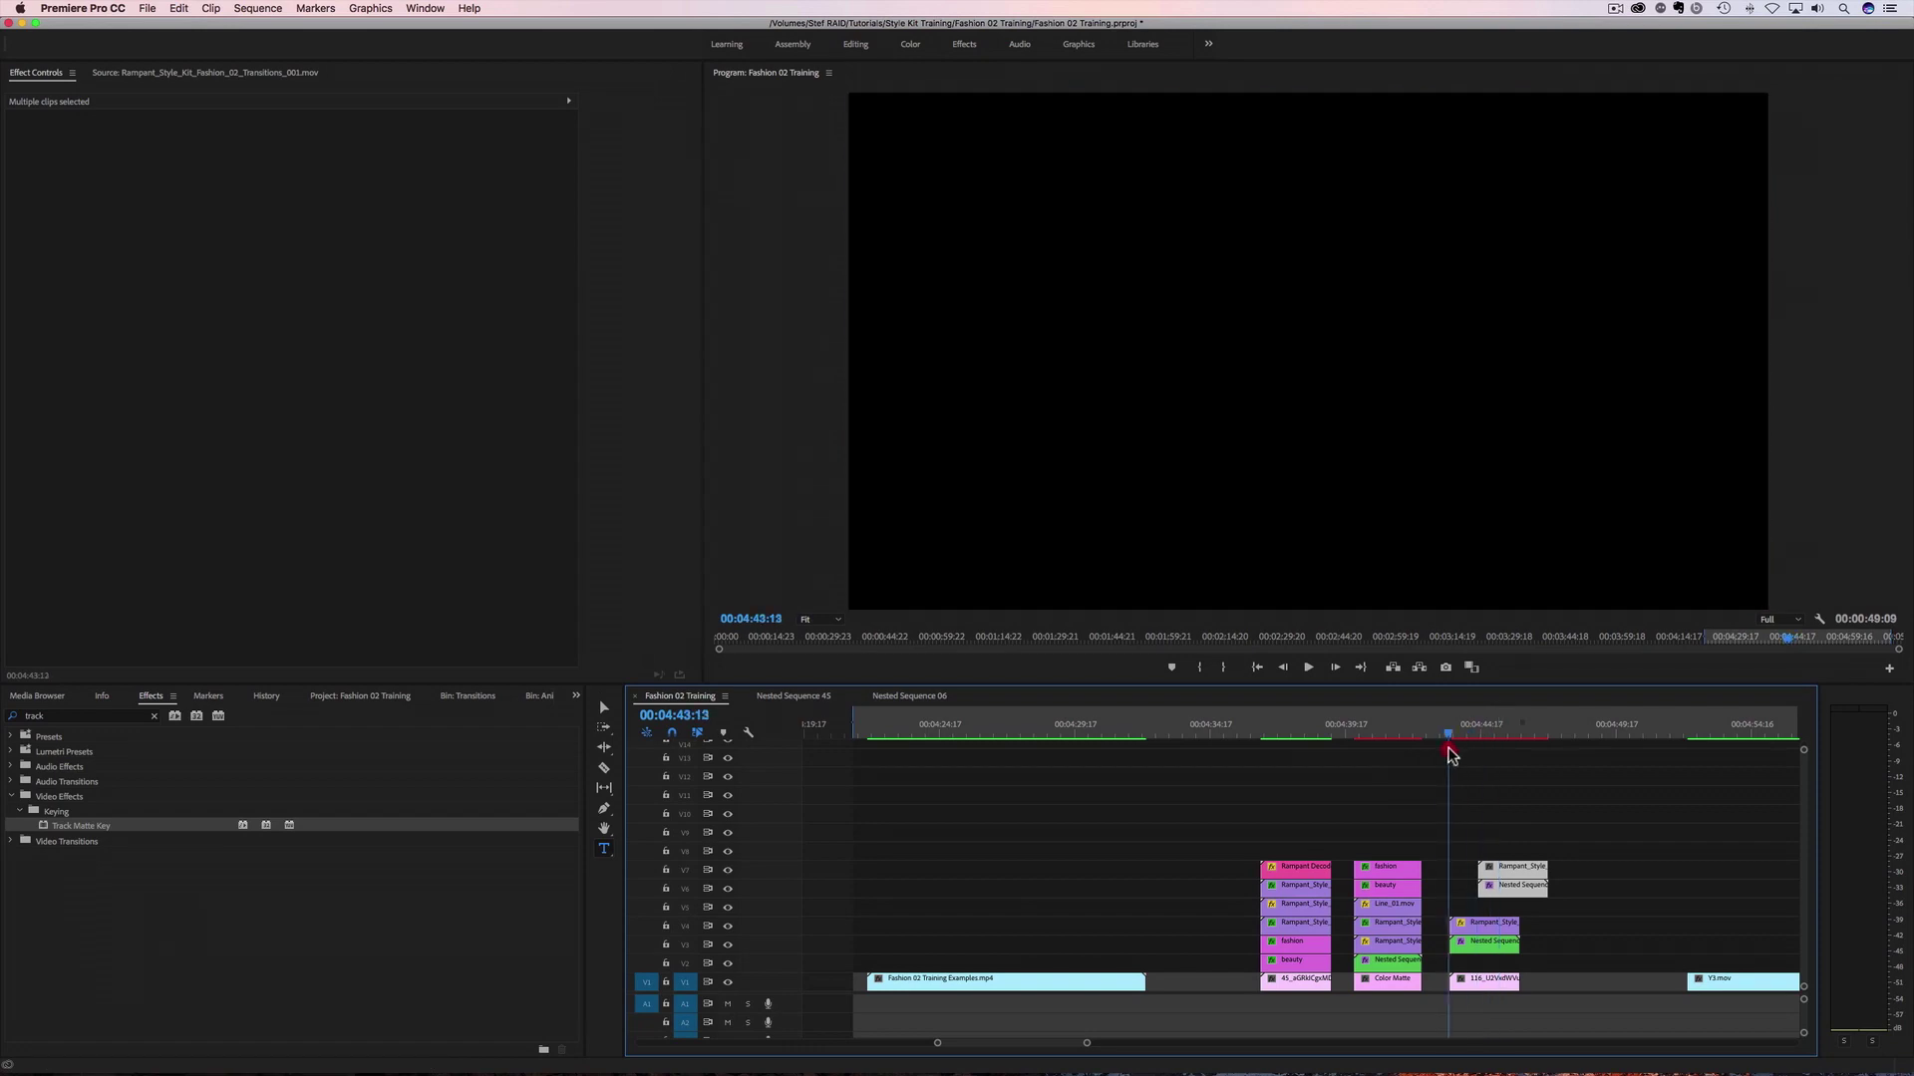
Trim the ends of the V6 nest and V7 transition to the third layout's end and play the result.
{"action": "left_click_drag", "start_coordinate": [1546, 870], "coordinate": [1519, 870]}
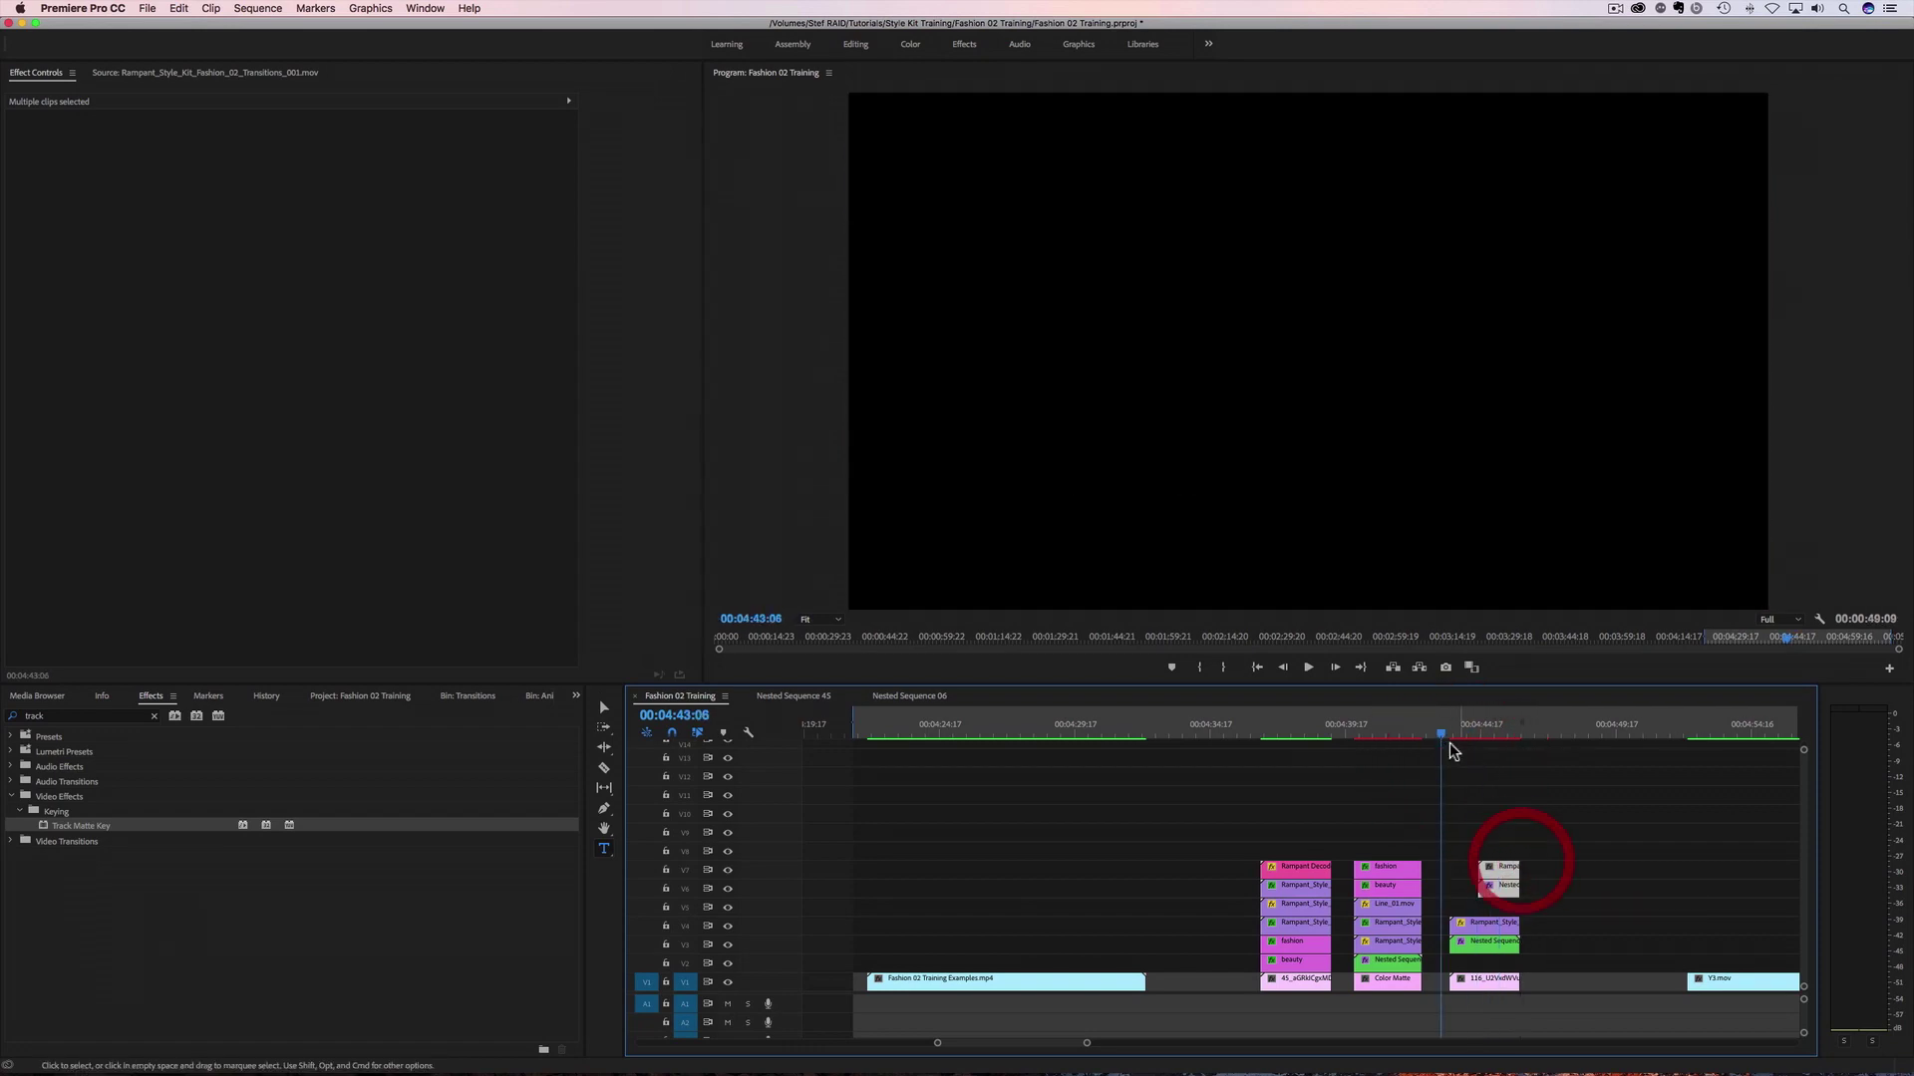
{"action": "left_click", "coordinate": [1438, 737]}
{"action": "key", "text": "space"}
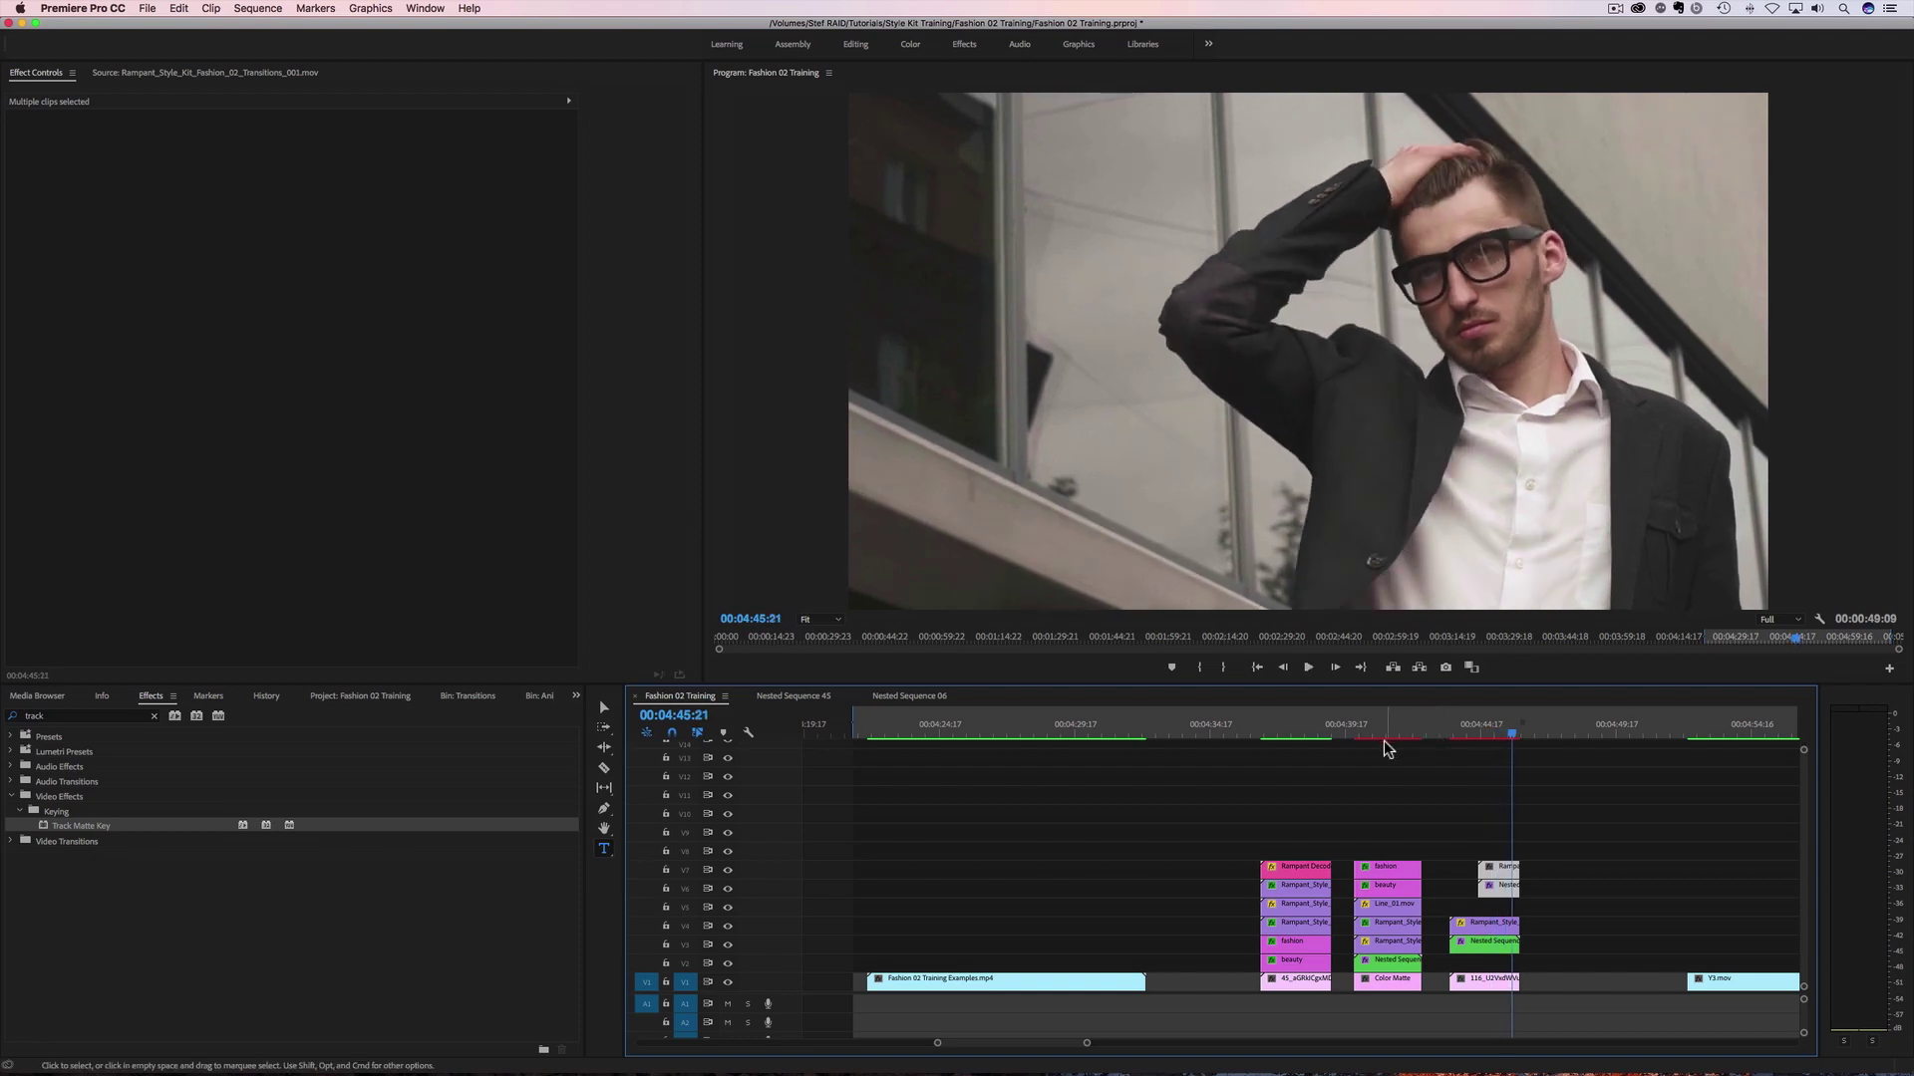
Move the Y3.mov clip on V1 closer to the third layout and review its footage for usable moments.
{"action": "scroll", "coordinate": [1427, 795], "scroll_direction": "right", "scroll_amount": 3}
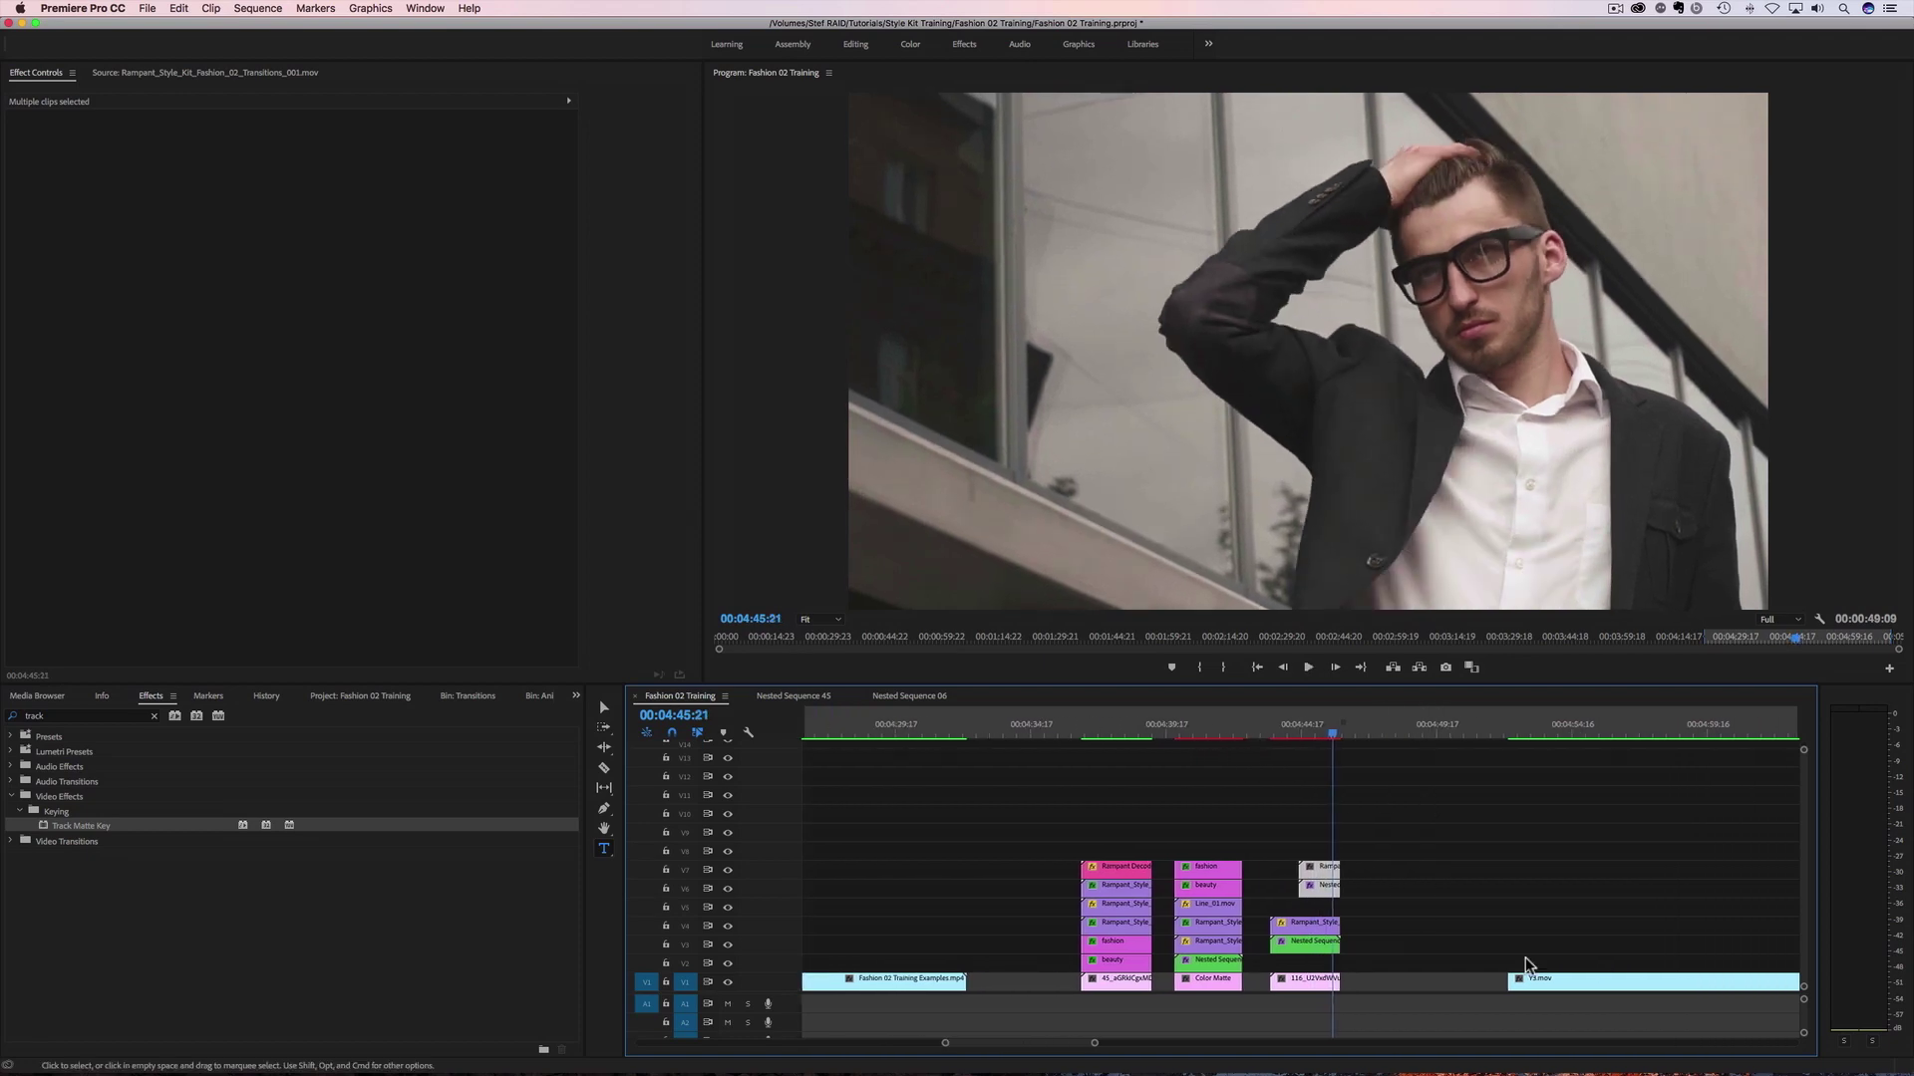
{"action": "left_click_drag", "start_coordinate": [1524, 981], "coordinate": [1429, 983]}
{"action": "key", "text": "Down"}
{"action": "key", "text": "space"}
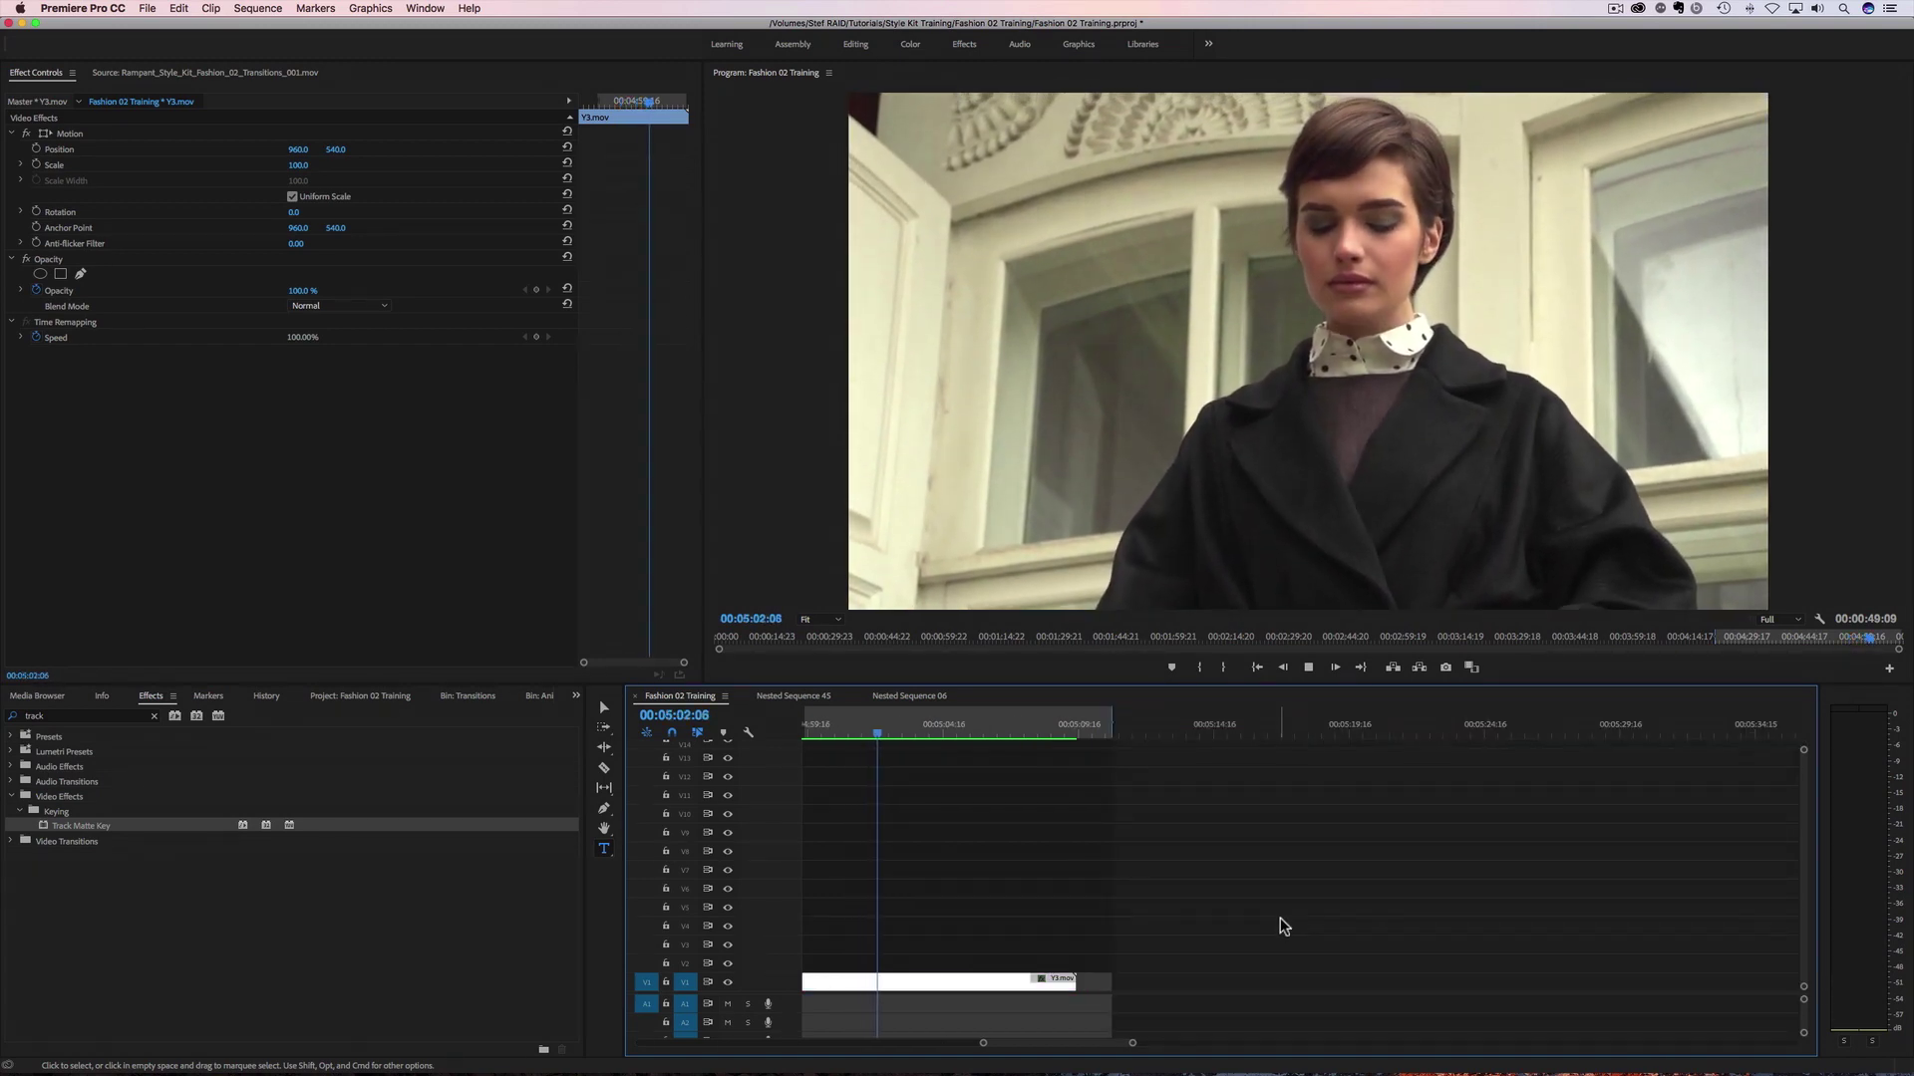
{"action": "left_click_drag", "start_coordinate": [908, 756], "coordinate": [968, 792]}
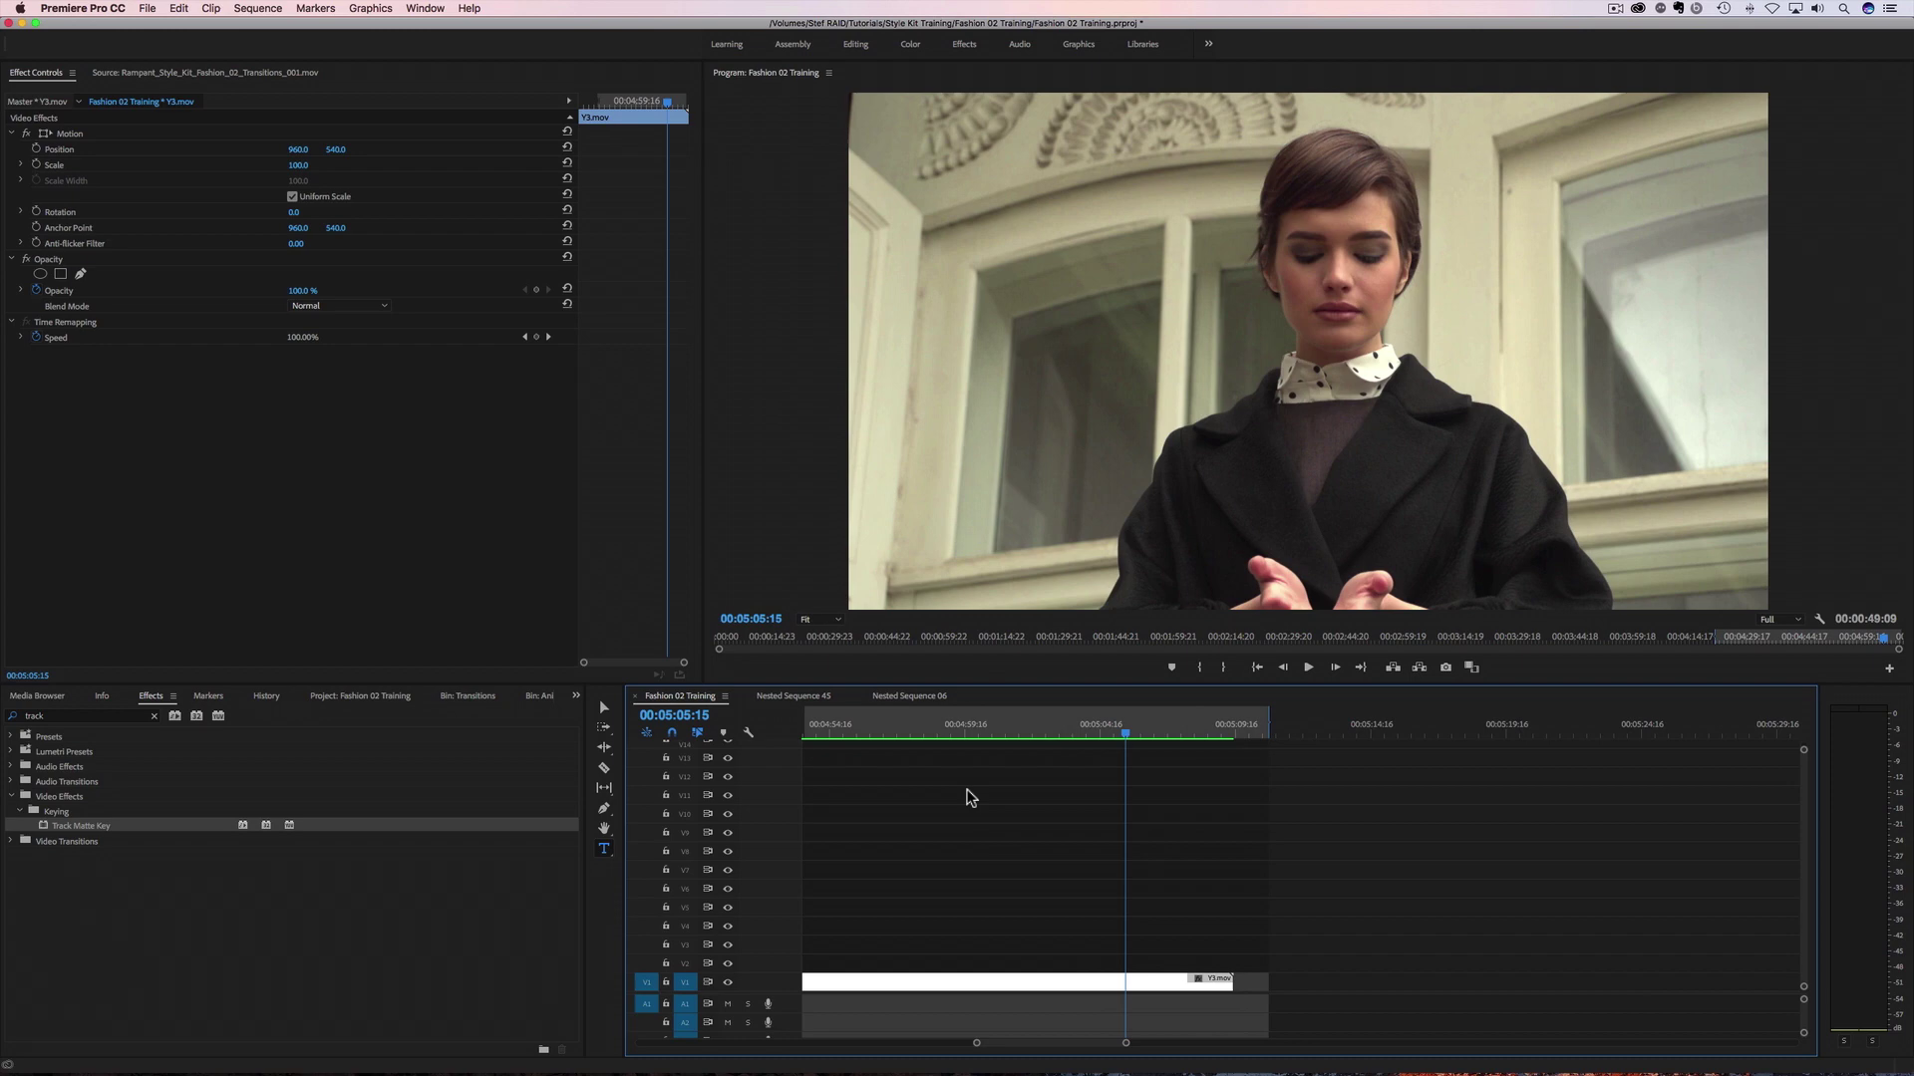
{"action": "scroll", "coordinate": [966, 797], "scroll_direction": "left", "scroll_amount": 5}
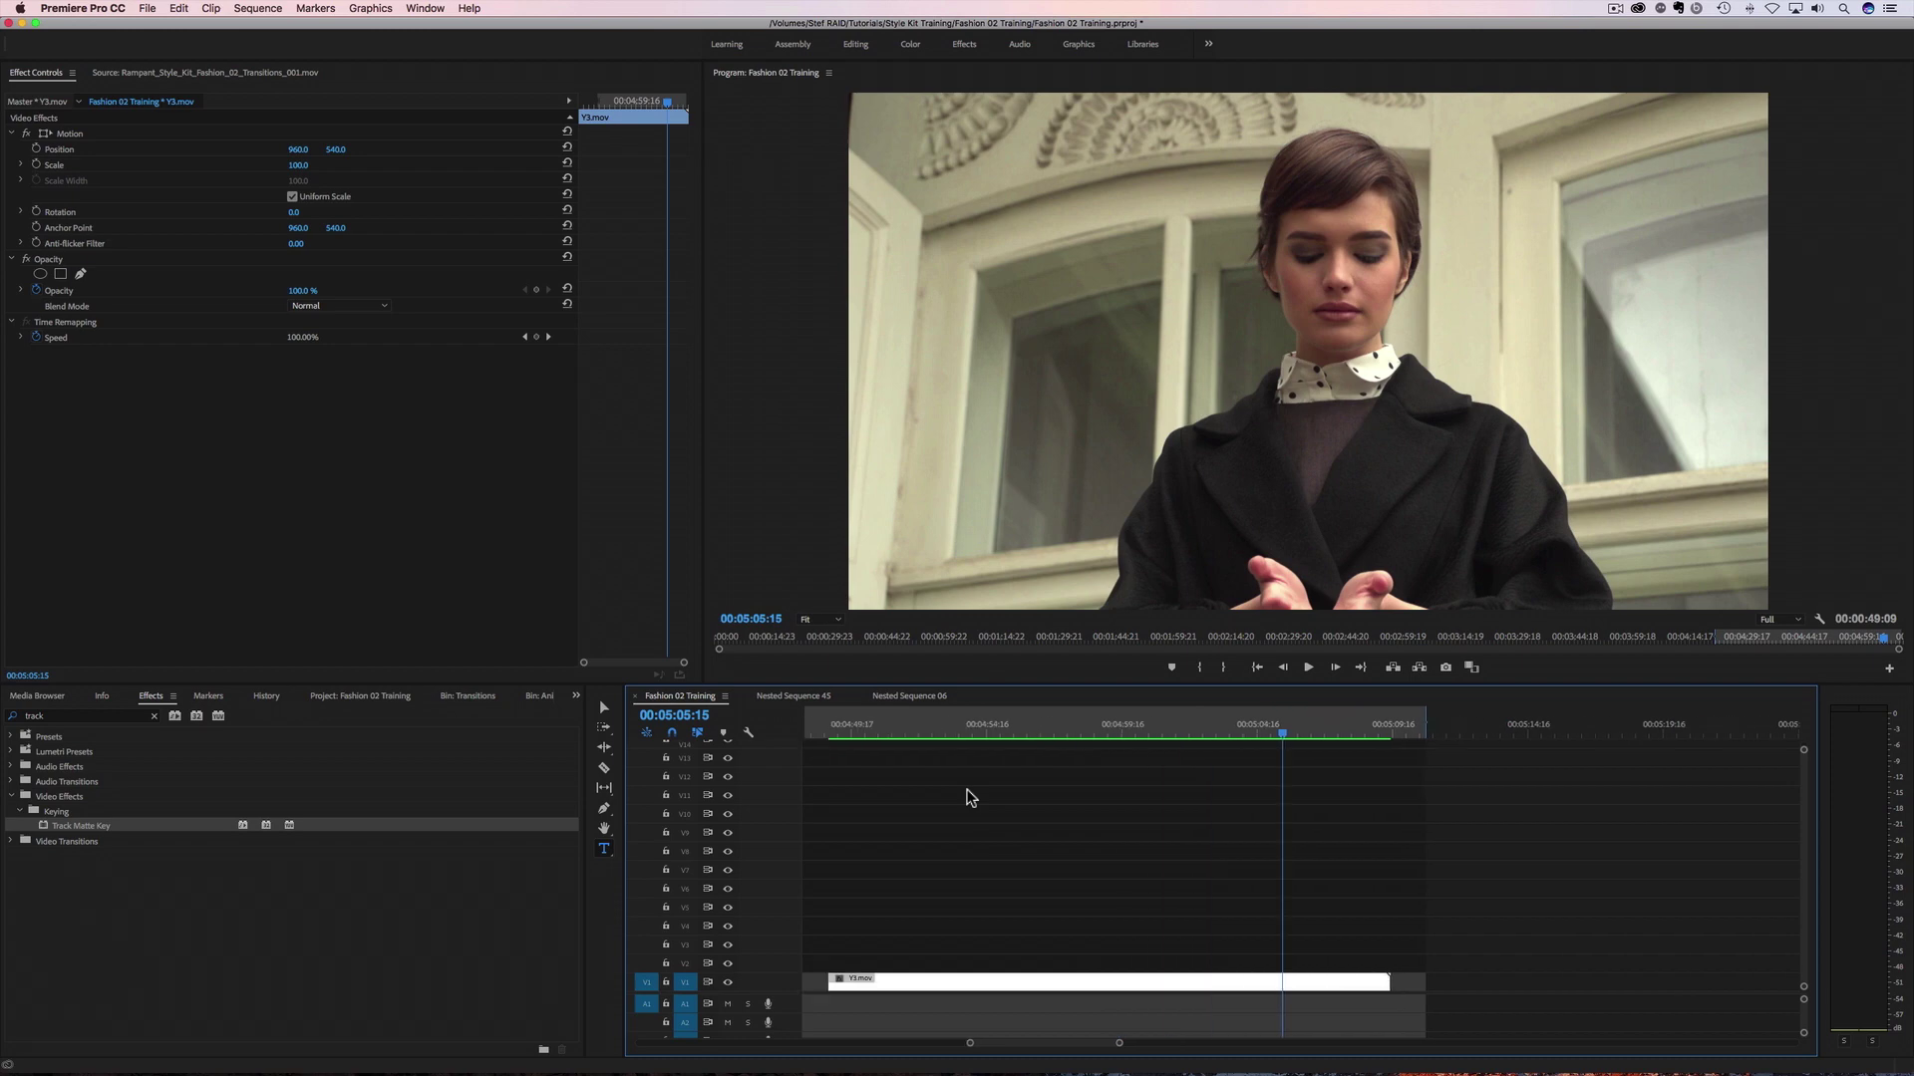
{"action": "left_click_drag", "start_coordinate": [928, 739], "coordinate": [1063, 828]}
Duplicate Y3.mov onto V3, V5 and V7, and slide the three copies aside past the middle of the original.
{"action": "key", "text": "alt"}
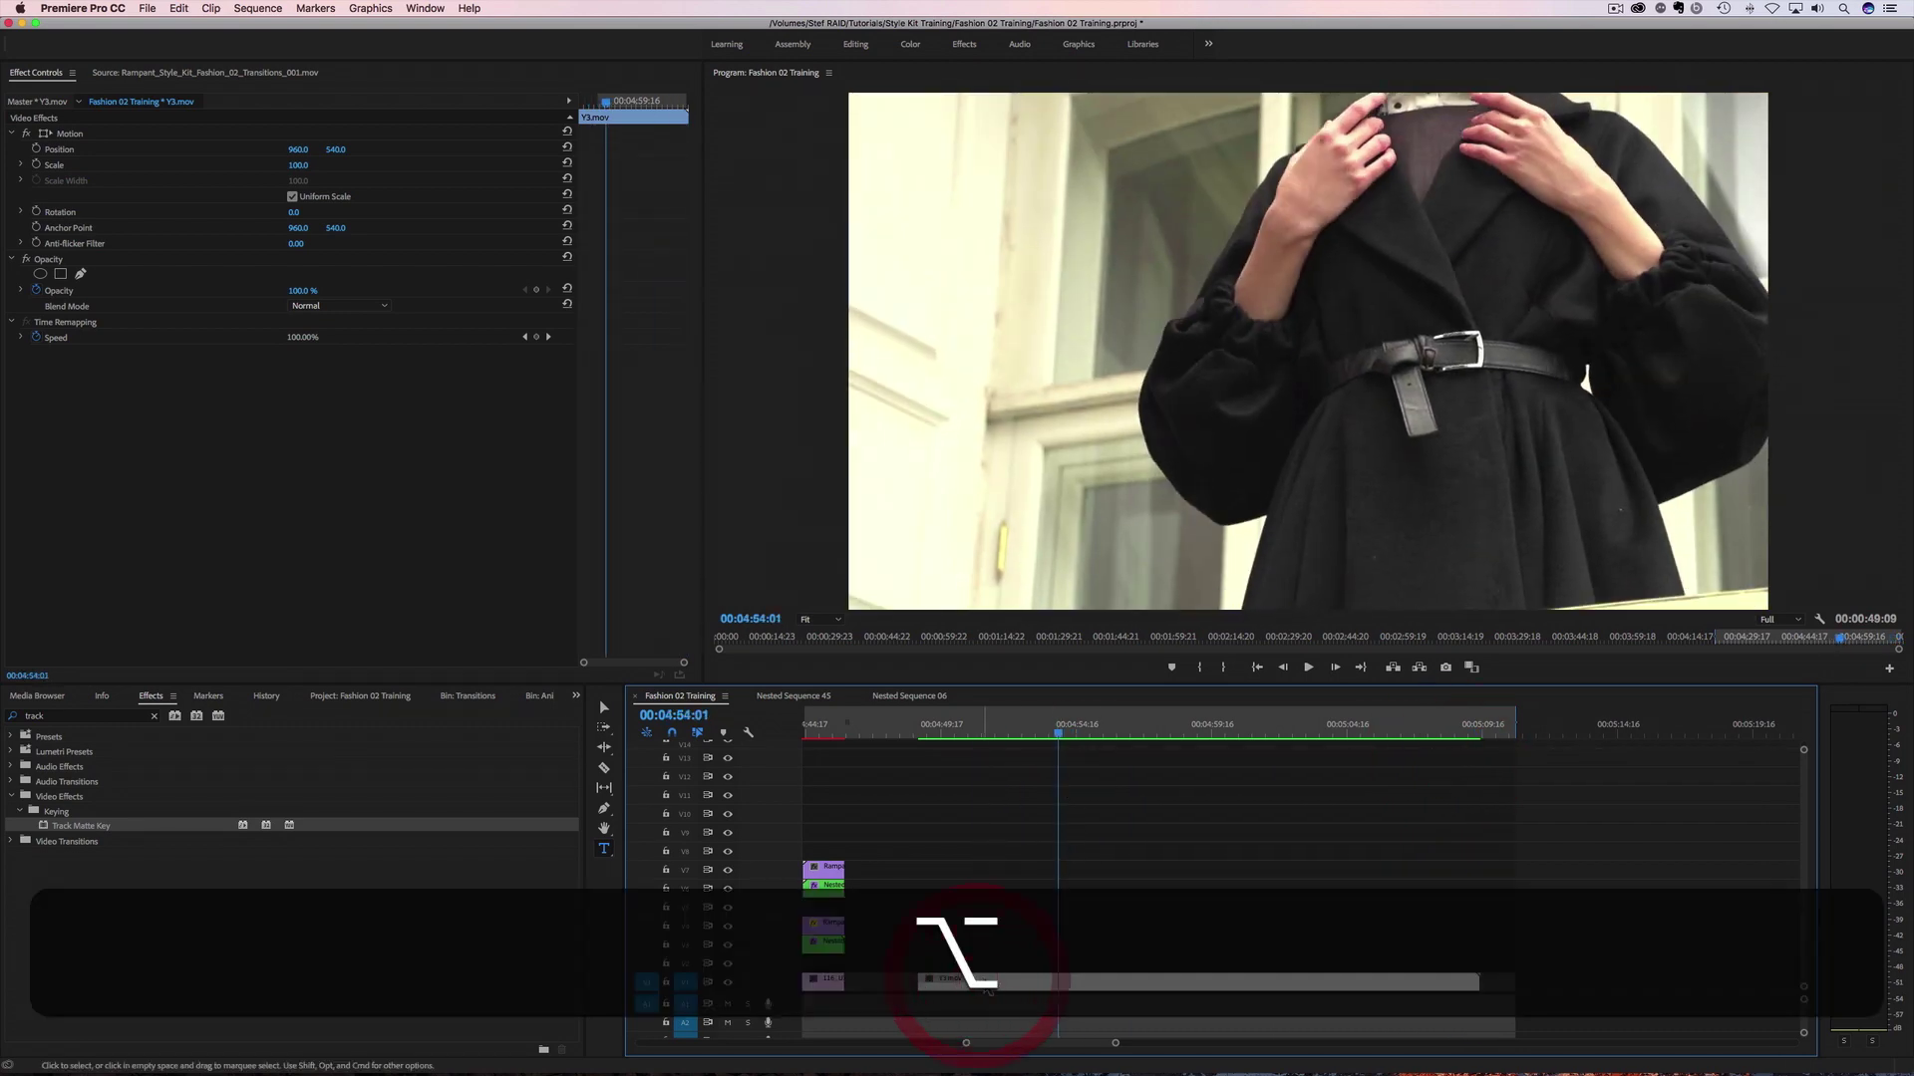
{"action": "left_click_drag", "start_coordinate": [976, 986], "coordinate": [960, 948]}
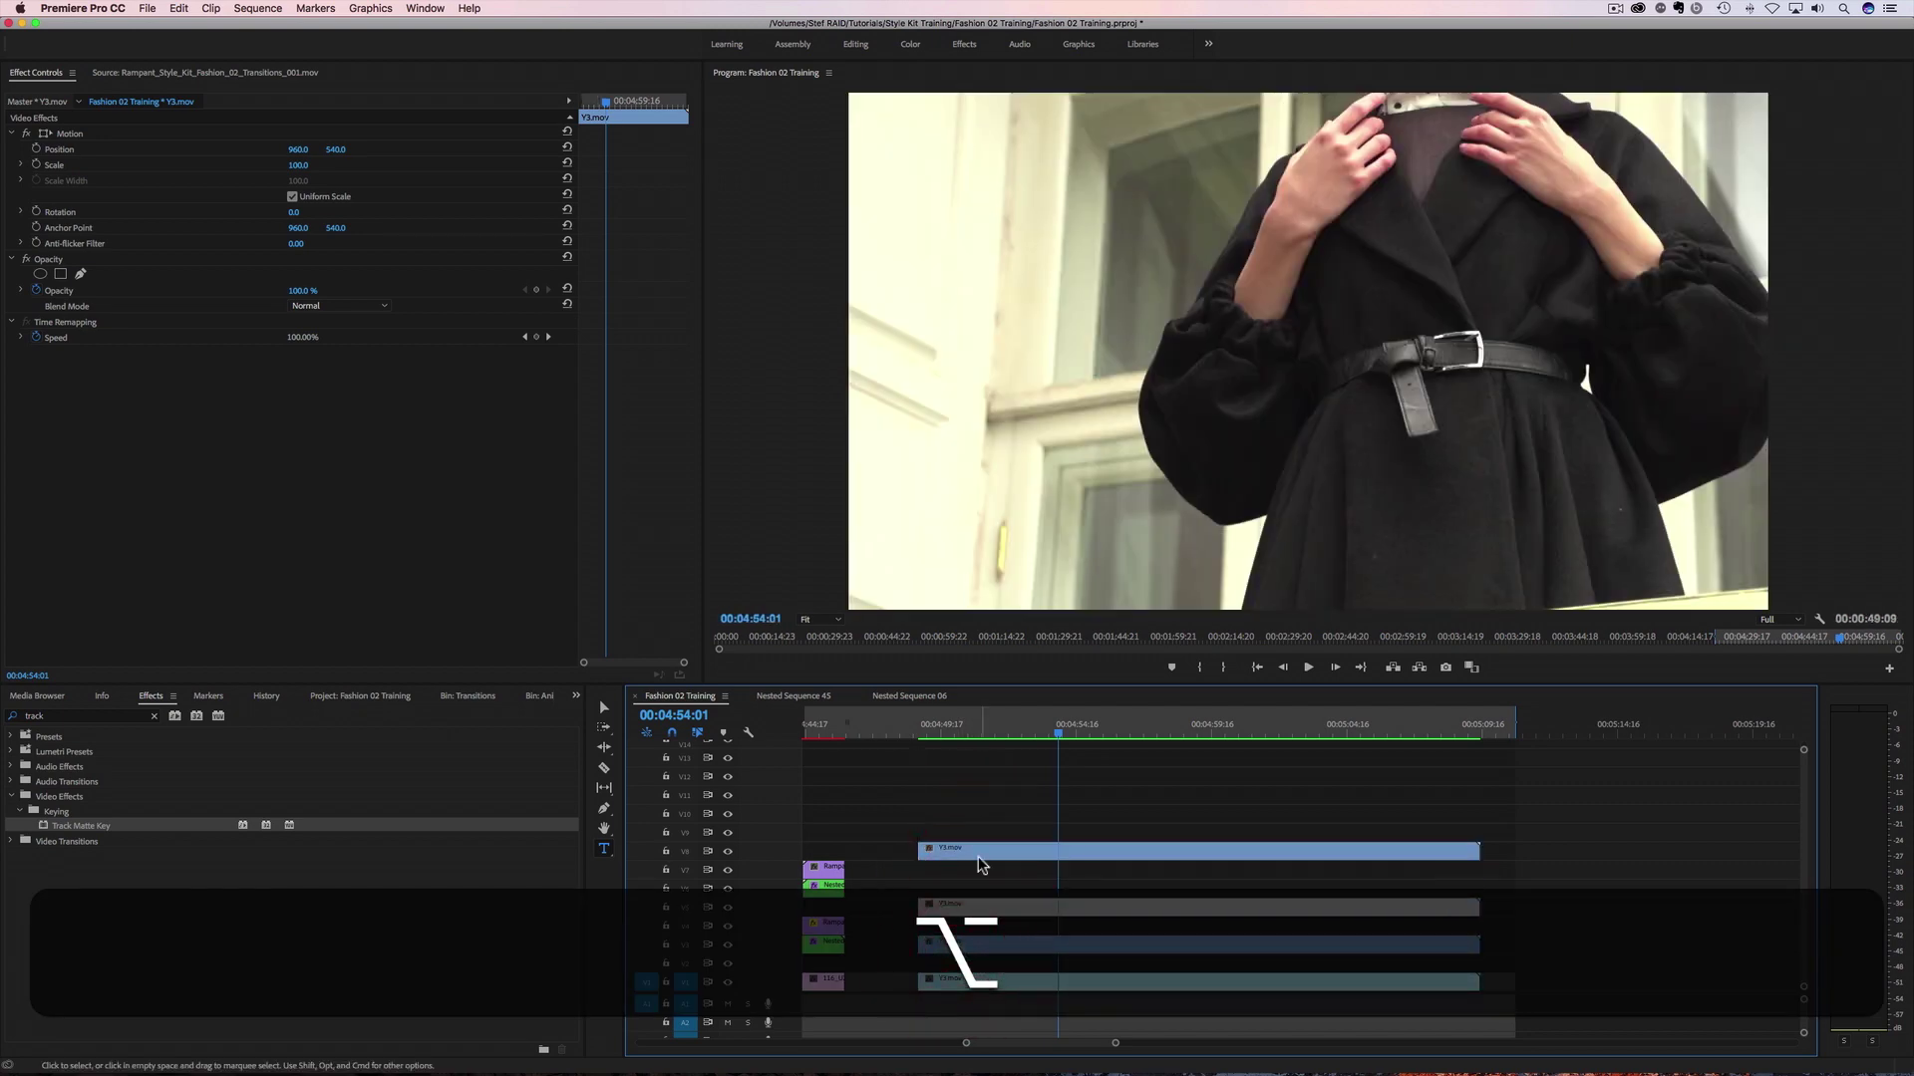
{"action": "left_click_drag", "start_coordinate": [975, 850], "coordinate": [976, 869]}
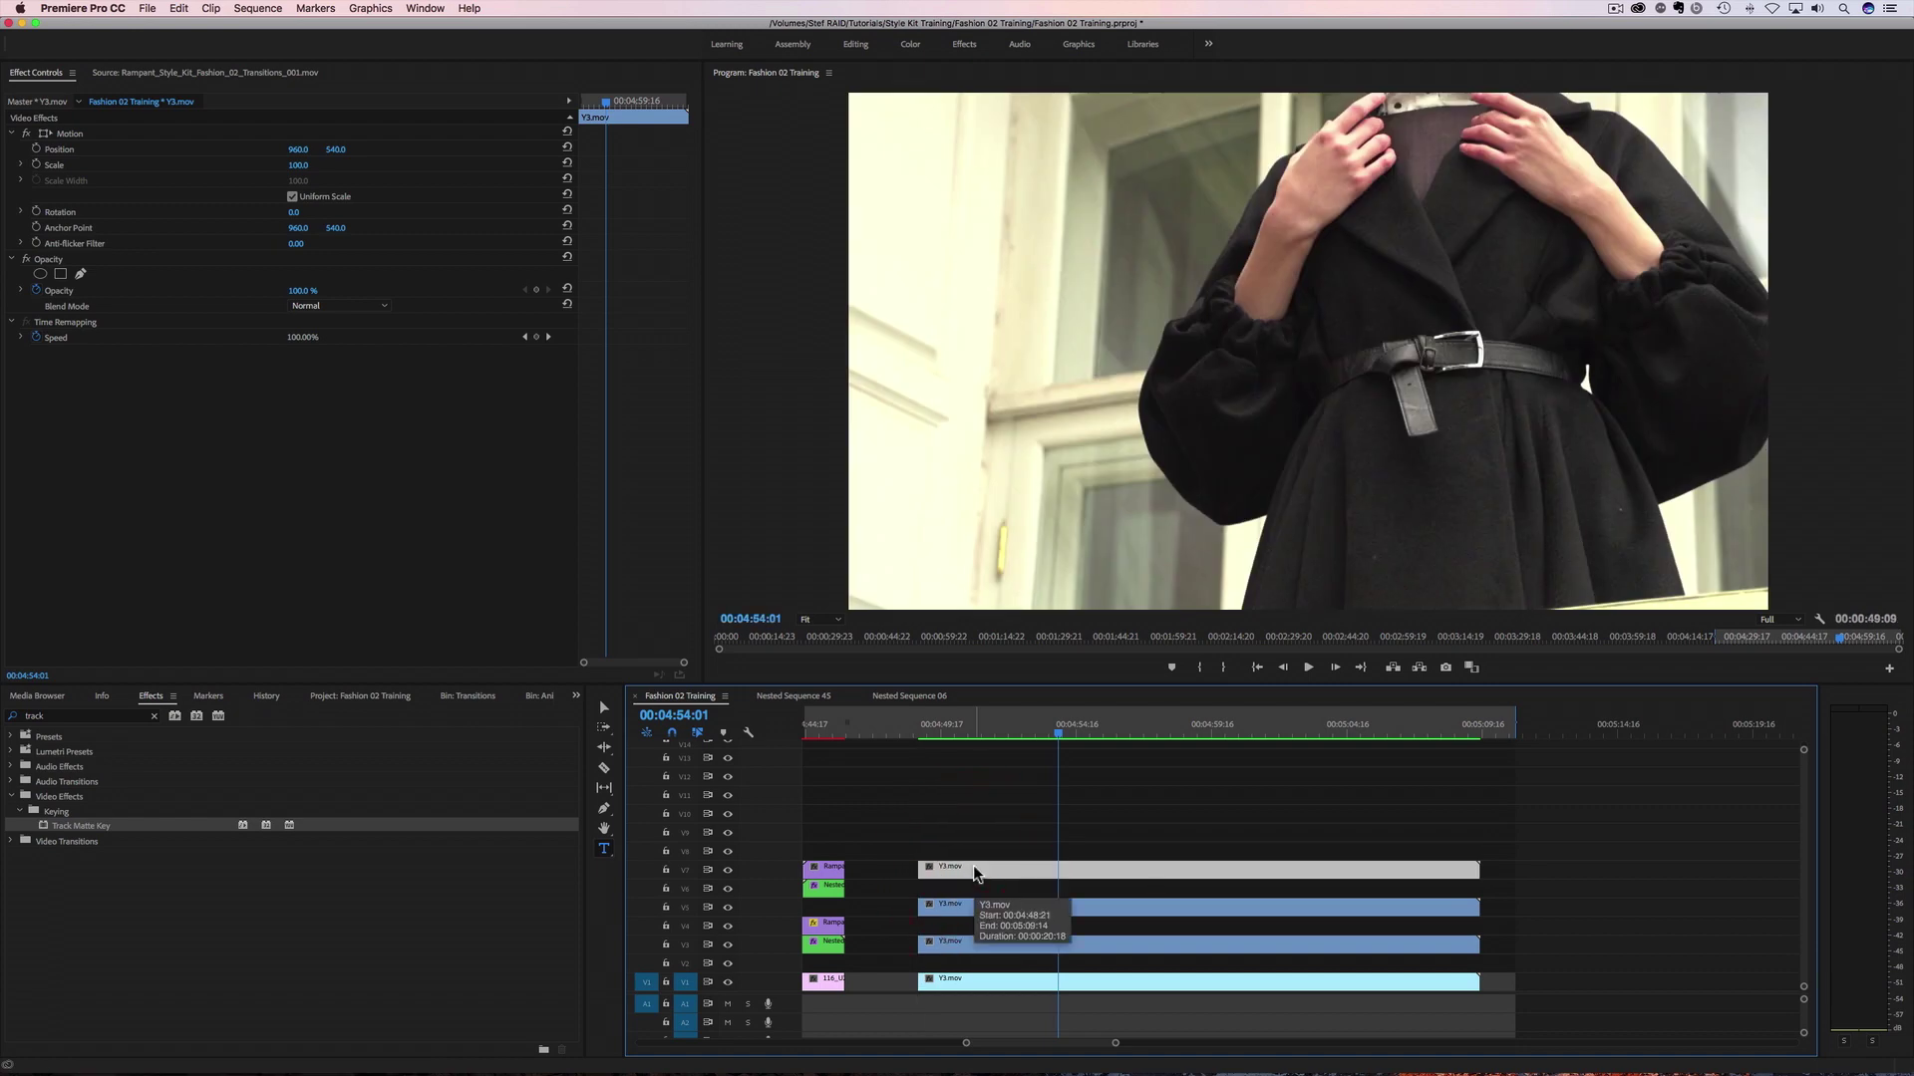
{"action": "left_click_drag", "start_coordinate": [962, 735], "coordinate": [1388, 944]}
Scrub through the V1 clip and reposition the V3 copy of Y3.mov to start at 00:04:54:23.
{"action": "left_click", "coordinate": [1038, 753]}
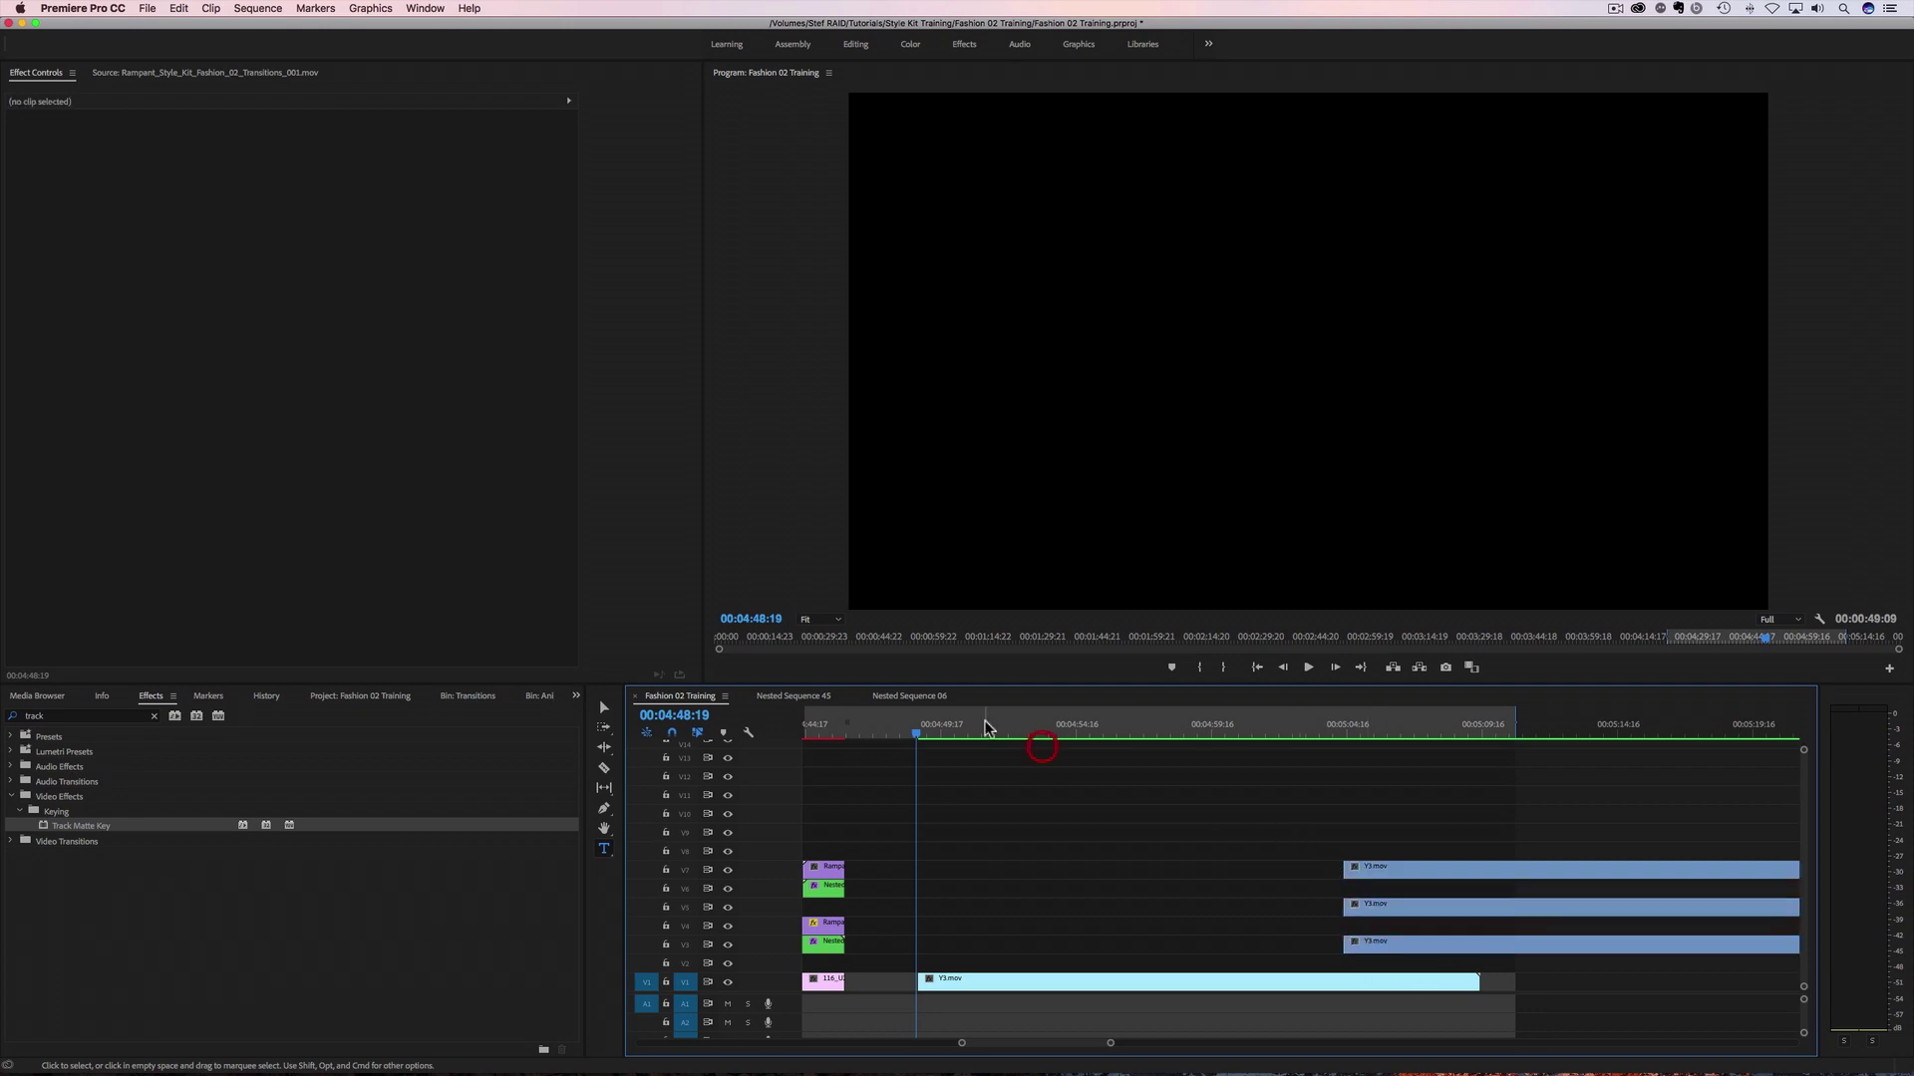
{"action": "left_click_drag", "start_coordinate": [919, 740], "coordinate": [1082, 762]}
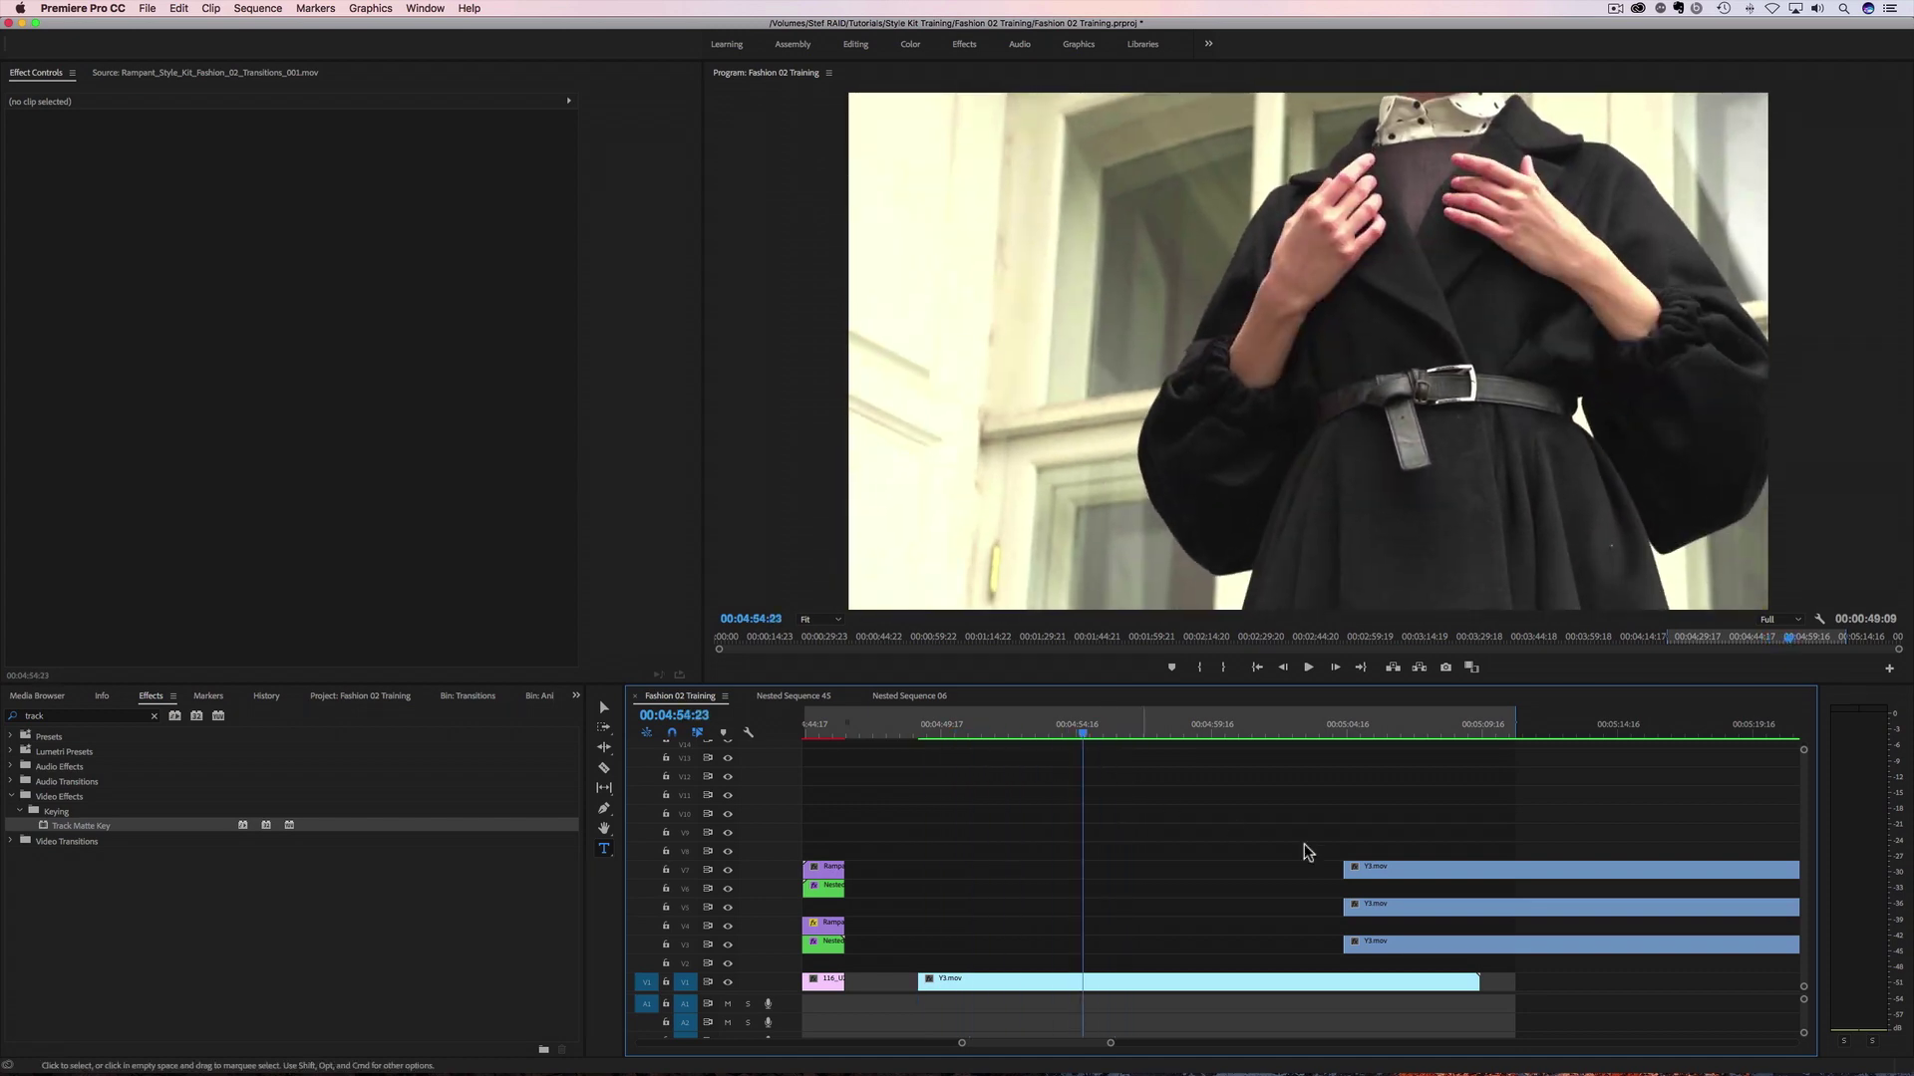
{"action": "left_click_drag", "start_coordinate": [1393, 954], "coordinate": [1127, 945]}
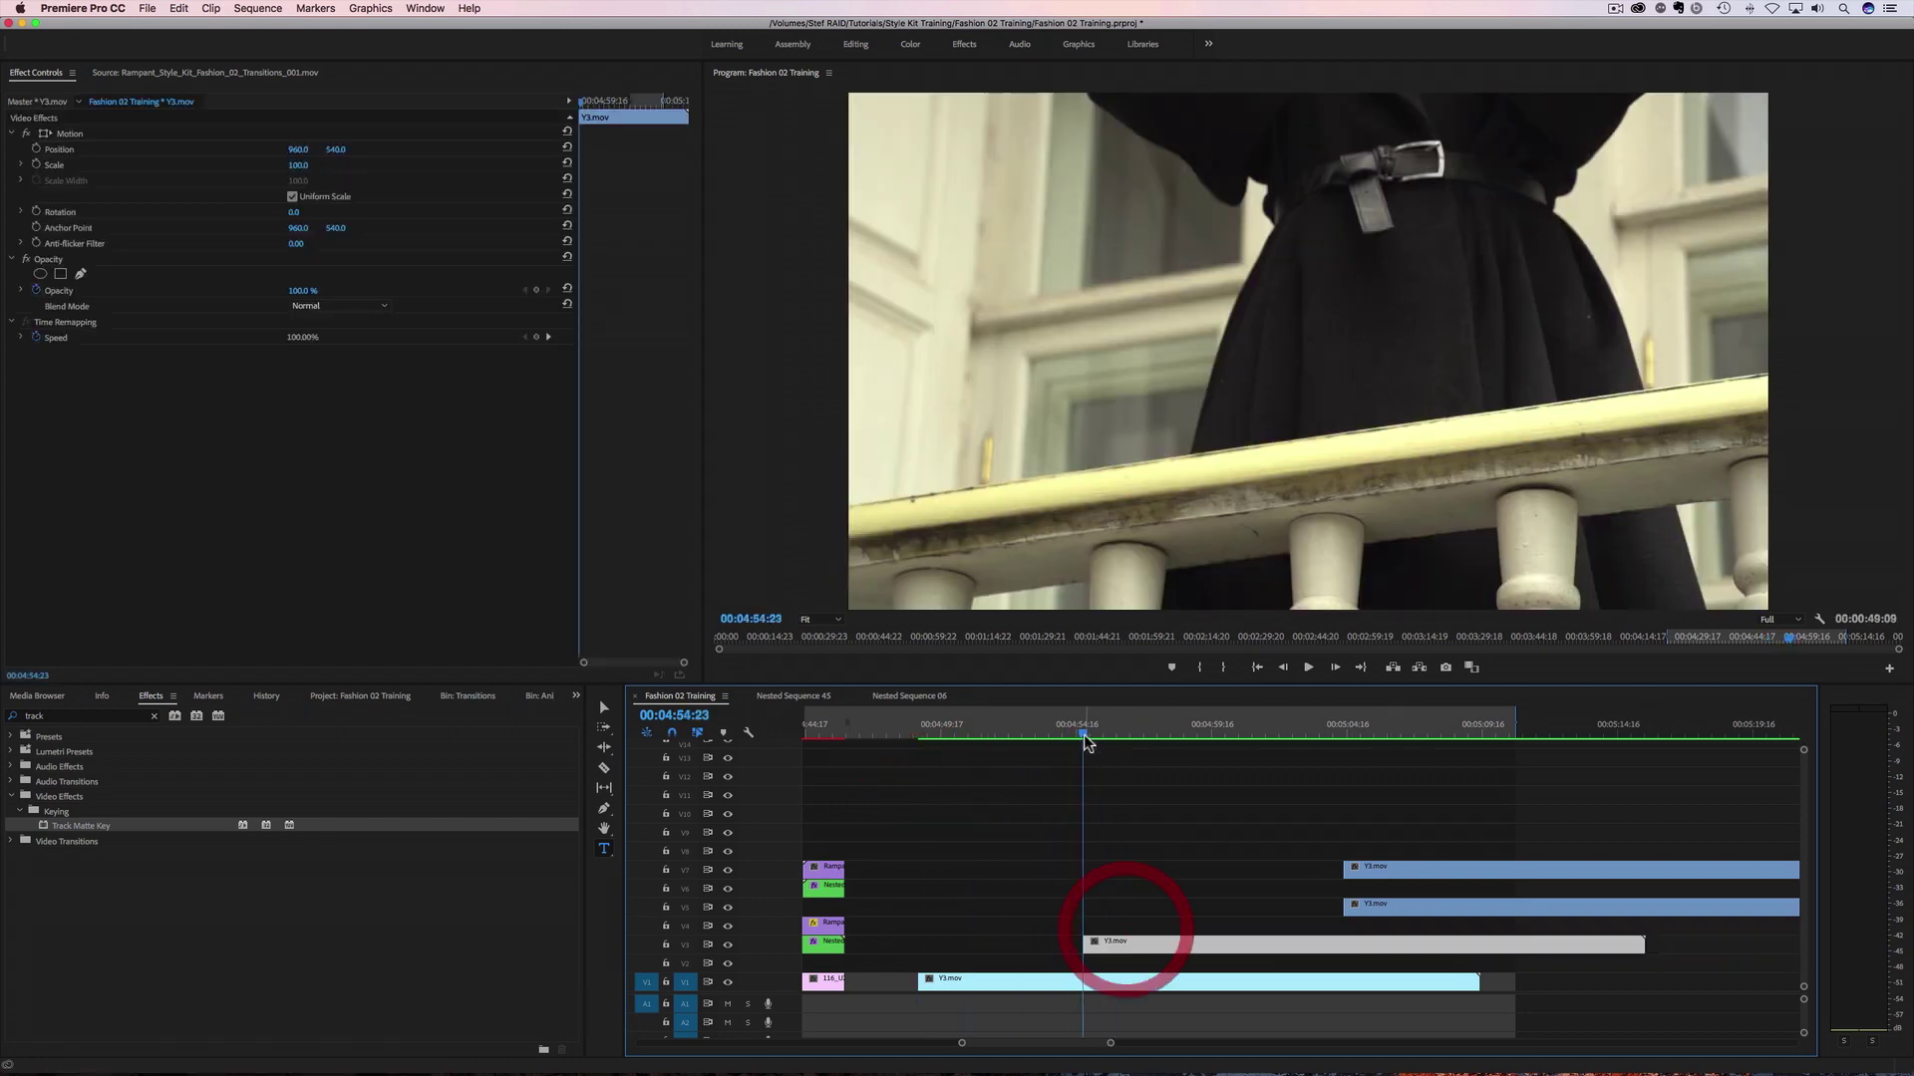
{"action": "mouse_move", "coordinate": [1084, 735]}
{"action": "left_mouse_down"}
{"action": "mouse_move", "coordinate": [1214, 744]}
{"action": "mouse_move", "coordinate": [910, 761]}
{"action": "mouse_move", "coordinate": [1056, 760]}
{"action": "left_mouse_up"}
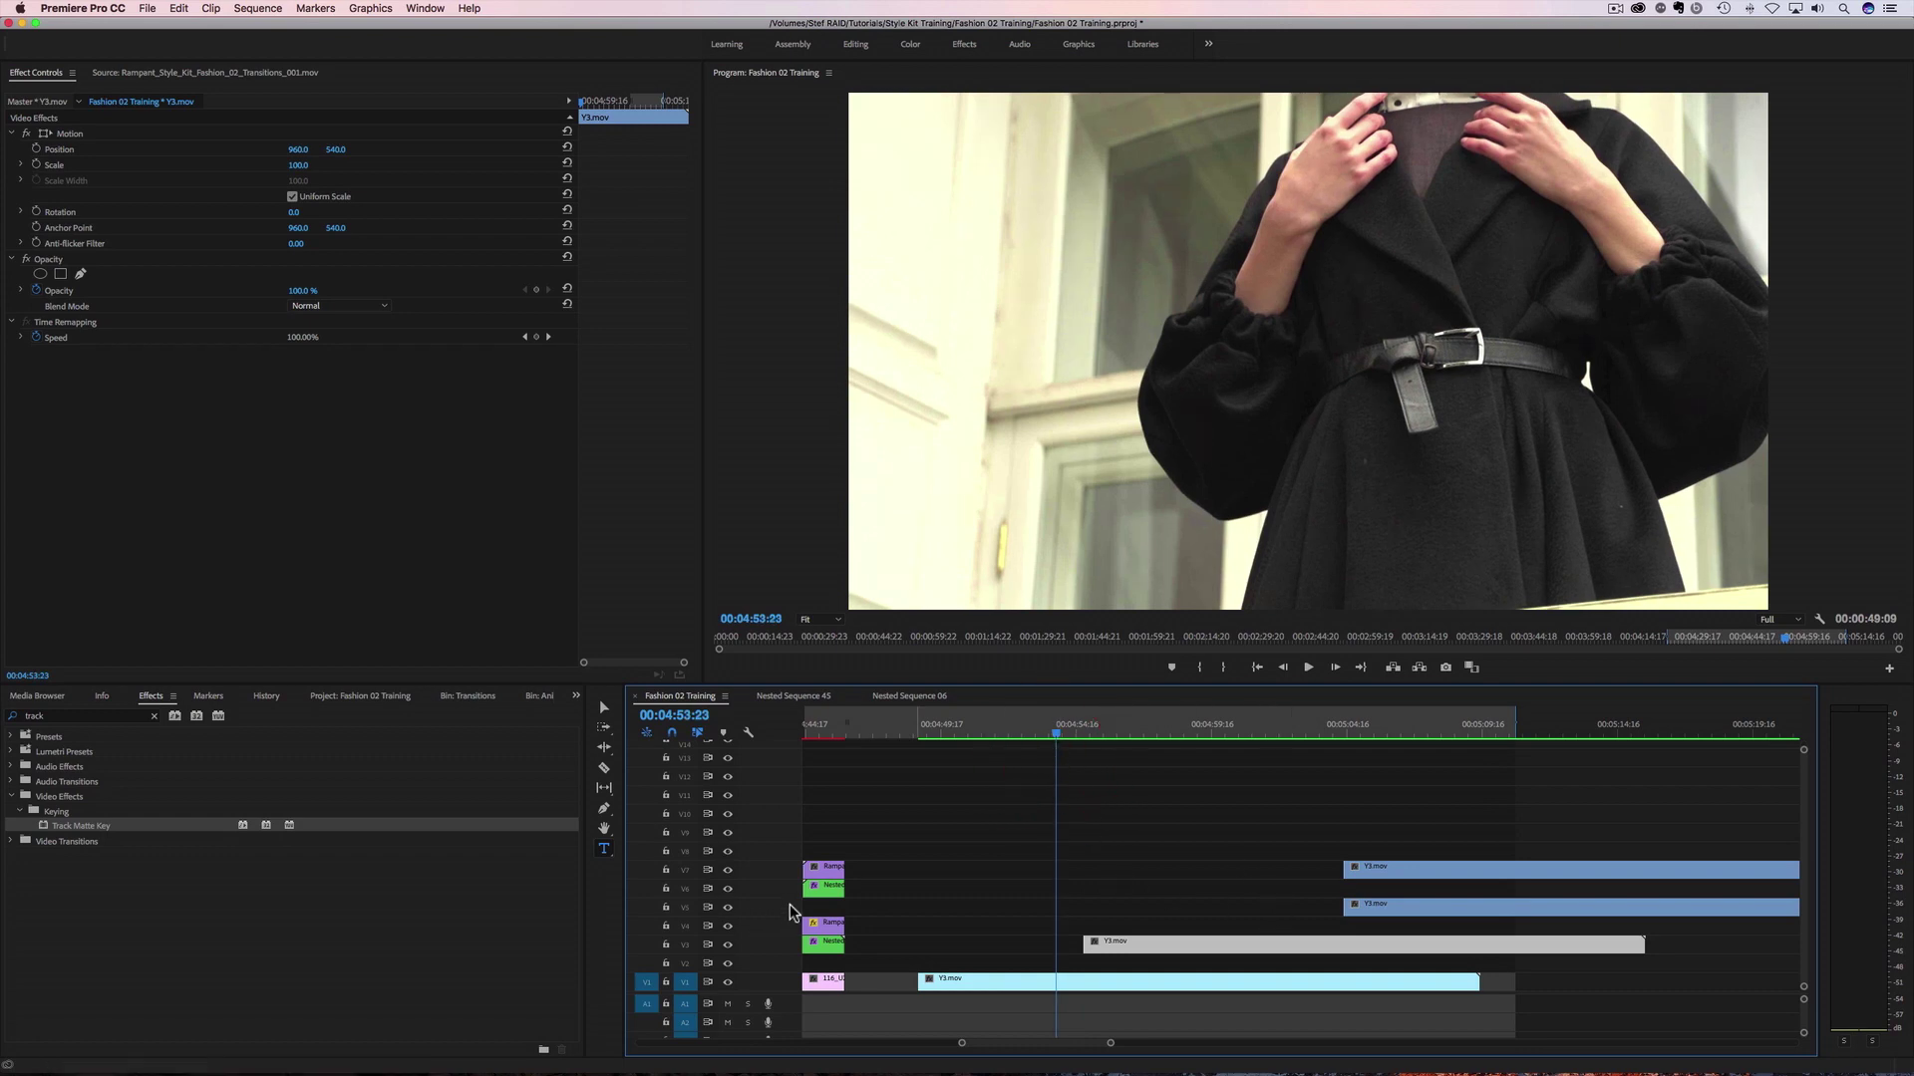
Open the Animated Mattes bin and load Animated_Mattes_001 for preview.
{"action": "left_click", "coordinate": [371, 698]}
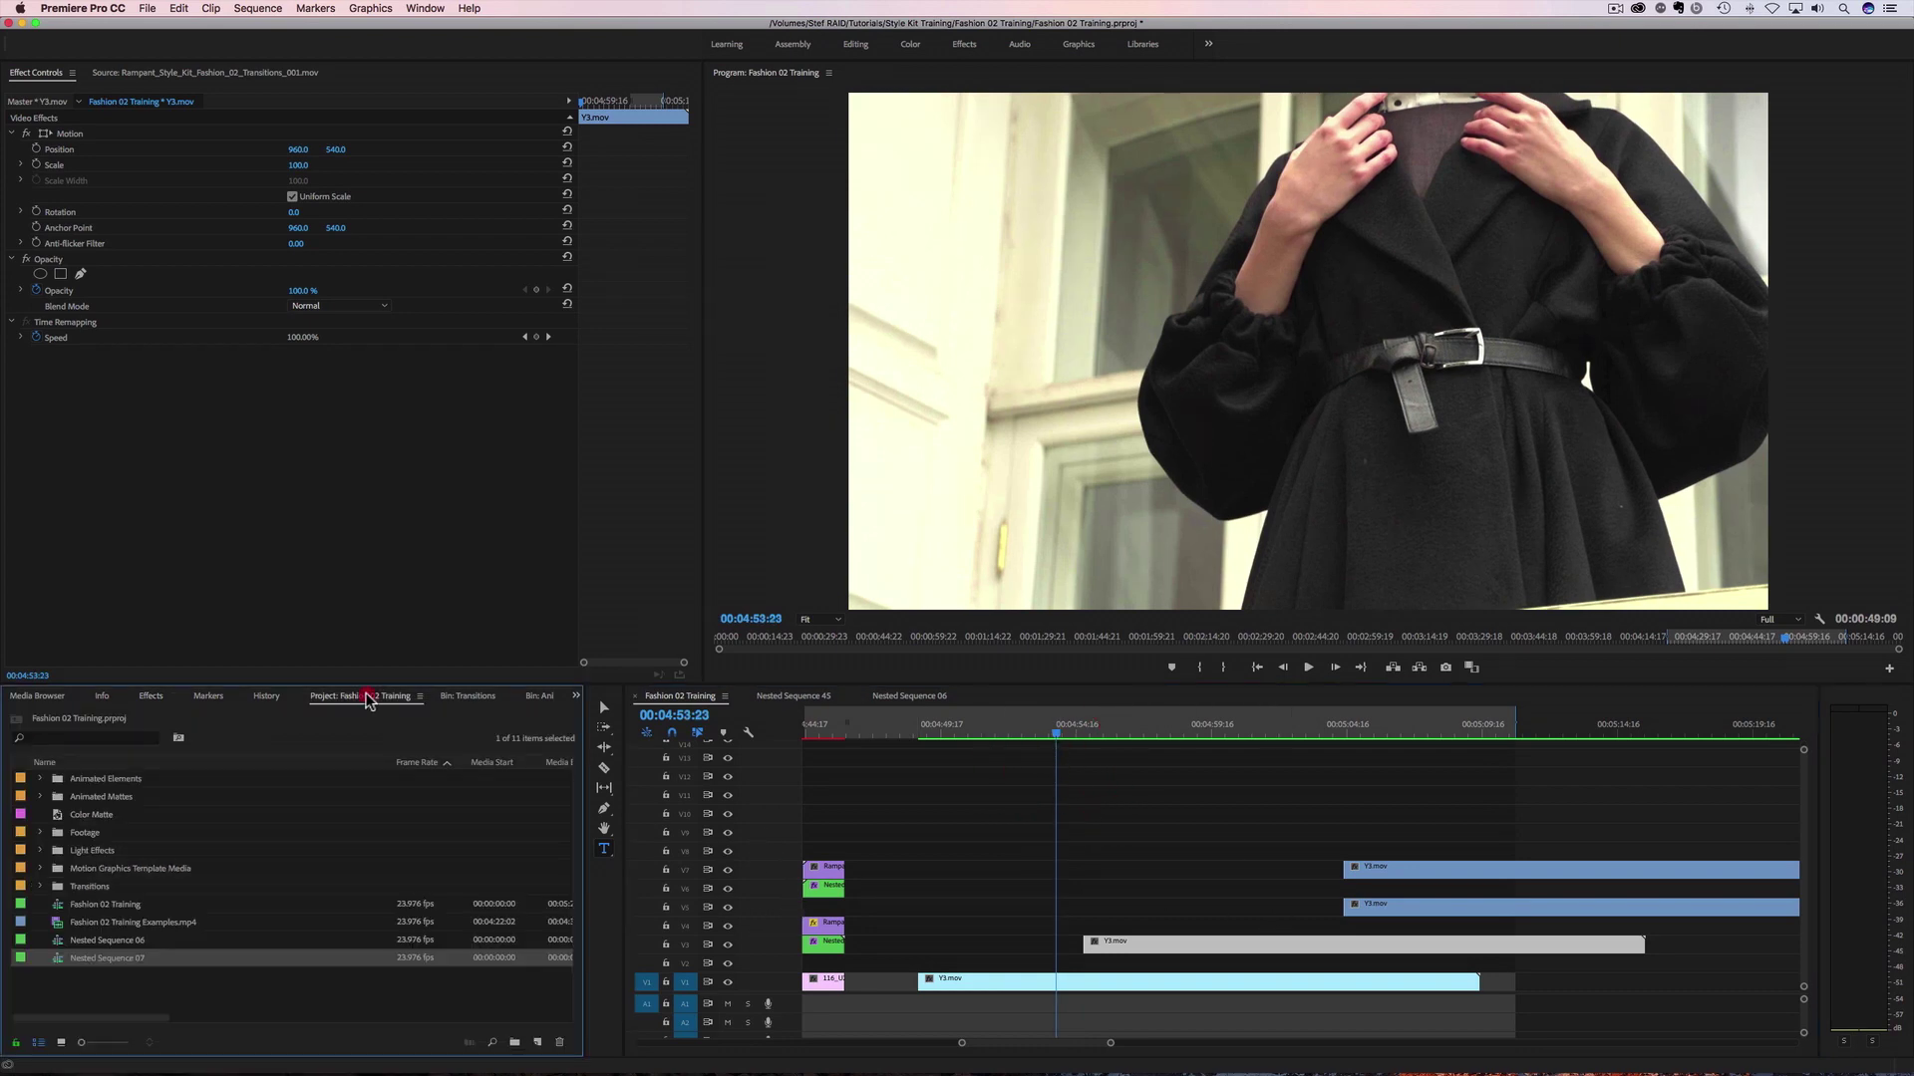
{"action": "double_click", "coordinate": [87, 797]}
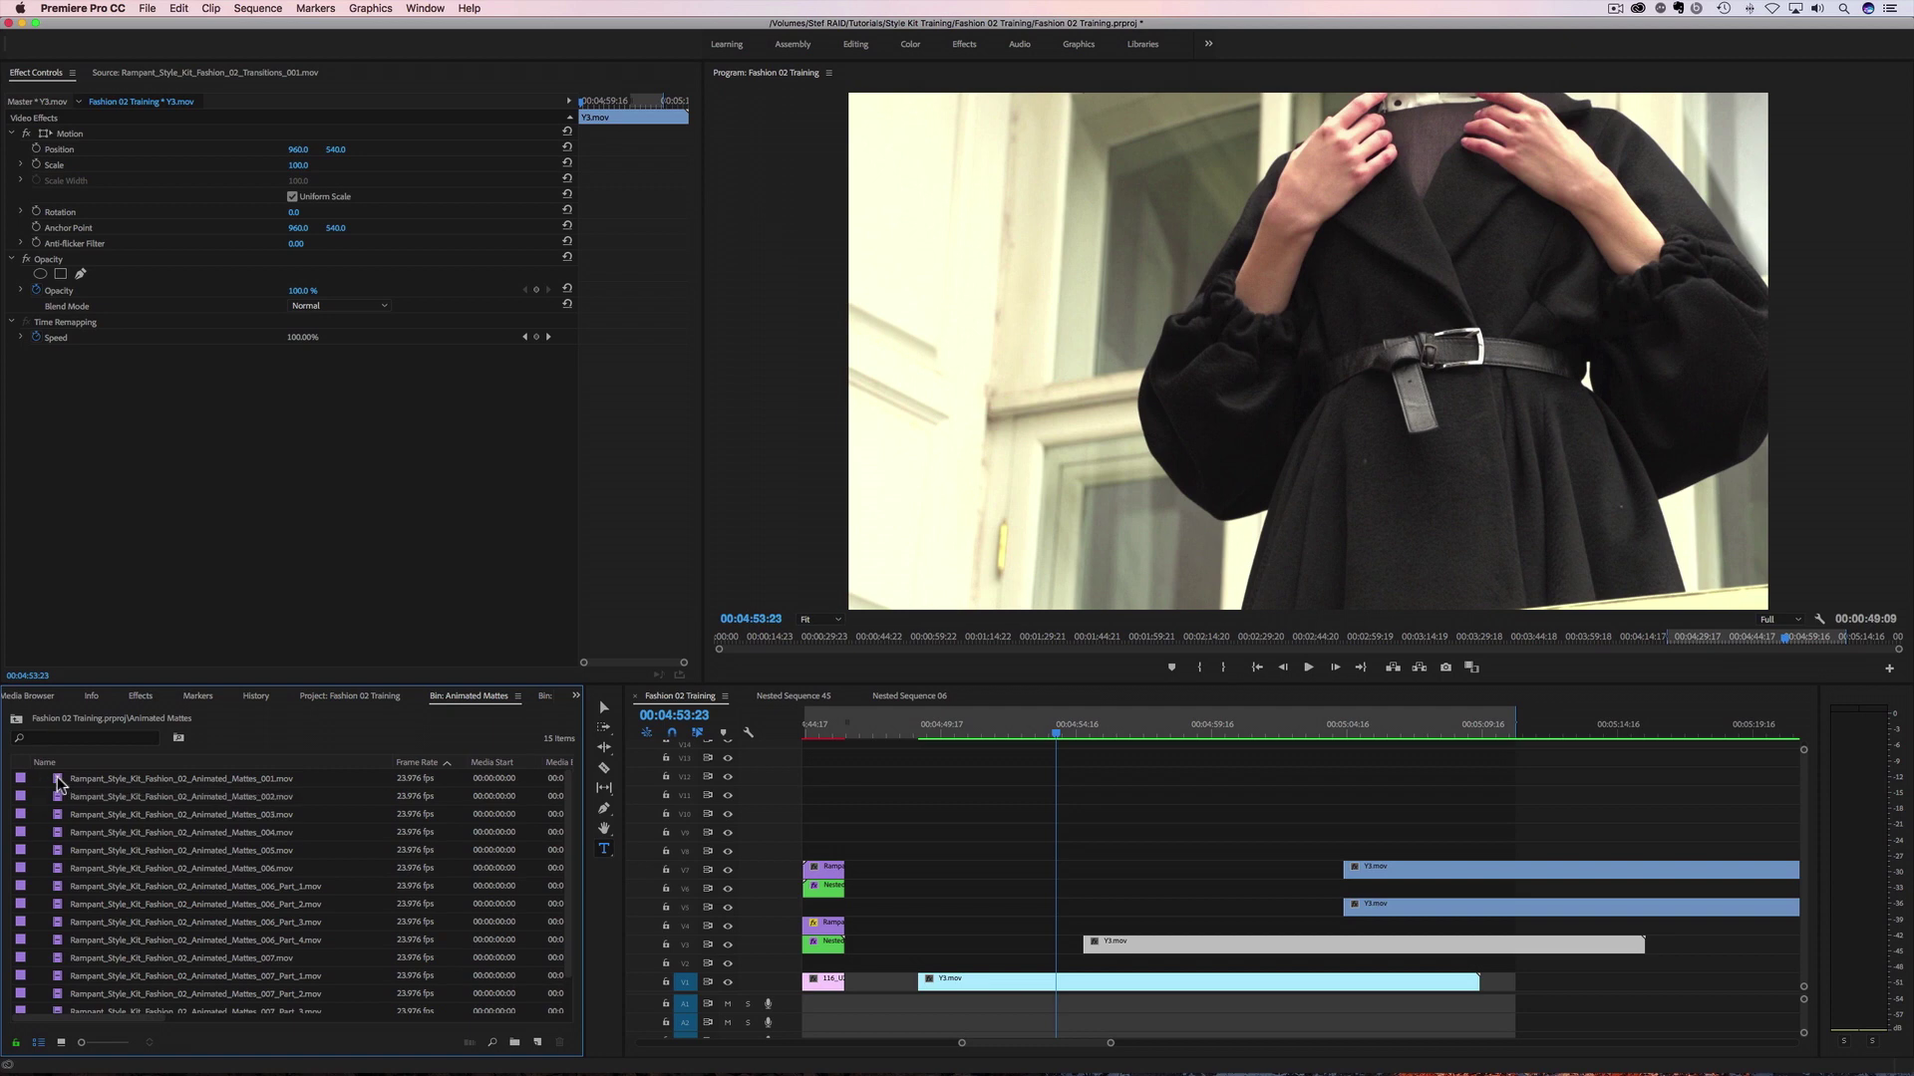
{"action": "double_click", "coordinate": [54, 785]}
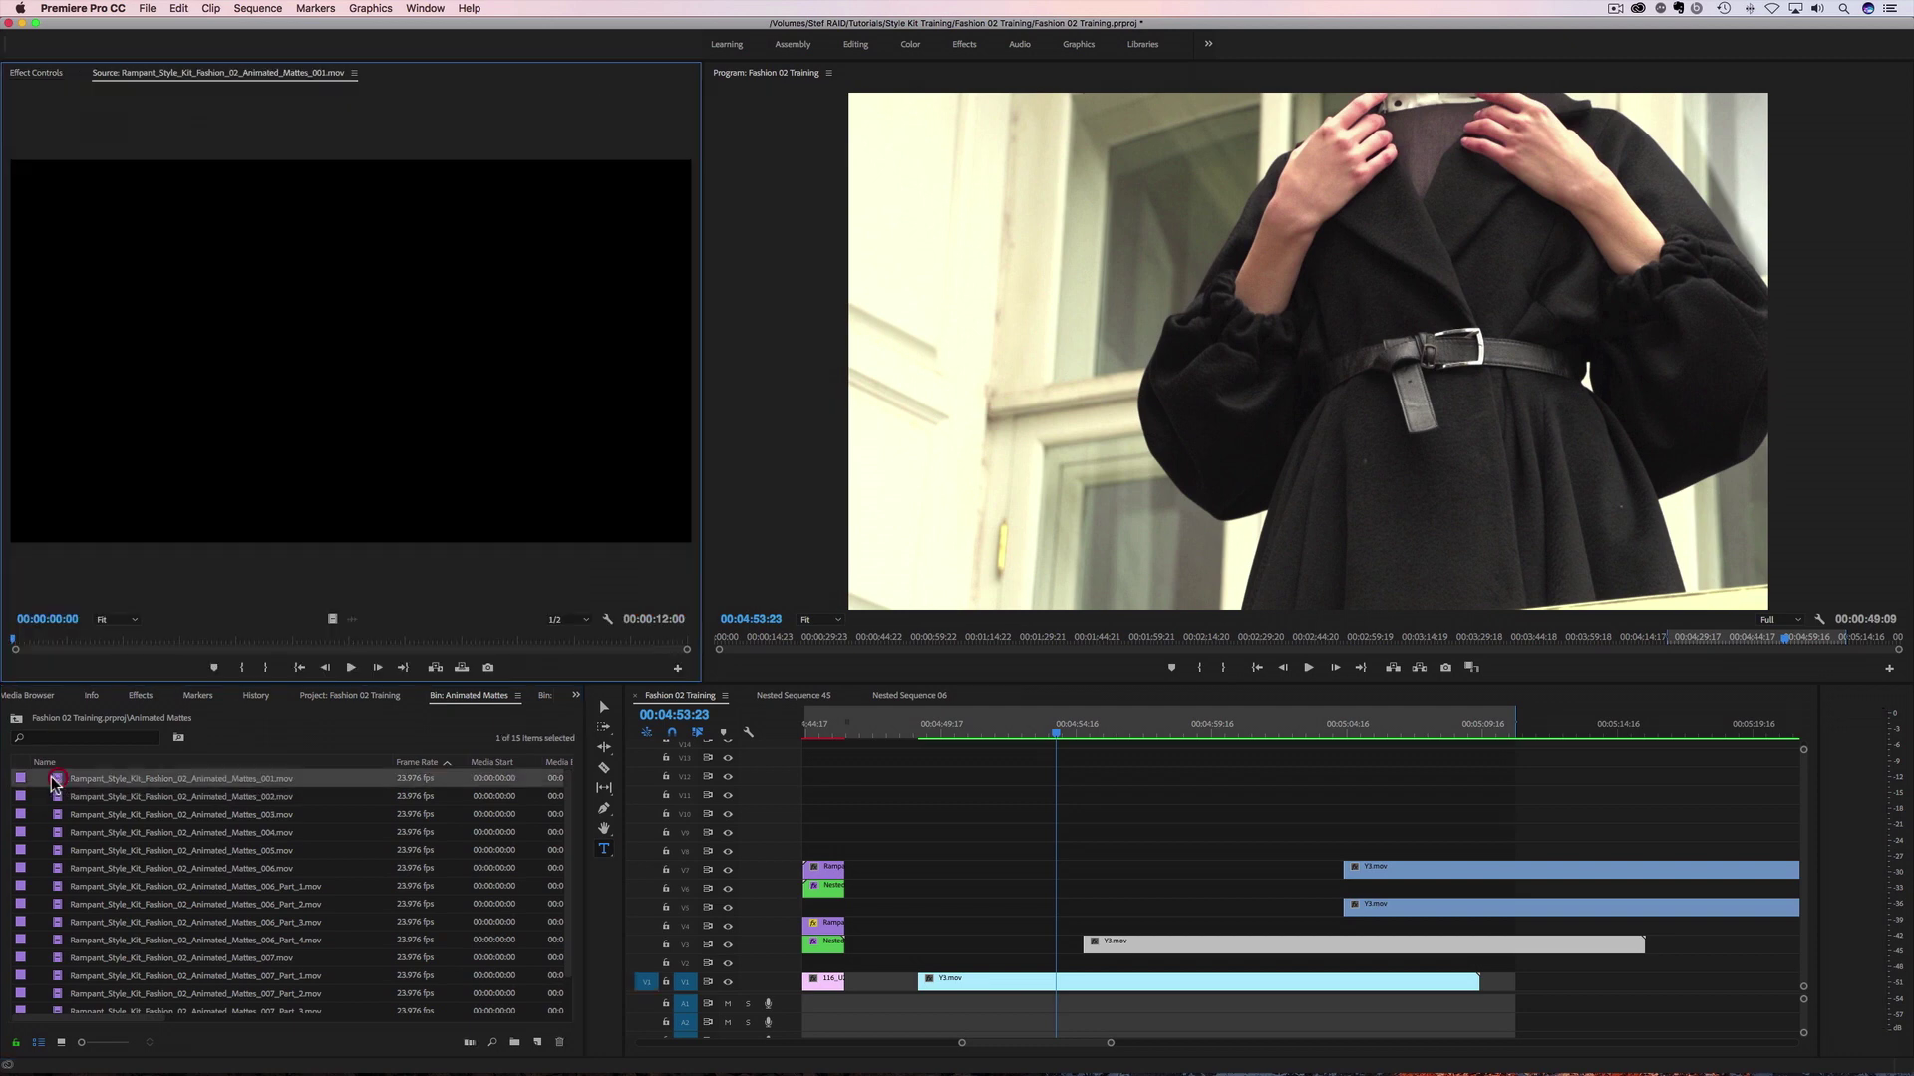
Preview Animated_Mattes_001 and place it on V3, aligned directly above the Y3.mov copy on V2.
{"action": "left_click", "coordinate": [351, 667]}
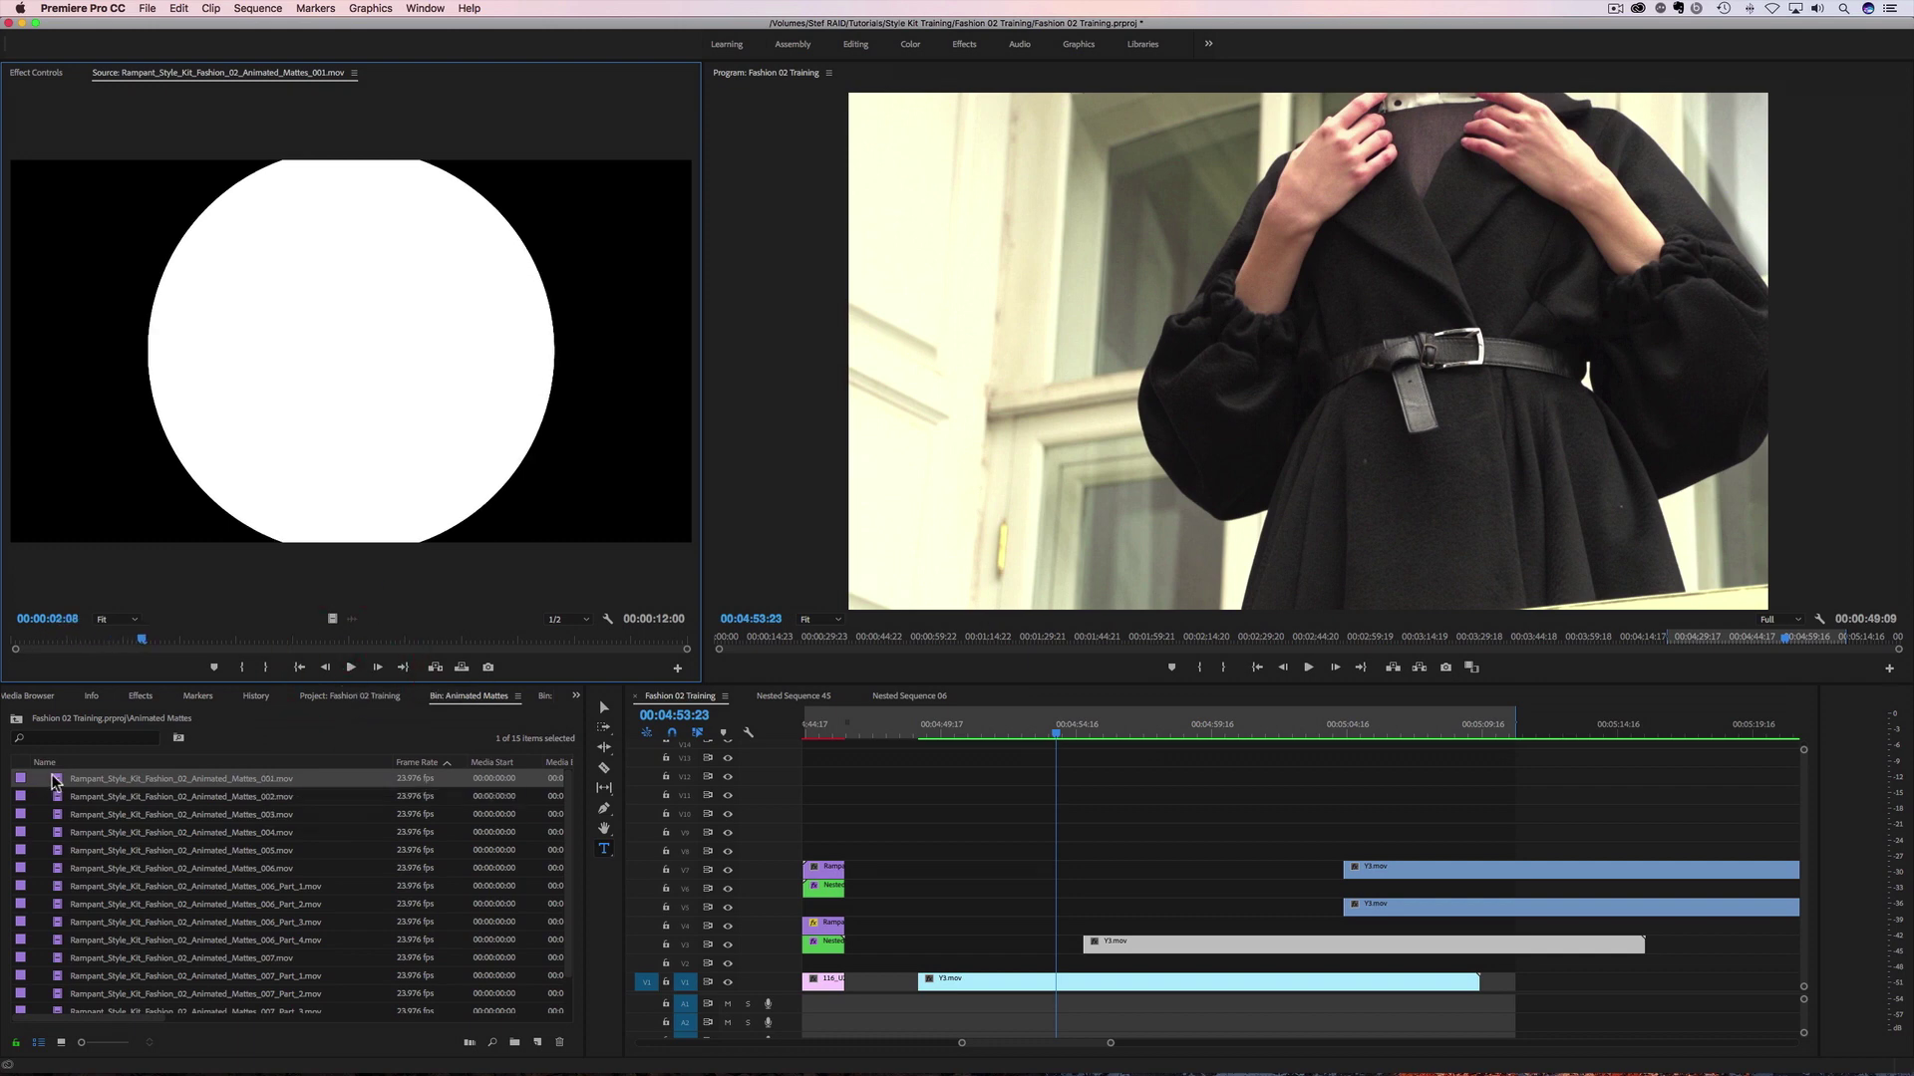
{"action": "left_click_drag", "start_coordinate": [54, 782], "coordinate": [1100, 958]}
{"action": "left_click", "coordinate": [1021, 984]}
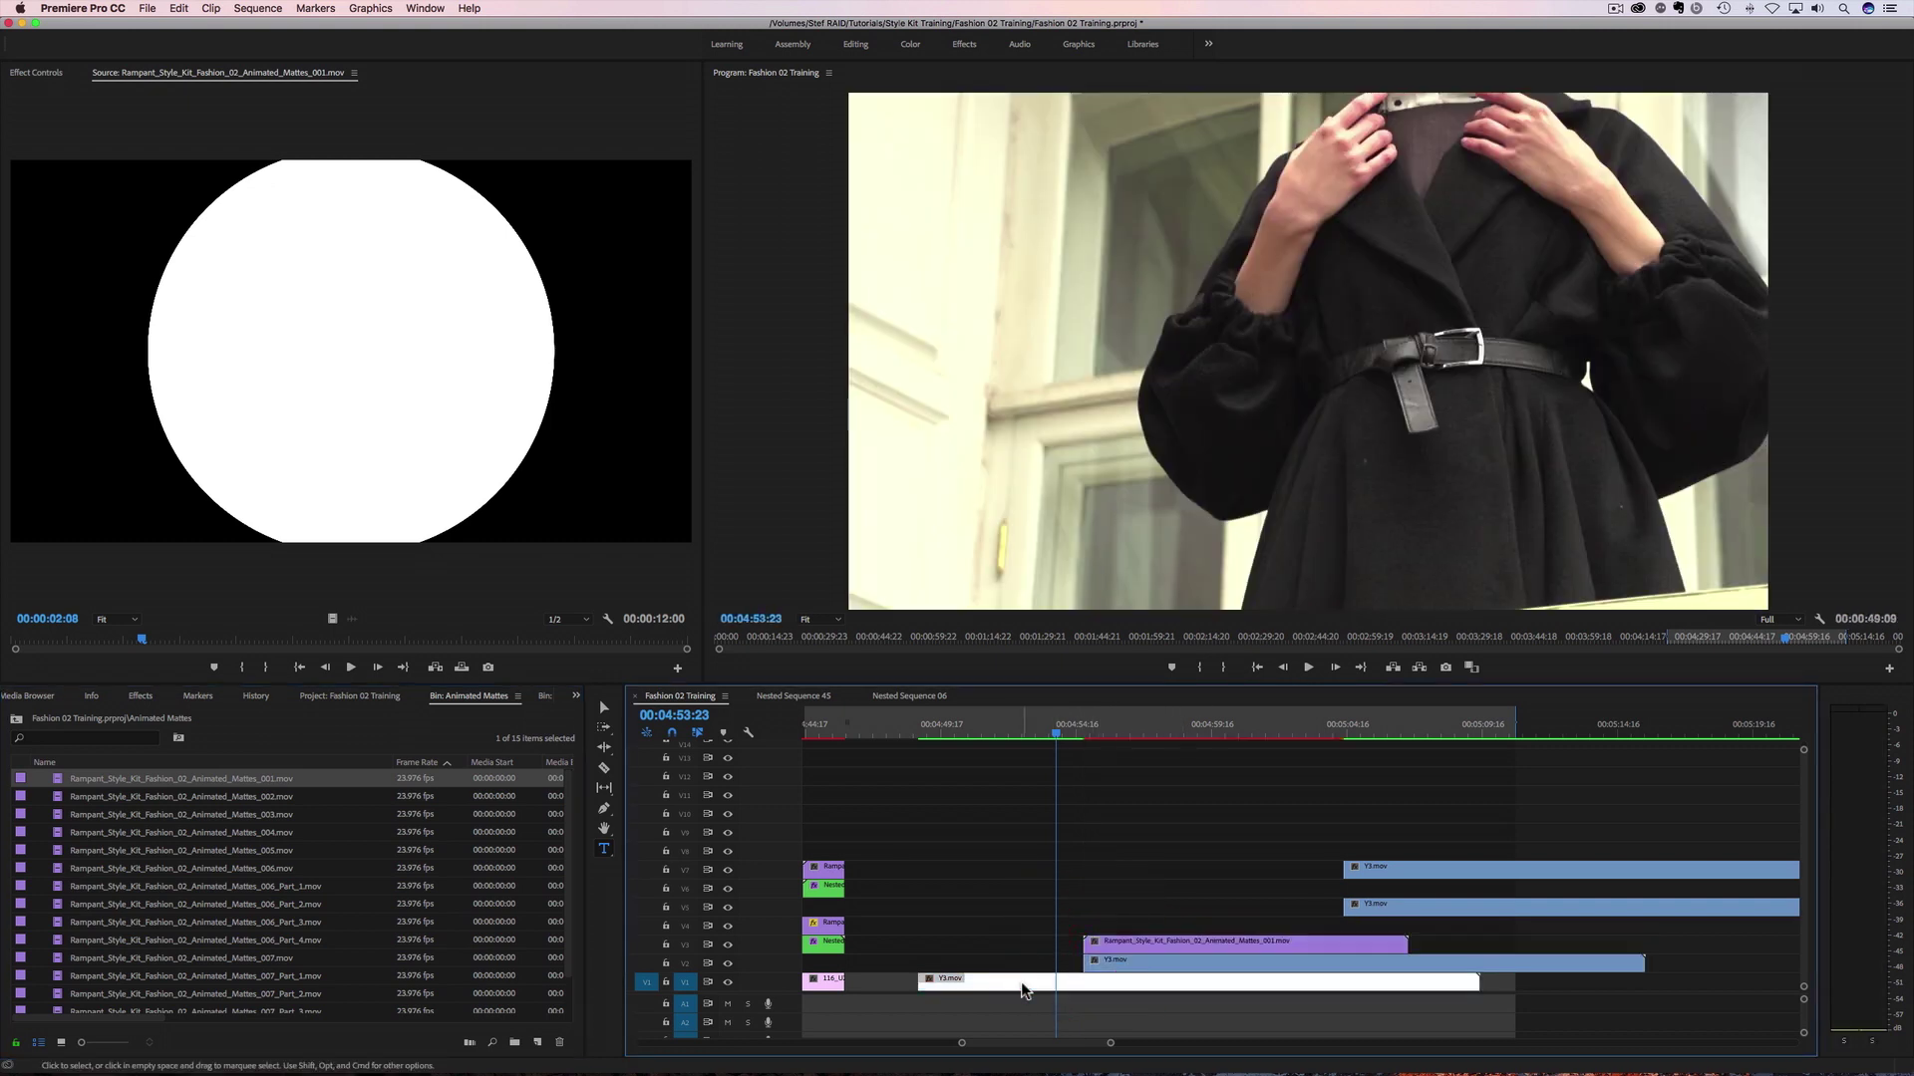
{"action": "left_click", "coordinate": [1108, 968]}
Apply the Tint effect to the Y3.mov clip on V1 and map white to a pinkish red.
{"action": "left_click_drag", "start_coordinate": [1064, 746], "coordinate": [1001, 803]}
{"action": "left_click", "coordinate": [1000, 983]}
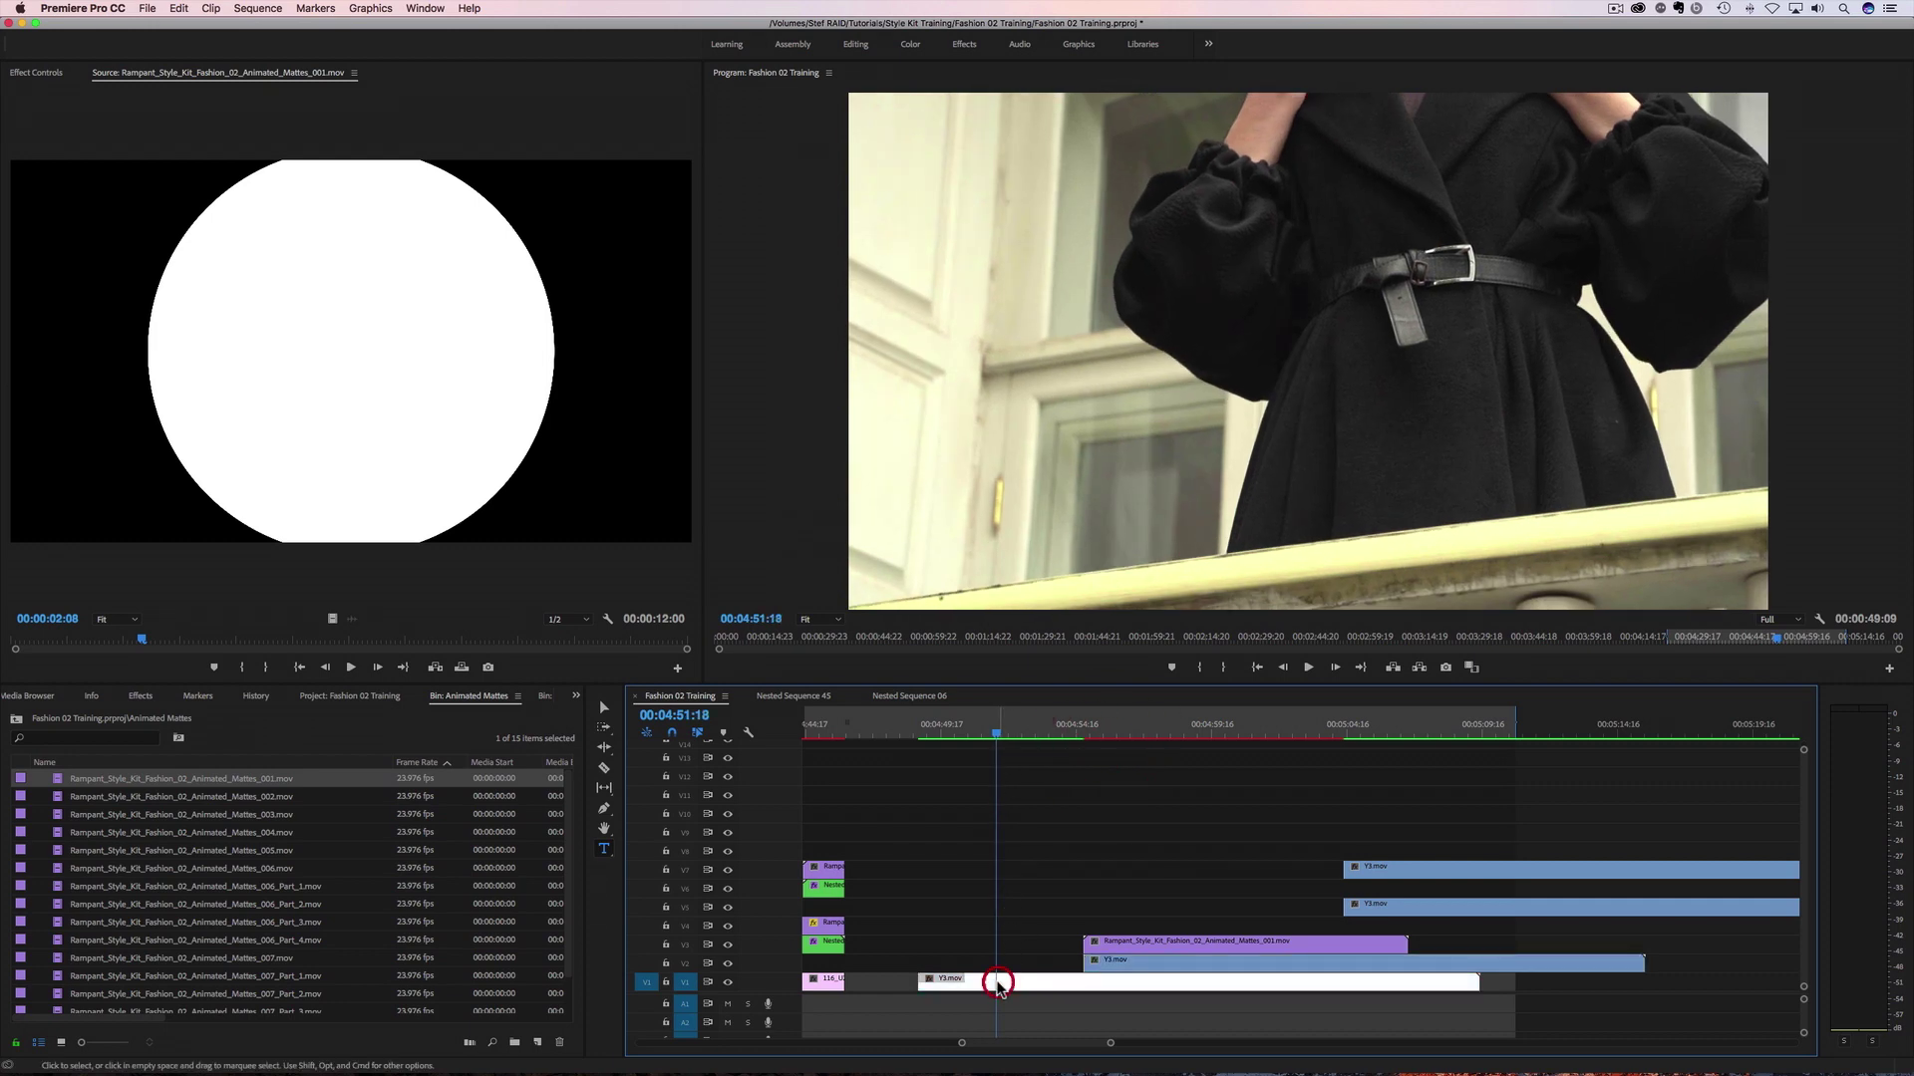
{"action": "left_click", "coordinate": [145, 697]}
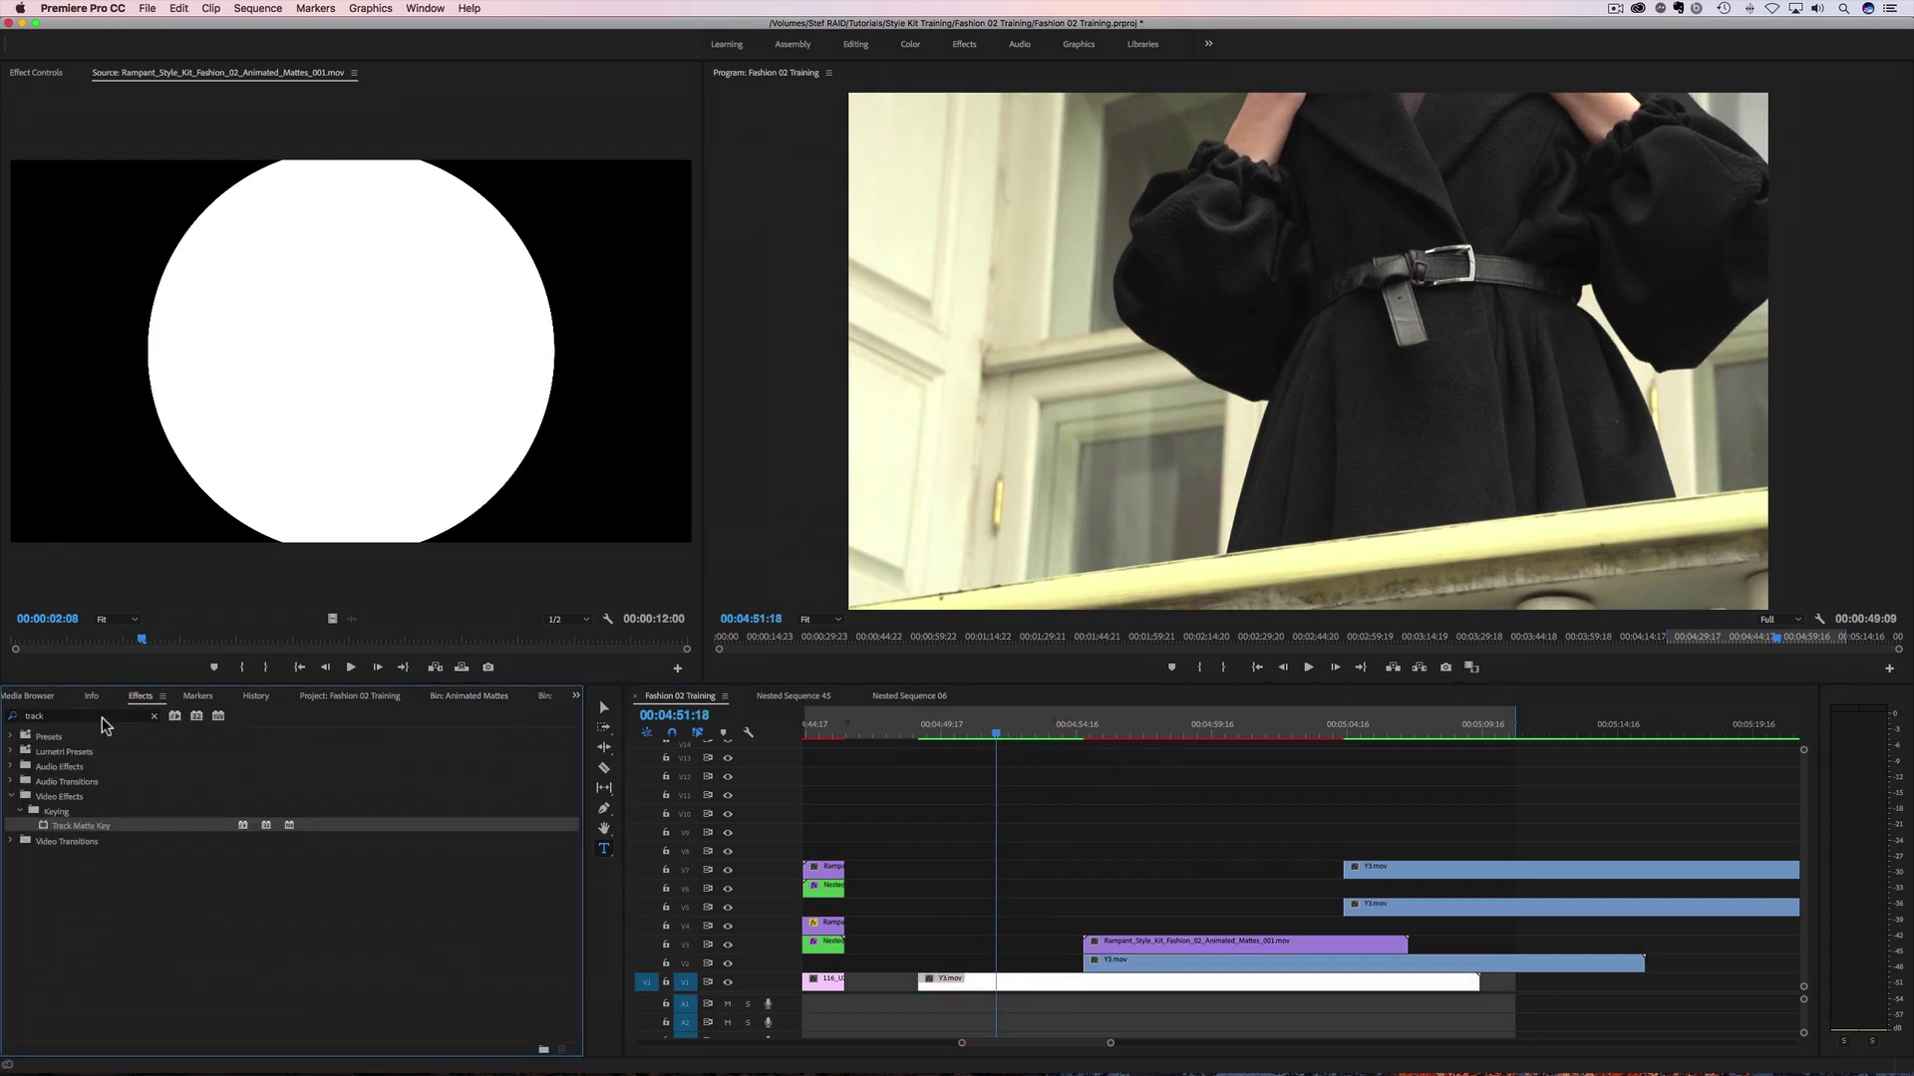
{"action": "type", "text": "tint"}
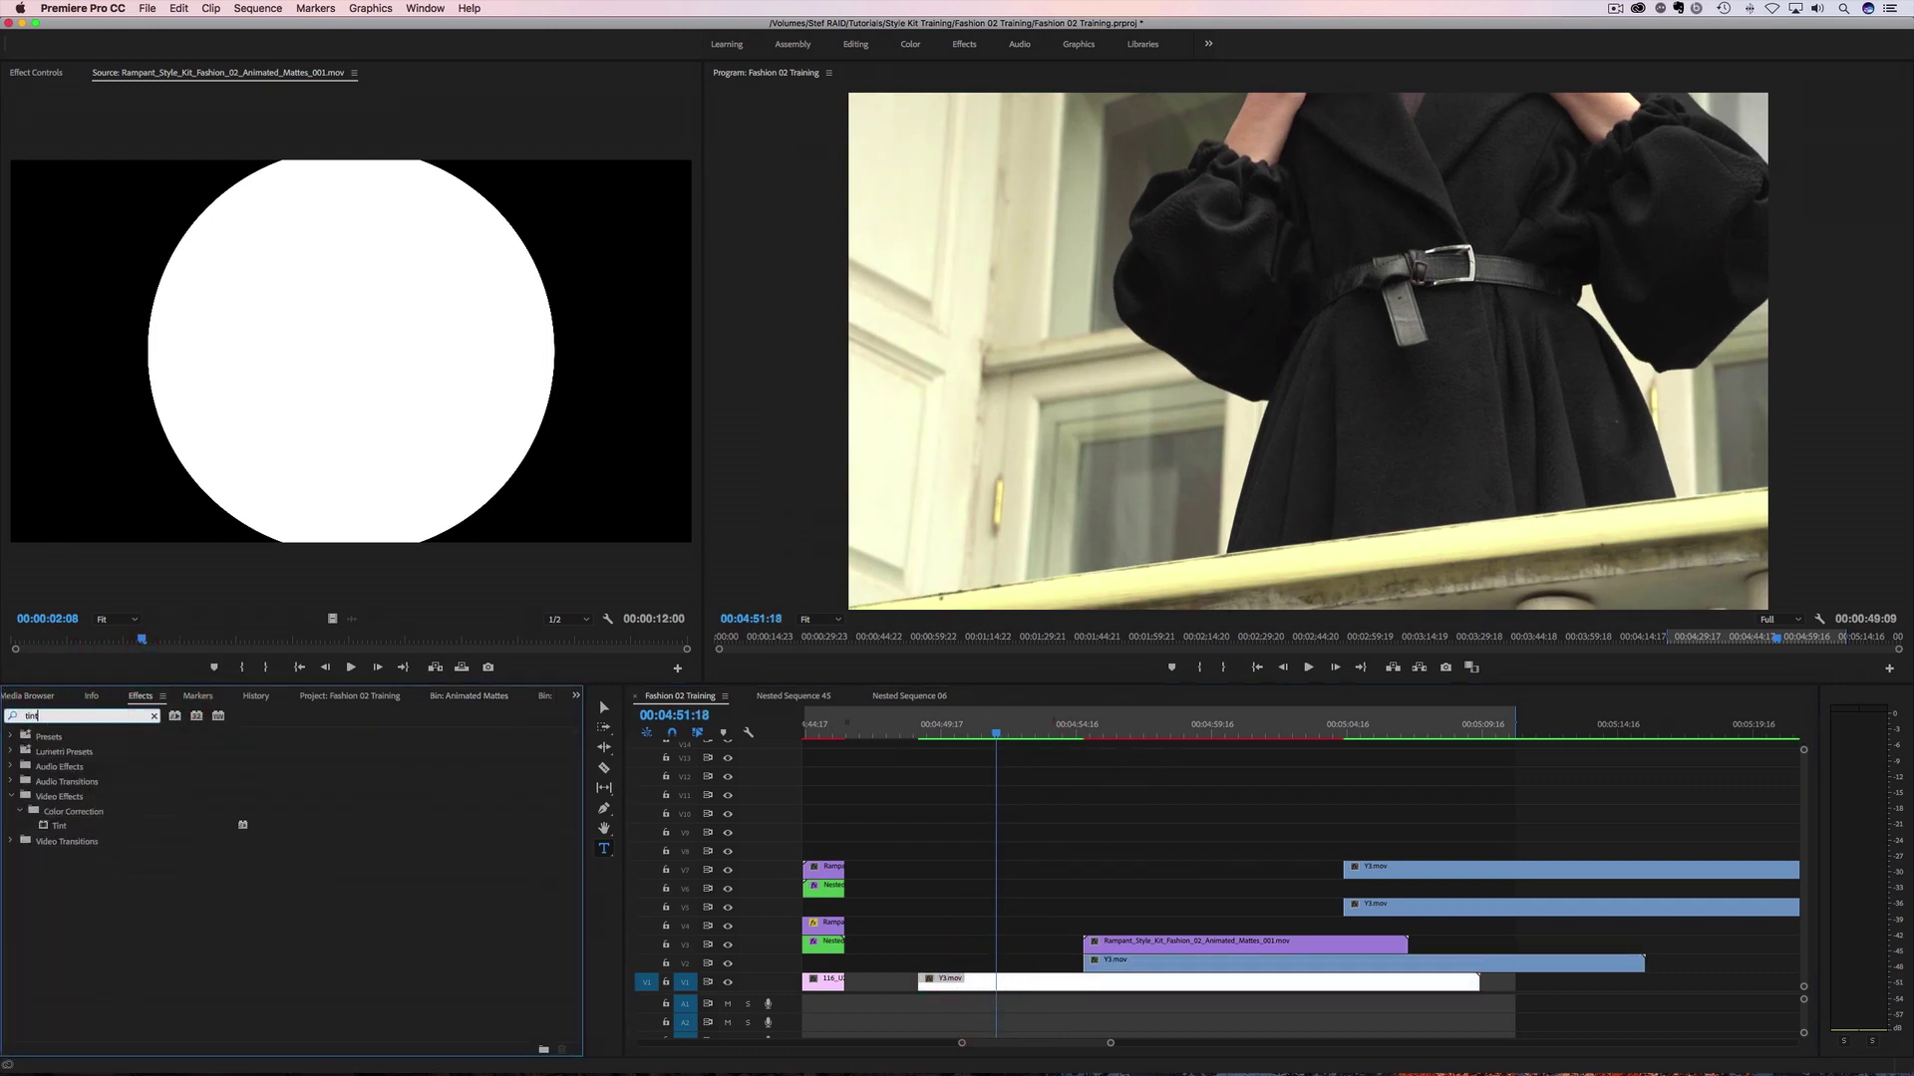
{"action": "left_click_drag", "start_coordinate": [60, 833], "coordinate": [975, 981]}
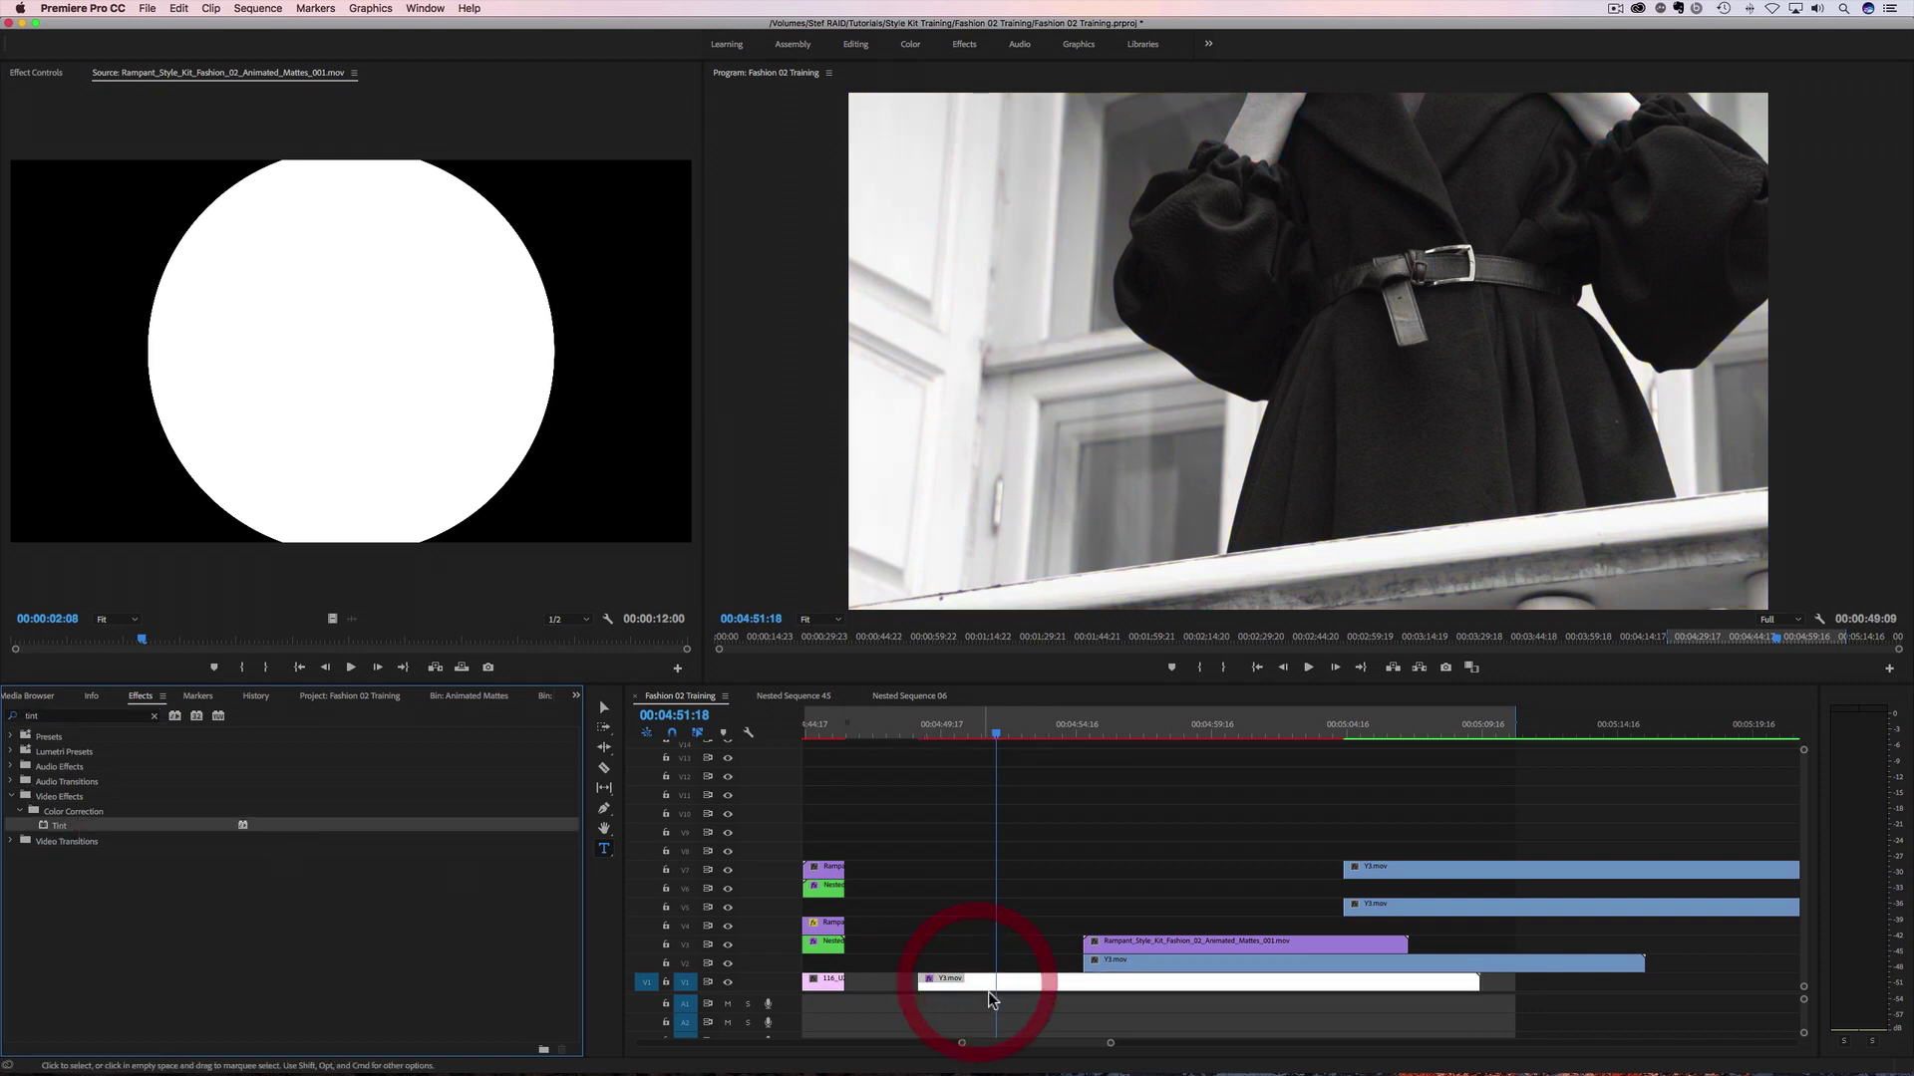
{"action": "left_click", "coordinate": [44, 76]}
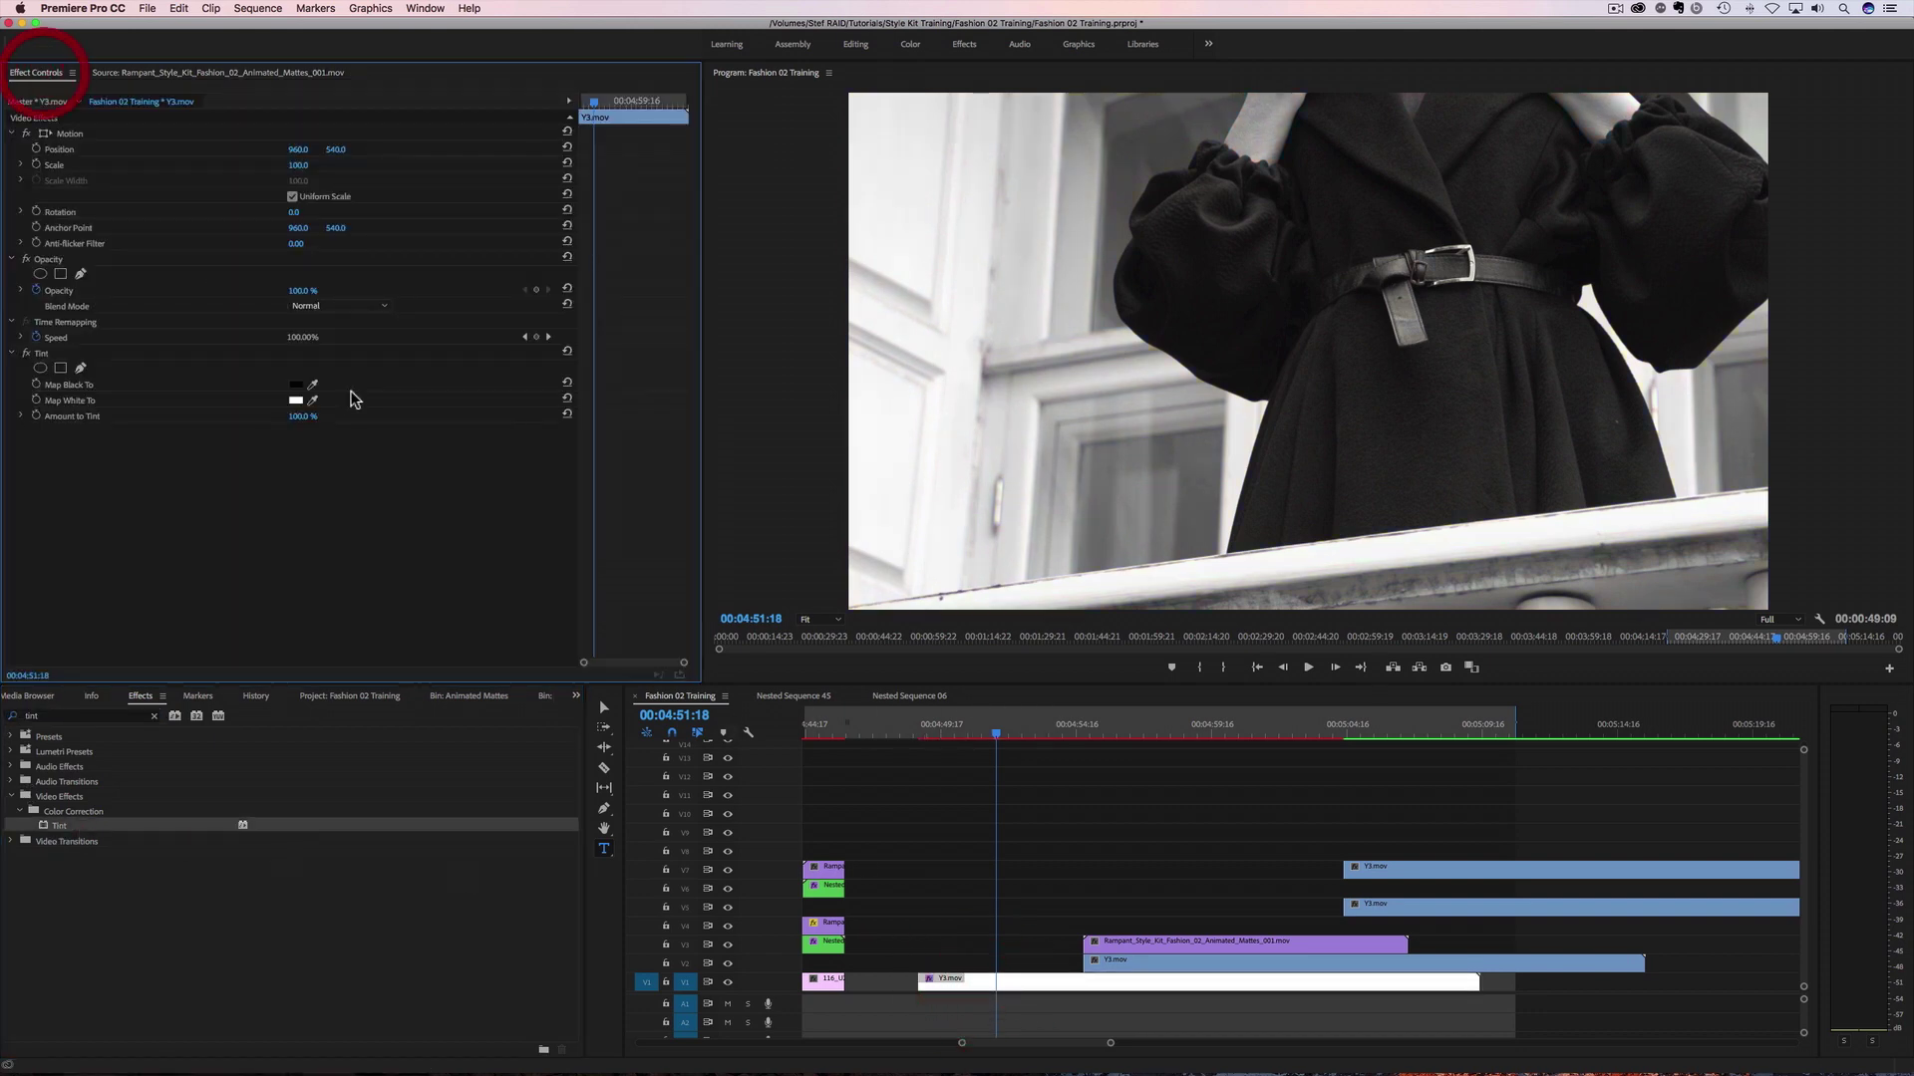
{"action": "left_click", "coordinate": [296, 401]}
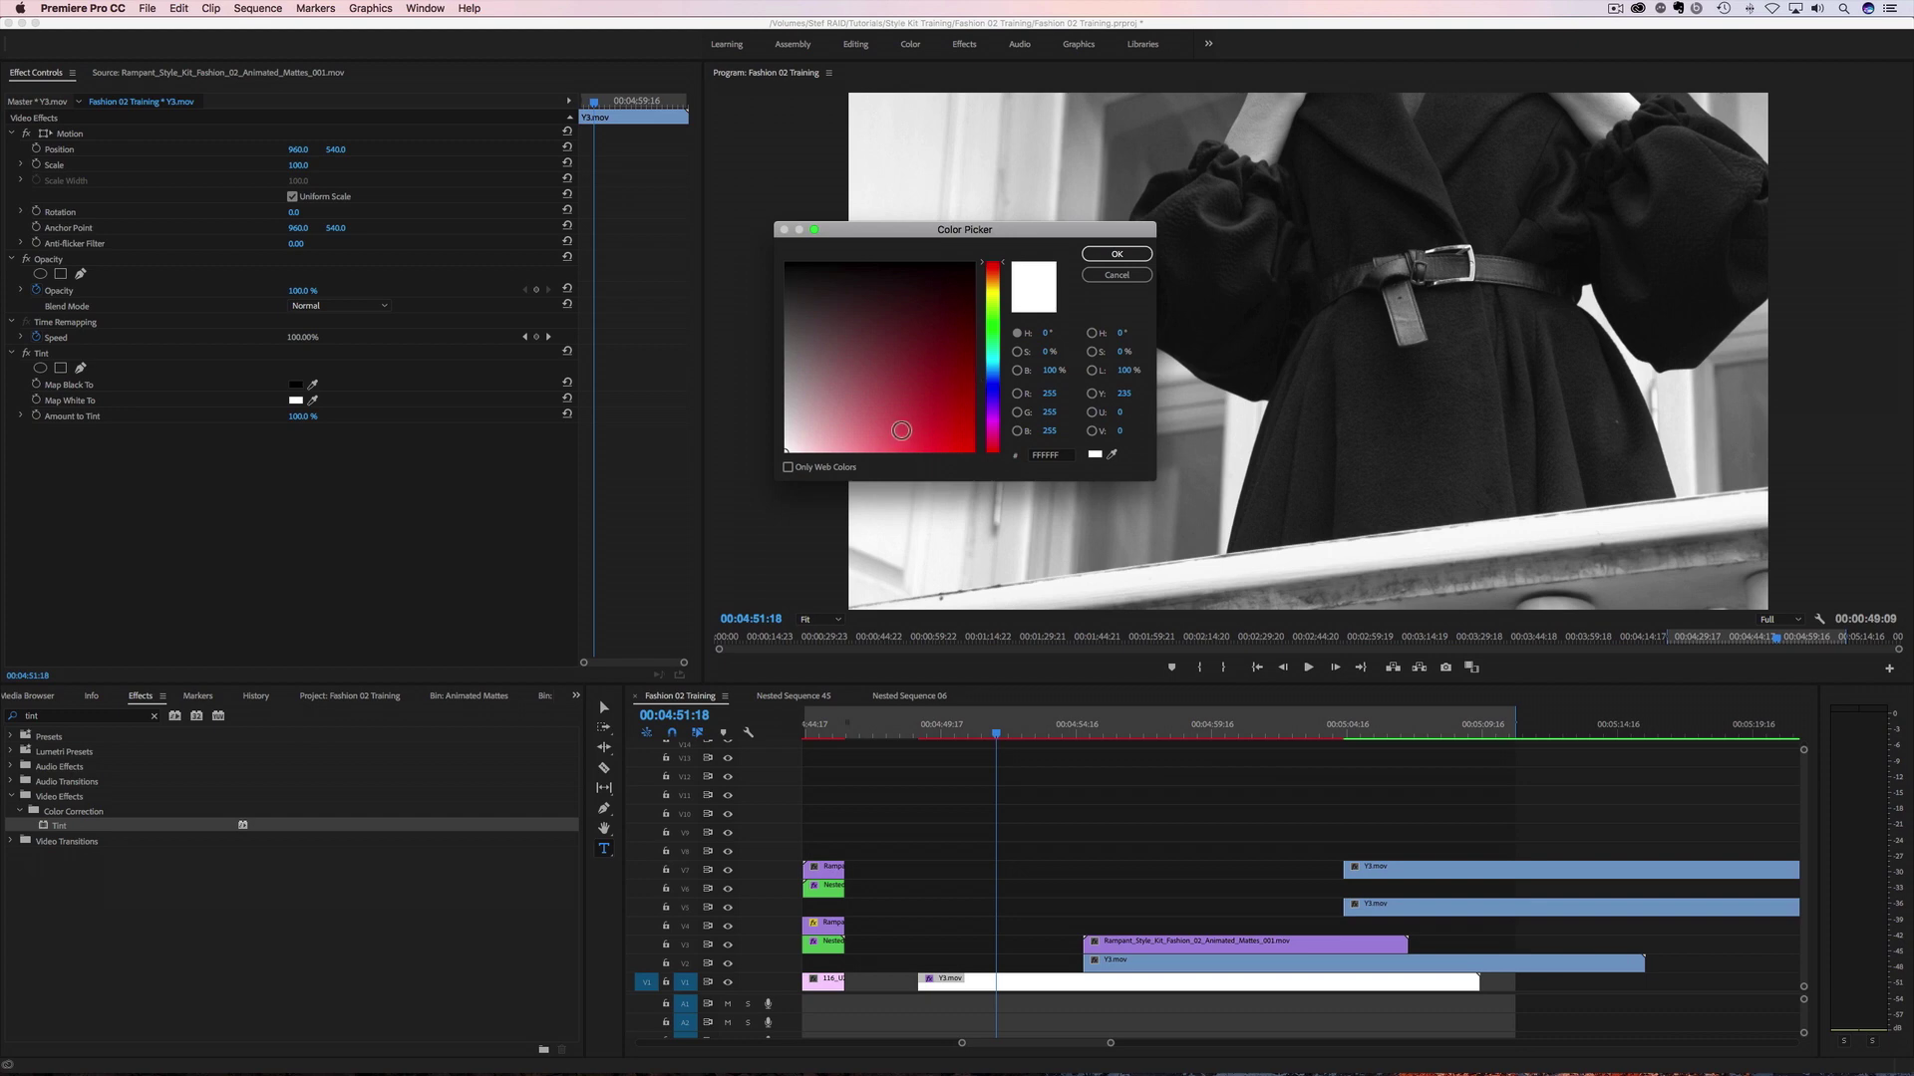
{"action": "left_click", "coordinate": [1117, 253]}
Play back the tinted Y3.mov clip into the first animated matte to check their timing.
{"action": "key", "text": "space"}
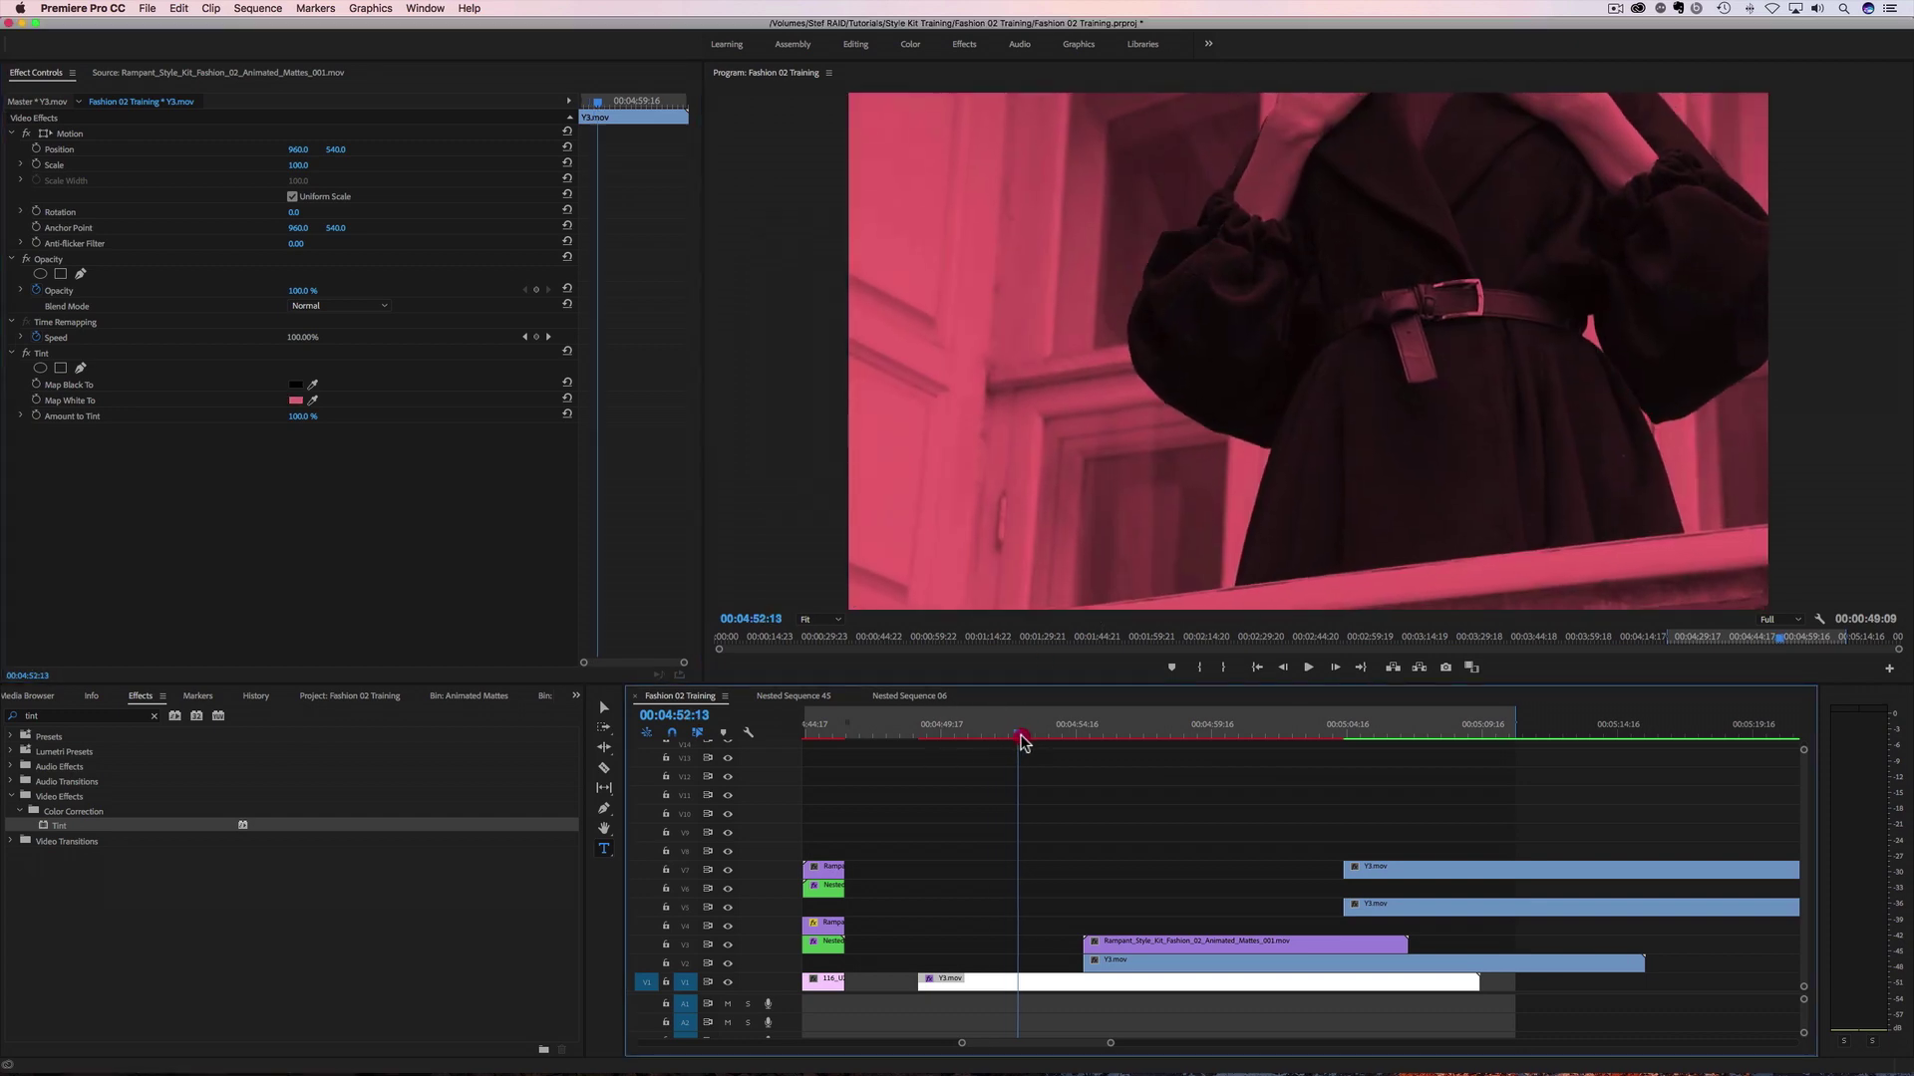
{"action": "left_click", "coordinate": [1022, 738]}
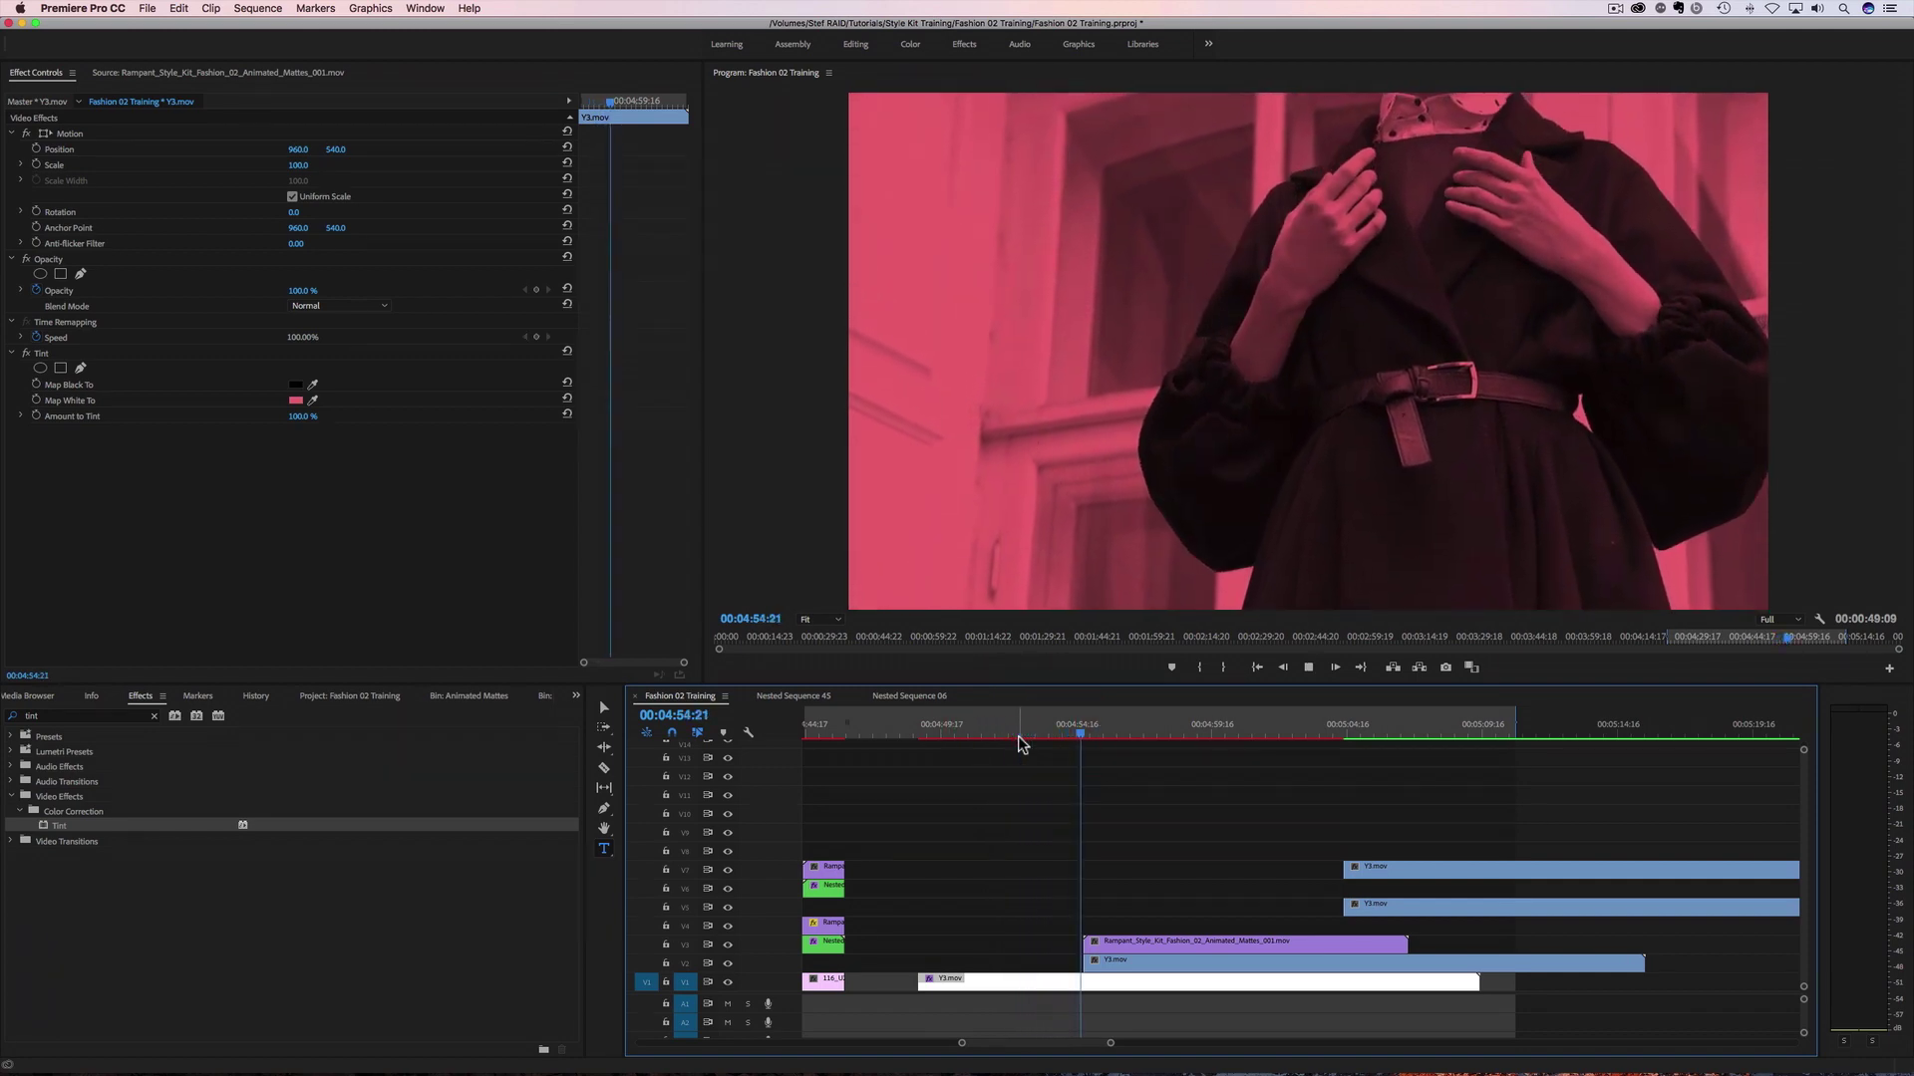
{"action": "key", "text": "space"}
{"action": "mouse_move", "coordinate": [1105, 739]}
{"action": "left_mouse_down"}
{"action": "mouse_move", "coordinate": [1080, 743]}
{"action": "mouse_move", "coordinate": [1105, 747]}
{"action": "left_mouse_up"}
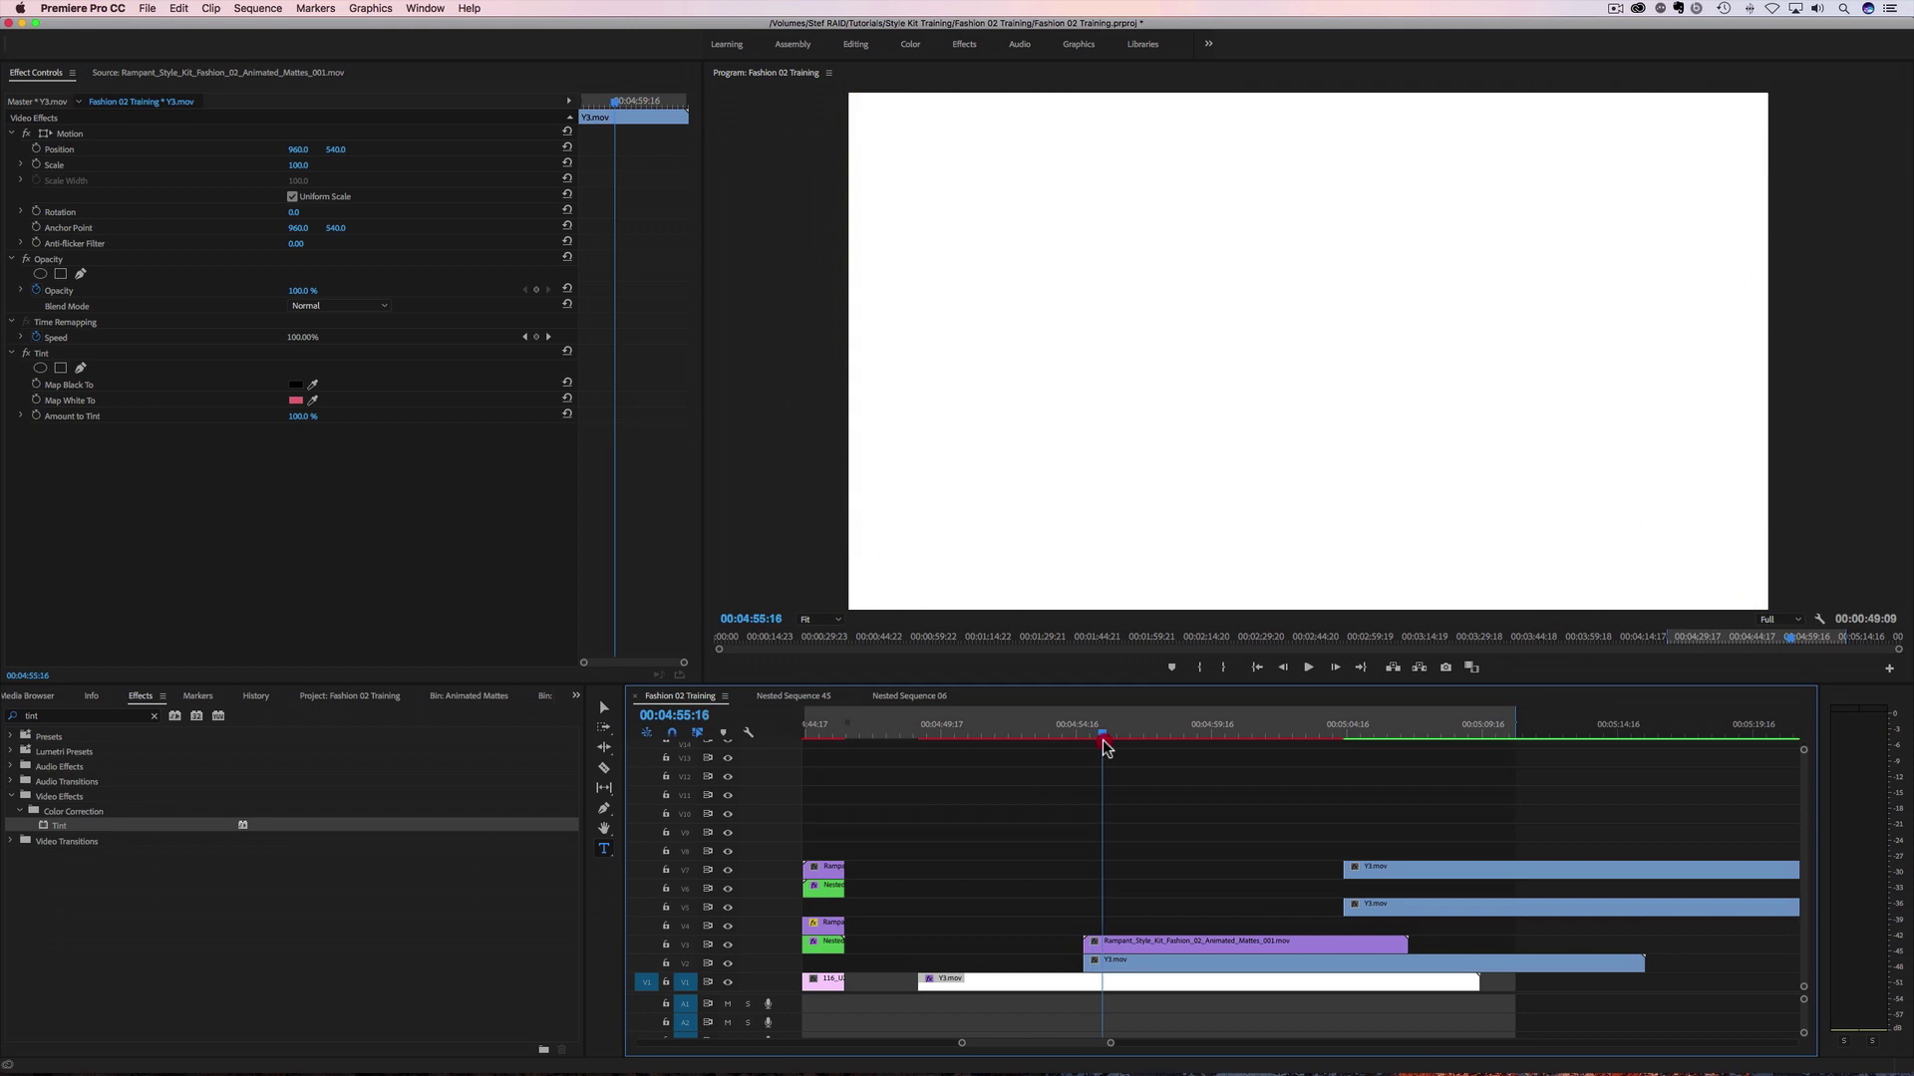
Apply Track Matte Key to the Y3.mov copy on V2 and set its matte to Video 3.
{"action": "left_click", "coordinate": [1133, 961]}
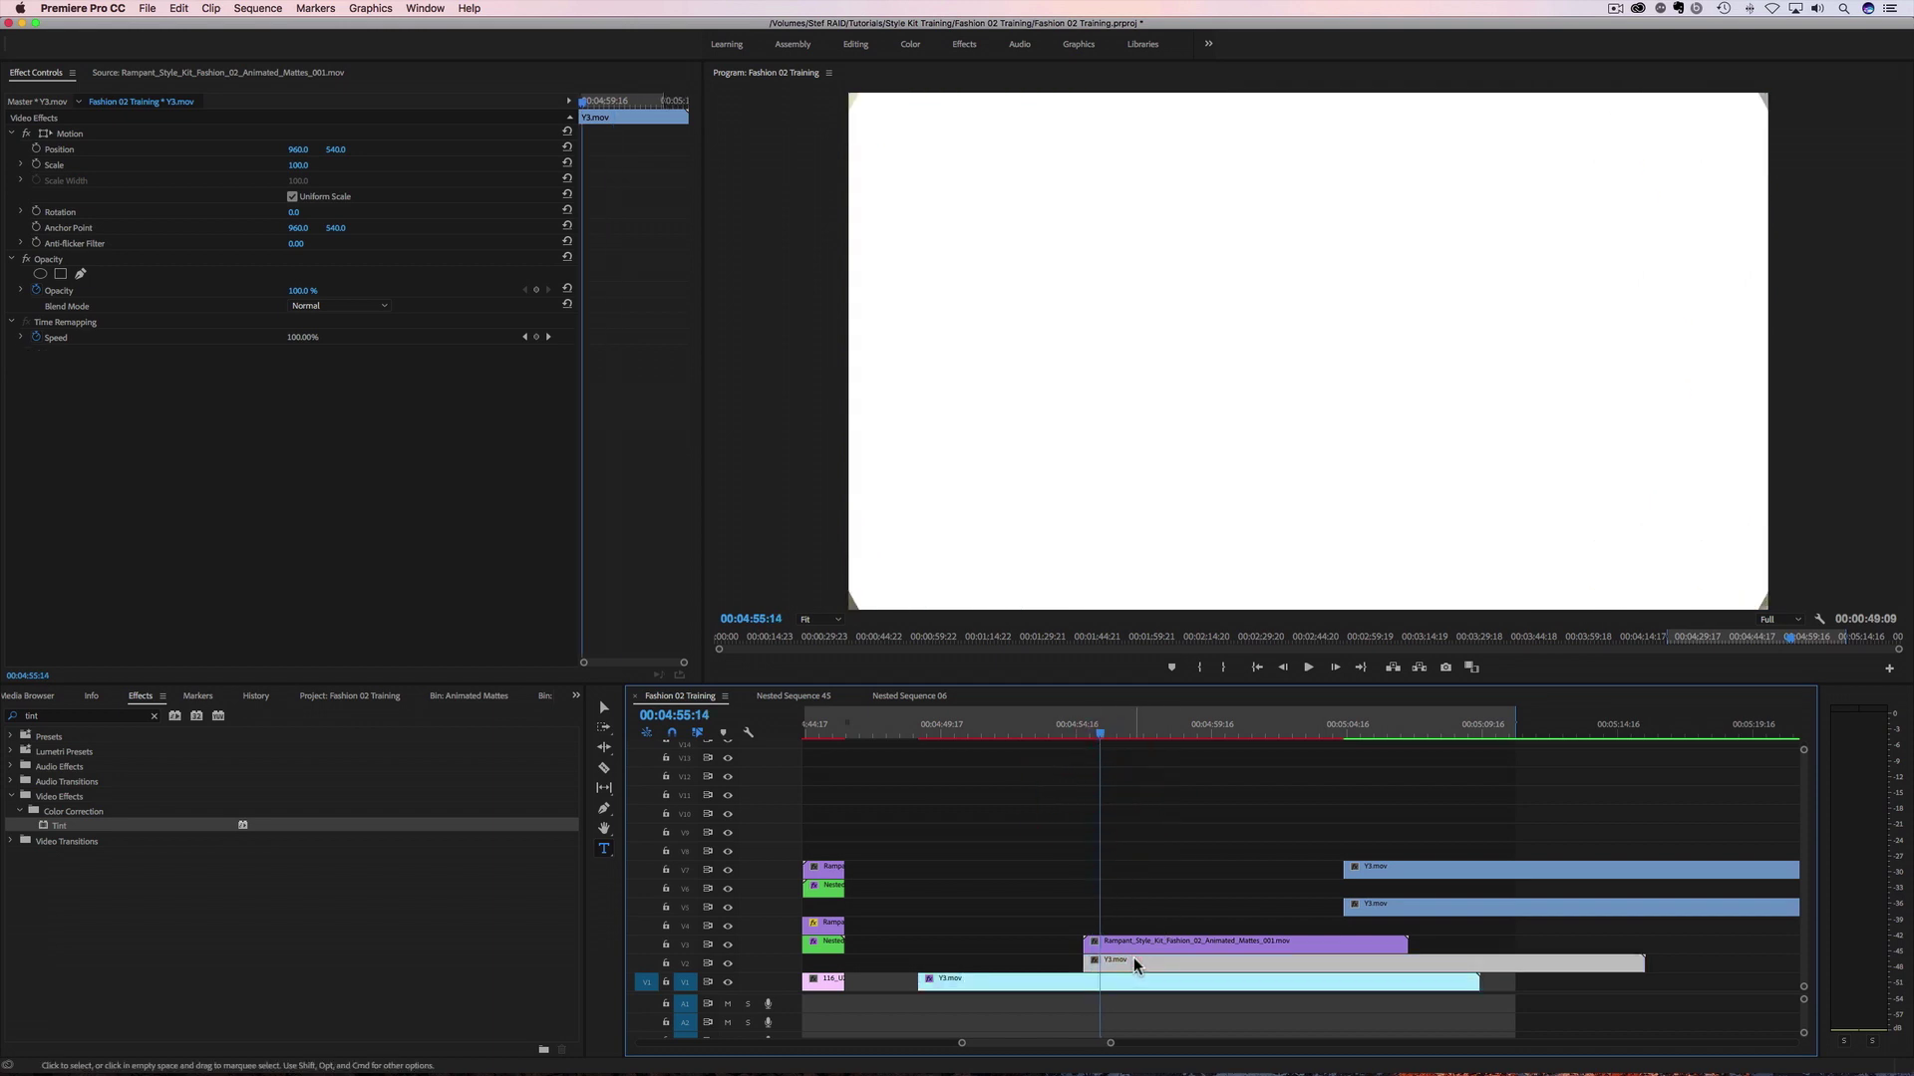
{"action": "left_click", "coordinate": [38, 717]}
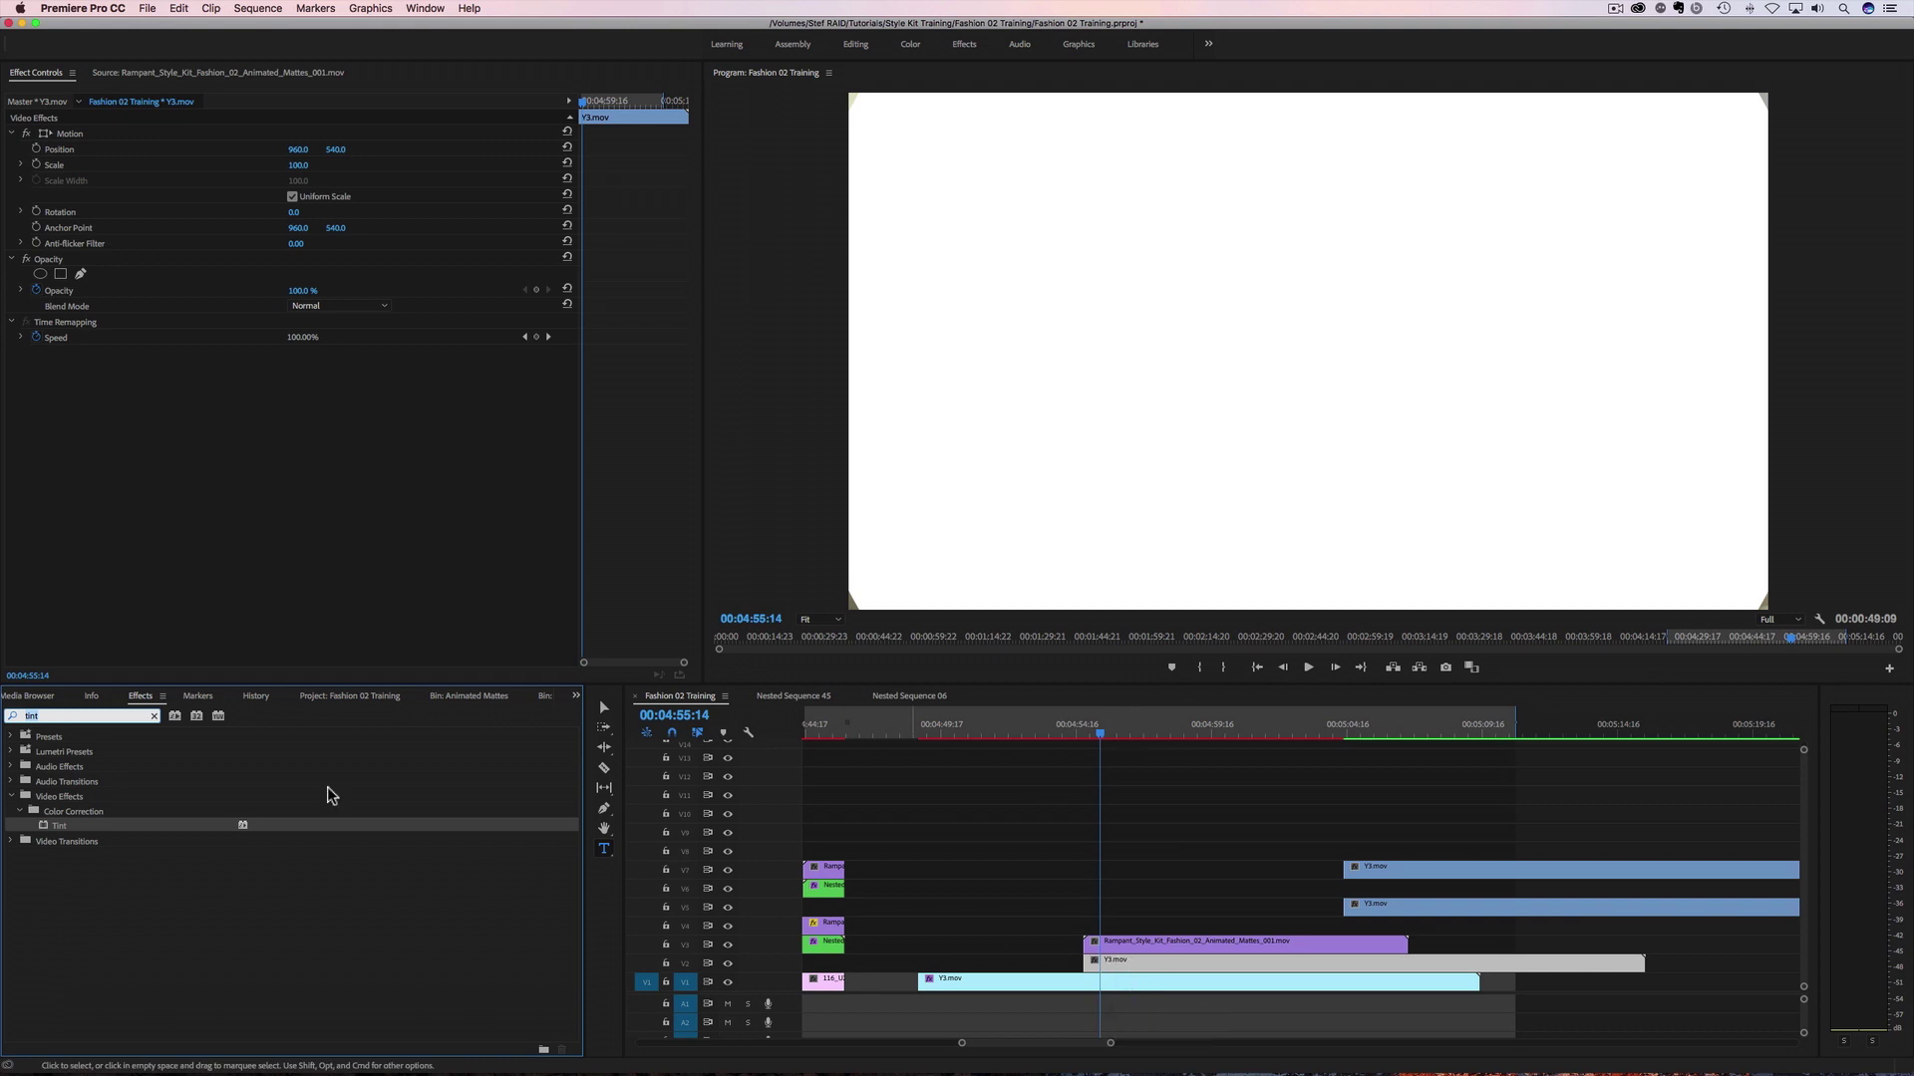
{"action": "type", "text": "trac"}
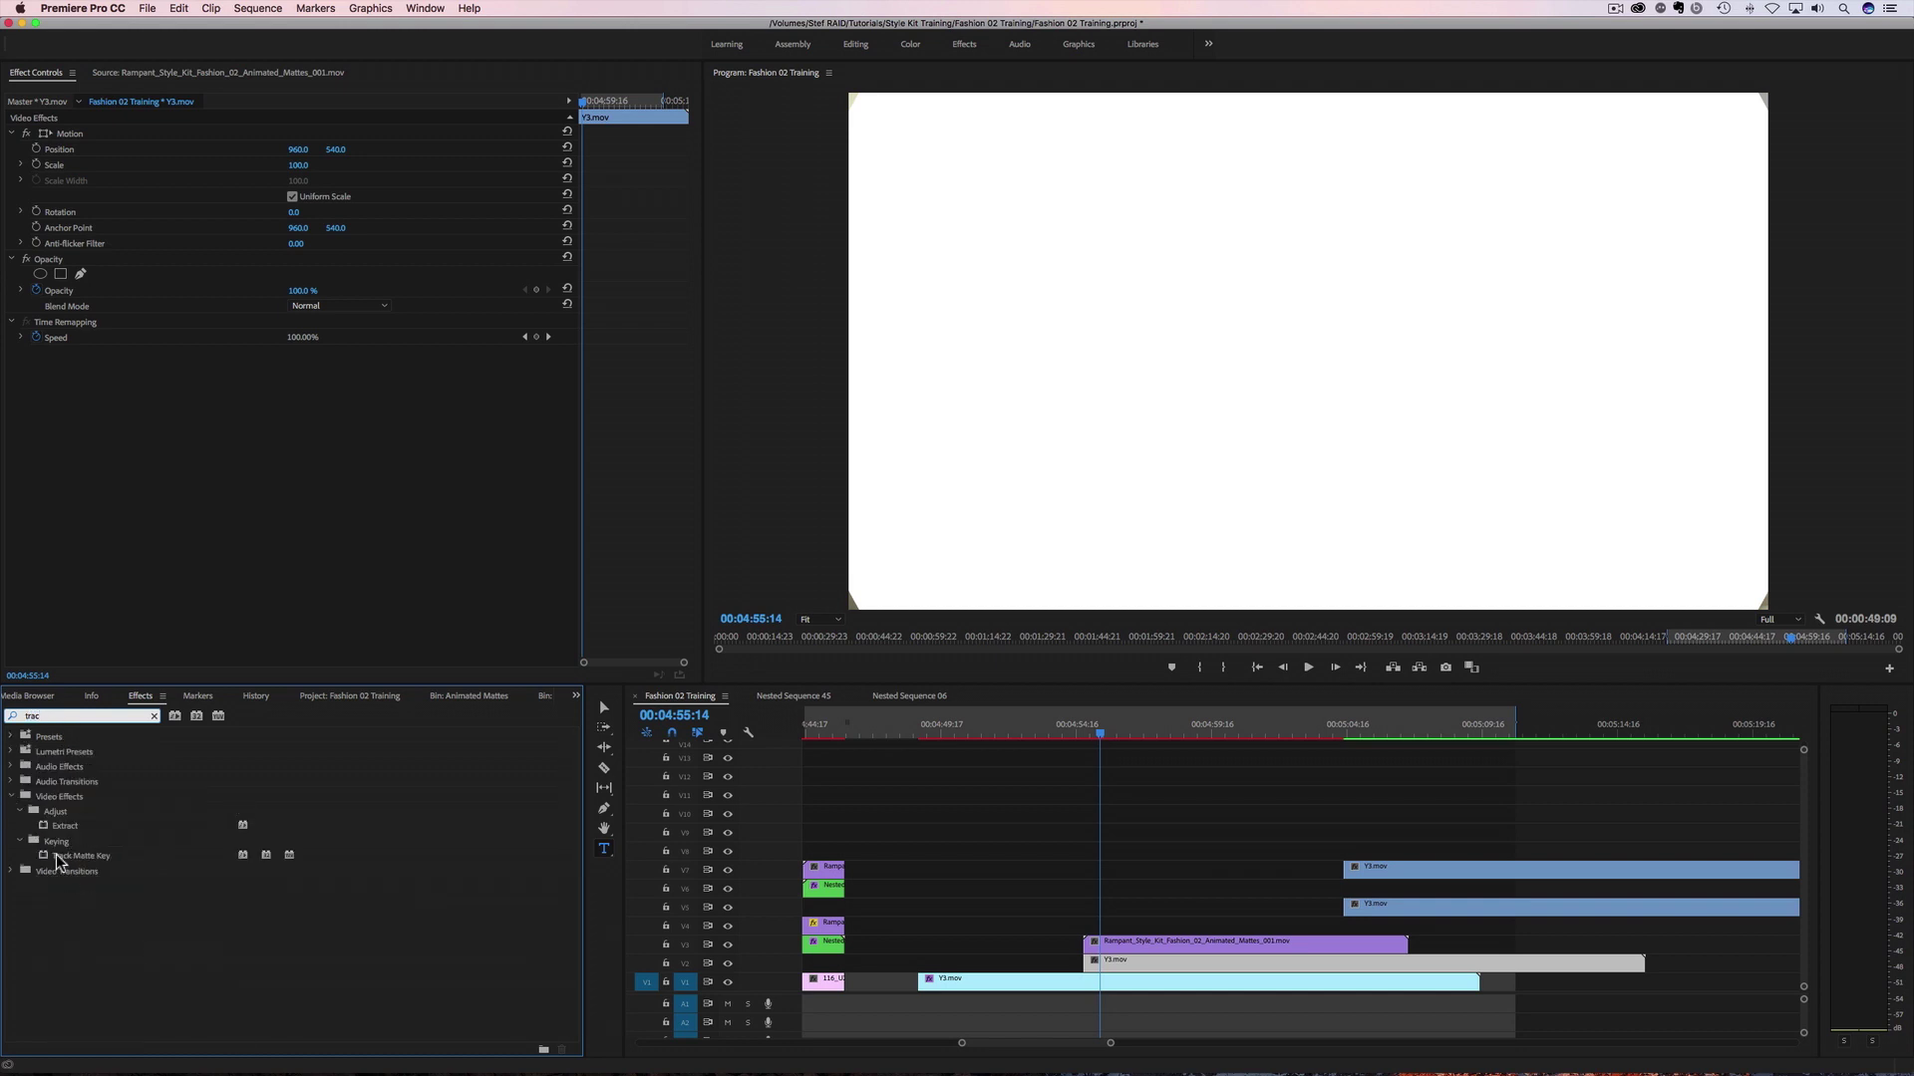
{"action": "left_click_drag", "start_coordinate": [58, 861], "coordinate": [1139, 972]}
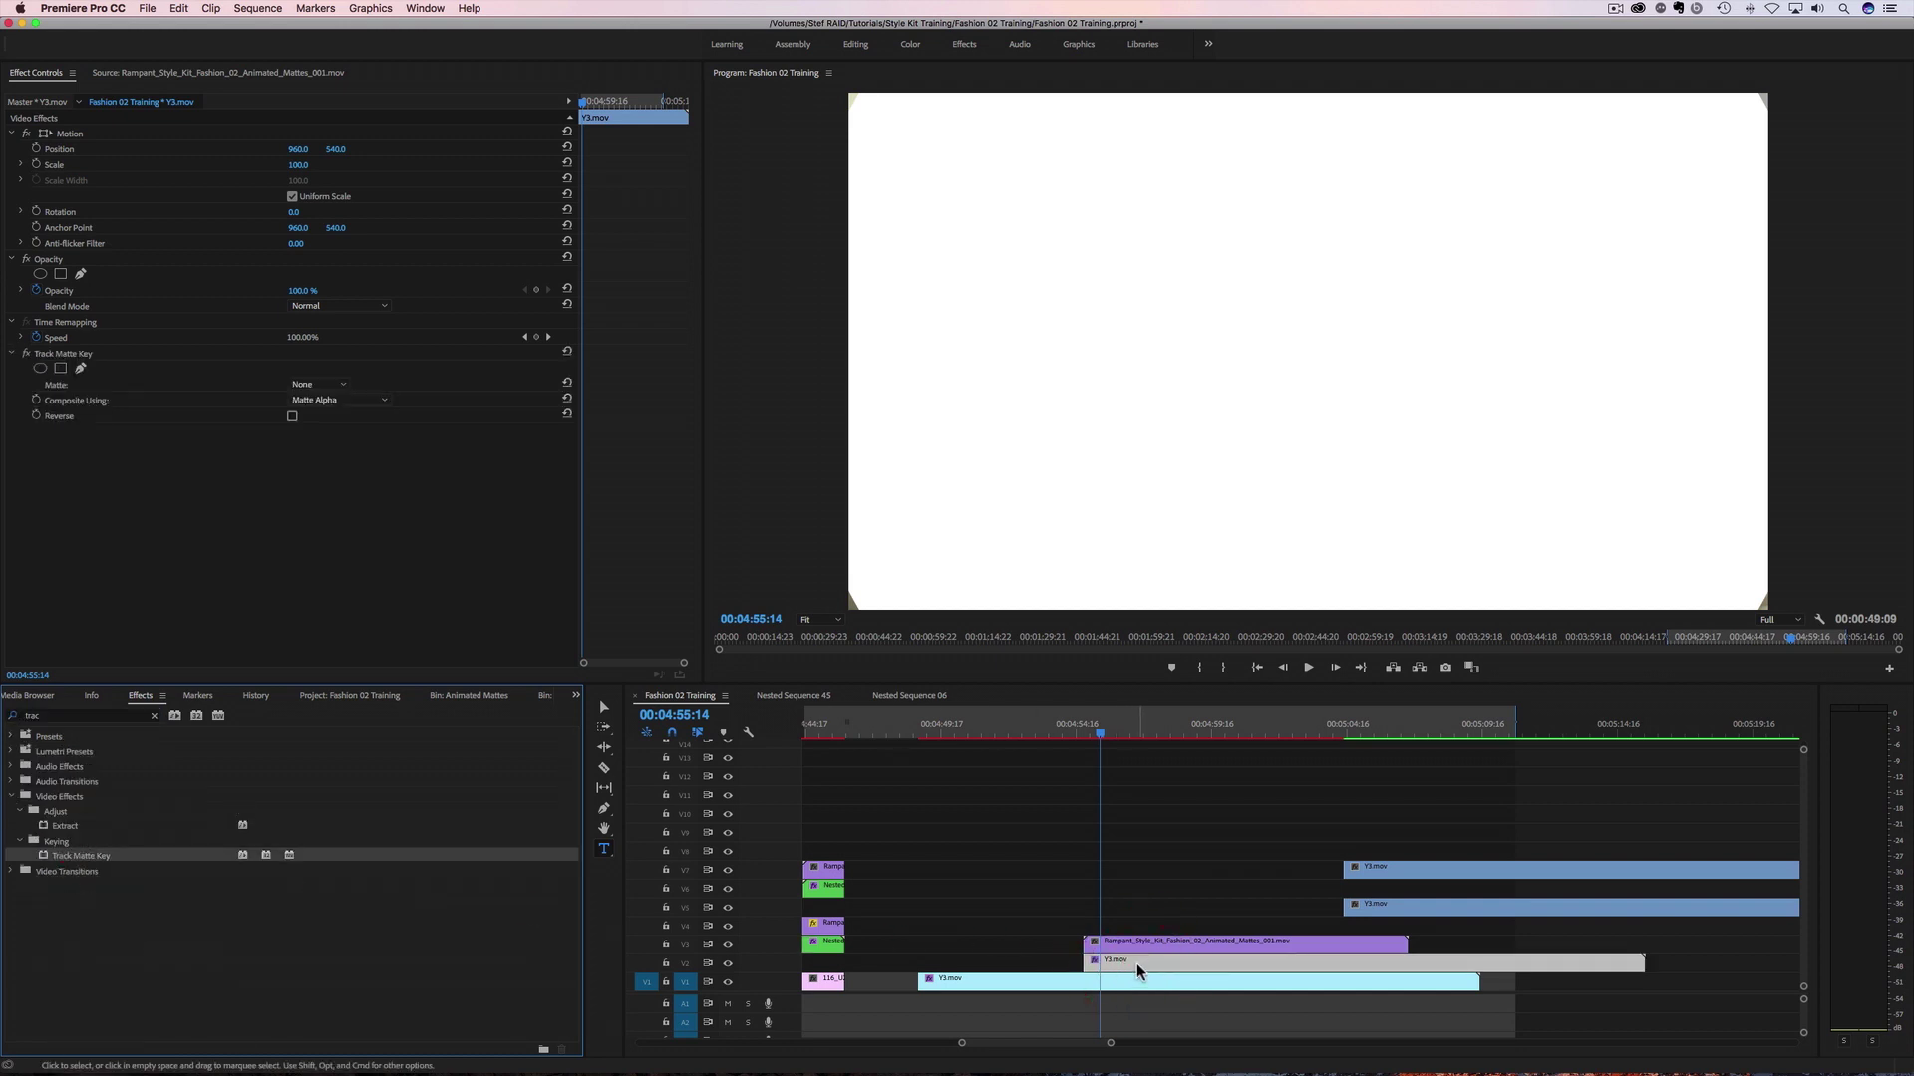
{"action": "left_click", "coordinate": [313, 387]}
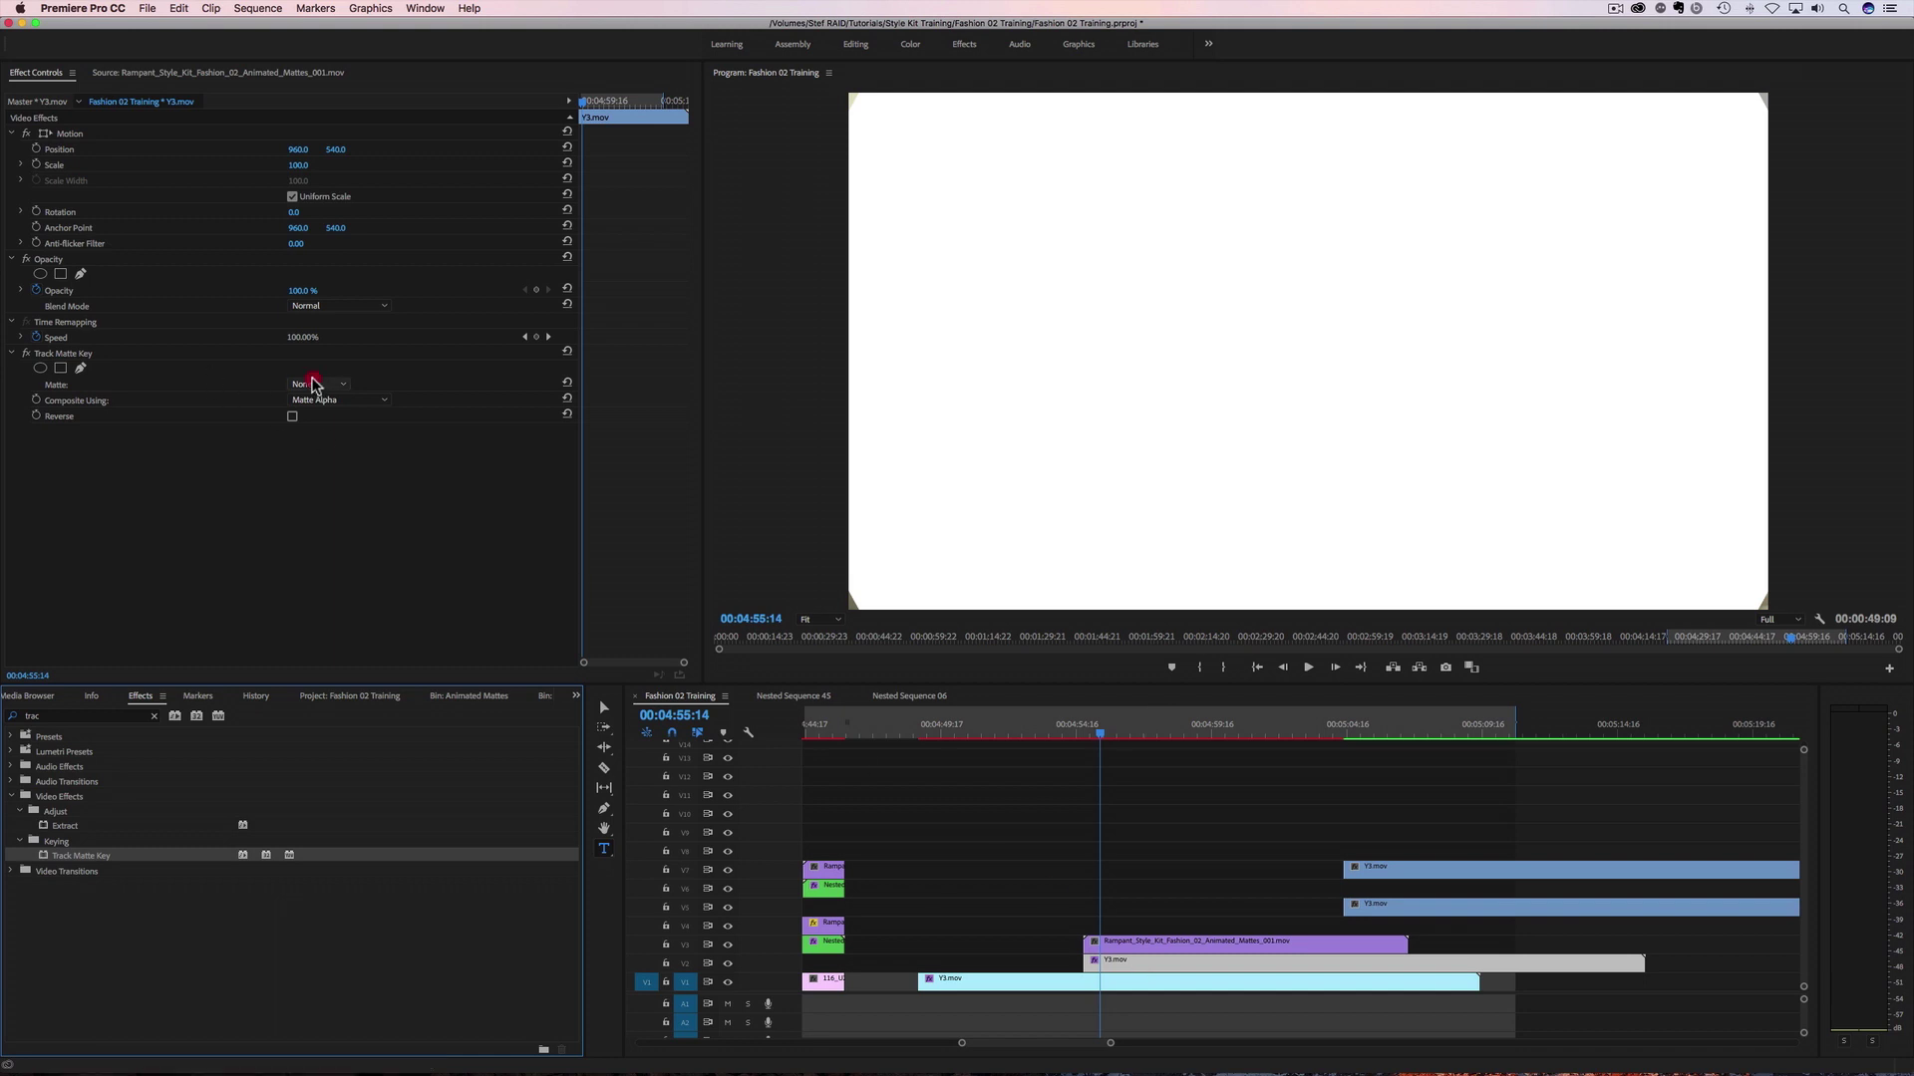
{"action": "left_click", "coordinate": [319, 632]}
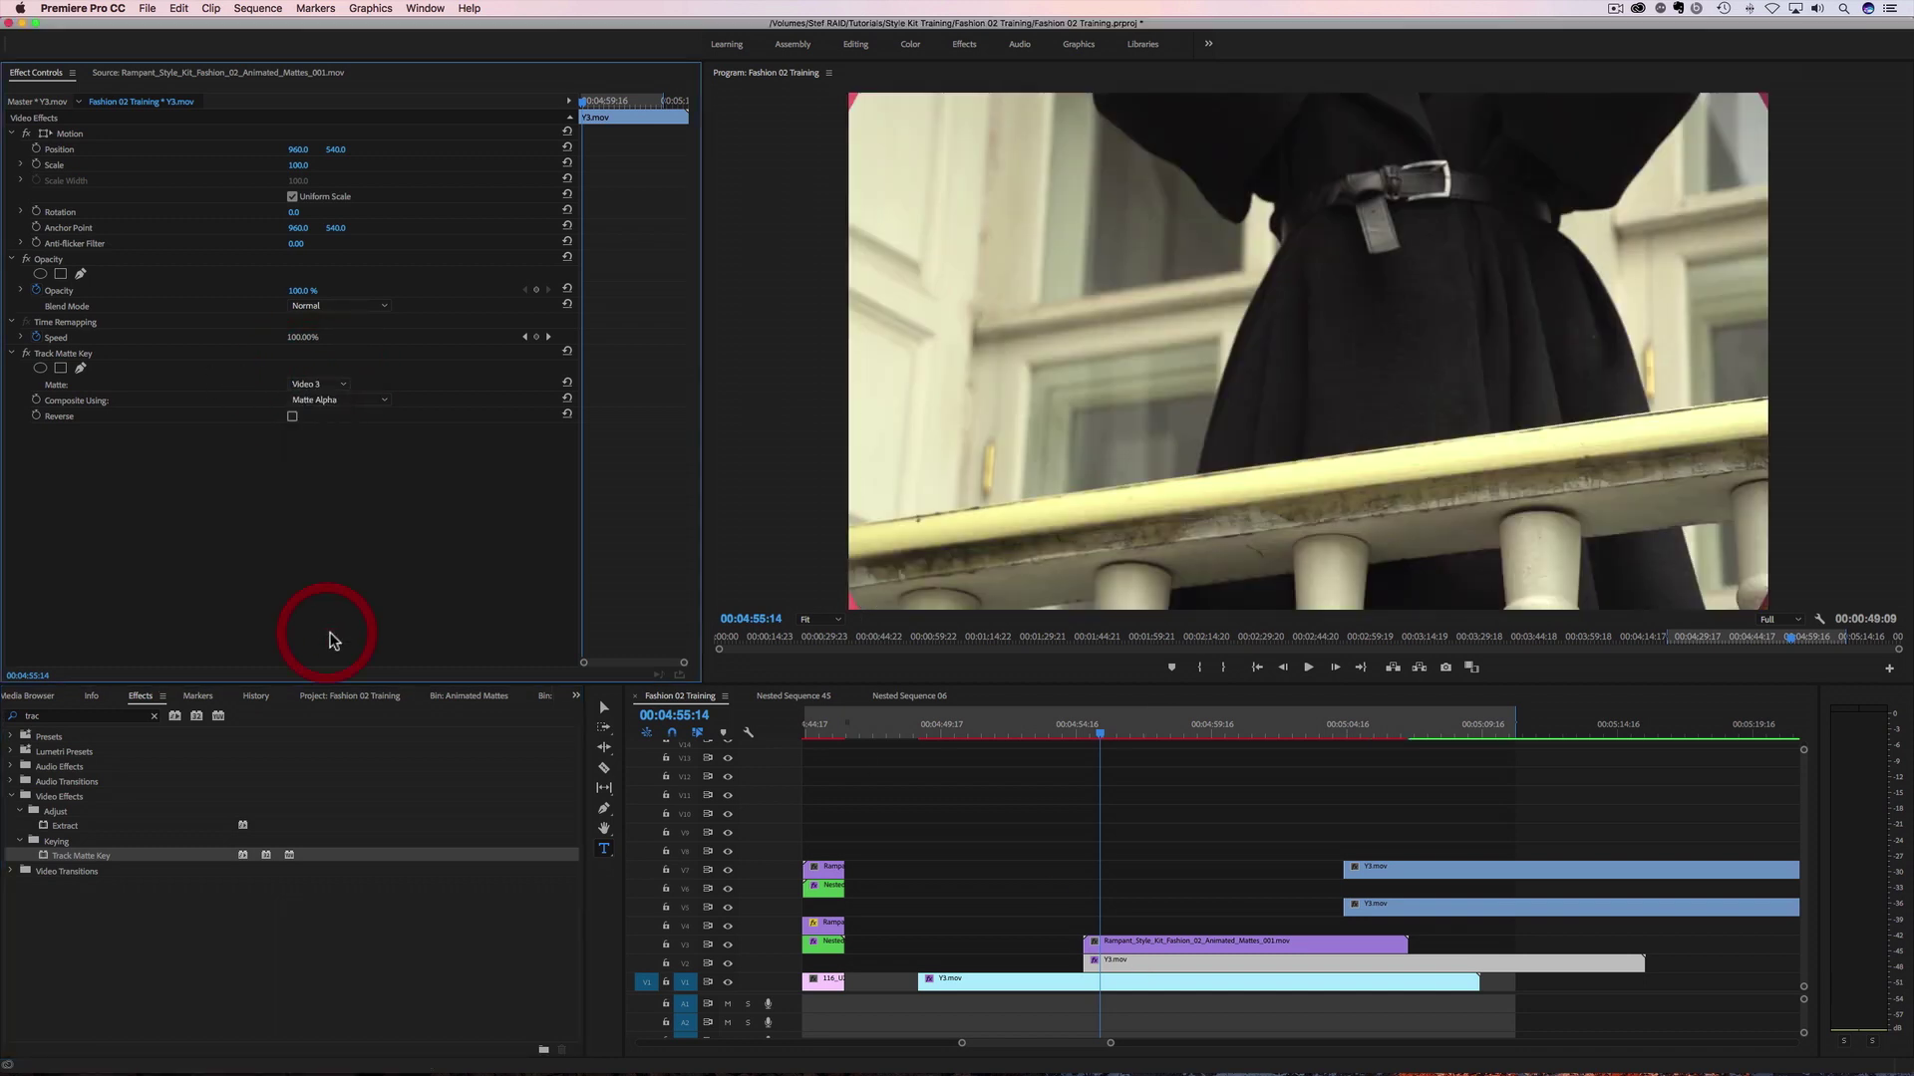
Play back the circular matte reveal of the V2 clip over the tinted footage.
{"action": "left_click_drag", "start_coordinate": [1091, 732], "coordinate": [1052, 744]}
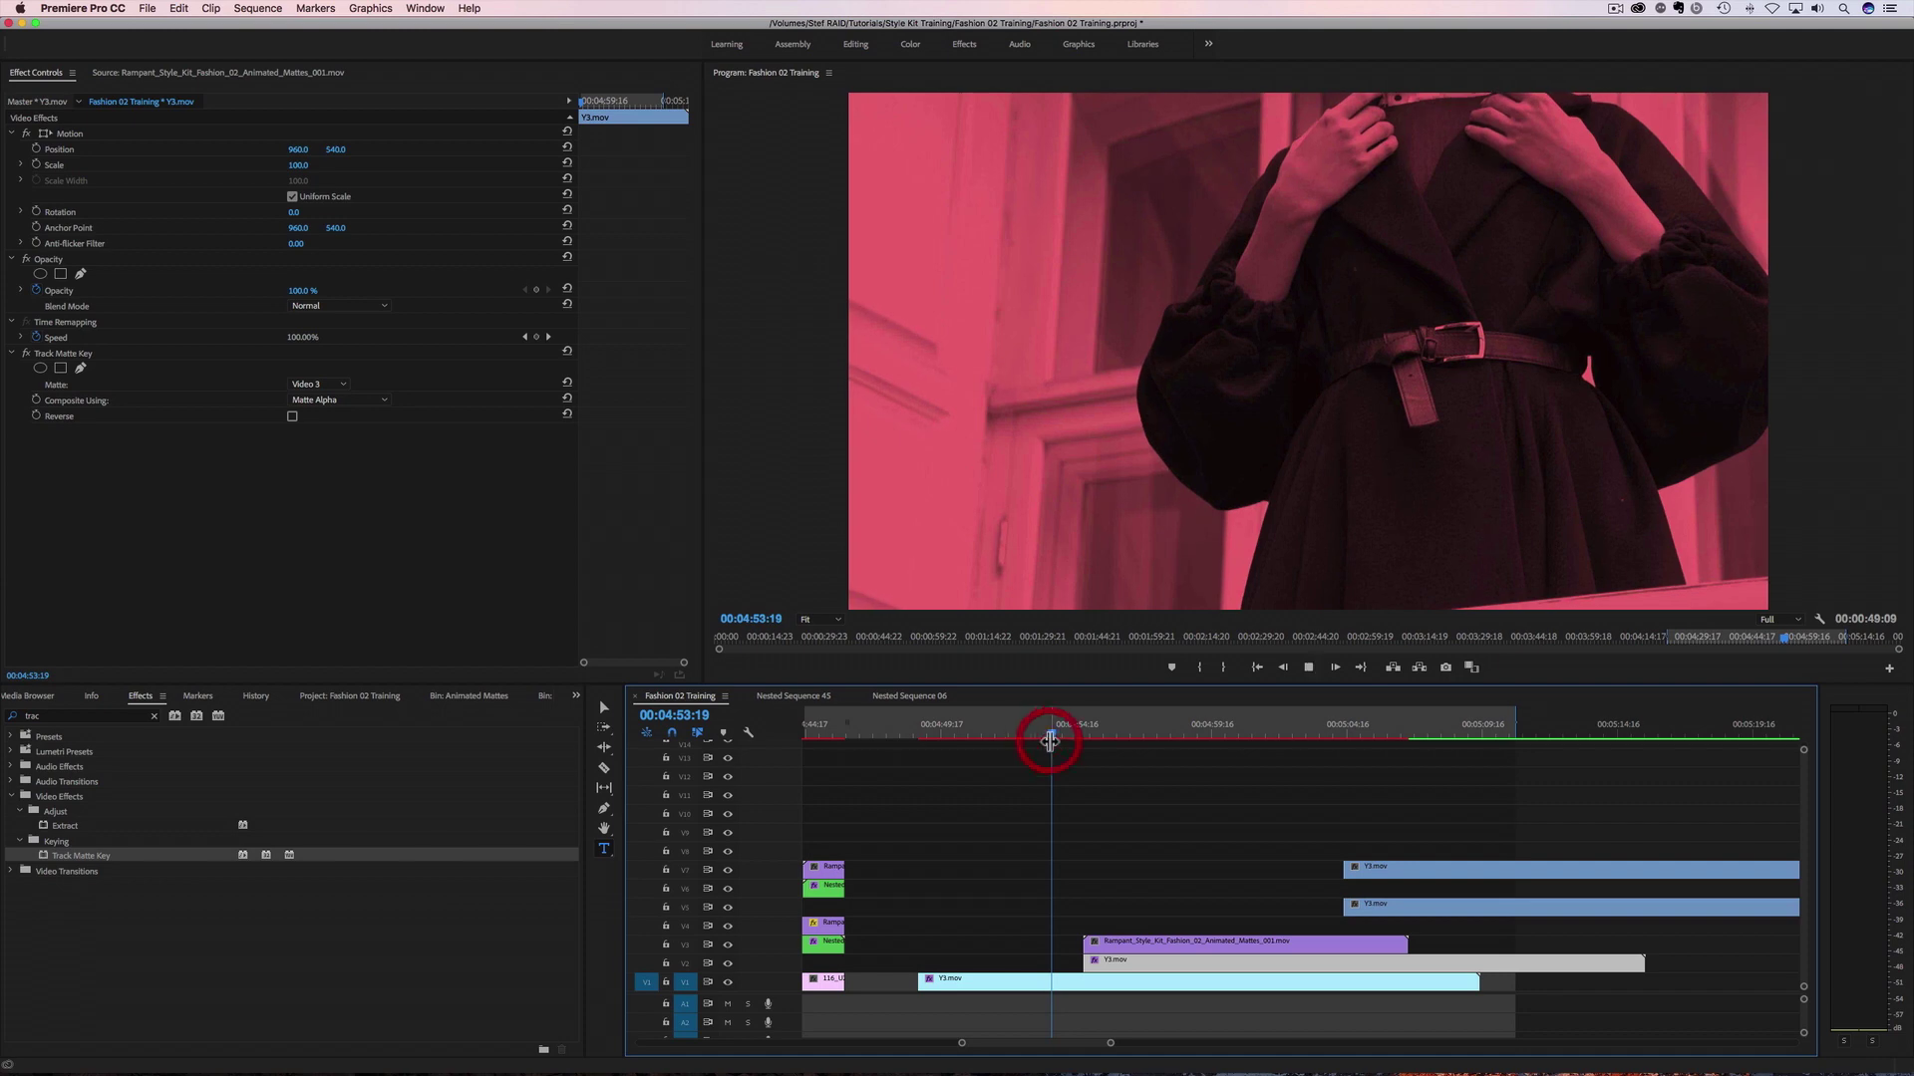
{"action": "key", "text": "space"}
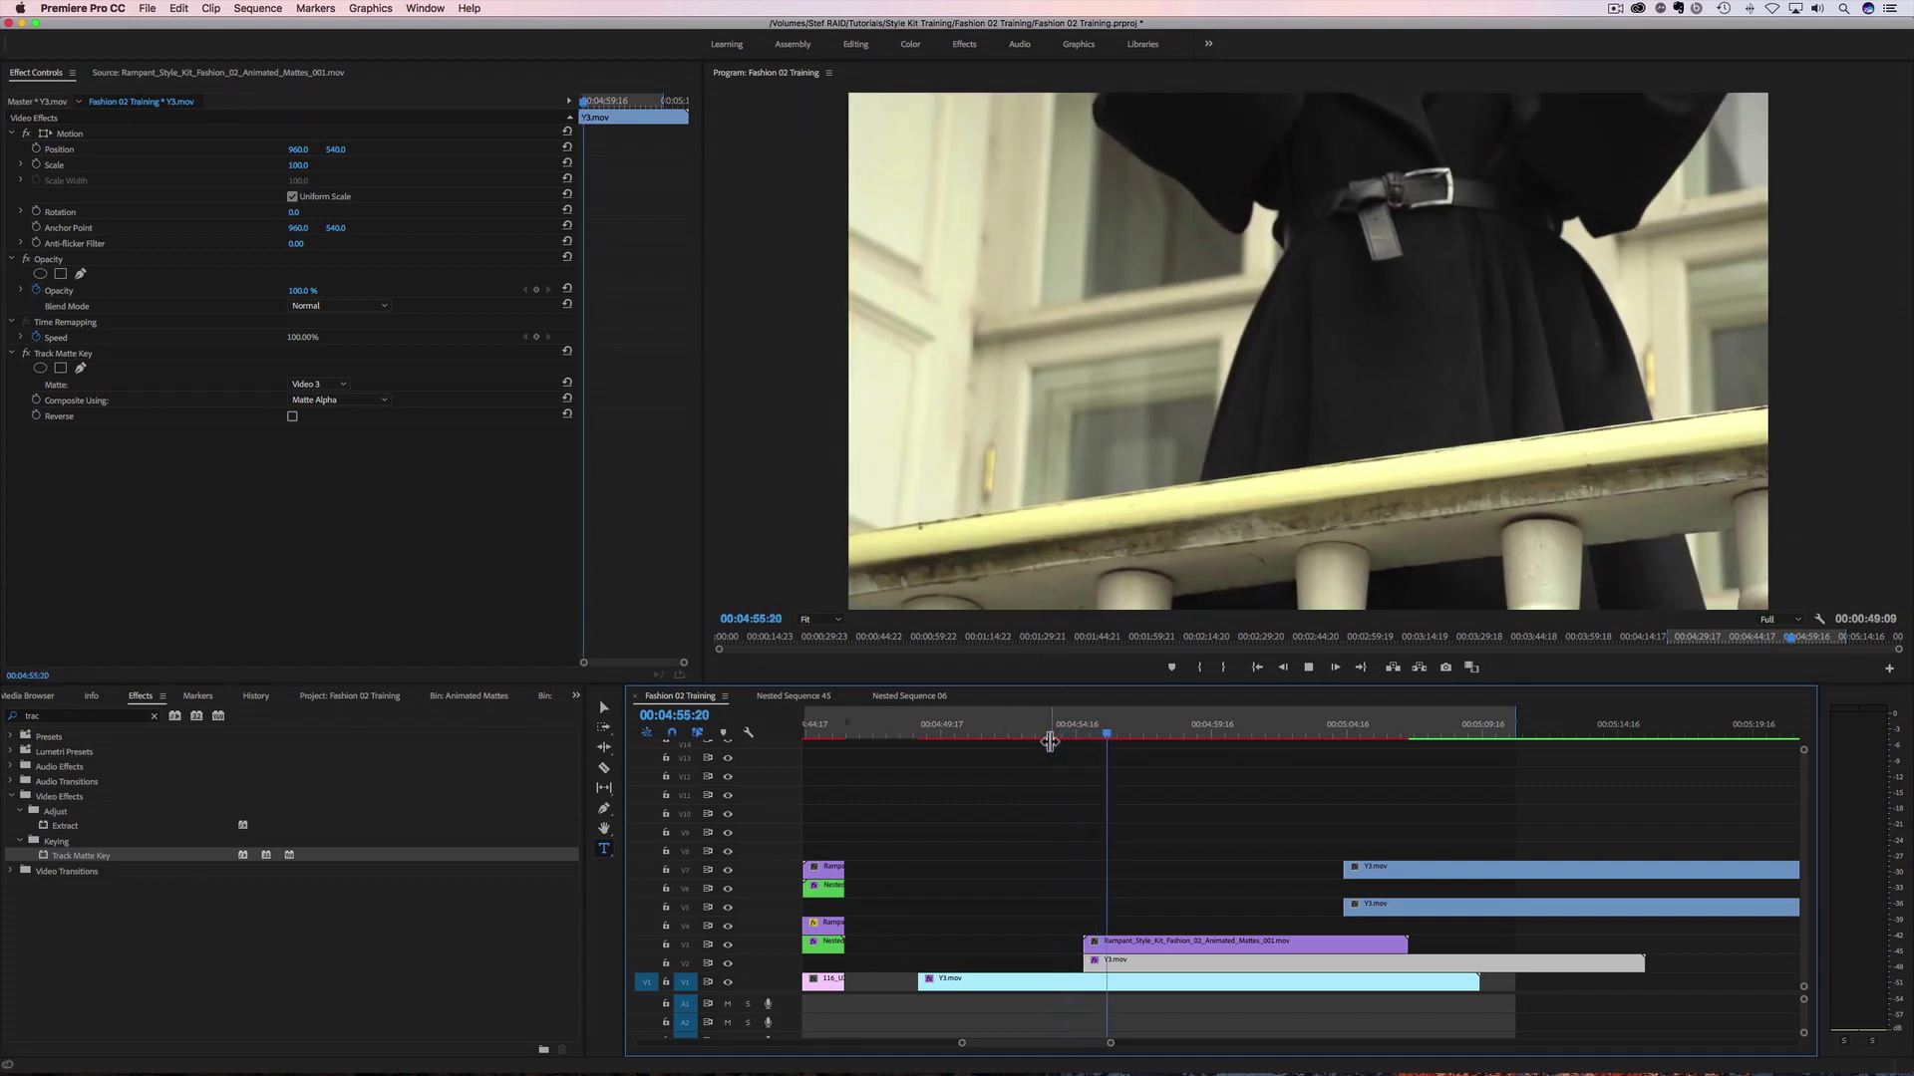
{"action": "key", "text": "space"}
Delete the Y3.mov copy on V5 and duplicate the tinted V1 clip onto V4, starting at 00:04:59:14.
{"action": "left_click_drag", "start_coordinate": [1117, 736], "coordinate": [1214, 745]}
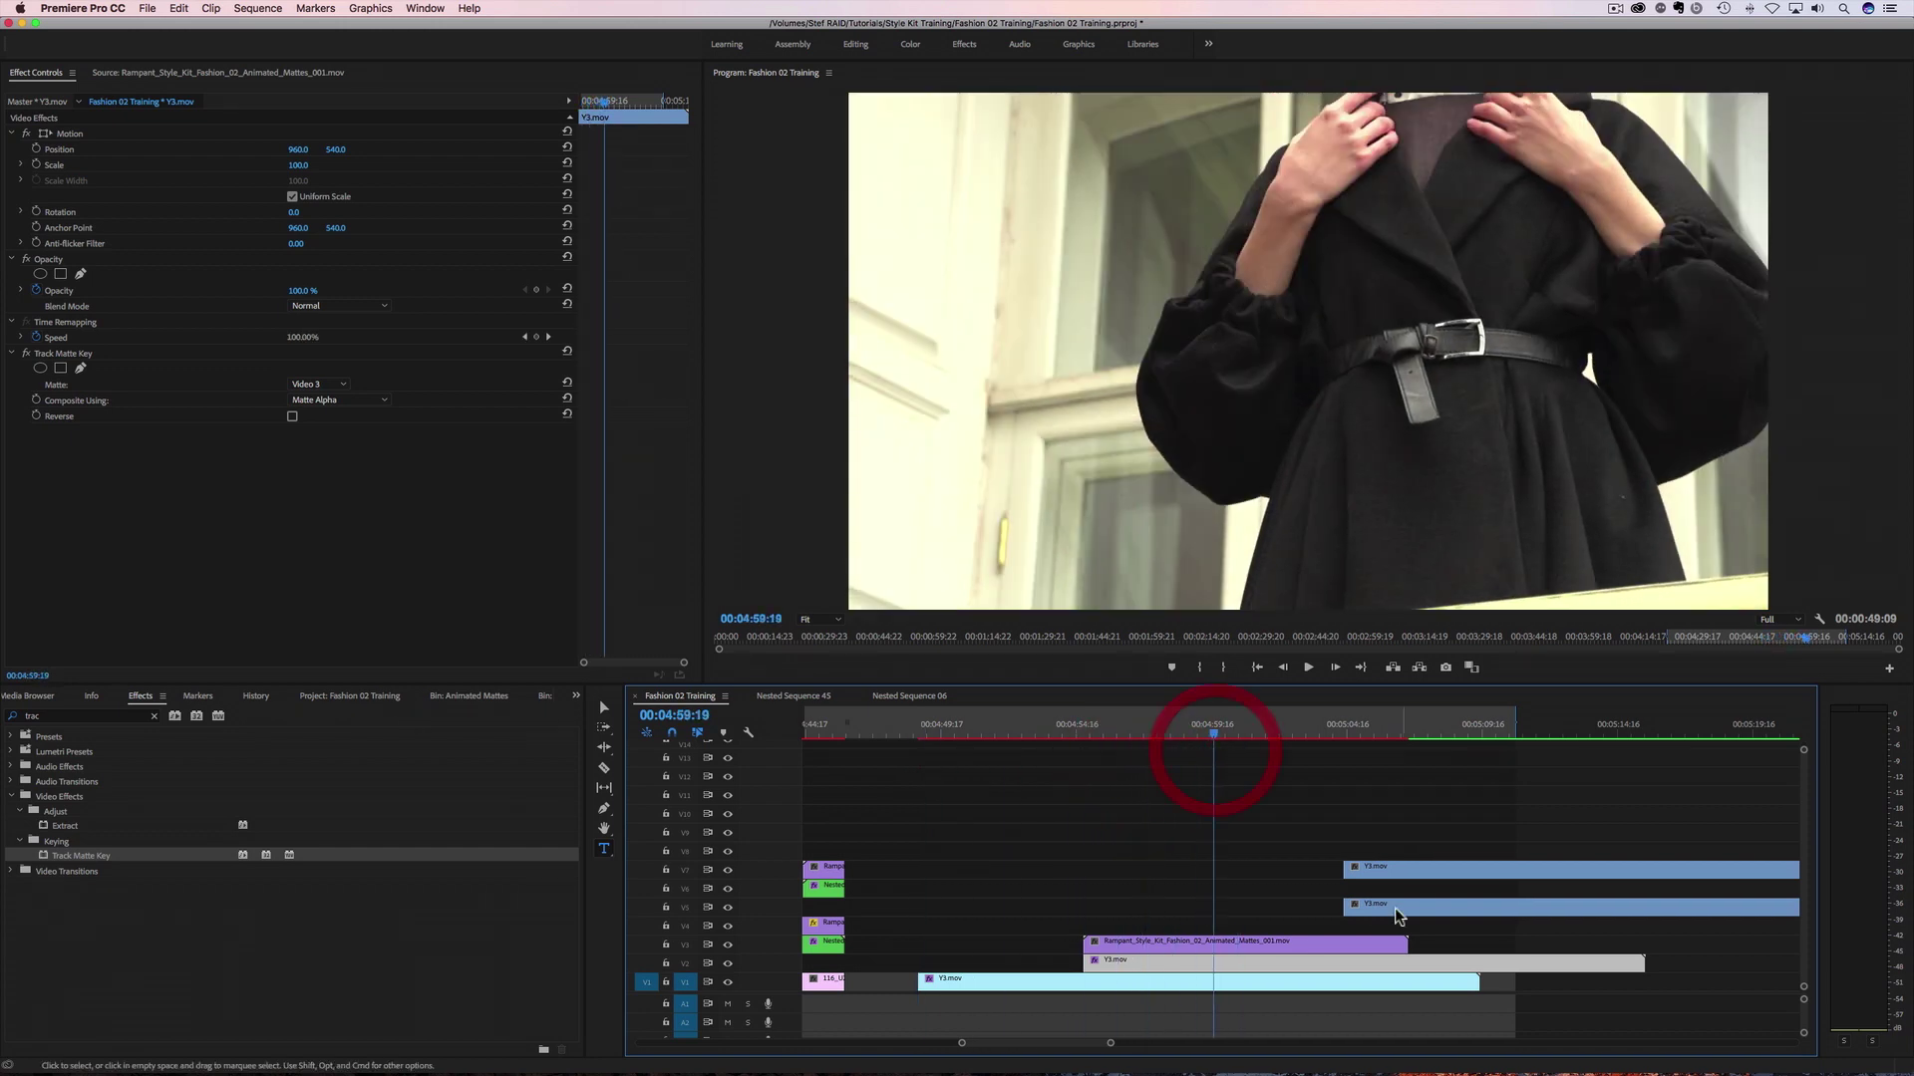
{"action": "left_click_drag", "start_coordinate": [1377, 907], "coordinate": [1246, 907]}
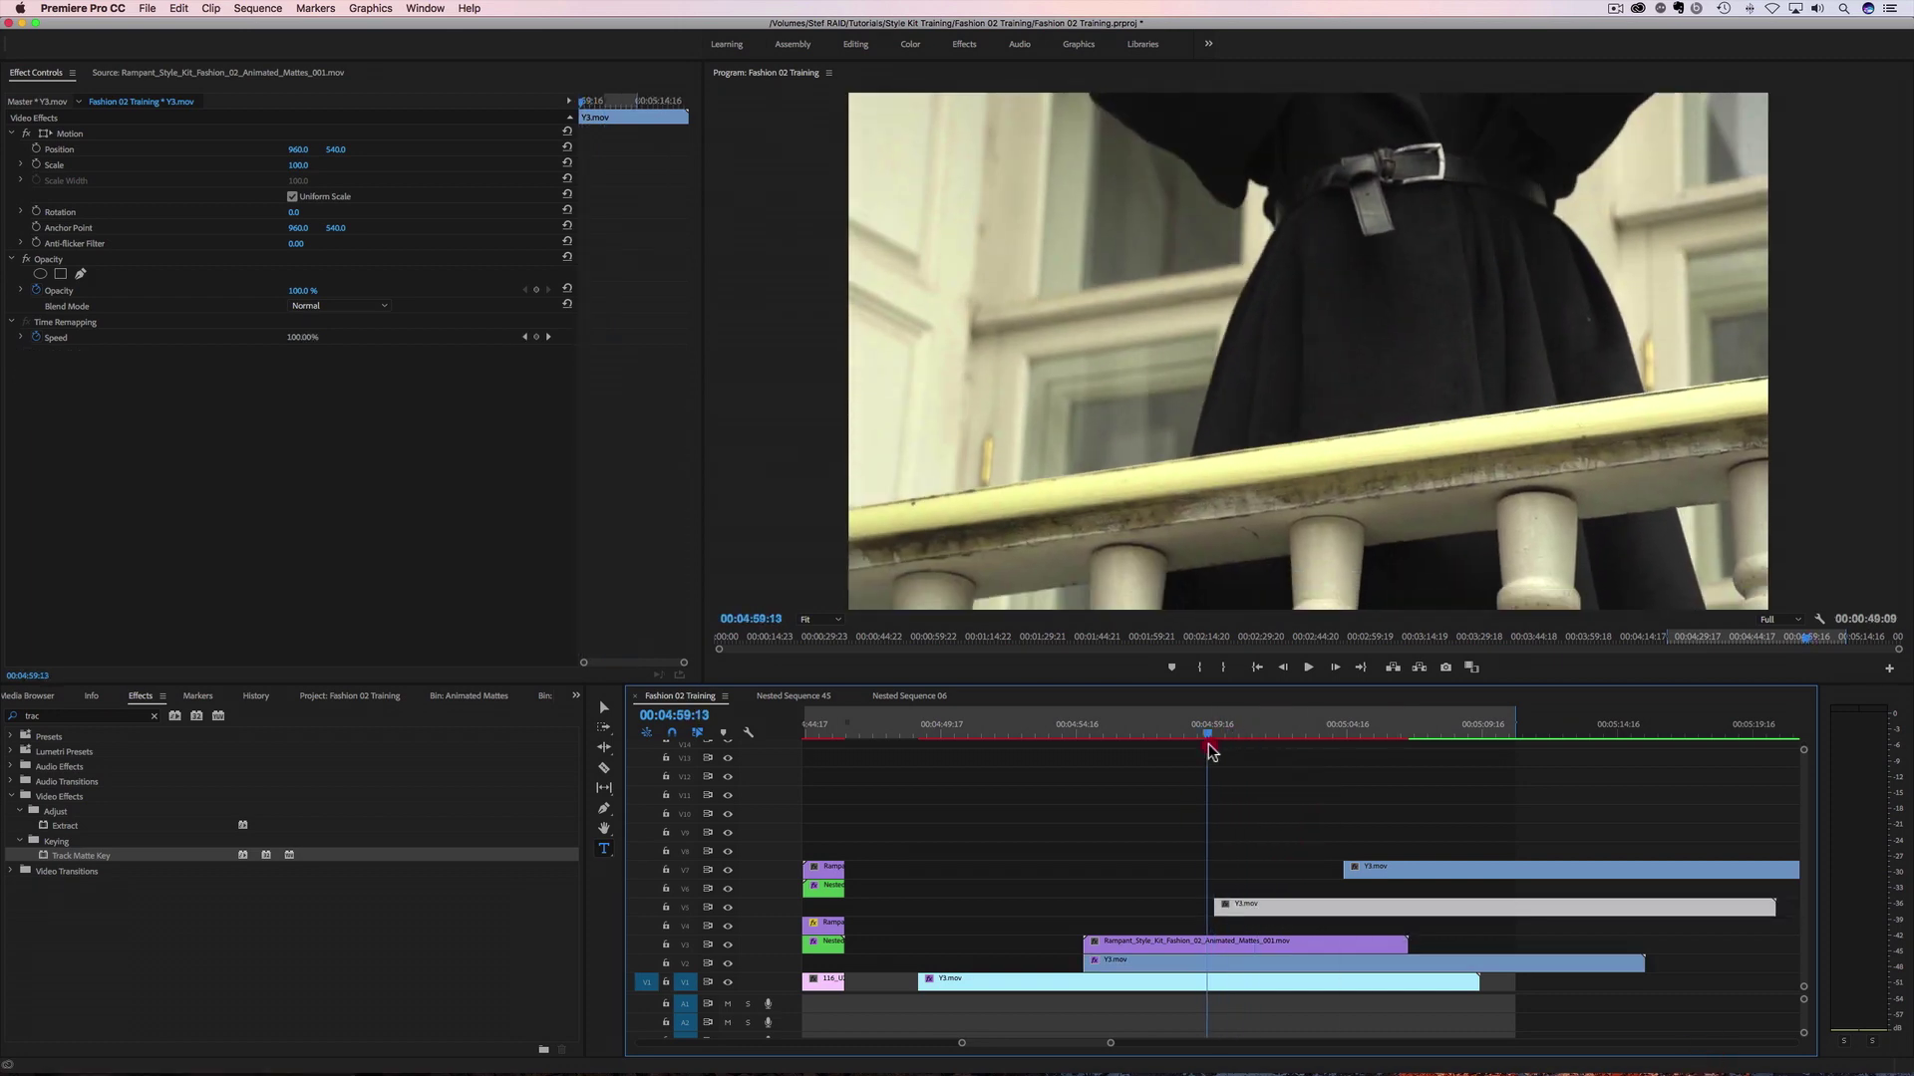
{"action": "key", "text": "Delete"}
{"action": "left_click", "coordinate": [1156, 981]}
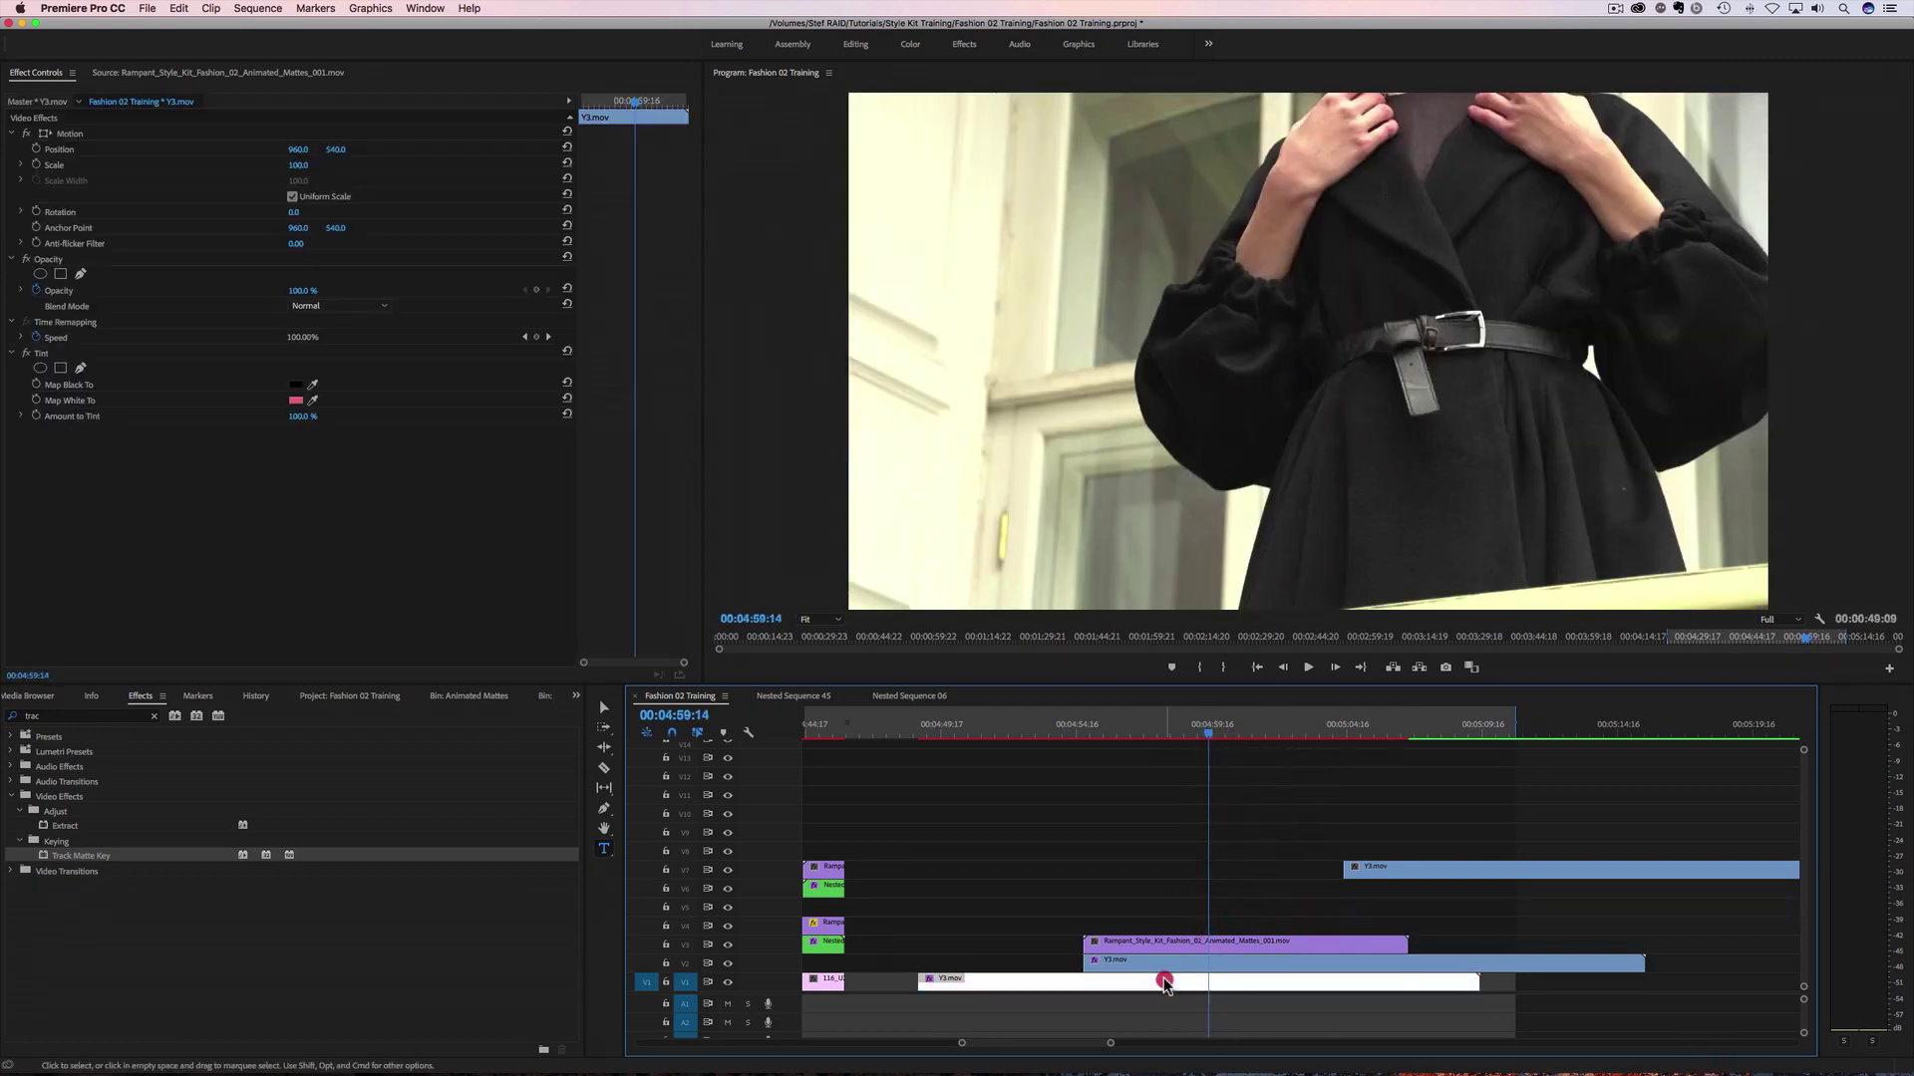
{"action": "left_click_drag", "start_coordinate": [1151, 985], "coordinate": [1282, 927]}
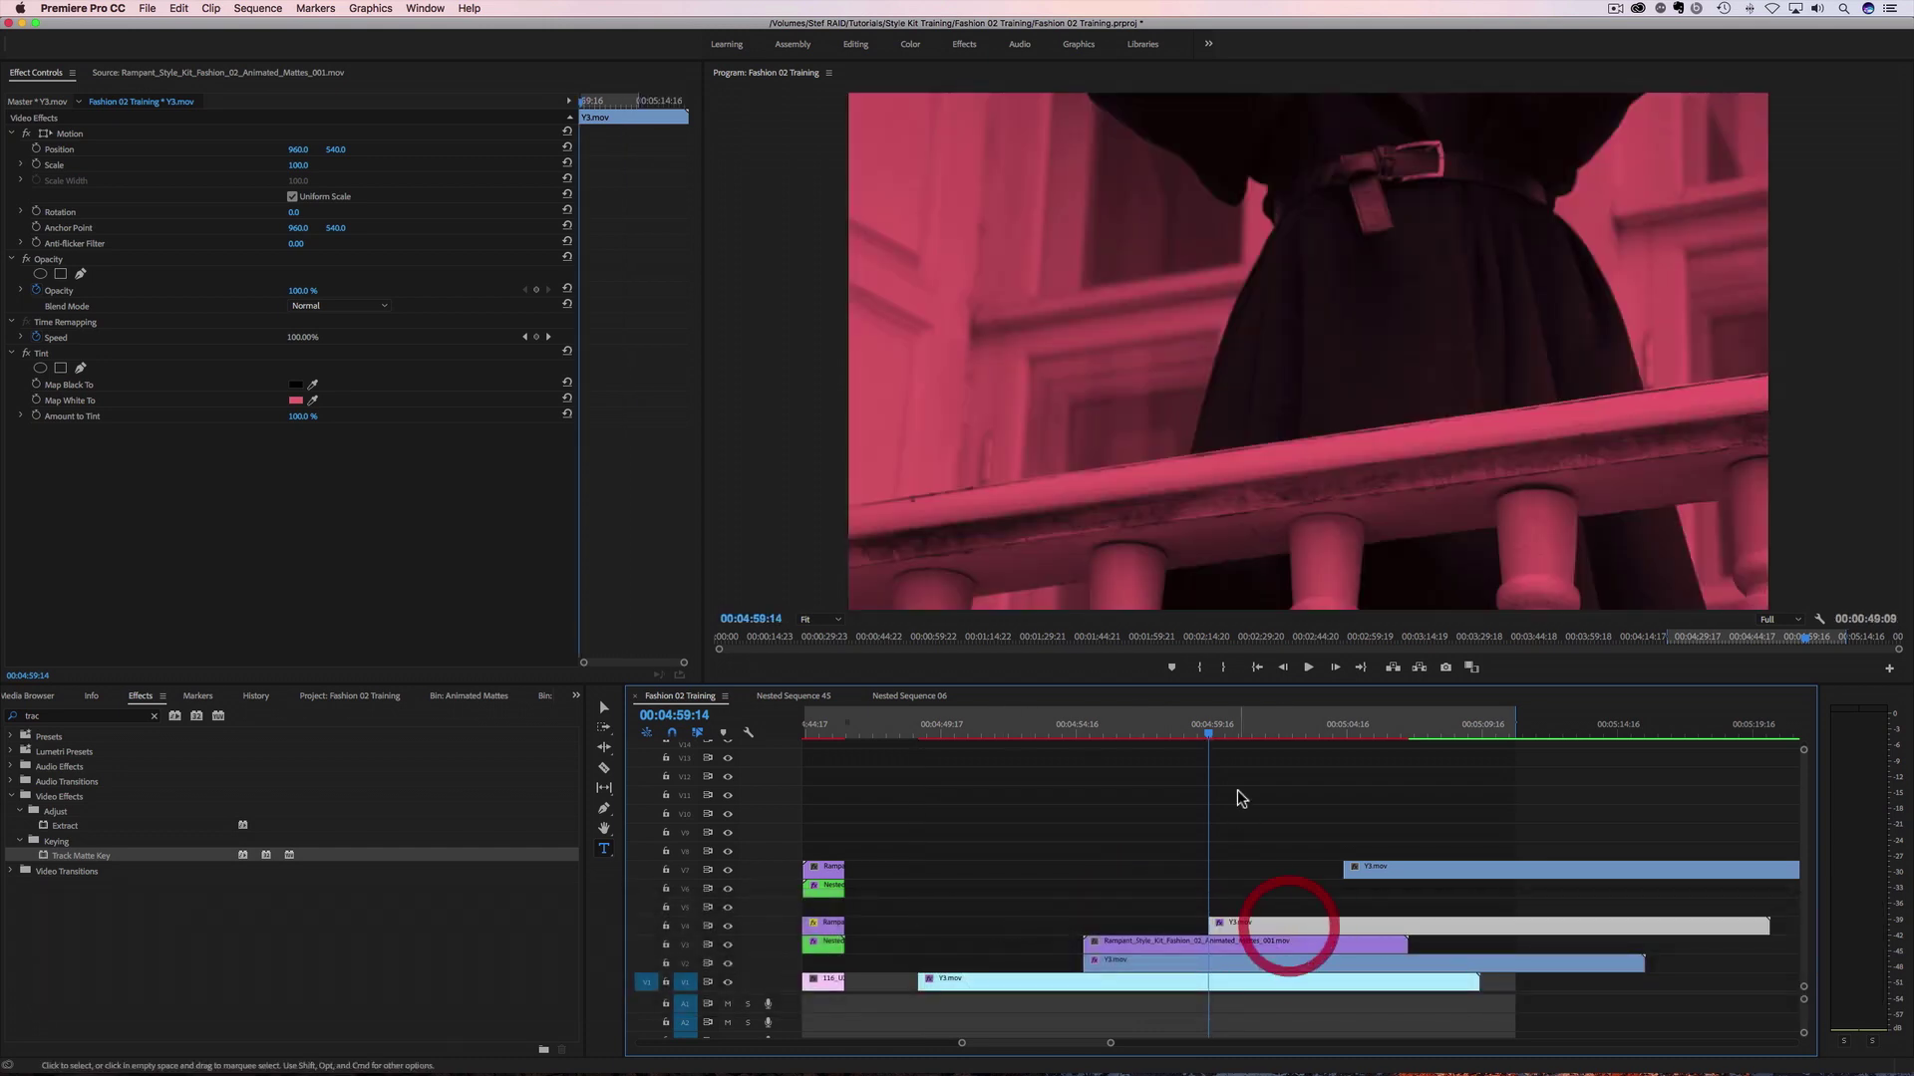
Duplicate the Animated_Mattes_001 clip from V3 onto V5, aligned with the start of the tinted V4 copy.
{"action": "mouse_move", "coordinate": [1208, 735]}
{"action": "left_mouse_down"}
{"action": "mouse_move", "coordinate": [1068, 753]}
{"action": "mouse_move", "coordinate": [1248, 755]}
{"action": "mouse_move", "coordinate": [1231, 755]}
{"action": "left_mouse_up"}
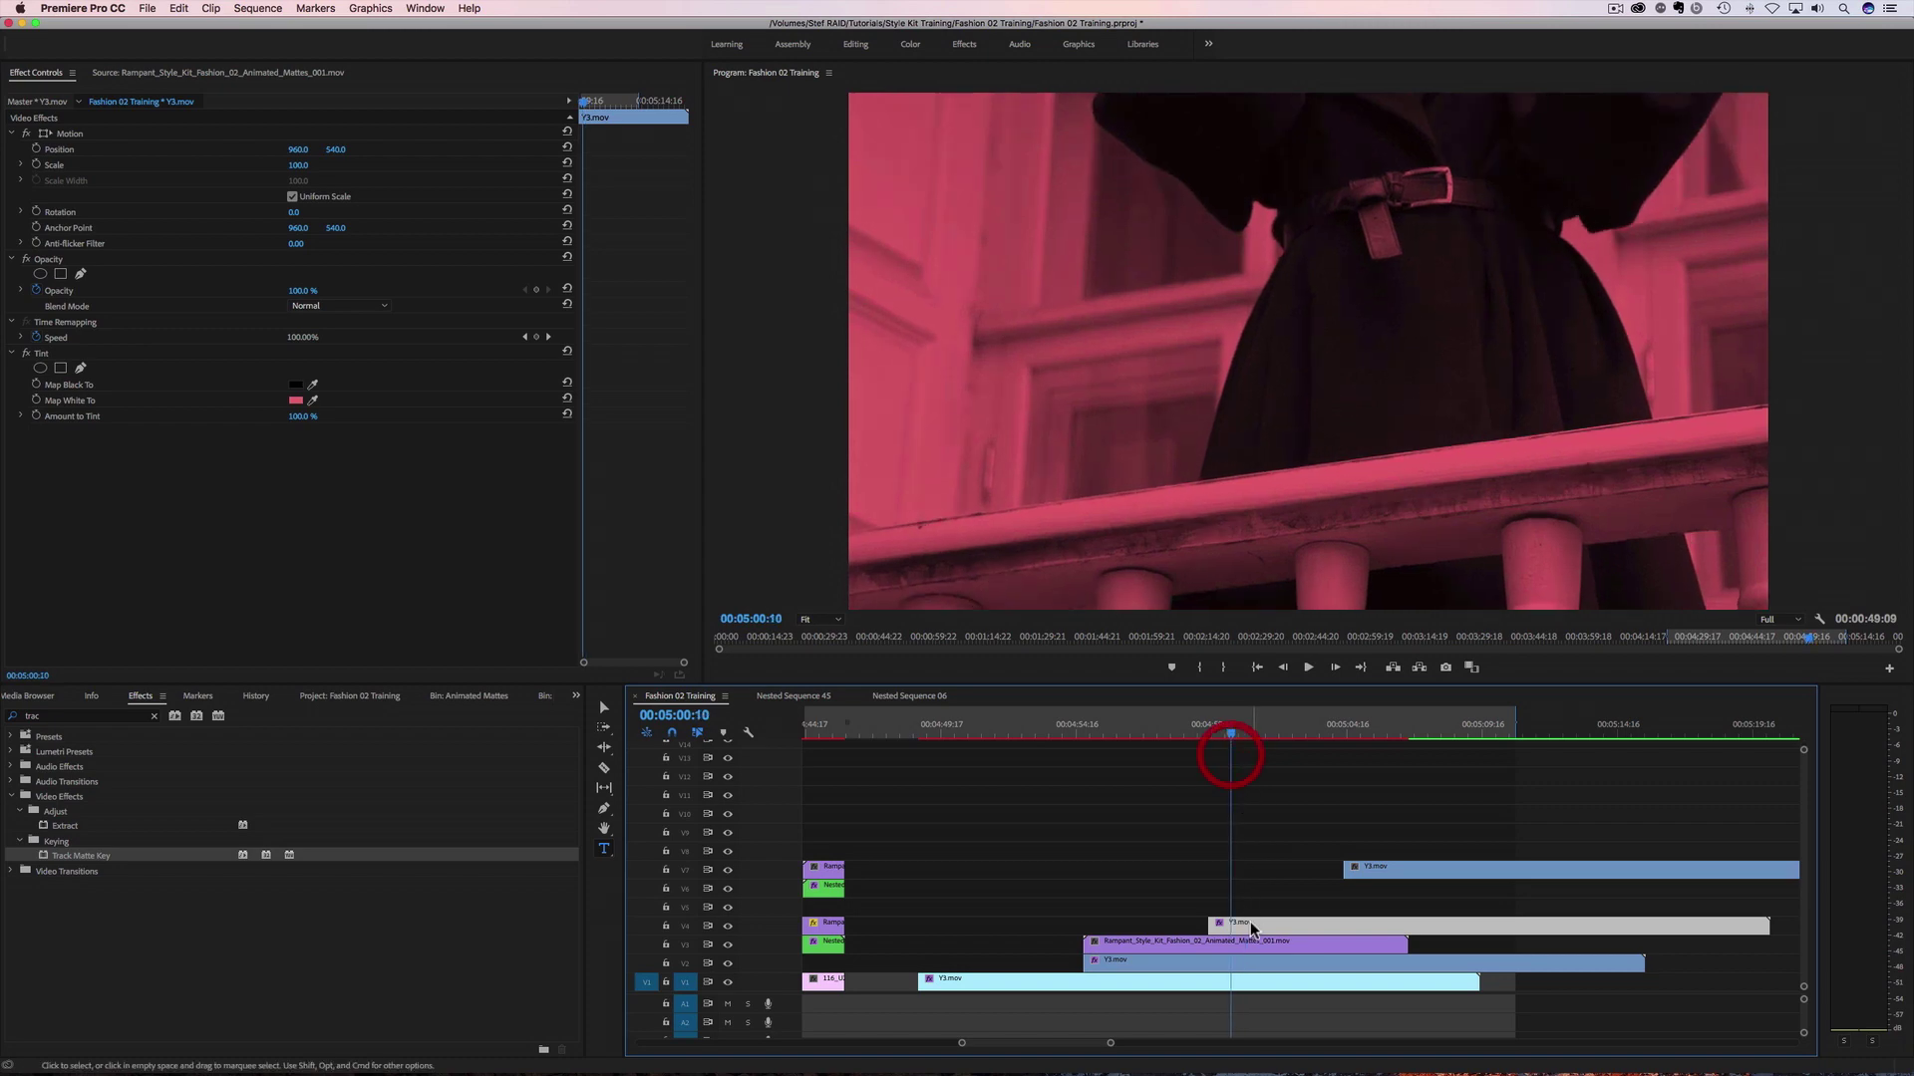
{"action": "left_click", "coordinate": [1190, 943]}
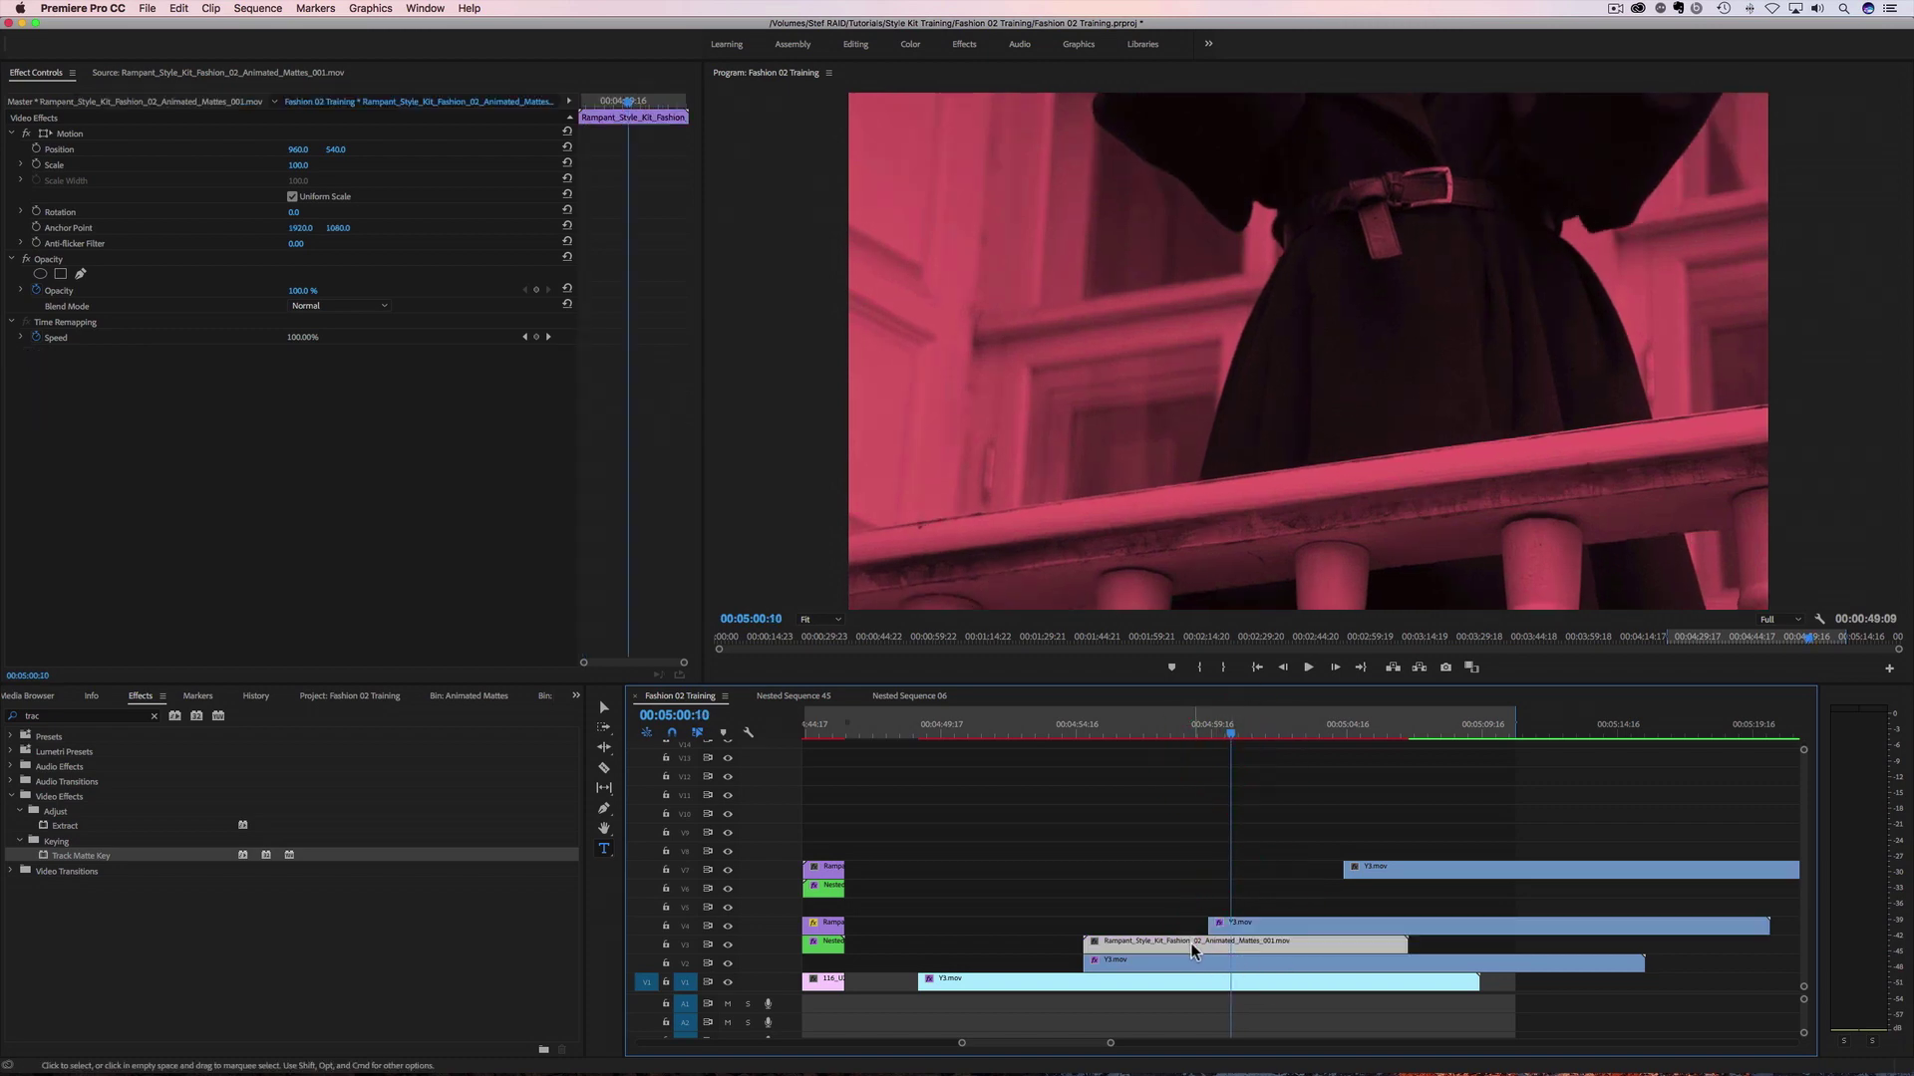
{"action": "left_click_drag", "start_coordinate": [1156, 937], "coordinate": [1289, 909]}
Apply Track Matte Key to the tinted Y3.mov copy on V4 and set its matte to Video 5.
{"action": "left_click", "coordinate": [1261, 930]}
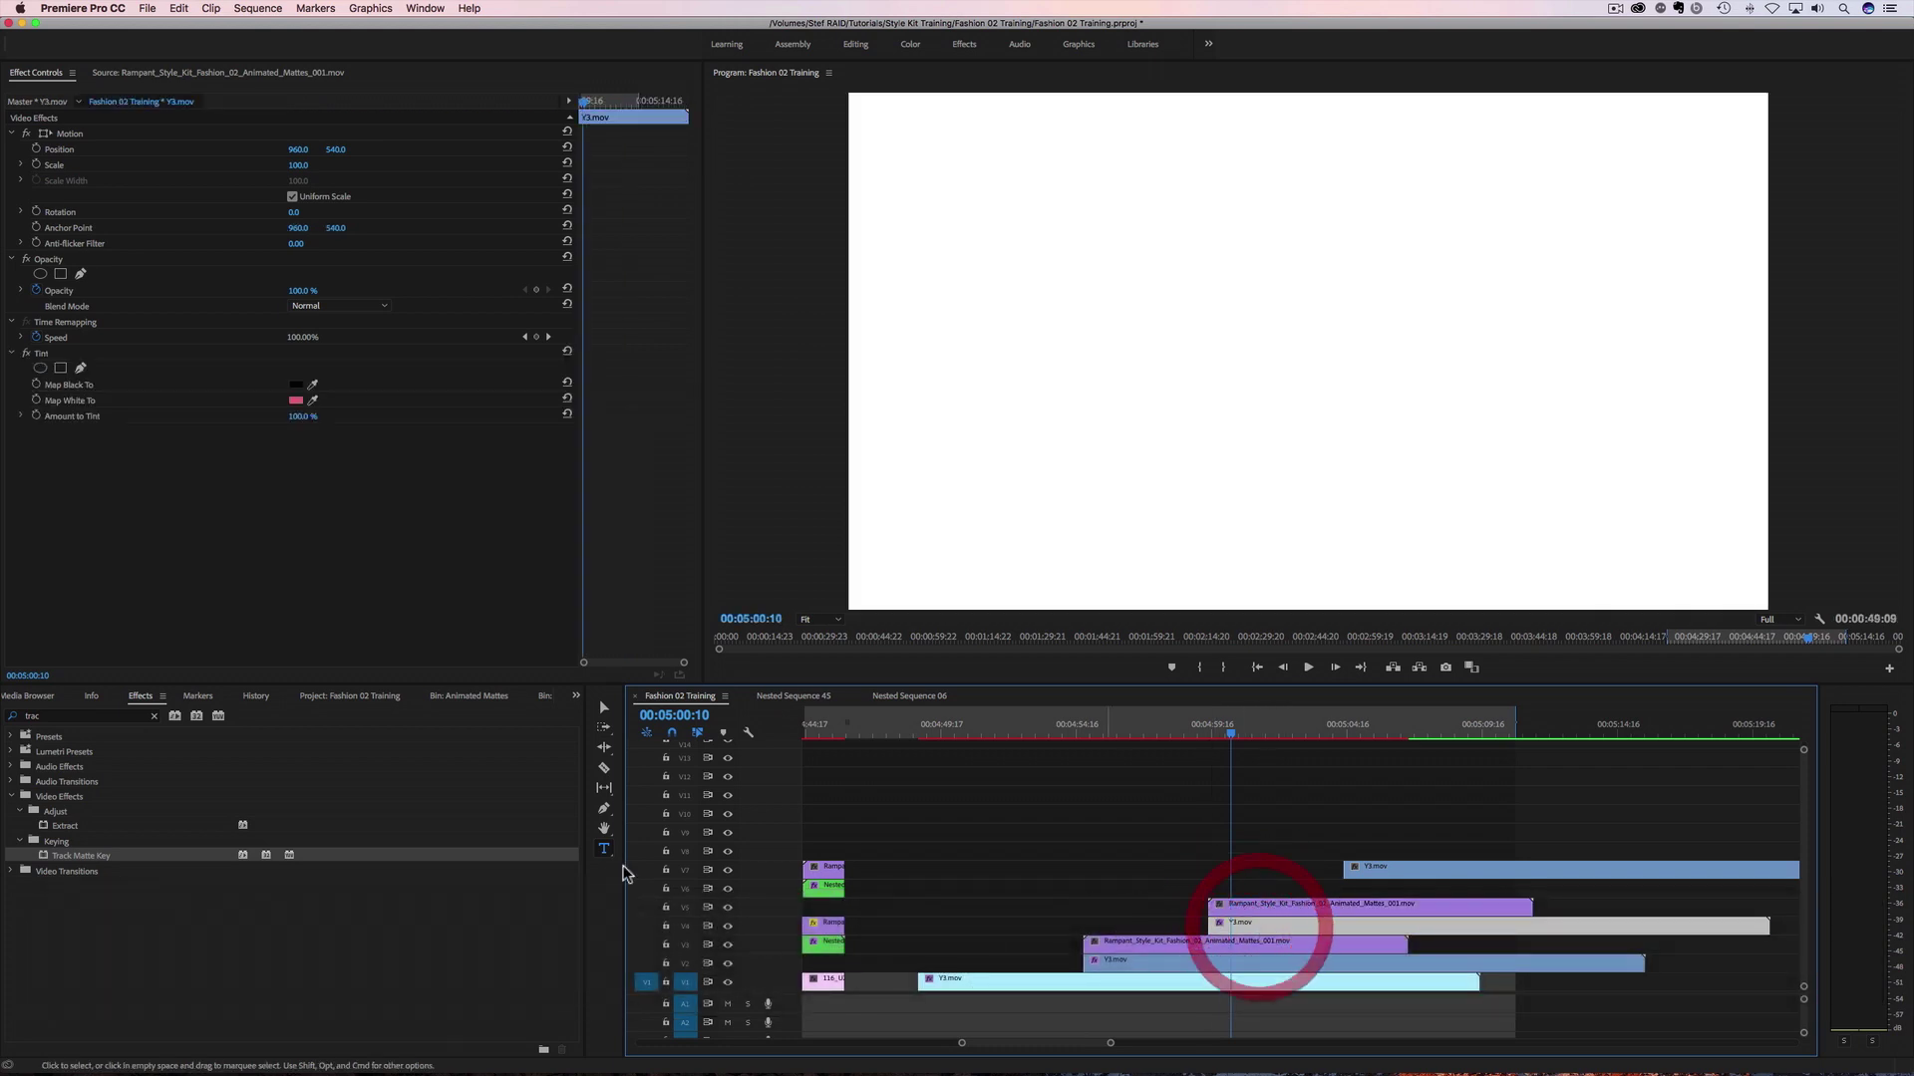
{"action": "left_click_drag", "start_coordinate": [82, 855], "coordinate": [1264, 925]}
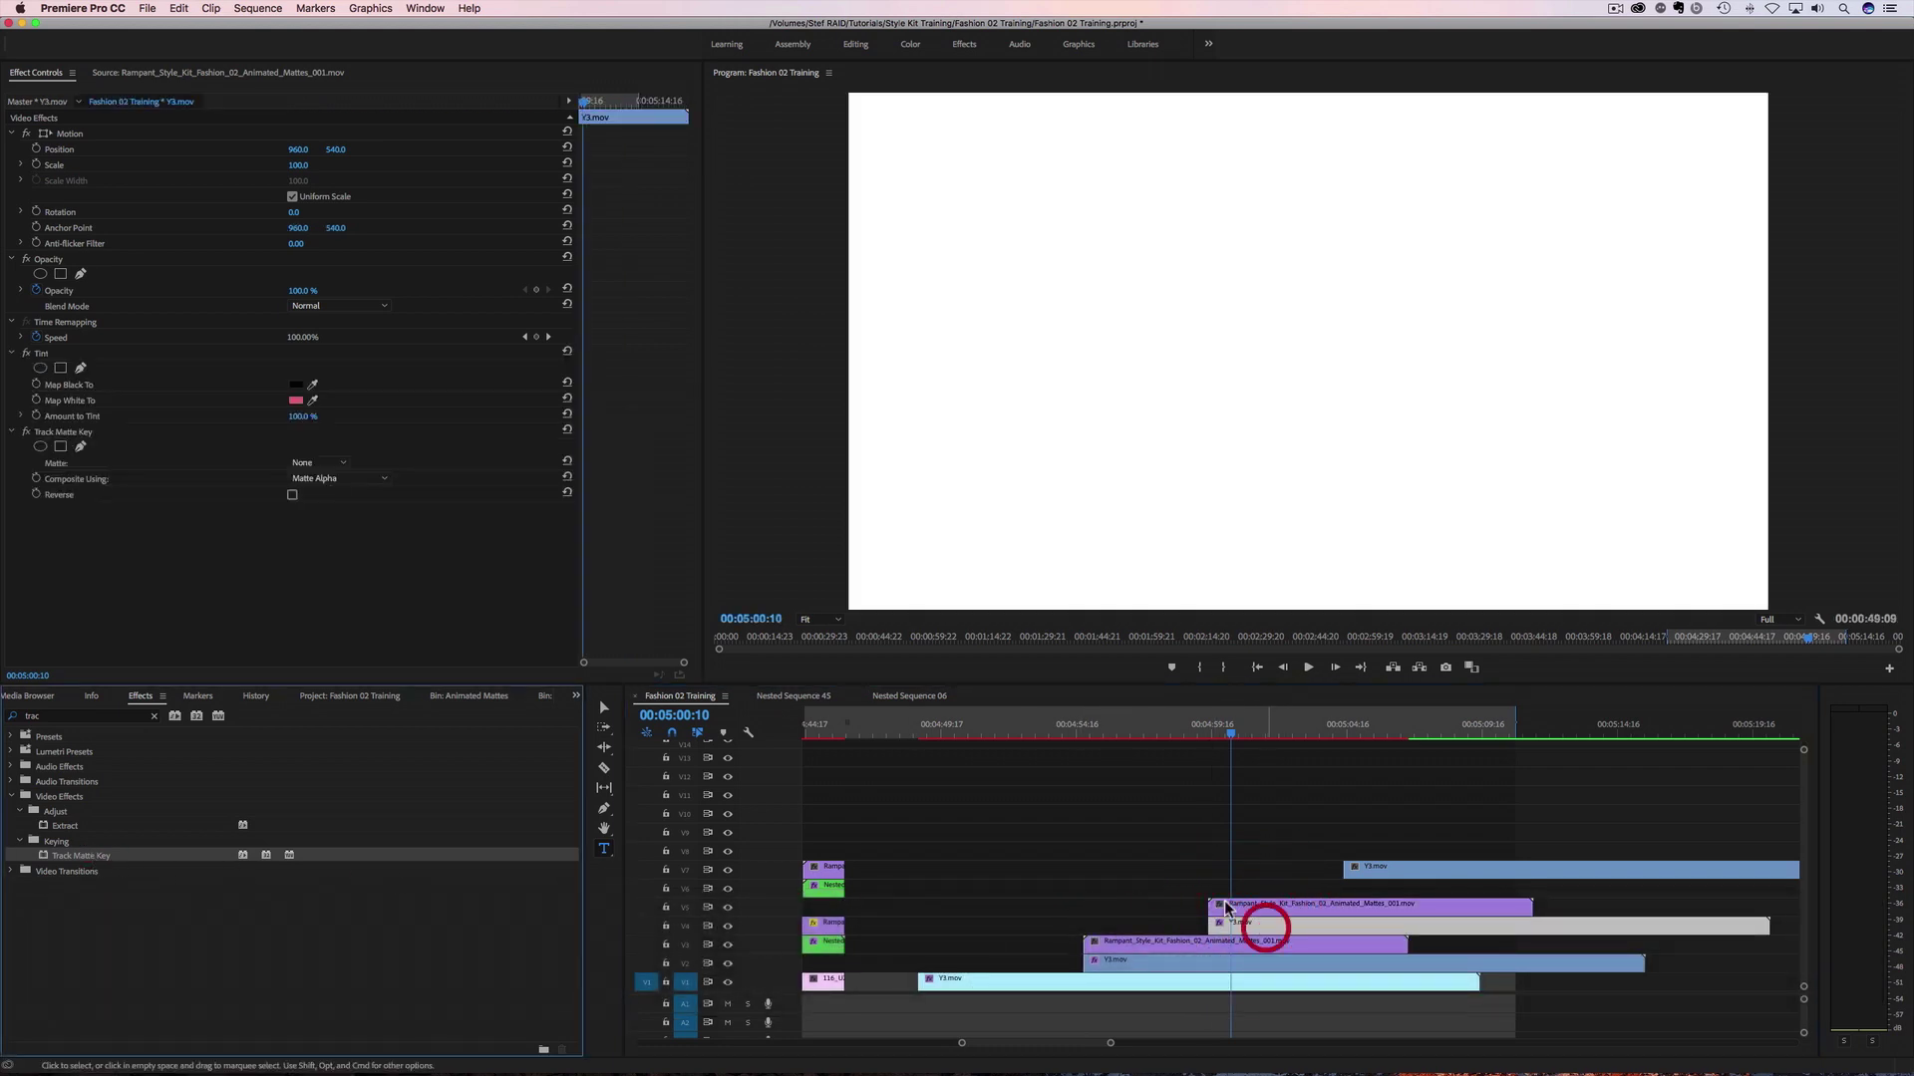
{"action": "left_click", "coordinate": [319, 463]}
{"action": "left_click", "coordinate": [319, 676]}
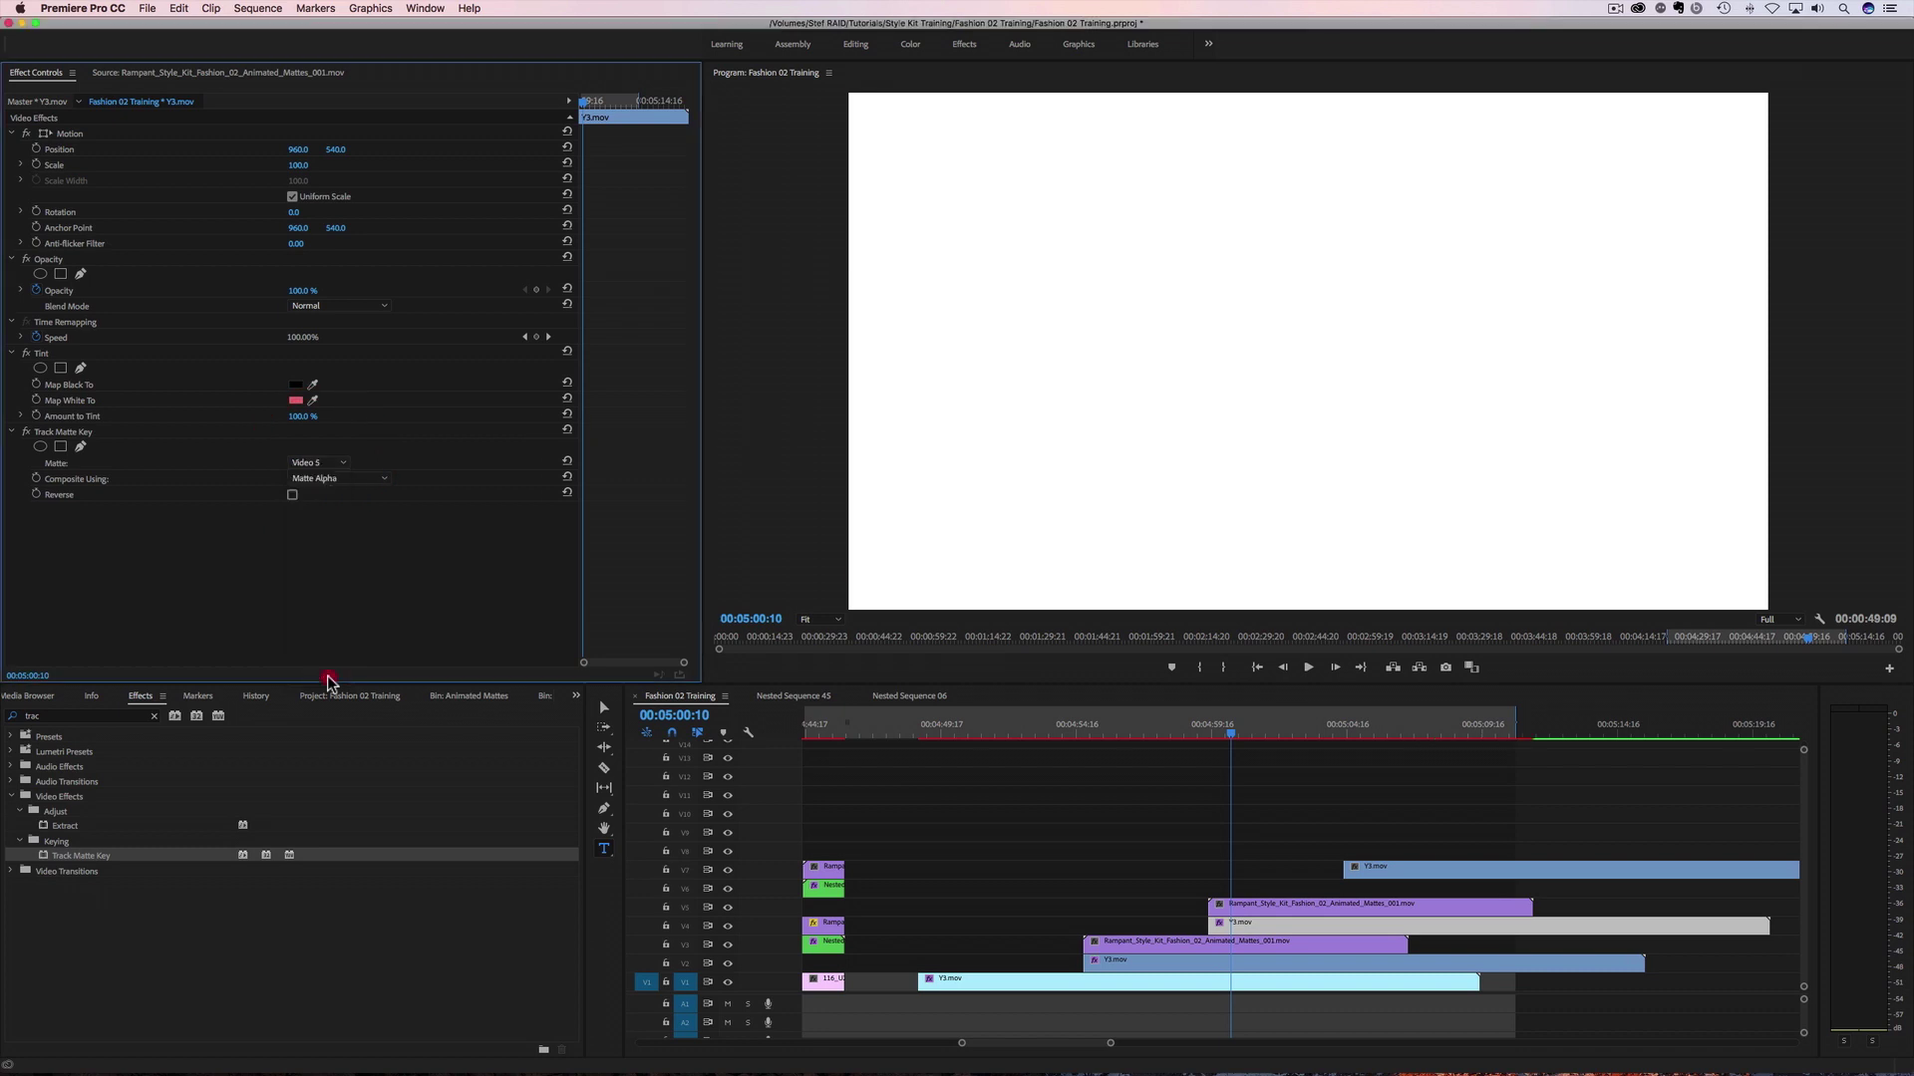
Play back the second matte reveal and move the V7 copy of Y3.mov to start at 00:05:01:01.
{"action": "left_click_drag", "start_coordinate": [1246, 750], "coordinate": [1202, 743]}
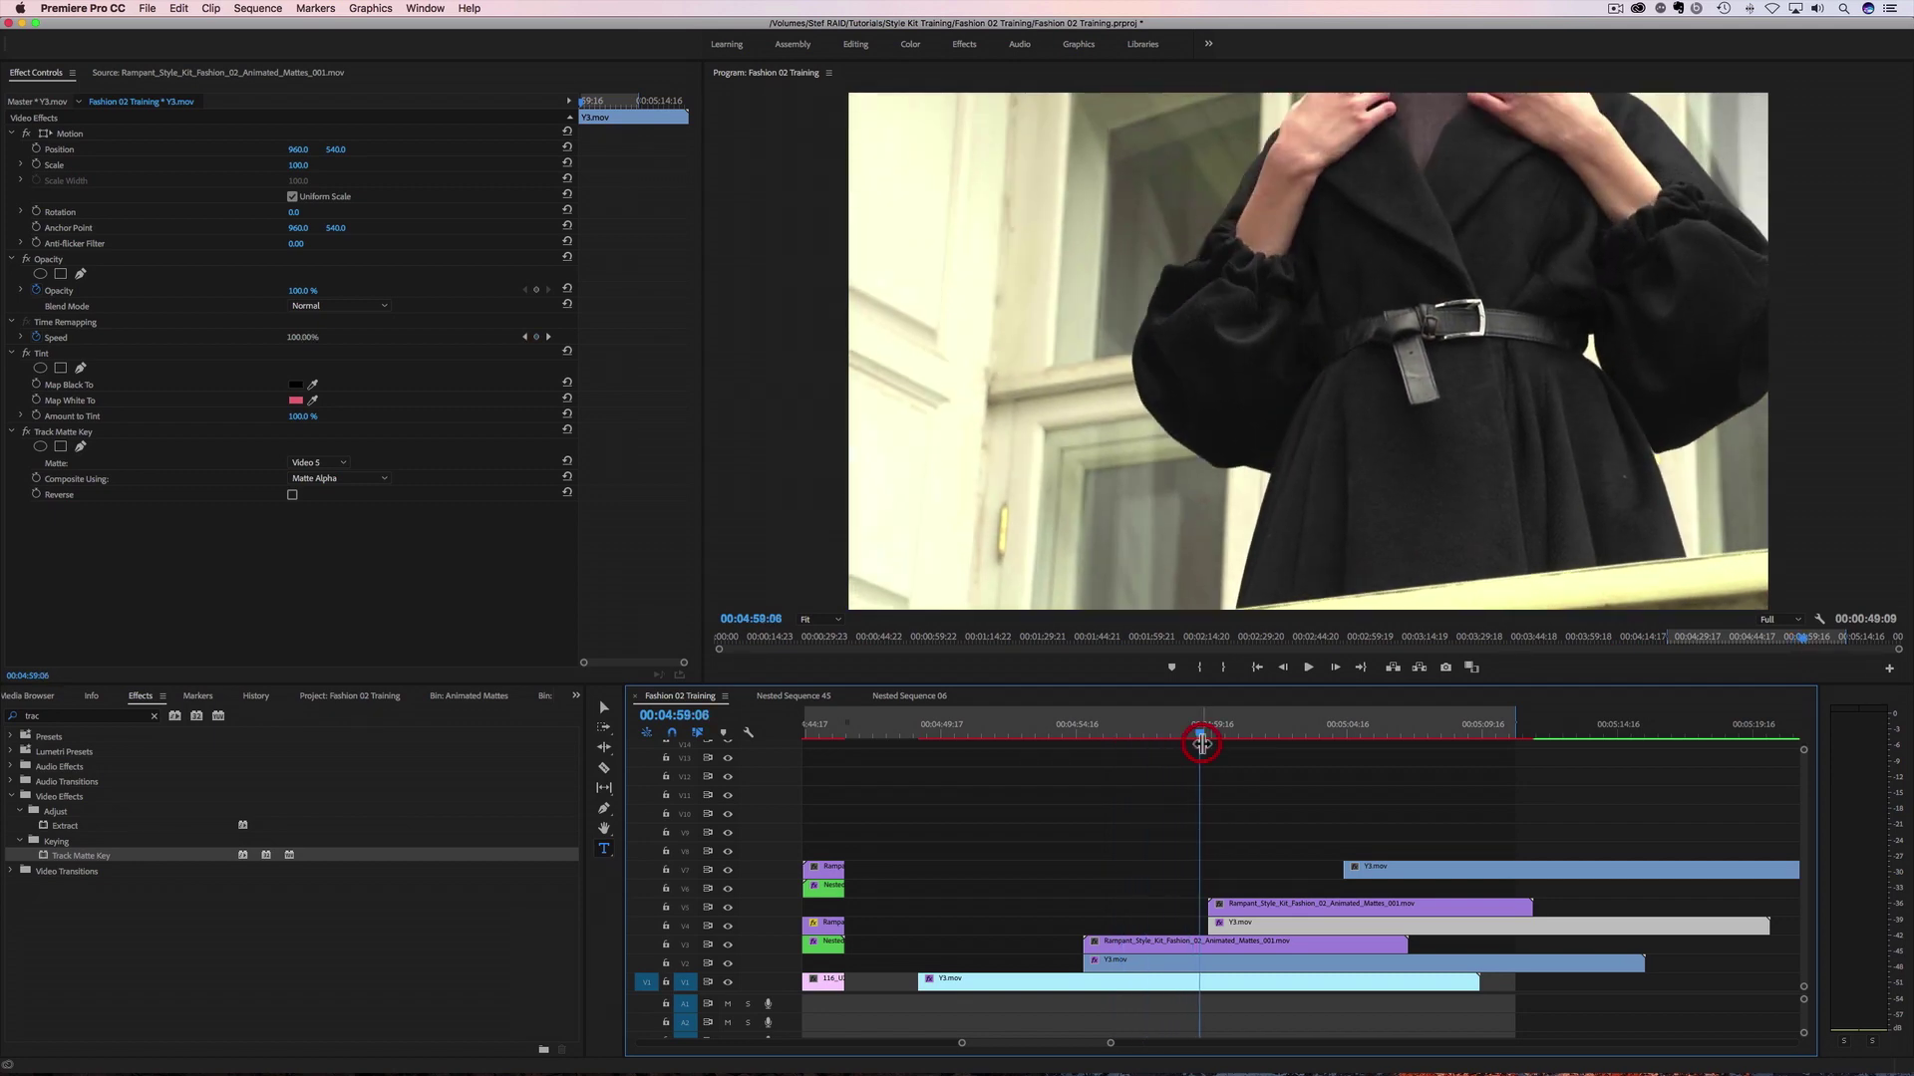
{"action": "key", "text": "space"}
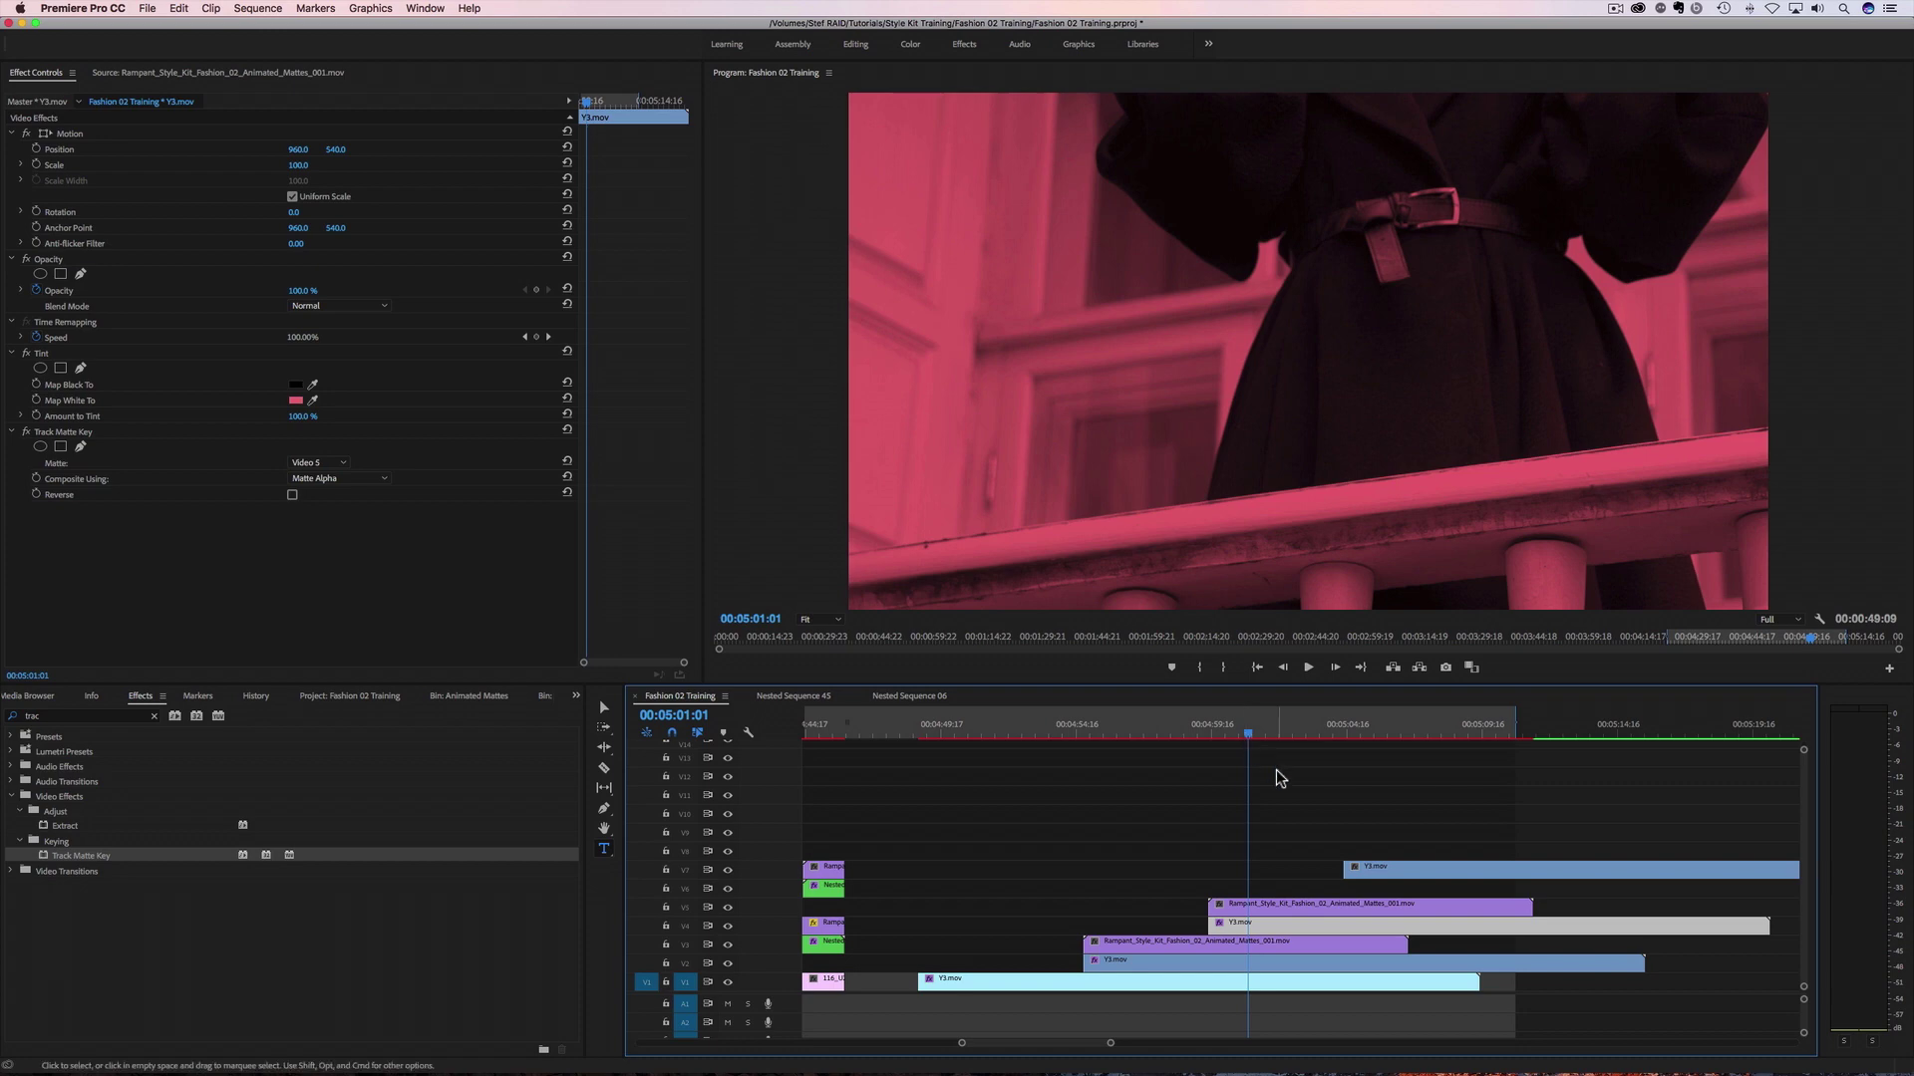
{"action": "left_click_drag", "start_coordinate": [1364, 863], "coordinate": [1281, 873]}
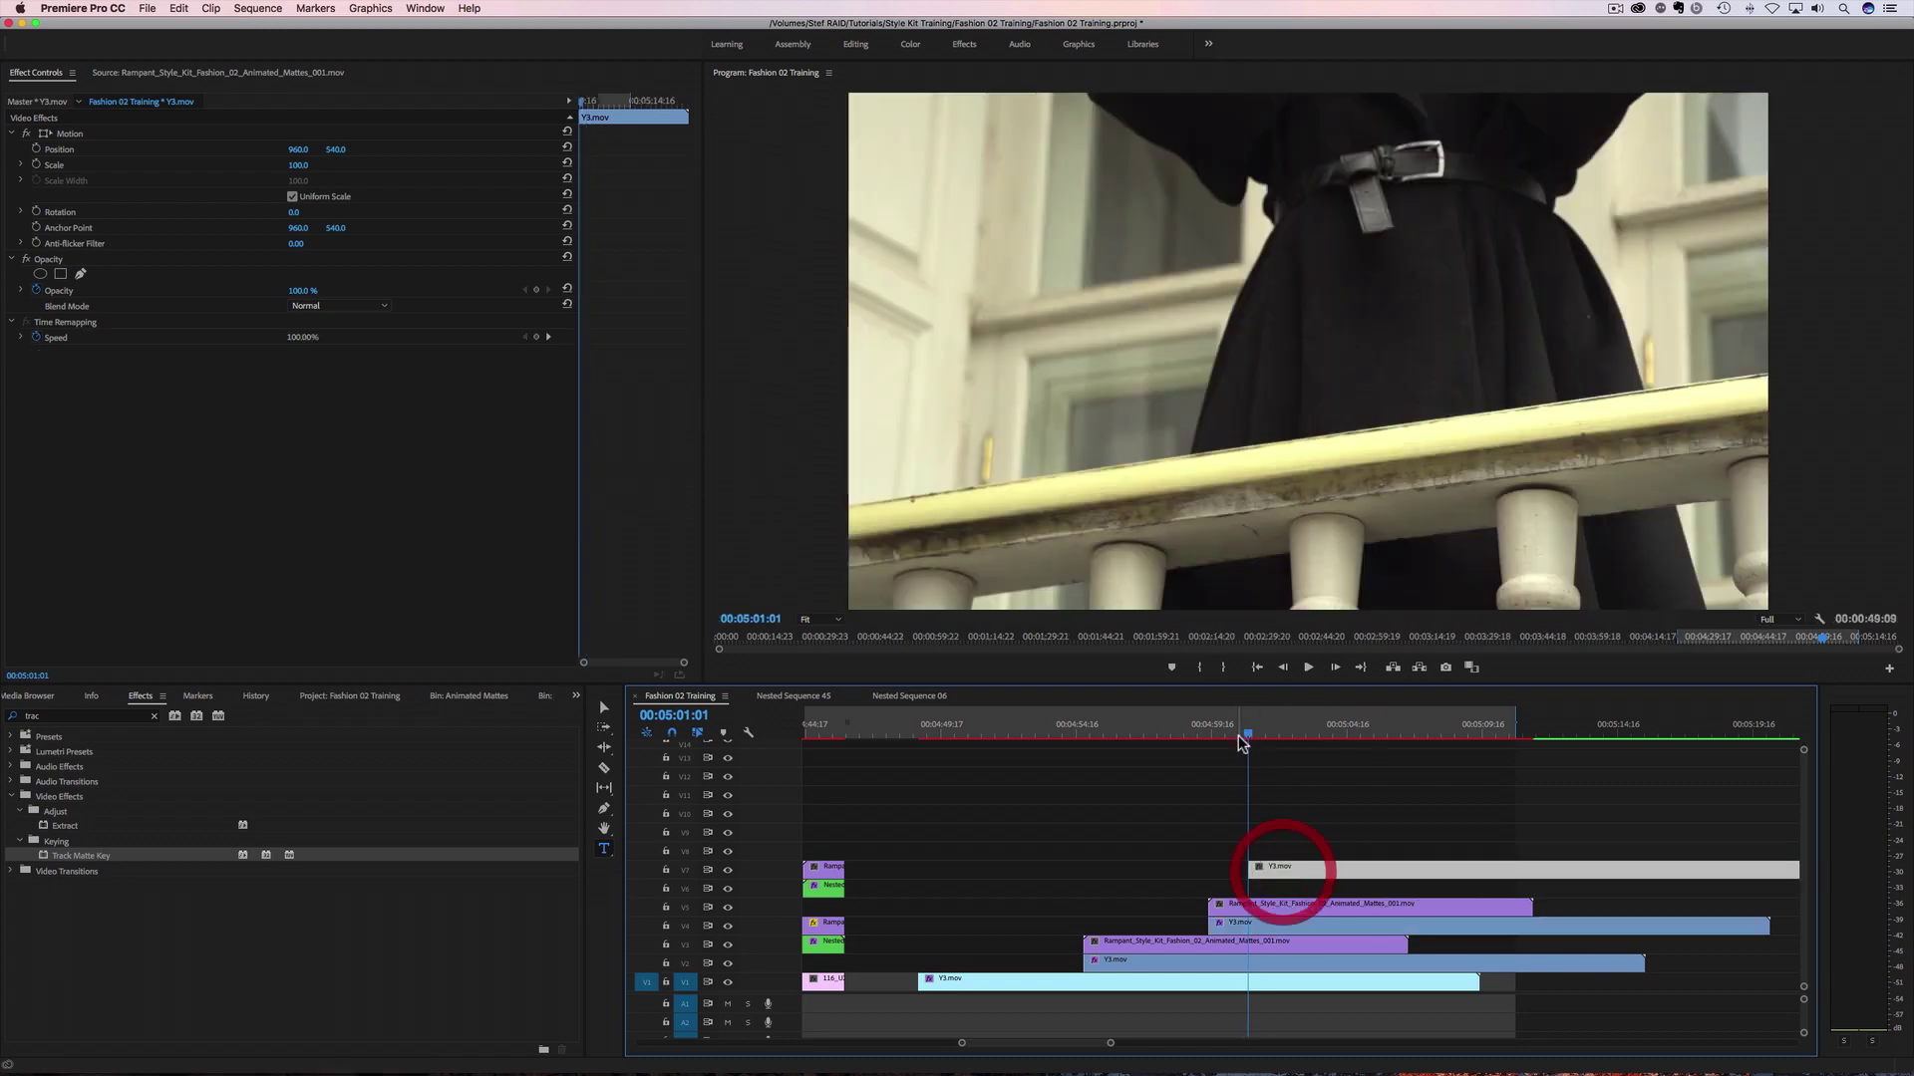
Duplicate the Animated_Mattes_001 clip from V5 onto V8, aligned with the start of the V7 Y3.mov copy.
{"action": "left_click", "coordinate": [1266, 736]}
{"action": "mouse_move", "coordinate": [1271, 740]}
{"action": "left_mouse_down"}
{"action": "mouse_move", "coordinate": [1307, 743]}
{"action": "mouse_move", "coordinate": [1252, 758]}
{"action": "left_mouse_up"}
{"action": "left_click_drag", "start_coordinate": [1272, 905], "coordinate": [1303, 855]}
{"action": "key", "text": "alt"}
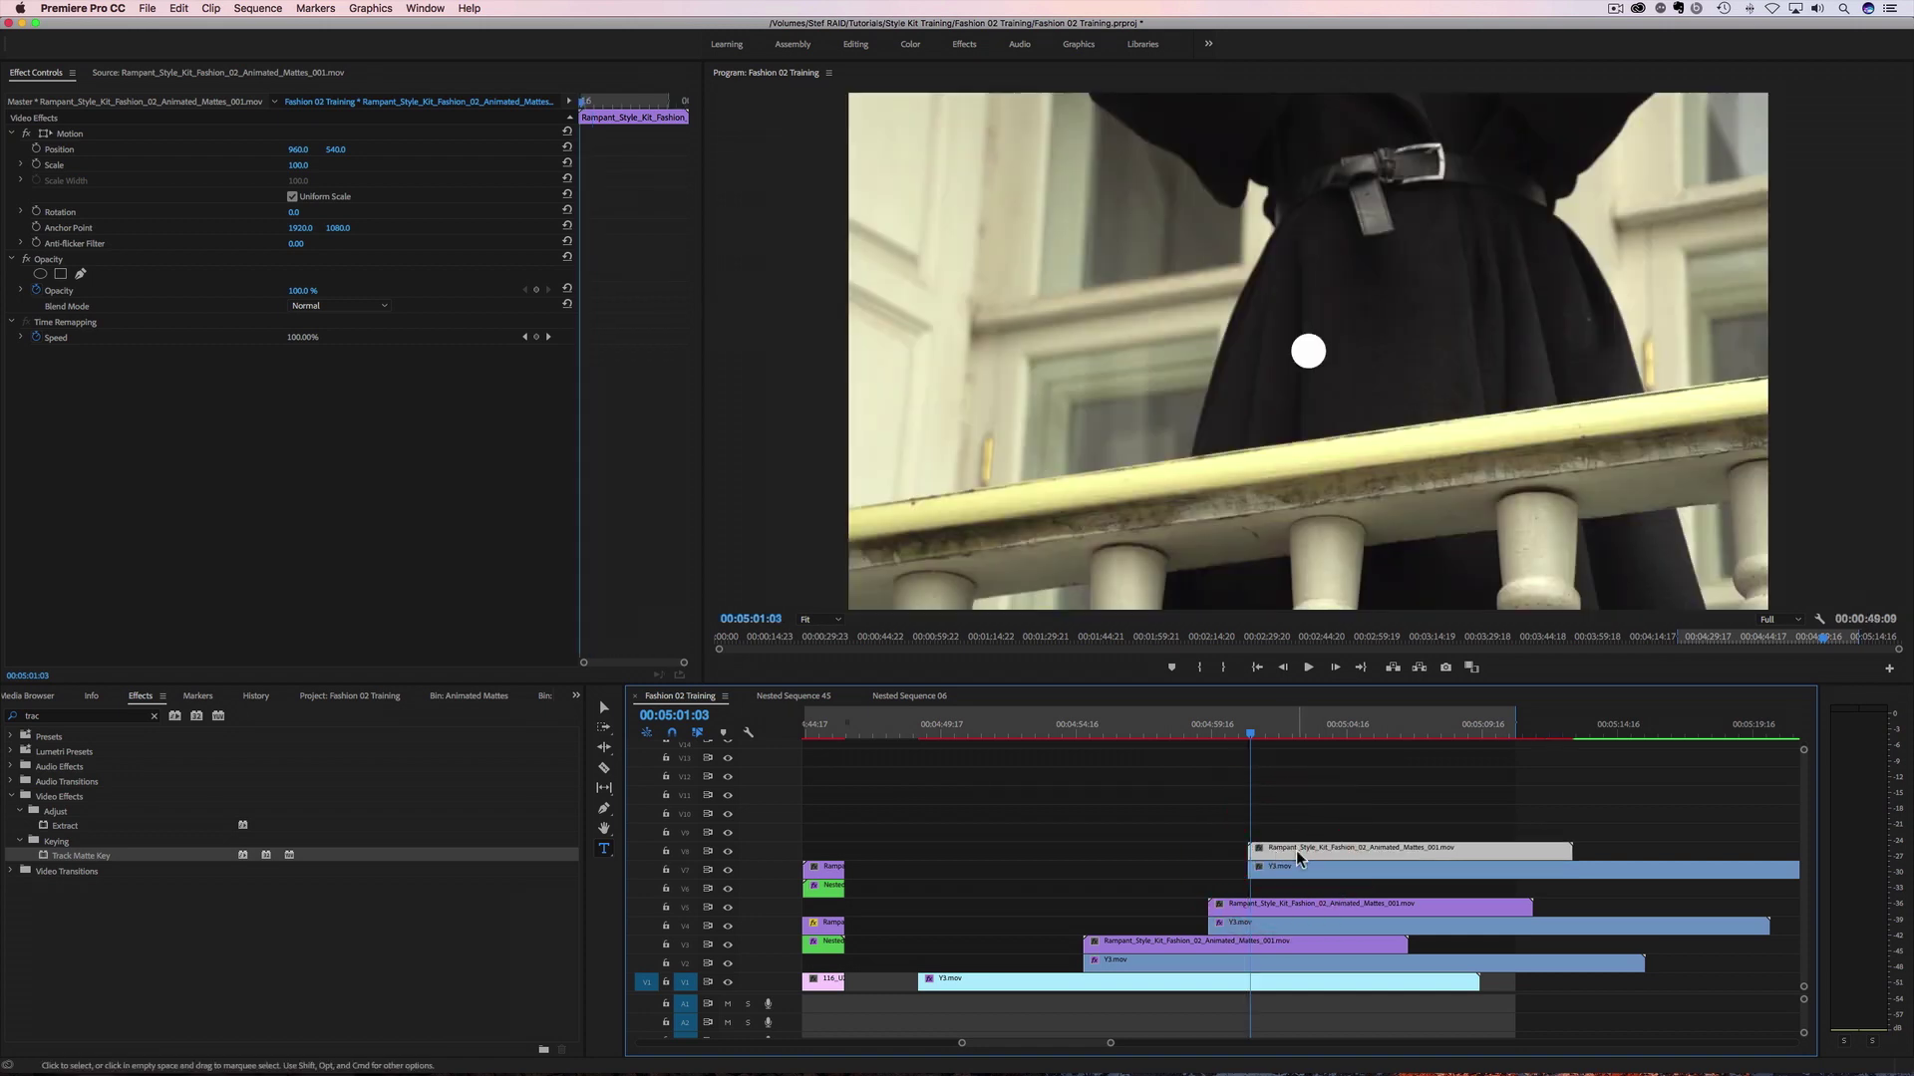
Apply Track Matte Key to the Y3.mov copy on V7 and set its matte to Video 8.
{"action": "left_click", "coordinate": [1387, 881]}
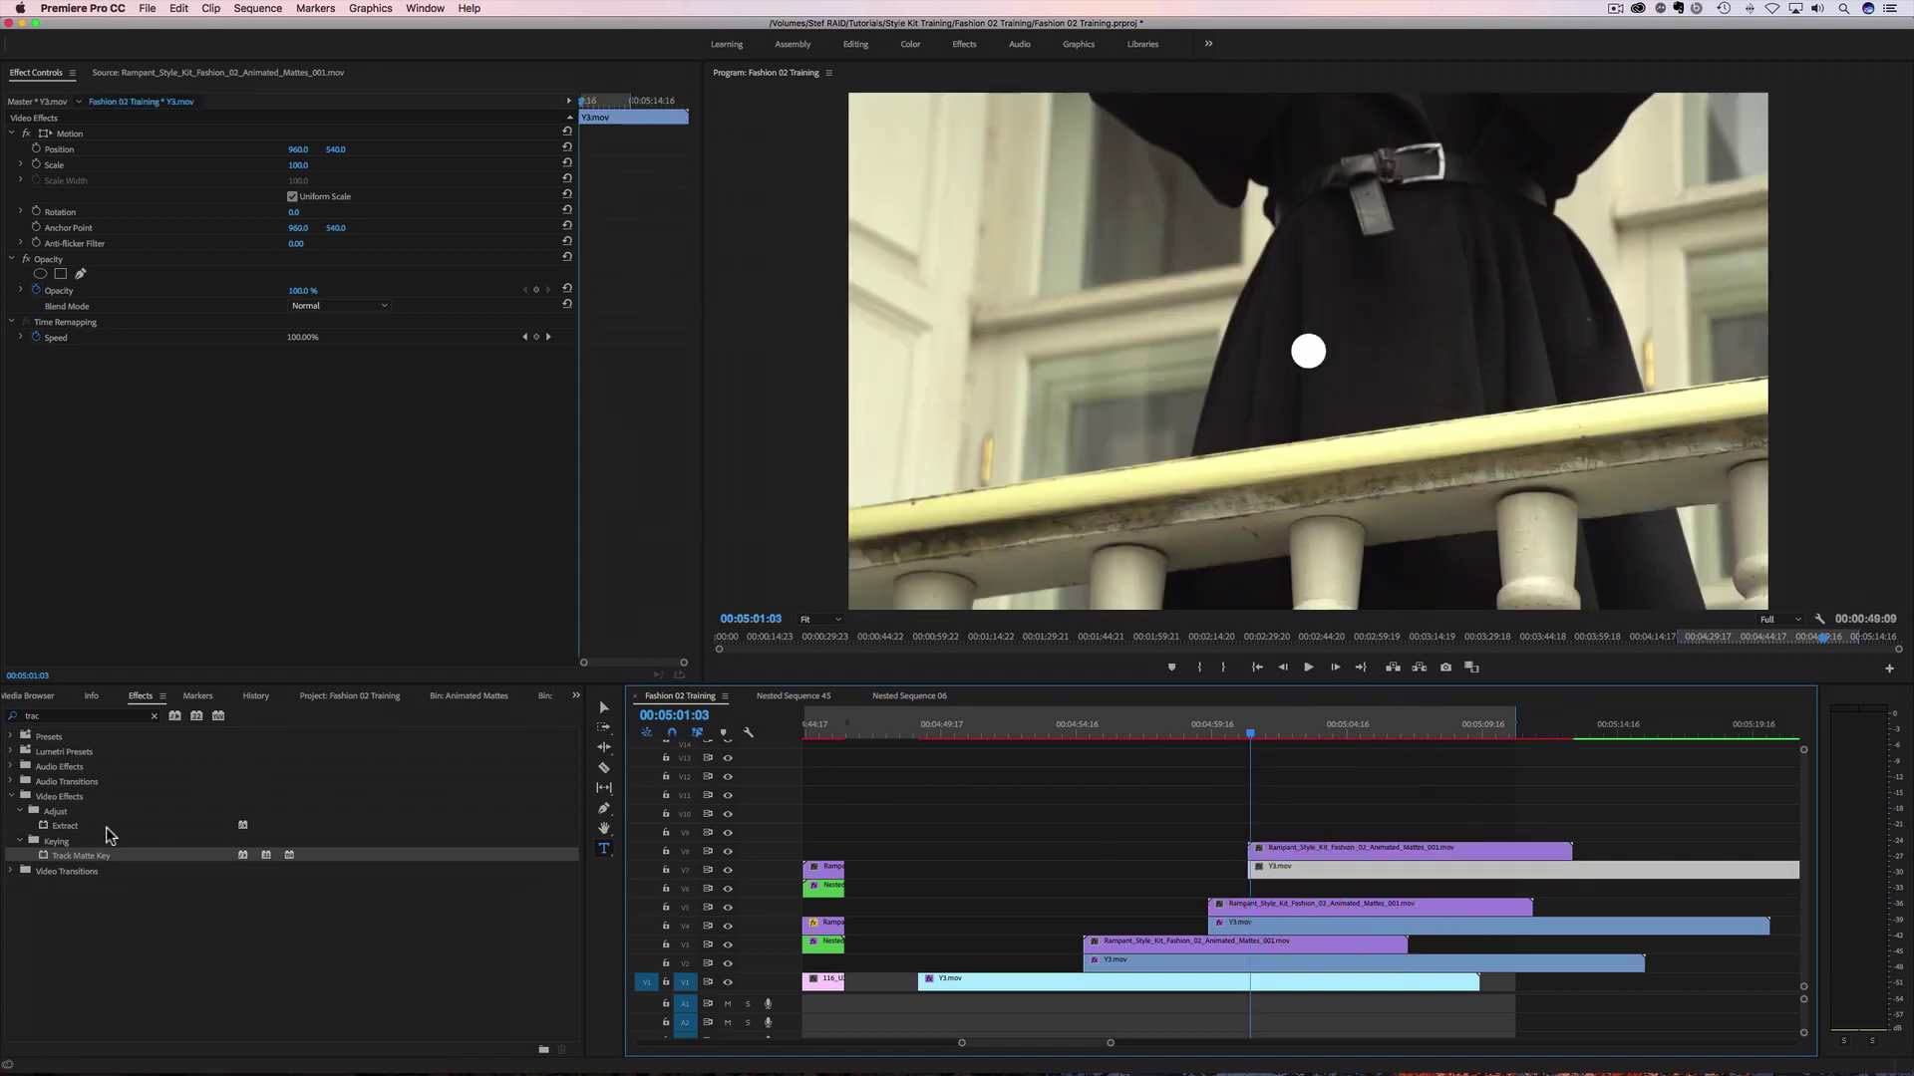
{"action": "left_click_drag", "start_coordinate": [81, 855], "coordinate": [1293, 877]}
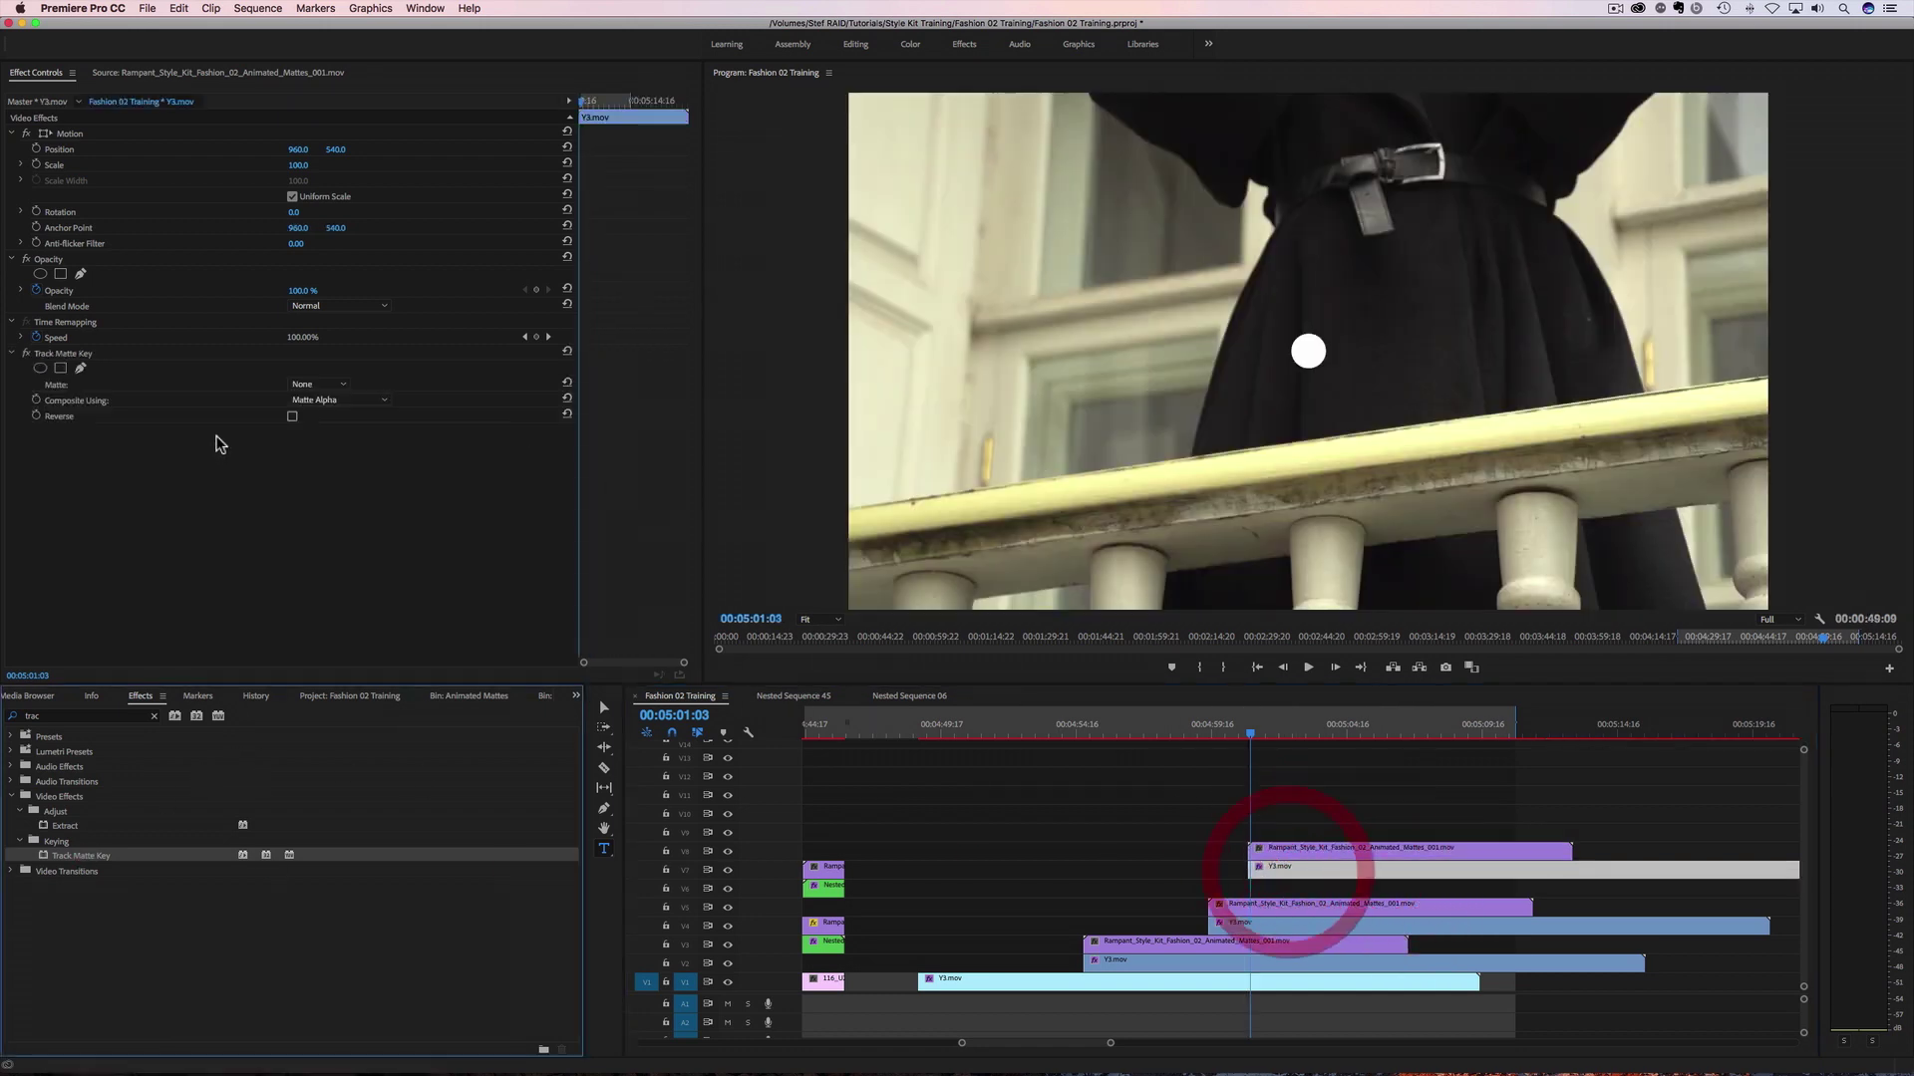
{"action": "left_click", "coordinate": [319, 384]}
{"action": "left_click", "coordinate": [322, 550]}
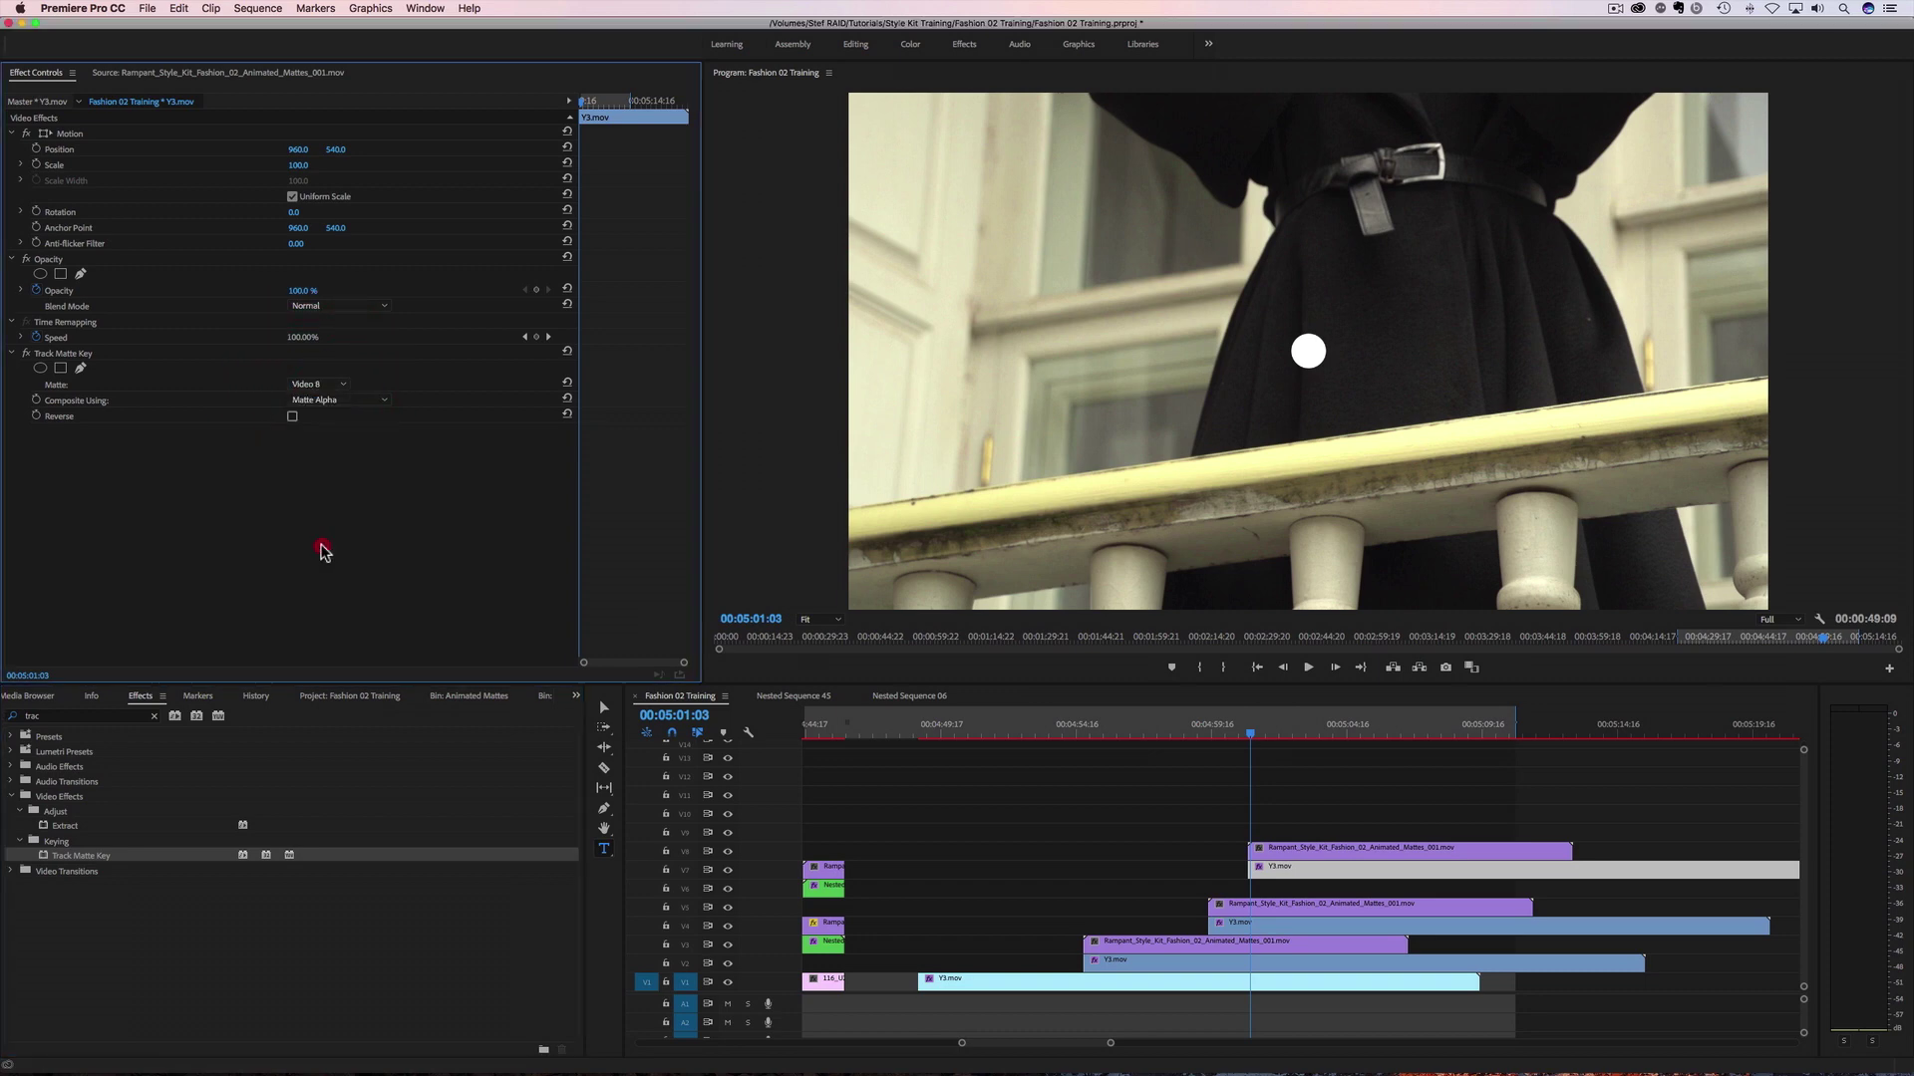
Move the V2 Y3.mov copy and its V3 matte to just after the start of the V1 Y3.mov clip and play back the reveal.
{"action": "left_click_drag", "start_coordinate": [1251, 743], "coordinate": [1280, 778]}
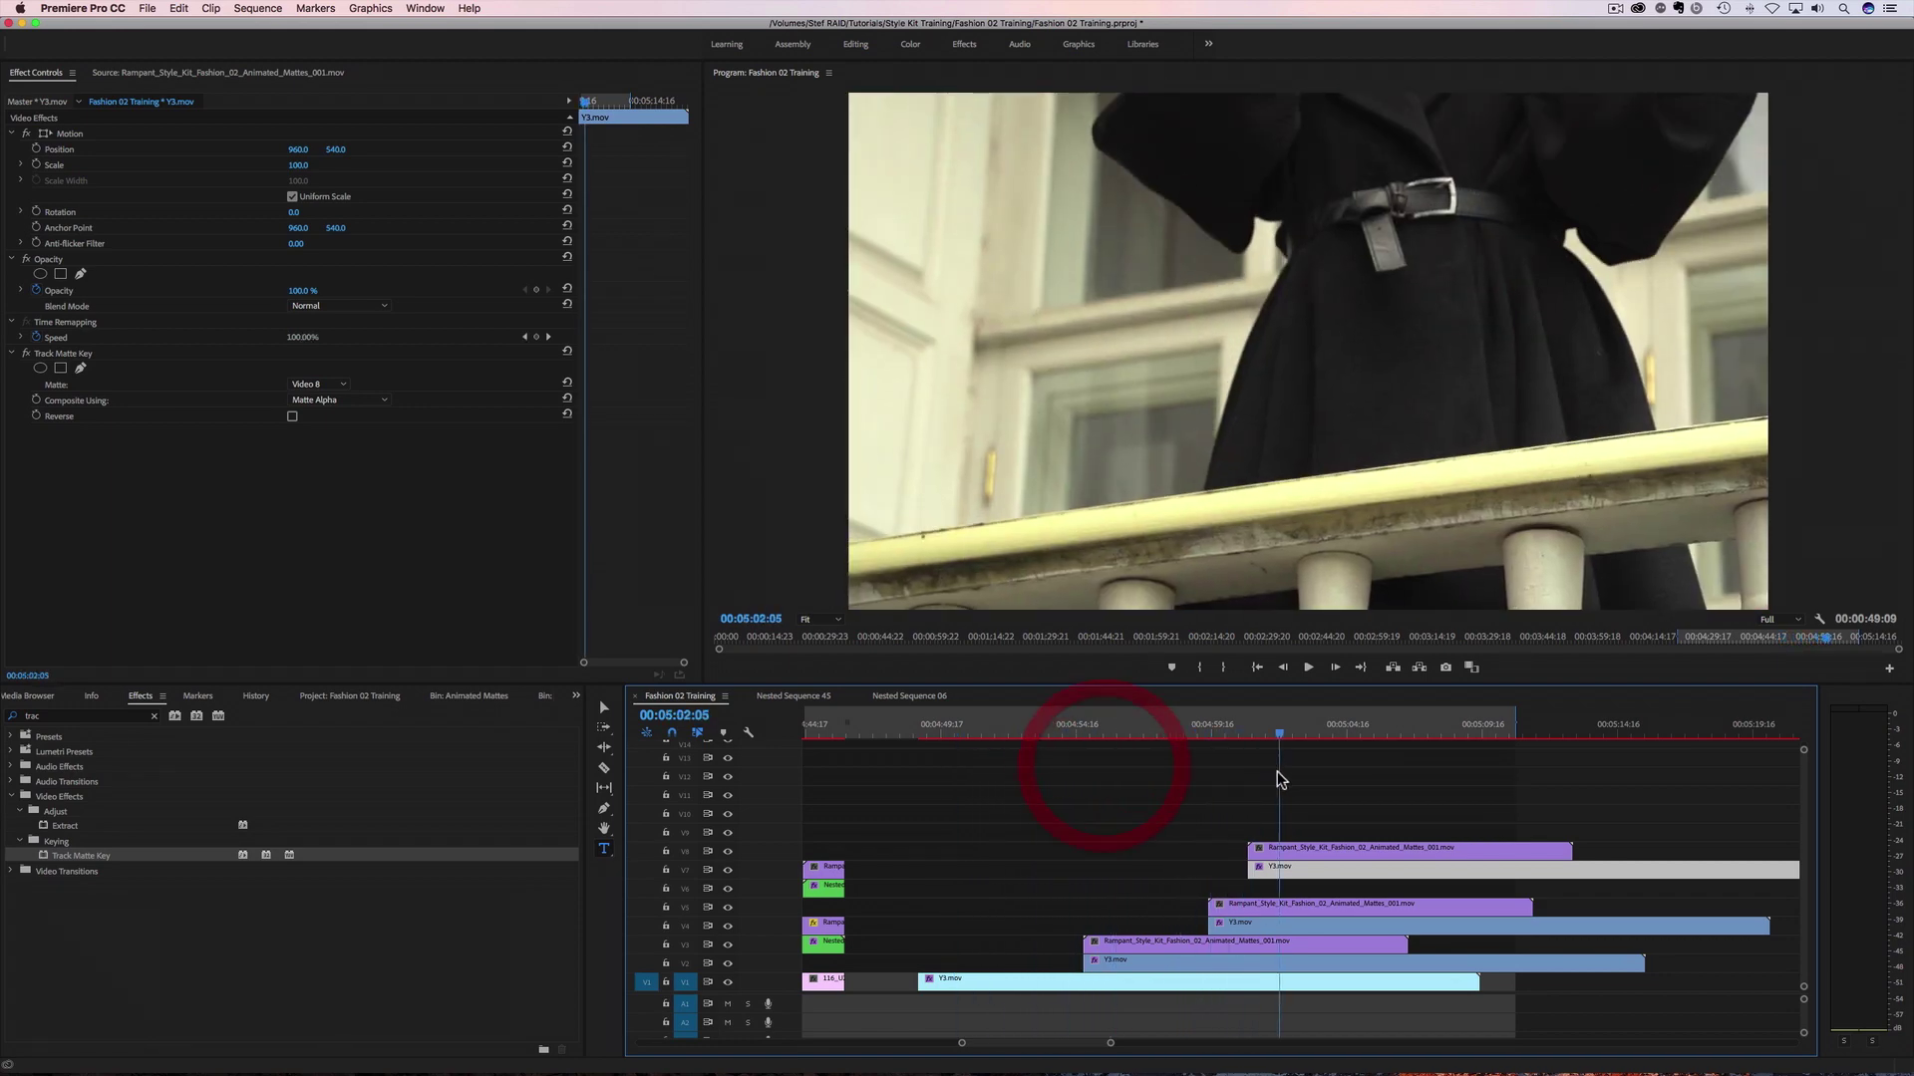
{"action": "left_click_drag", "start_coordinate": [1060, 911], "coordinate": [977, 952]}
{"action": "left_click", "coordinate": [913, 739]}
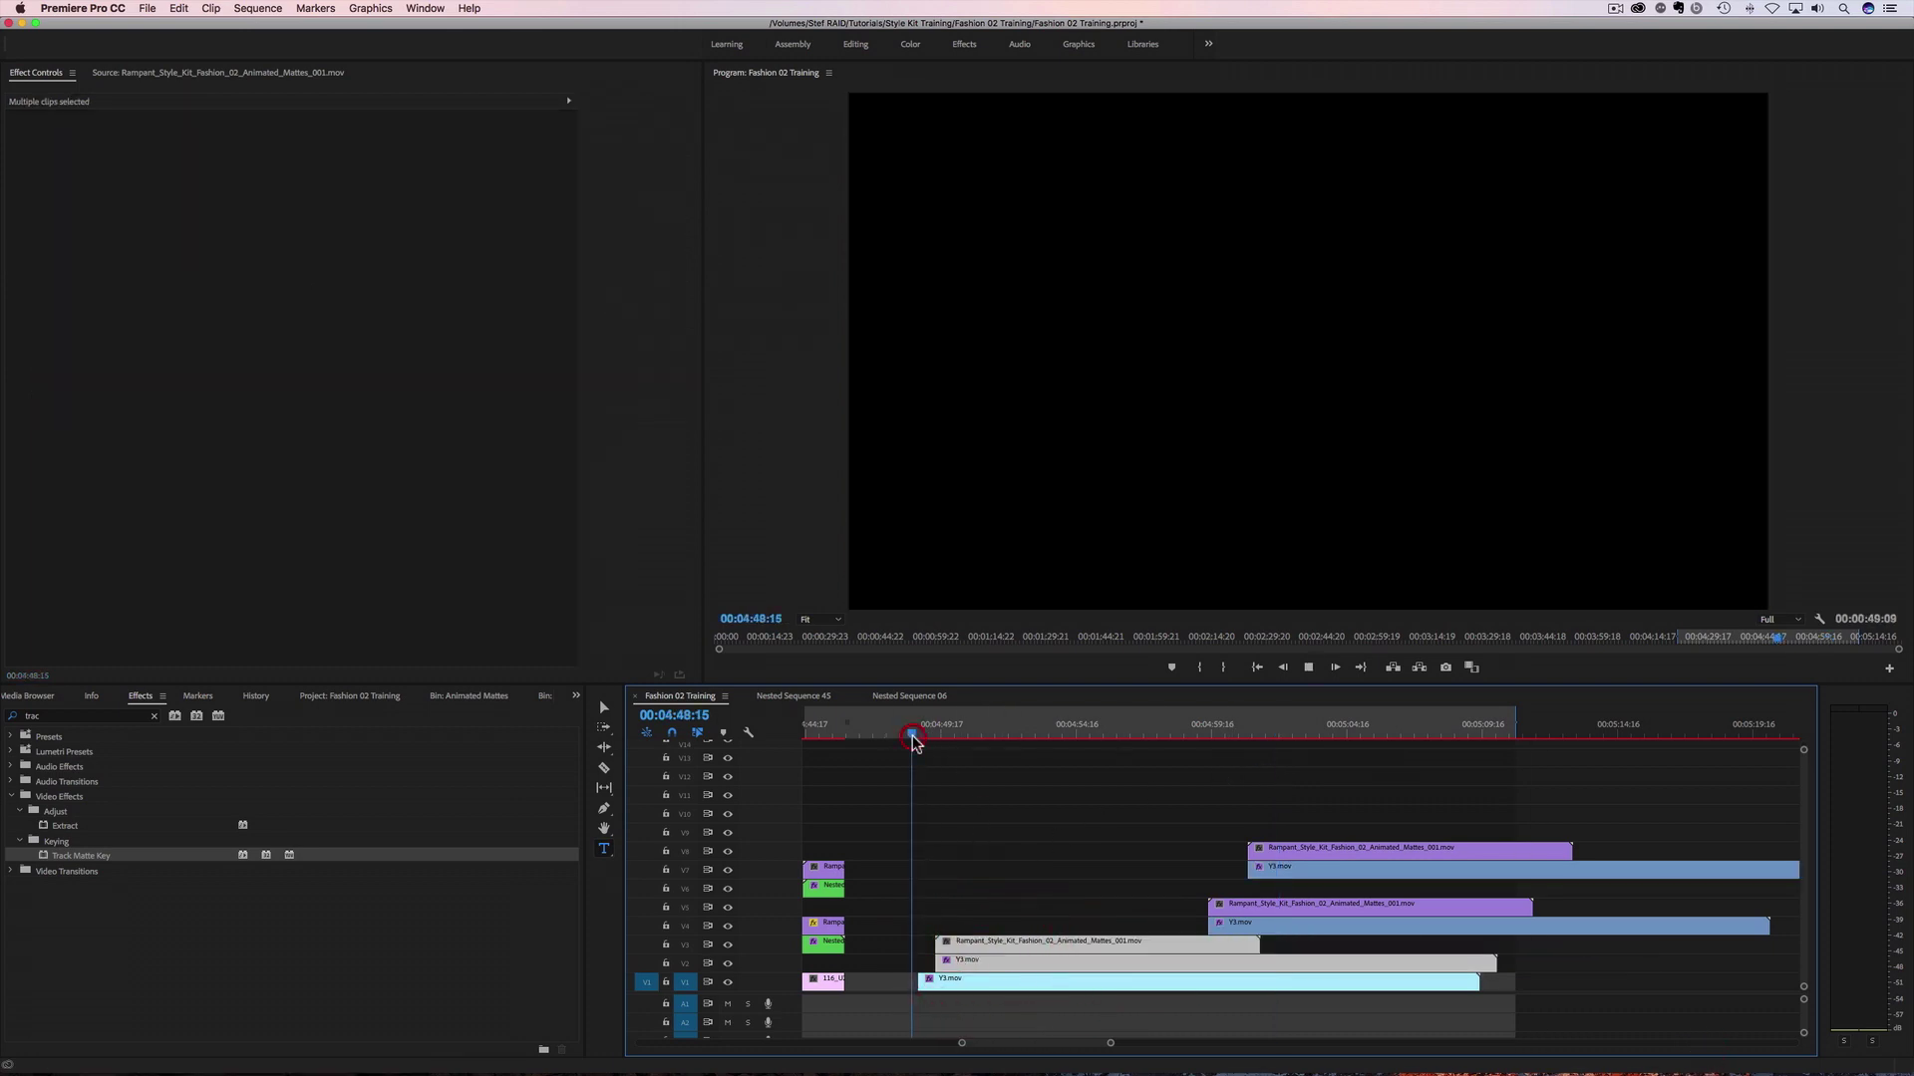
{"action": "key", "text": "space"}
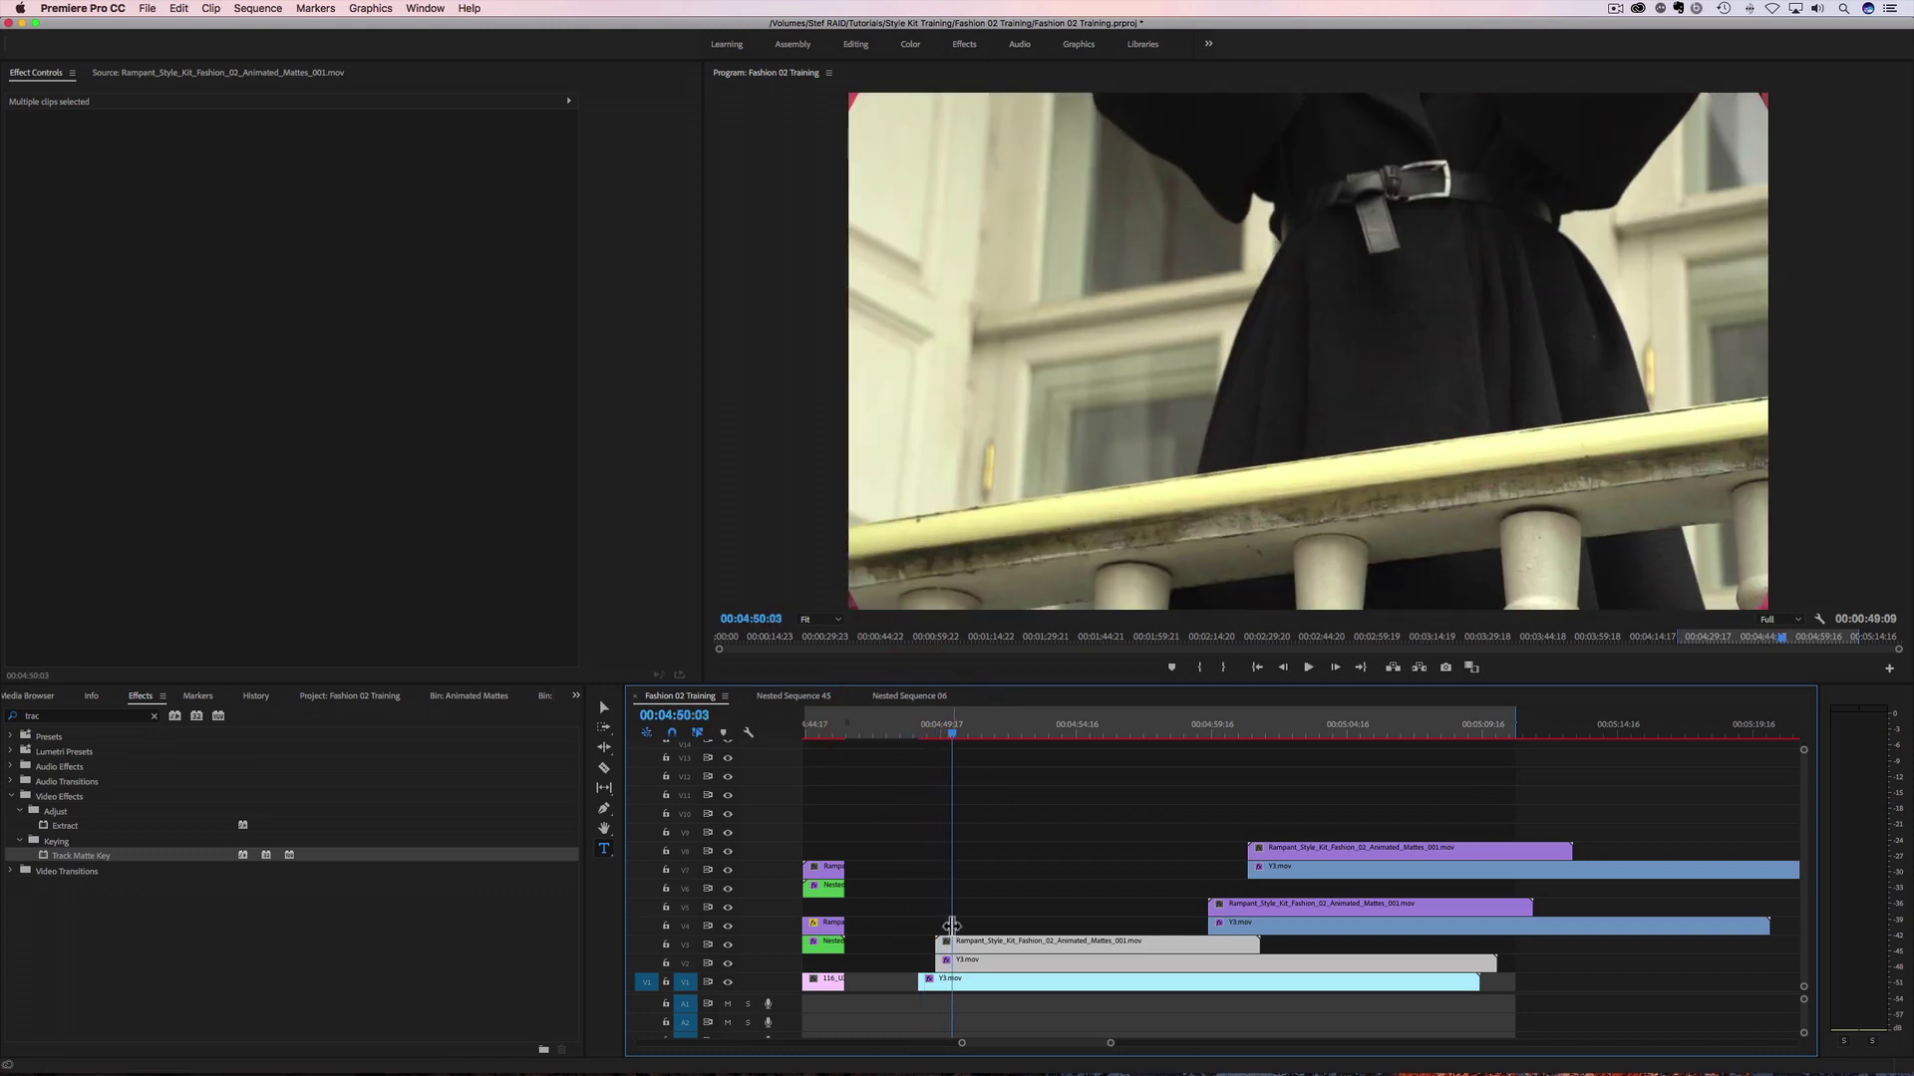
{"action": "left_click_drag", "start_coordinate": [978, 961], "coordinate": [971, 963]}
Shift the V2 Y3.mov copy and its V3 matte a few frames later, to about 00:04:49:04, and play back the reveal.
{"action": "left_click_drag", "start_coordinate": [1109, 1042], "coordinate": [1041, 1043]}
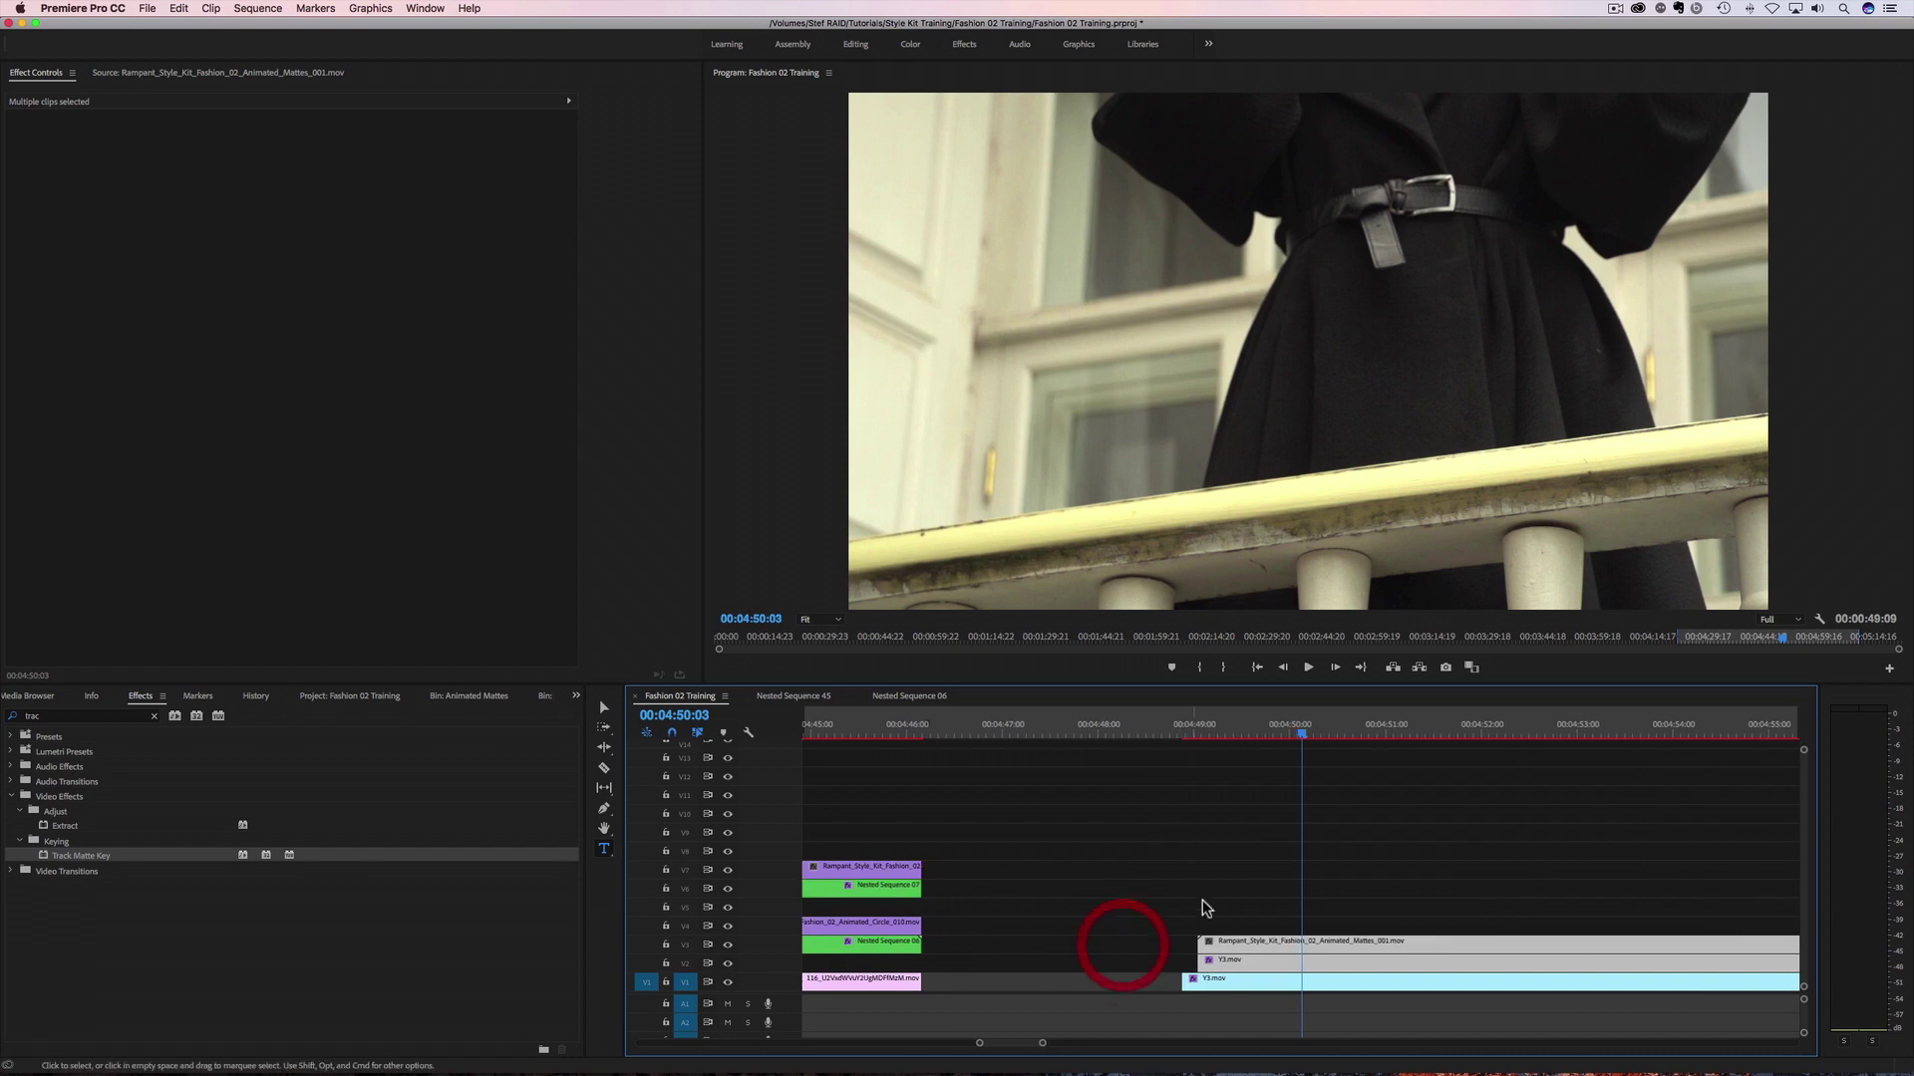
{"action": "left_click_drag", "start_coordinate": [1218, 951], "coordinate": [1230, 949]}
{"action": "left_click", "coordinate": [1181, 738]}
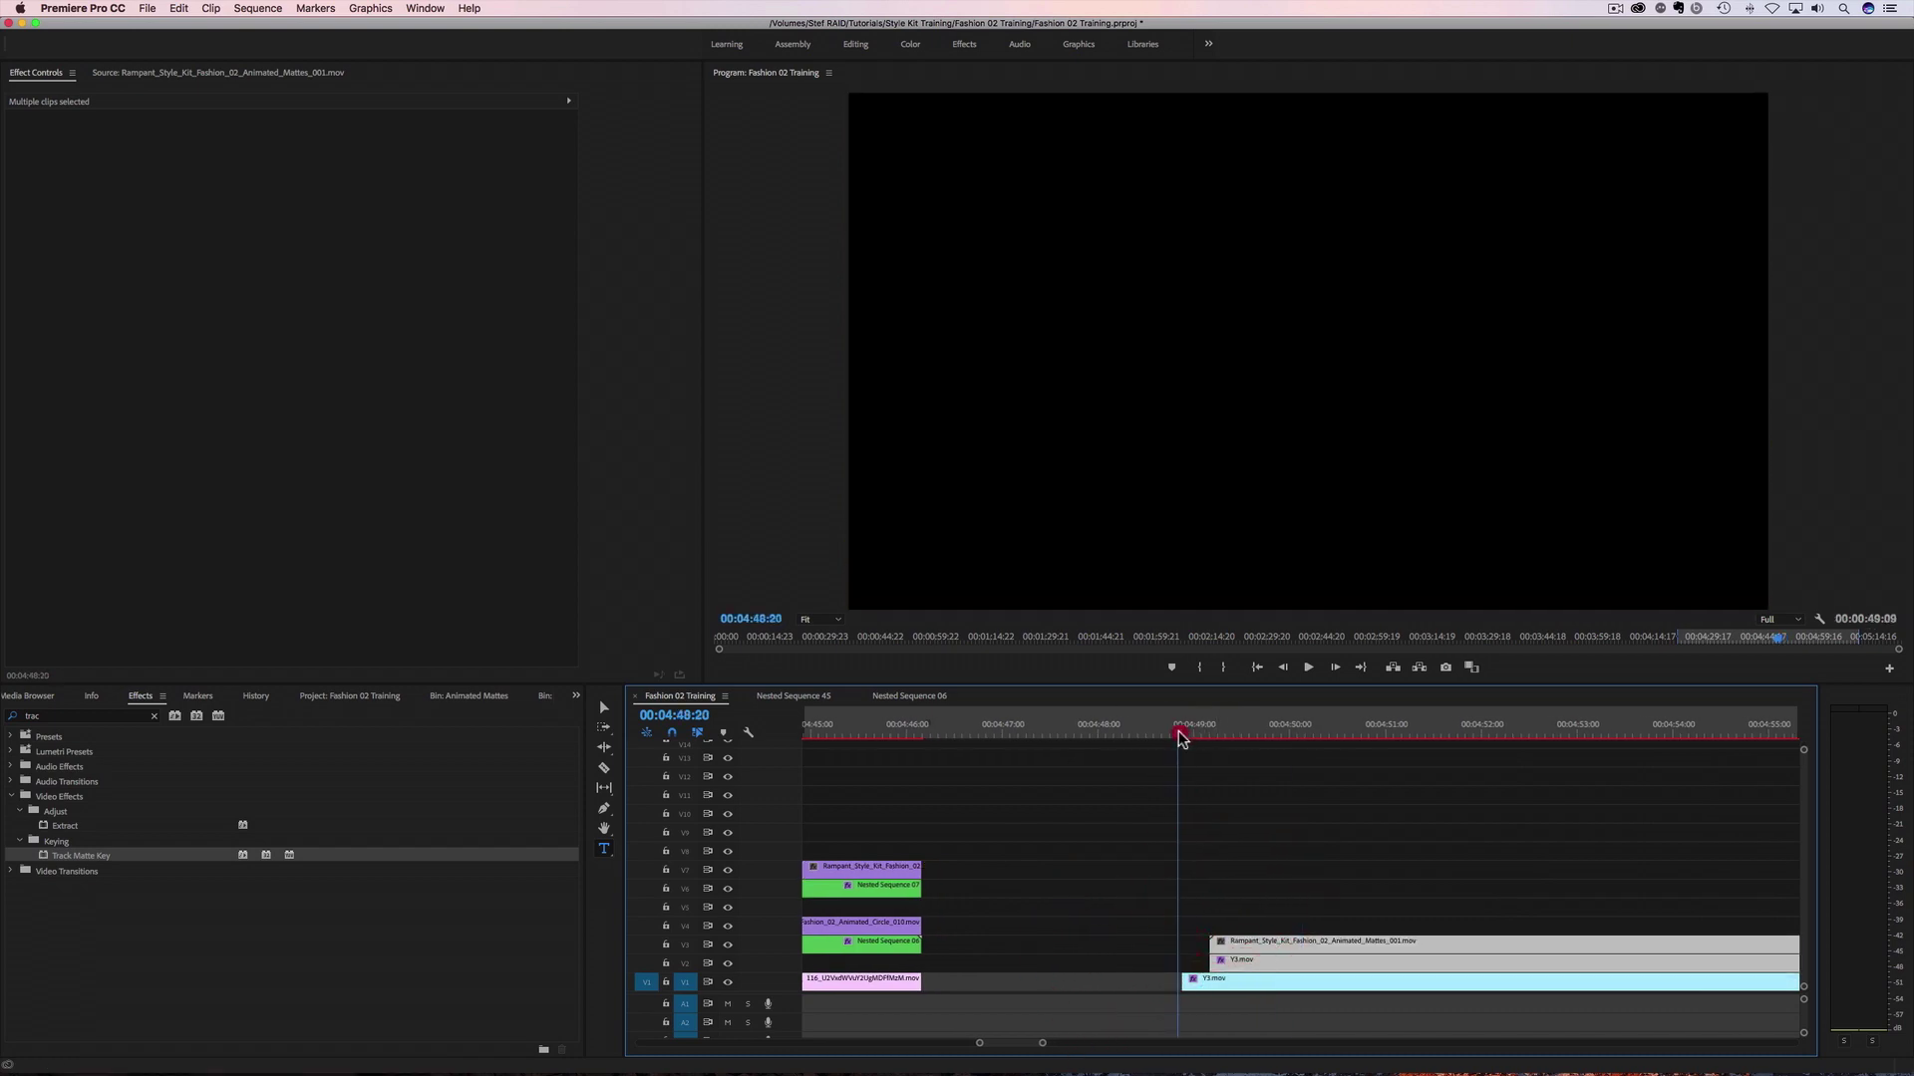
{"action": "key", "text": "space"}
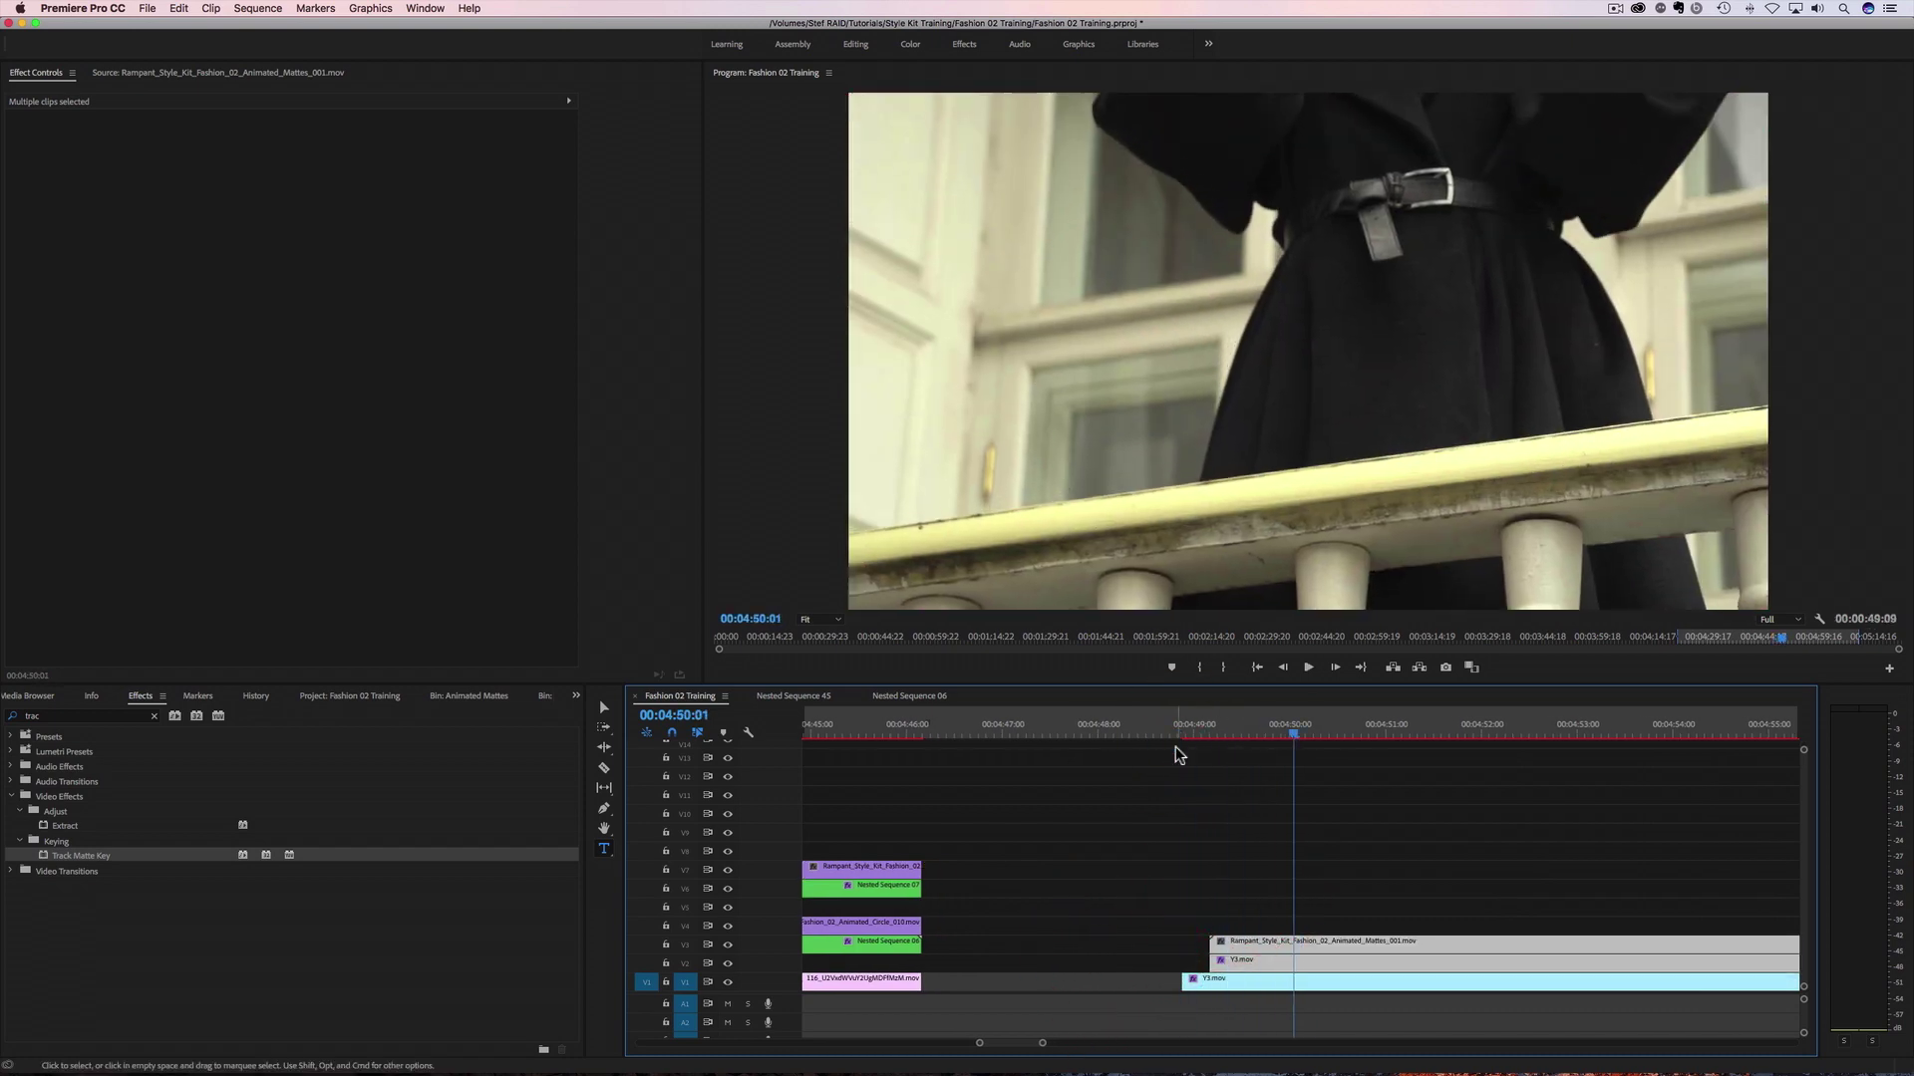
Stagger the other two Y3.mov and matte pairs shortly after the first, keeping one on V4/V5 and moving the other to V6/V7, and play back.
{"action": "scroll", "coordinate": [1195, 782], "scroll_direction": "right", "scroll_amount": 6}
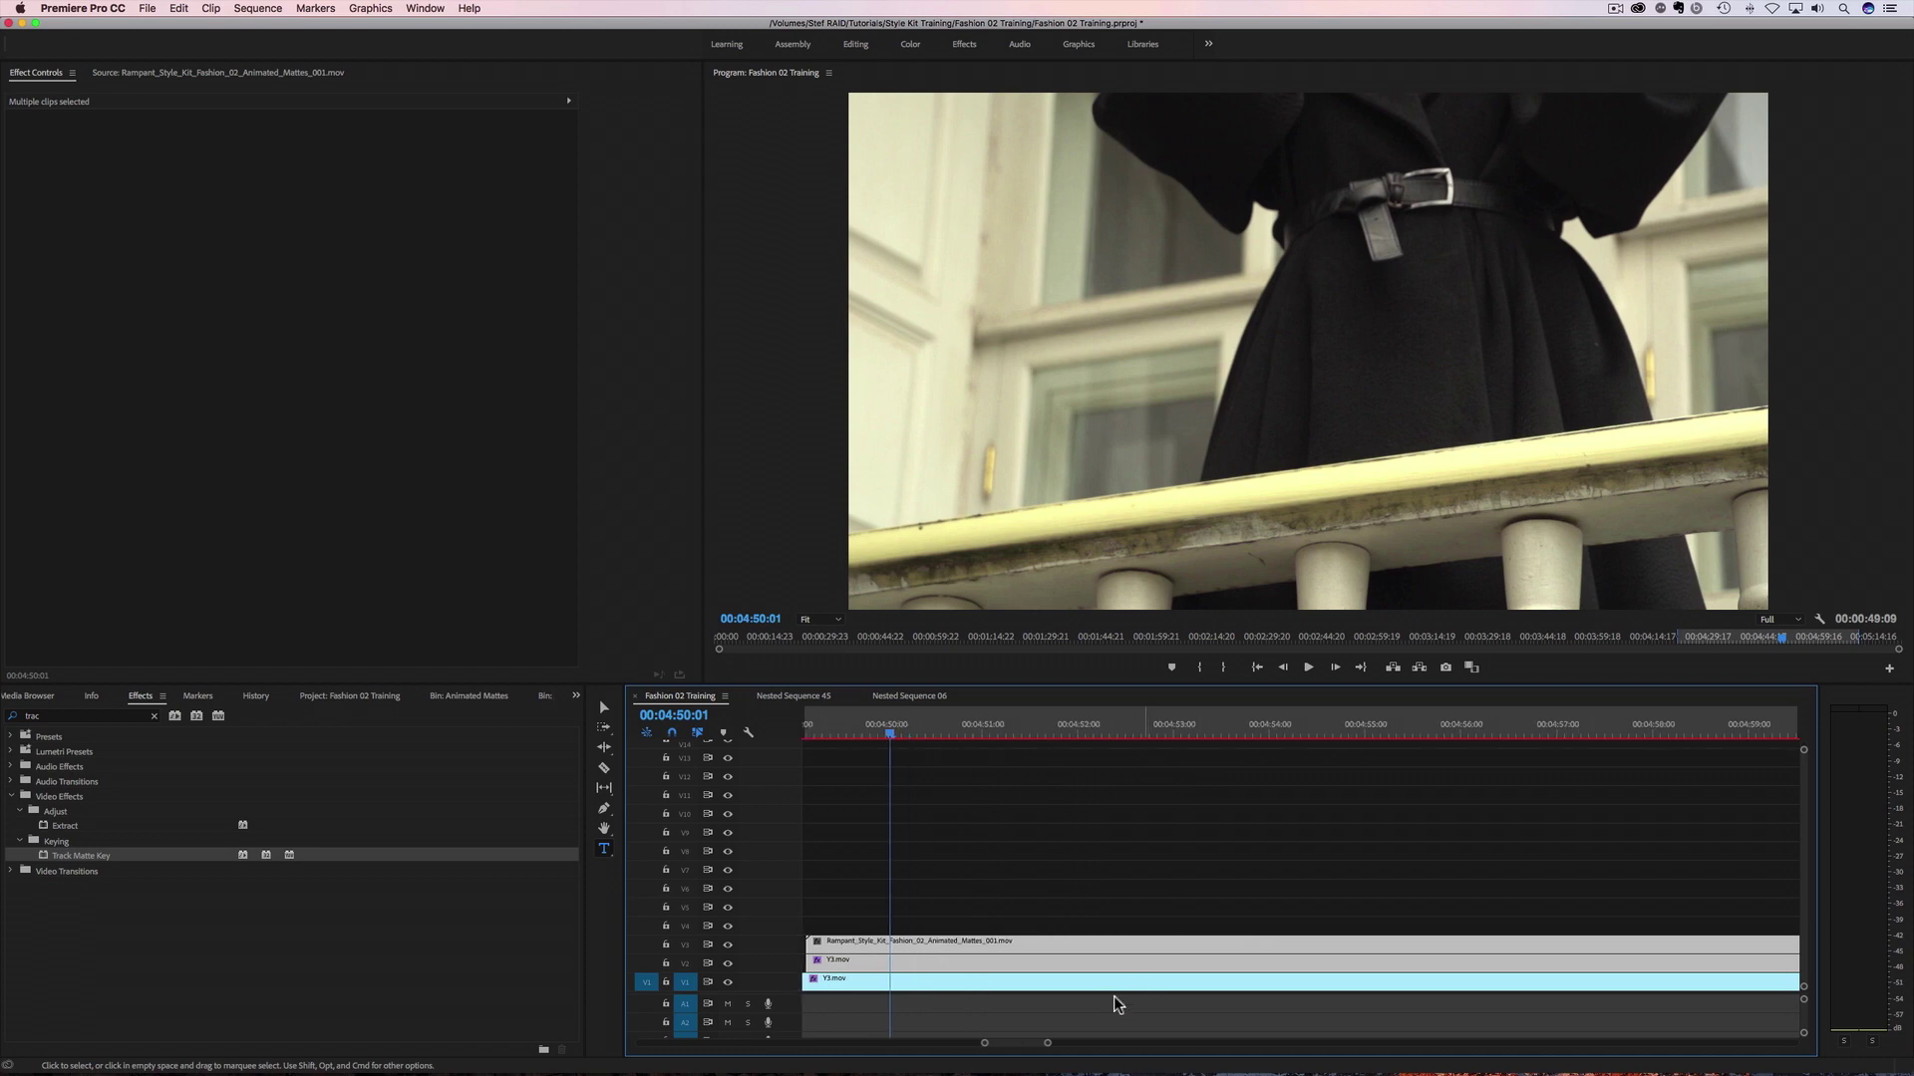
{"action": "left_click_drag", "start_coordinate": [1056, 1046], "coordinate": [1120, 1052]}
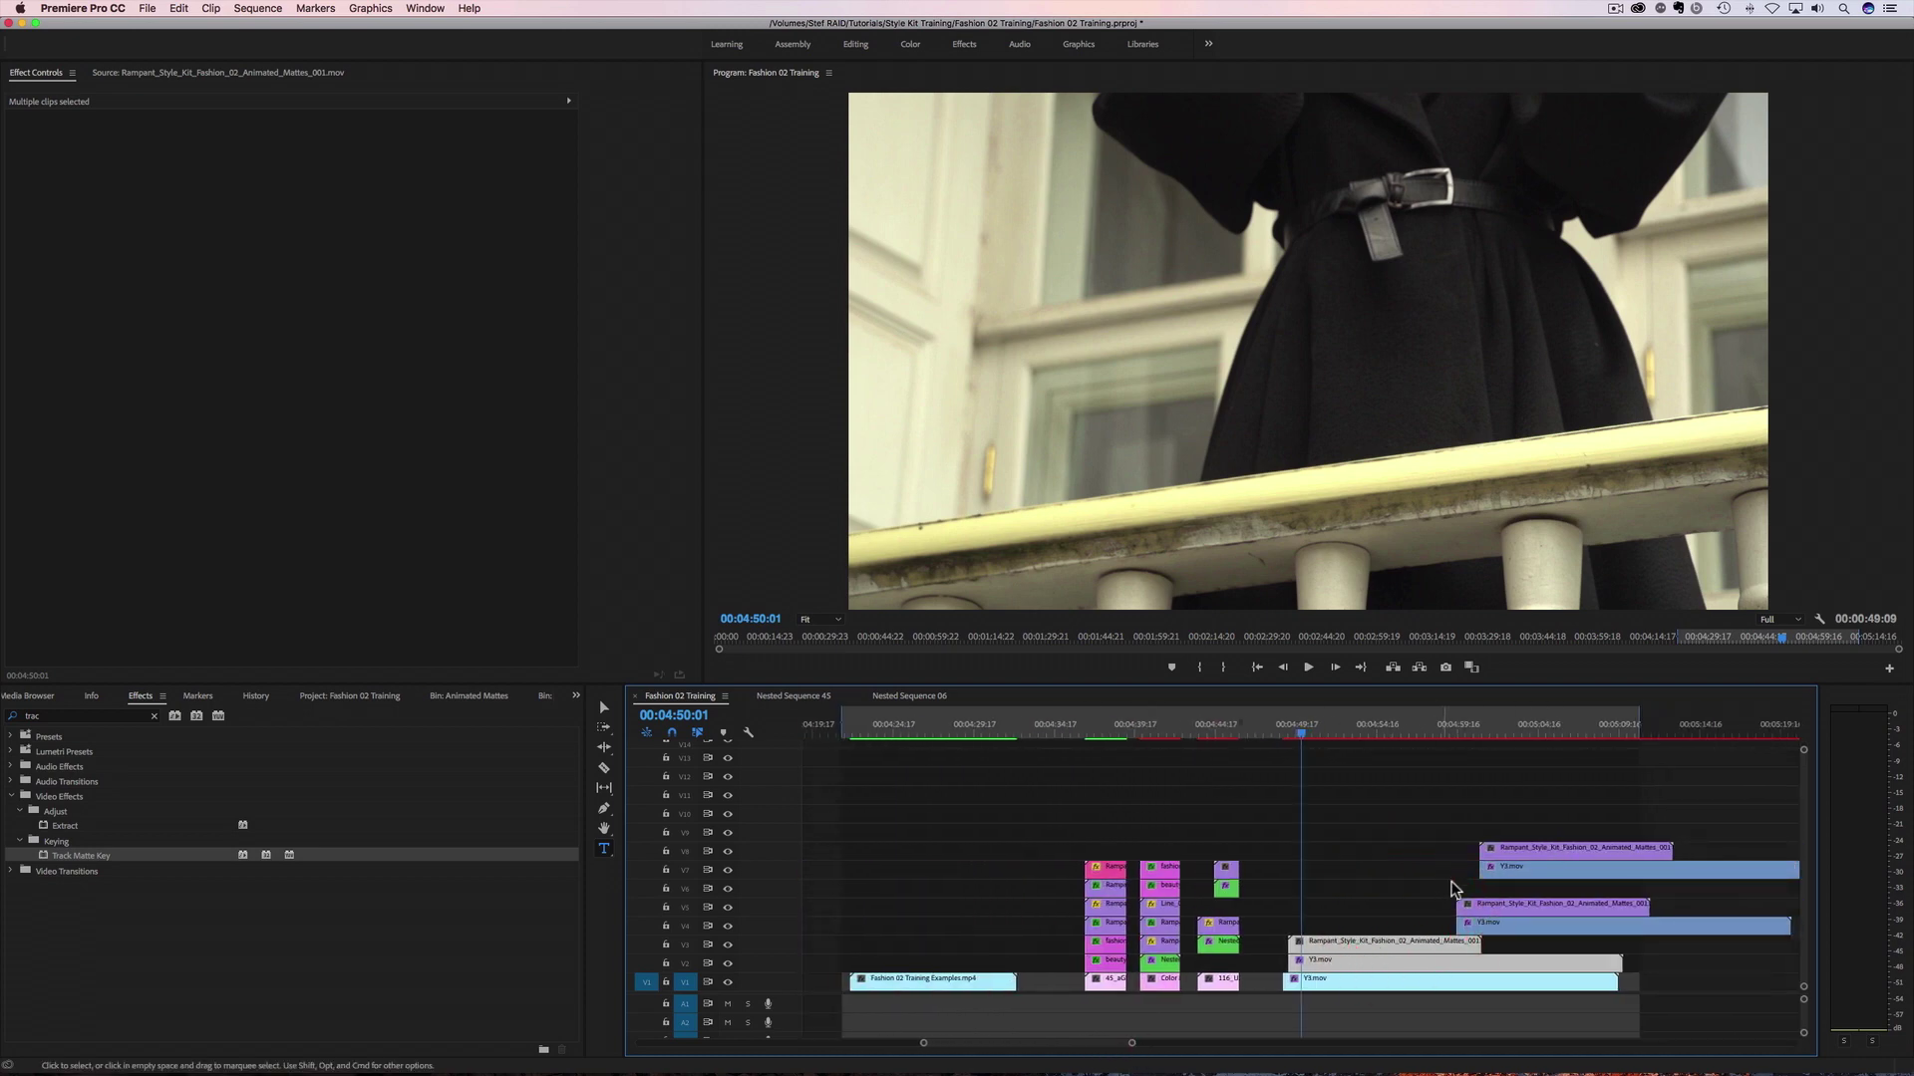
{"action": "left_click_drag", "start_coordinate": [1451, 881], "coordinate": [1345, 933]}
{"action": "left_click_drag", "start_coordinate": [1301, 734], "coordinate": [1316, 741]}
{"action": "left_click_drag", "start_coordinate": [1462, 824], "coordinate": [1378, 884]}
{"action": "left_click_drag", "start_coordinate": [1315, 734], "coordinate": [1279, 750]}
{"action": "key", "text": "space"}
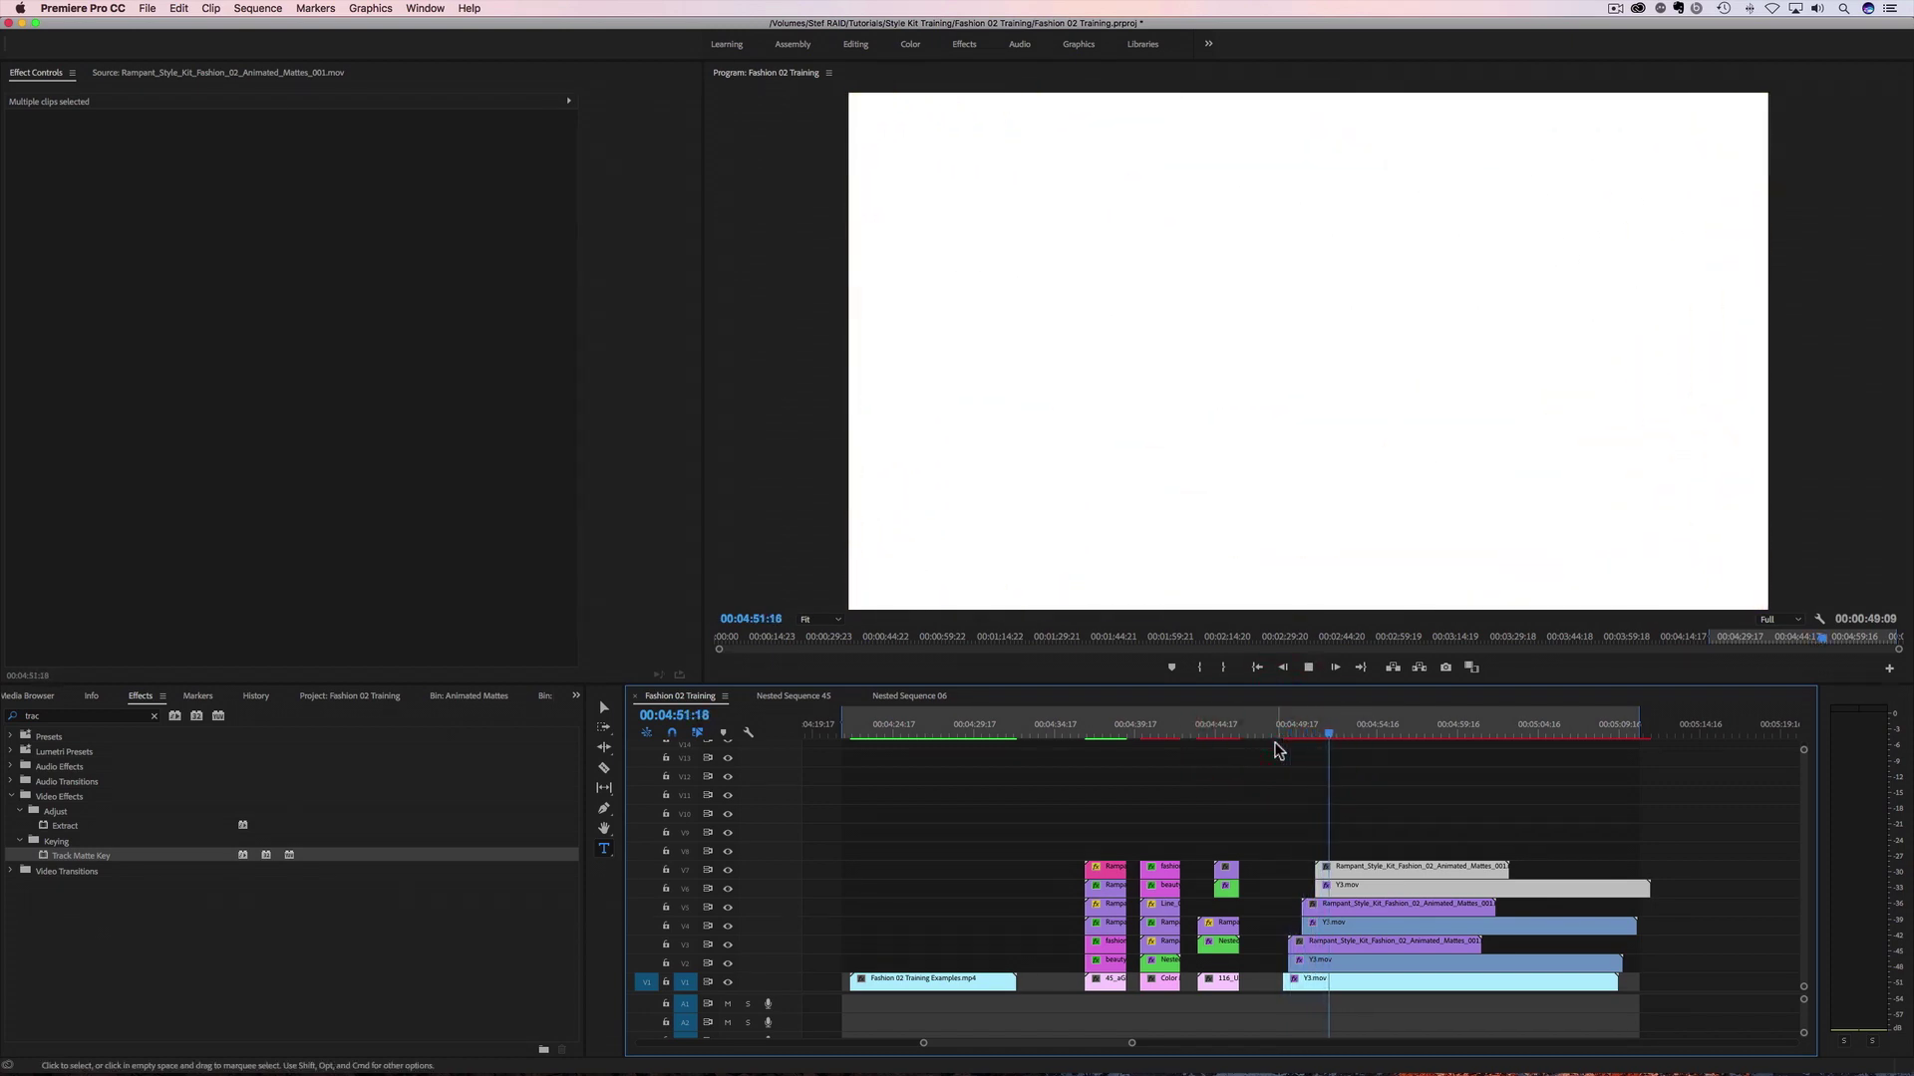
Set the Track Matte Key matte of the V6 Y3.mov copy to Video 7.
{"action": "left_click", "coordinate": [1345, 890]}
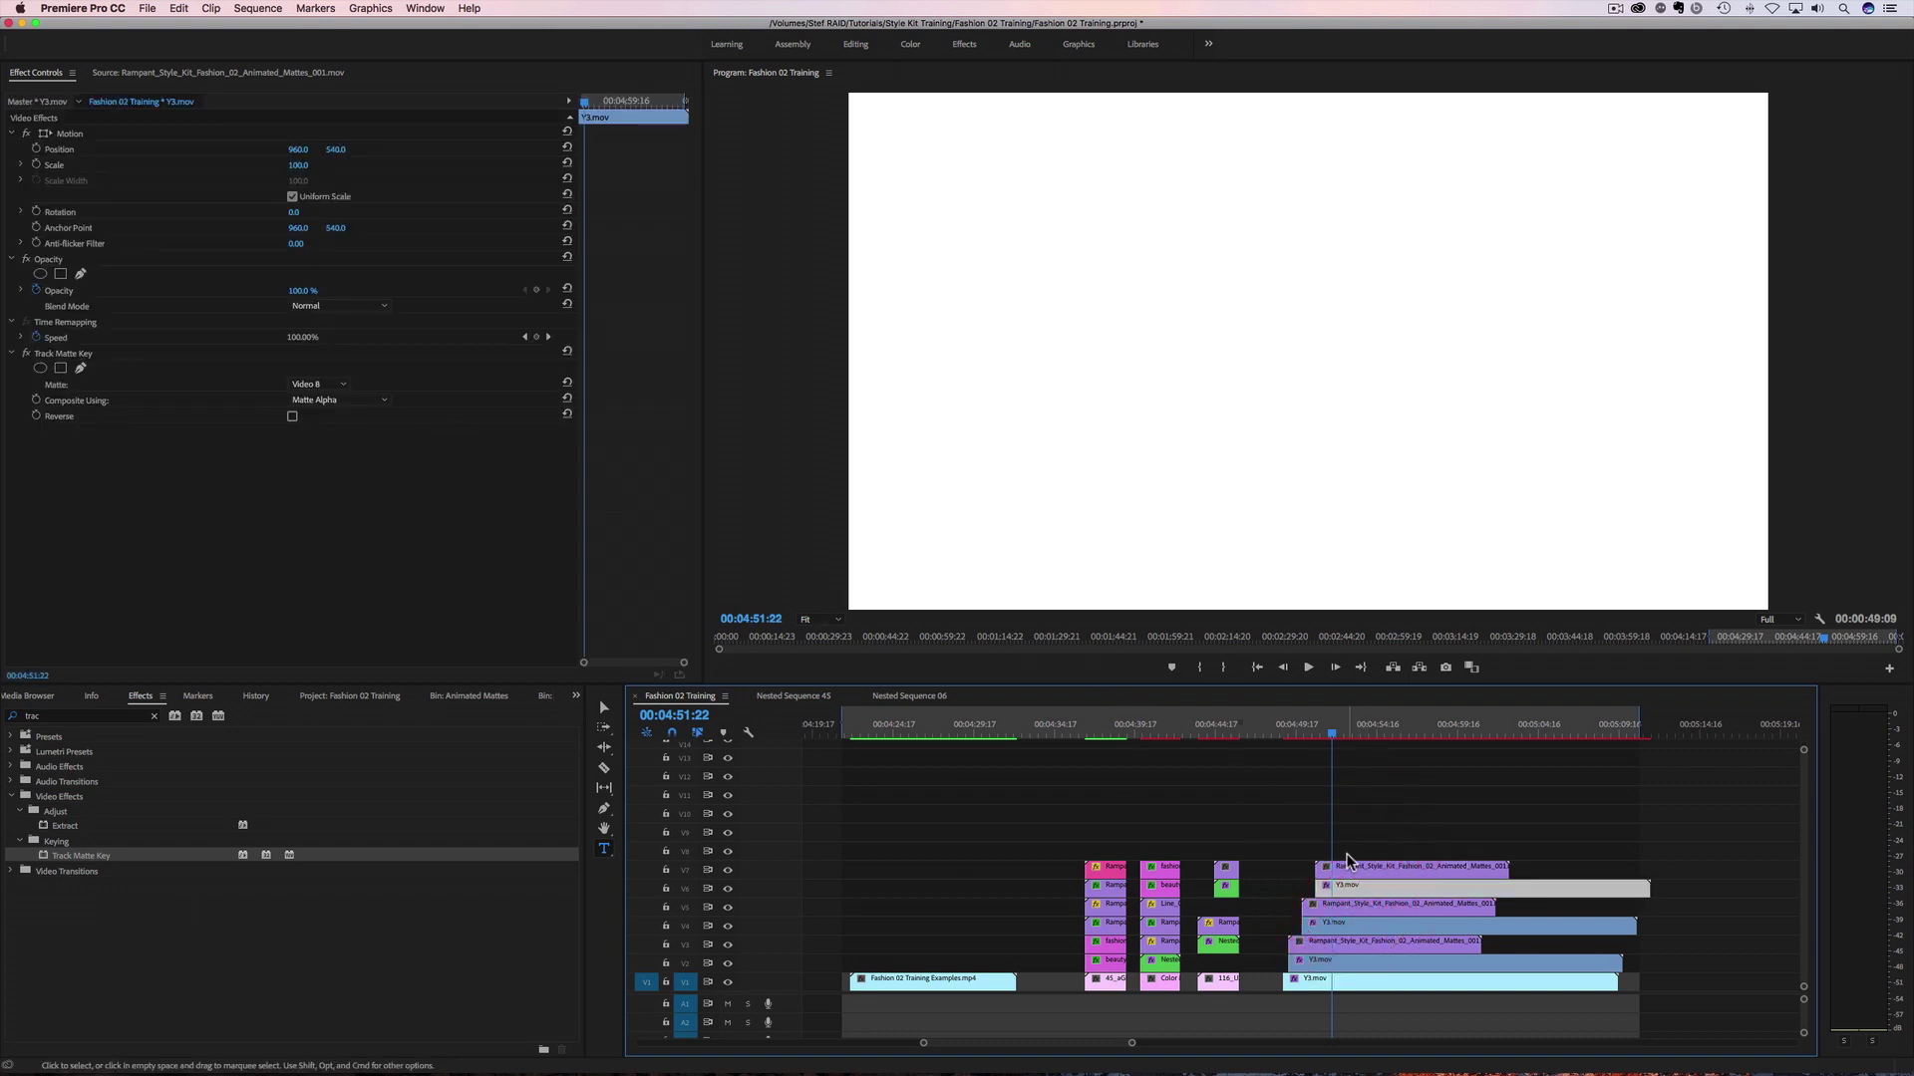
{"action": "left_click", "coordinate": [306, 387]}
{"action": "left_click", "coordinate": [338, 554]}
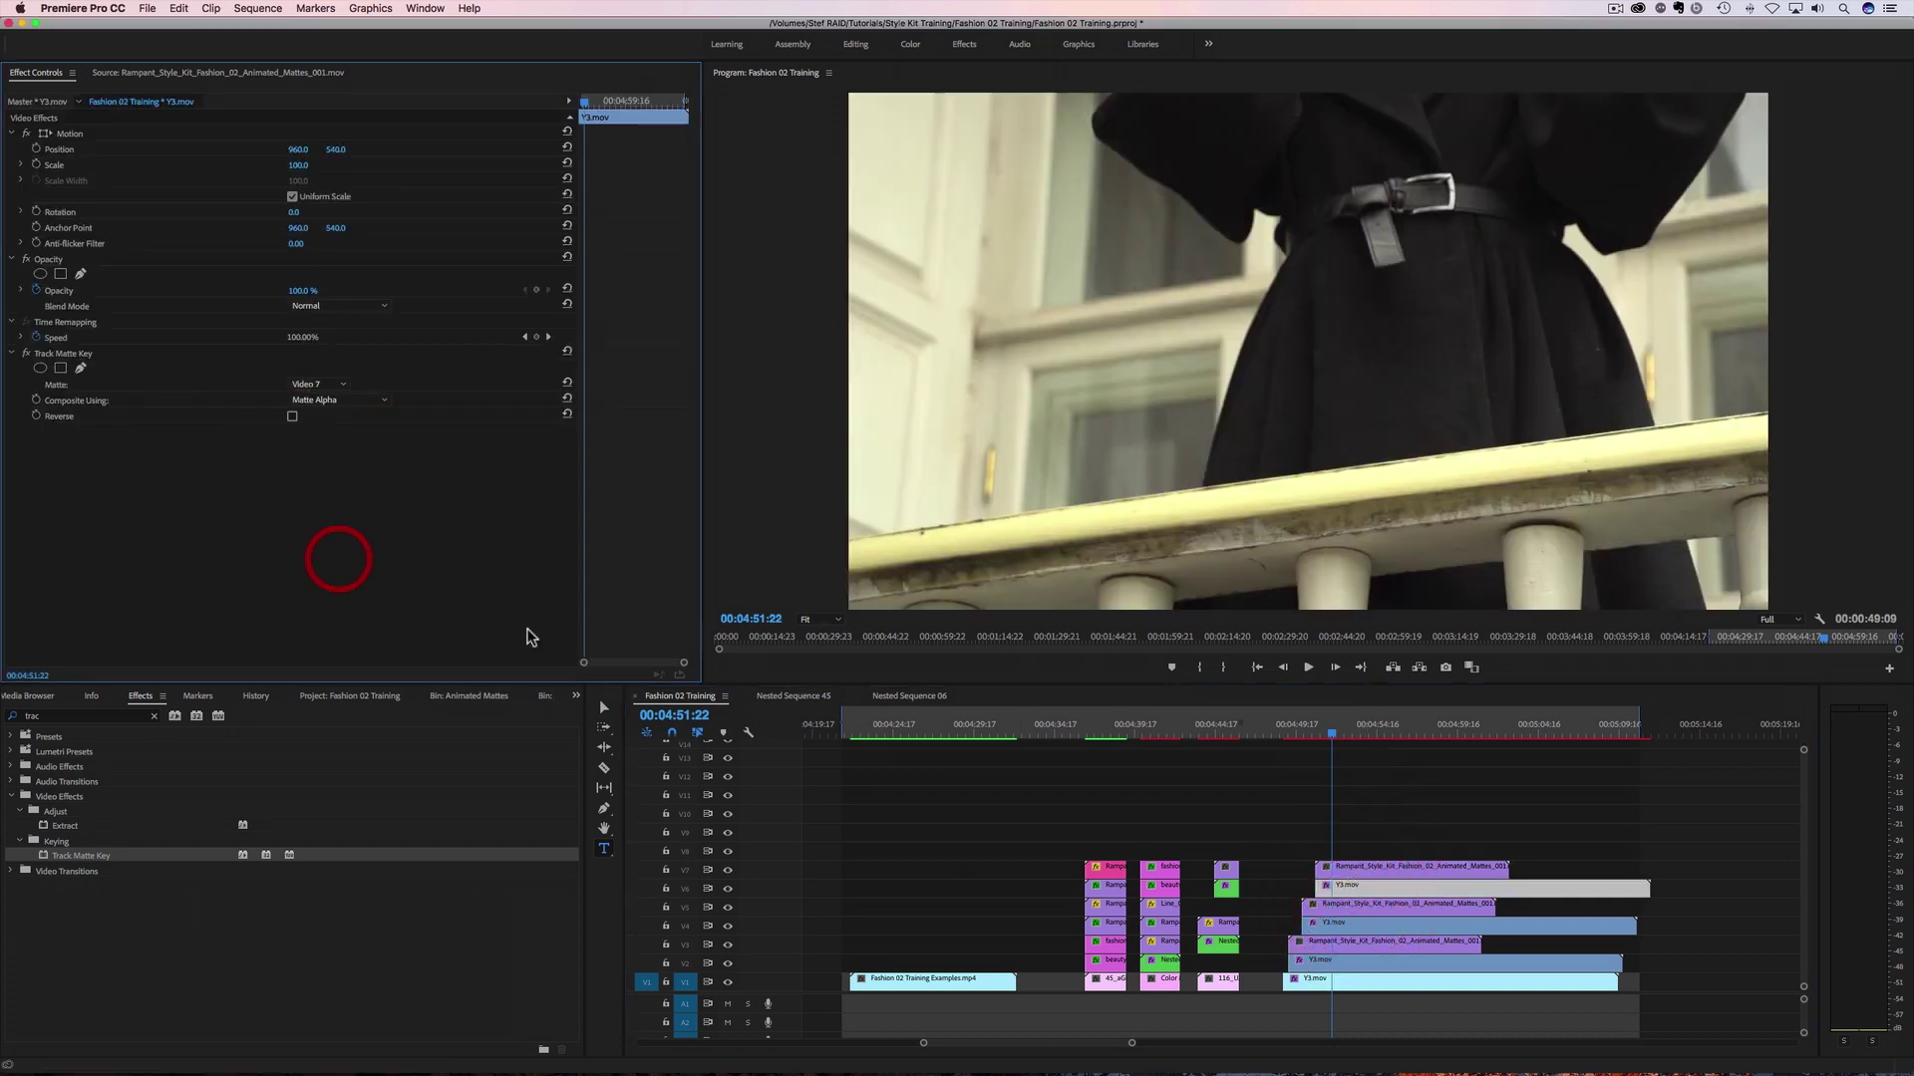
Try moving the V4/V5 and V6/V7 pairs about two seconds later, and undo the move.
{"action": "mouse_move", "coordinate": [1303, 731]}
{"action": "left_mouse_down"}
{"action": "mouse_move", "coordinate": [1282, 743]}
{"action": "mouse_move", "coordinate": [1309, 750]}
{"action": "mouse_move", "coordinate": [1282, 748]}
{"action": "left_mouse_up"}
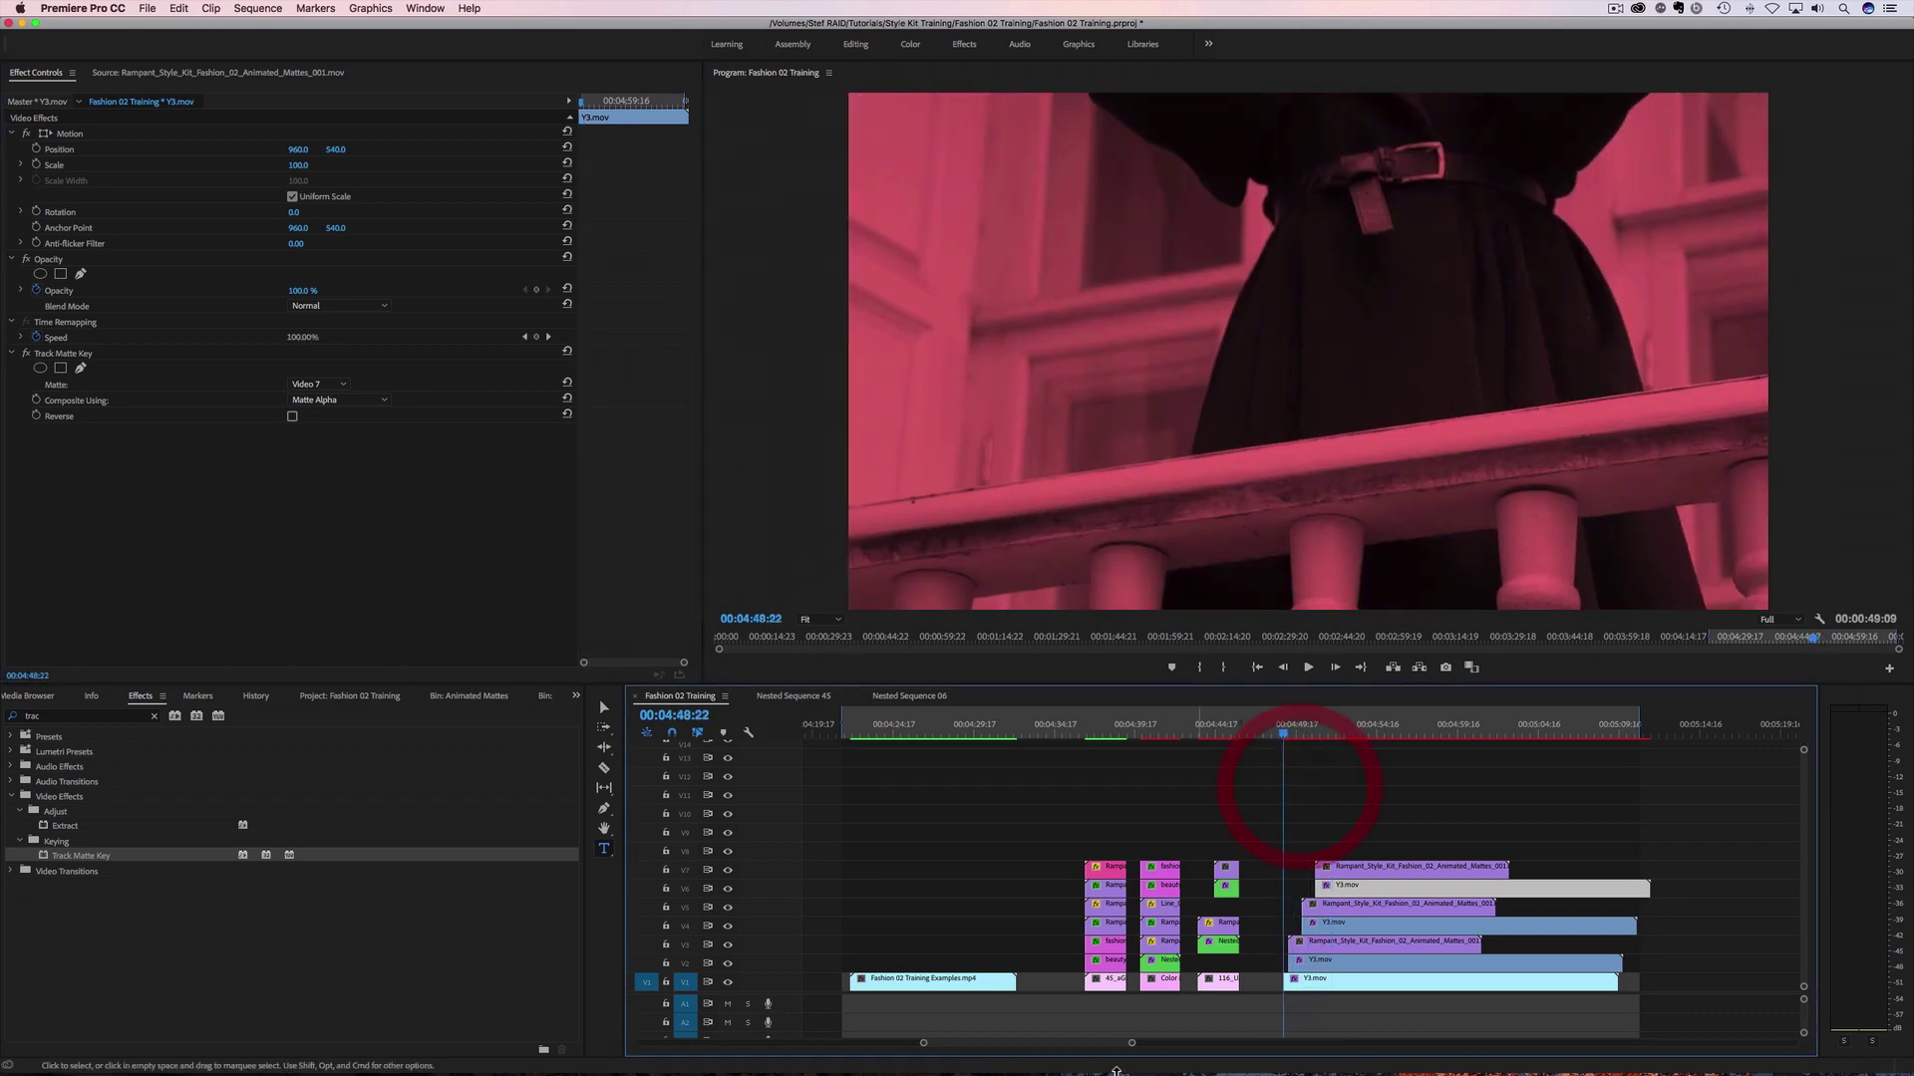
{"action": "left_click_drag", "start_coordinate": [1131, 1047], "coordinate": [1074, 1044]}
{"action": "left_click", "coordinate": [1298, 739]}
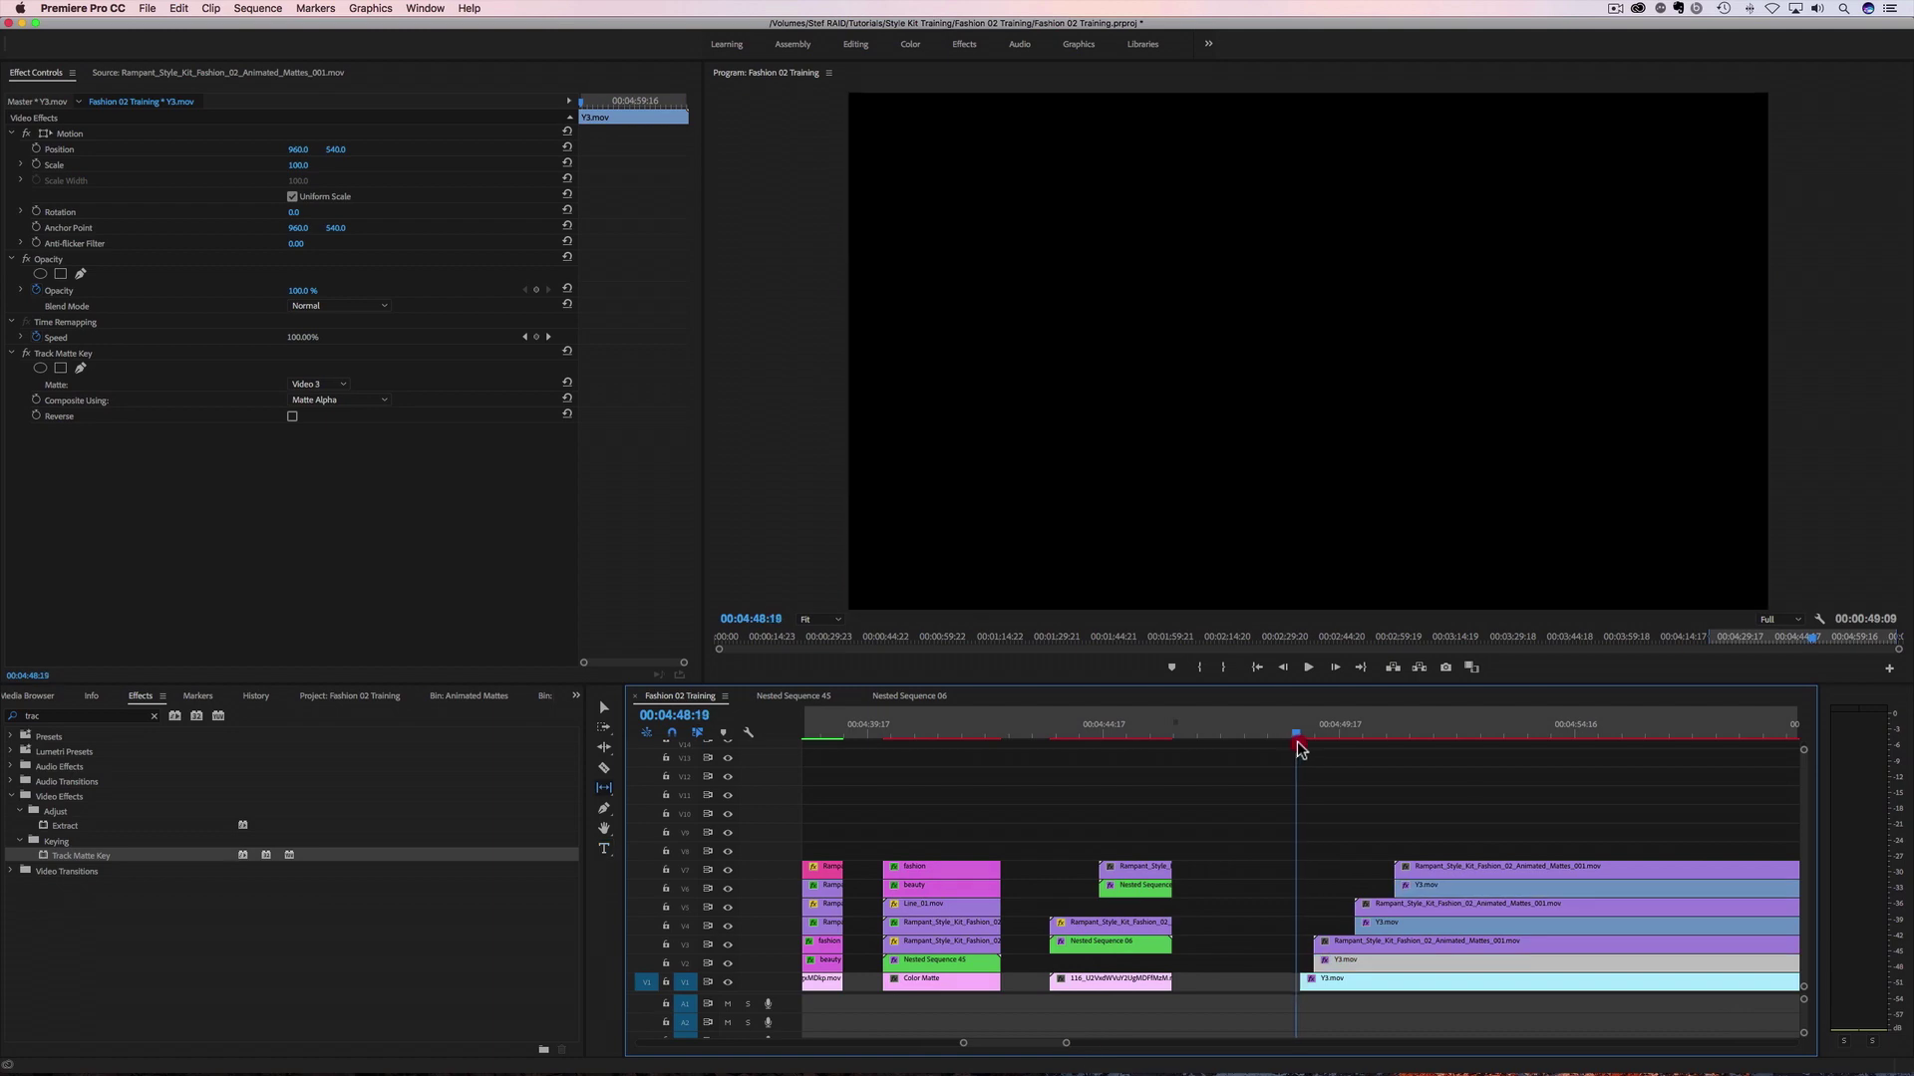
{"action": "left_click_drag", "start_coordinate": [1300, 739], "coordinate": [1302, 740]}
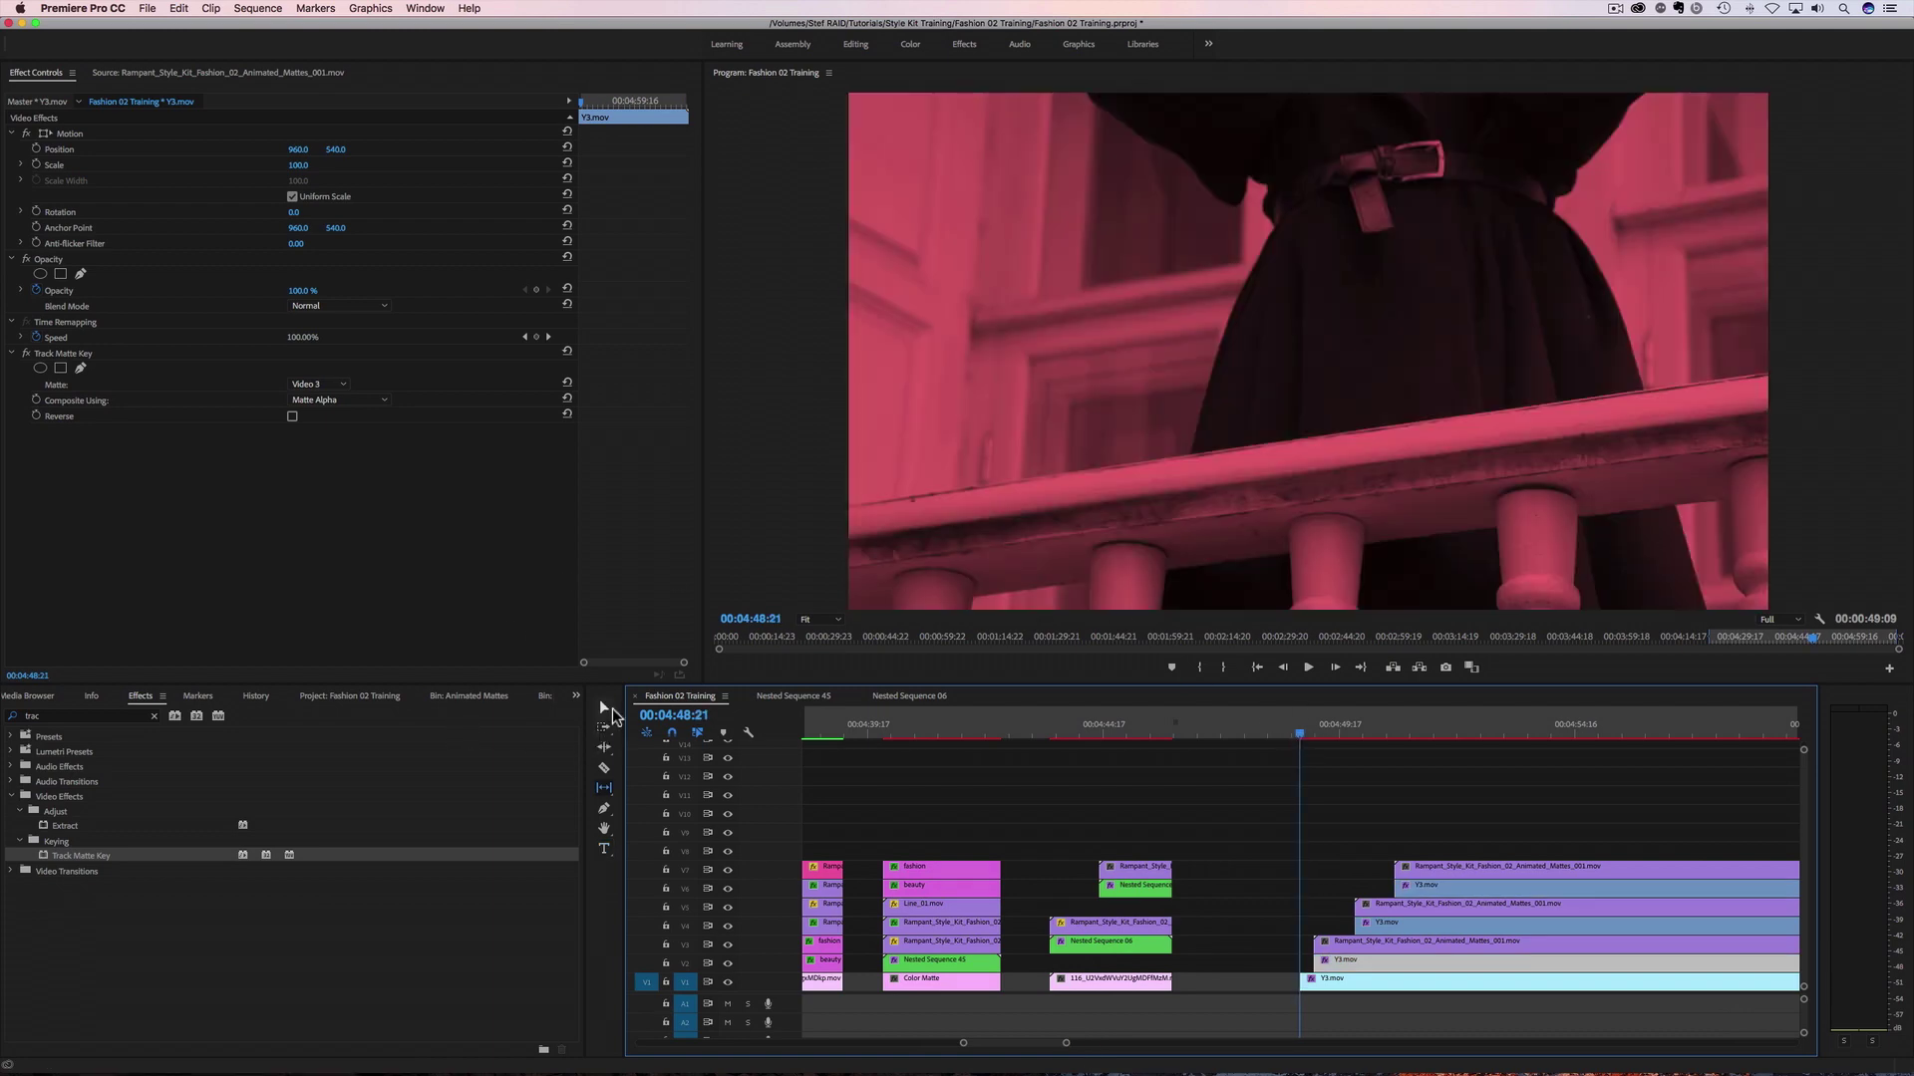
{"action": "left_click", "coordinate": [608, 710]}
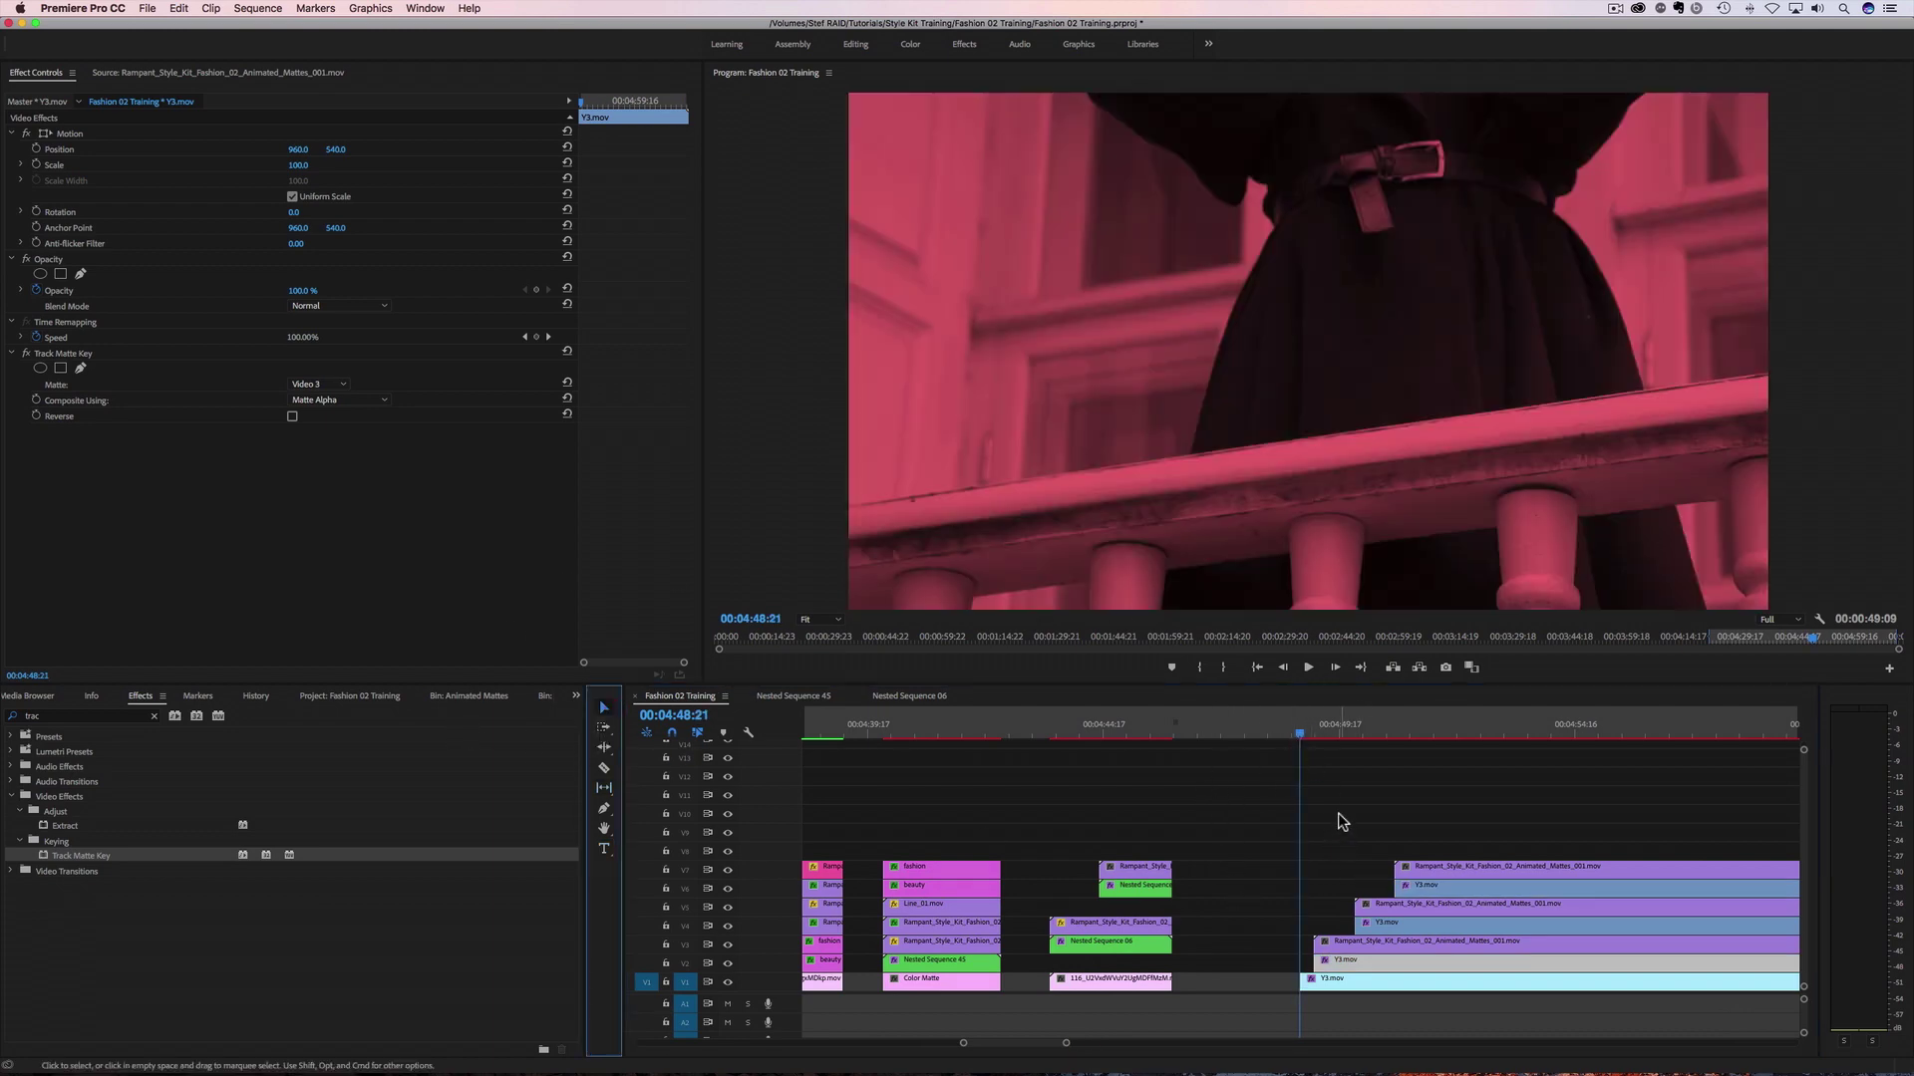
{"action": "left_click_drag", "start_coordinate": [1337, 811], "coordinate": [1468, 875]}
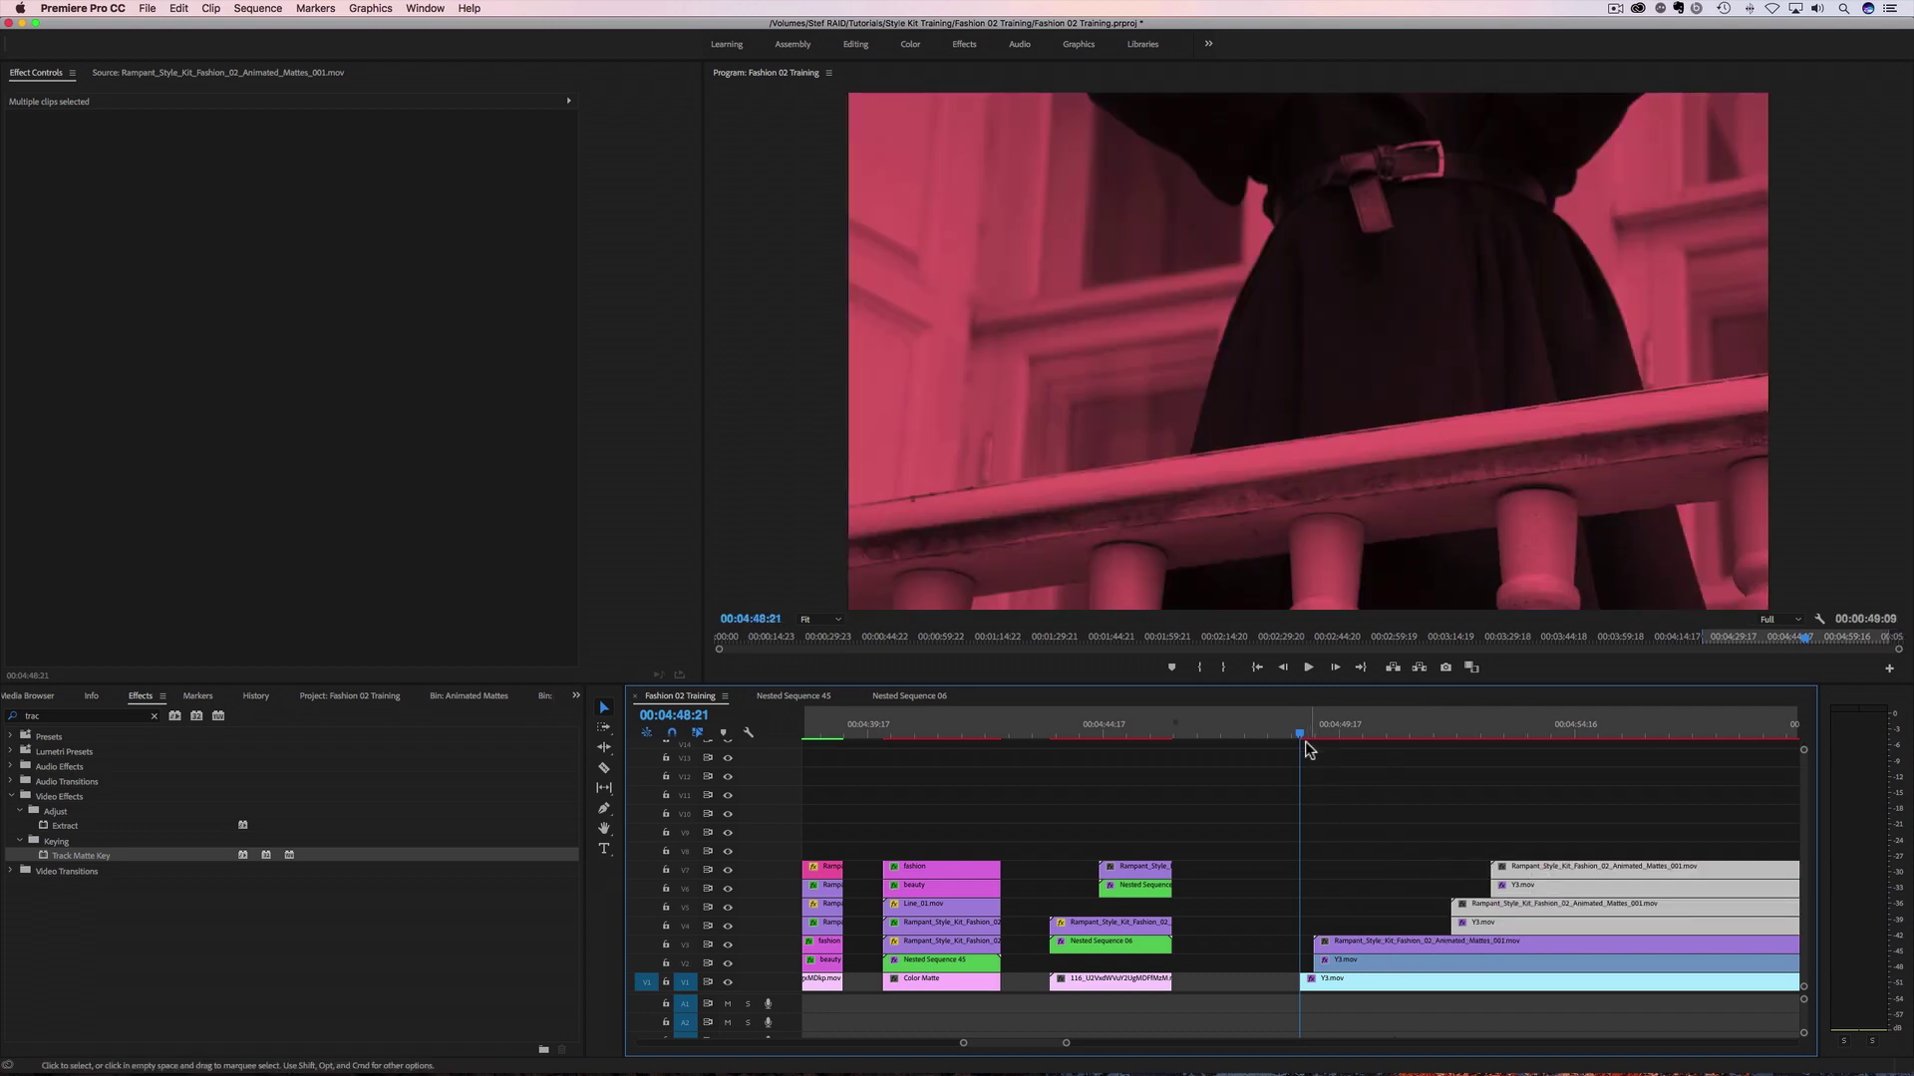
{"action": "left_click_drag", "start_coordinate": [1306, 742], "coordinate": [1327, 742]}
{"action": "key", "text": "super+z"}
Trim 00:00:02:17 off the start of the V2 Y3.mov copy, move it back to its matte's start, and check the footage.
{"action": "left_click", "coordinate": [1346, 965]}
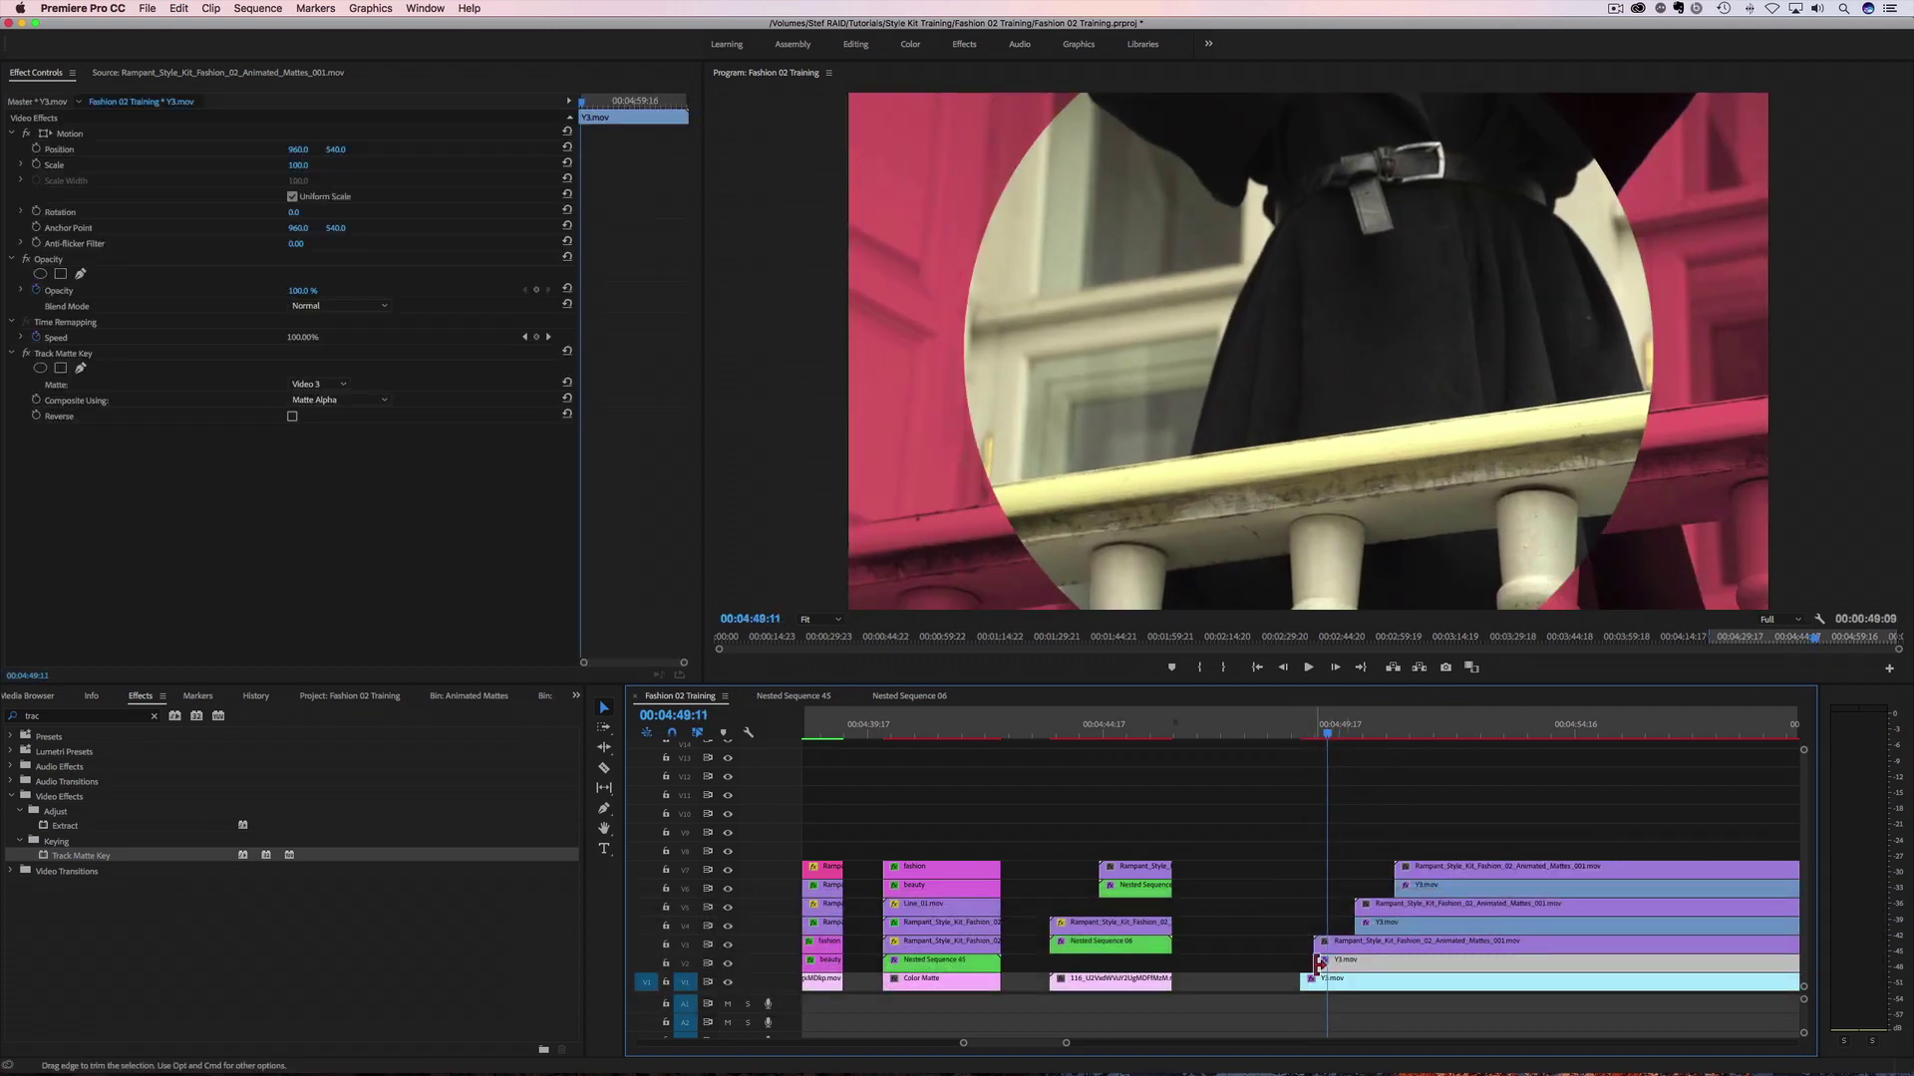
{"action": "mouse_move", "coordinate": [1320, 964]}
{"action": "left_mouse_down"}
{"action": "mouse_move", "coordinate": [1430, 963]}
{"action": "mouse_move", "coordinate": [1316, 963]}
{"action": "left_mouse_up"}
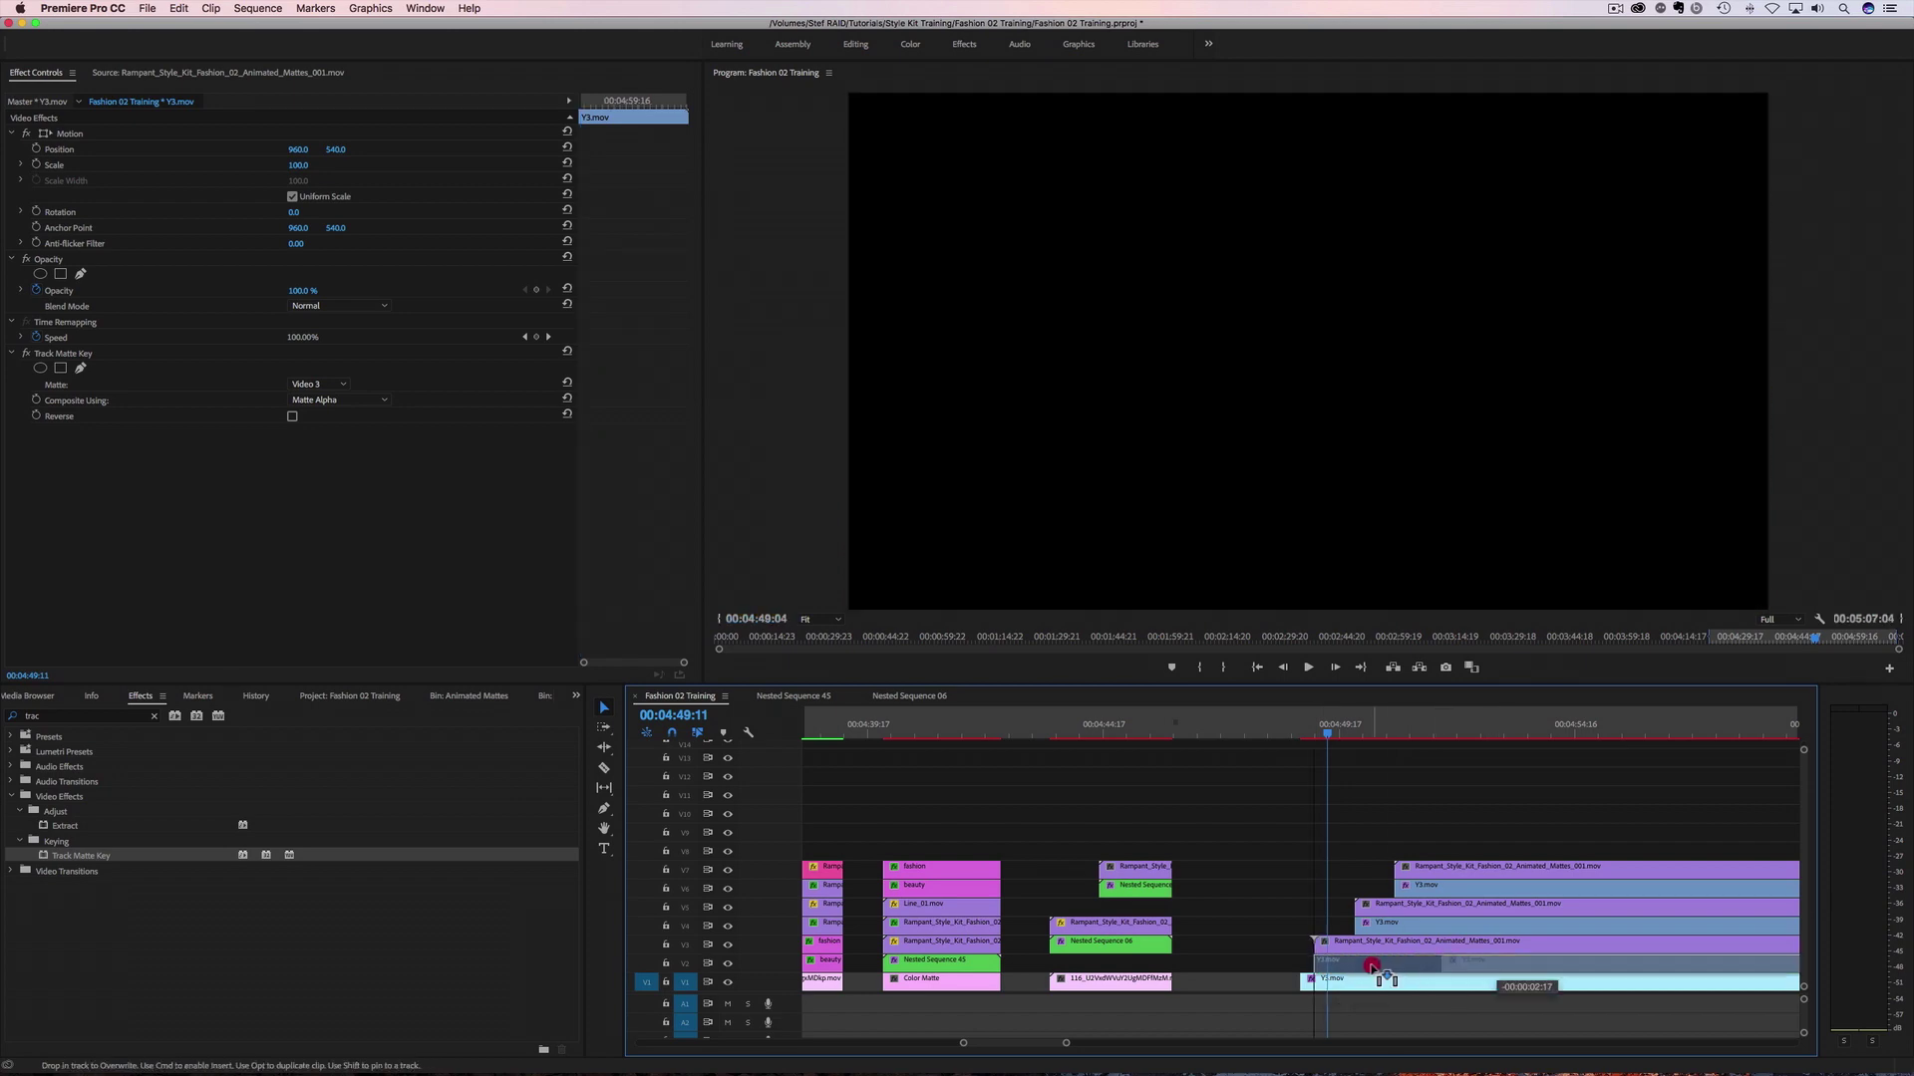
{"action": "mouse_move", "coordinate": [1327, 742]}
{"action": "left_mouse_down"}
{"action": "mouse_move", "coordinate": [1306, 743]}
{"action": "mouse_move", "coordinate": [1344, 748]}
{"action": "left_mouse_up"}
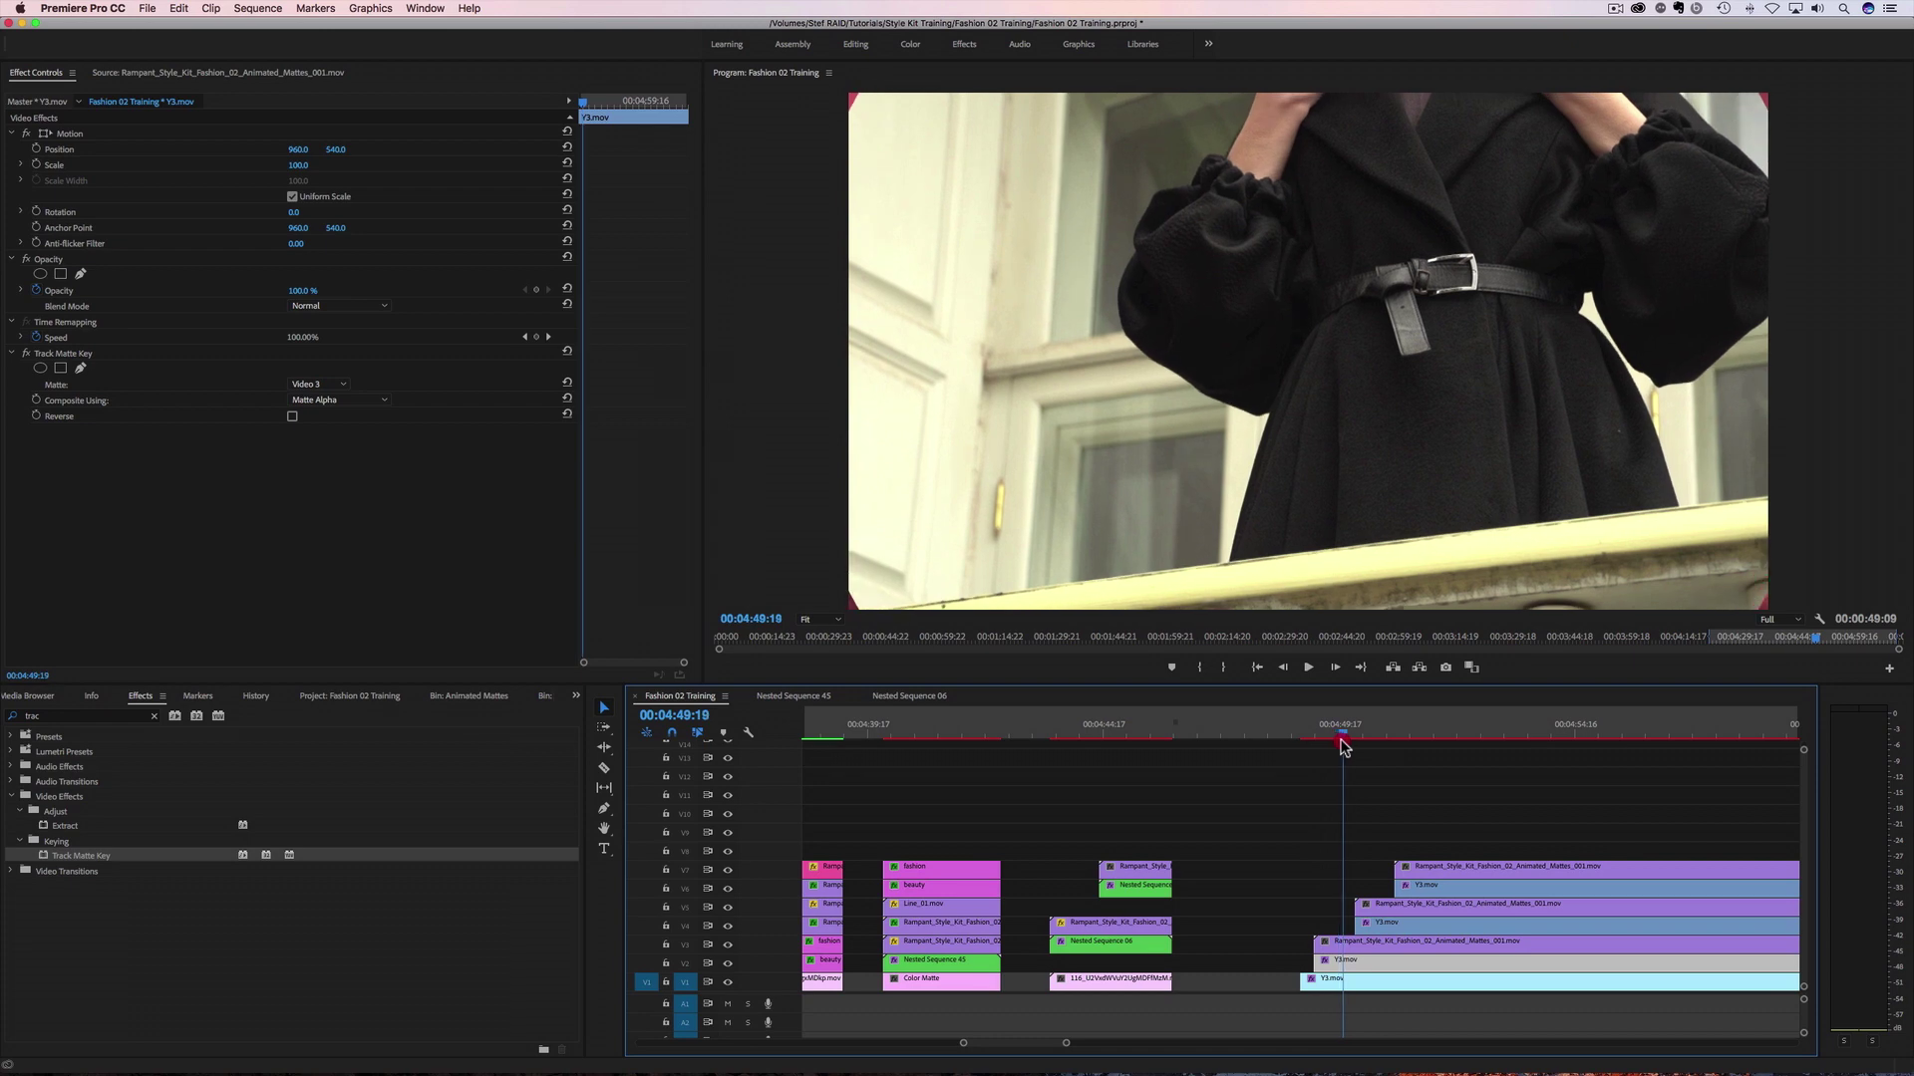
Trim the starts of the V4 and V6 Y3.mov copies, realign each with its matte's start, and preview the result.
{"action": "left_click_drag", "start_coordinate": [1362, 924], "coordinate": [1415, 922]}
{"action": "left_click_drag", "start_coordinate": [1362, 743], "coordinate": [1391, 742]}
{"action": "left_click_drag", "start_coordinate": [1402, 886], "coordinate": [1258, 887]}
{"action": "key", "text": "space"}
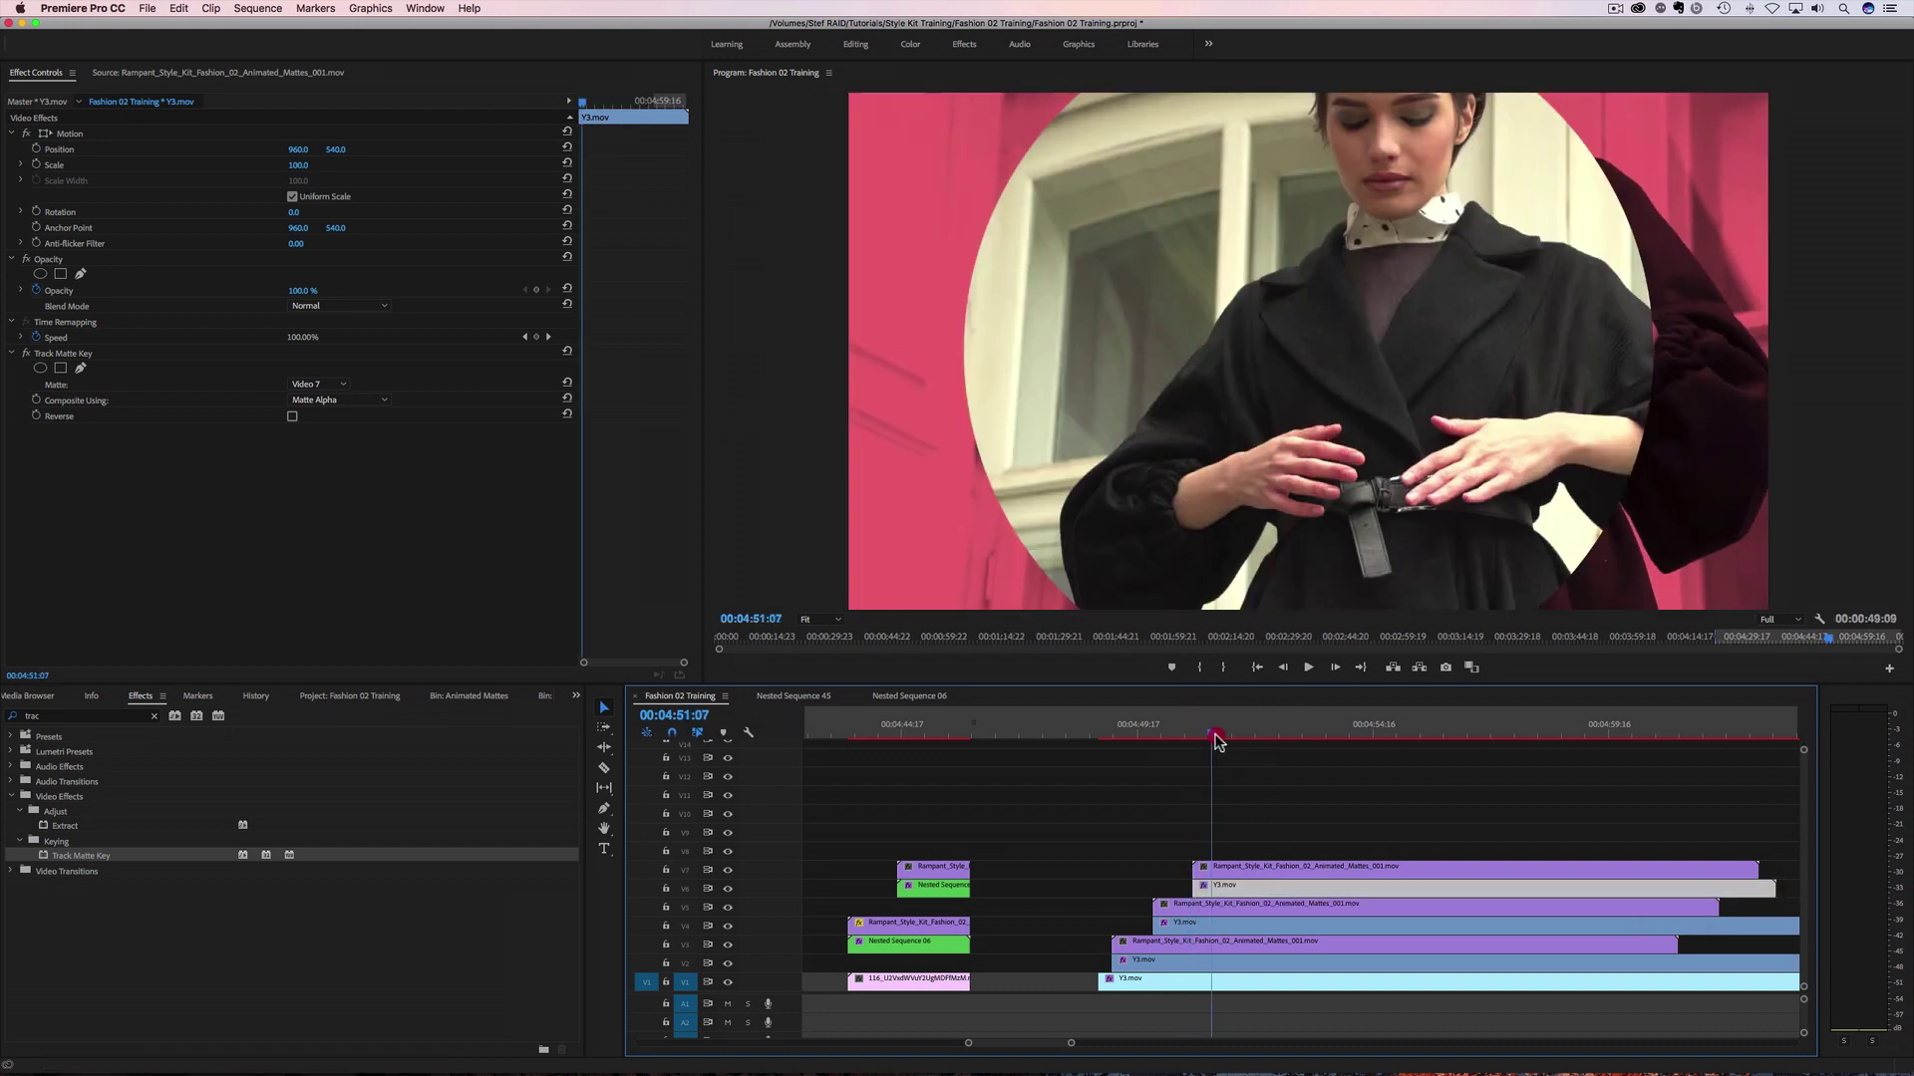
Play back the staggered circle reveals from the start of the fourth layout to examine their timing.
{"action": "left_click", "coordinate": [1174, 742]}
{"action": "left_click_drag", "start_coordinate": [1174, 754], "coordinate": [1097, 753]}
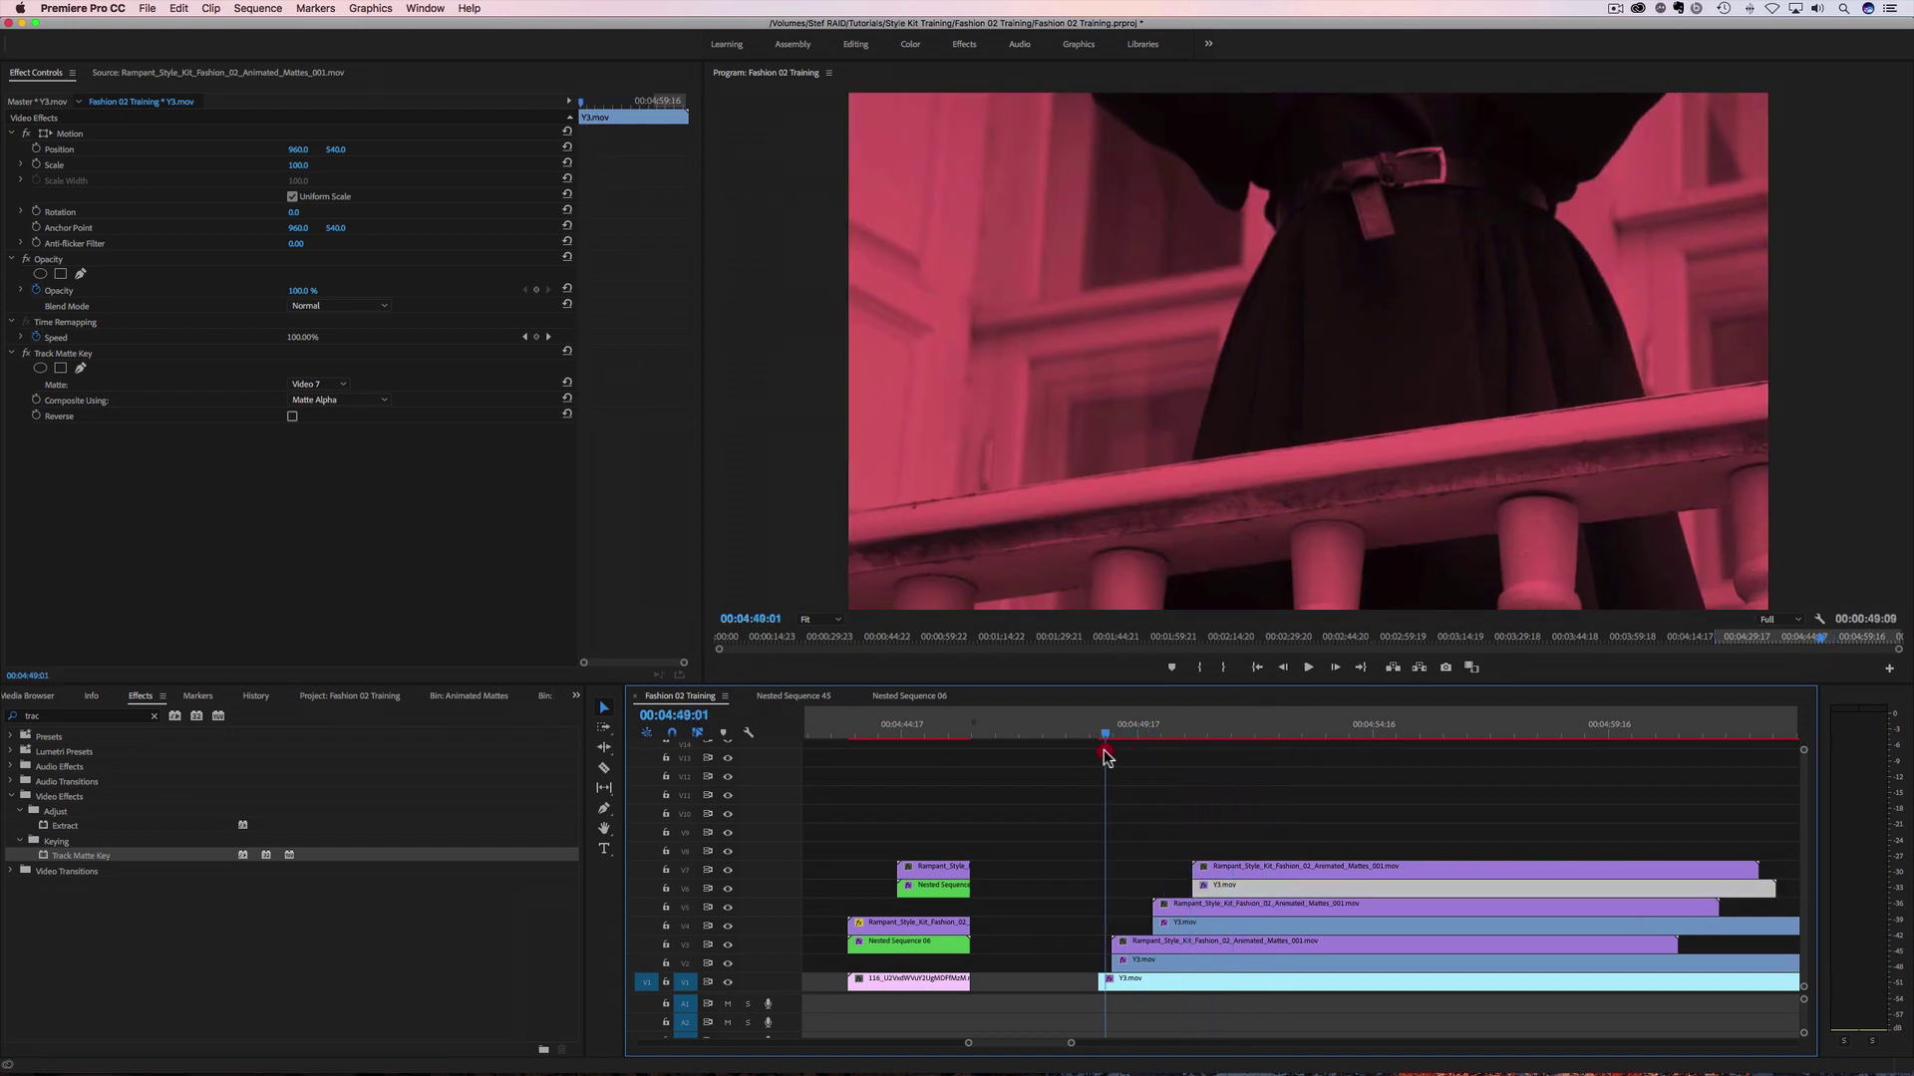
{"action": "key", "text": "space"}
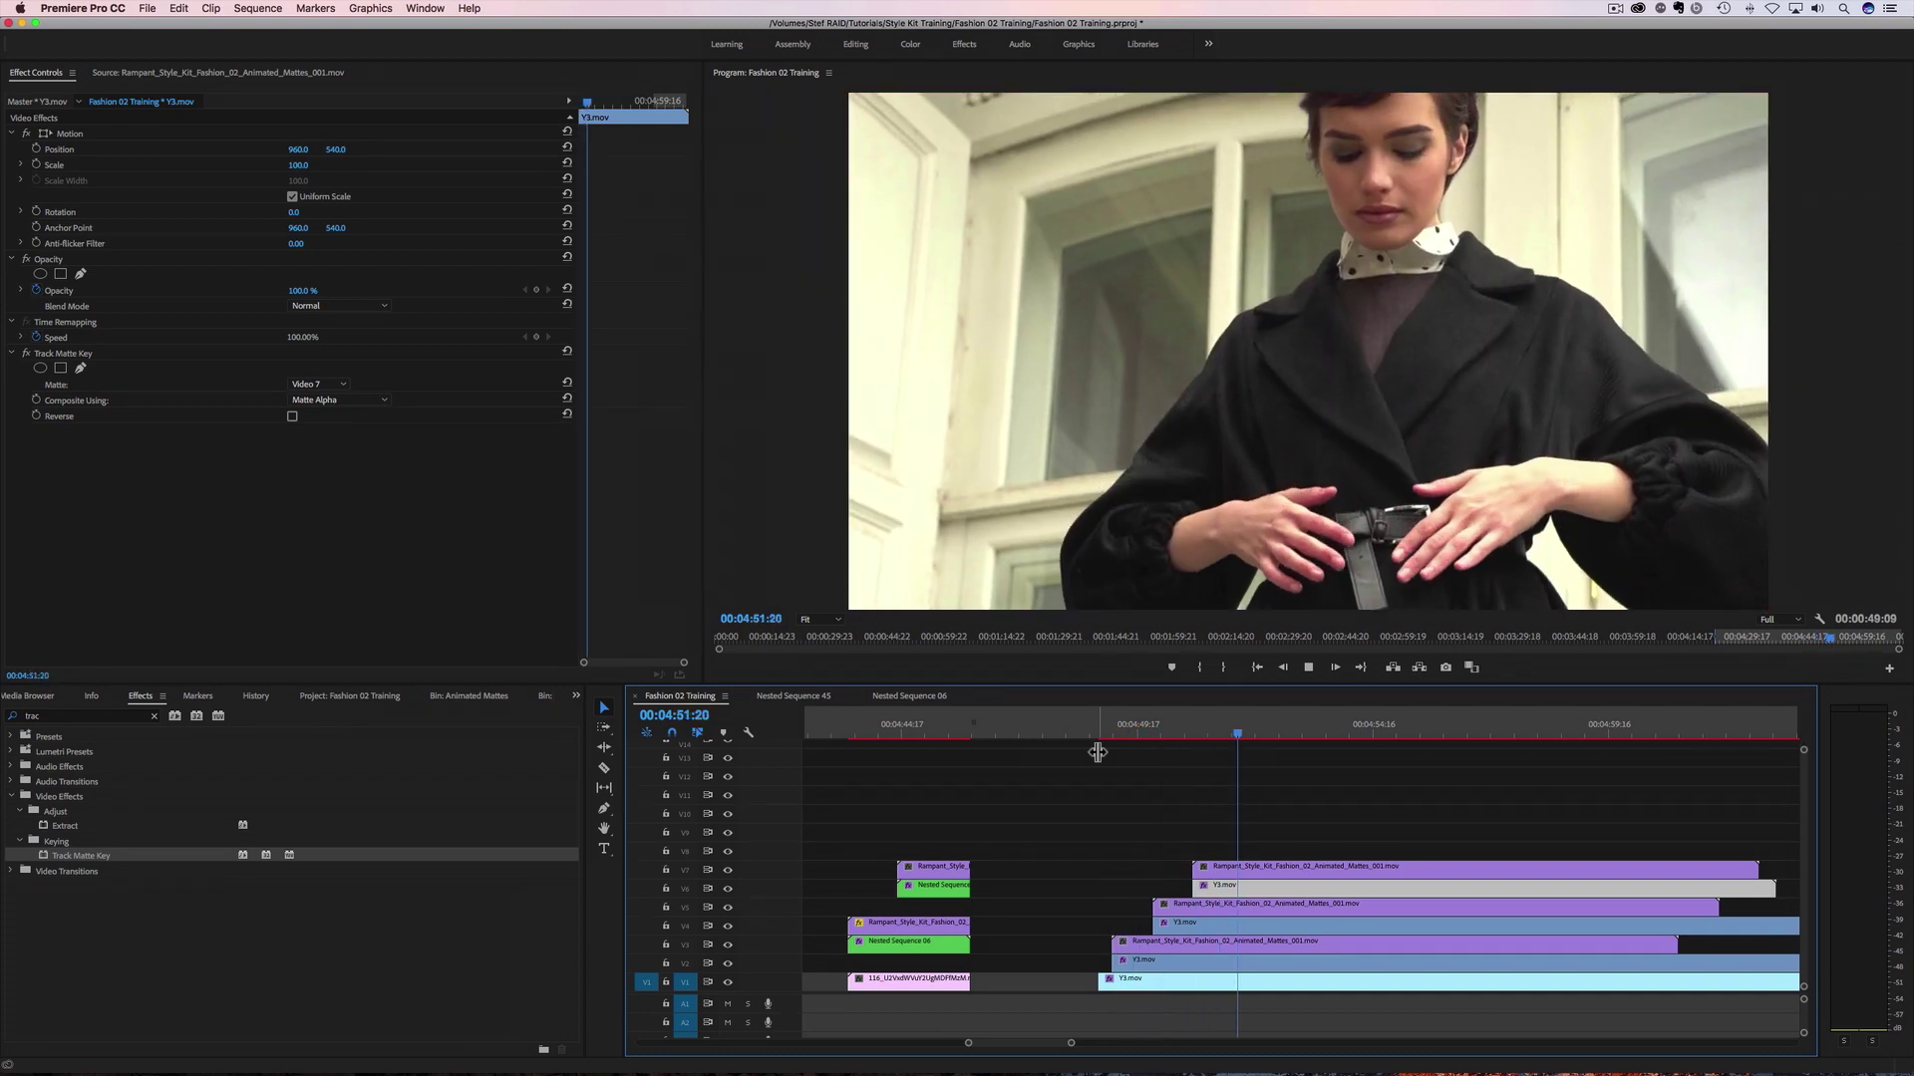
{"action": "key", "text": "space"}
{"action": "left_click", "coordinate": [1097, 738]}
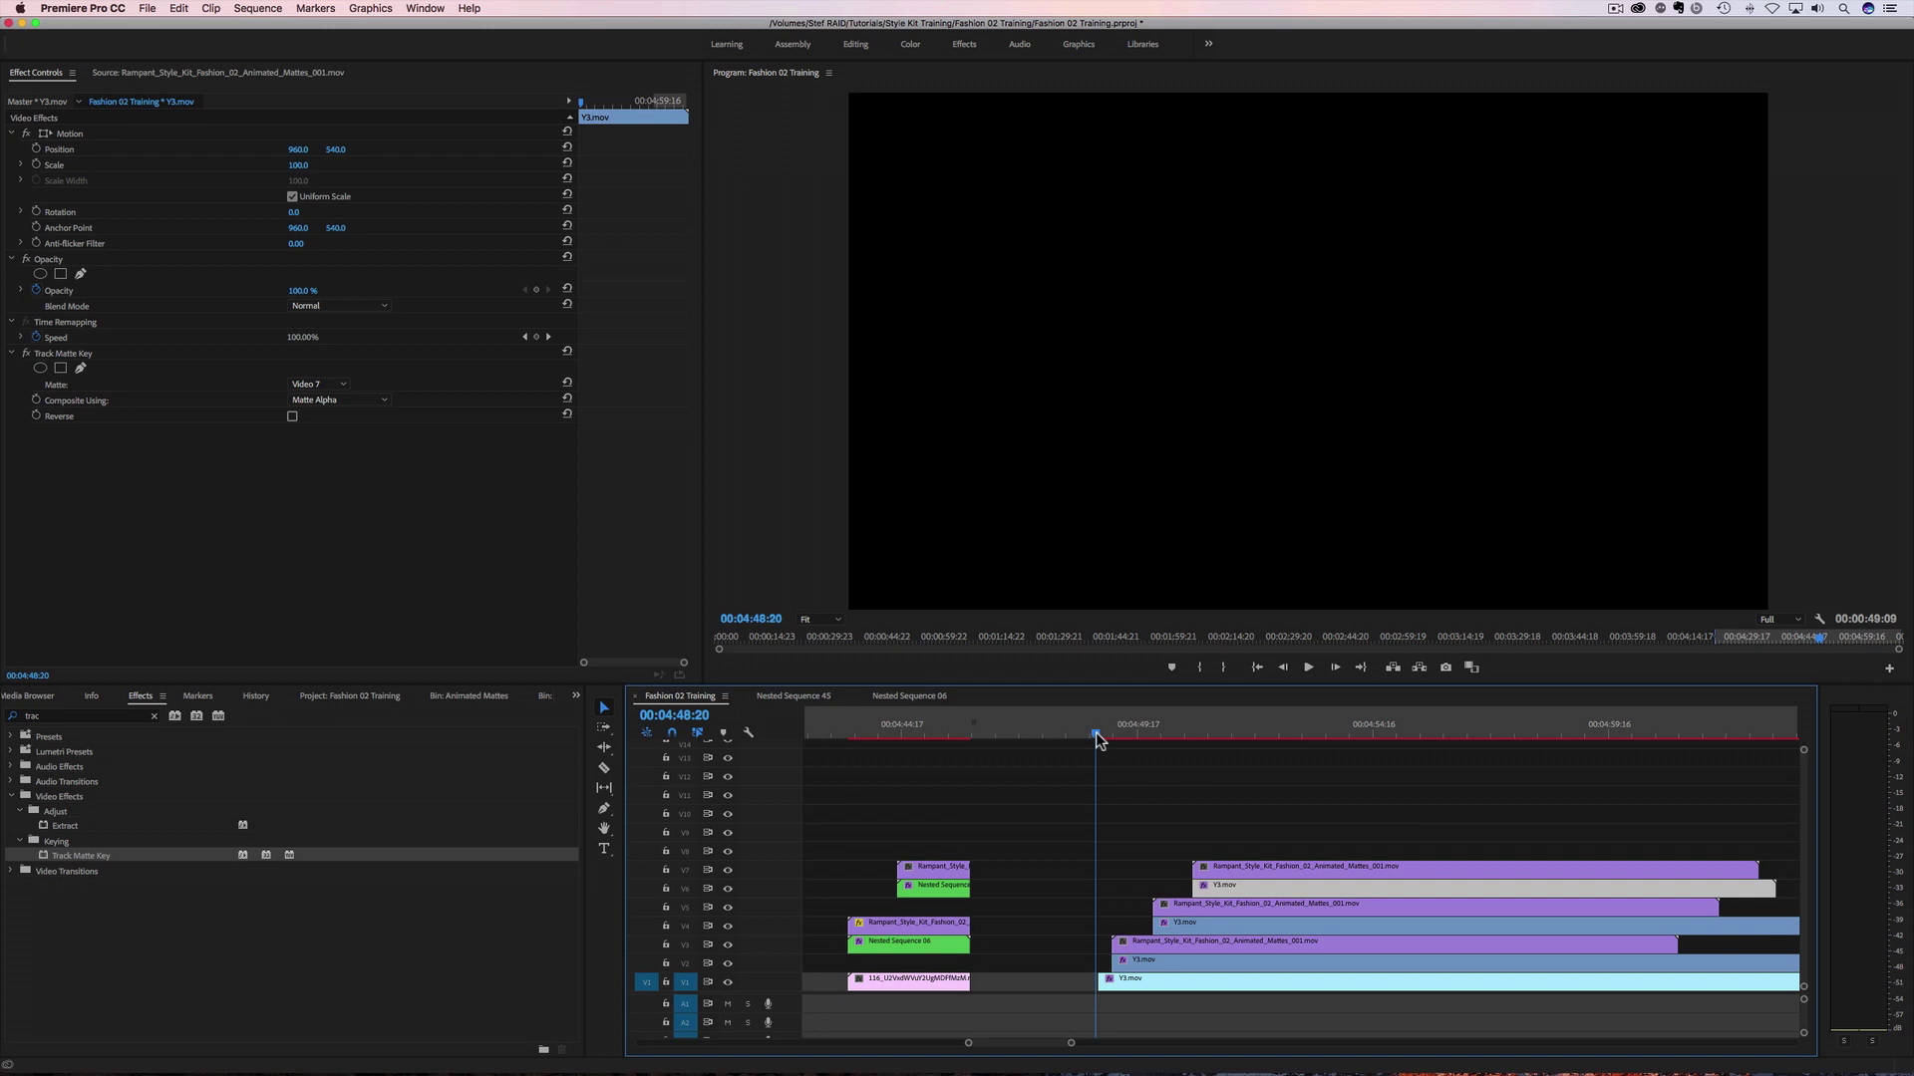
{"action": "key", "text": "space"}
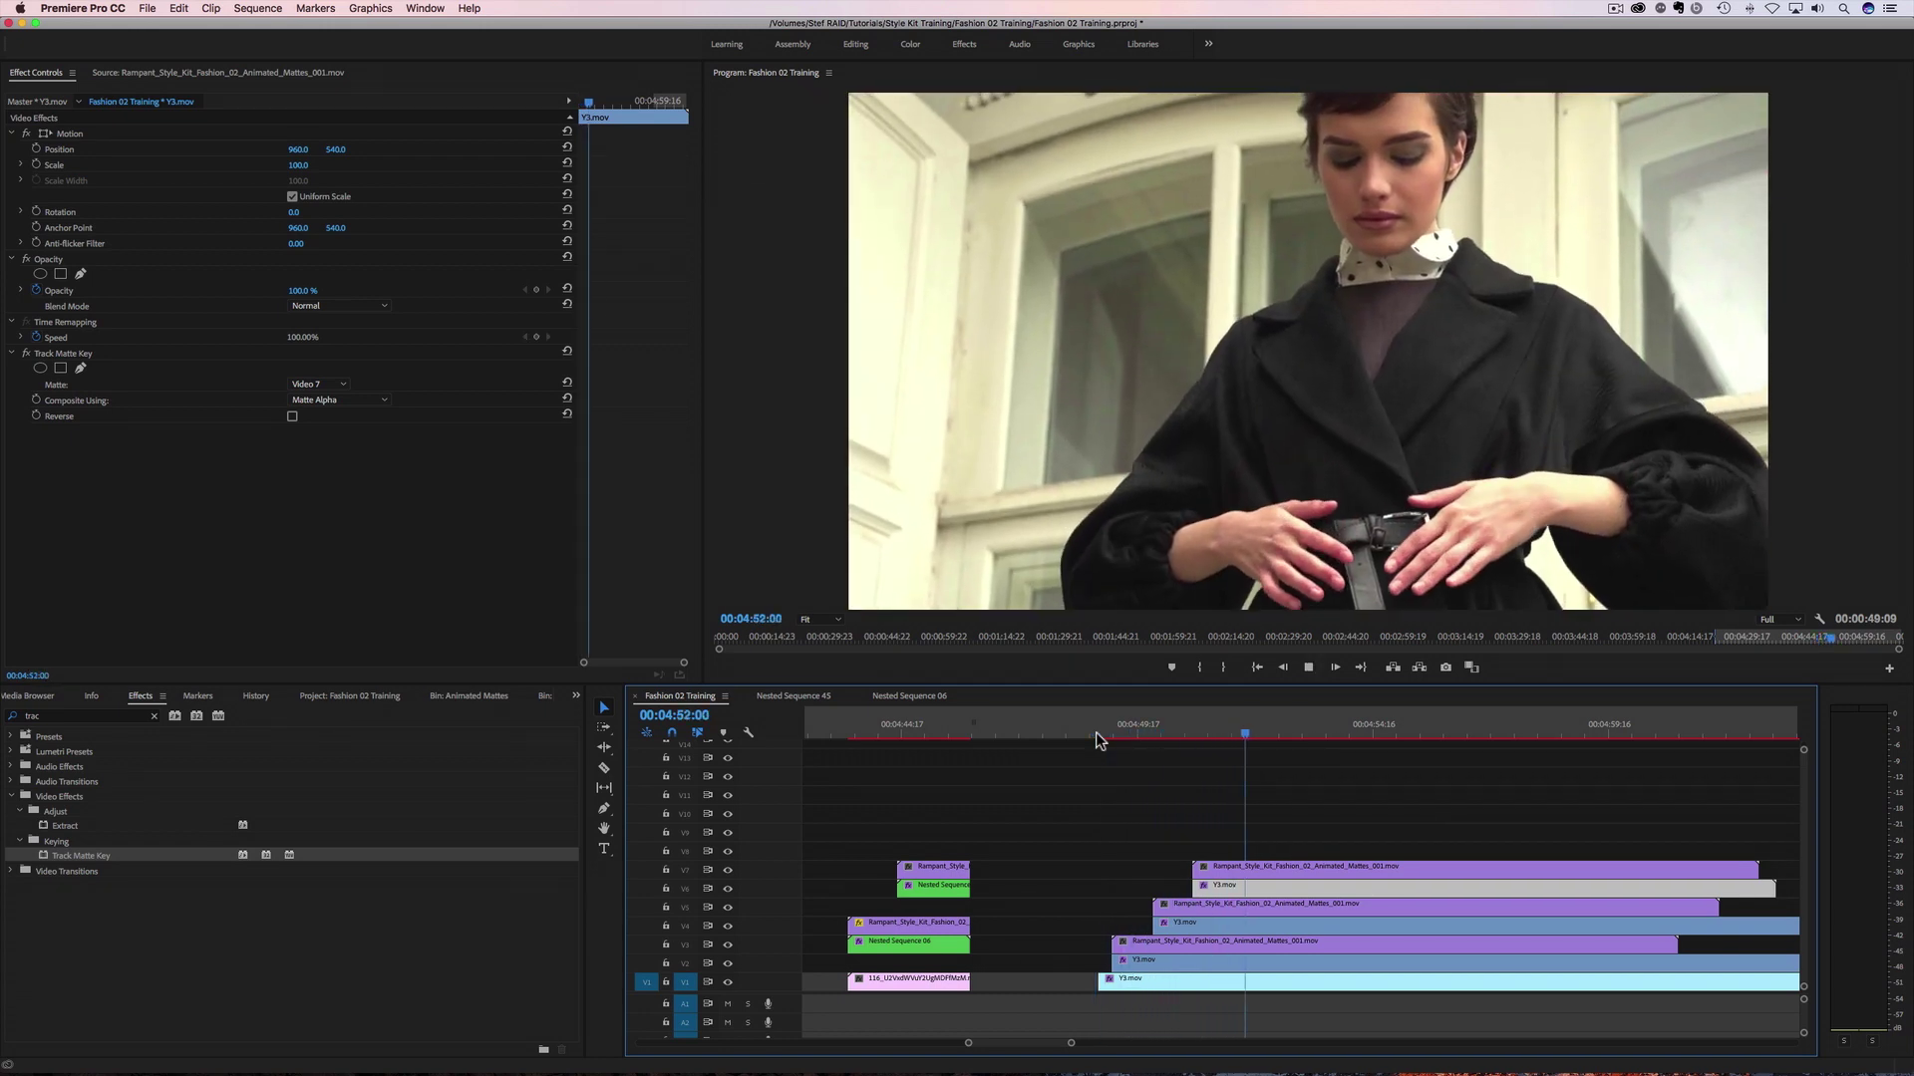
{"action": "key", "text": "space"}
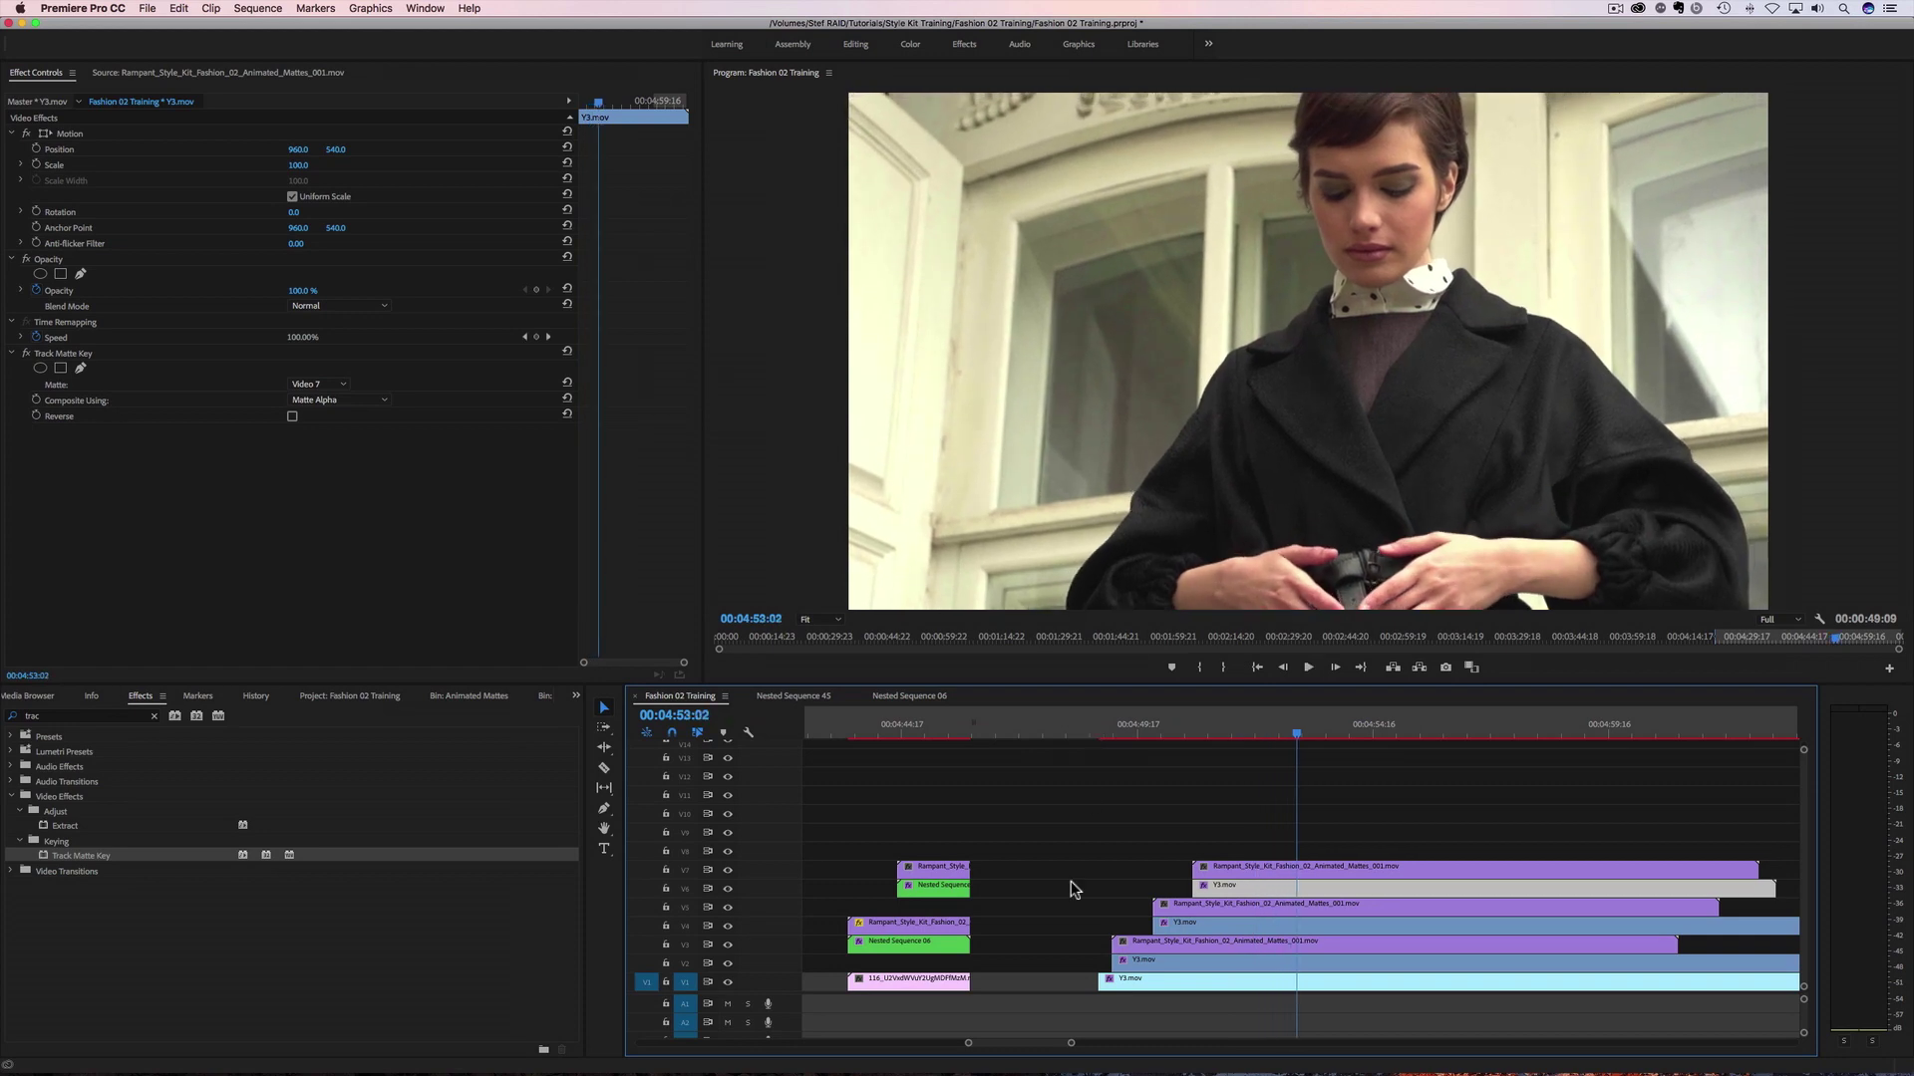
Trim the ends of all fourth-layout clips on V1 to V7 to 00:04:53:02 and play back the shortened layout.
{"action": "left_click_drag", "start_coordinate": [1073, 1043], "coordinate": [1153, 1037]}
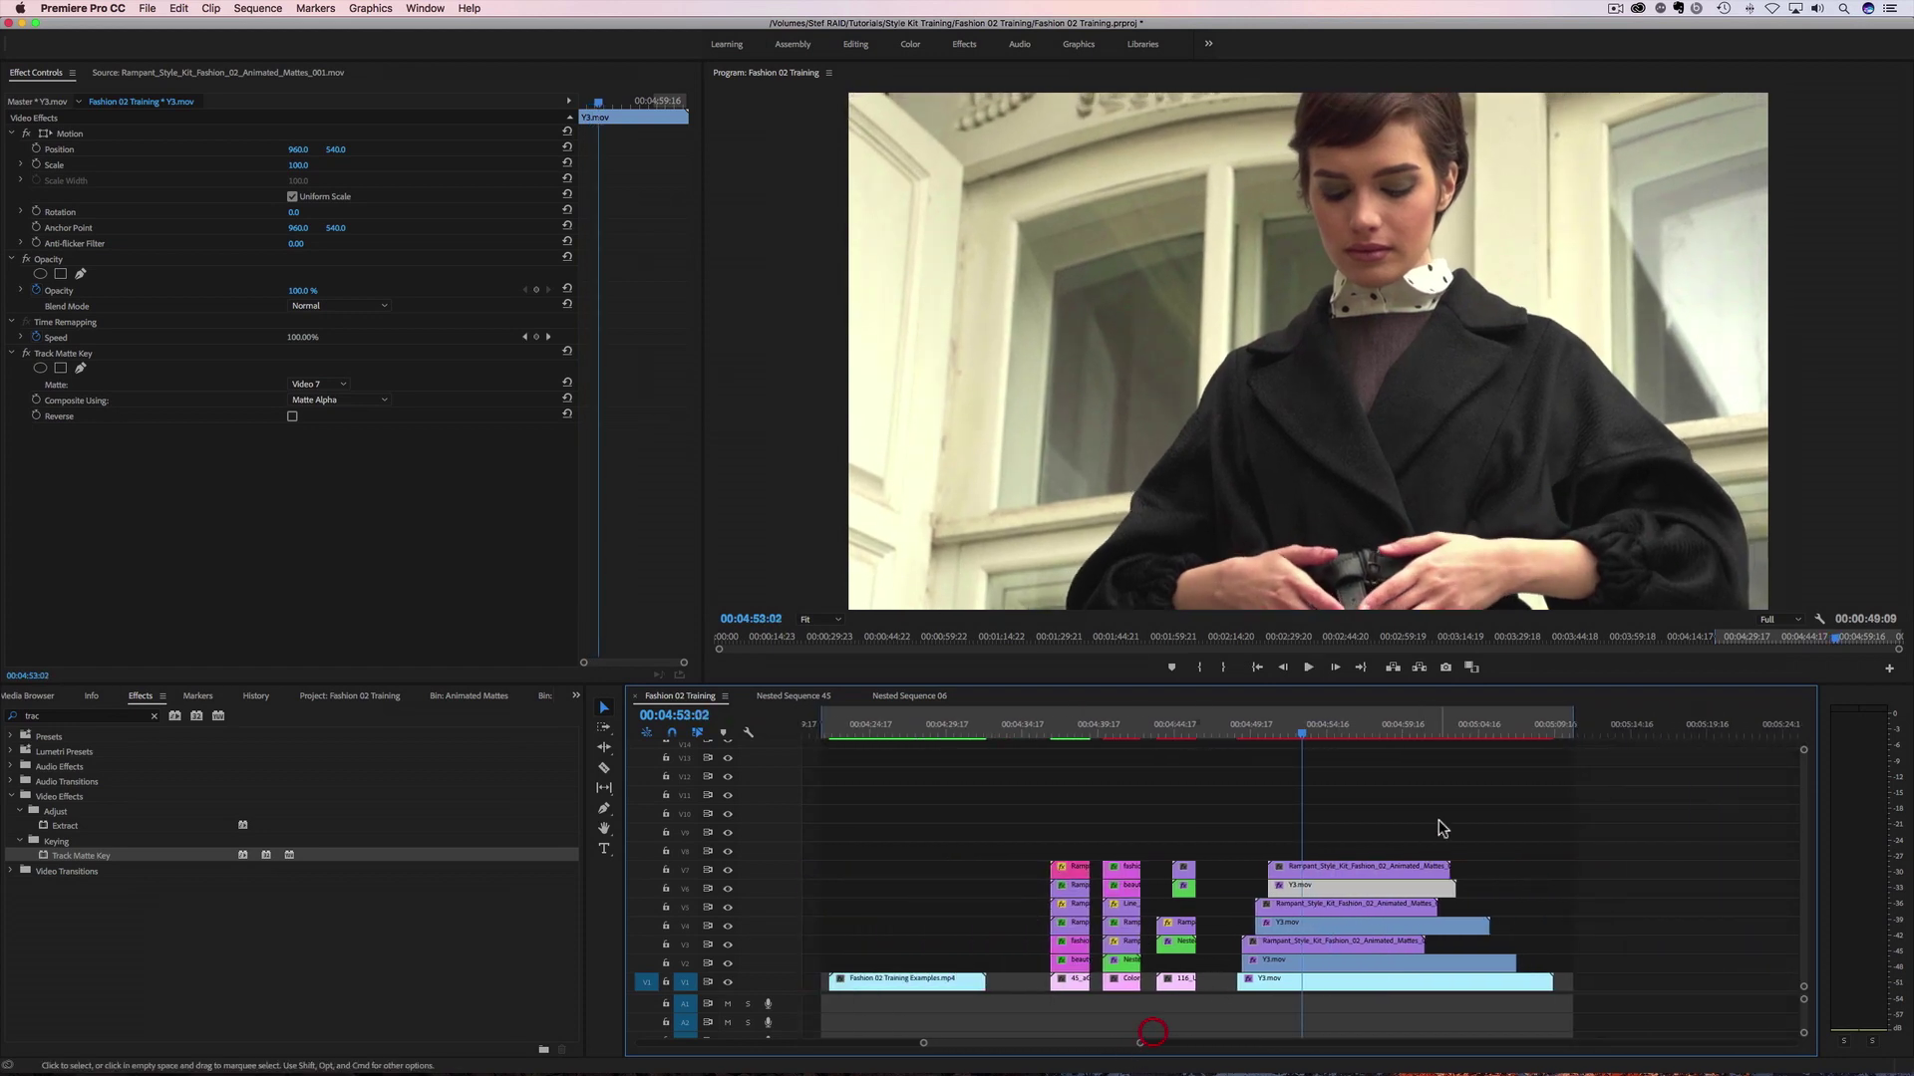
{"action": "left_click_drag", "start_coordinate": [1452, 886], "coordinate": [1303, 906]}
{"action": "left_click_drag", "start_coordinate": [1486, 925], "coordinate": [1302, 925]}
{"action": "left_click_drag", "start_coordinate": [1422, 943], "coordinate": [1306, 943]}
{"action": "left_click_drag", "start_coordinate": [1512, 963], "coordinate": [1302, 979]}
{"action": "left_click_drag", "start_coordinate": [1303, 739], "coordinate": [1235, 754]}
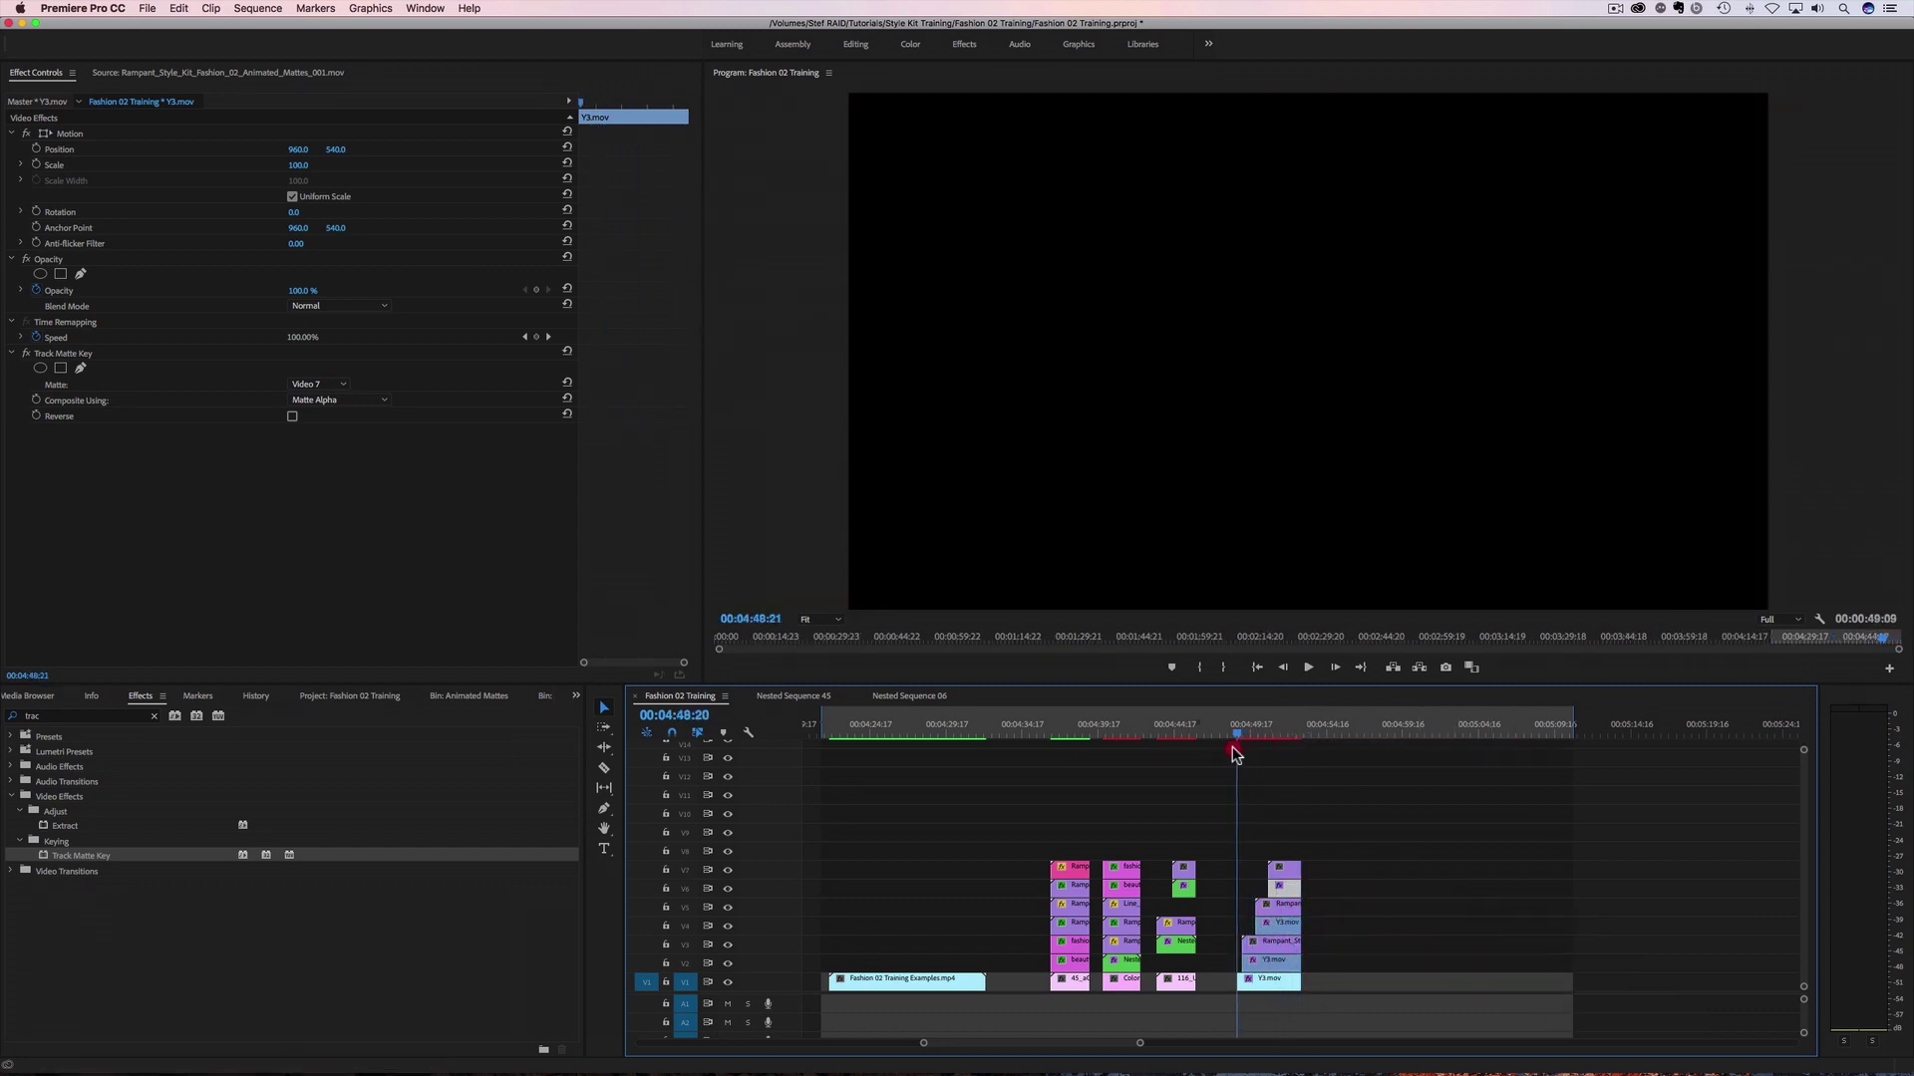
{"action": "key", "text": "space"}
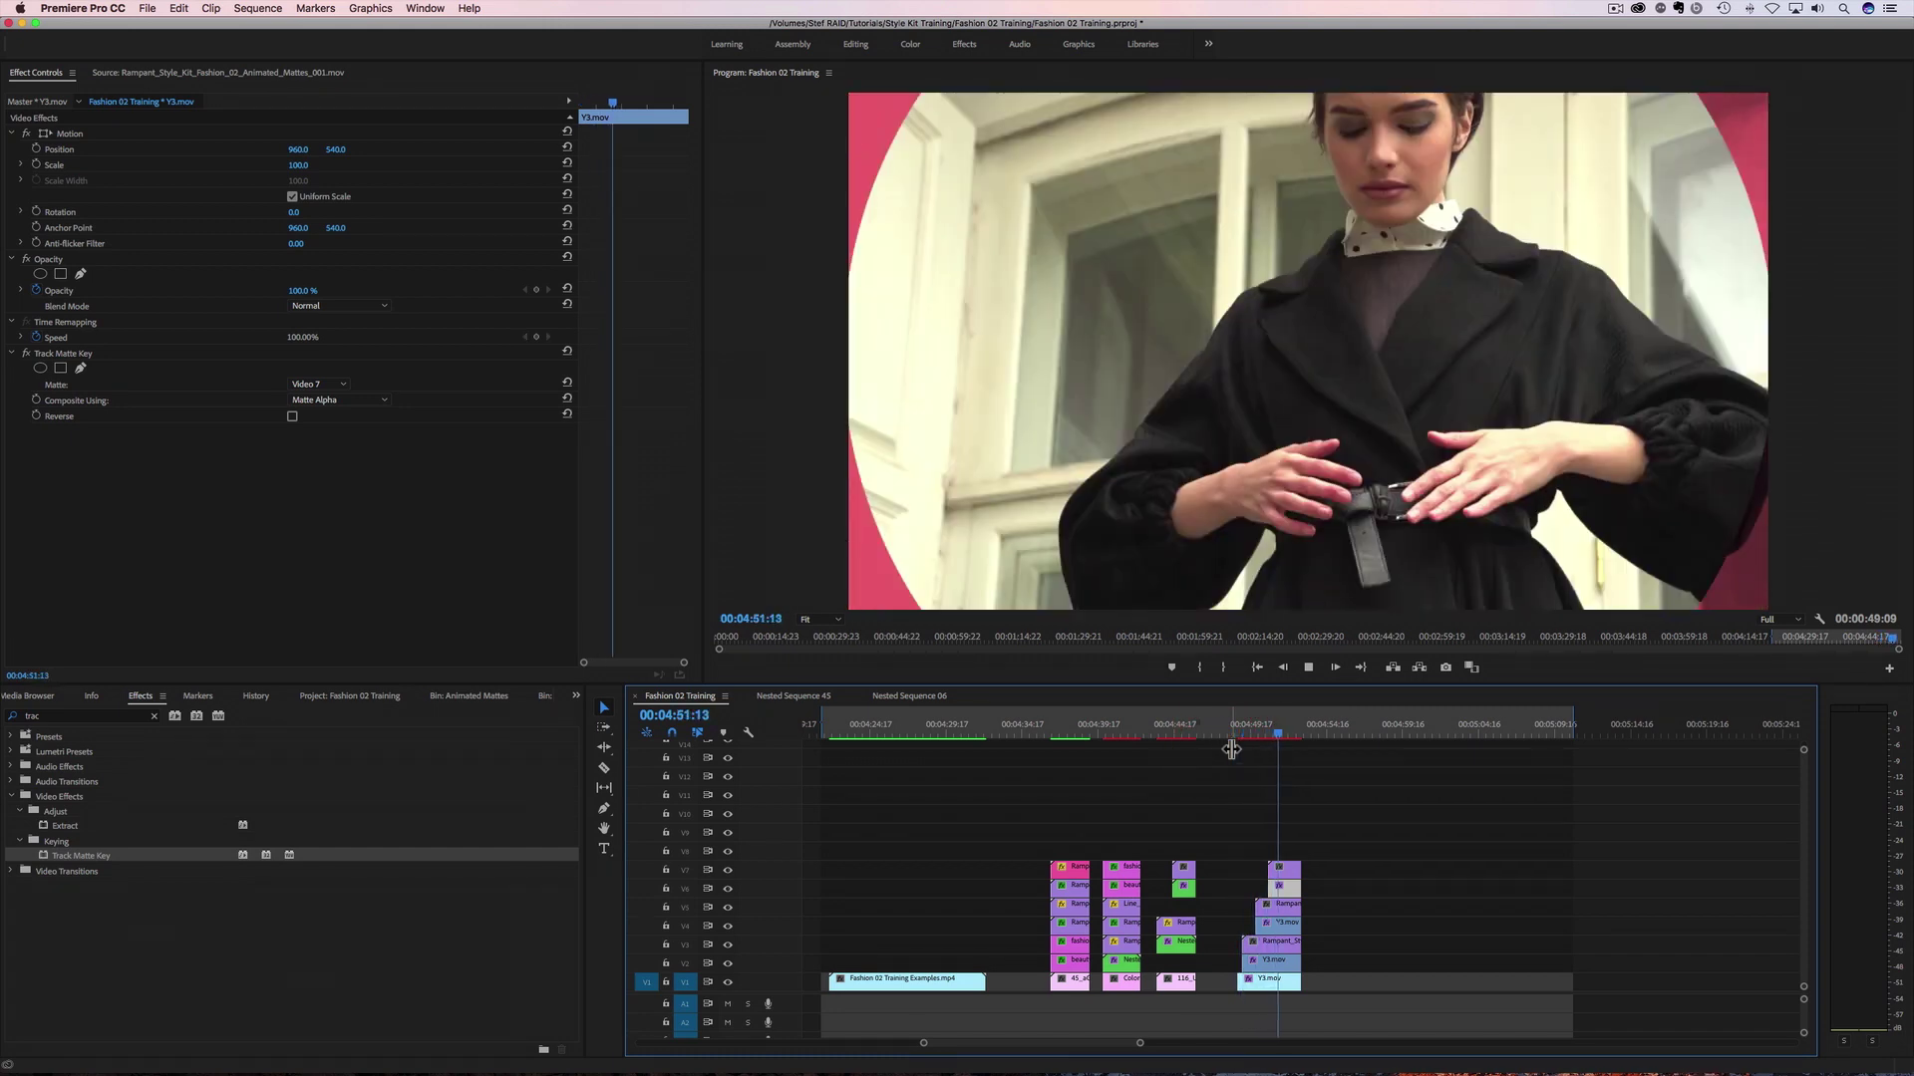
{"action": "key", "text": "space"}
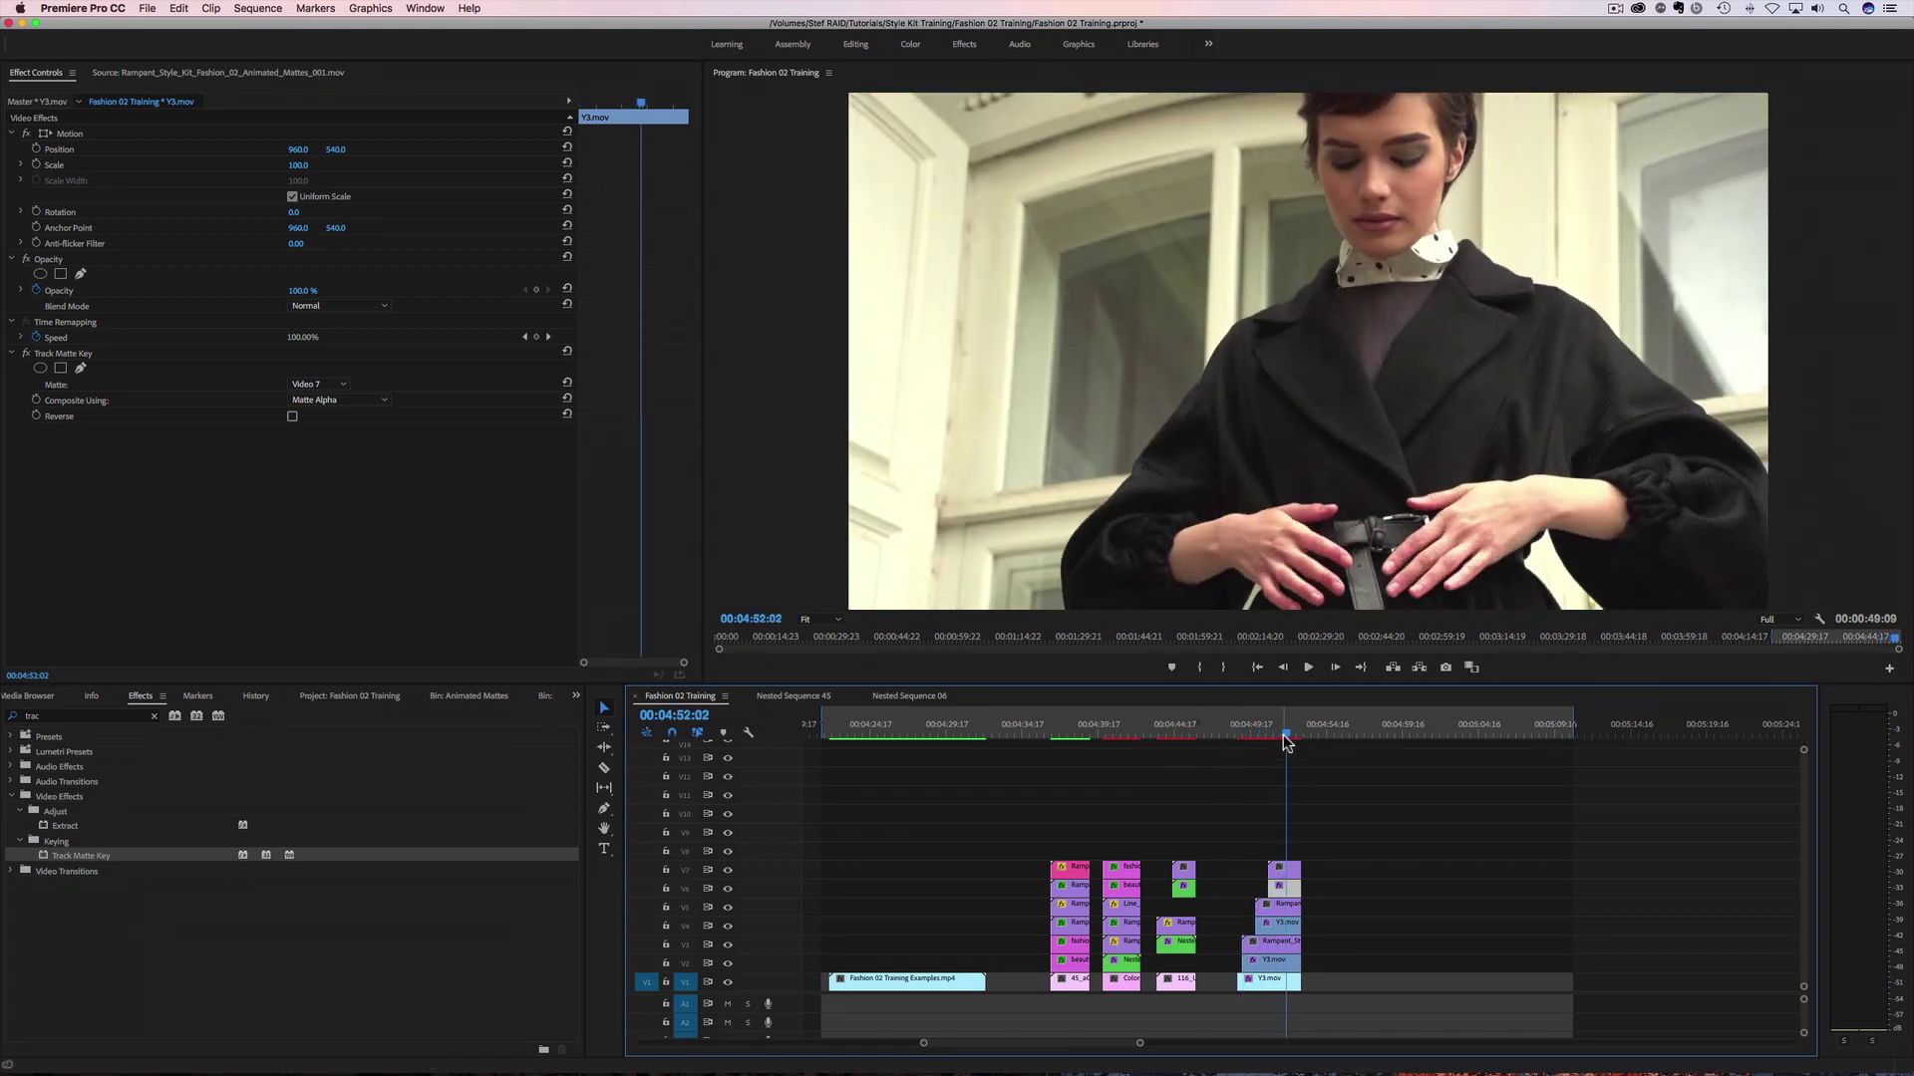